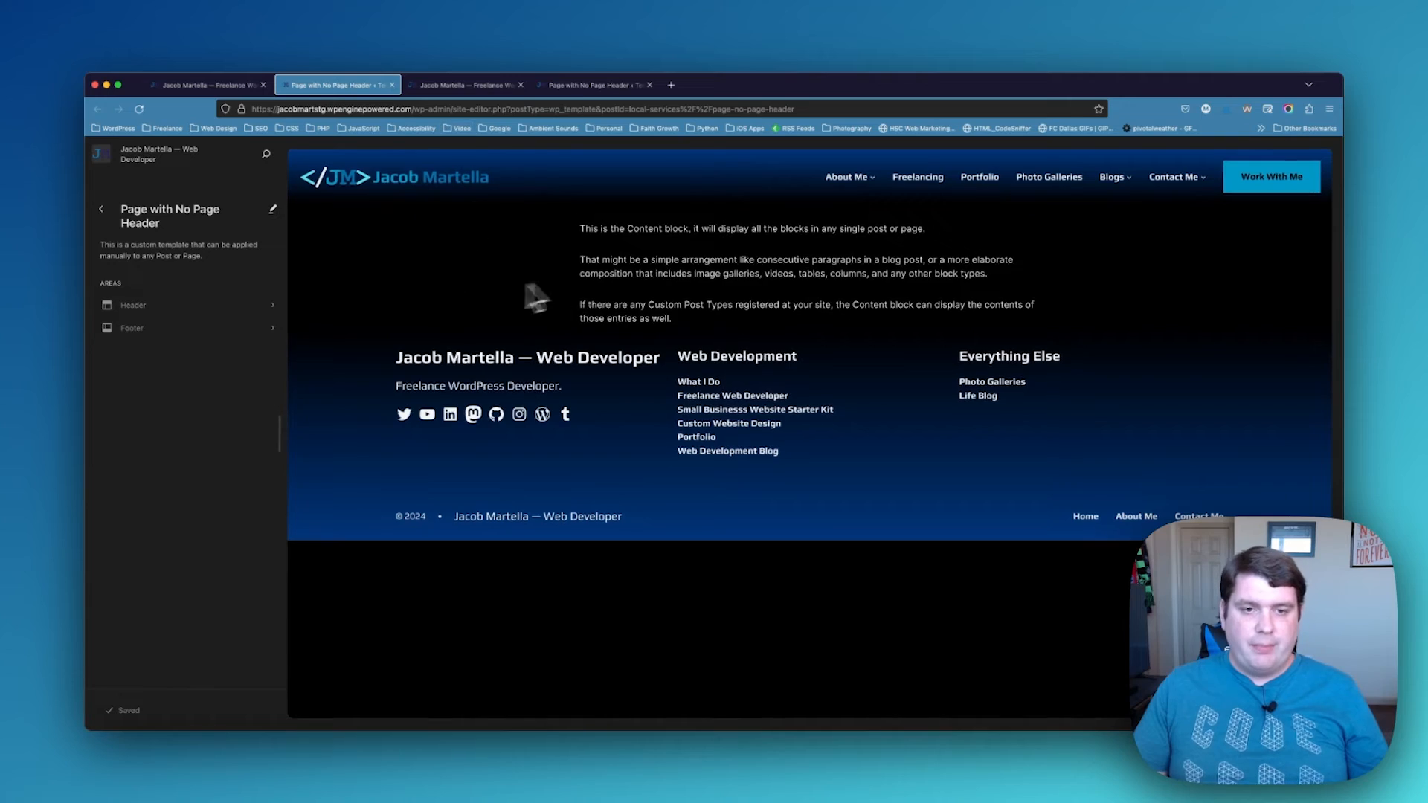
# Review the staging site's home page design from the hero section down to the YouTube channel section
pyautogui.click(197, 86)
pyautogui.scroll(-10, 377, 371)
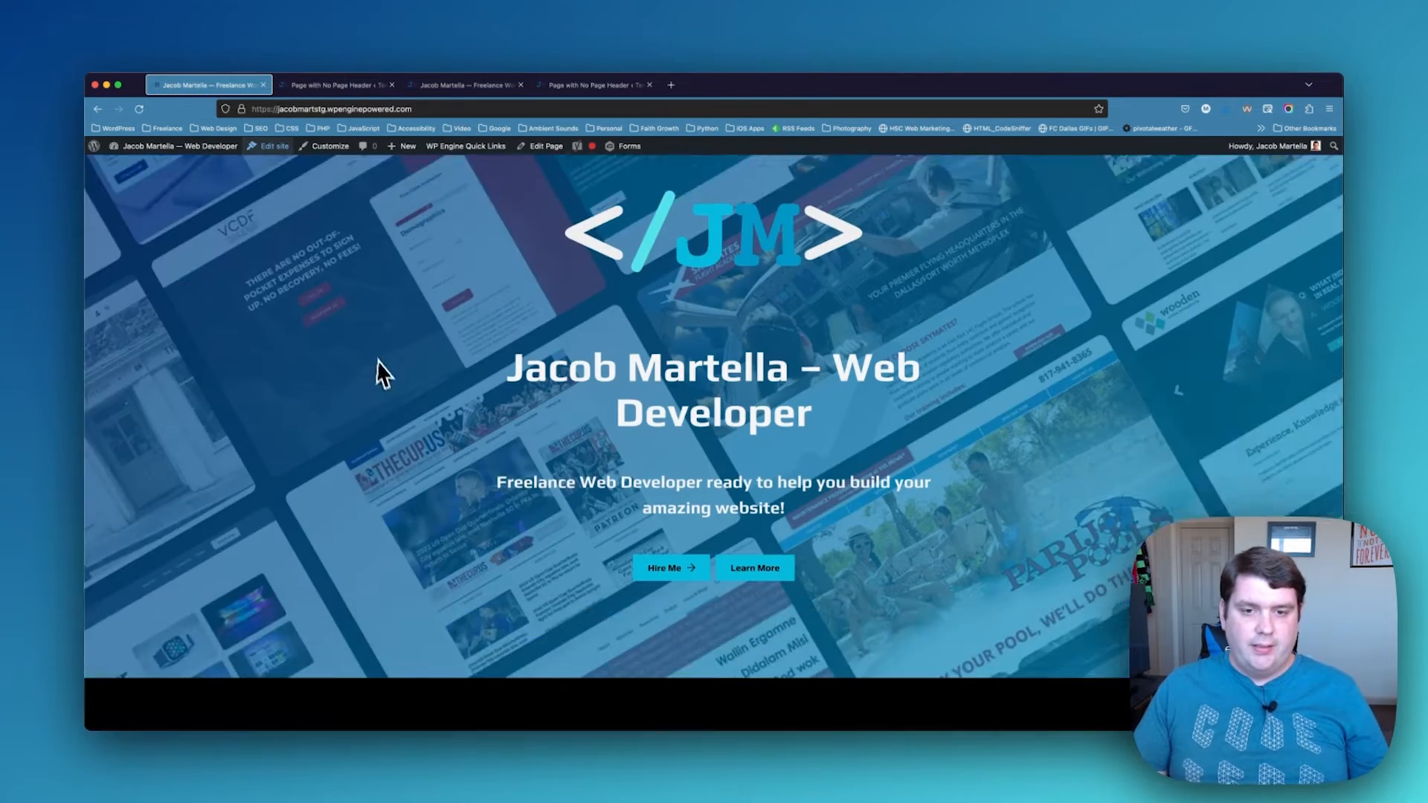
pyautogui.scroll(-20, 382, 367)
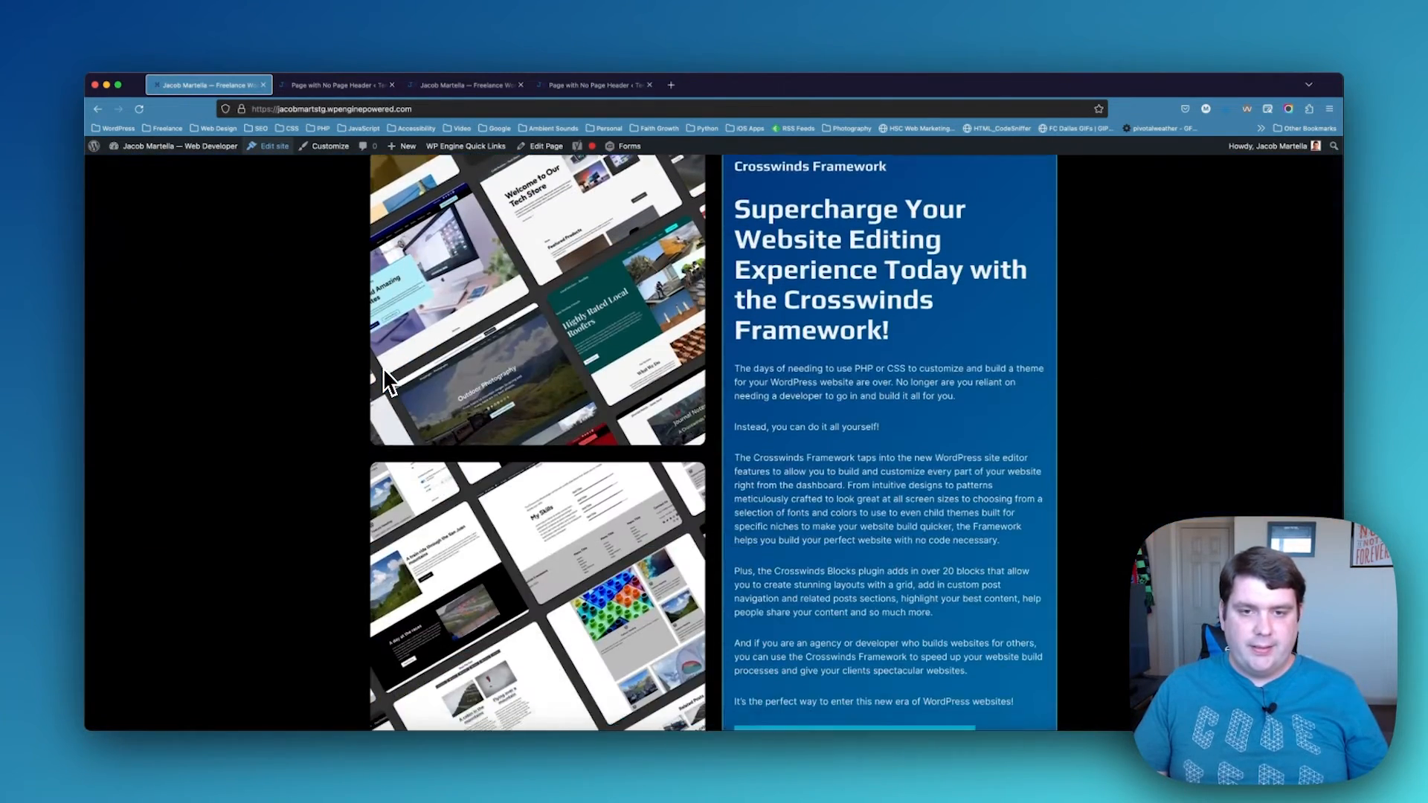
pyautogui.scroll(-20, 382, 368)
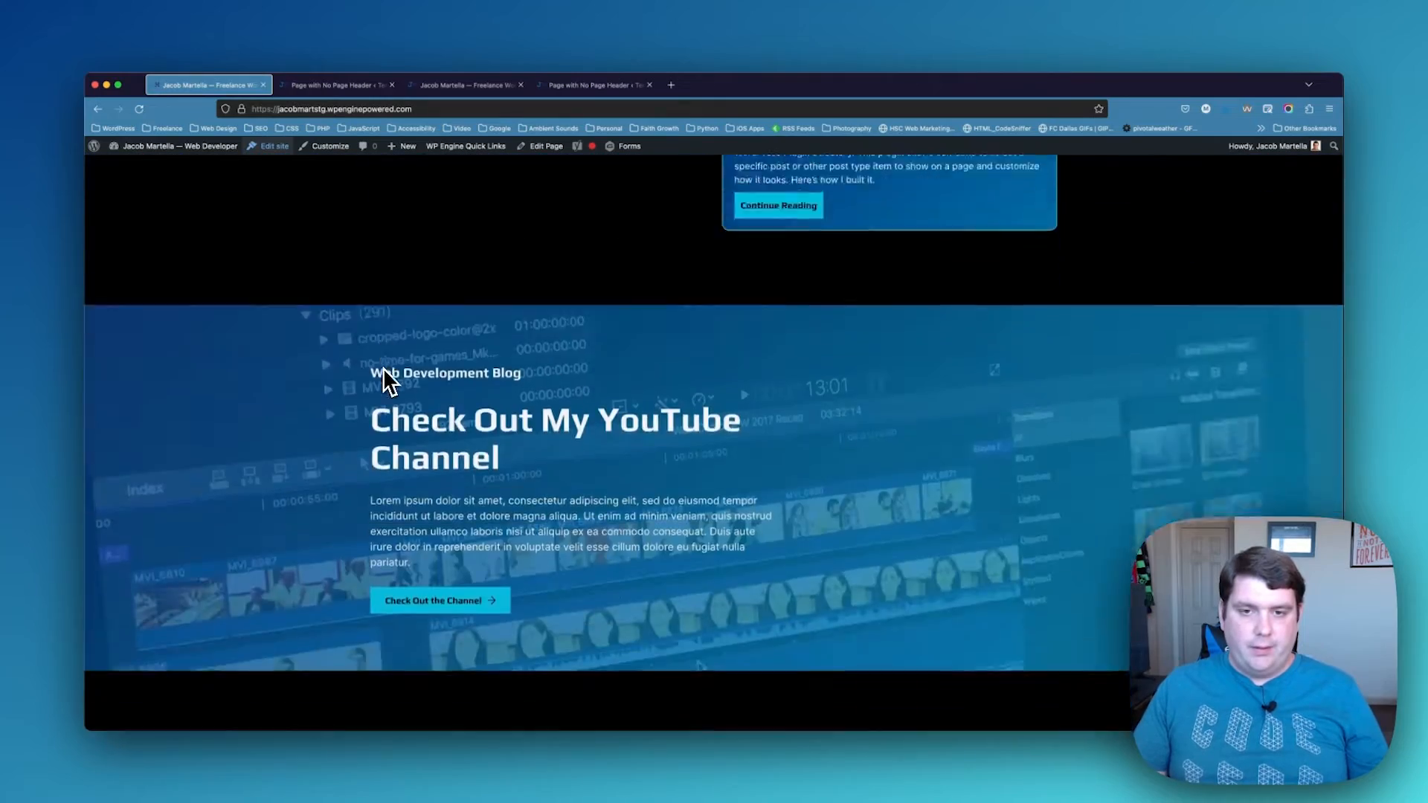
pyautogui.scroll(20, 382, 367)
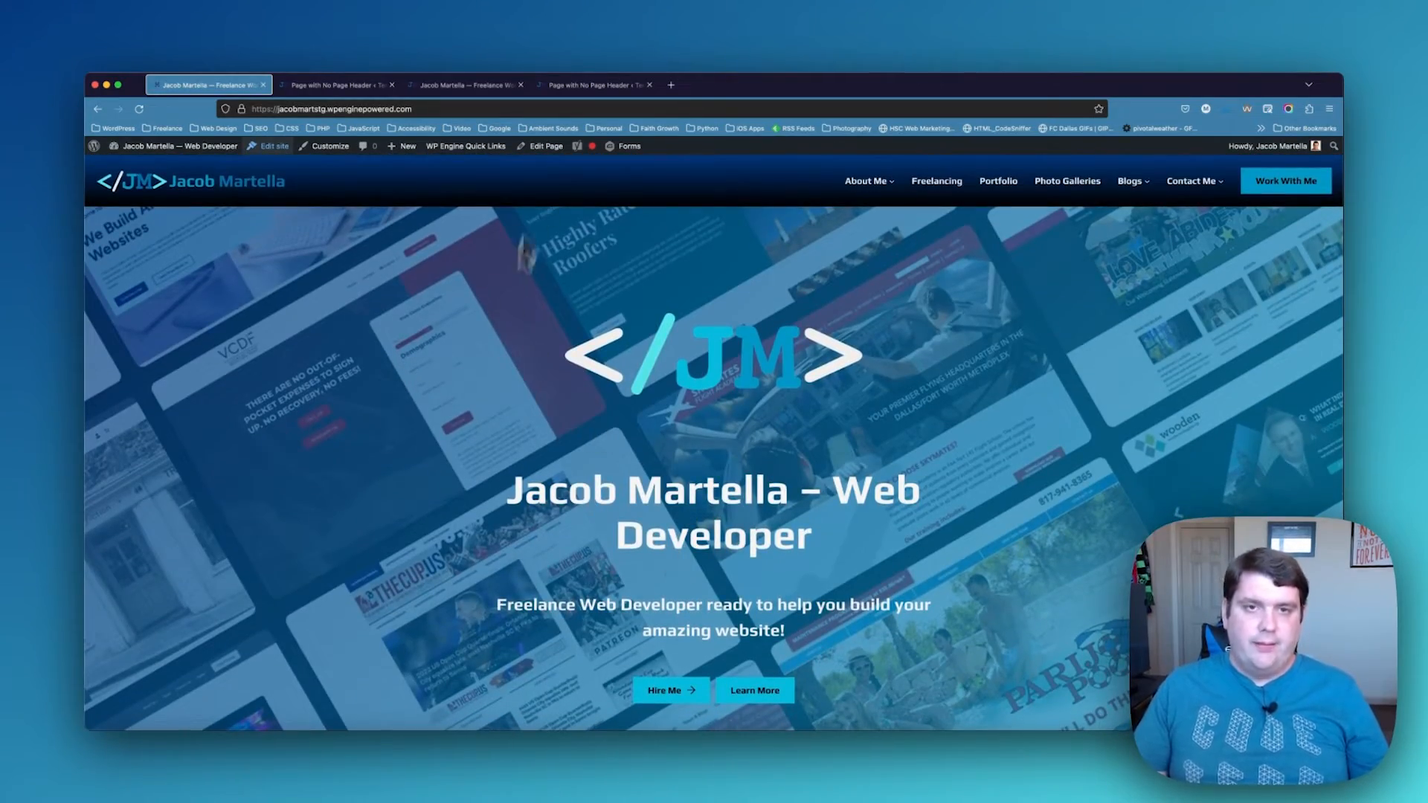
# Open the live site's Page with No Page Header template for editing and bring up the font manager from its typography styles
pyautogui.click(583, 86)
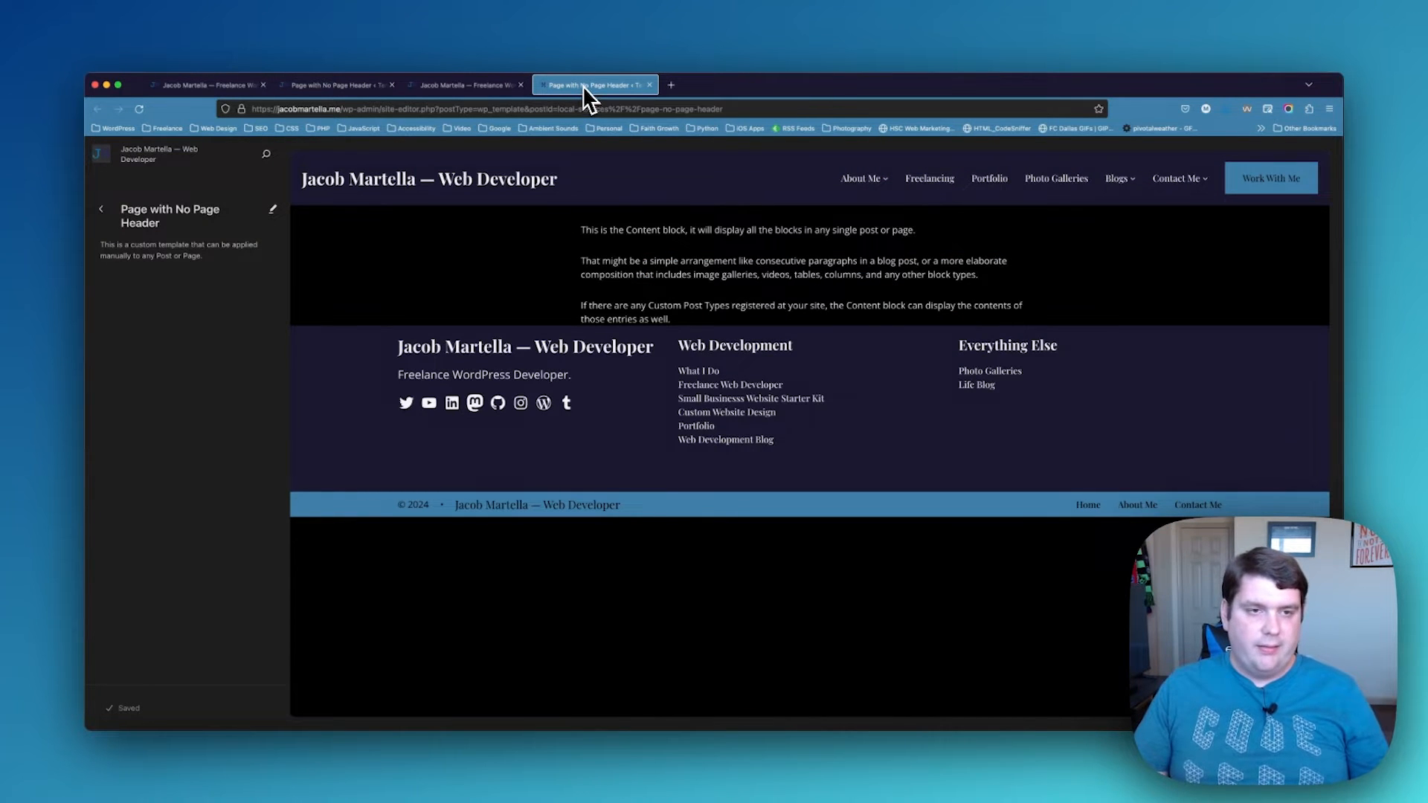
pyautogui.click(383, 268)
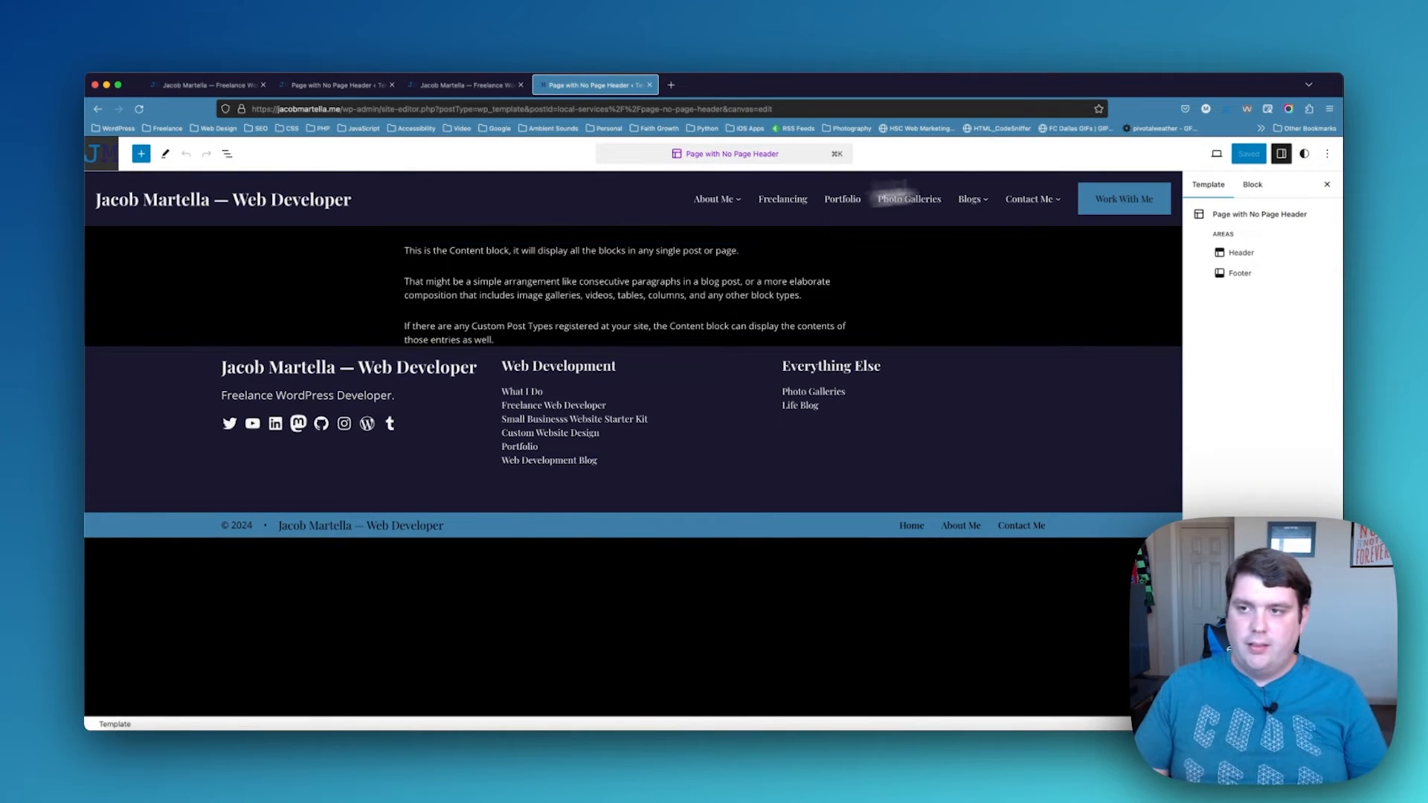
pyautogui.click(1304, 154)
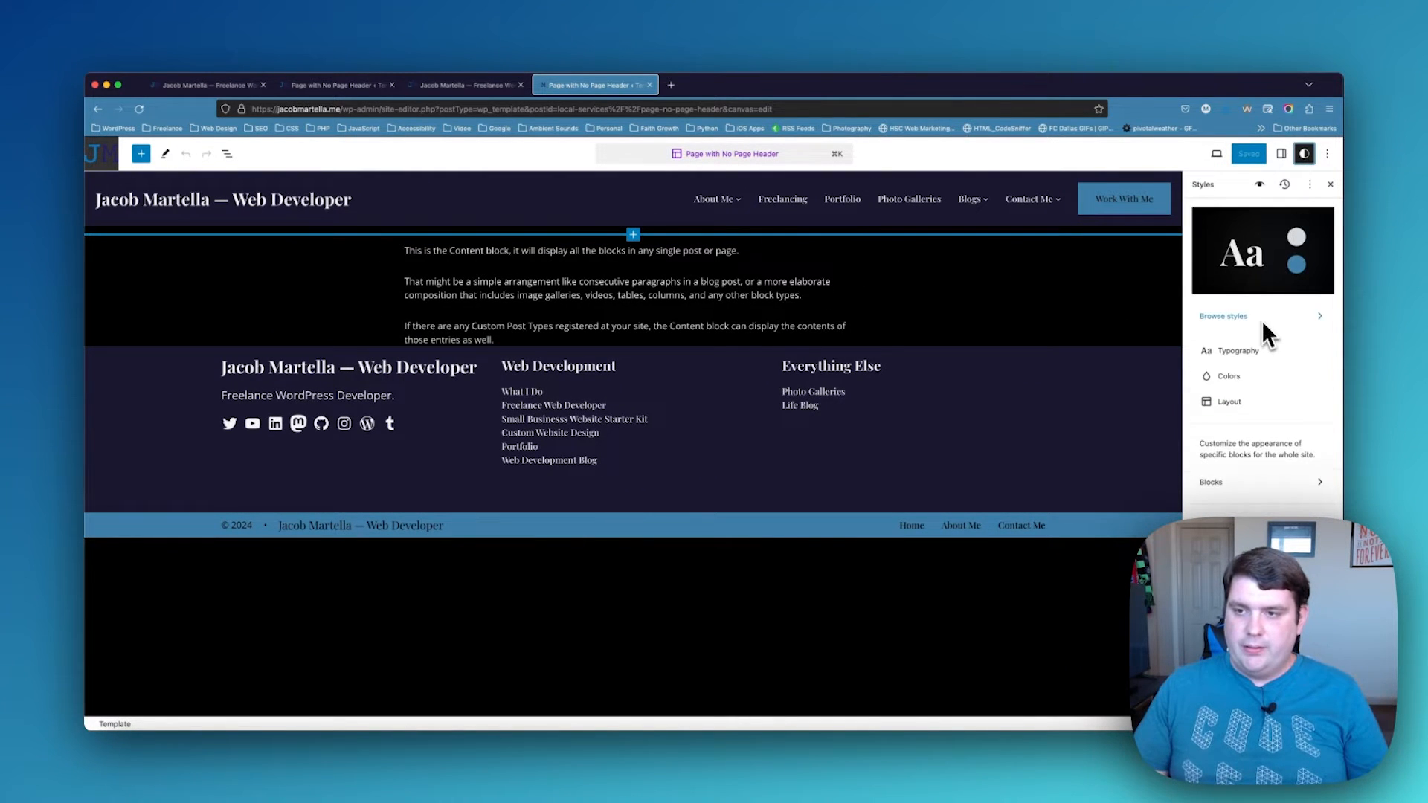
pyautogui.click(1257, 317)
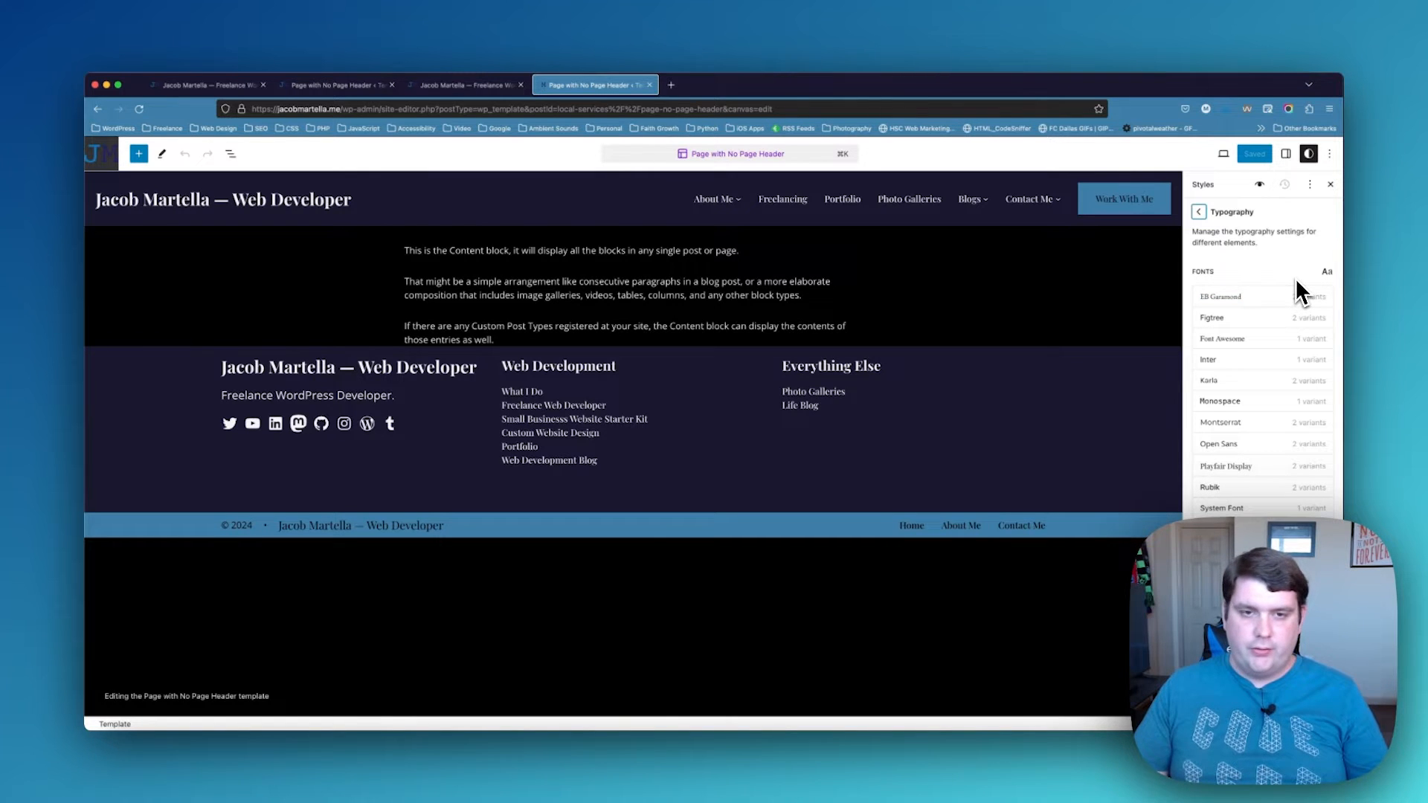
pyautogui.click(1329, 273)
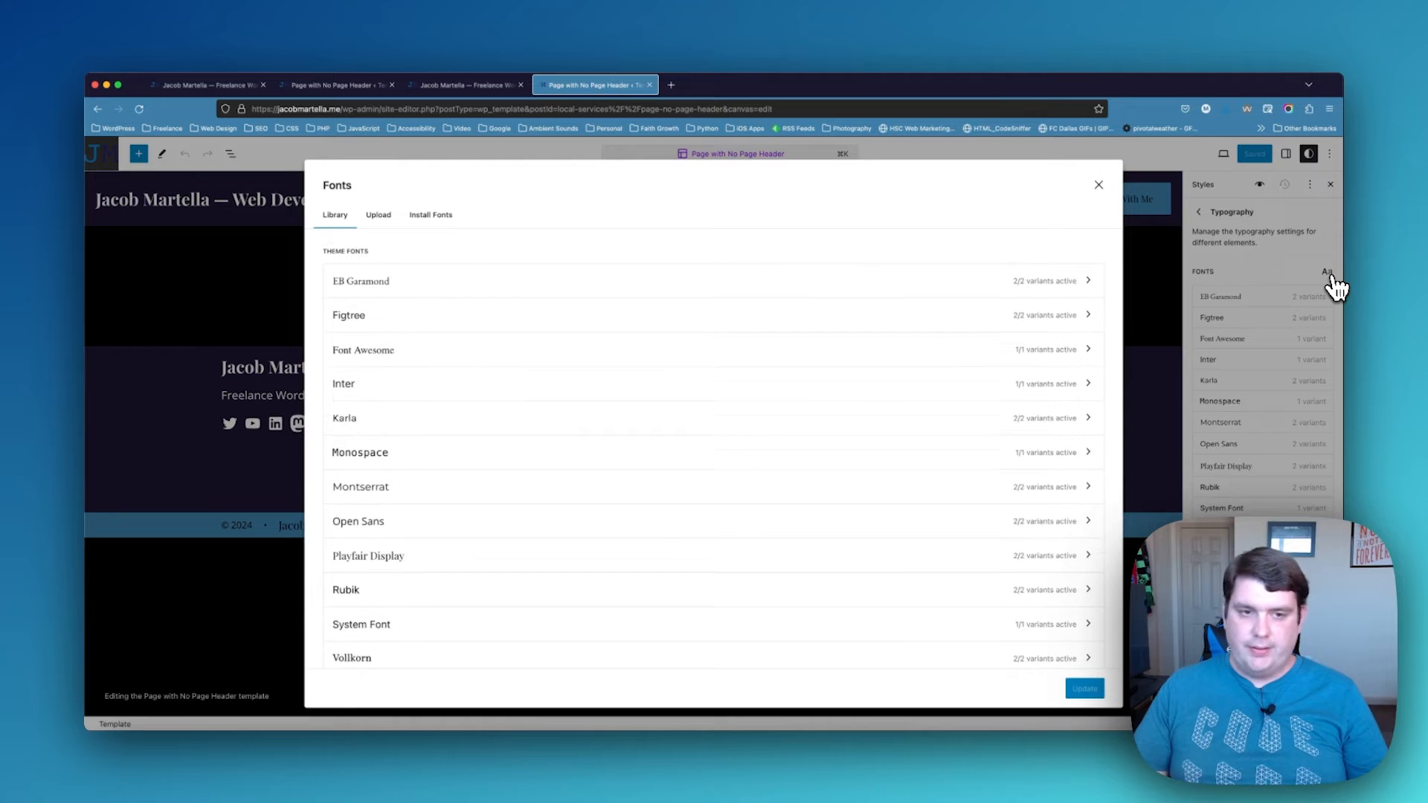
# Allow access to Google Fonts and search the installable fonts for "play"
pyautogui.click(388, 223)
pyautogui.click(341, 220)
pyautogui.click(437, 225)
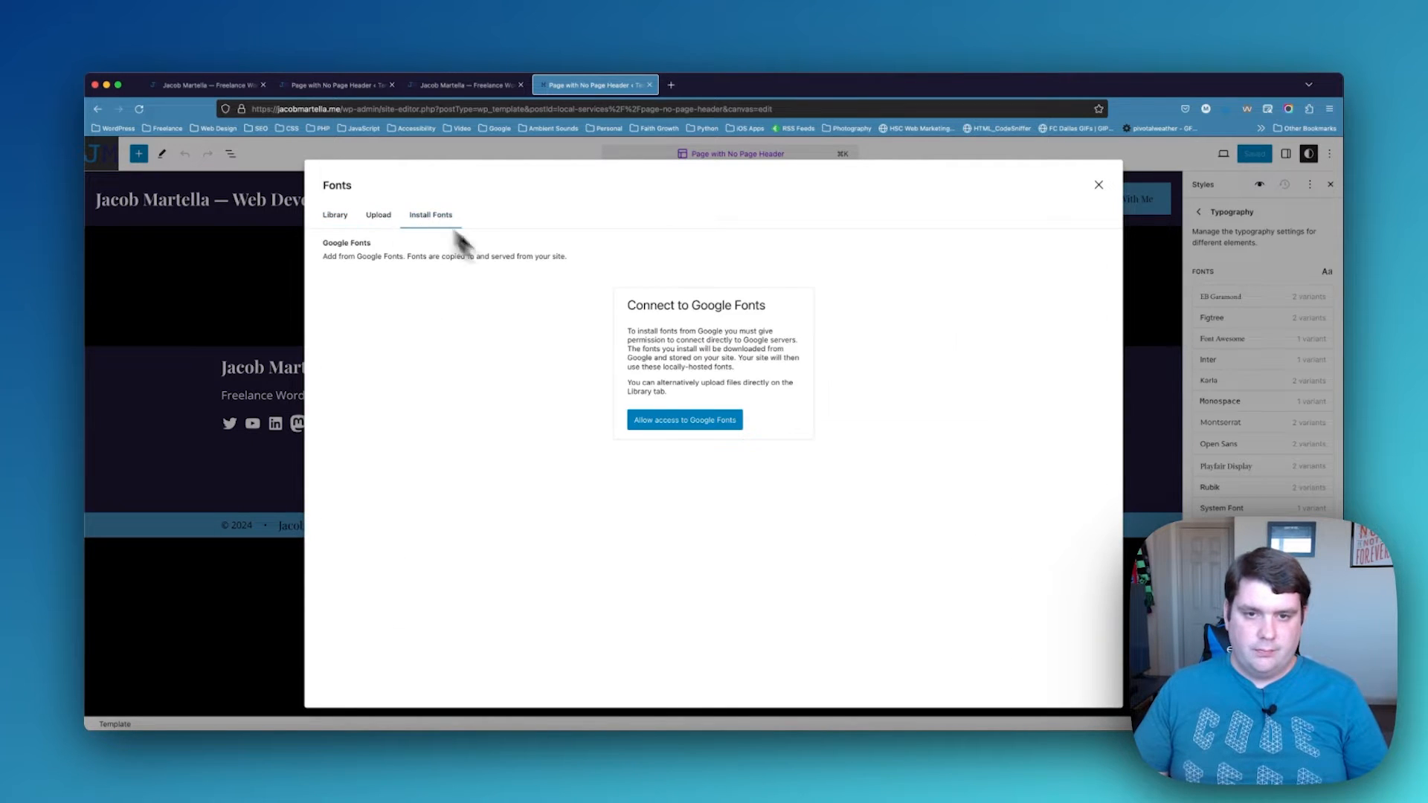
pyautogui.click(688, 426)
pyautogui.click(386, 295)
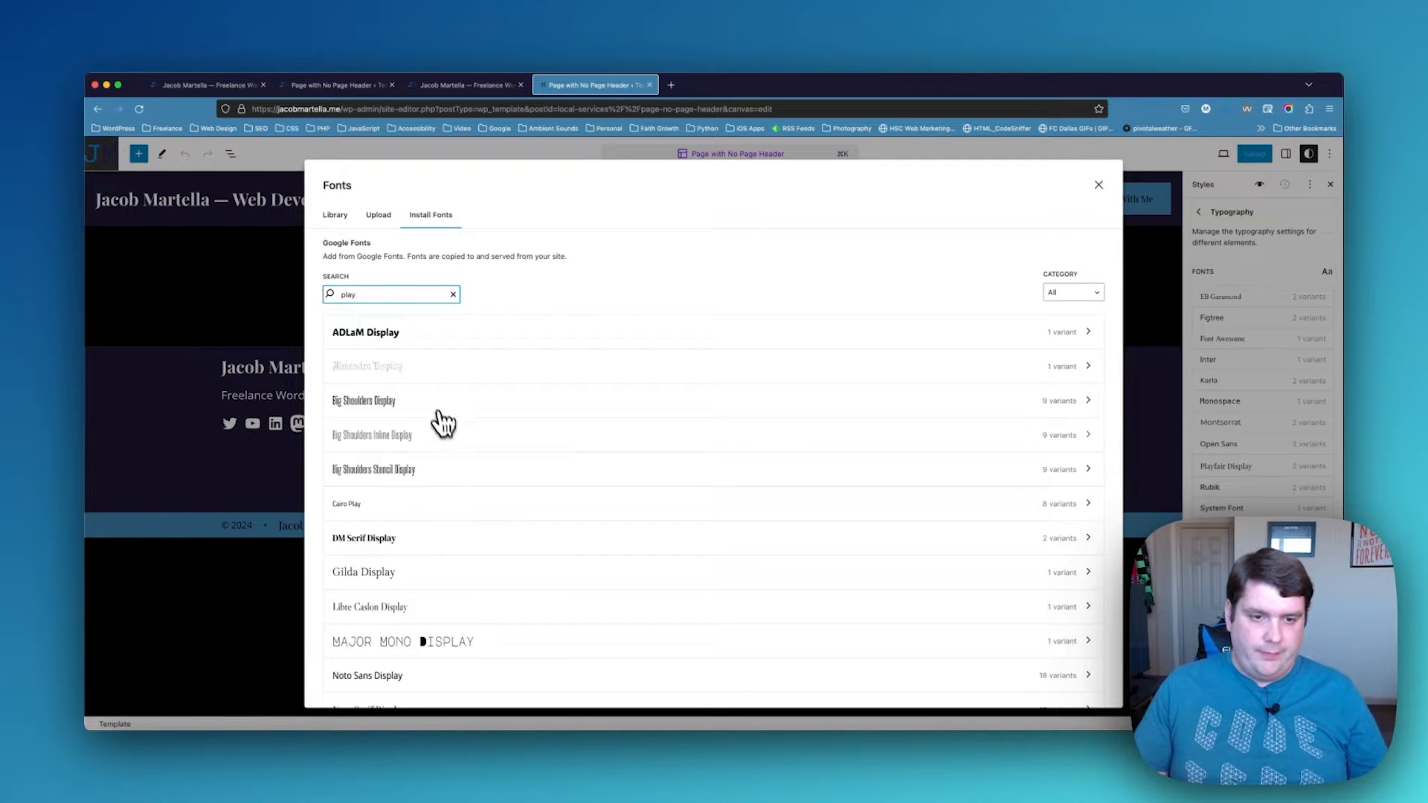
# Install the 400 normal and 700 normal variants of the Play font and close the font manager
pyautogui.scroll(-5, 441, 415)
pyautogui.click(408, 446)
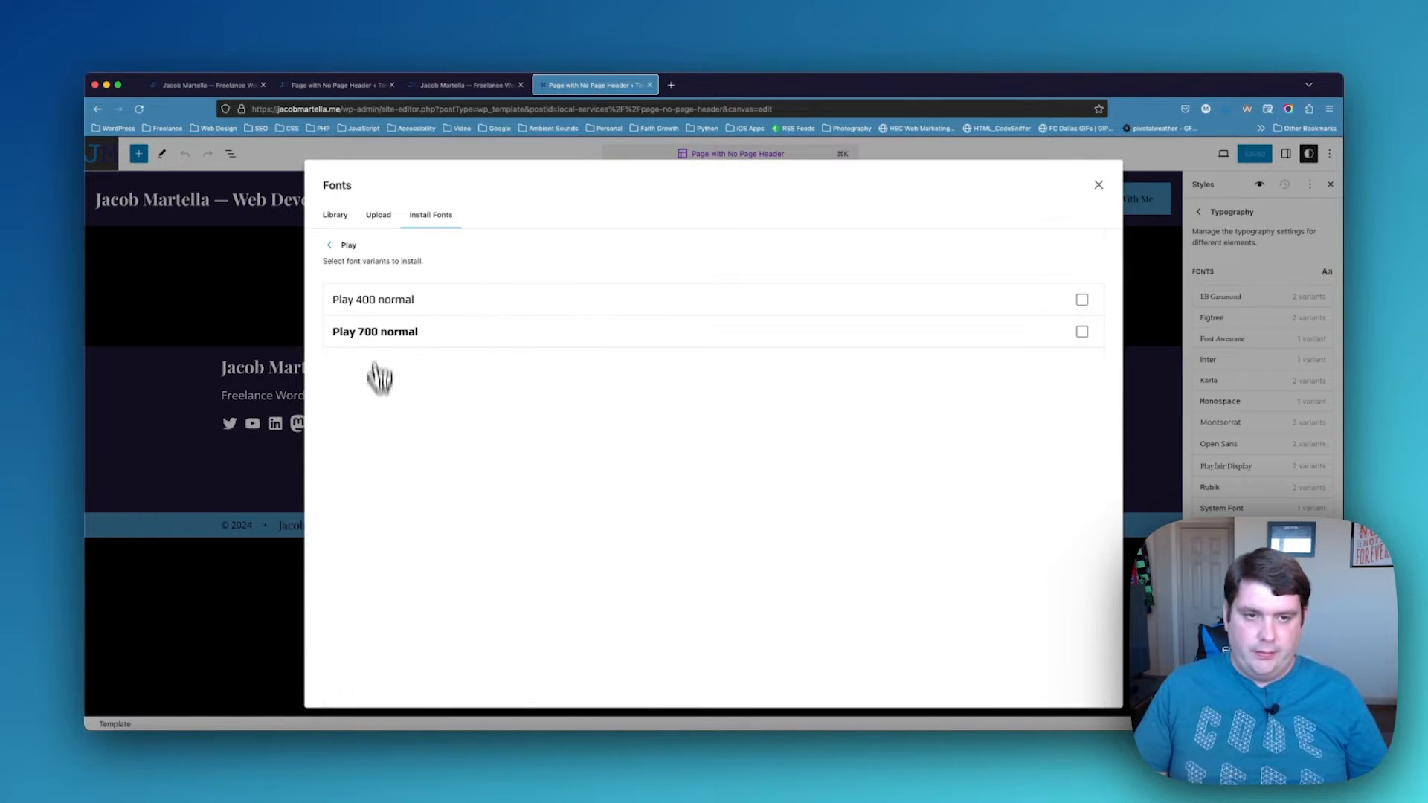
pyautogui.click(1083, 299)
pyautogui.click(1082, 332)
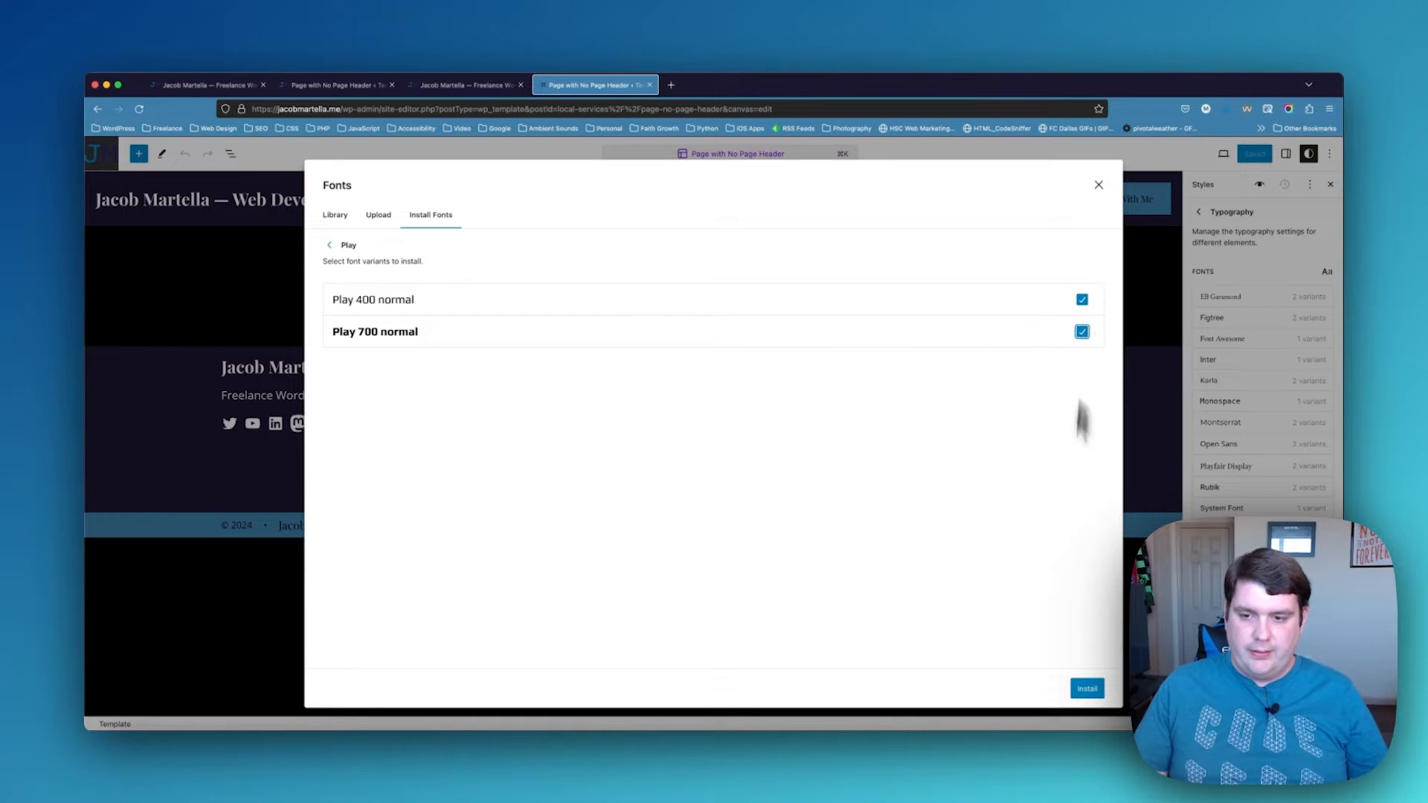
pyautogui.click(1087, 689)
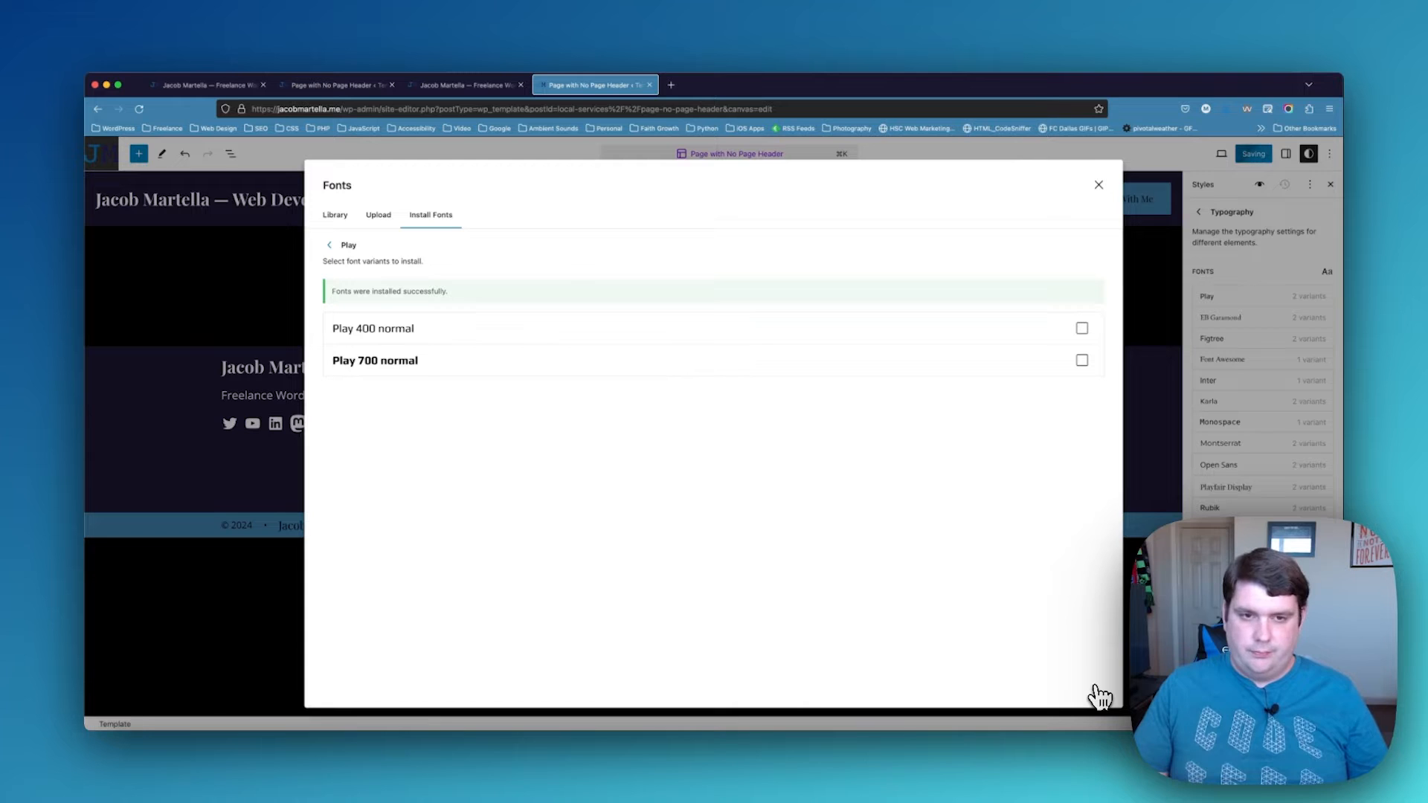
pyautogui.click(1099, 186)
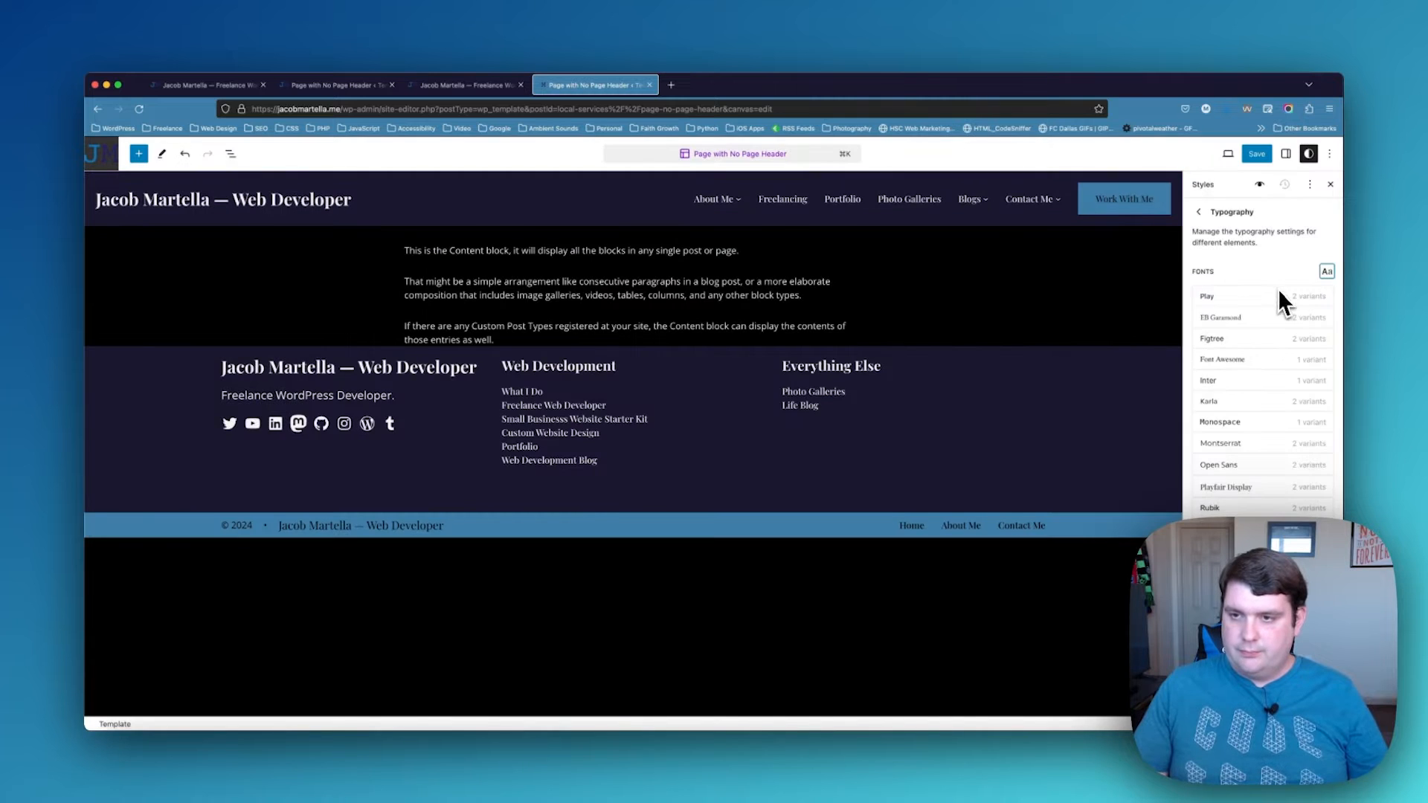
# Set the site-wide body text font to Inter in the typography styles
pyautogui.click(1199, 212)
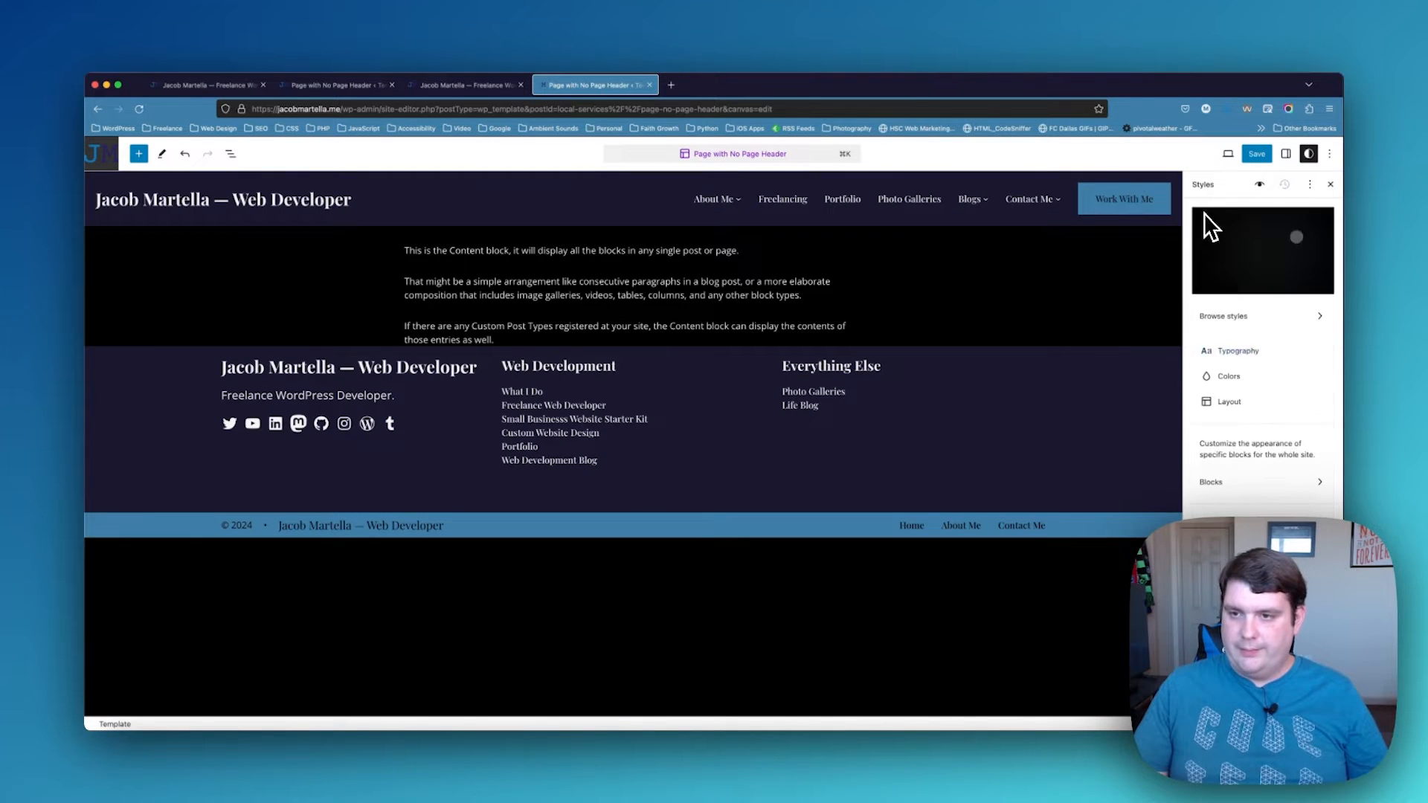
pyautogui.click(1238, 351)
pyautogui.scroll(-1, 1243, 350)
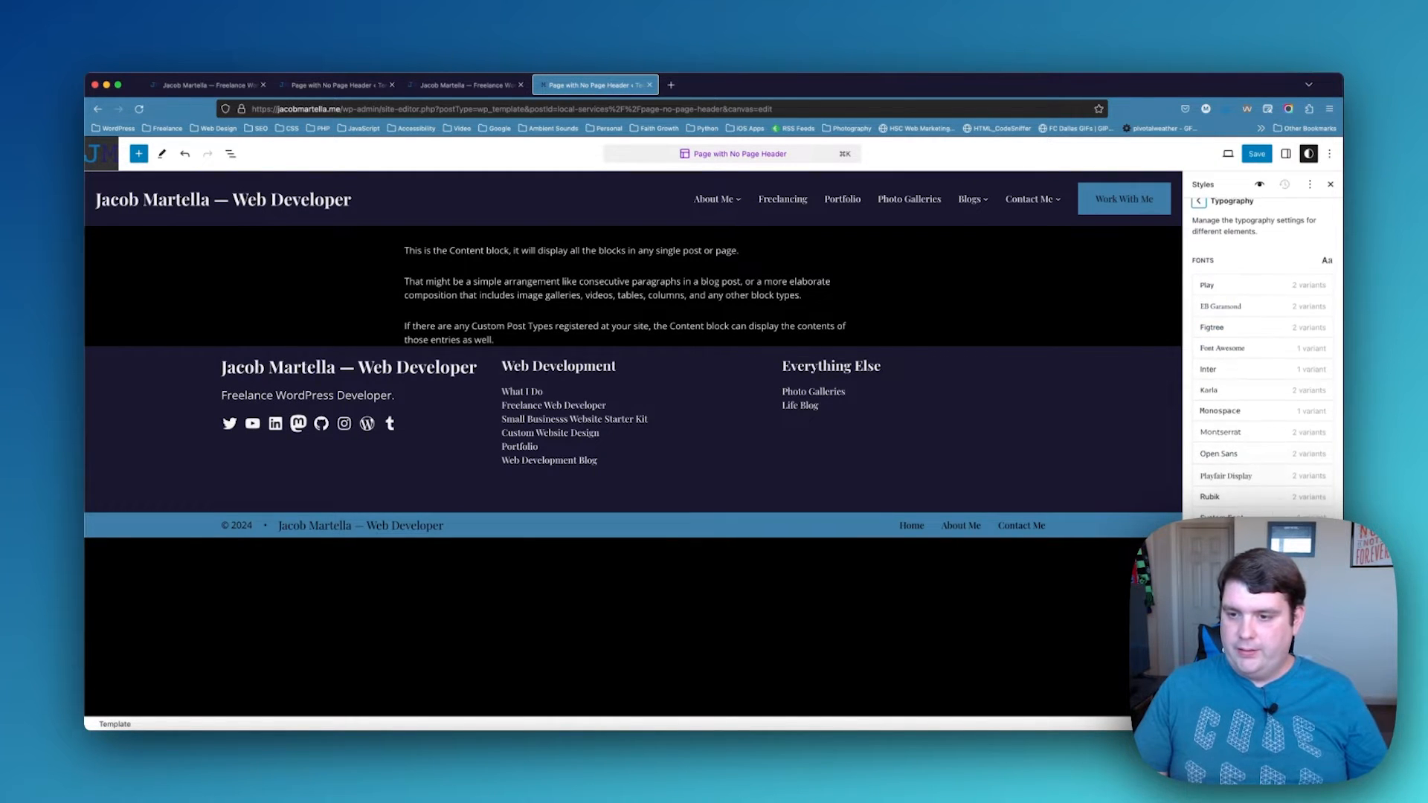
pyautogui.click(1244, 595)
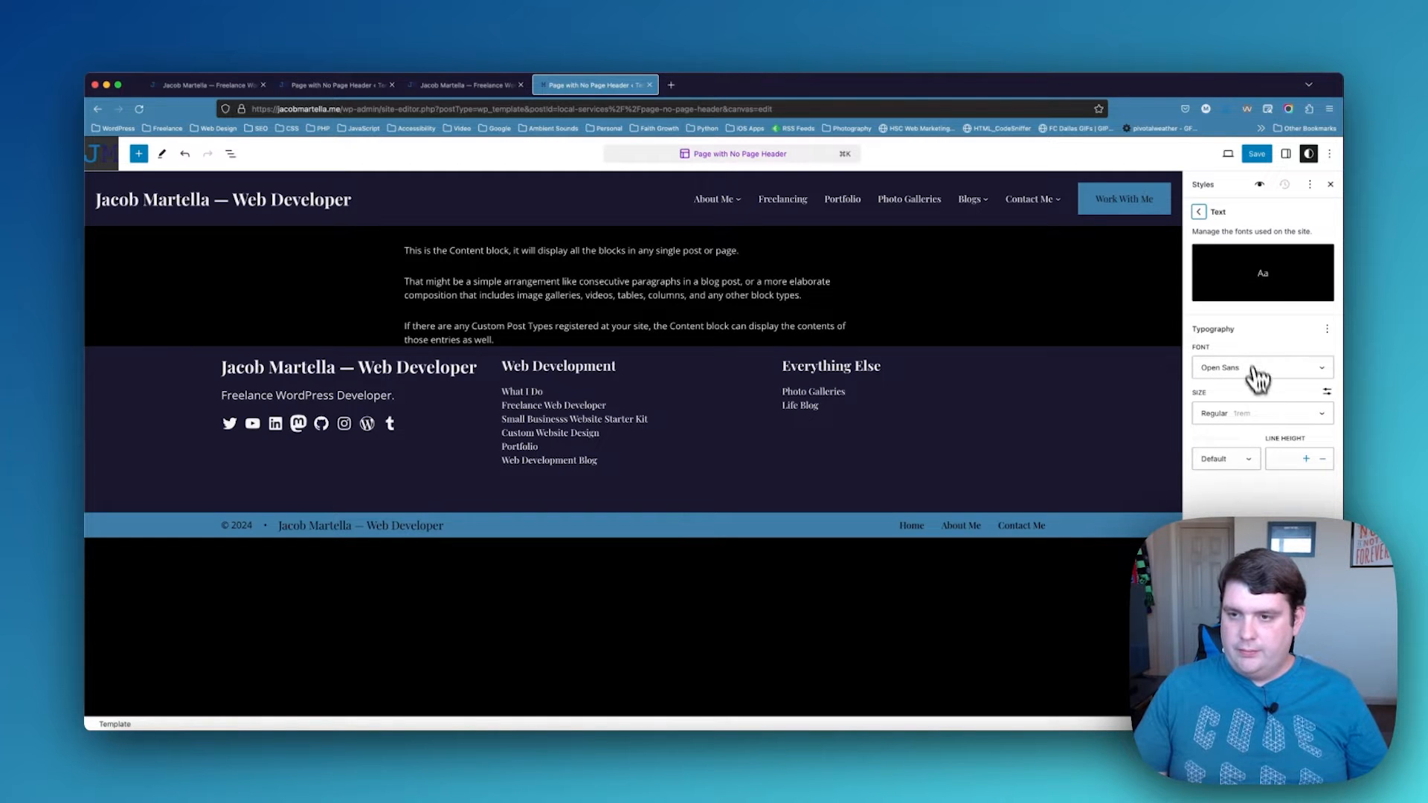
pyautogui.click(1199, 212)
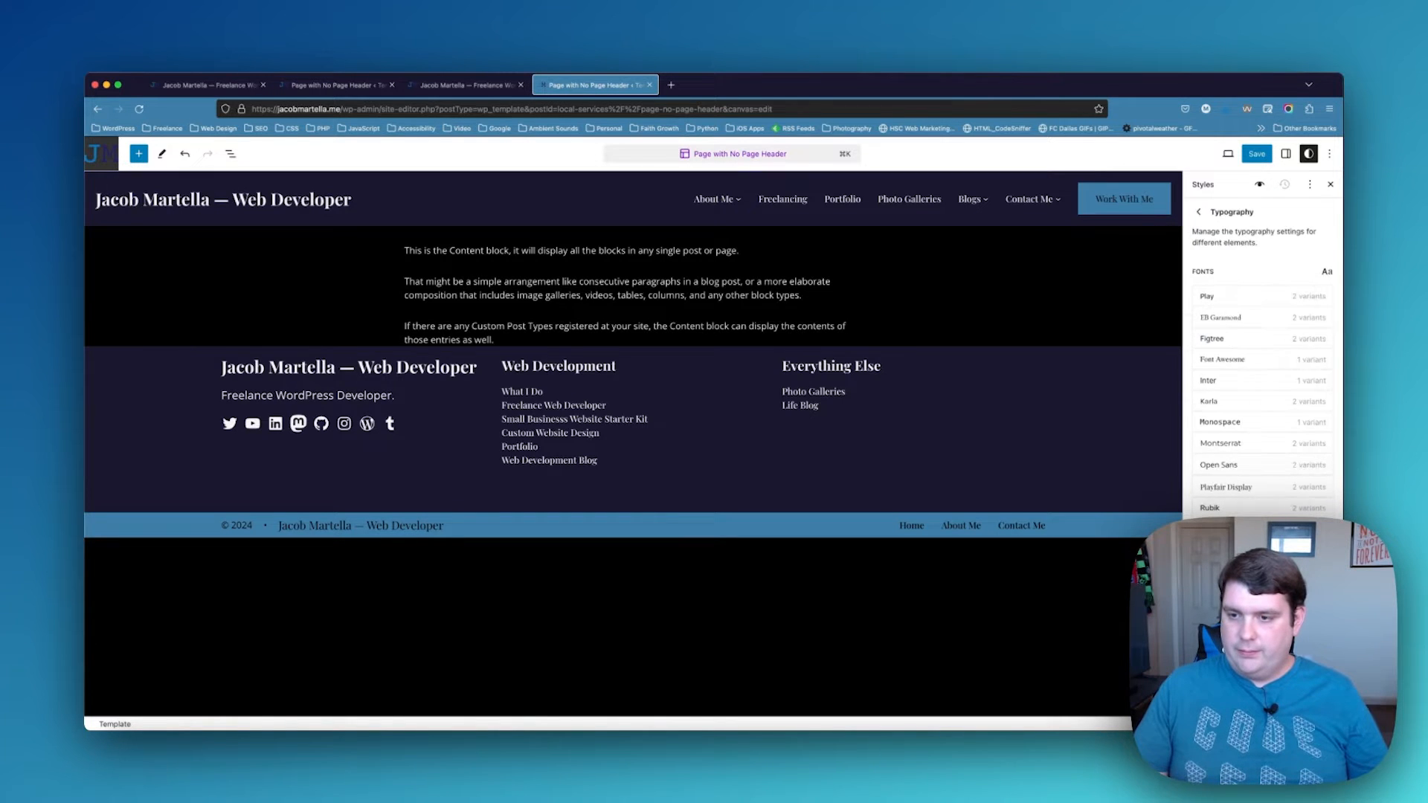
pyautogui.click(1245, 595)
pyautogui.click(1240, 372)
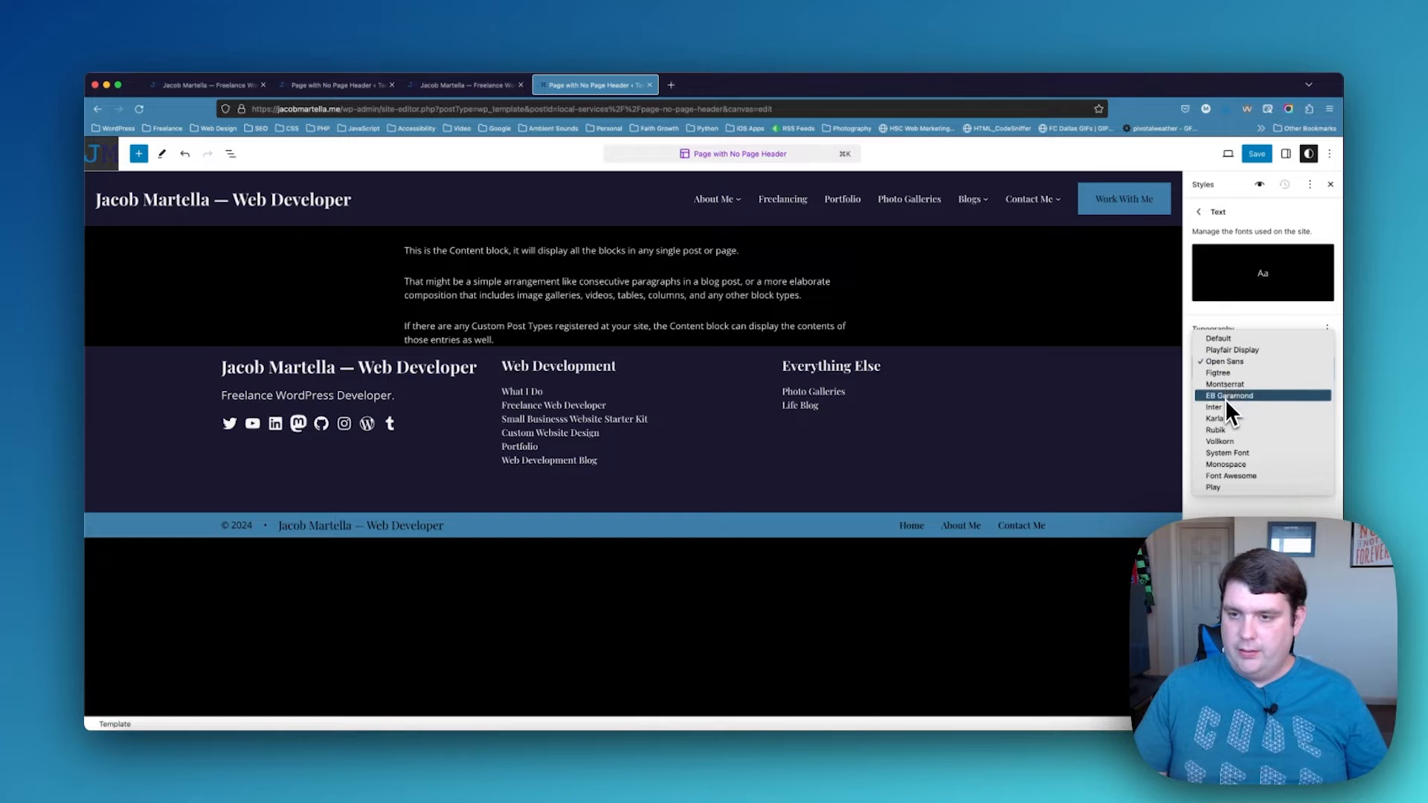
pyautogui.click(1224, 418)
pyautogui.click(1199, 212)
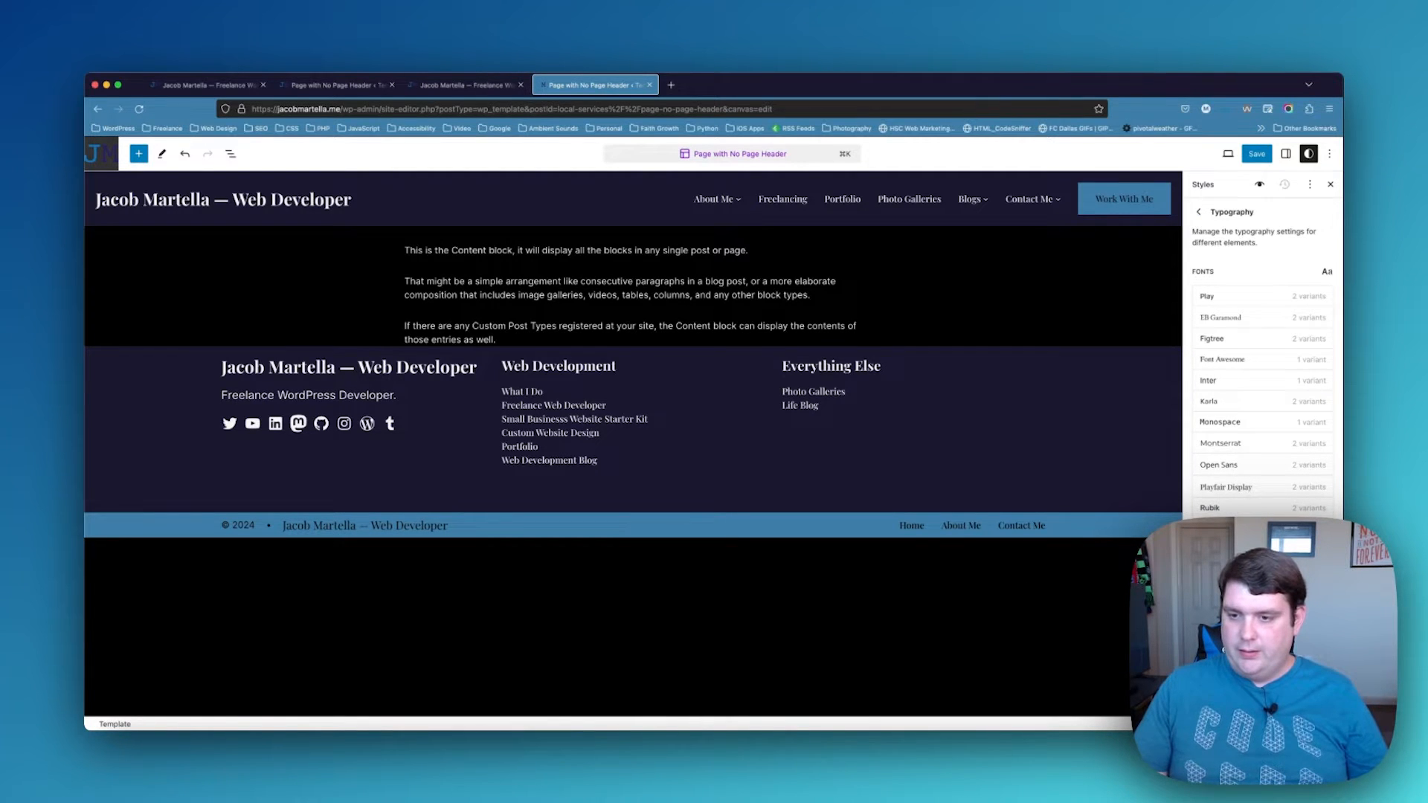
# Set the font for links to Inter in the typography styles
pyautogui.click(1245, 618)
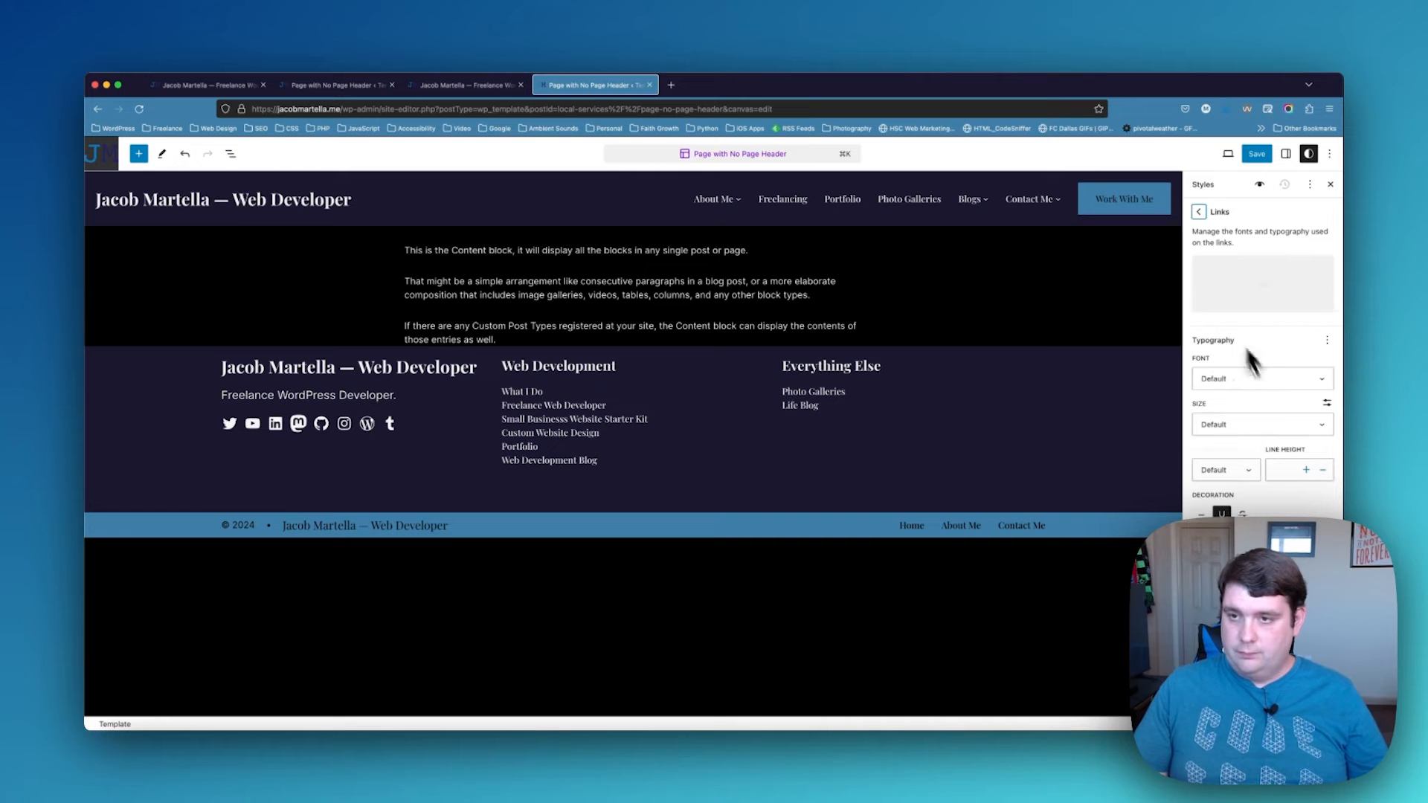
pyautogui.click(1232, 374)
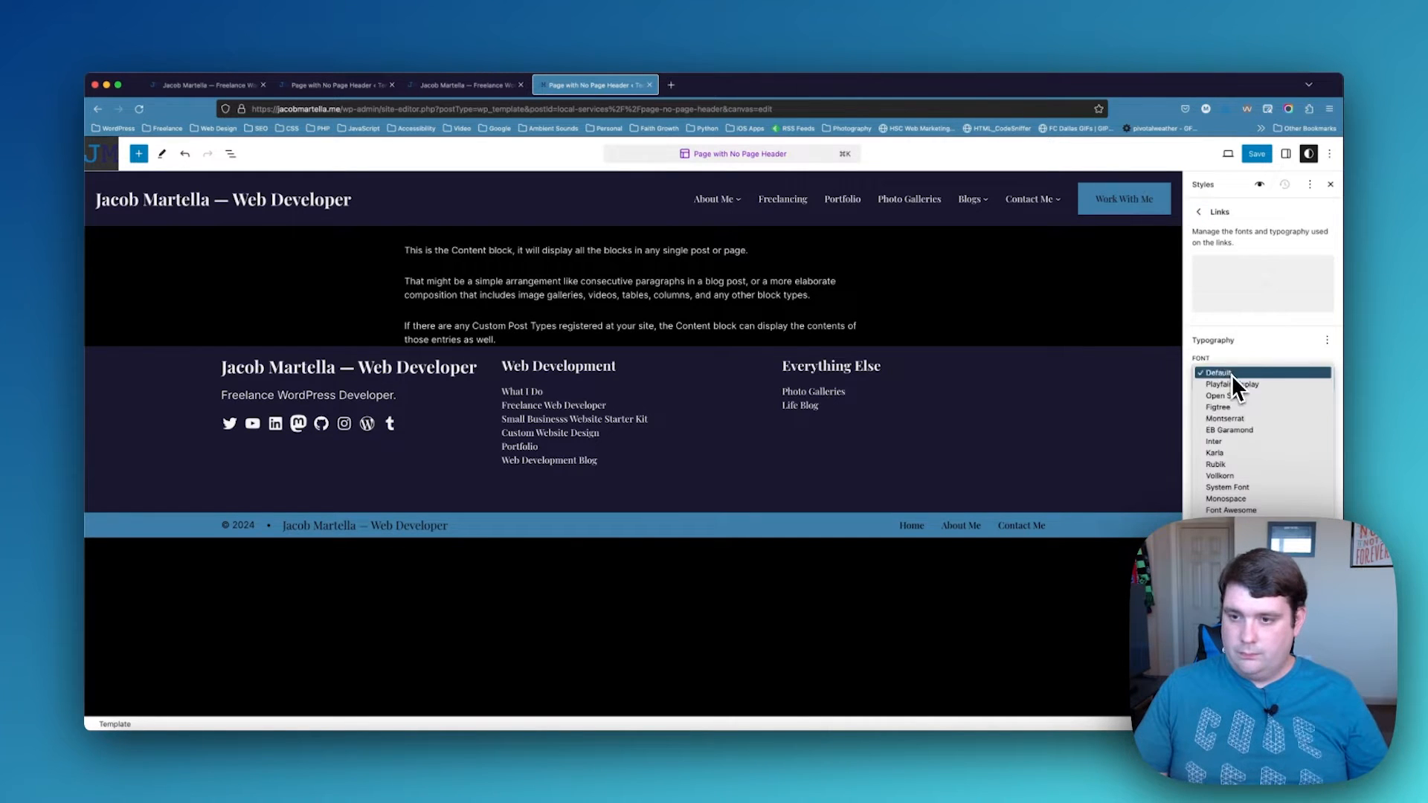
pyautogui.click(1228, 442)
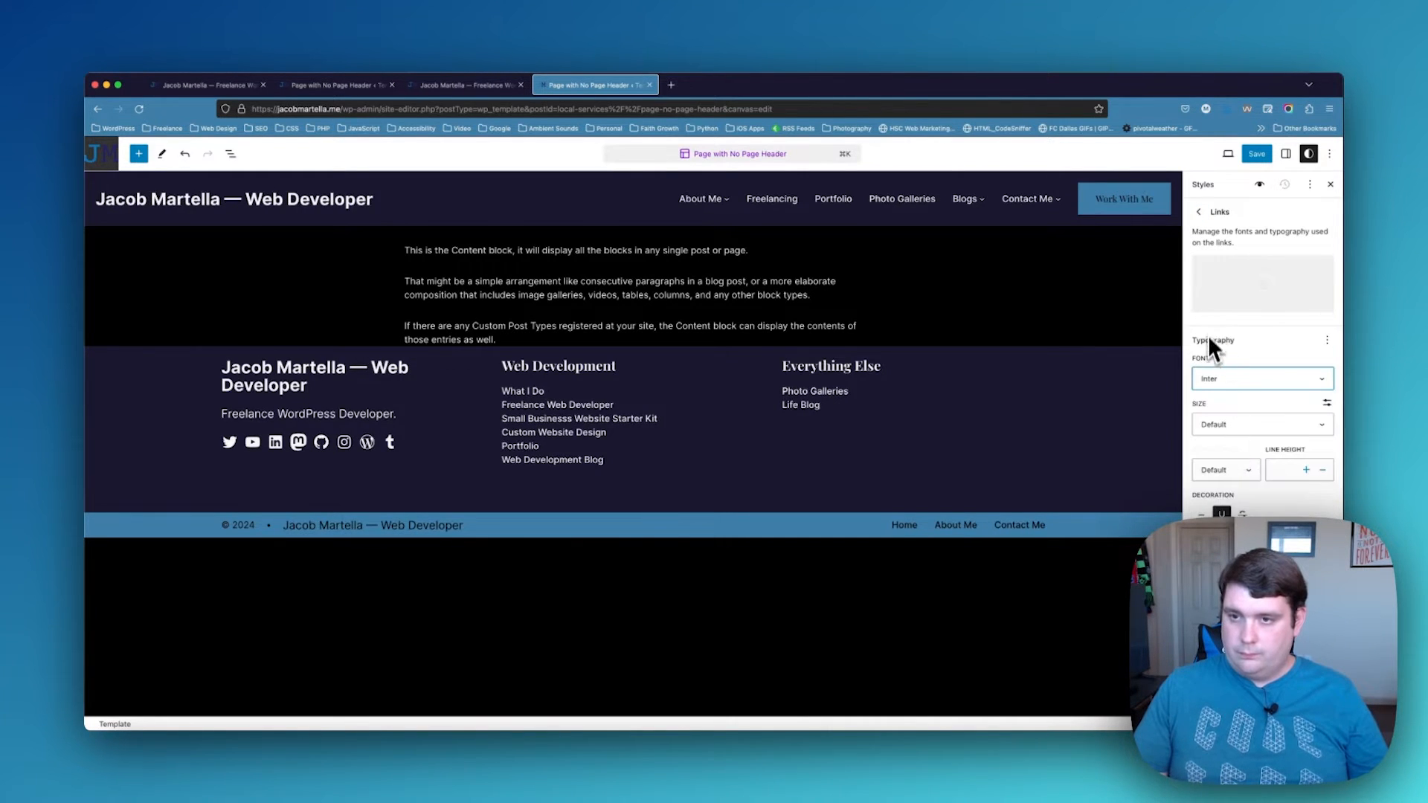
pyautogui.click(1198, 212)
# Set the font for all headings to Play with Bold appearance
pyautogui.click(1237, 644)
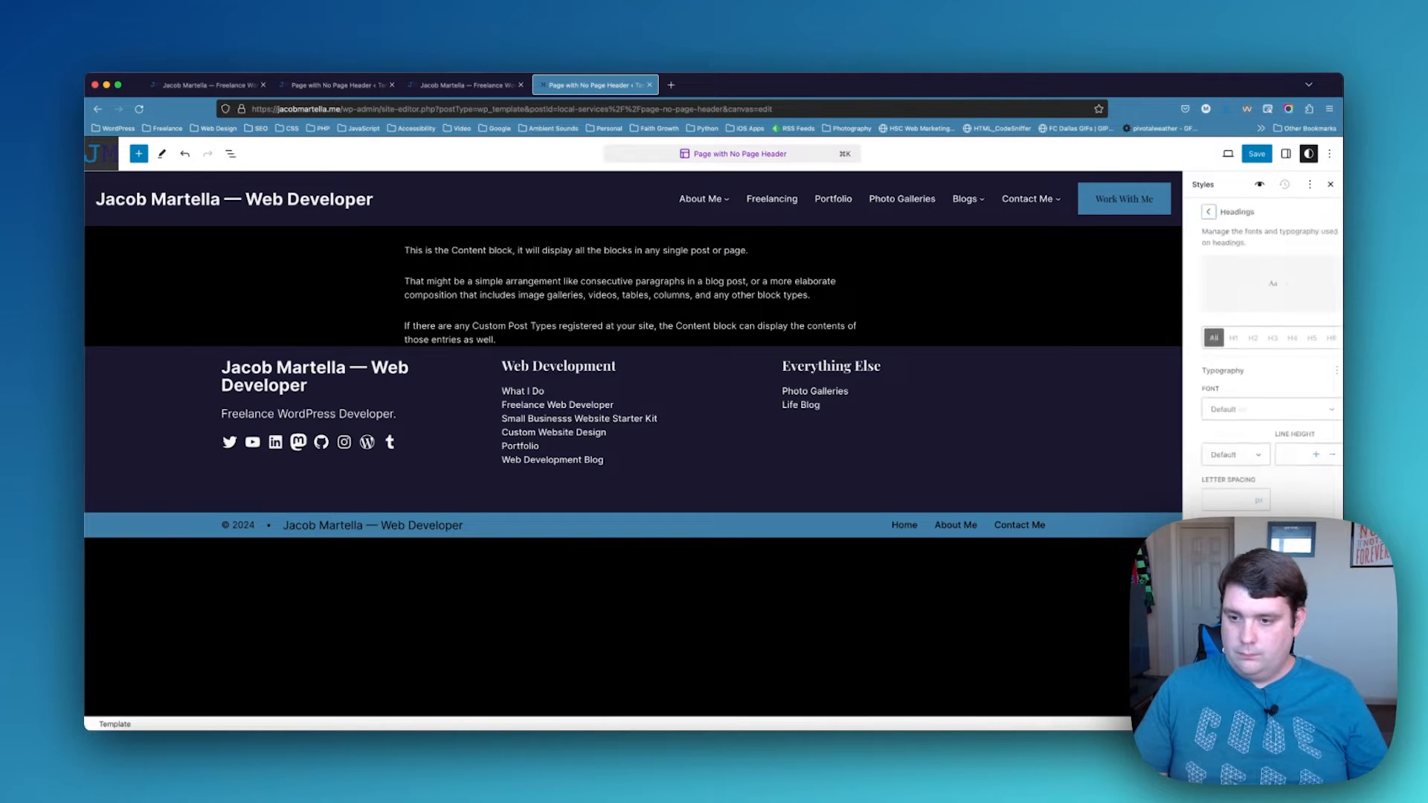
pyautogui.click(1240, 411)
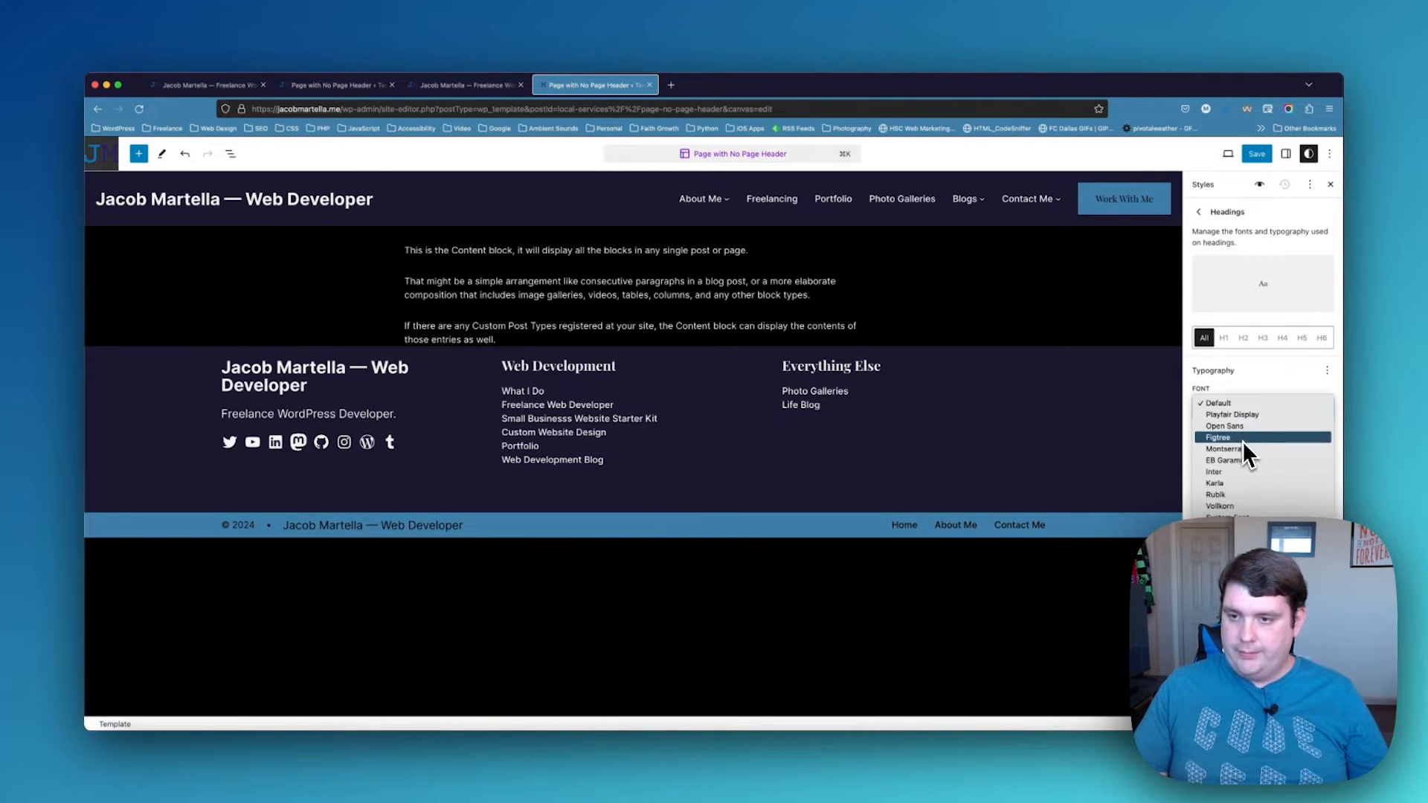
pyautogui.click(1220, 529)
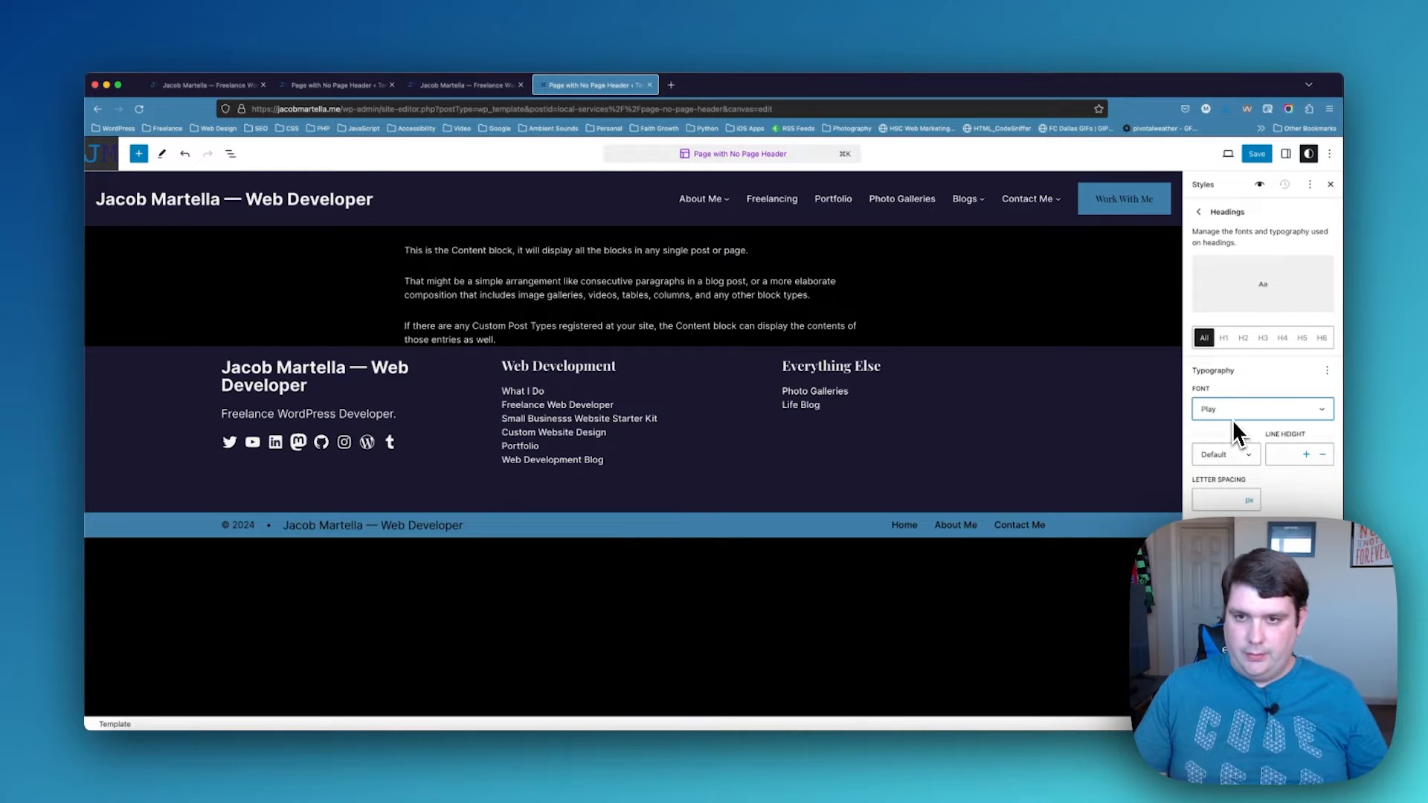
pyautogui.click(1238, 452)
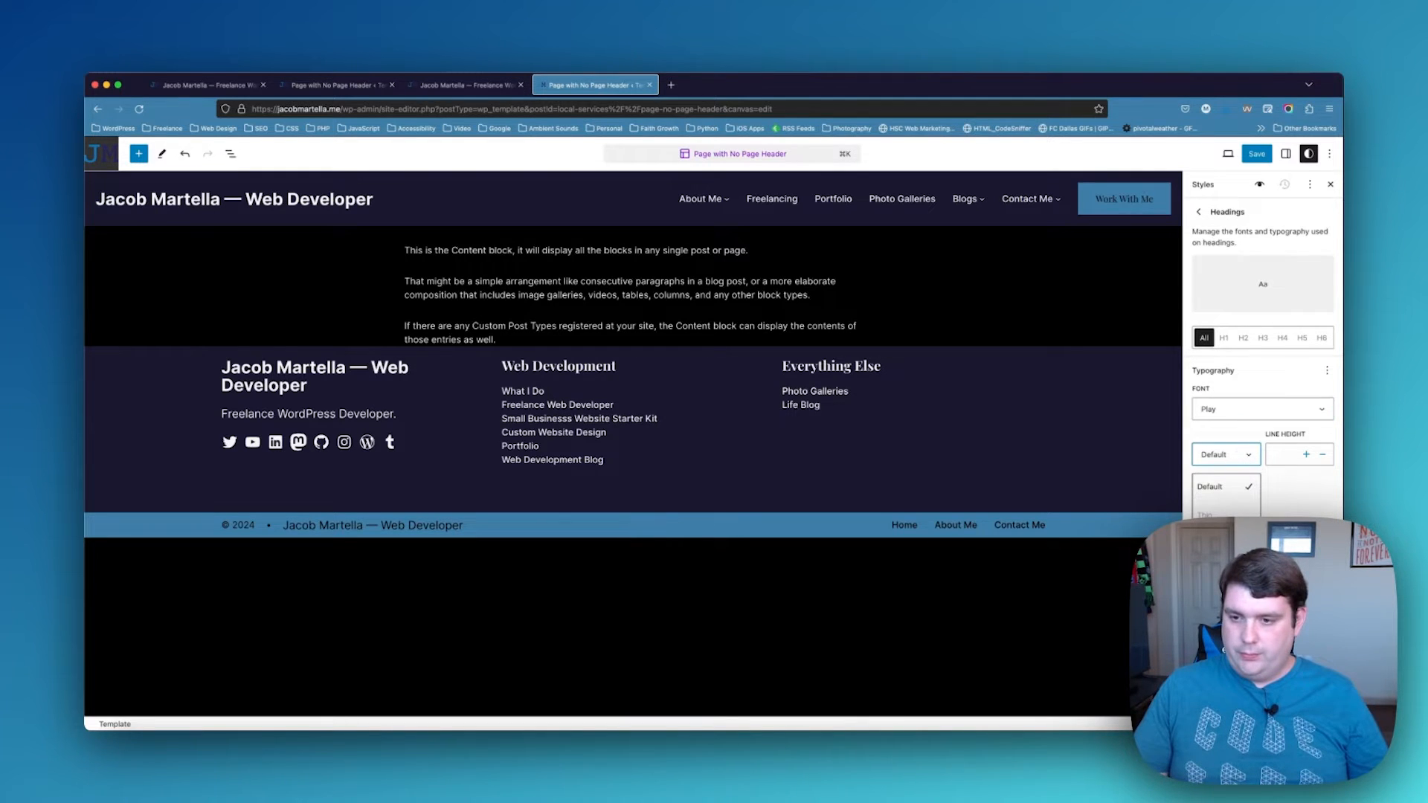
pyautogui.click(1220, 679)
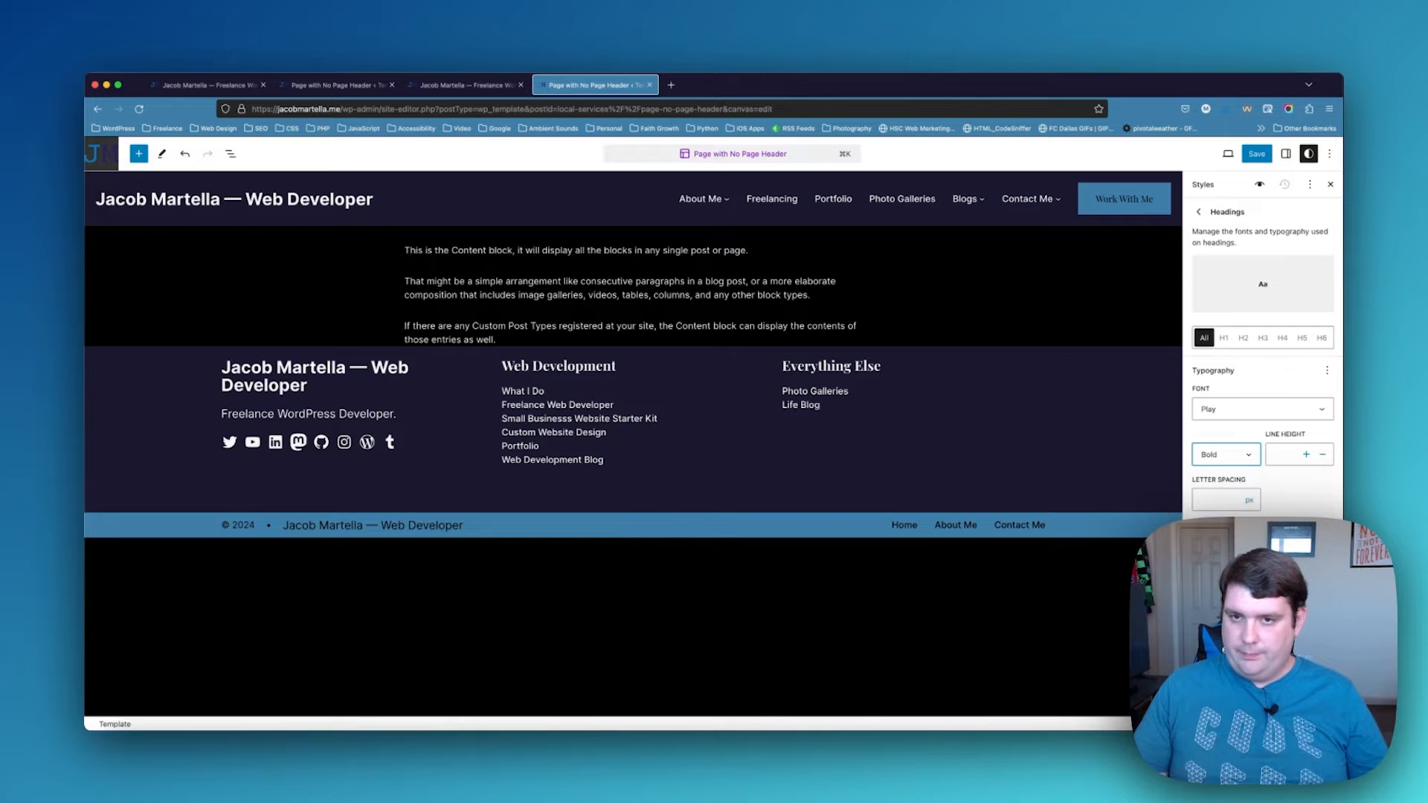
pyautogui.click(1199, 212)
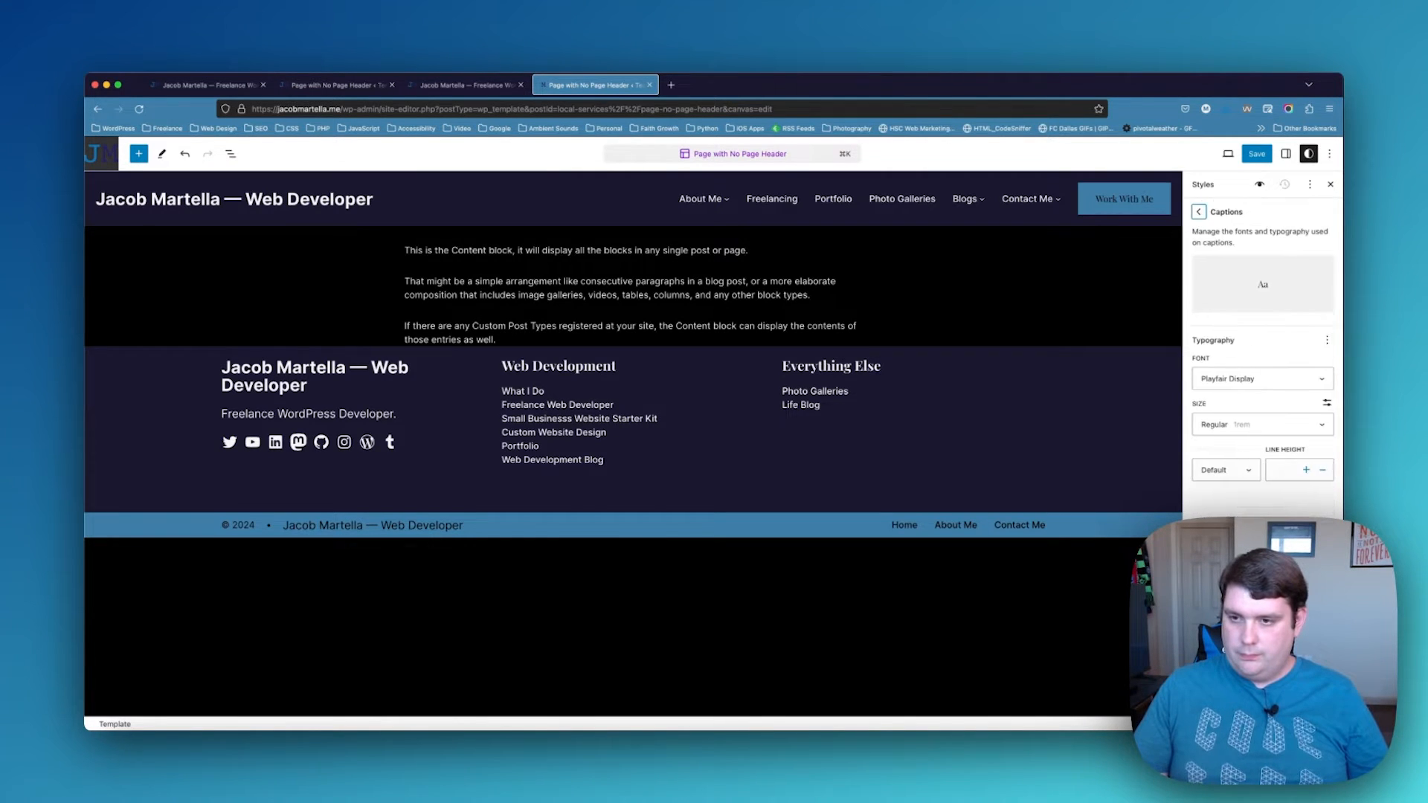
# Set the font for captions to Play
pyautogui.click(1239, 381)
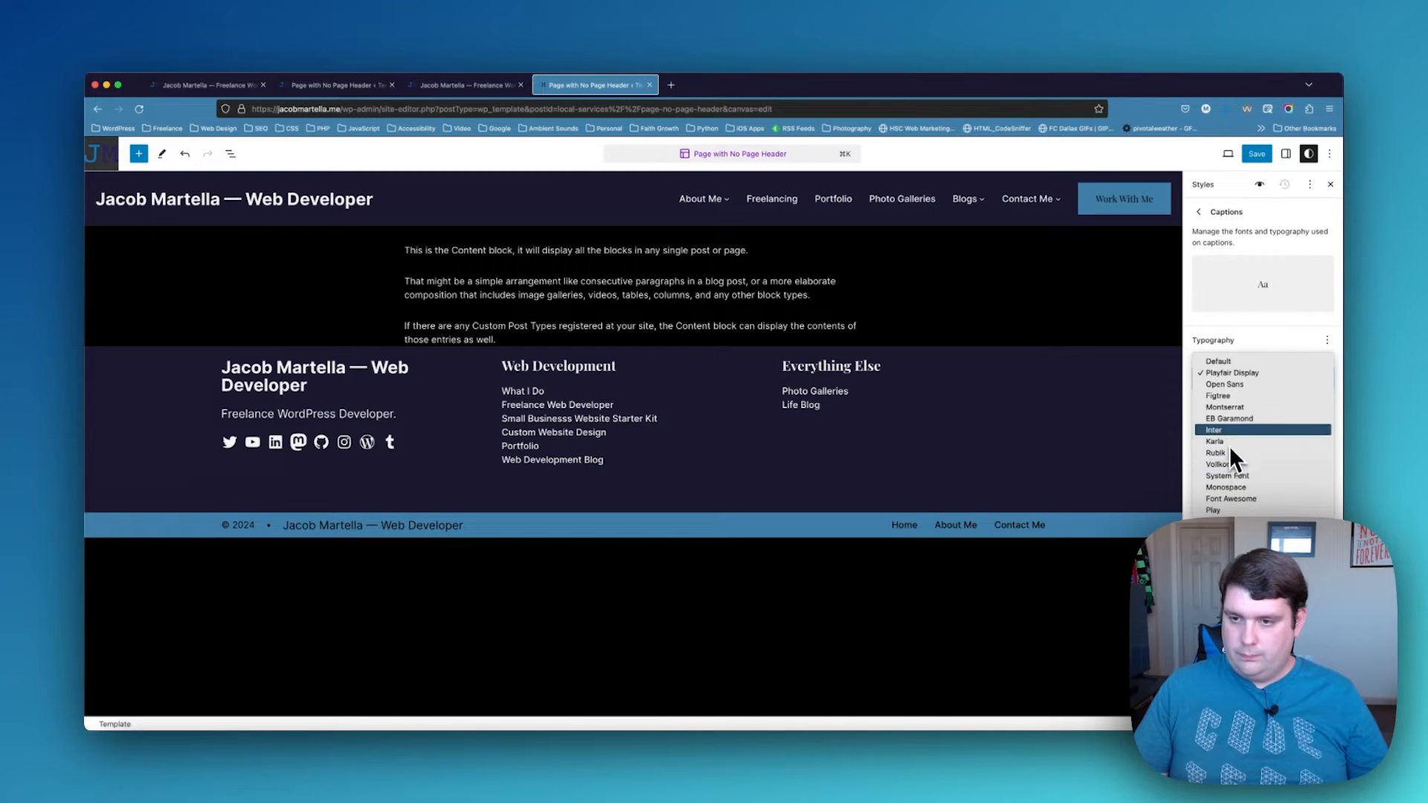
pyautogui.click(1233, 509)
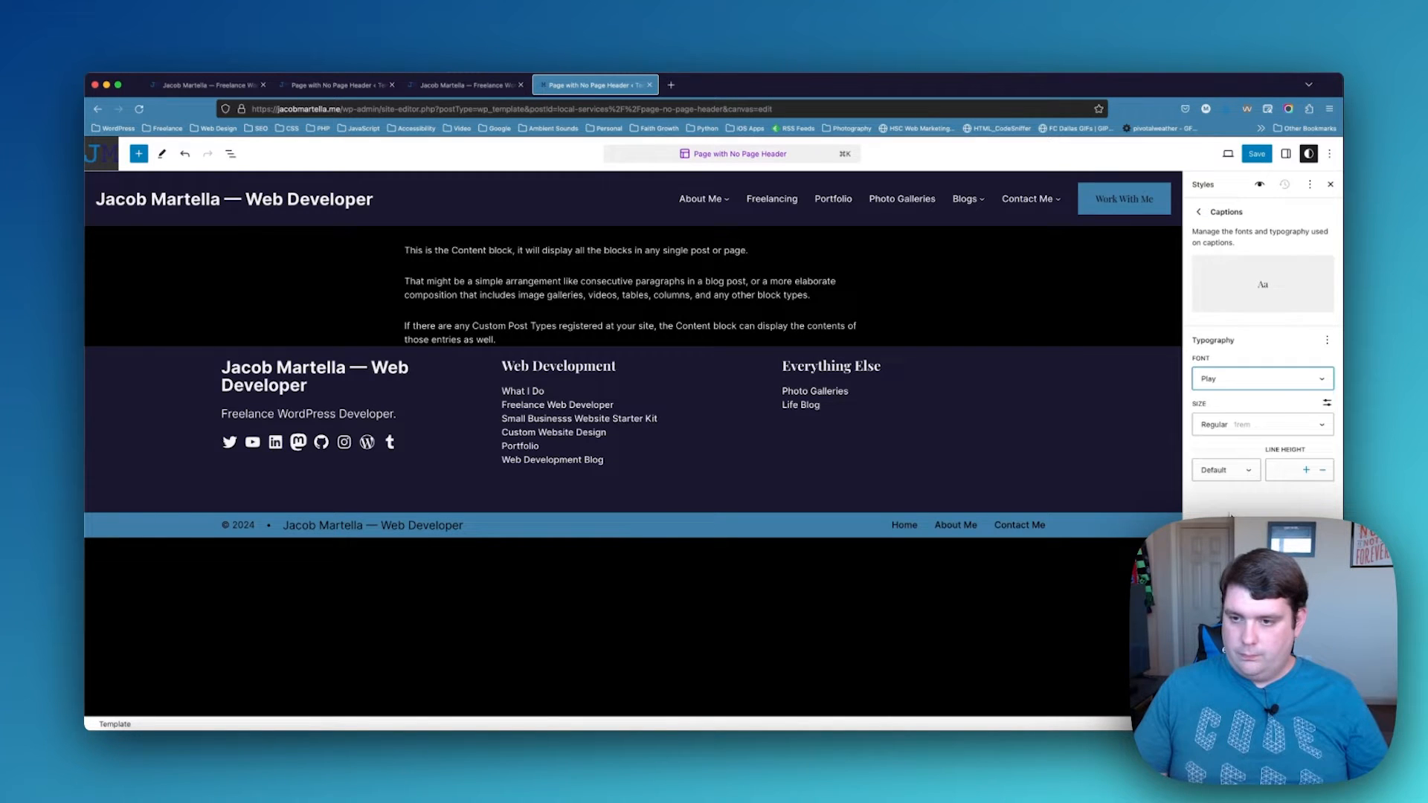
pyautogui.click(1201, 214)
# Set the font for buttons to Play with Bold appearance
pyautogui.click(1237, 688)
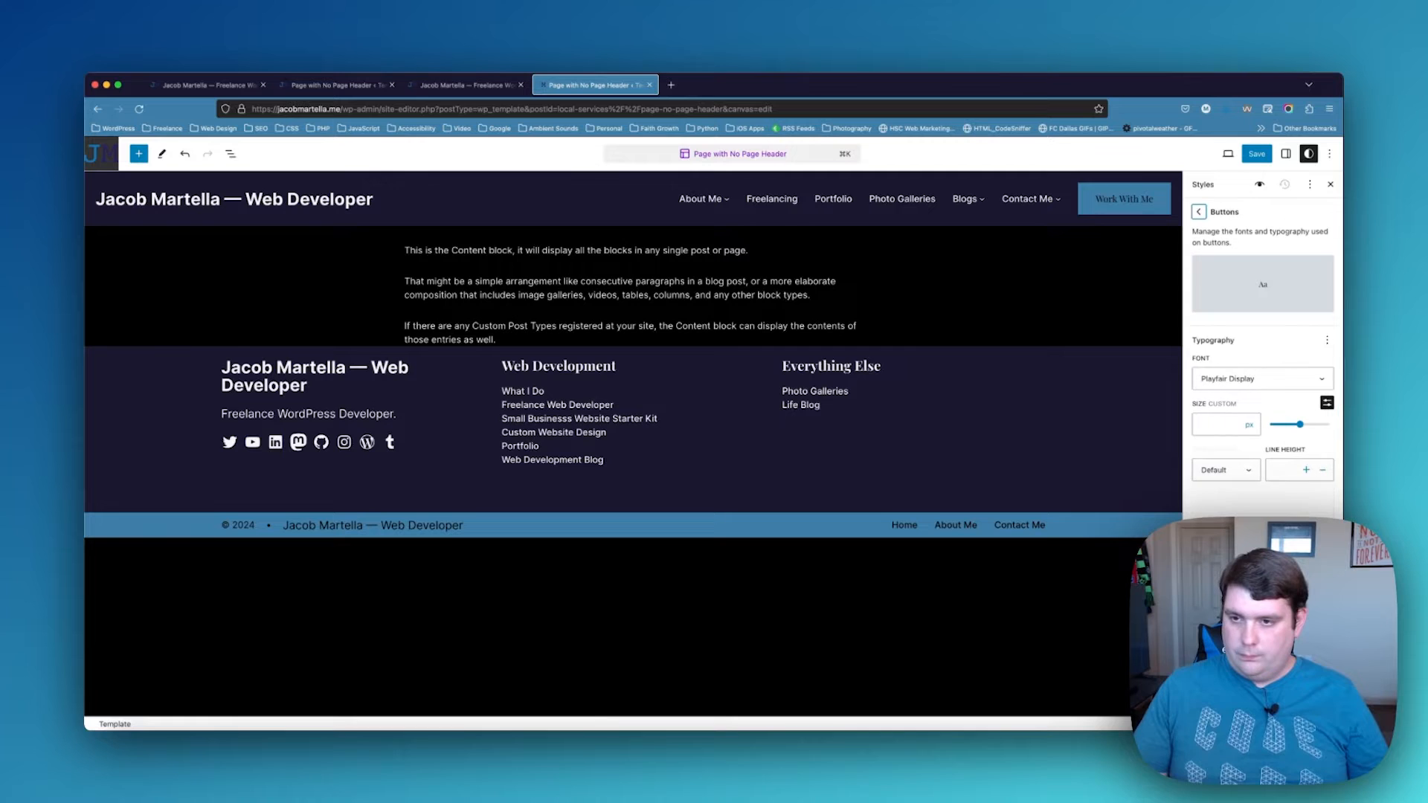
pyautogui.click(1240, 380)
pyautogui.click(1237, 511)
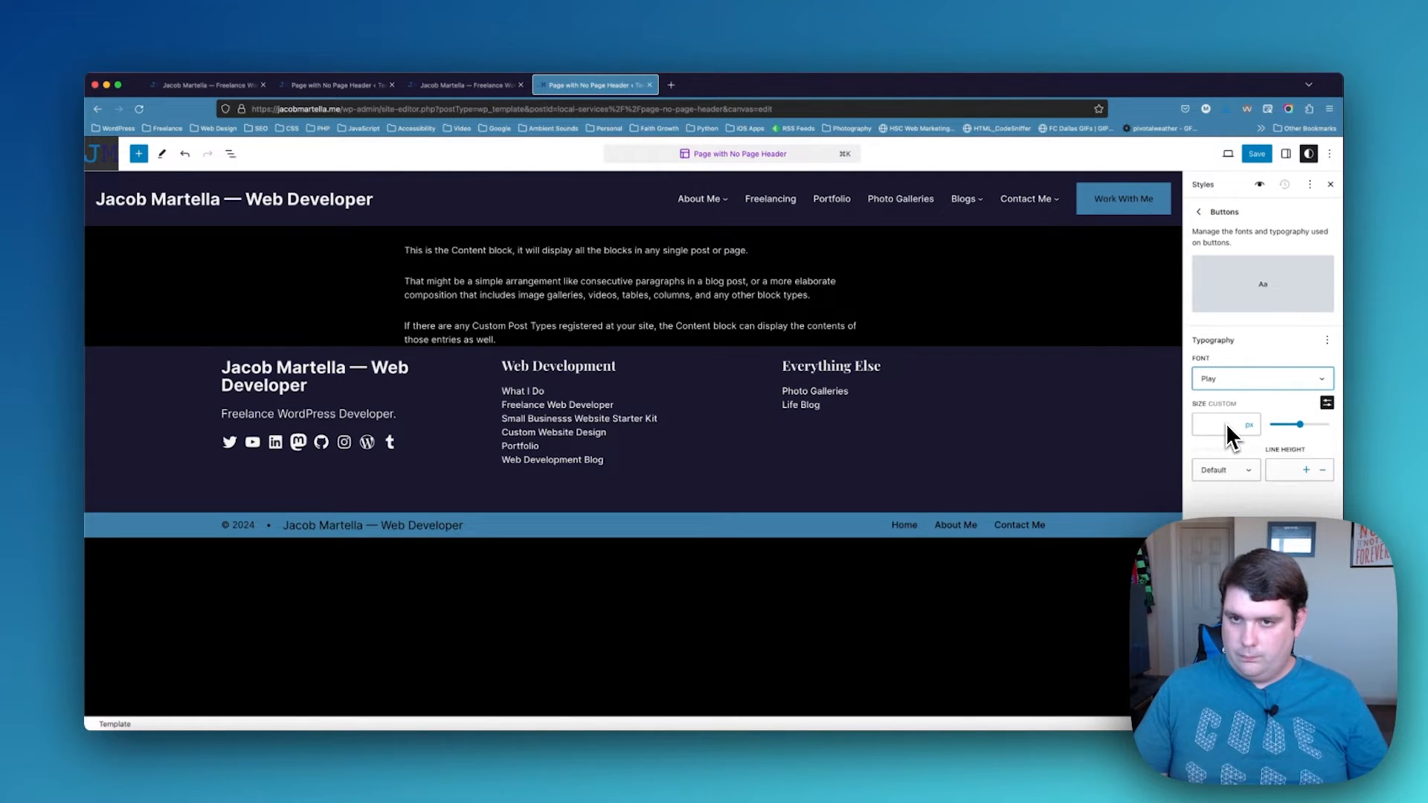
pyautogui.click(1234, 470)
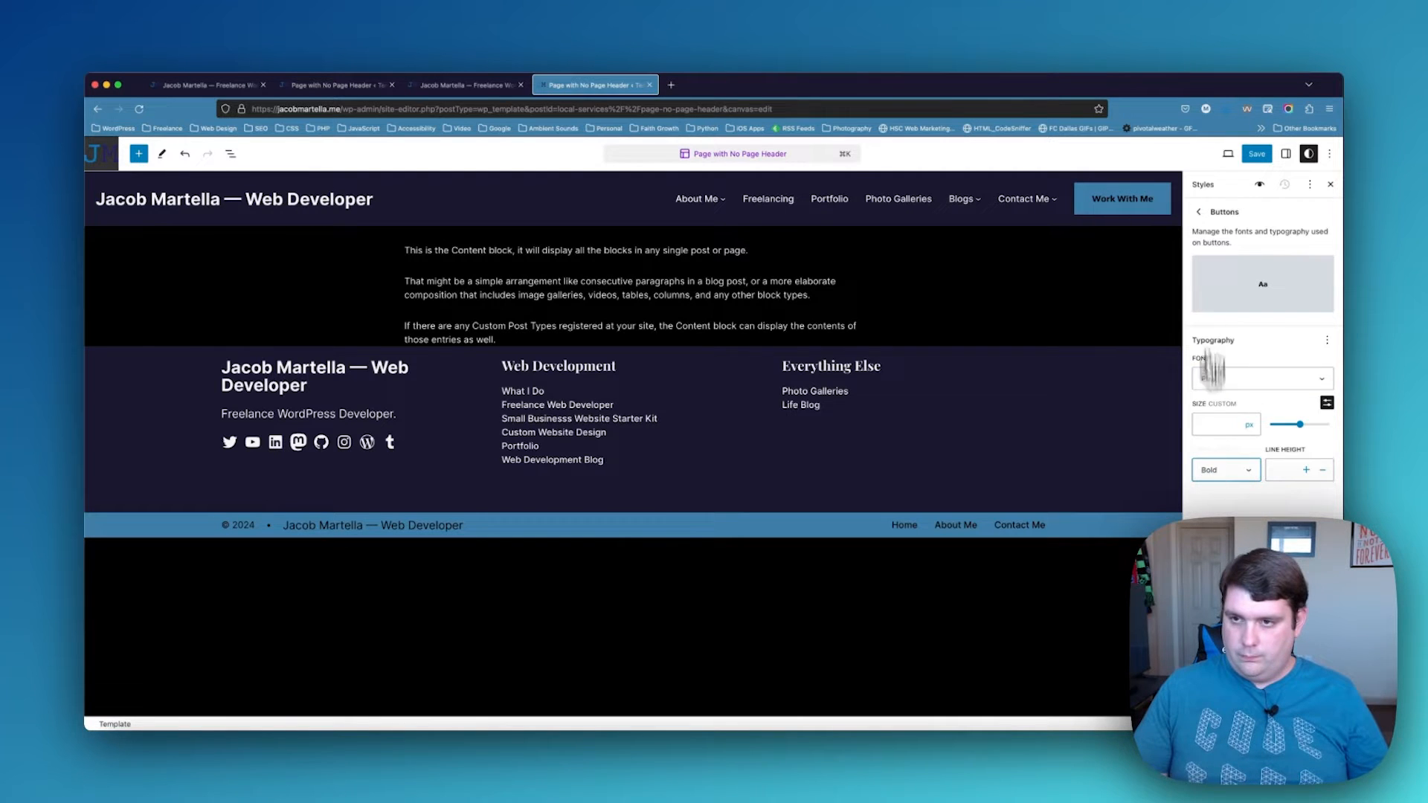
# Set the Heading block's font to Play in the site-wide block styles
pyautogui.click(1199, 213)
pyautogui.scroll(-1, 1221, 476)
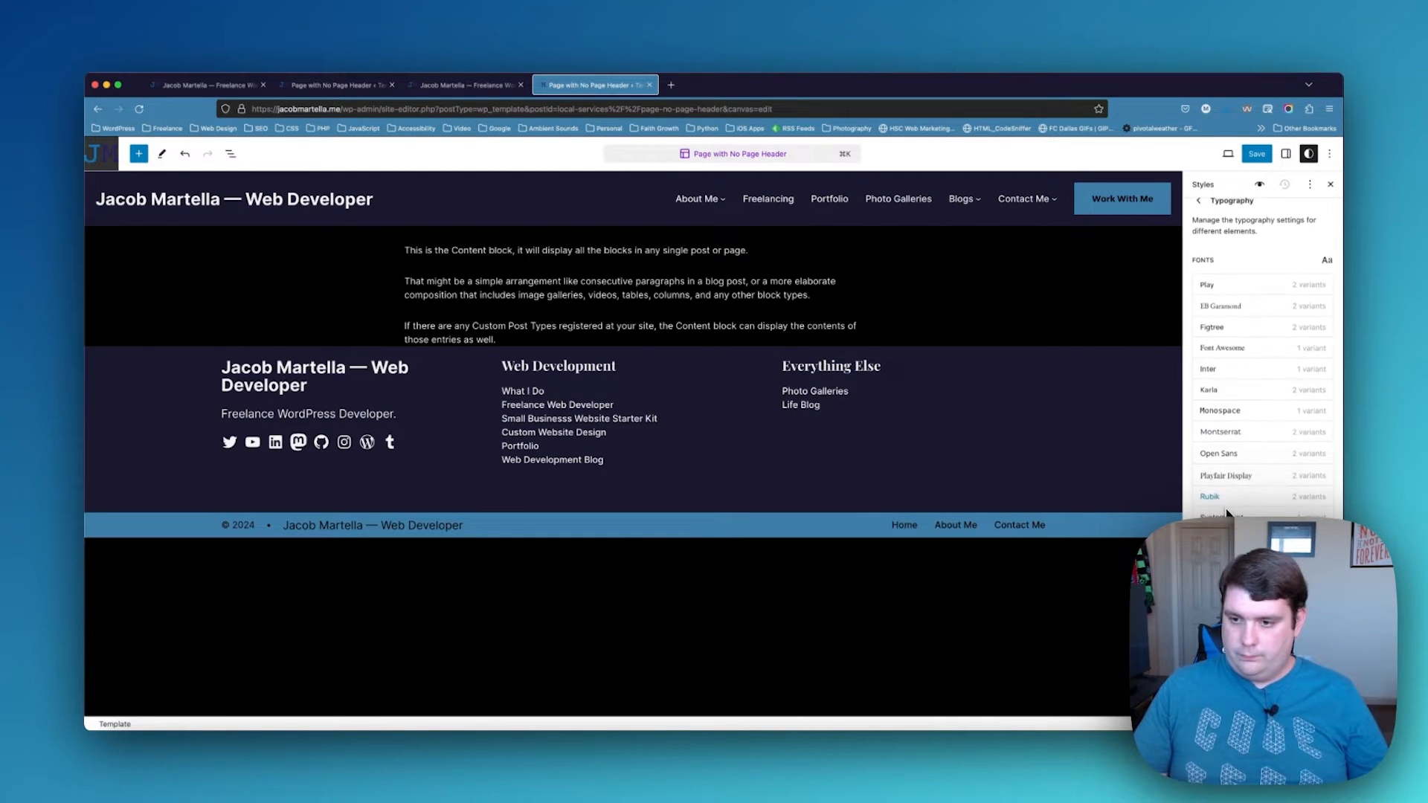
pyautogui.click(1200, 207)
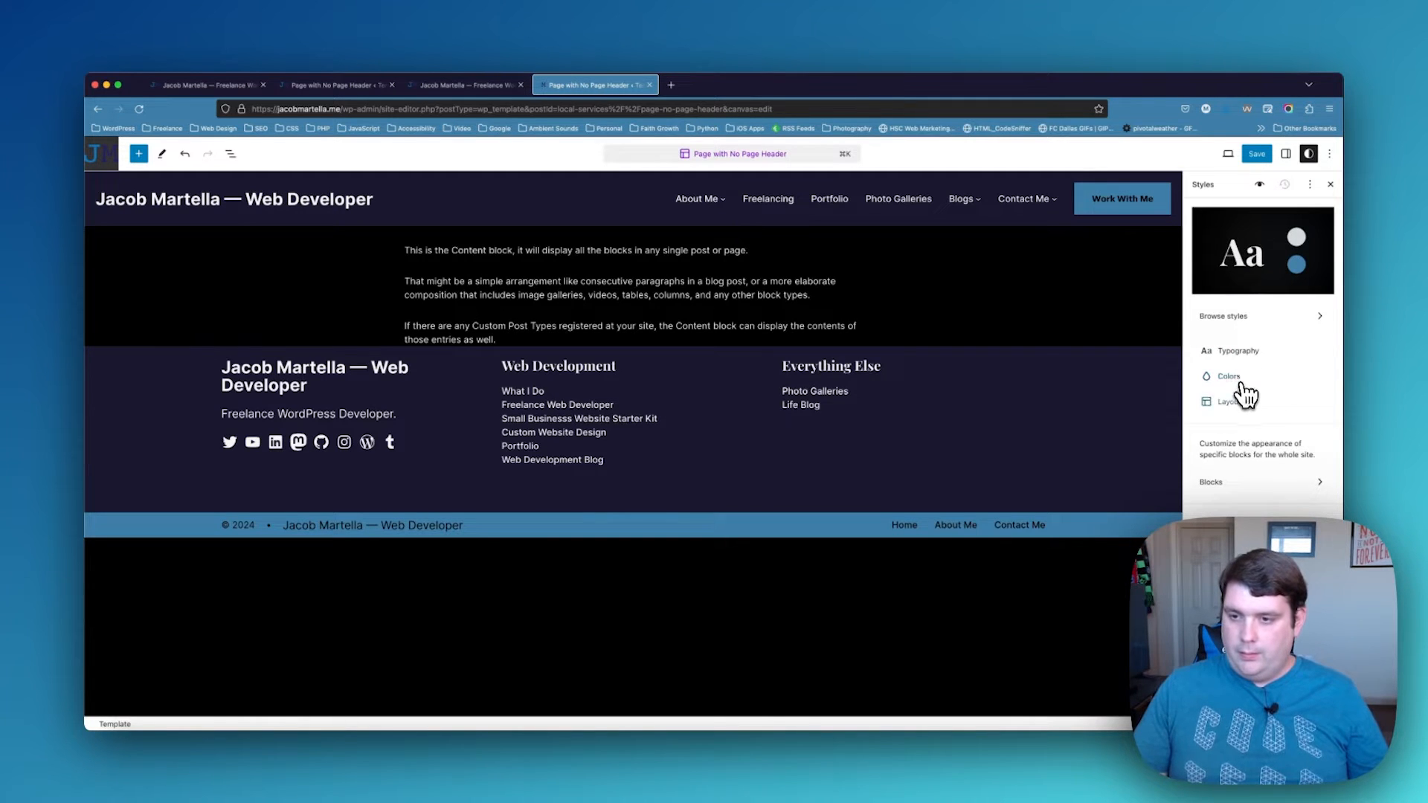
pyautogui.click(1244, 487)
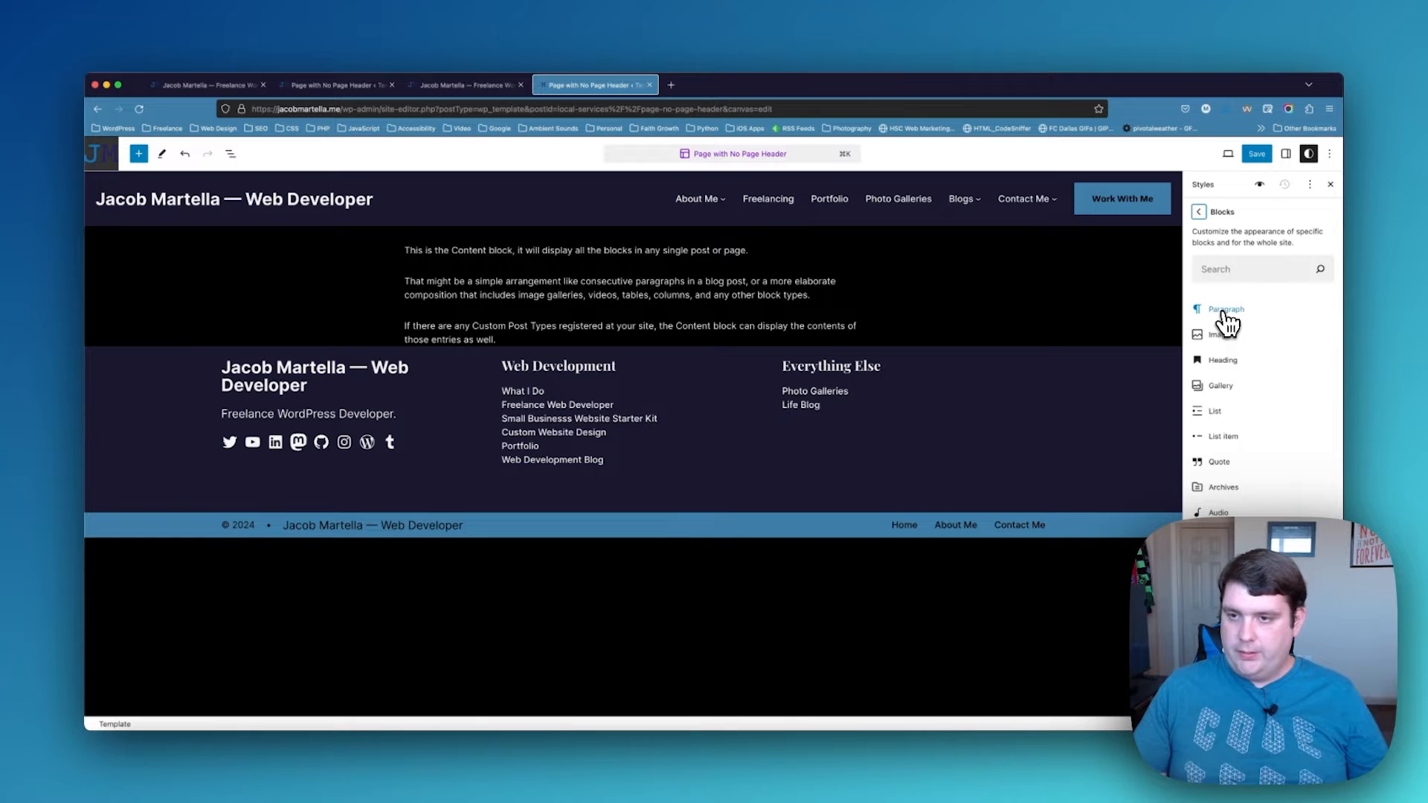
pyautogui.click(1225, 360)
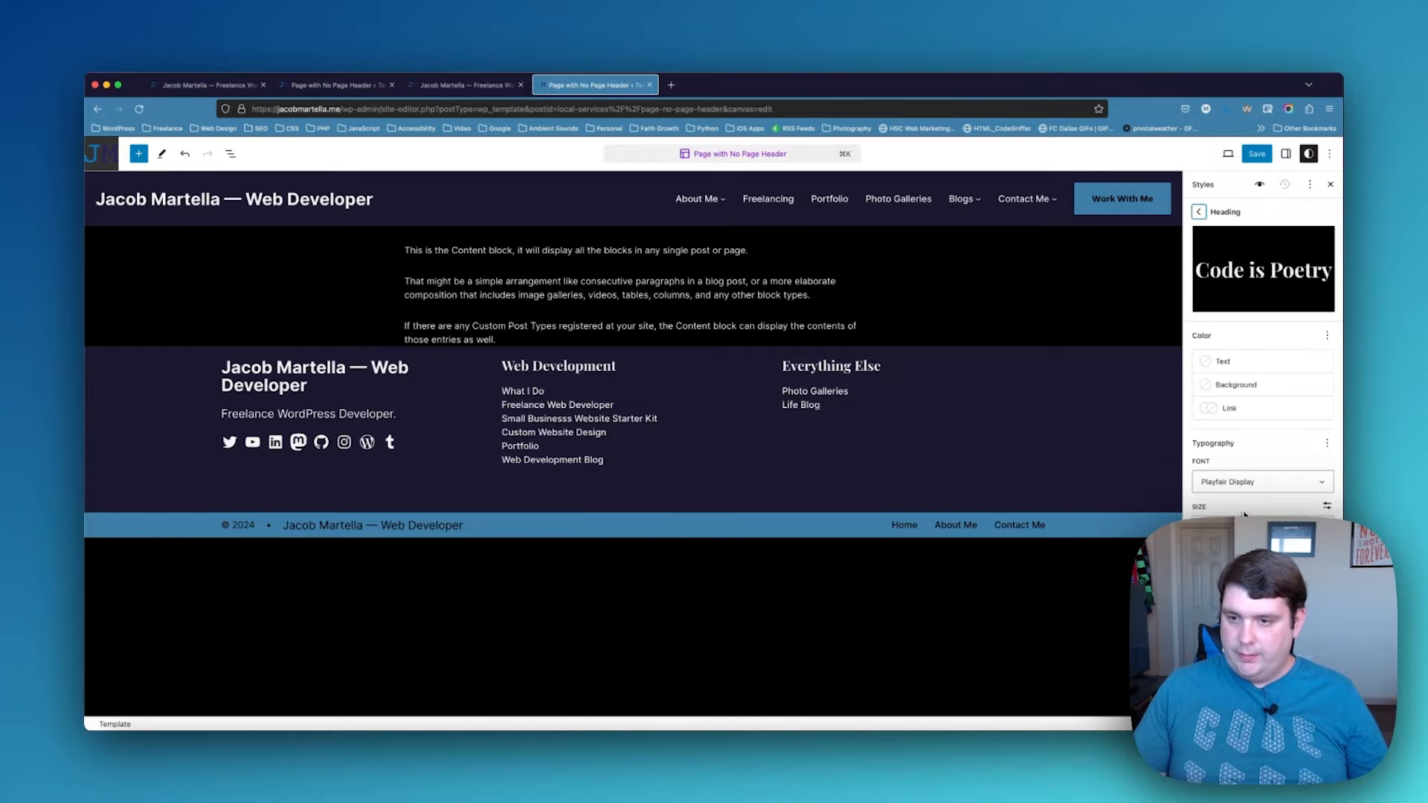
pyautogui.click(1239, 482)
pyautogui.click(1220, 545)
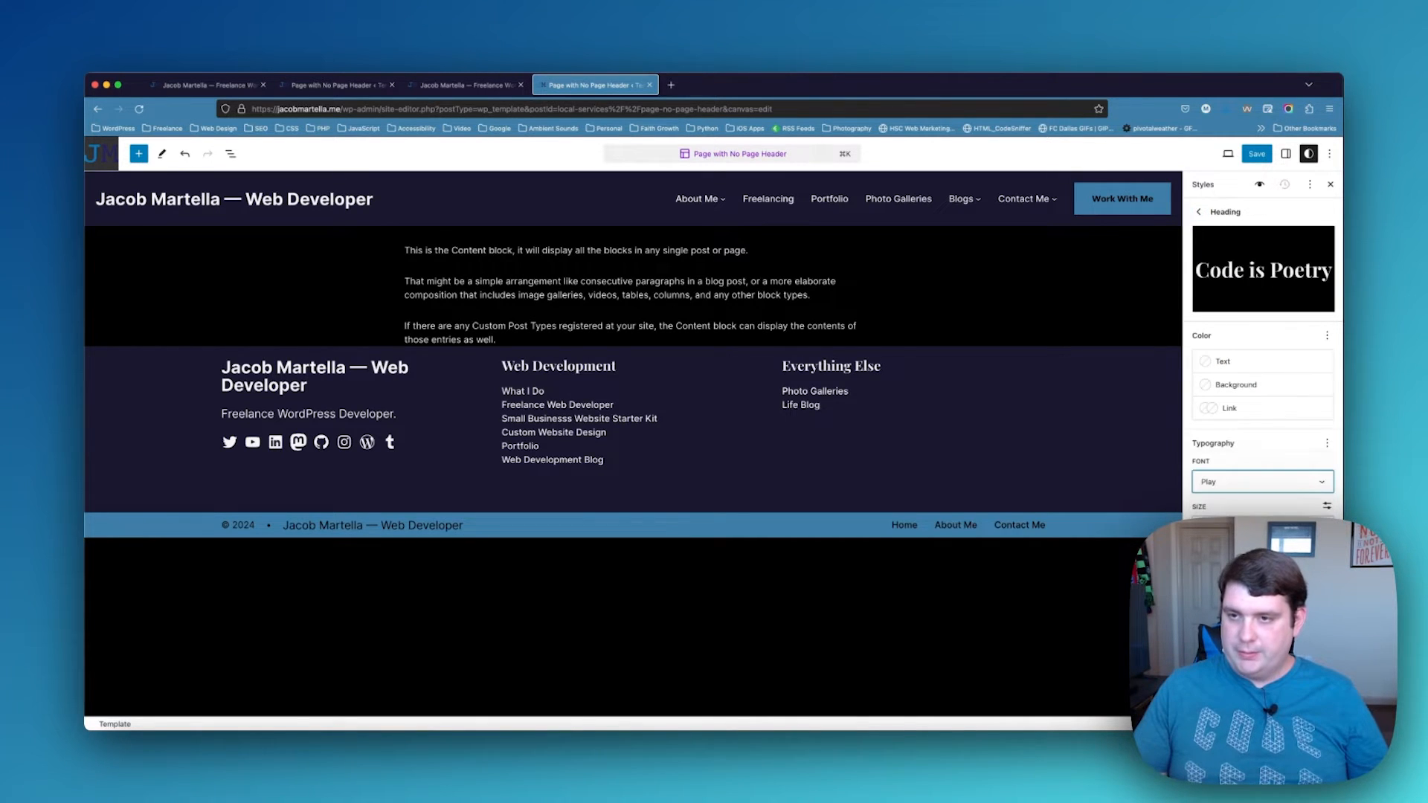
pyautogui.click(1199, 215)
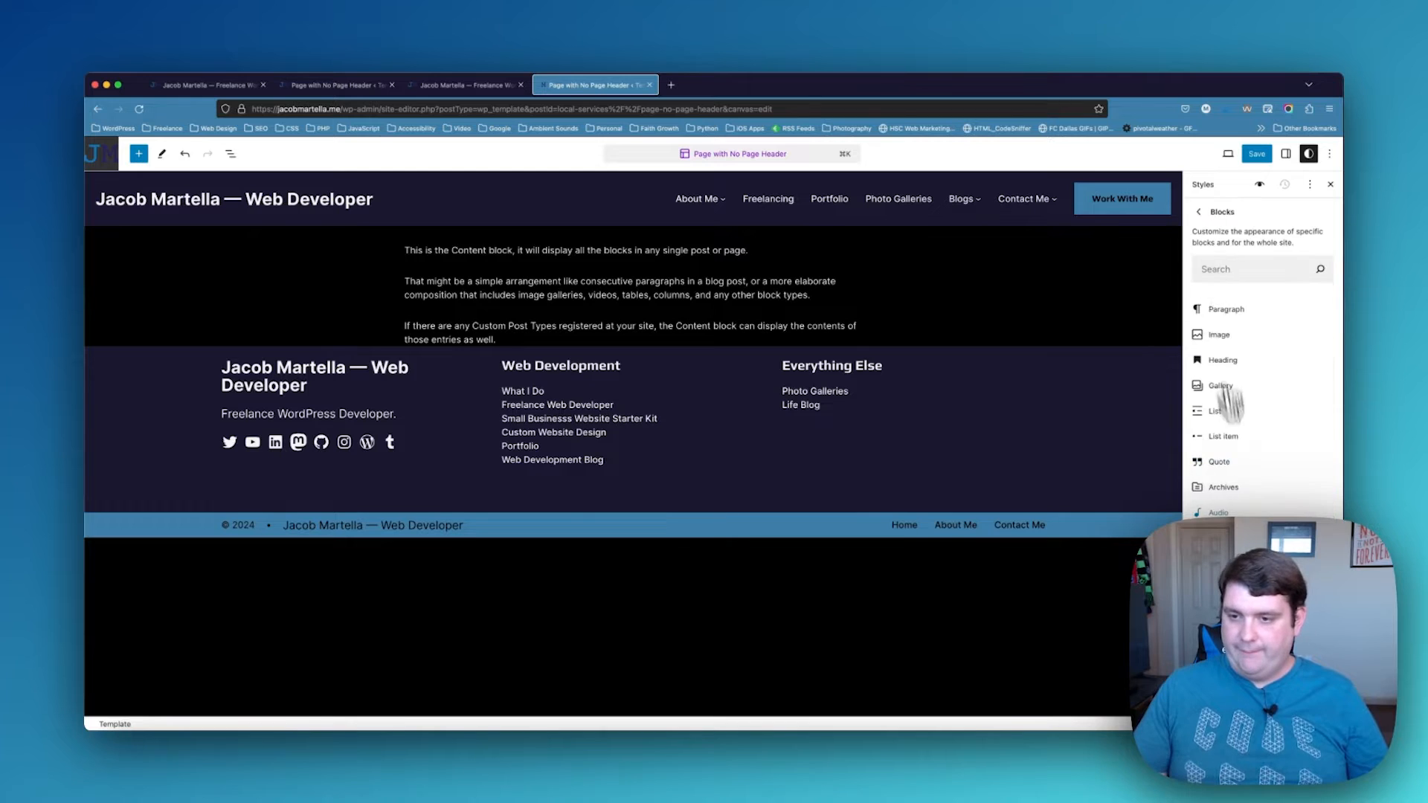
# Review the style settings of the Button and Heading blocks
pyautogui.scroll(-1, 1237, 476)
pyautogui.click(1229, 547)
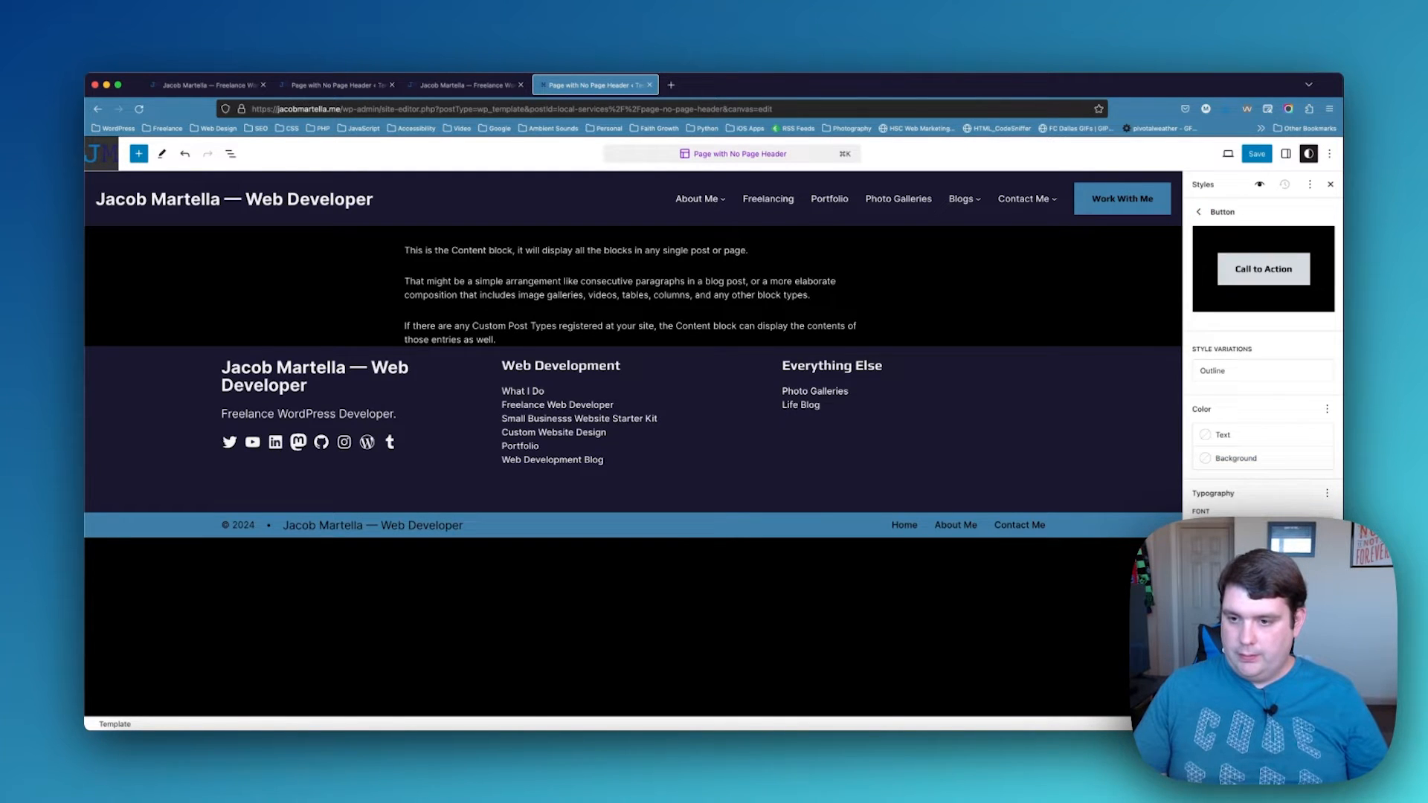
pyautogui.click(1200, 214)
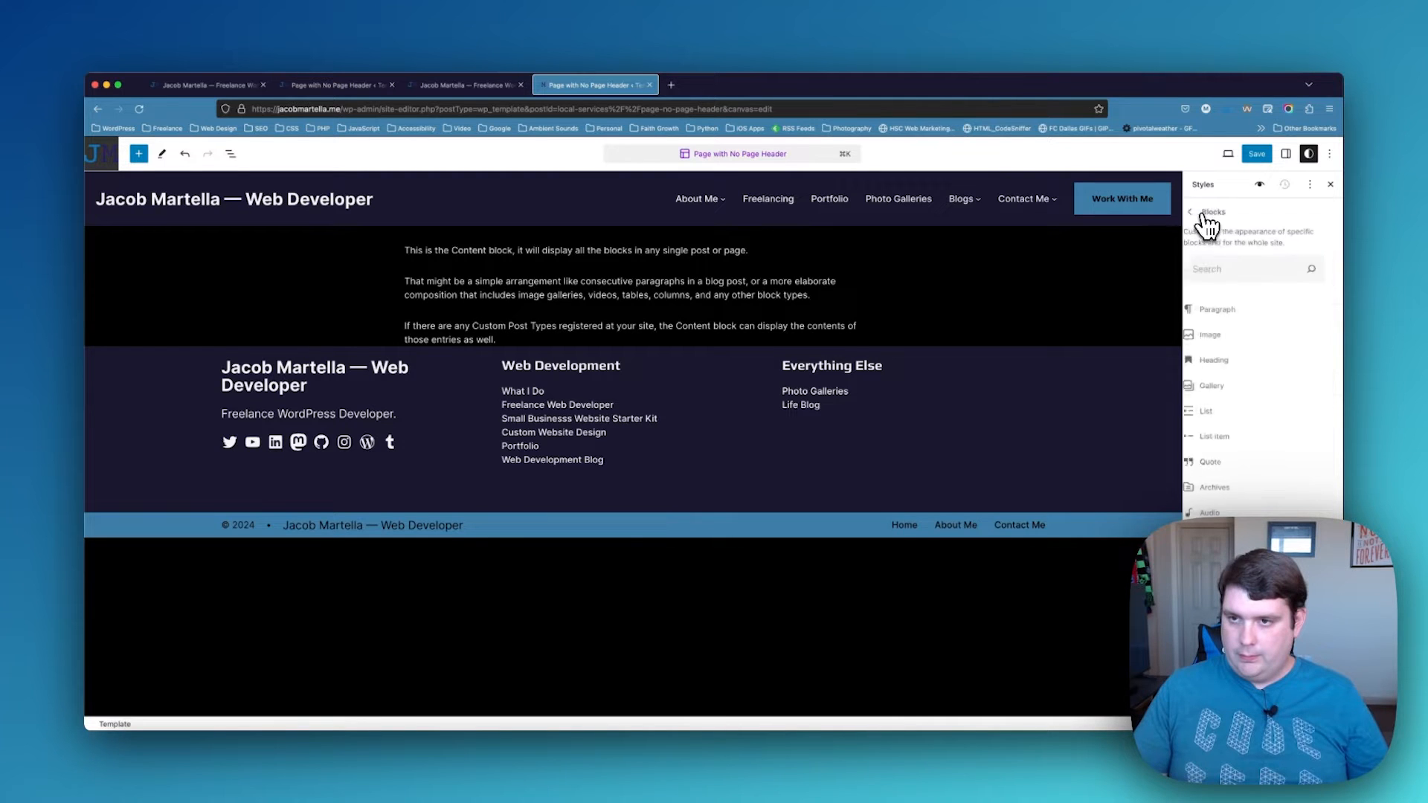
pyautogui.click(1225, 360)
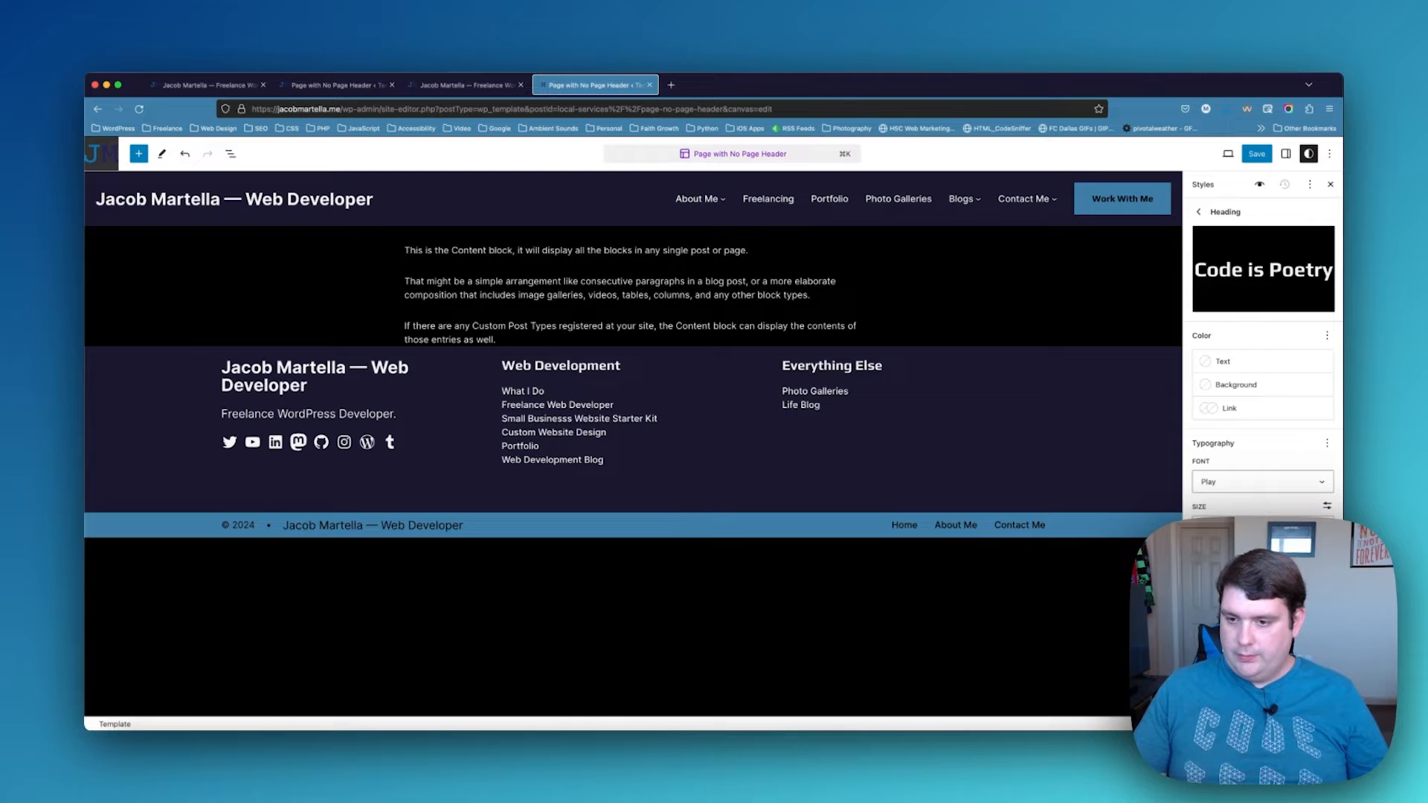
pyautogui.click(1199, 213)
# Set the Cover block's font to Play in the block styles
pyautogui.scroll(-5, 1205, 223)
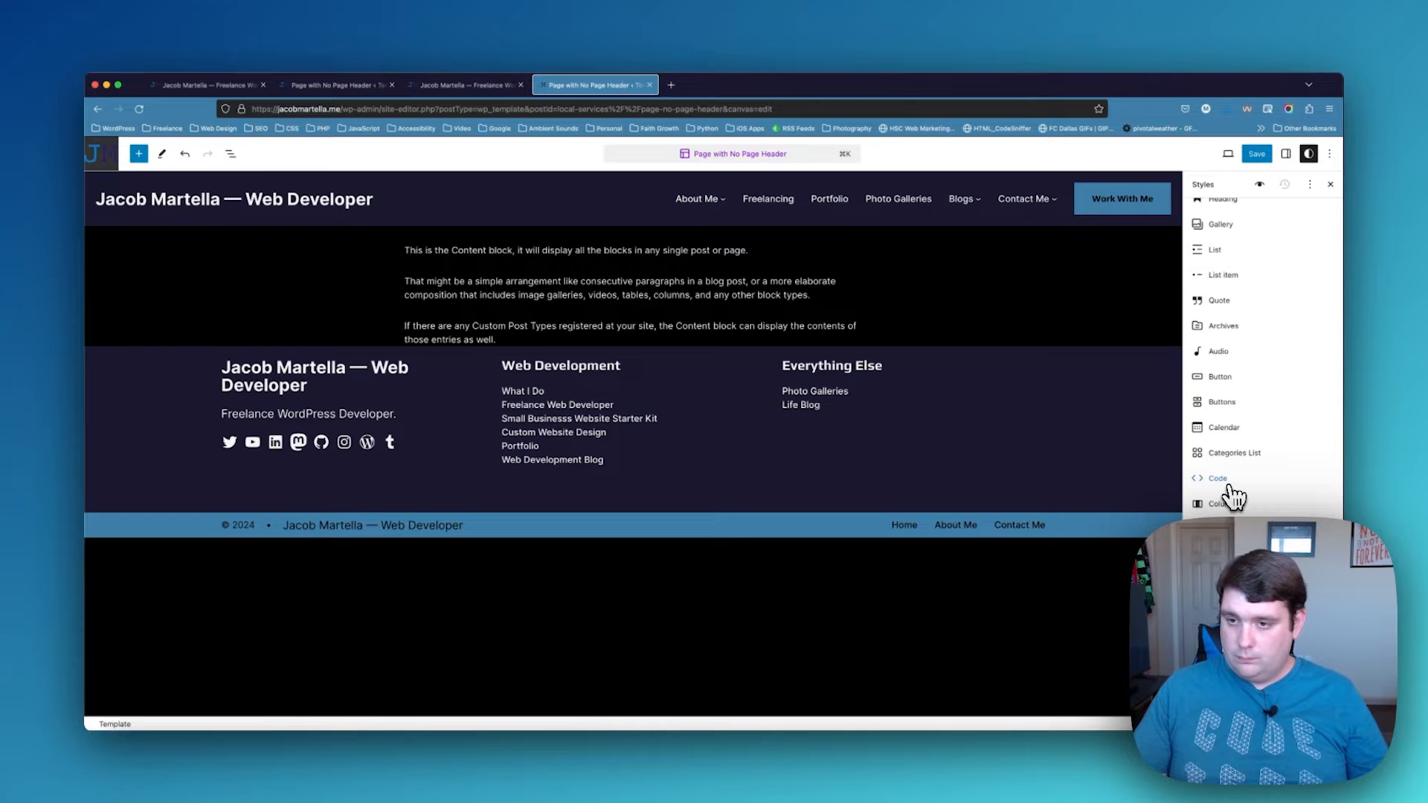
pyautogui.scroll(-2, 1235, 508)
pyautogui.click(1231, 490)
pyautogui.click(1233, 467)
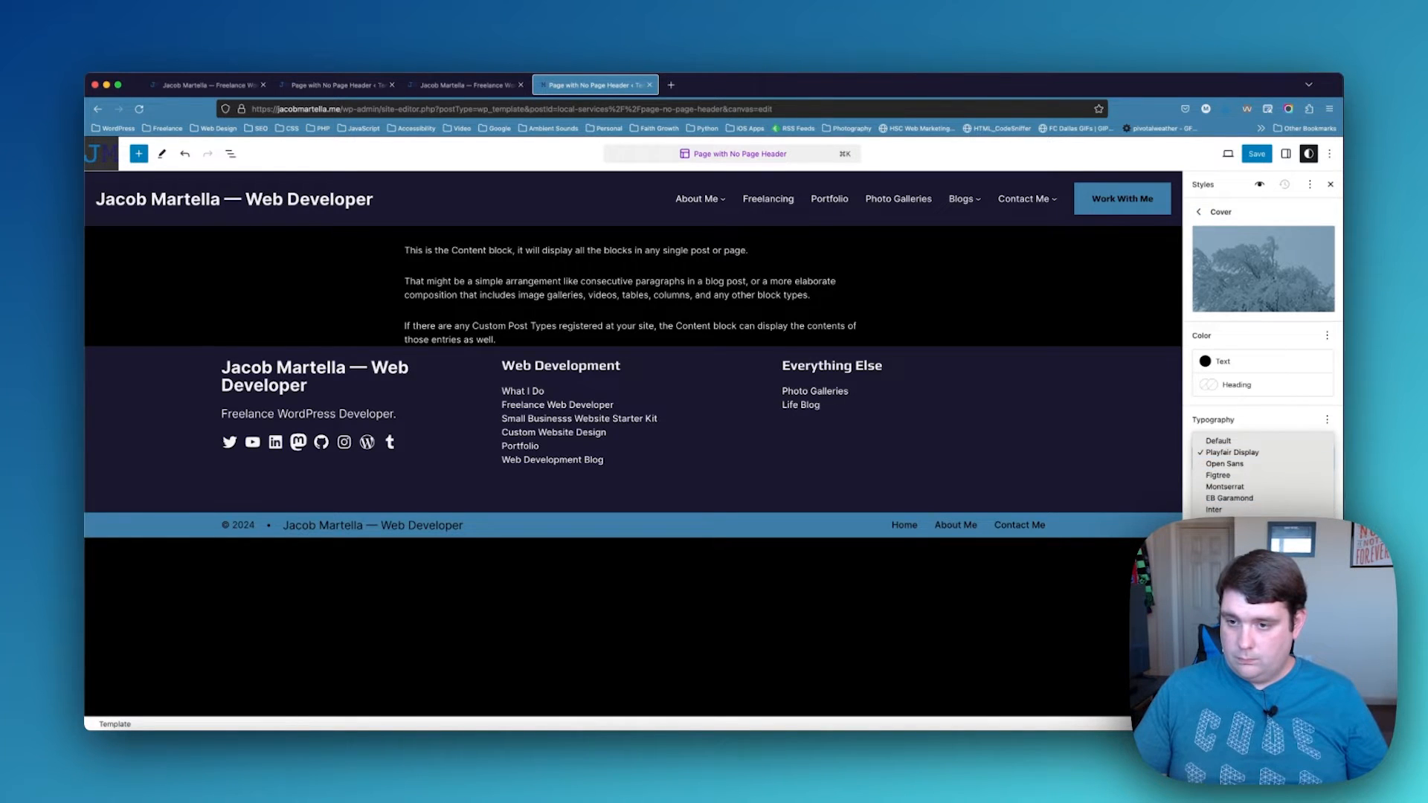
pyautogui.click(1219, 533)
pyautogui.click(1202, 208)
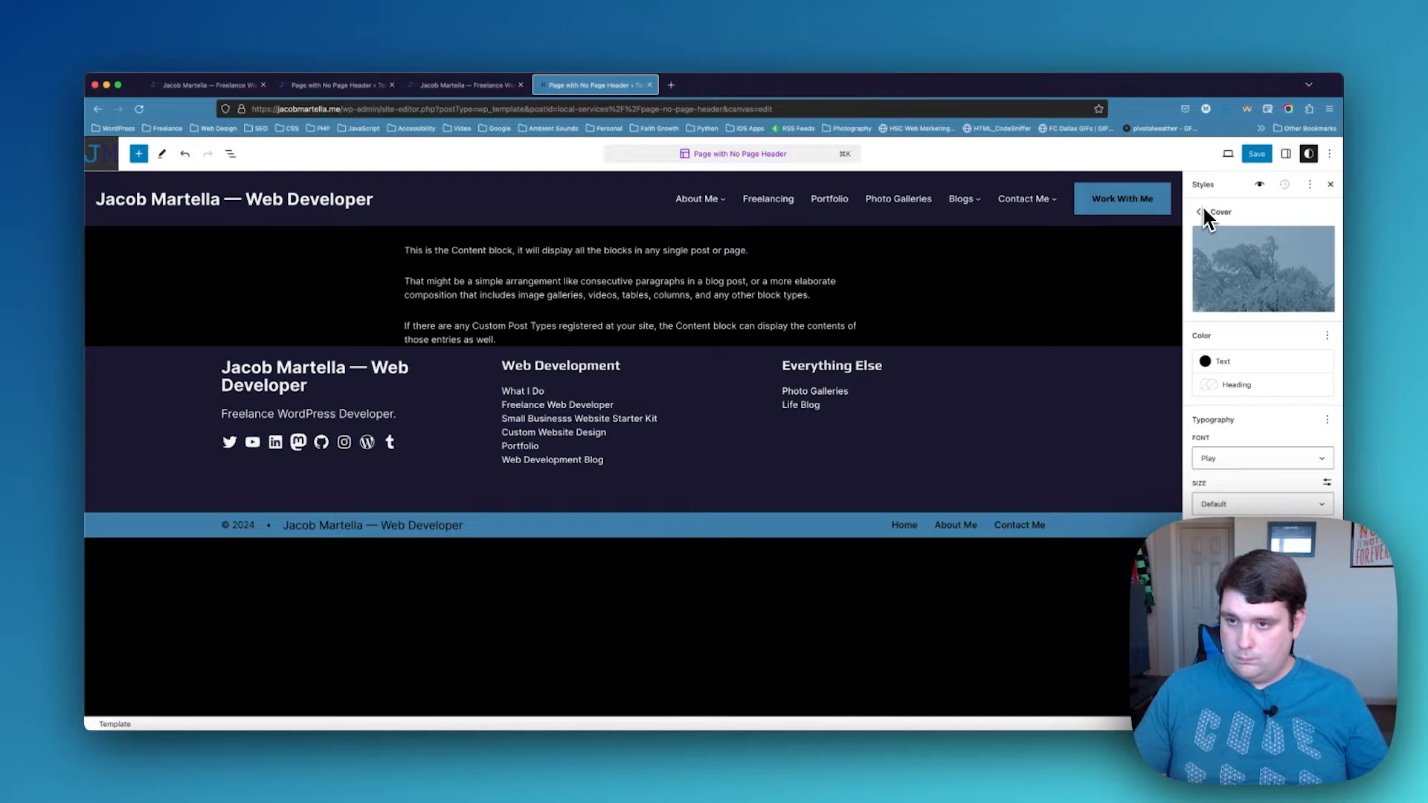
# Set the Pullquote block's font to Play in the block styles
pyautogui.scroll(-5, 1269, 450)
pyautogui.scroll(-1, 1268, 450)
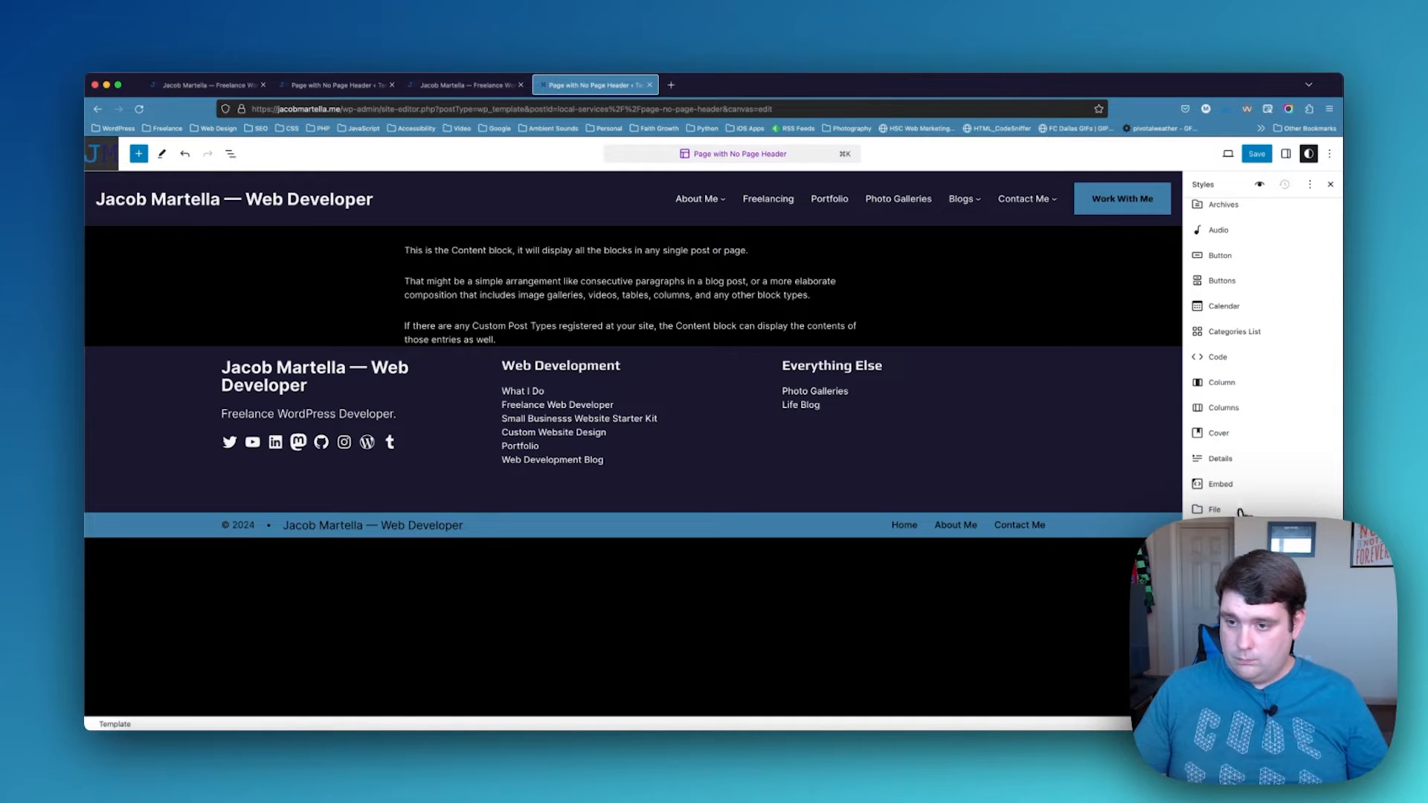
pyautogui.scroll(-3, 1226, 557)
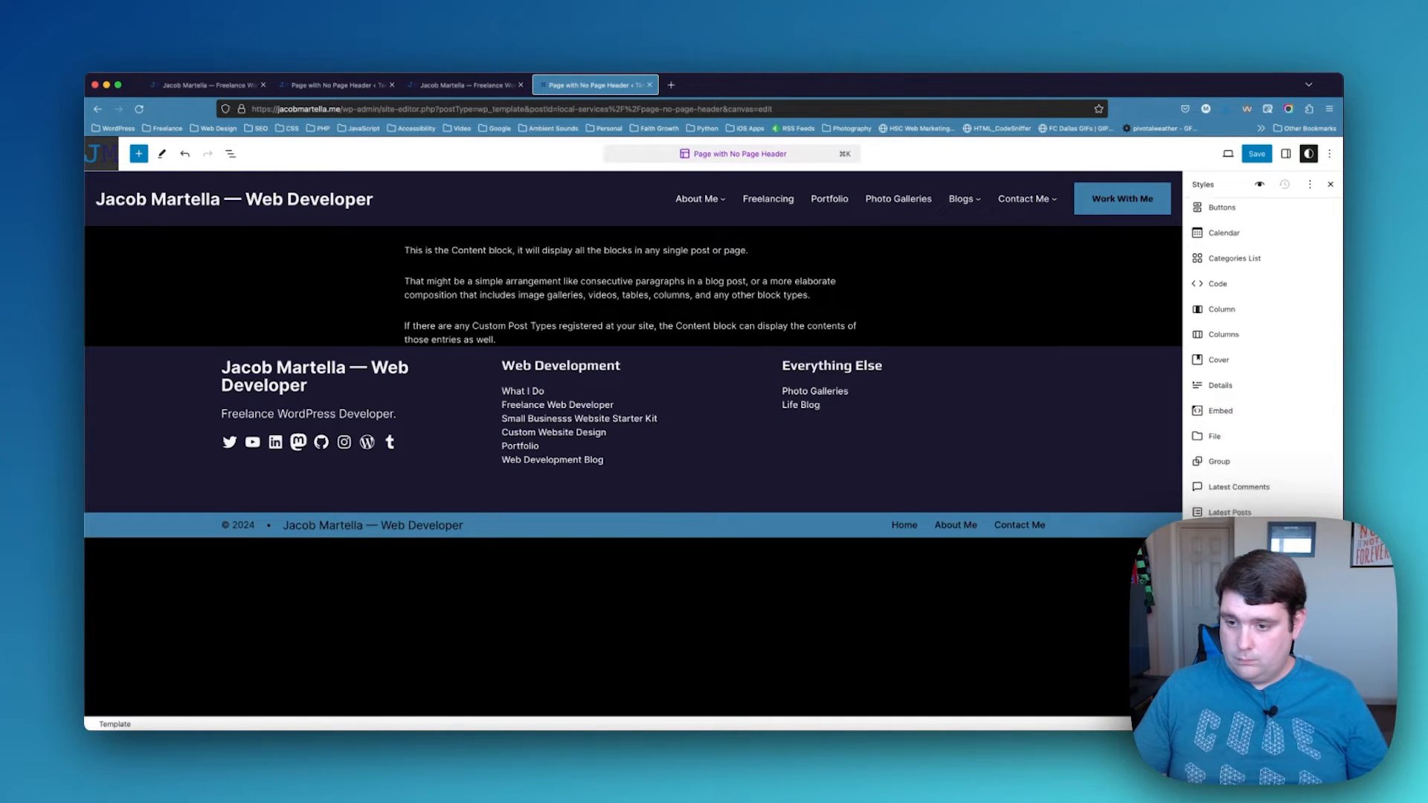
pyautogui.click(1226, 580)
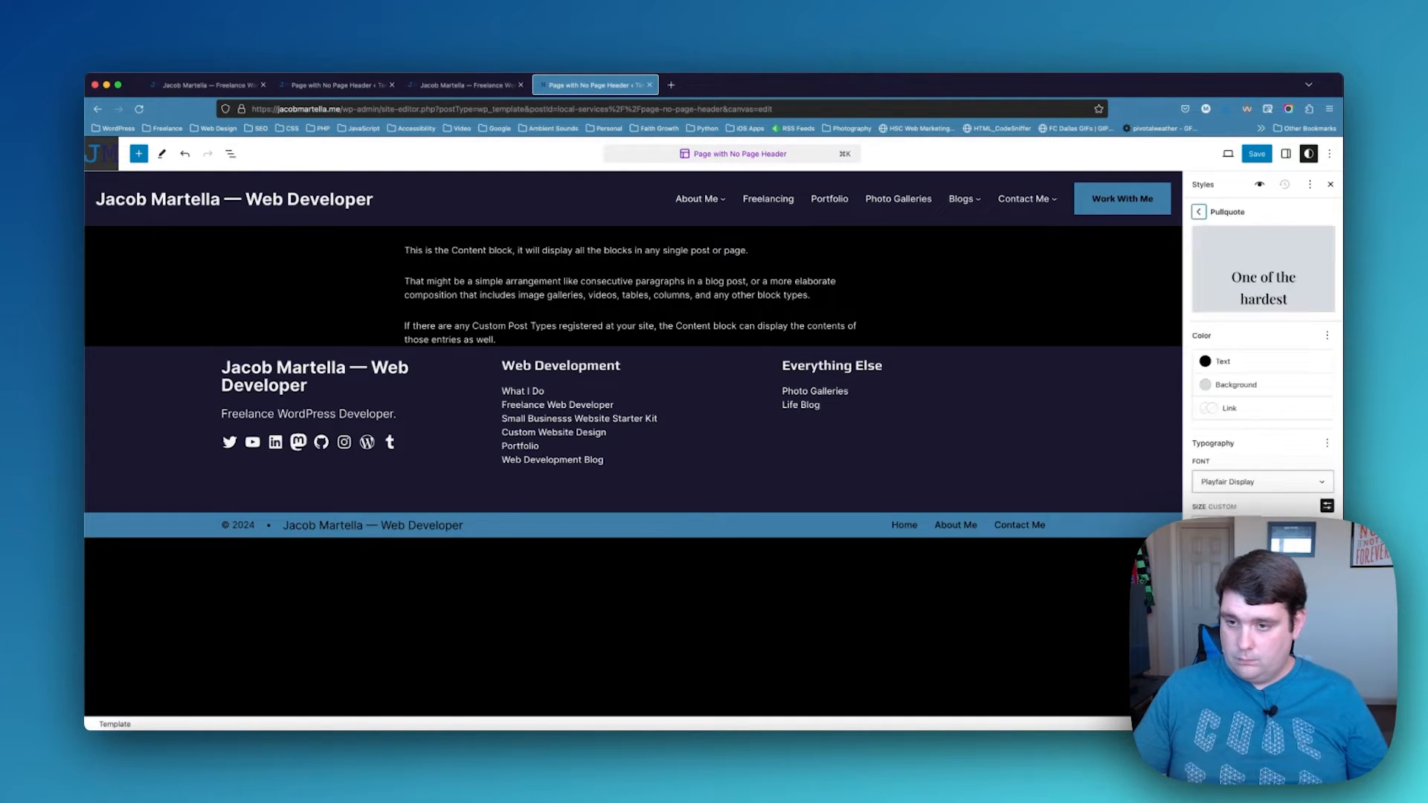
pyautogui.click(1226, 481)
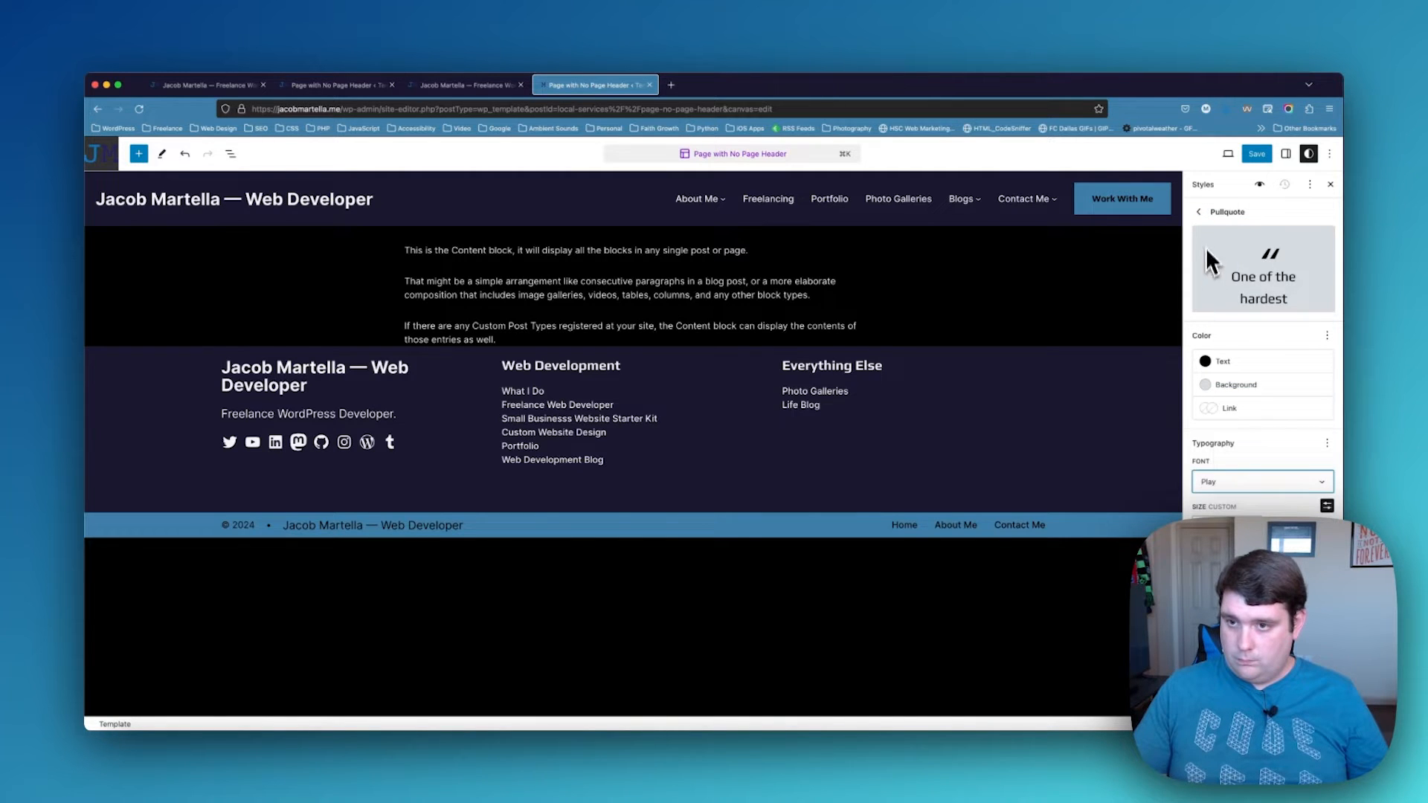
pyautogui.click(1198, 212)
# Set the Site Title block's font to Play in the block styles
pyautogui.scroll(-3, 1237, 491)
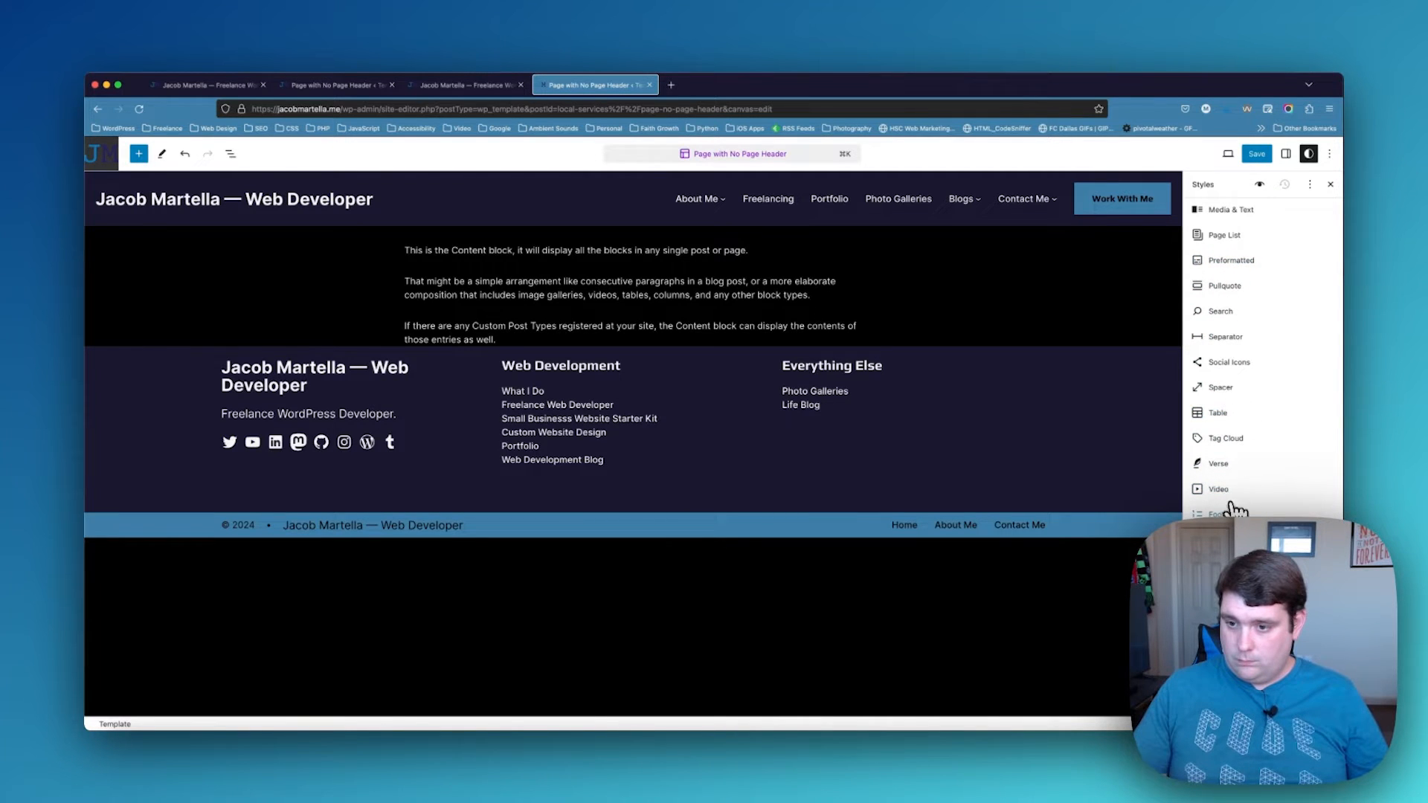
pyautogui.click(1225, 616)
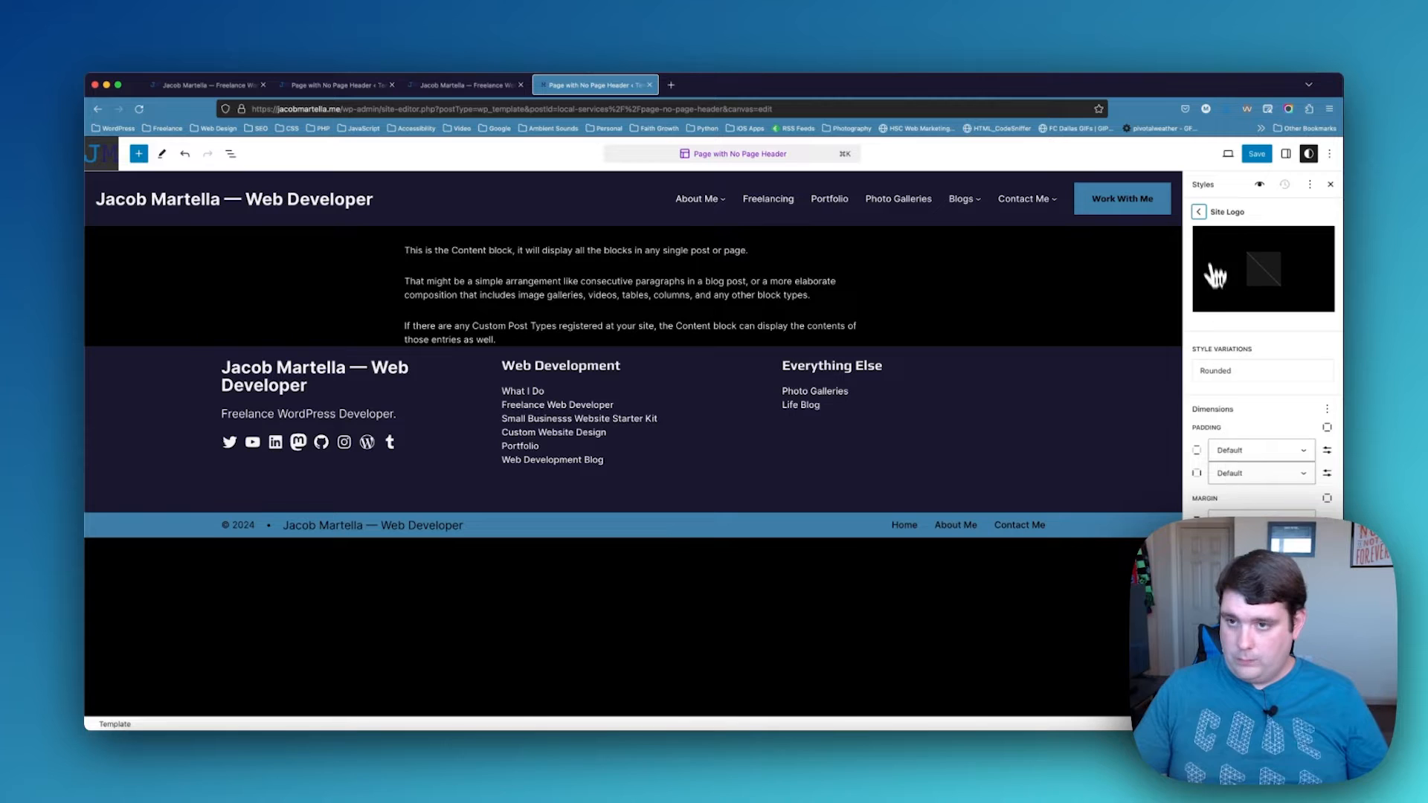
pyautogui.click(1199, 211)
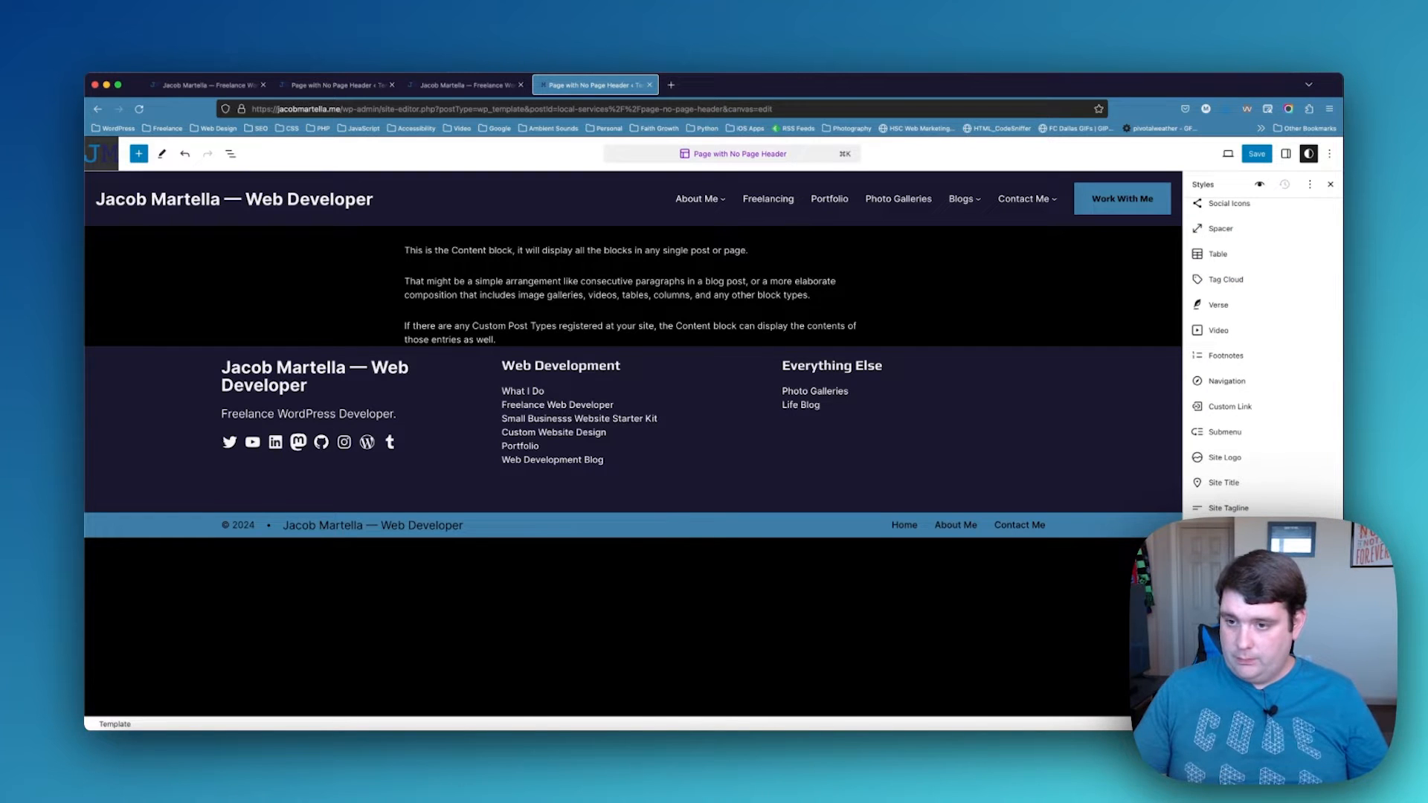
pyautogui.click(1228, 484)
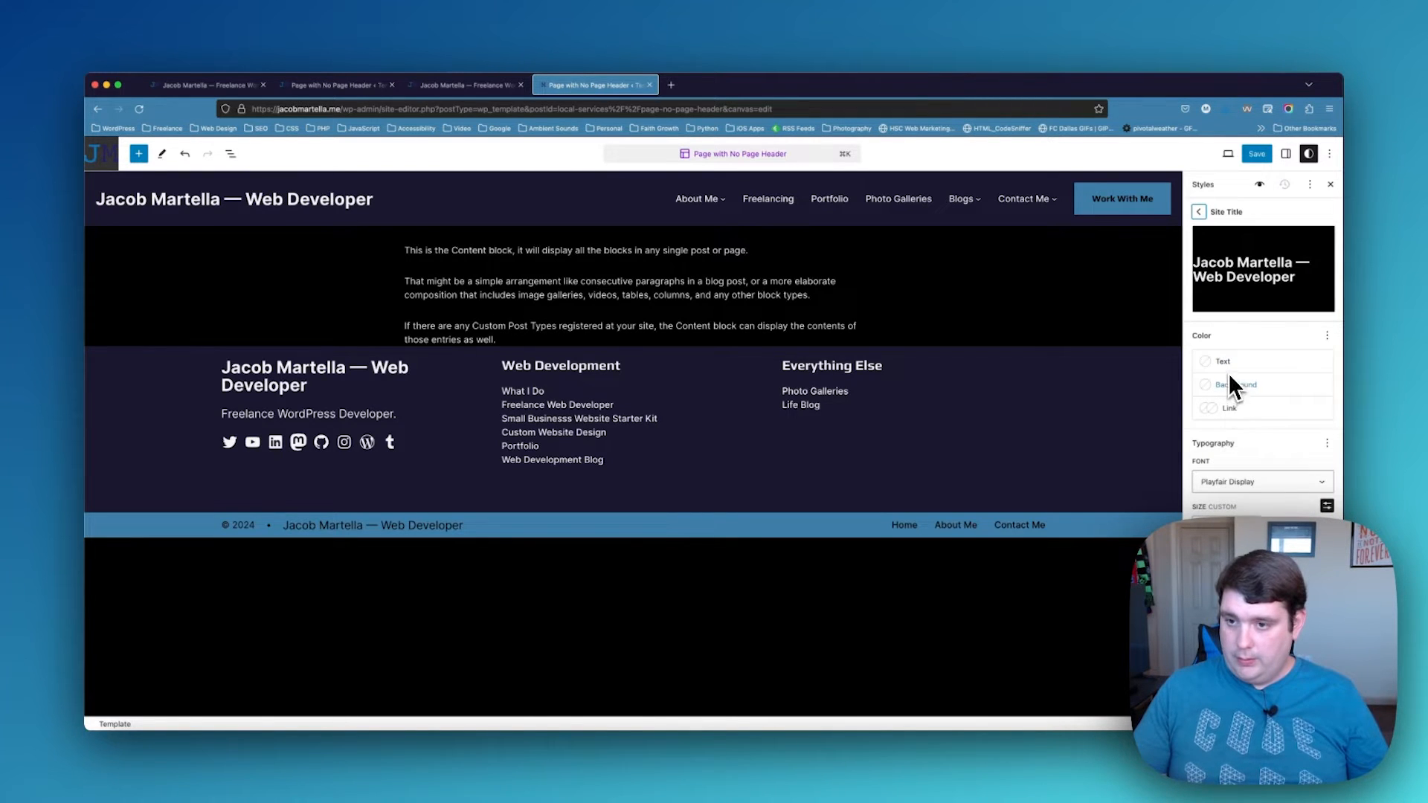
pyautogui.click(1240, 482)
pyautogui.click(1216, 545)
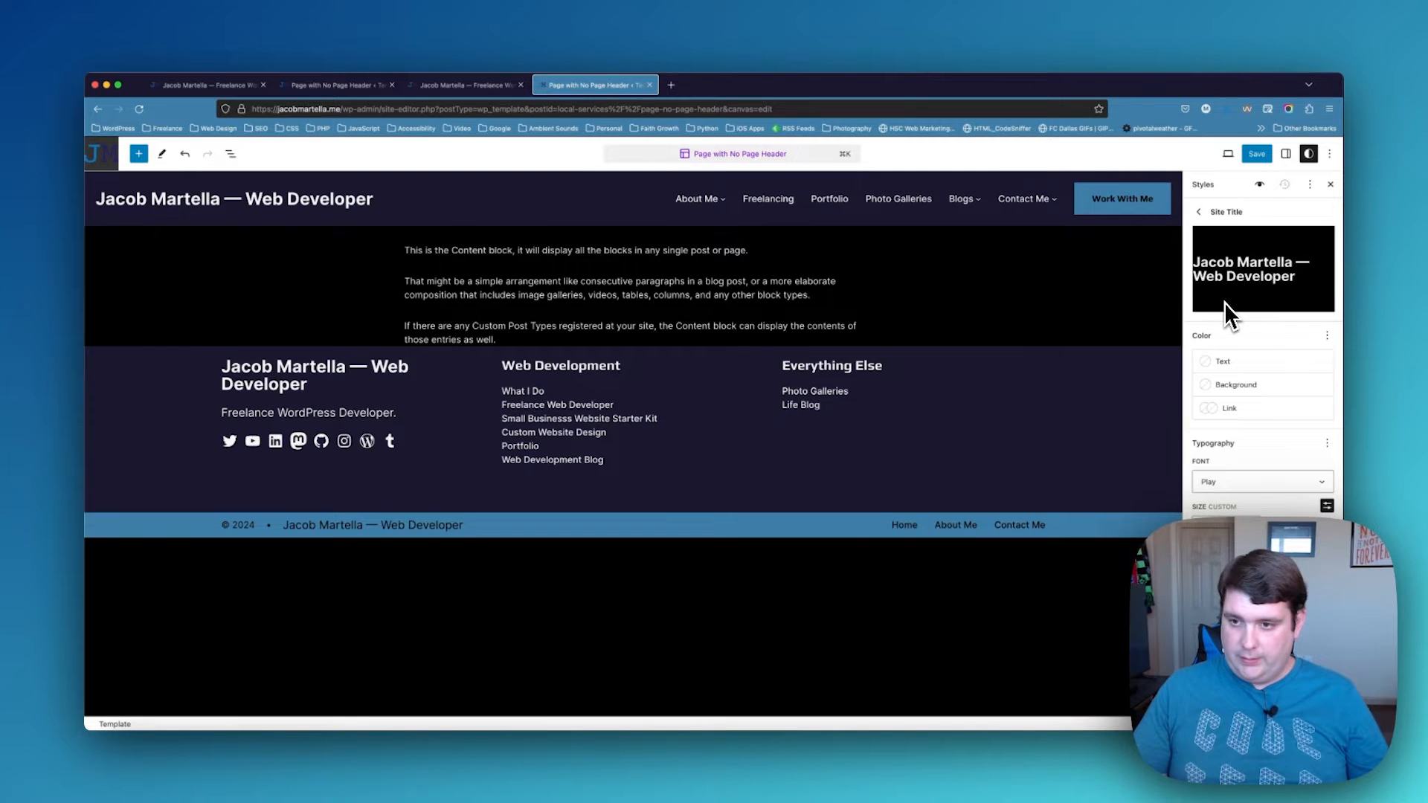
pyautogui.click(1199, 213)
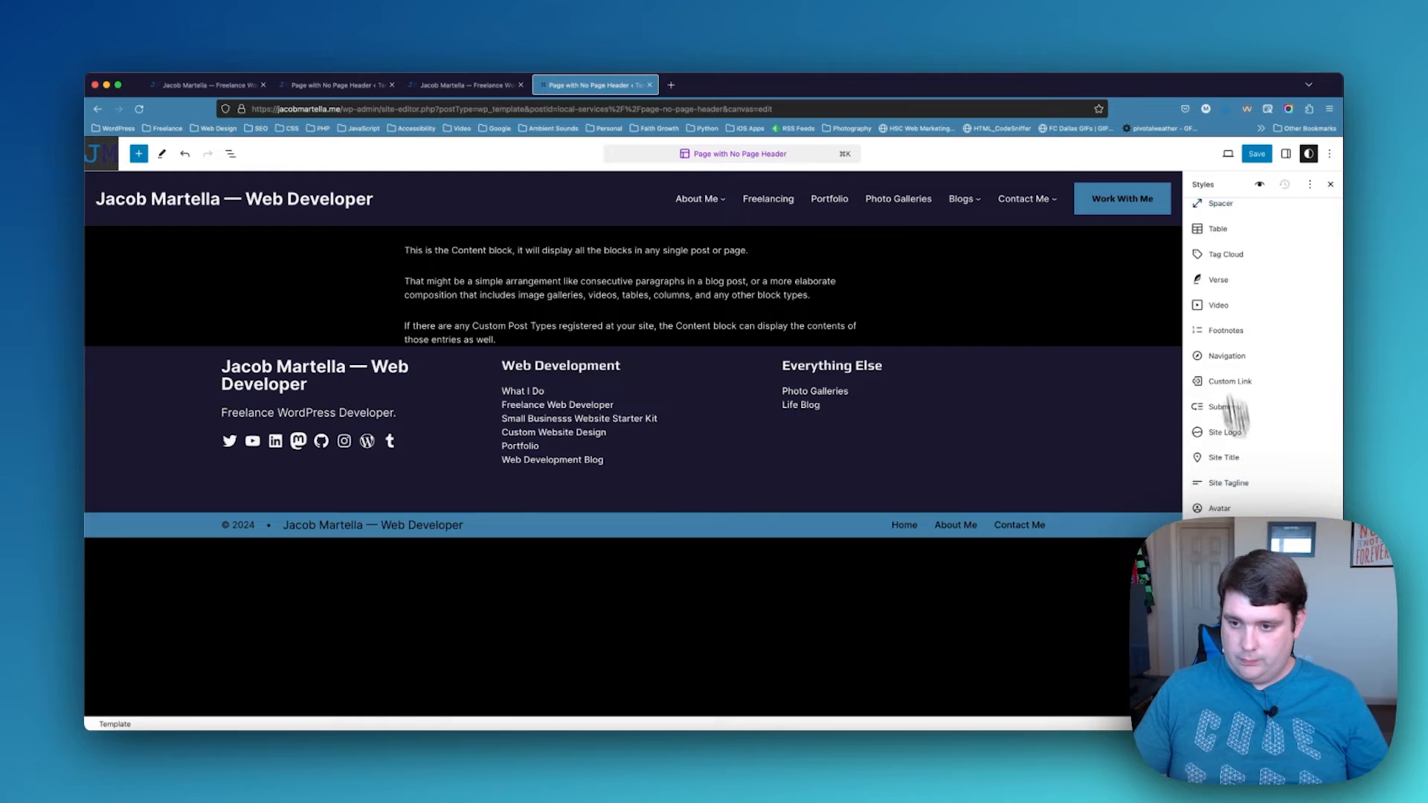
# Set the Site Tagline block's font to Play in the block styles
pyautogui.scroll(1, 1234, 364)
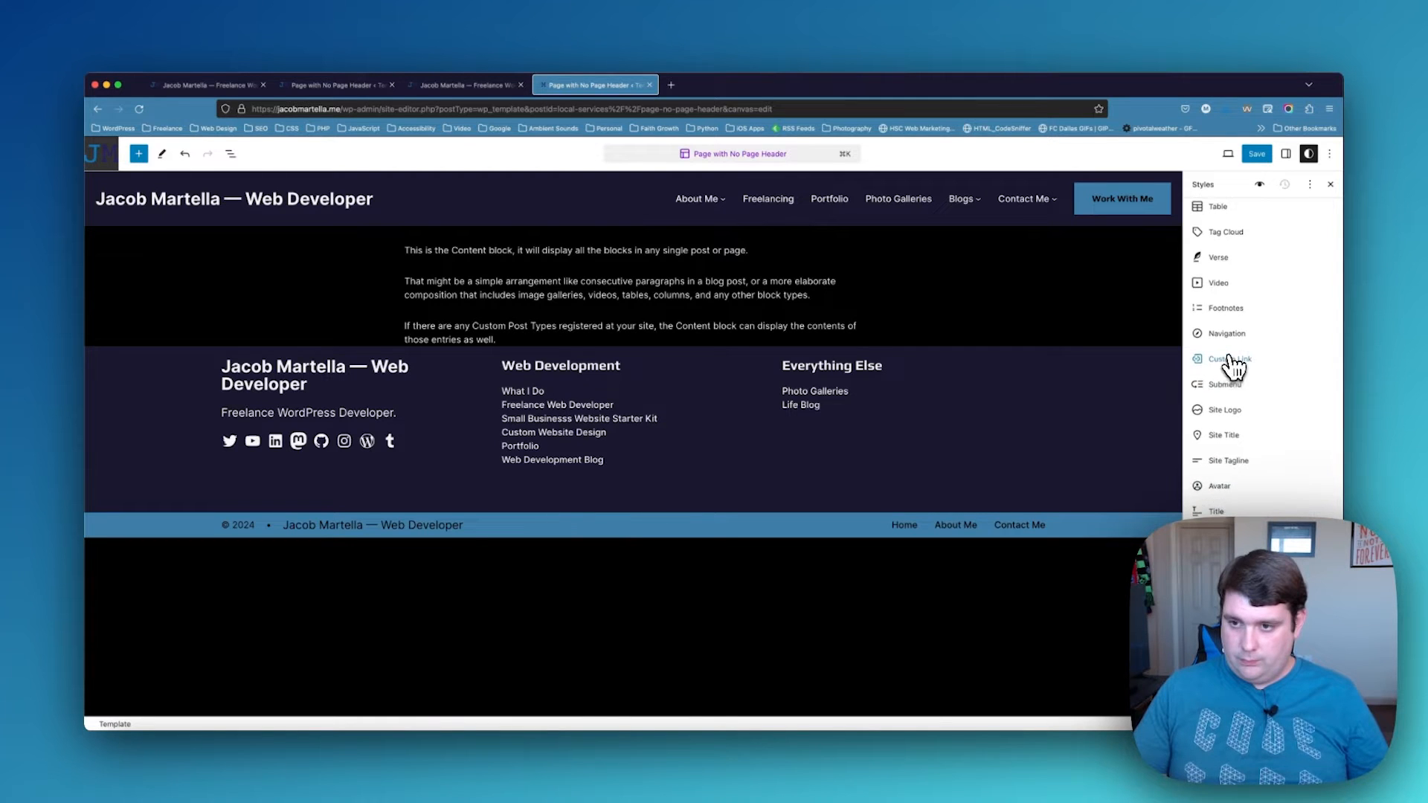
pyautogui.click(1229, 466)
pyautogui.click(1231, 455)
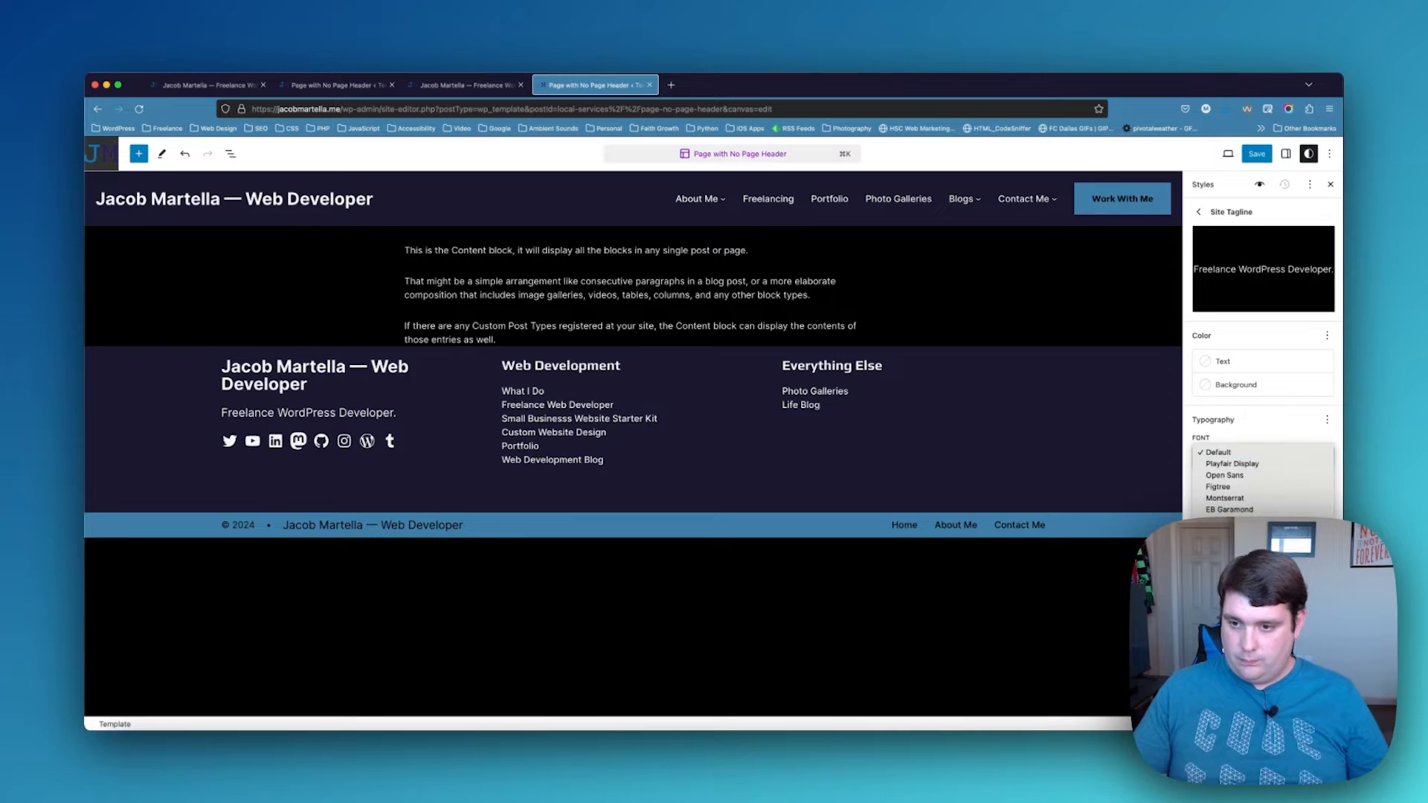
pyautogui.click(1235, 547)
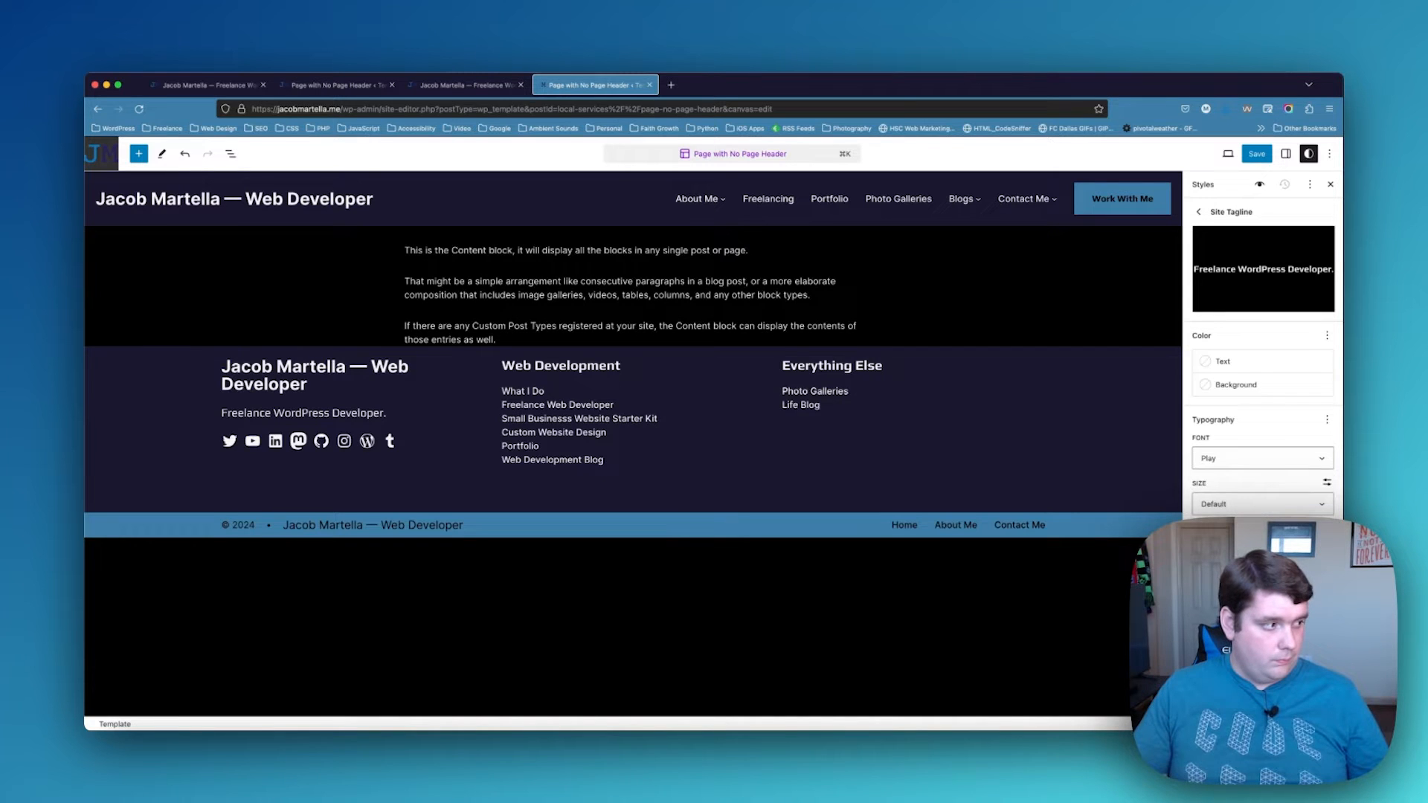
# Select the site title in the footer and examine its typography and other style settings
pyautogui.click(266, 385)
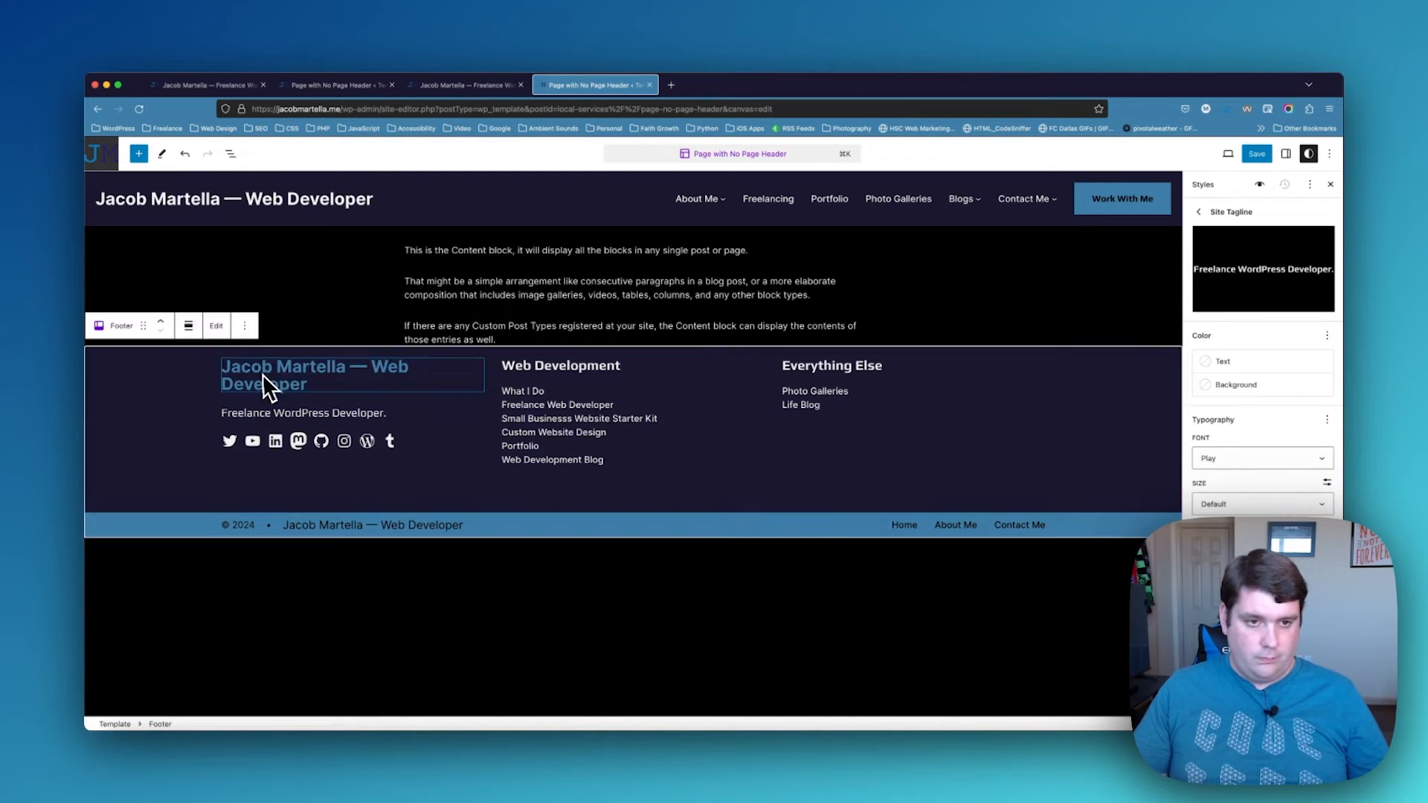
pyautogui.click(290, 380)
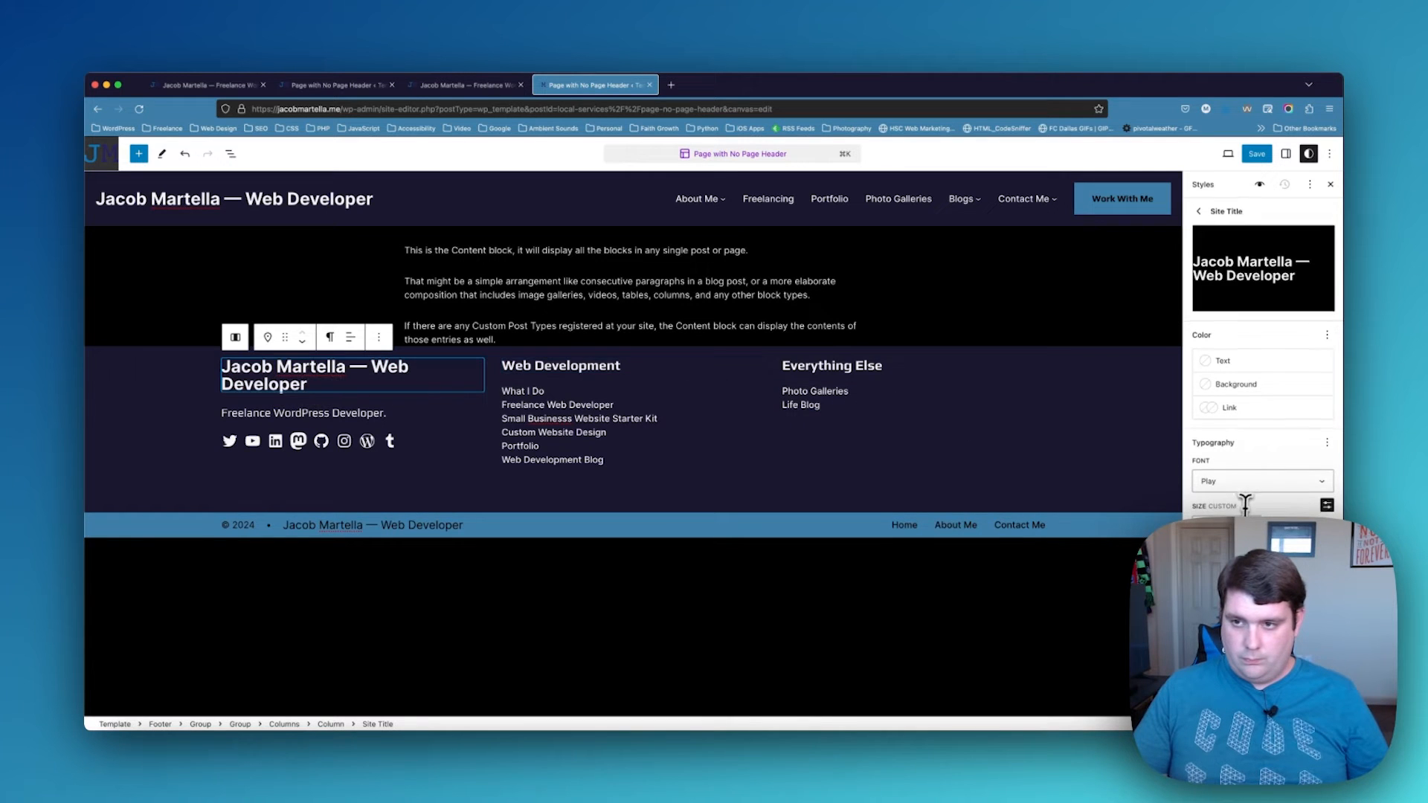
pyautogui.scroll(-5, 1264, 495)
pyautogui.scroll(4, 1244, 498)
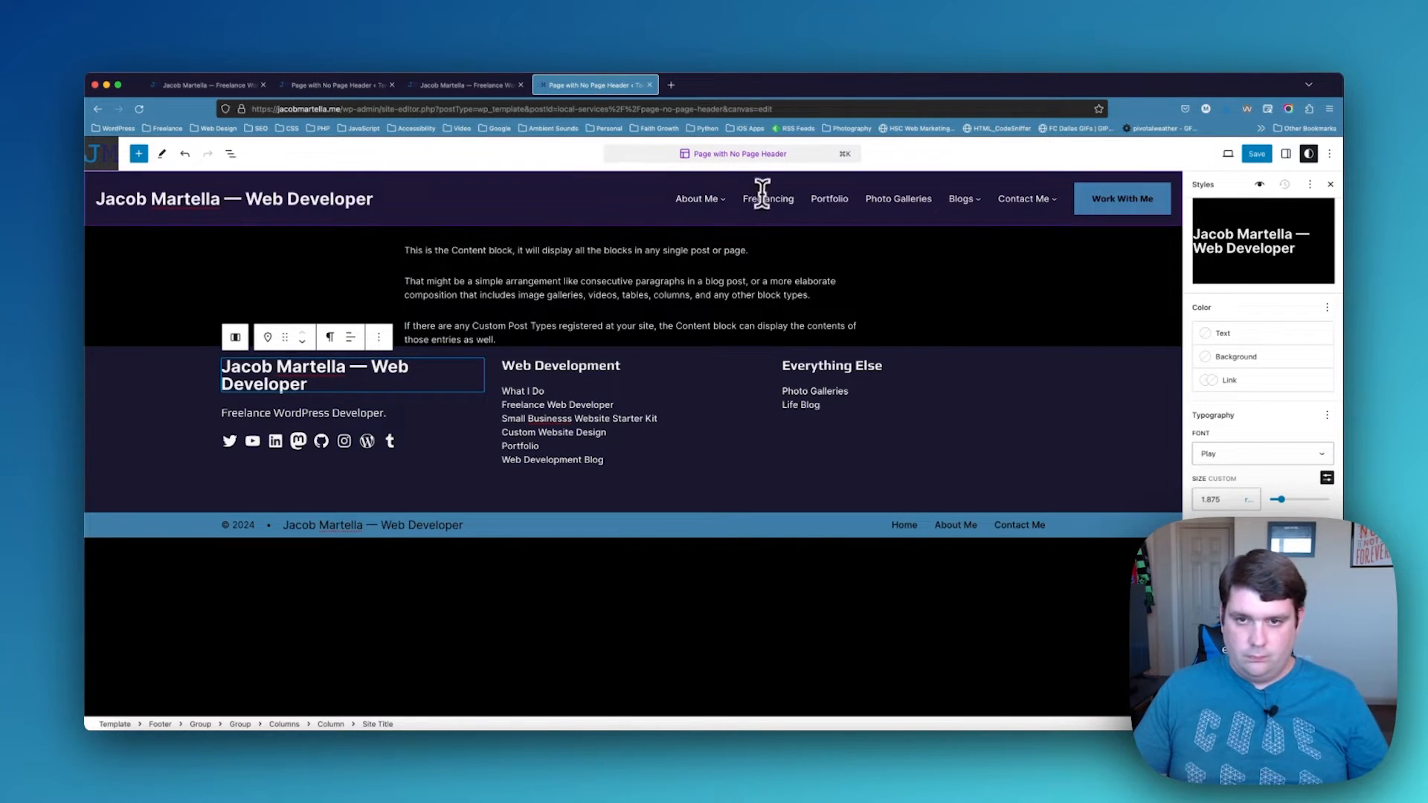
pyautogui.scroll(1, 1229, 287)
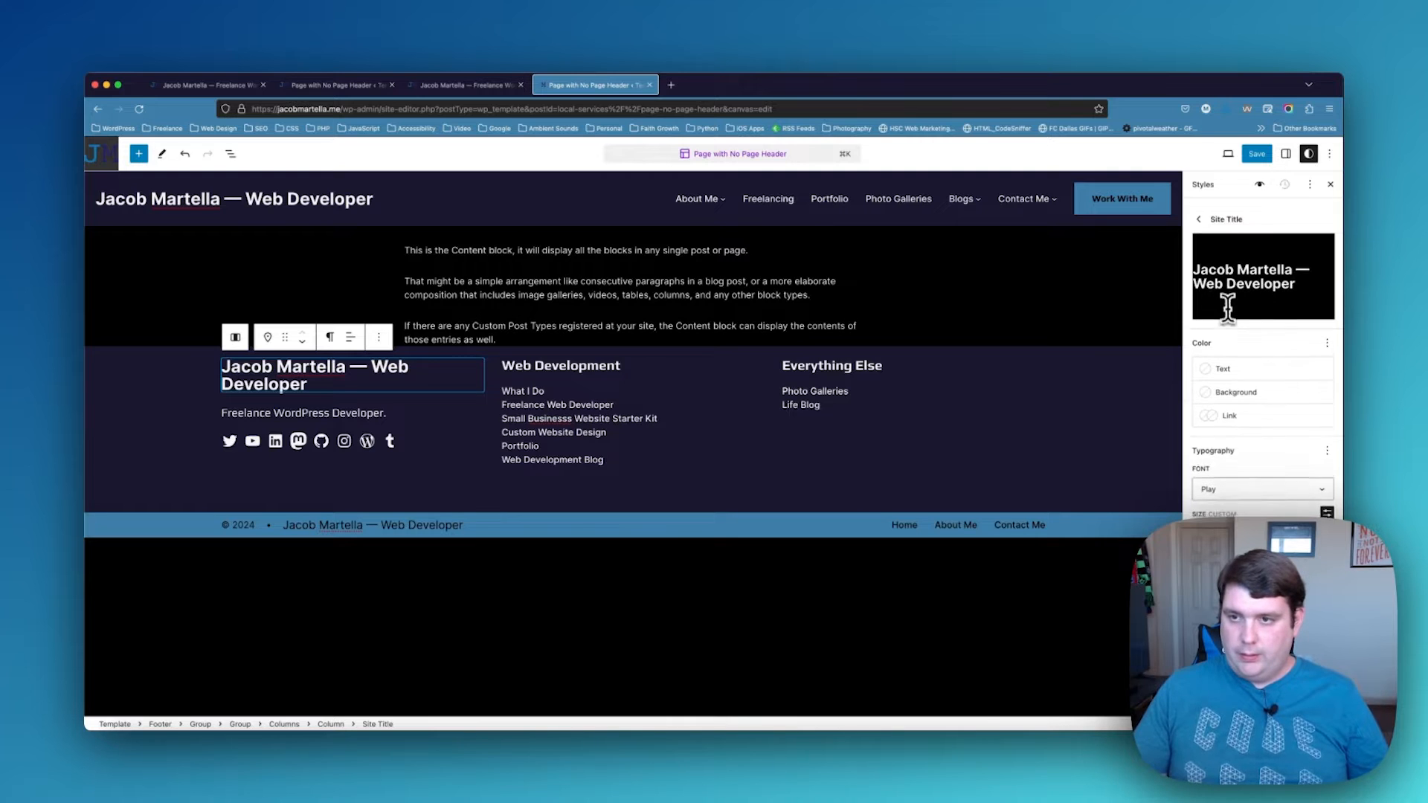
# Set the post Title block's font to Play in the block styles
pyautogui.click(1202, 214)
pyautogui.scroll(-3, 1222, 391)
pyautogui.scroll(-15, 1231, 488)
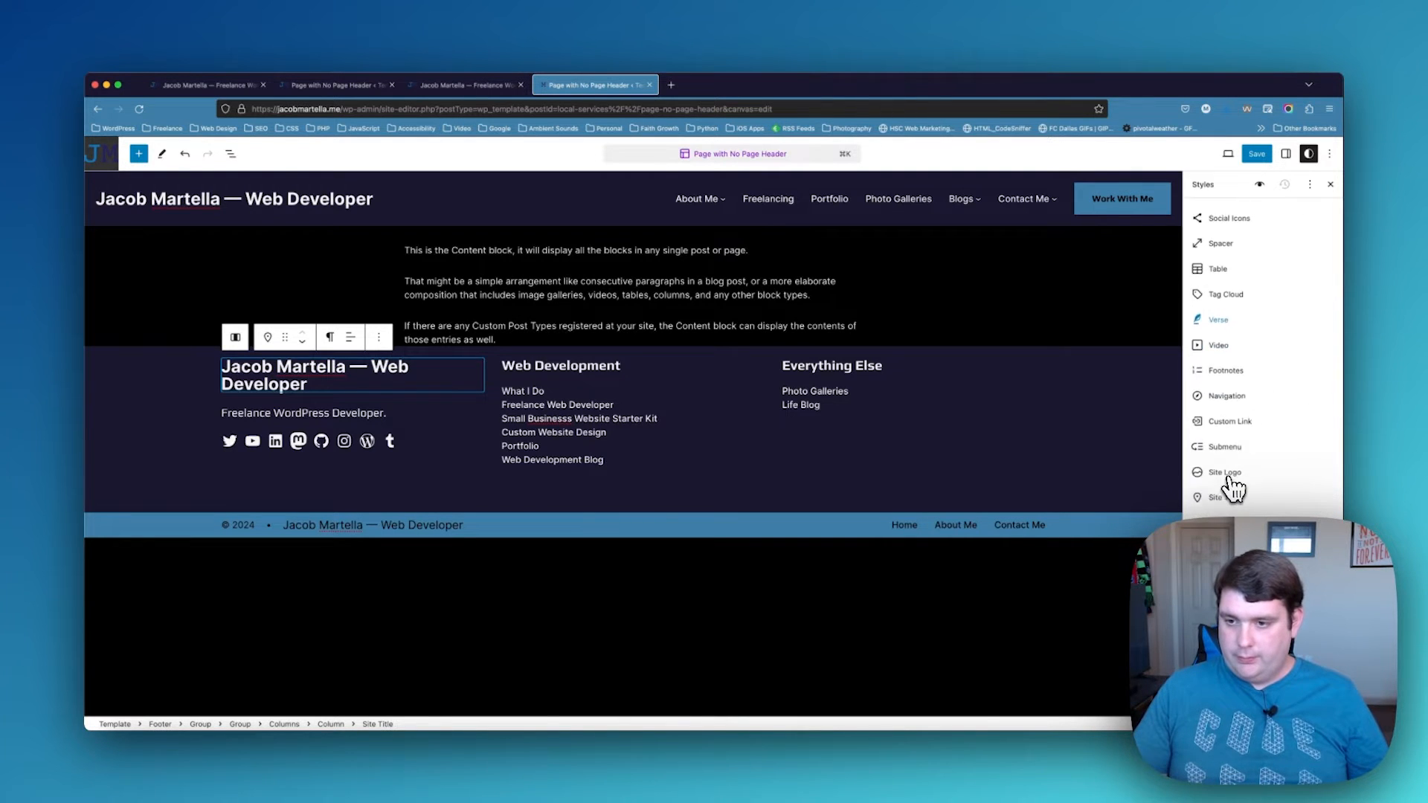
pyautogui.click(1219, 483)
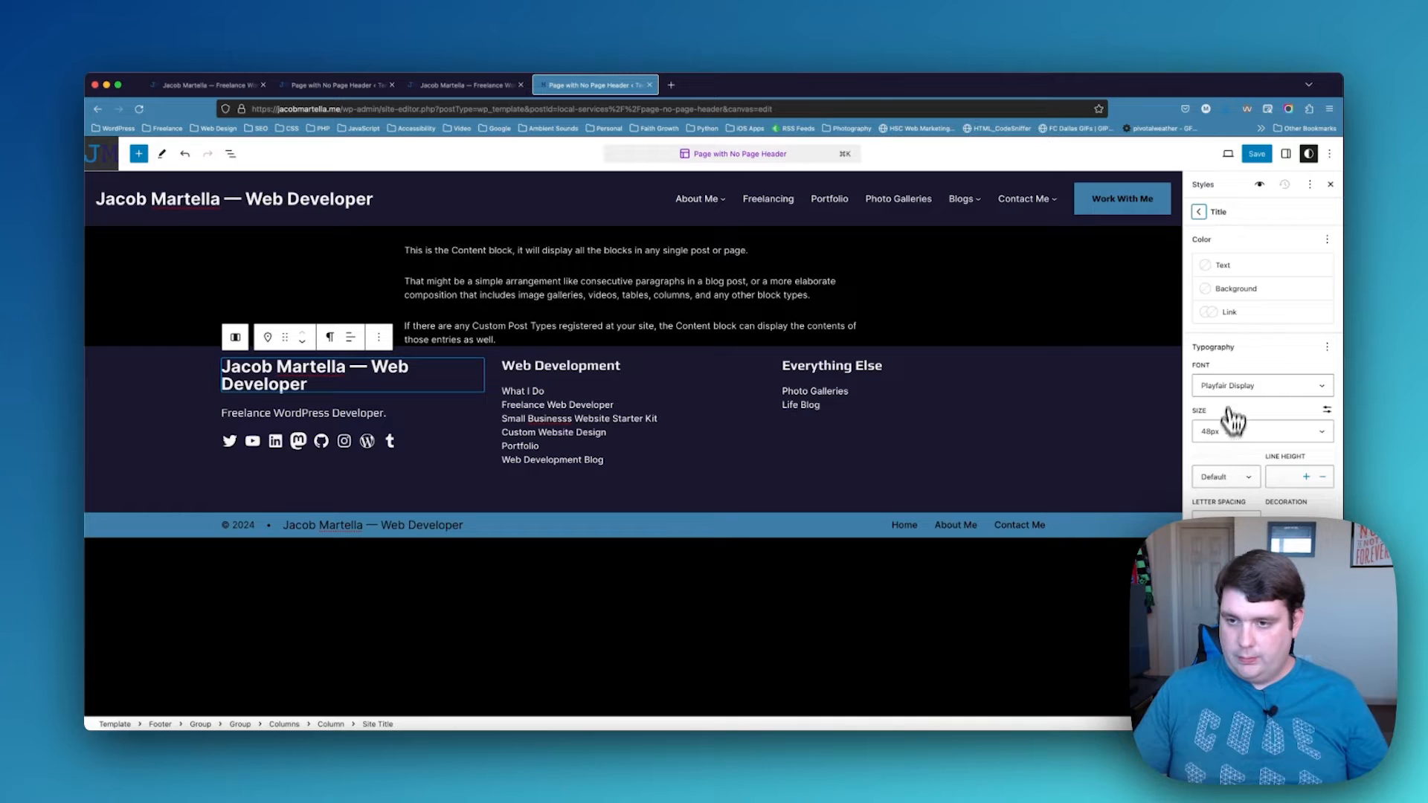
pyautogui.click(1230, 379)
pyautogui.click(1231, 477)
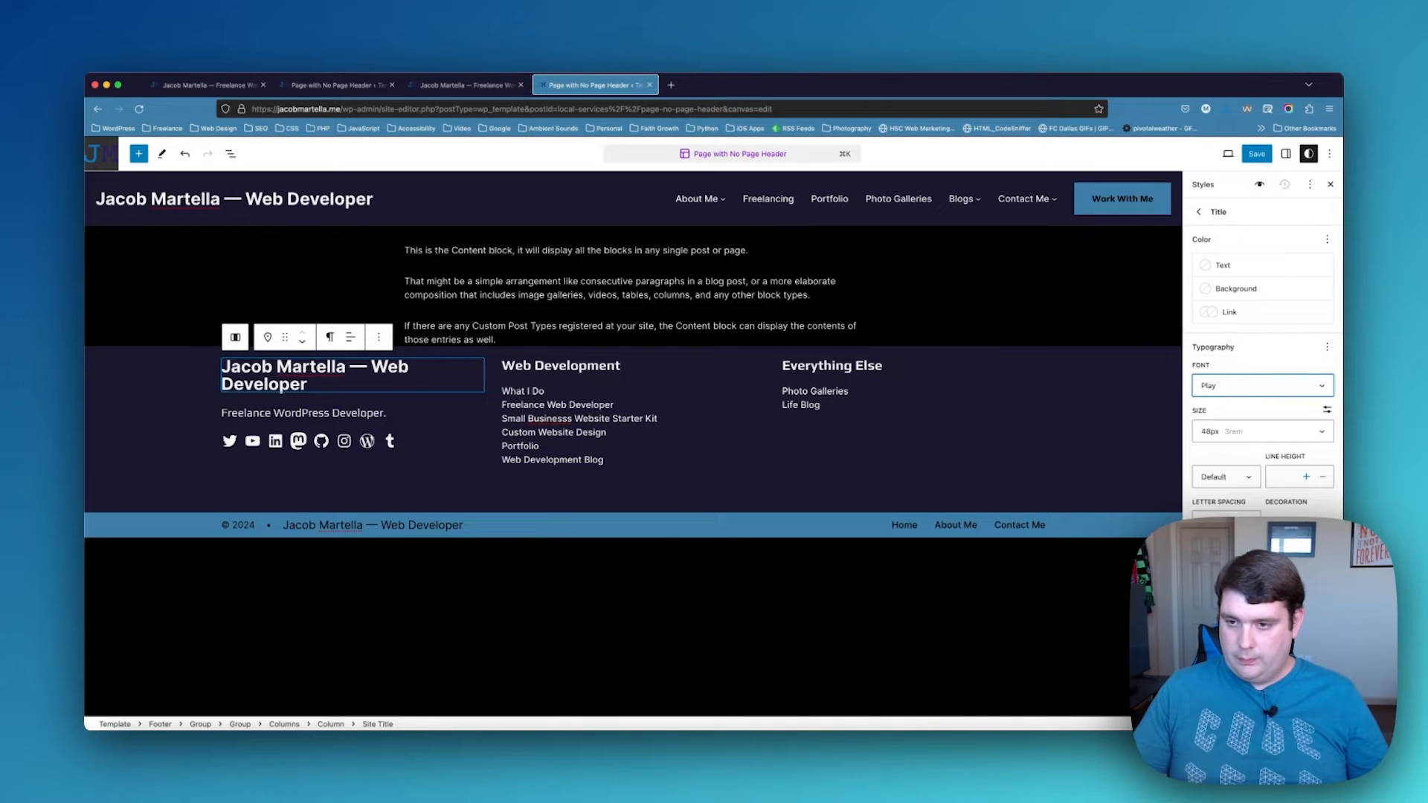
pyautogui.click(1200, 214)
# Set the Author Name block's font to Play in the block styles
pyautogui.scroll(-2, 1231, 480)
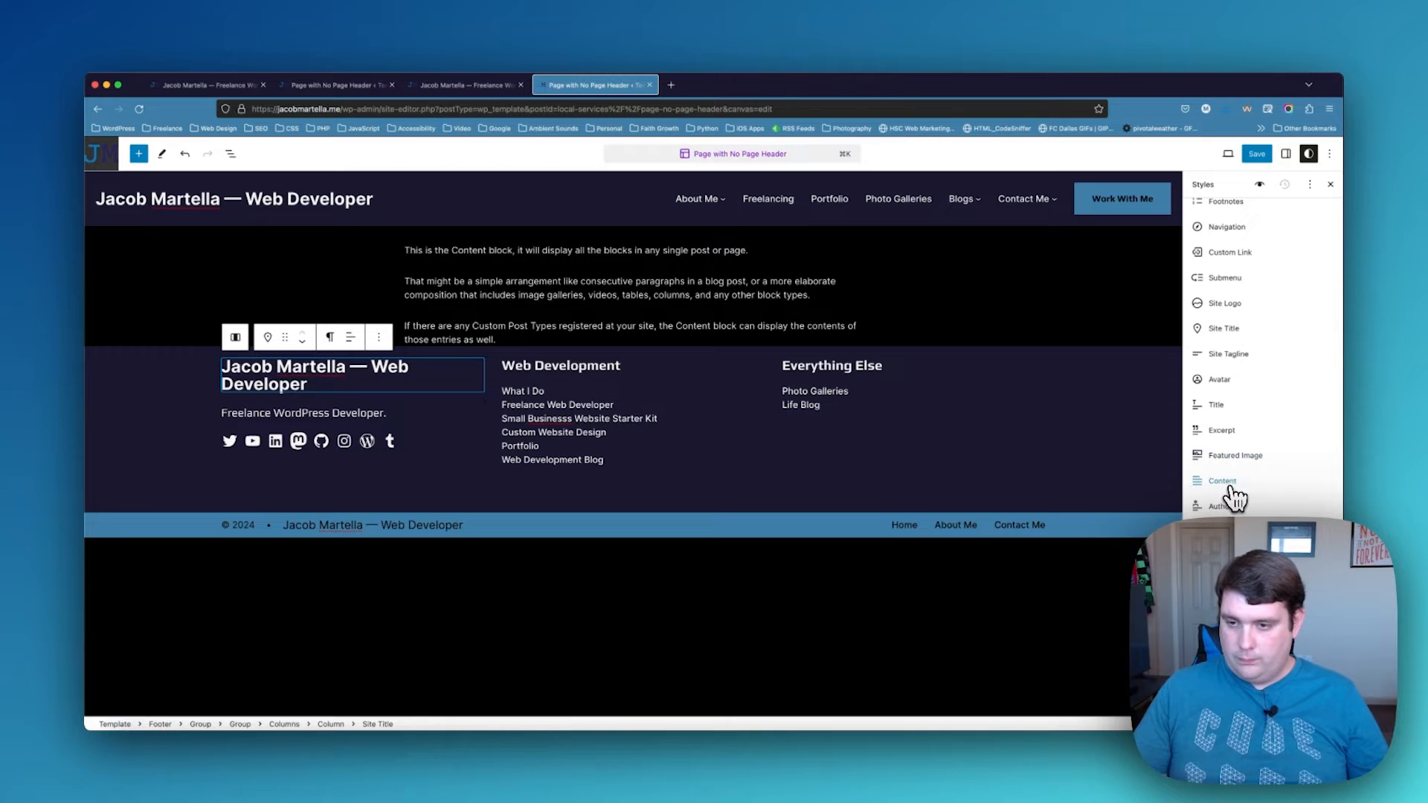
pyautogui.click(1231, 532)
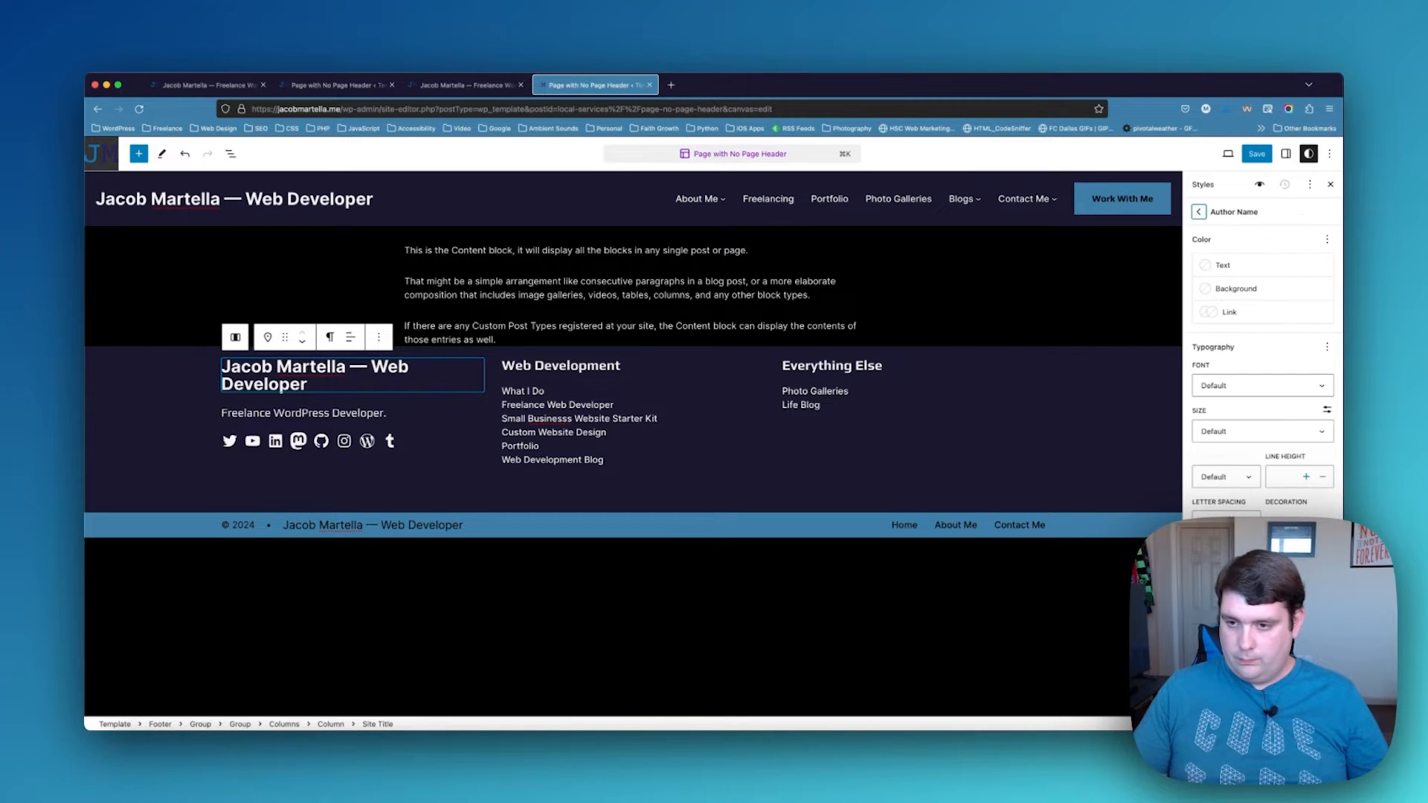
pyautogui.click(1223, 387)
pyautogui.click(1226, 543)
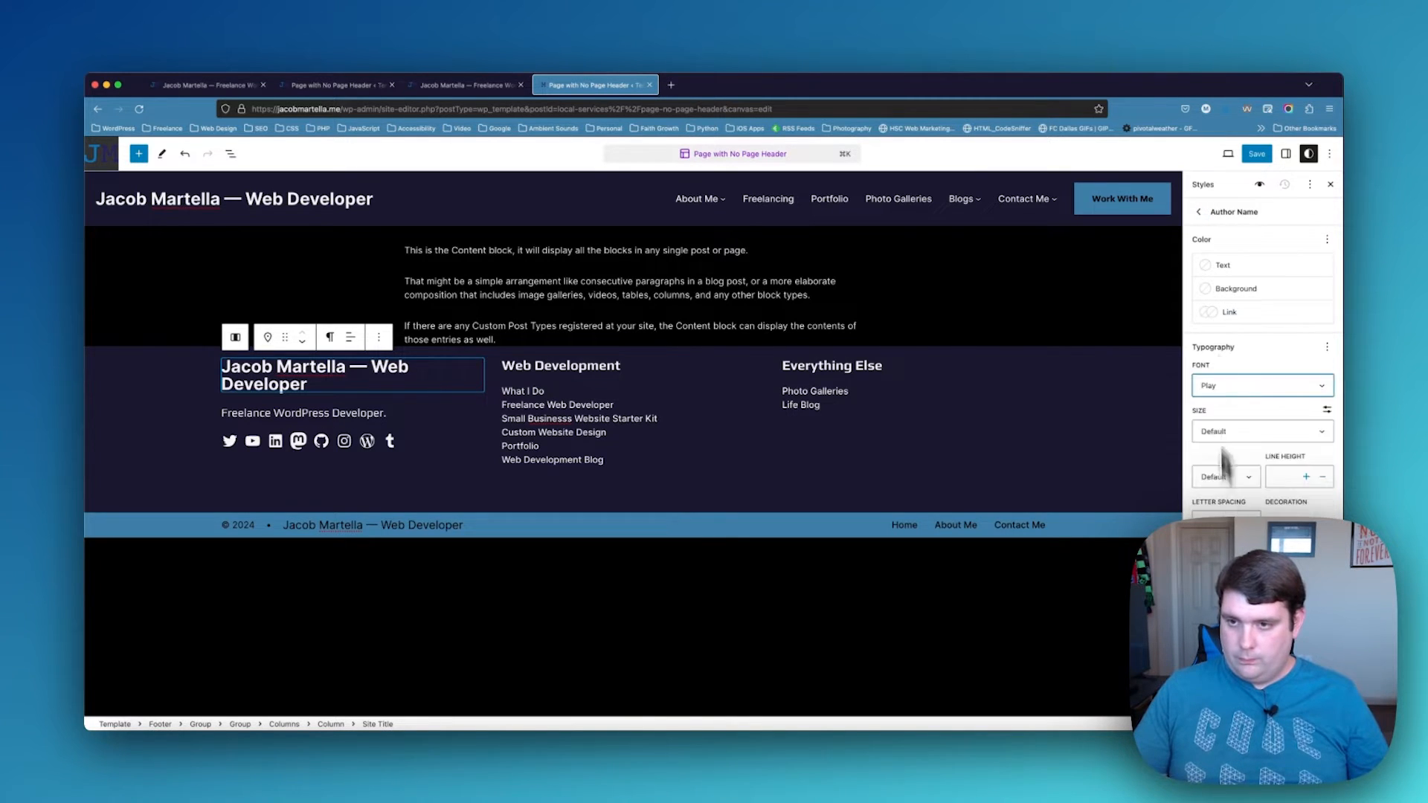
# Set the Date block's font to Play in the block styles
pyautogui.click(1199, 212)
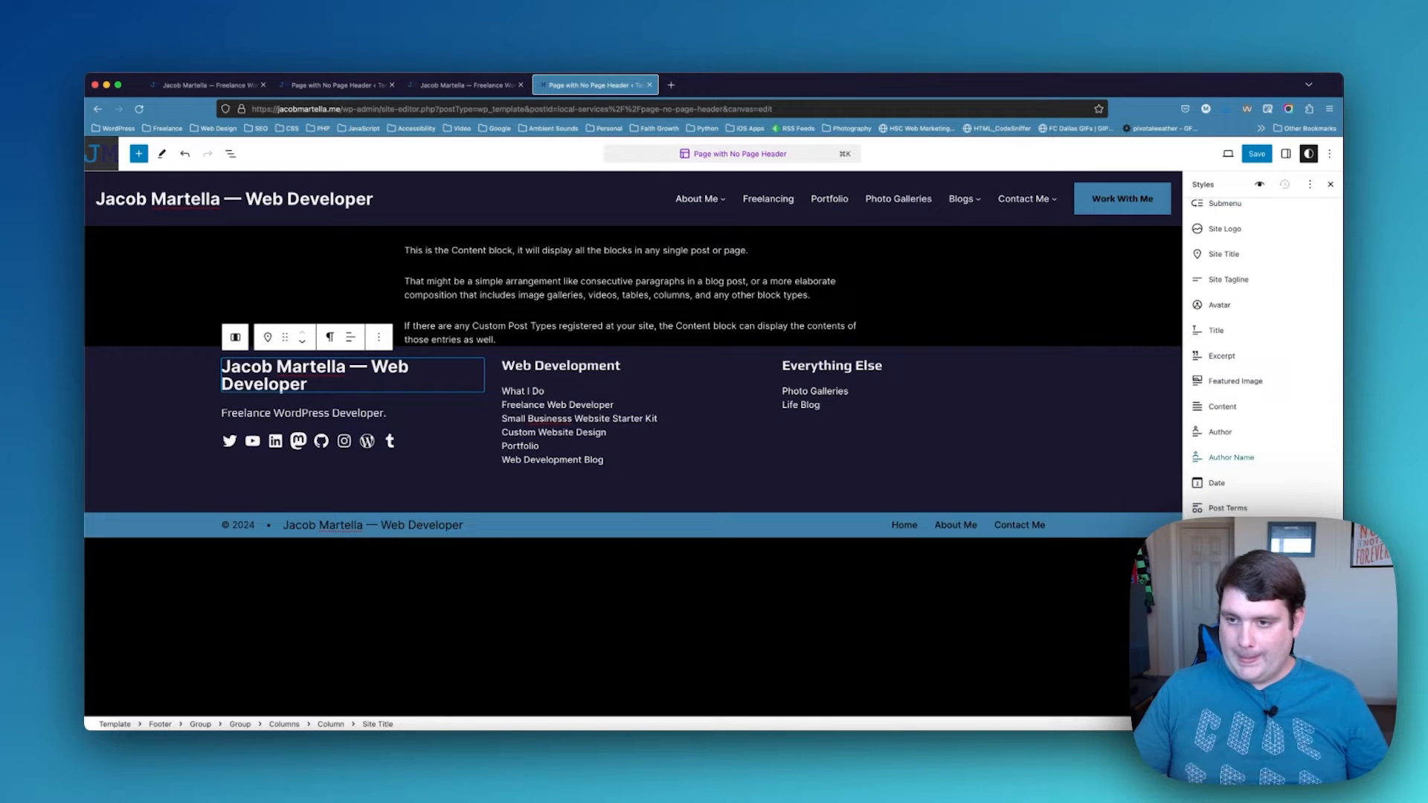
pyautogui.click(1228, 483)
pyautogui.click(1235, 383)
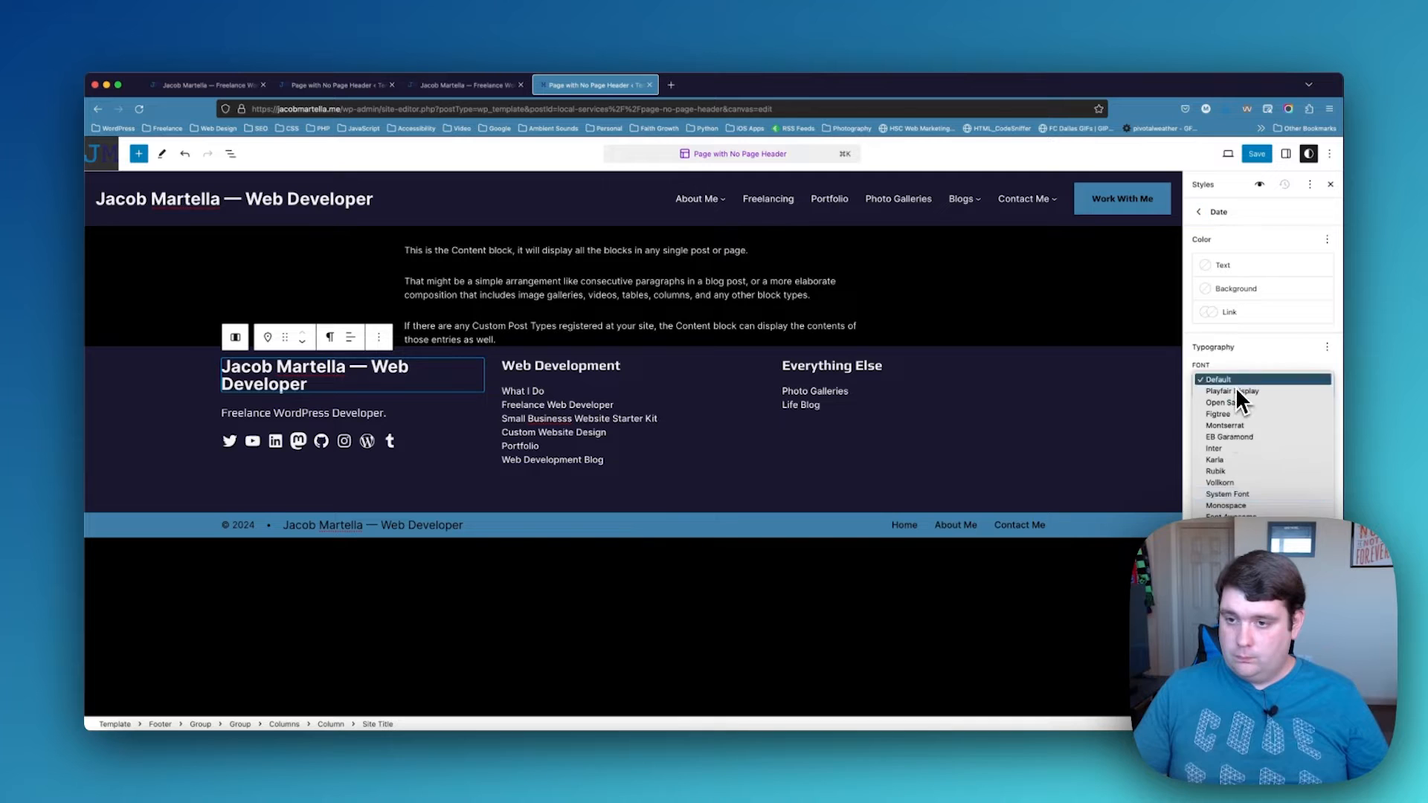
pyautogui.click(1224, 534)
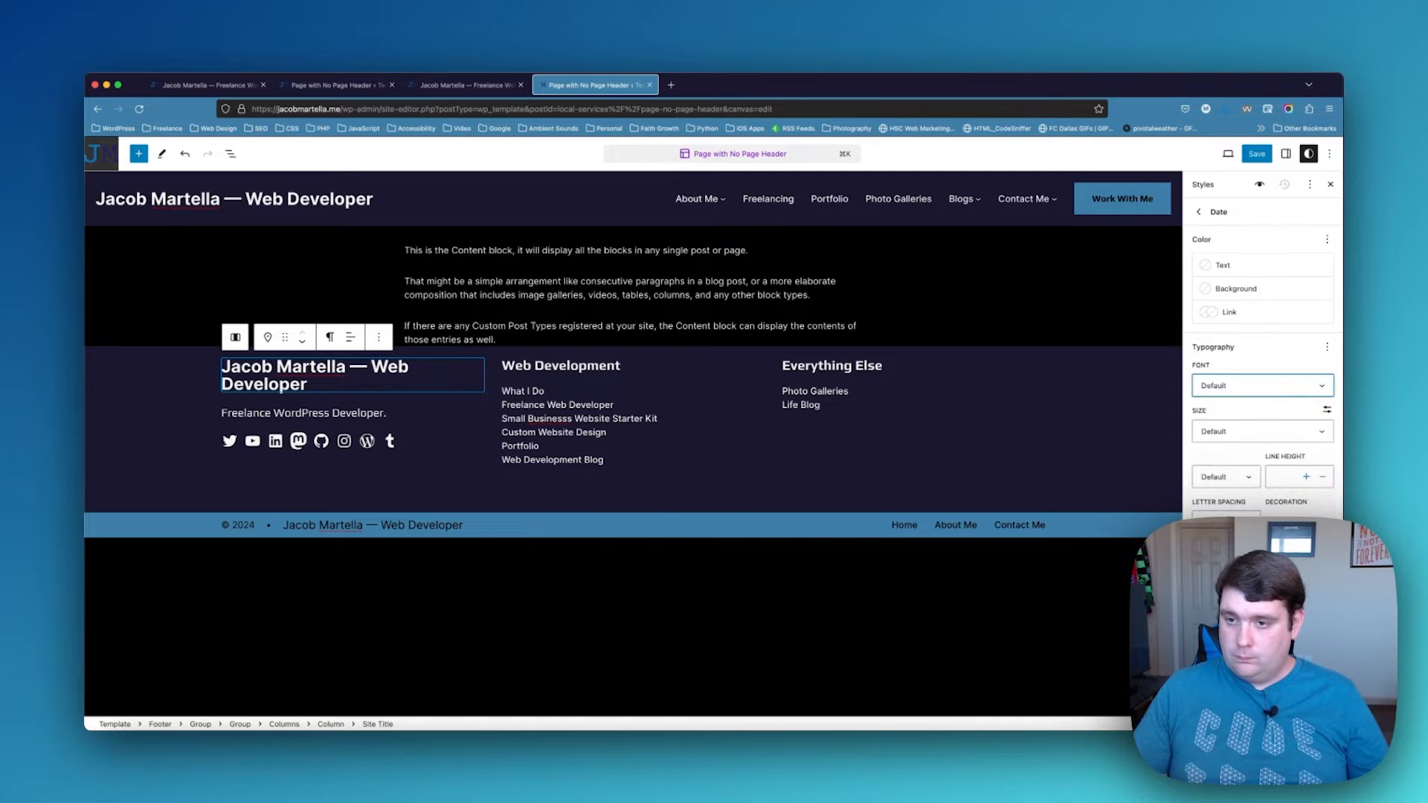
pyautogui.click(1201, 214)
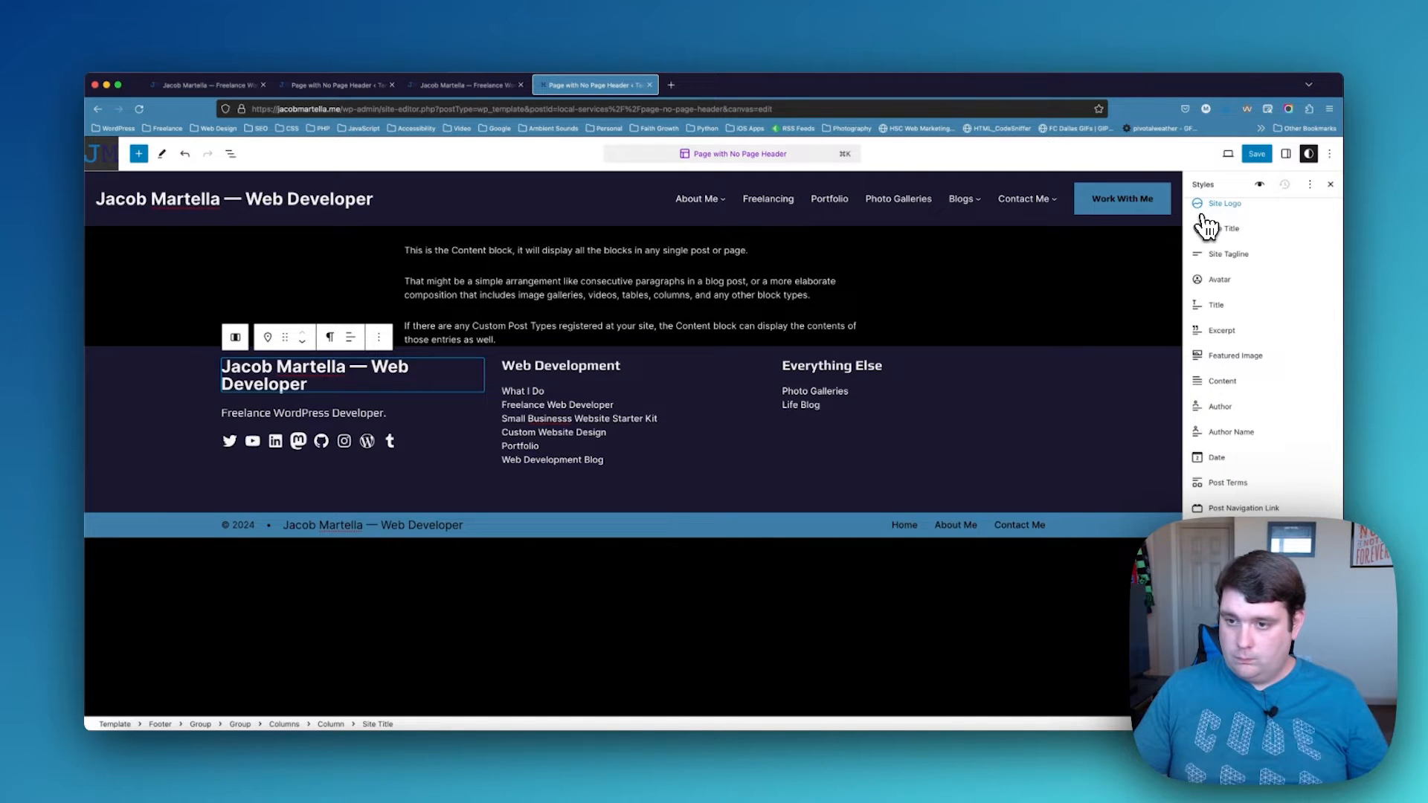
# Set the Post Terms block's font to Play in the block styles
pyautogui.click(1244, 487)
pyautogui.click(1235, 381)
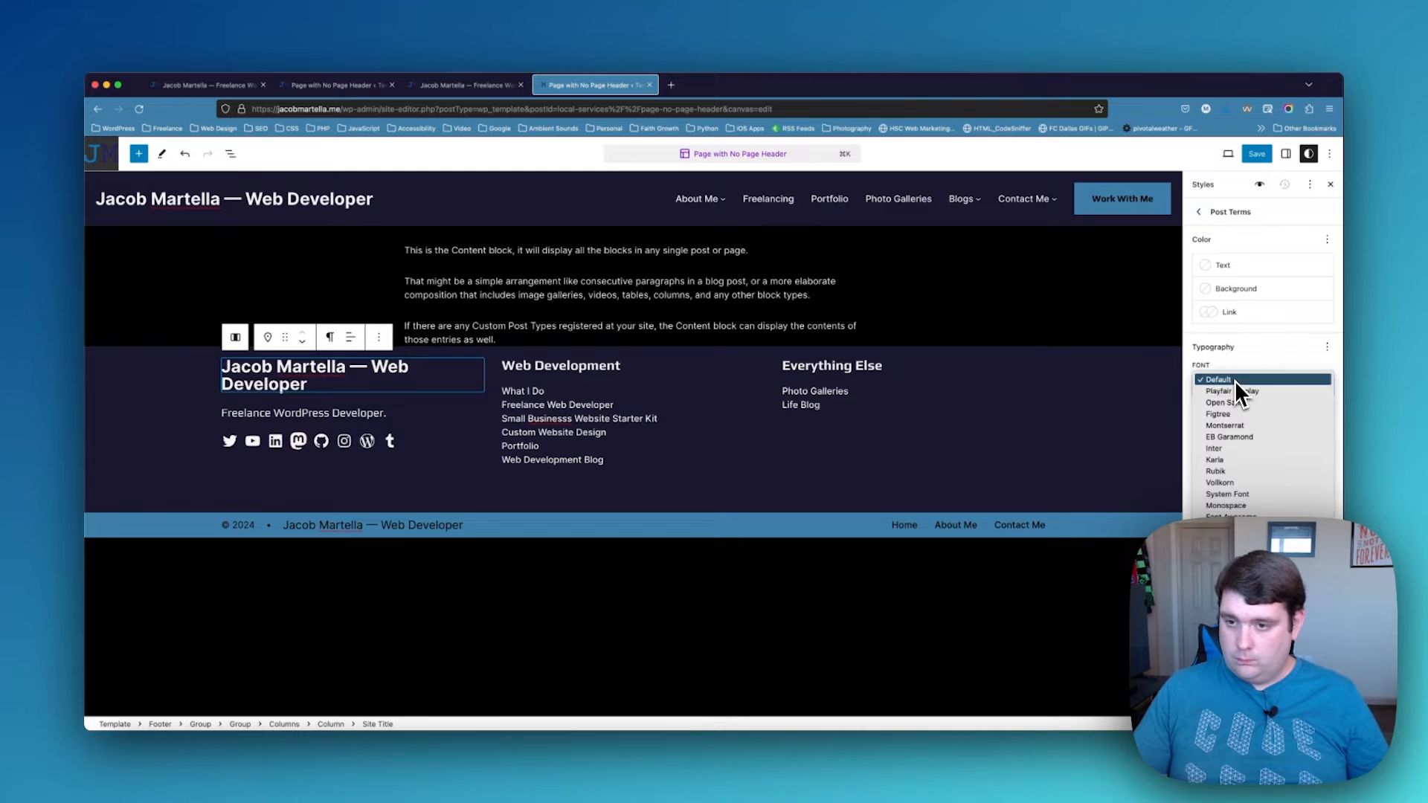
pyautogui.click(1198, 212)
pyautogui.click(1198, 212)
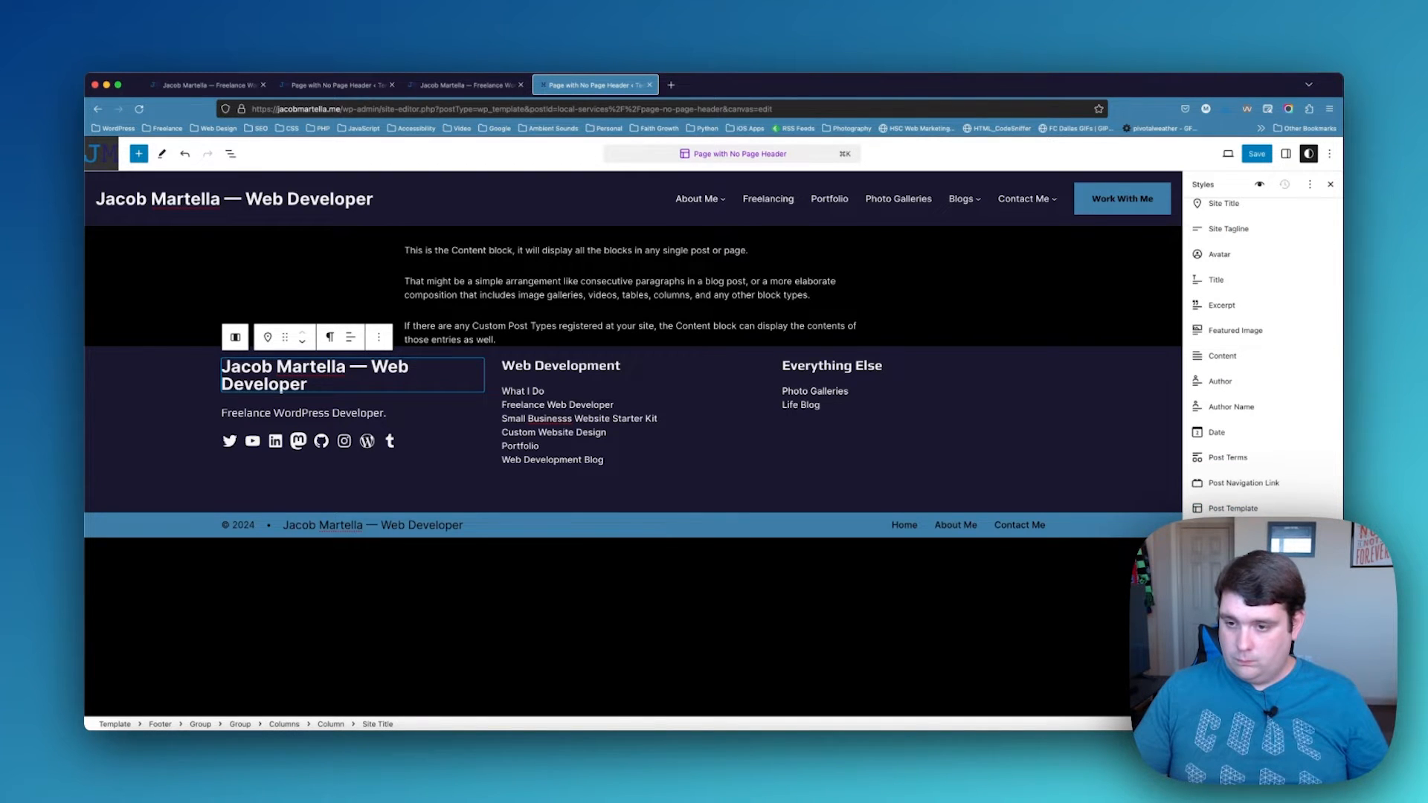
# Set the Pagination block's font to Play in the block styles
pyautogui.click(1231, 534)
pyautogui.click(1229, 387)
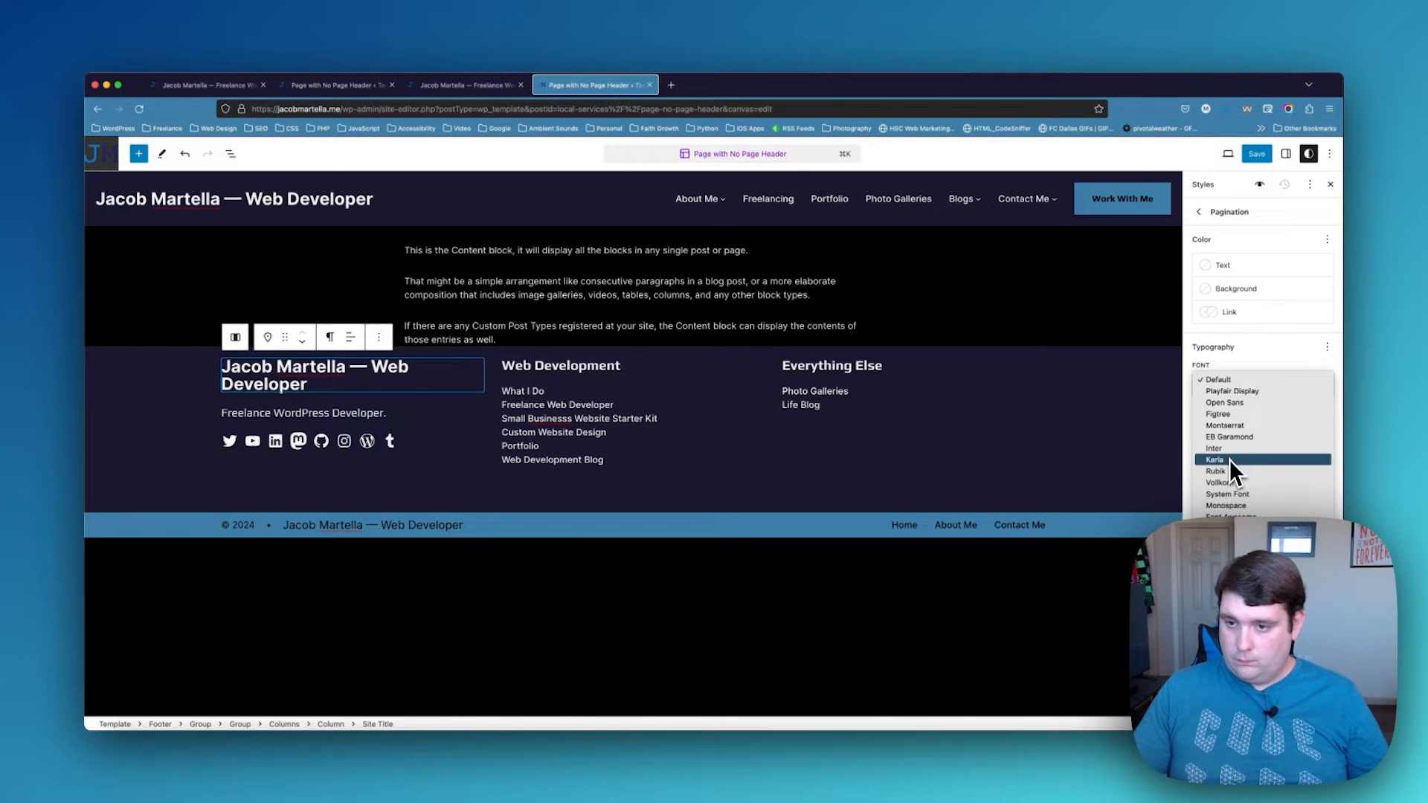
pyautogui.press('Escape')
pyautogui.click(1199, 212)
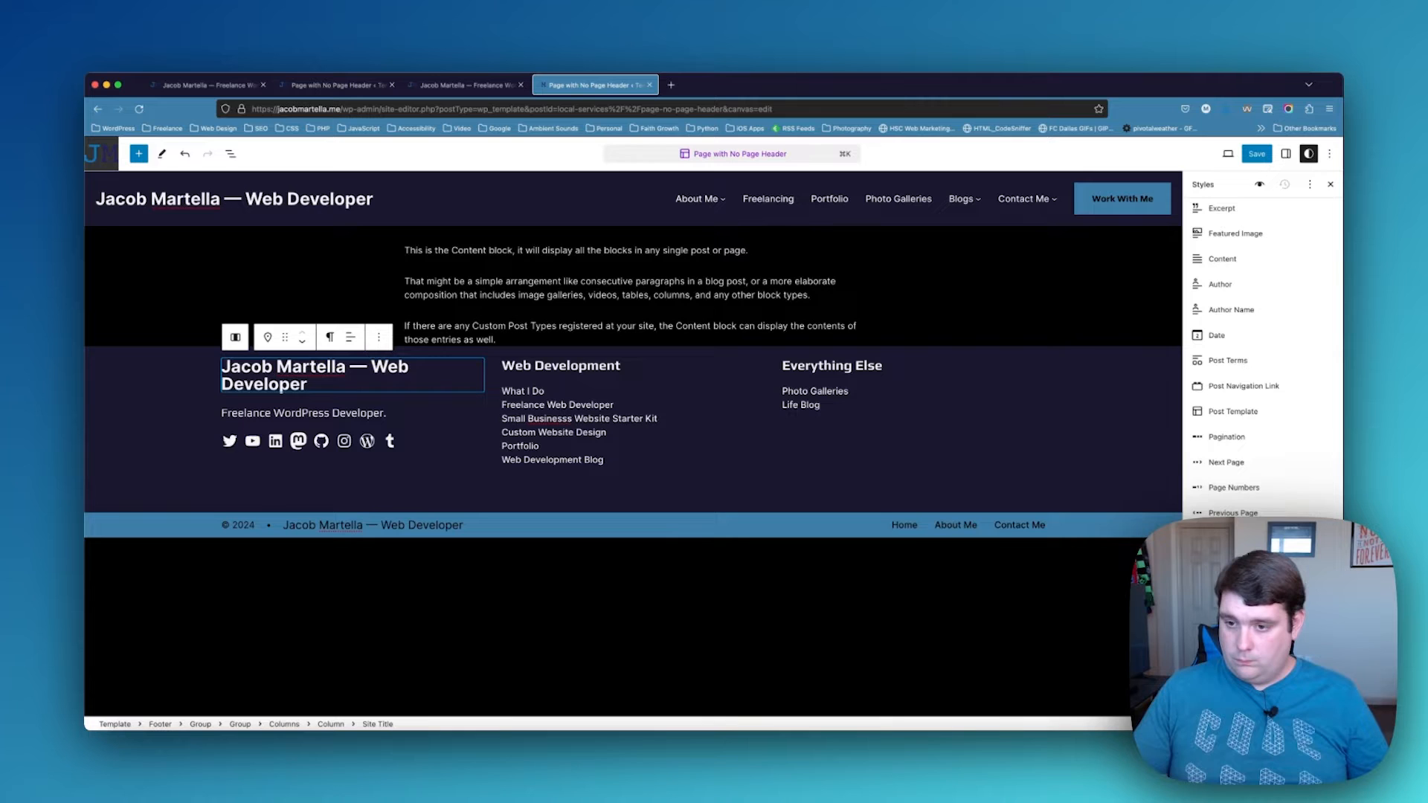
# Set the Read More block's font to Play in the block styles
pyautogui.click(1231, 539)
pyautogui.click(1227, 360)
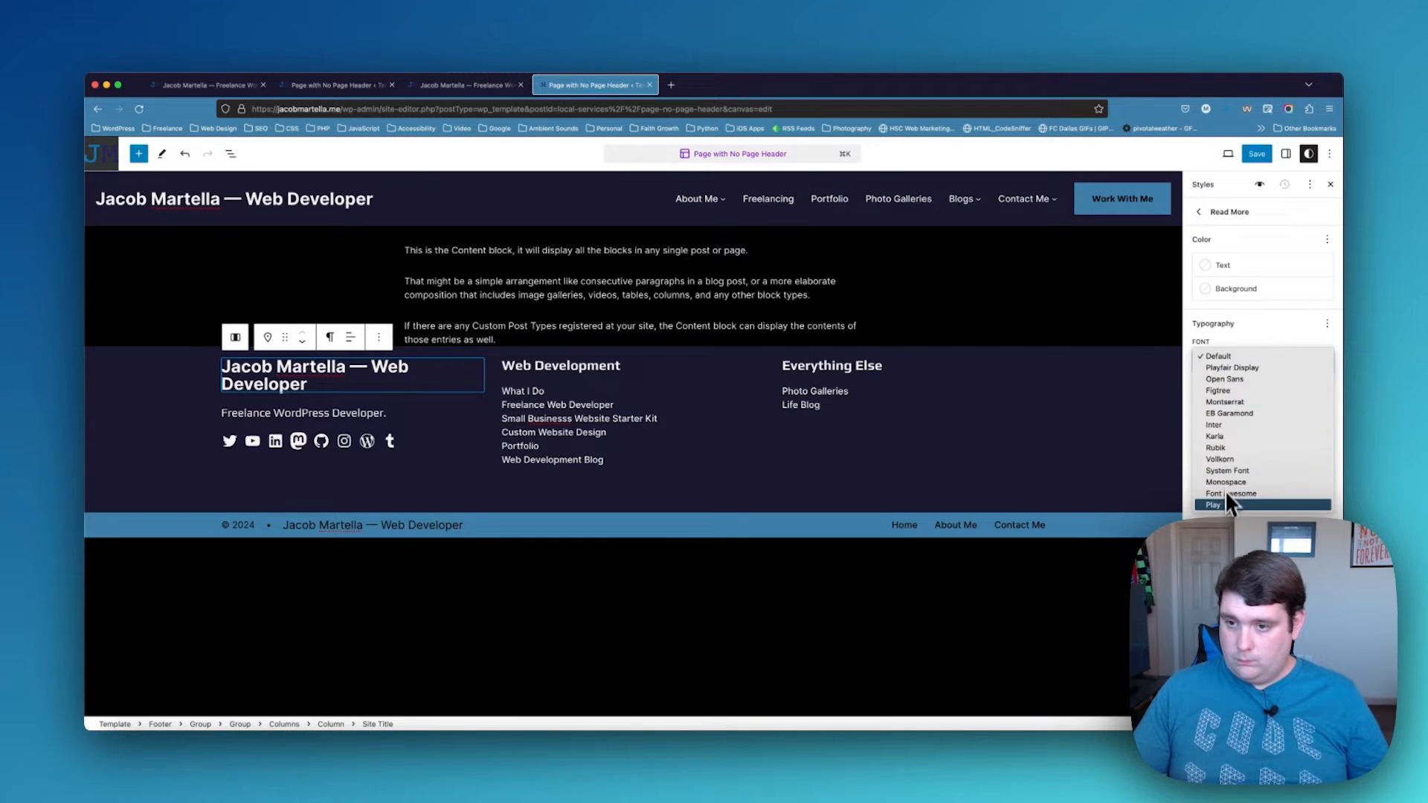
pyautogui.press('Escape')
pyautogui.click(1199, 212)
# Set the Comments Title block's font to Play in the block styles
pyautogui.scroll(-3, 1241, 372)
pyautogui.scroll(-1, 1231, 451)
pyautogui.click(1231, 504)
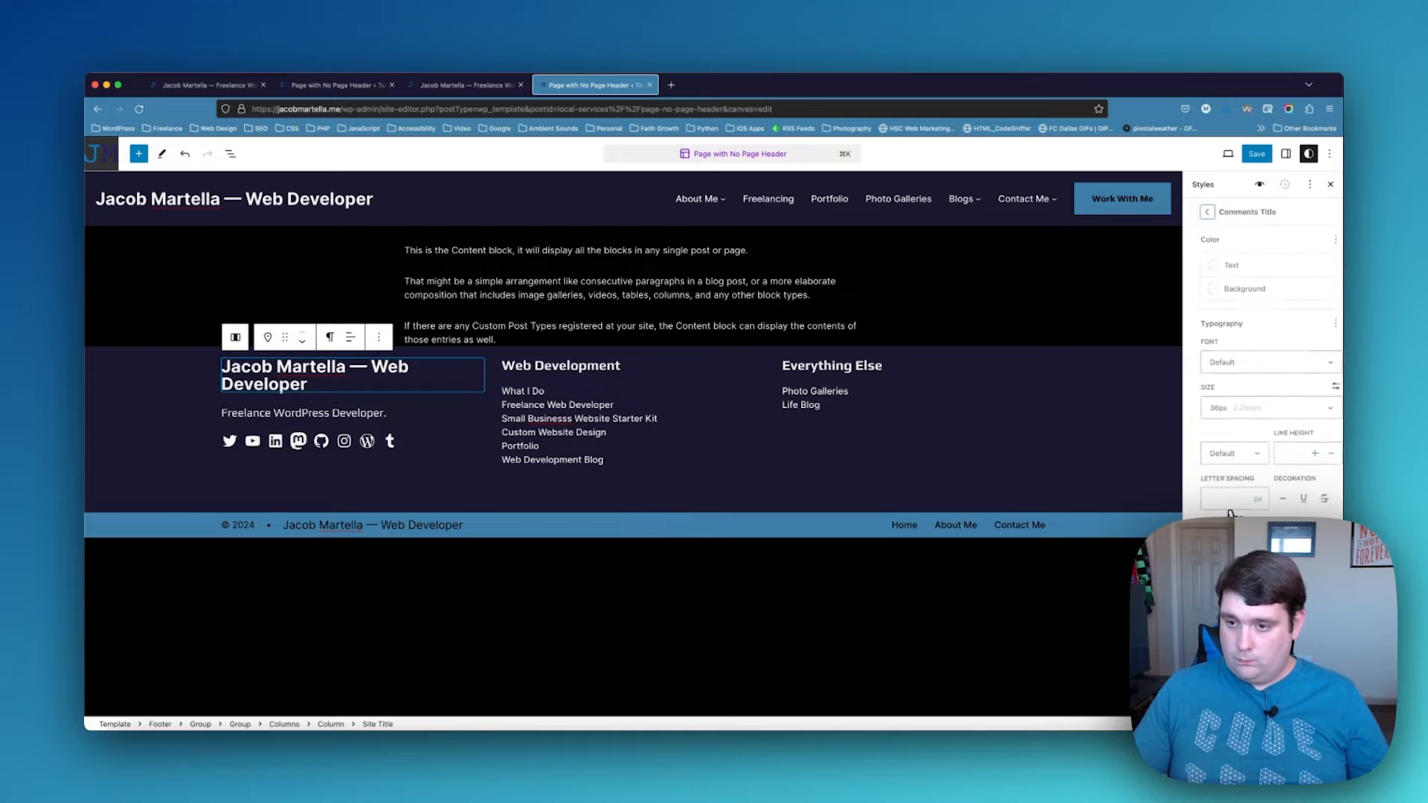
pyautogui.click(1228, 362)
pyautogui.click(1224, 504)
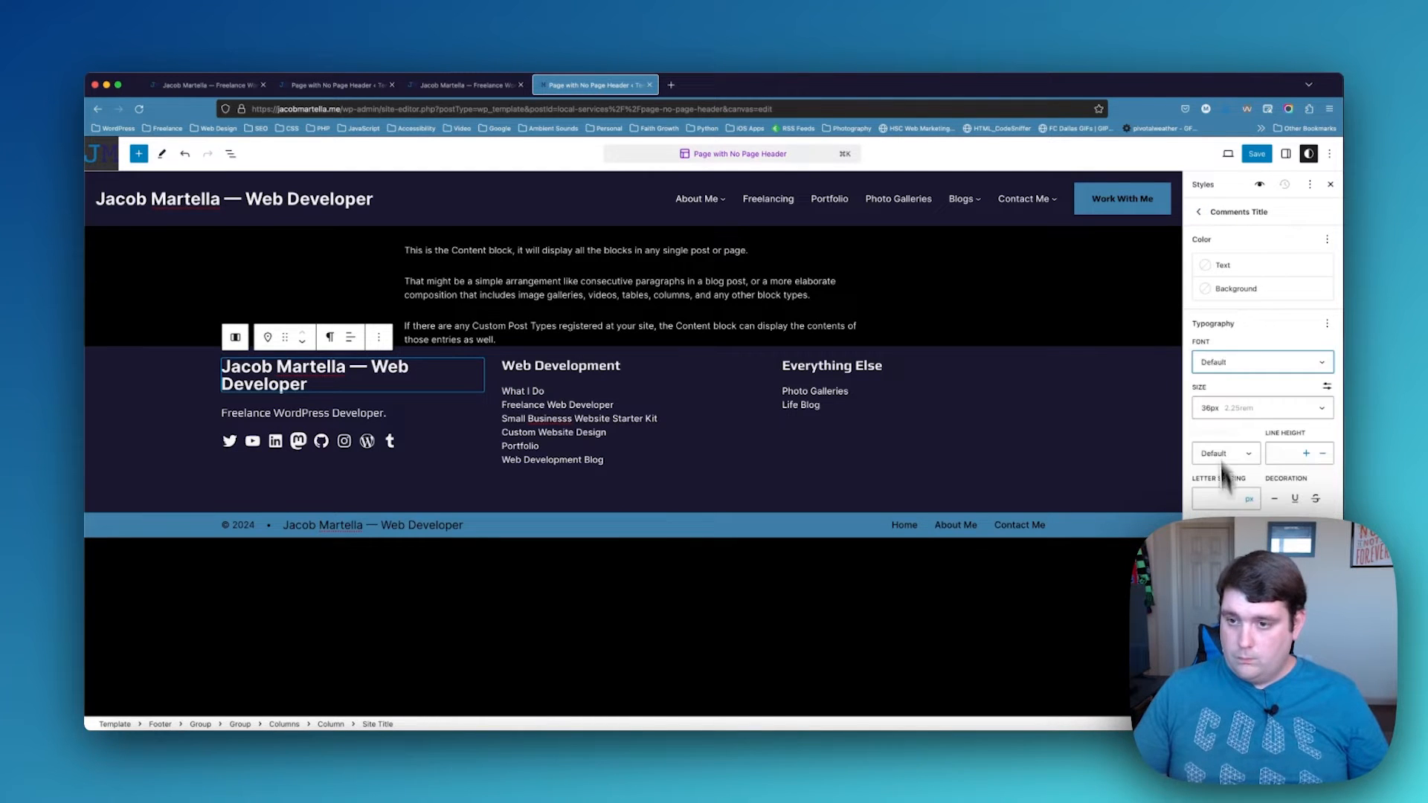
pyautogui.click(1199, 213)
# Set the Comment Author Name block's font to Play in the block styles
pyautogui.scroll(-5, 1224, 458)
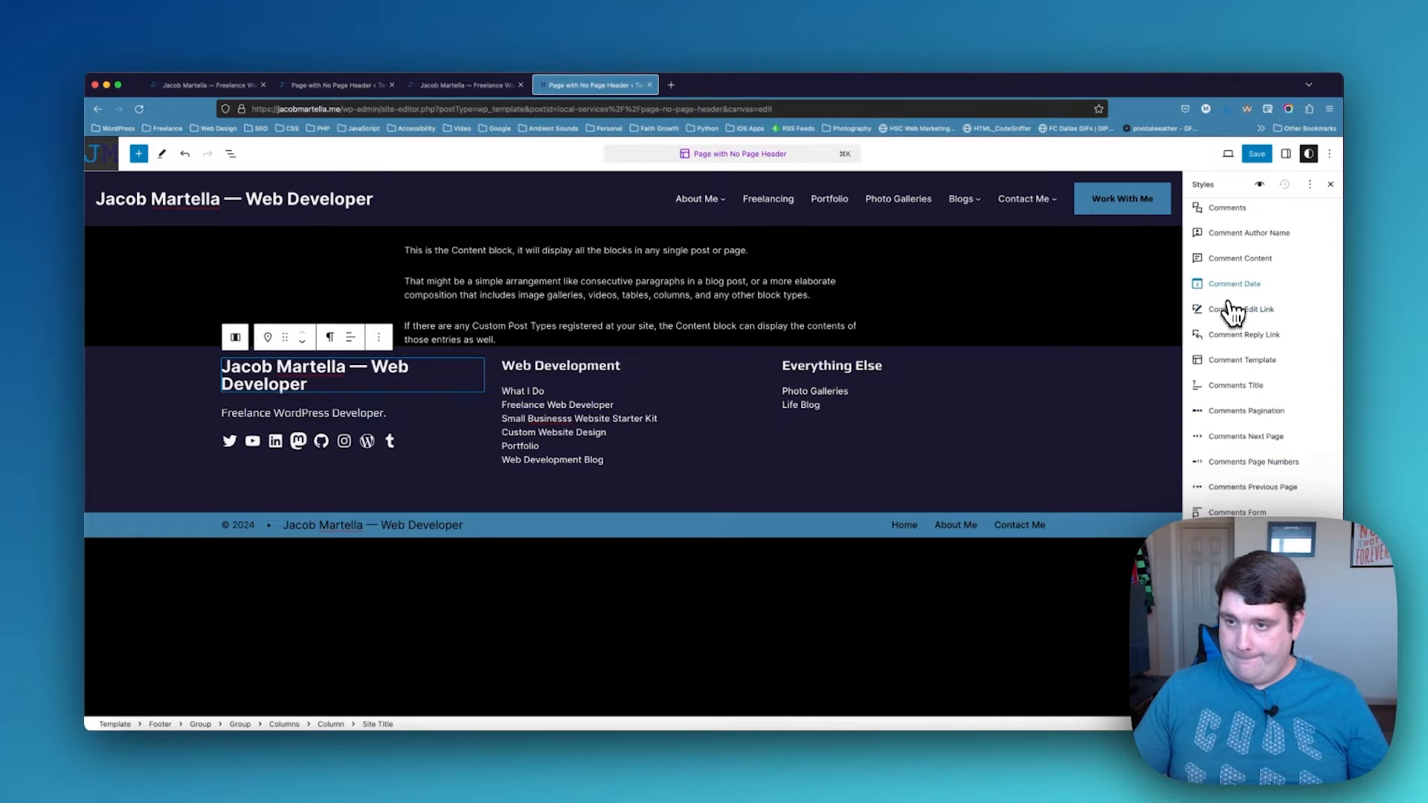
pyautogui.click(1236, 232)
pyautogui.click(1244, 385)
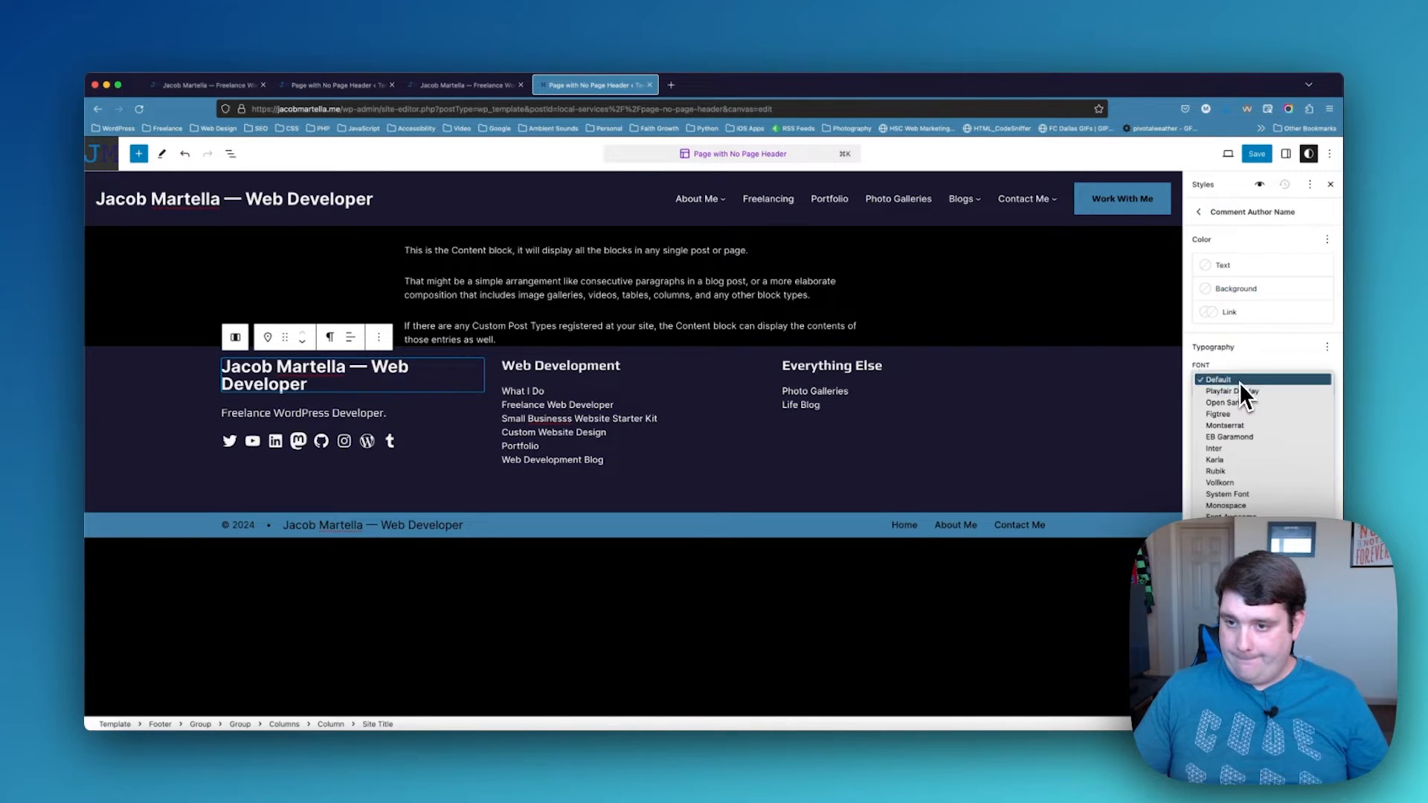
pyautogui.click(1219, 532)
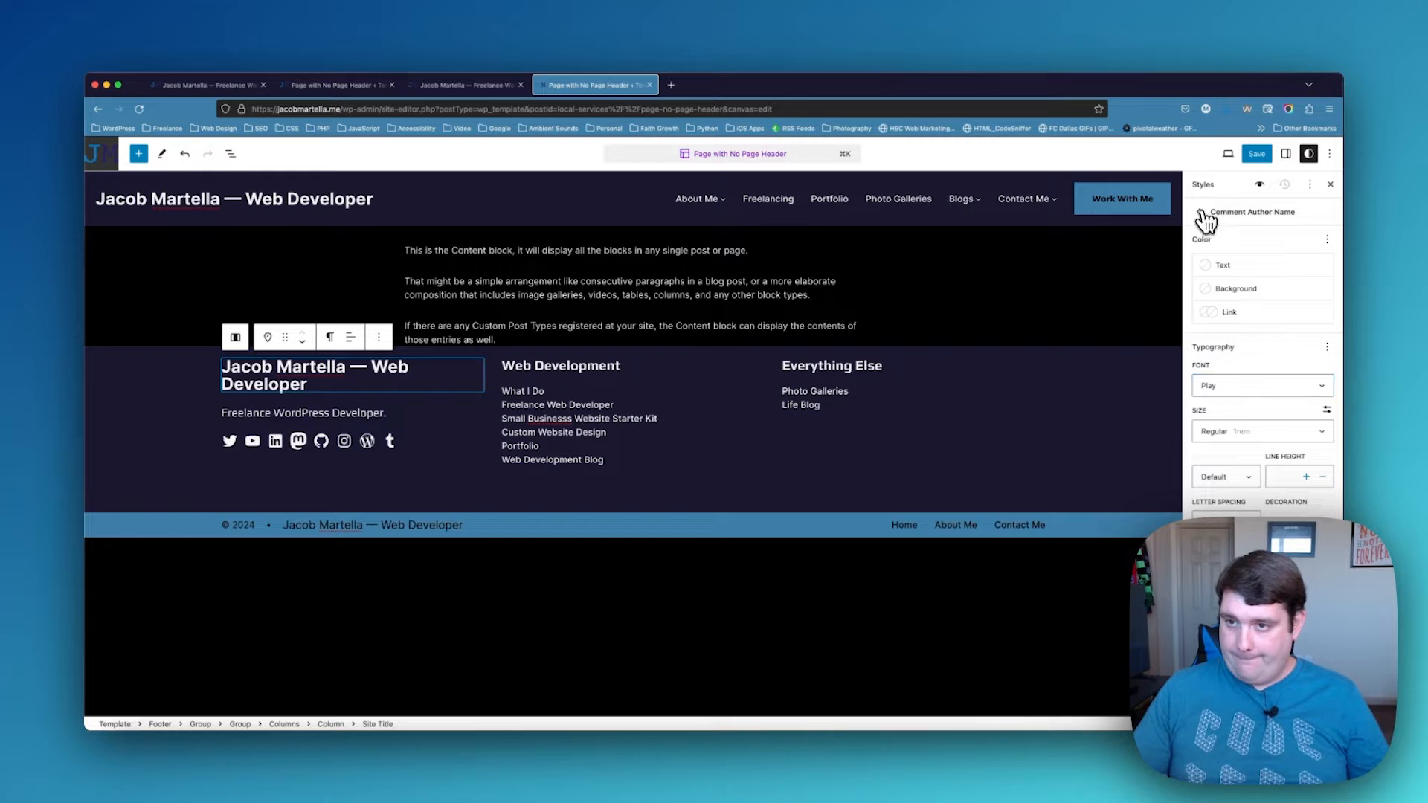
pyautogui.click(1201, 214)
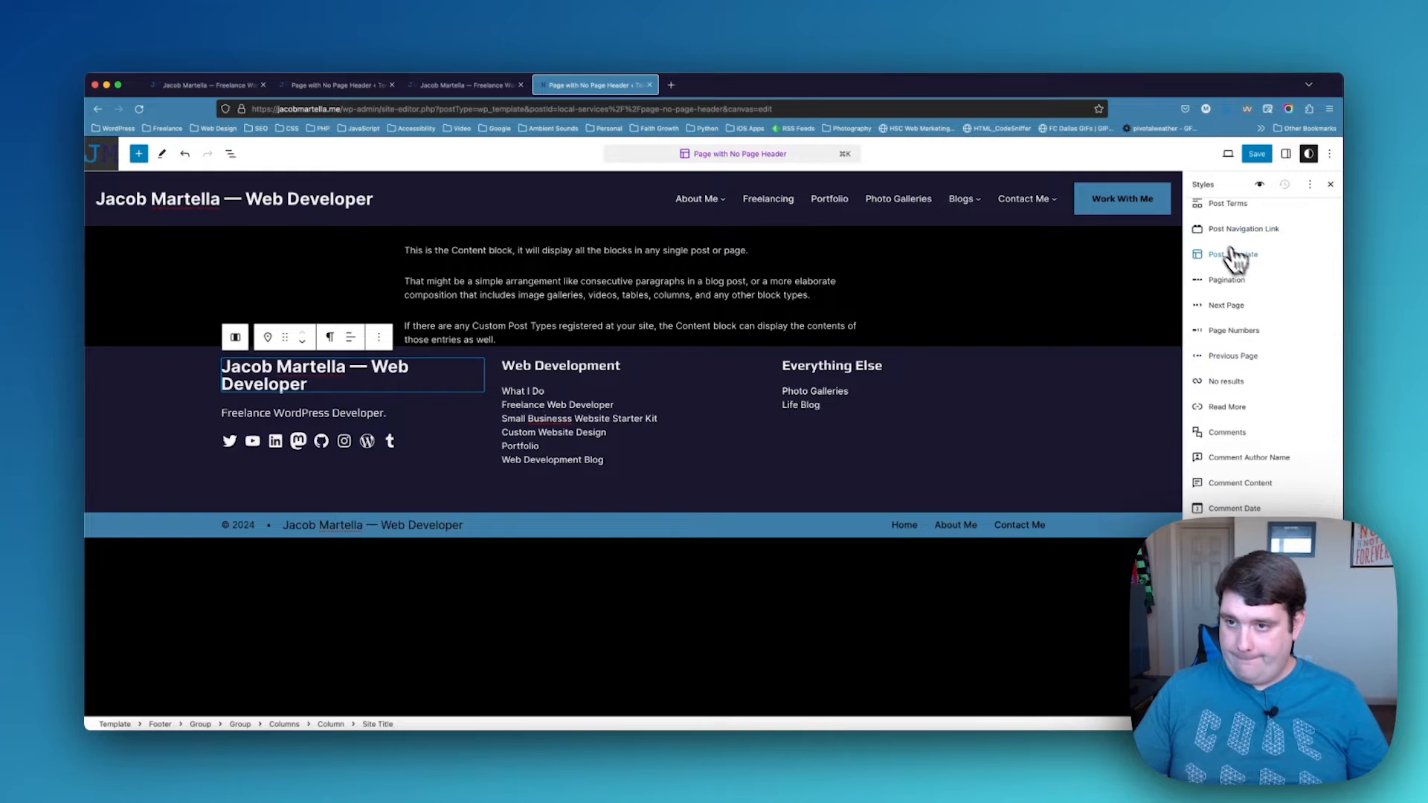
# Set the Comment Date block's font to Play in the block styles
pyautogui.click(1235, 509)
pyautogui.click(1229, 384)
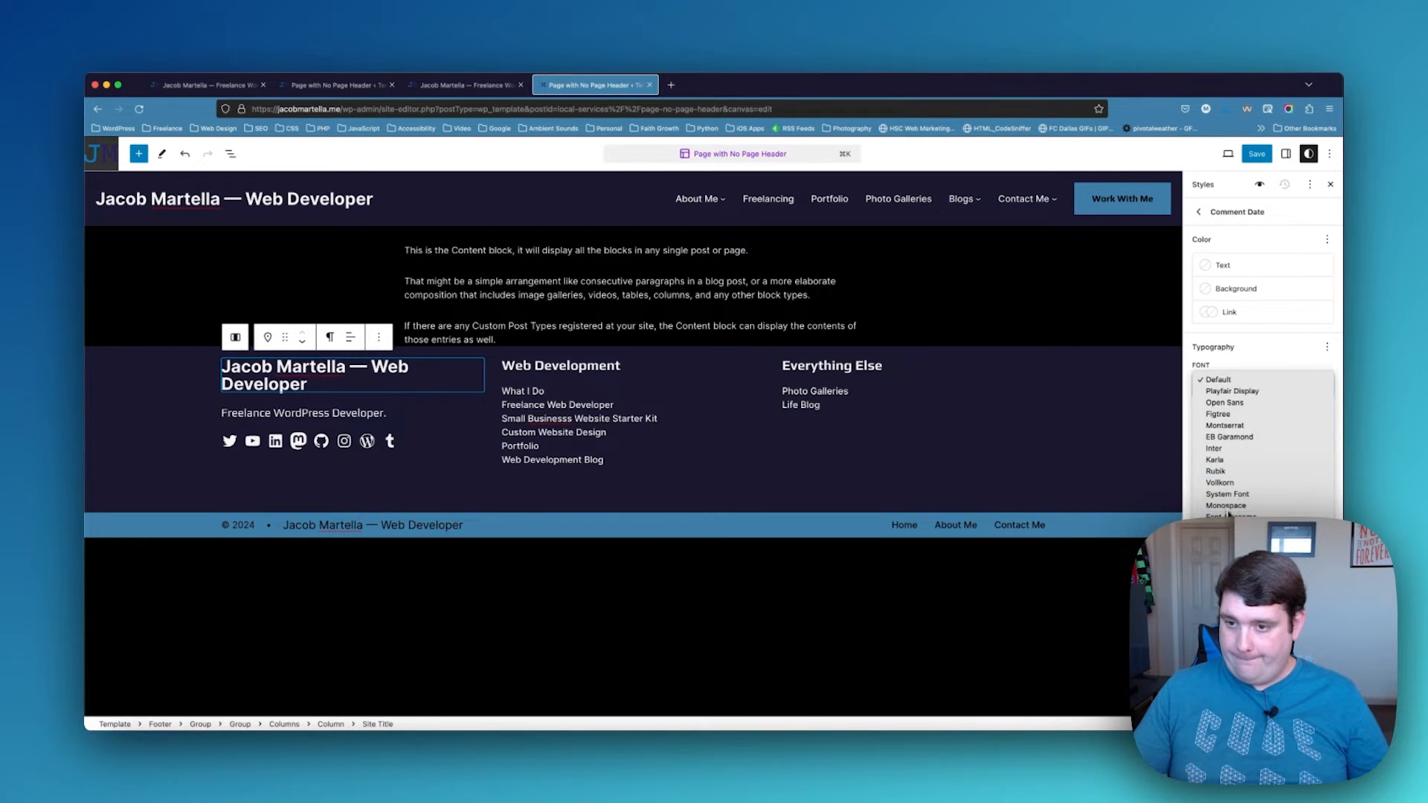
pyautogui.press('Escape')
pyautogui.click(1198, 212)
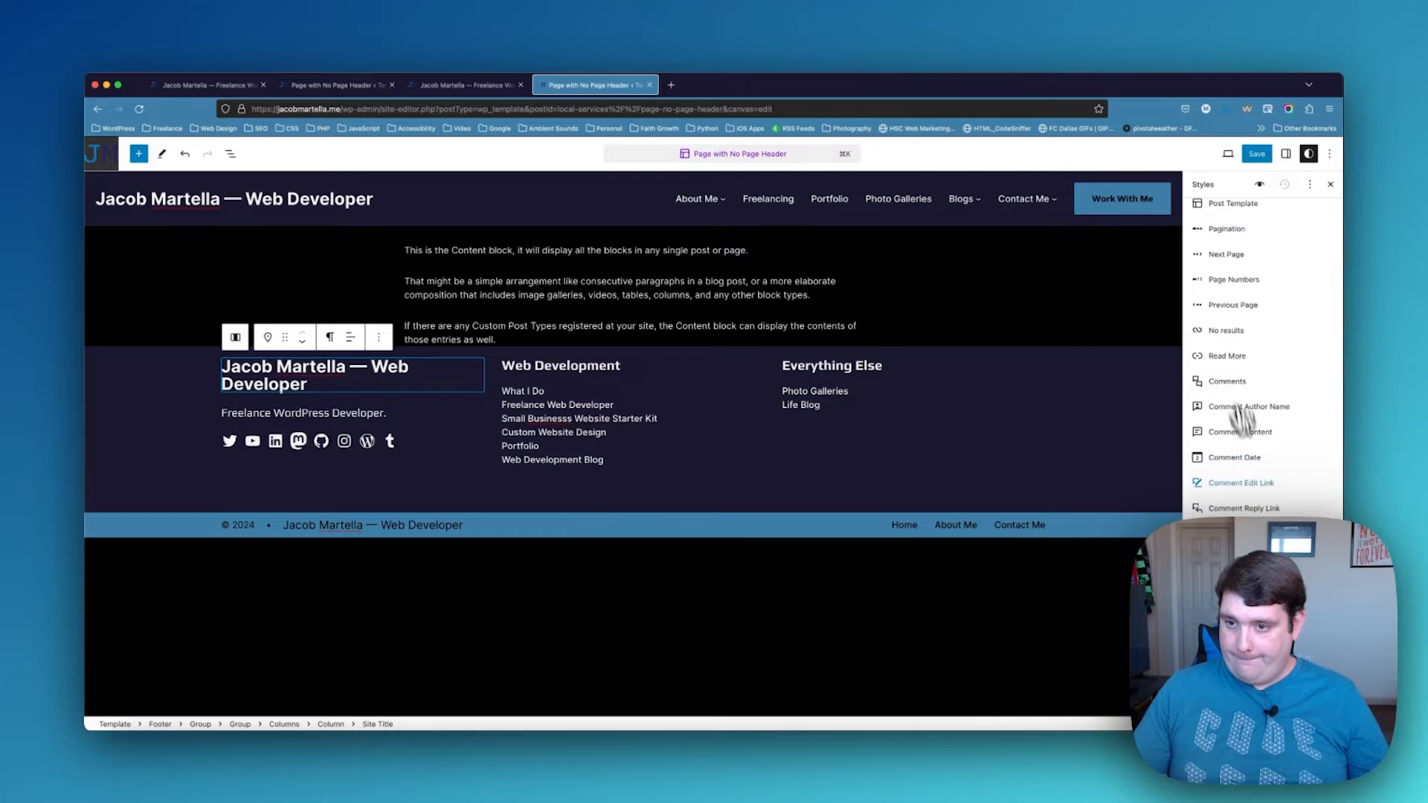
# Set the Comment Edit Link block's font to Play in the block styles
pyautogui.click(1256, 500)
pyautogui.click(1227, 364)
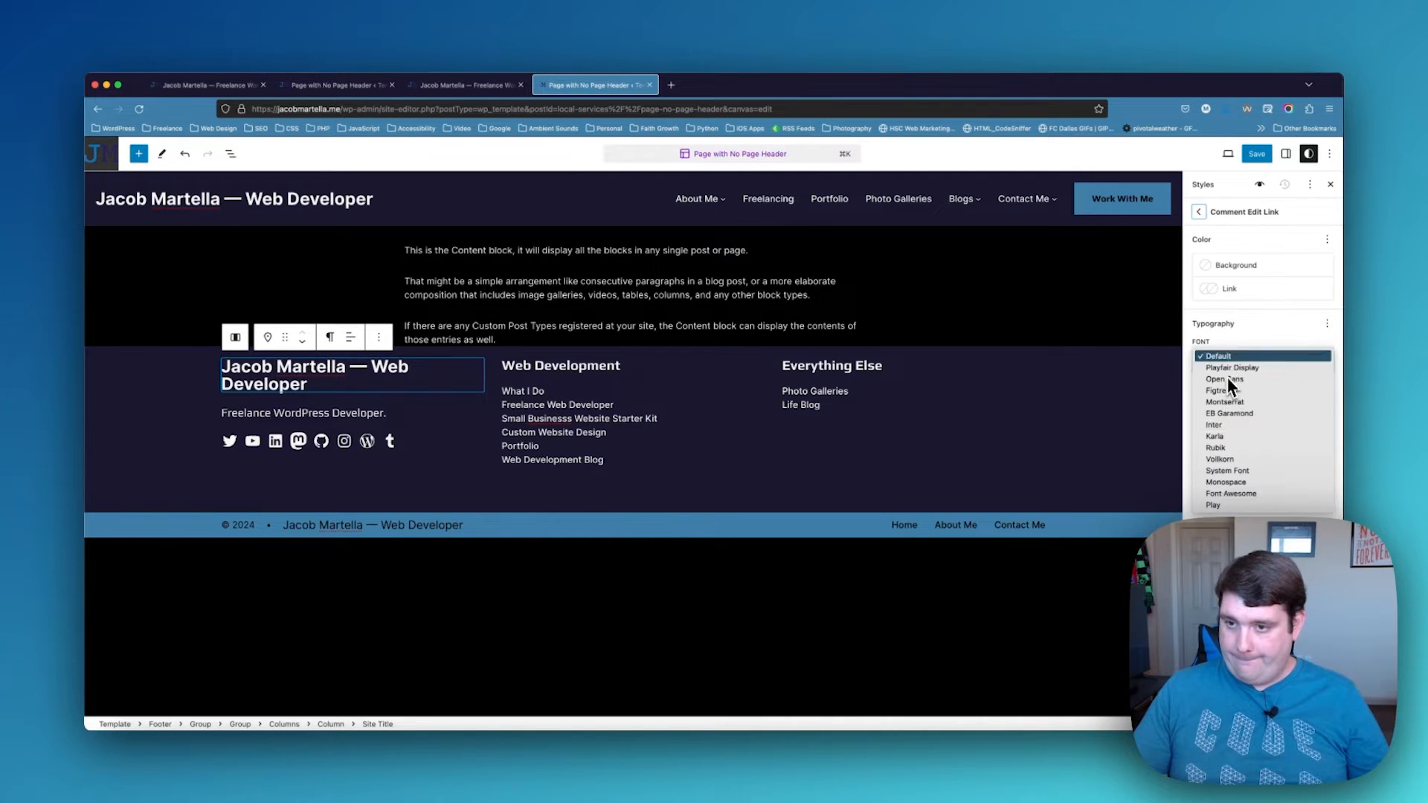
pyautogui.press('Escape')
pyautogui.click(1199, 212)
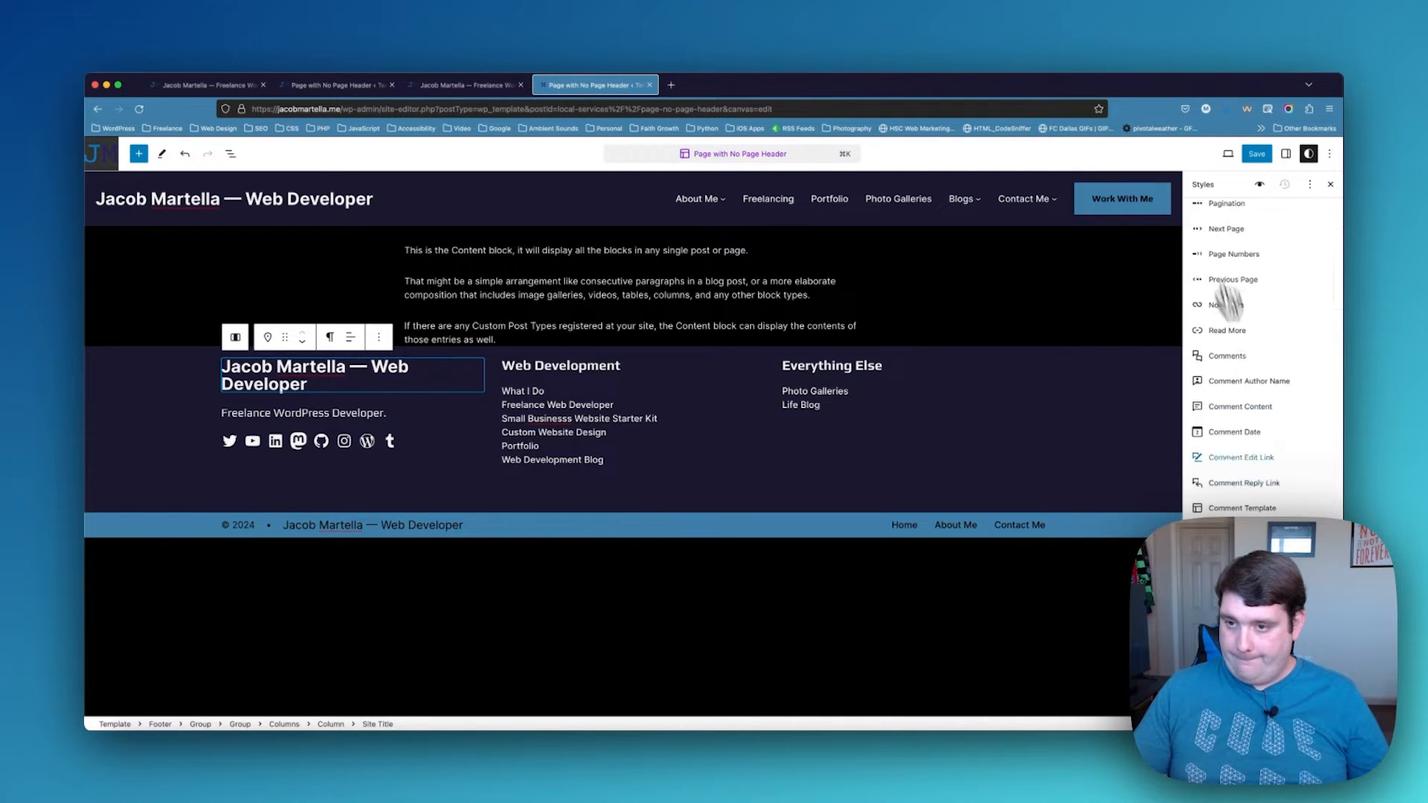
# Set the Comment Reply Link block's font to Play in the block styles
pyautogui.click(1263, 485)
pyautogui.click(1227, 367)
pyautogui.click(1222, 505)
pyautogui.click(1207, 216)
# Set the Home Link block's font to Play in the block styles
pyautogui.scroll(-5, 1257, 455)
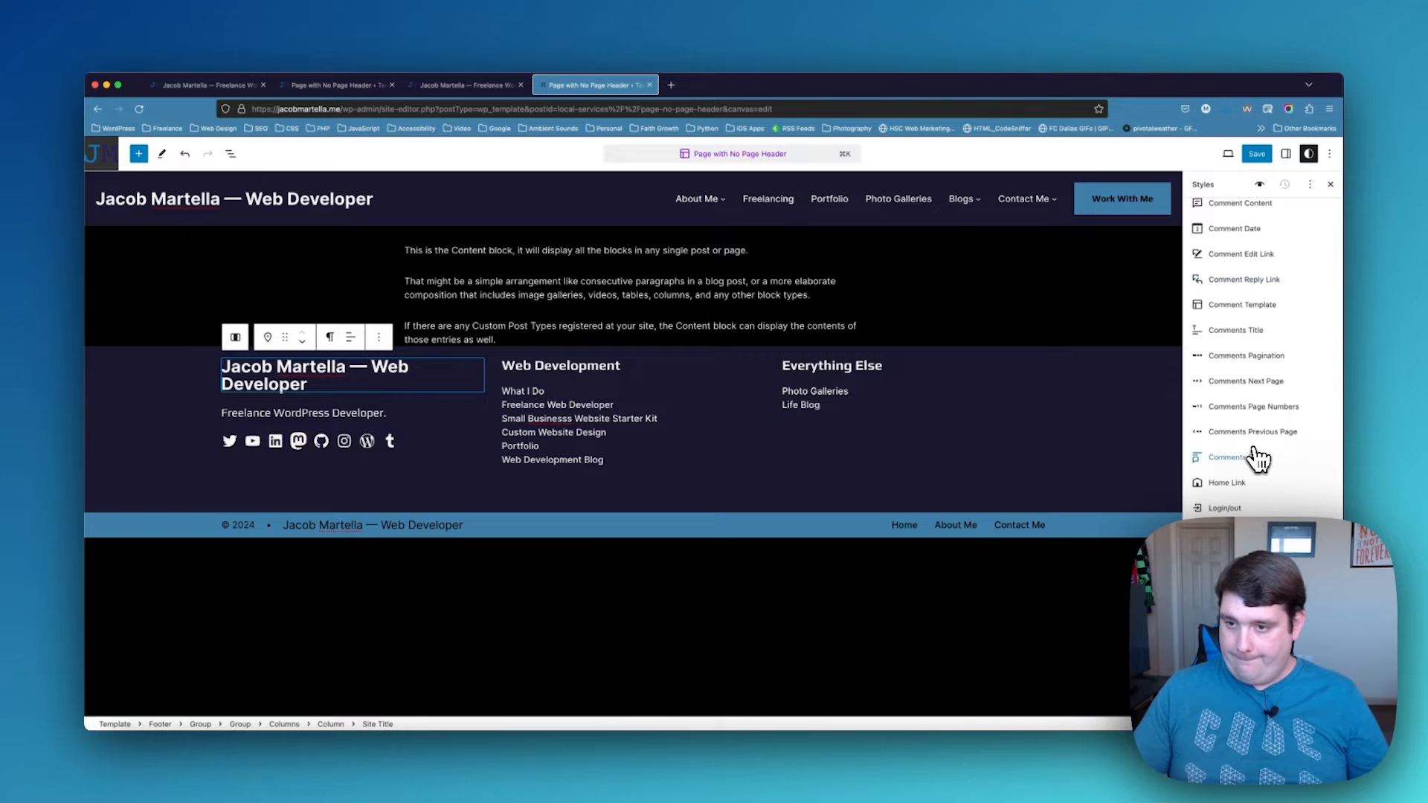
pyautogui.click(1250, 483)
pyautogui.click(1243, 371)
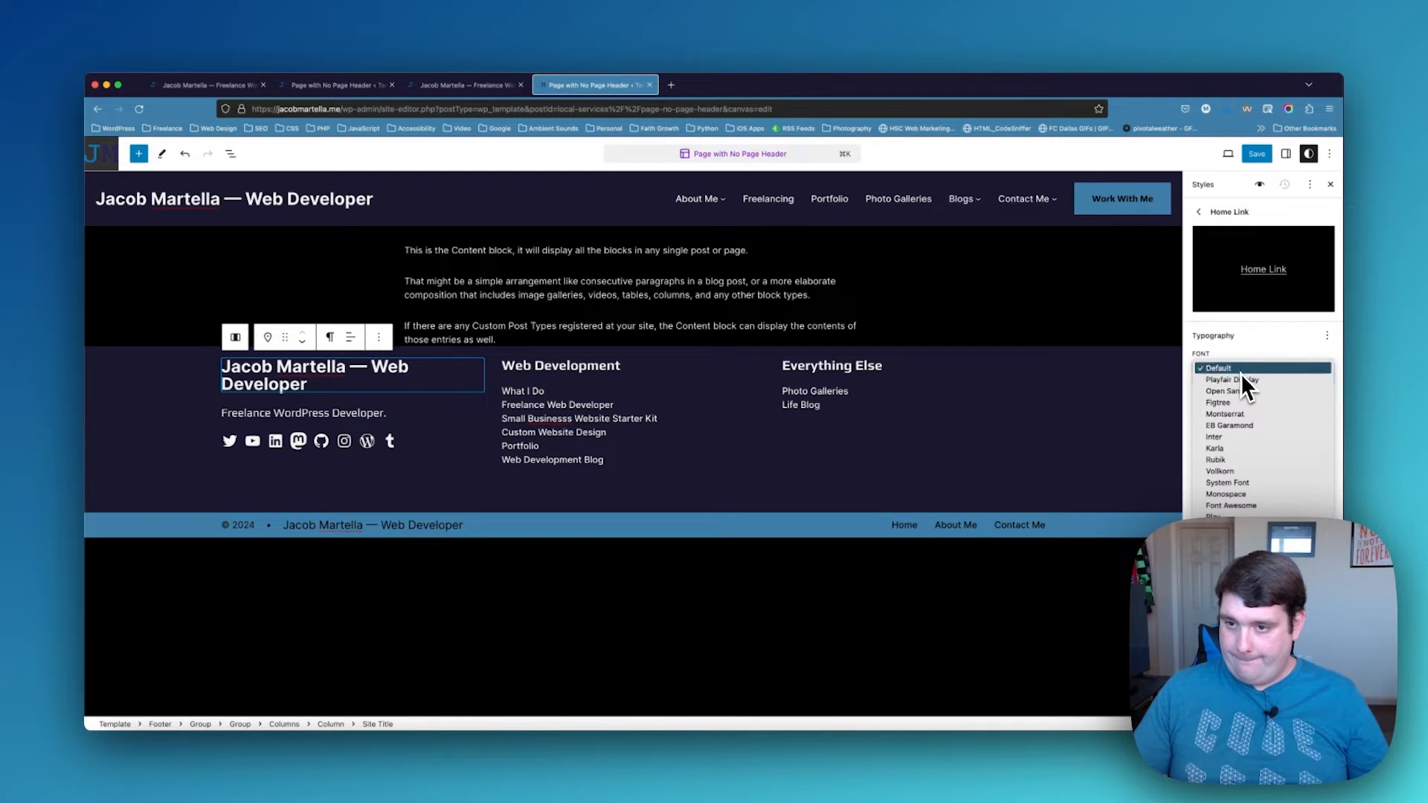
pyautogui.click(1224, 515)
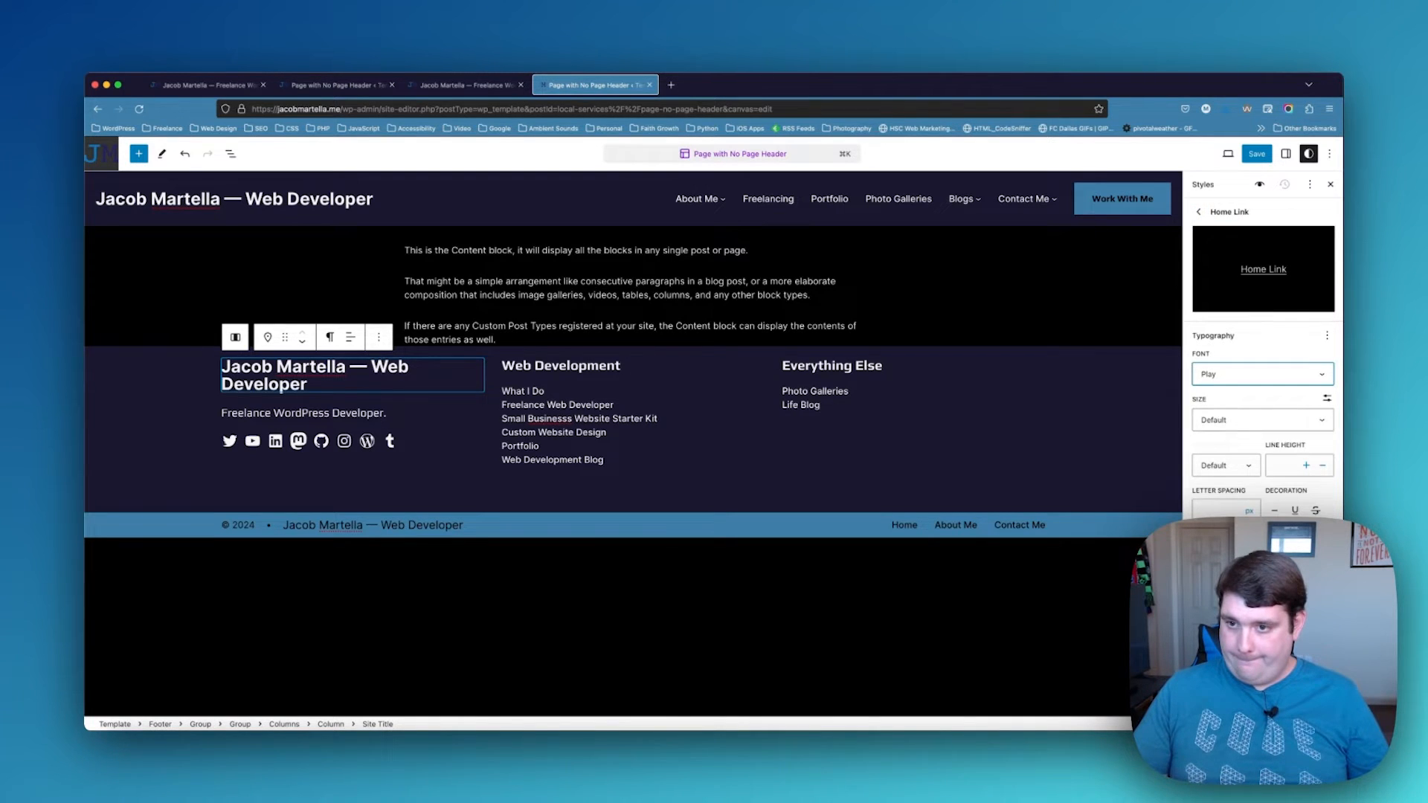
pyautogui.click(1199, 212)
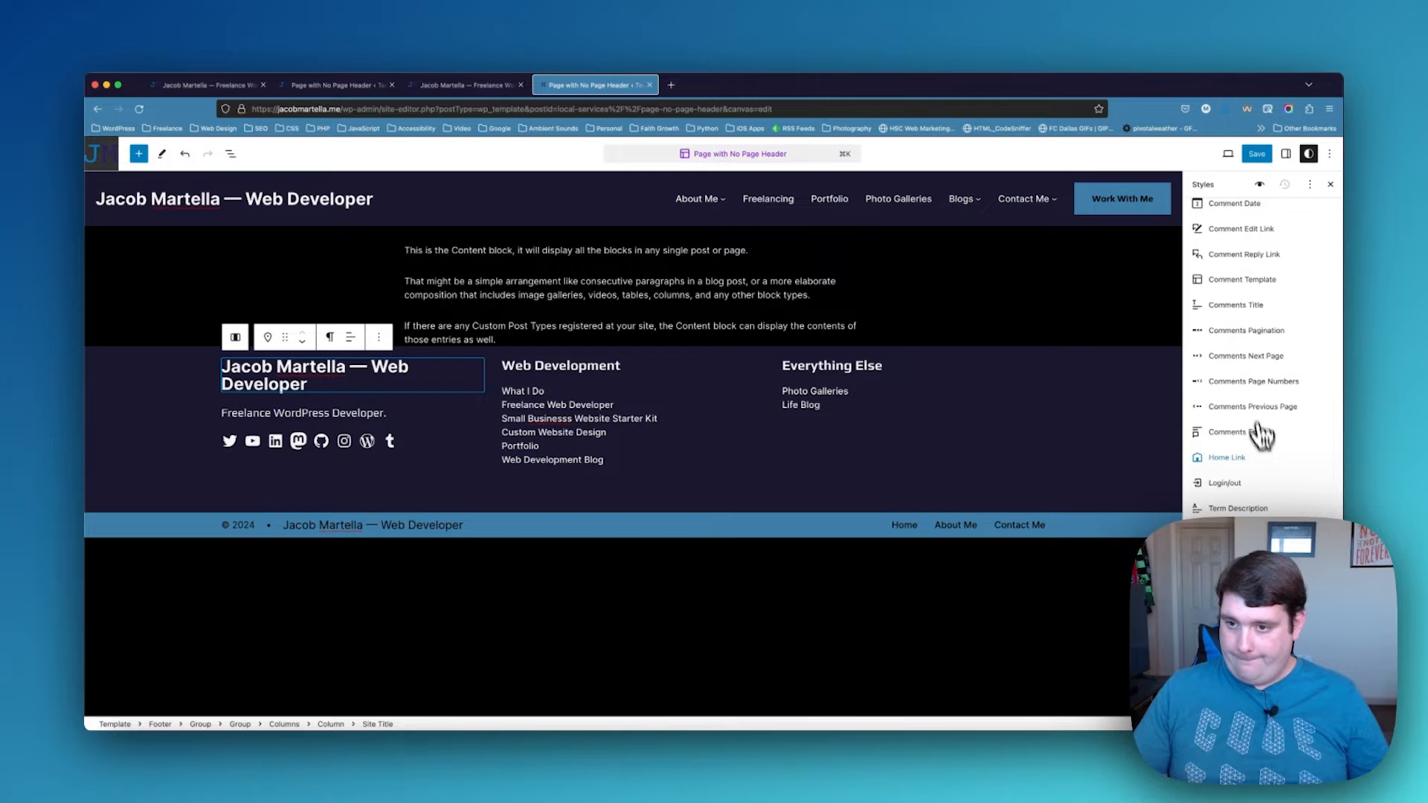
# Set the Query Title block's font to Play in the block styles
pyautogui.click(1257, 509)
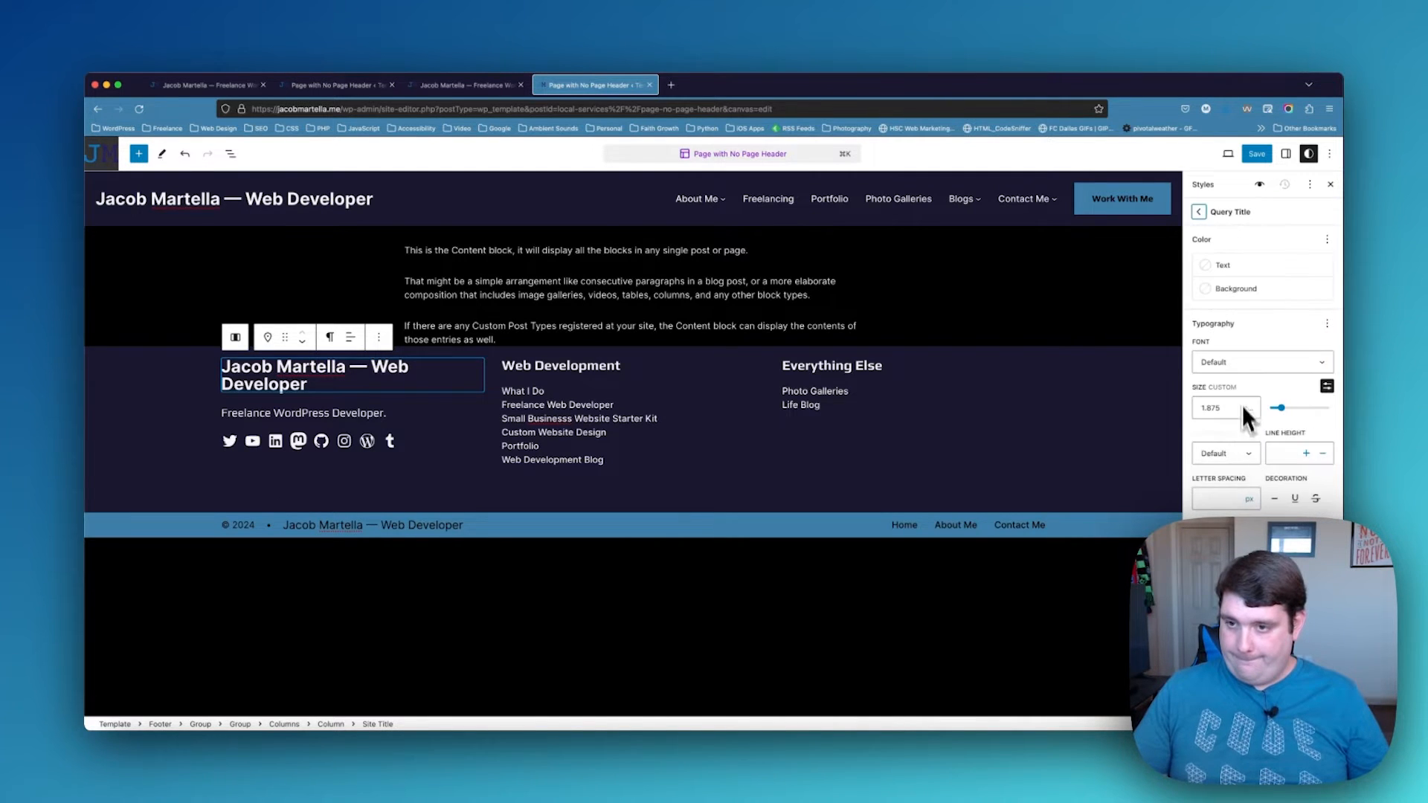
pyautogui.click(1240, 372)
pyautogui.click(1220, 506)
pyautogui.click(1198, 212)
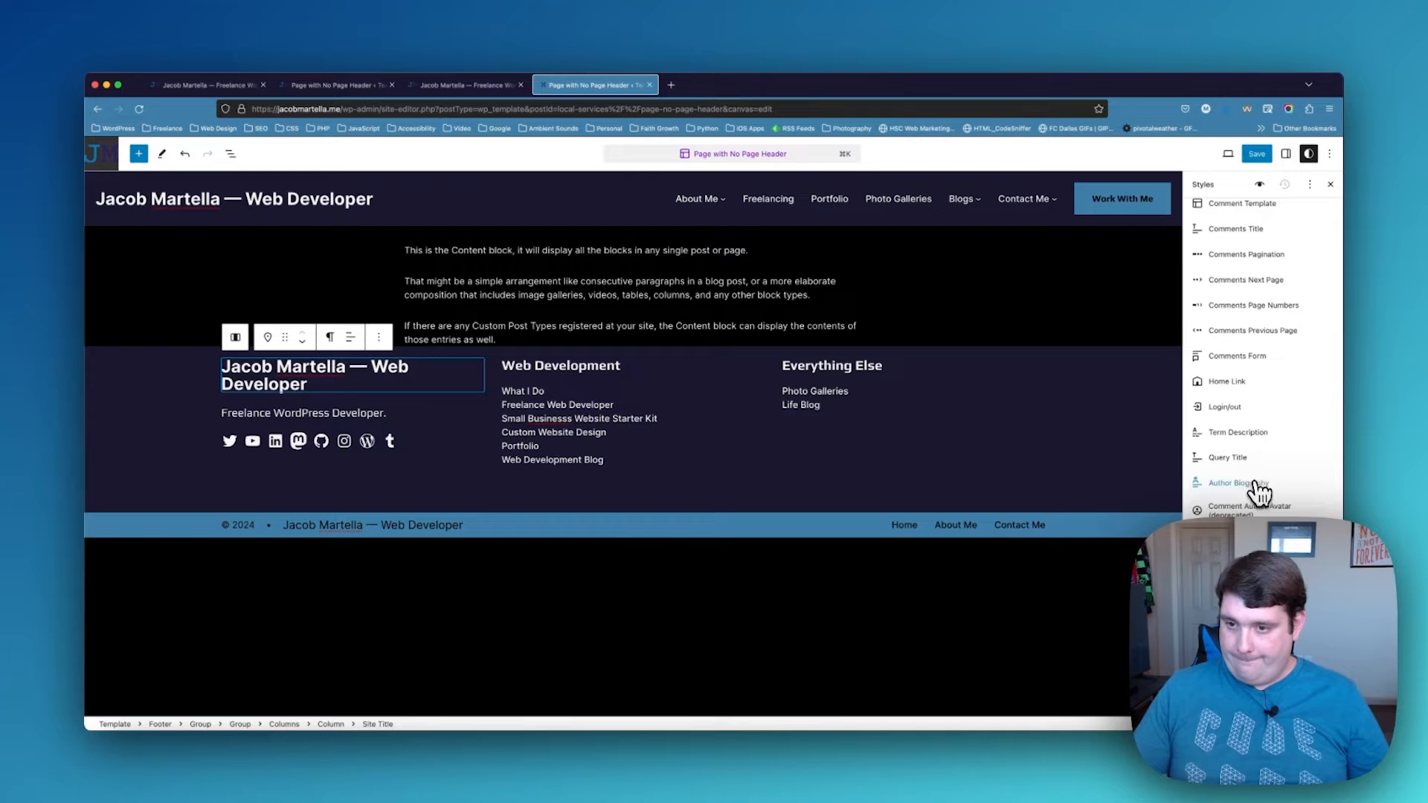
# Set the Navigation block's font to Play in the block styles and save the Global Styles changes
pyautogui.scroll(-3, 1259, 491)
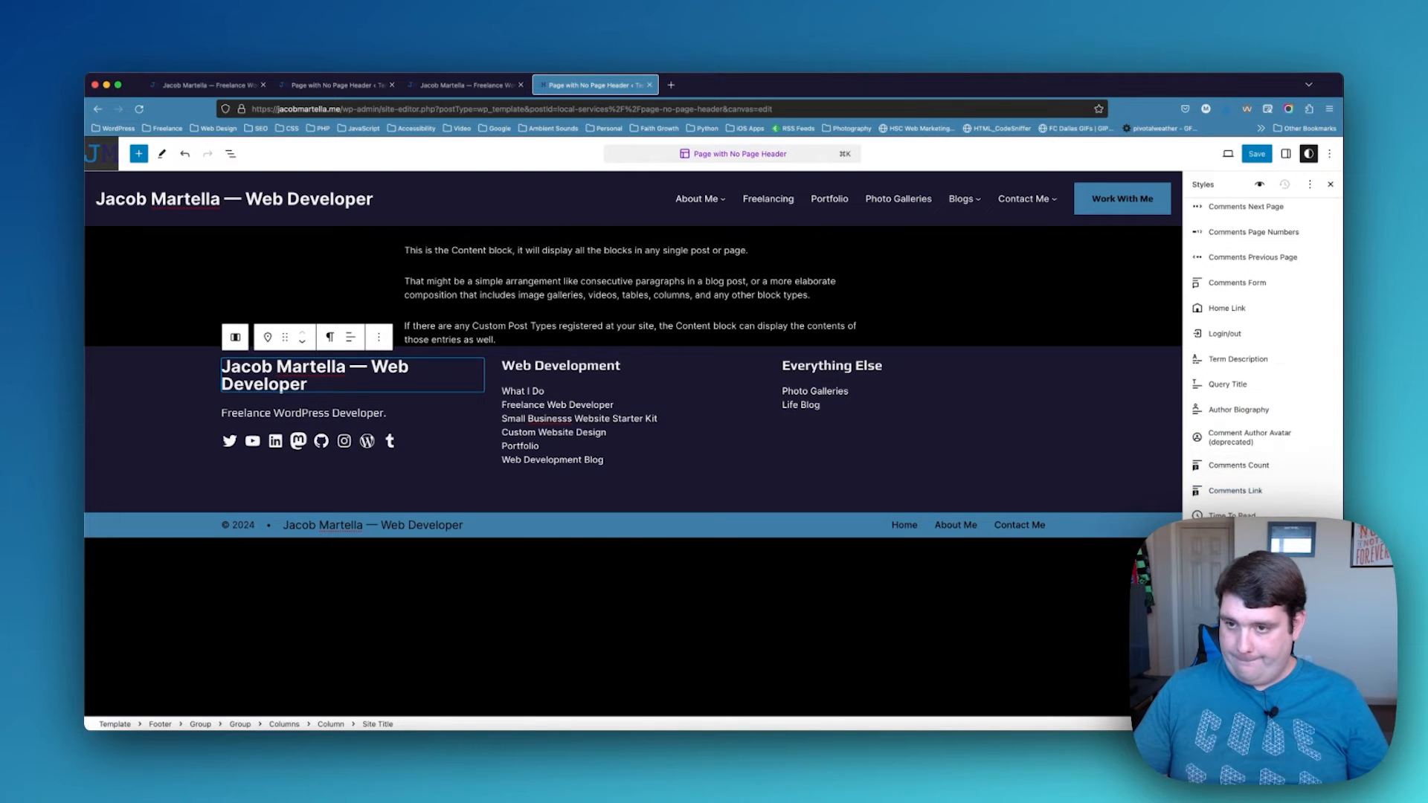
pyautogui.scroll(-10, 1260, 384)
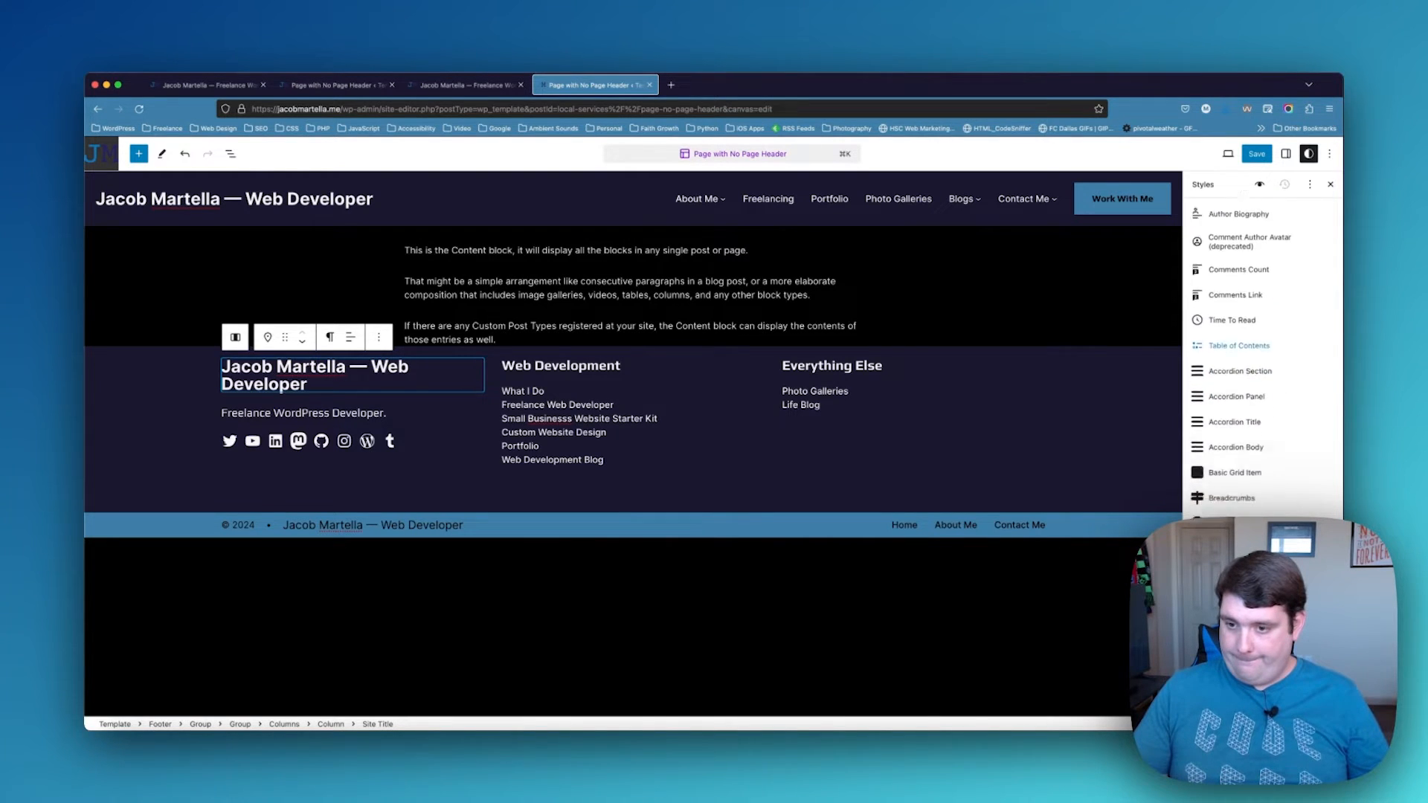
pyautogui.scroll(-6, 1262, 357)
pyautogui.scroll(-10, 1244, 341)
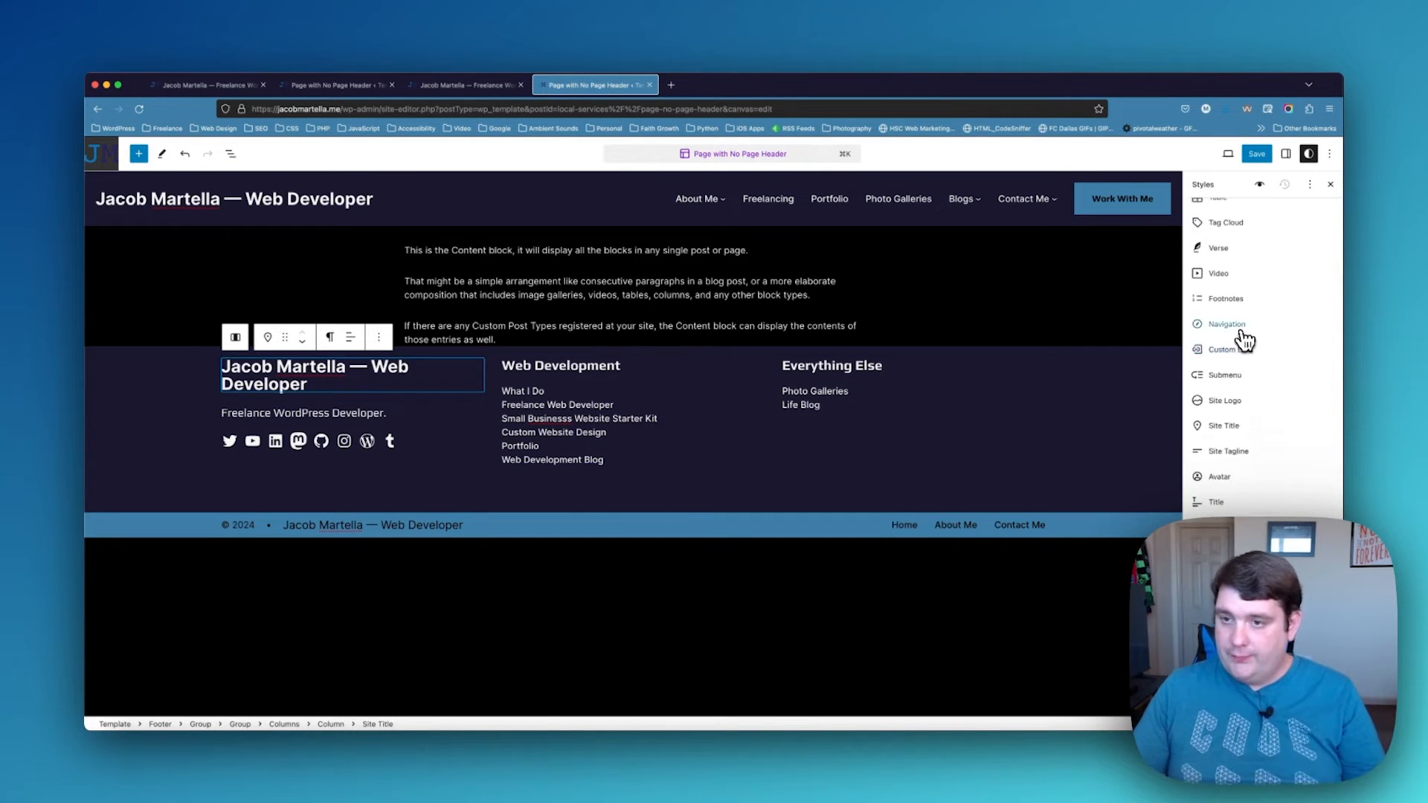
pyautogui.click(1241, 331)
pyautogui.click(1234, 364)
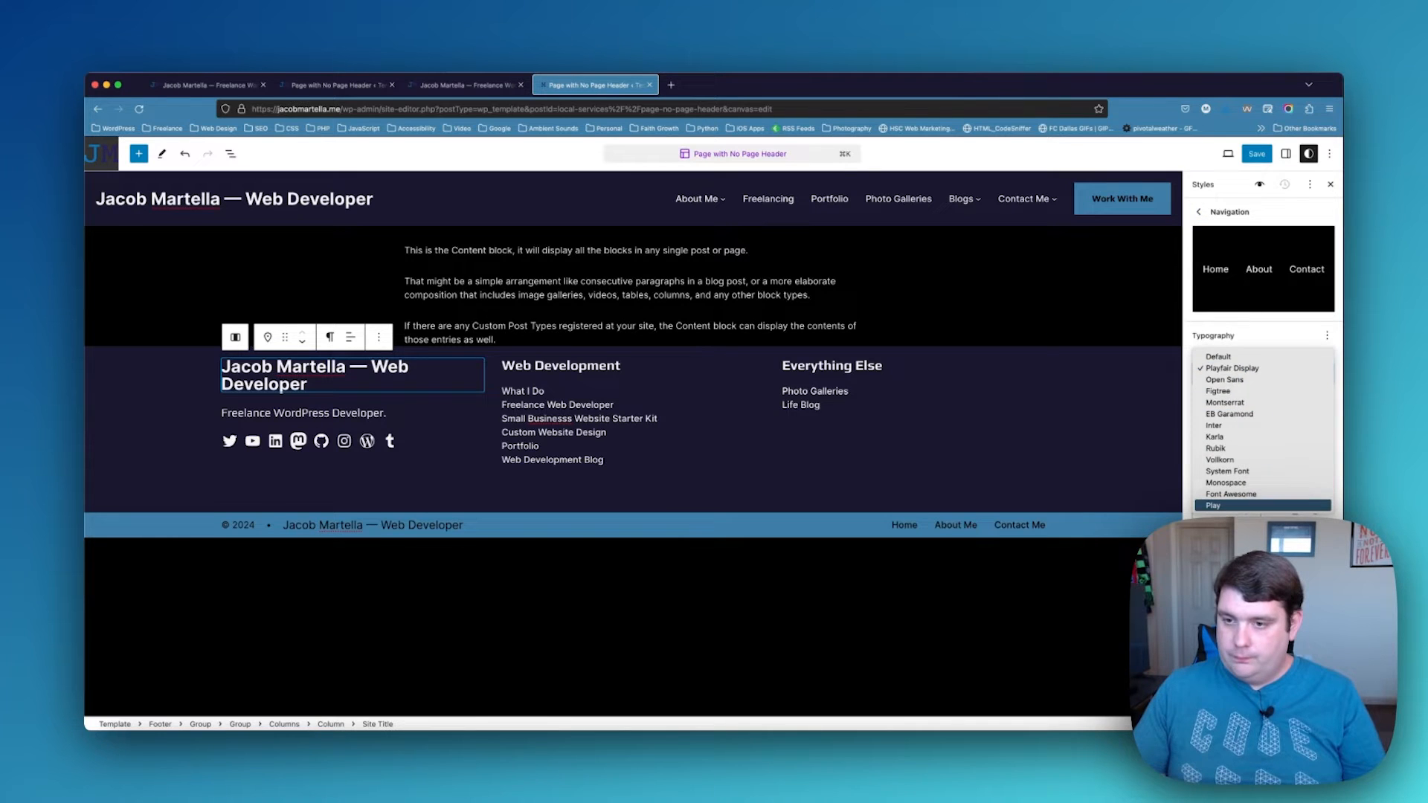
pyautogui.click(1228, 508)
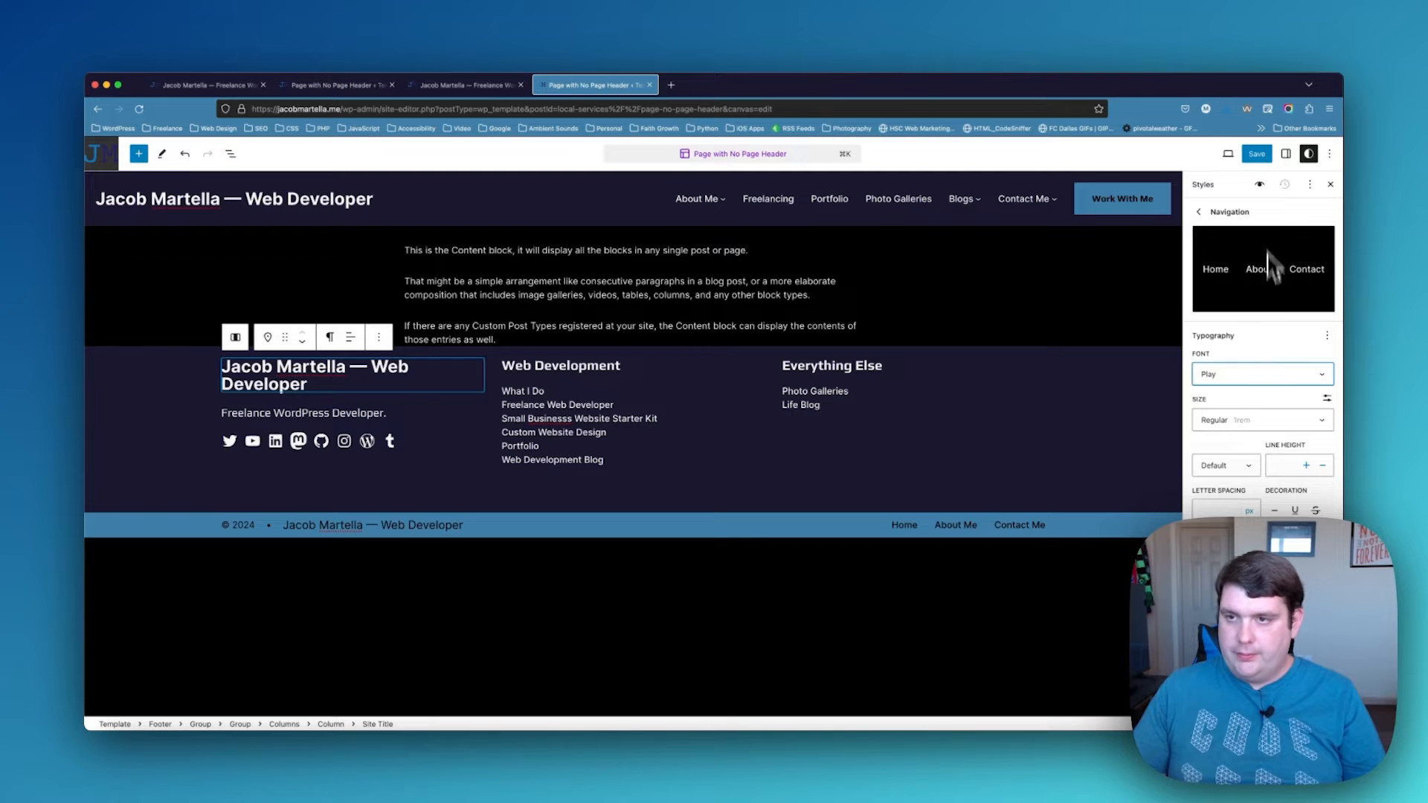
pyautogui.click(1257, 156)
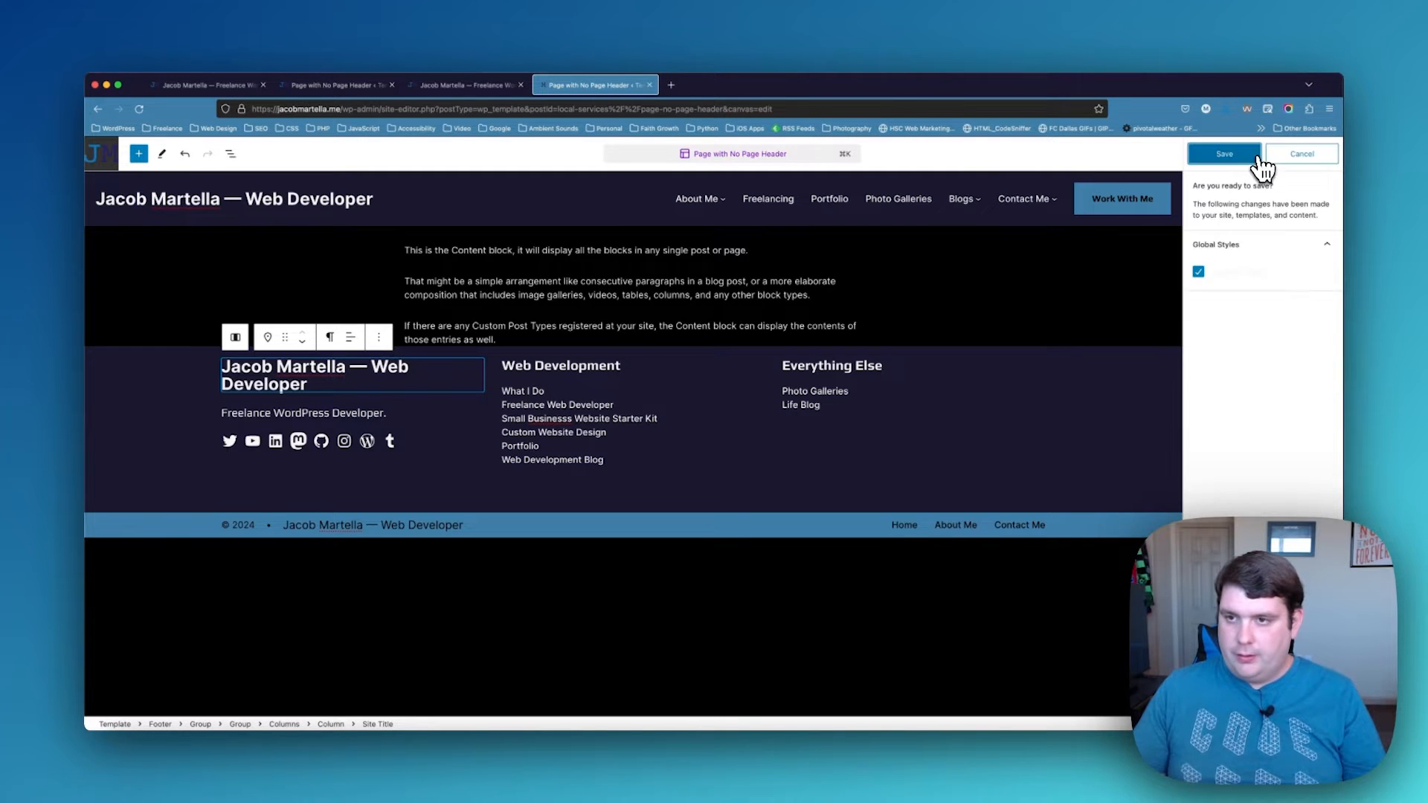
pyautogui.click(1257, 157)
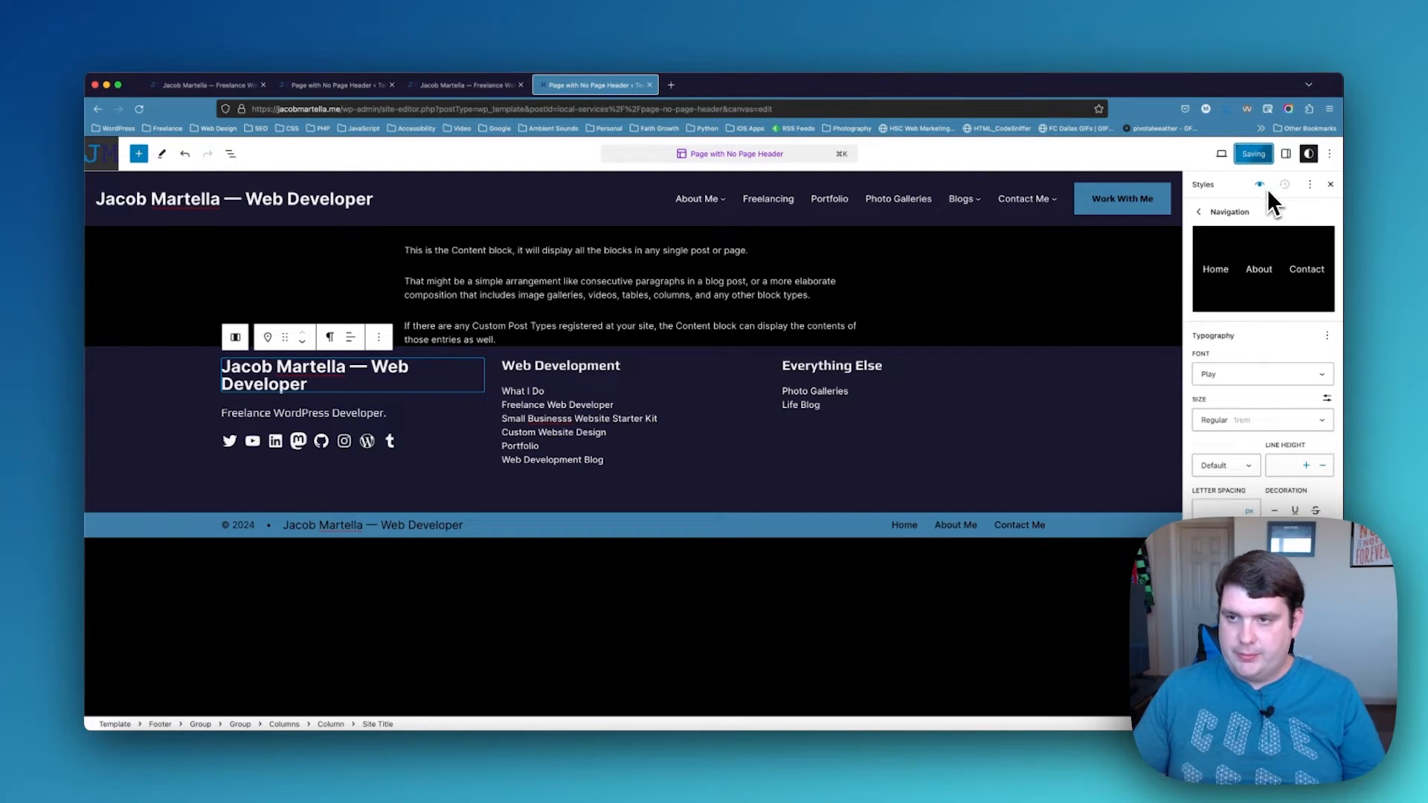
# Open the live site's Additional CSS and bring up the staging site's Page with No Page Header template for editing
pyautogui.click(1310, 185)
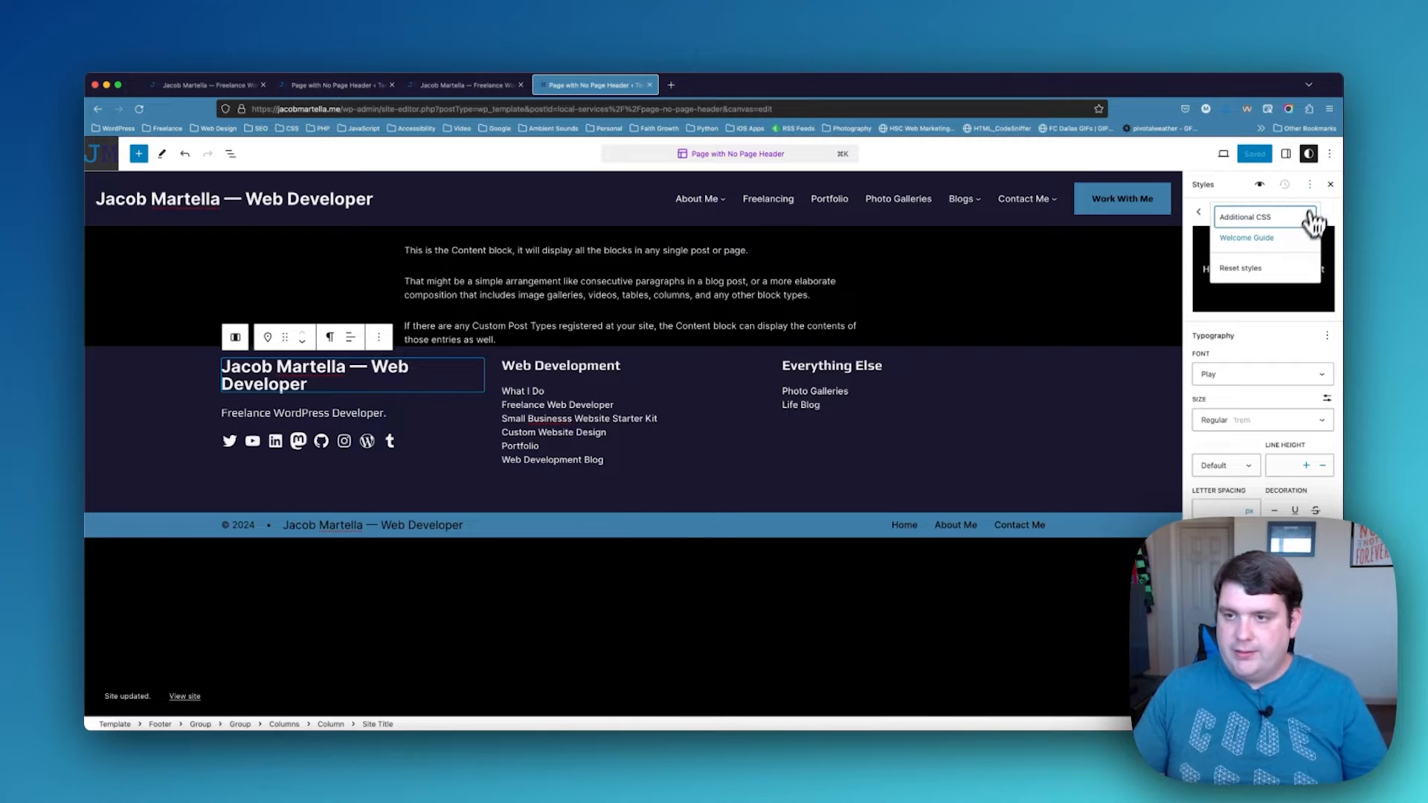
pyautogui.click(1275, 218)
pyautogui.click(335, 86)
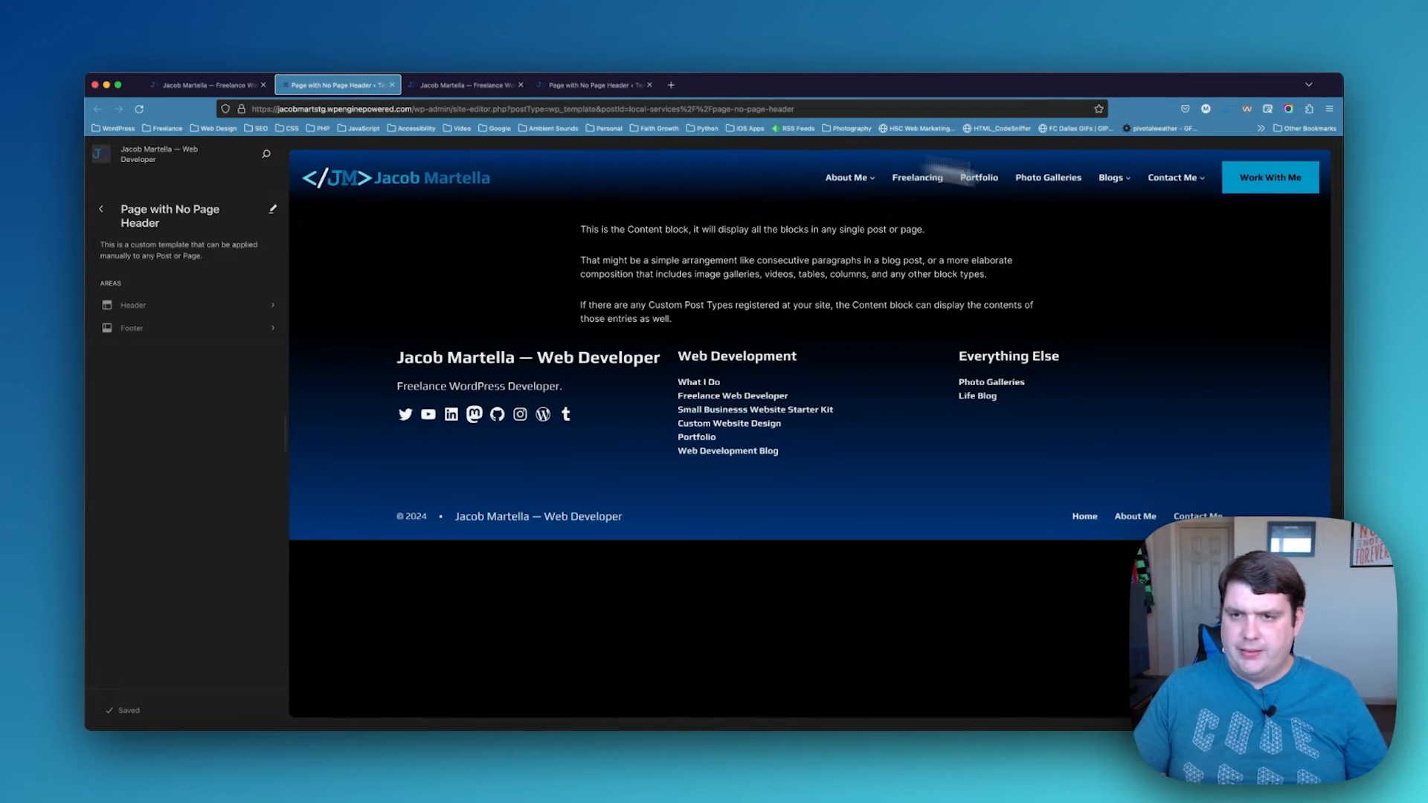
pyautogui.click(415, 384)
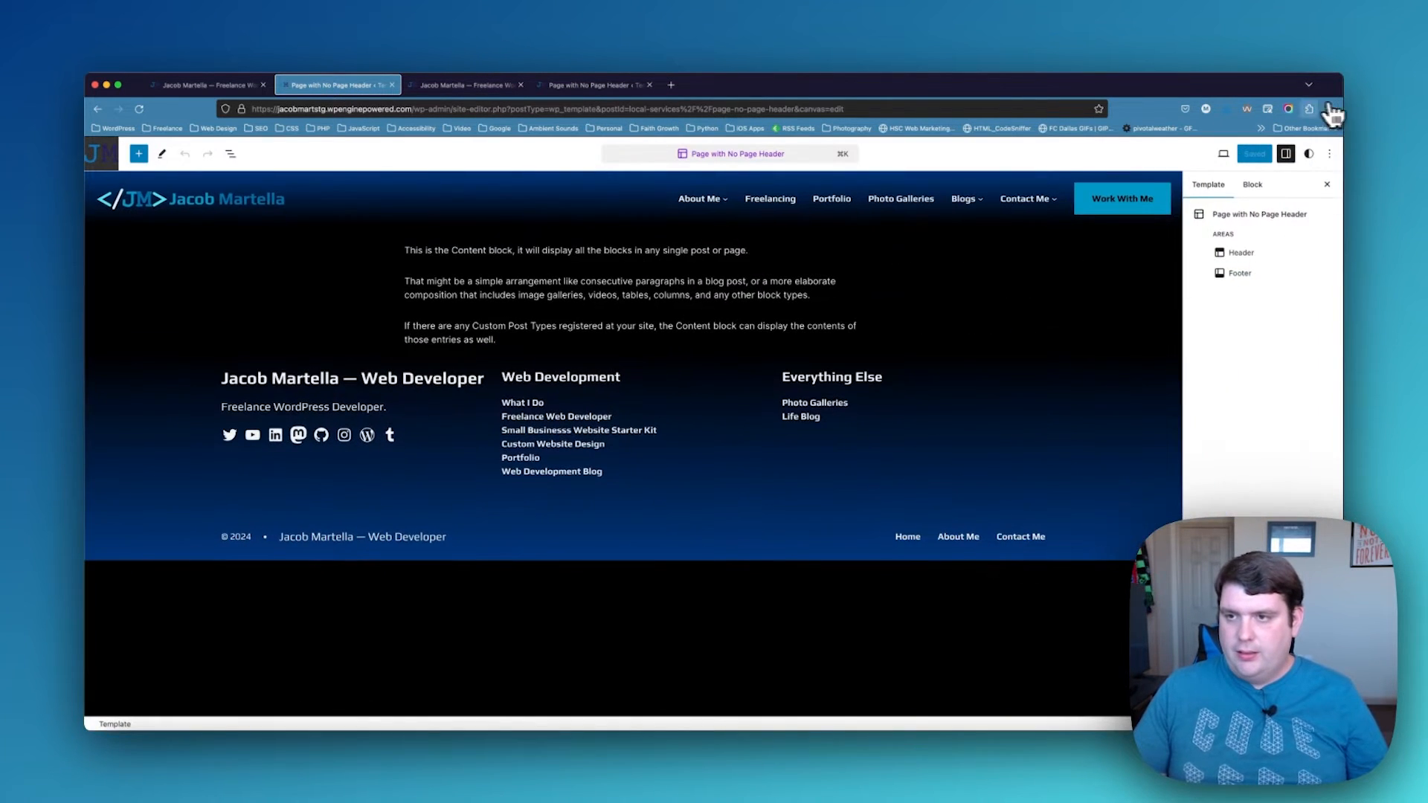
# Open the staging site's Additional CSS in Styles and copy all of its code
pyautogui.click(1323, 155)
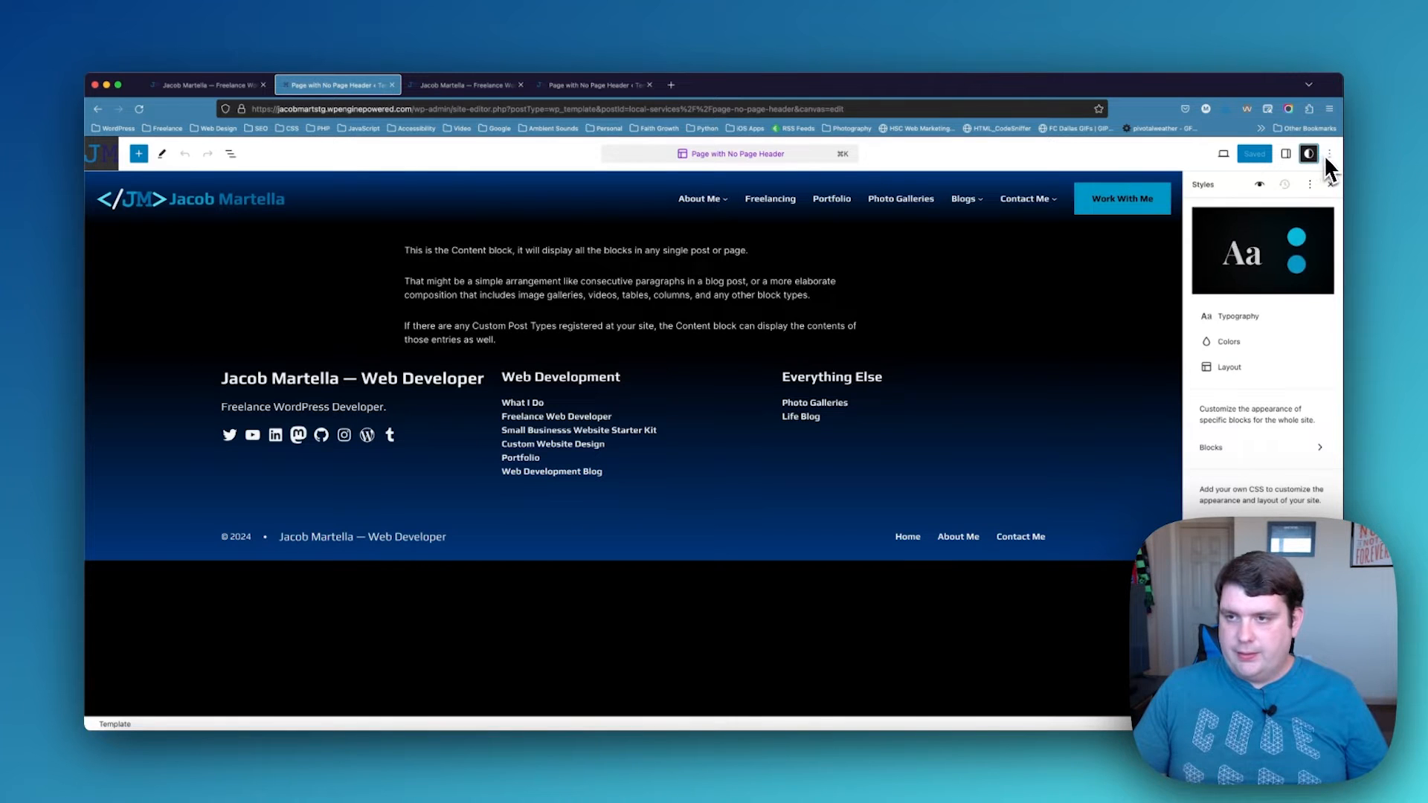
pyautogui.click(1310, 186)
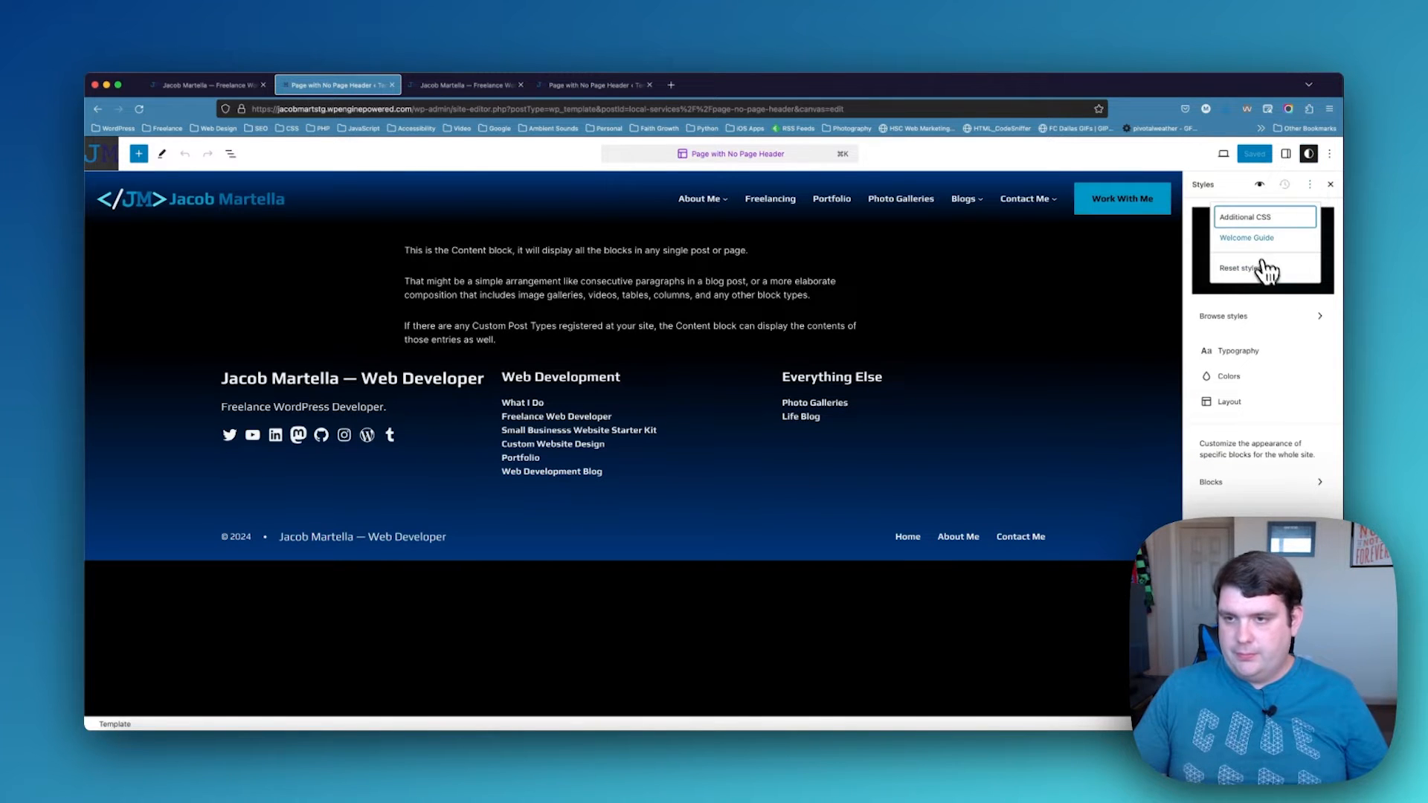
pyautogui.click(1250, 218)
pyautogui.click(1250, 402)
pyautogui.press('super+a')
pyautogui.press('super+c')
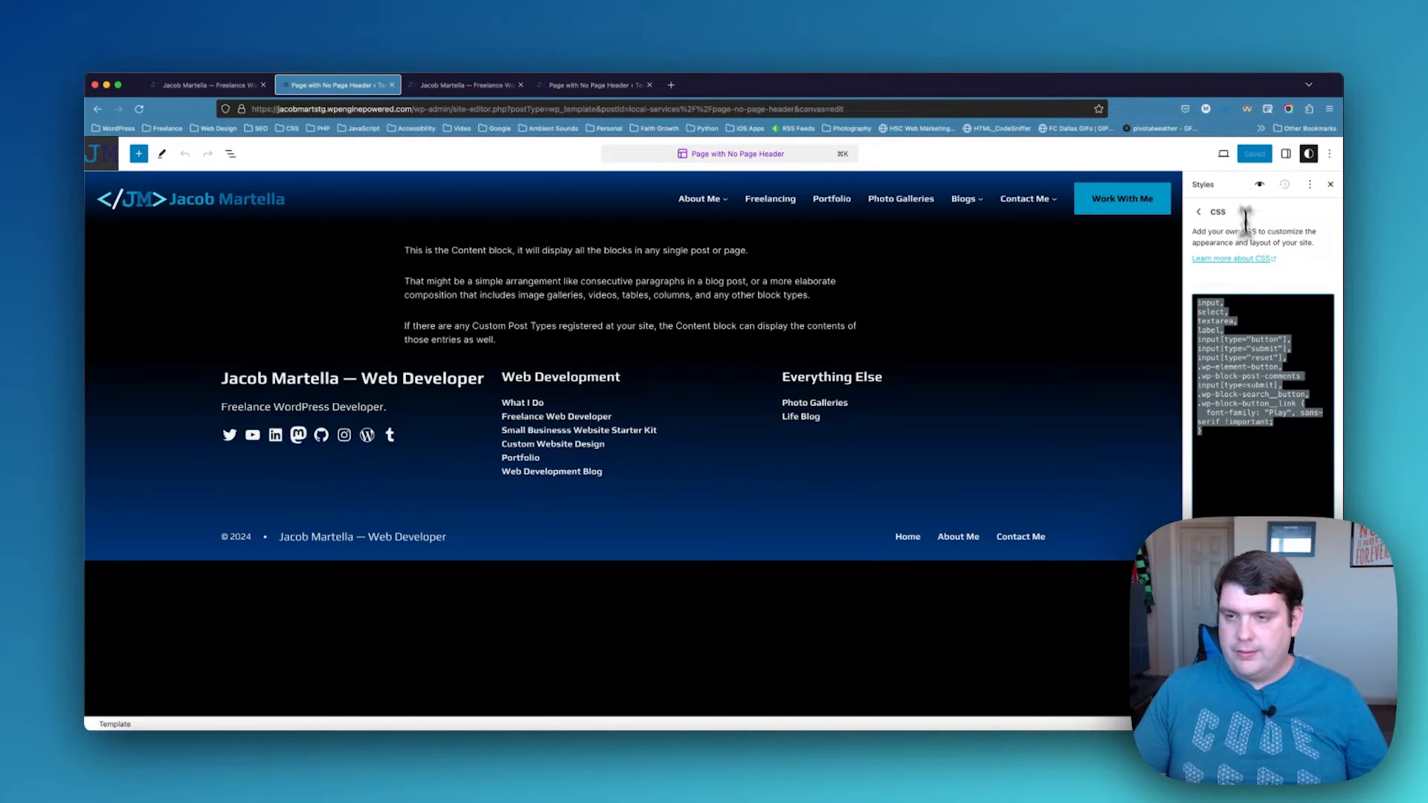
# Paste the copied code into the live site's Additional CSS and save the site changes
pyautogui.click(595, 85)
pyautogui.click(1240, 383)
pyautogui.press('super+v')
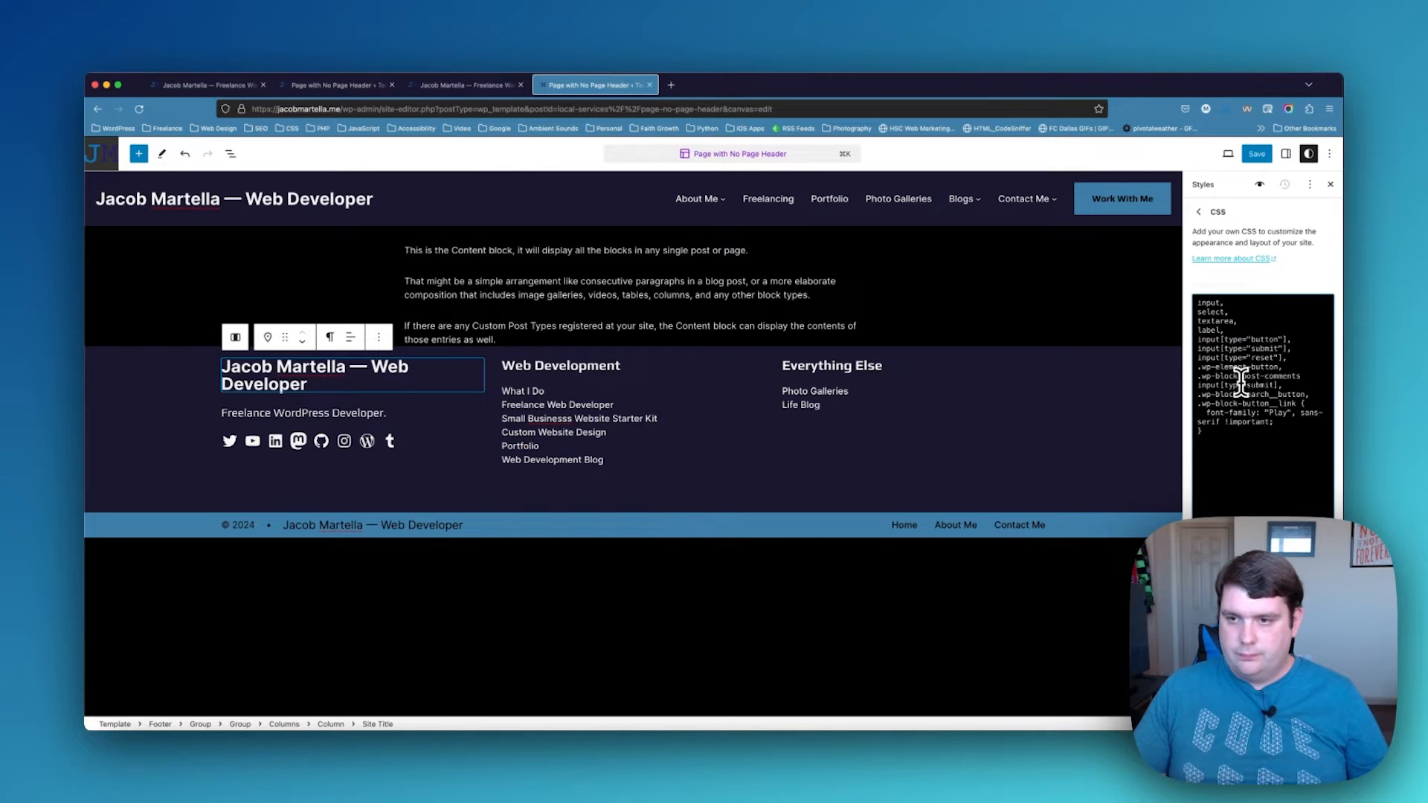
pyautogui.click(1257, 155)
pyautogui.click(1257, 157)
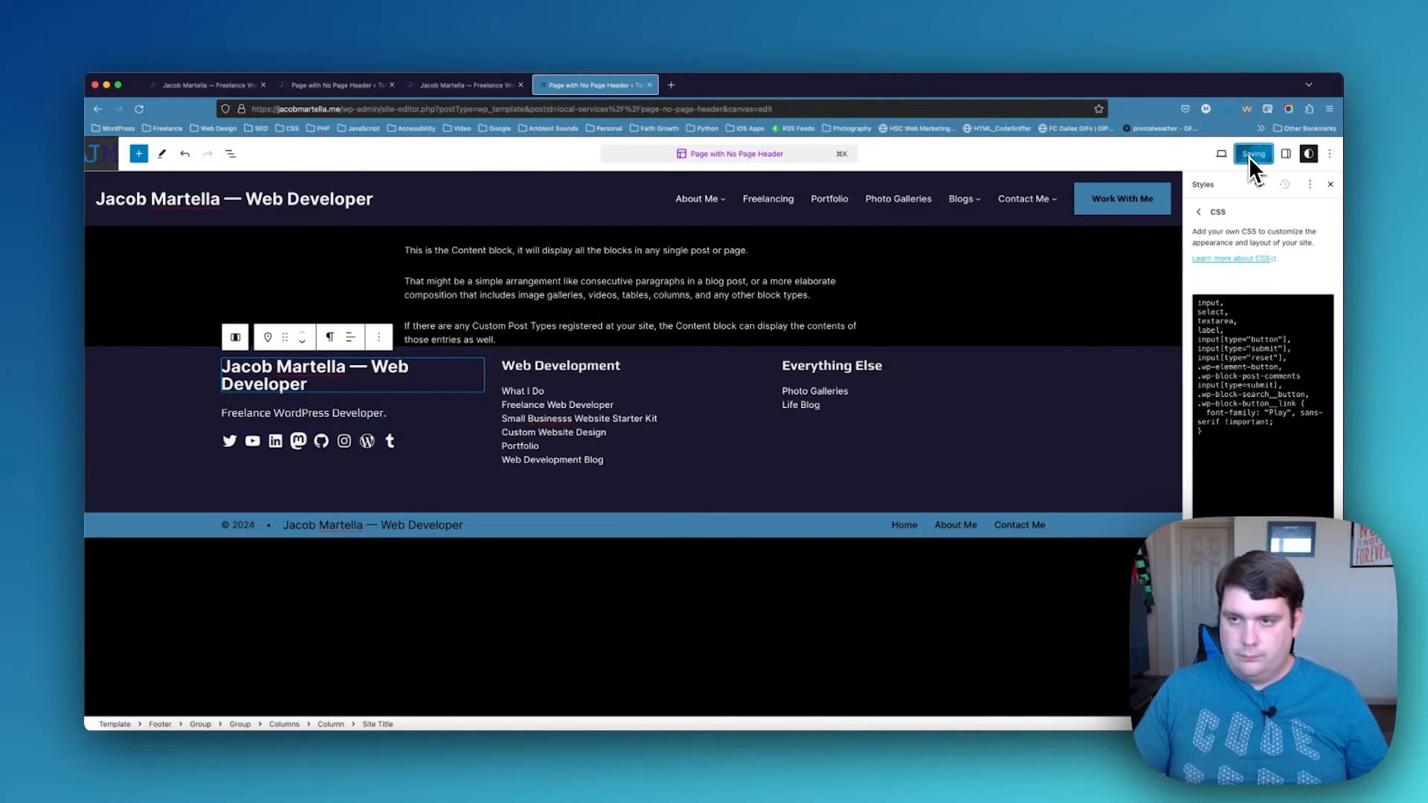
# Reload the live homepage and check the fonts in its sections and navigation menu
pyautogui.click(449, 85)
pyautogui.press('super+r')
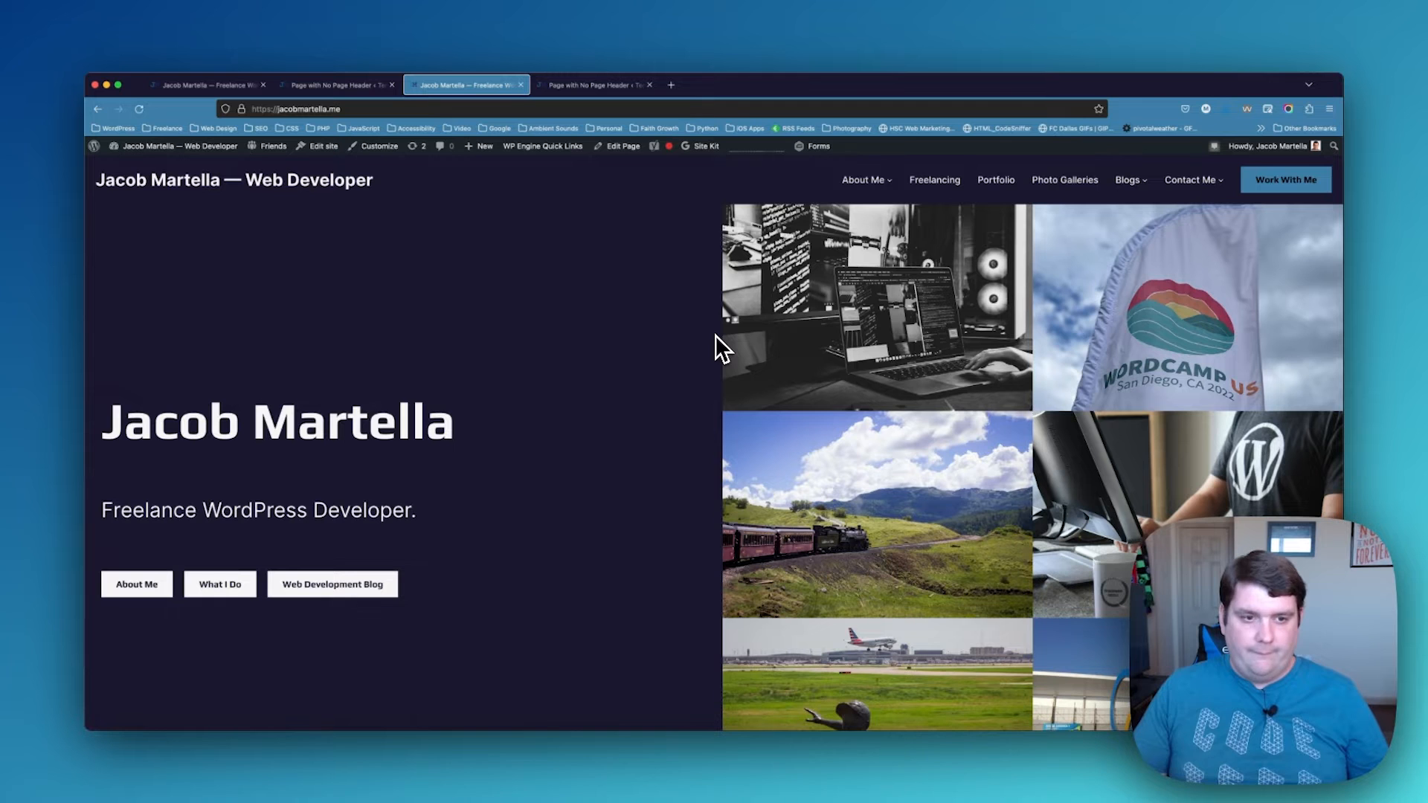
pyautogui.scroll(-10, 716, 334)
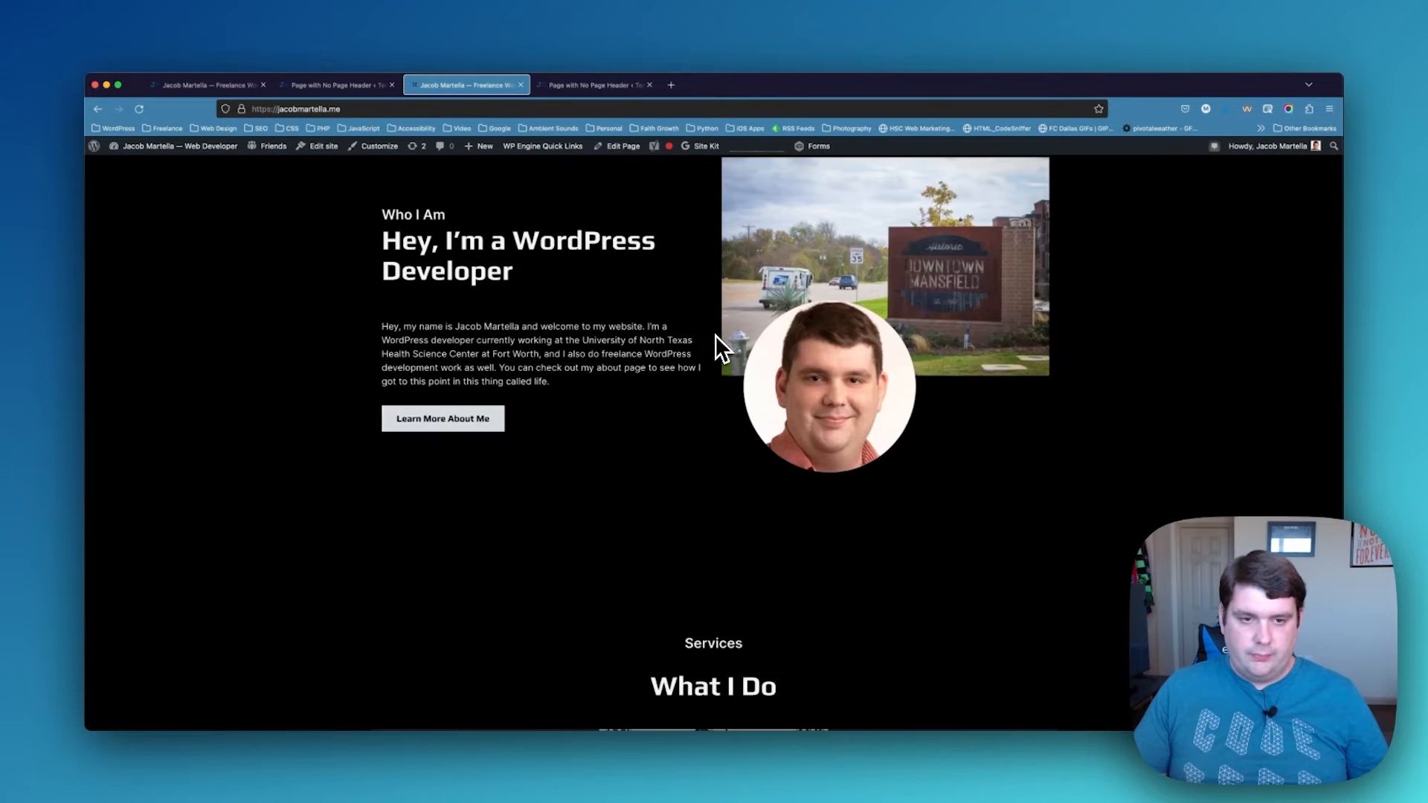
pyautogui.scroll(-5, 692, 306)
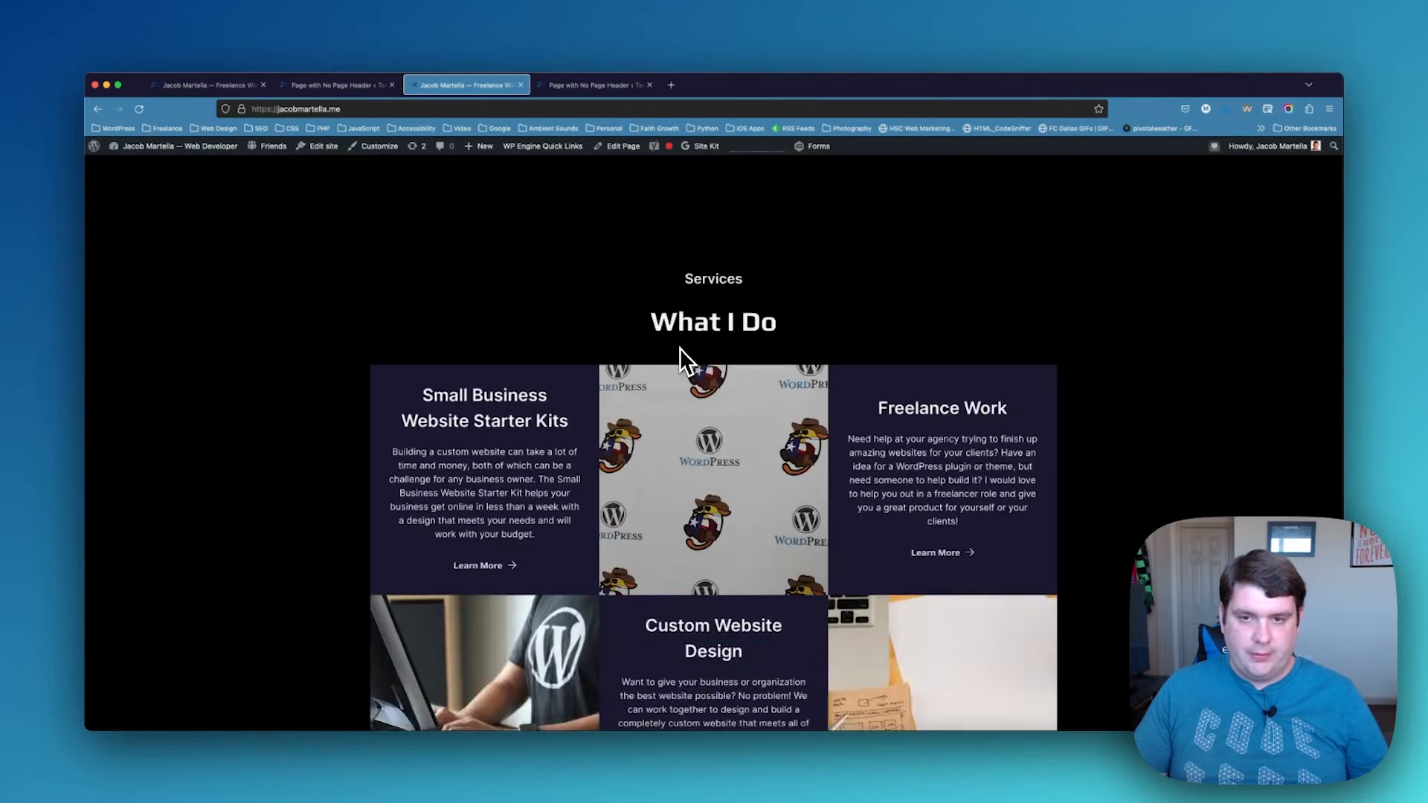
pyautogui.scroll(15, 680, 348)
pyautogui.moveTo(863, 181)
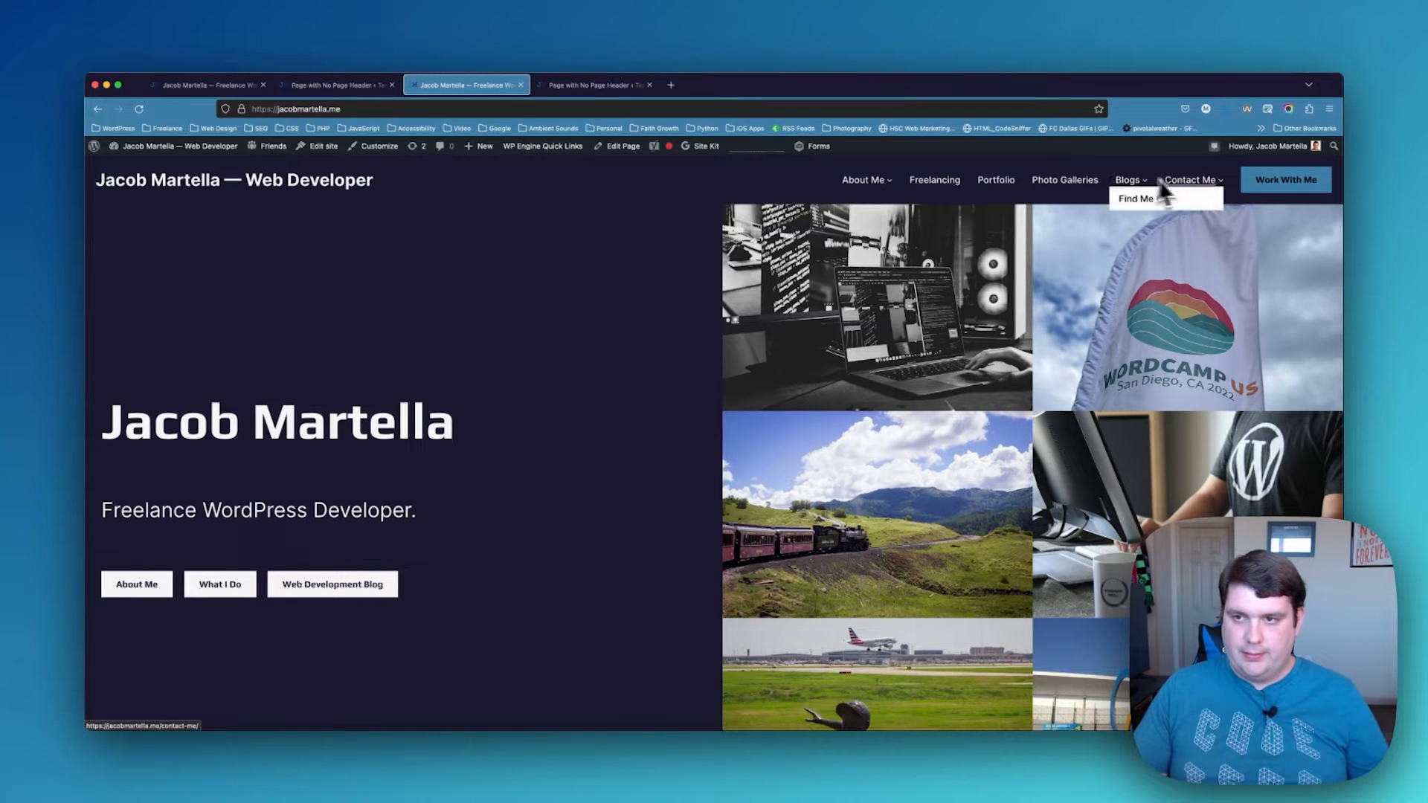
# Return to the live template editor and review the Navigation block's typography settings in the block styles
pyautogui.click(582, 85)
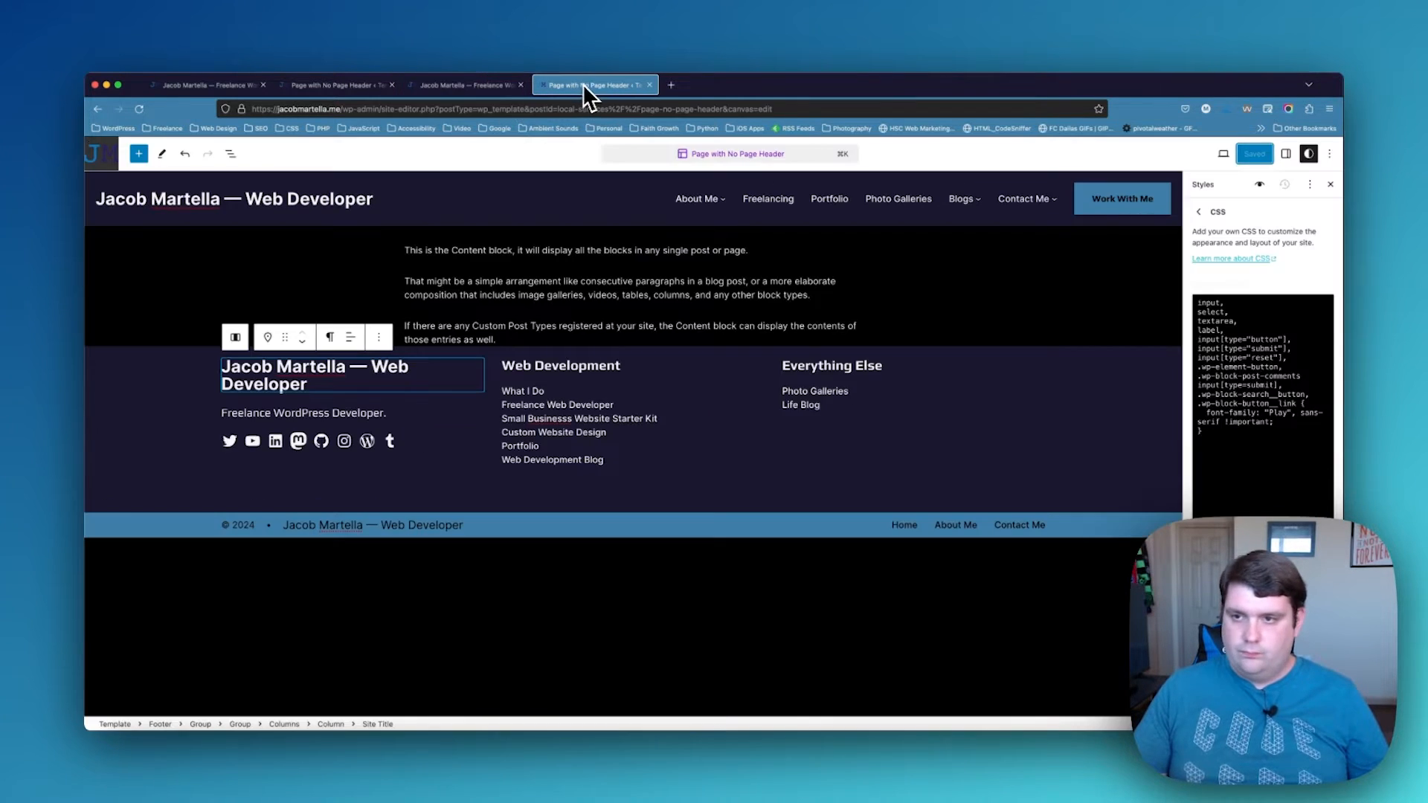
pyautogui.click(1199, 212)
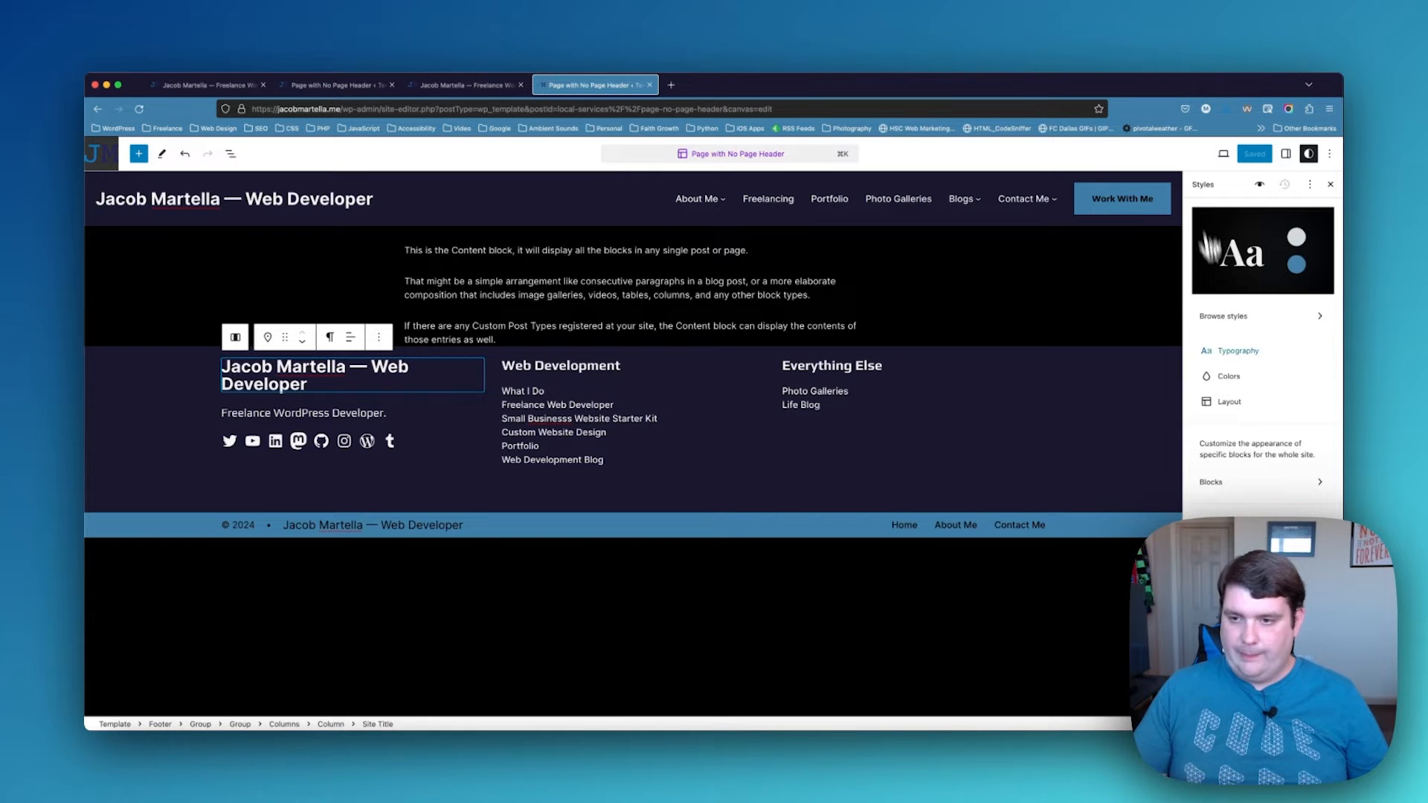
pyautogui.click(1240, 483)
pyautogui.scroll(-3, 1242, 491)
pyautogui.scroll(-10, 1241, 491)
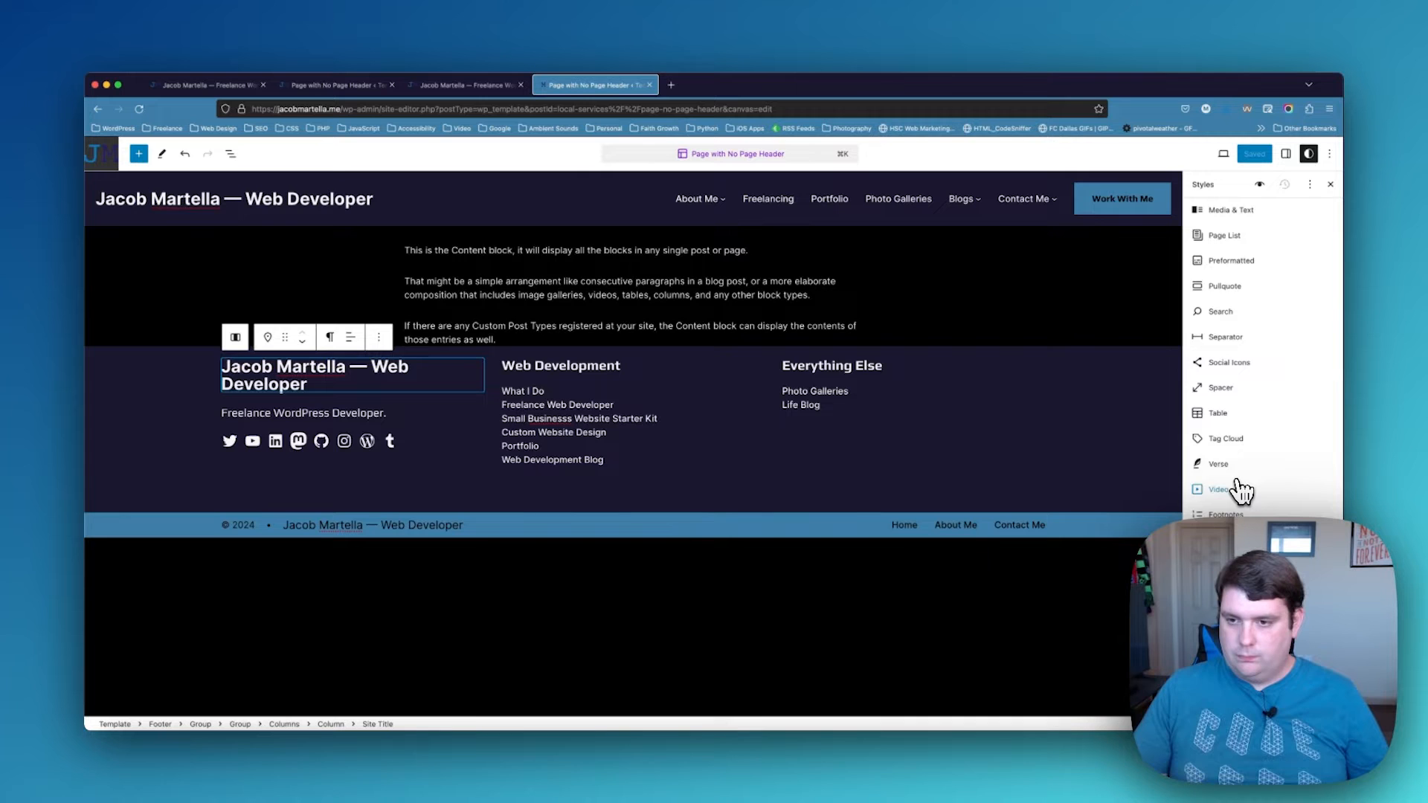
pyautogui.scroll(-10, 1240, 491)
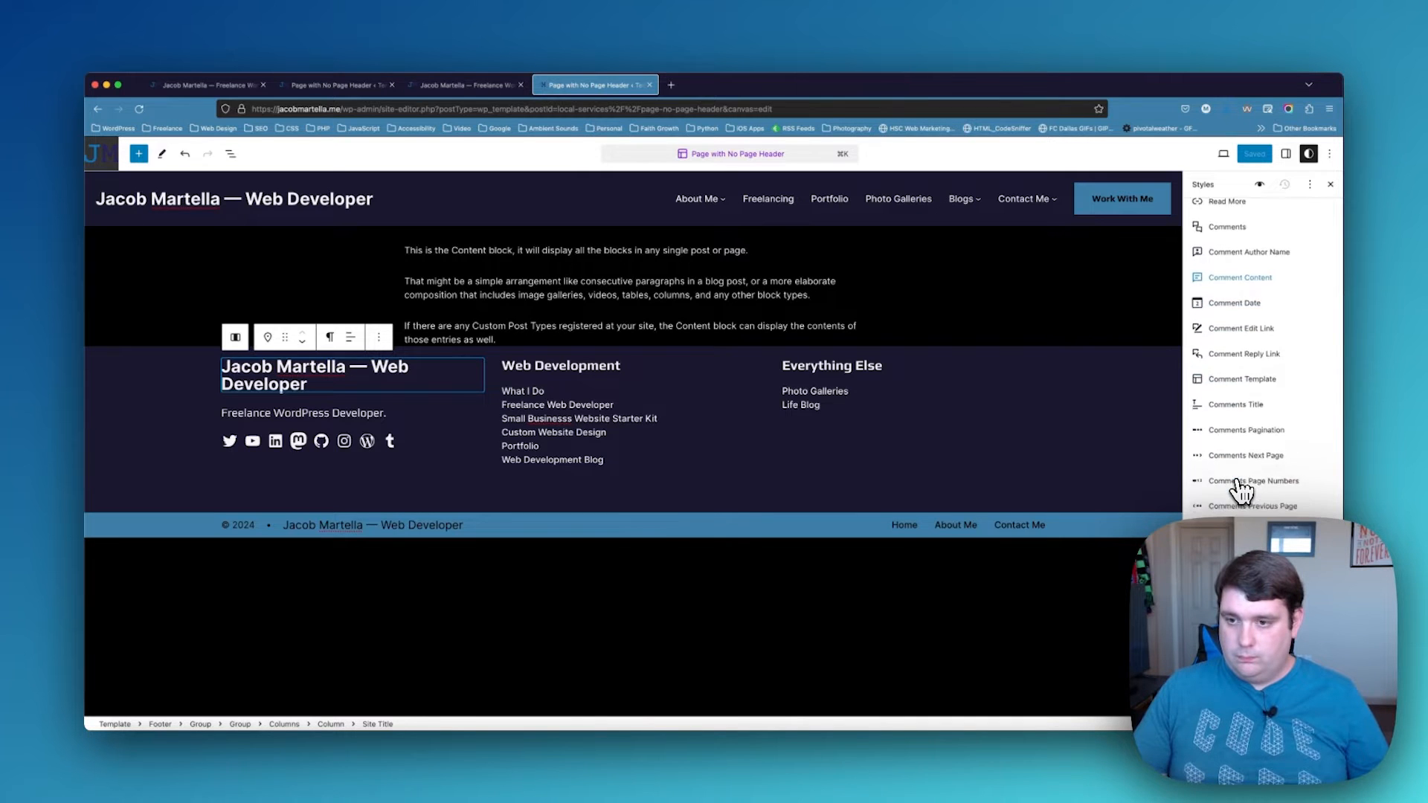
pyautogui.scroll(-5, 1240, 491)
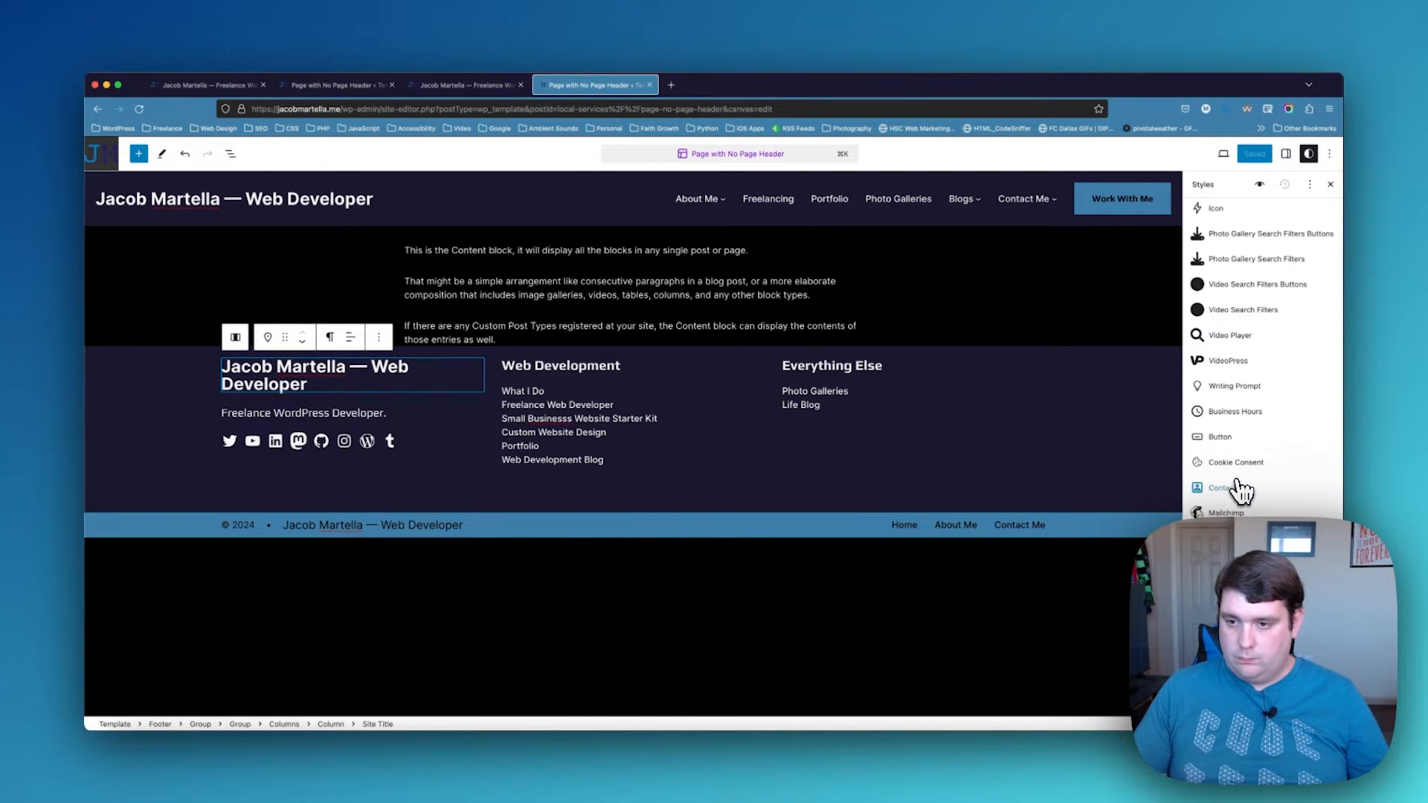
pyautogui.scroll(10, 1239, 487)
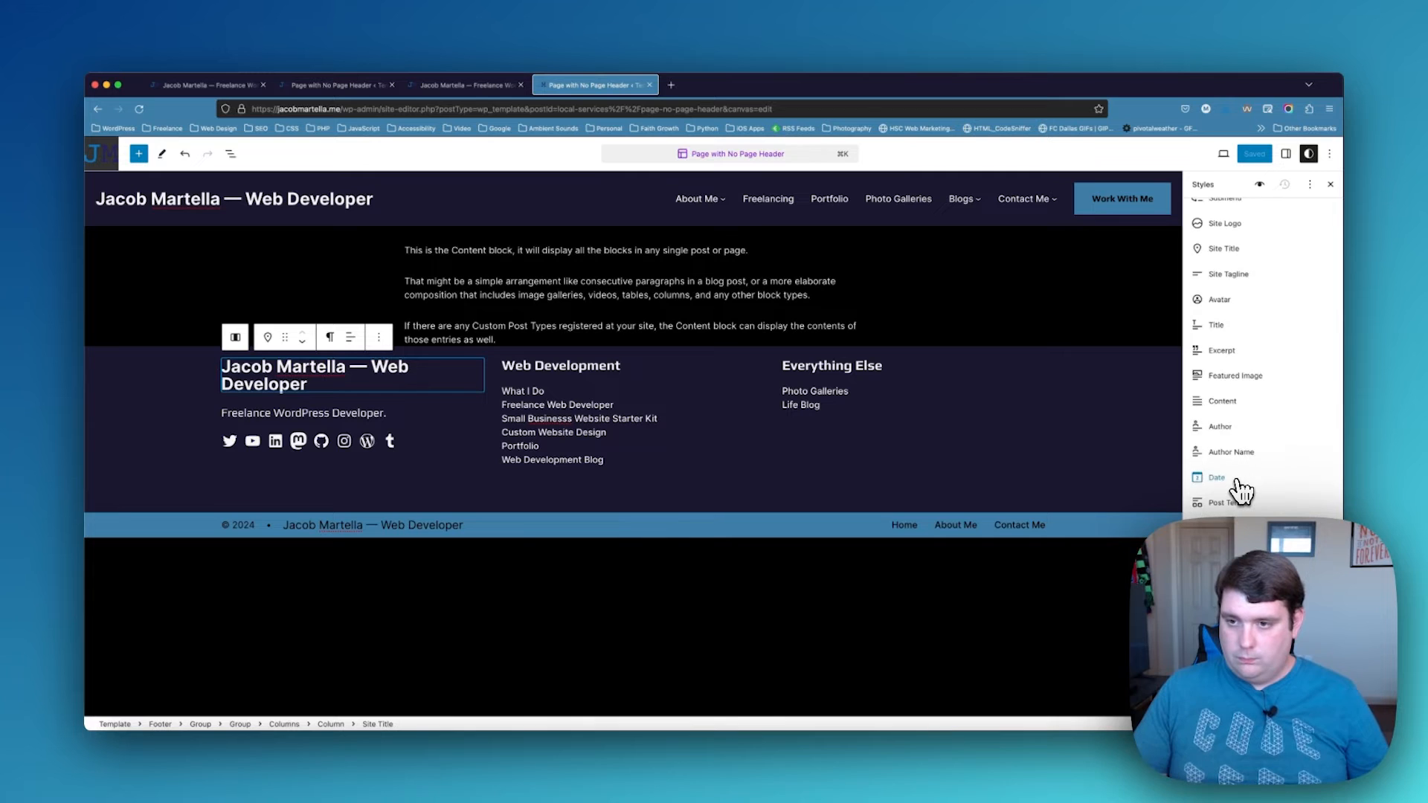
pyautogui.click(1229, 347)
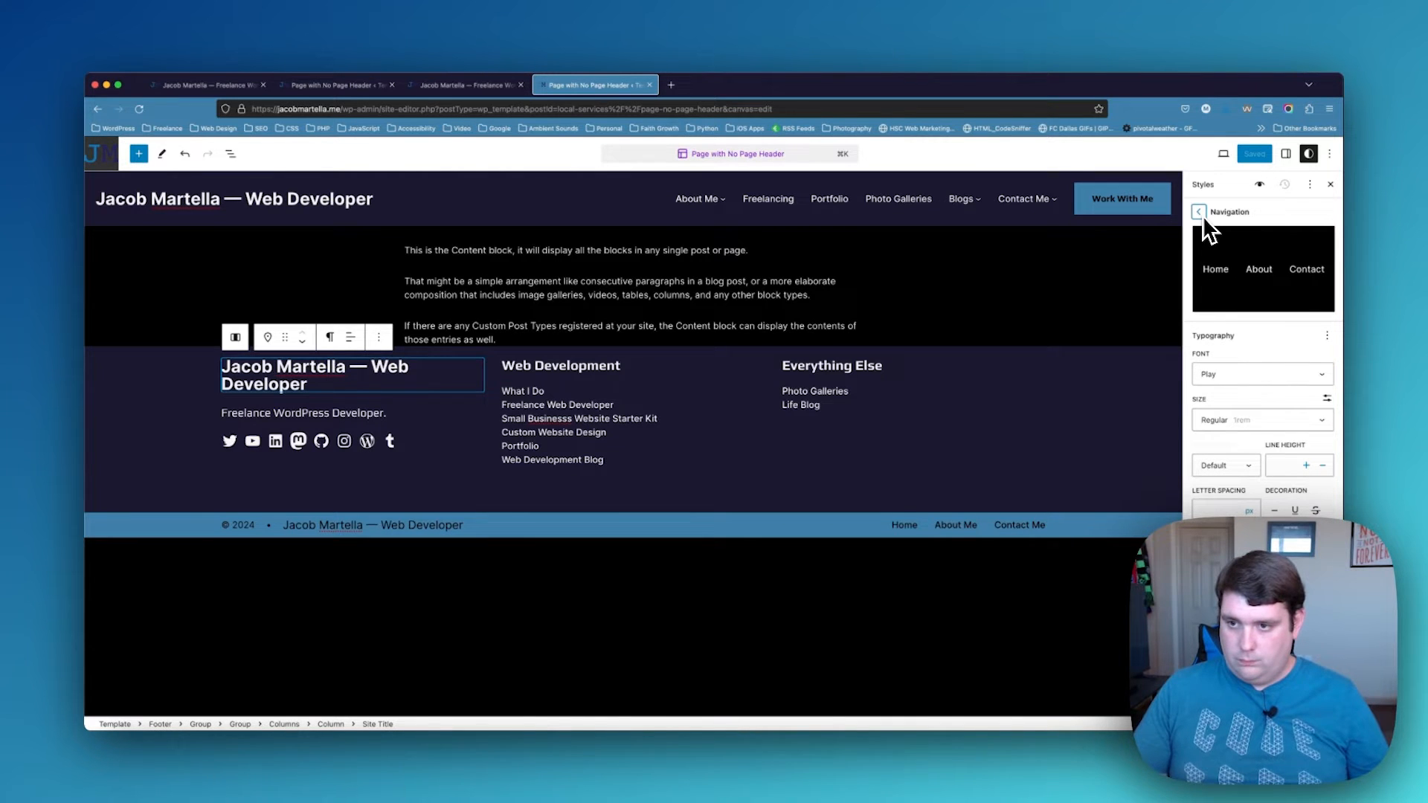
pyautogui.click(1328, 336)
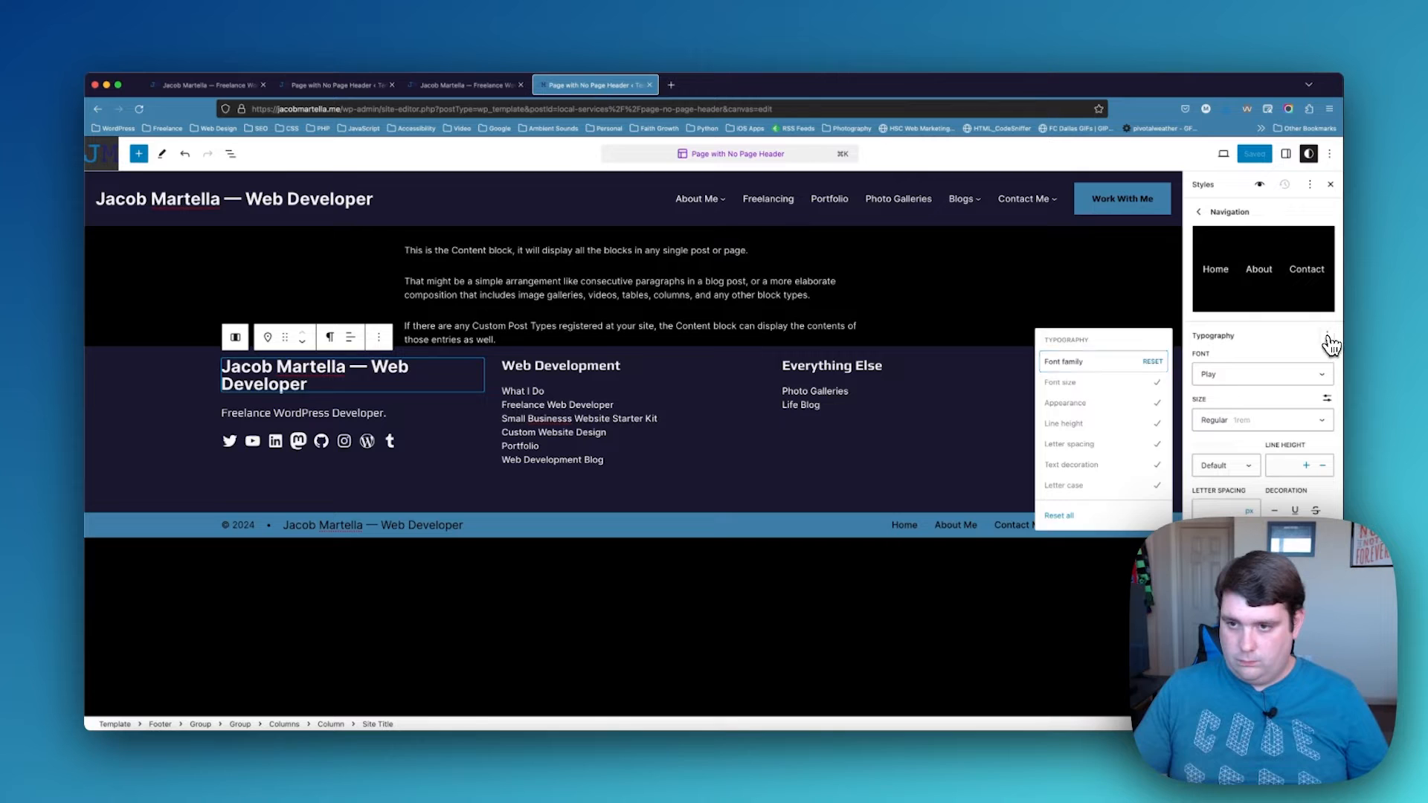
pyautogui.click(1328, 337)
pyautogui.click(1201, 217)
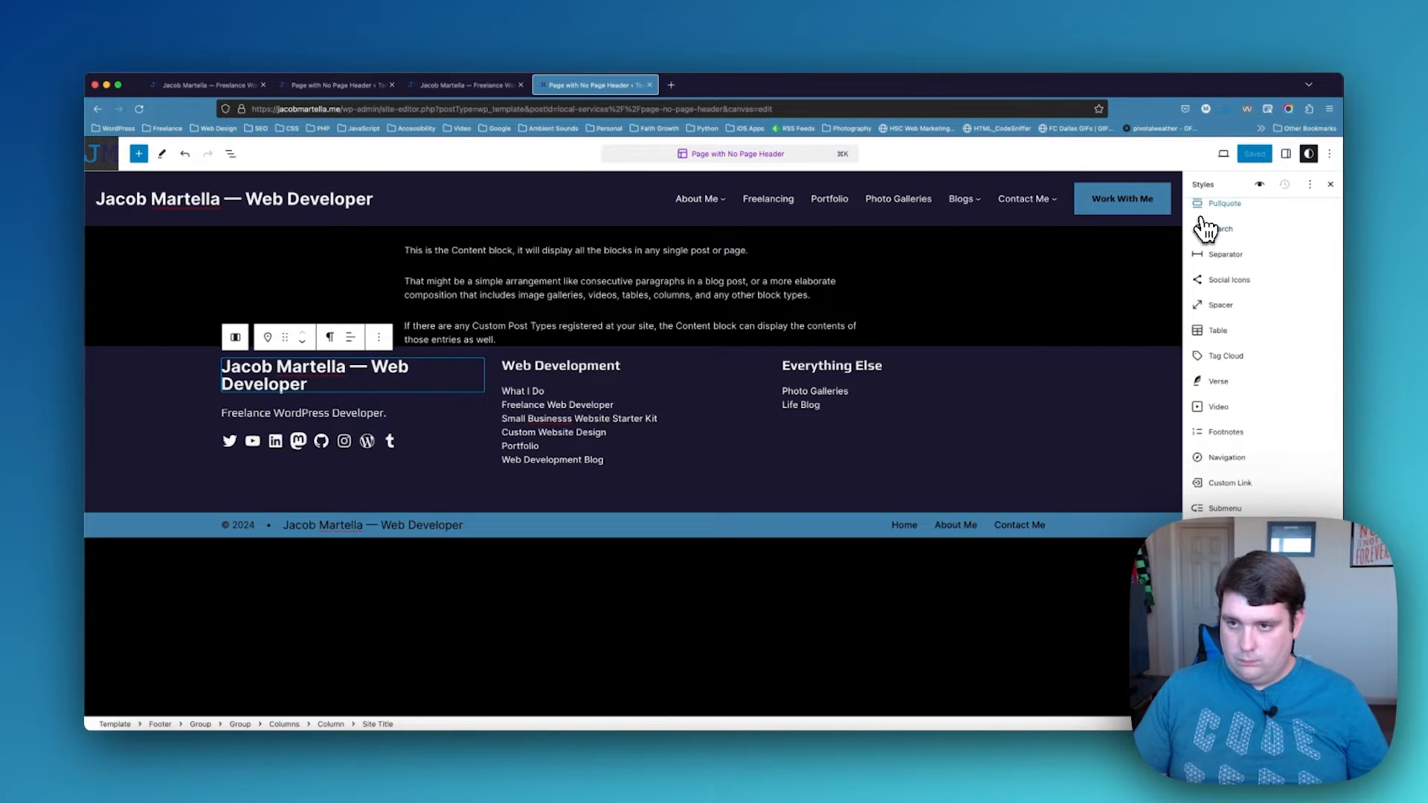
pyautogui.scroll(5, 1231, 298)
# Set the font for Links to Default in the global typography styles and save the change
pyautogui.click(1309, 185)
pyautogui.click(1310, 187)
pyautogui.click(1200, 213)
pyautogui.click(1238, 351)
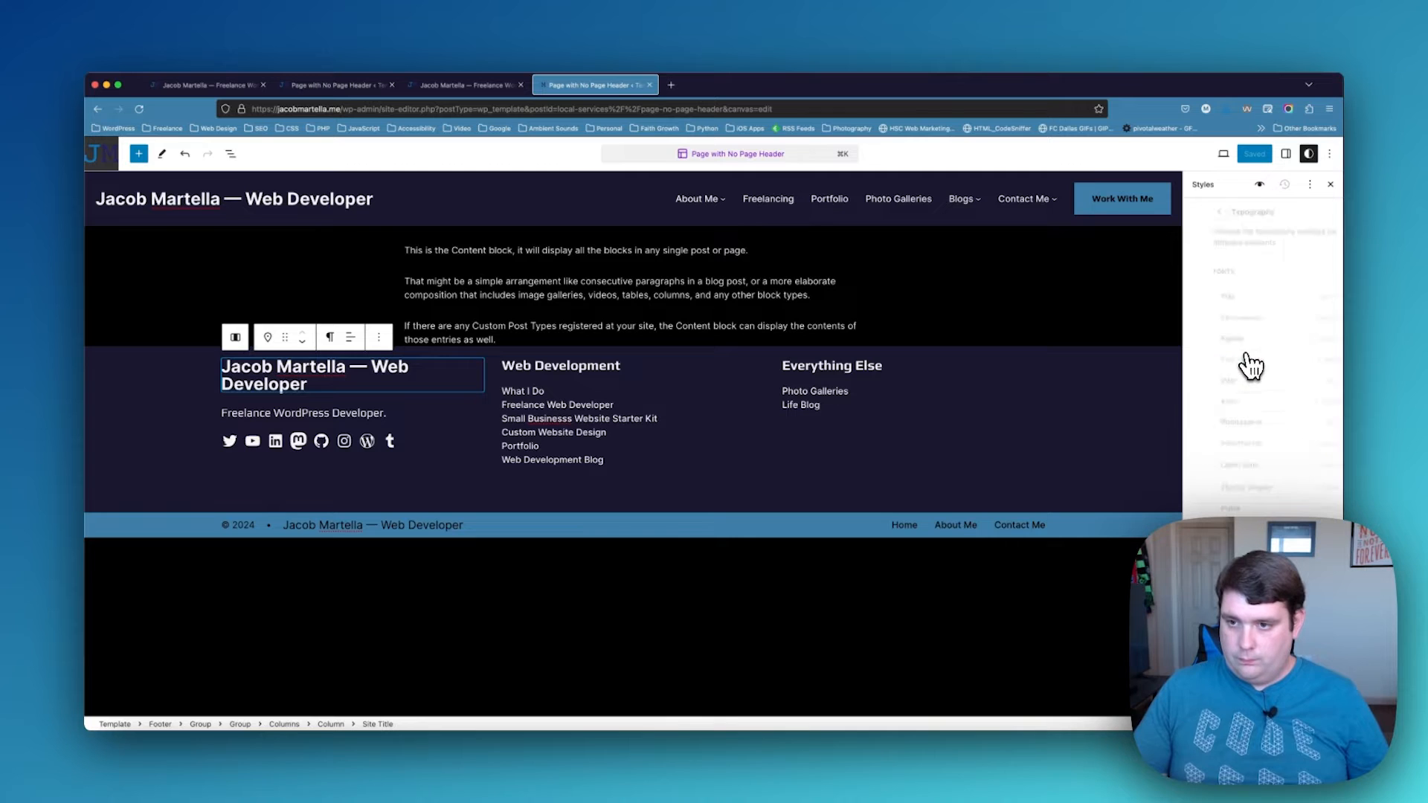
pyautogui.click(1236, 626)
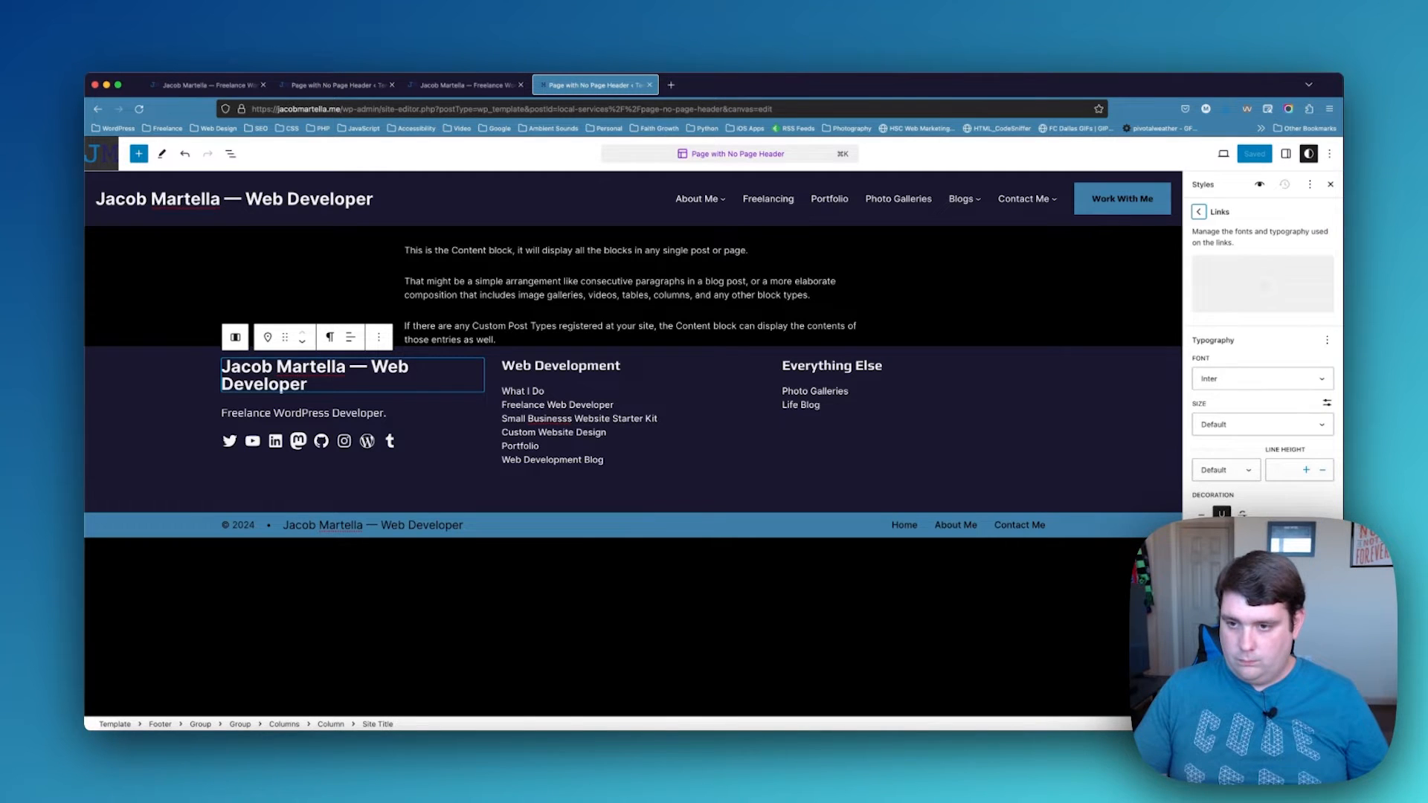
pyautogui.click(1234, 378)
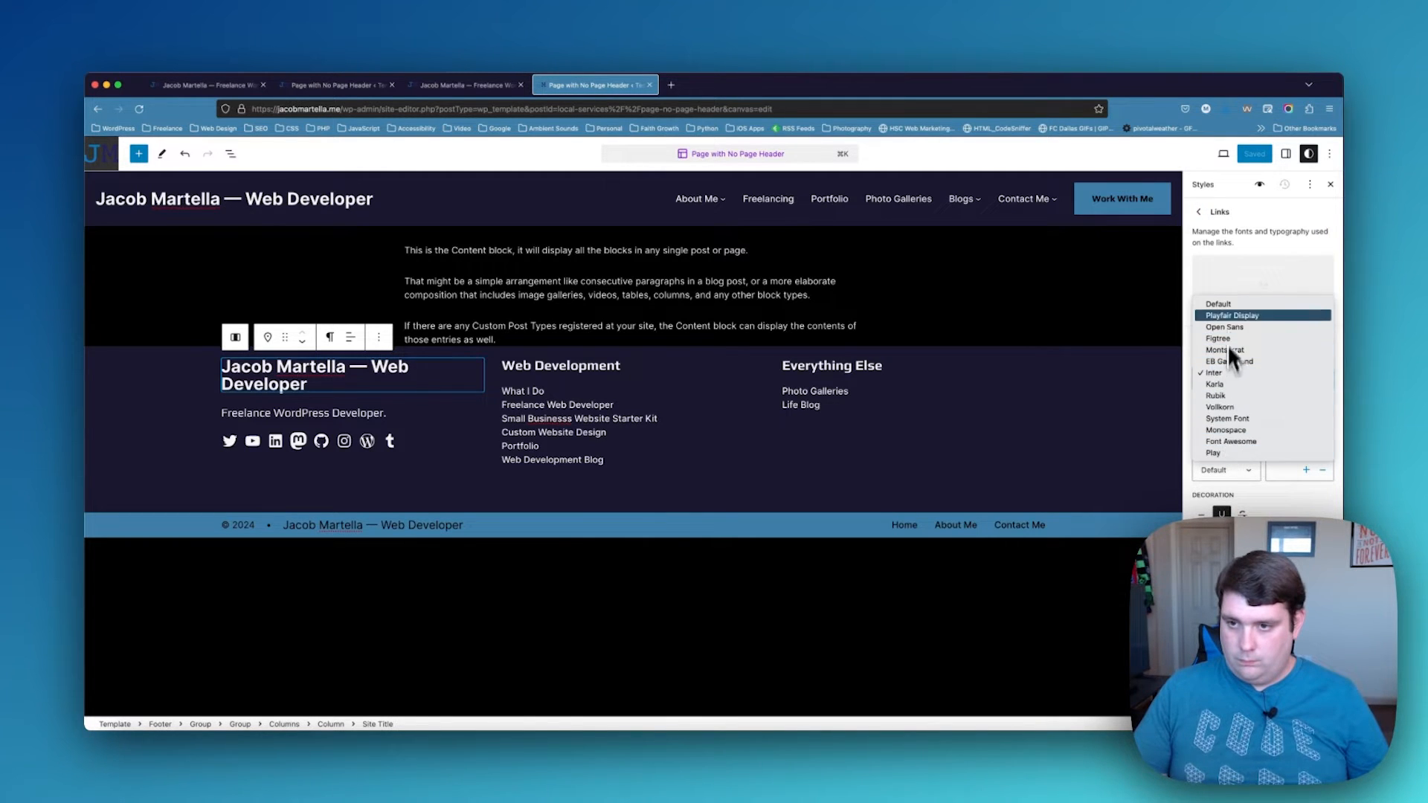
pyautogui.click(1228, 305)
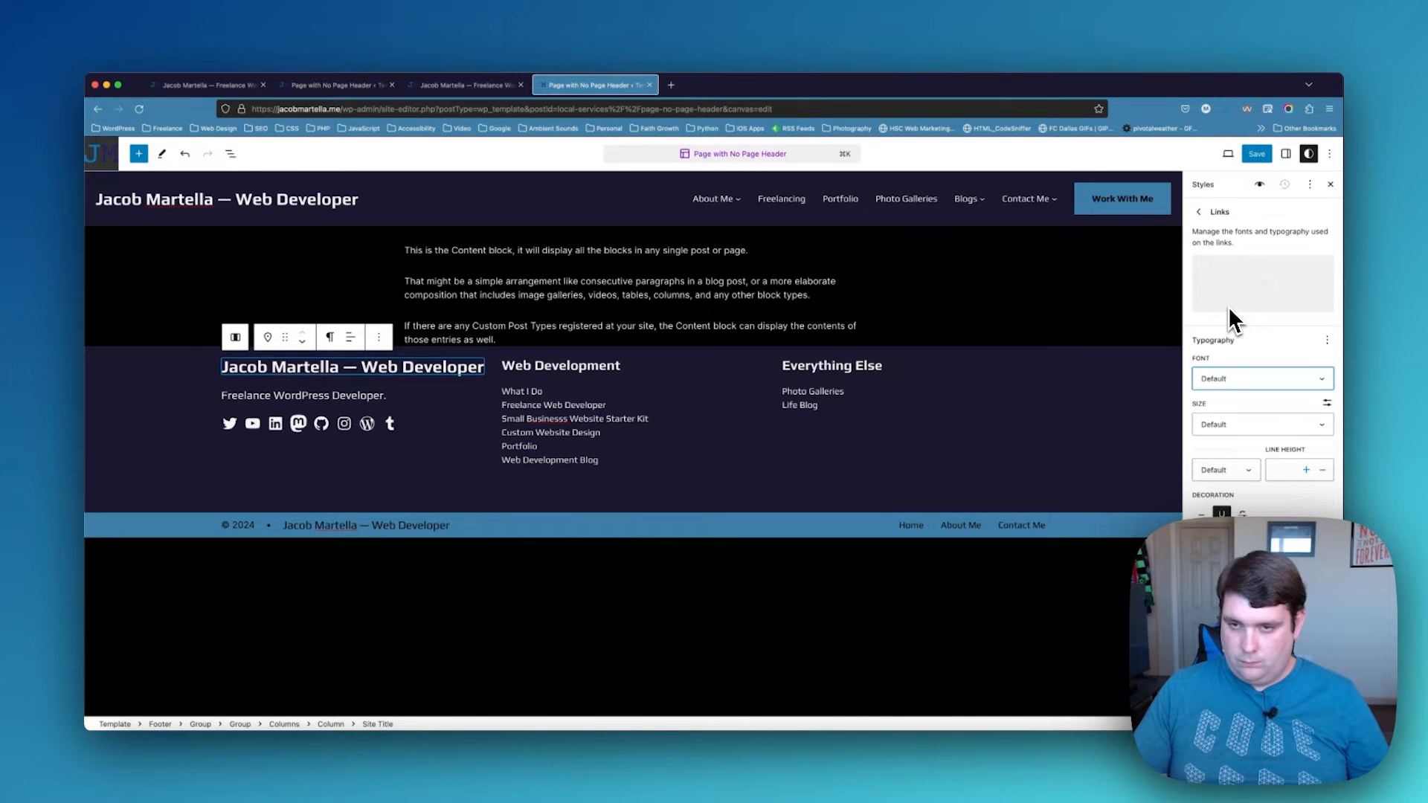
pyautogui.click(1257, 157)
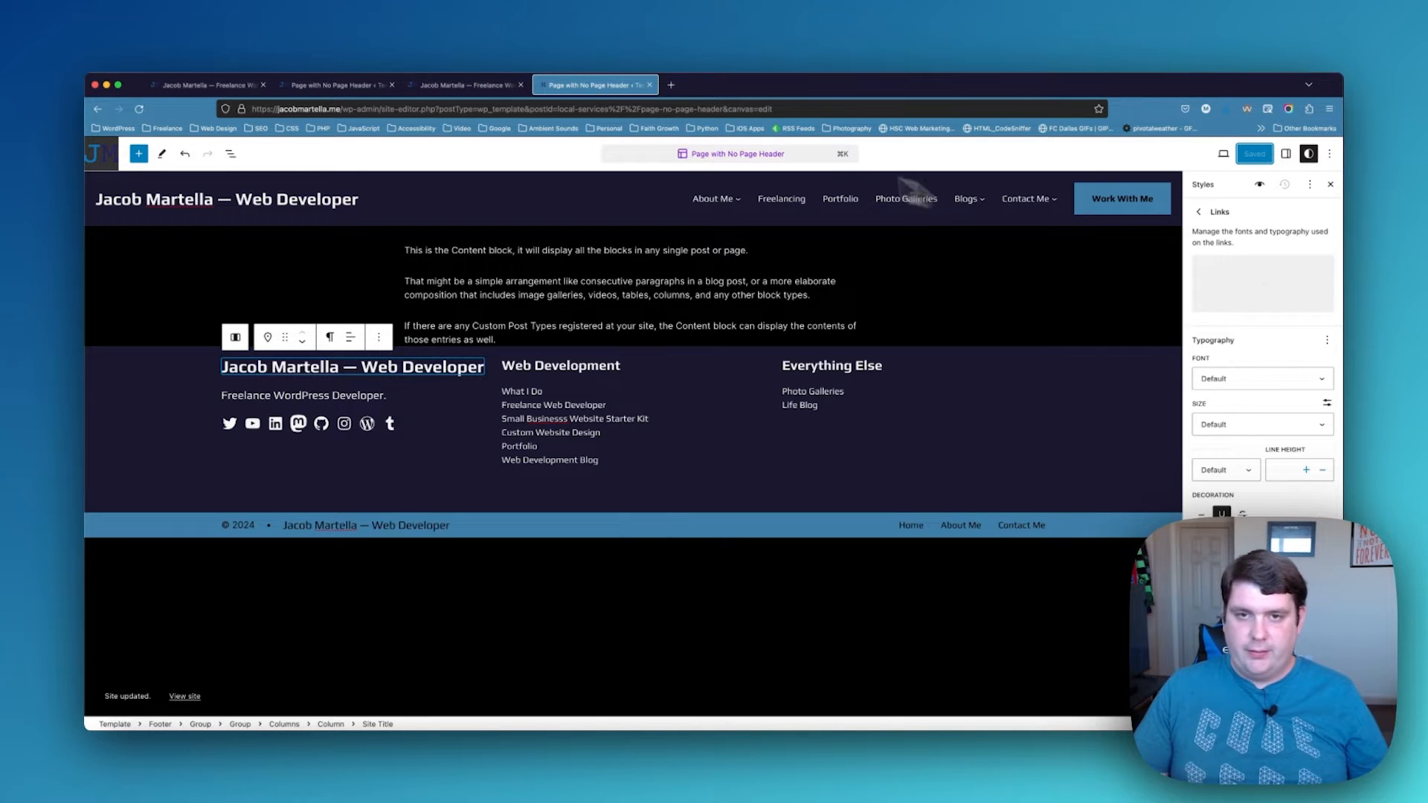
# Reload the live homepage to check its navigation font, and return to the live template editor
pyautogui.click(445, 85)
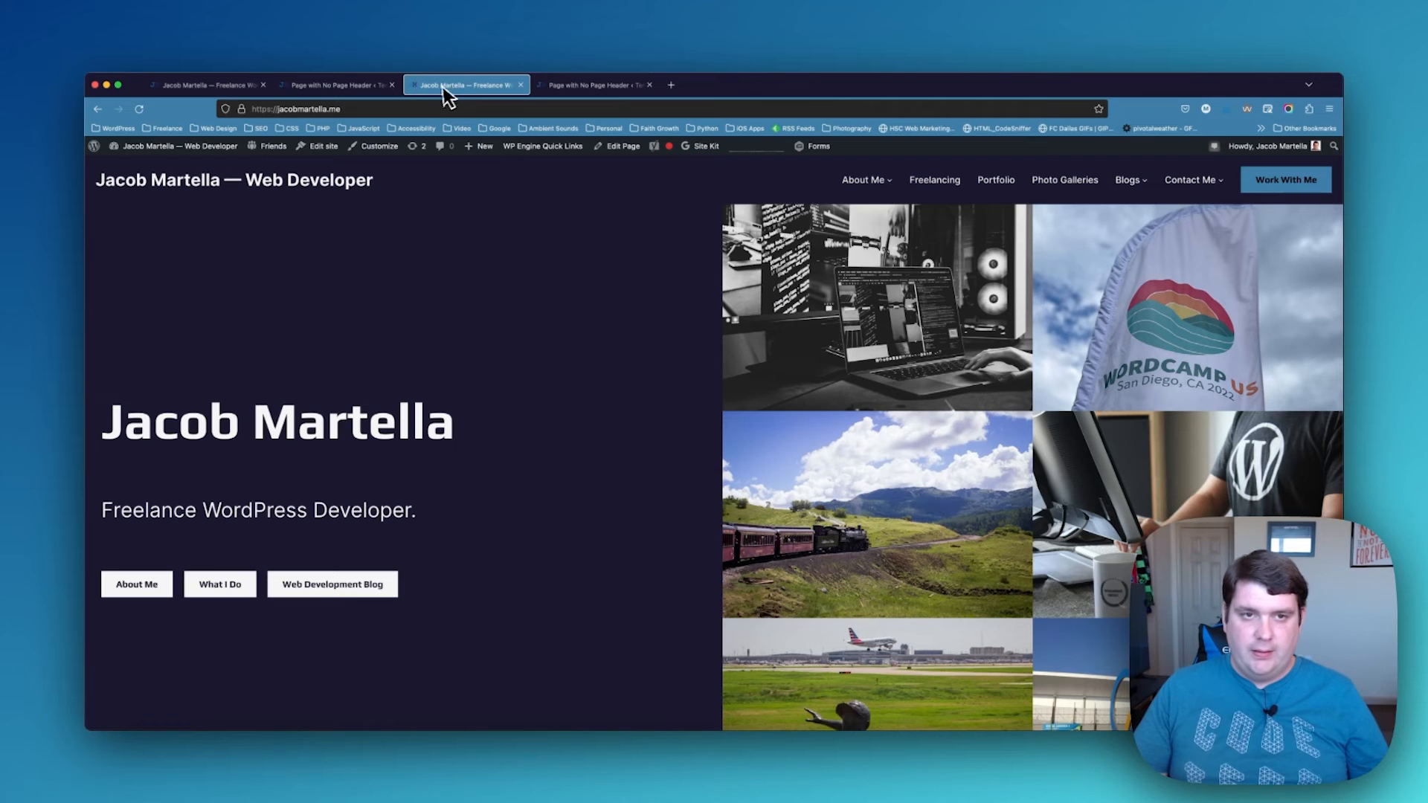
pyautogui.moveTo(856, 185)
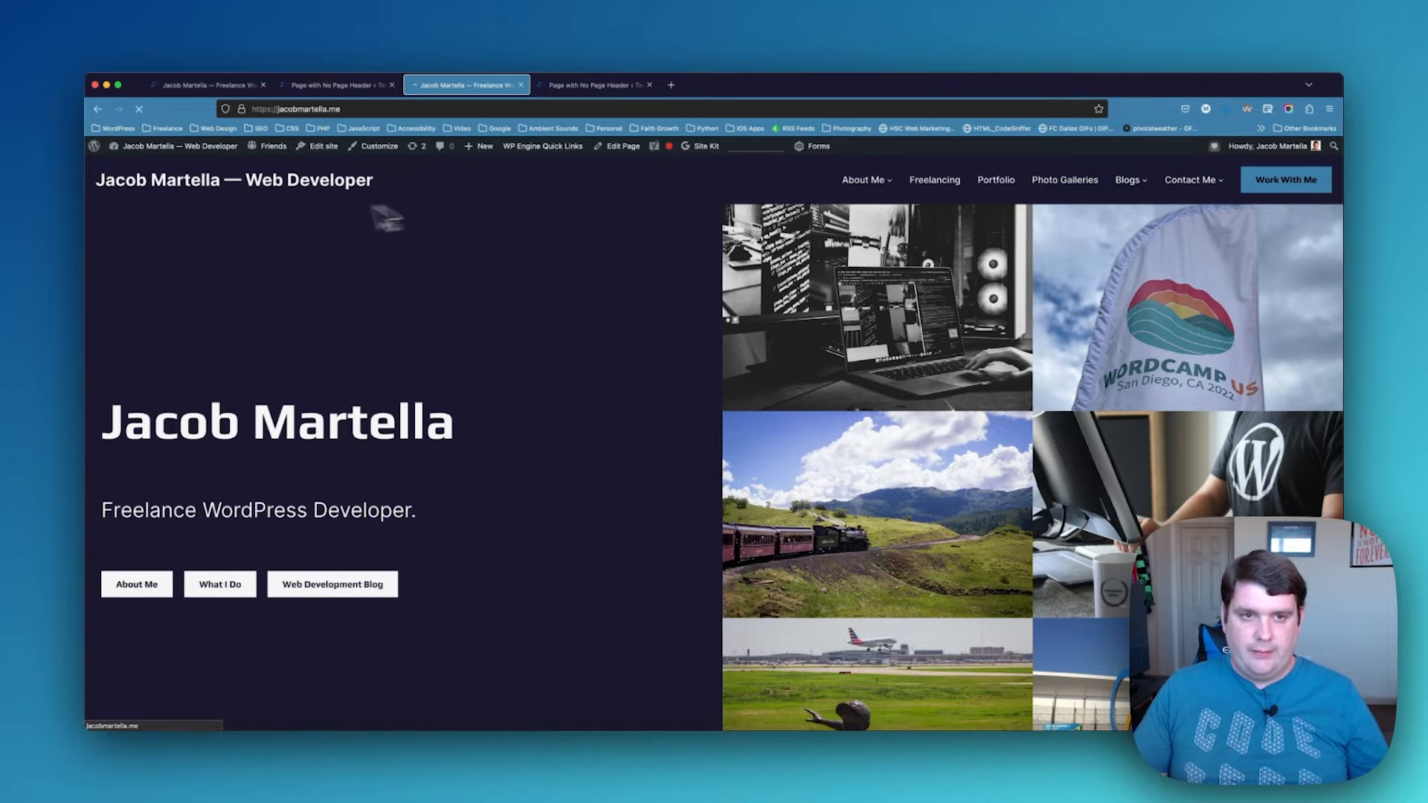
pyautogui.click(547, 86)
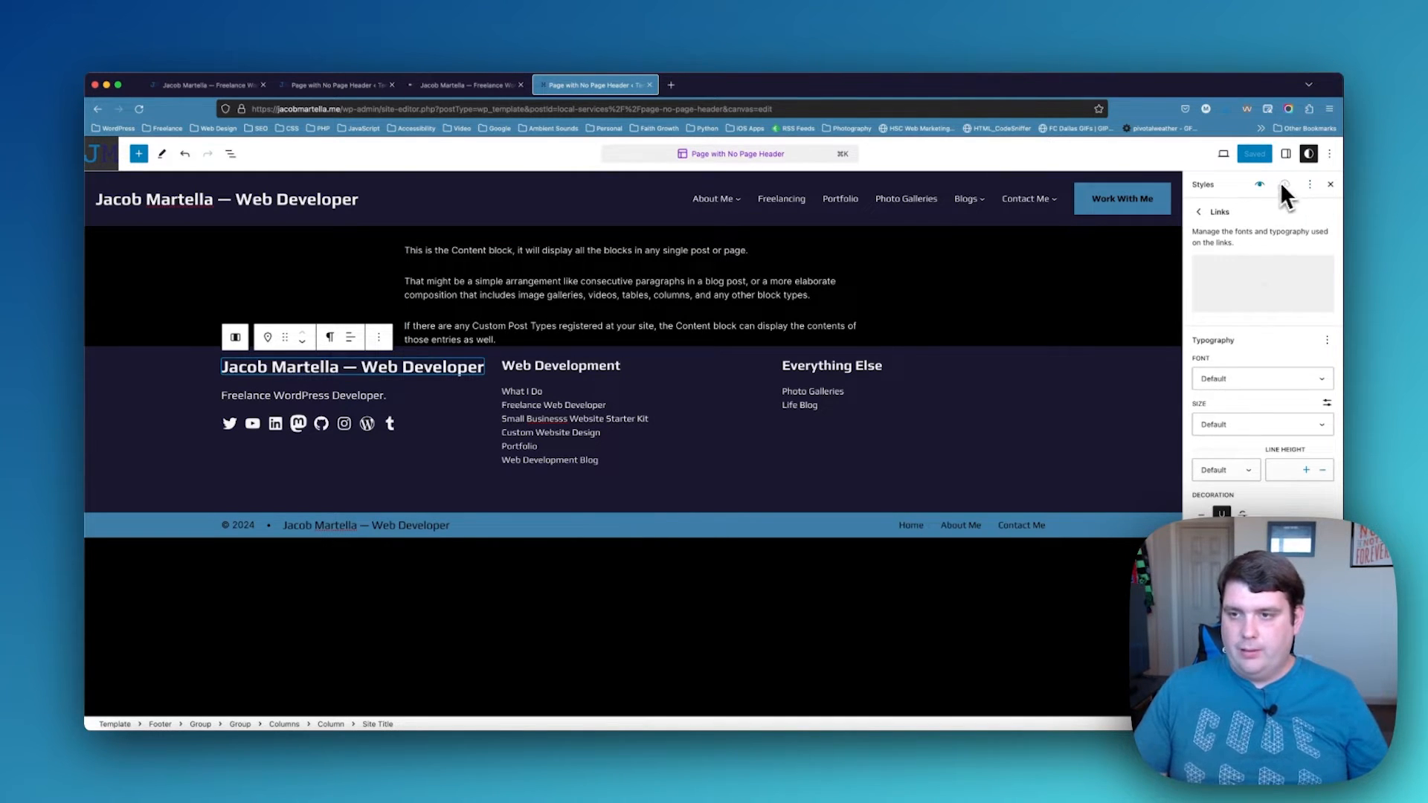
# Add a custom color named Light Blue with hex value 55E2E9 to the solid color palette
pyautogui.click(1200, 213)
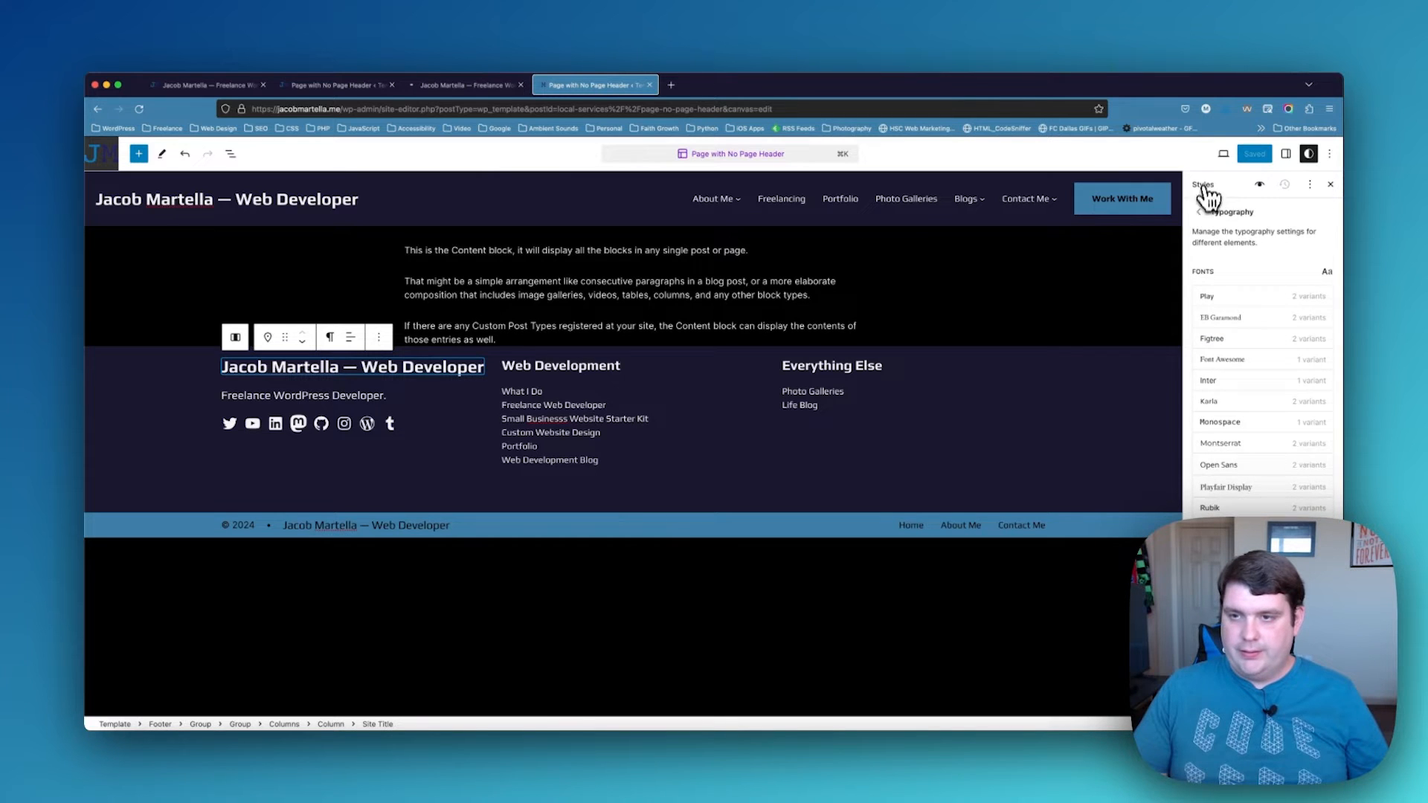
pyautogui.click(1199, 212)
pyautogui.click(1235, 379)
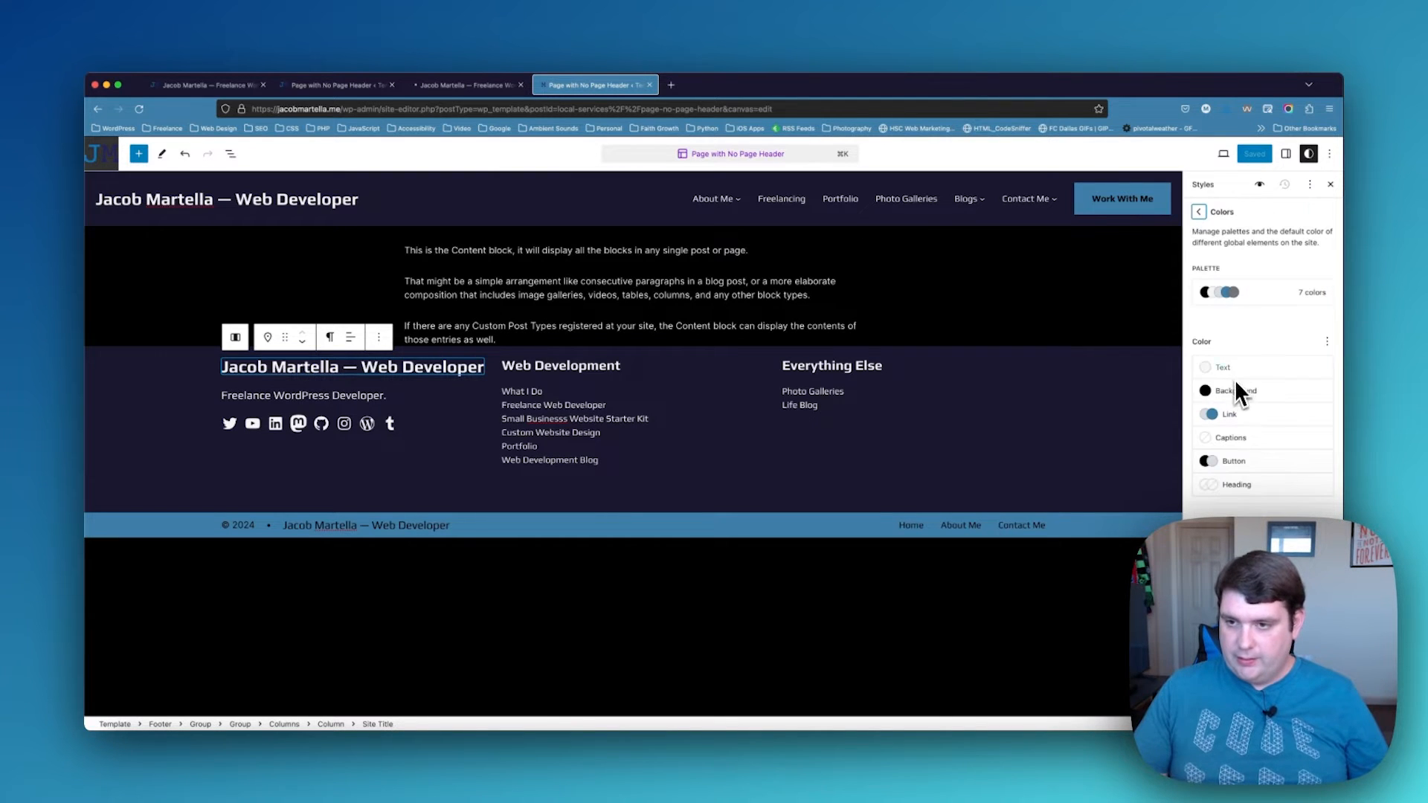
pyautogui.click(1279, 291)
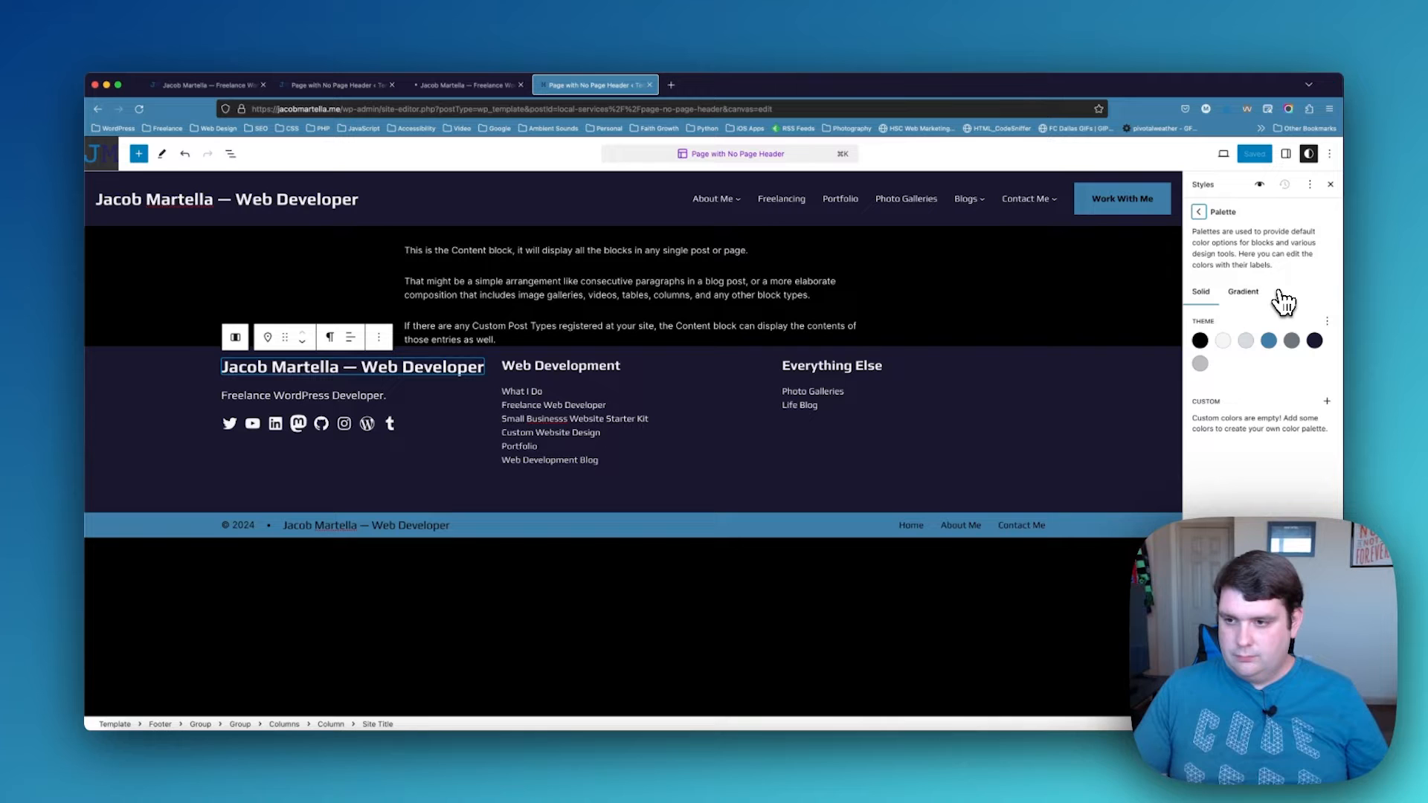
pyautogui.click(1330, 403)
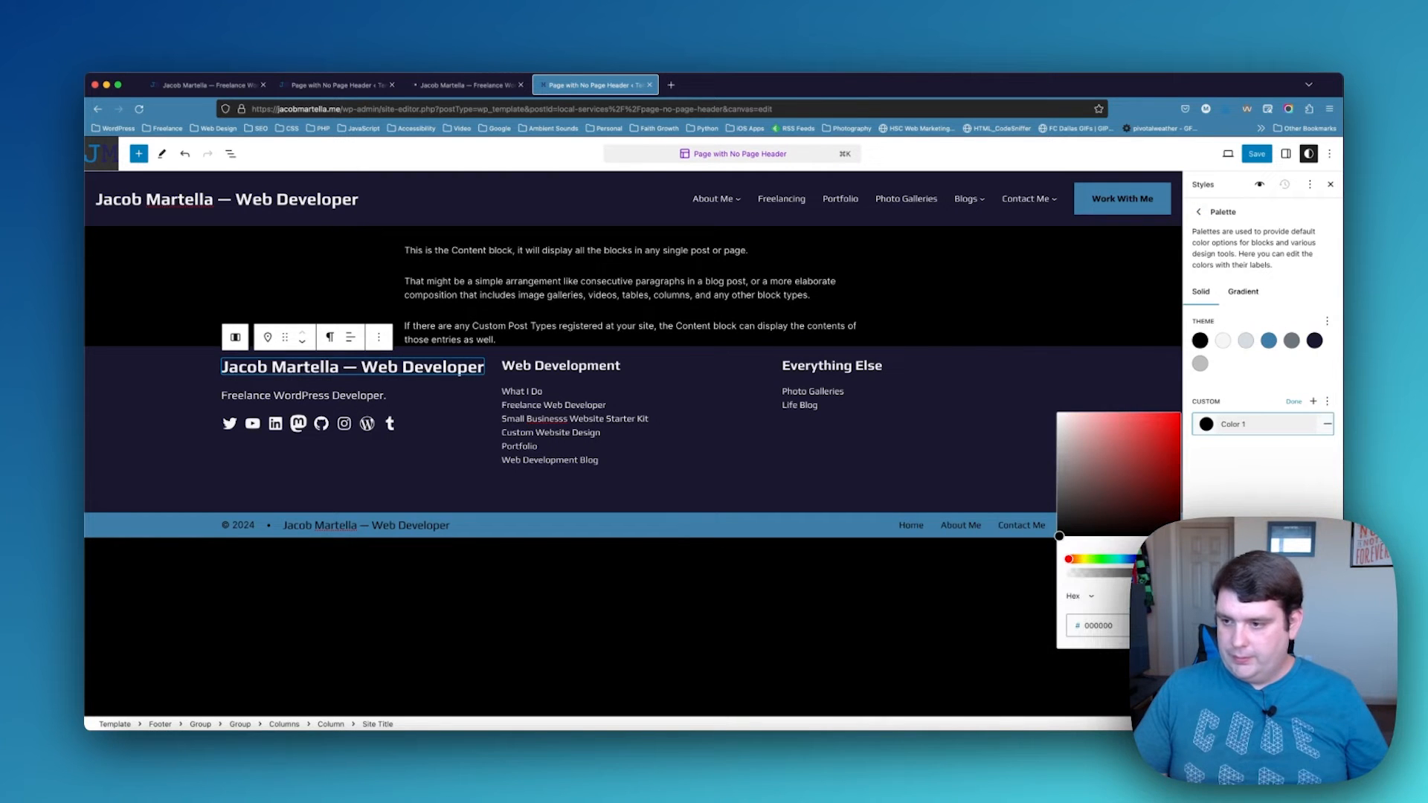
pyautogui.press('super+Tab')
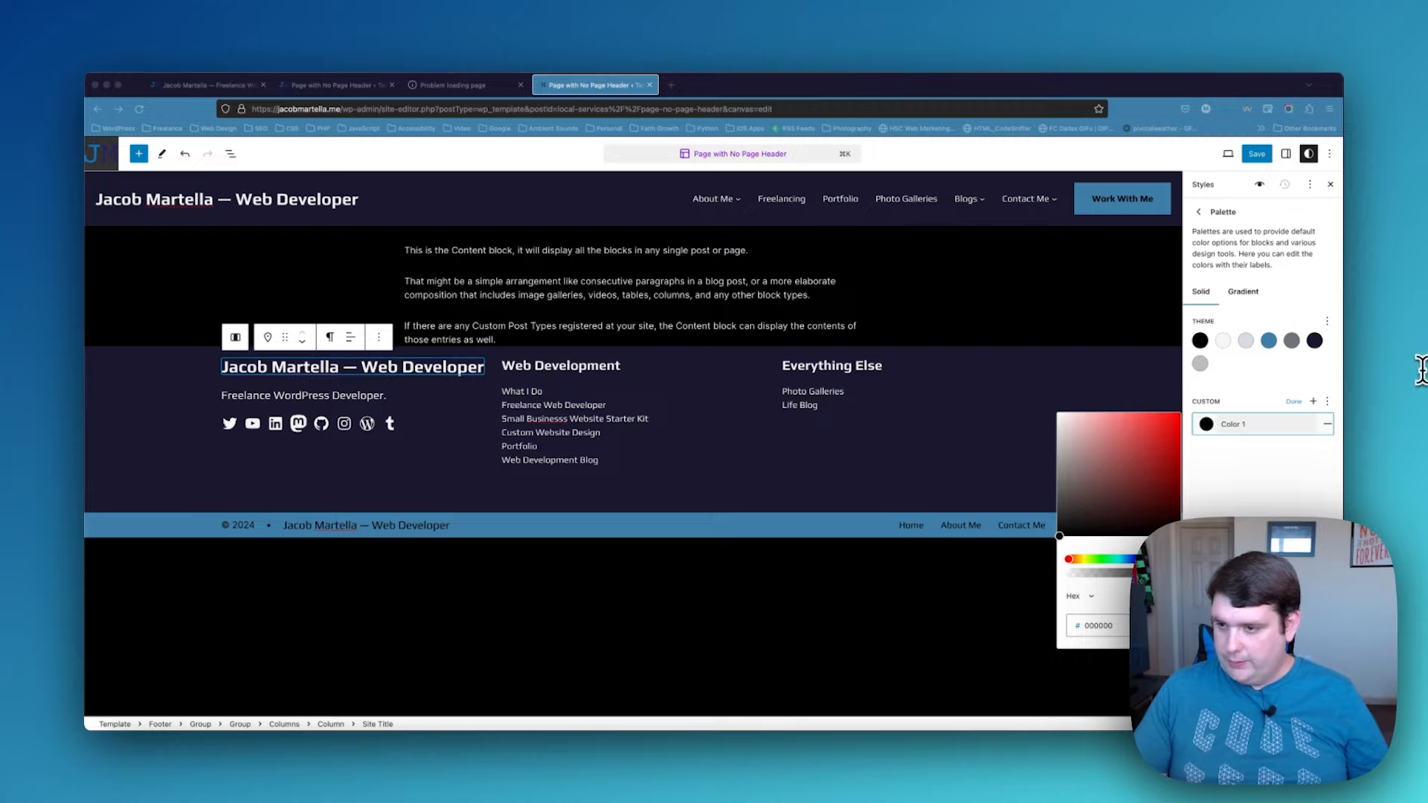
pyautogui.click(1105, 626)
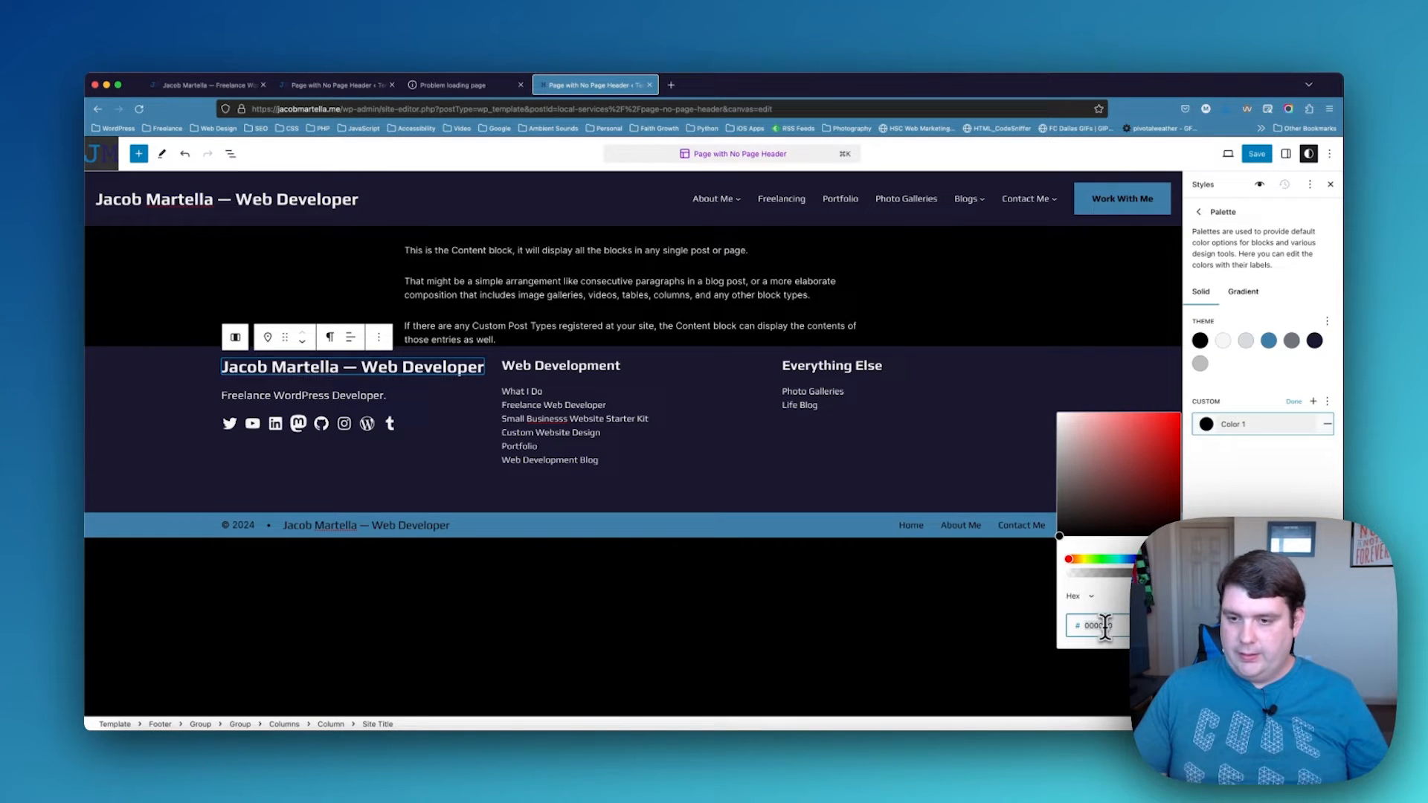
pyautogui.write('55E2E9')
pyautogui.tripleClick(1234, 429)
pyautogui.write('Light Blue')
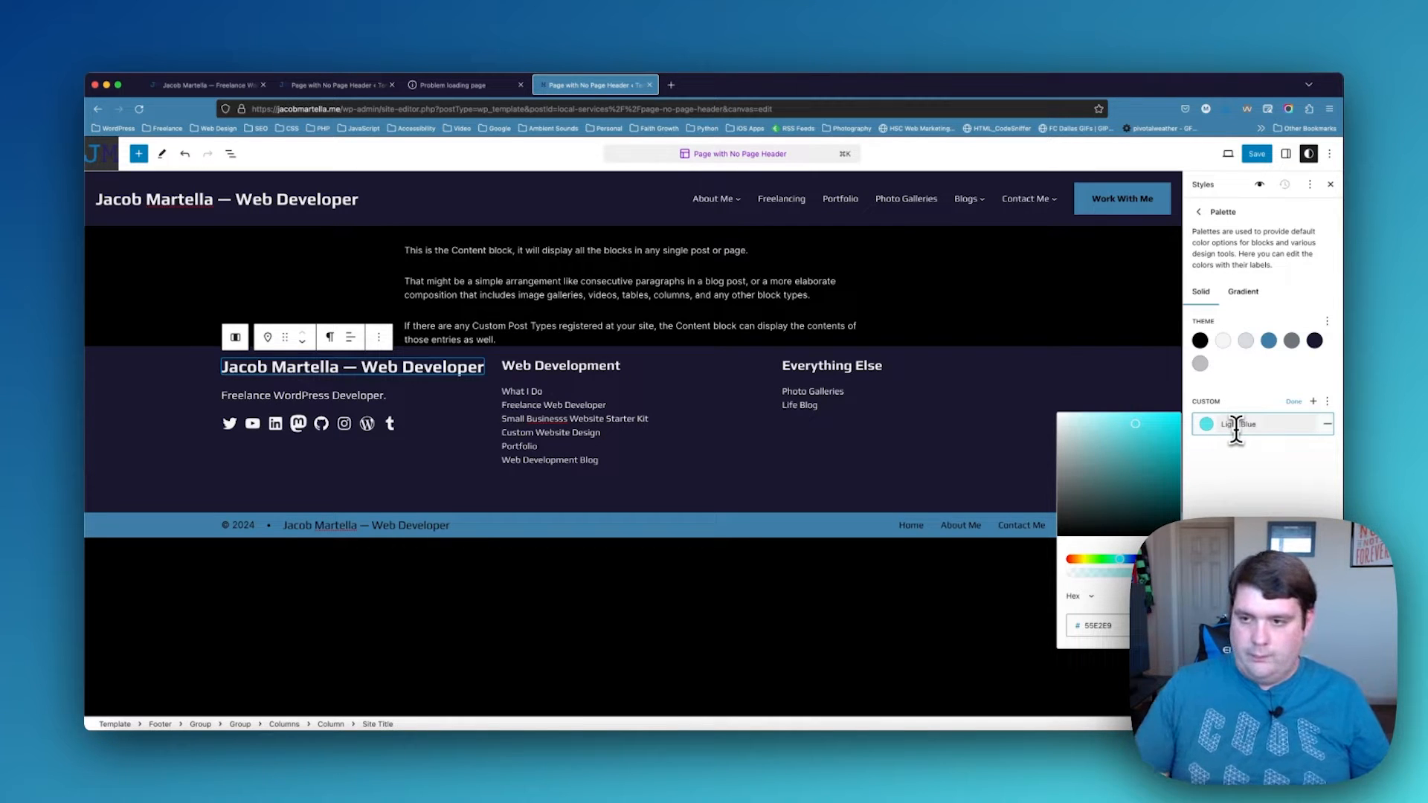
pyautogui.click(1250, 393)
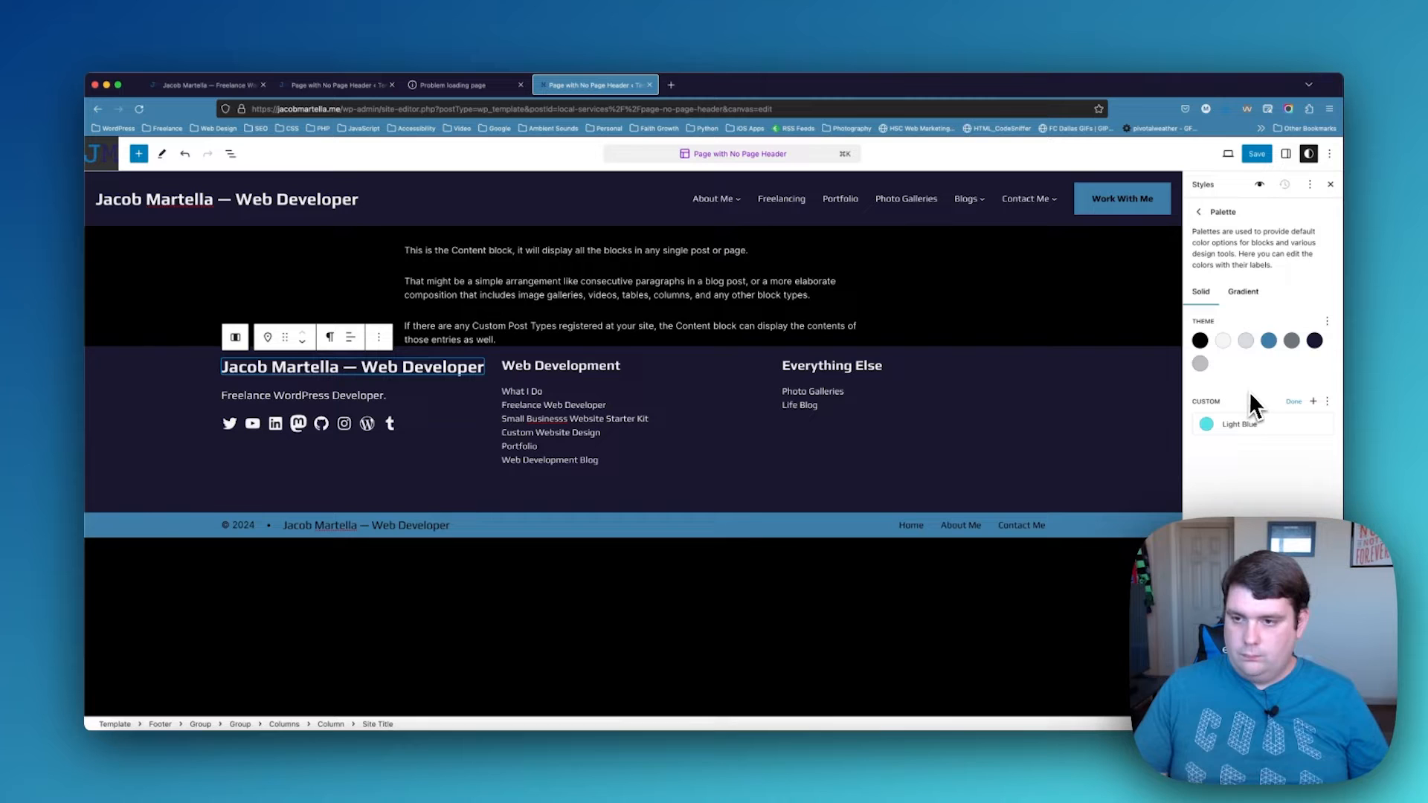
# Set the third theme color, the light gray one, to hex 04BADE in the solid palette
pyautogui.click(1246, 341)
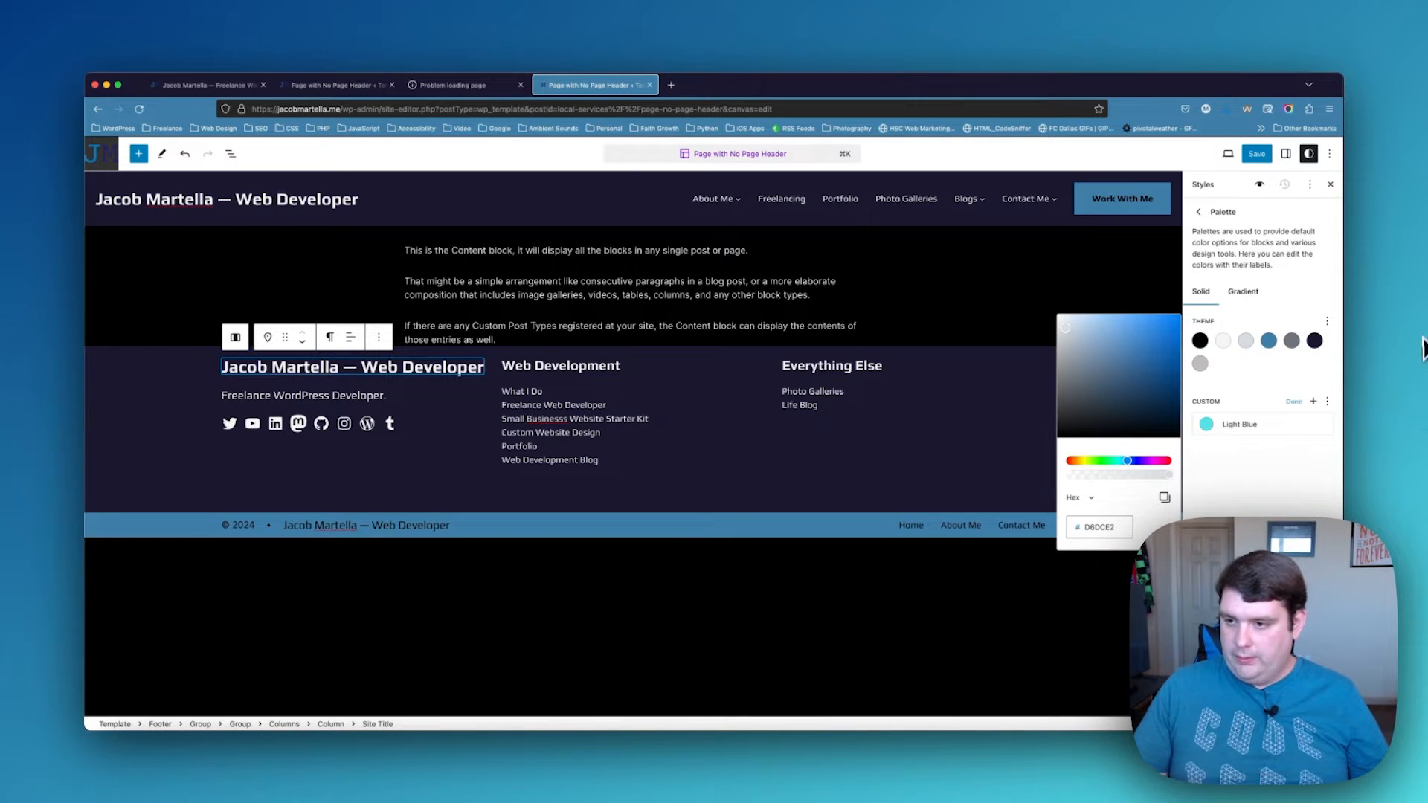
pyautogui.click(1425, 372)
pyautogui.click(1101, 528)
pyautogui.press('super+a')
pyautogui.write('00B4D8')
pyautogui.click(1248, 473)
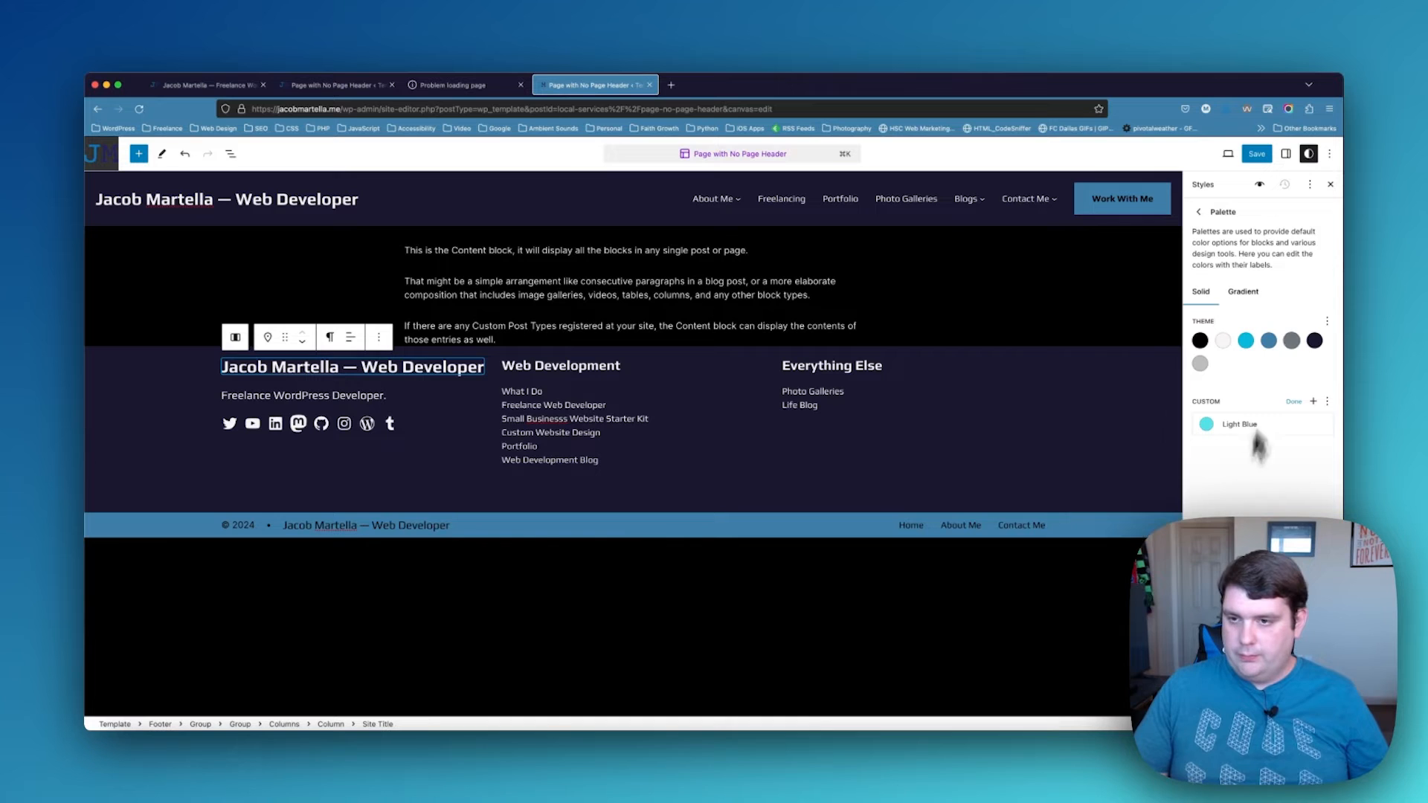
# Set the fourth theme color, the medium blue one, to hex 0496C7
pyautogui.click(1271, 343)
pyautogui.click(1422, 350)
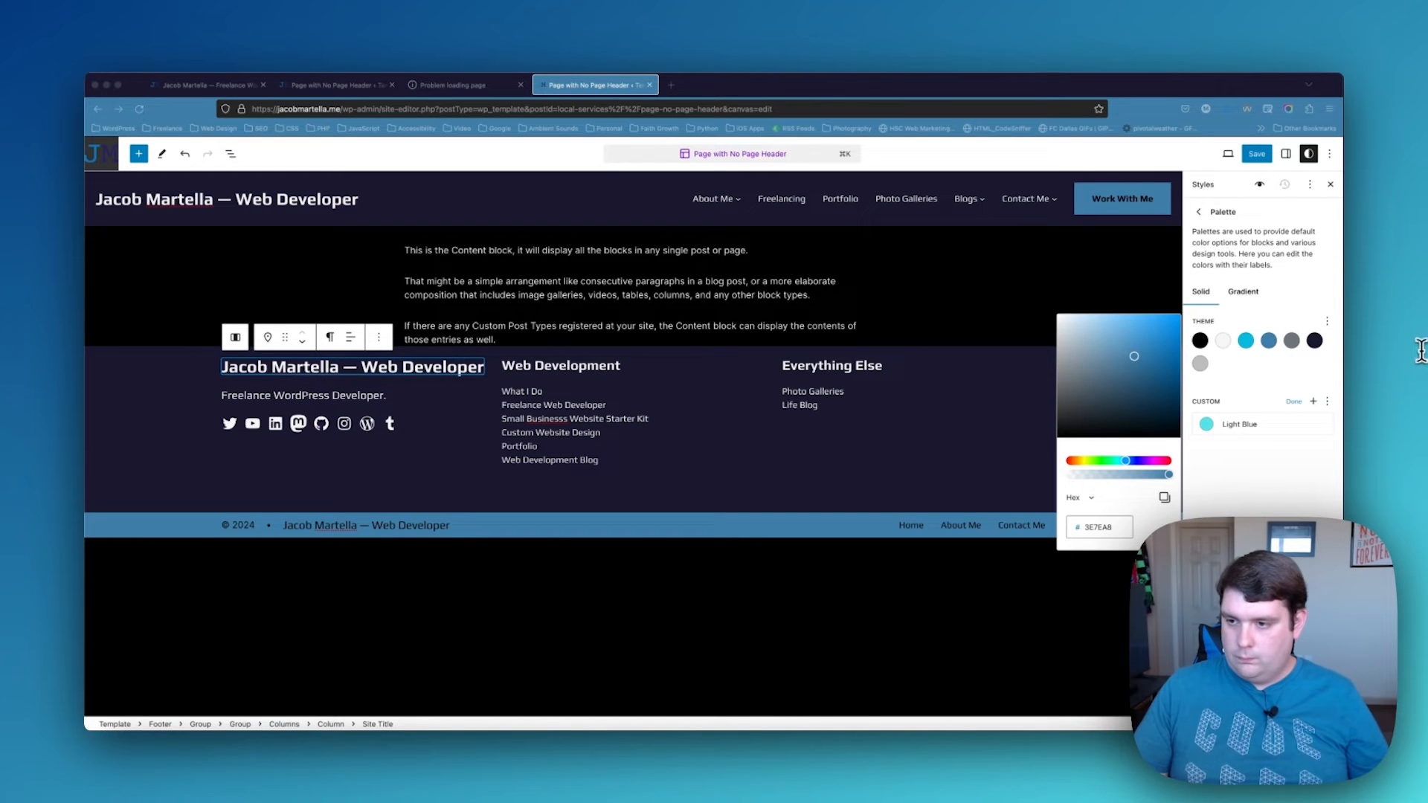
pyautogui.click(1100, 528)
pyautogui.press('super+a')
pyautogui.write('0496C7')
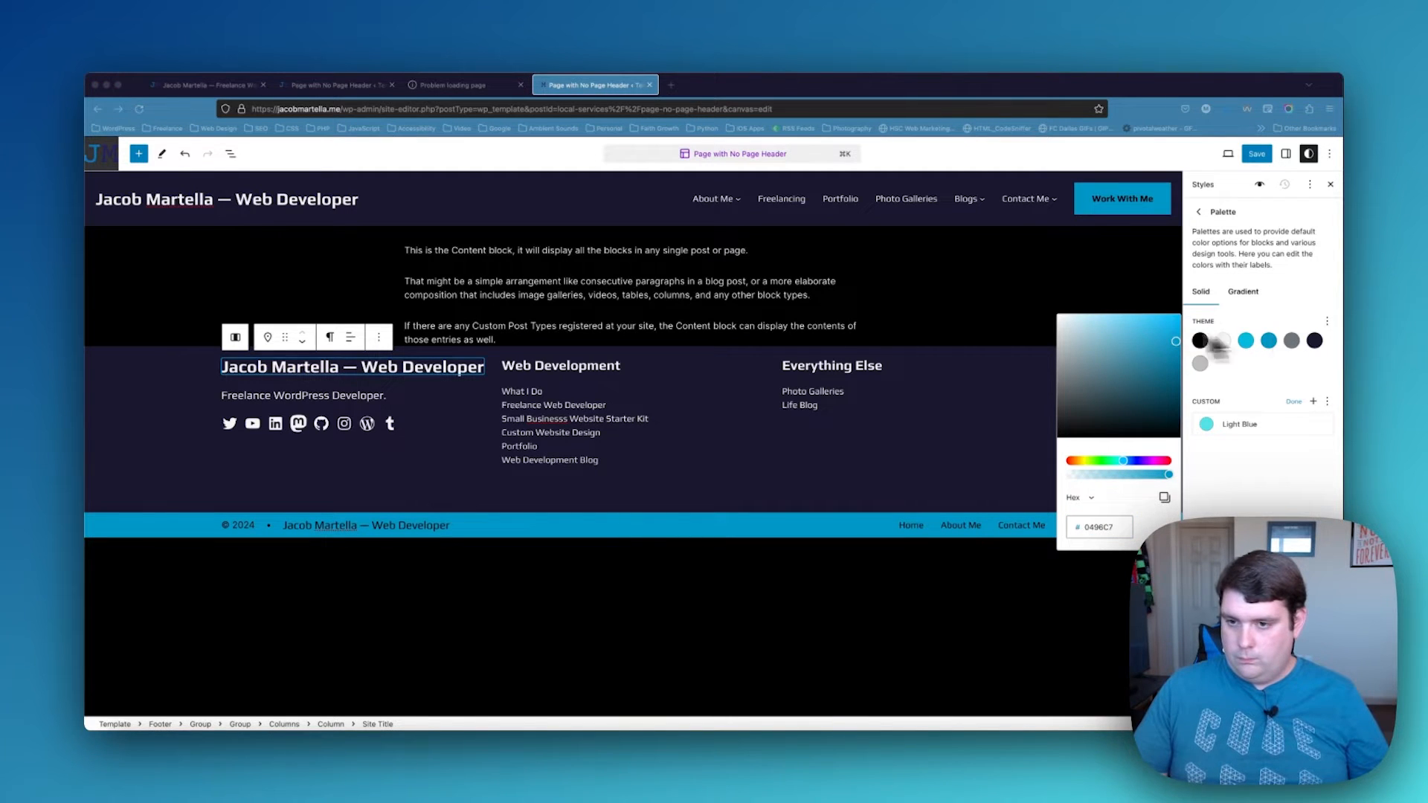
# Change the fourth theme color's hex value to 006CA5
pyautogui.press('super+a')
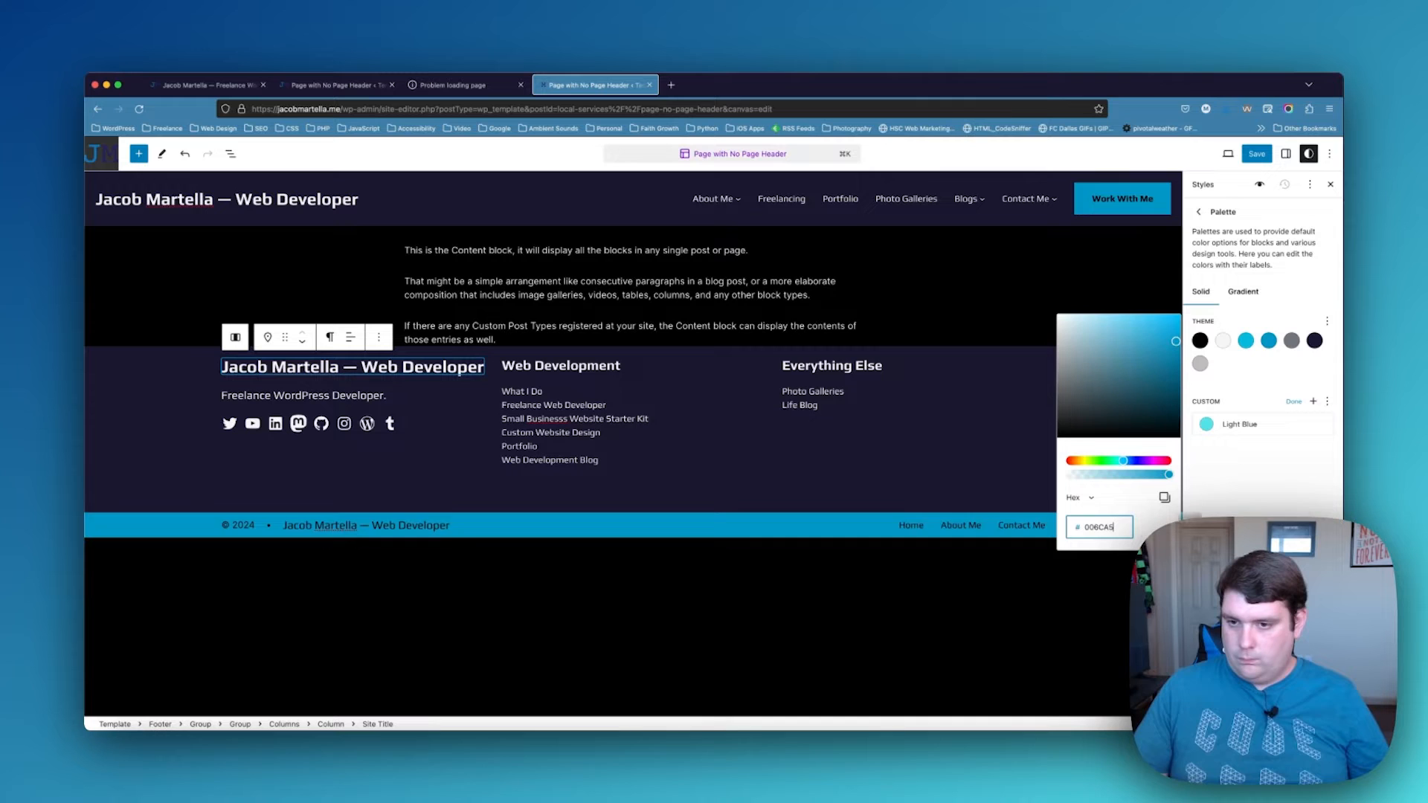
pyautogui.write('006CA5')
pyautogui.press('super+Tab')
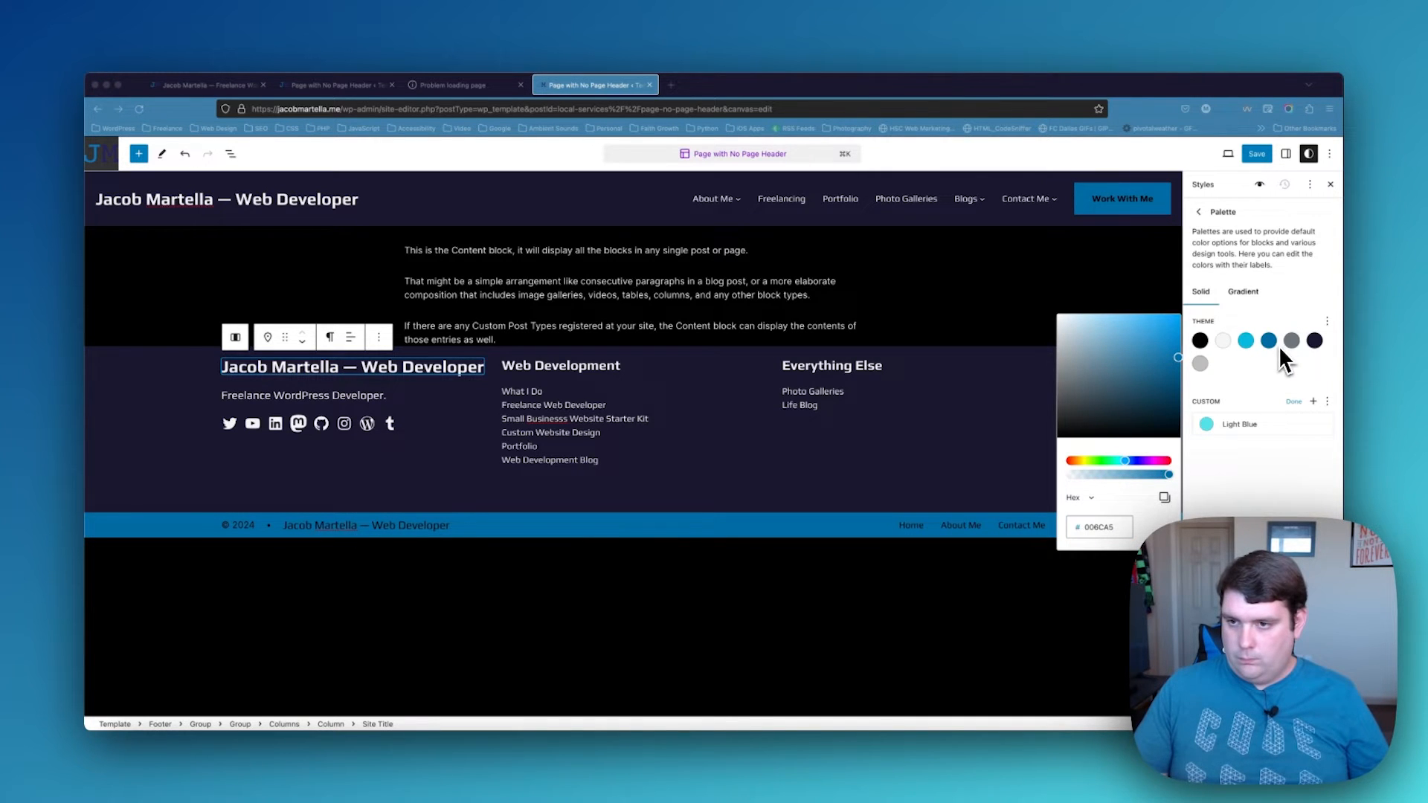
# Set the dark navy theme color, sixth in the palette, to hex 02367B
pyautogui.click(1318, 345)
pyautogui.click(1317, 344)
pyautogui.doubleClick(1108, 527)
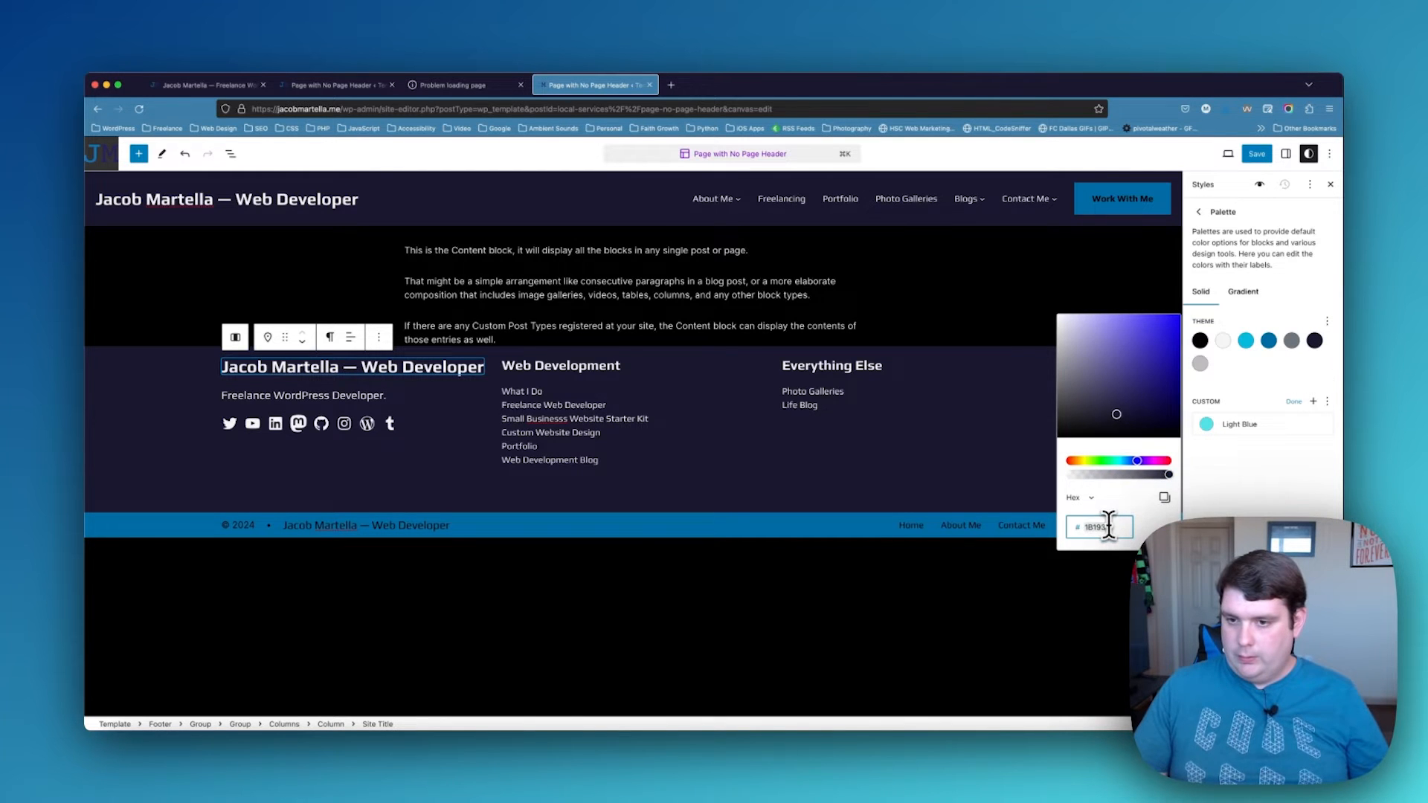
pyautogui.write('02367B')
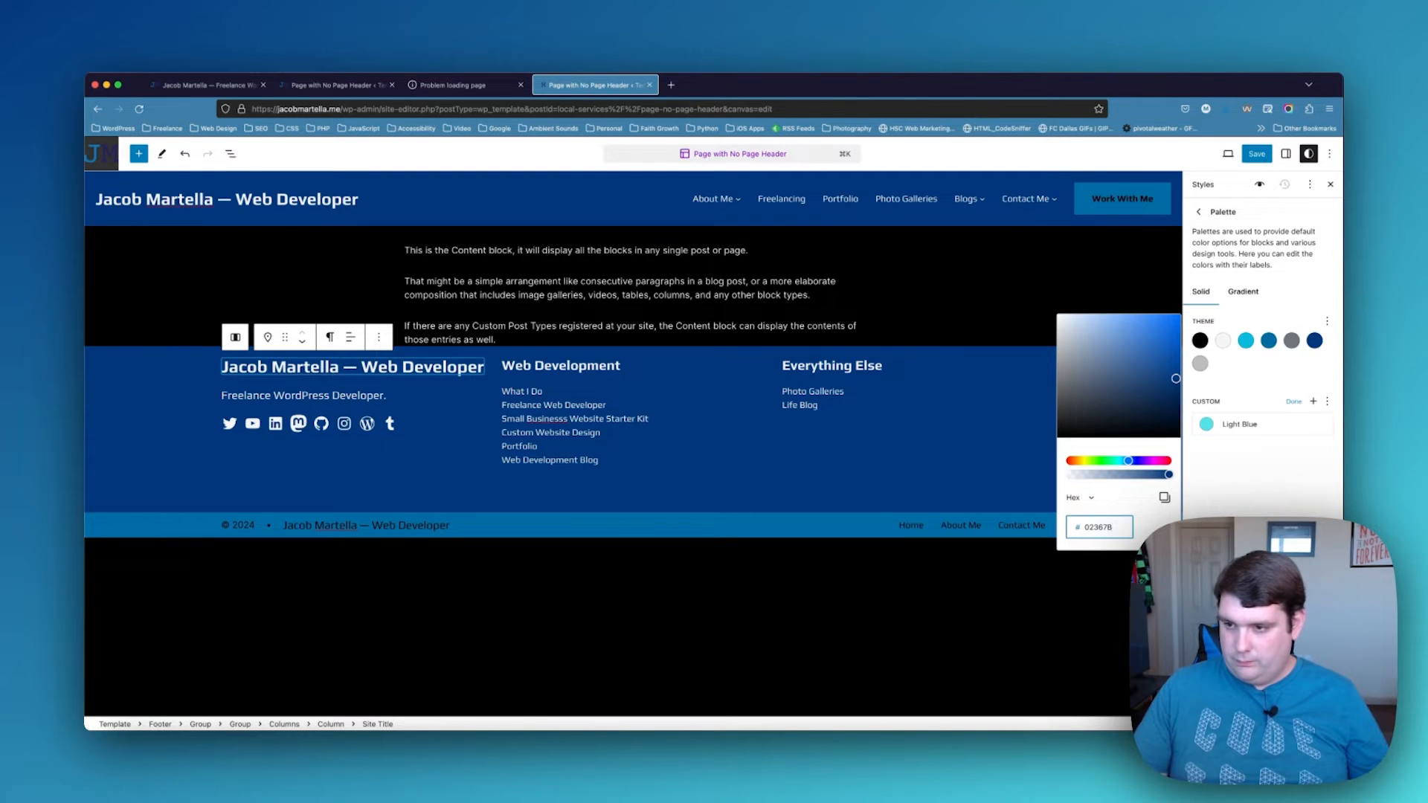
# Set the fifth theme color, the dark gray one, to hex 006CA5
pyautogui.click(1415, 343)
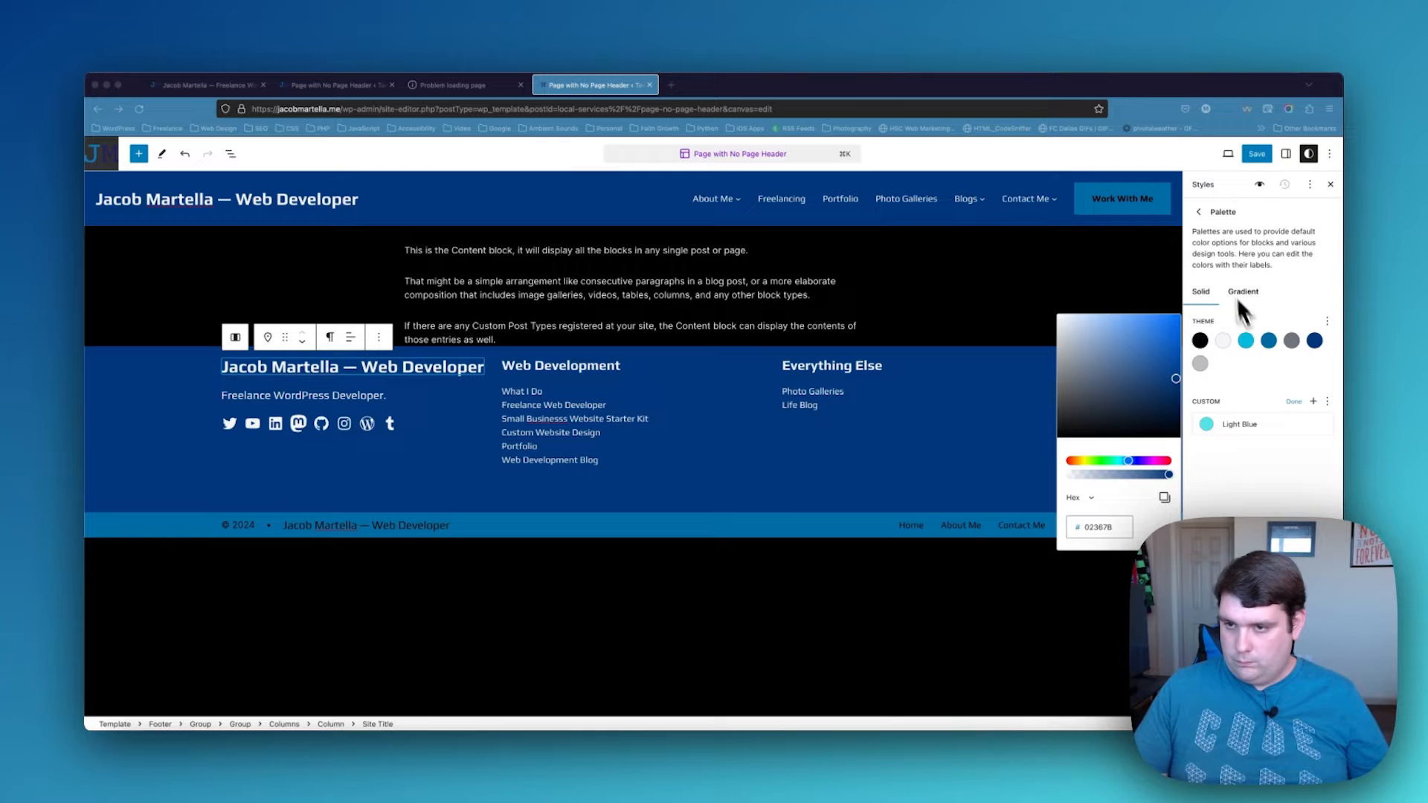
pyautogui.click(1293, 353)
pyautogui.click(1292, 341)
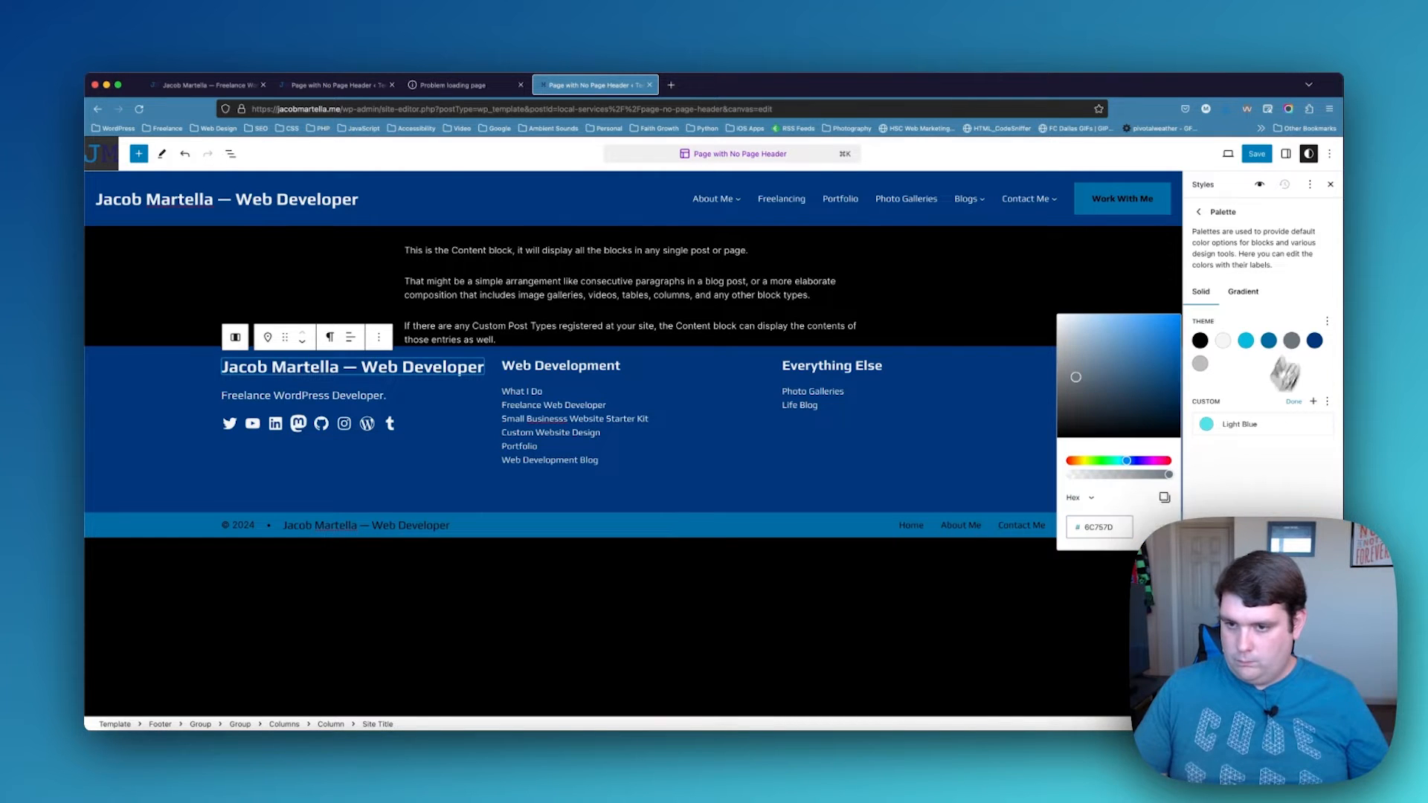
pyautogui.press('Return')
pyautogui.press('super+Tab')
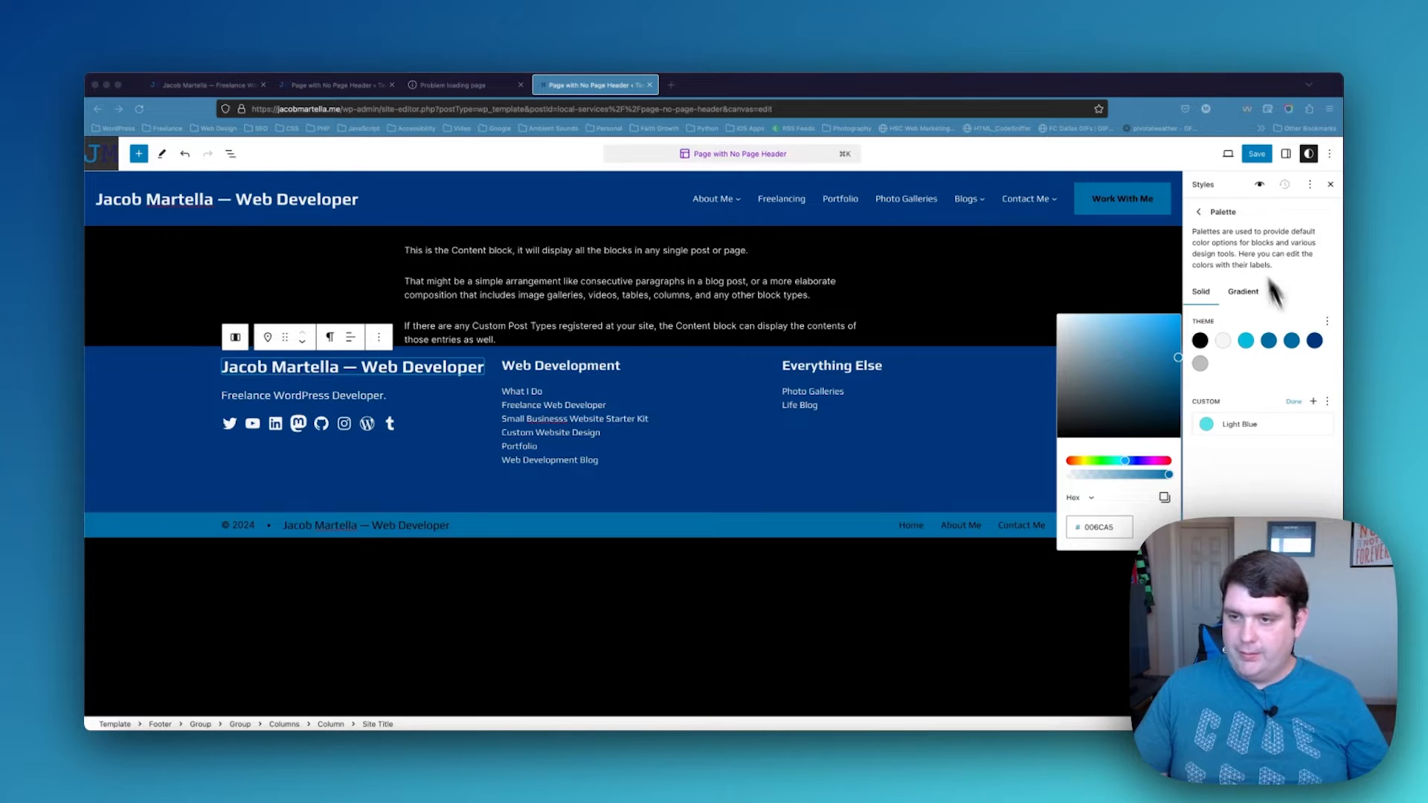
# Set the fourth theme color back to hex 0496C7 and close the color picker
pyautogui.click(1274, 347)
pyautogui.click(1272, 346)
pyautogui.click(1116, 526)
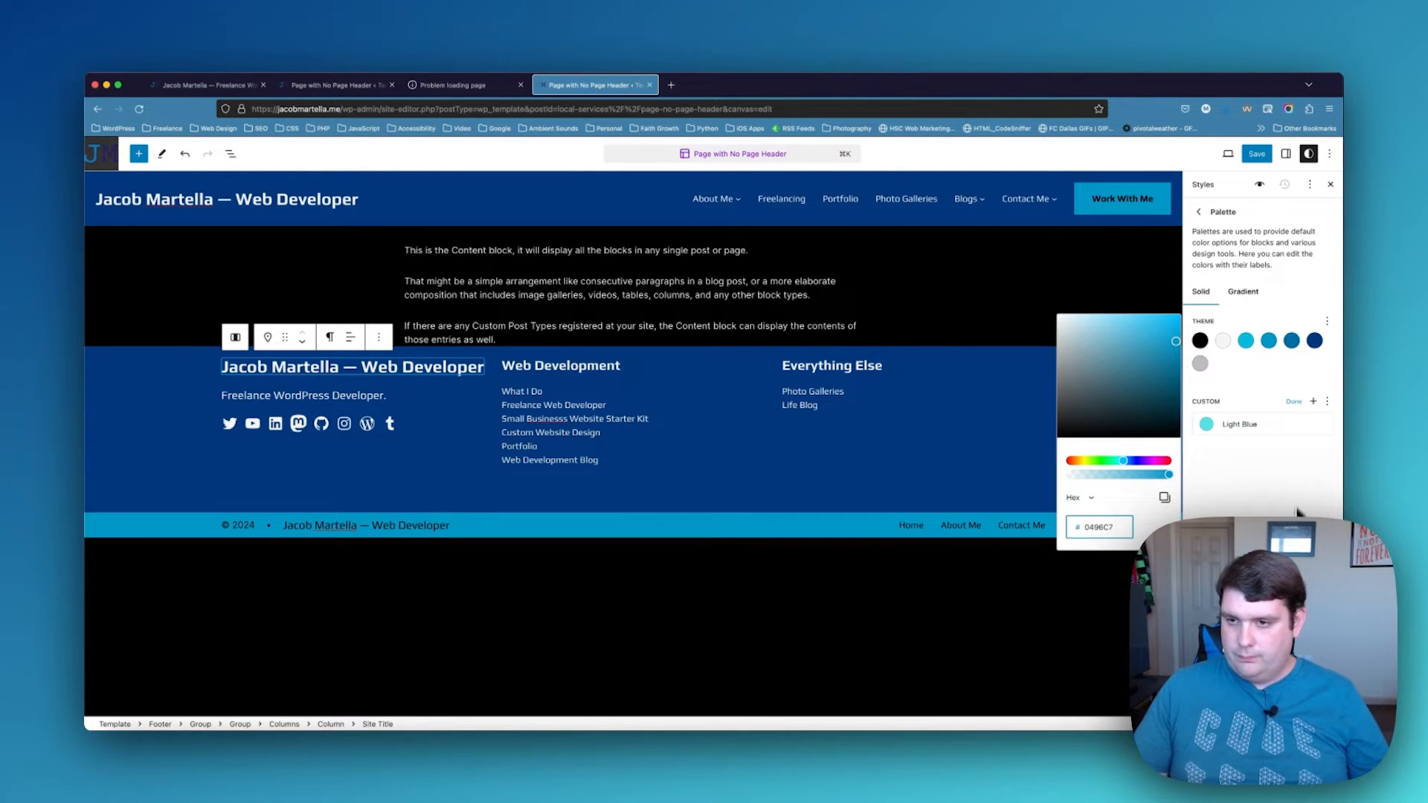
pyautogui.click(1298, 506)
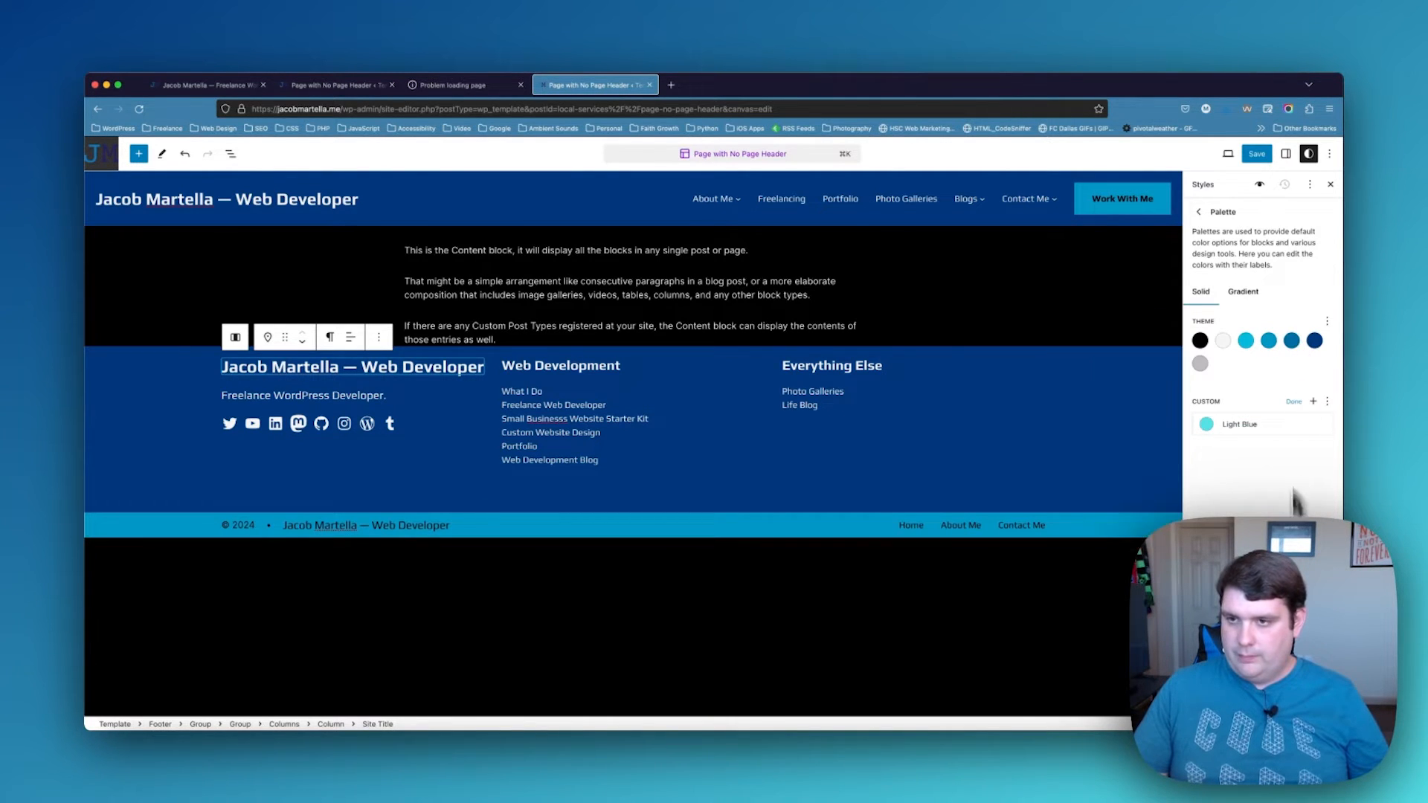
# Save the palette changes and reload the live homepage to check the new colors across the page
pyautogui.click(1265, 156)
pyautogui.click(1249, 156)
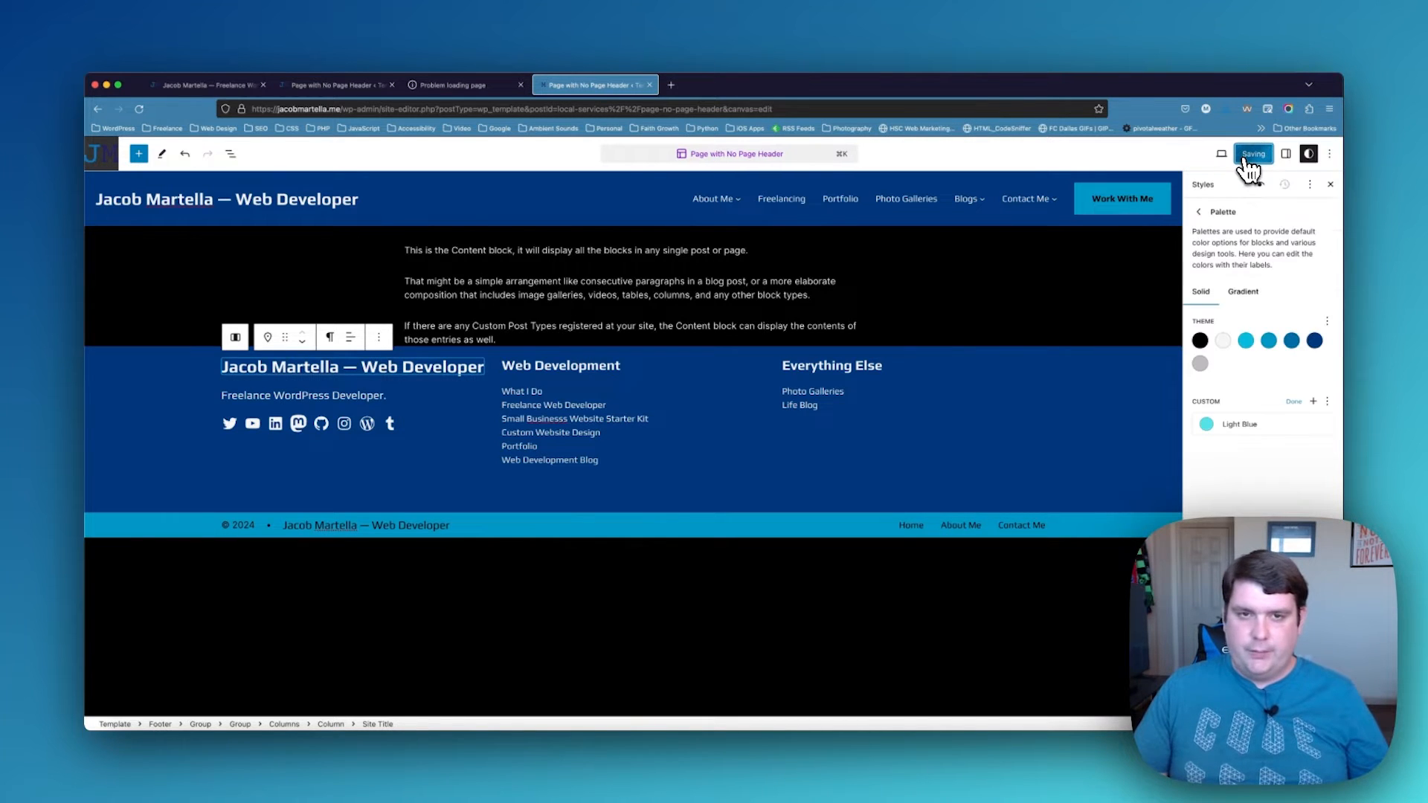
pyautogui.click(453, 92)
pyautogui.press('super+r')
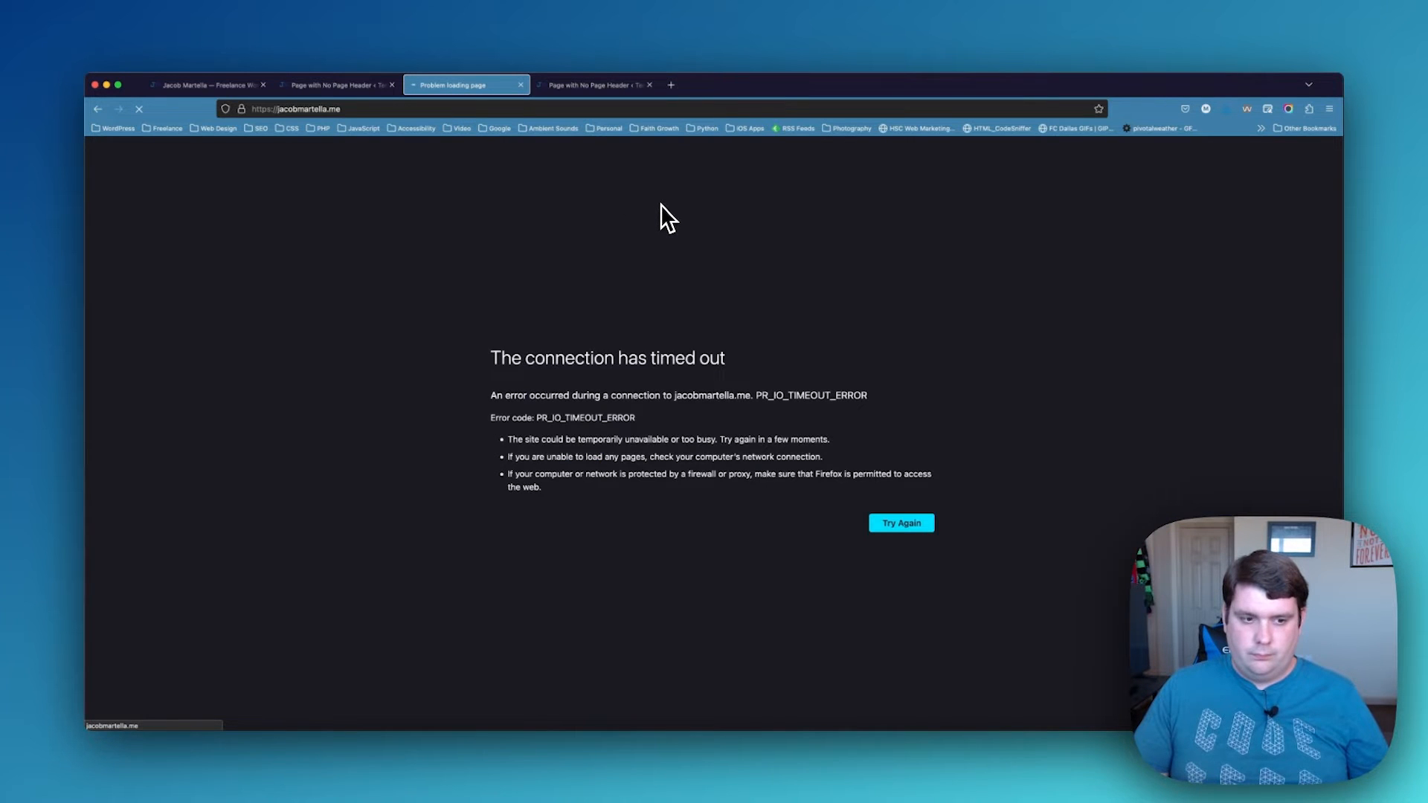
pyautogui.scroll(-1, 681, 382)
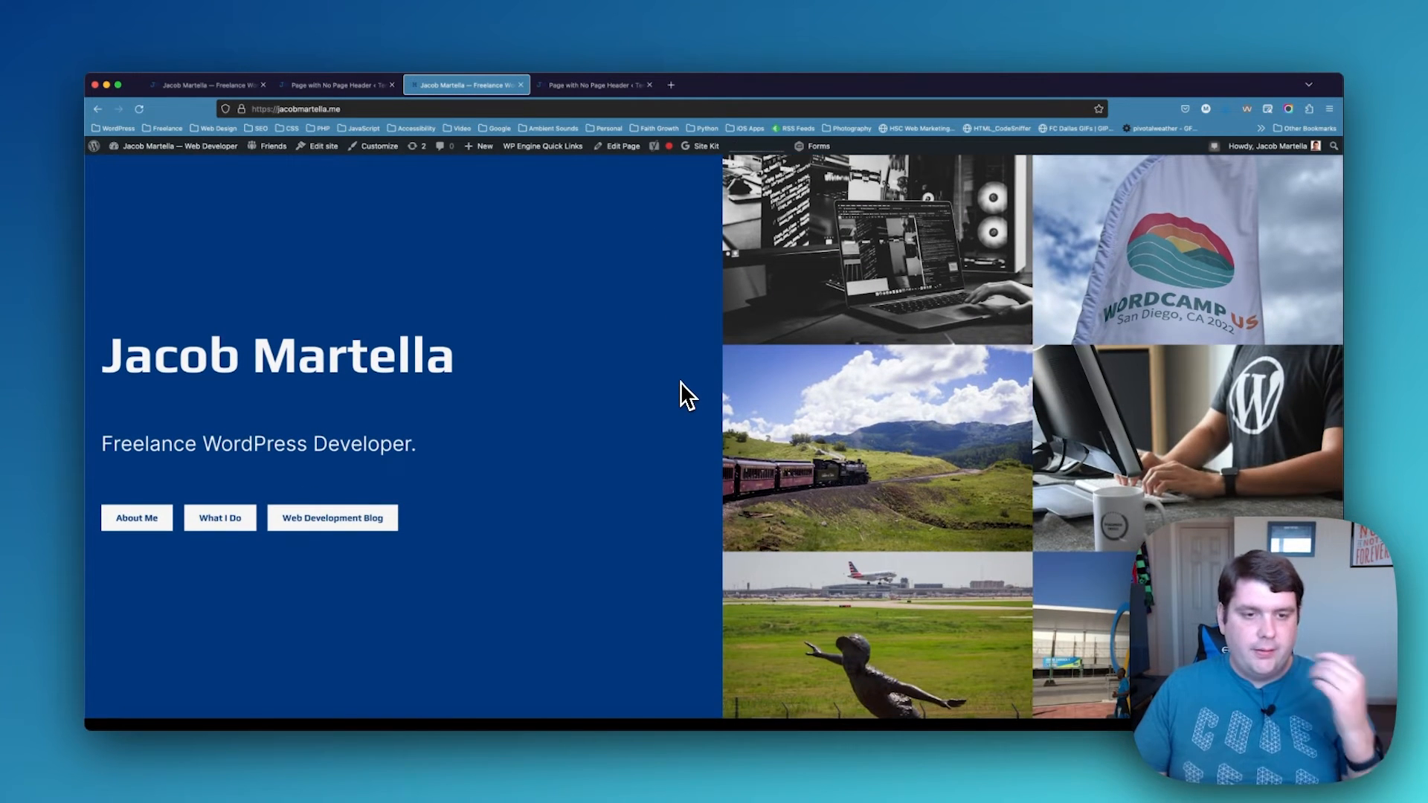
pyautogui.scroll(-10, 680, 383)
pyautogui.scroll(12, 681, 382)
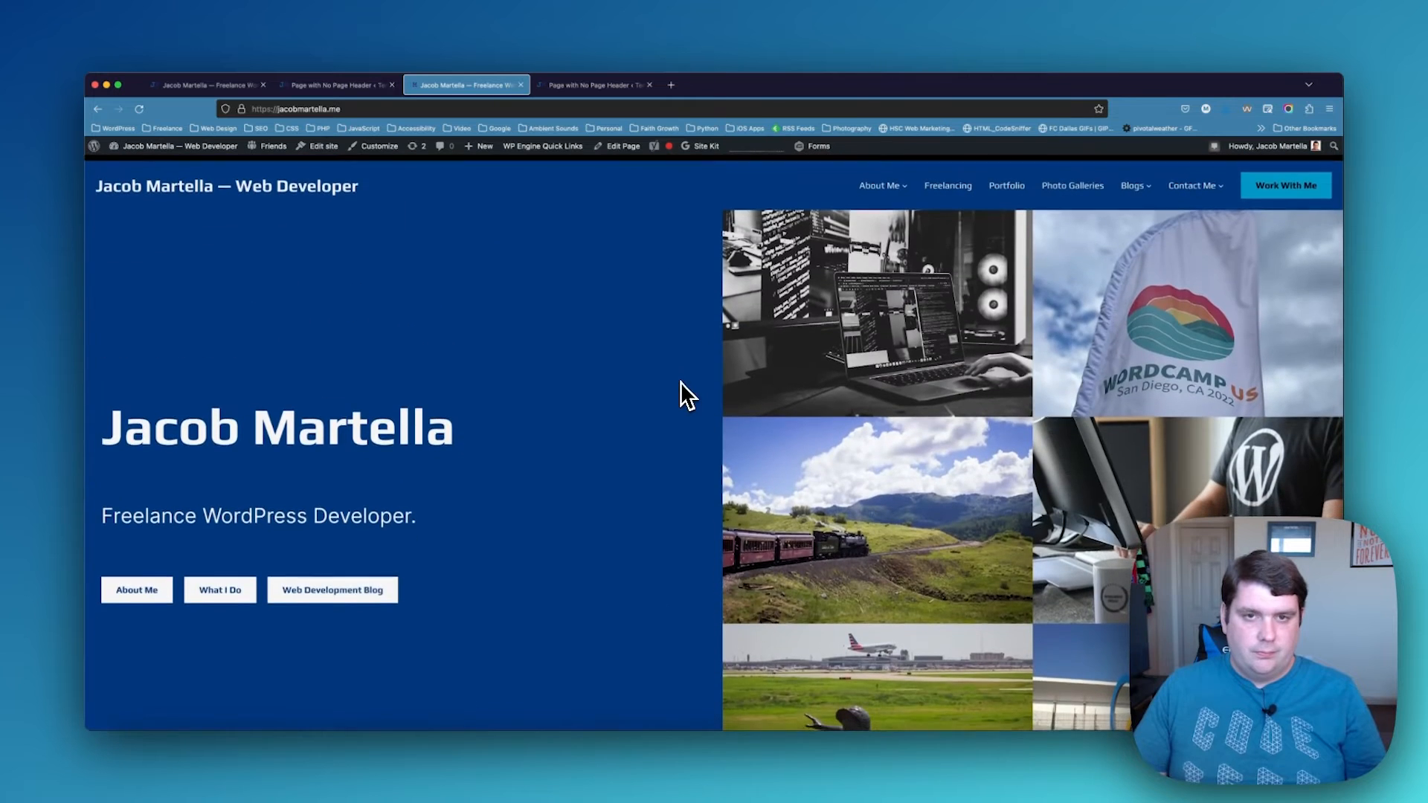
# Return to the live template editor, open the Header template part for editing and show its outer Group's block settings
pyautogui.click(591, 86)
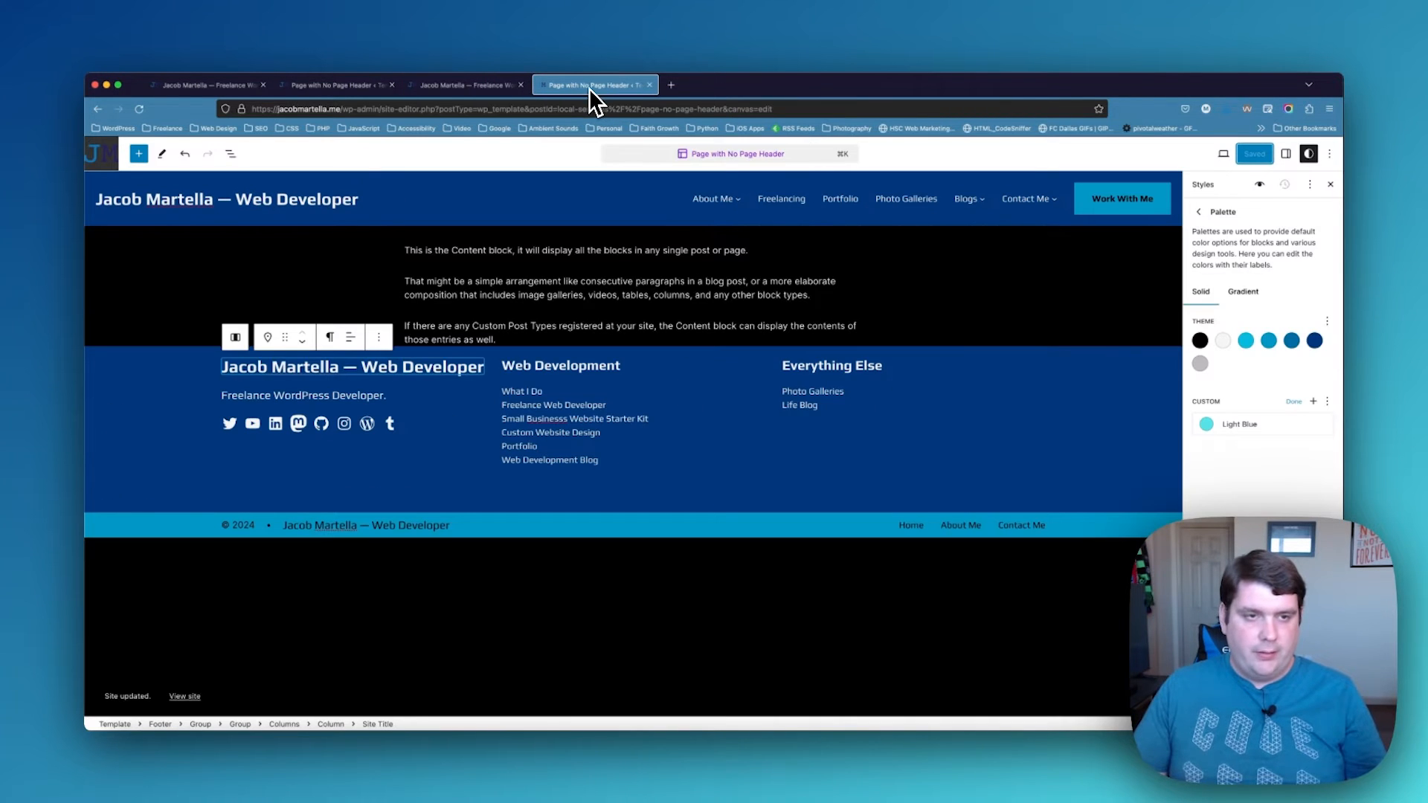
pyautogui.click(354, 217)
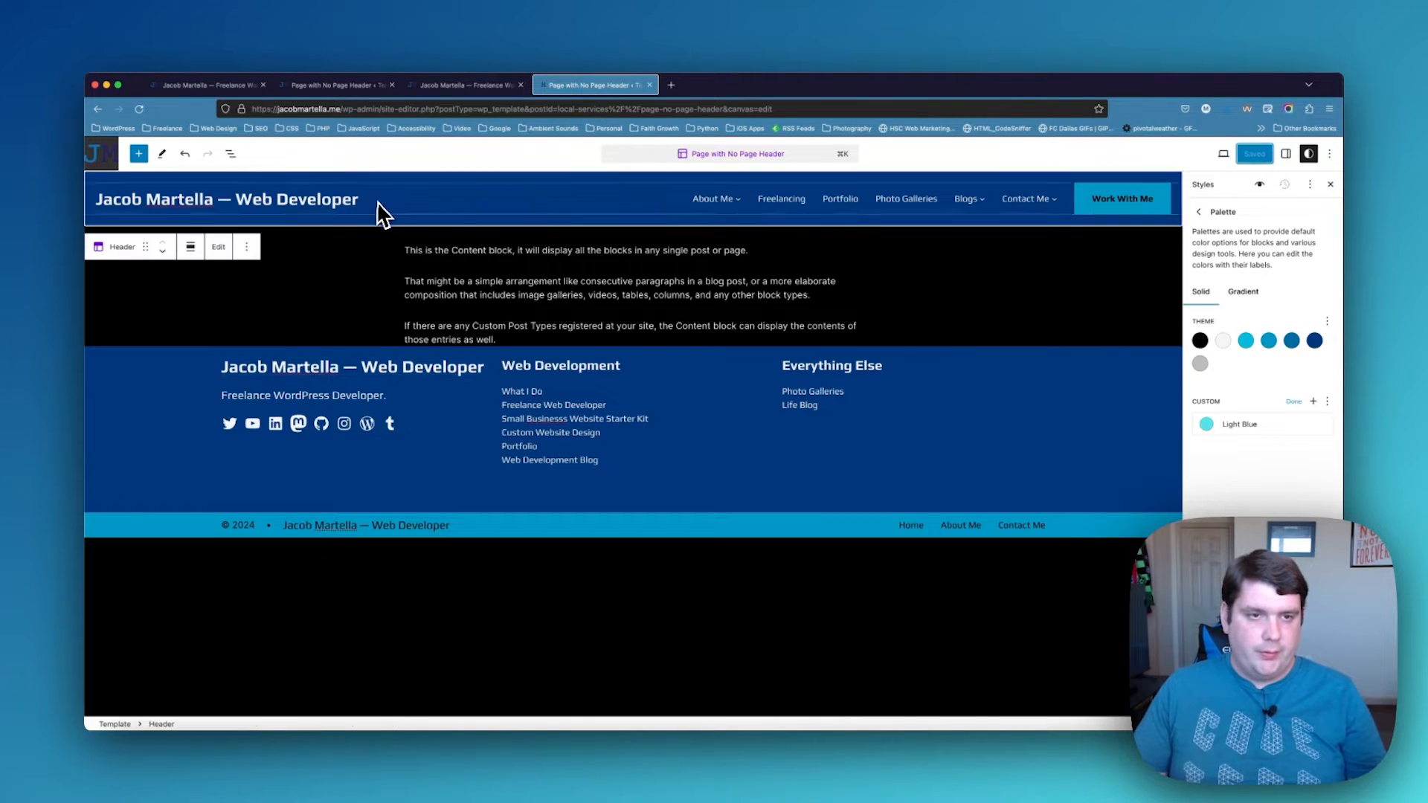
pyautogui.click(219, 247)
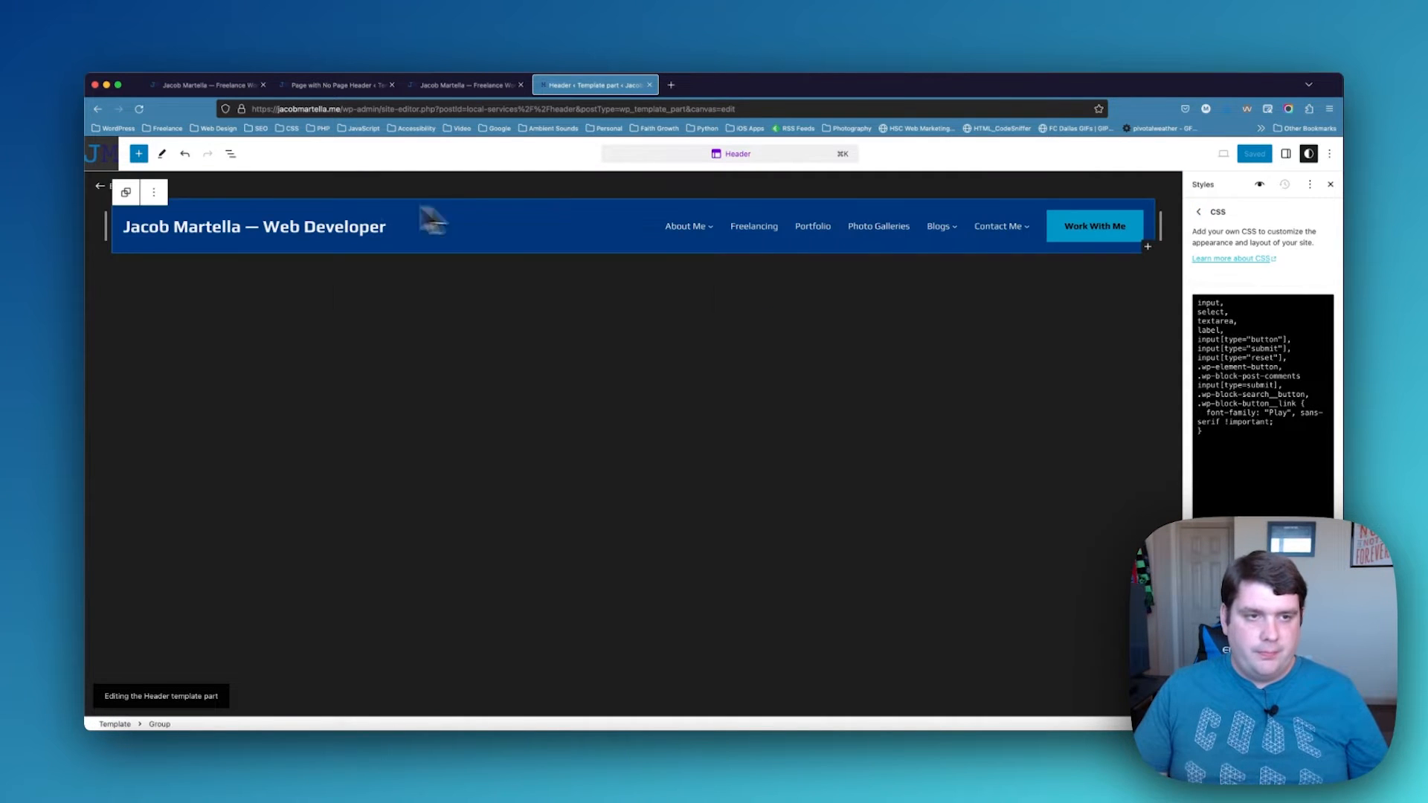
pyautogui.click(134, 202)
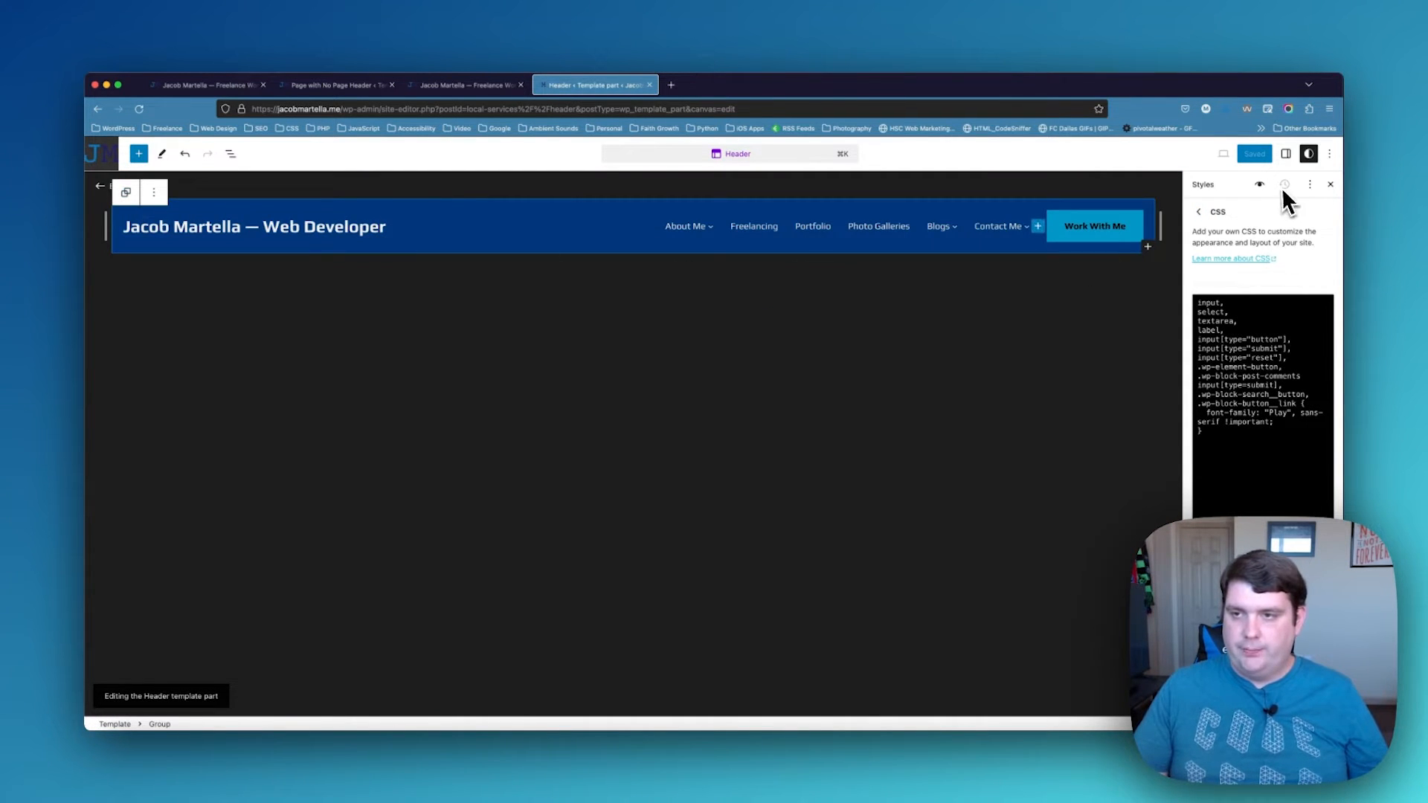
pyautogui.click(1285, 154)
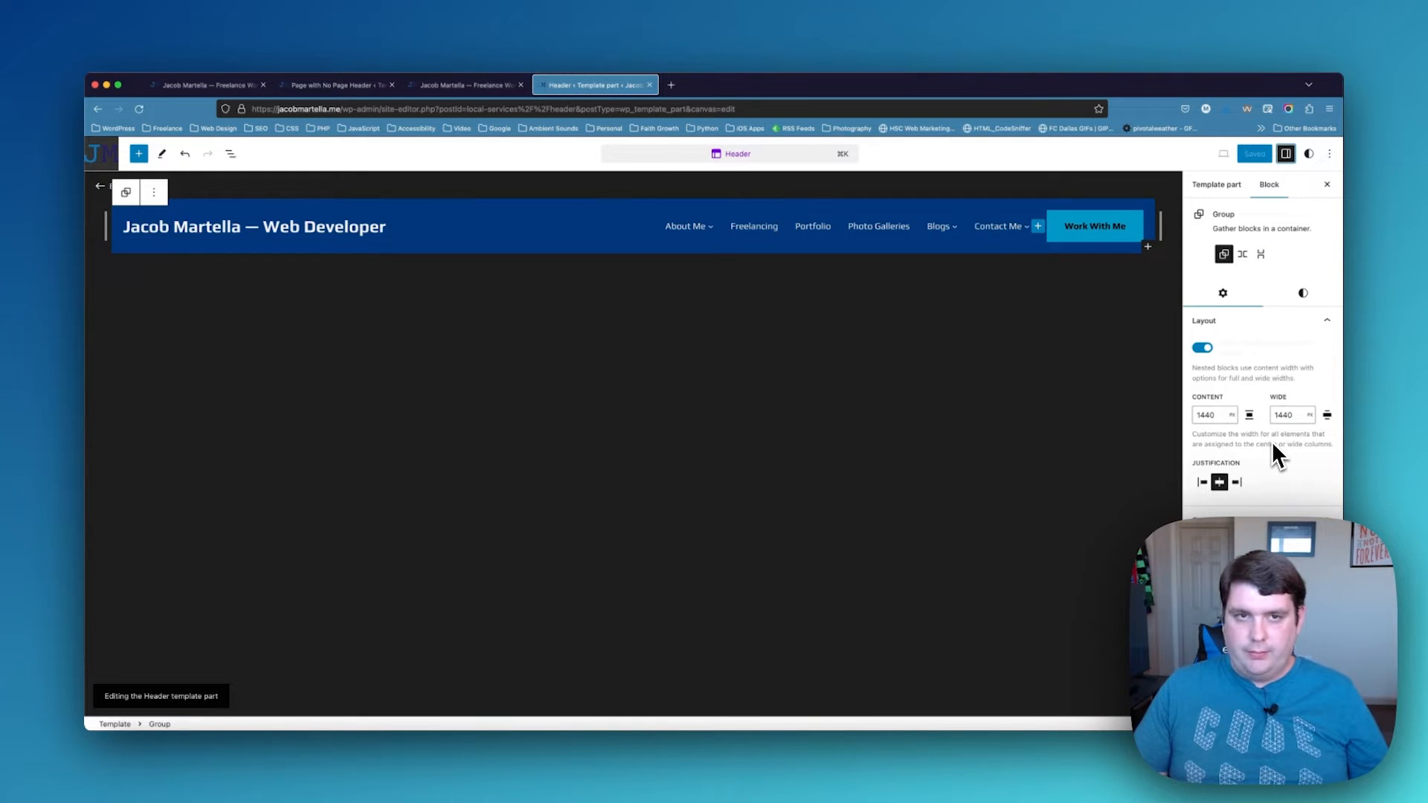
# Set the header Group's link hover color to Primary in its block styles
pyautogui.click(1308, 293)
pyautogui.click(1248, 570)
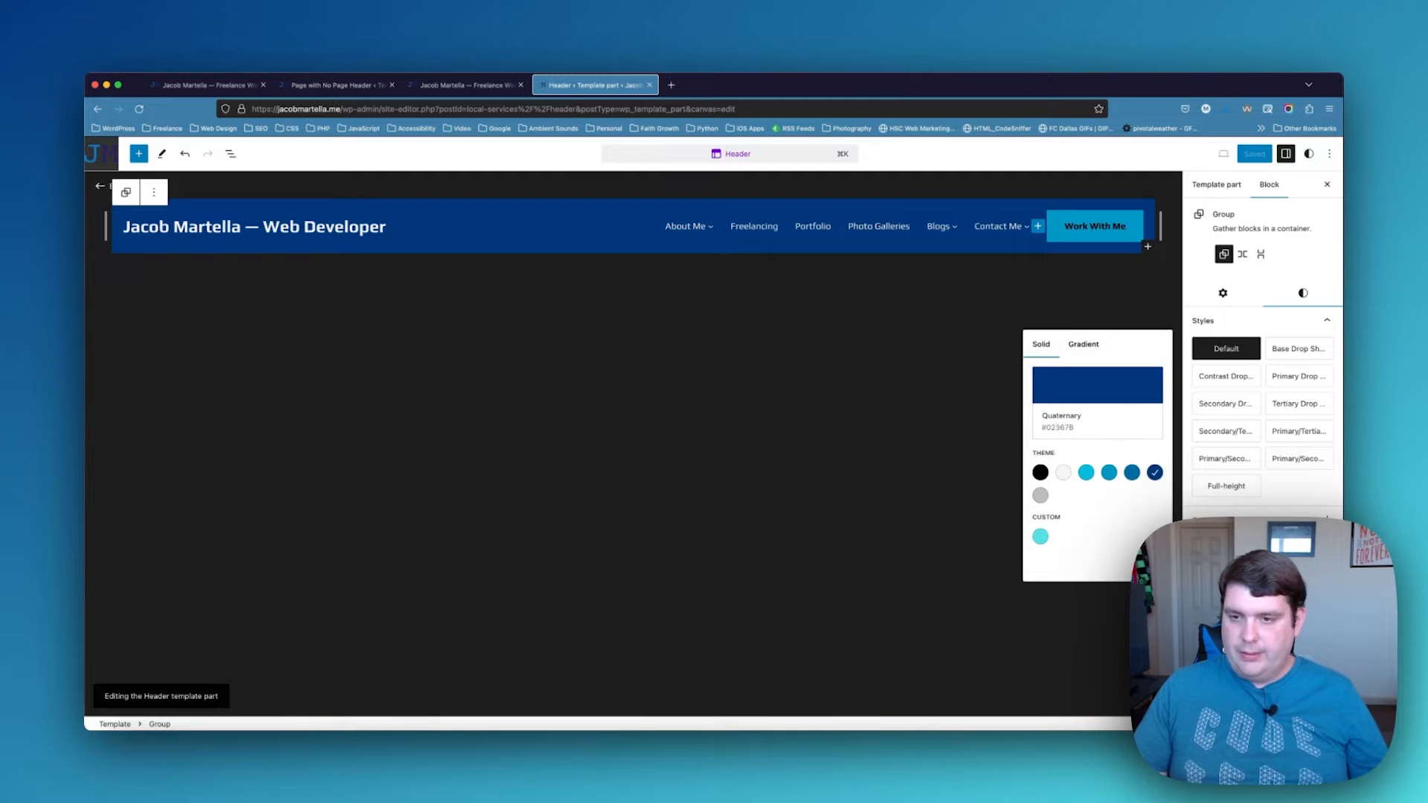
pyautogui.click(1248, 594)
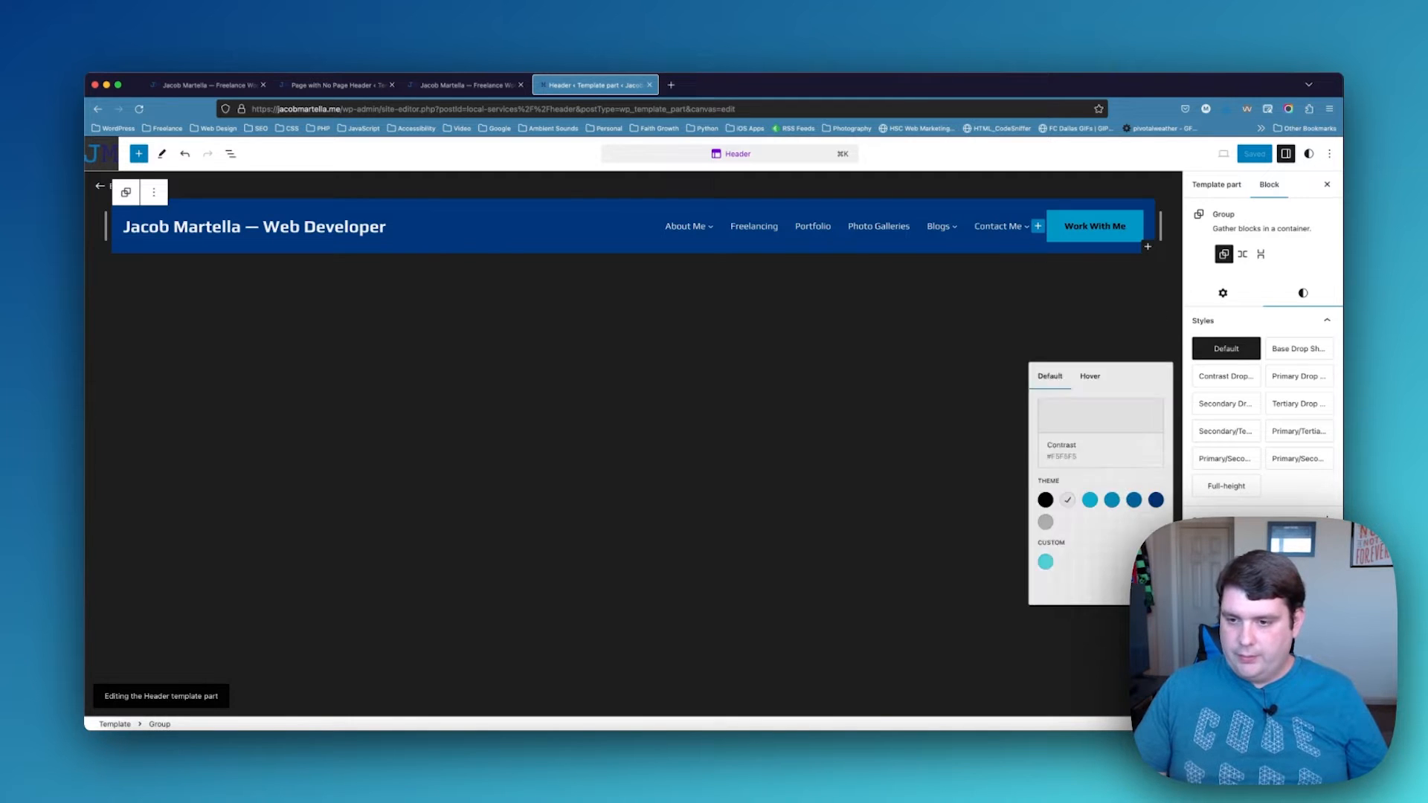
pyautogui.click(1085, 496)
pyautogui.click(1086, 370)
pyautogui.click(1086, 496)
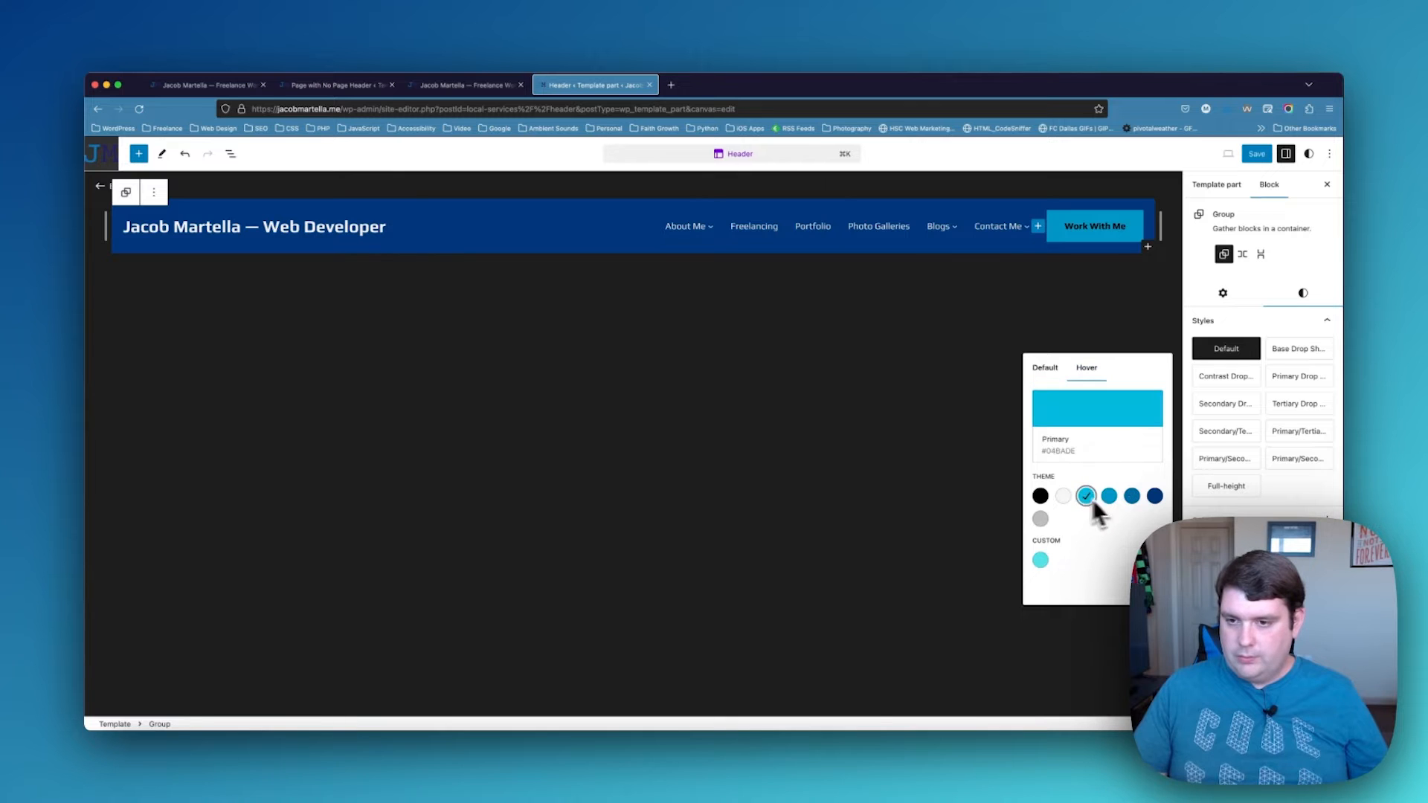
# Give the header Group a linear gradient background with hex 02367B as its start color
pyautogui.click(1248, 570)
pyautogui.click(1084, 344)
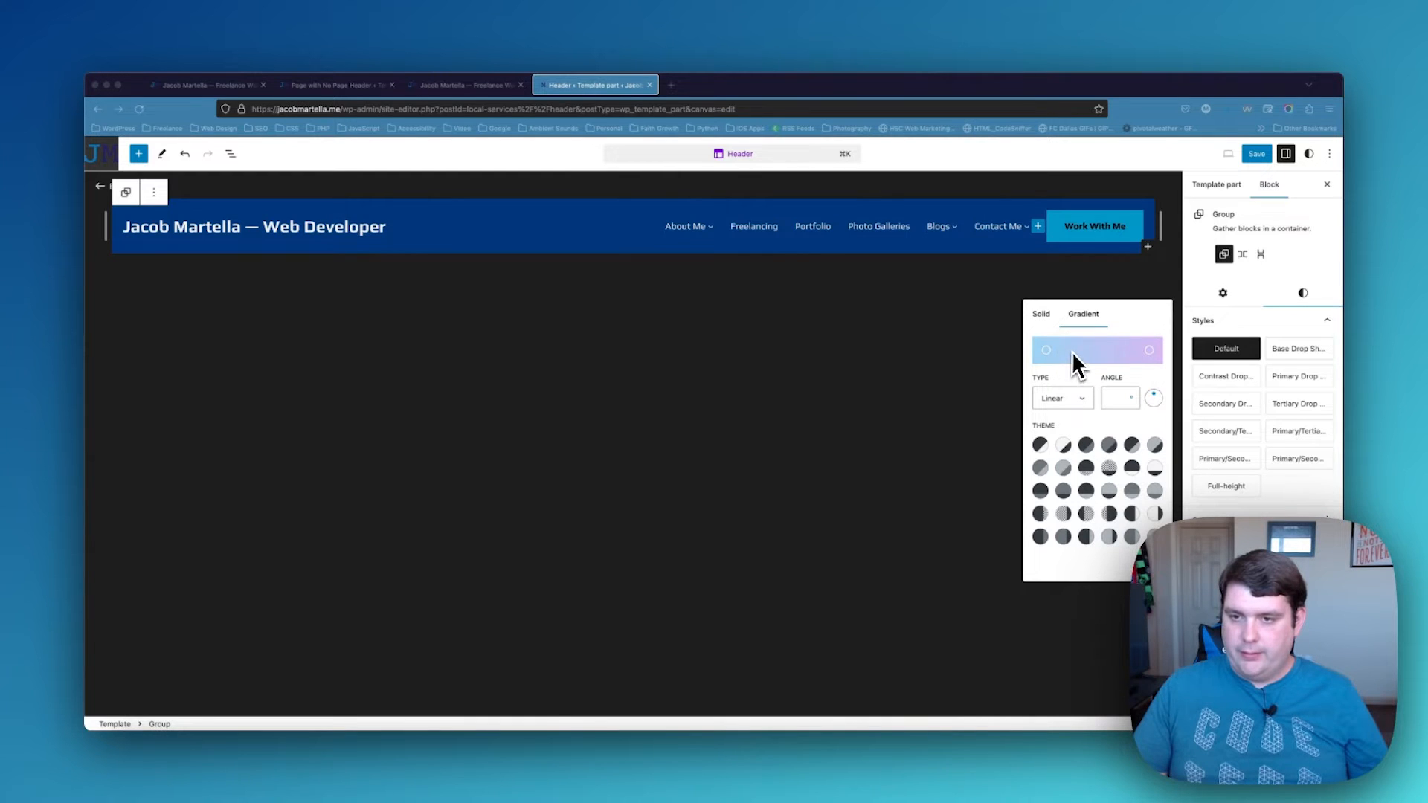
pyautogui.click(1047, 351)
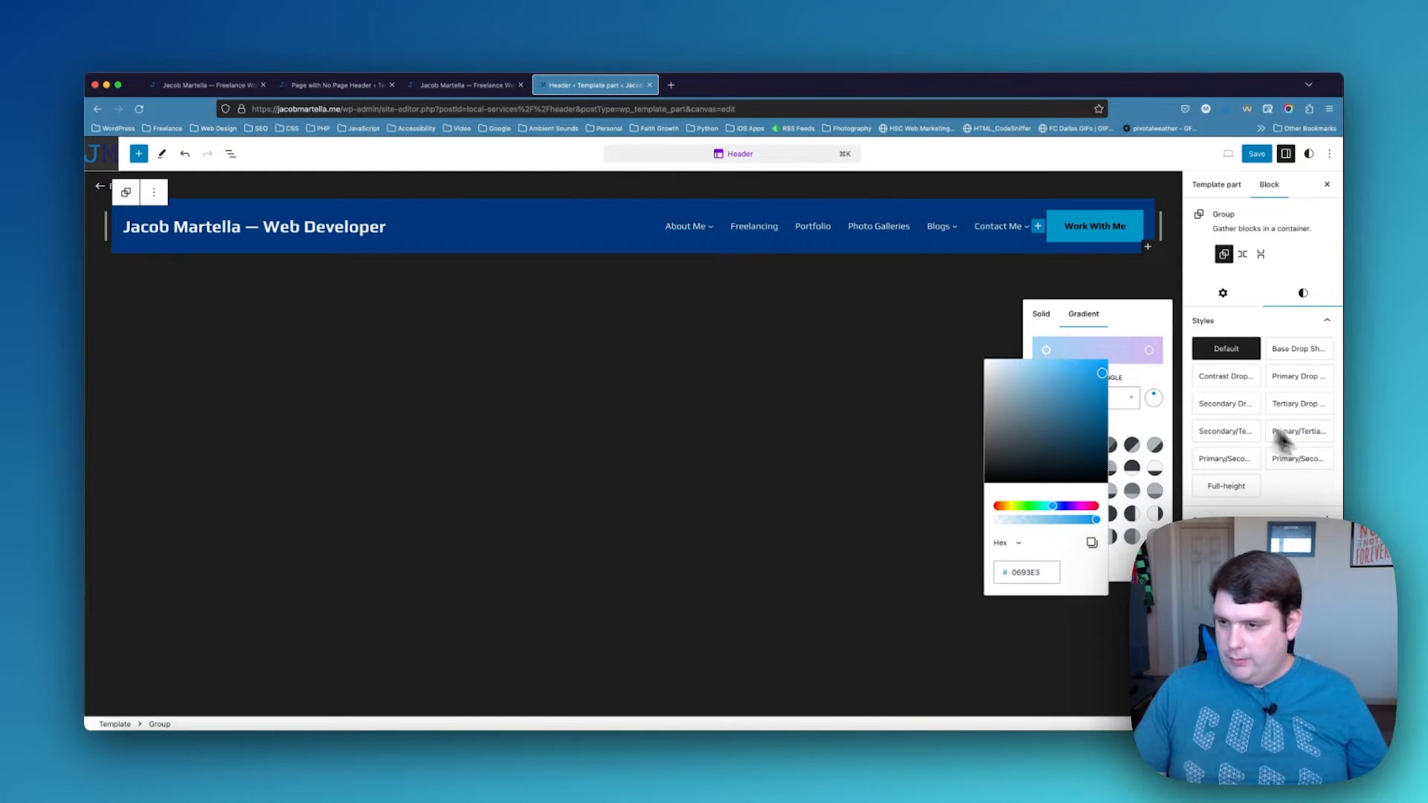
pyautogui.click(1424, 332)
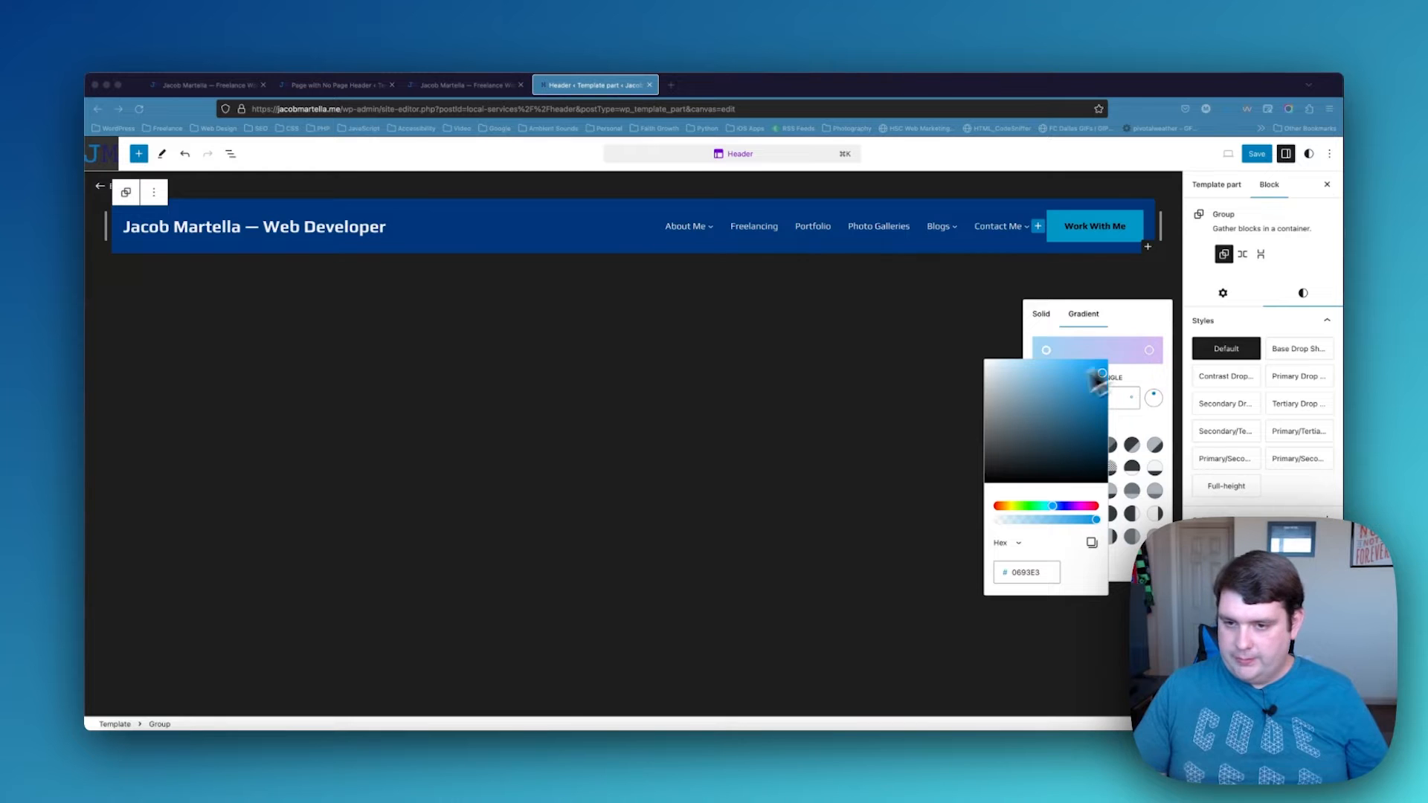
pyautogui.click(1033, 572)
pyautogui.press('super+v')
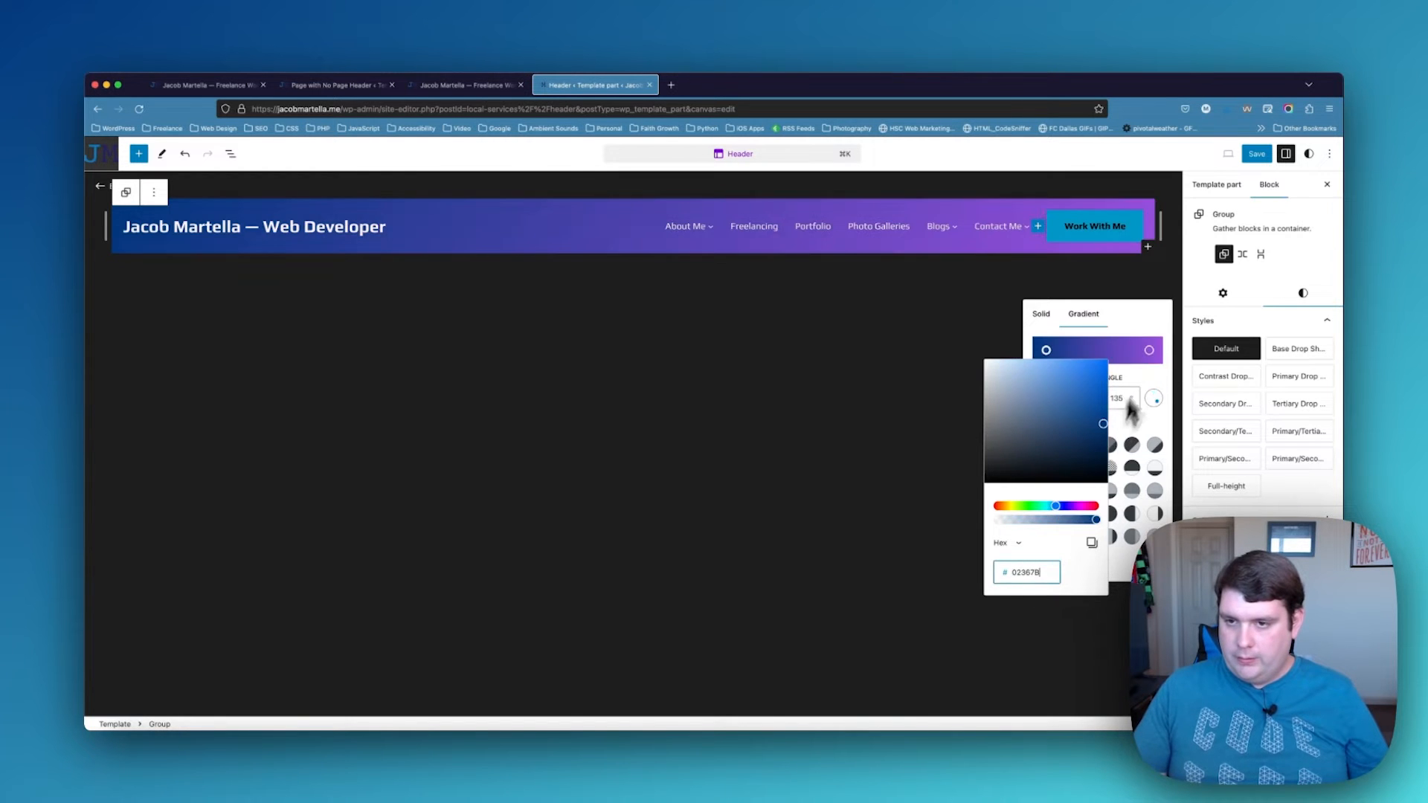
# Set the header gradient's end color to hex 000000 and its angle to 180 degrees
pyautogui.click(1151, 350)
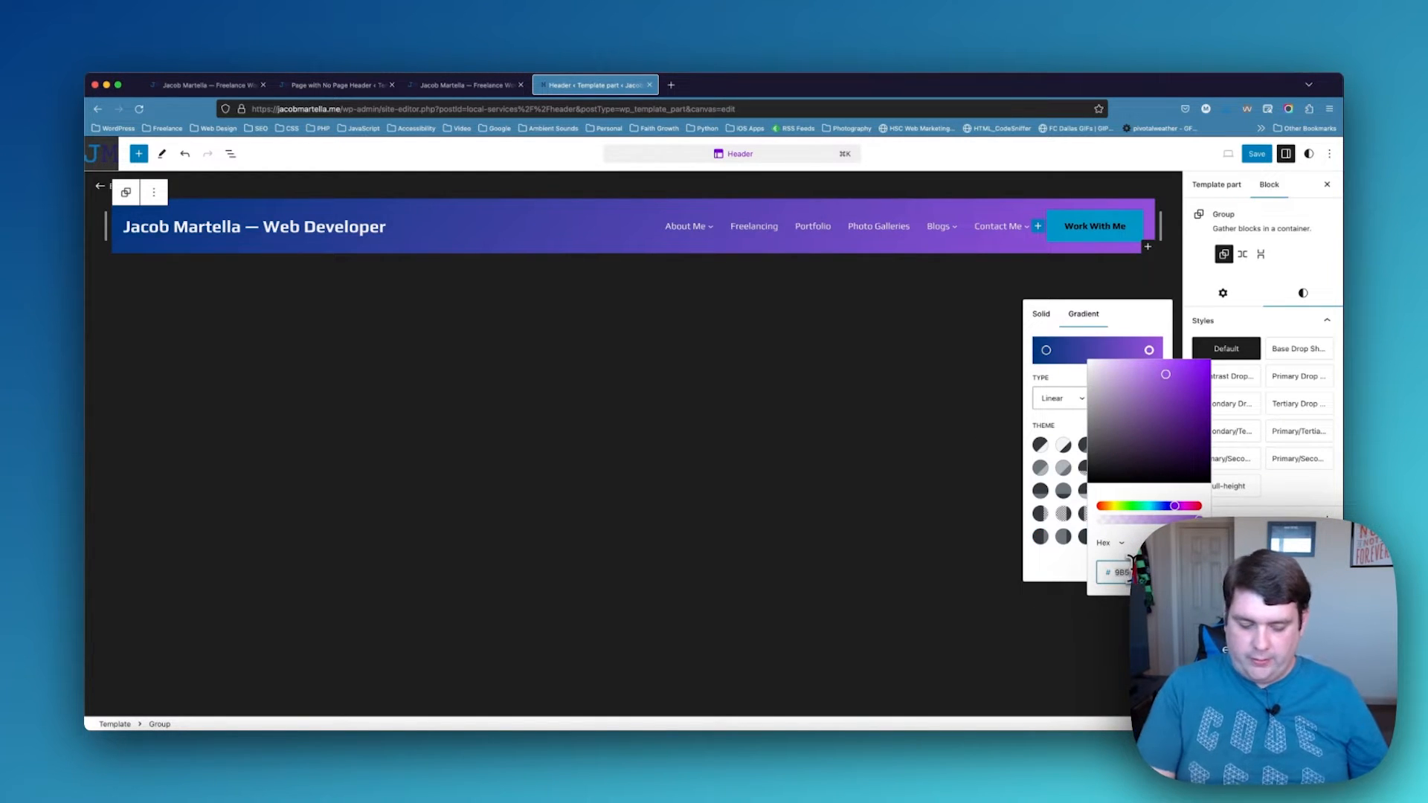
pyautogui.write('000000')
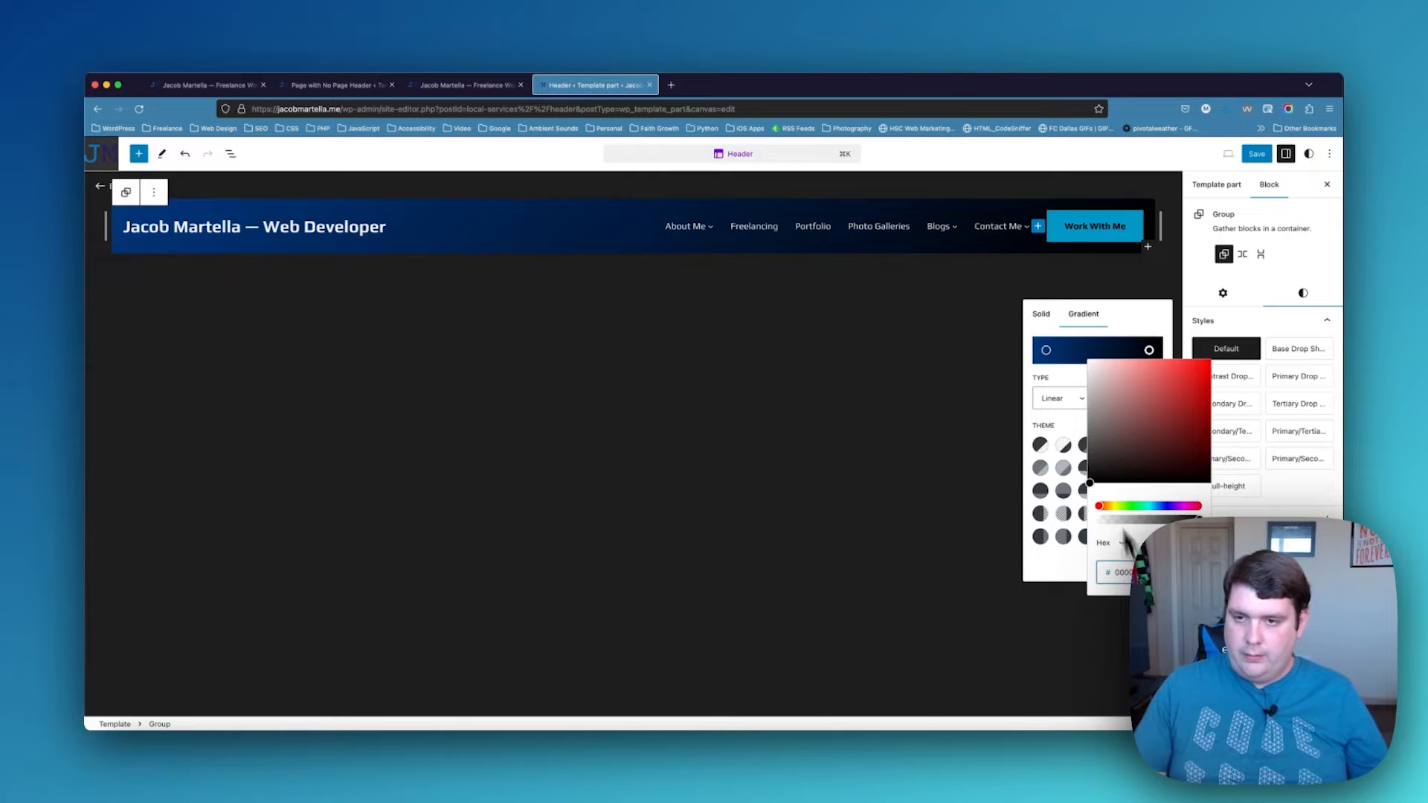
pyautogui.click(1121, 322)
pyautogui.doubleClick(1118, 399)
pyautogui.write('180')
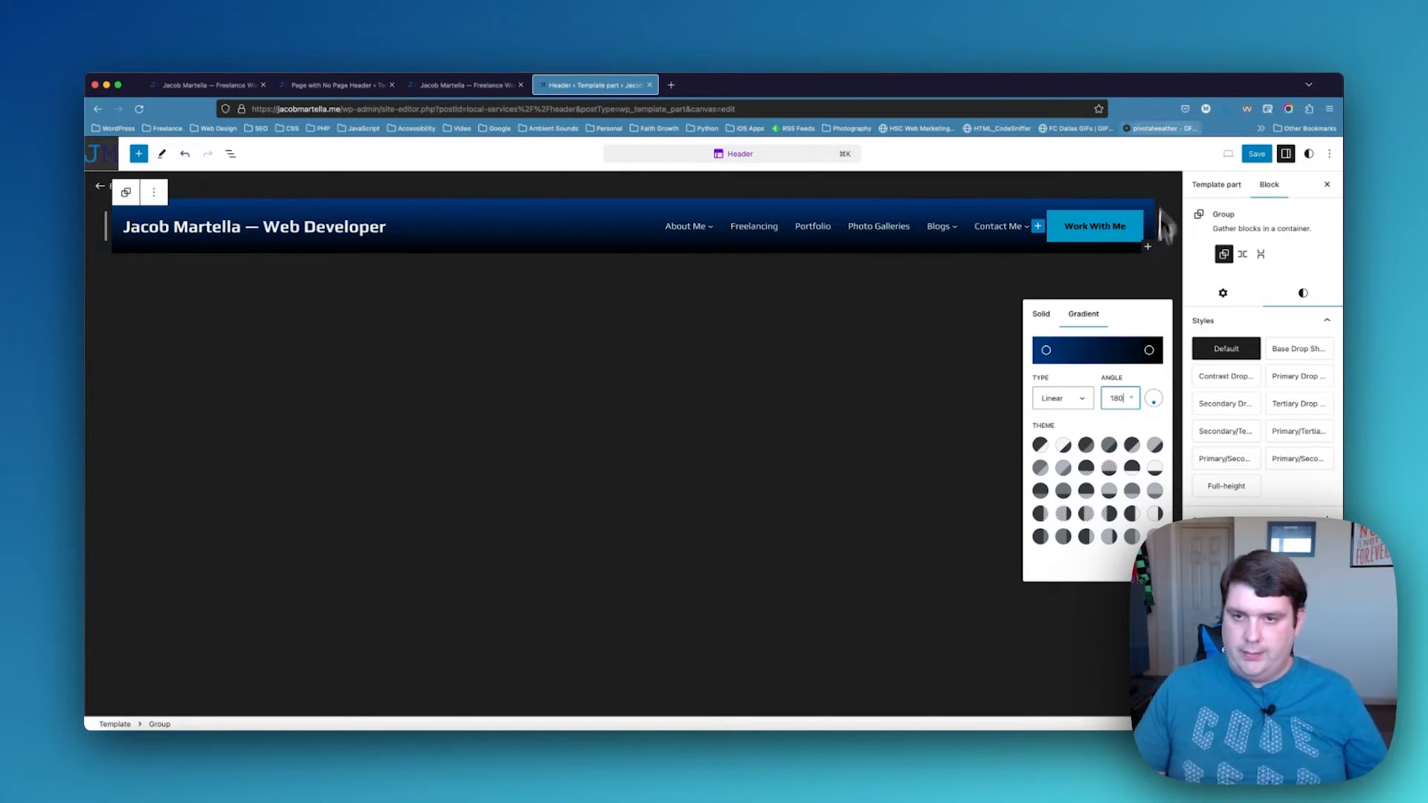
# Insert an Image block in the header row between the site title and the navigation menu
pyautogui.click(370, 228)
pyautogui.click(368, 232)
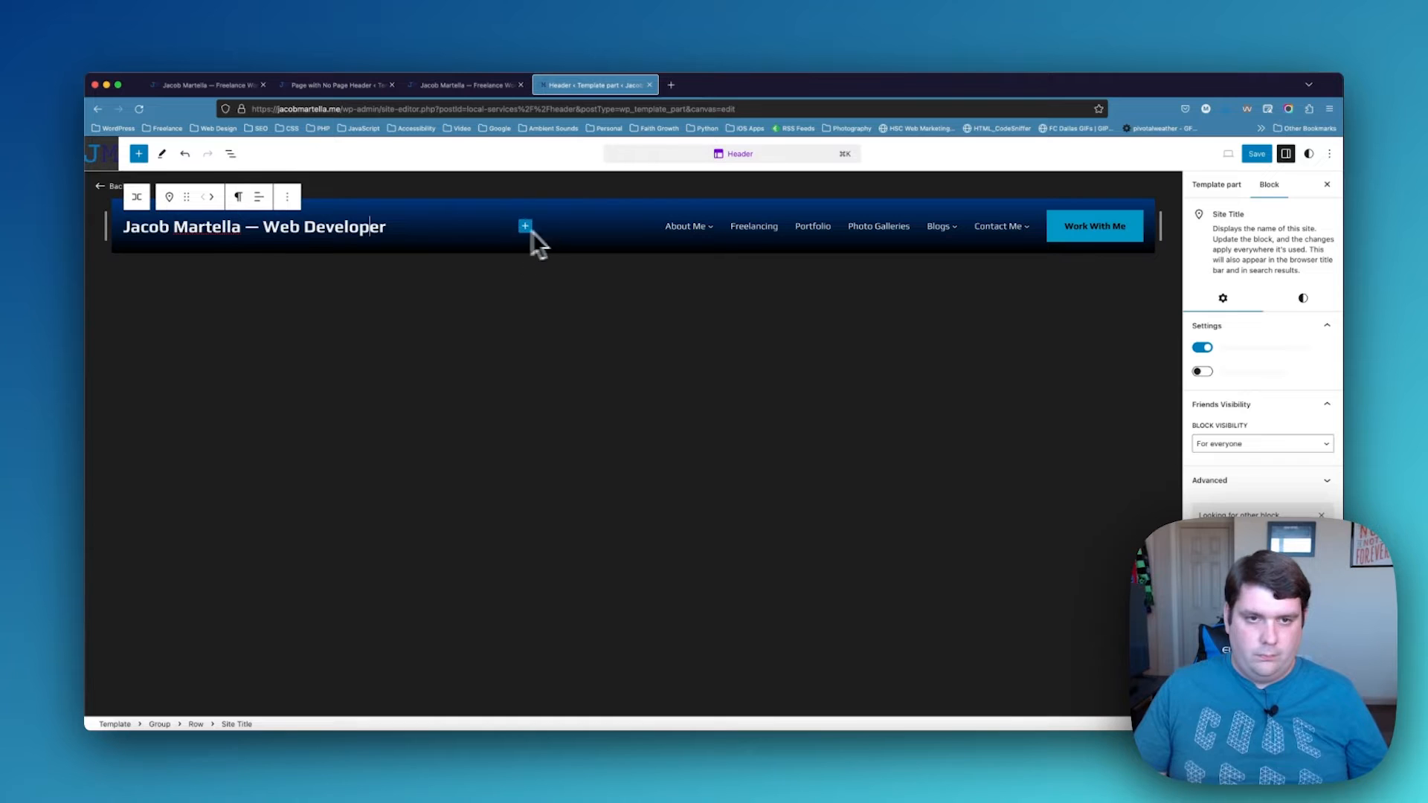
pyautogui.click(524, 226)
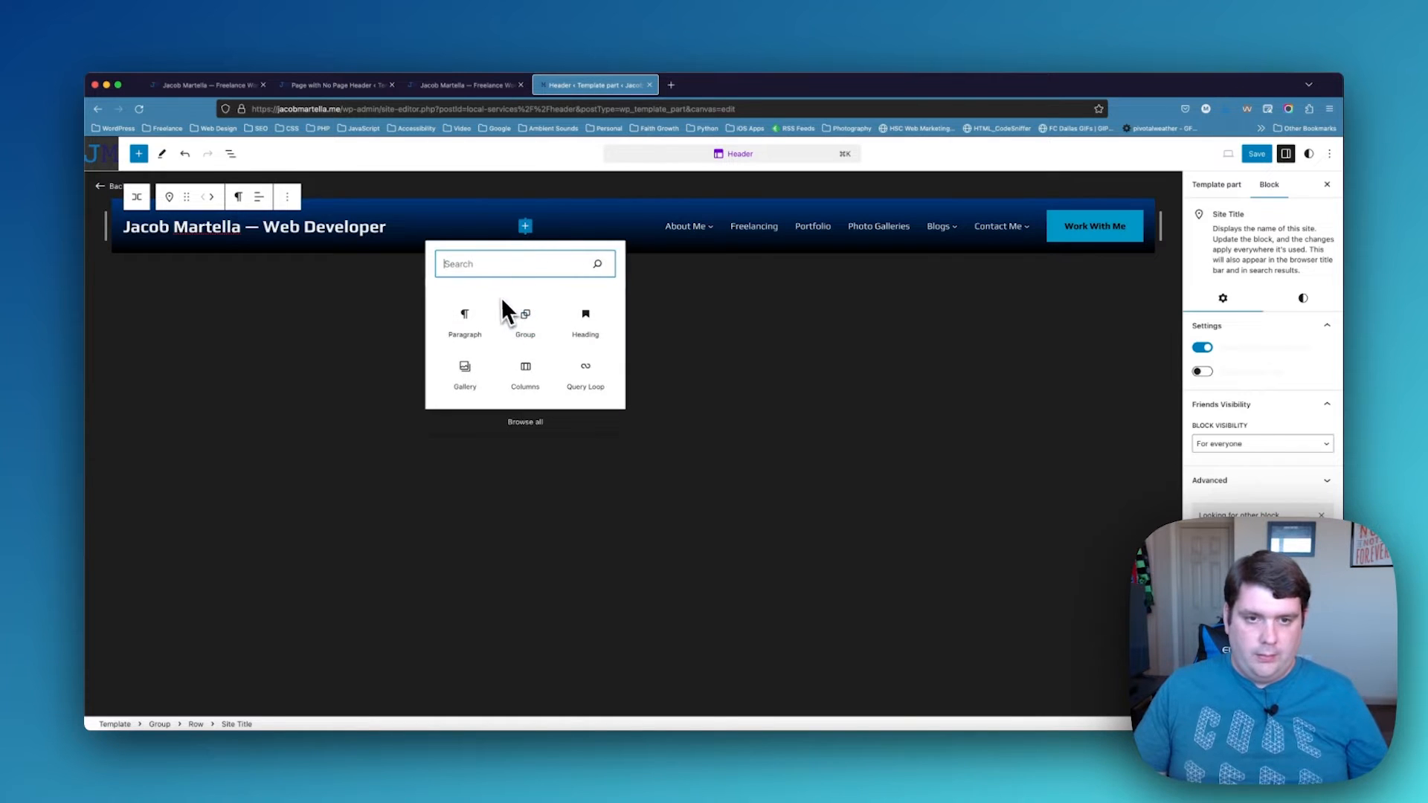
pyautogui.write('image')
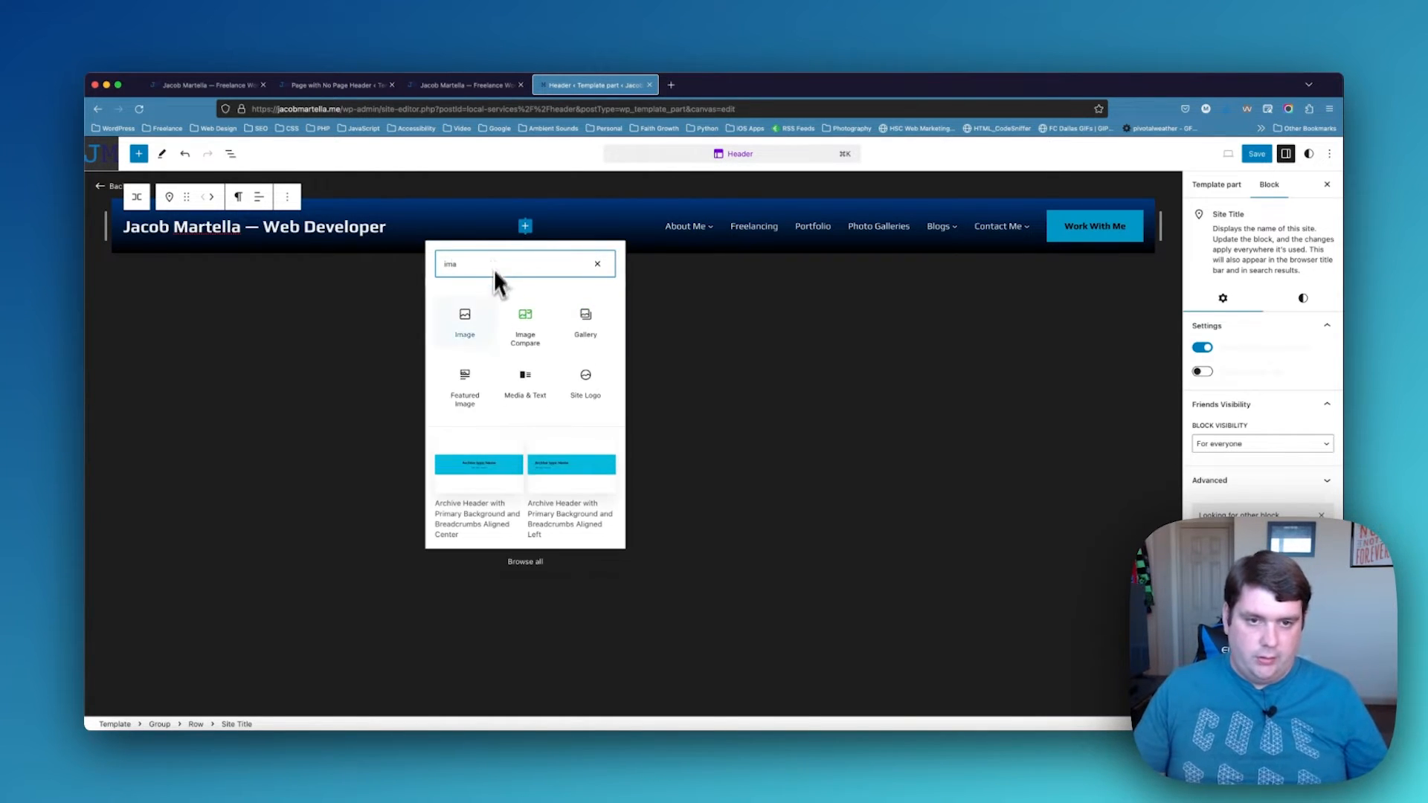
pyautogui.click(470, 332)
# Fill the header's Image block with wordmark-light.png from the media library
pyautogui.click(472, 290)
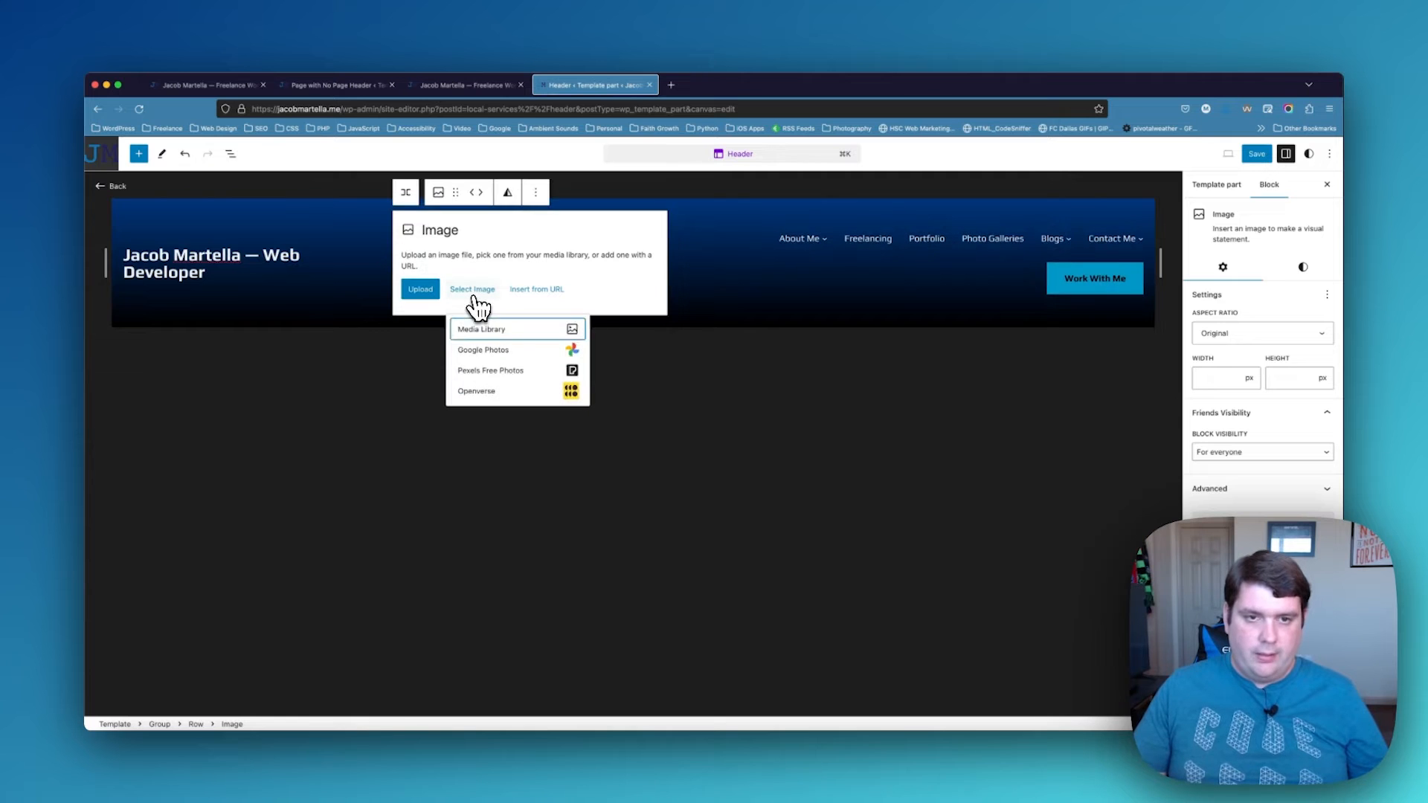
pyautogui.click(504, 332)
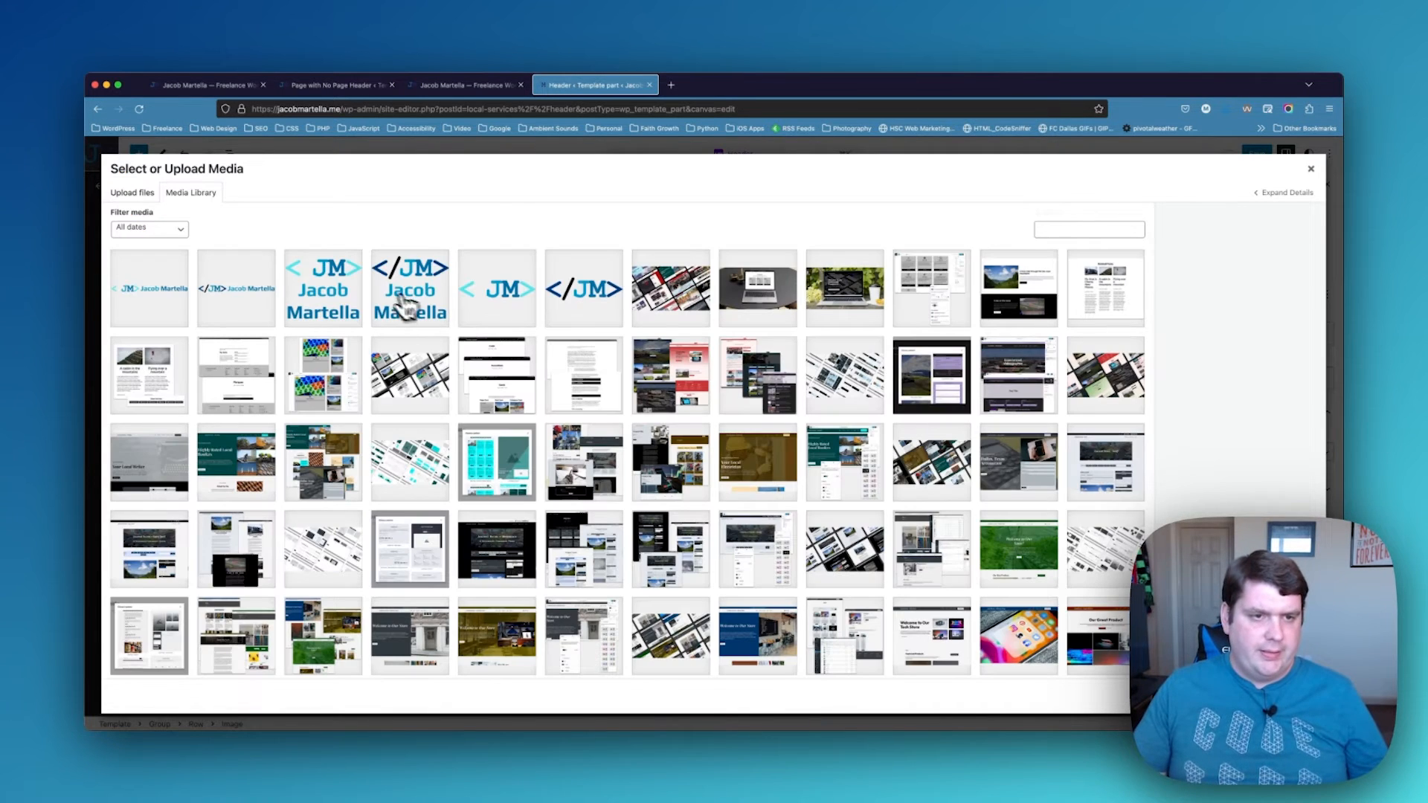
pyautogui.click(162, 305)
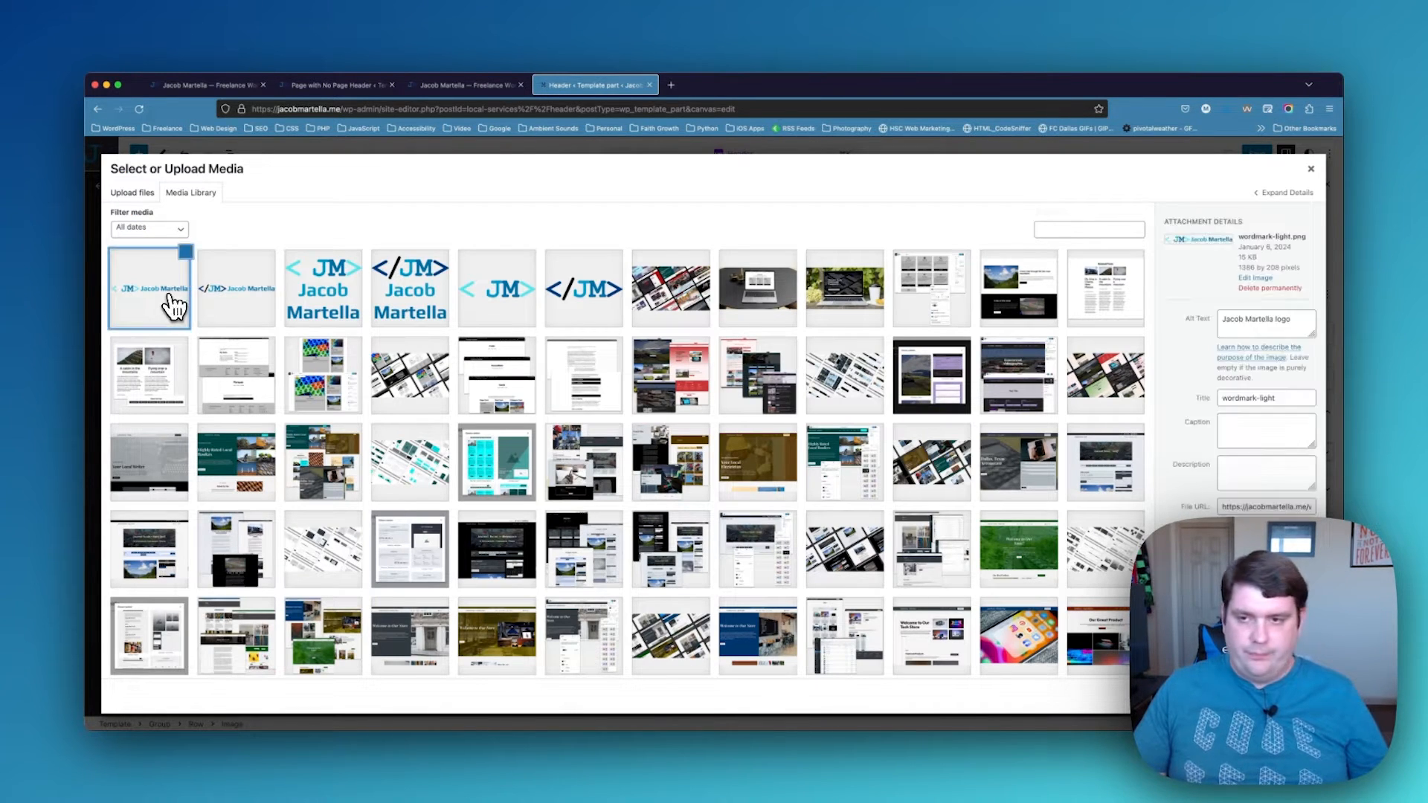
pyautogui.click(1296, 696)
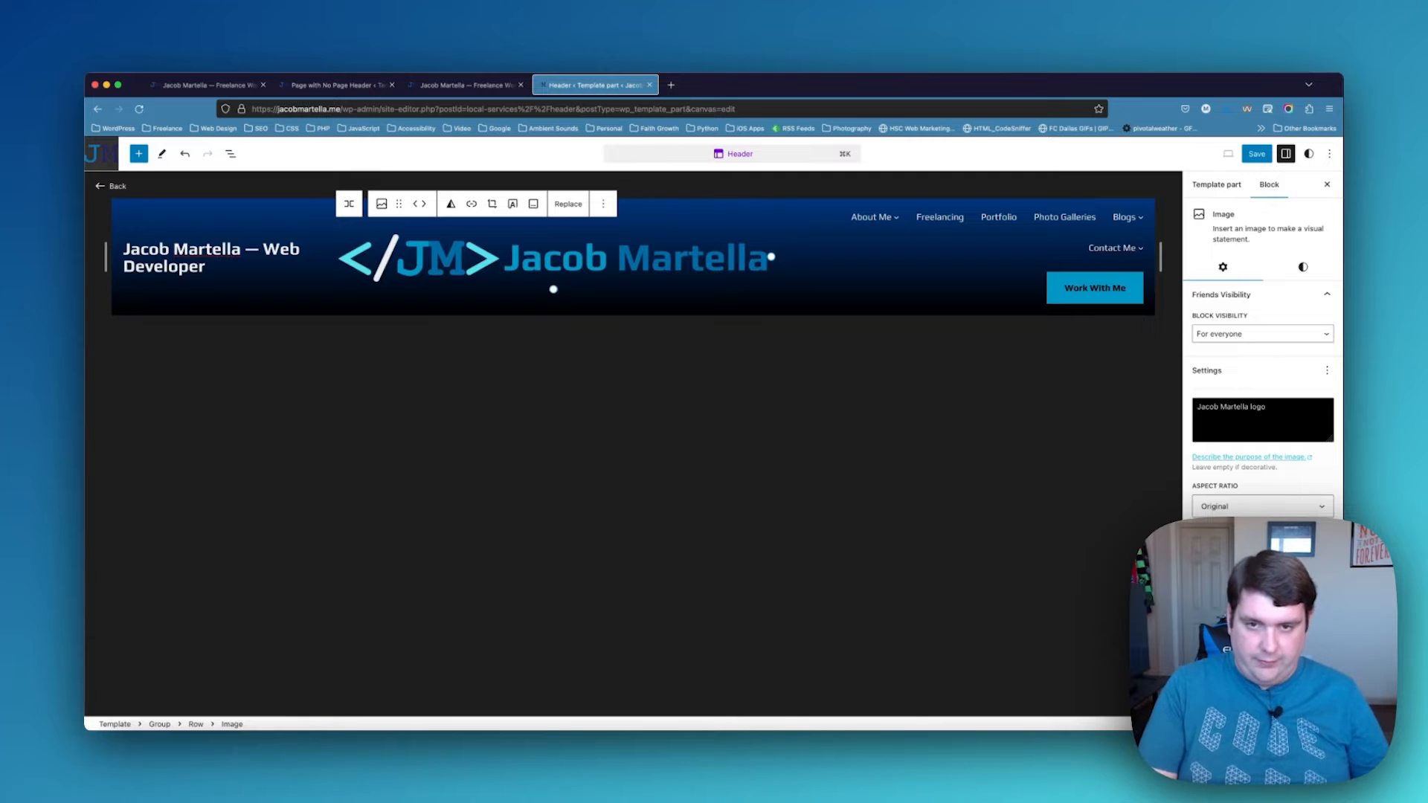
# Delete the Site Title block from the header row
pyautogui.click(279, 223)
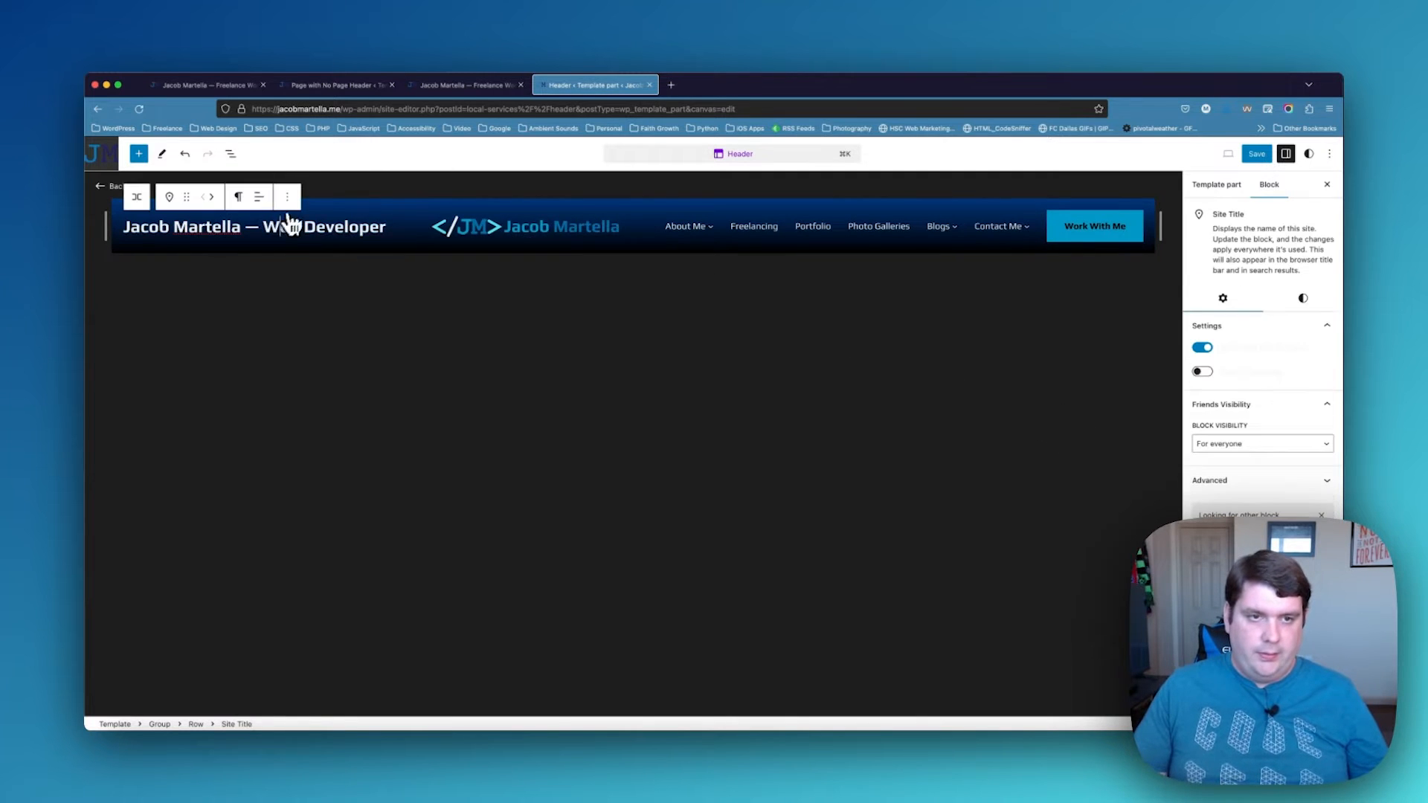
pyautogui.click(287, 197)
pyautogui.click(316, 510)
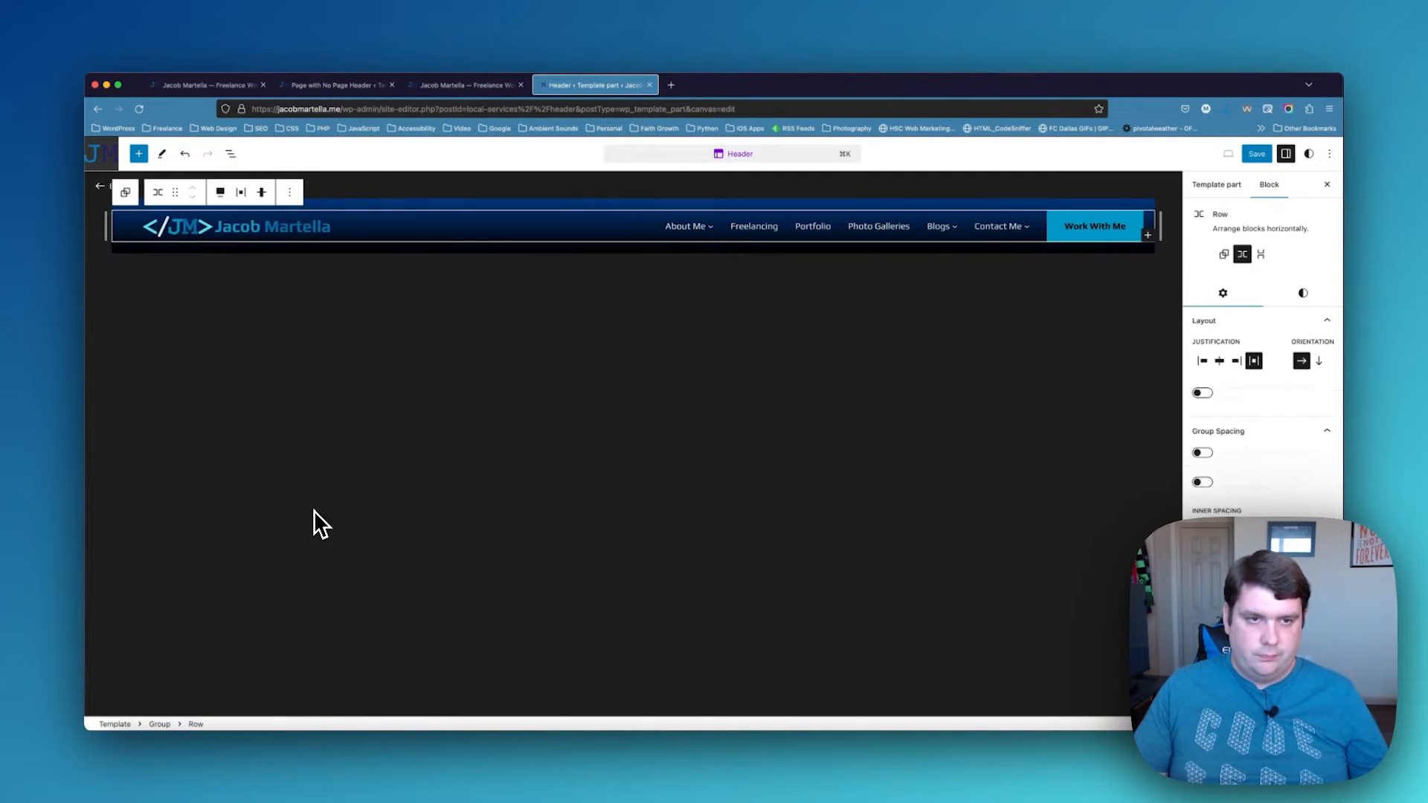
# Link the header logo image to the live site's home page URL, copied from the open live site page
pyautogui.click(274, 240)
pyautogui.click(260, 193)
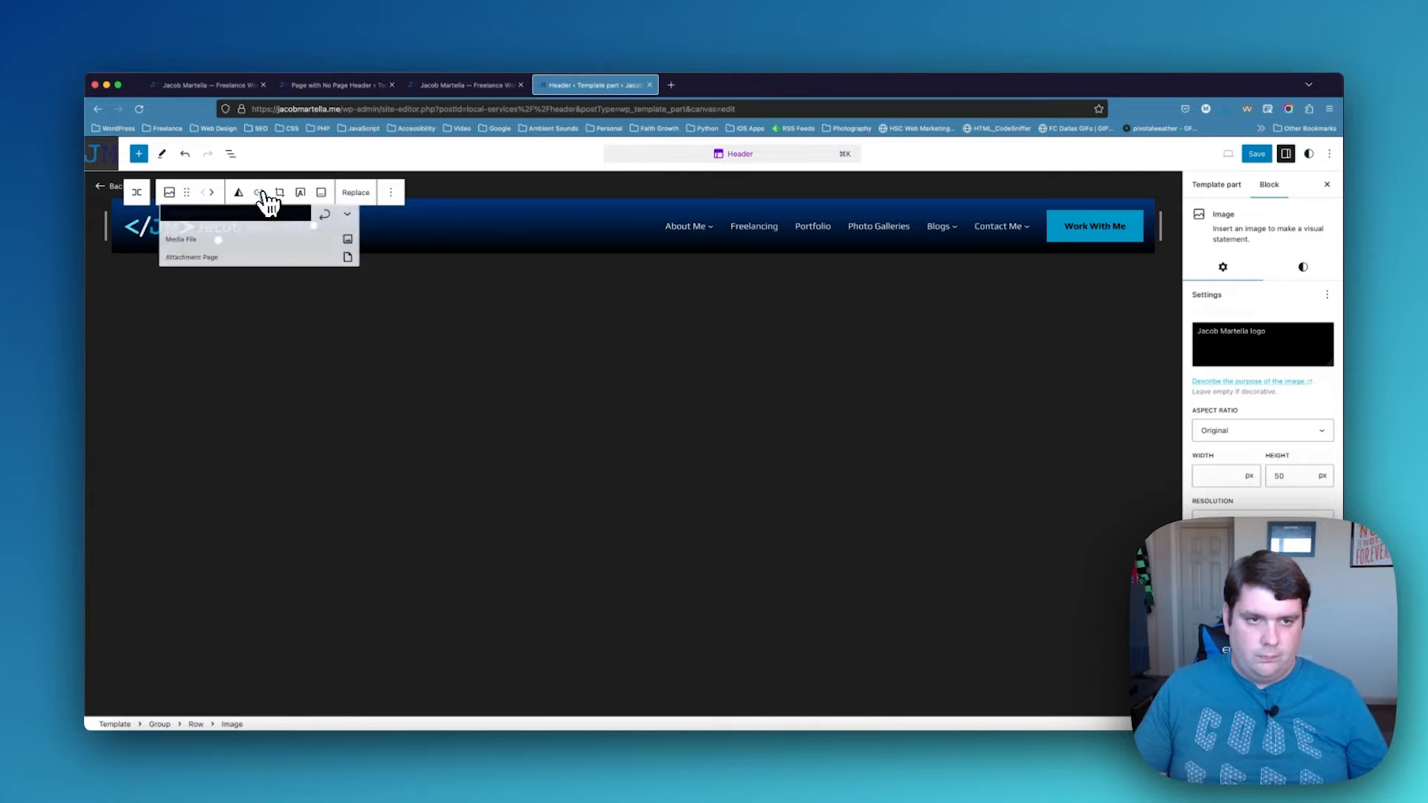
pyautogui.click(485, 86)
pyautogui.click(449, 109)
pyautogui.click(584, 91)
pyautogui.click(236, 217)
pyautogui.write('https://jacobmartella.me/')
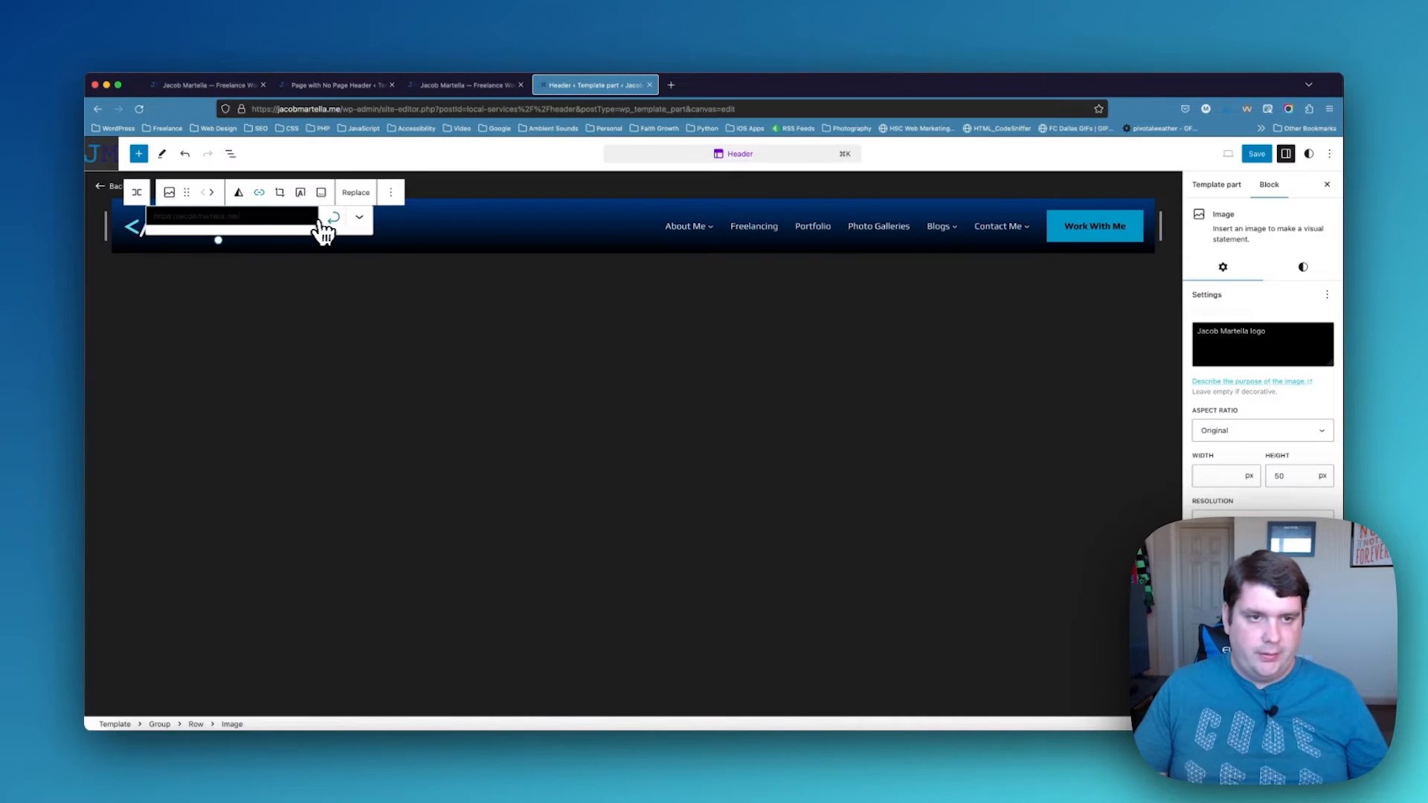
pyautogui.click(333, 217)
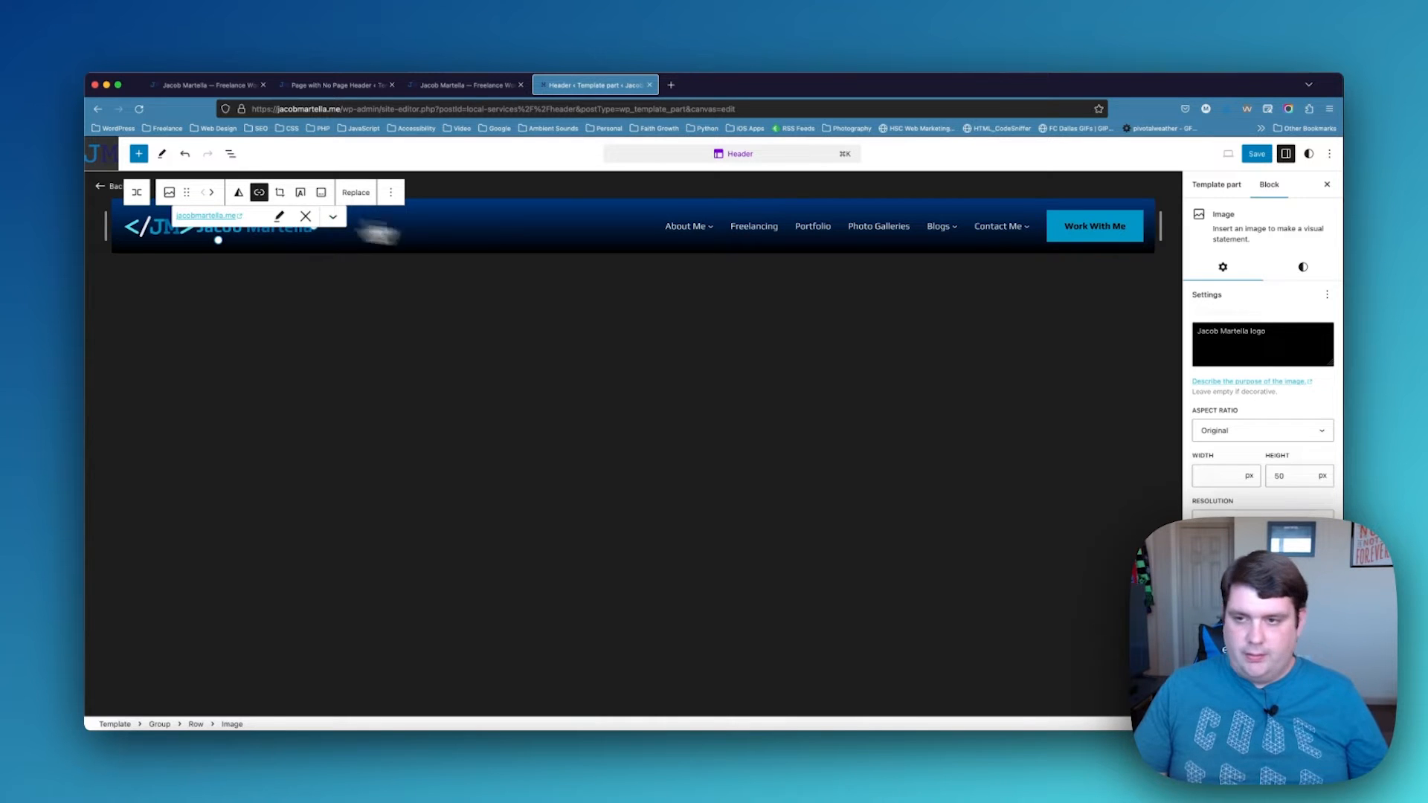
# Check the staging header, then give the live header's Work With Me button a rounded border in the Contrast color
pyautogui.click(1027, 246)
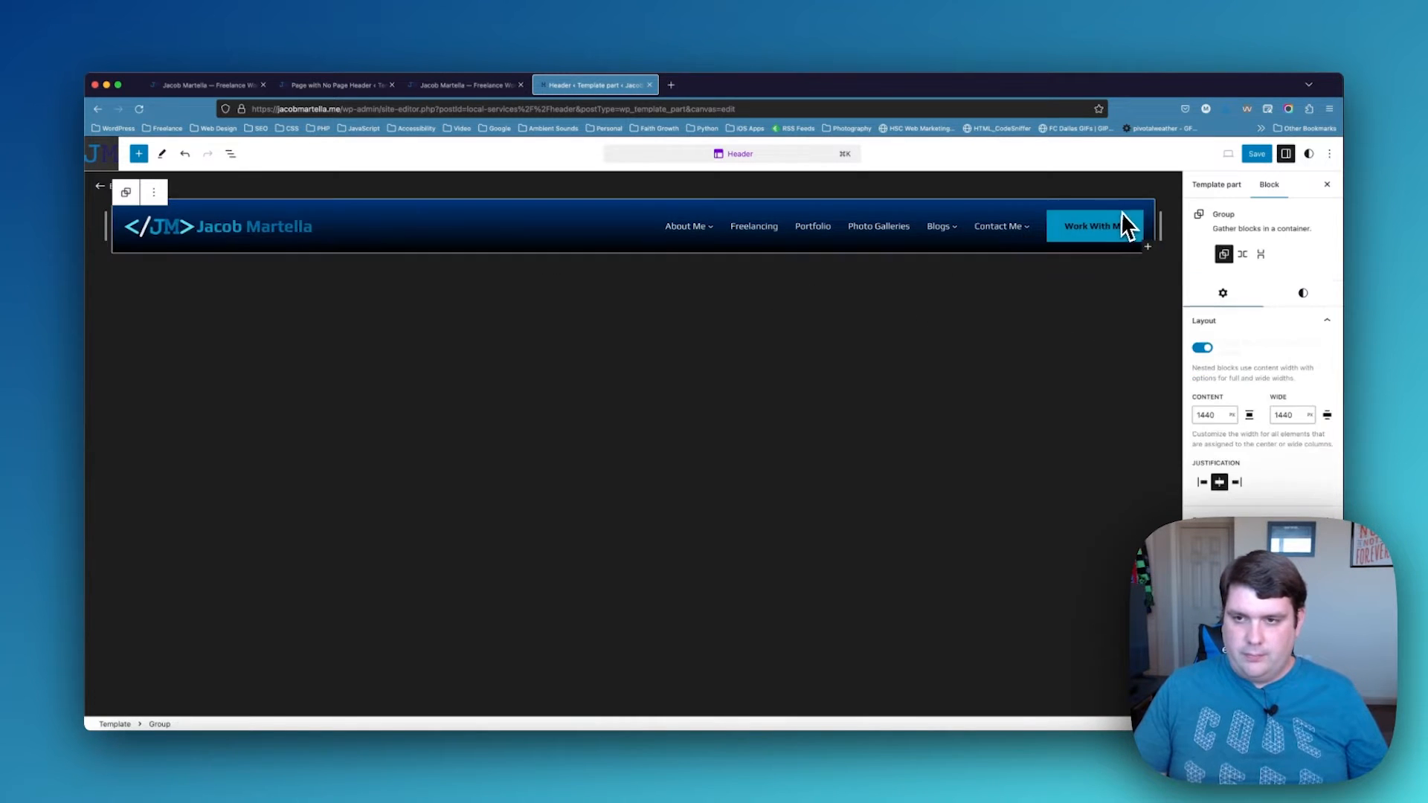
pyautogui.click(301, 87)
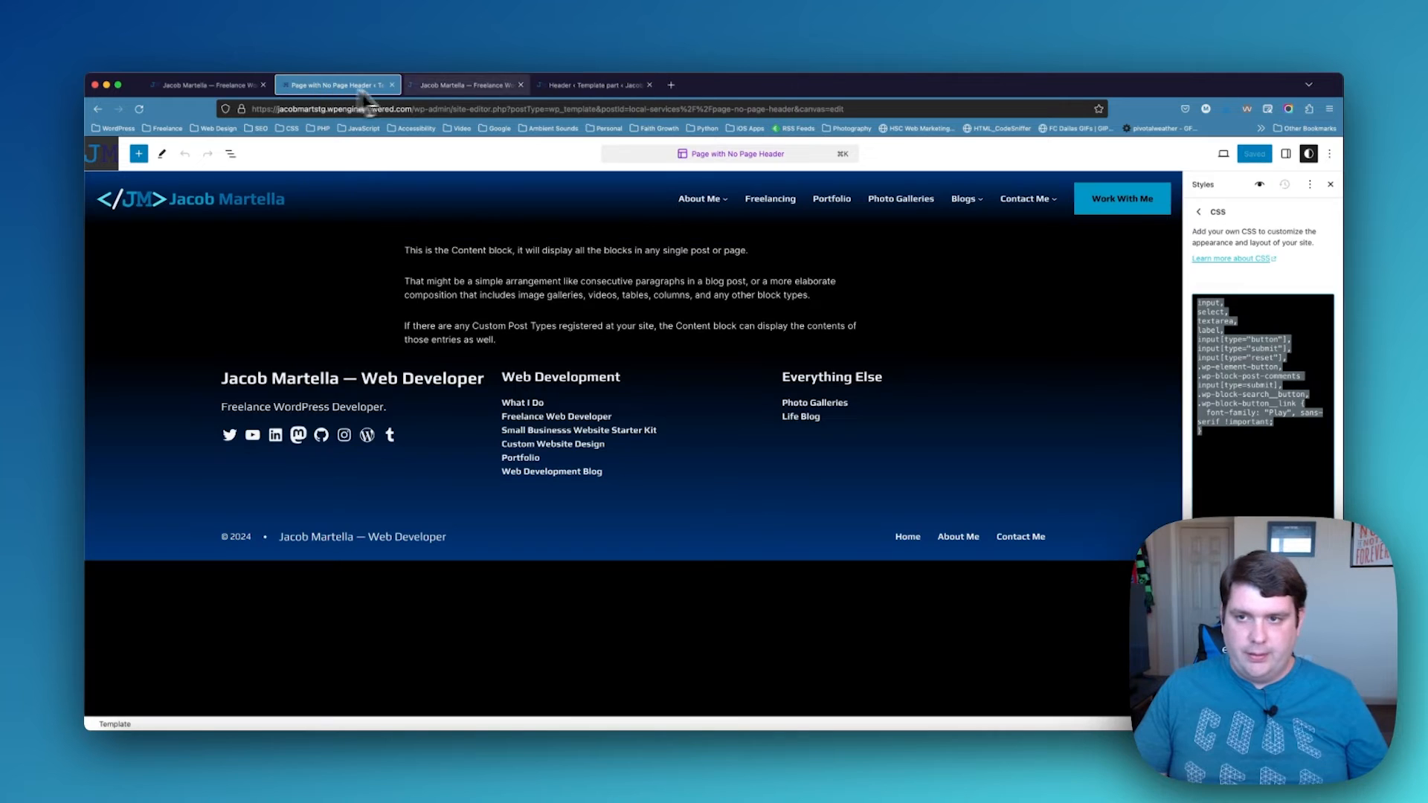
pyautogui.click(598, 87)
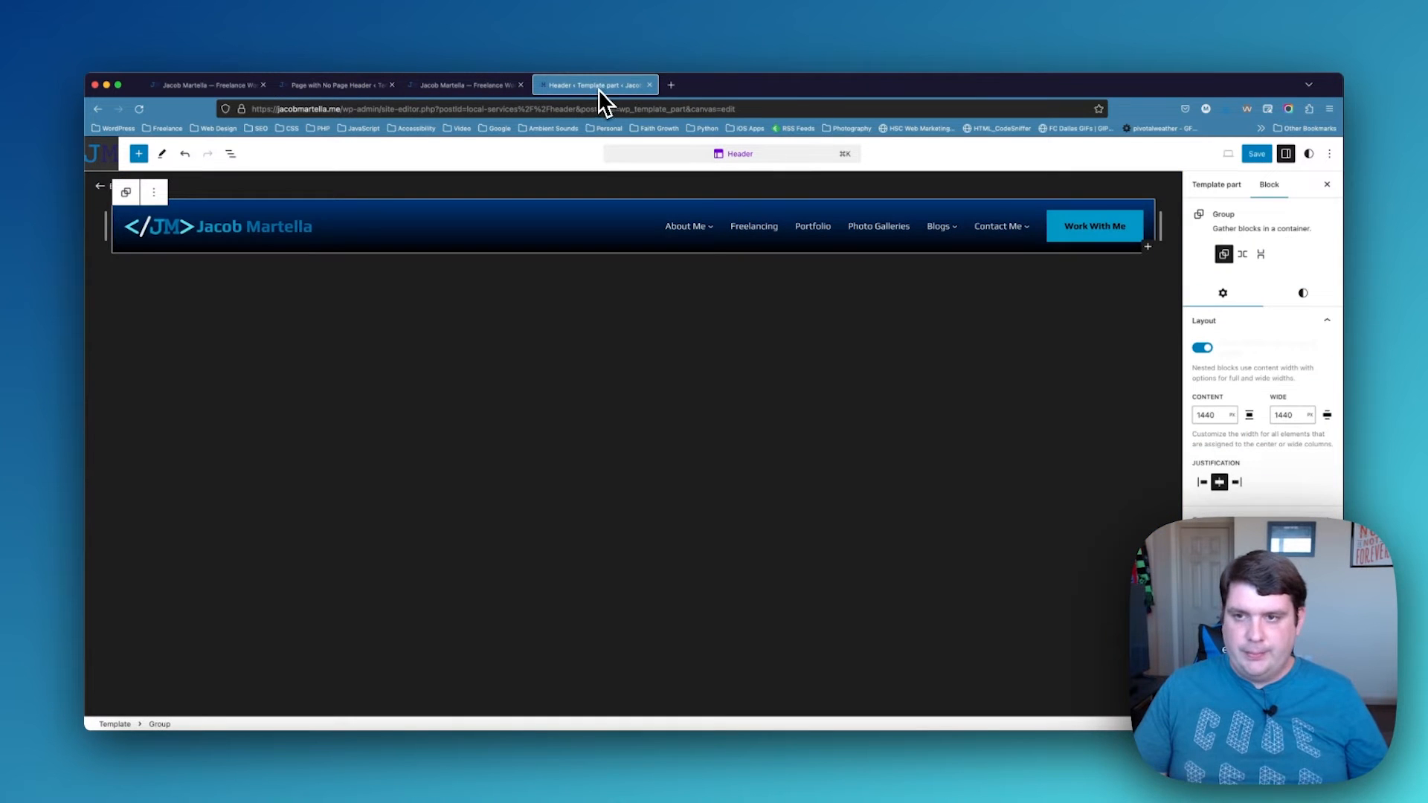
pyautogui.click(1116, 233)
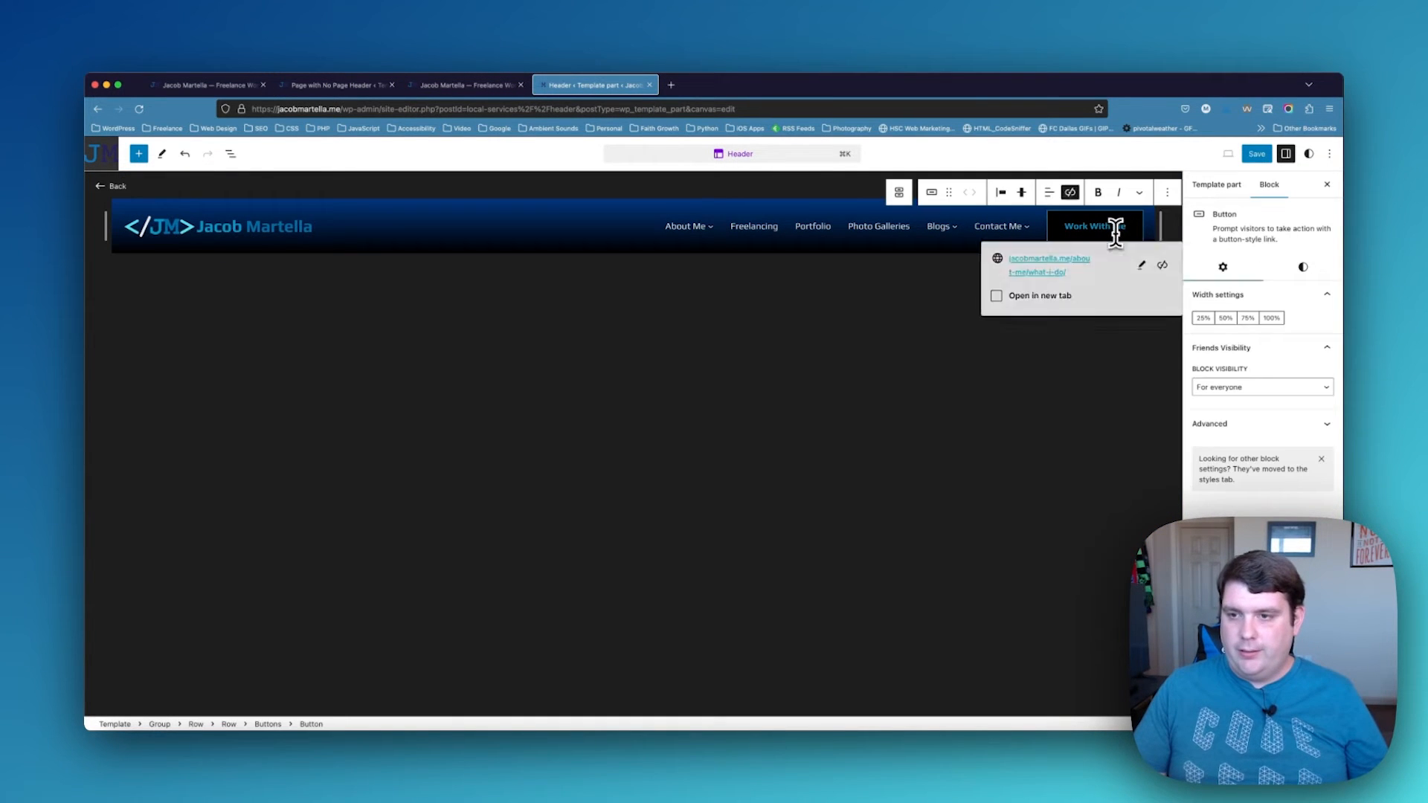
pyautogui.click(1303, 273)
pyautogui.scroll(-2, 1305, 409)
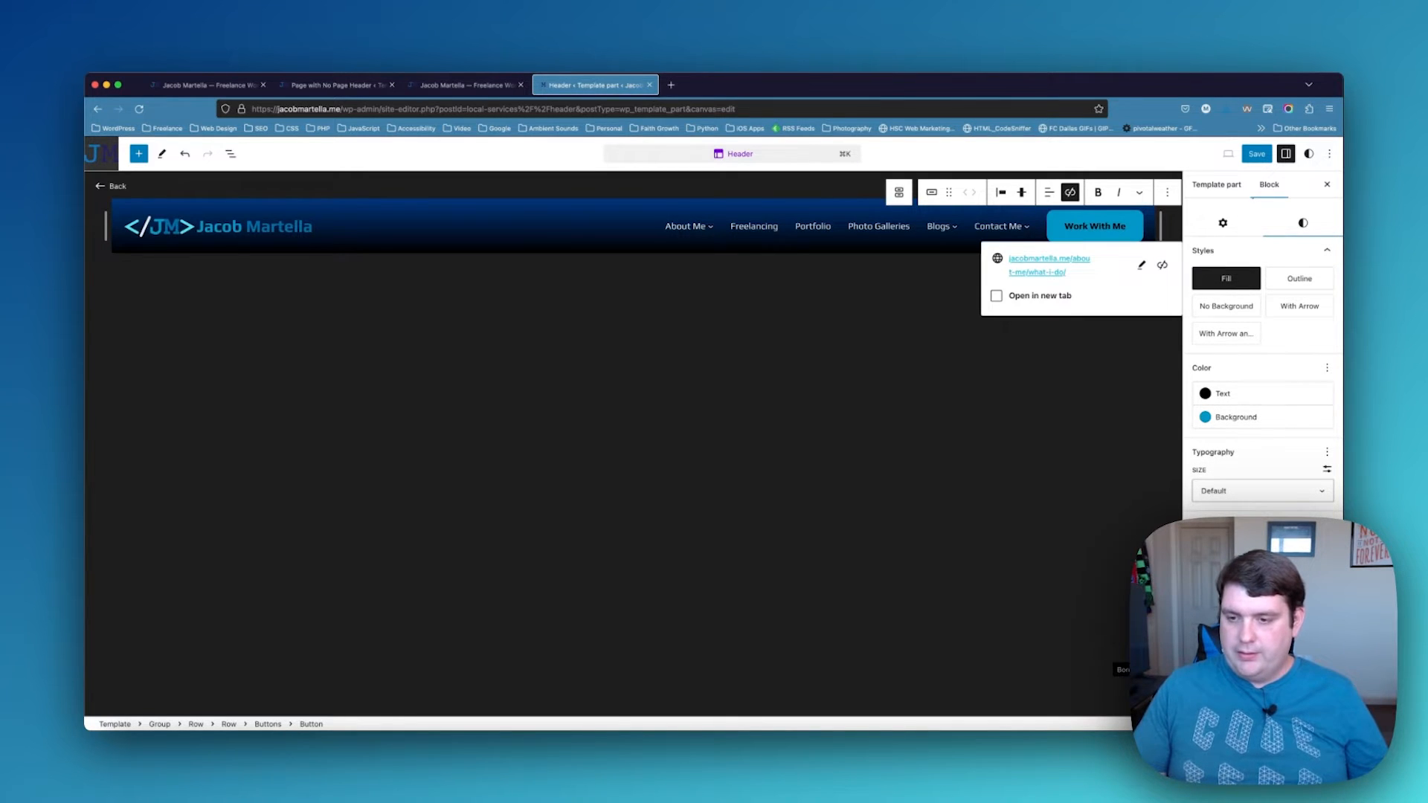
pyautogui.click(1204, 650)
pyautogui.click(1060, 534)
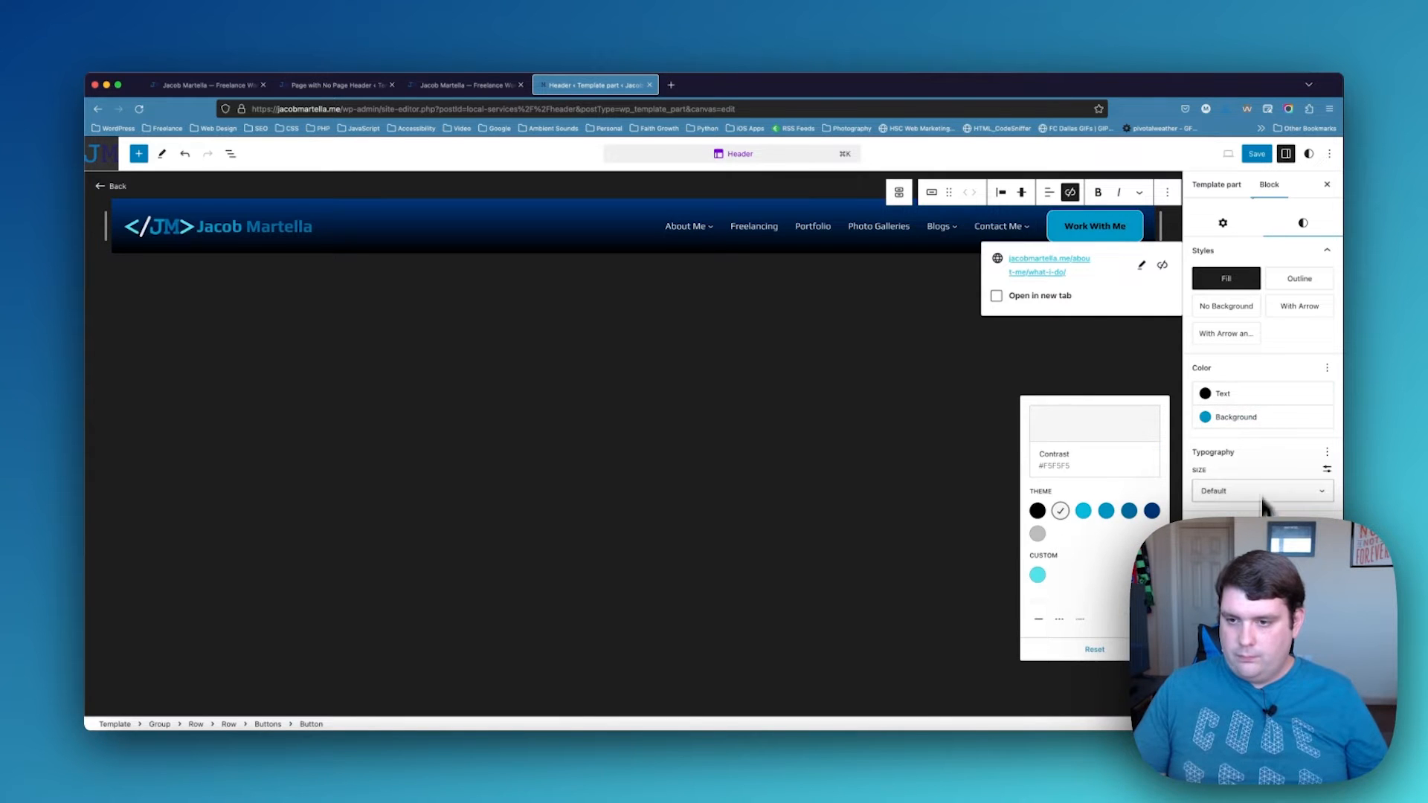
# Slightly reduce the vertical padding of the header's Work With Me button
pyautogui.click(1257, 566)
pyautogui.moveTo(1257, 566)
pyautogui.mouseDown()
pyautogui.moveTo(1223, 565)
pyautogui.moveTo(1235, 566)
pyautogui.mouseUp()
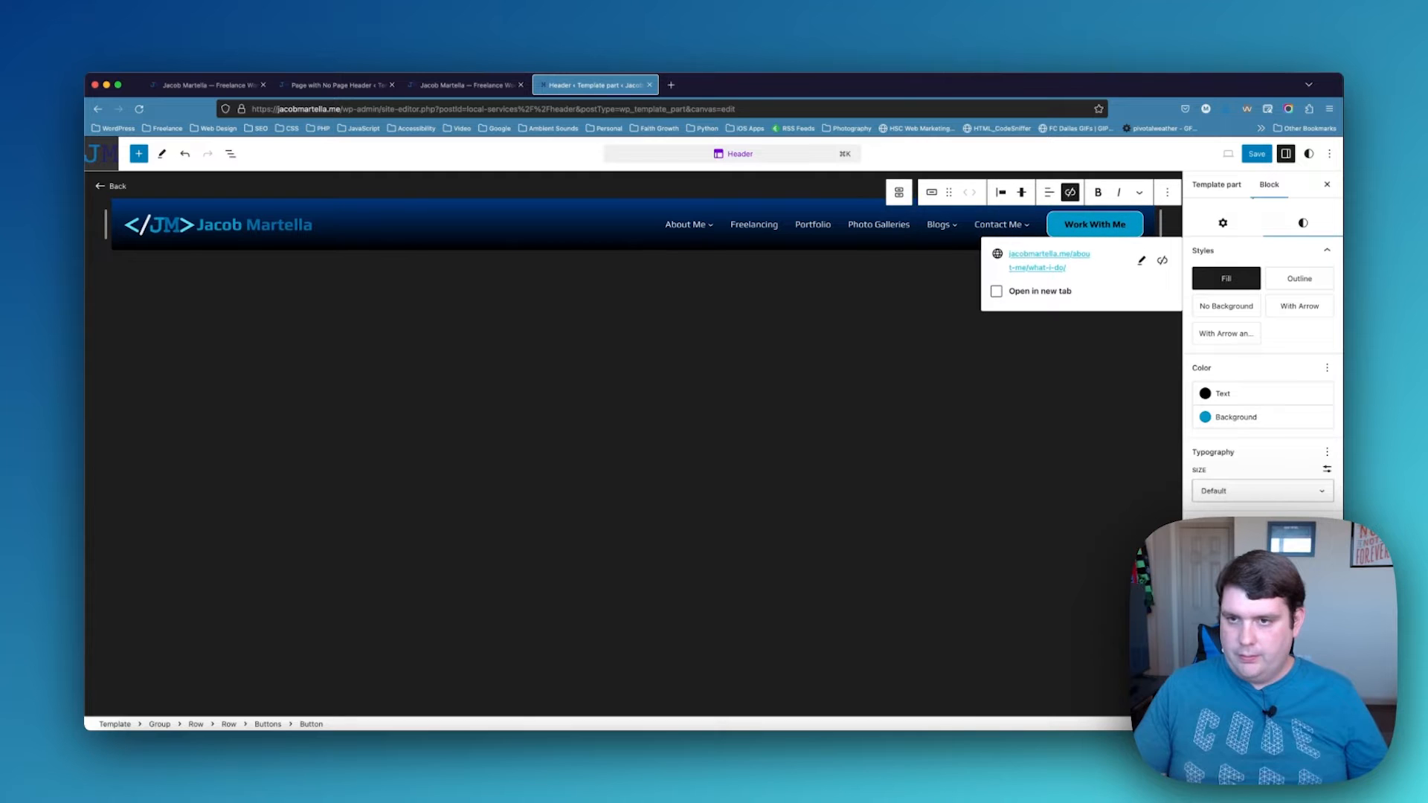
pyautogui.click(840, 248)
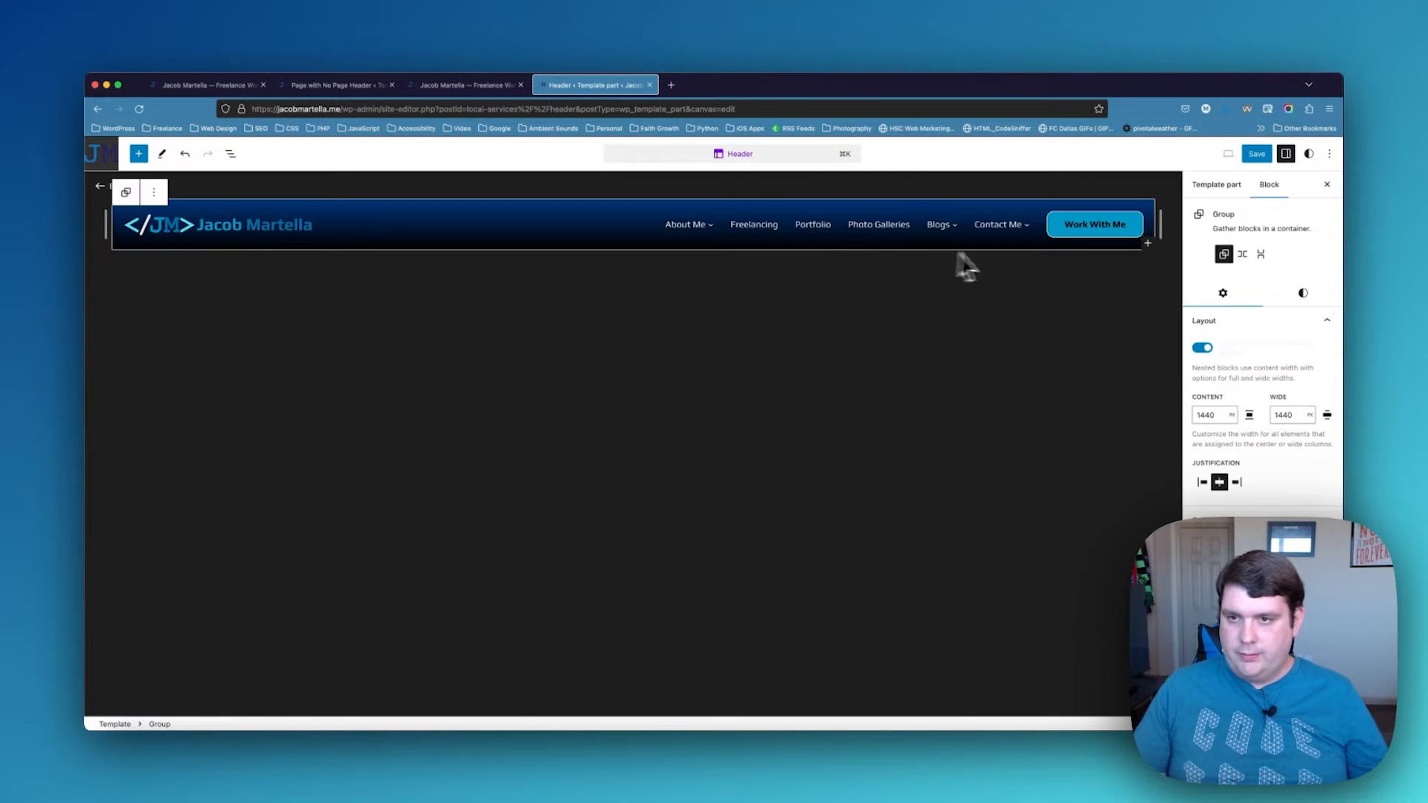
# Save the Header template part and open the page template's Footer template part for editing
pyautogui.click(1257, 155)
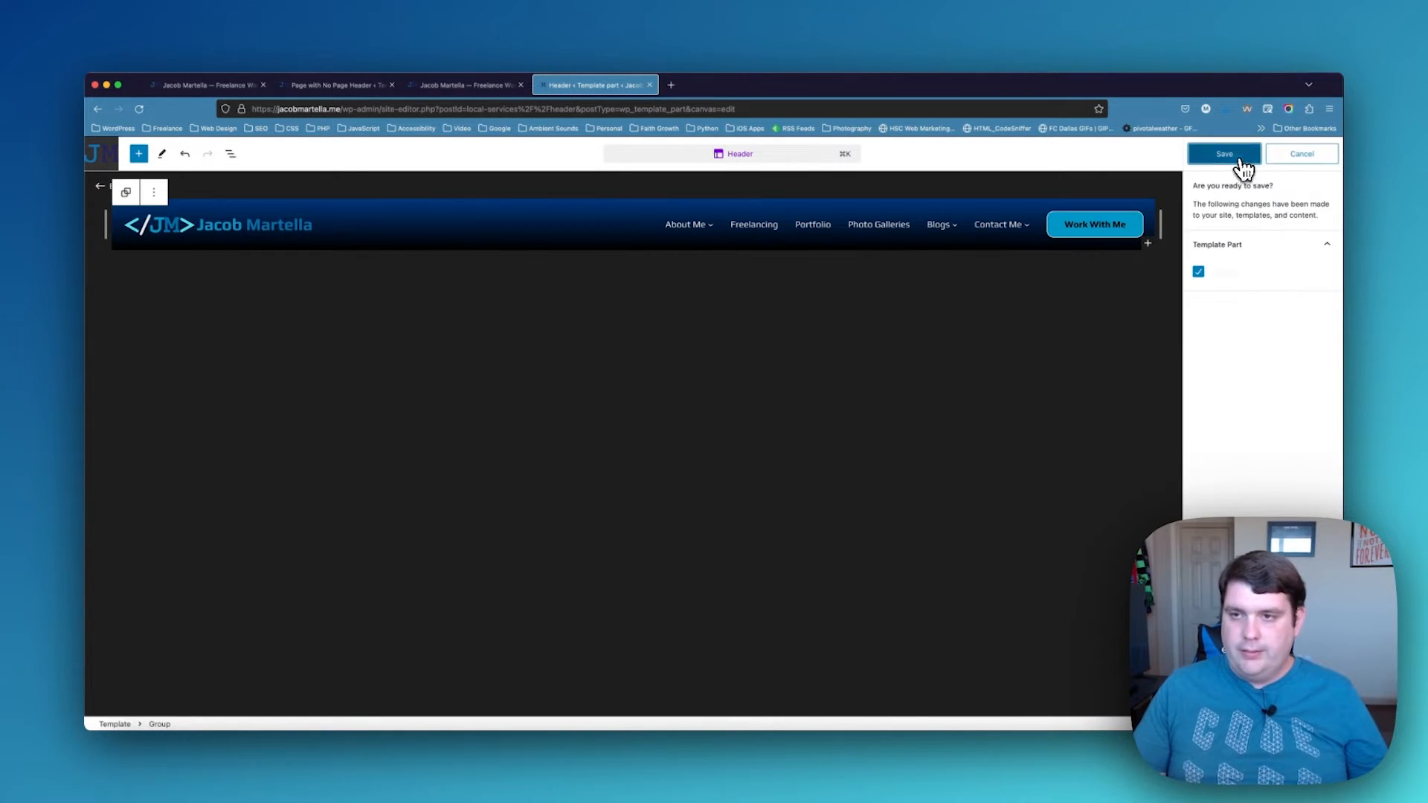
pyautogui.click(1241, 156)
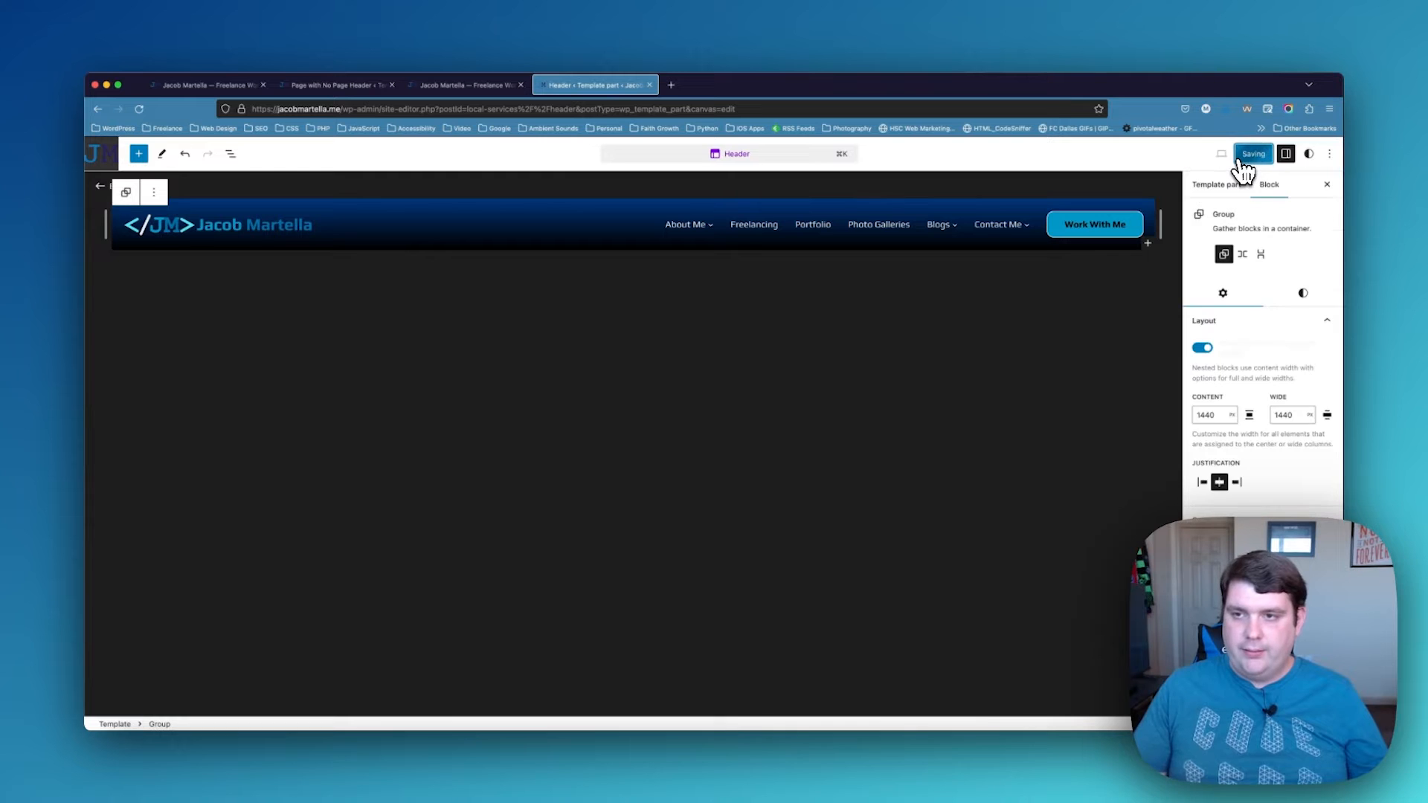
pyautogui.click(102, 186)
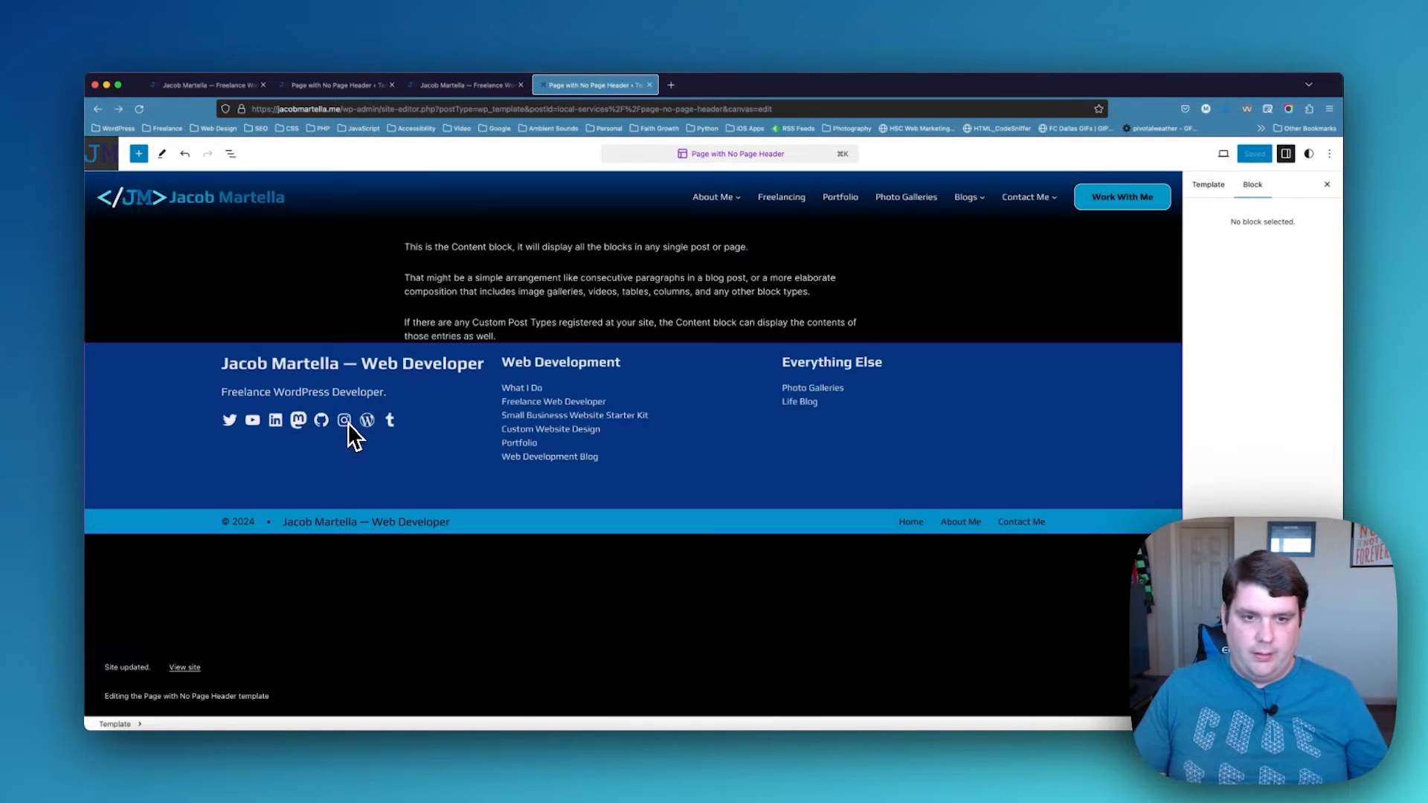
pyautogui.click(202, 388)
pyautogui.click(219, 323)
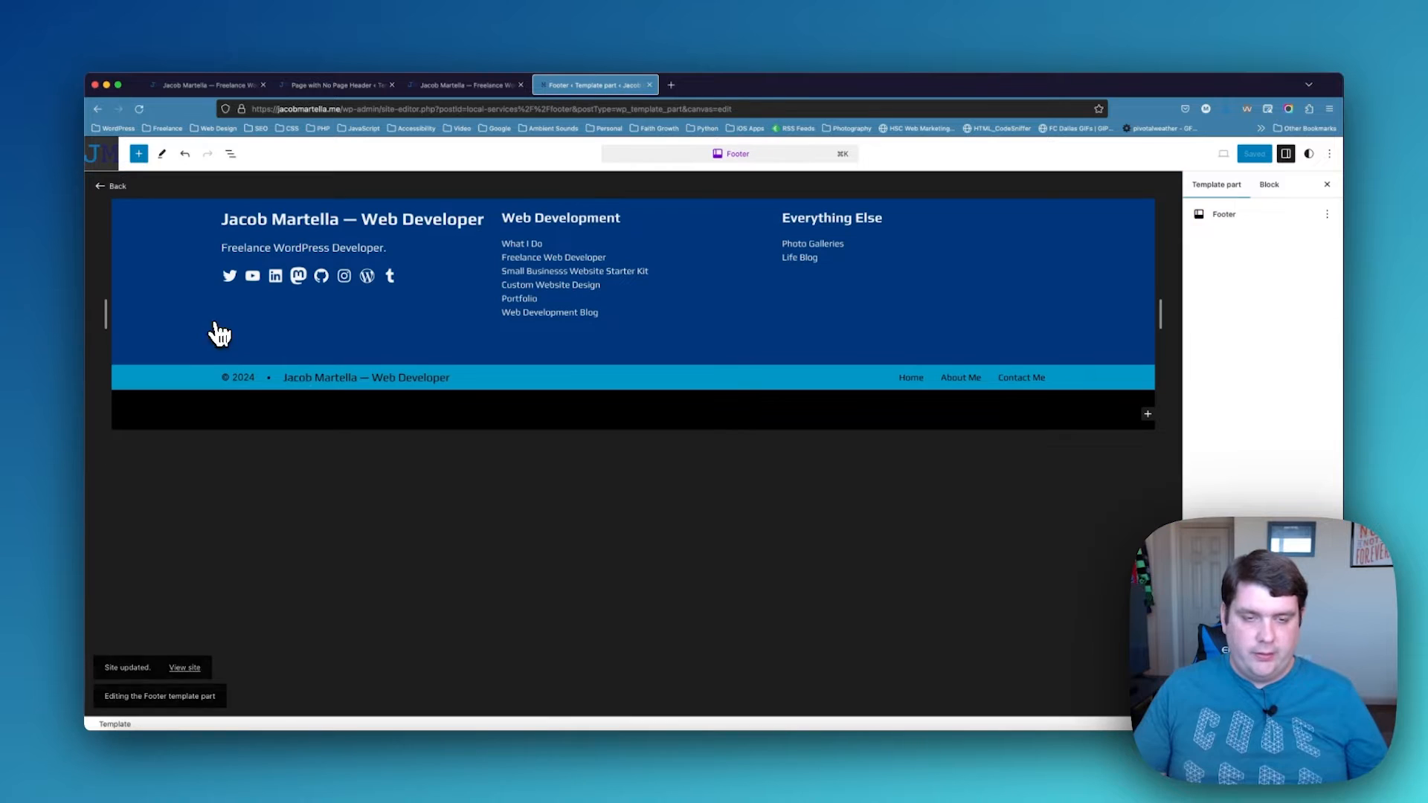
# Clear the Secondary background color from the footer's copyright bar Group
pyautogui.click(378, 219)
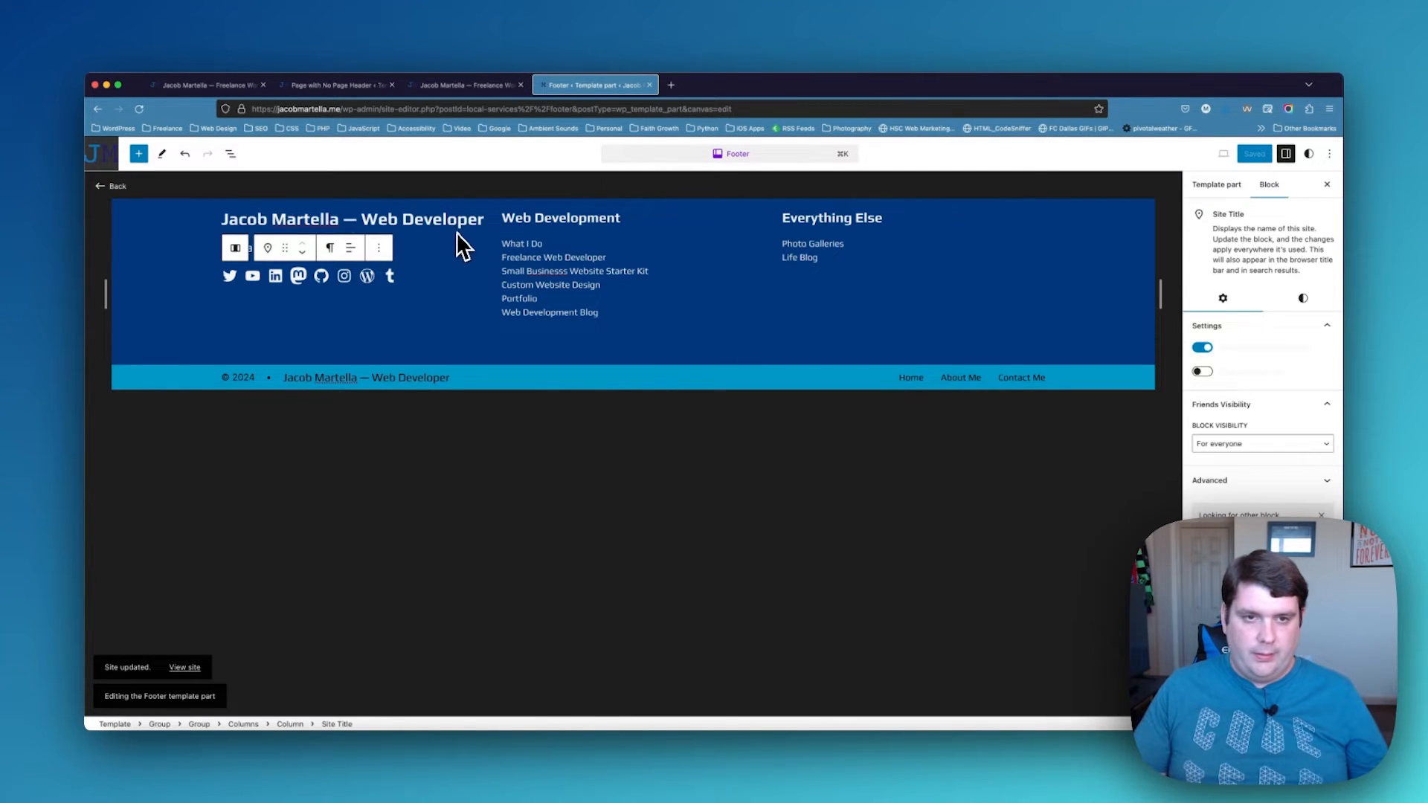
pyautogui.click(147, 225)
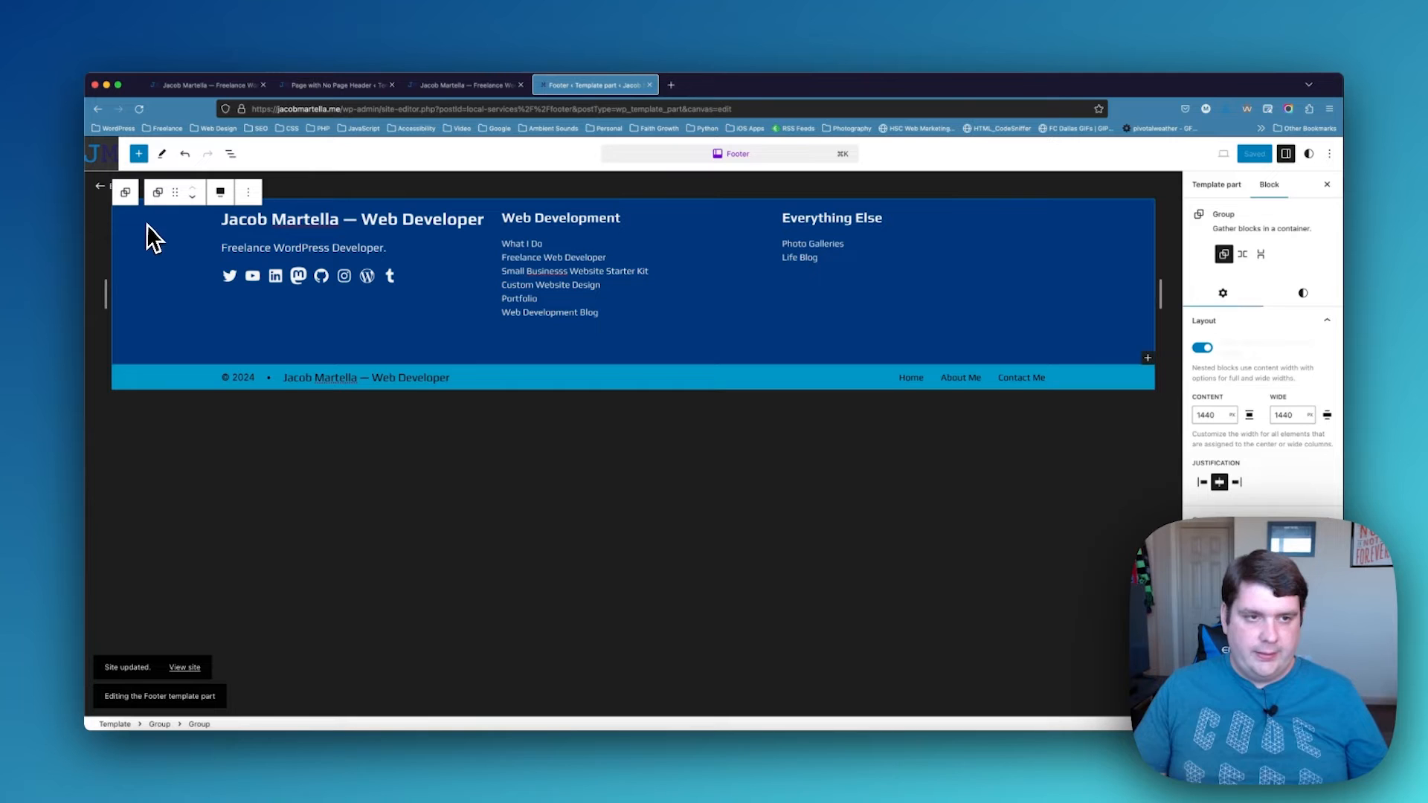
pyautogui.click(168, 378)
pyautogui.click(1315, 294)
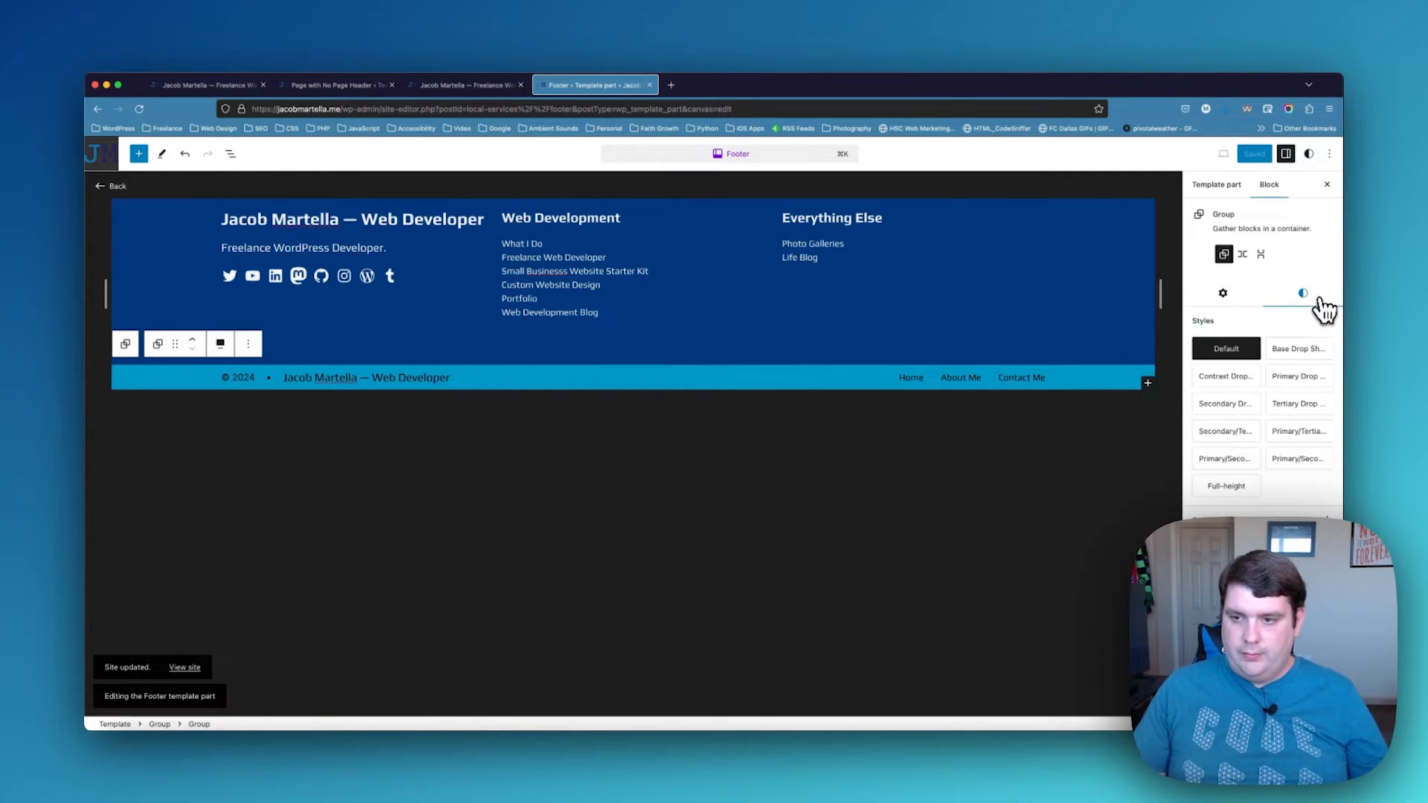
pyautogui.click(1257, 571)
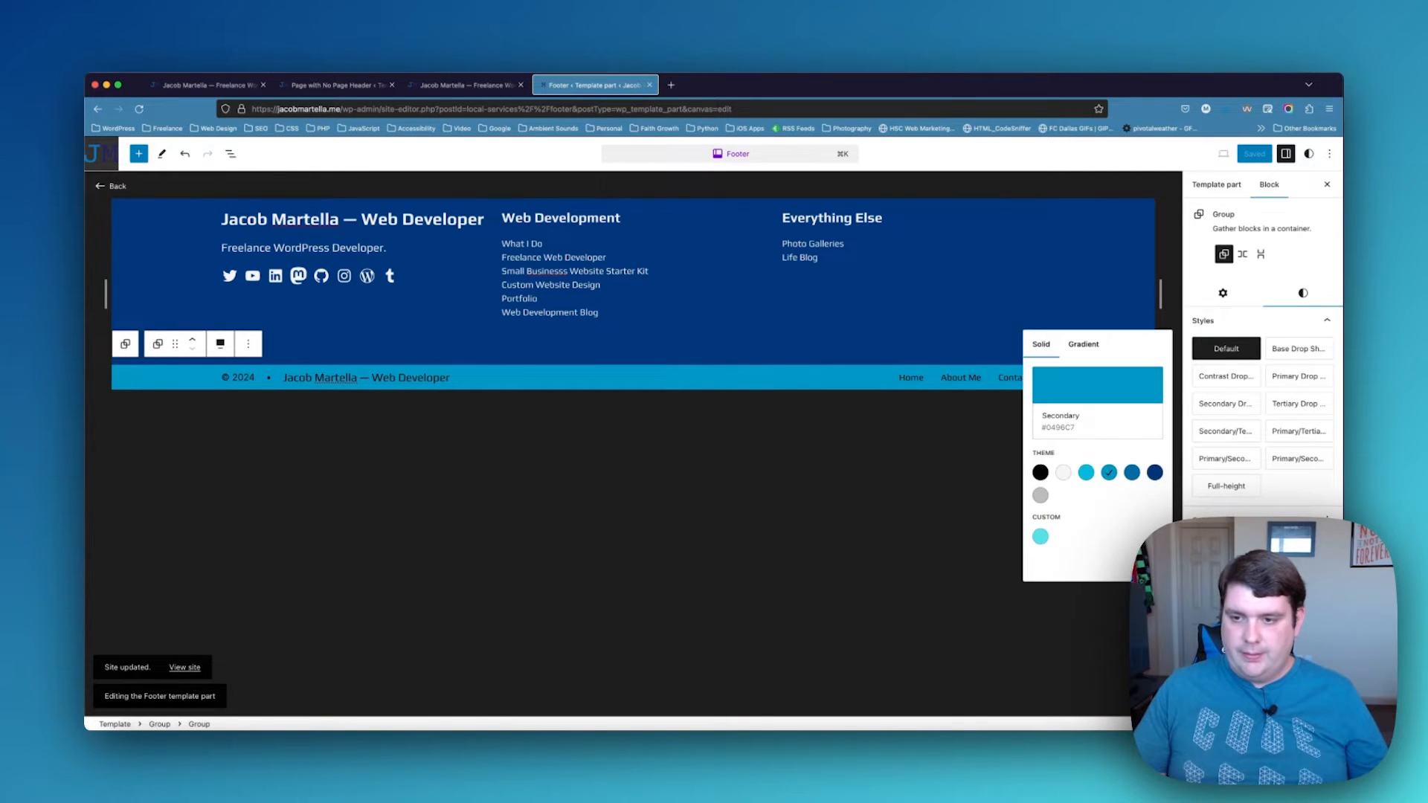
pyautogui.click(1109, 472)
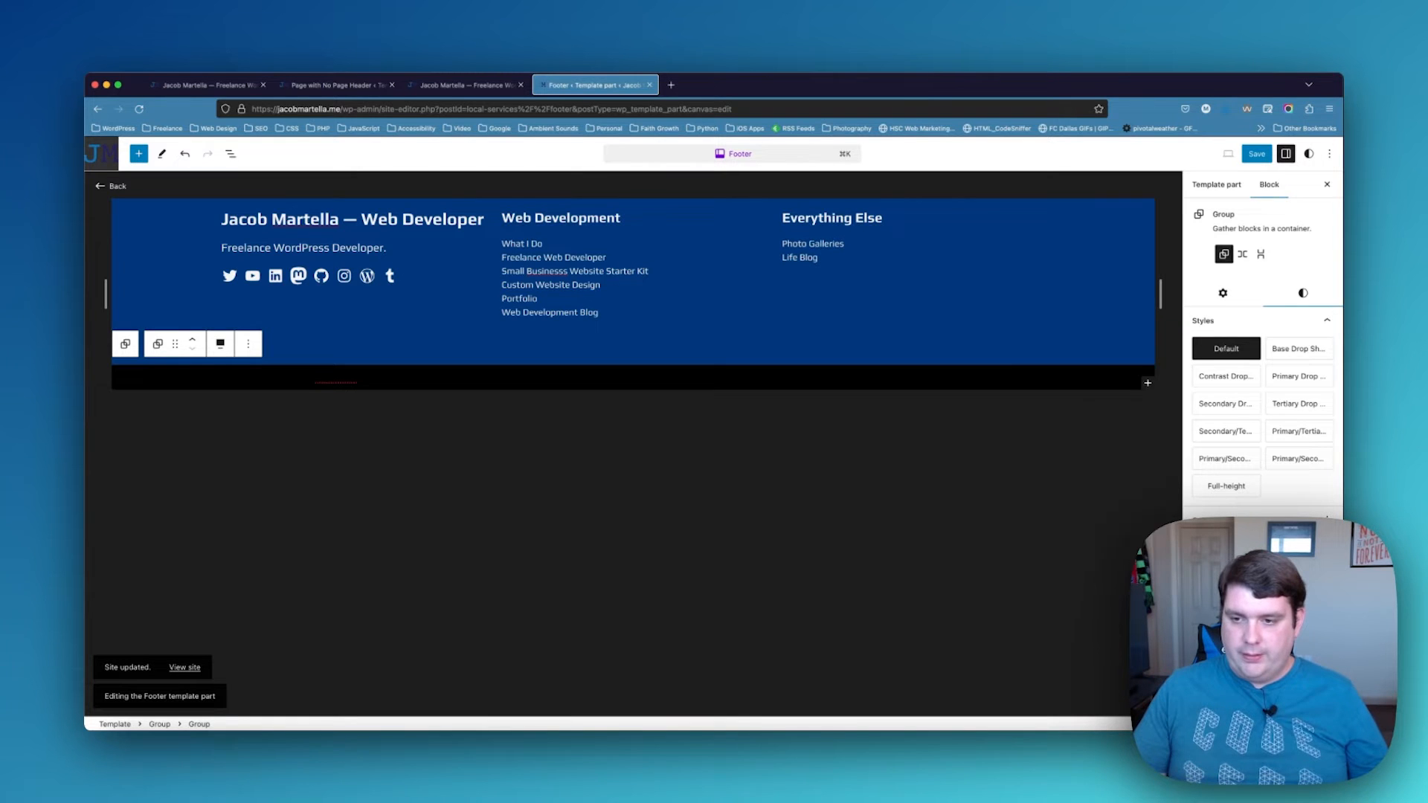
# Clear the text color and the Quaternary link hover color from the copyright bar Group
pyautogui.click(1042, 451)
pyautogui.click(1046, 453)
pyautogui.click(1242, 593)
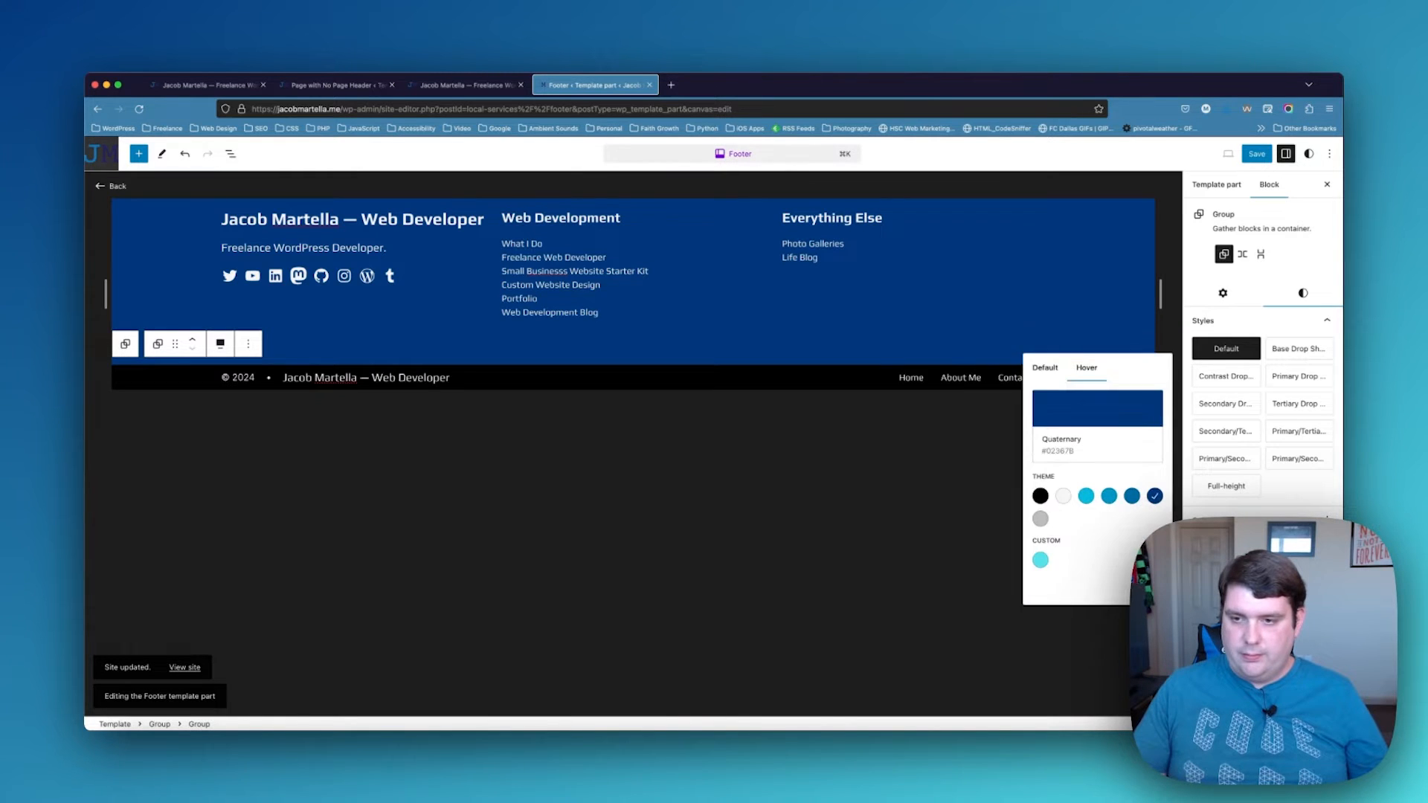
pyautogui.click(1154, 495)
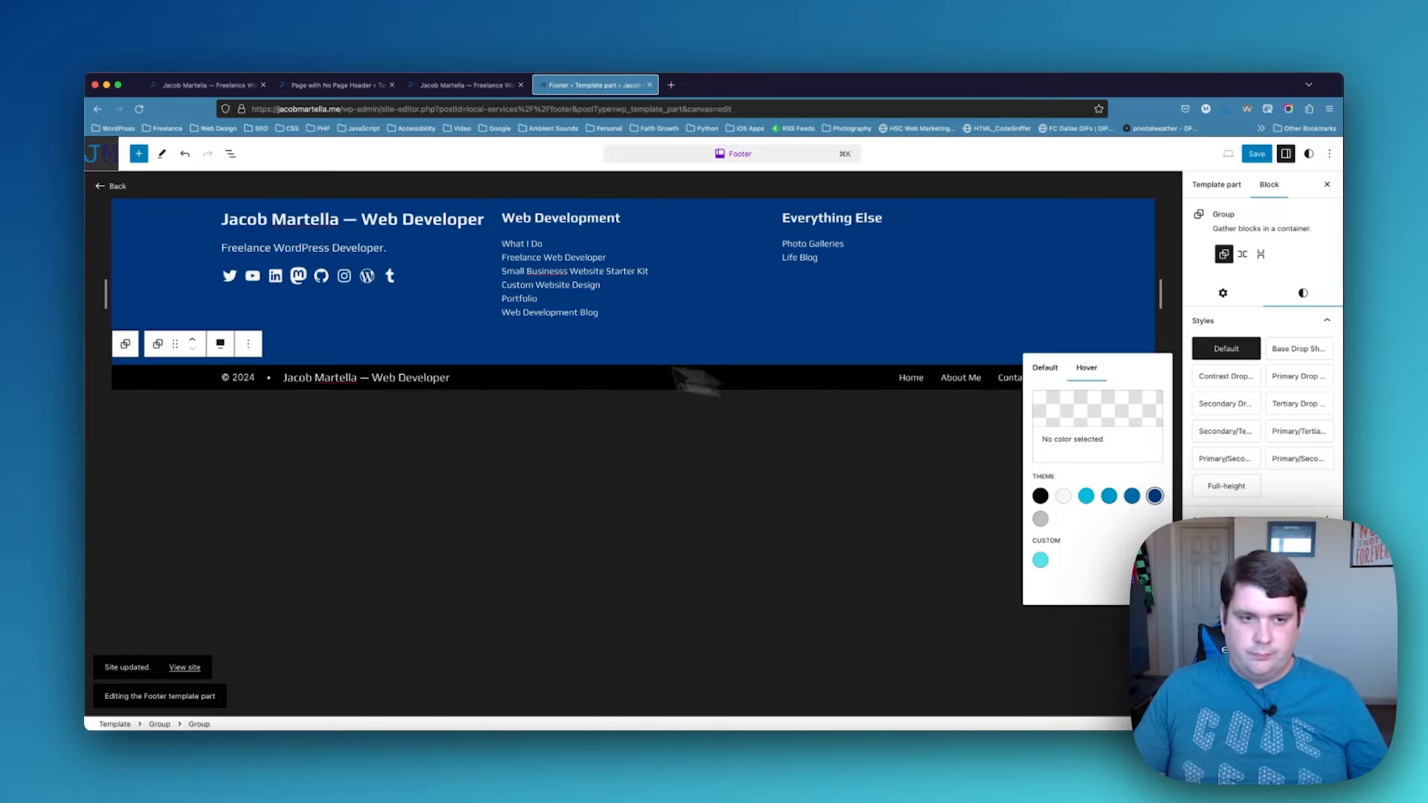
# Clear the text color and the Quaternary background color from the upper footer Group holding the columns
pyautogui.click(164, 266)
pyautogui.click(1303, 293)
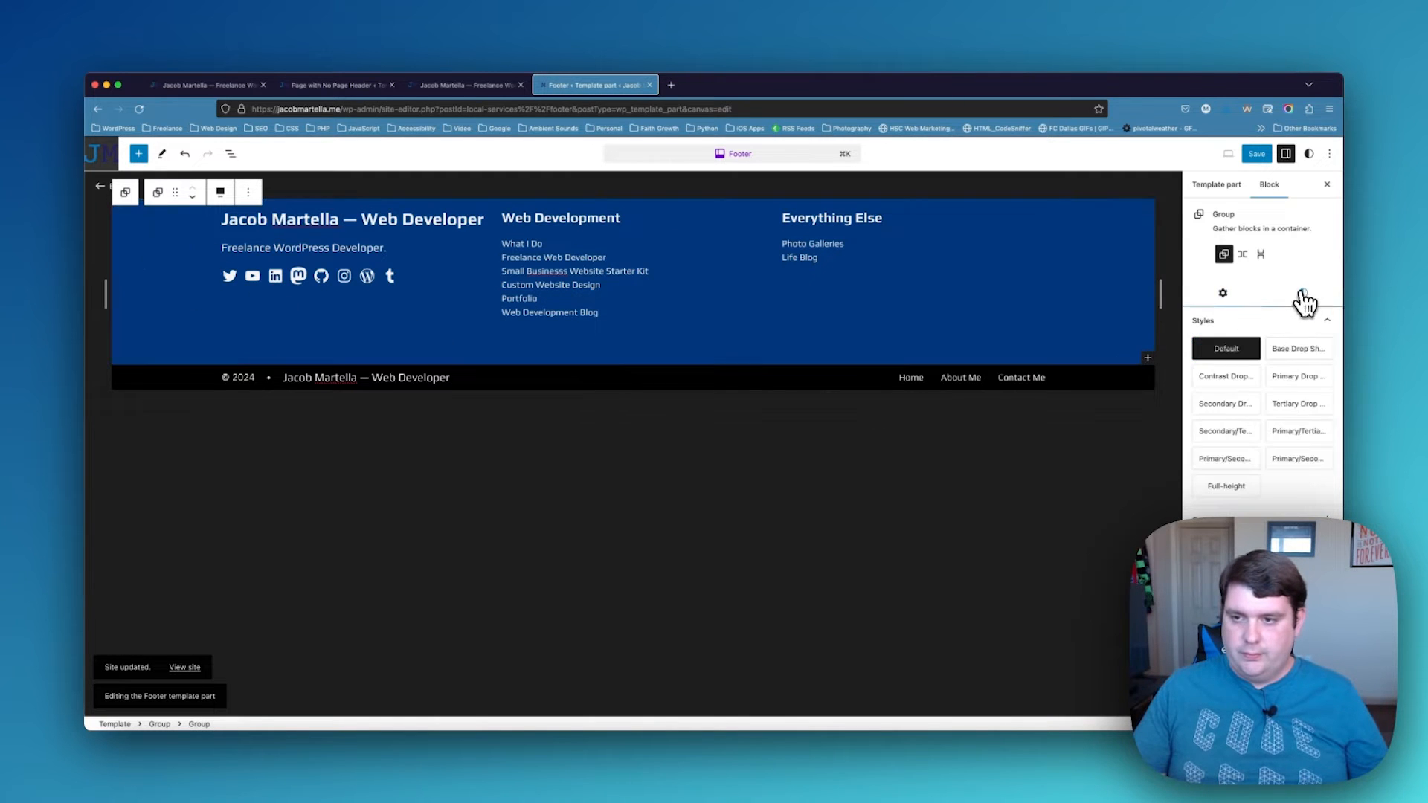
pyautogui.click(1242, 566)
pyautogui.click(1243, 544)
pyautogui.click(1065, 451)
pyautogui.click(1242, 567)
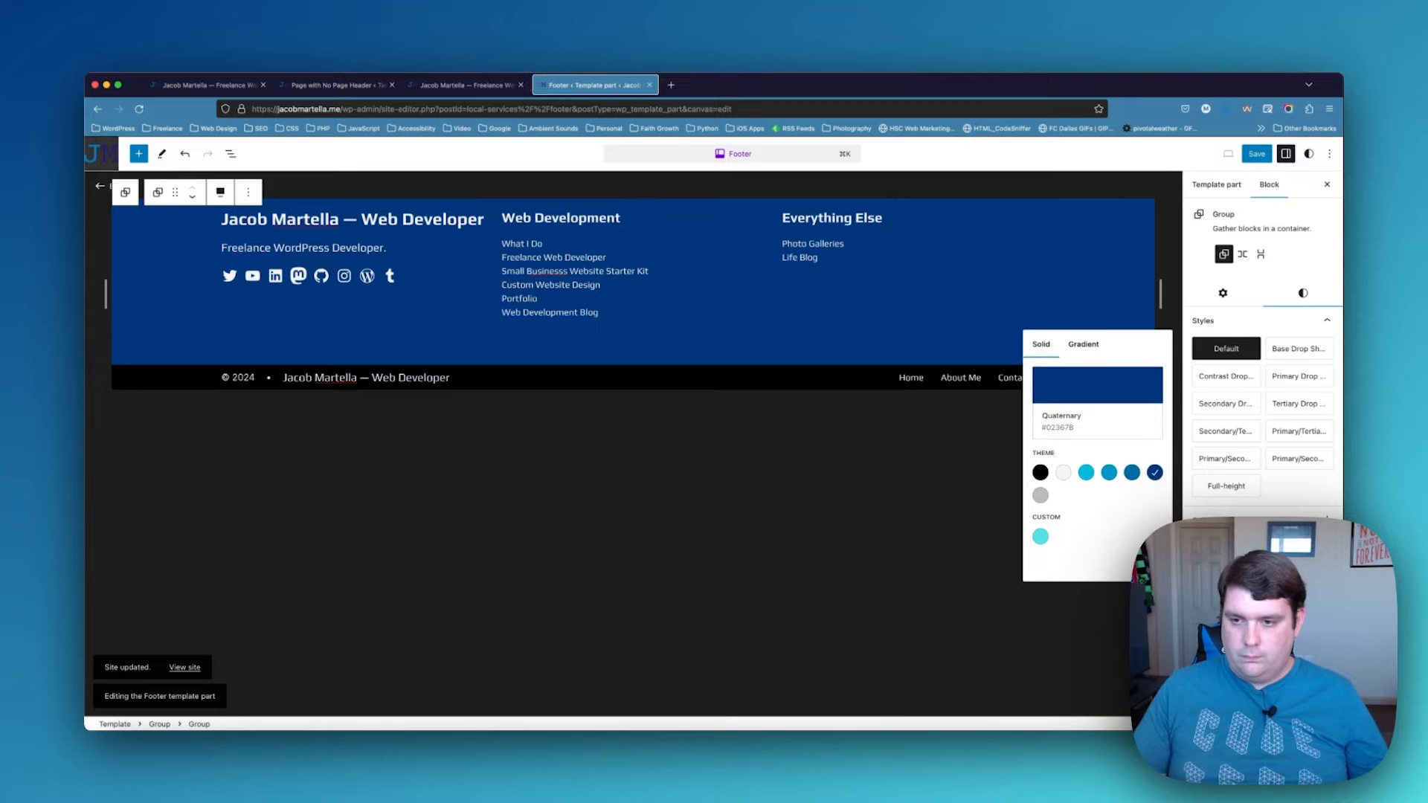
pyautogui.click(1154, 472)
# Clear the default and hover link colors from the upper footer Group
pyautogui.click(1242, 589)
pyautogui.click(1086, 495)
pyautogui.click(1087, 368)
pyautogui.click(1111, 505)
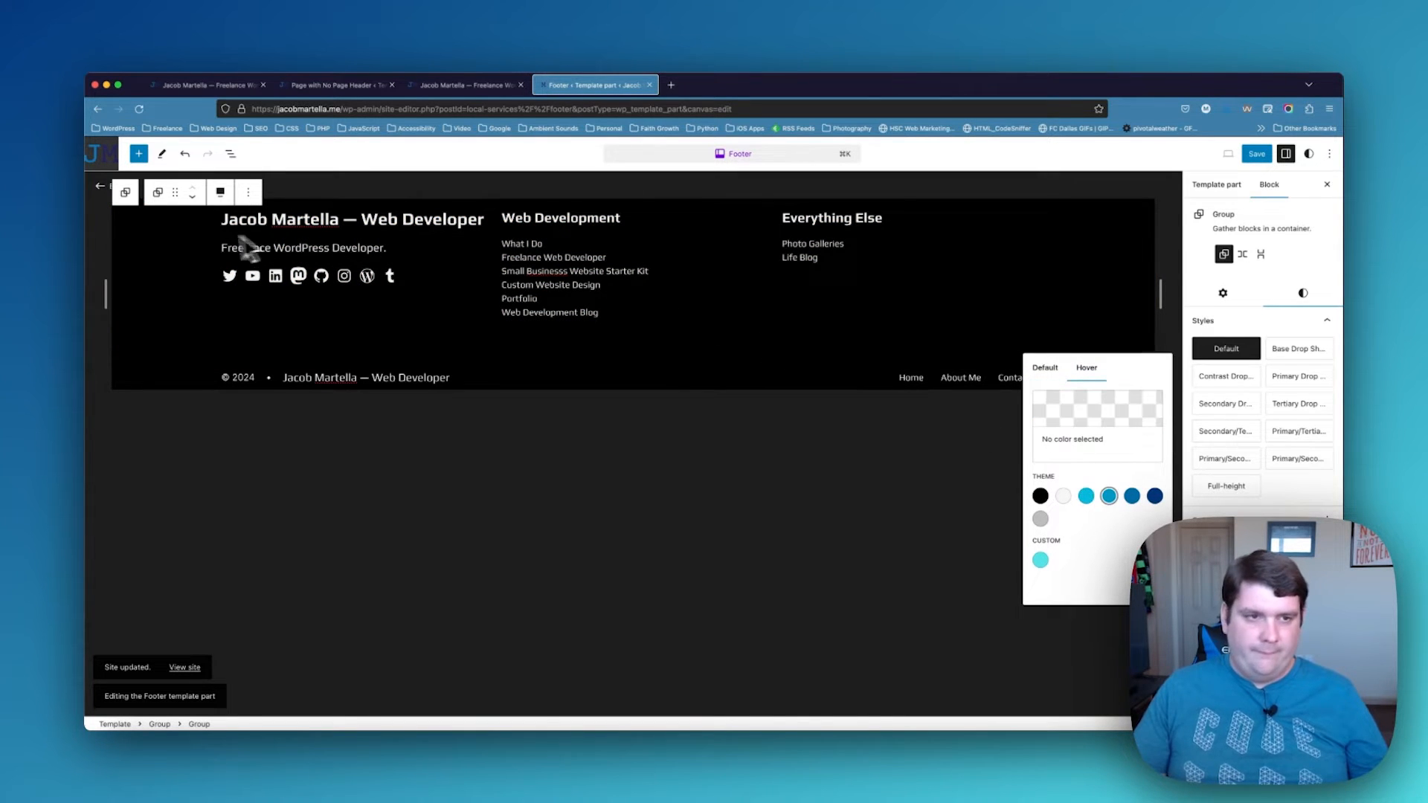
# Give the outer footer Group a linear gradient background whose starting color stop is 000000
pyautogui.click(173, 240)
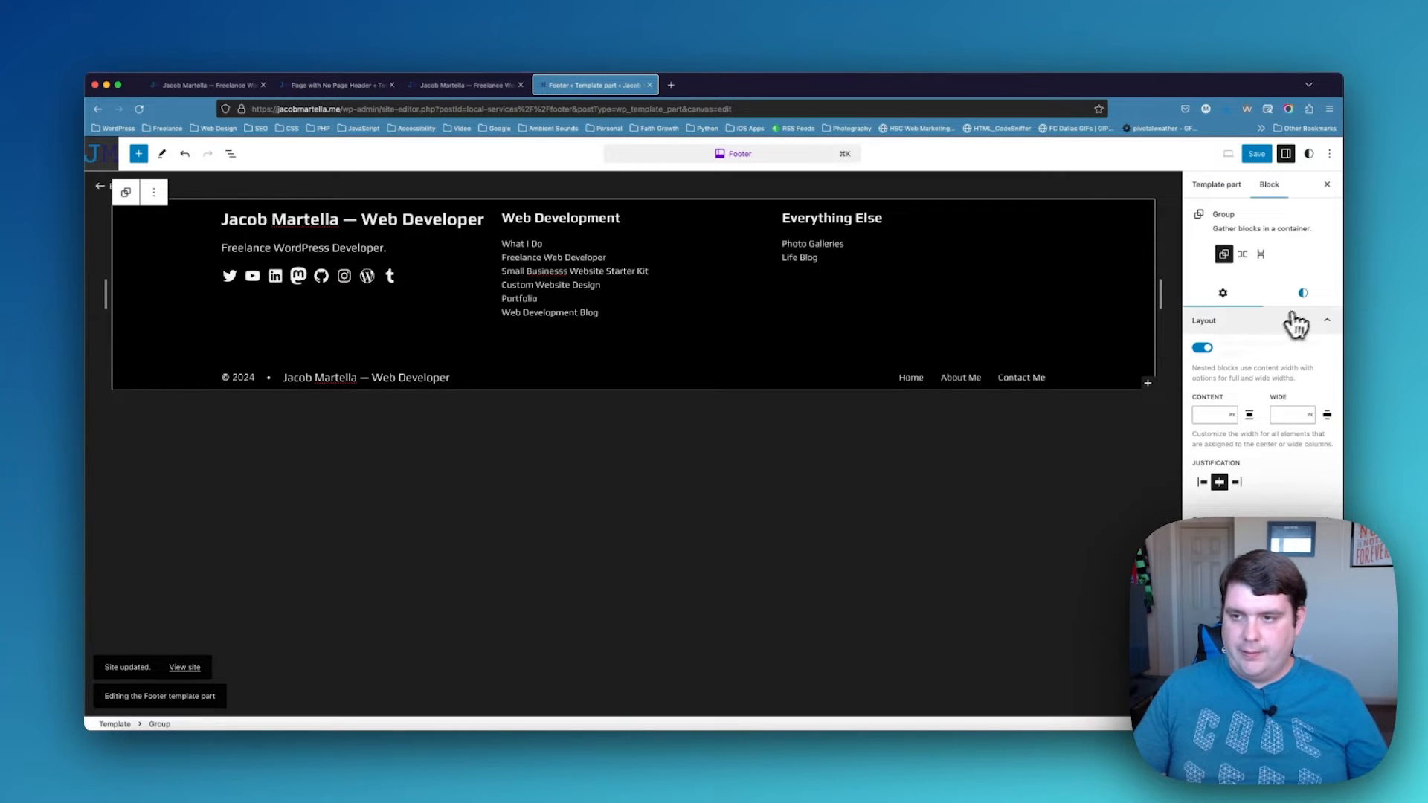
pyautogui.click(1302, 292)
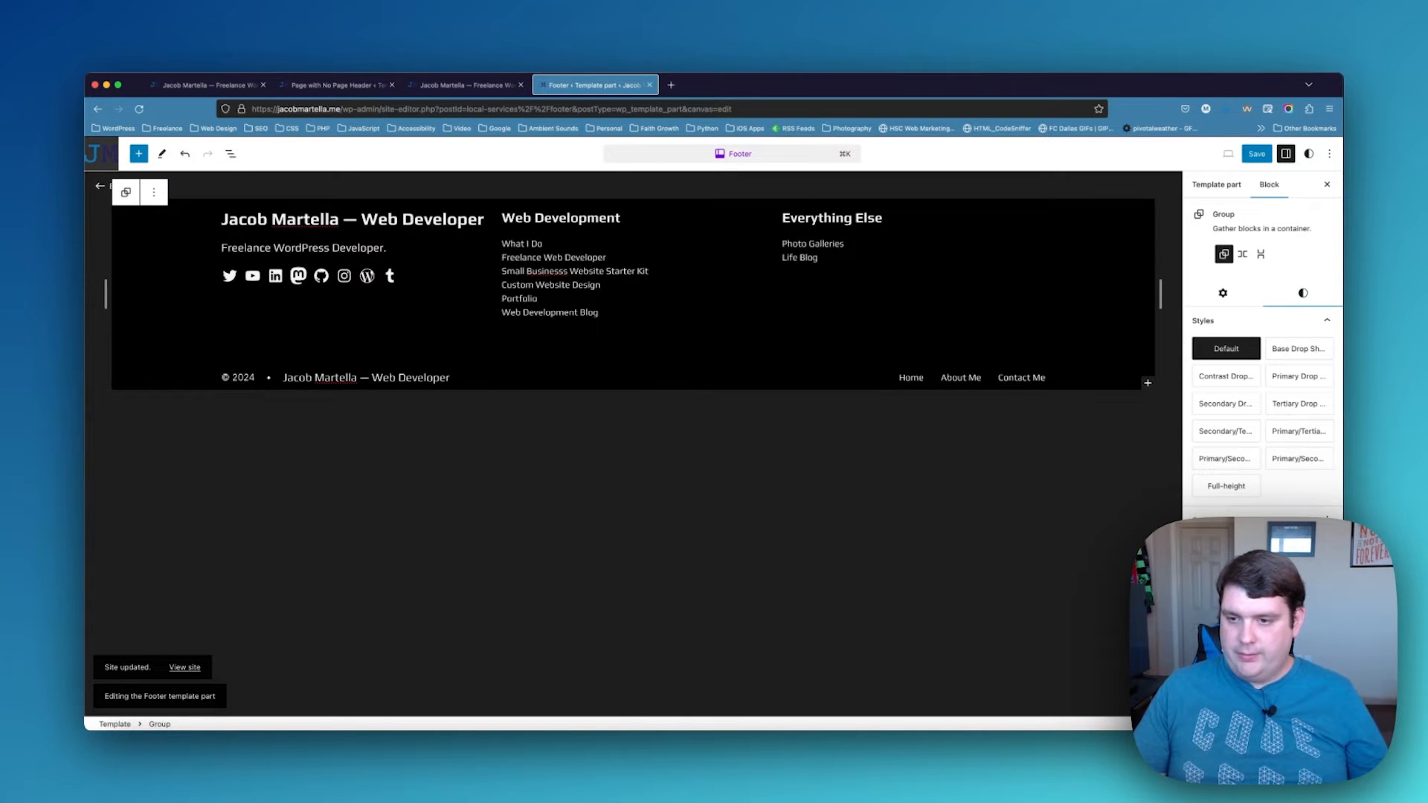
pyautogui.click(1083, 314)
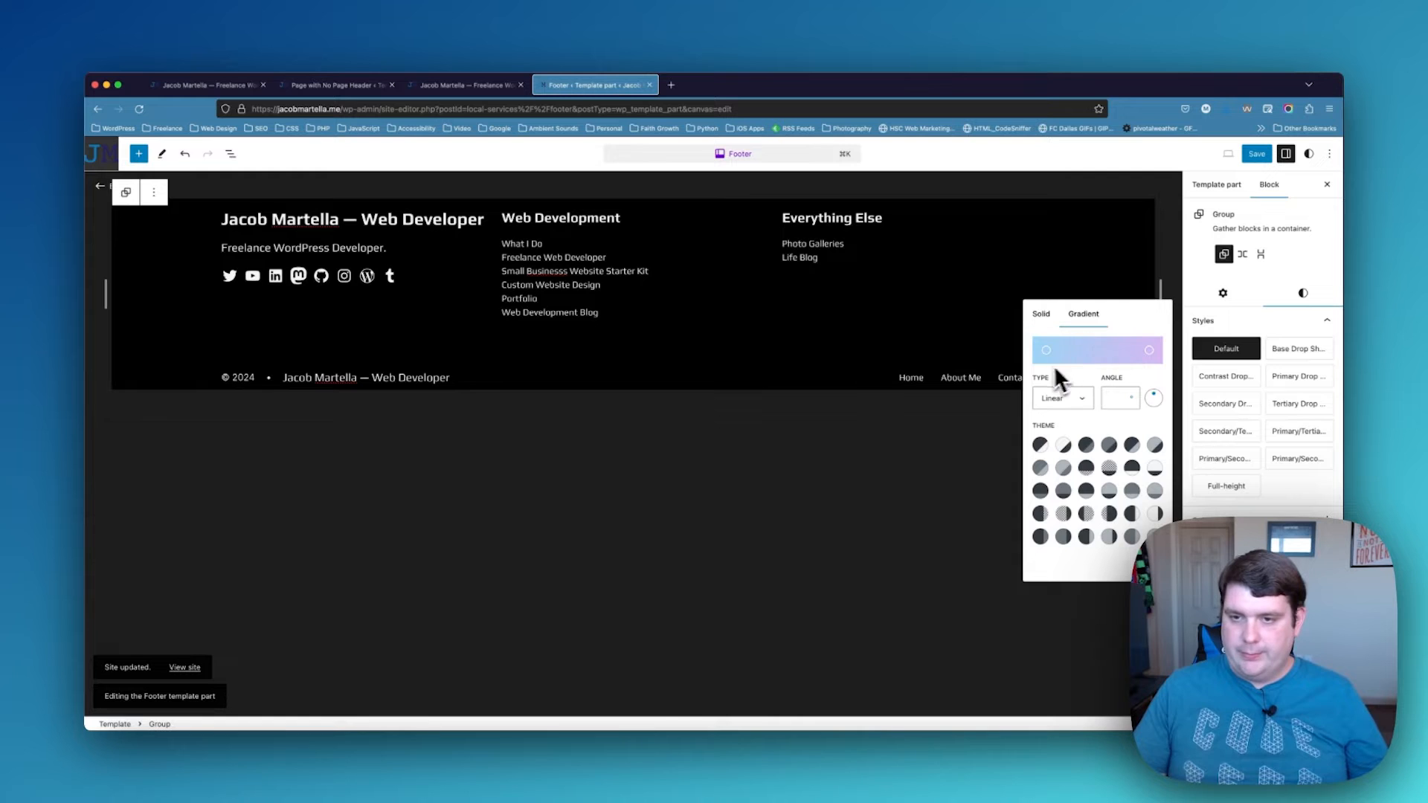
pyautogui.click(1049, 351)
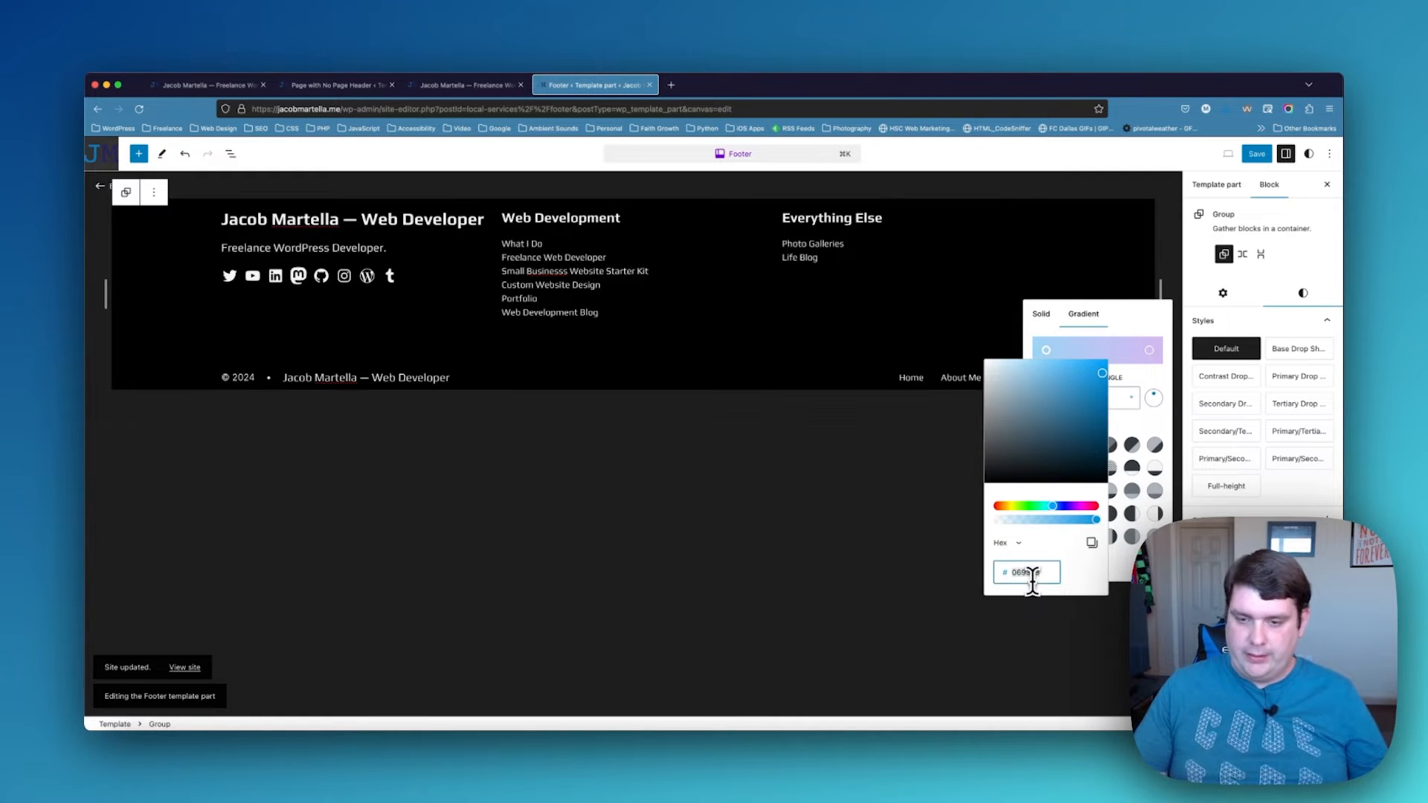
pyautogui.write('000000')
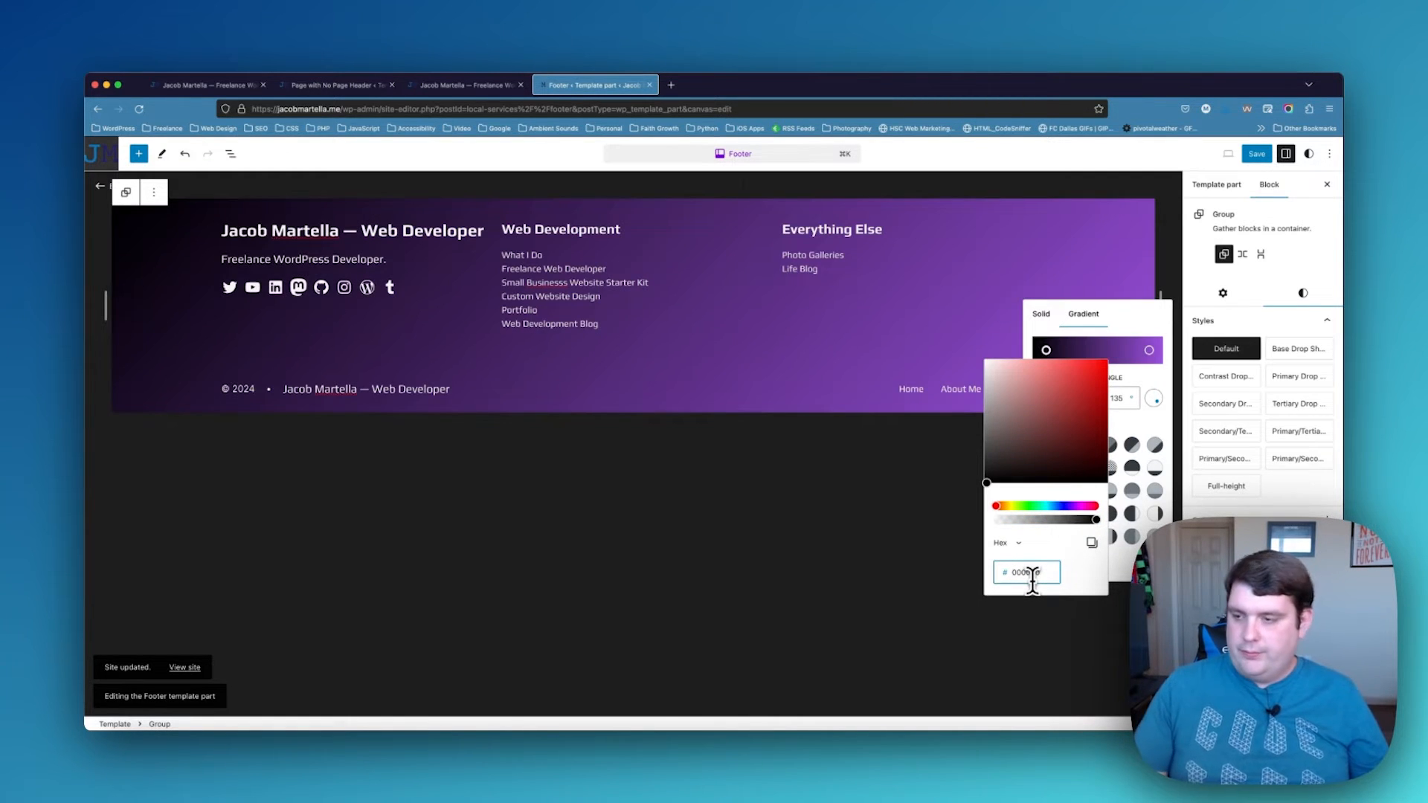
pyautogui.click(1420, 327)
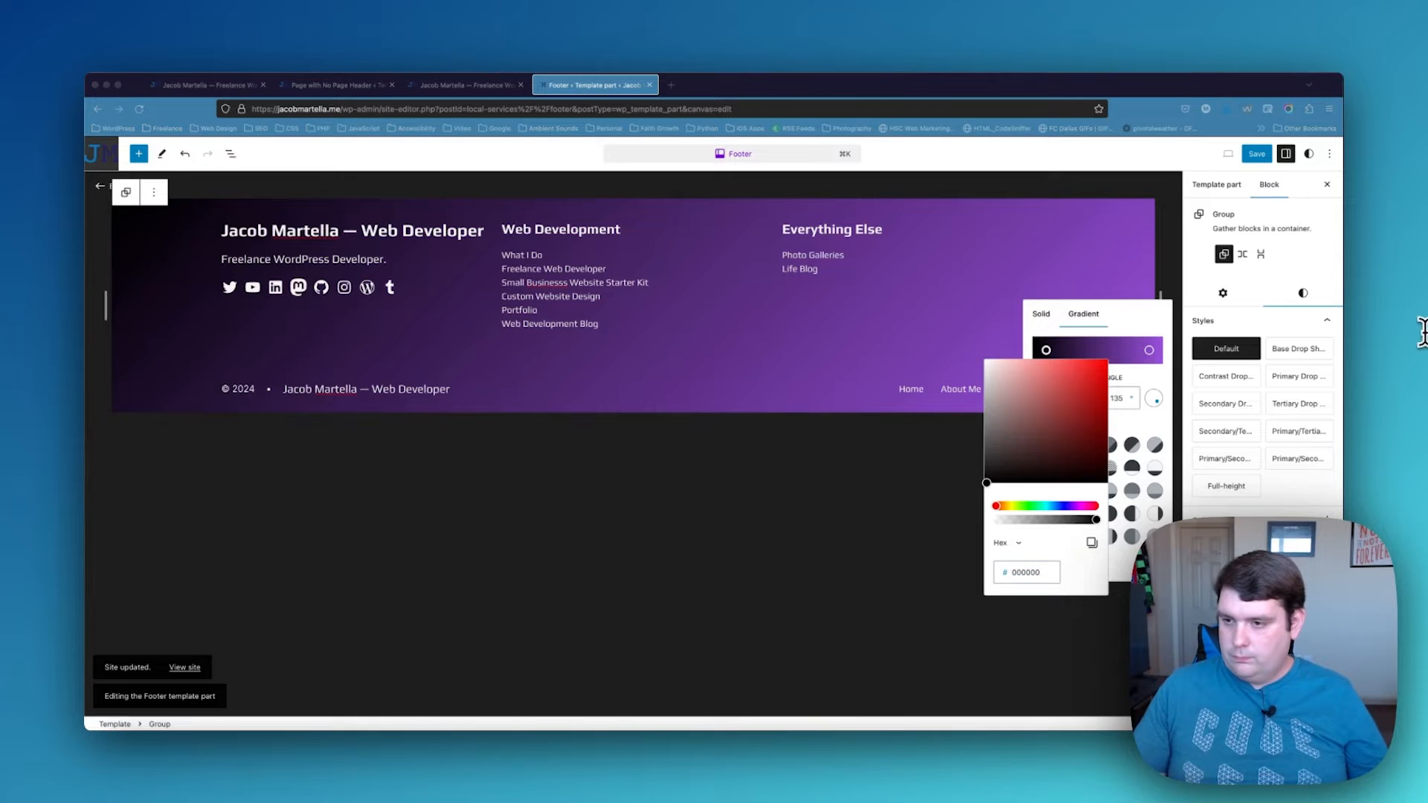
# Set the footer gradient's ending color stop to the copied dark blue hex value and its angle to 180 degrees
pyautogui.click(1149, 349)
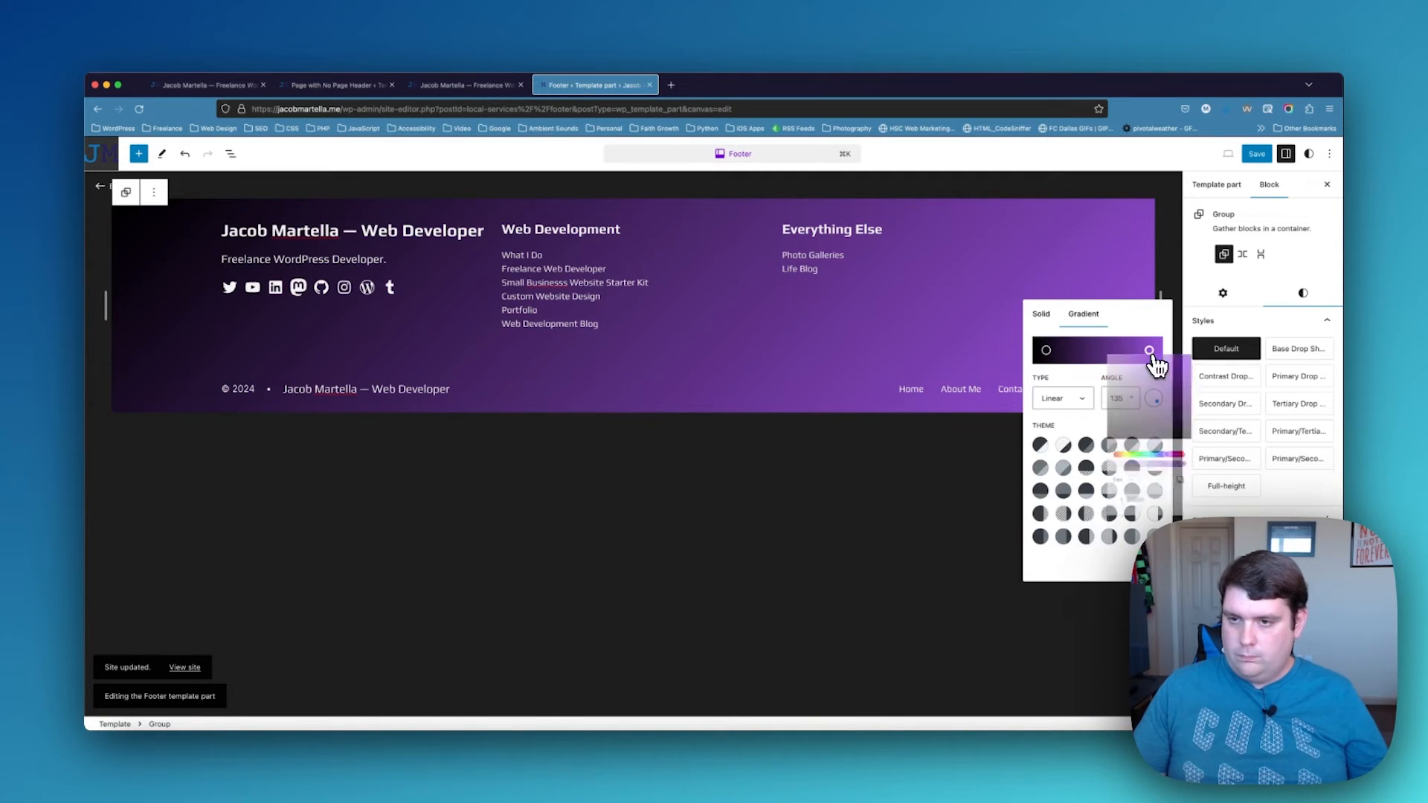
pyautogui.press('super+v')
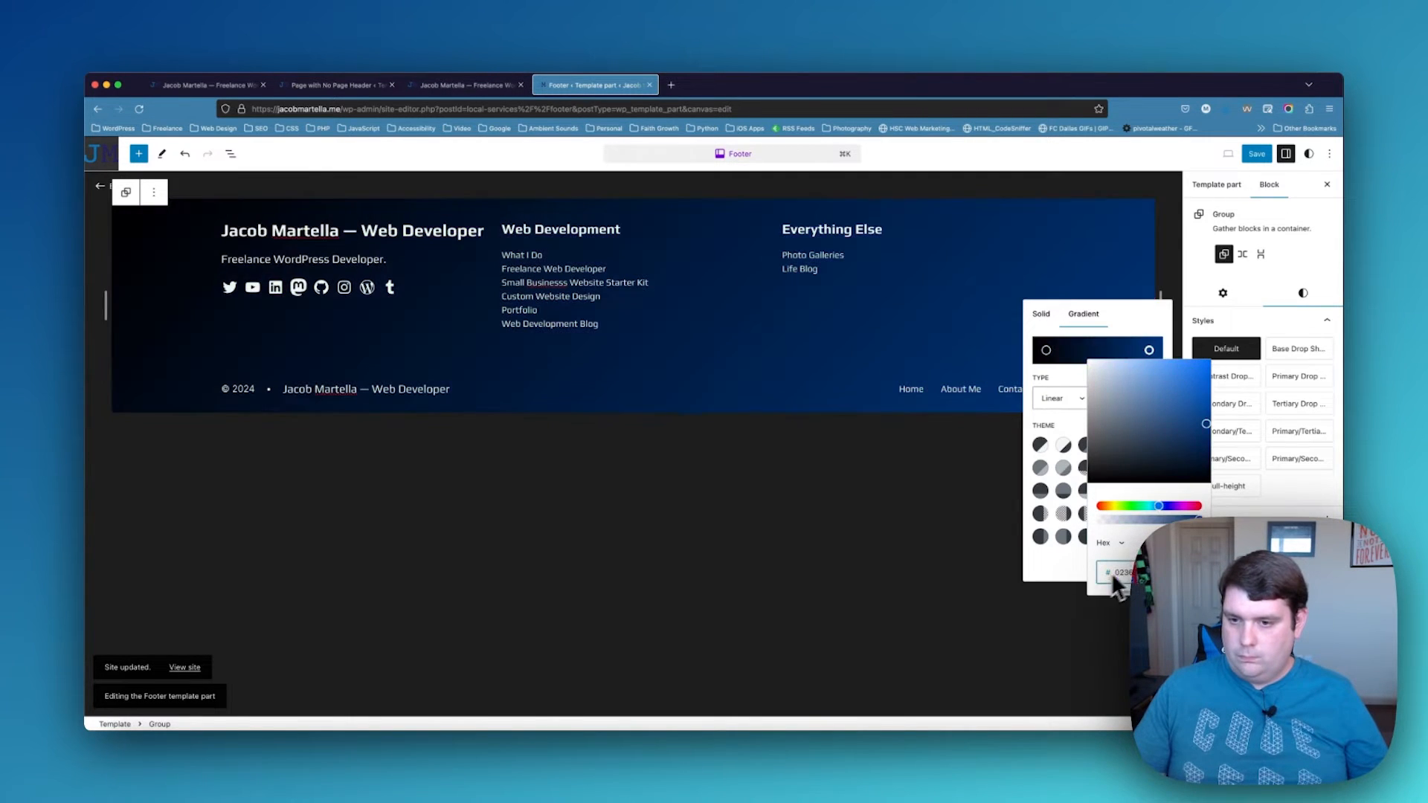
pyautogui.click(1077, 573)
pyautogui.doubleClick(1119, 397)
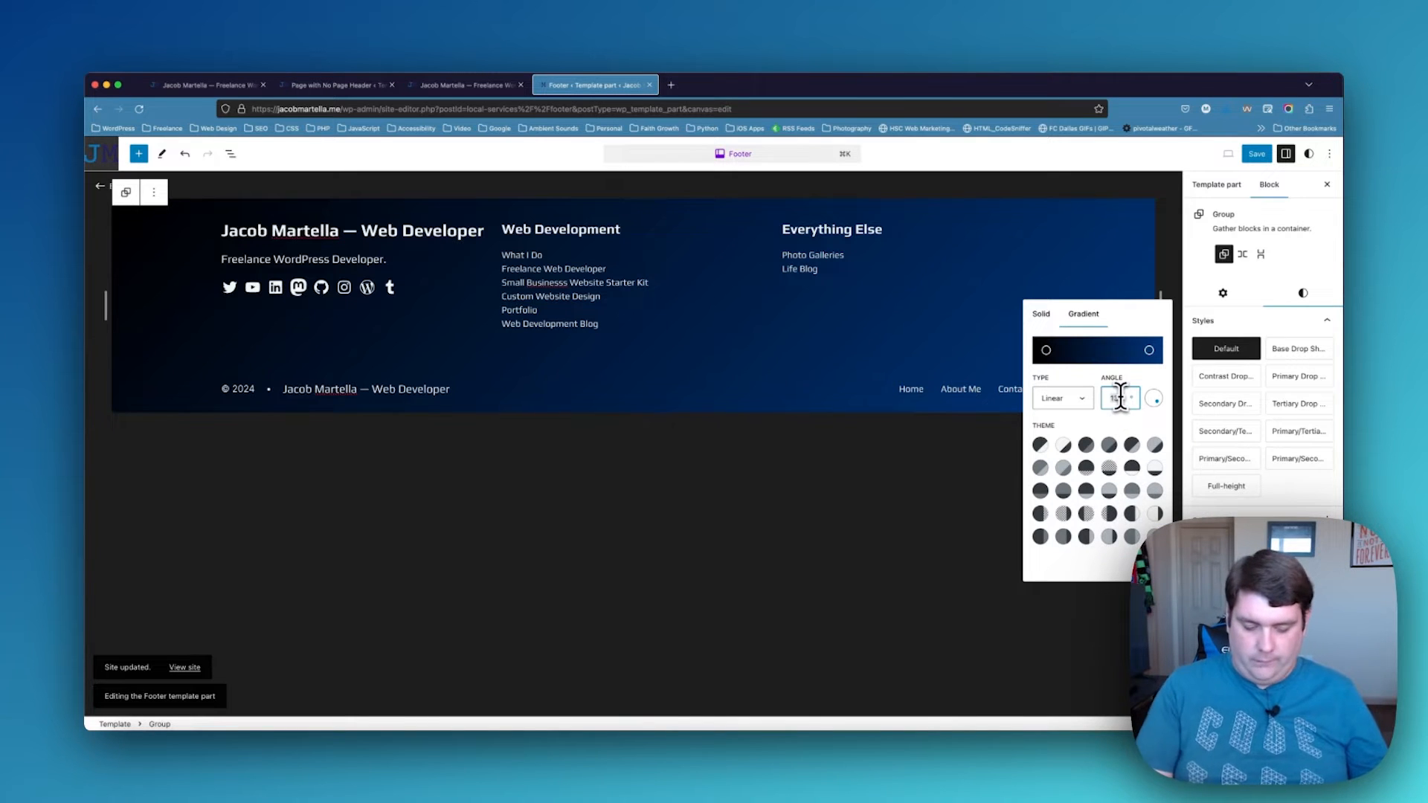
pyautogui.write('180')
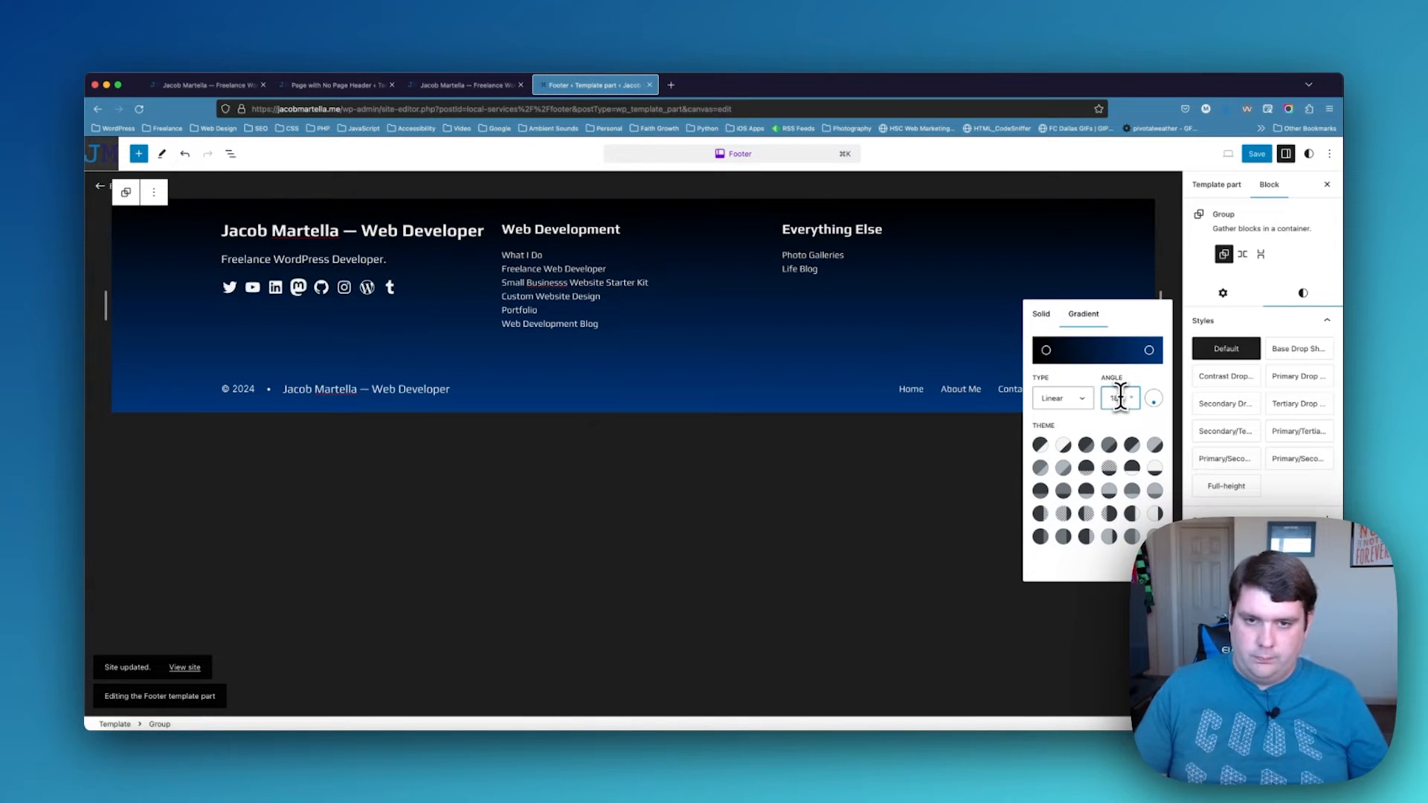
pyautogui.click(876, 342)
# Insert an Image block directly below the Site Title in the footer's first column
pyautogui.click(312, 231)
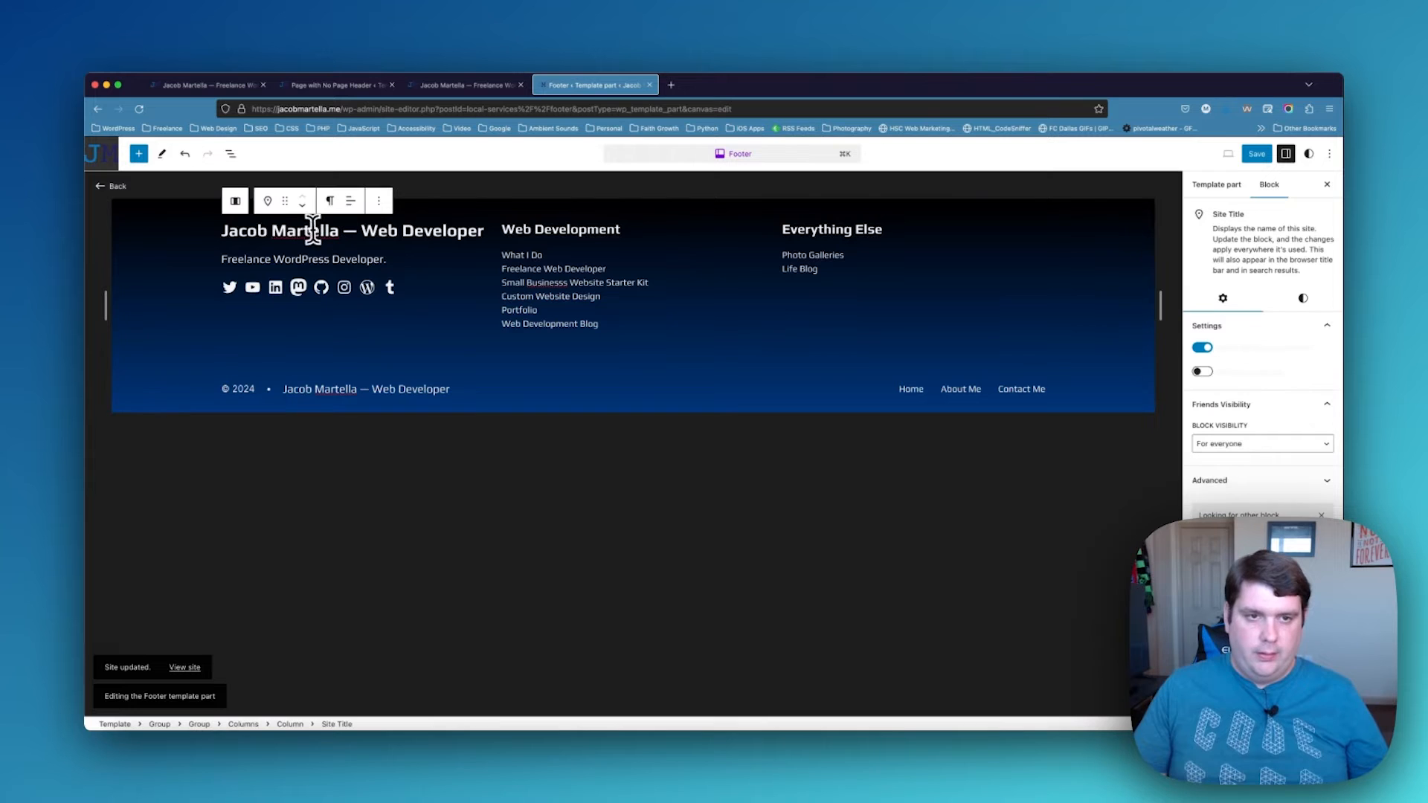
pyautogui.click(486, 234)
pyautogui.click(482, 232)
pyautogui.press('Return')
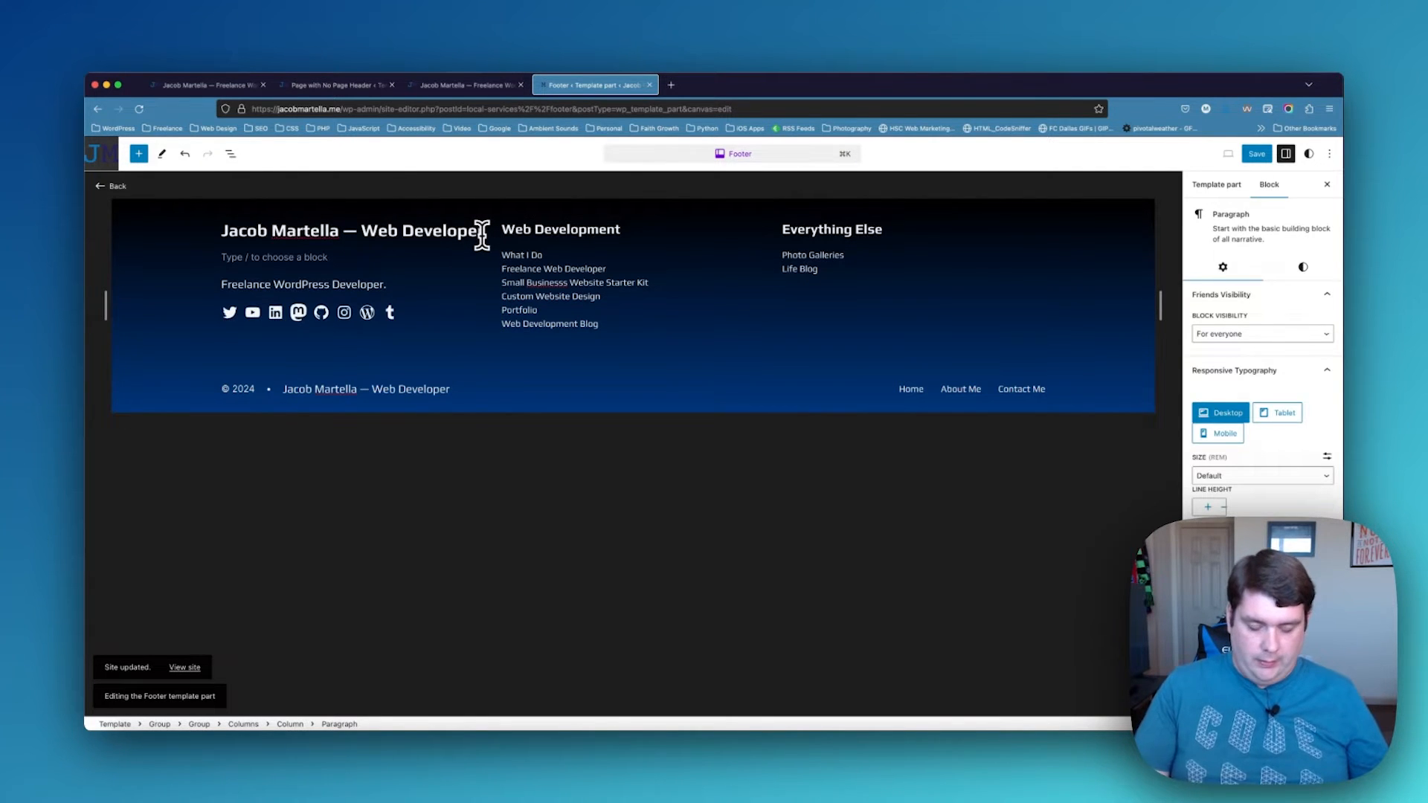
pyautogui.write('/image')
pyautogui.press('Return')
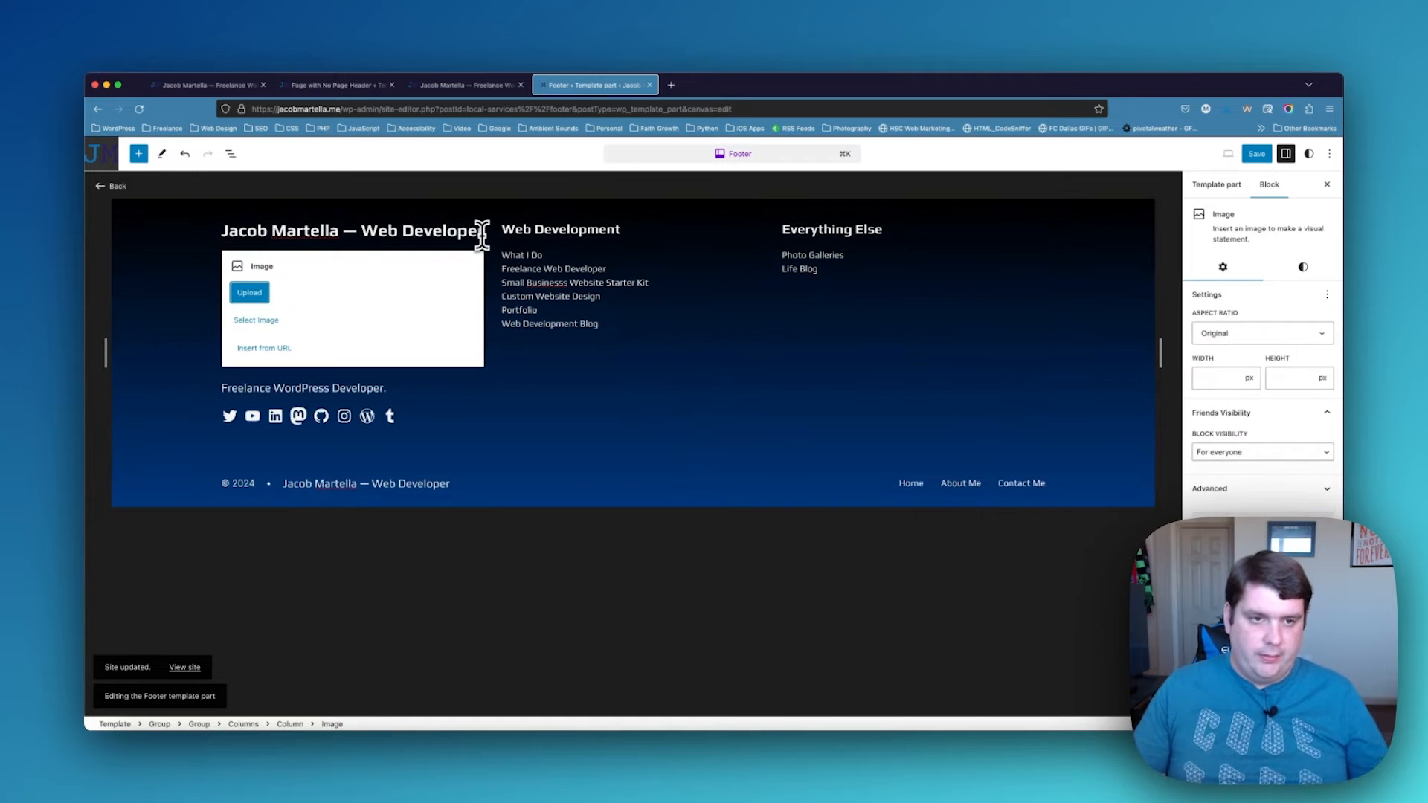
# Fill the footer Image block with the light stacked JM logo from the Media Library
pyautogui.click(280, 323)
pyautogui.click(287, 360)
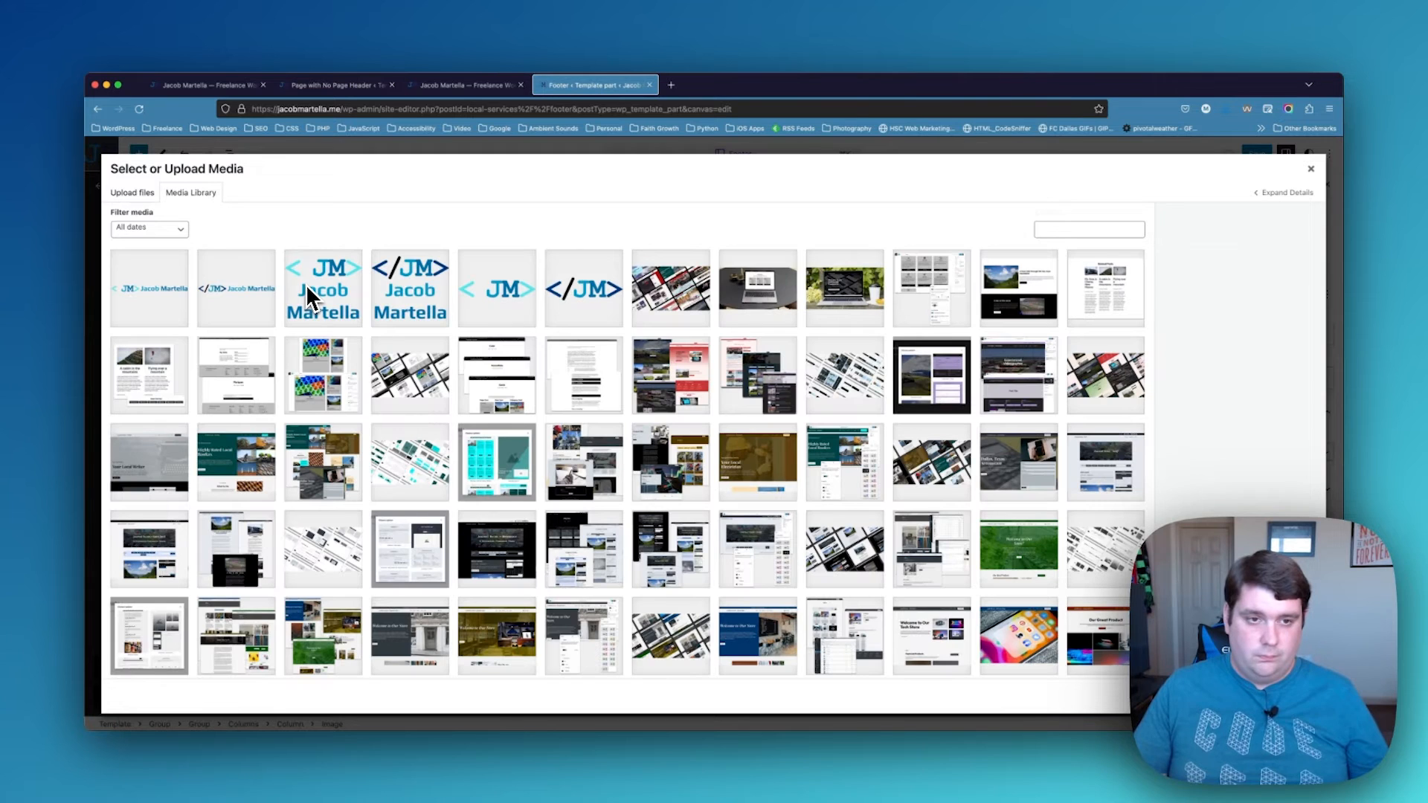
pyautogui.click(312, 288)
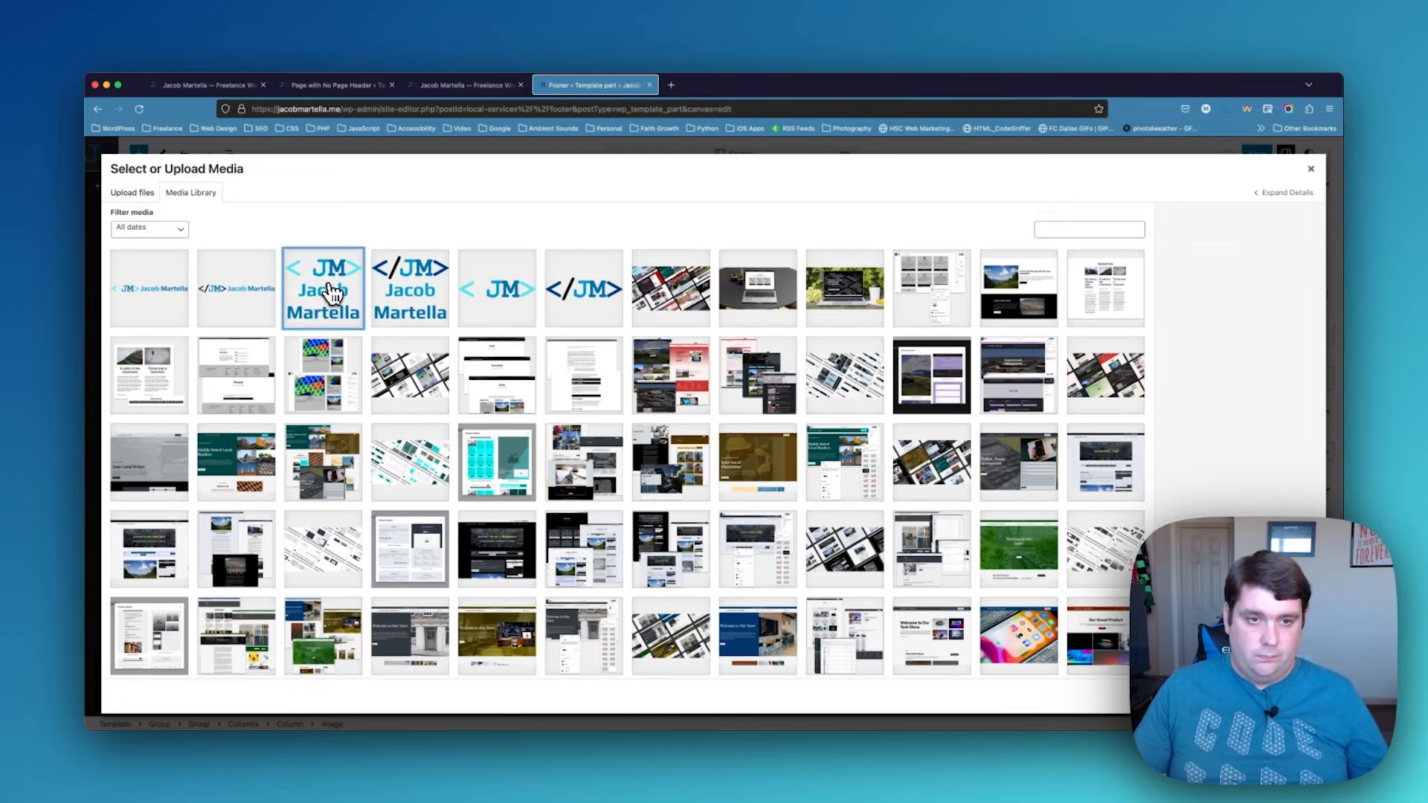
pyautogui.click(1295, 696)
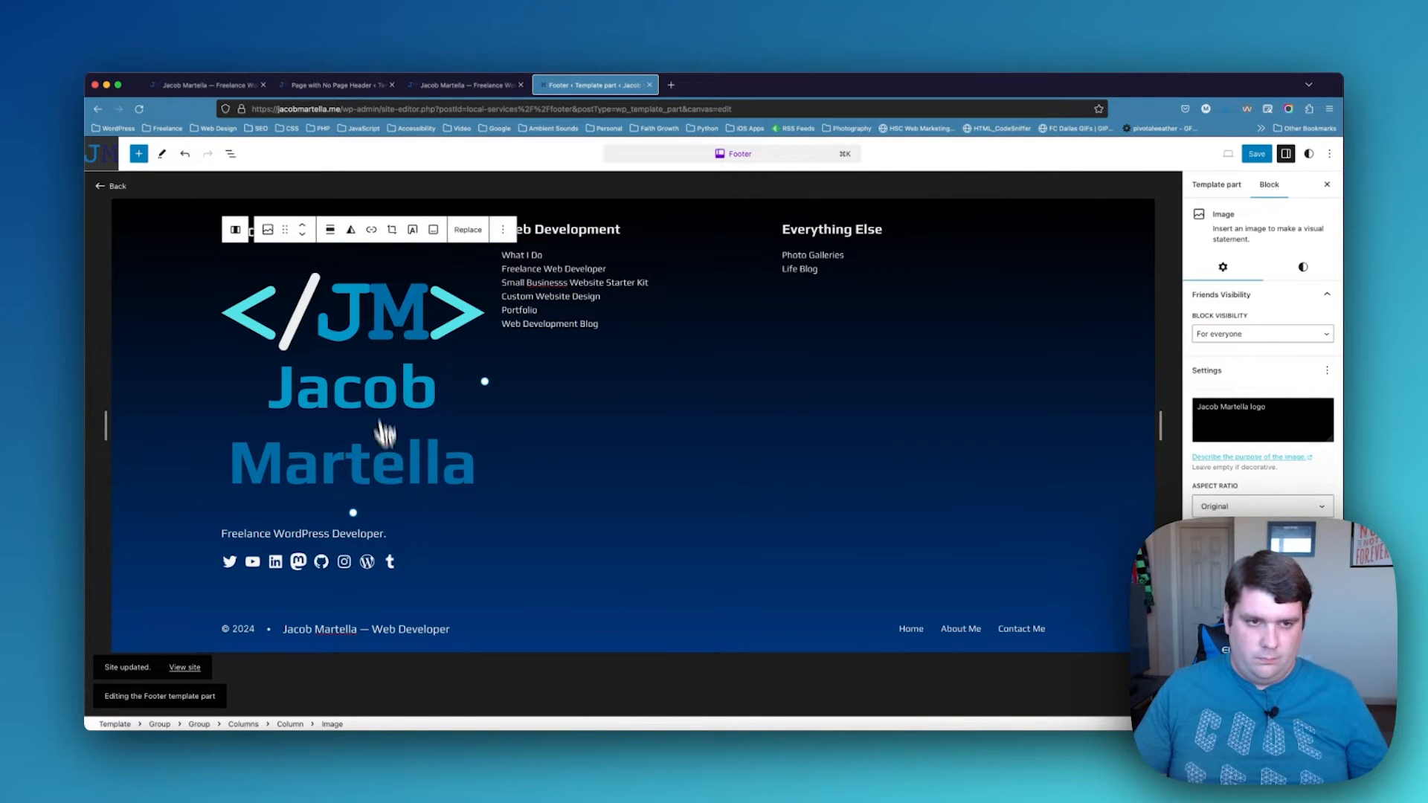
# Delete the Site Title block above the logo in the footer's first column
pyautogui.click(257, 246)
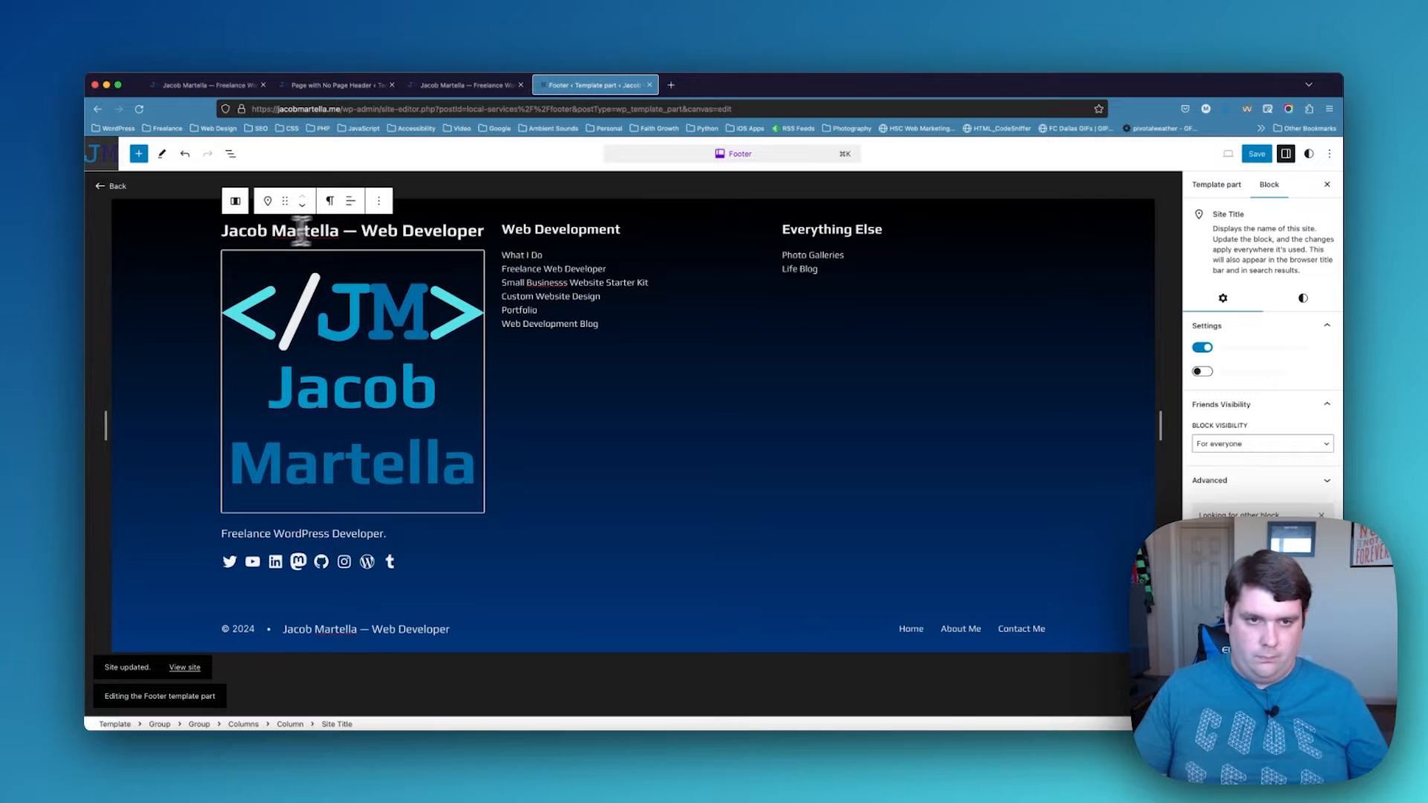
pyautogui.click(377, 211)
pyautogui.click(409, 512)
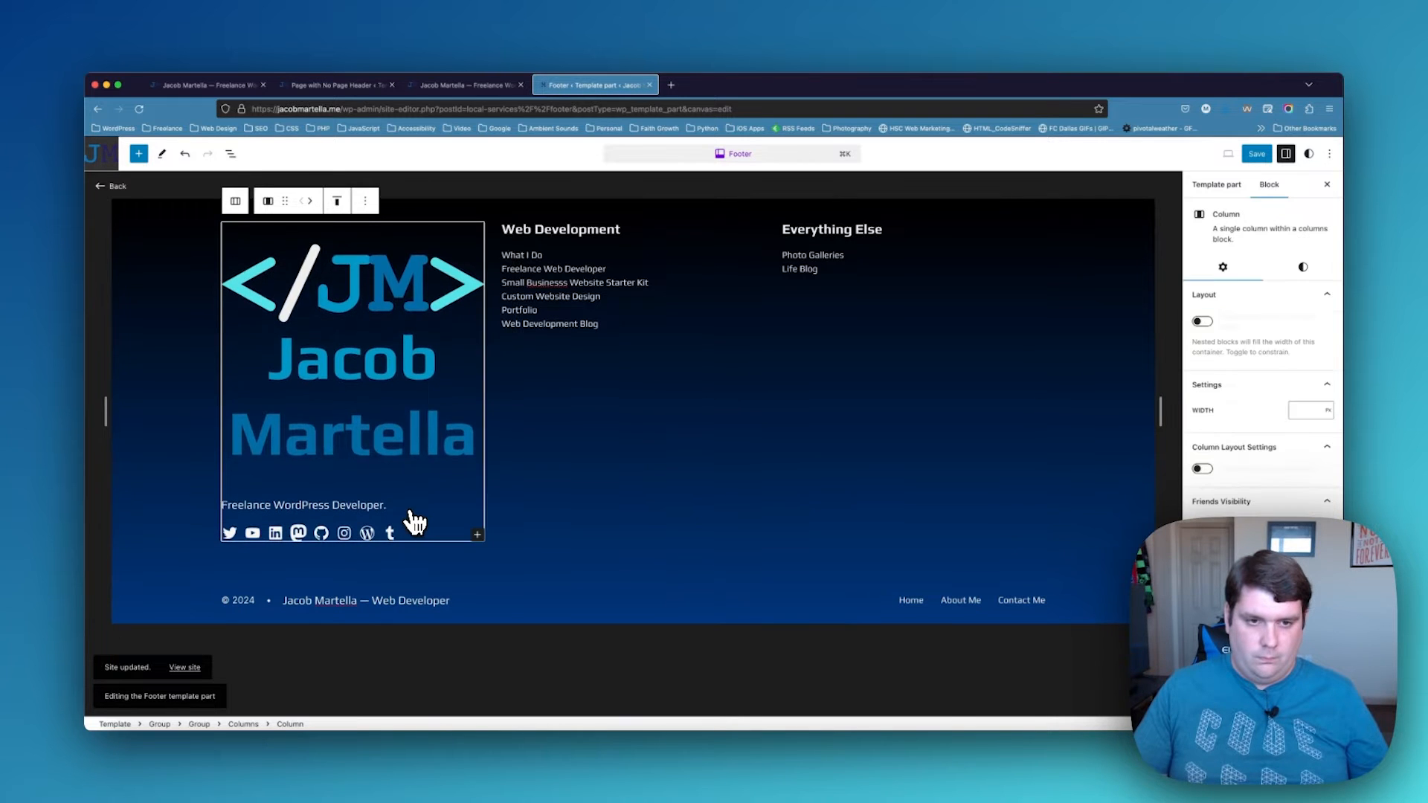
# Center the footer logo image and set its width to 250 px
pyautogui.click(401, 435)
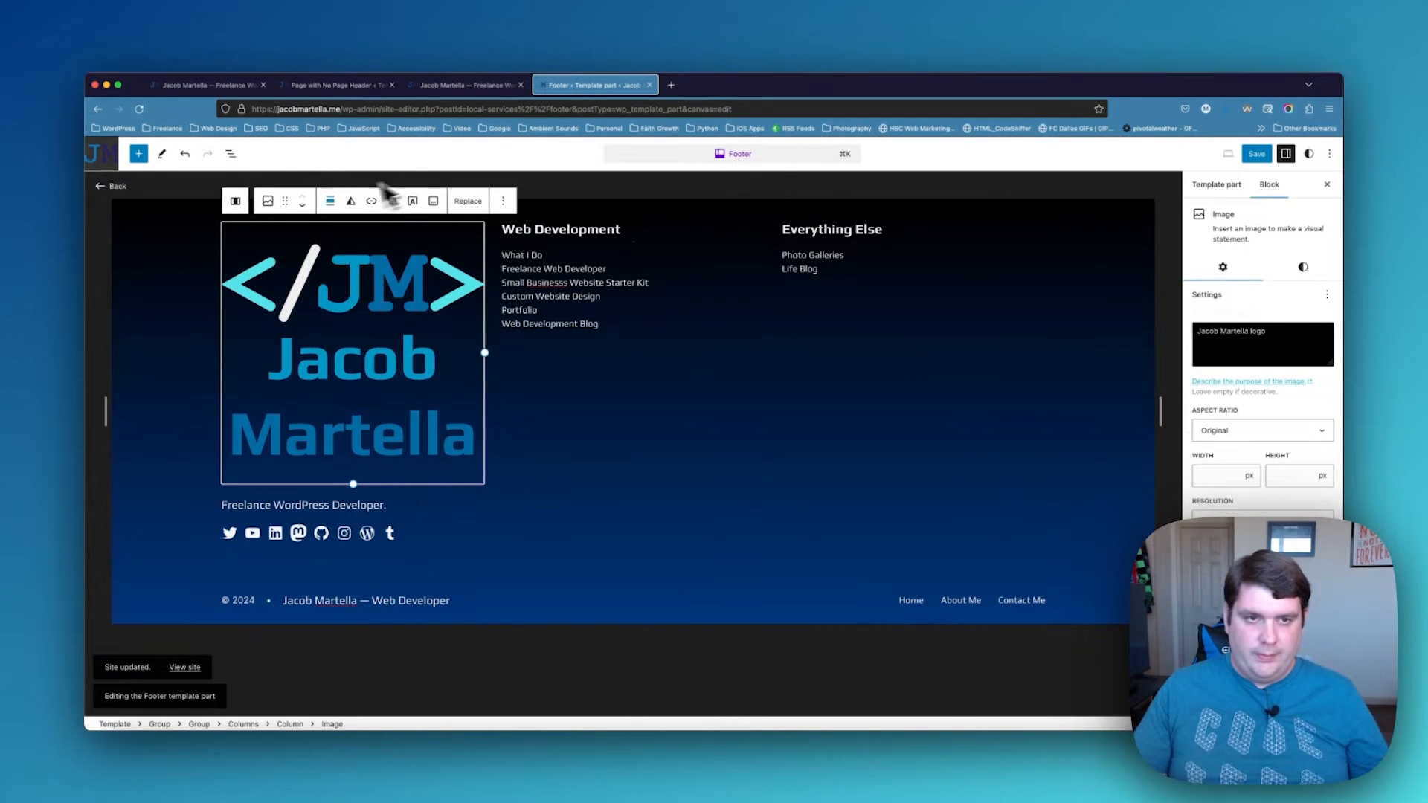
pyautogui.click(331, 201)
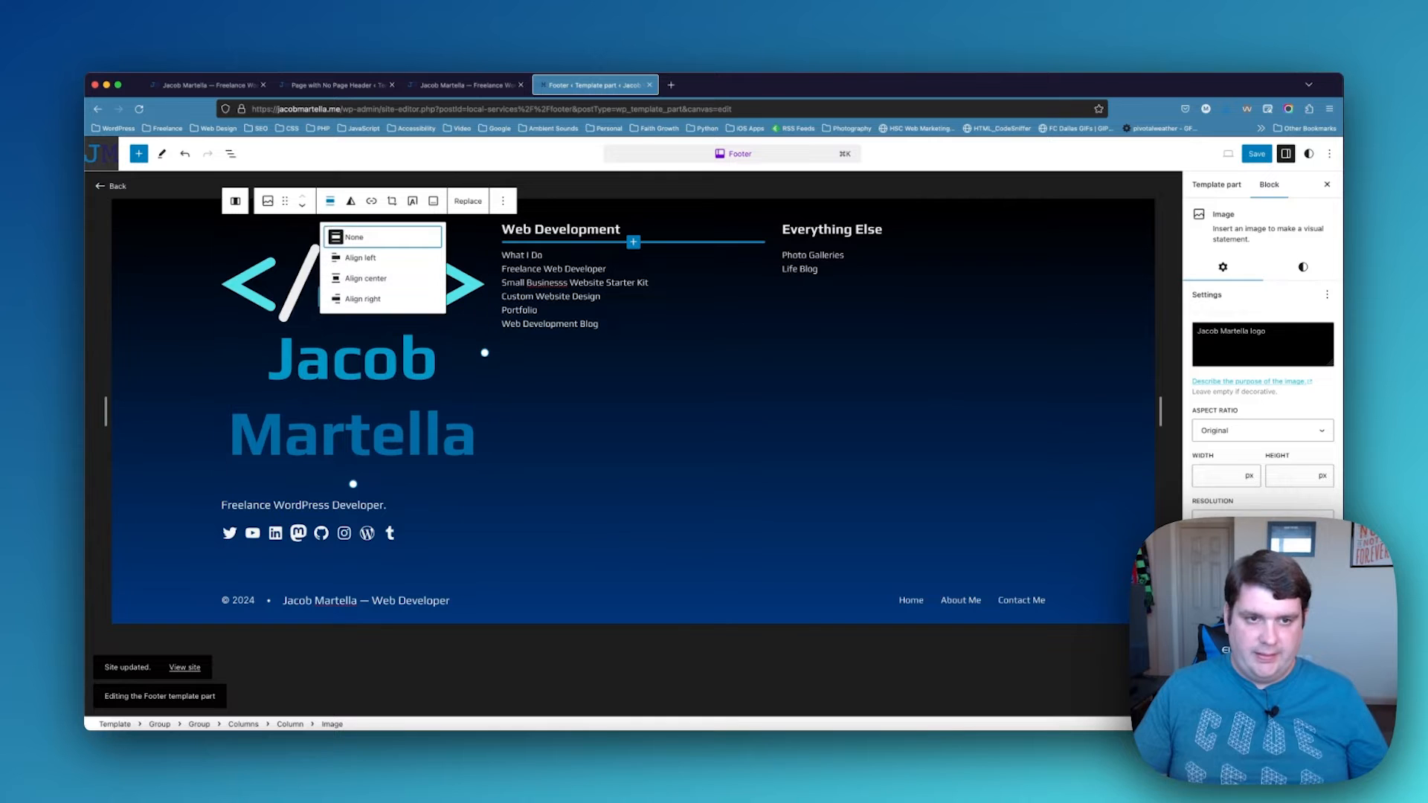
pyautogui.click(356, 281)
pyautogui.click(1208, 476)
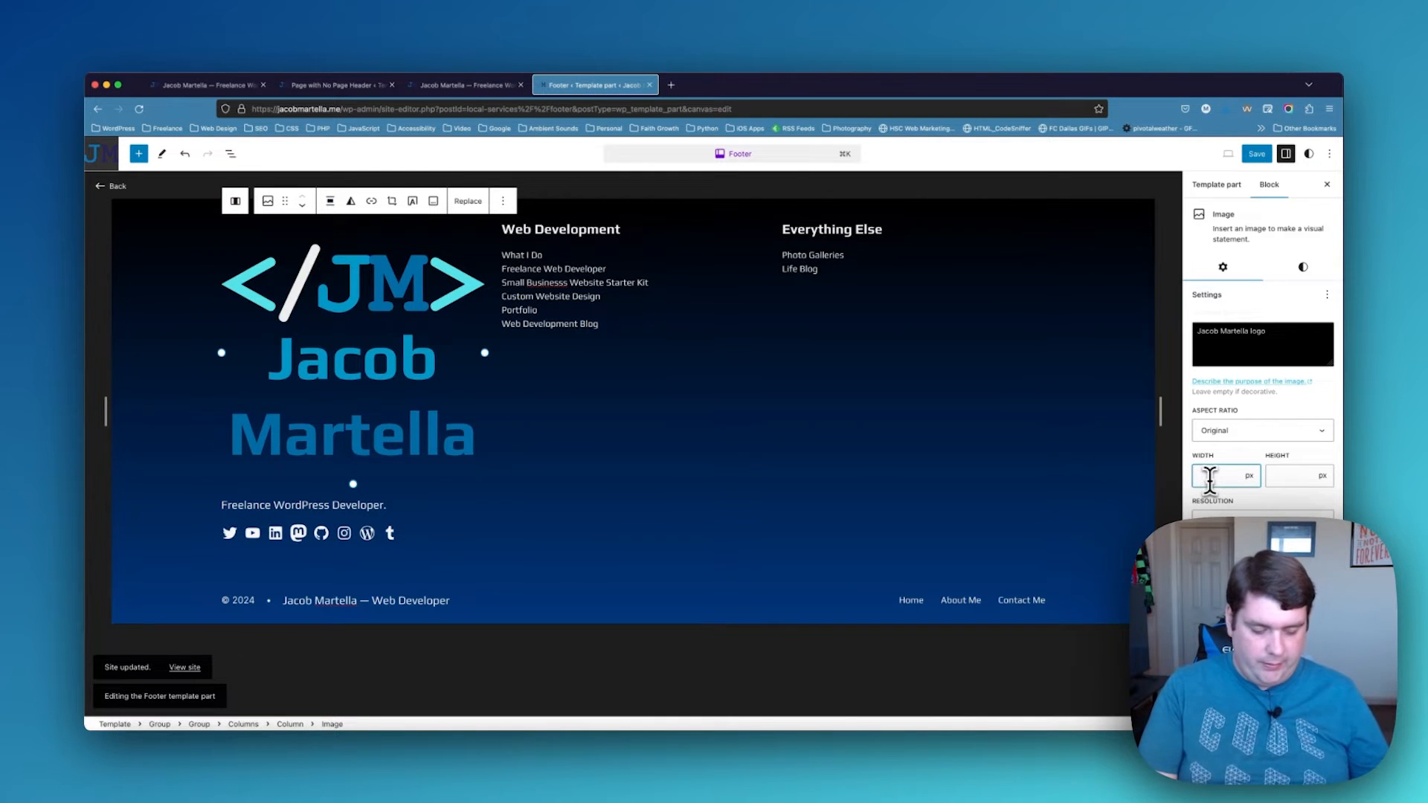
pyautogui.write('200')
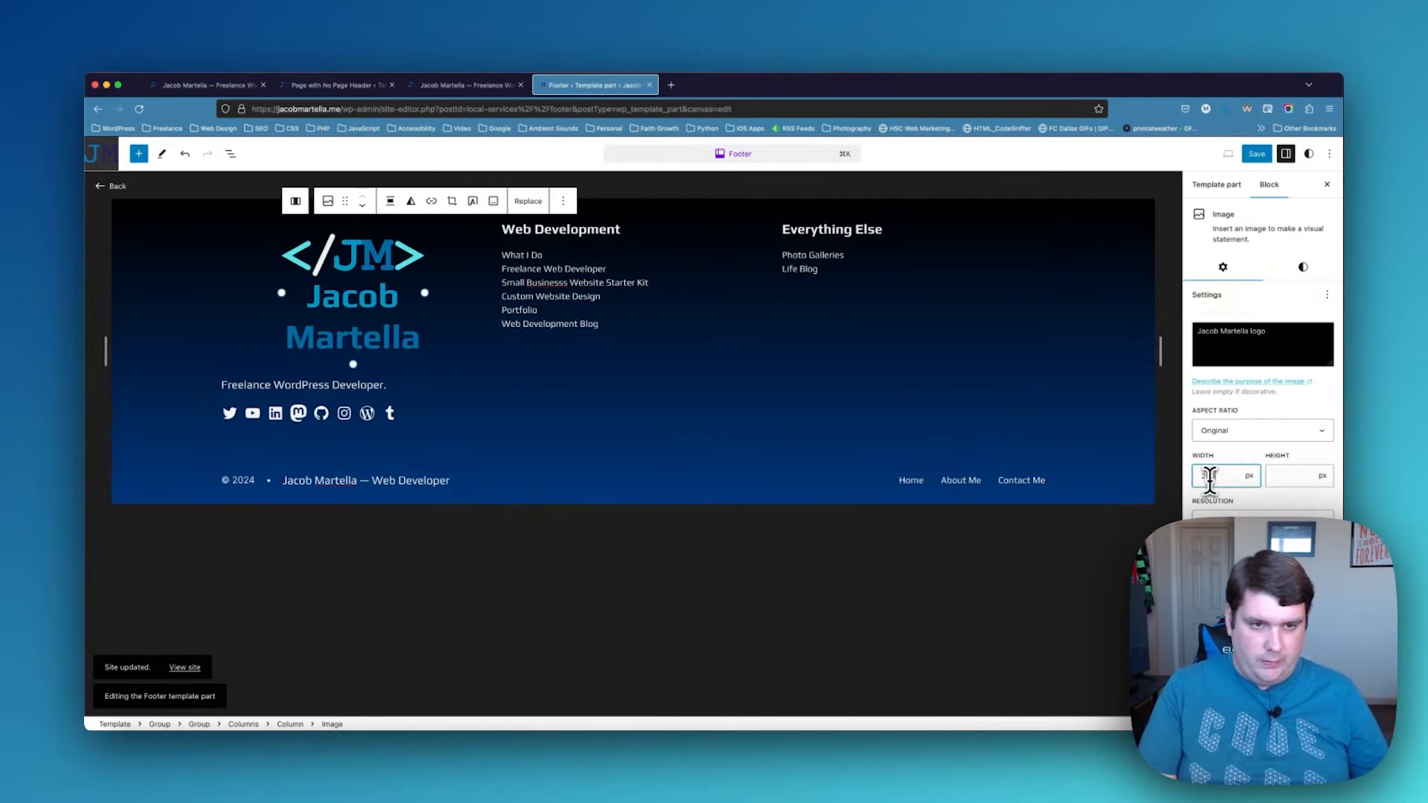
# Try left alignment on the footer logo image and reset its alignment to none
pyautogui.click(390, 201)
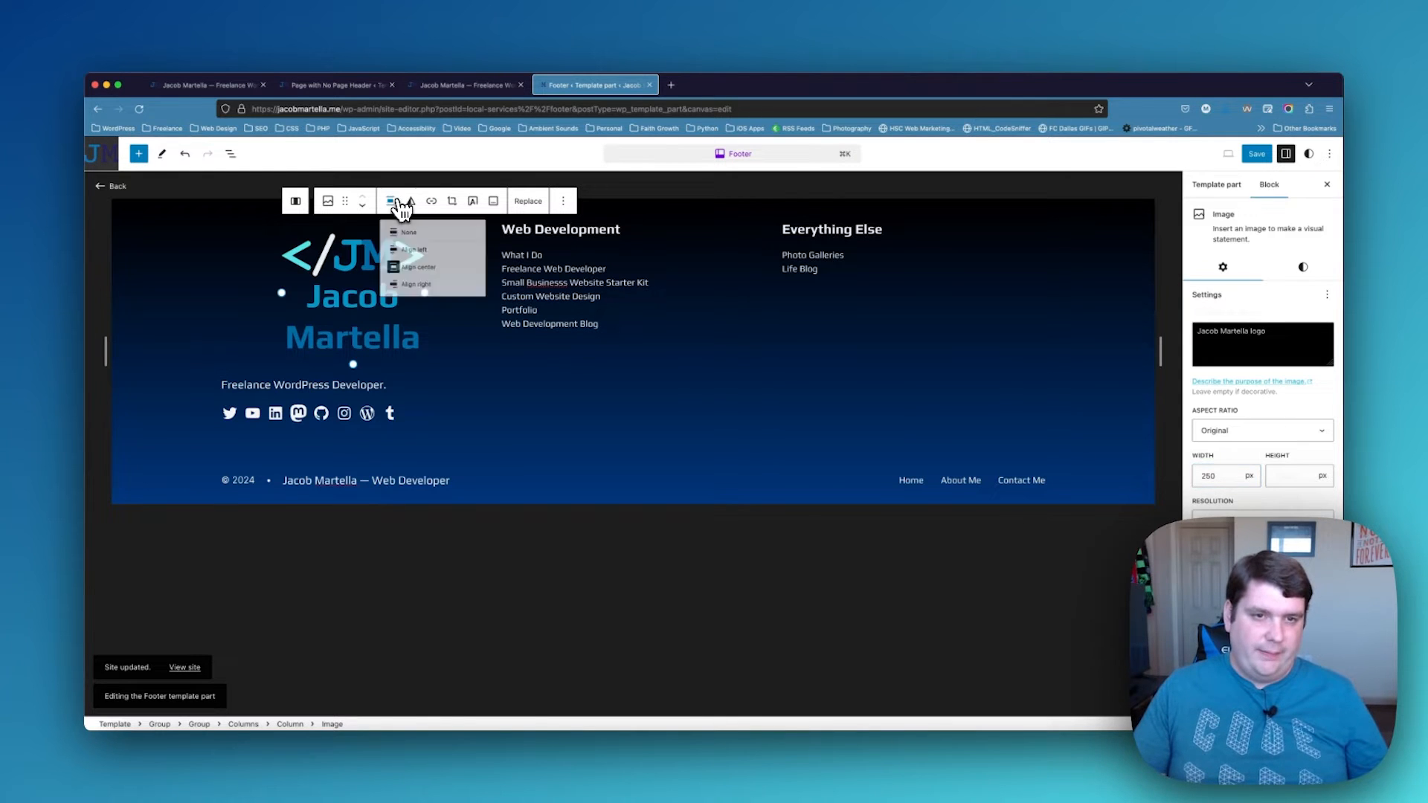
pyautogui.click(413, 258)
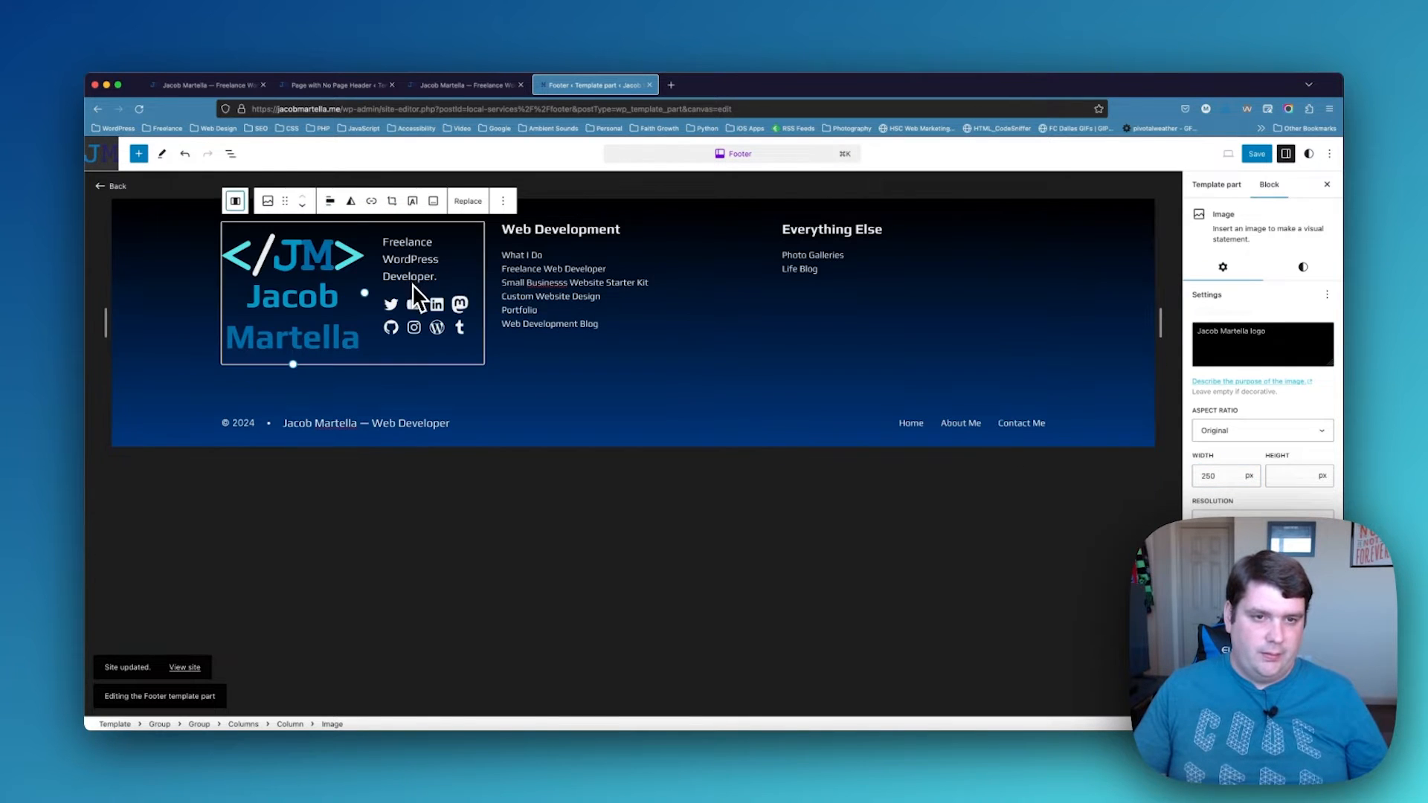
pyautogui.click(330, 201)
pyautogui.click(375, 258)
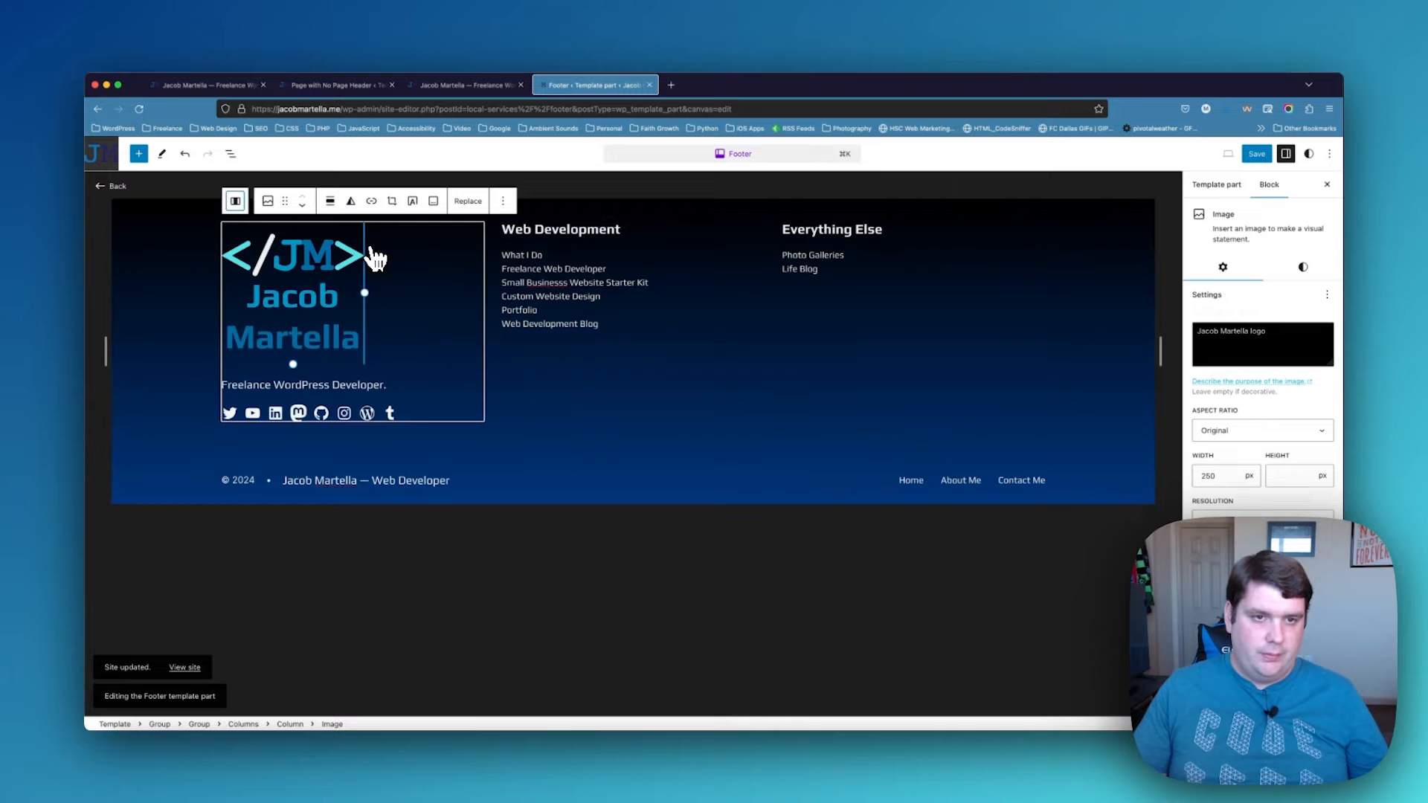
# Save the changes to the Footer template part
pyautogui.click(604, 454)
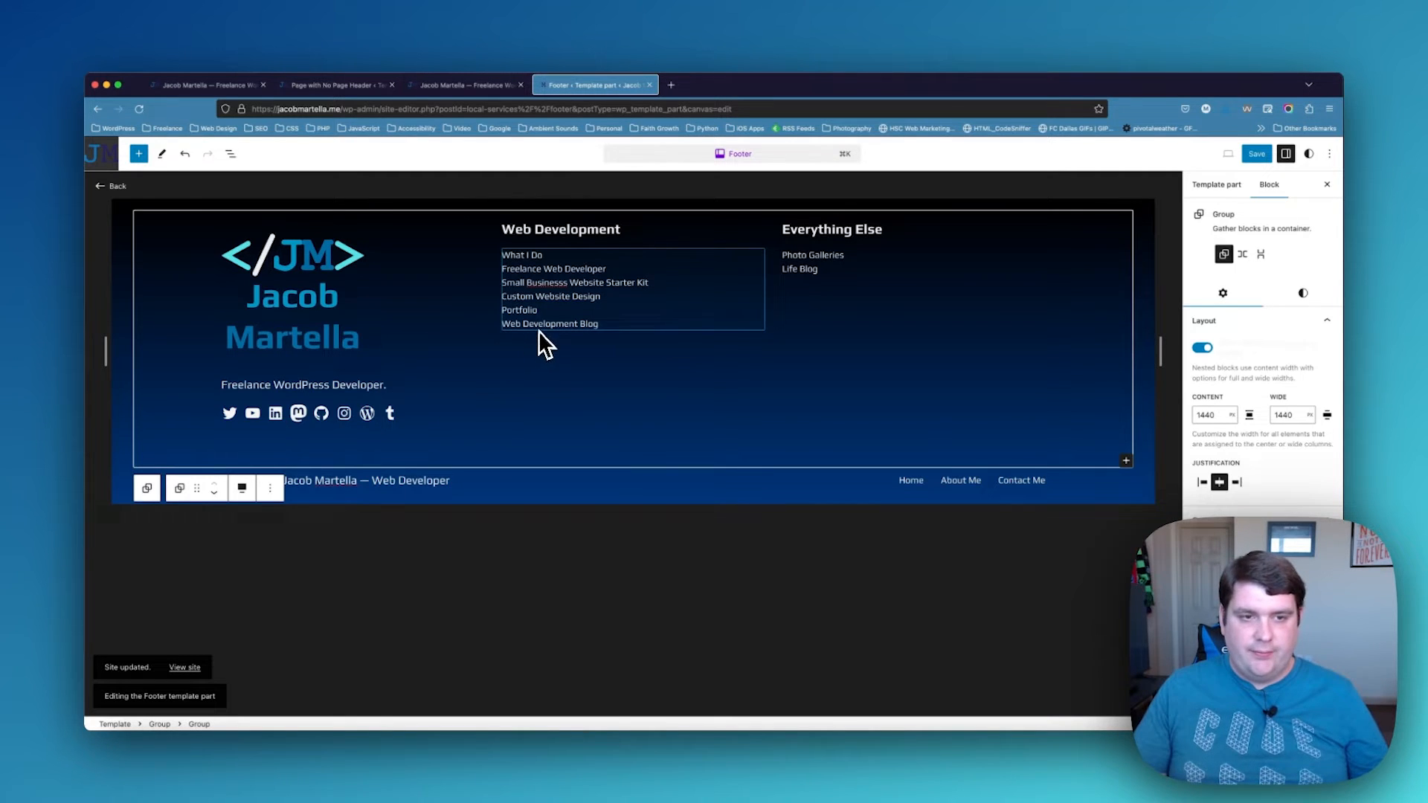
pyautogui.click(305, 387)
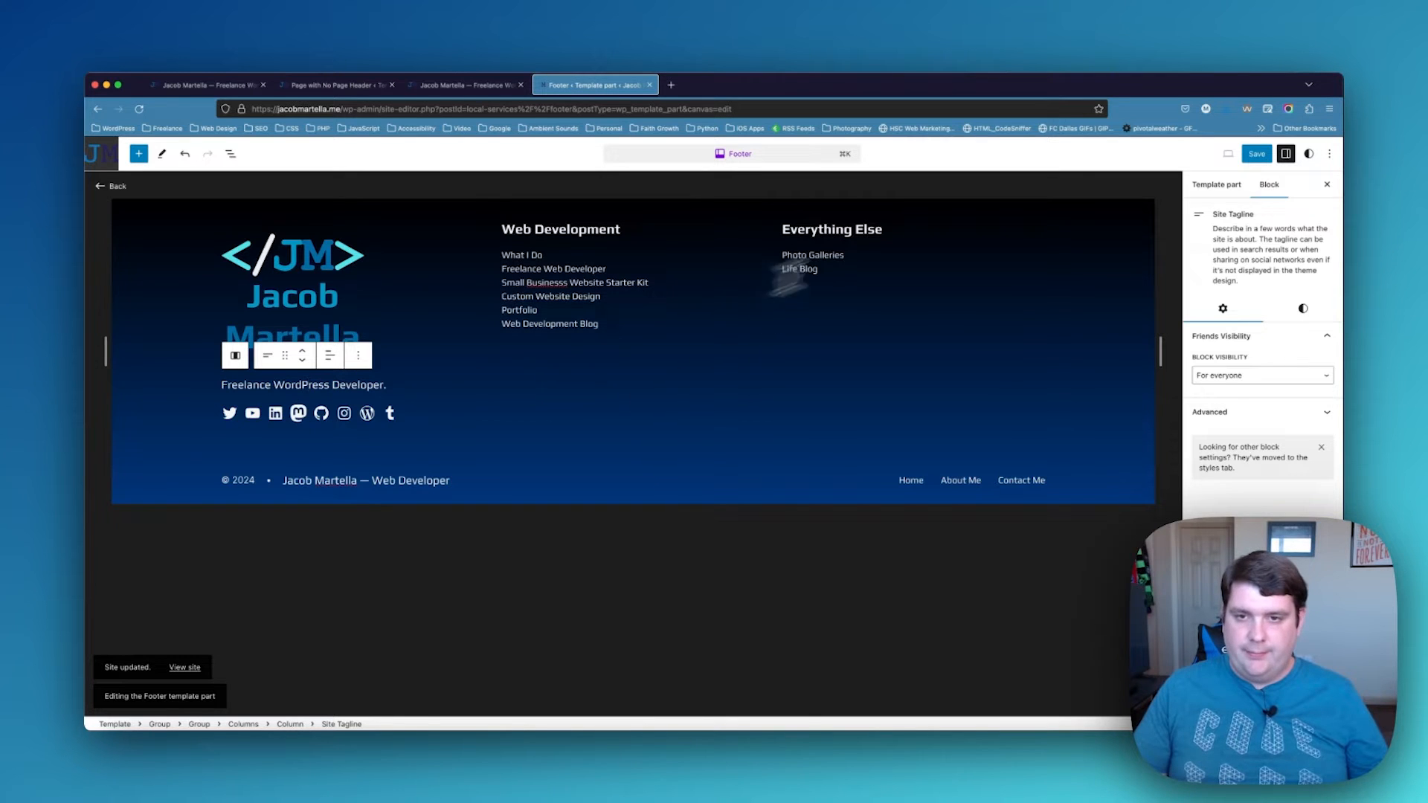
pyautogui.click(1258, 155)
pyautogui.click(1259, 157)
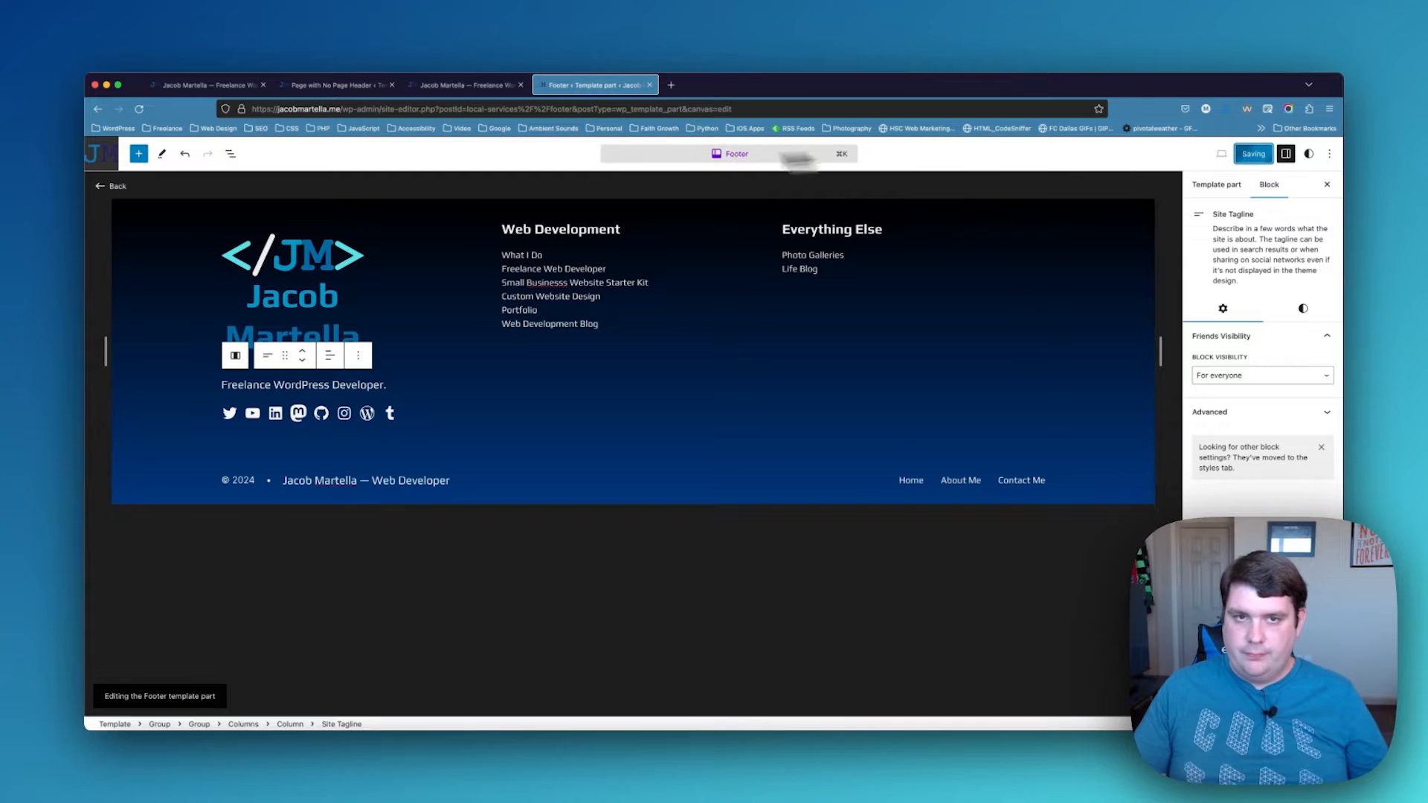
# Examine the restyled header and footer on the live homepage
pyautogui.click(463, 86)
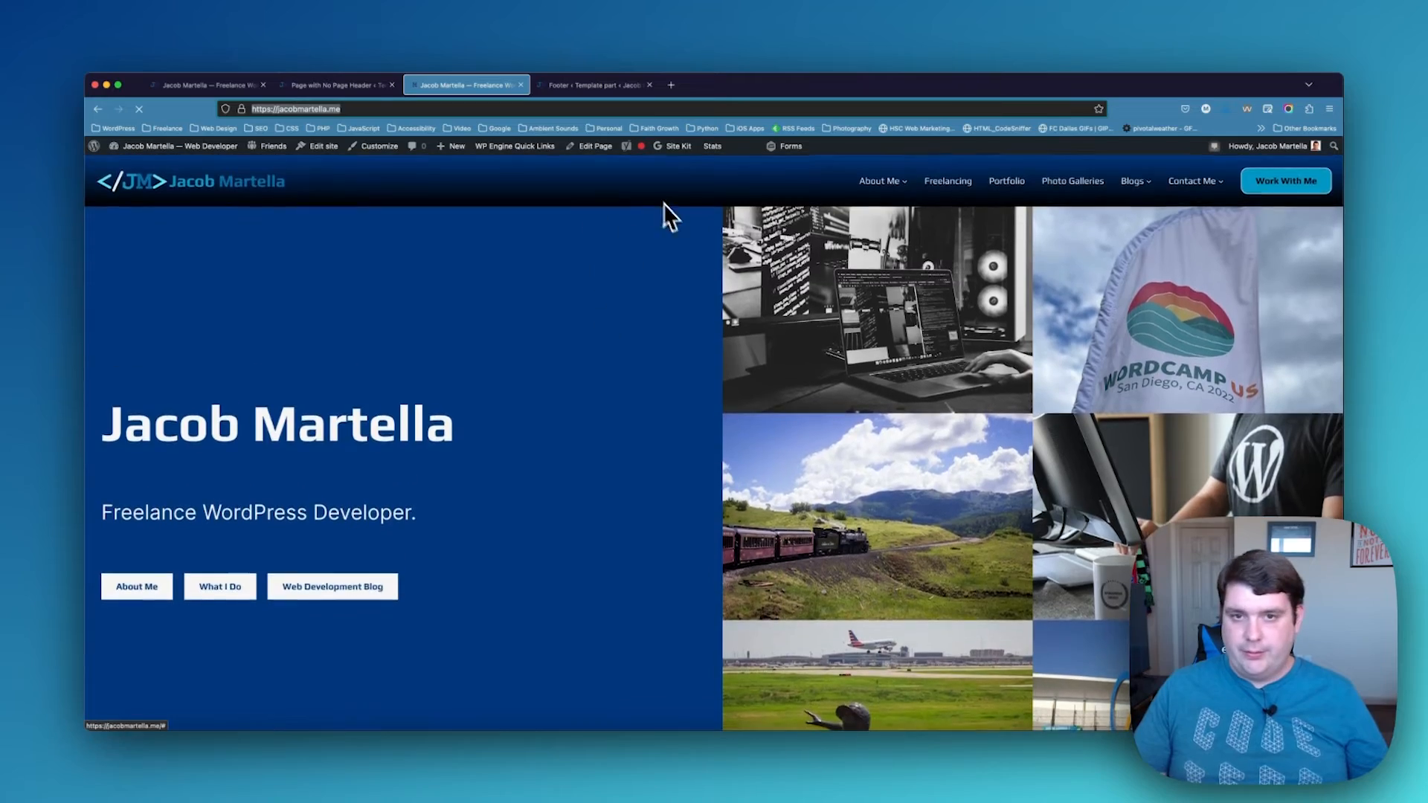
pyautogui.scroll(-5, 670, 223)
pyautogui.scroll(-15, 681, 238)
pyautogui.scroll(12, 680, 246)
pyautogui.scroll(-20, 681, 246)
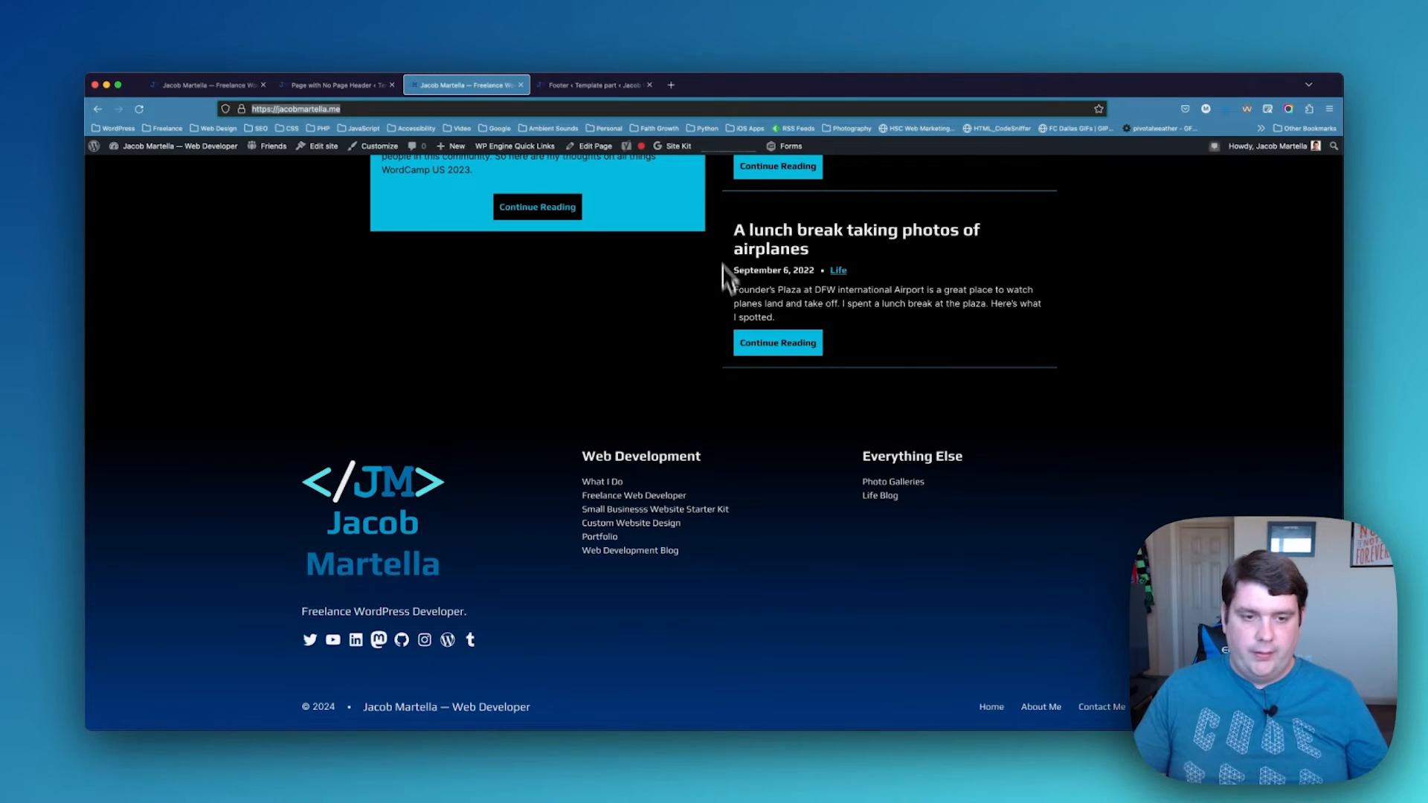
pyautogui.scroll(20, 726, 245)
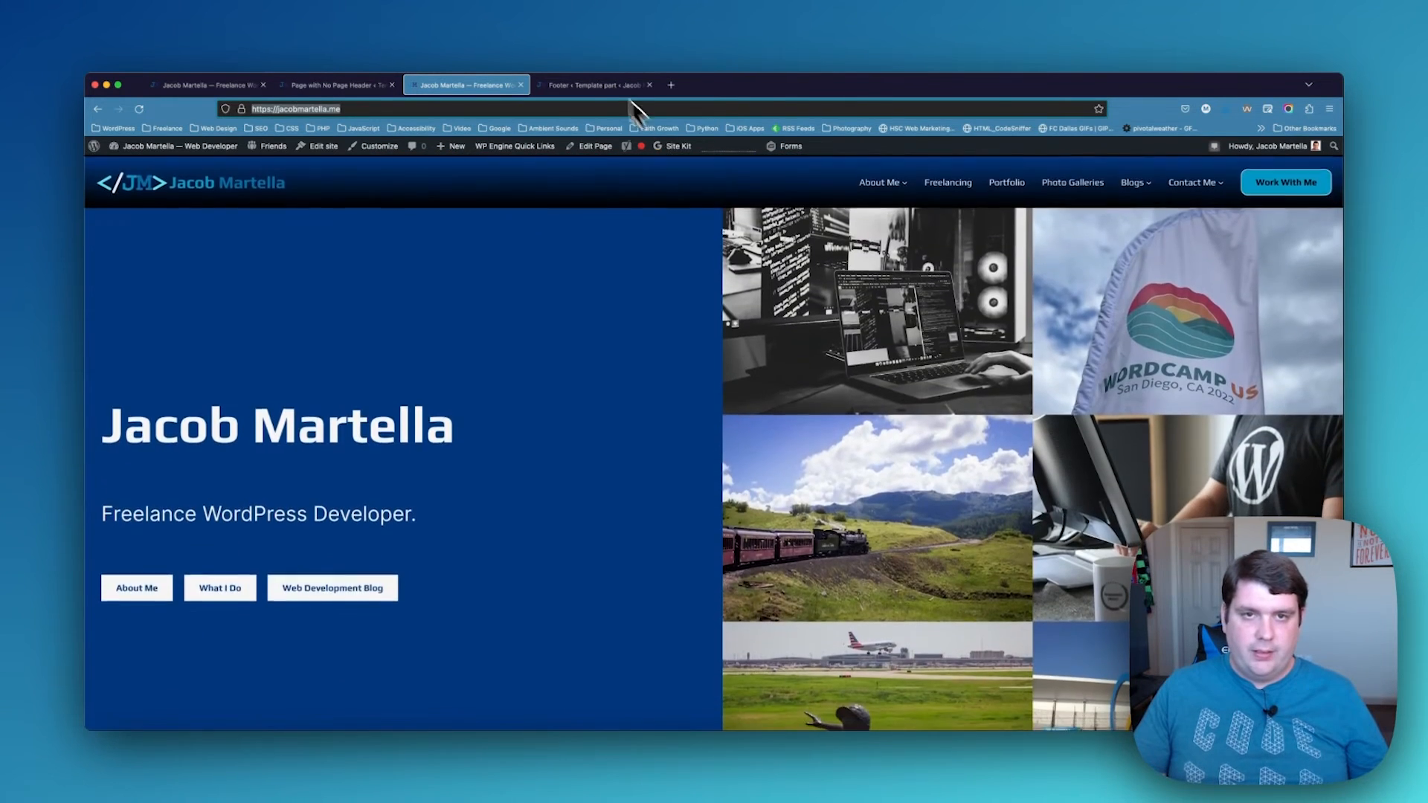
# Return to the site editor, leave the Footer template part and open the list of all Templates
pyautogui.click(592, 86)
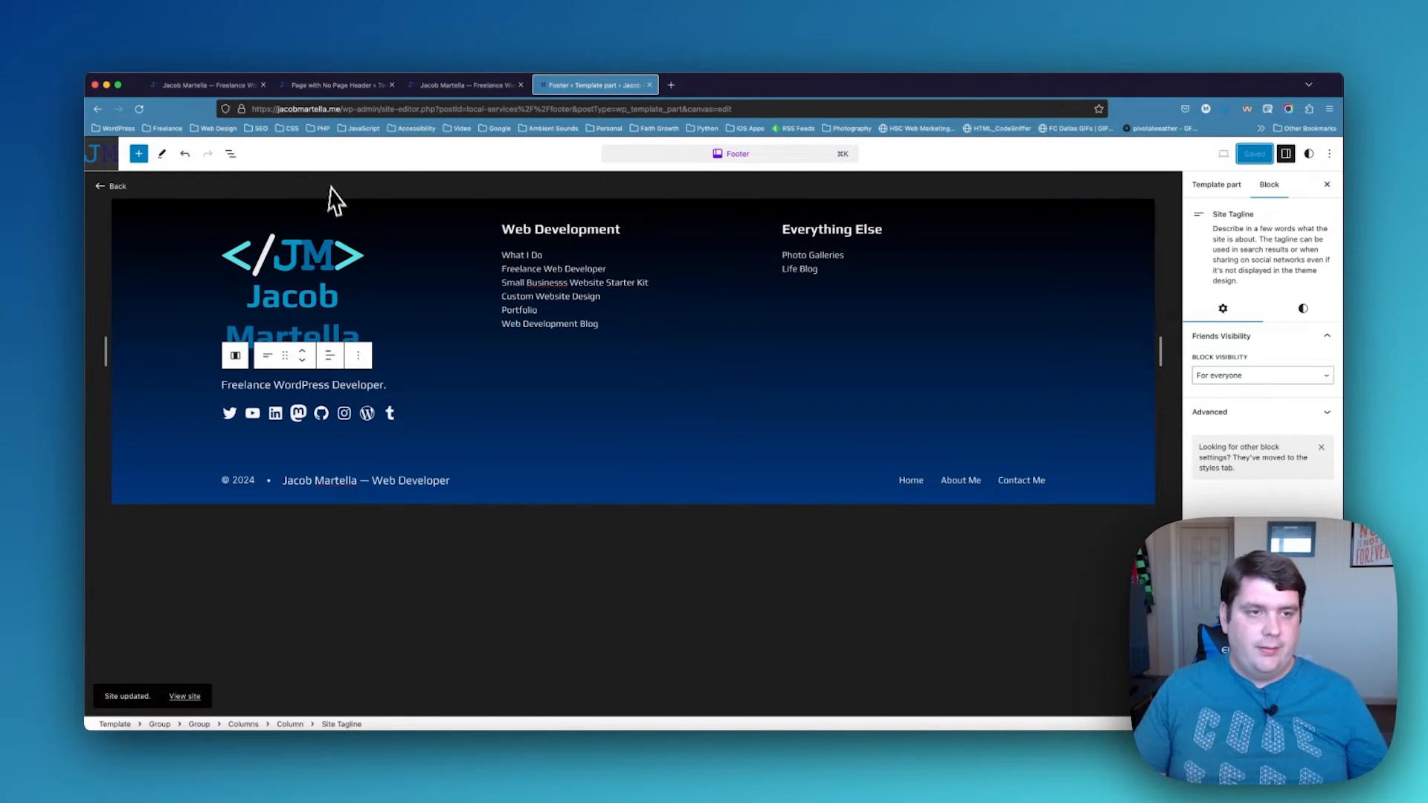
pyautogui.click(131, 190)
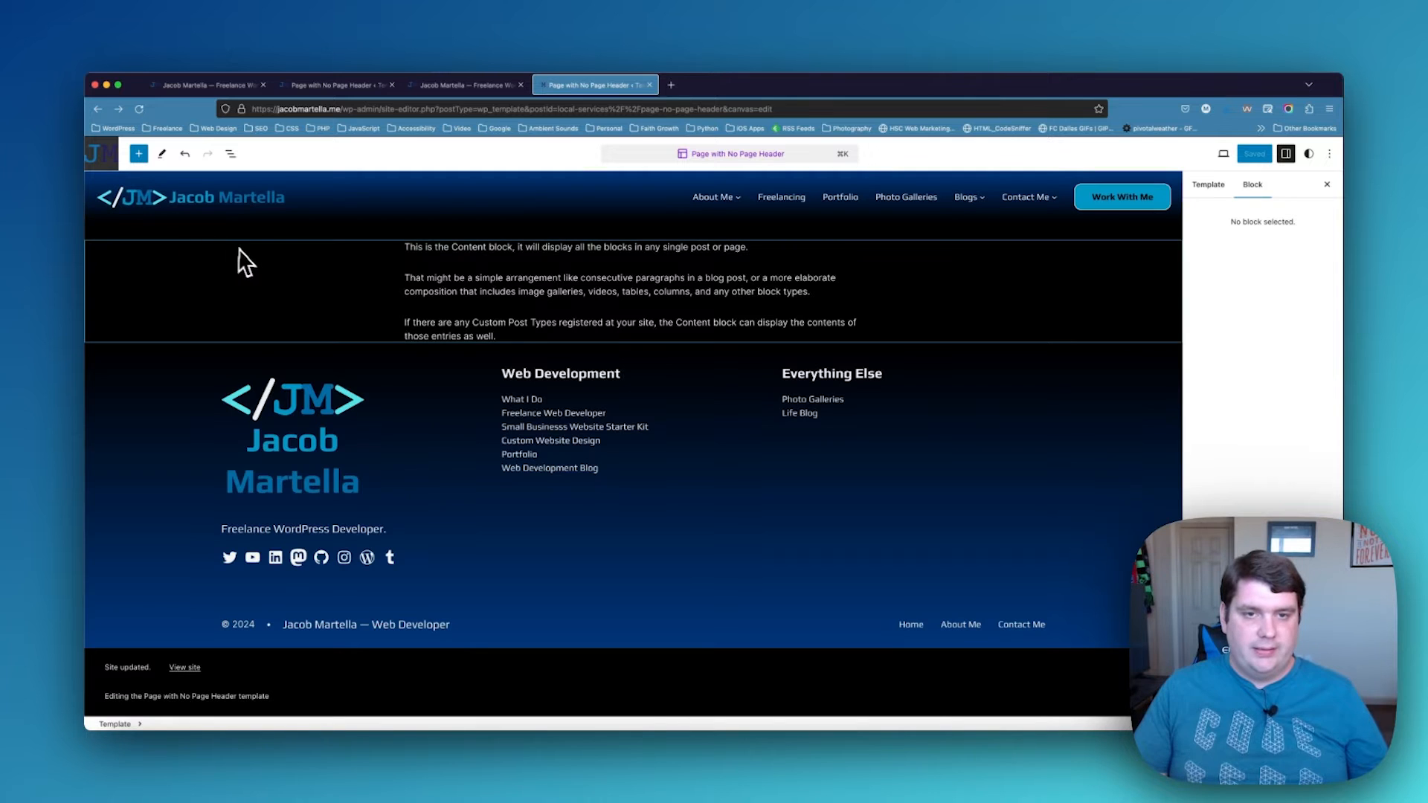
pyautogui.click(103, 157)
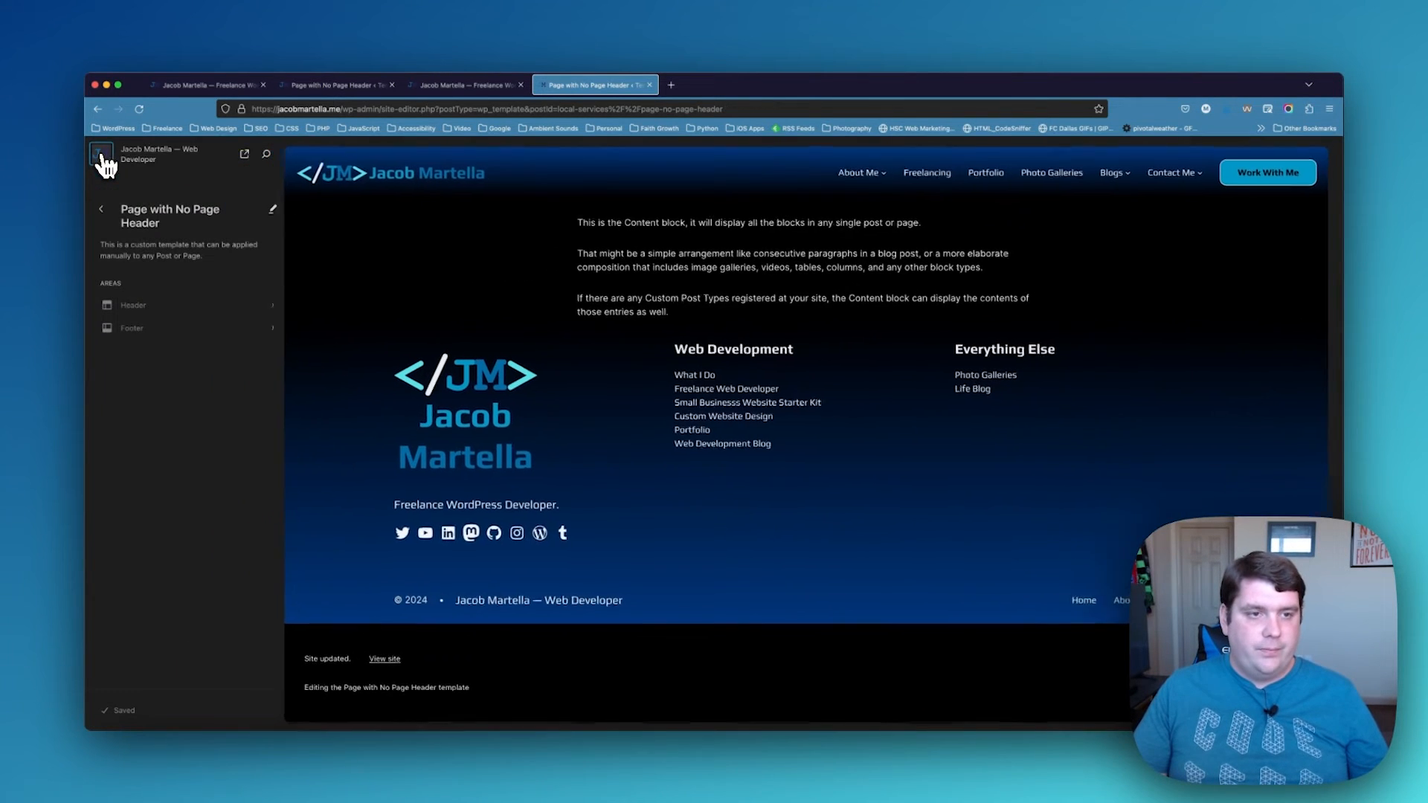
pyautogui.click(104, 210)
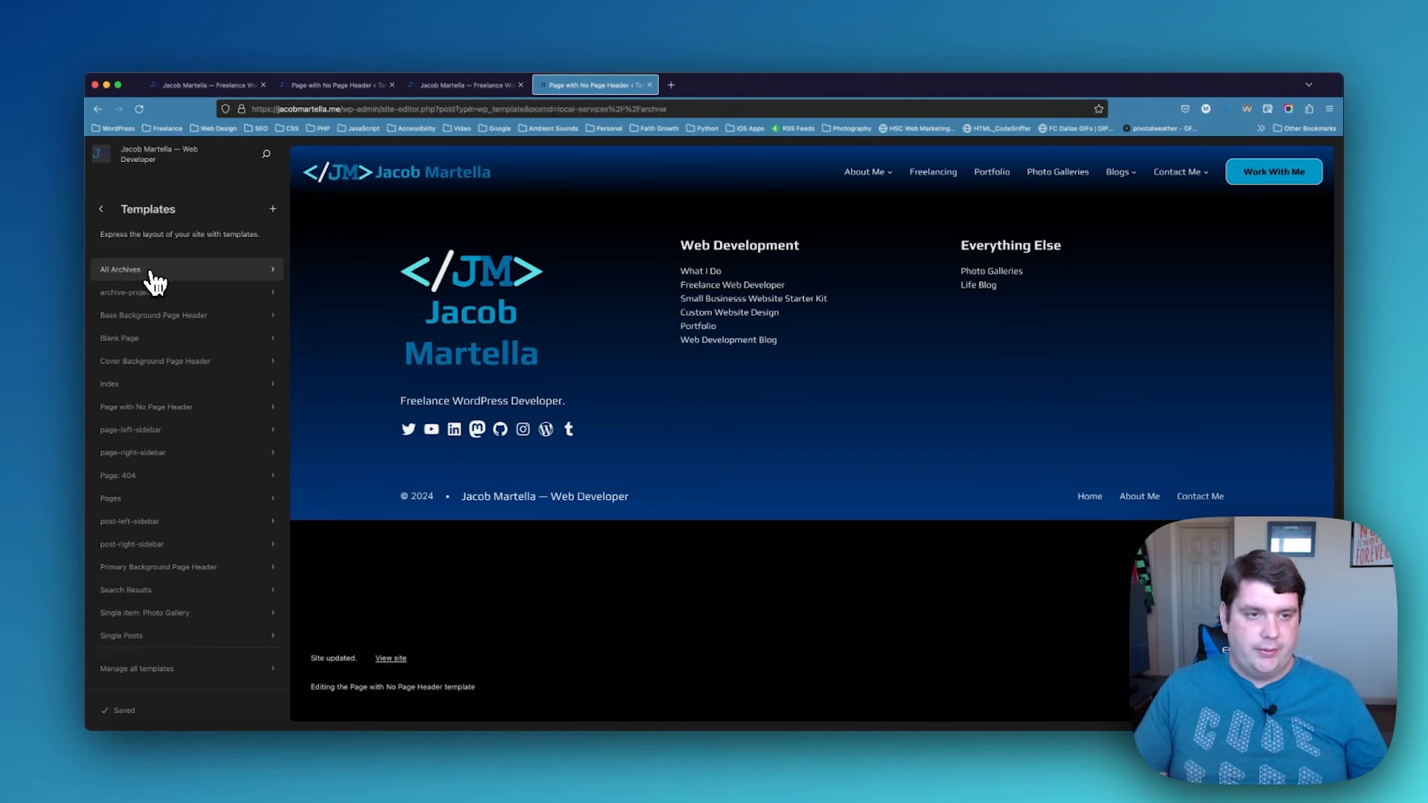
# Open the All Archives template for editing and select its cyan page header group
pyautogui.click(151, 275)
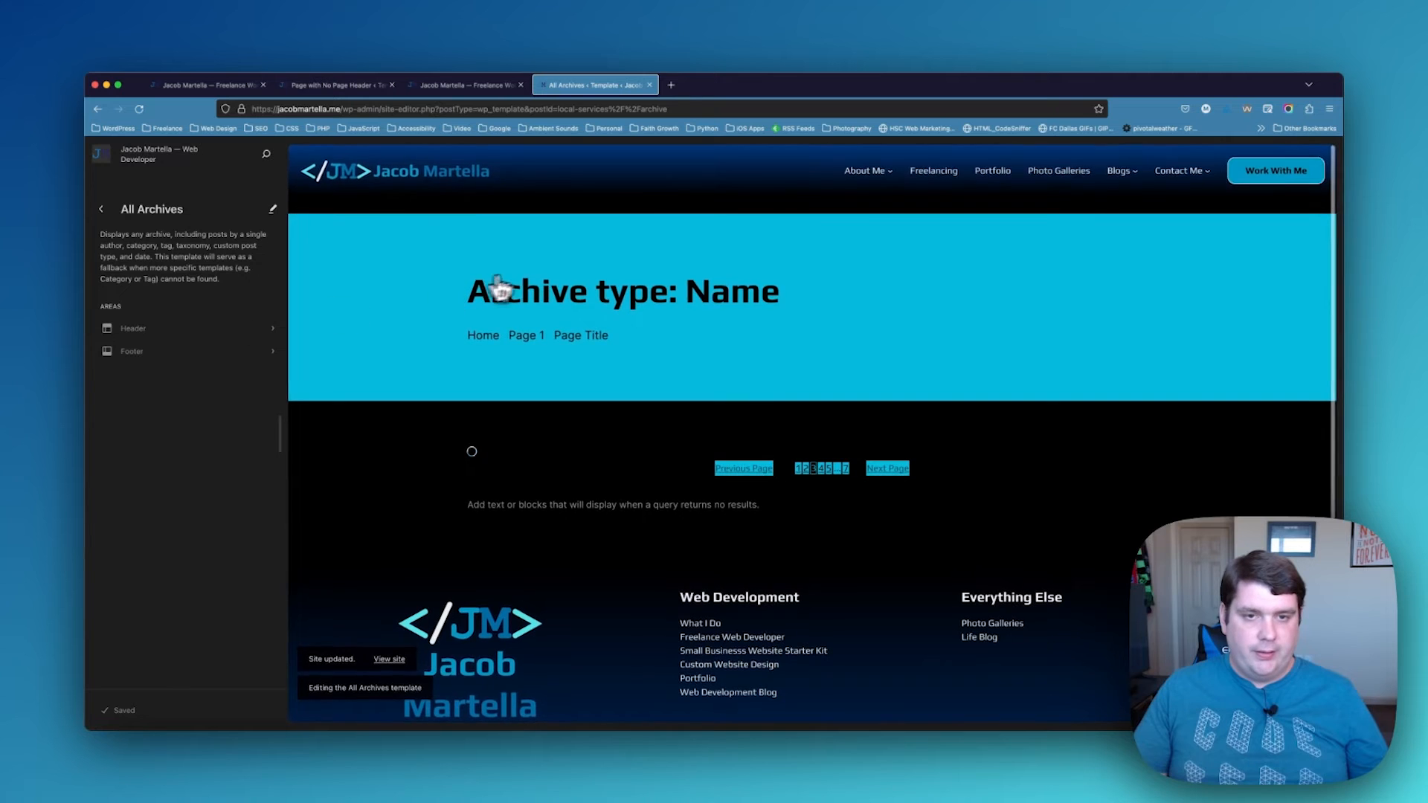
pyautogui.click(548, 246)
pyautogui.click(438, 277)
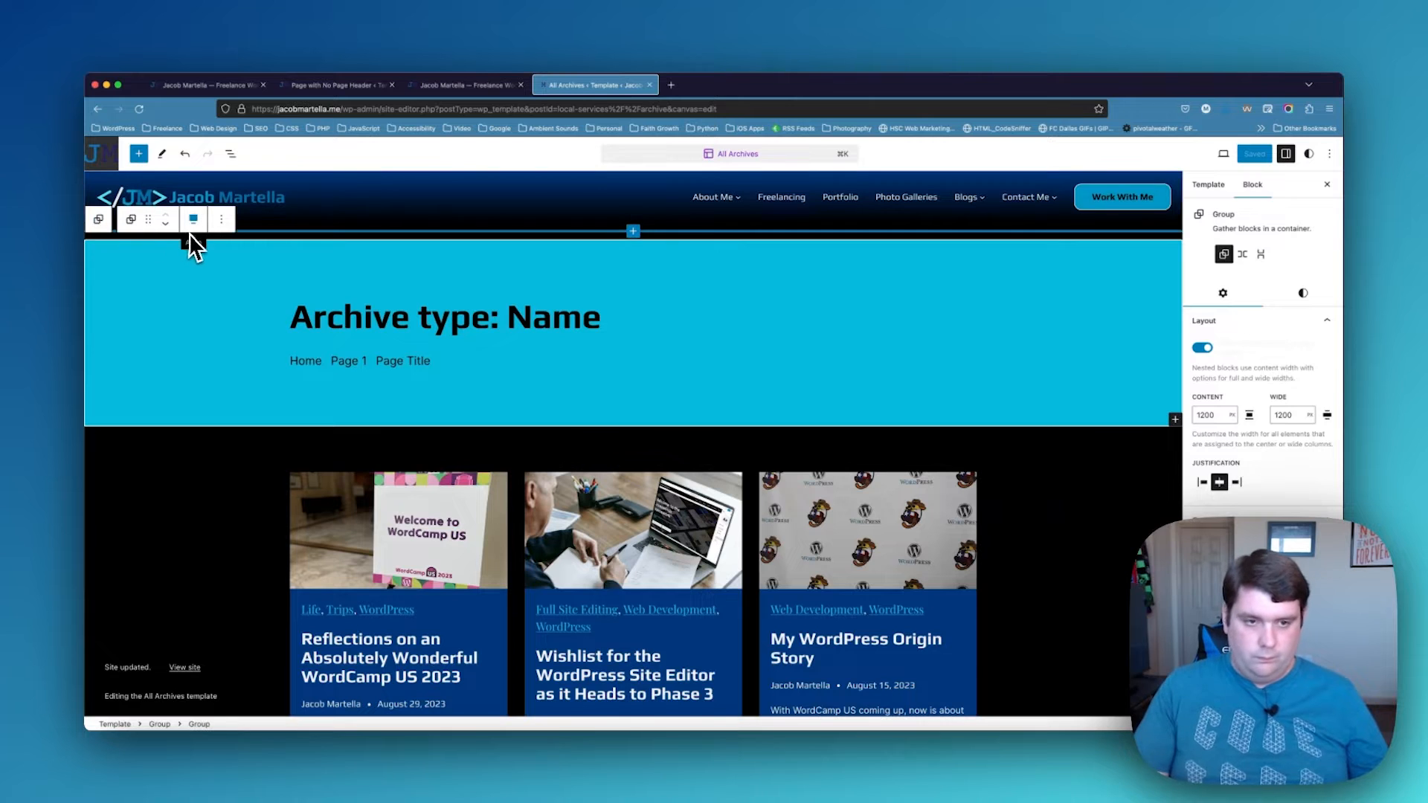
# Insert the Archive pattern "Archive Header with Cover Background and Breadcrumbs Aligned Left" below the existing page header
pyautogui.press('Return')
pyautogui.click(139, 154)
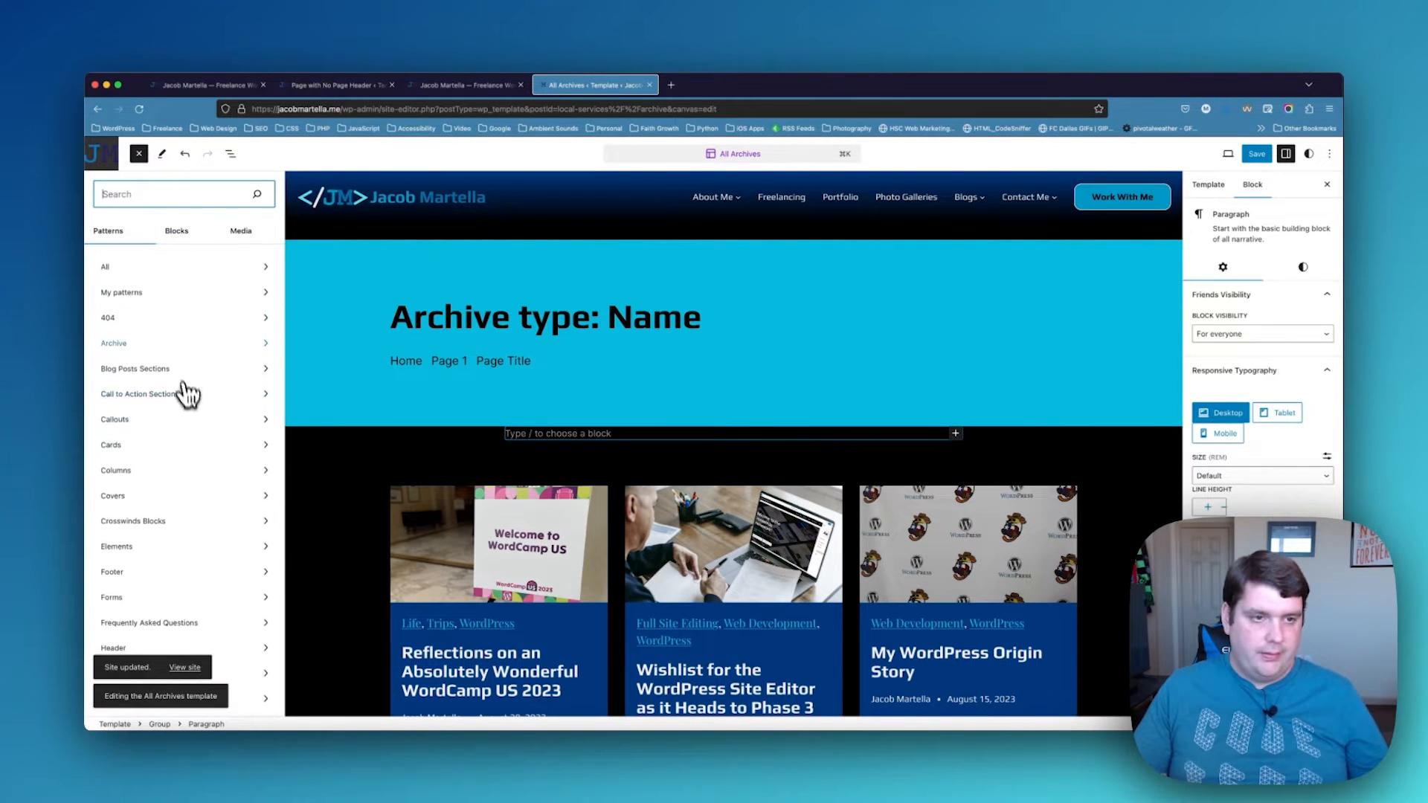
pyautogui.click(170, 347)
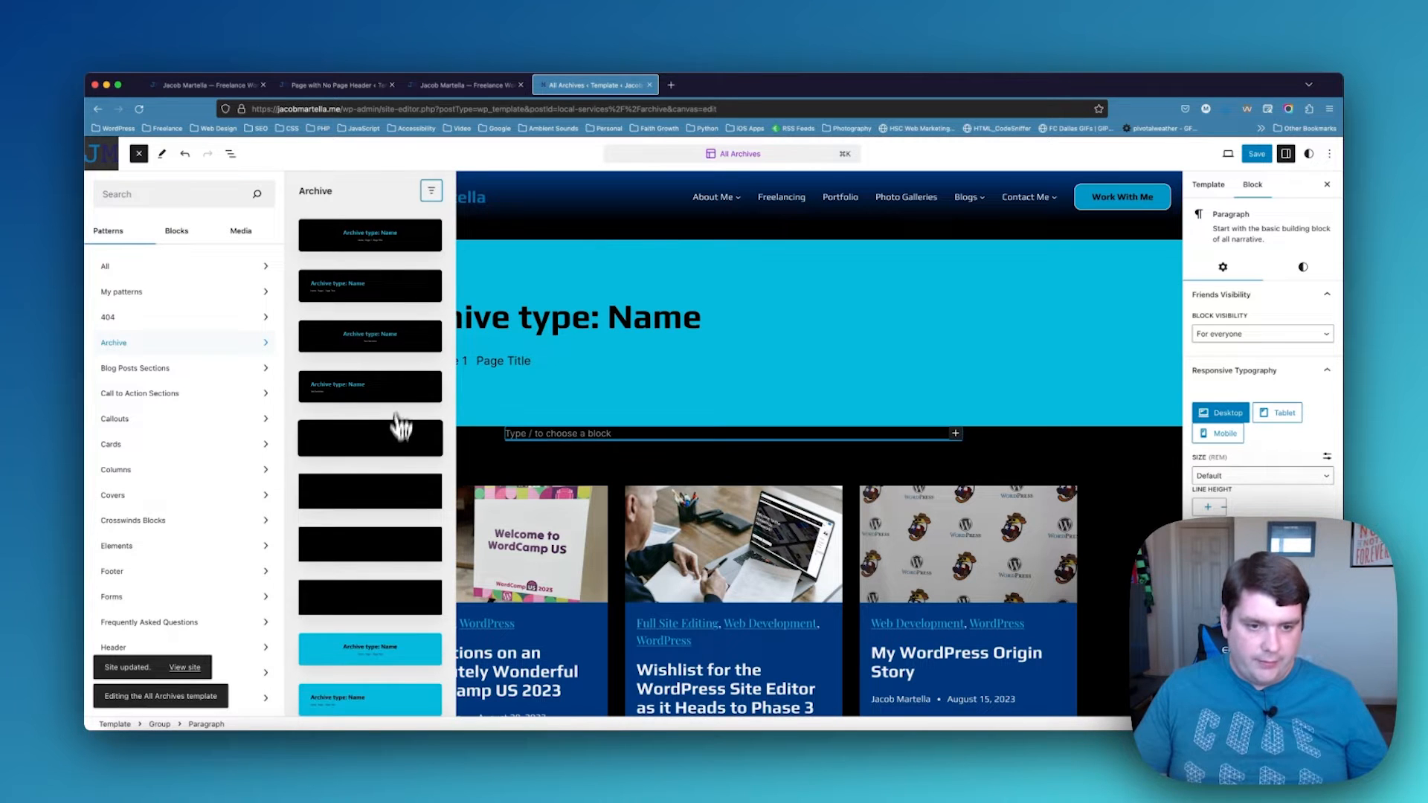
pyautogui.scroll(-2, 399, 577)
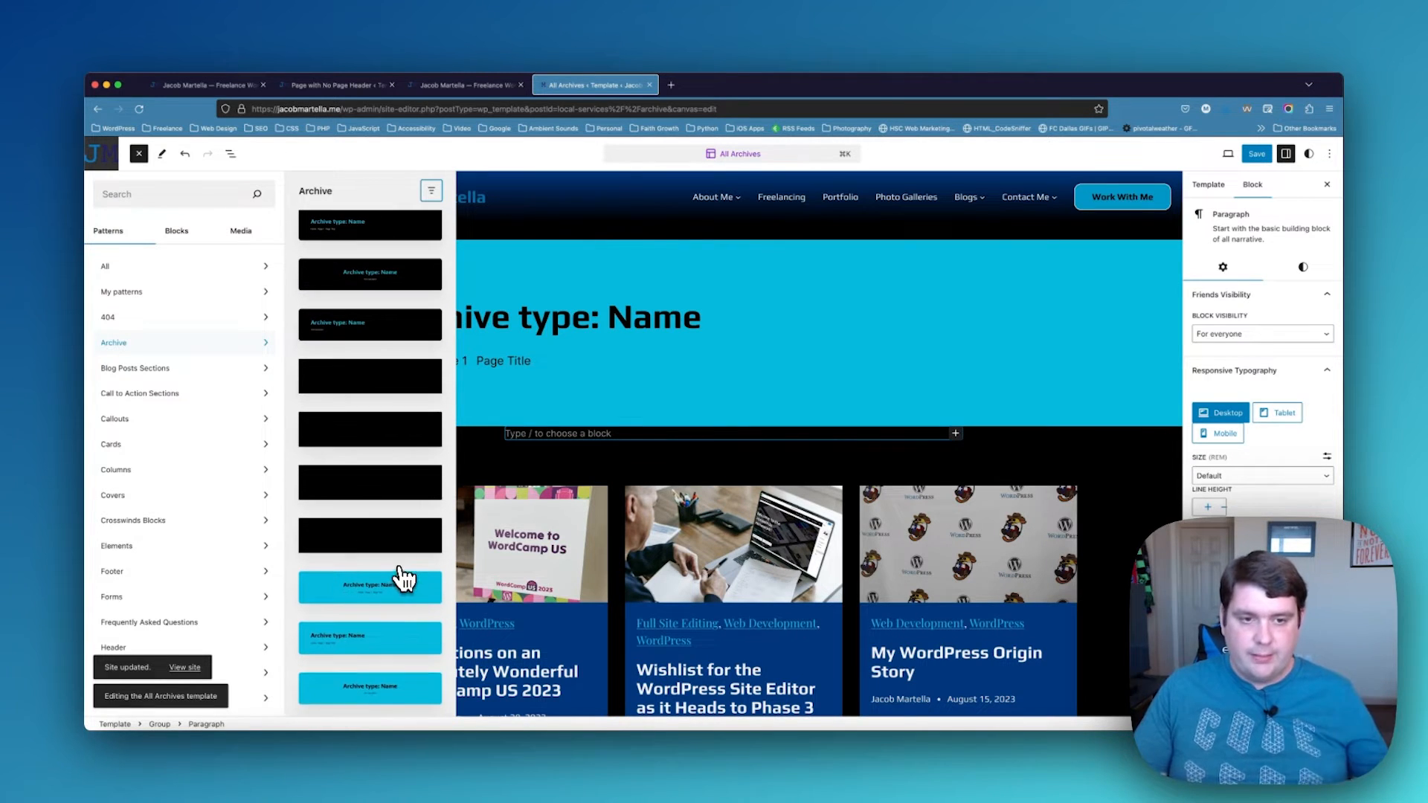
pyautogui.click(388, 425)
pyautogui.click(138, 153)
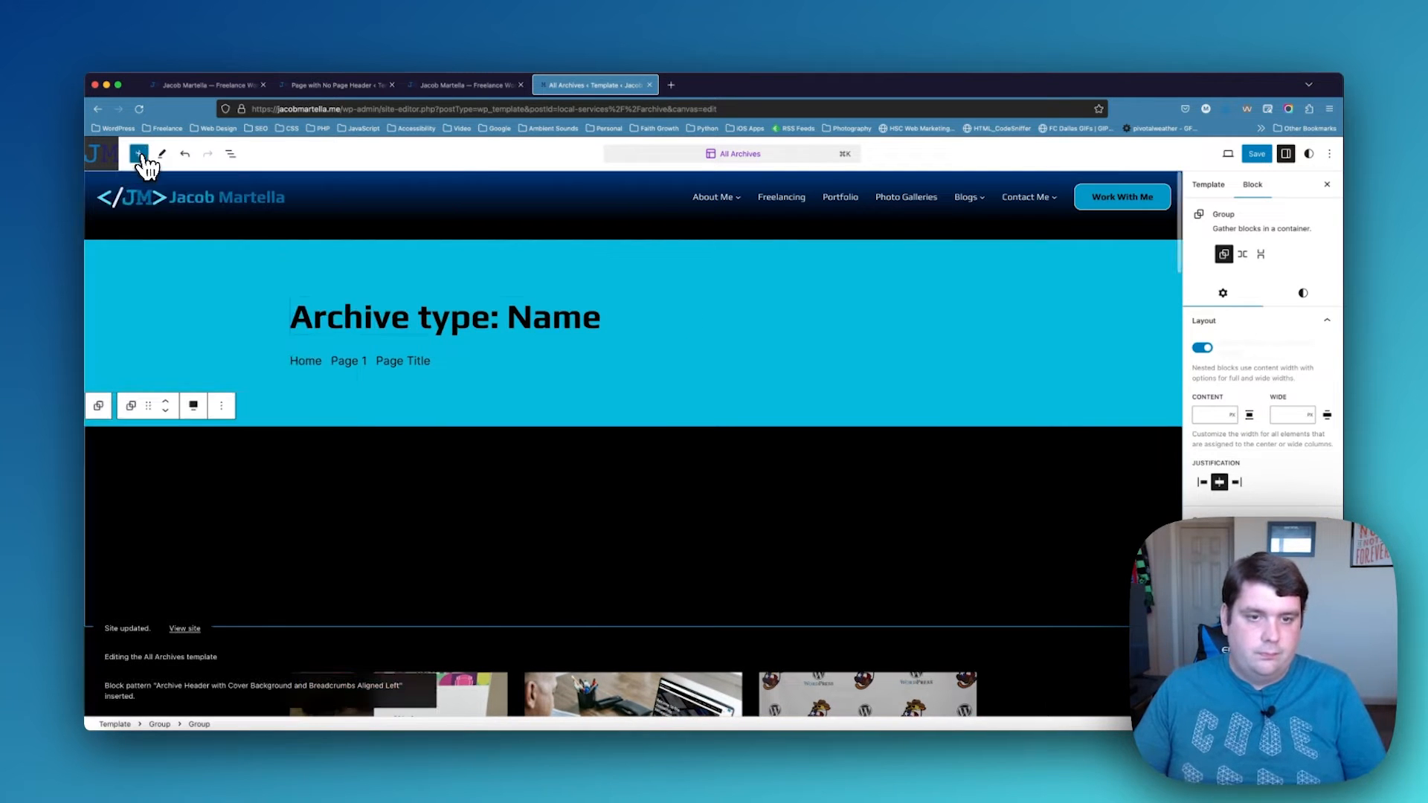
# Delete the old cyan page header group and select the Cover block of the new archive header
pyautogui.click(228, 256)
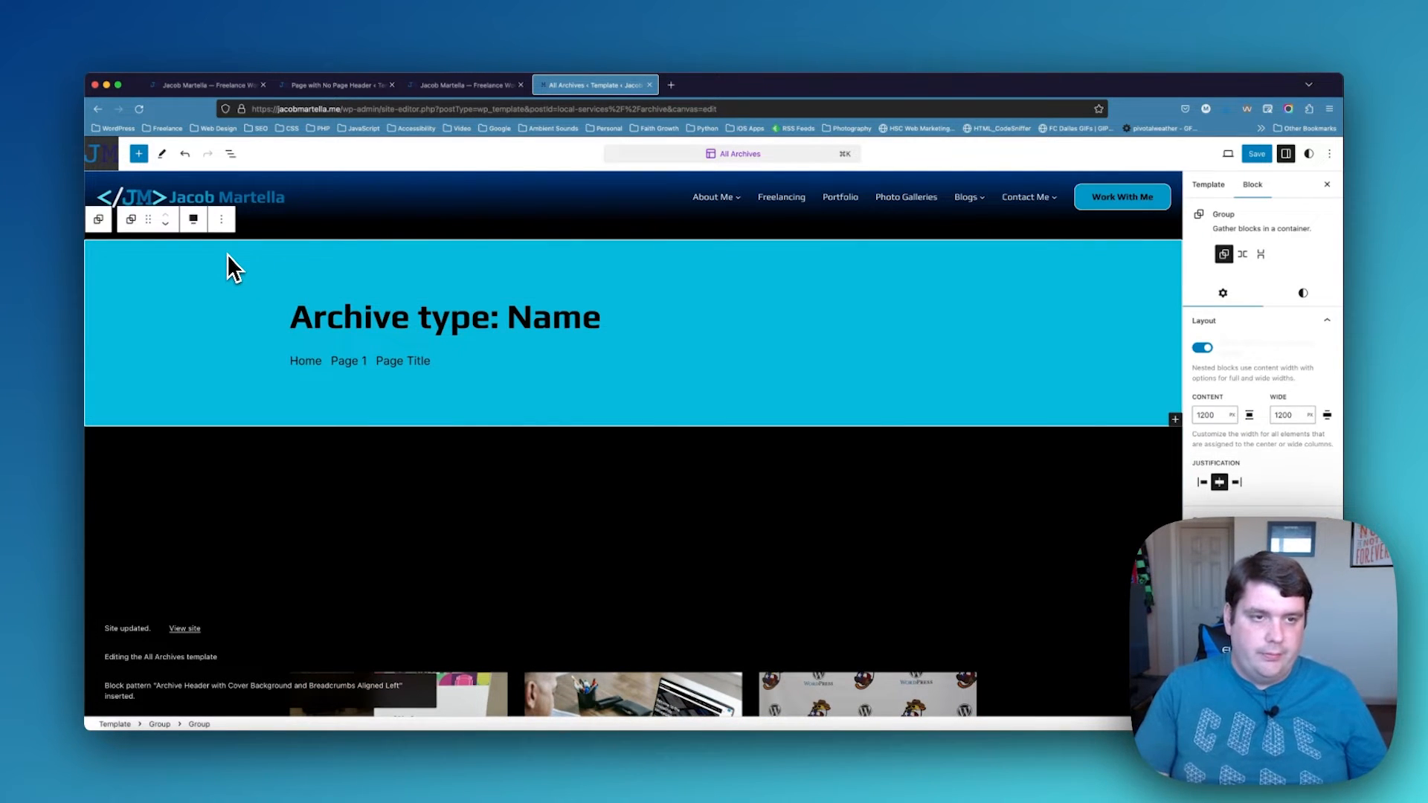
pyautogui.press('BackSpace')
pyautogui.click(297, 312)
pyautogui.click(301, 284)
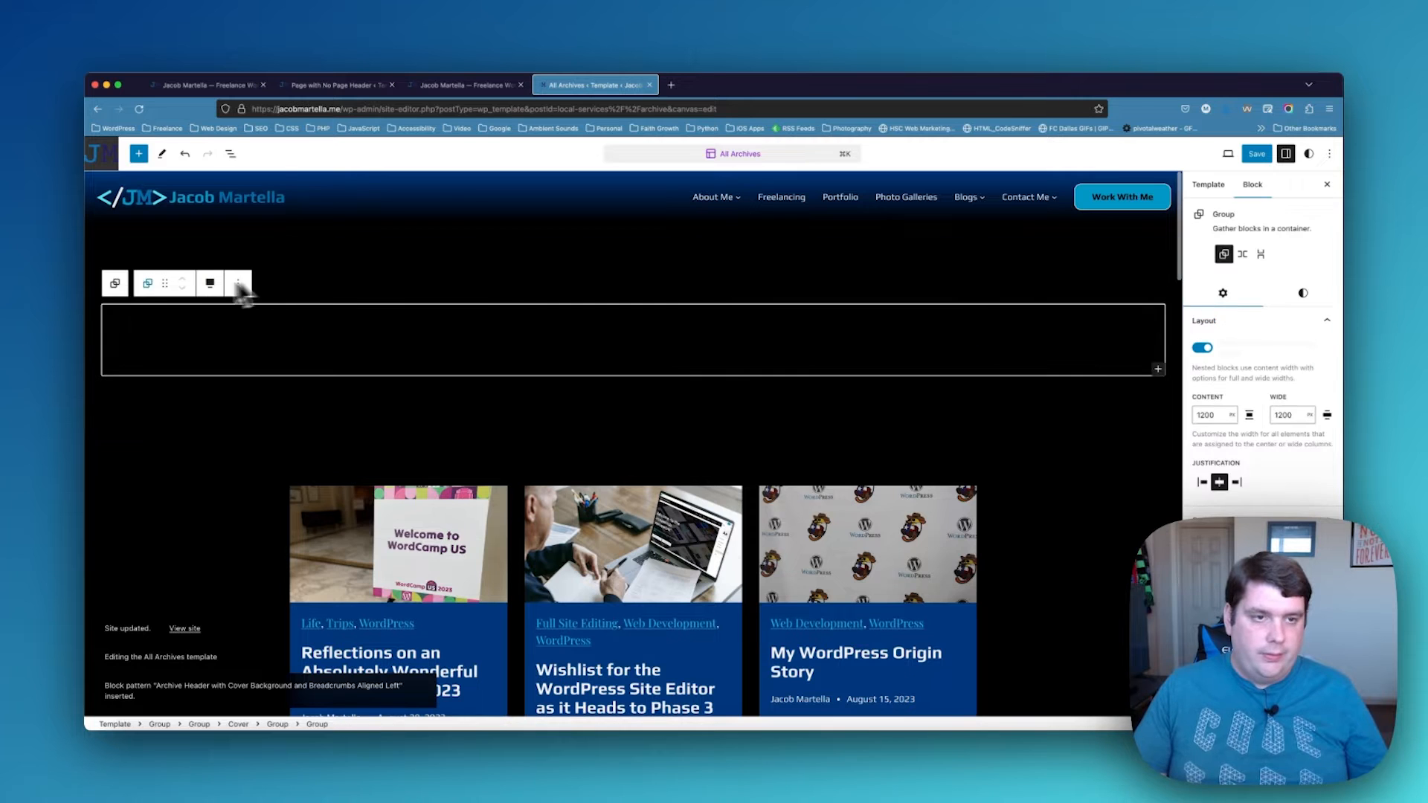
pyautogui.click(116, 284)
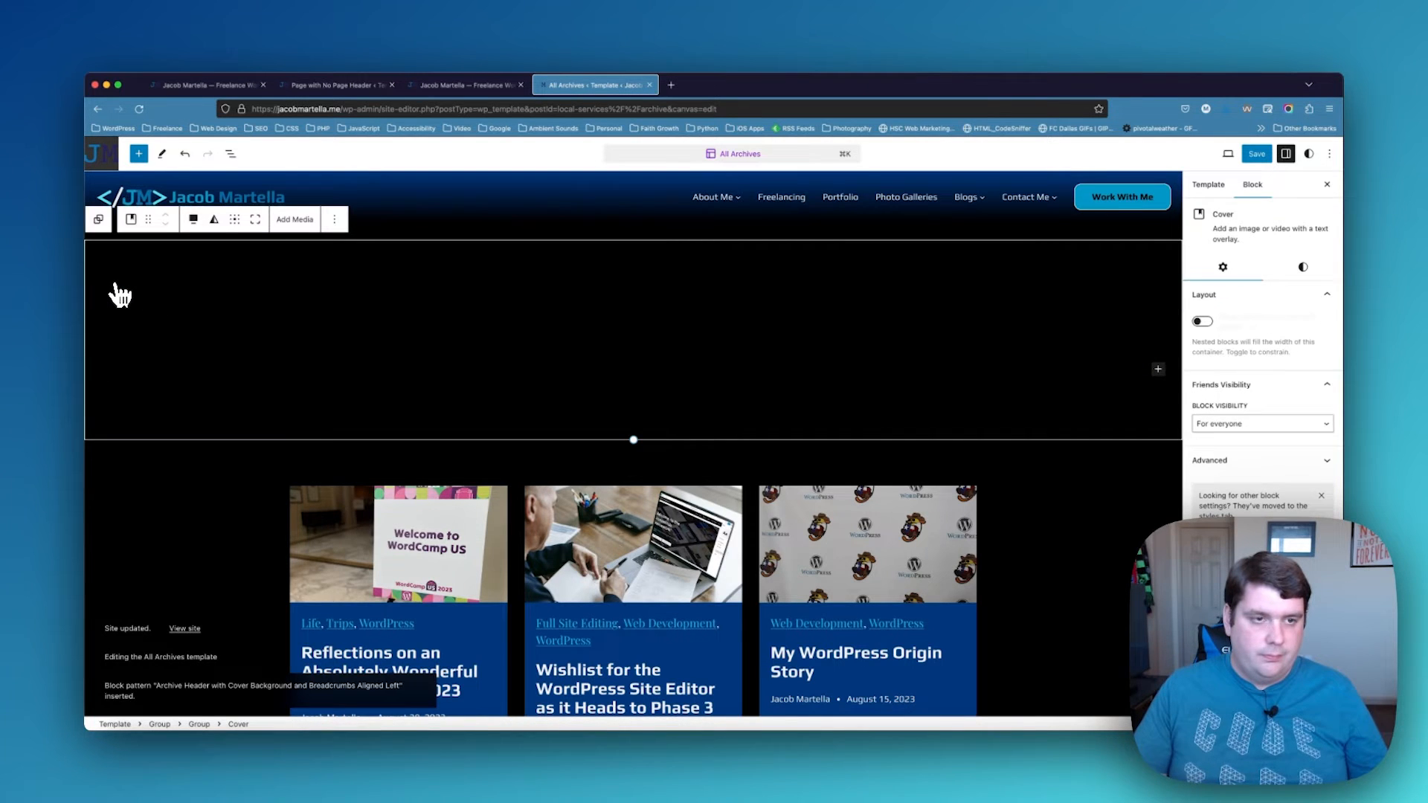
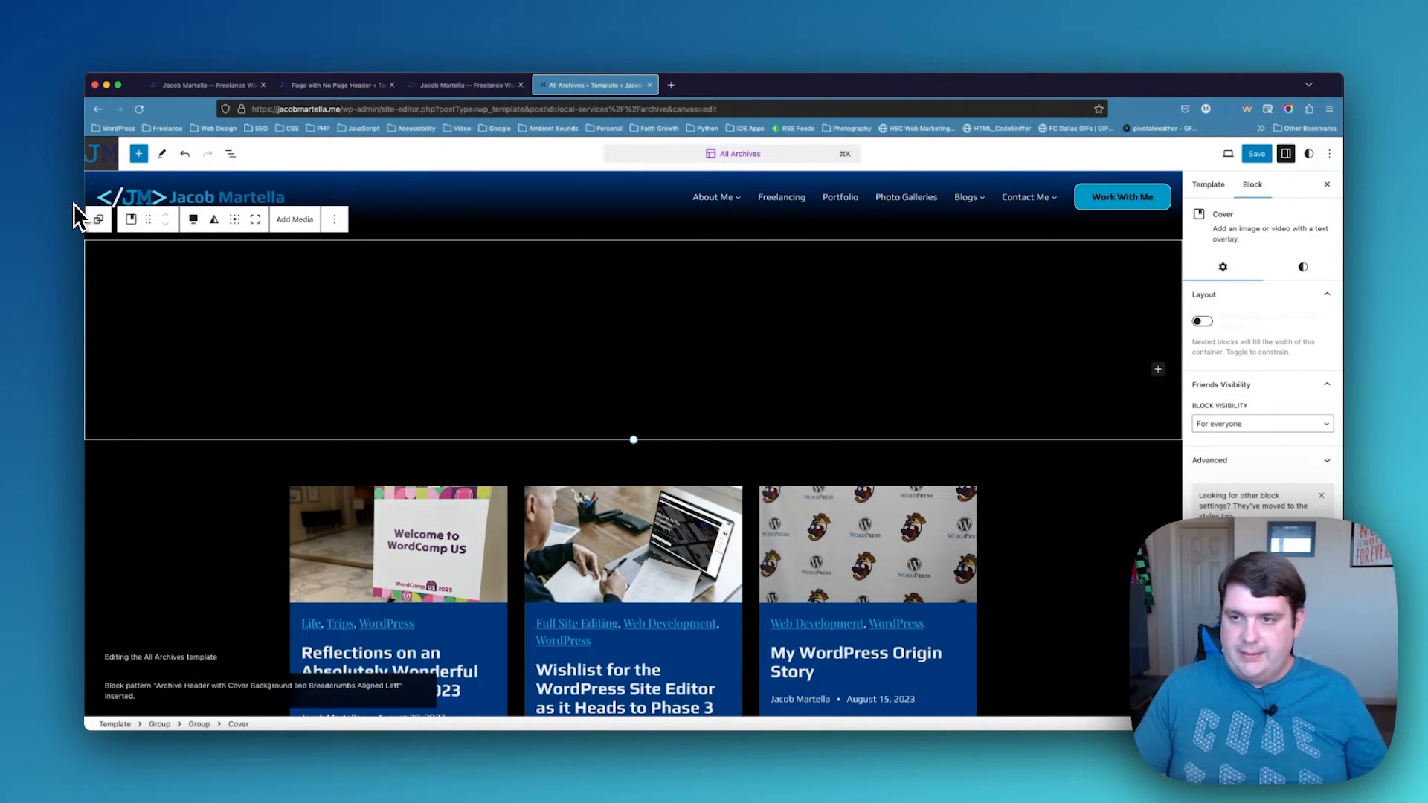
# Set the Cover block's text color to the Contrast theme color
pyautogui.click(1307, 269)
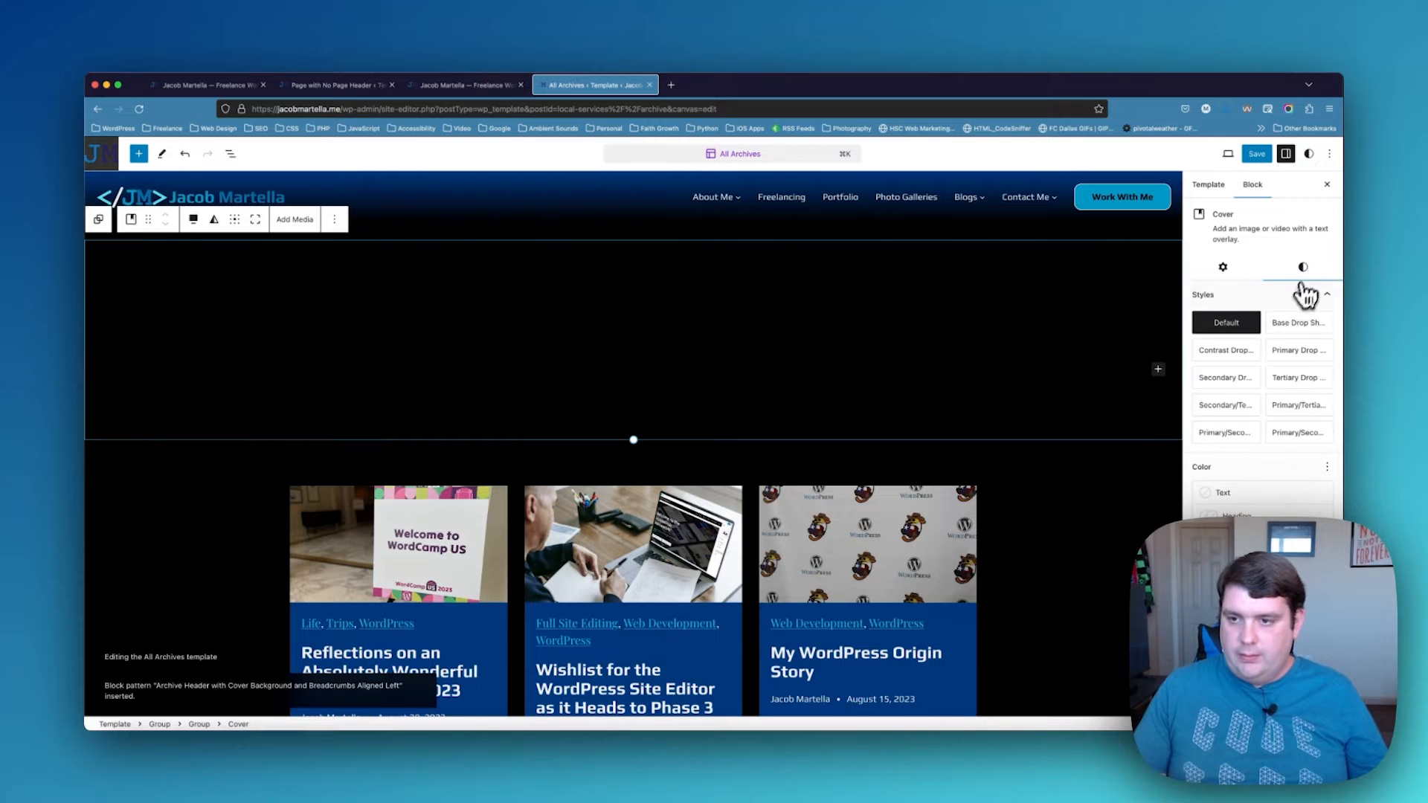
pyautogui.click(1234, 540)
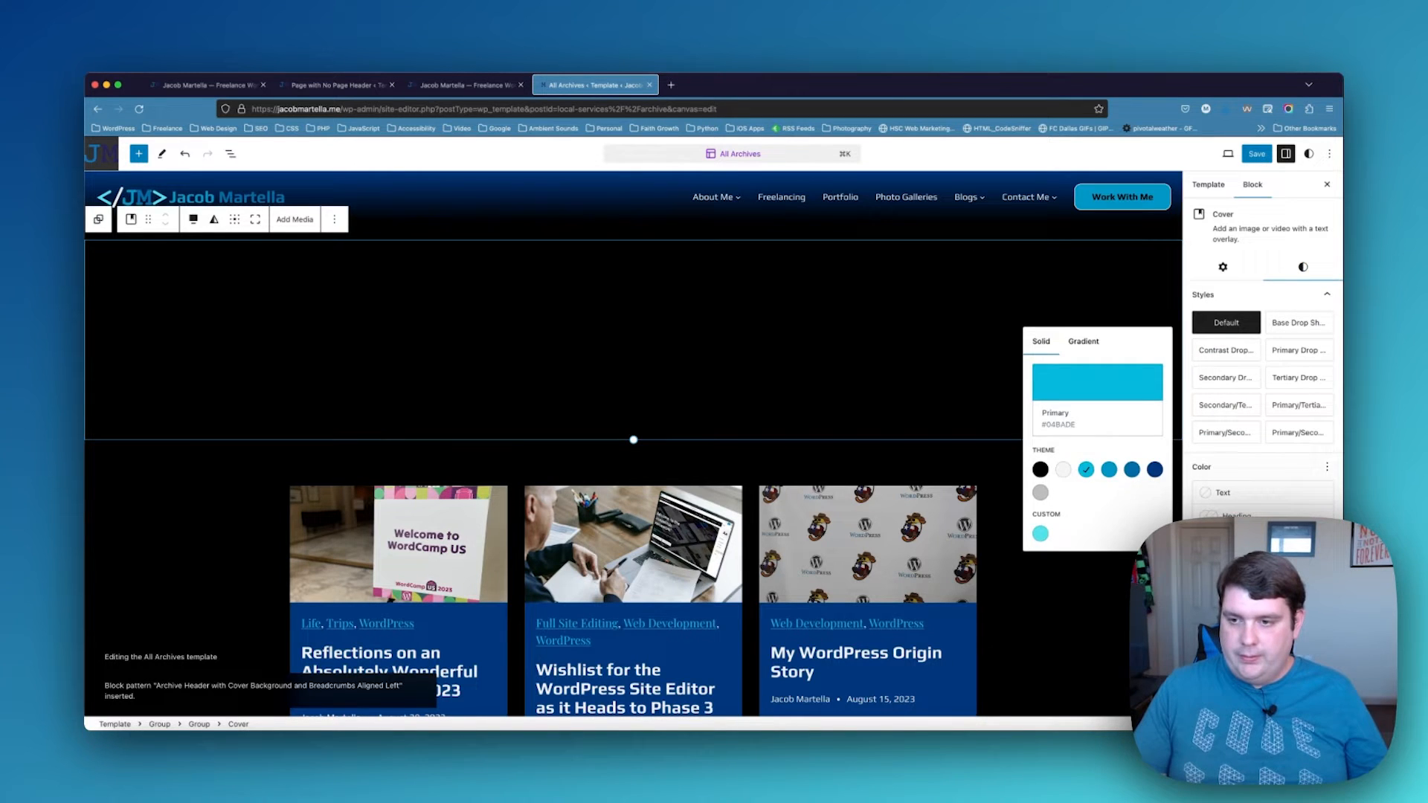
pyautogui.press('Escape')
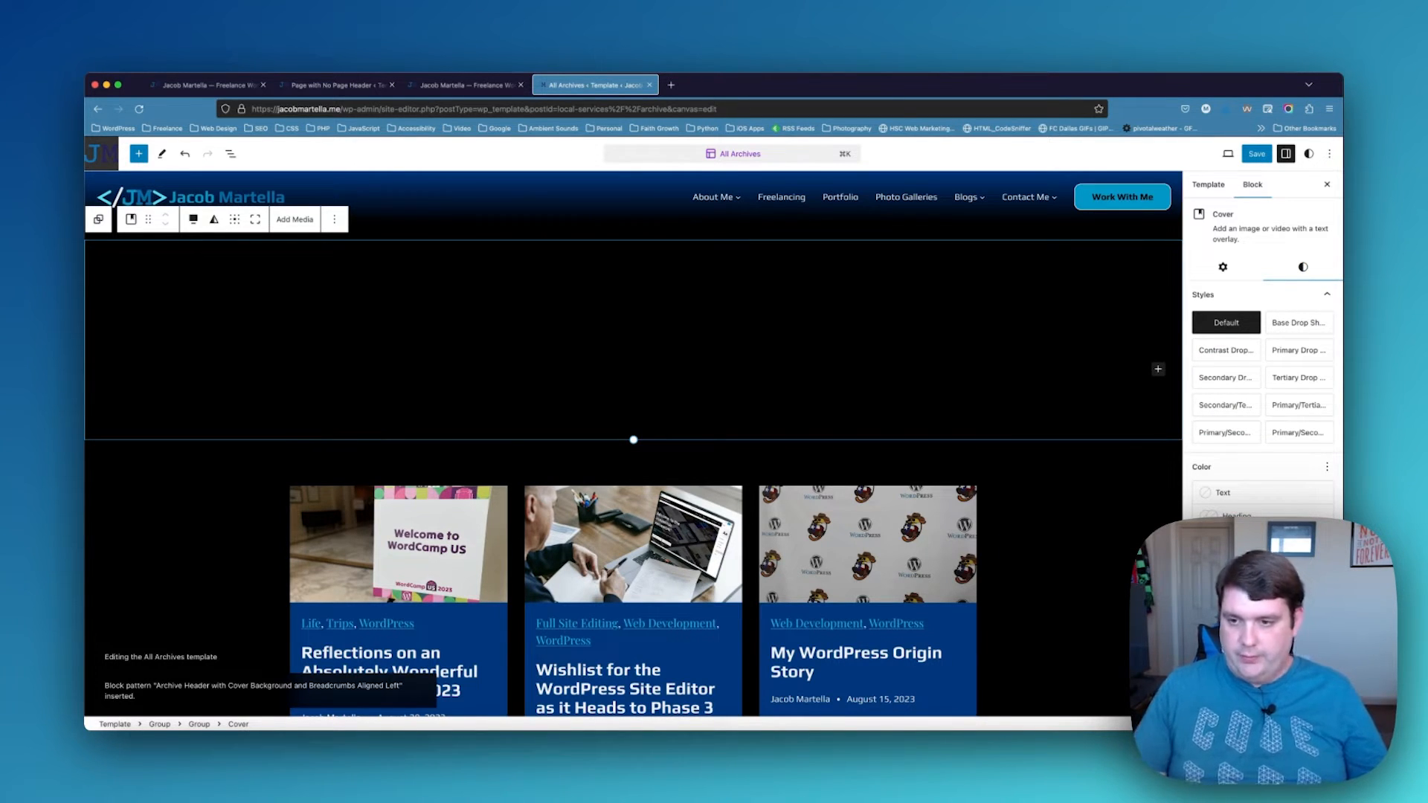
pyautogui.click(1245, 496)
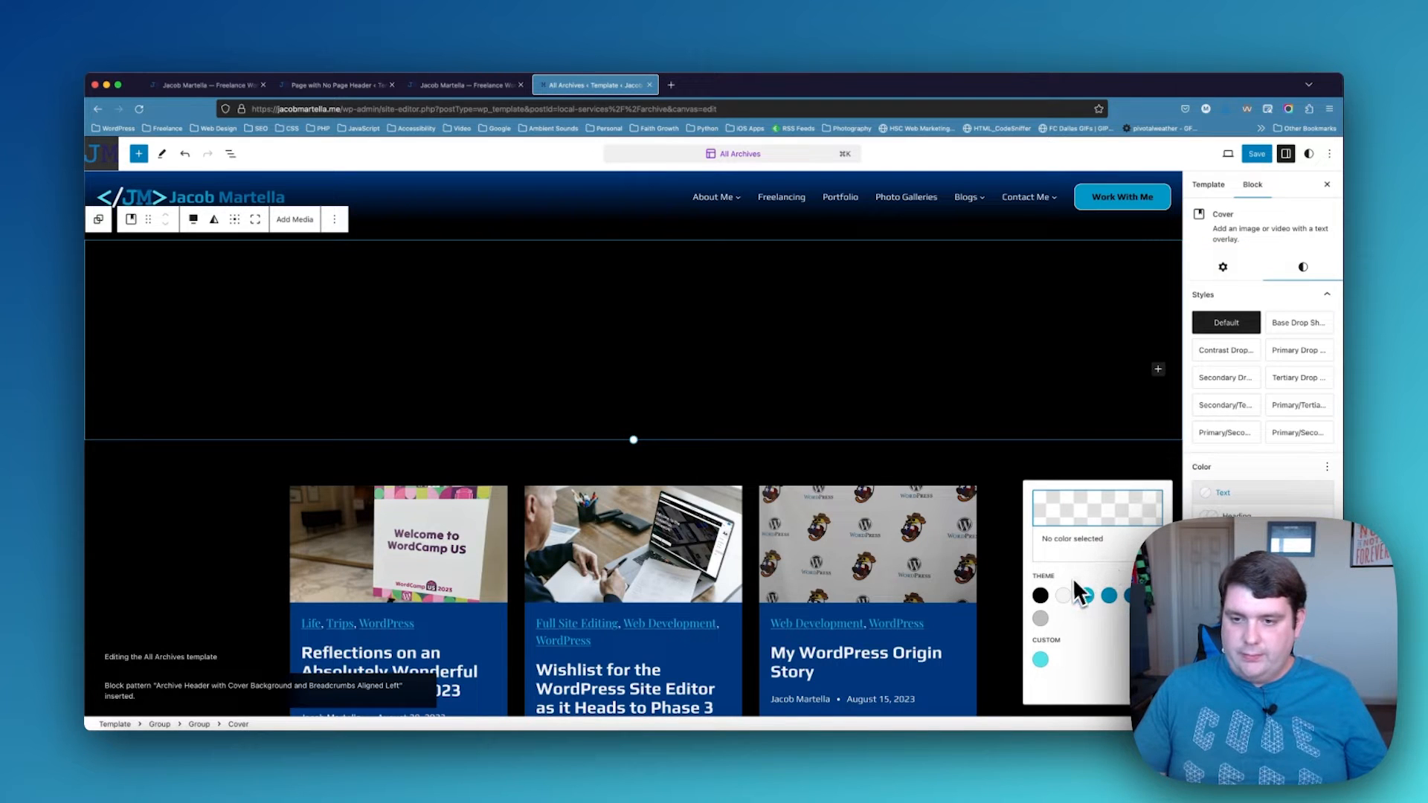
pyautogui.click(1063, 595)
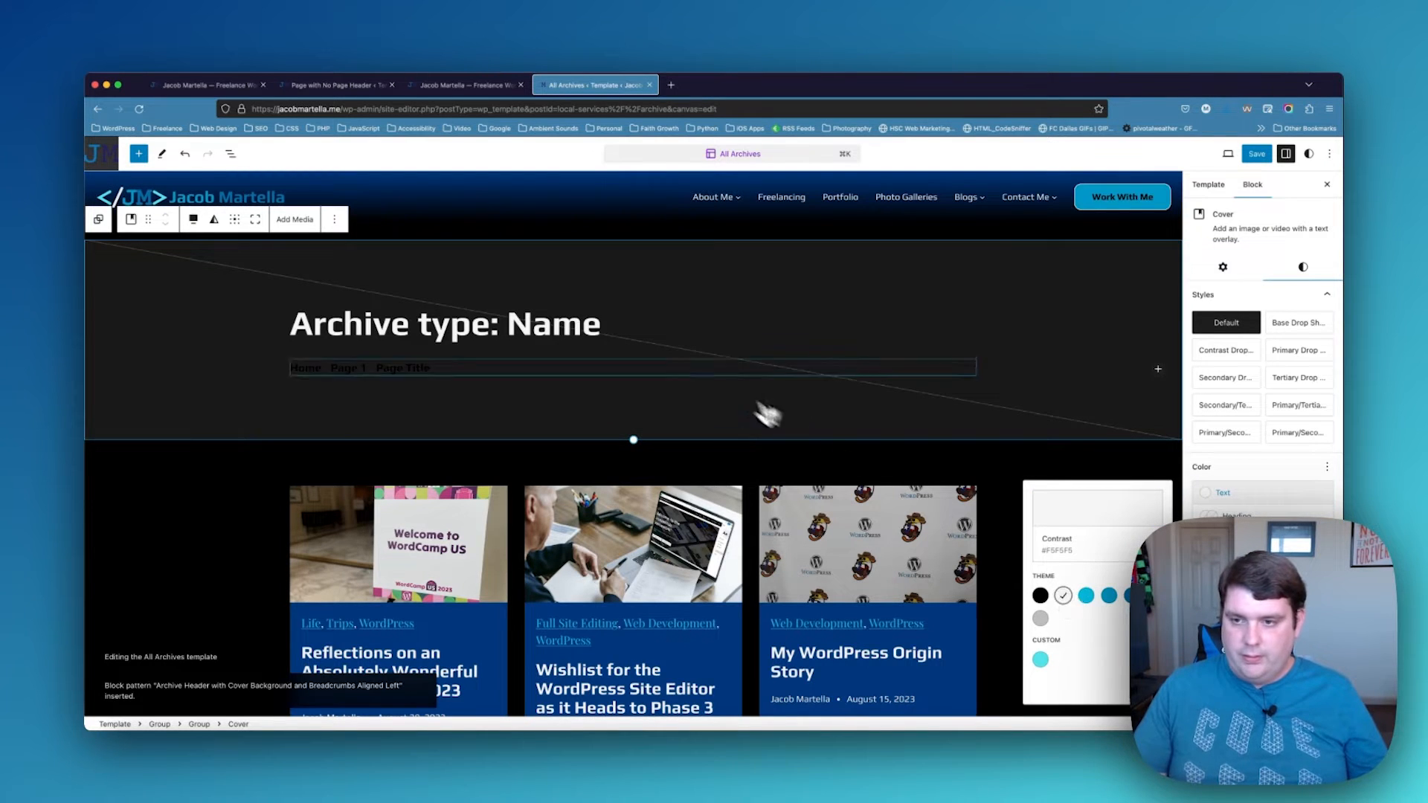
# Set the Breadcrumbs block's text and link colors to Contrast and its link hover color to Primary
pyautogui.click(406, 370)
pyautogui.click(1304, 277)
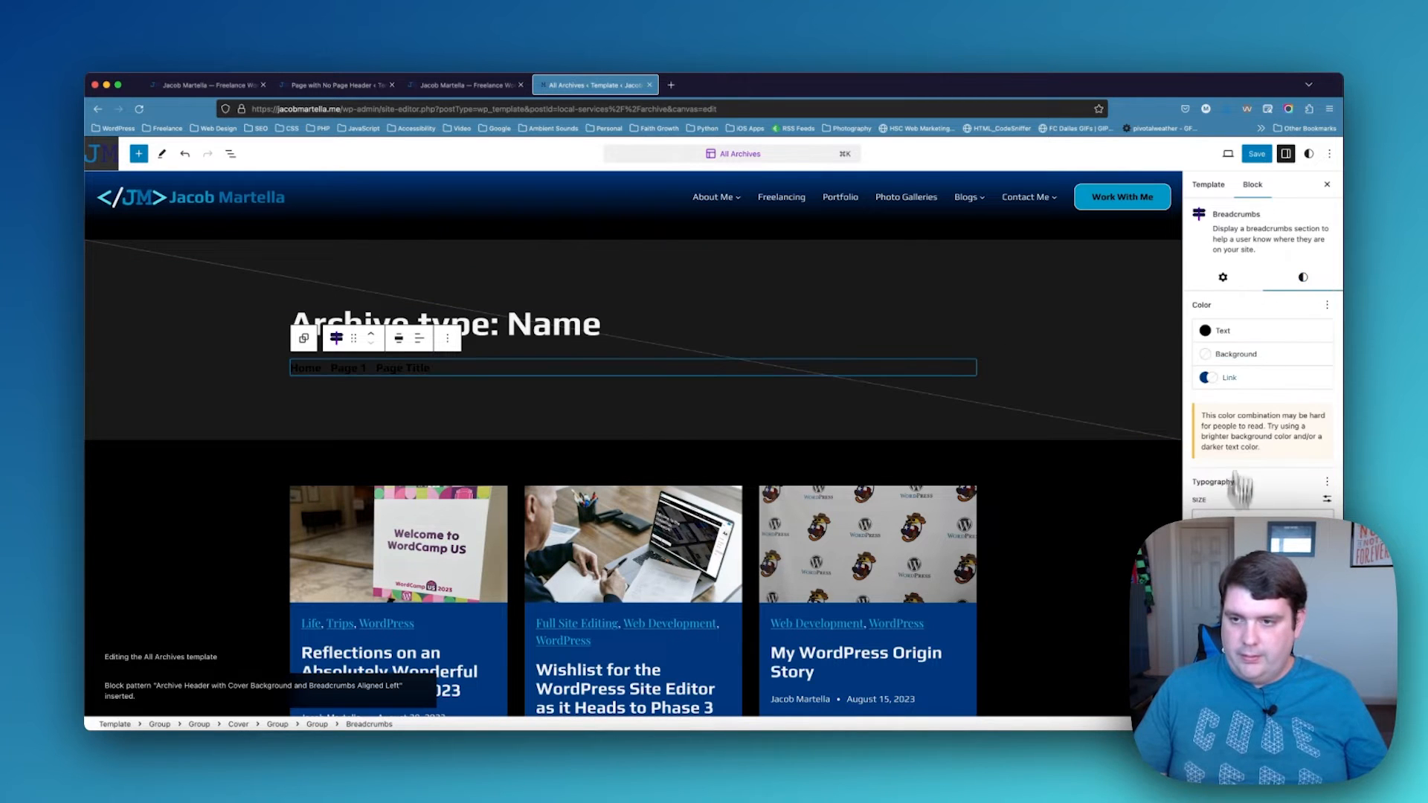
pyautogui.click(1239, 331)
pyautogui.click(1062, 435)
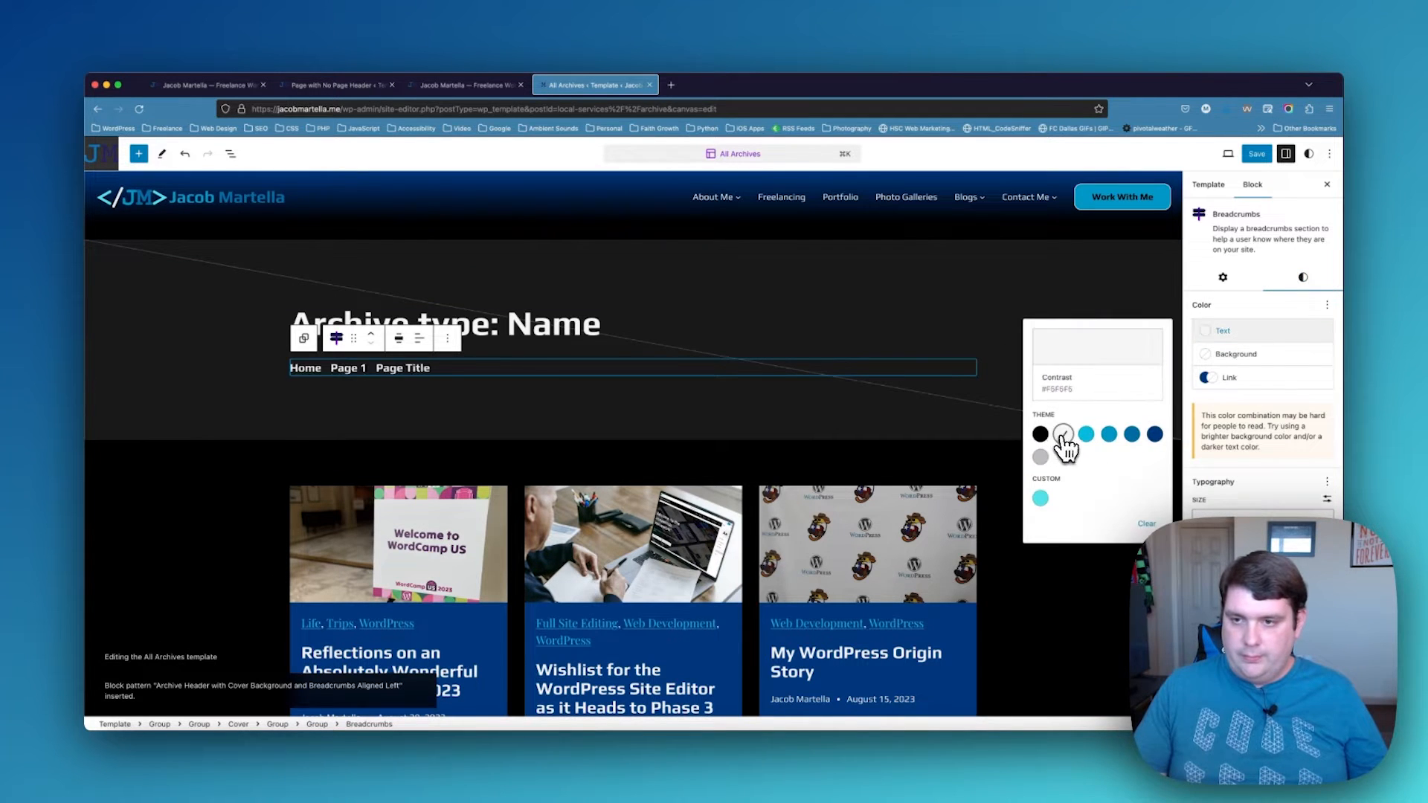
pyautogui.click(1235, 379)
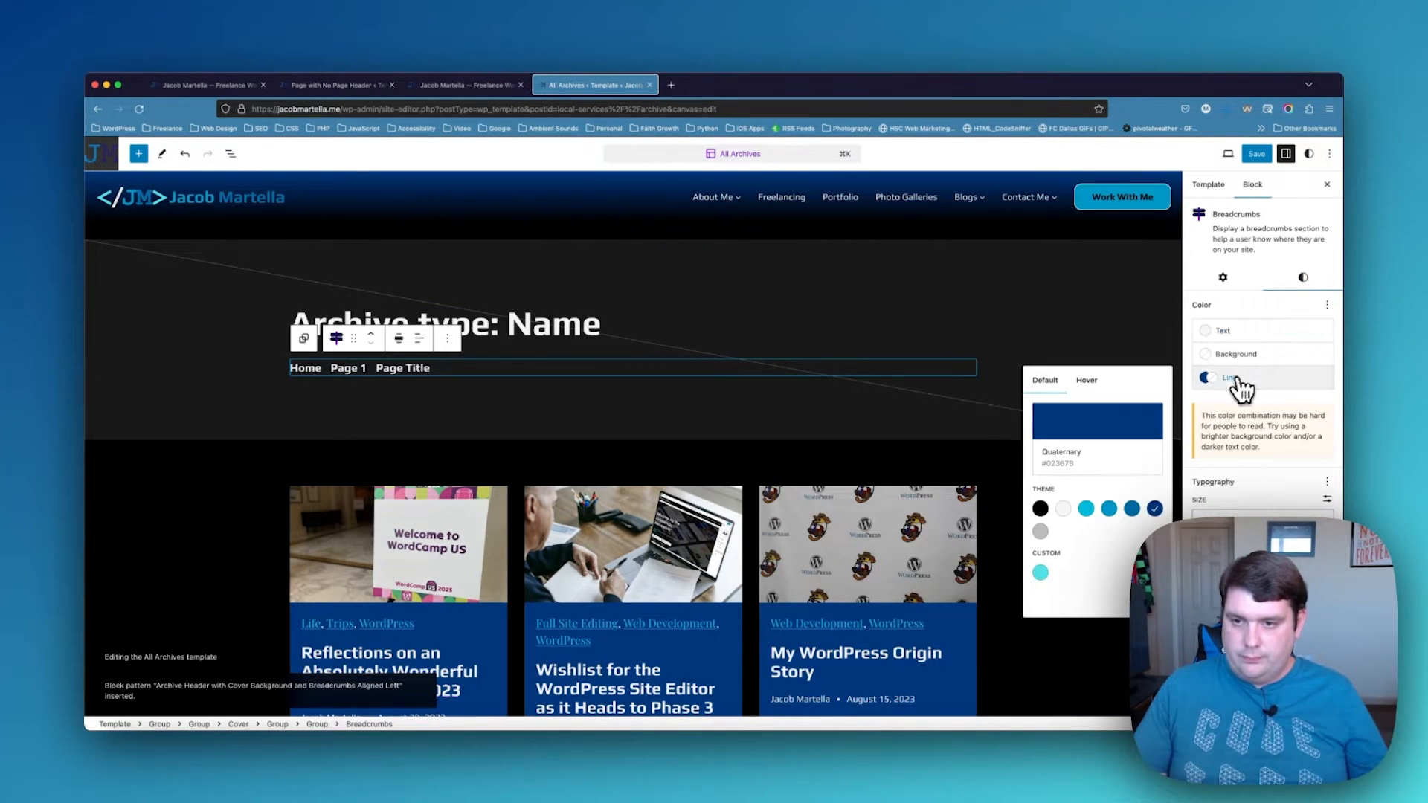
pyautogui.click(1064, 510)
pyautogui.click(1087, 381)
pyautogui.click(1086, 509)
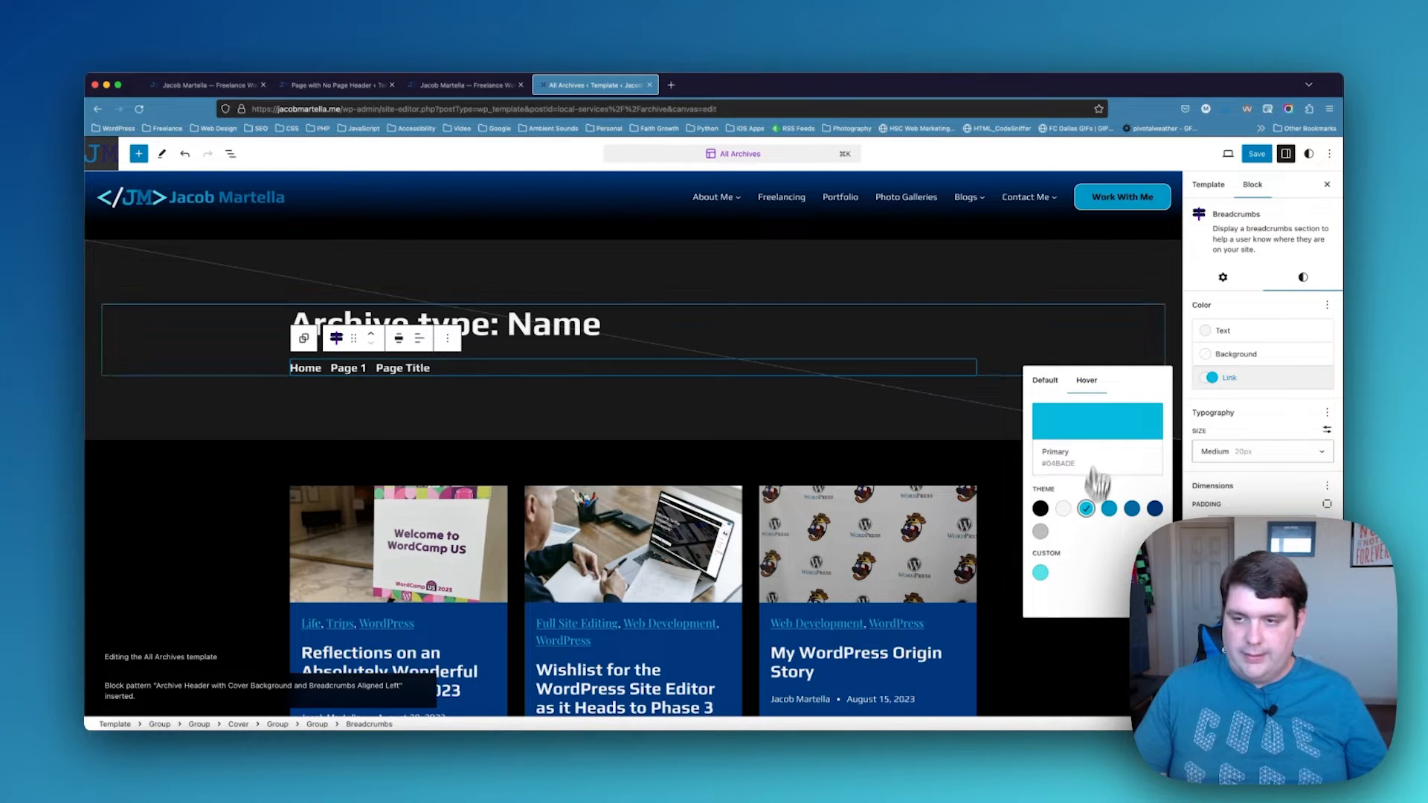
# Give the archive header's Cover block a linear gradient from #02367B to #006CA5
pyautogui.click(170, 296)
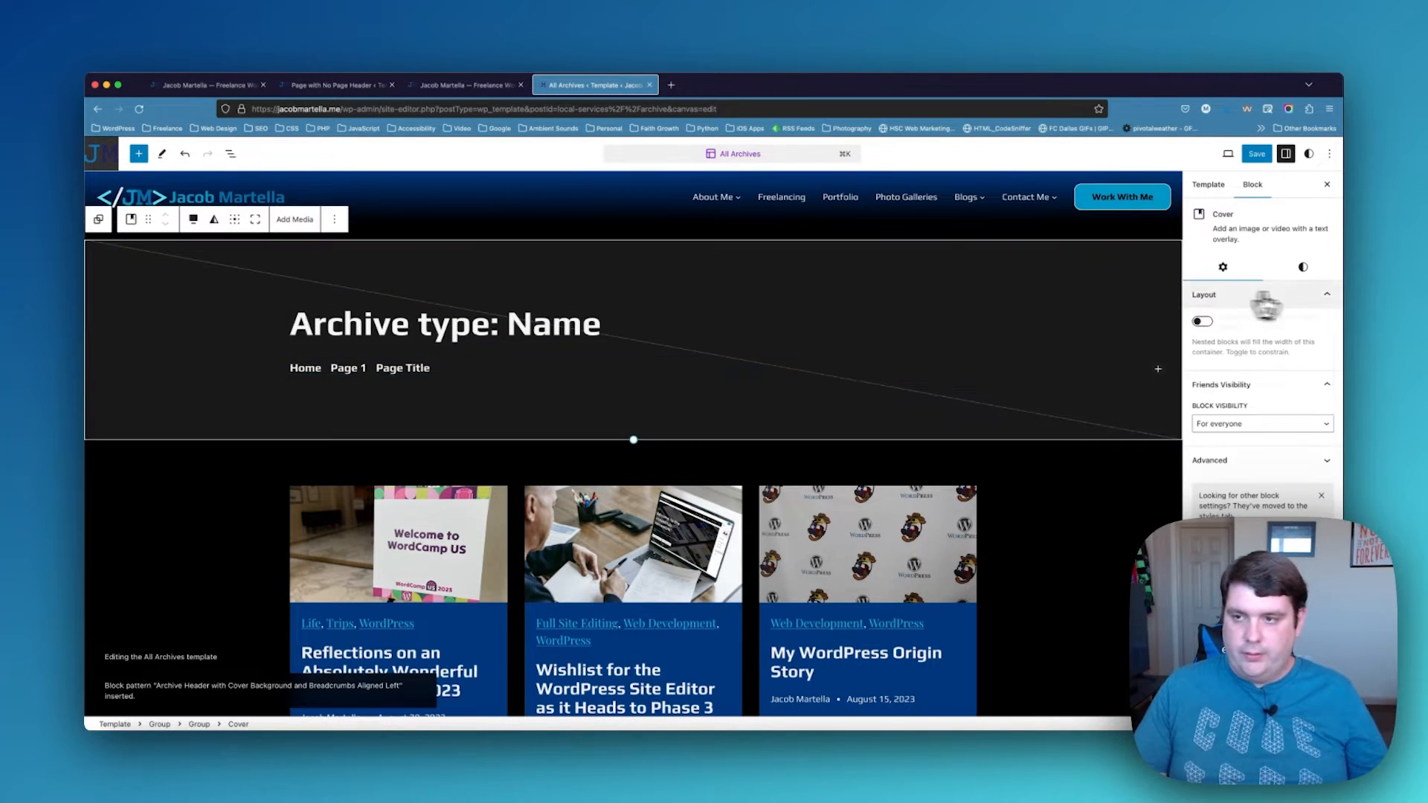
pyautogui.click(1305, 269)
pyautogui.click(1275, 495)
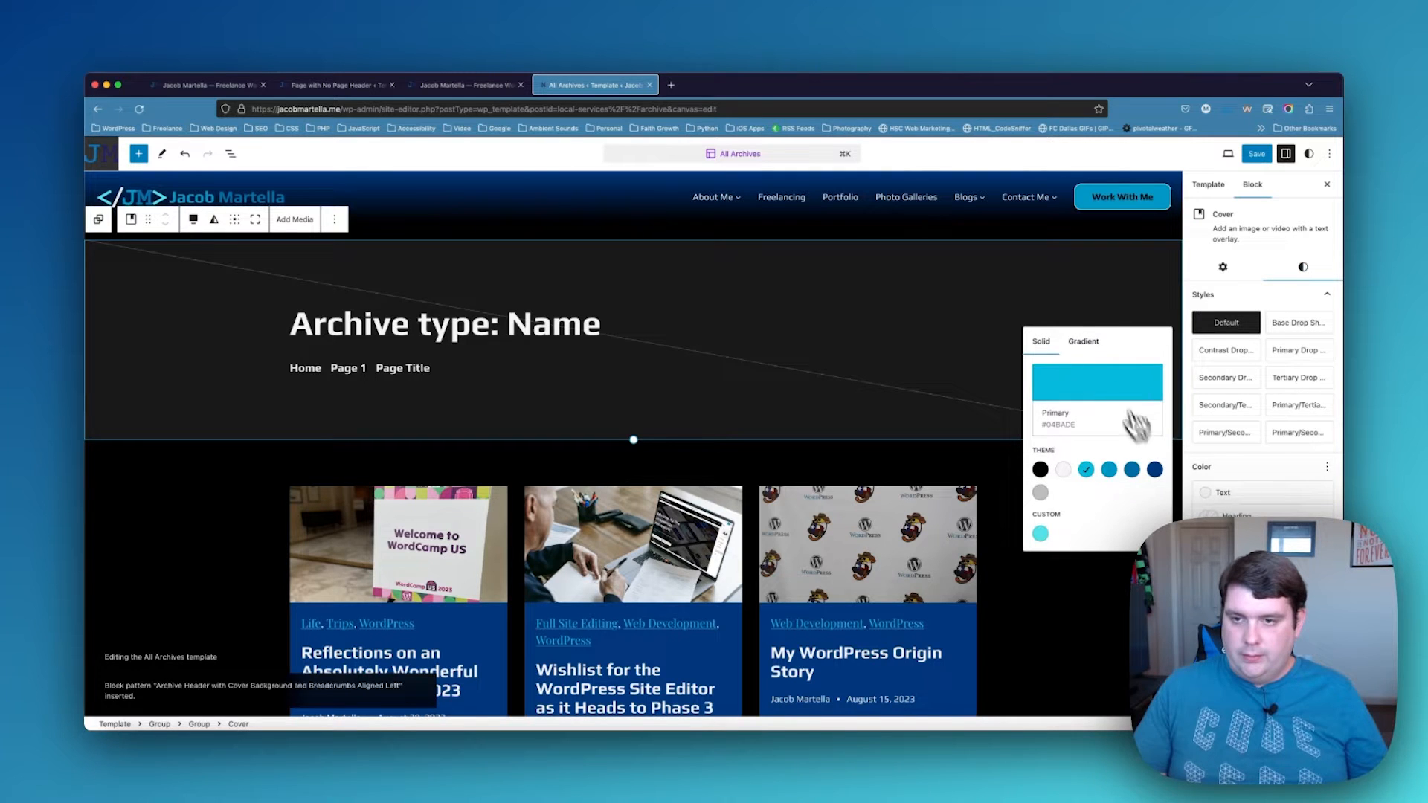
pyautogui.click(1094, 342)
pyautogui.click(1049, 350)
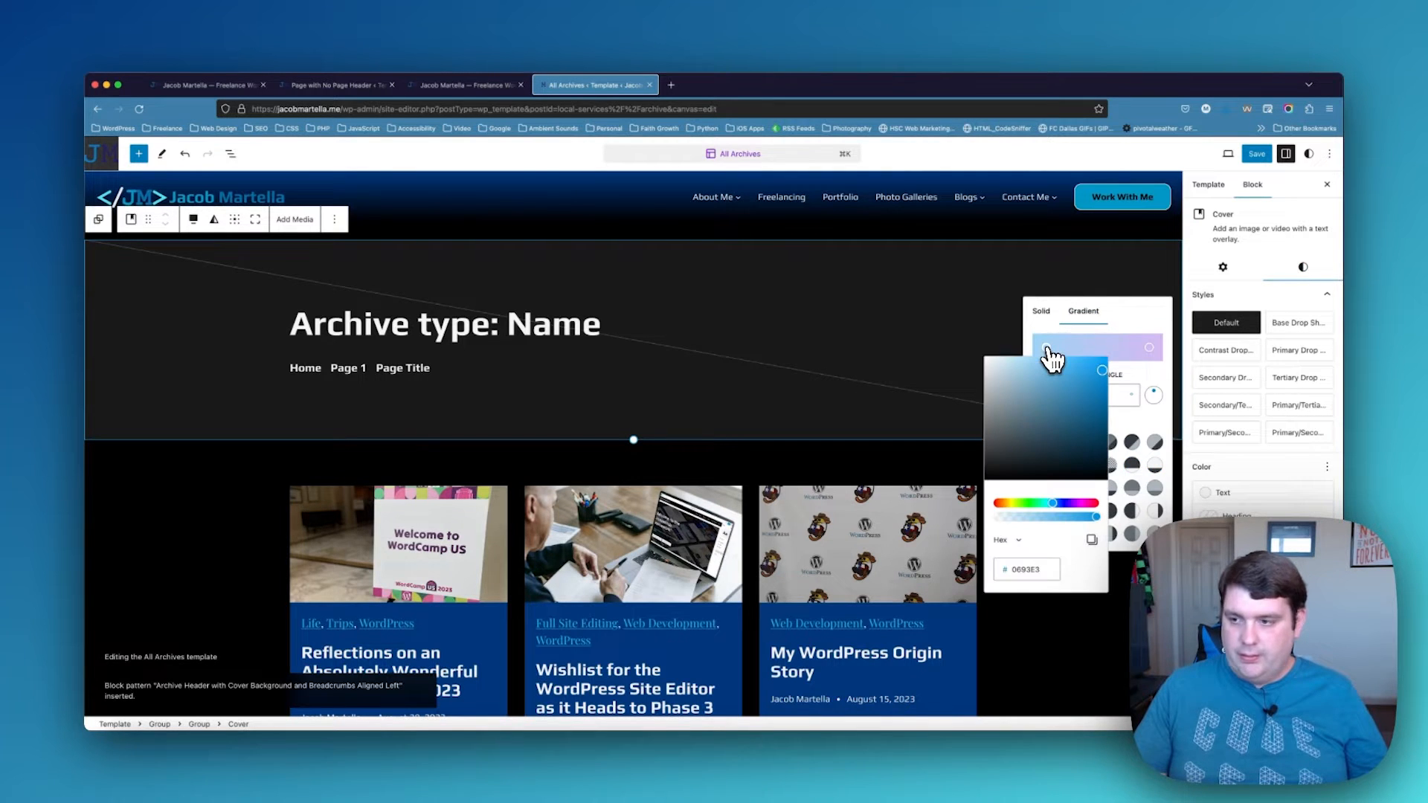
pyautogui.click(1422, 334)
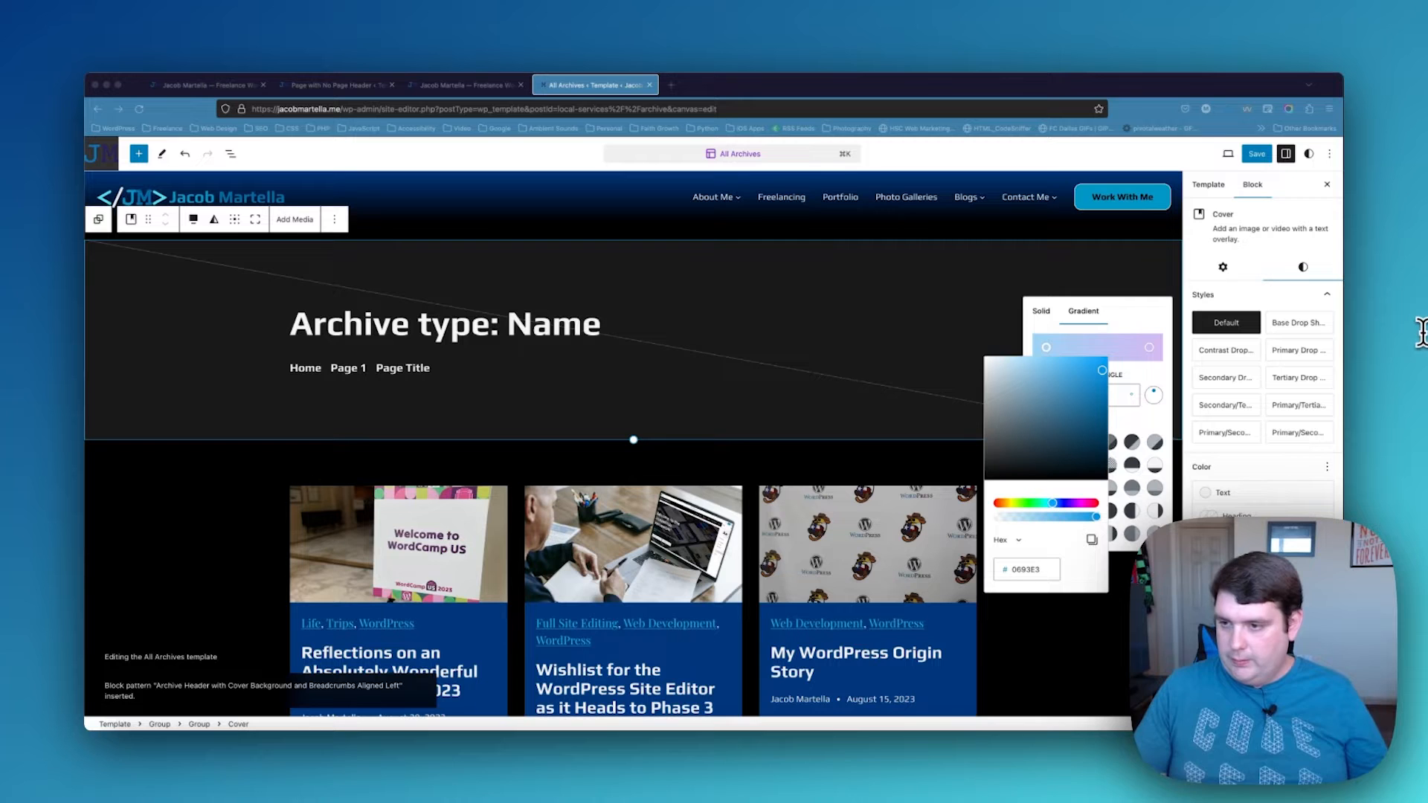
pyautogui.click(1029, 570)
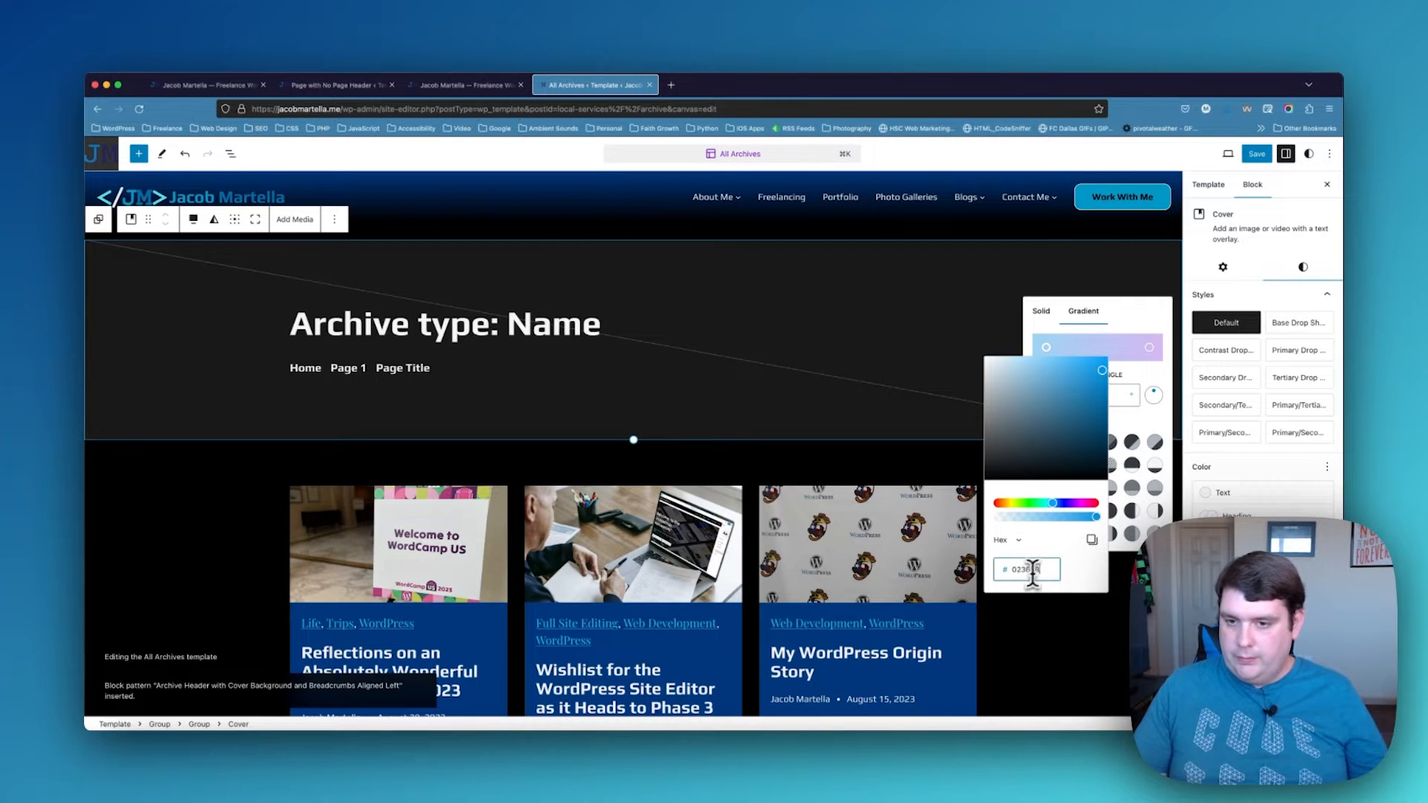
pyautogui.click(1418, 341)
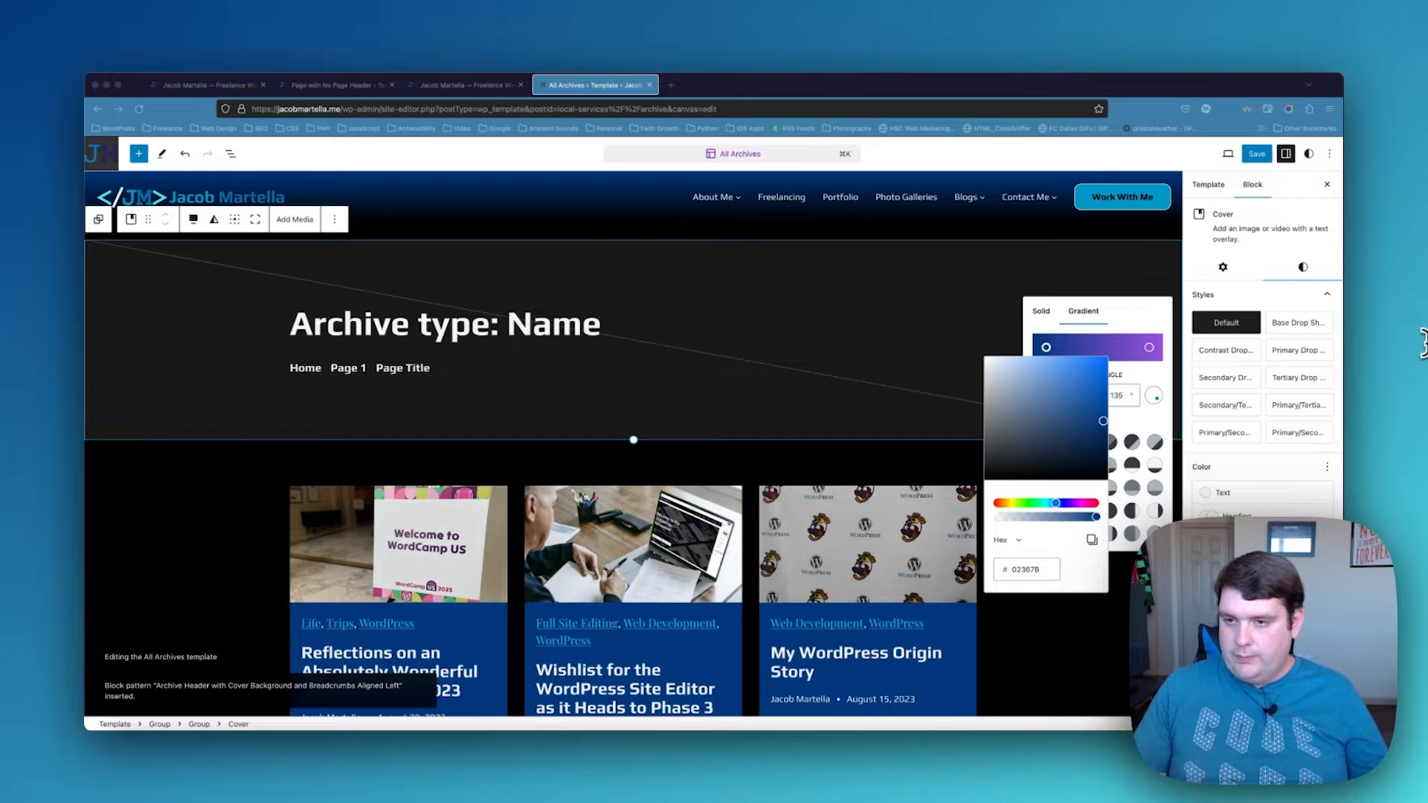
pyautogui.click(1149, 348)
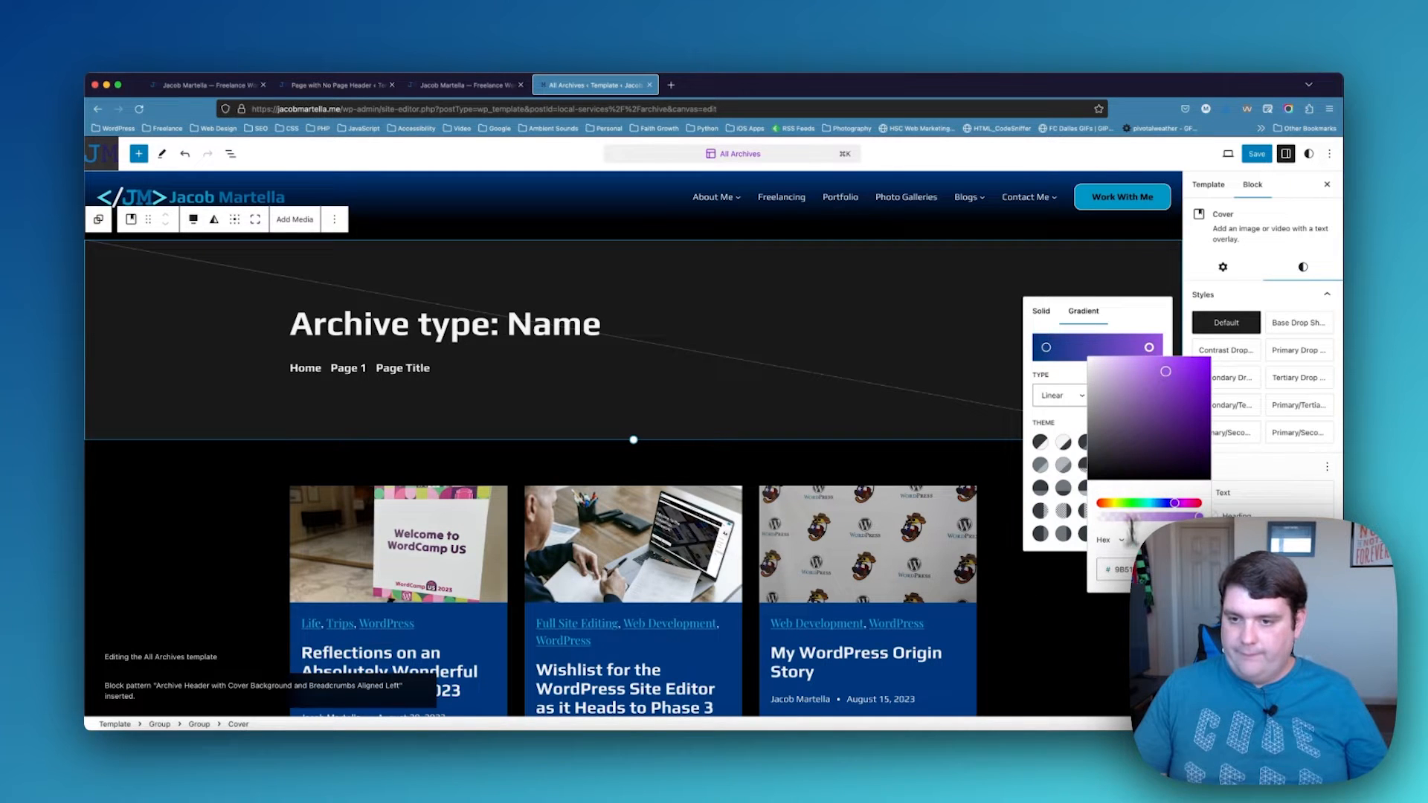
pyautogui.write('006CA5')
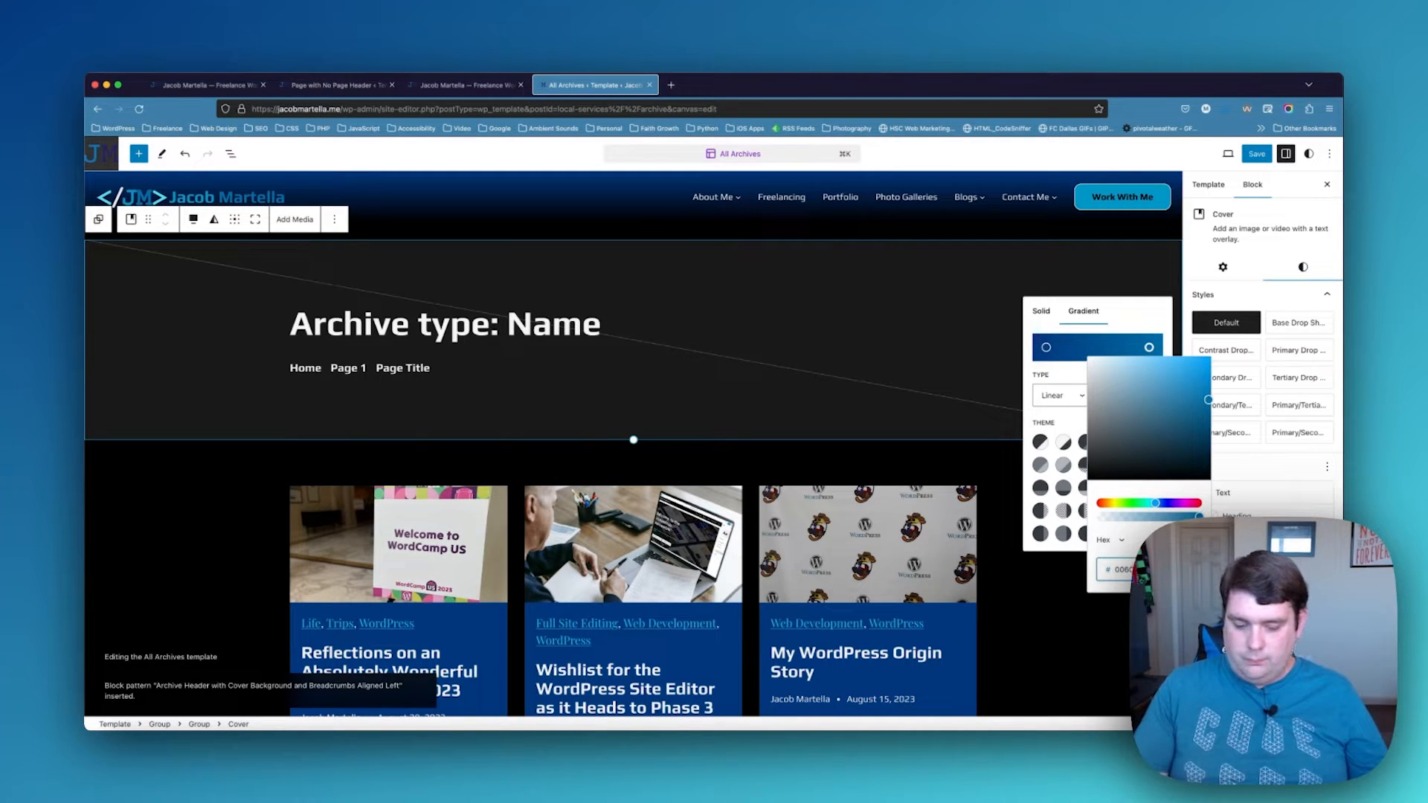
pyautogui.click(1146, 347)
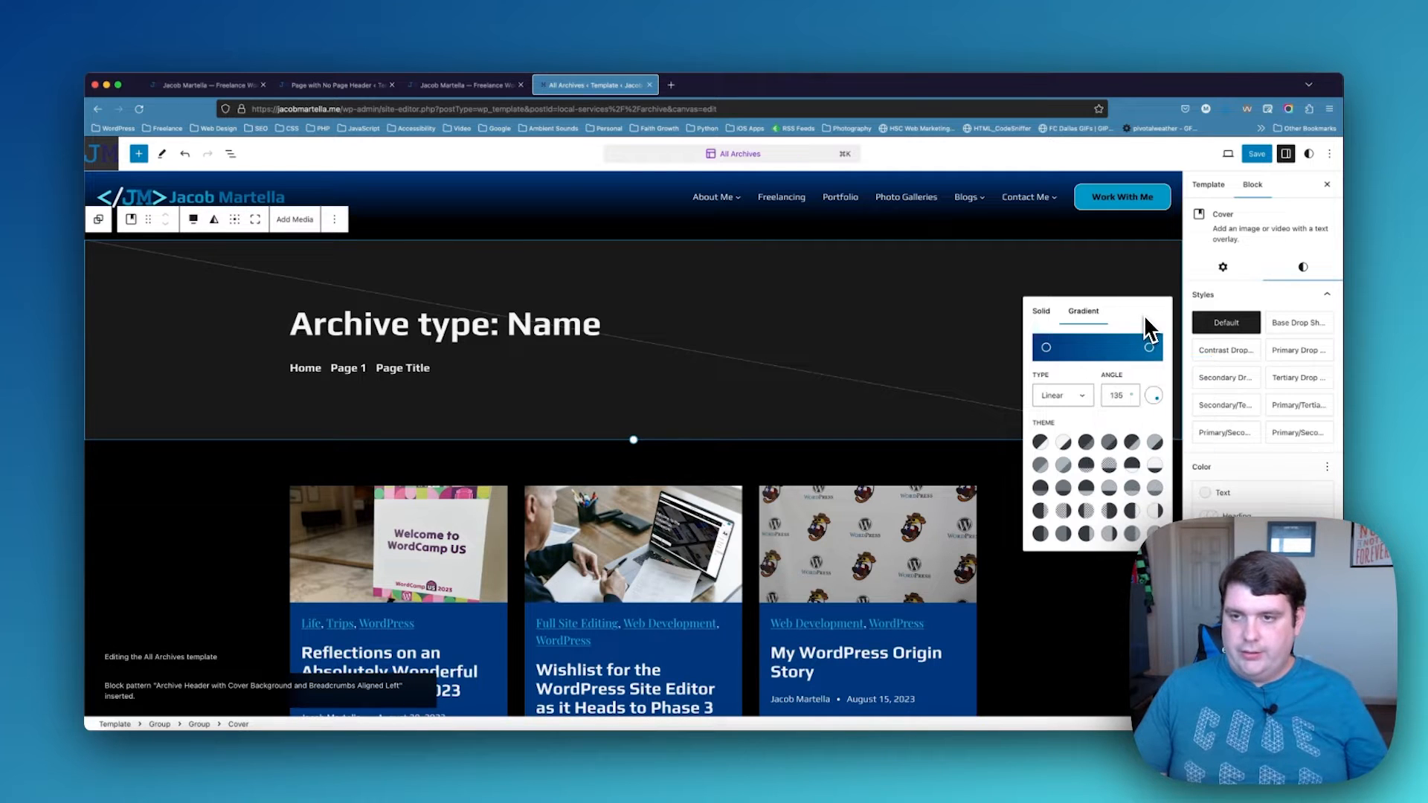
pyautogui.click(1257, 156)
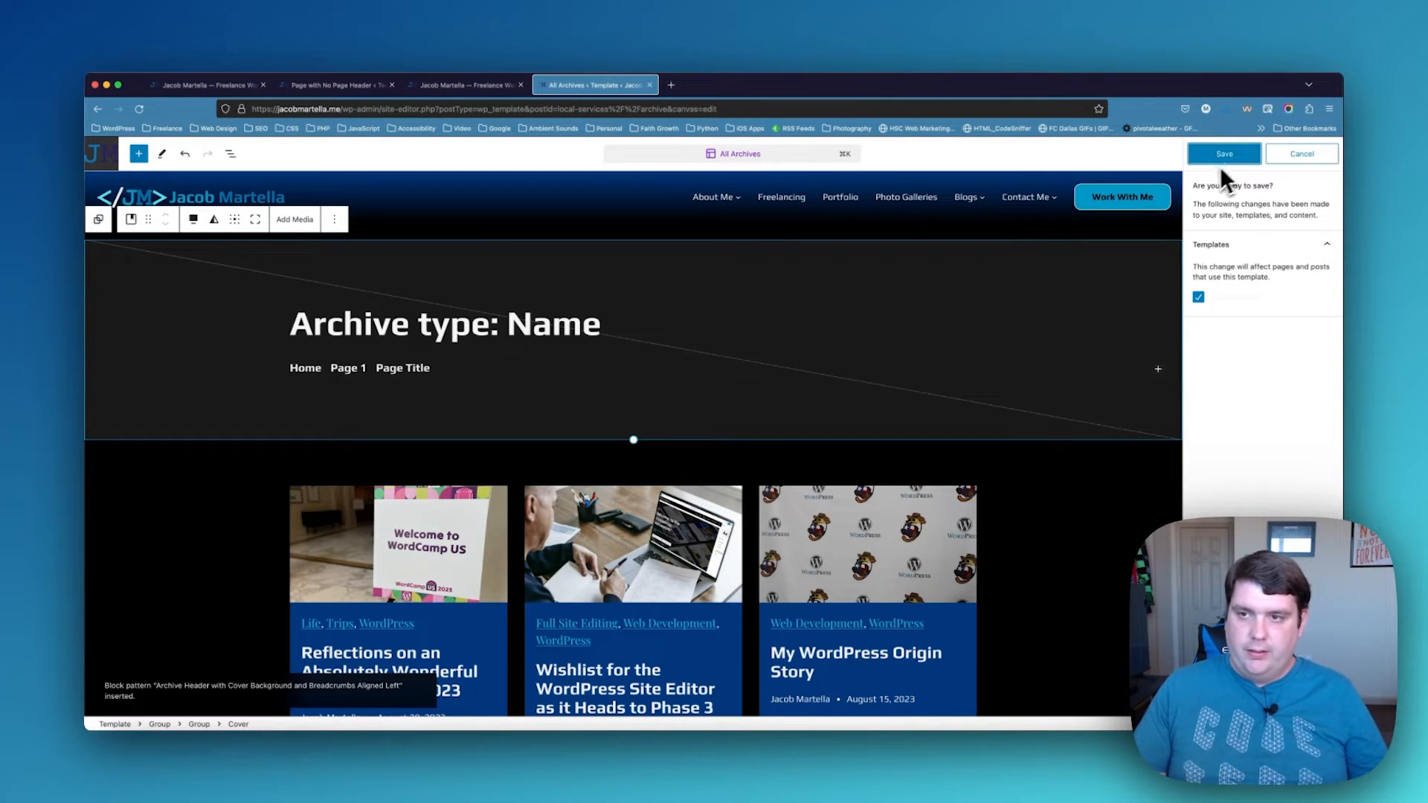
pyautogui.scroll(-3, 494, 415)
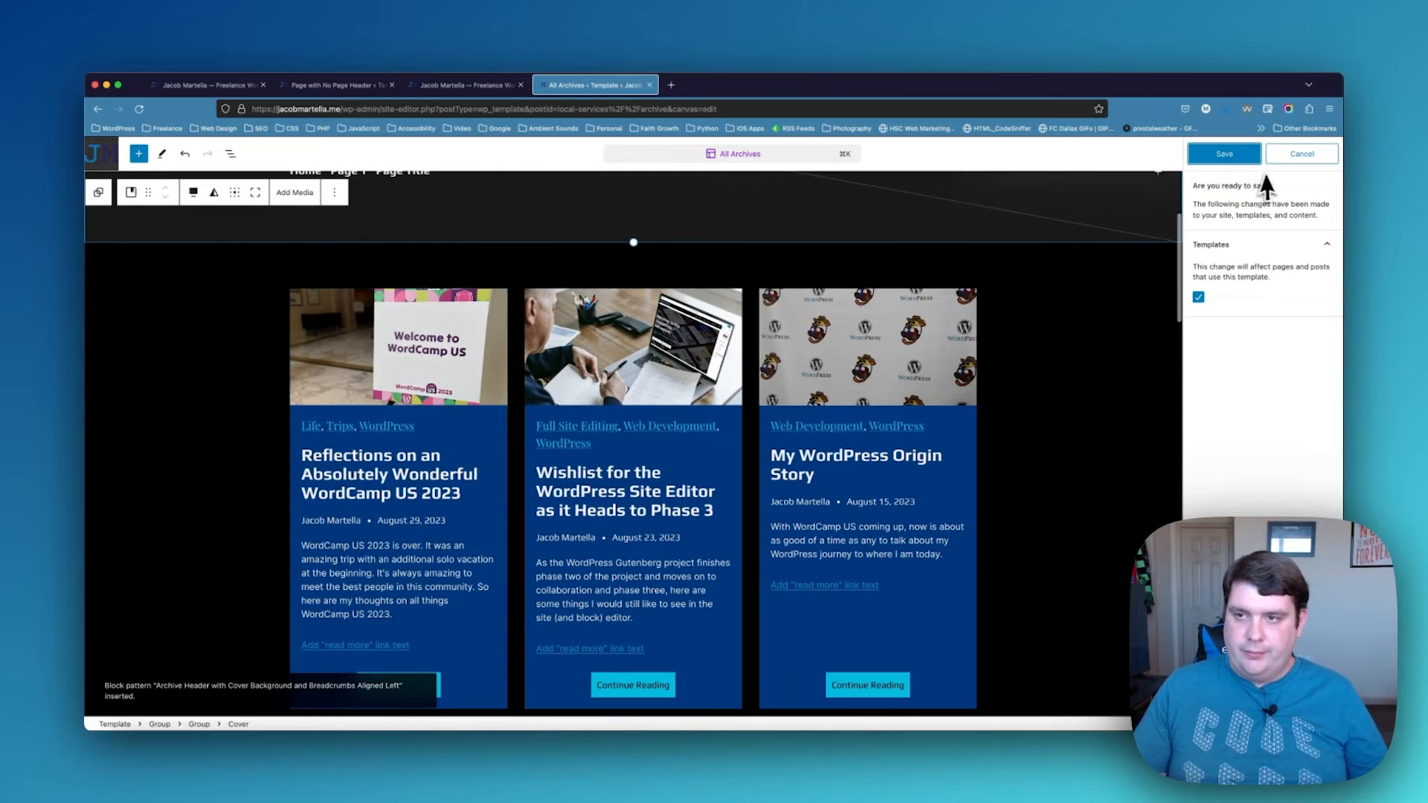
pyautogui.click(1291, 154)
# Change the font of the Categories block in the archive's post cards to Play
pyautogui.click(342, 328)
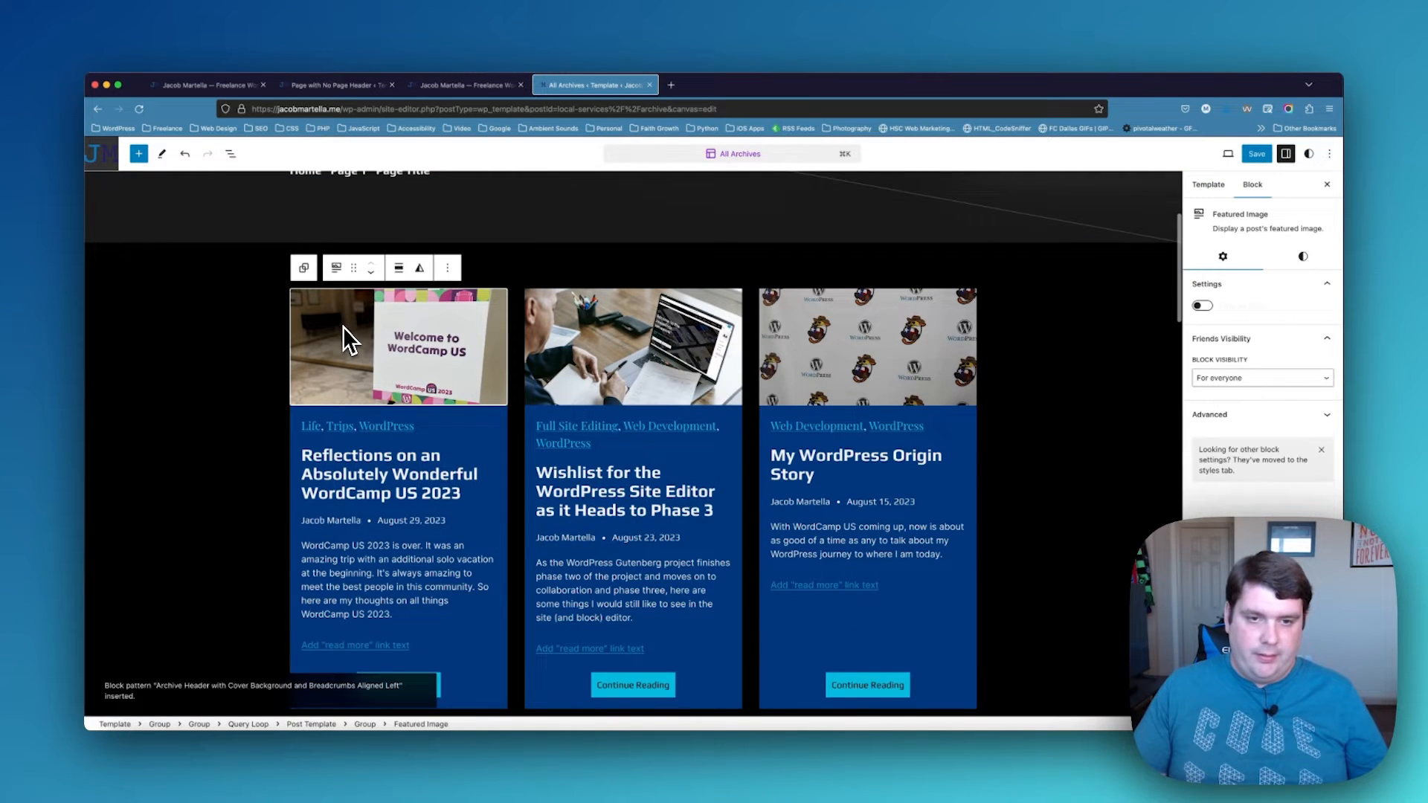
pyautogui.click(420, 426)
pyautogui.click(1312, 302)
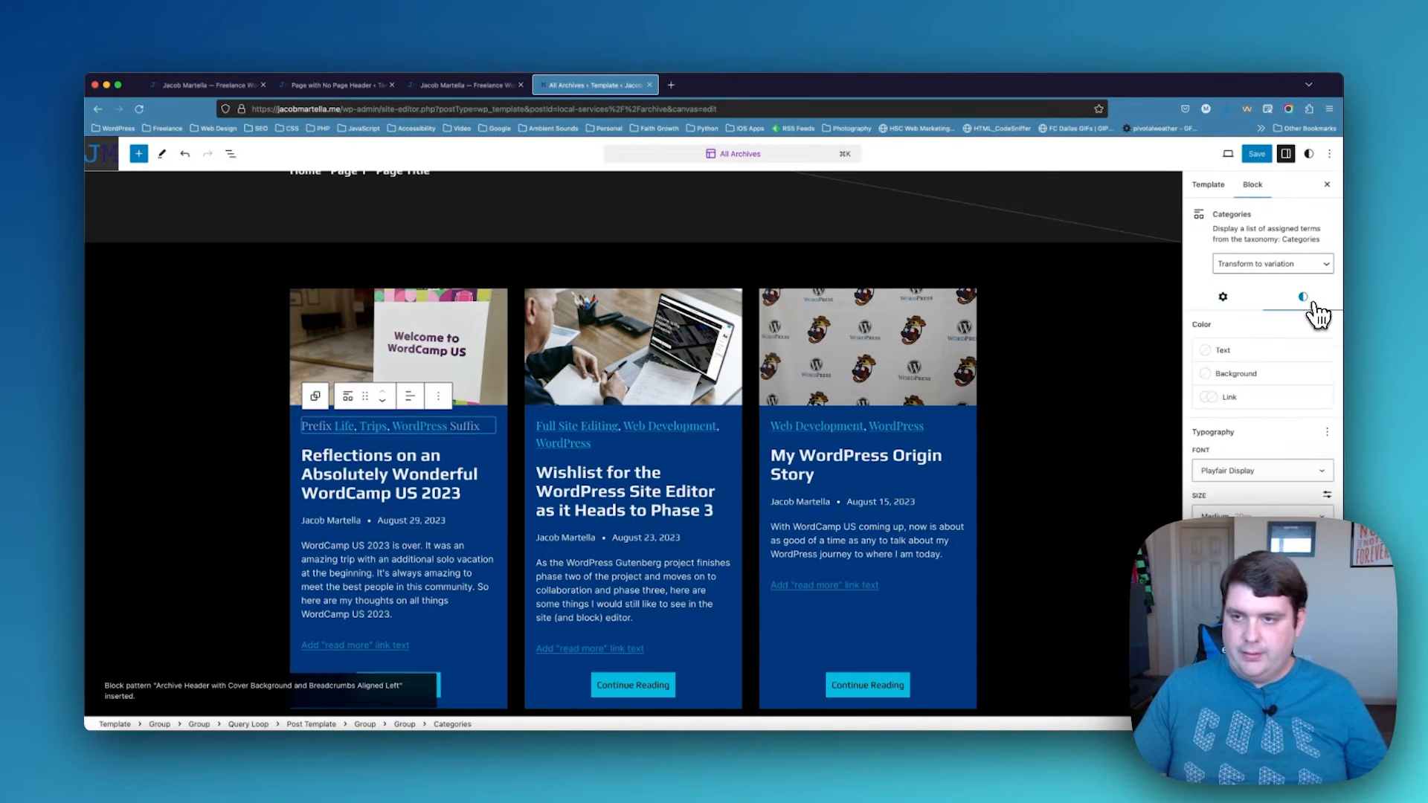
pyautogui.click(1262, 471)
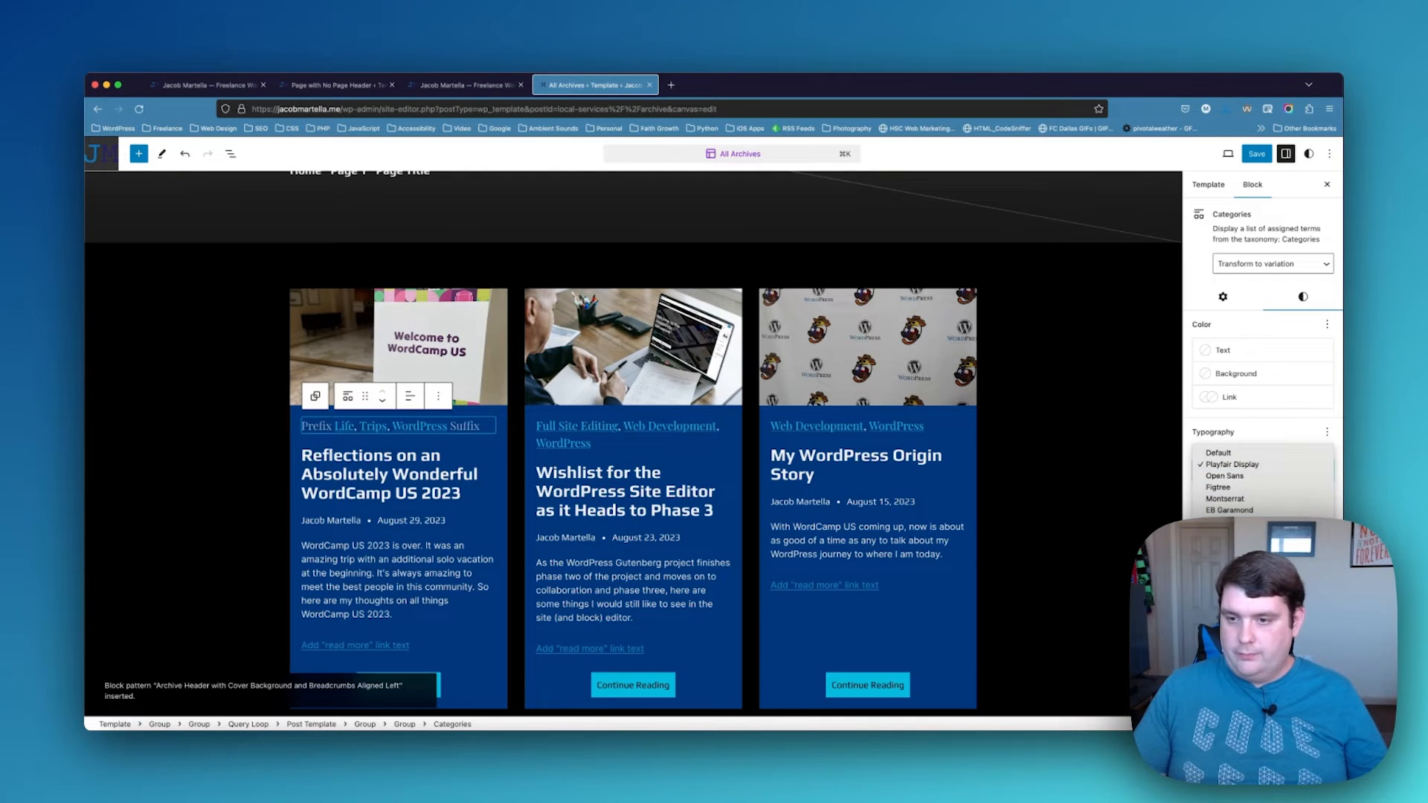
pyautogui.click(1257, 483)
pyautogui.scroll(-2, 658, 465)
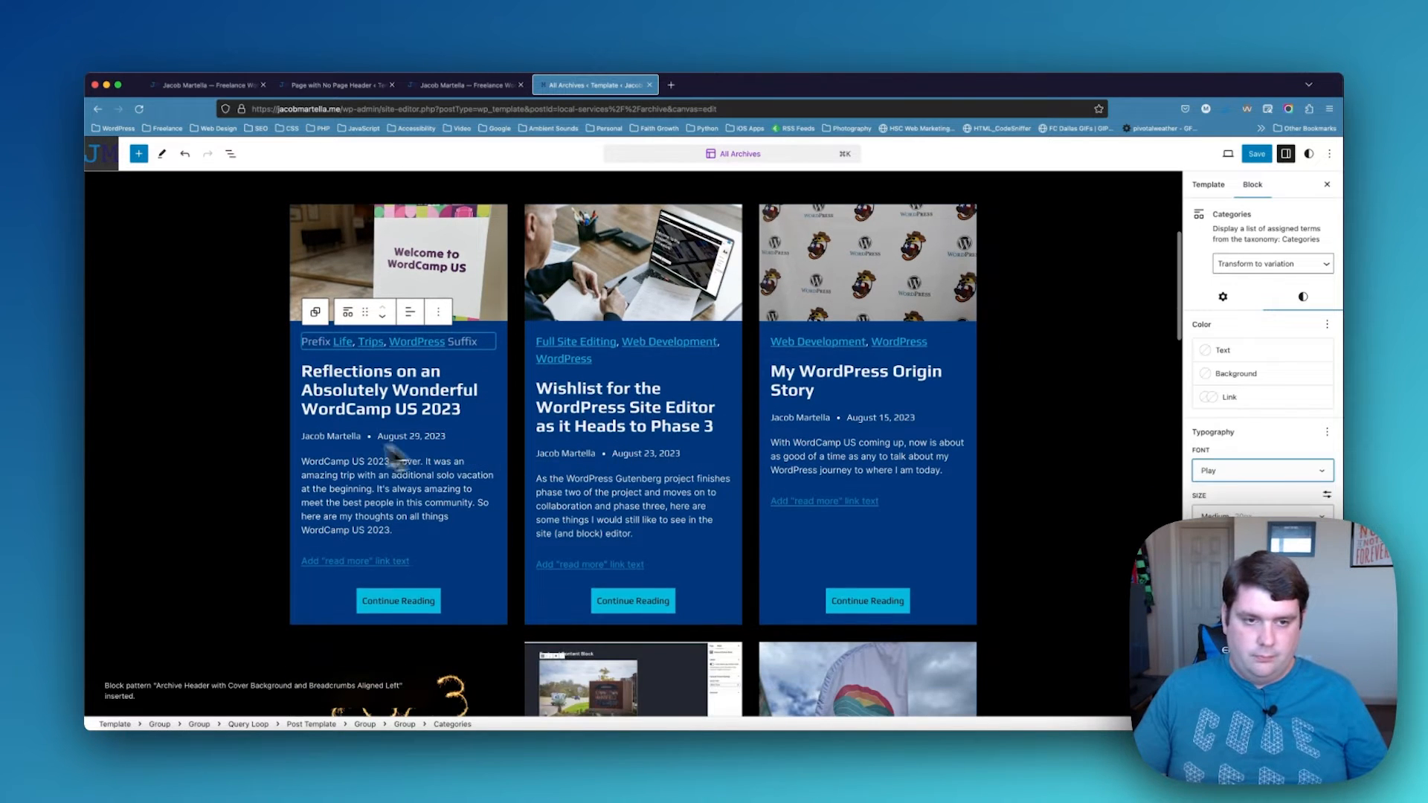
pyautogui.scroll(1, 421, 595)
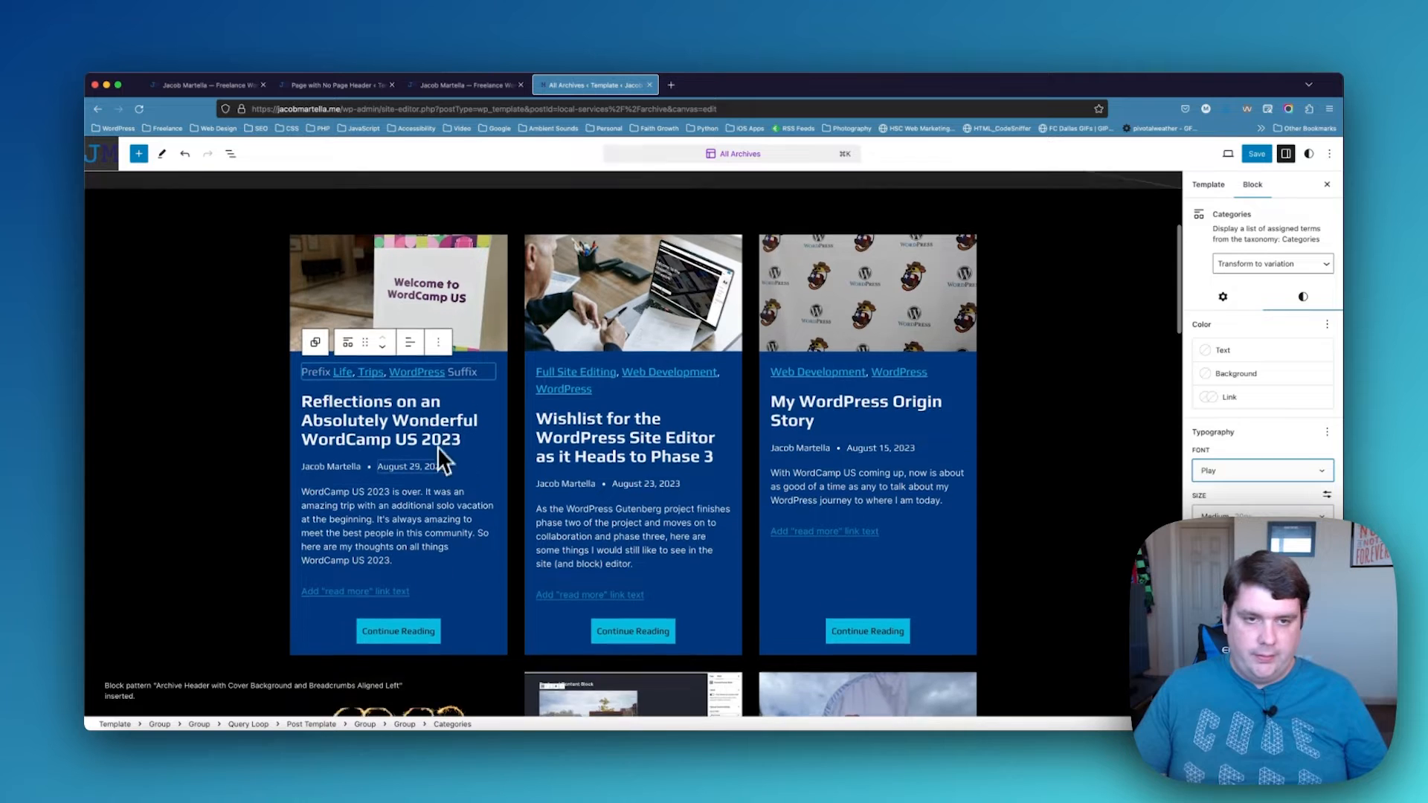
# Give the Group block of the archive's post cards a border in the Primary theme color
pyautogui.click(345, 281)
pyautogui.click(309, 241)
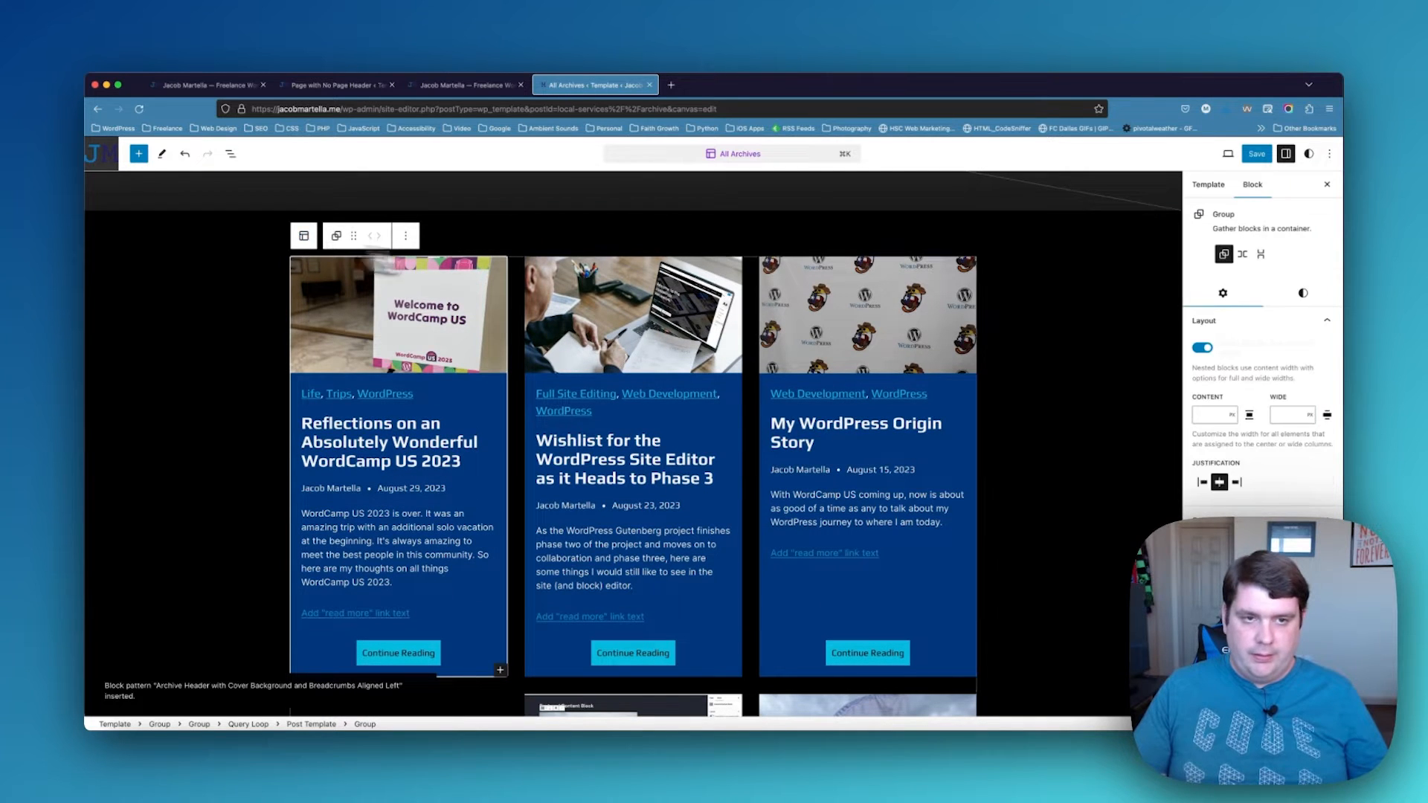
pyautogui.click(1302, 292)
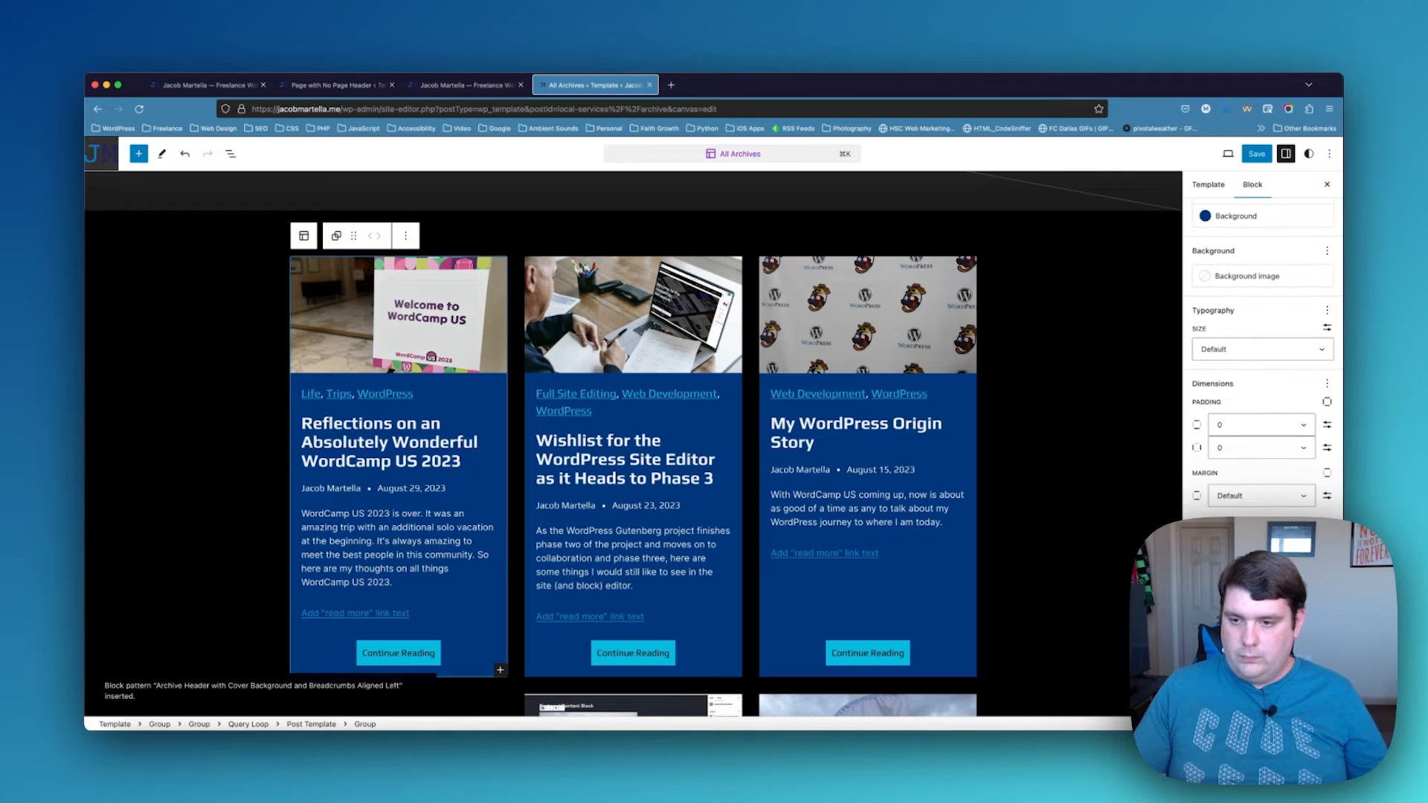
pyautogui.click(1206, 653)
pyautogui.click(1084, 534)
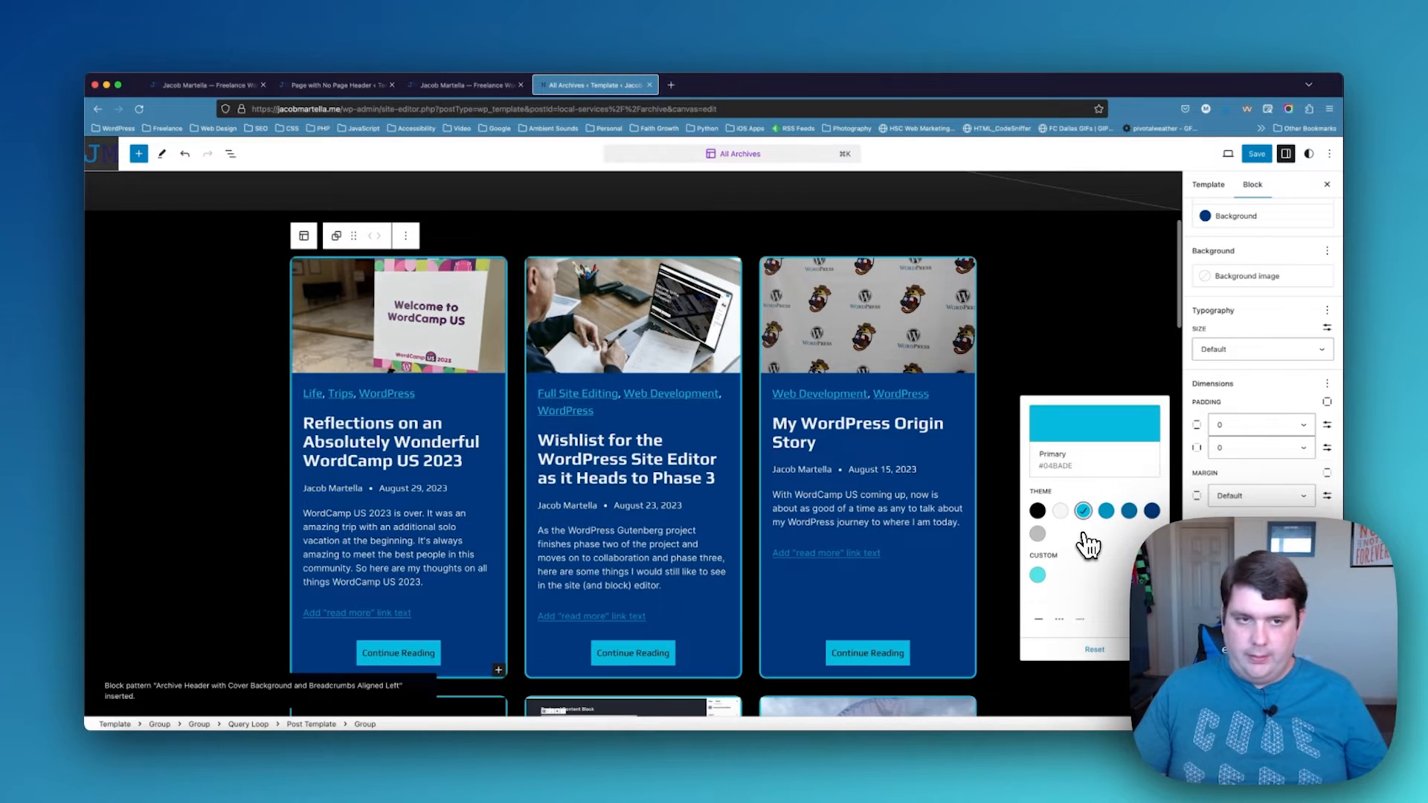
pyautogui.click(1205, 652)
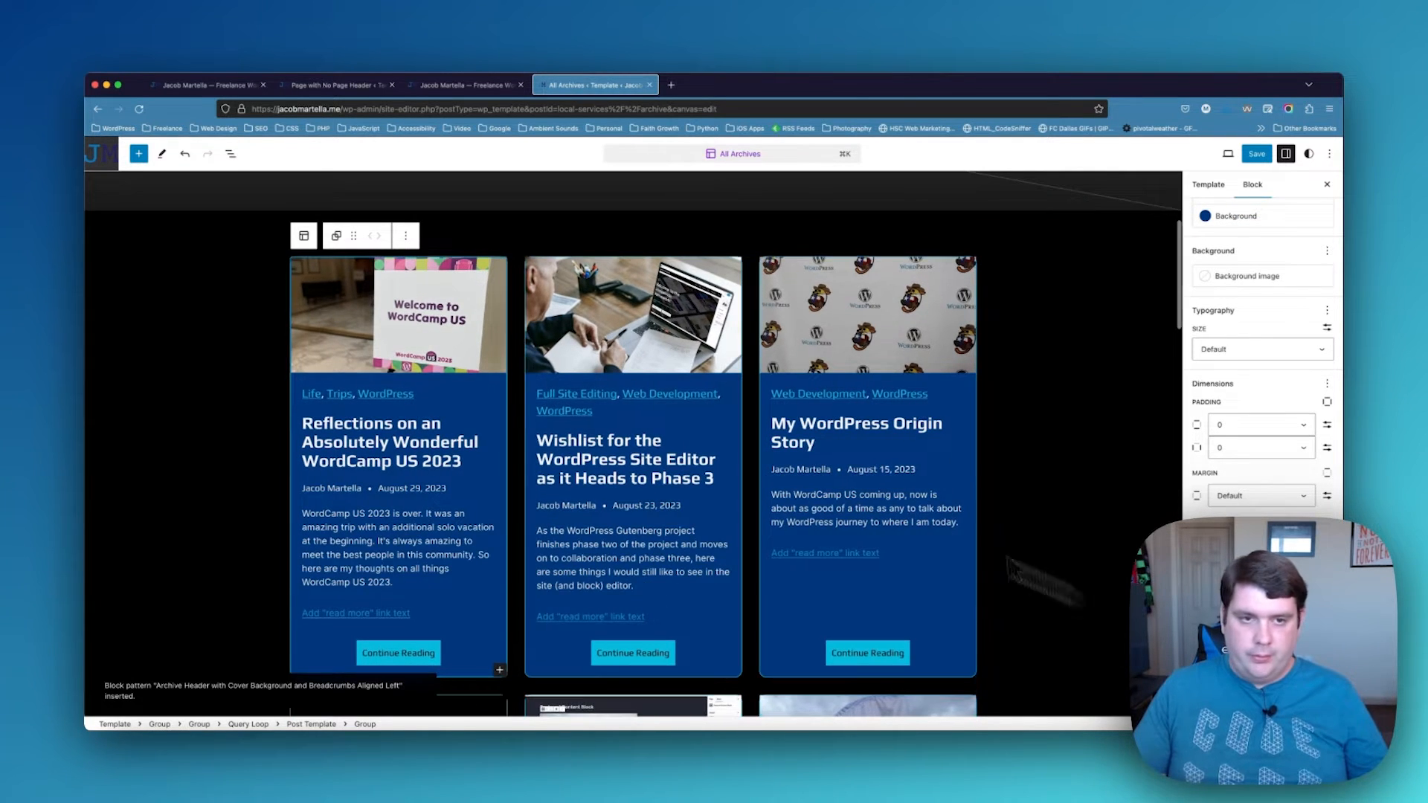
# Check the Featured Image block's style settings and the rest of the post cards, and save the All Archives template
pyautogui.click(421, 286)
pyautogui.click(1317, 262)
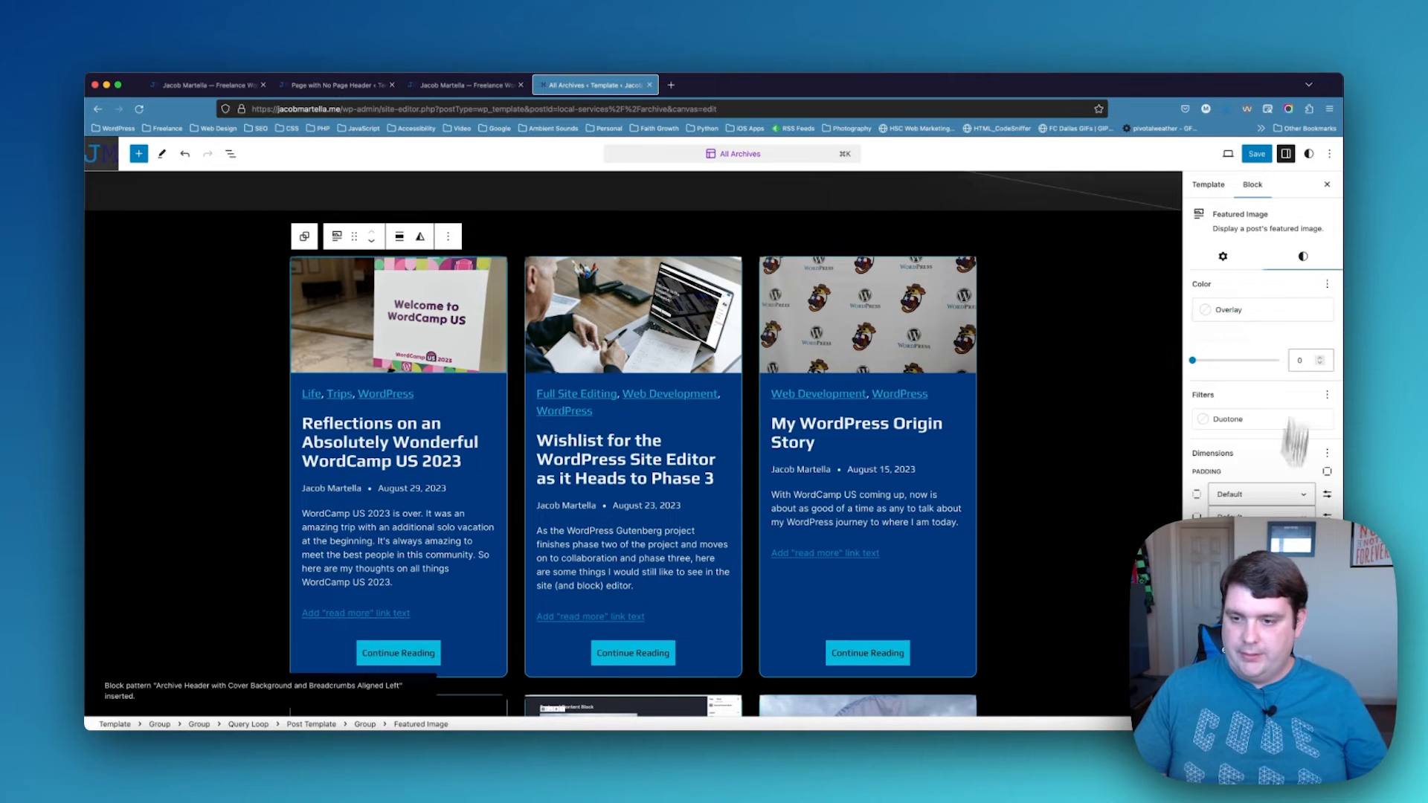
pyautogui.scroll(-2, 1264, 335)
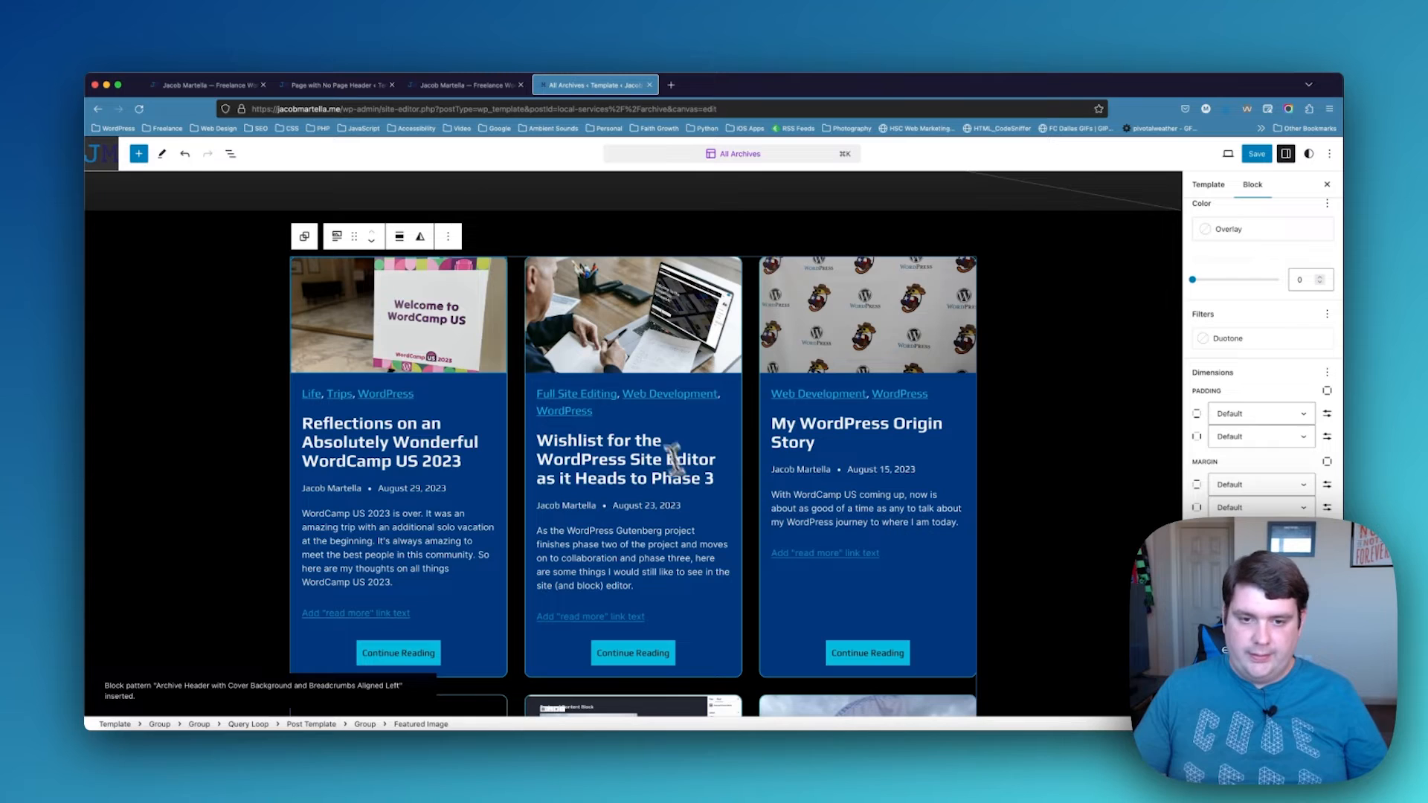
pyautogui.scroll(-6, 648, 397)
pyautogui.scroll(-8, 647, 398)
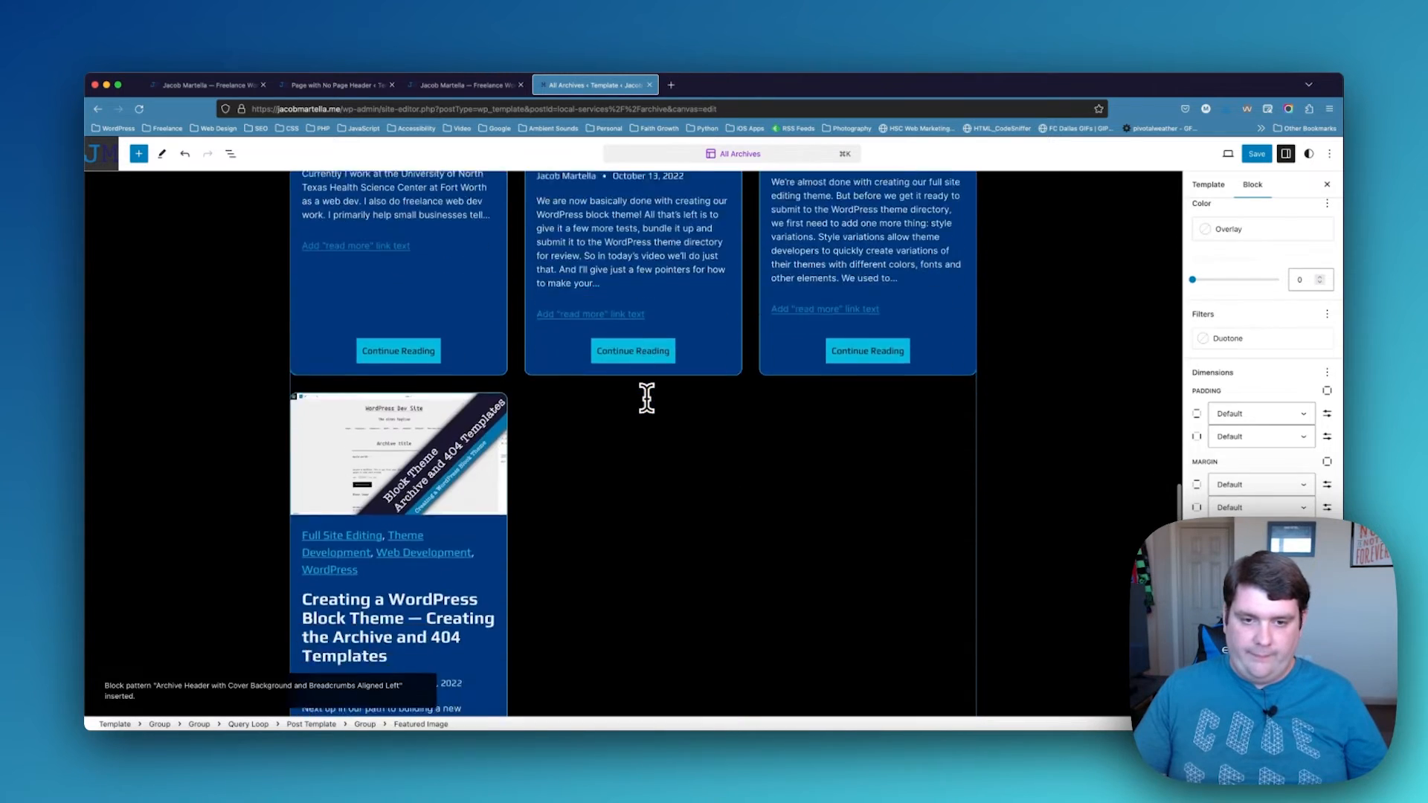
pyautogui.scroll(14, 646, 397)
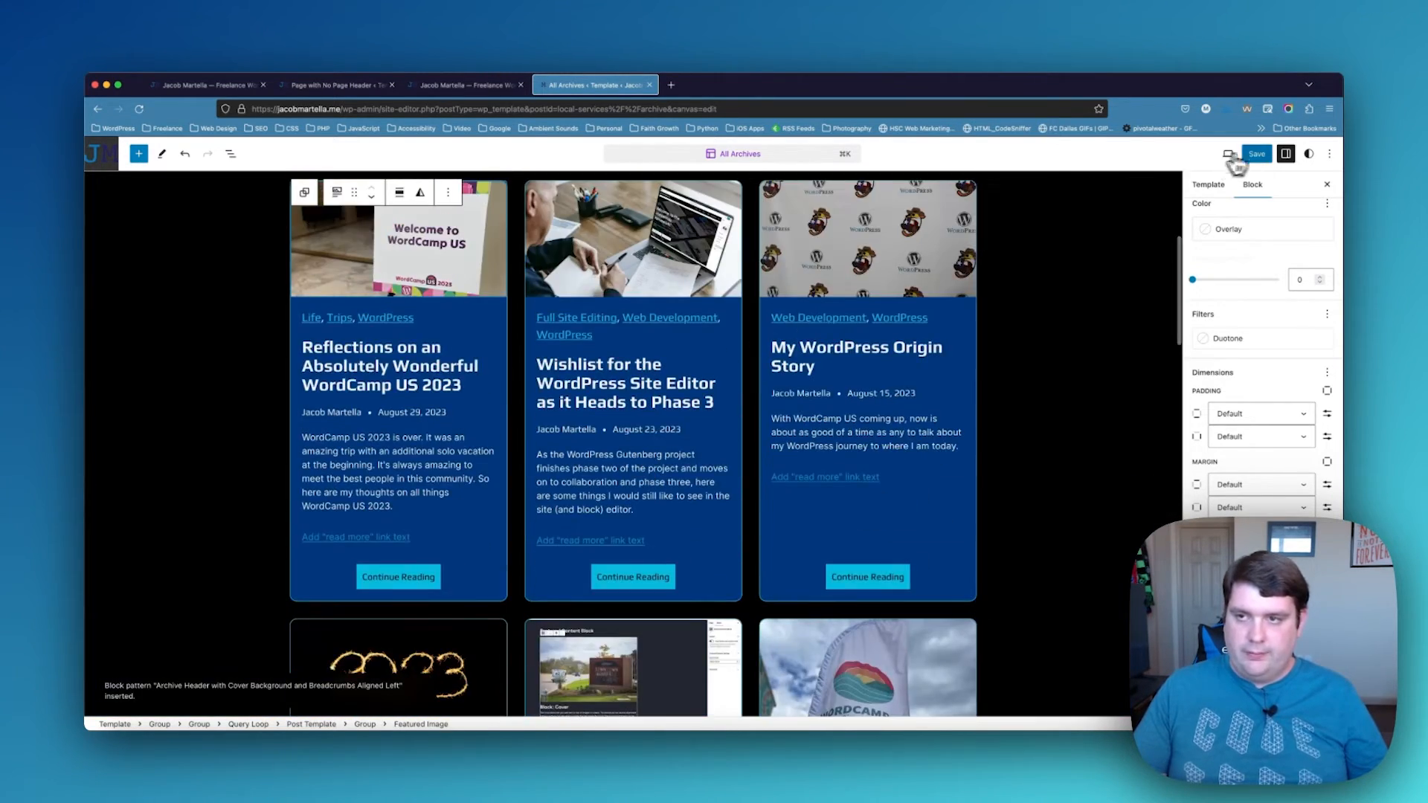
pyautogui.click(1253, 157)
pyautogui.click(1253, 158)
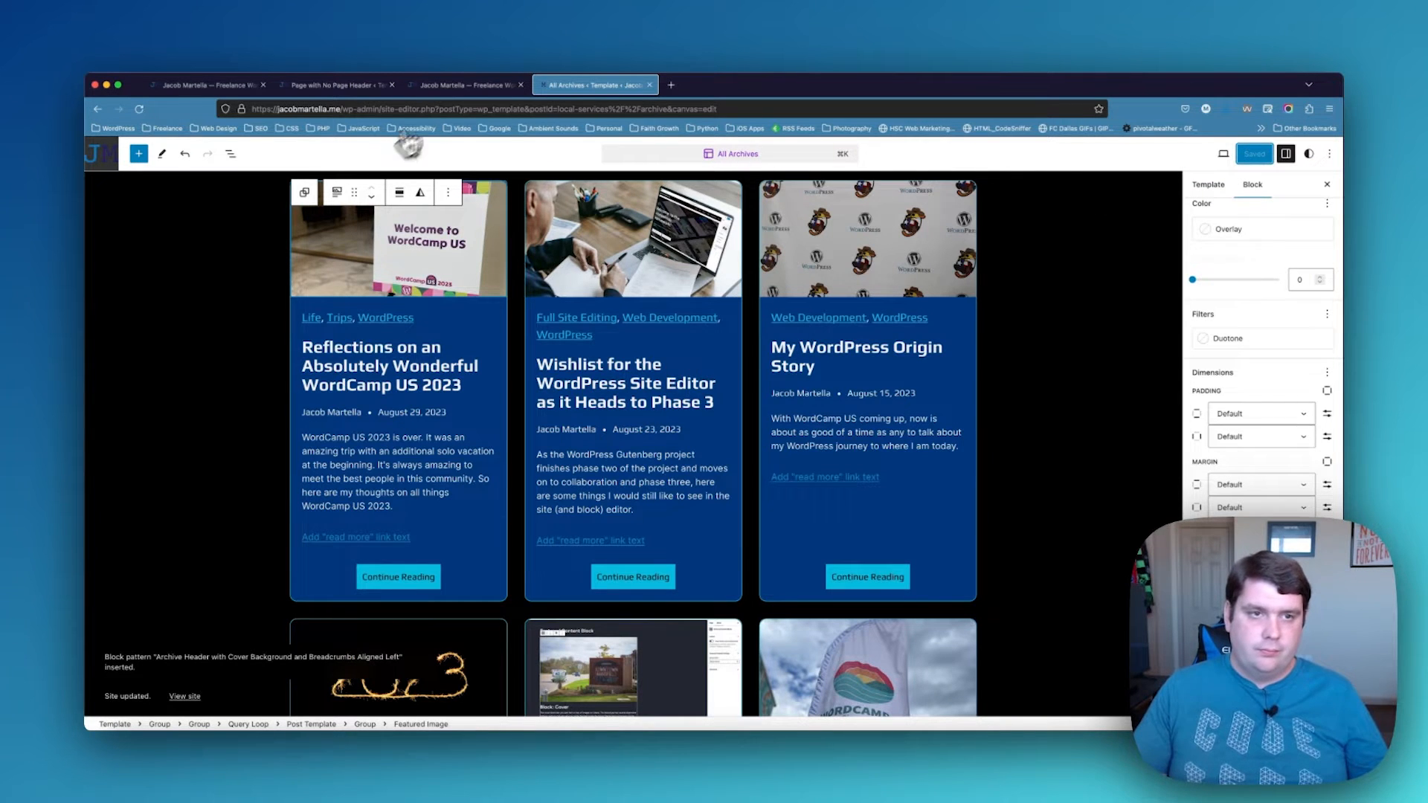
# Leave the All Archives template and open the archive-project template for editing
pyautogui.click(102, 152)
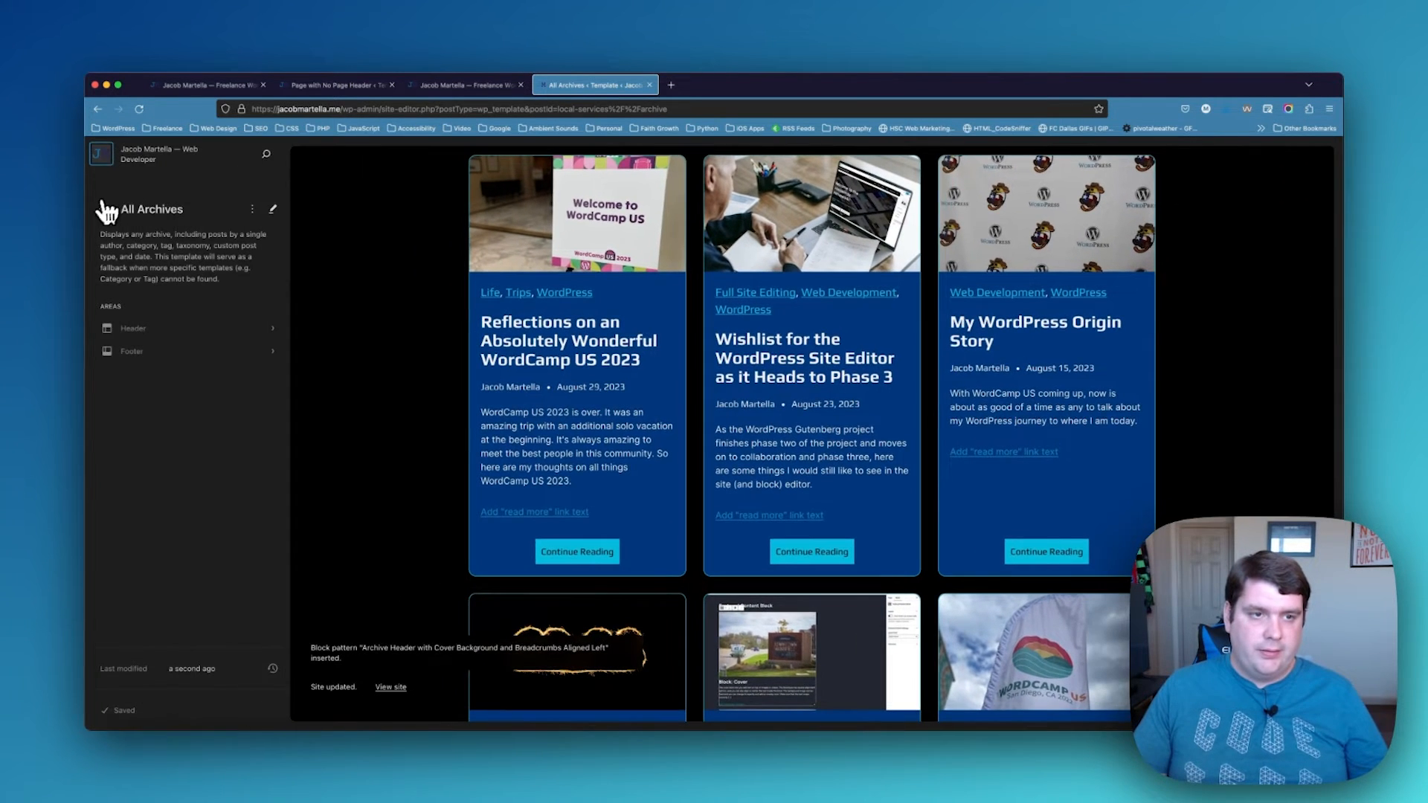
pyautogui.click(102, 210)
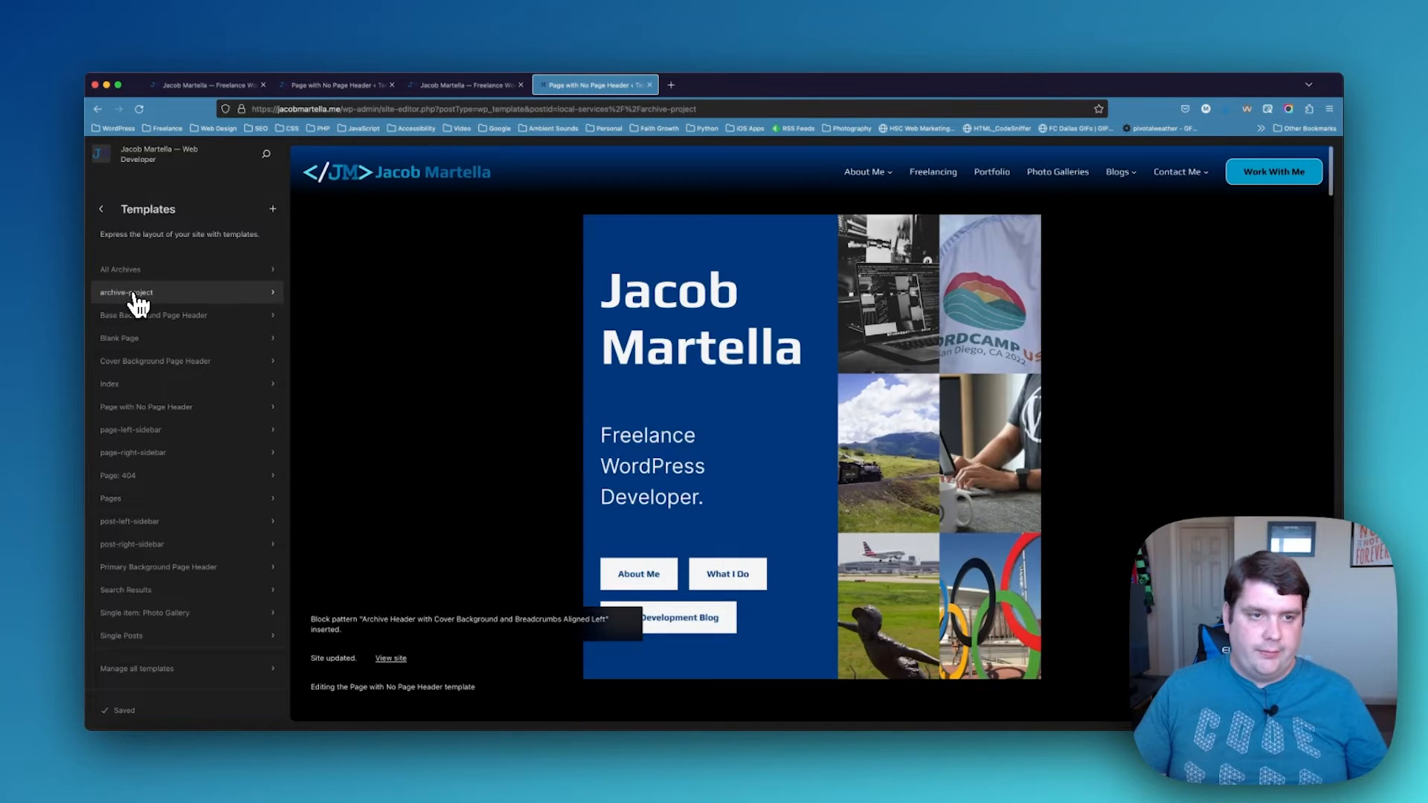
pyautogui.click(132, 294)
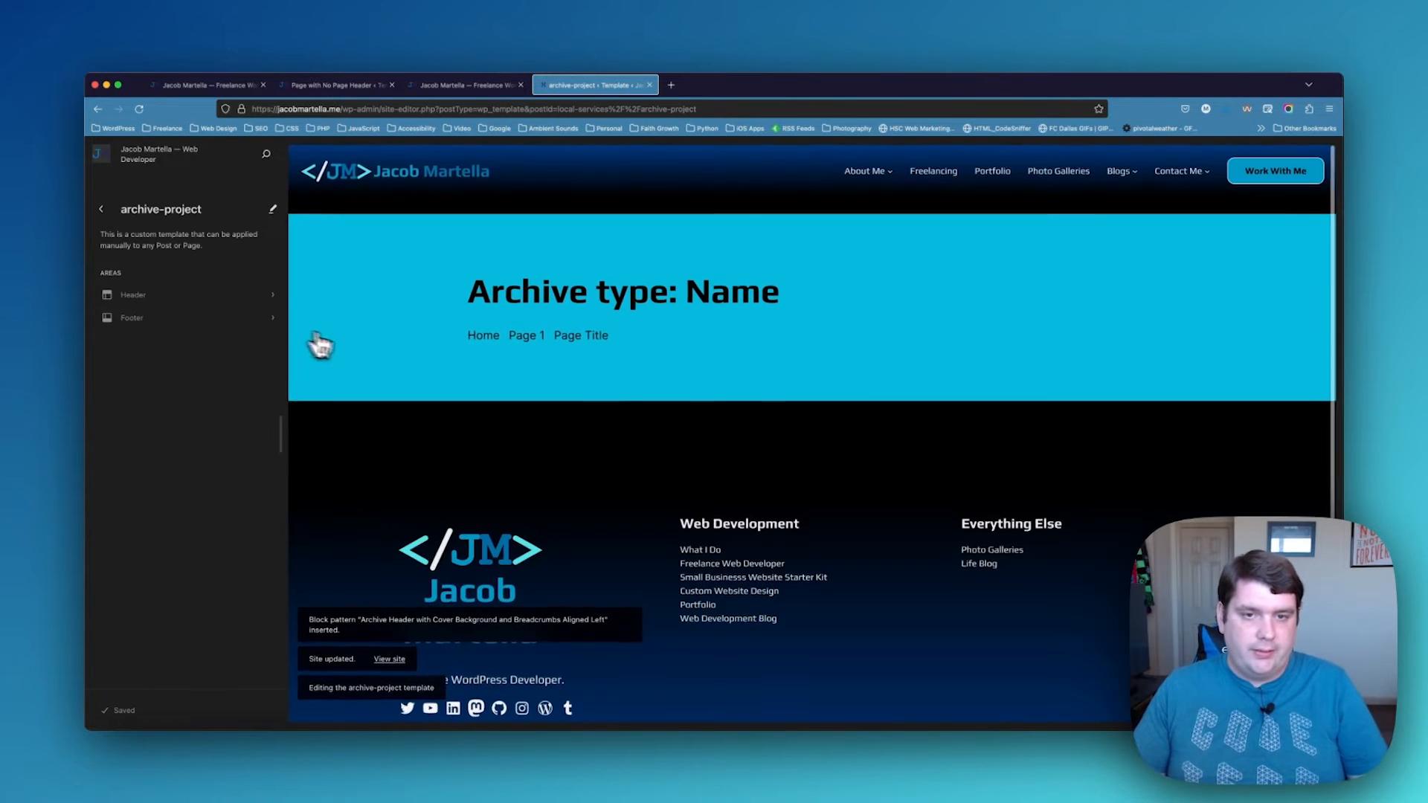
pyautogui.click(417, 273)
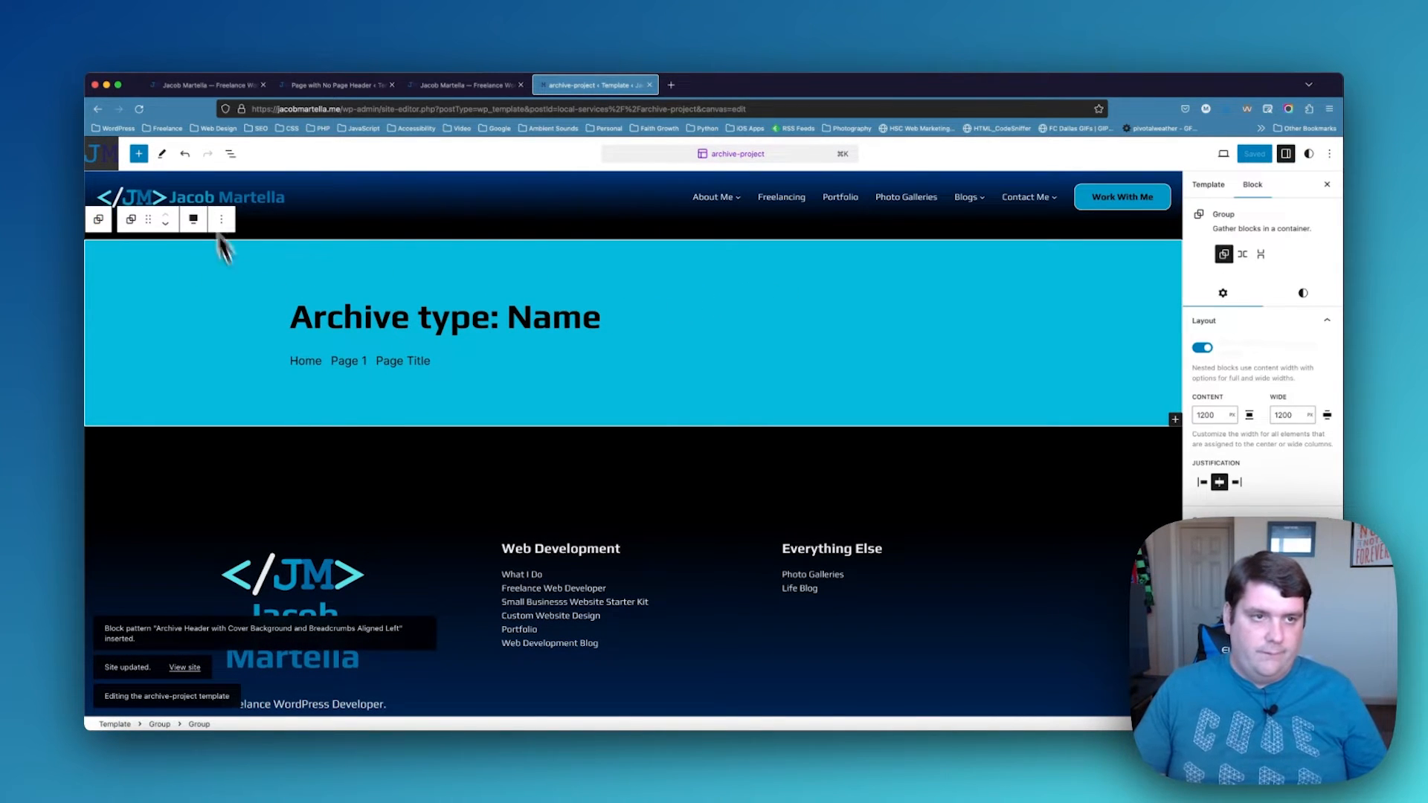
# Return to the template list and try to open the All Archives template in a new tab
pyautogui.rightClick(111, 150)
pyautogui.press('Escape')
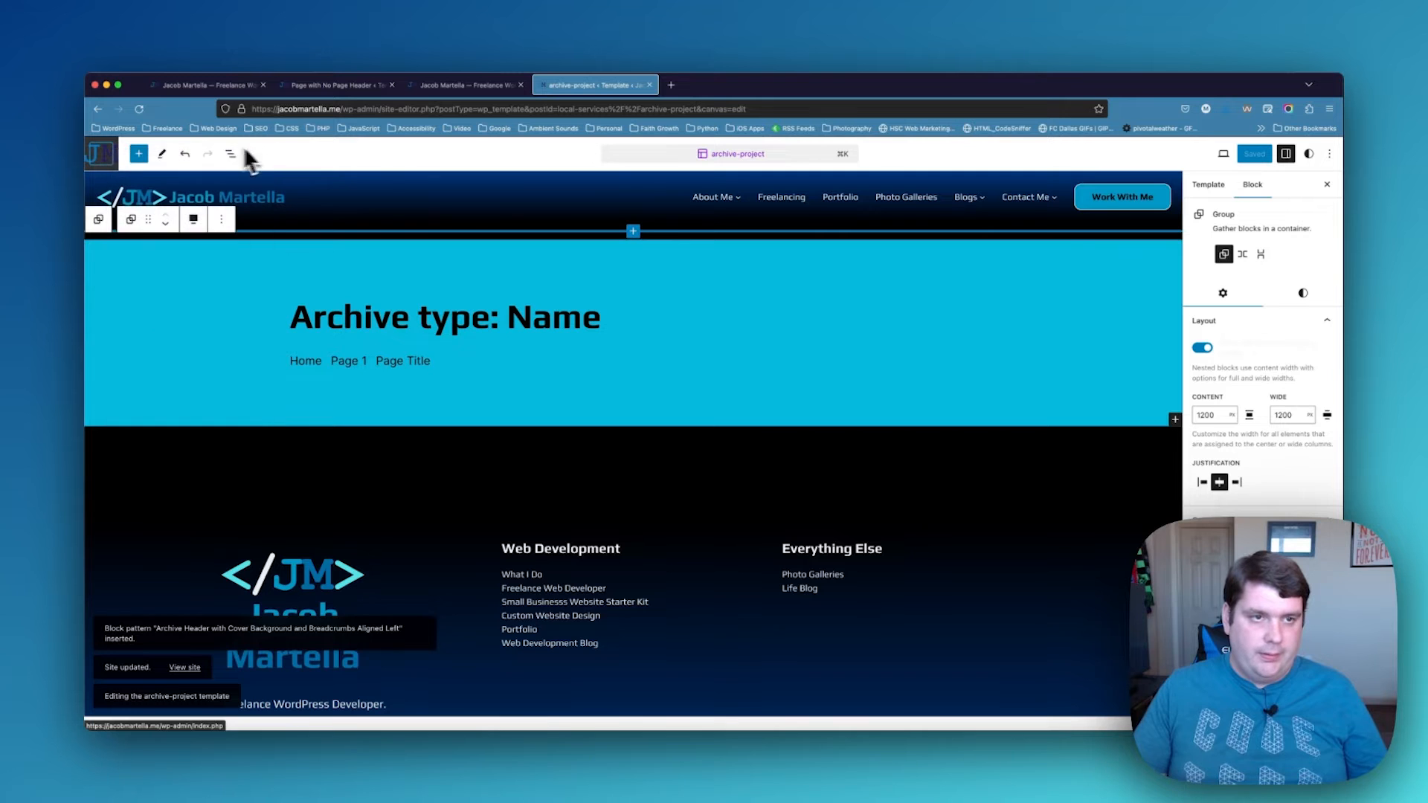
pyautogui.click(108, 154)
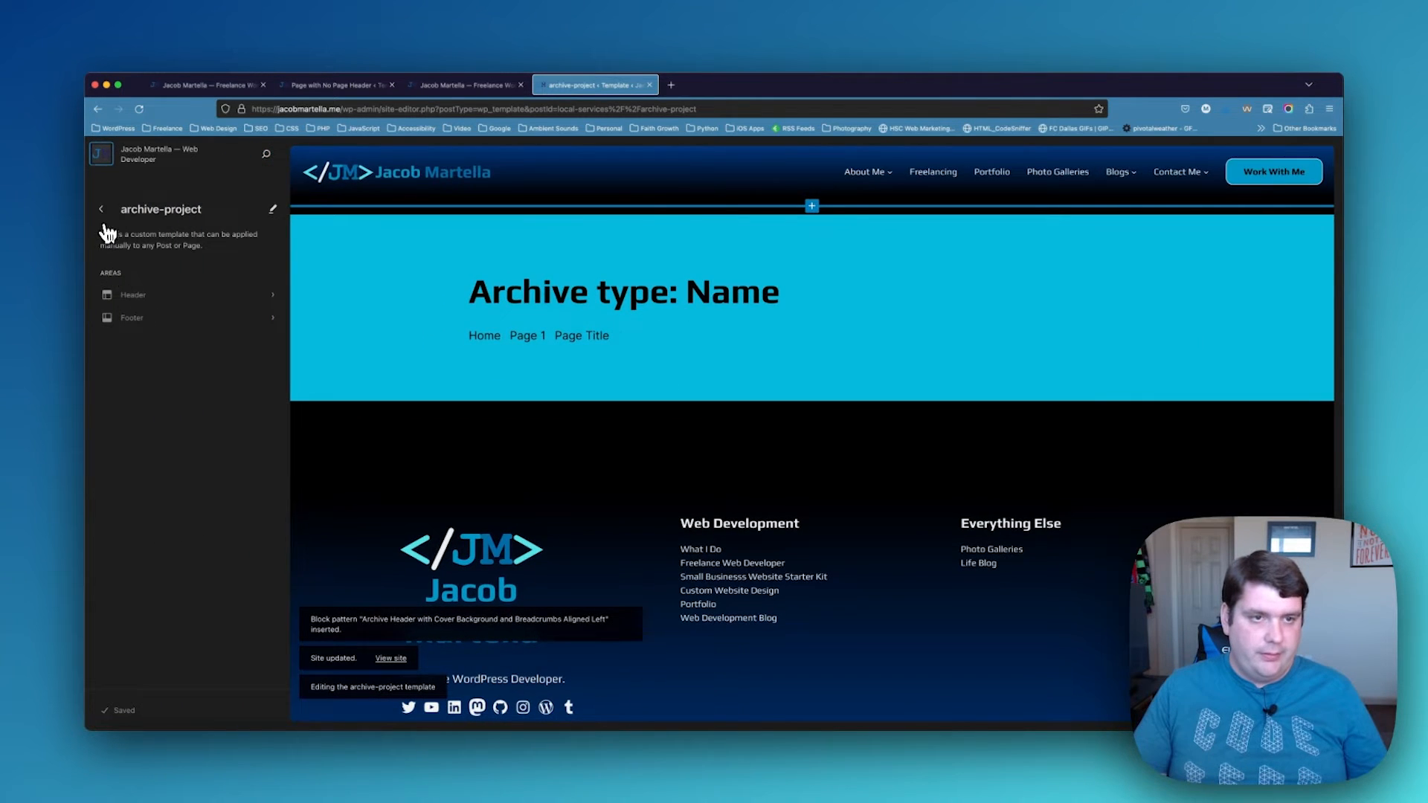
pyautogui.click(103, 212)
pyautogui.rightClick(136, 271)
pyautogui.click(123, 234)
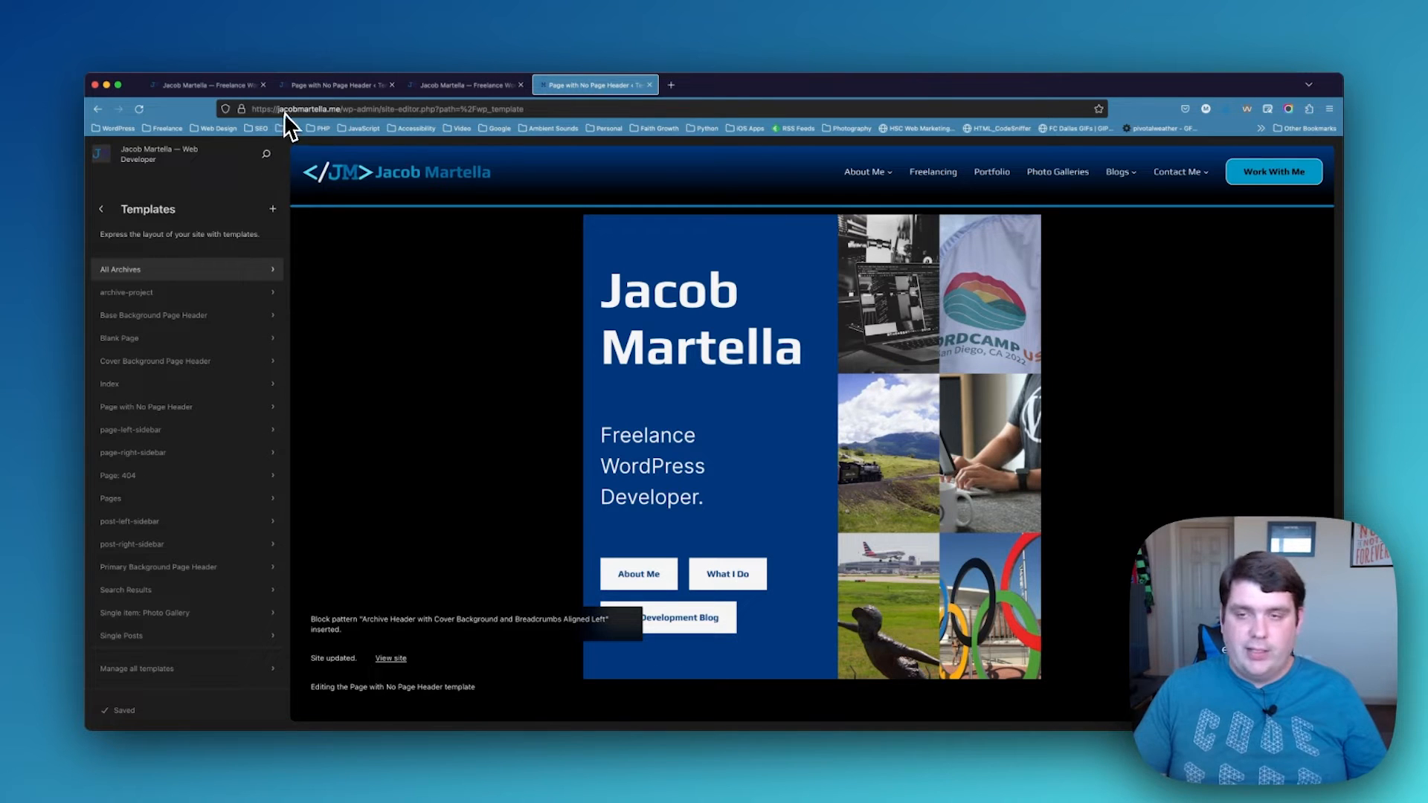
# Open a second site editor tab from the live homepage, and reopen the archive-project template in the existing editor tab
pyautogui.click(449, 87)
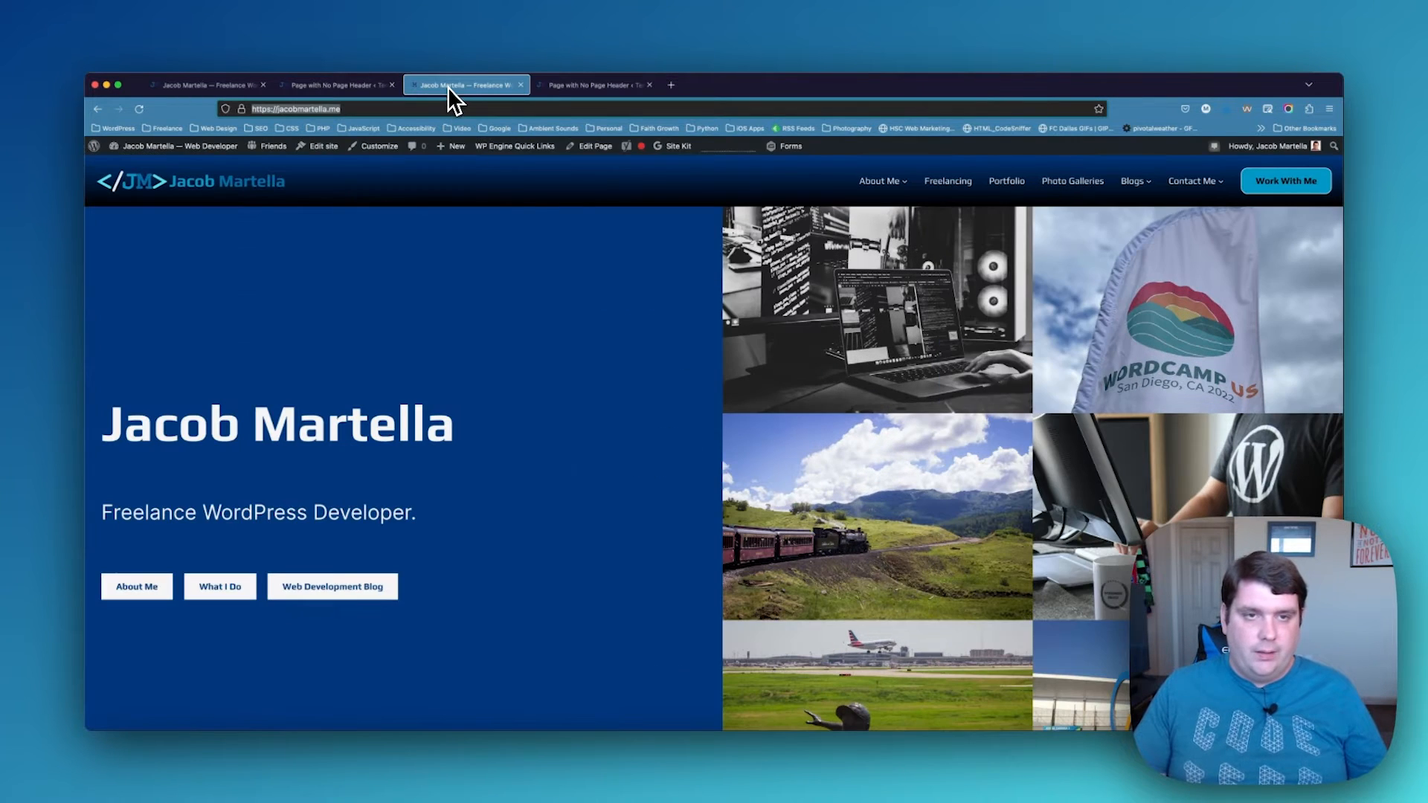
pyautogui.rightClick(347, 152)
pyautogui.click(346, 154)
pyautogui.click(580, 86)
pyautogui.click(698, 87)
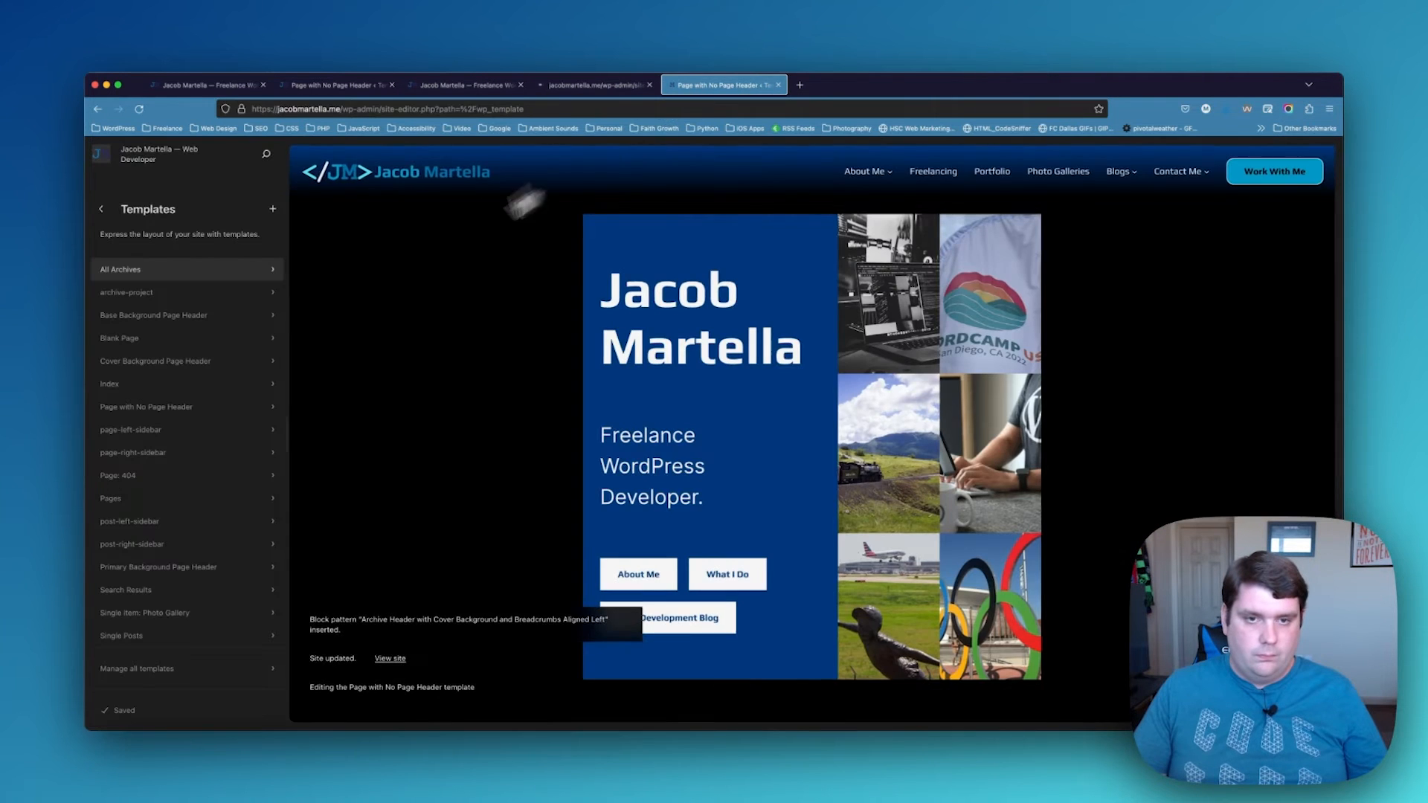
pyautogui.click(171, 298)
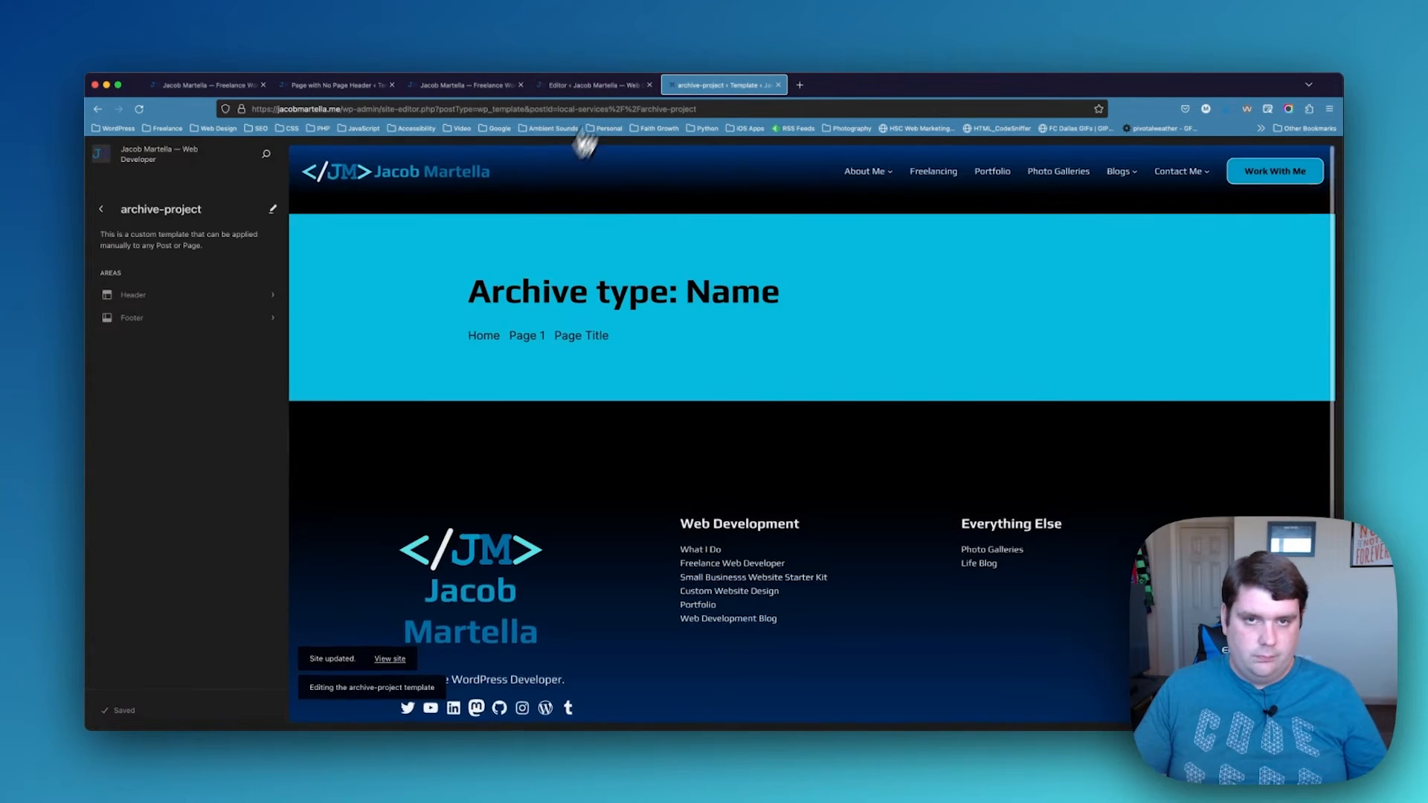
# Open the All Archives template for editing in the new site editor tab
pyautogui.click(588, 85)
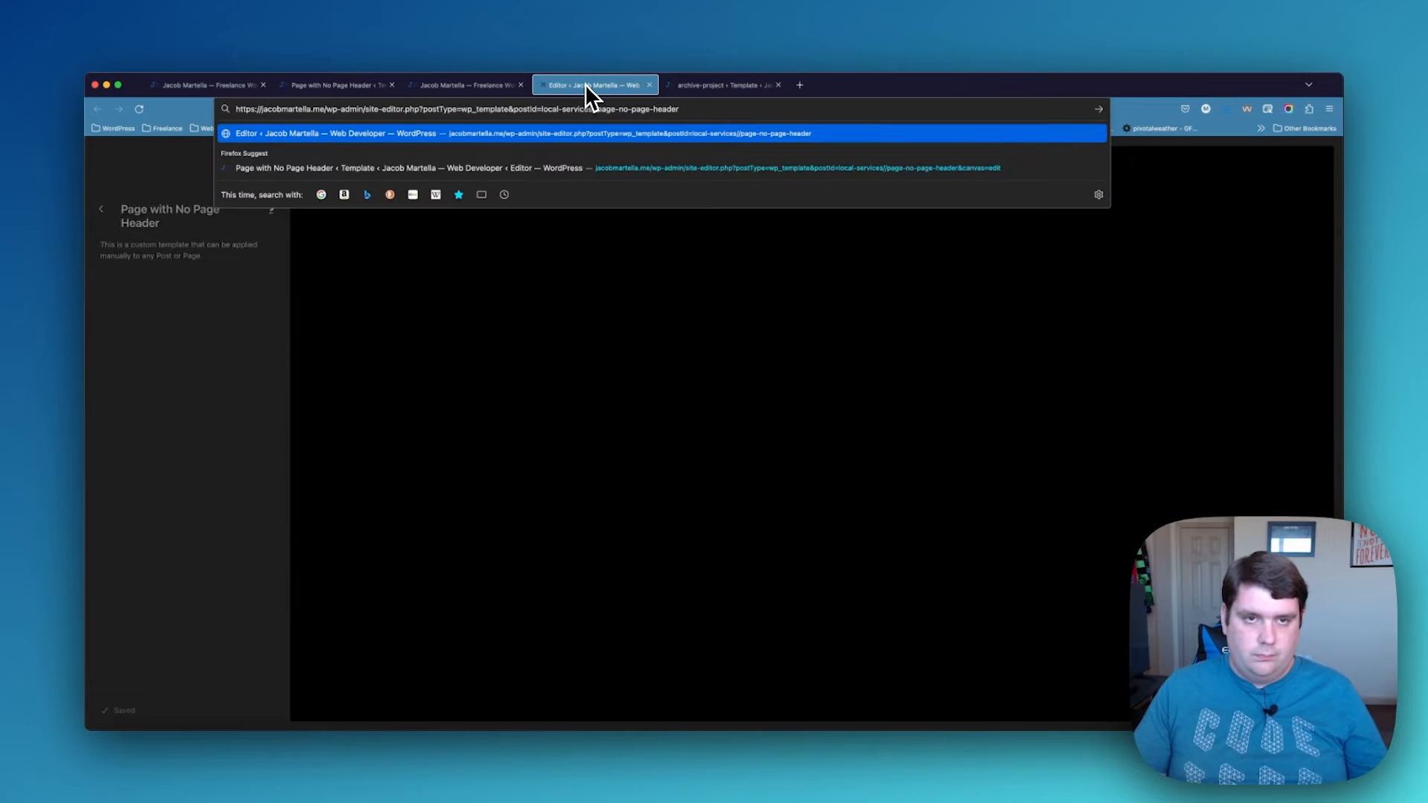
pyautogui.click(101, 210)
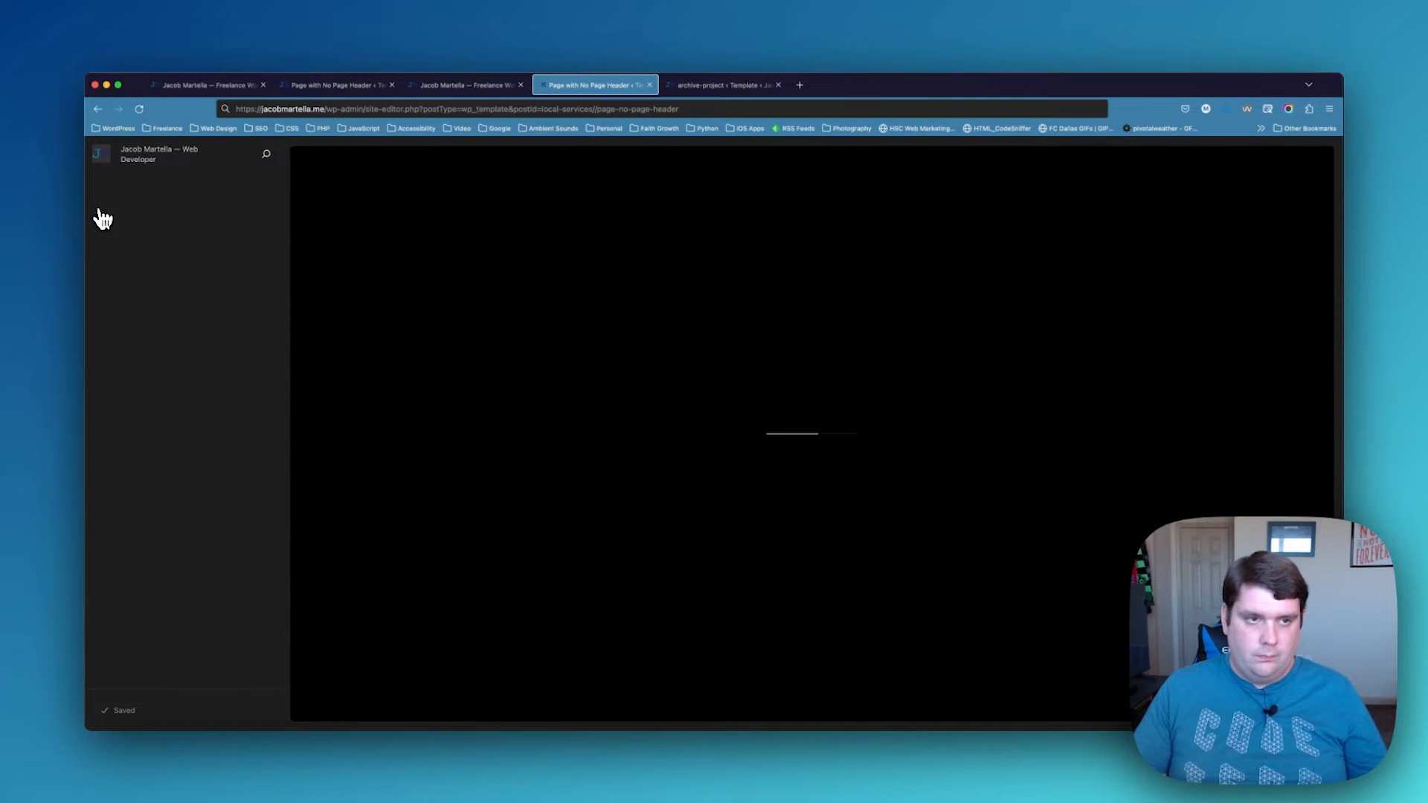
pyautogui.click(145, 281)
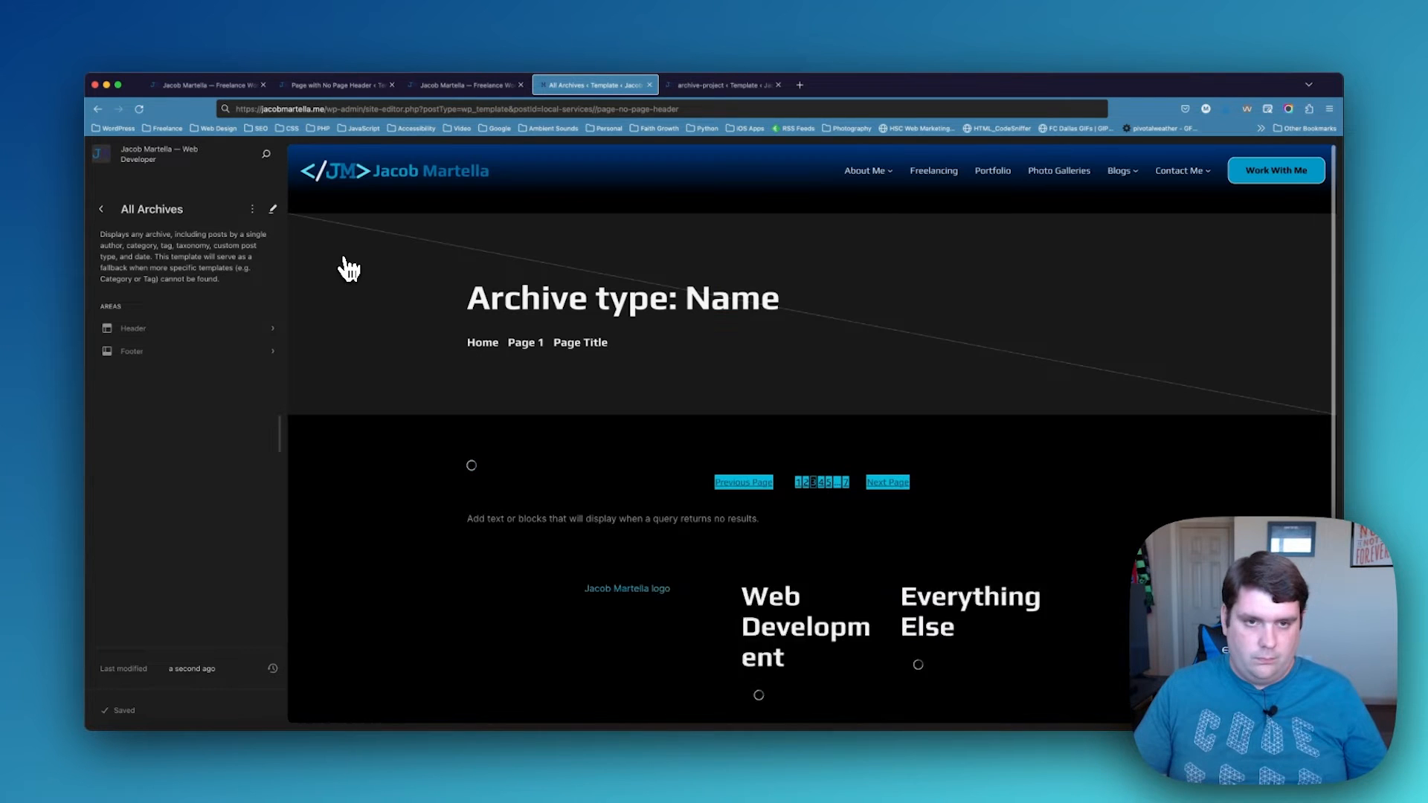
pyautogui.click(461, 296)
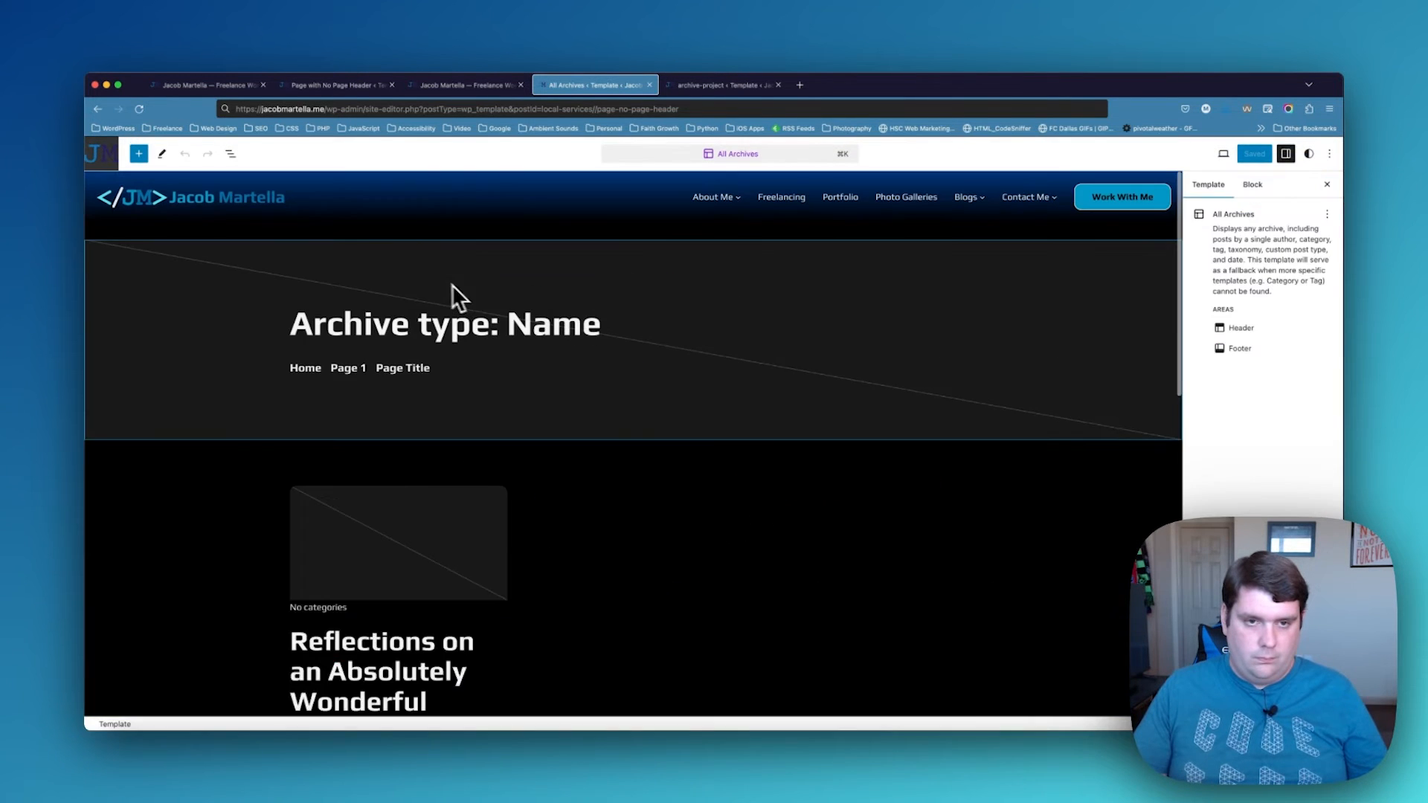
# Copy the Group block that holds the All Archives template's page header
pyautogui.click(240, 253)
pyautogui.click(98, 219)
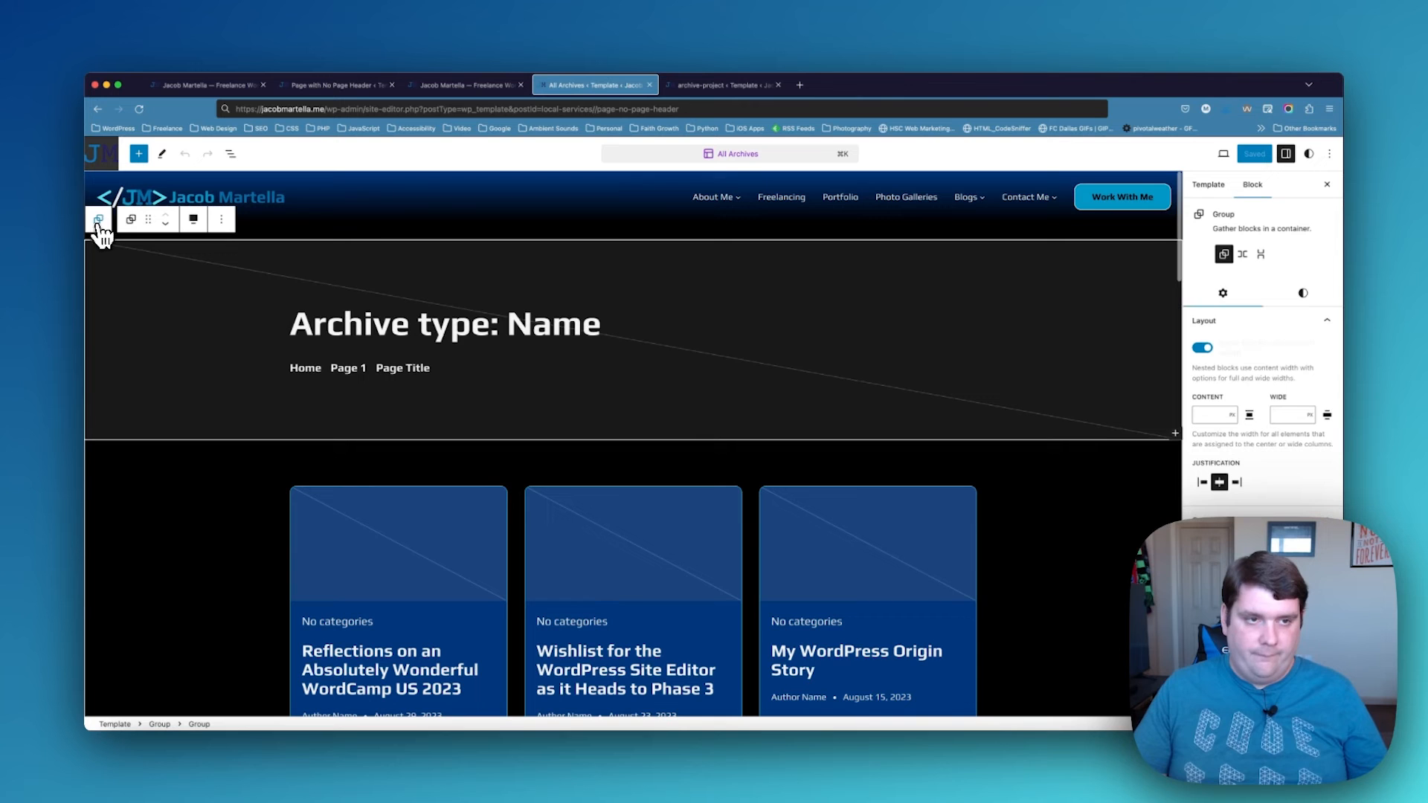
pyautogui.click(221, 219)
pyautogui.click(235, 264)
# Replace the archive-project template's cyan page header with the copied header group, and save the template
pyautogui.click(749, 87)
pyautogui.click(439, 246)
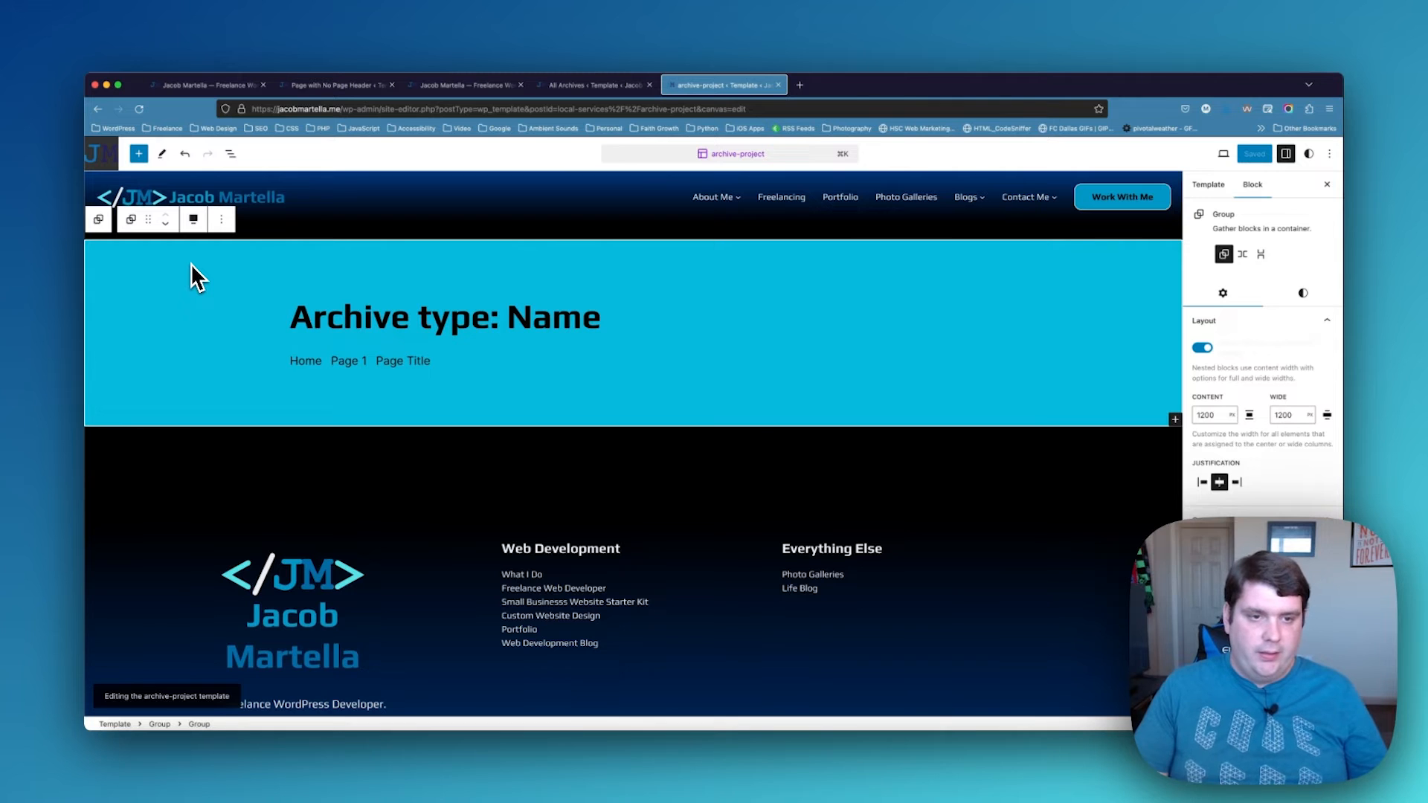
pyautogui.press('Return')
pyautogui.press('super+v')
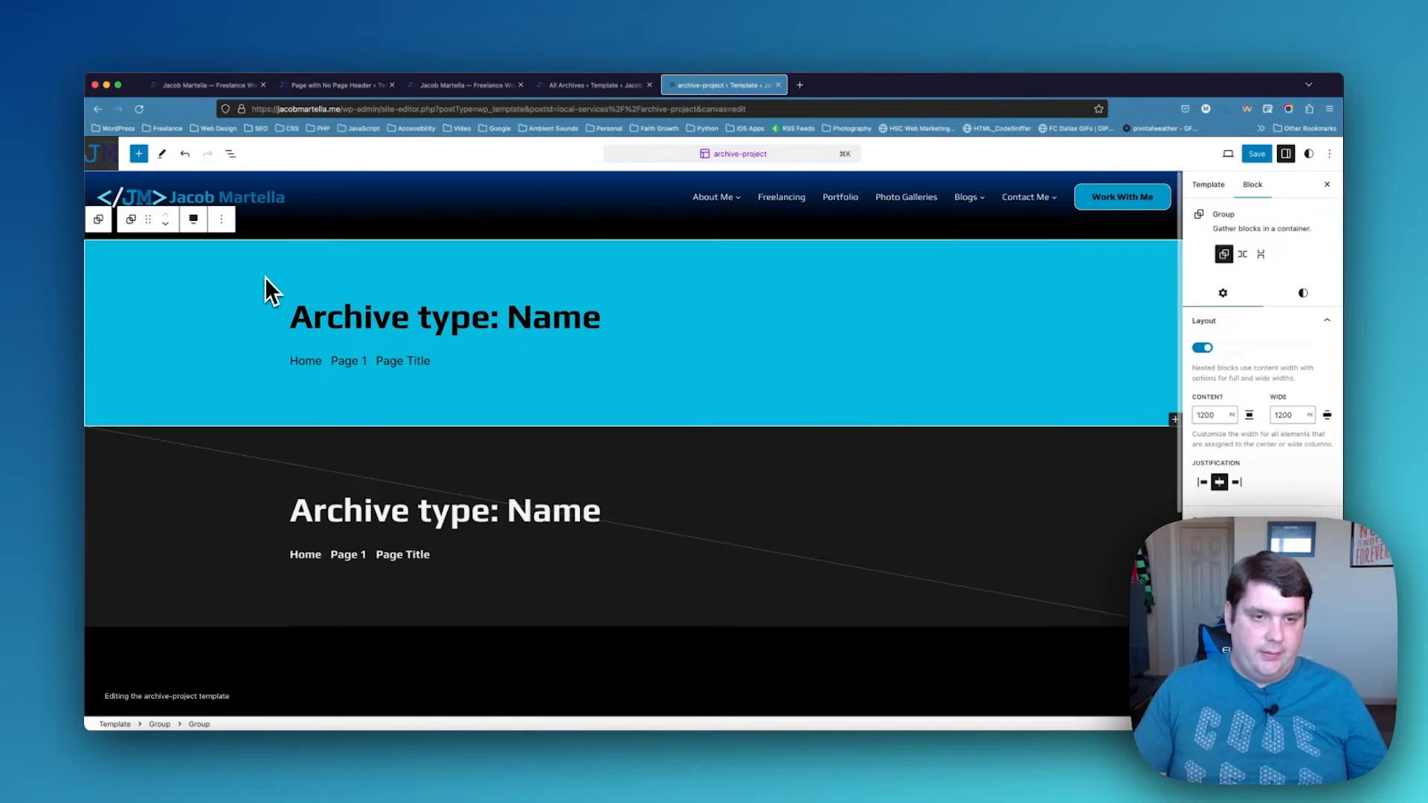
pyautogui.press('BackSpace')
pyautogui.click(1259, 156)
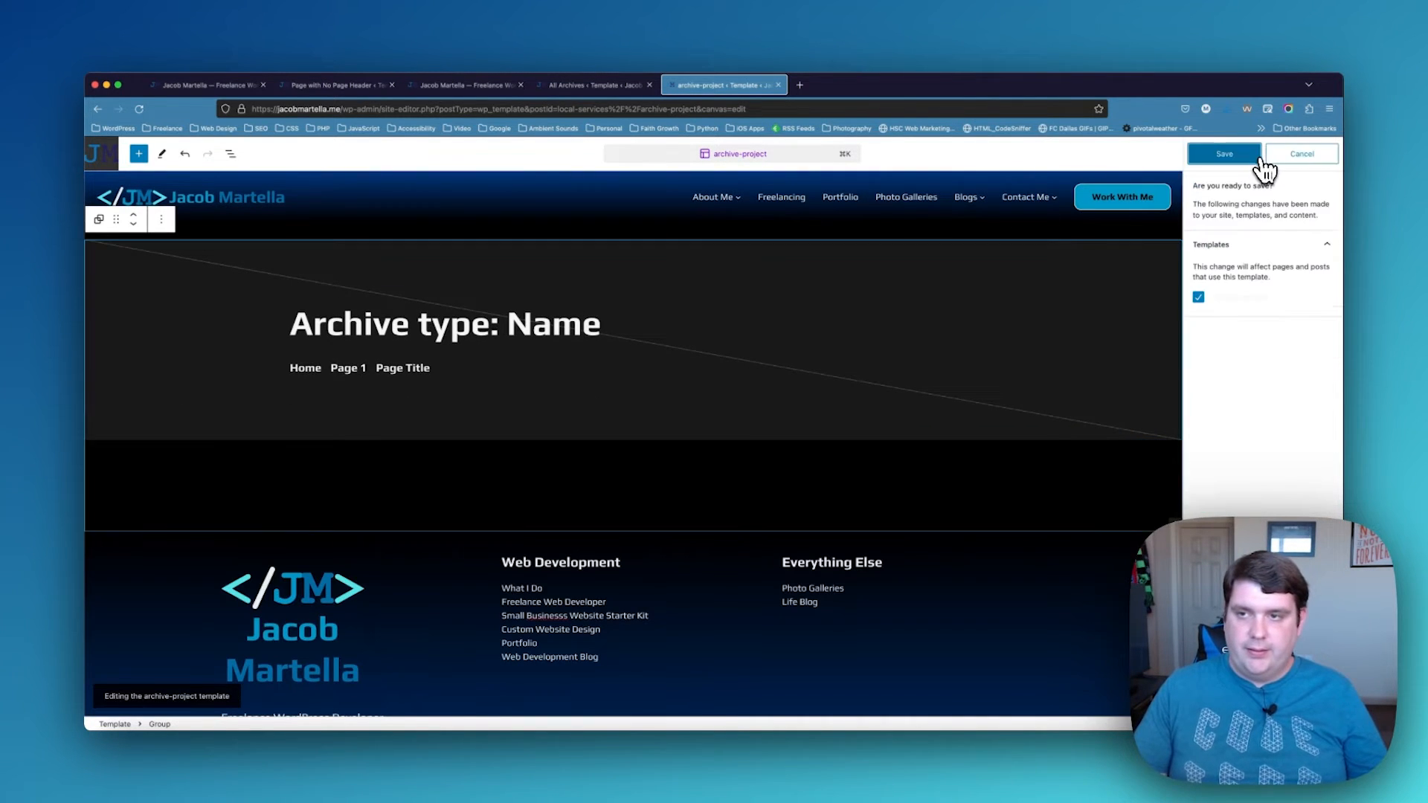
pyautogui.click(1257, 158)
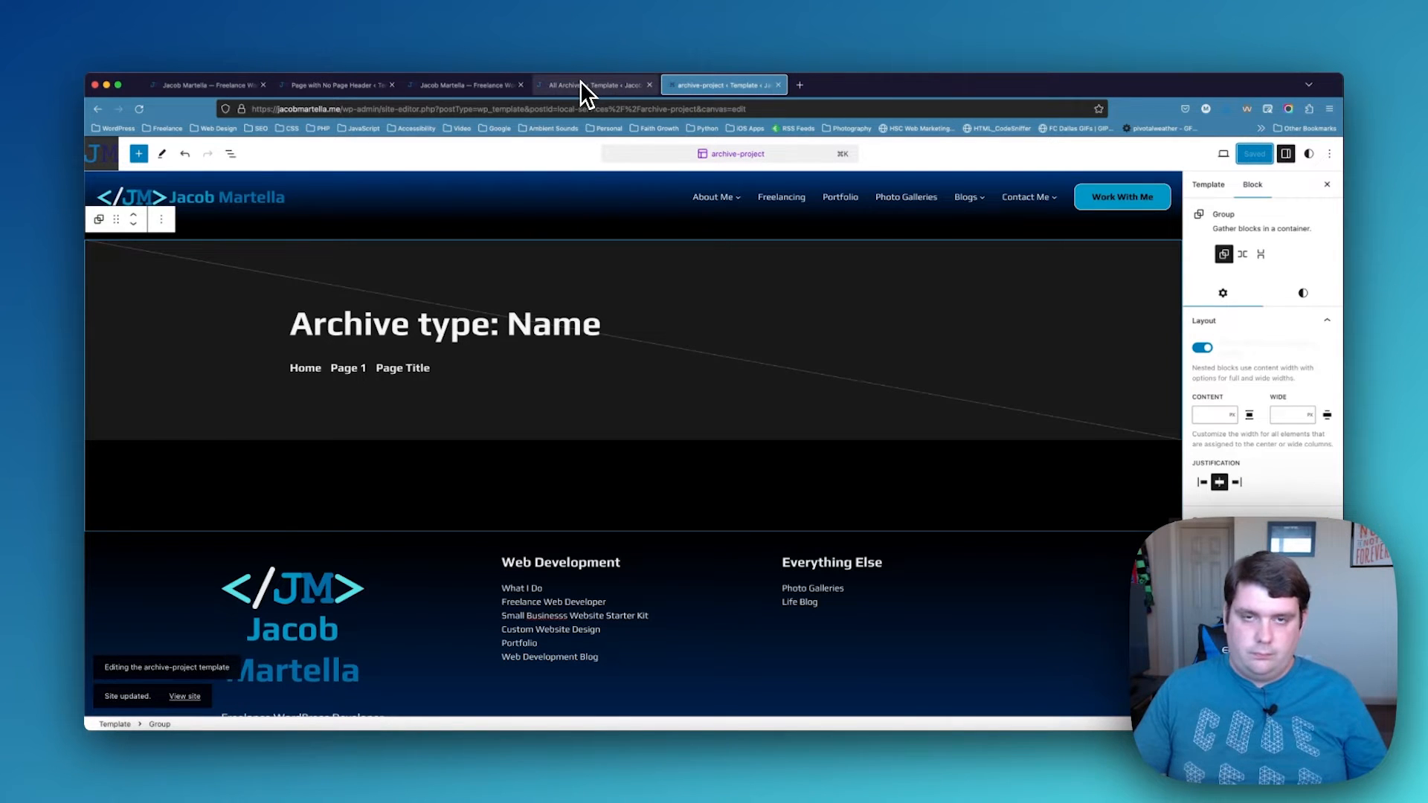
# Return to the template list and open the Page: 404 template for editing
pyautogui.click(105, 158)
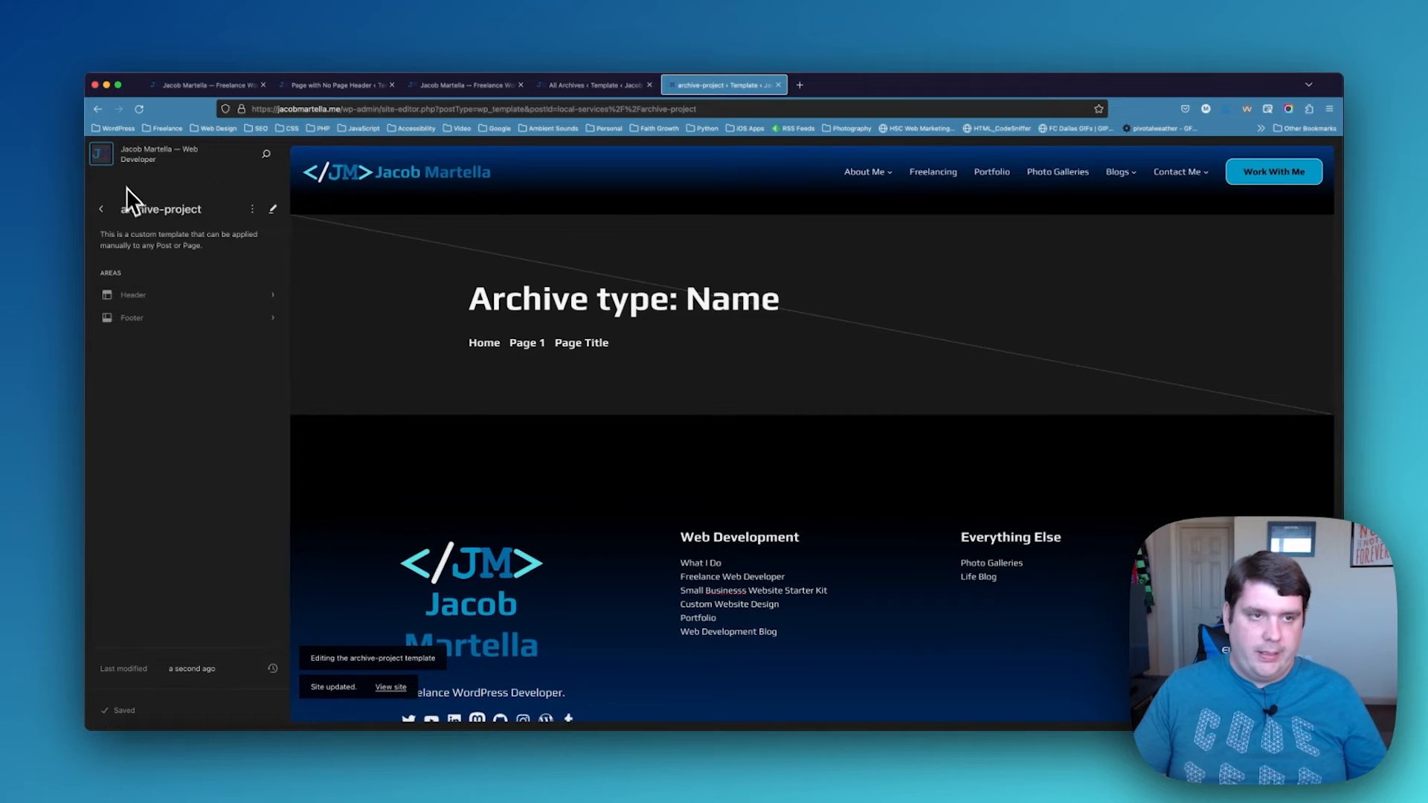
pyautogui.click(105, 209)
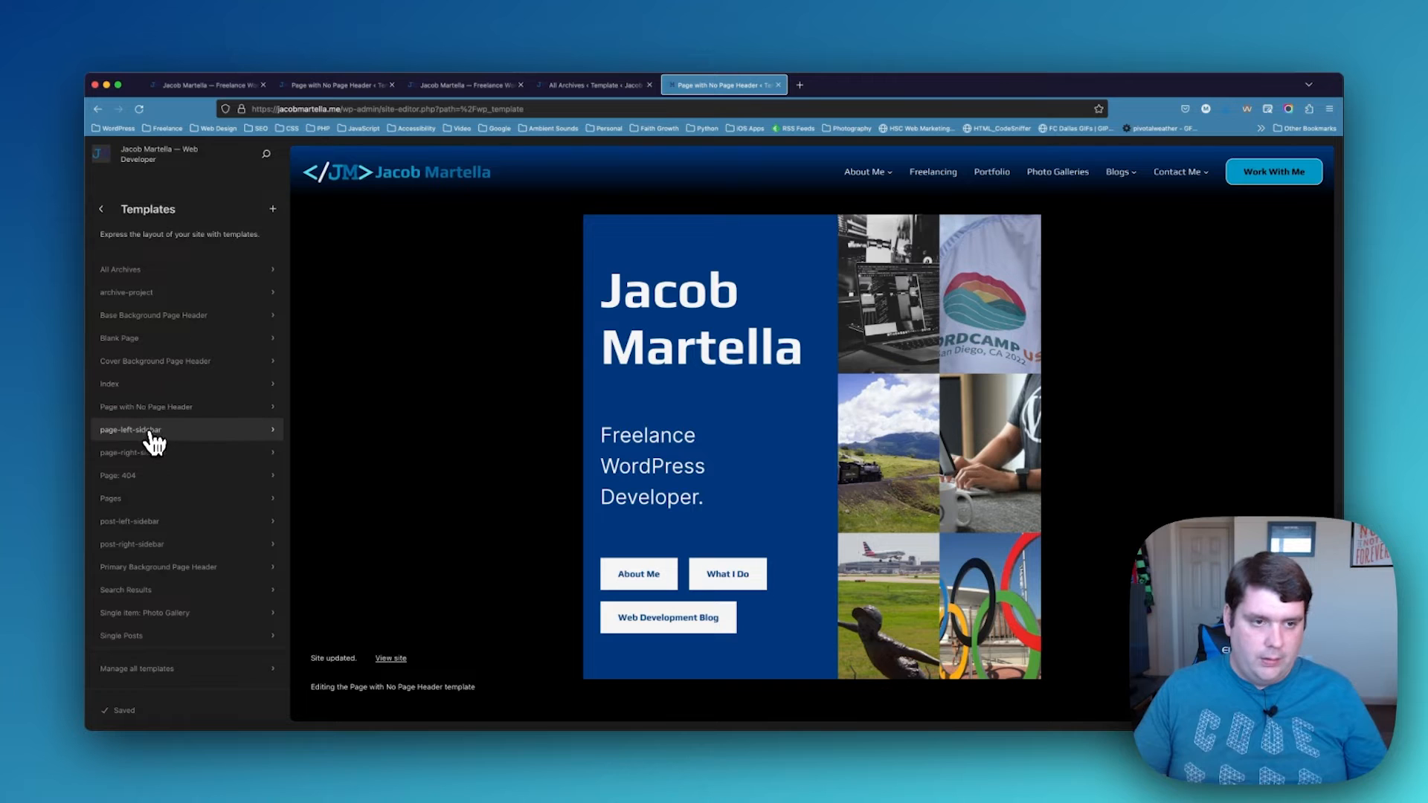
pyautogui.click(158, 480)
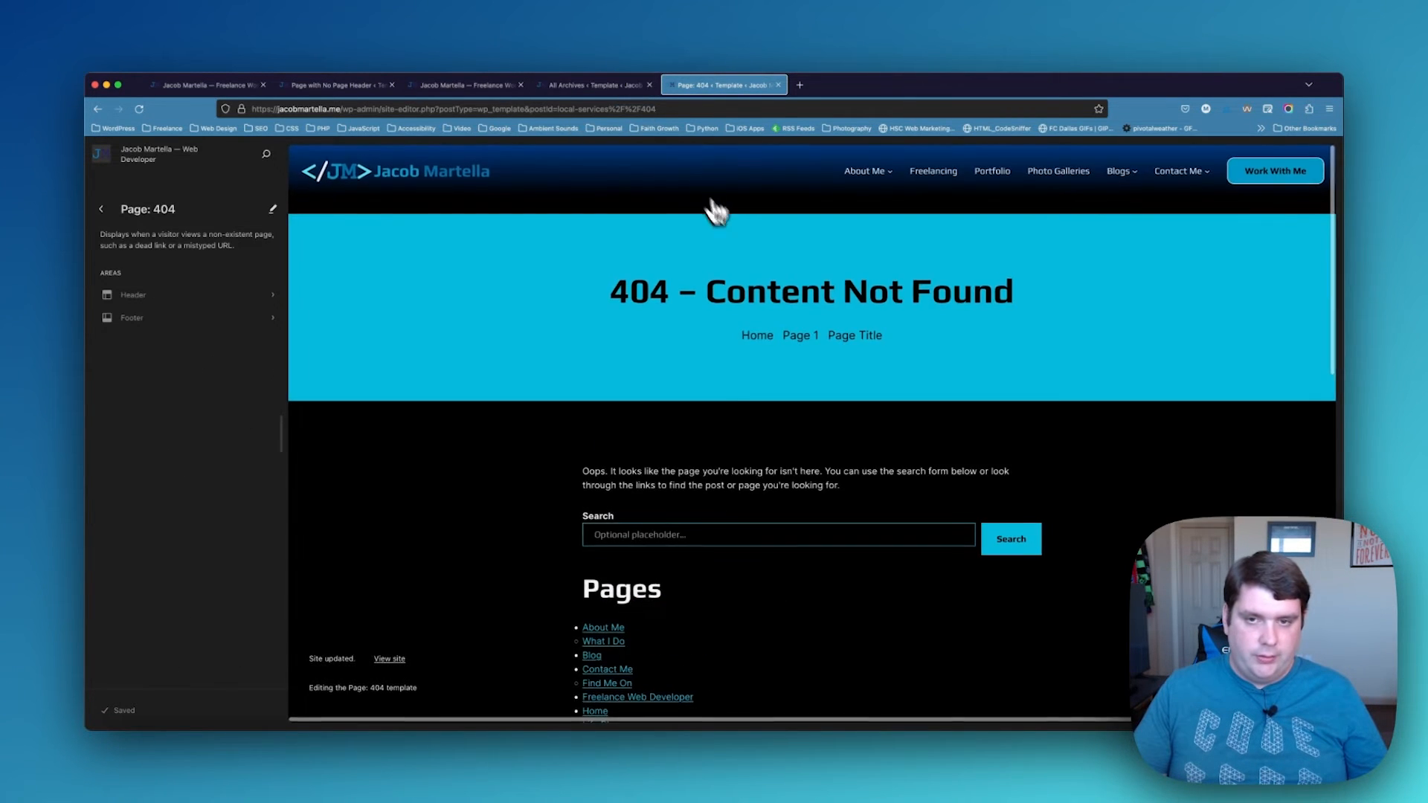
pyautogui.click(809, 258)
# Align the "404 – Content Not Found" heading's text to the left
pyautogui.click(867, 328)
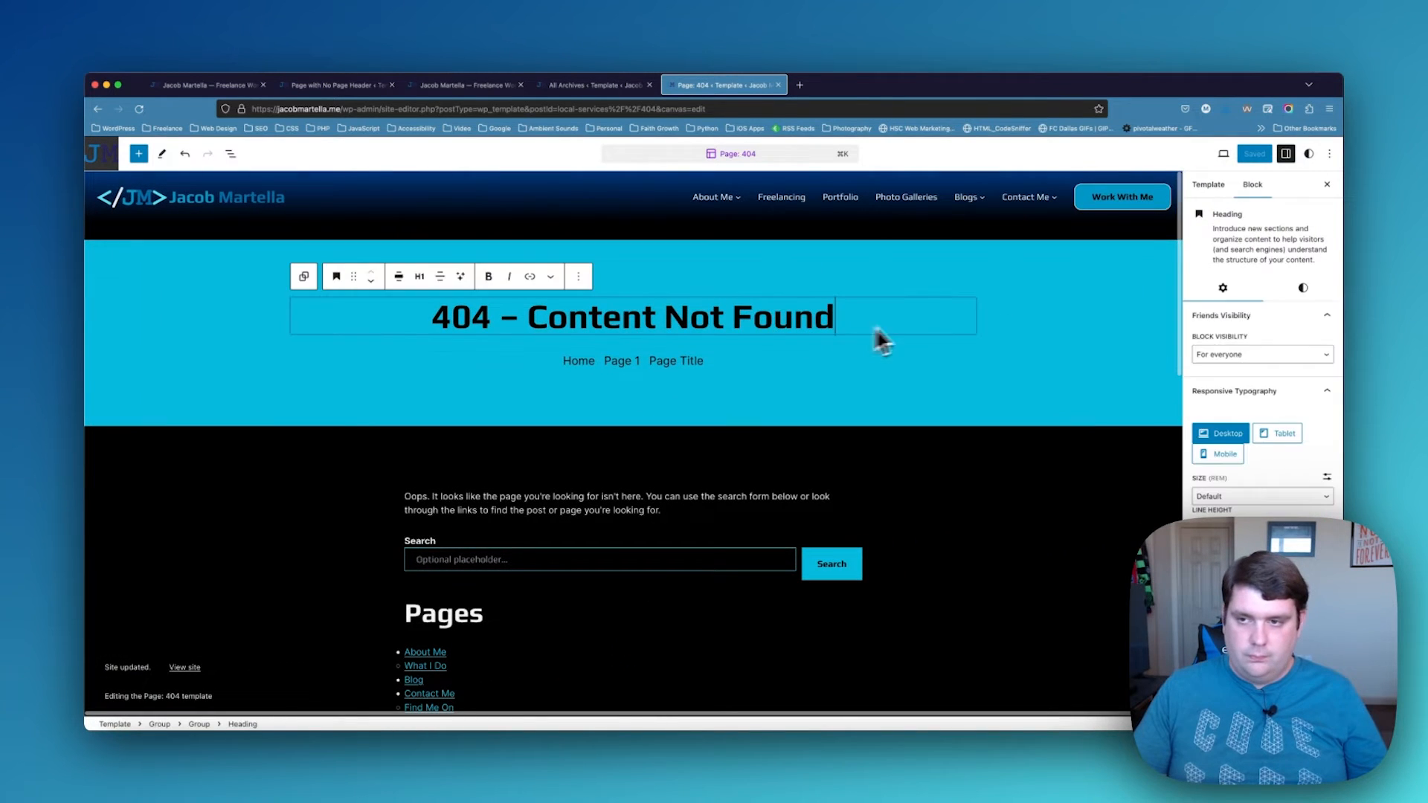
pyautogui.click(439, 276)
pyautogui.click(464, 318)
# Try to replace the 404 template's cyan page header with the copied header group, placing it at the top and deleting the cyan group
pyautogui.click(699, 364)
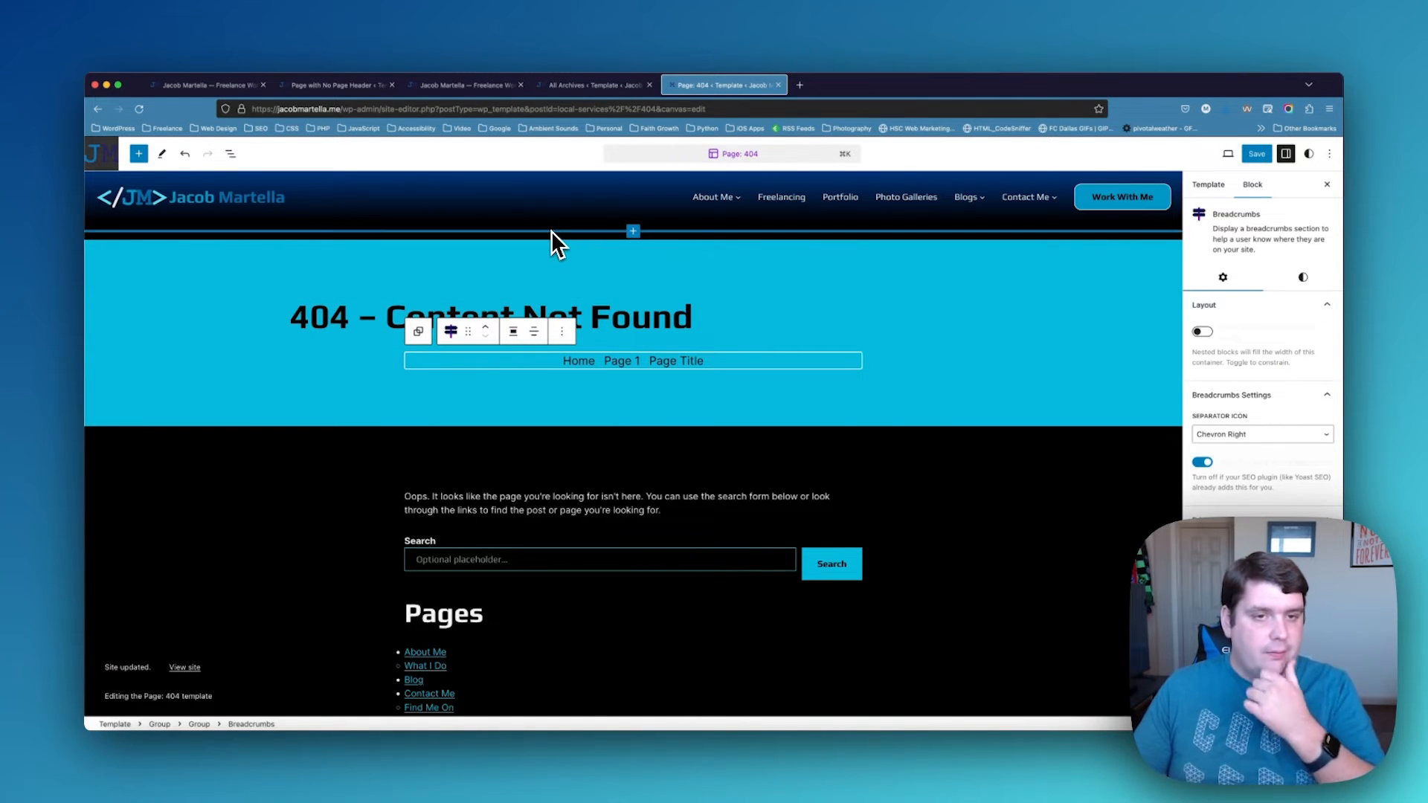
pyautogui.click(218, 264)
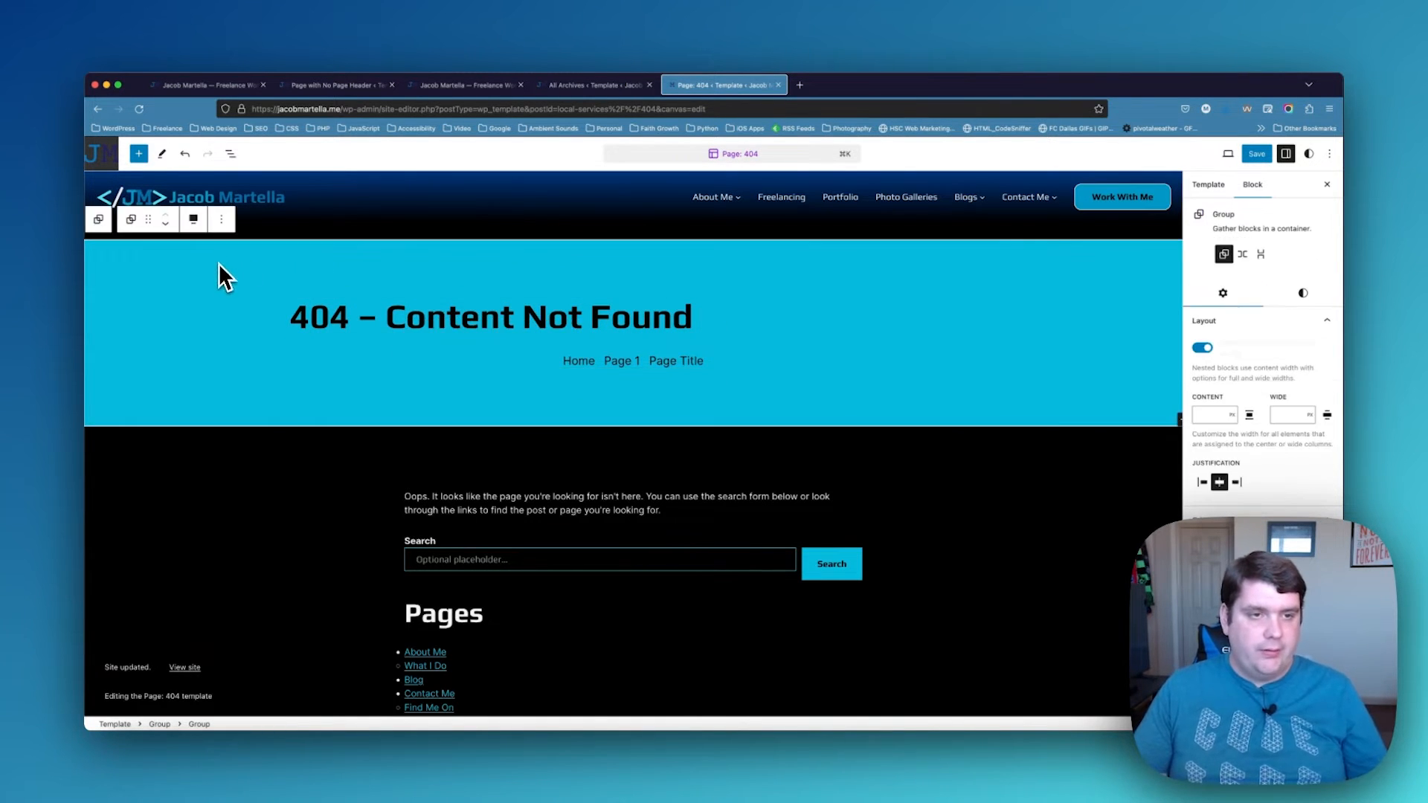
pyautogui.click(99, 218)
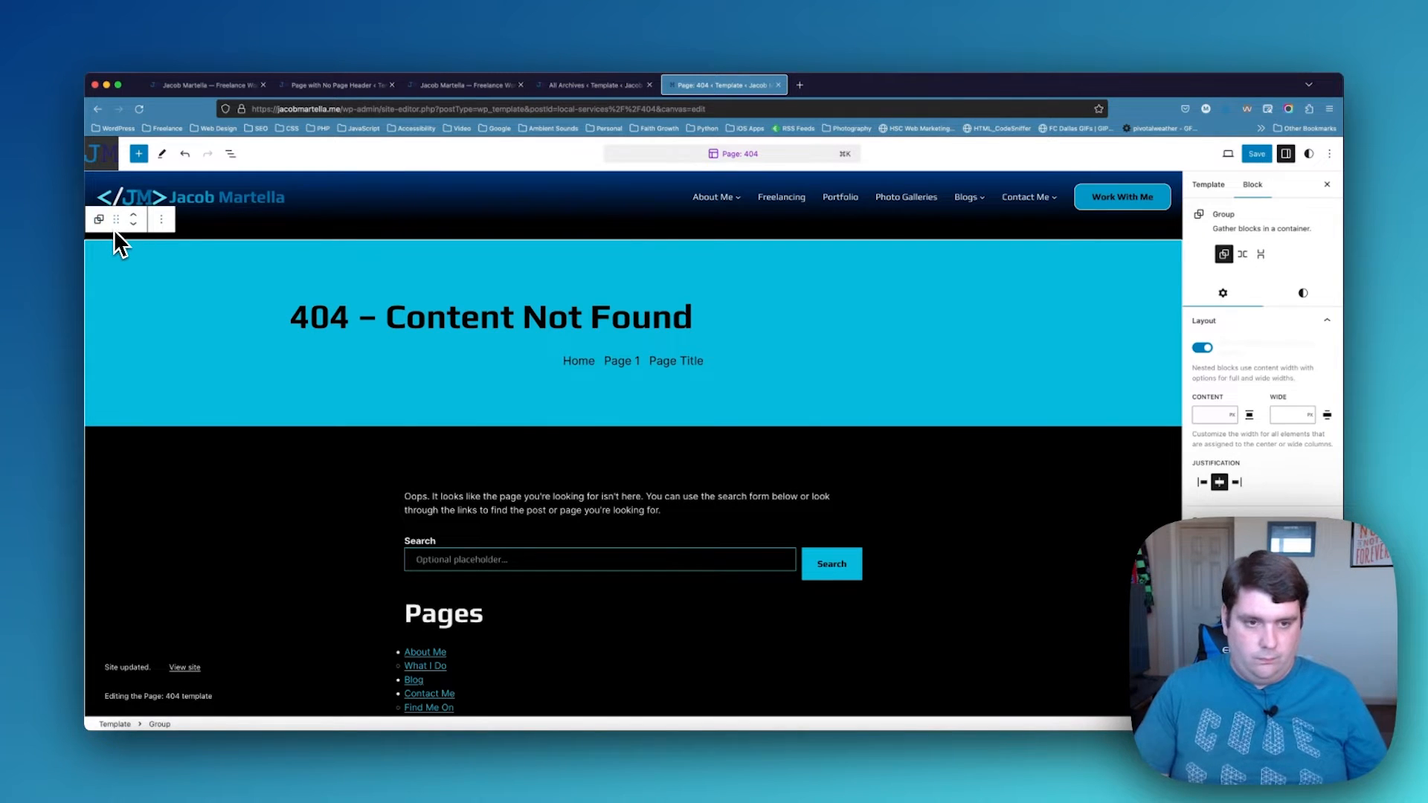
pyautogui.scroll(-10, 114, 229)
pyautogui.scroll(10, 141, 418)
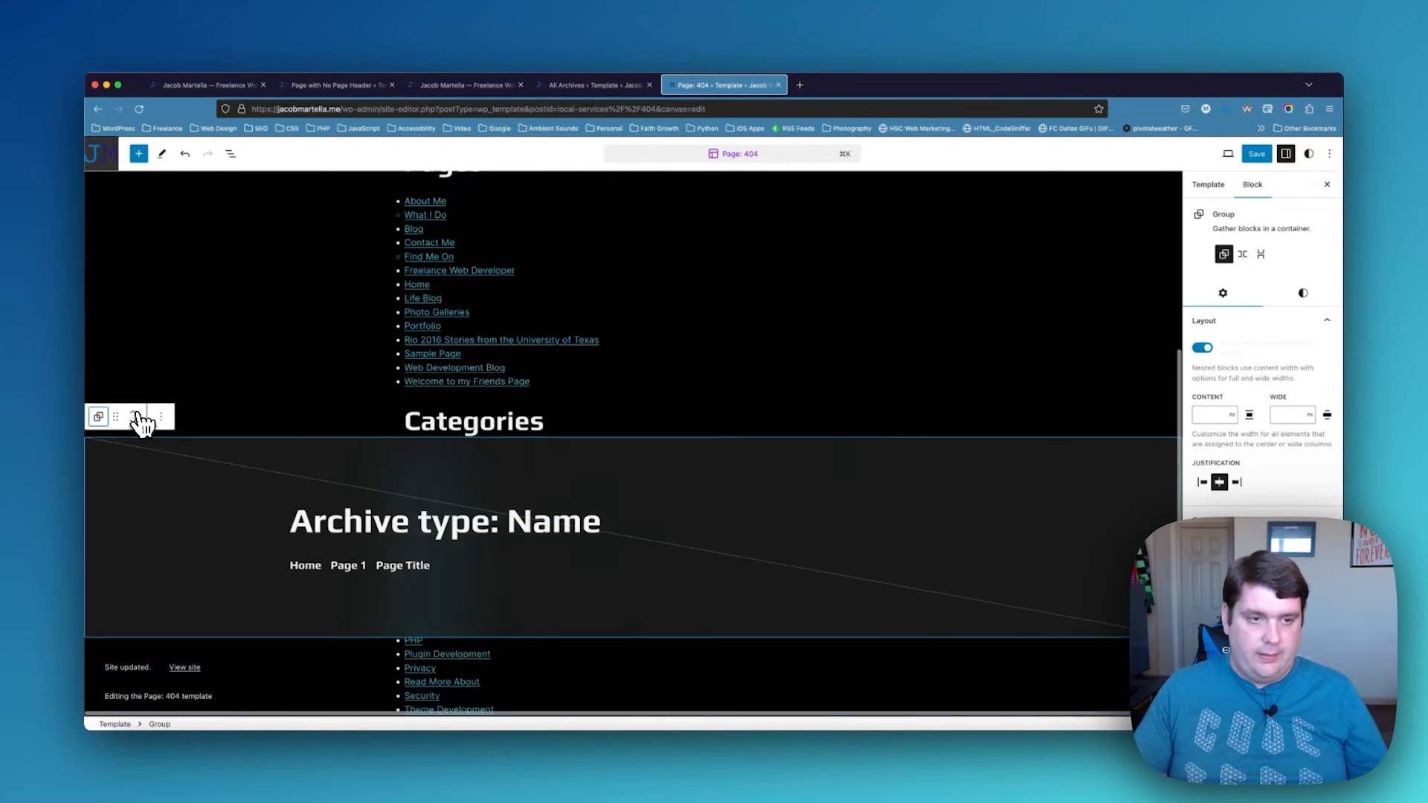
pyautogui.click(327, 534)
pyautogui.click(297, 493)
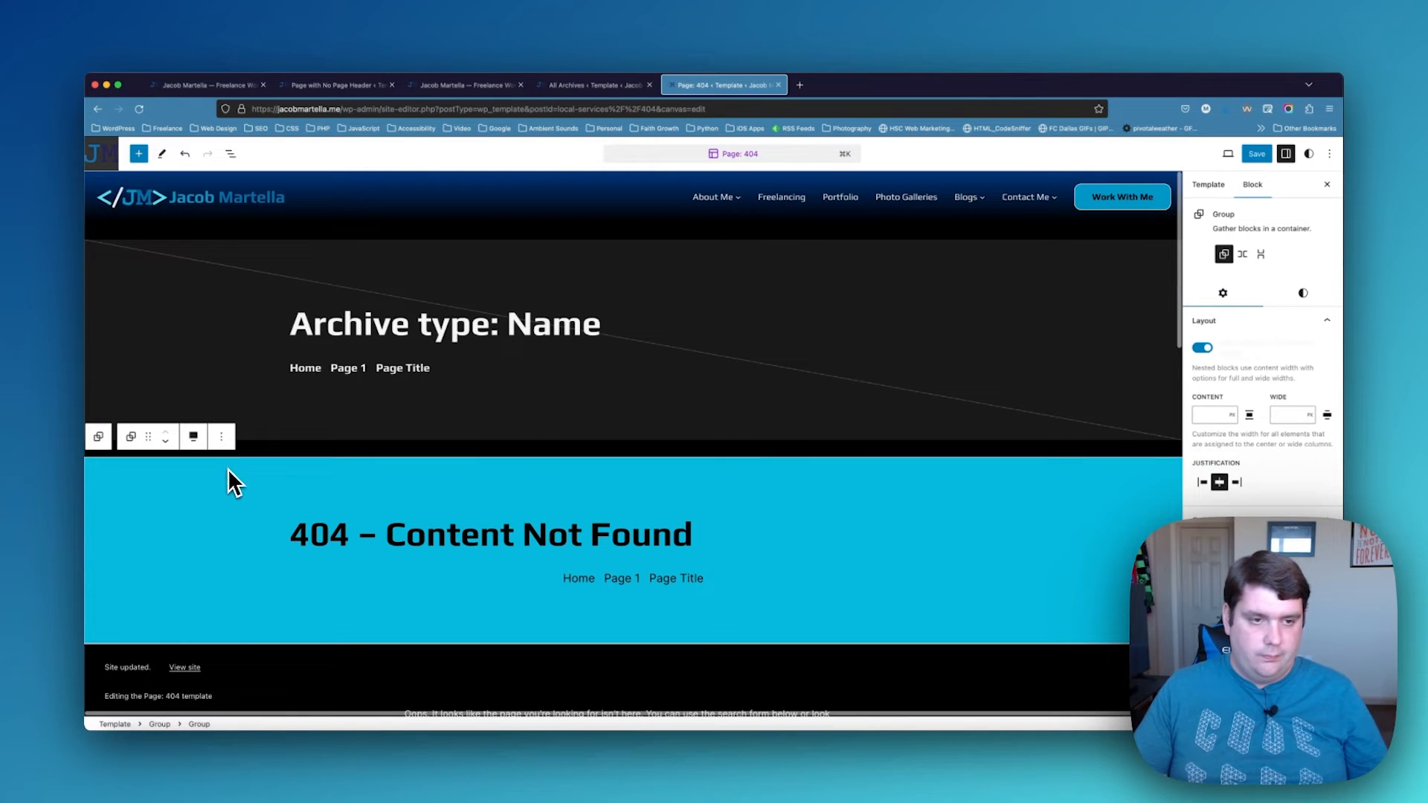
pyautogui.click(100, 438)
pyautogui.click(100, 438)
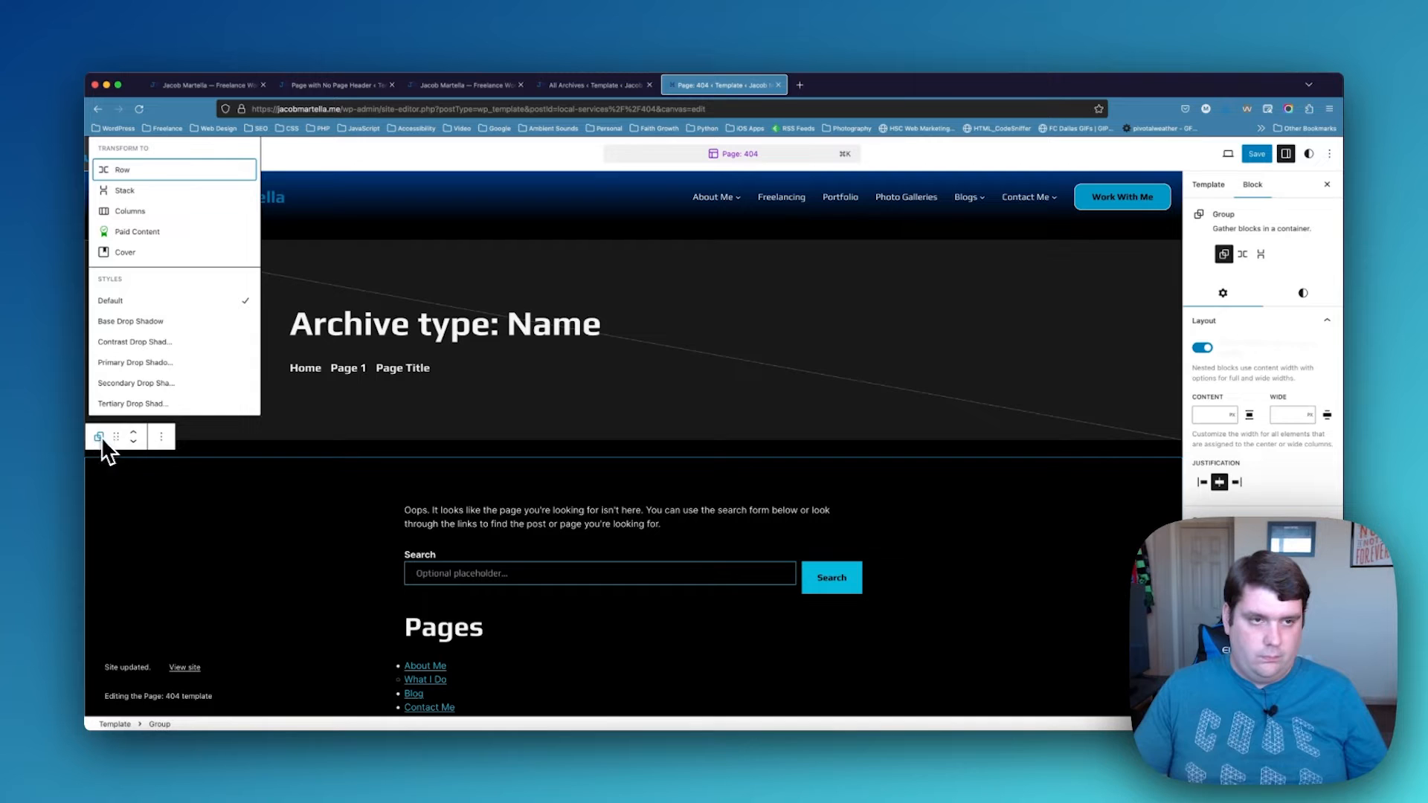
# Undo the cyan header's deletion and the insertion of the copied header group
pyautogui.click(349, 422)
pyautogui.press('super+z')
pyautogui.press('super+z')
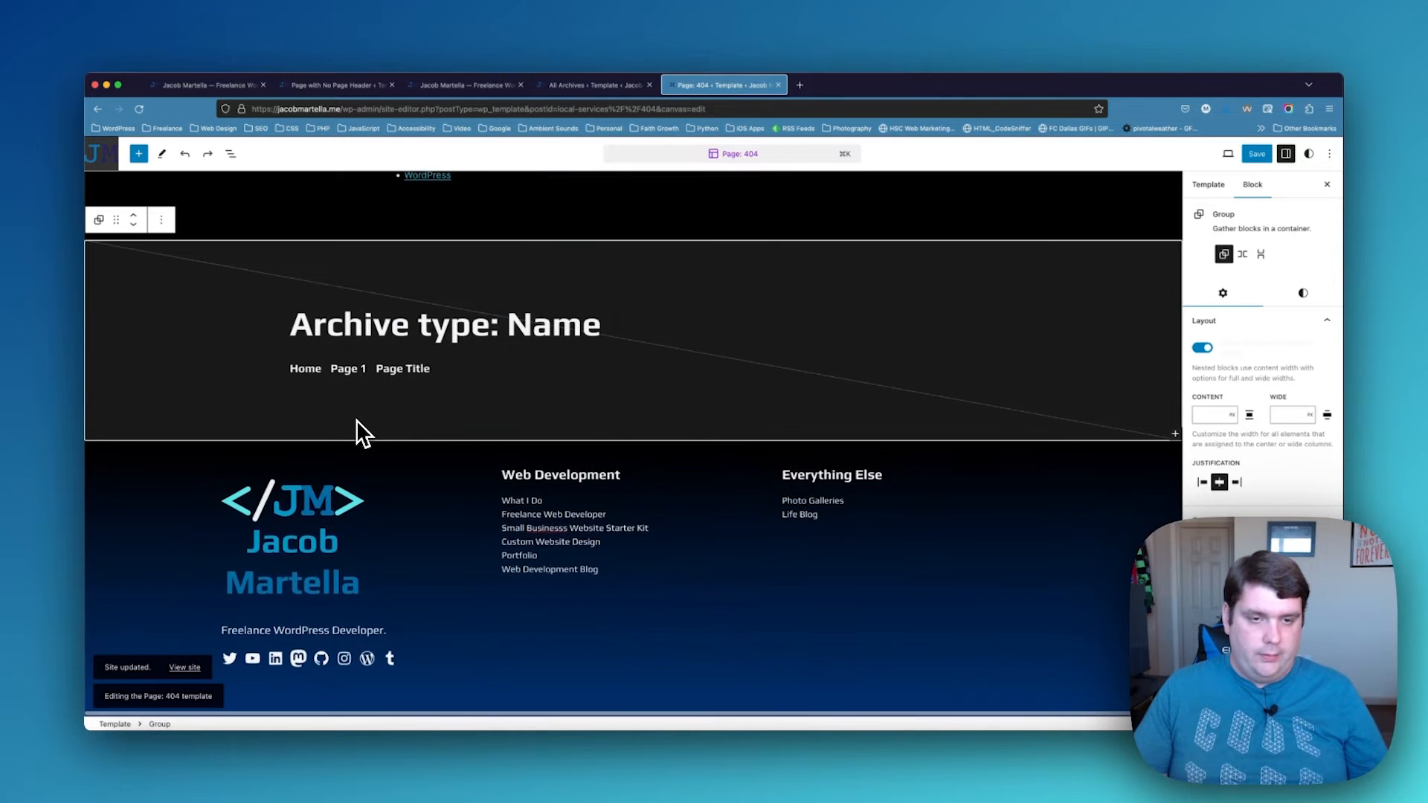
pyautogui.press('super+z')
pyautogui.scroll(5, 355, 419)
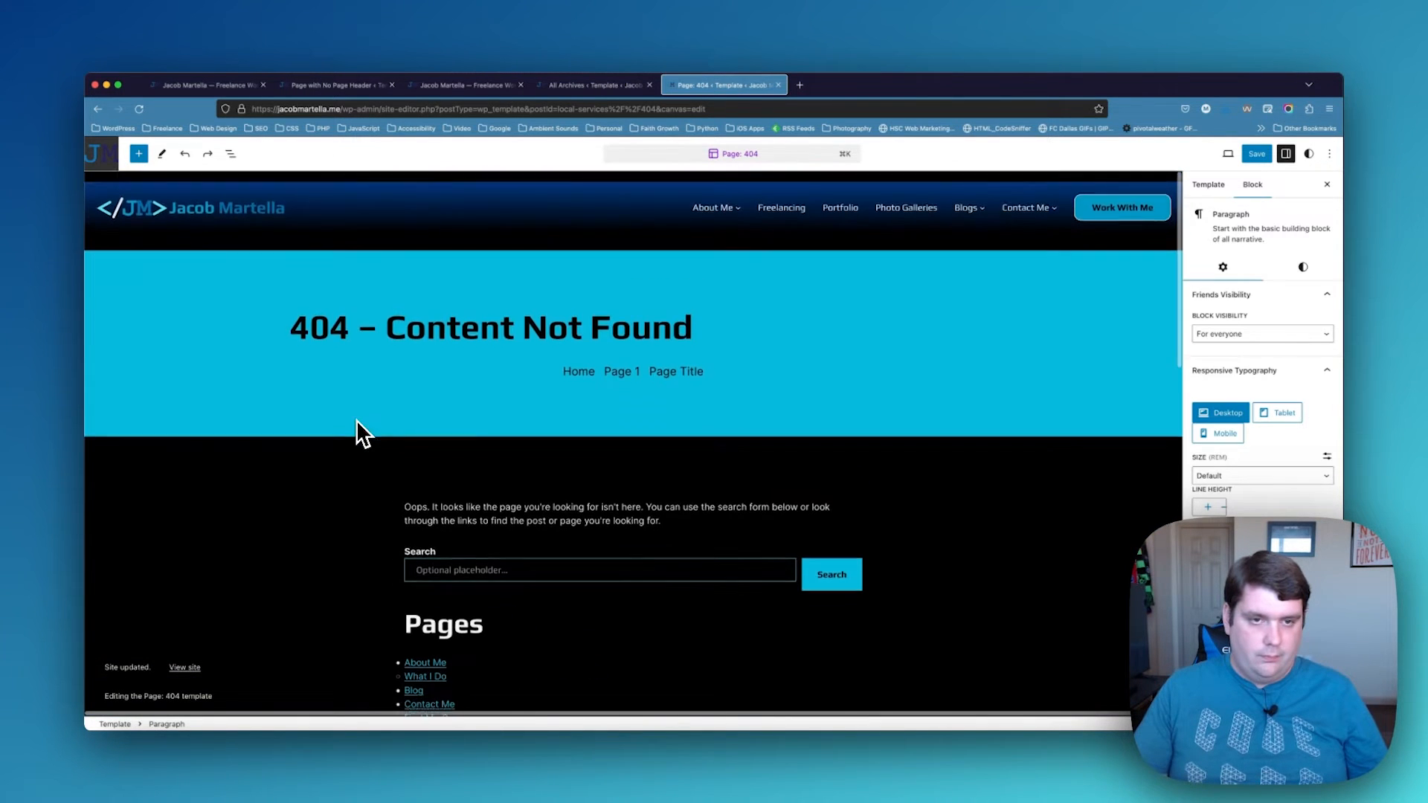
# Insert the copied header group below the 404 template's cyan header, undoing the deletion of the cyan group so both headers stay
pyautogui.click(223, 342)
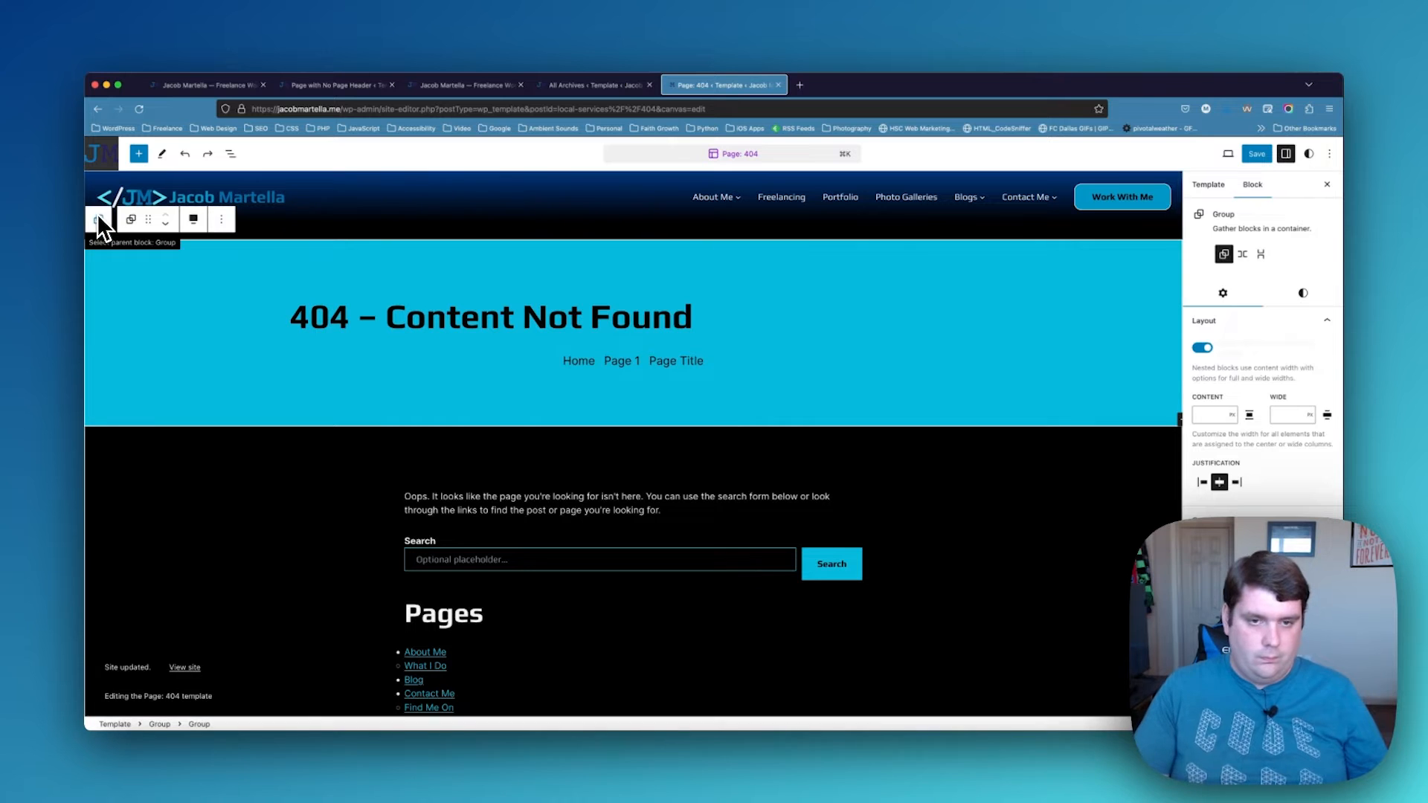
pyautogui.press('super+shift+z')
pyautogui.press('super+shift+z')
pyautogui.press('BackSpace')
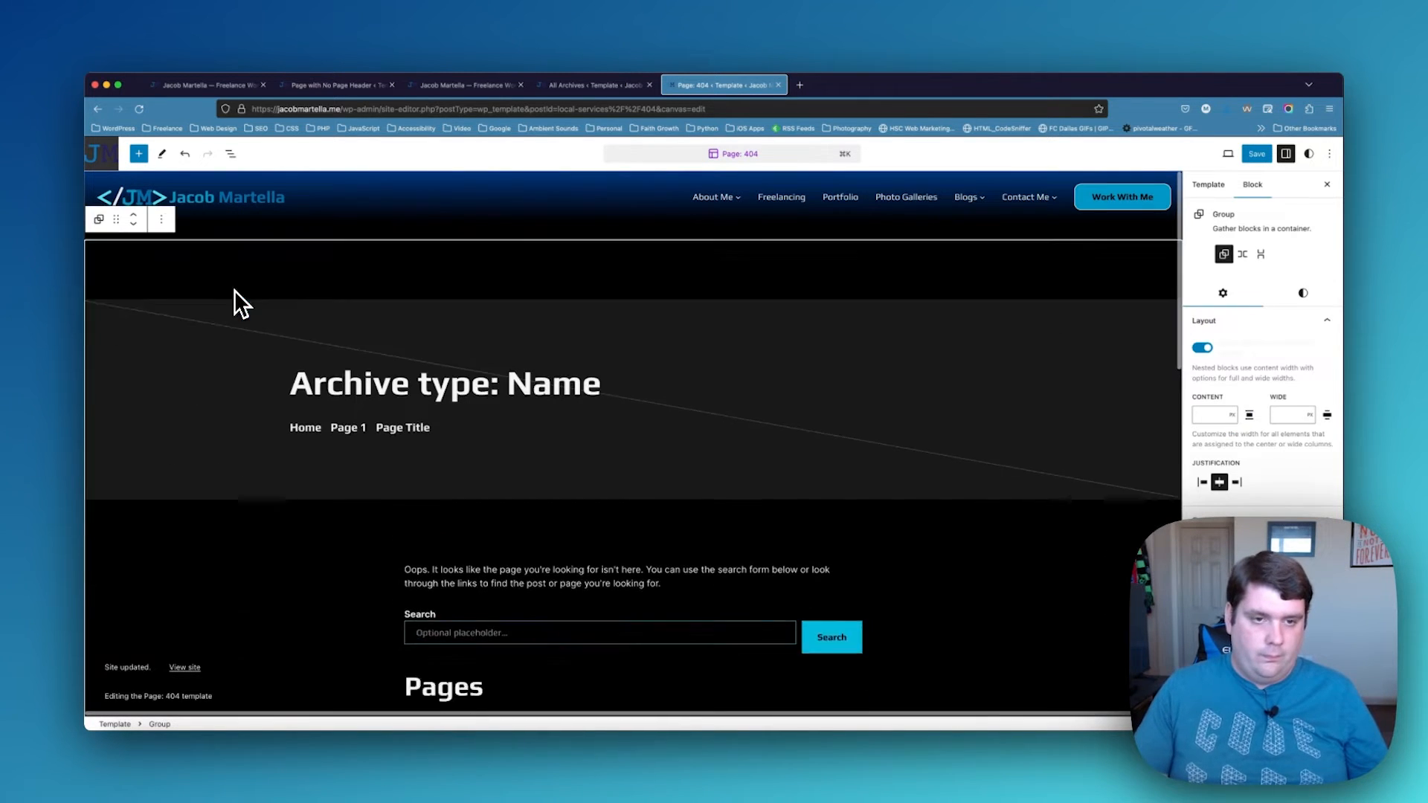
pyautogui.click(430, 333)
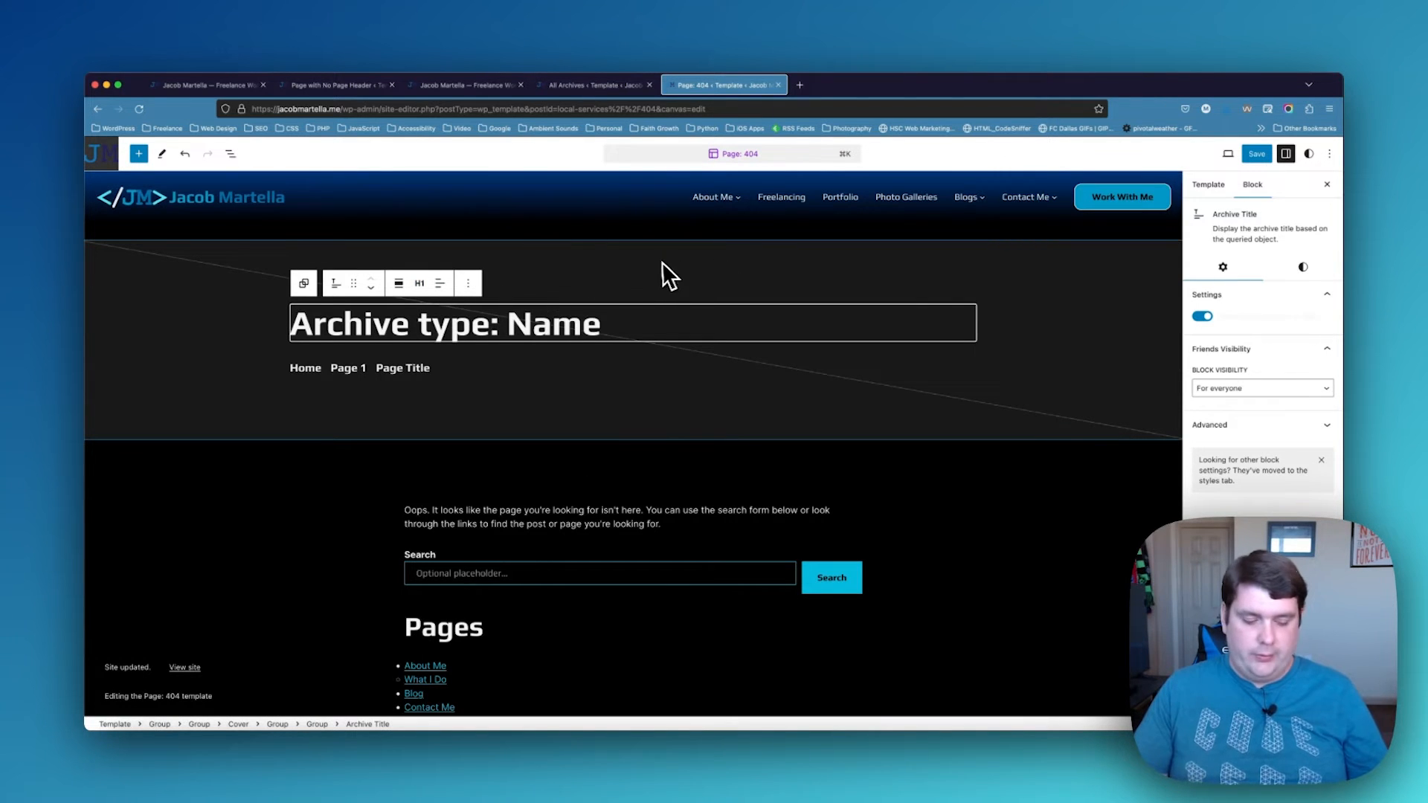
pyautogui.press('super+z')
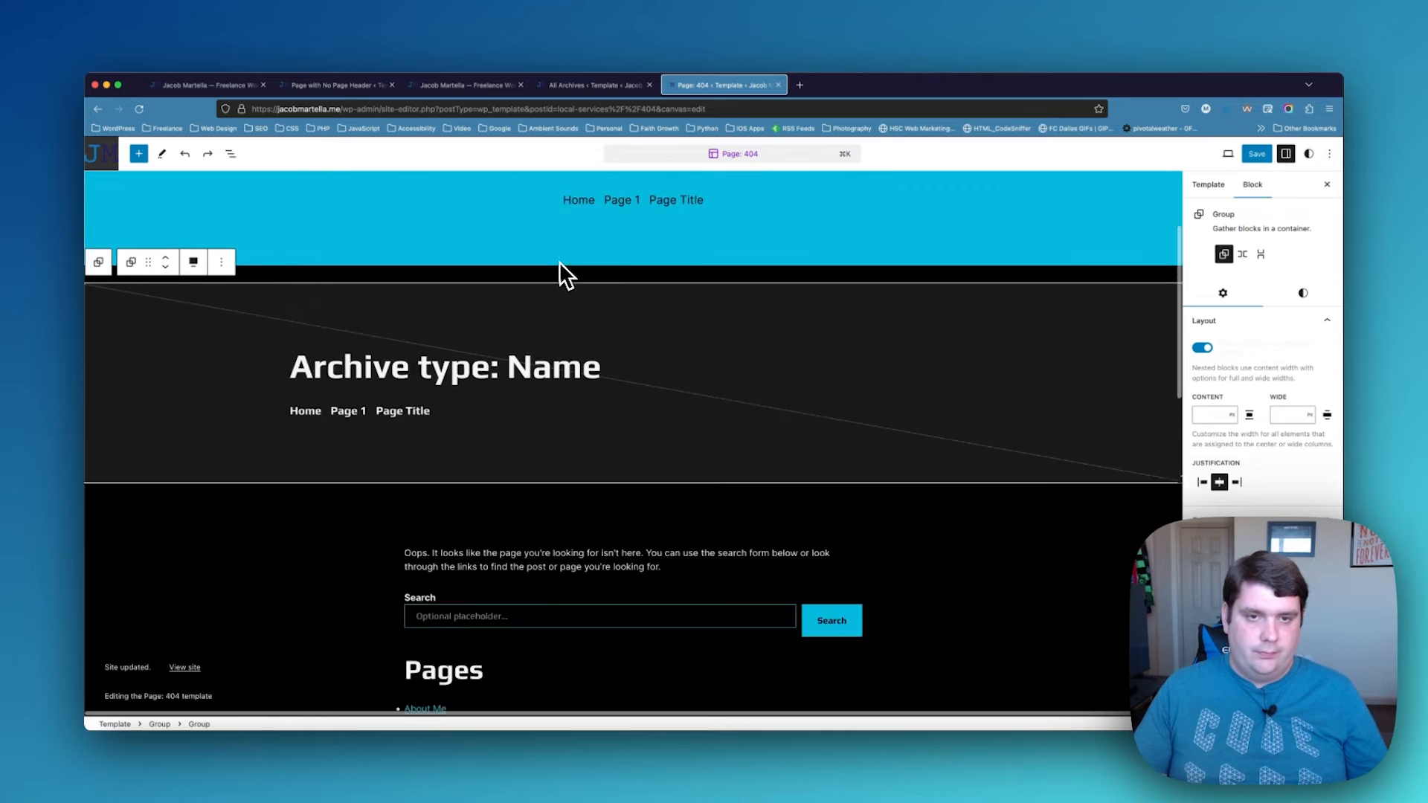
# Copy the "404 – Content Not Found" heading into the new header and delete the Archive Title block there
pyautogui.click(577, 196)
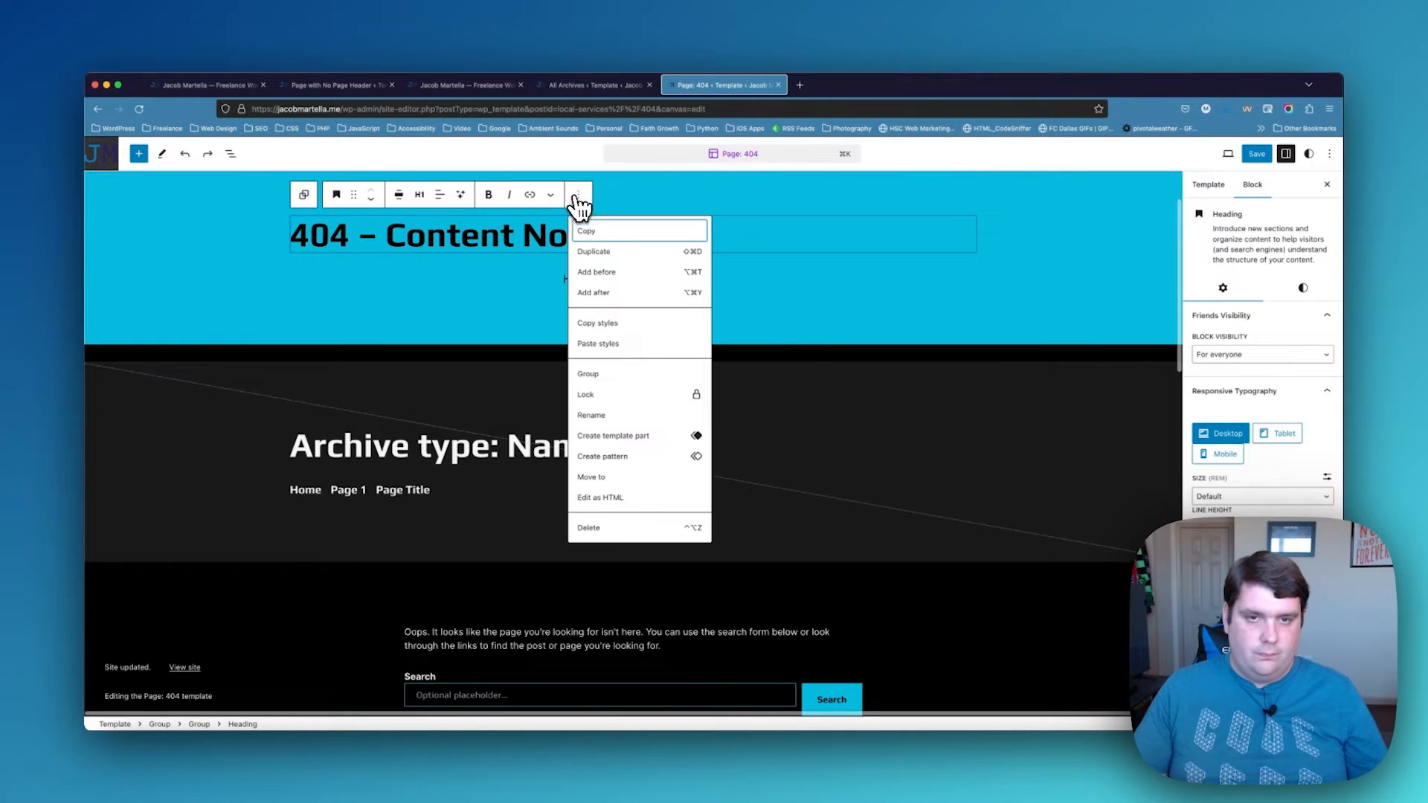
pyautogui.press('super+c')
pyautogui.click(809, 466)
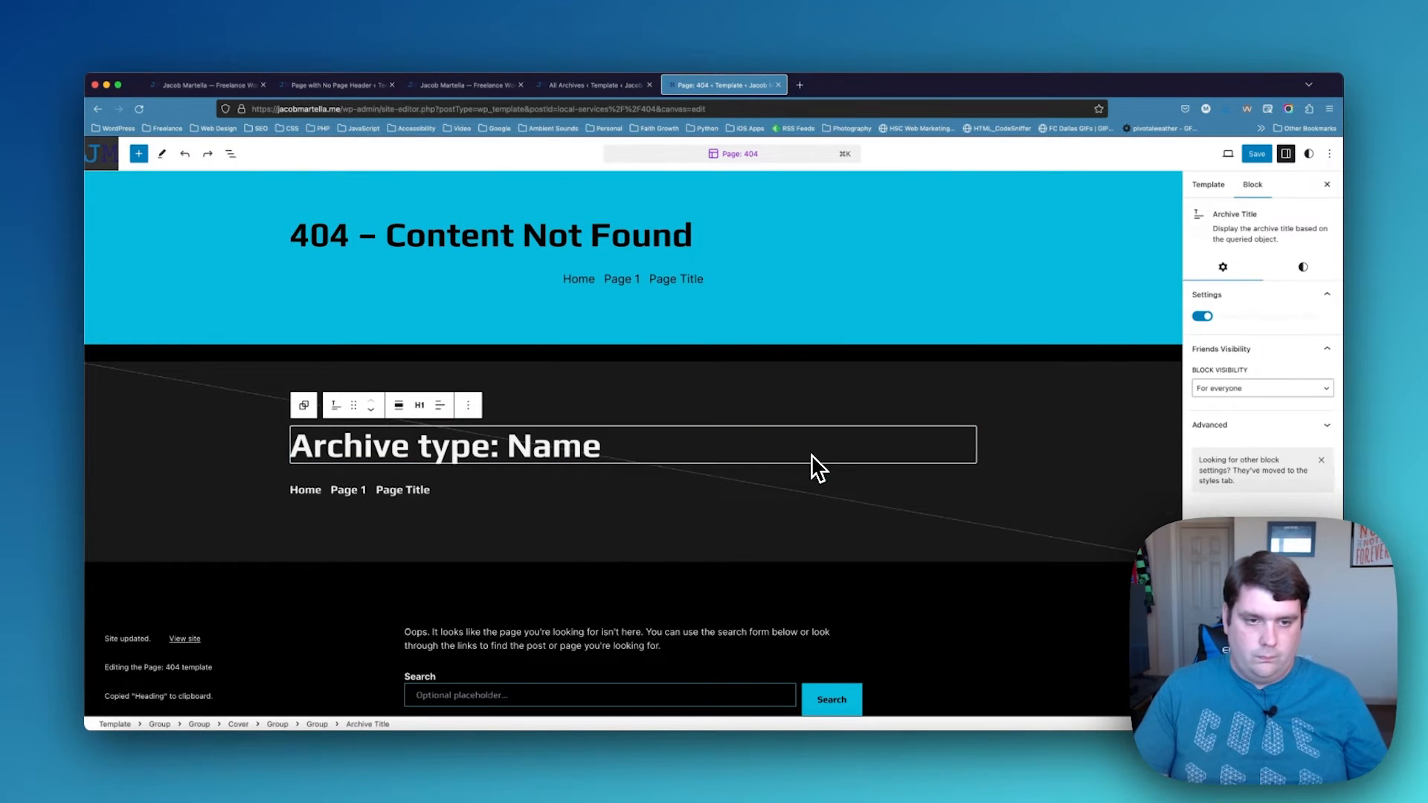
pyautogui.press('super+v')
pyautogui.click(732, 429)
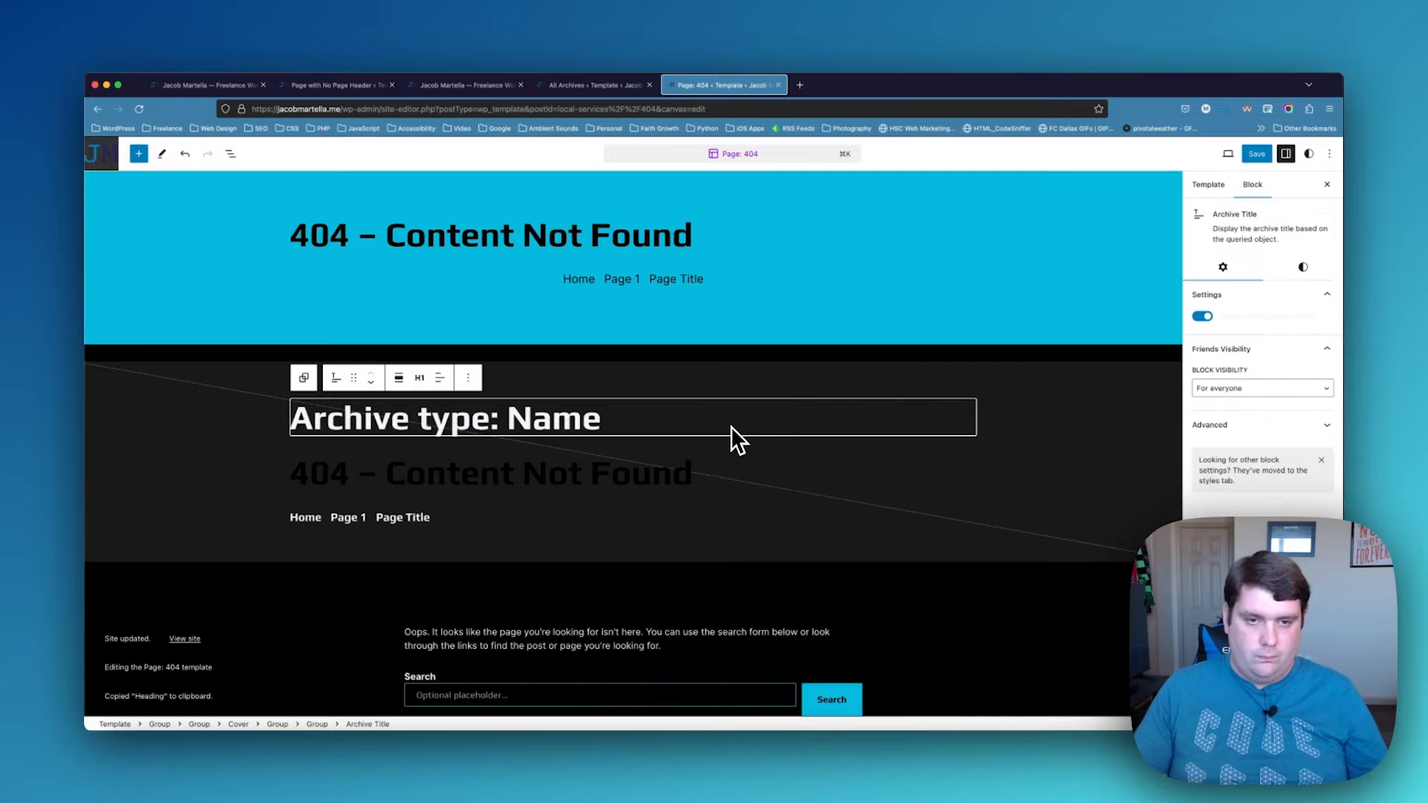
pyautogui.click(480, 378)
pyautogui.click(504, 696)
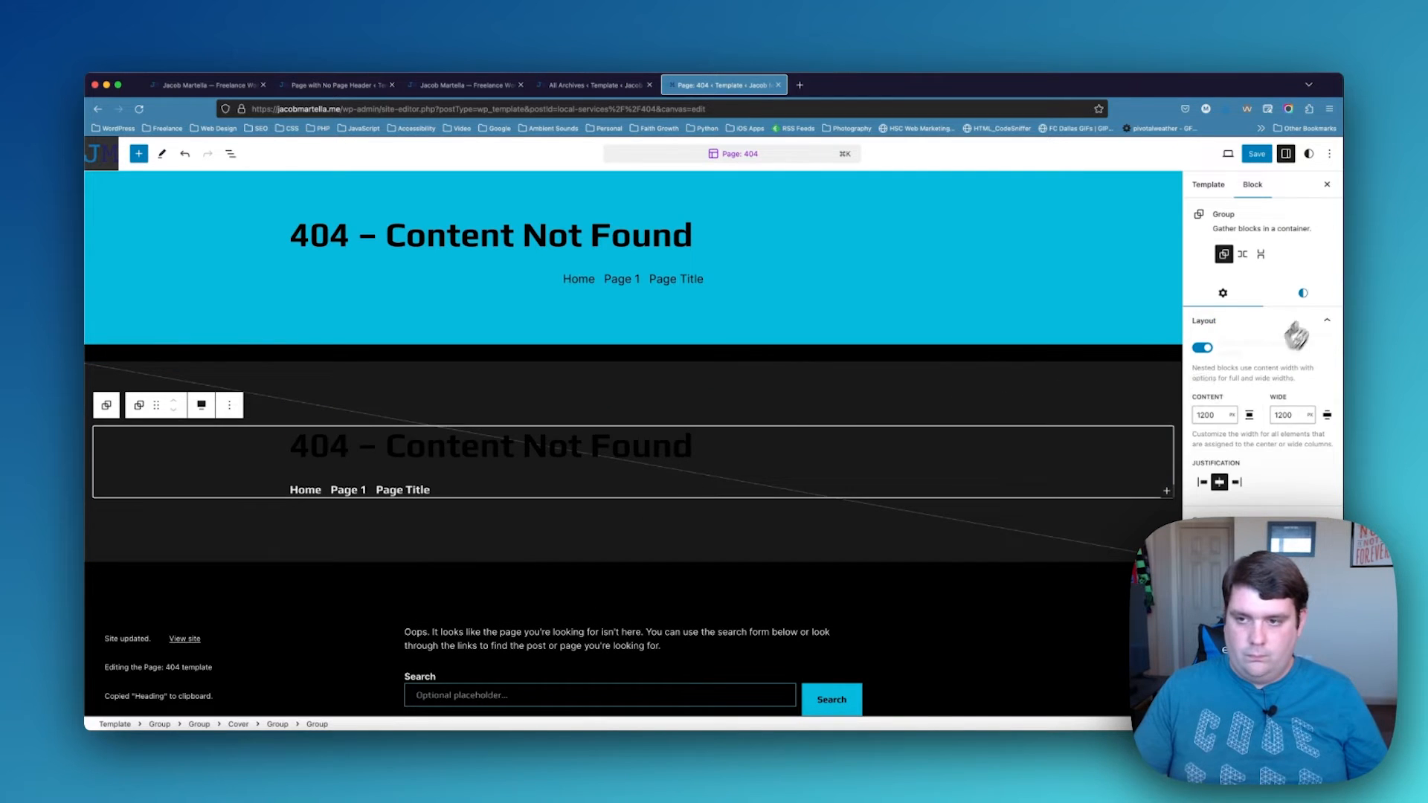
# Set the new header's inner group text to Contrast (#F5F5F5) and make its 404 heading's text near-white too
pyautogui.click(1302, 292)
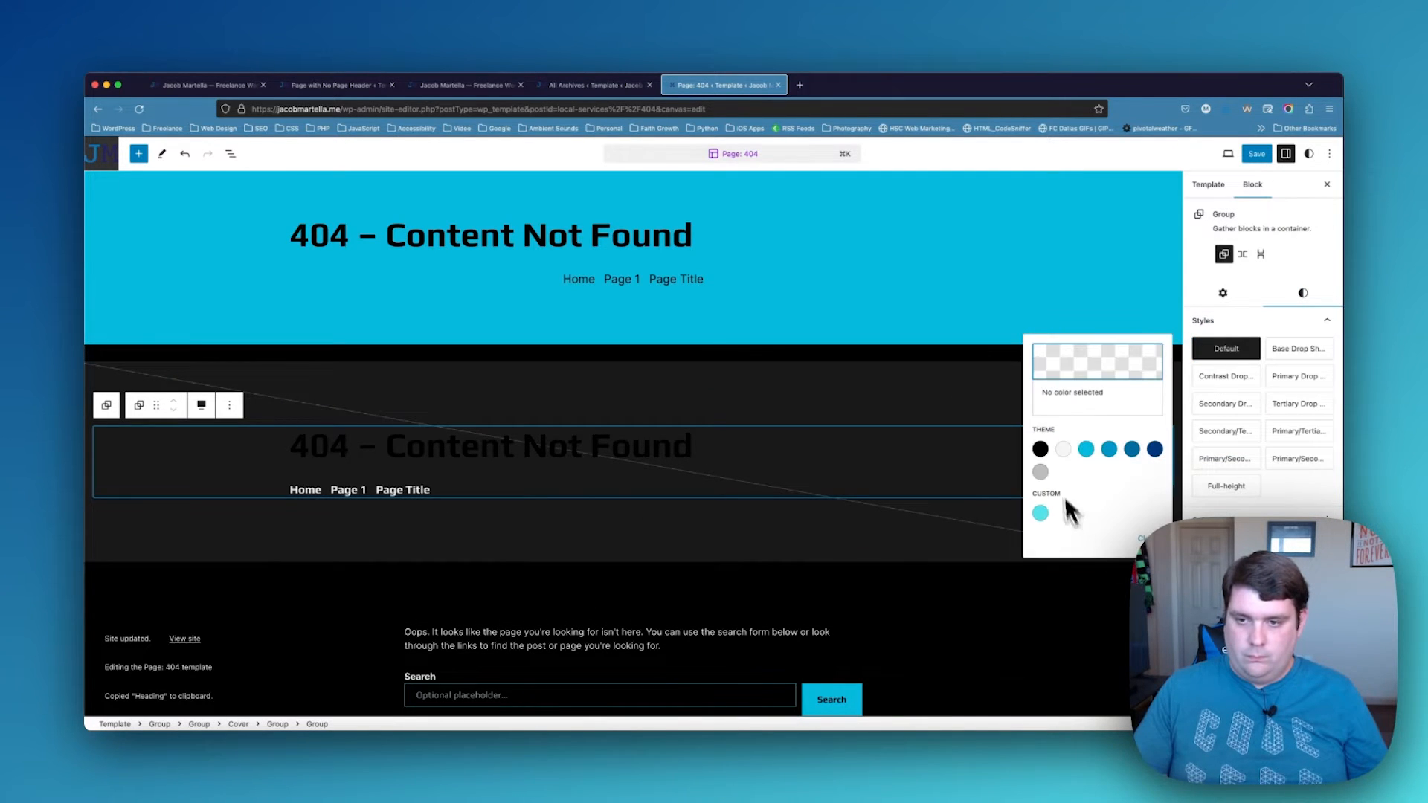
pyautogui.click(1063, 449)
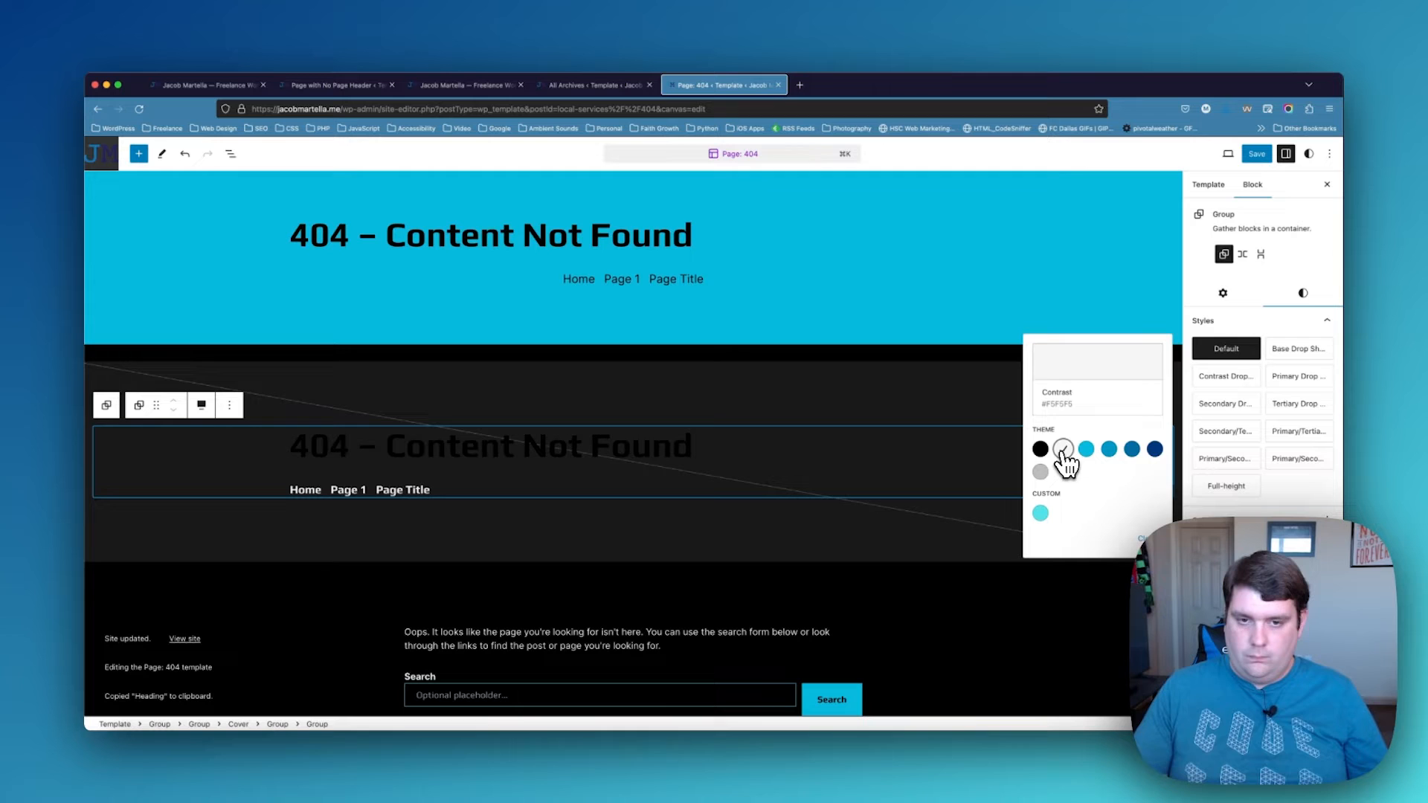
pyautogui.click(529, 450)
pyautogui.click(1303, 289)
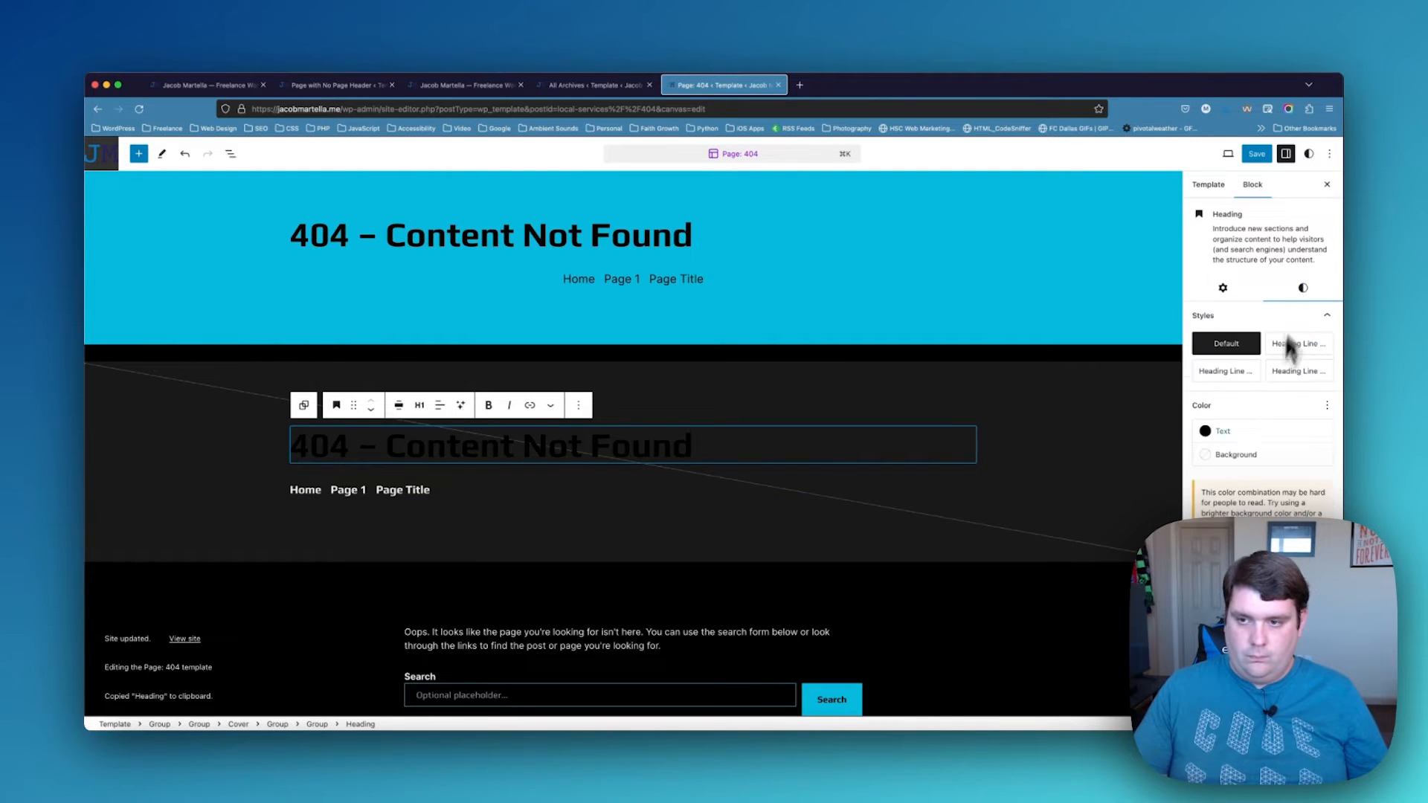
pyautogui.click(1228, 451)
pyautogui.click(1068, 534)
# Delete the cyan header group from the 404 template and save the template
pyautogui.click(925, 307)
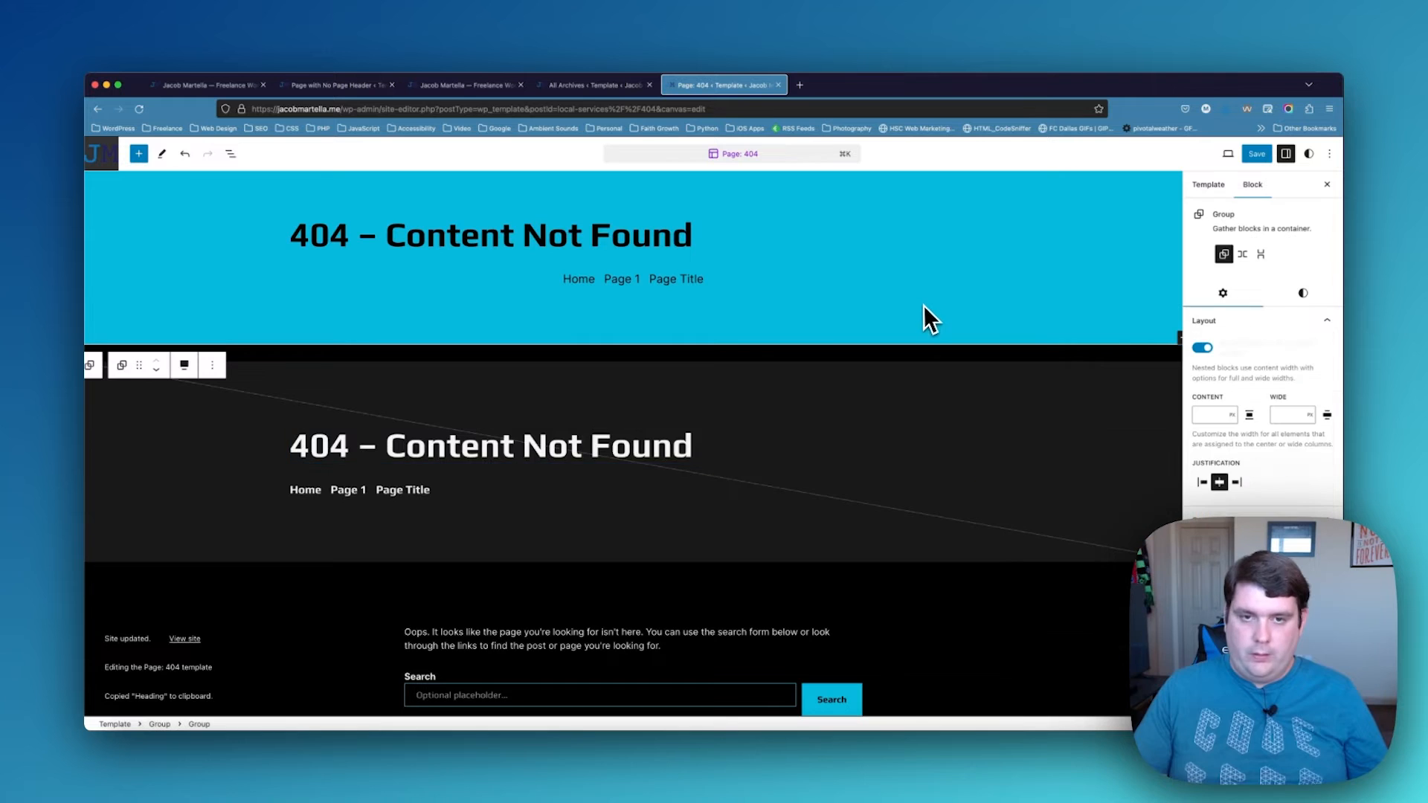
pyautogui.press('BackSpace')
pyautogui.scroll(-1, 922, 307)
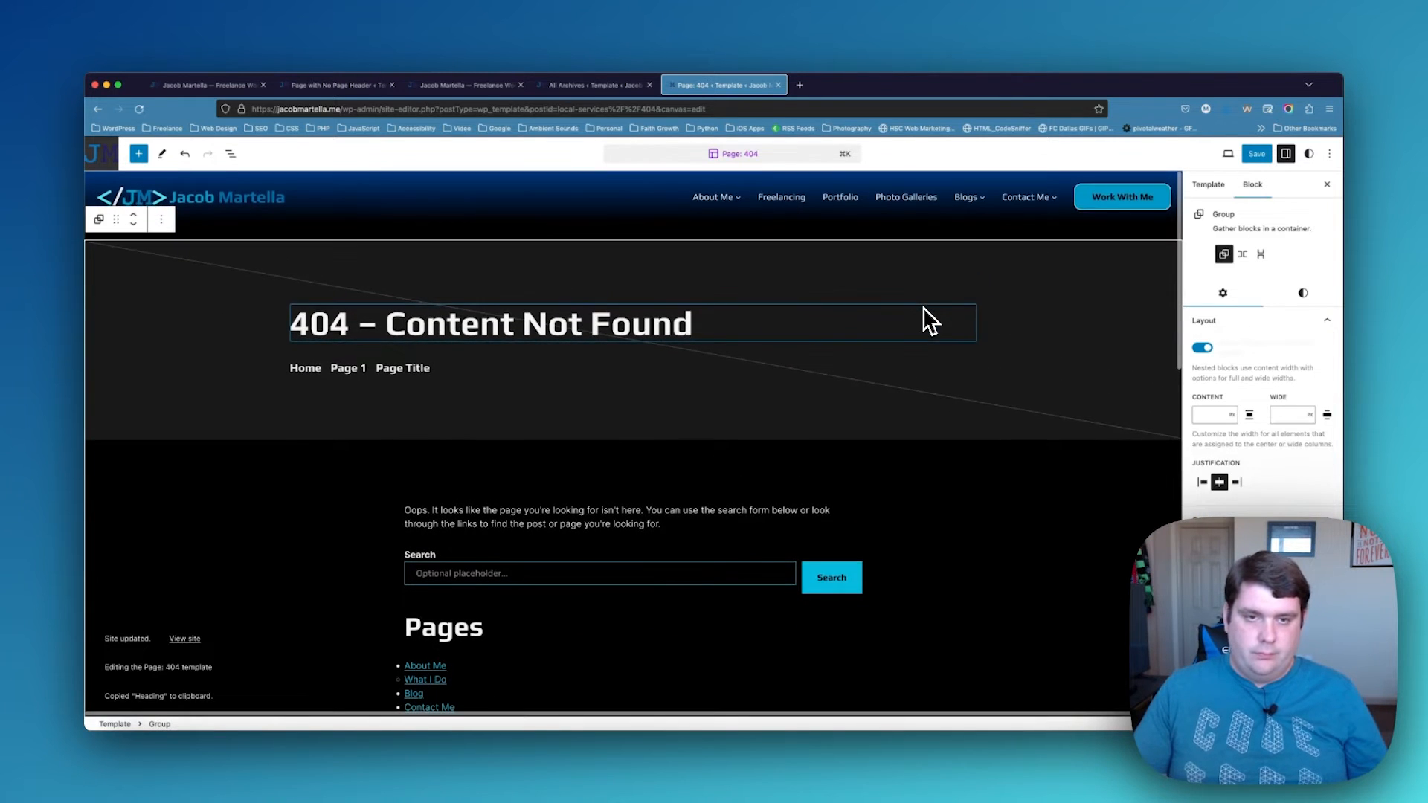
pyautogui.click(1257, 154)
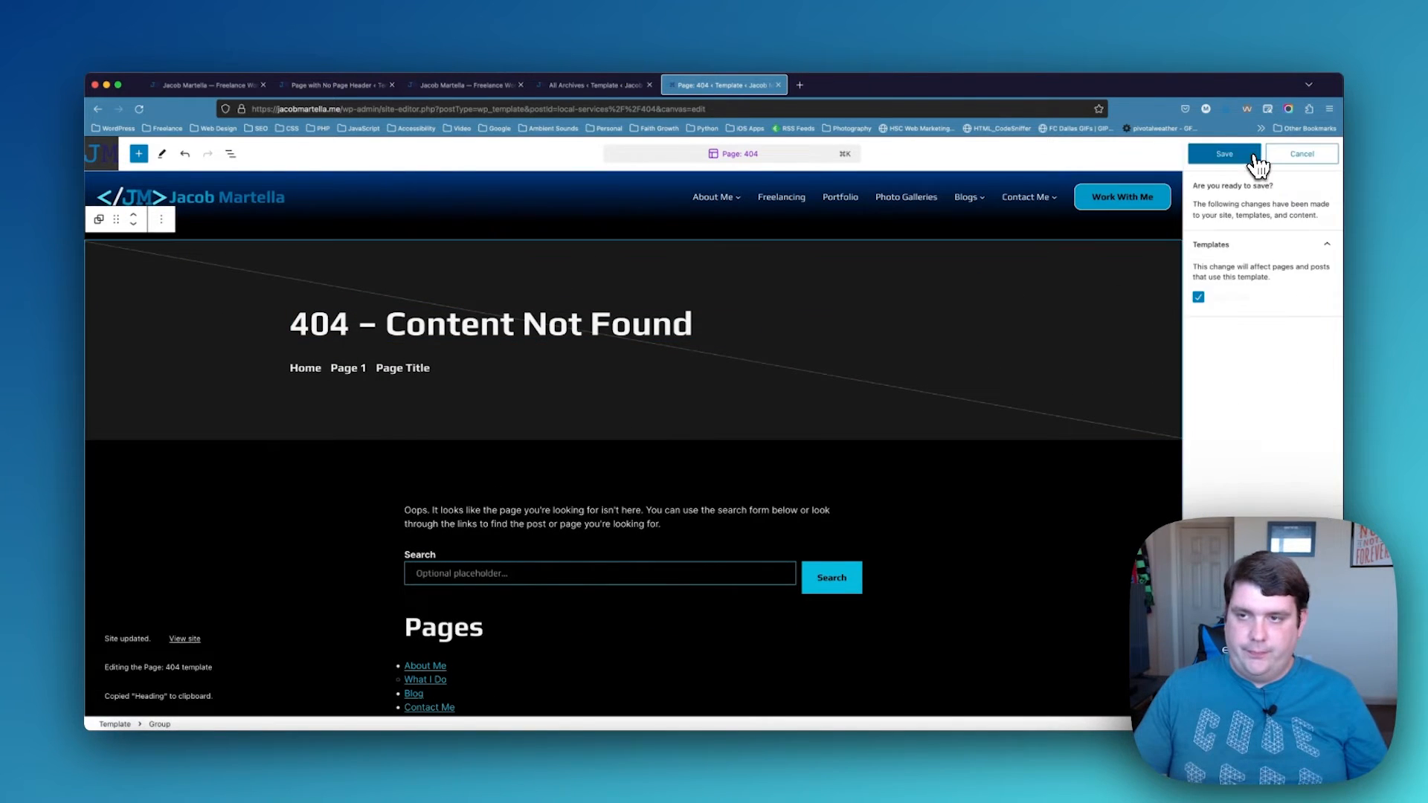
pyautogui.click(1256, 156)
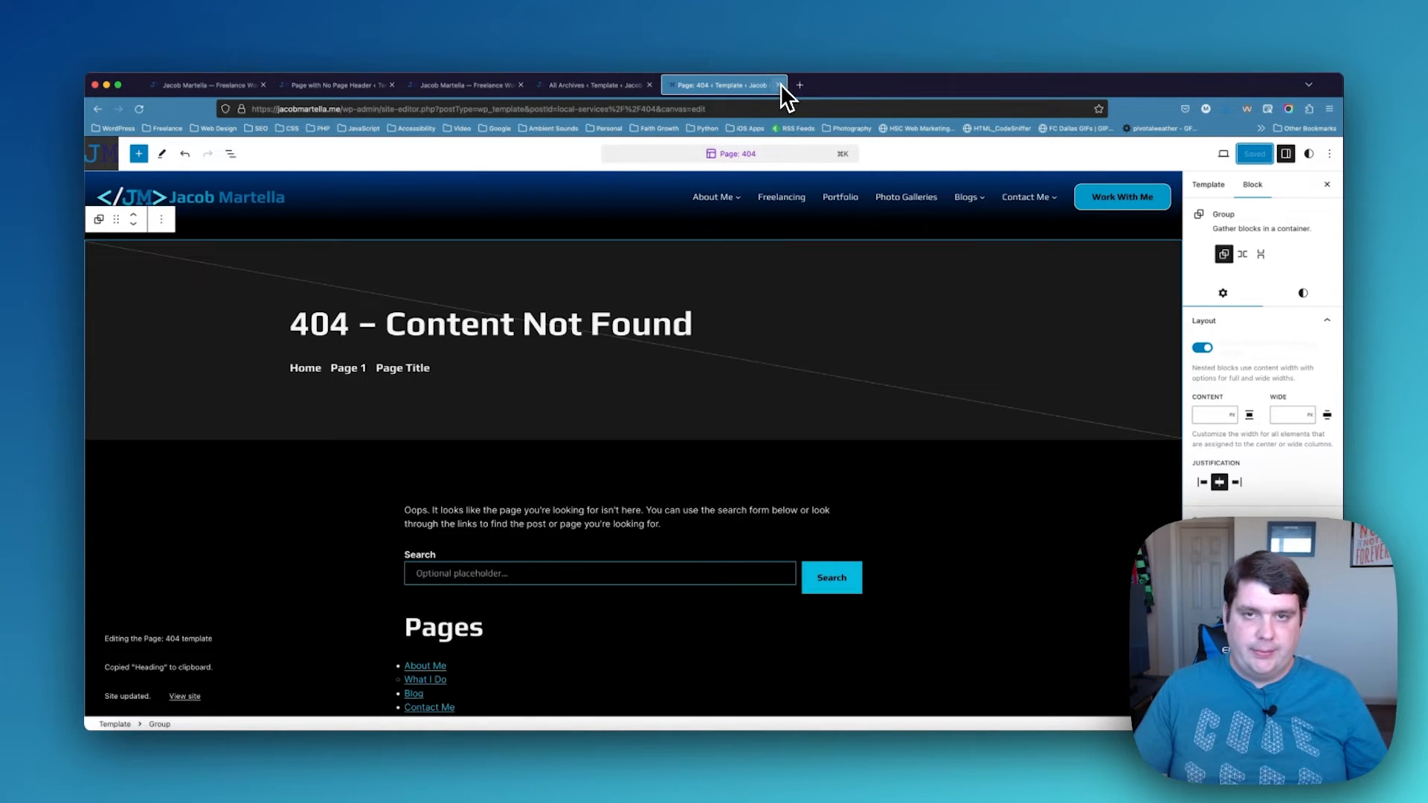
# Return to the template list and open the Pages template for editing
pyautogui.click(103, 156)
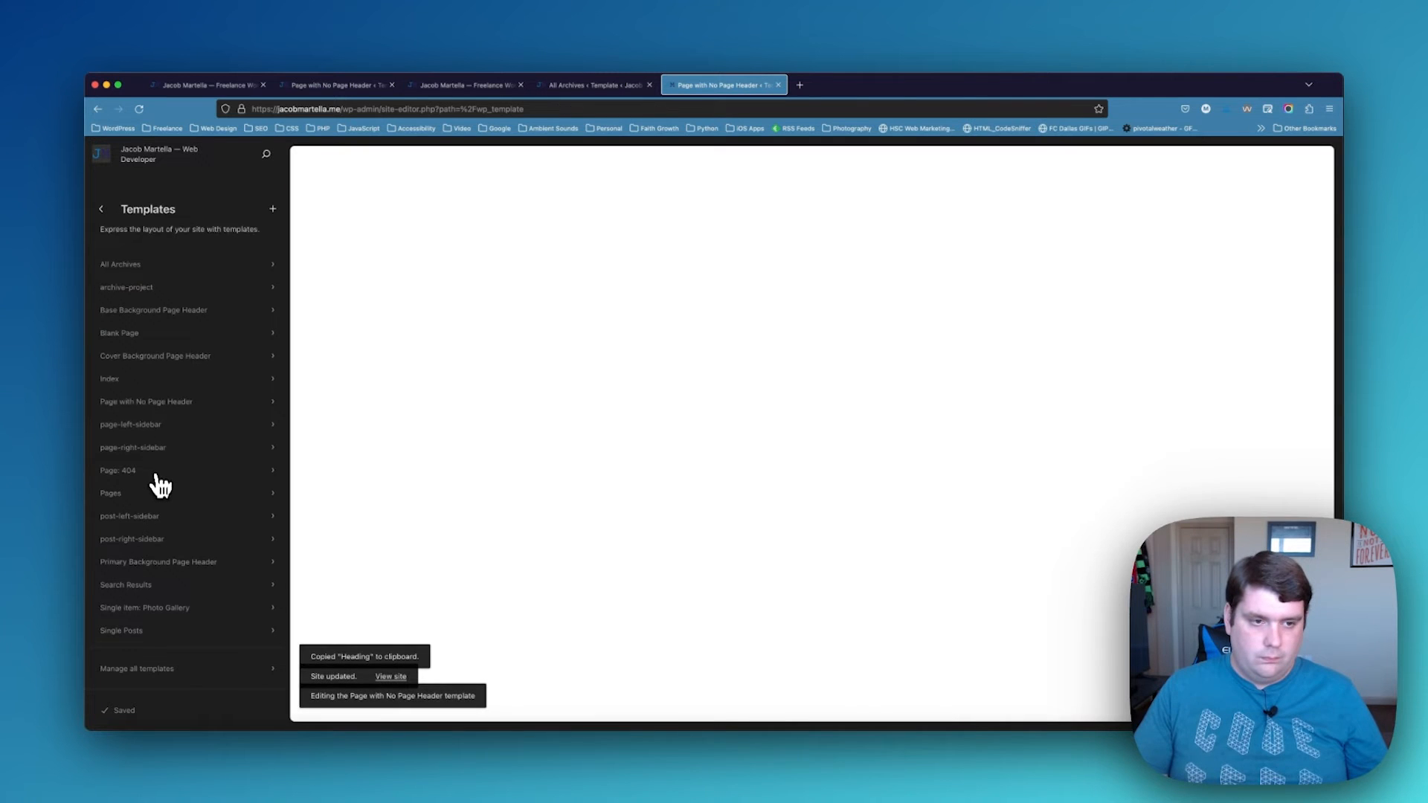
pyautogui.click(154, 484)
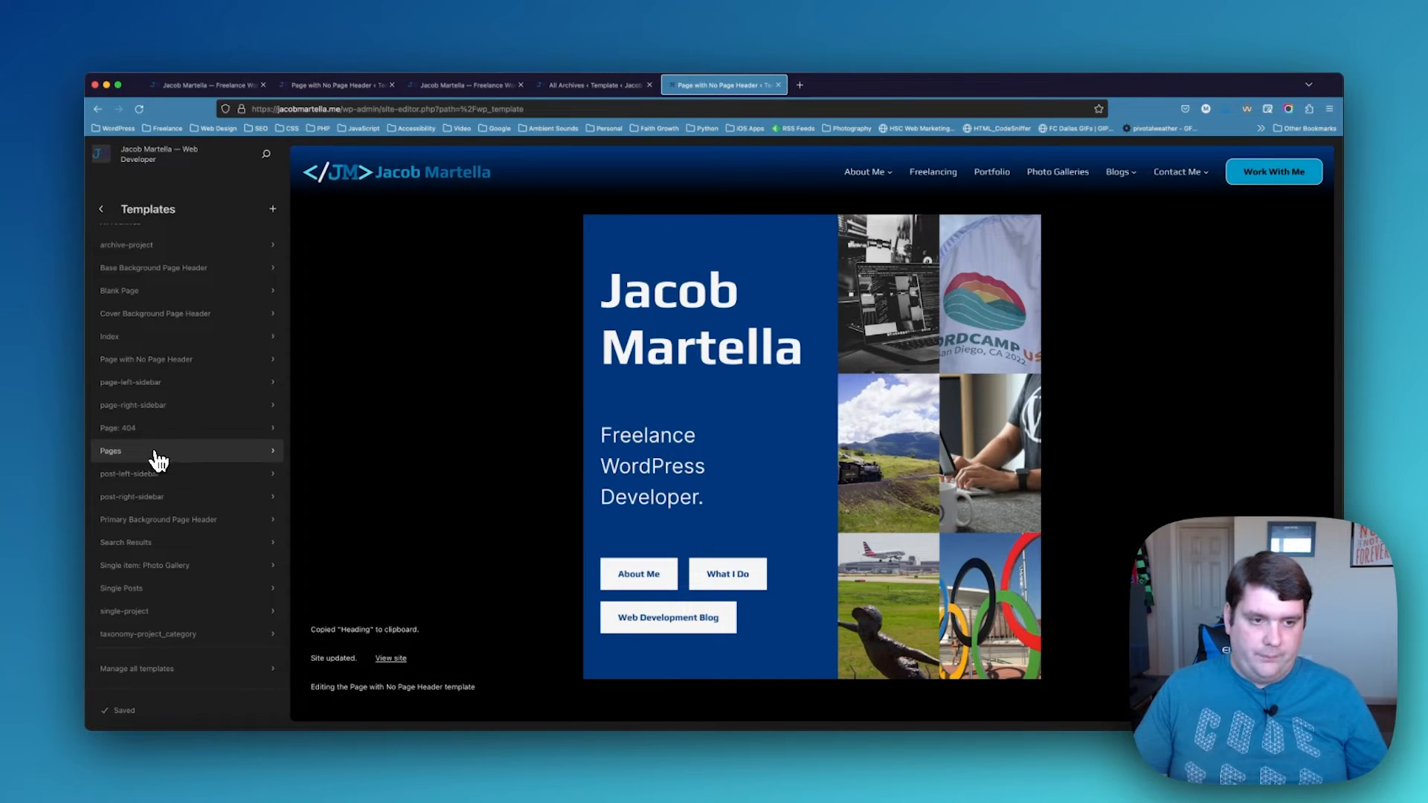
pyautogui.click(159, 453)
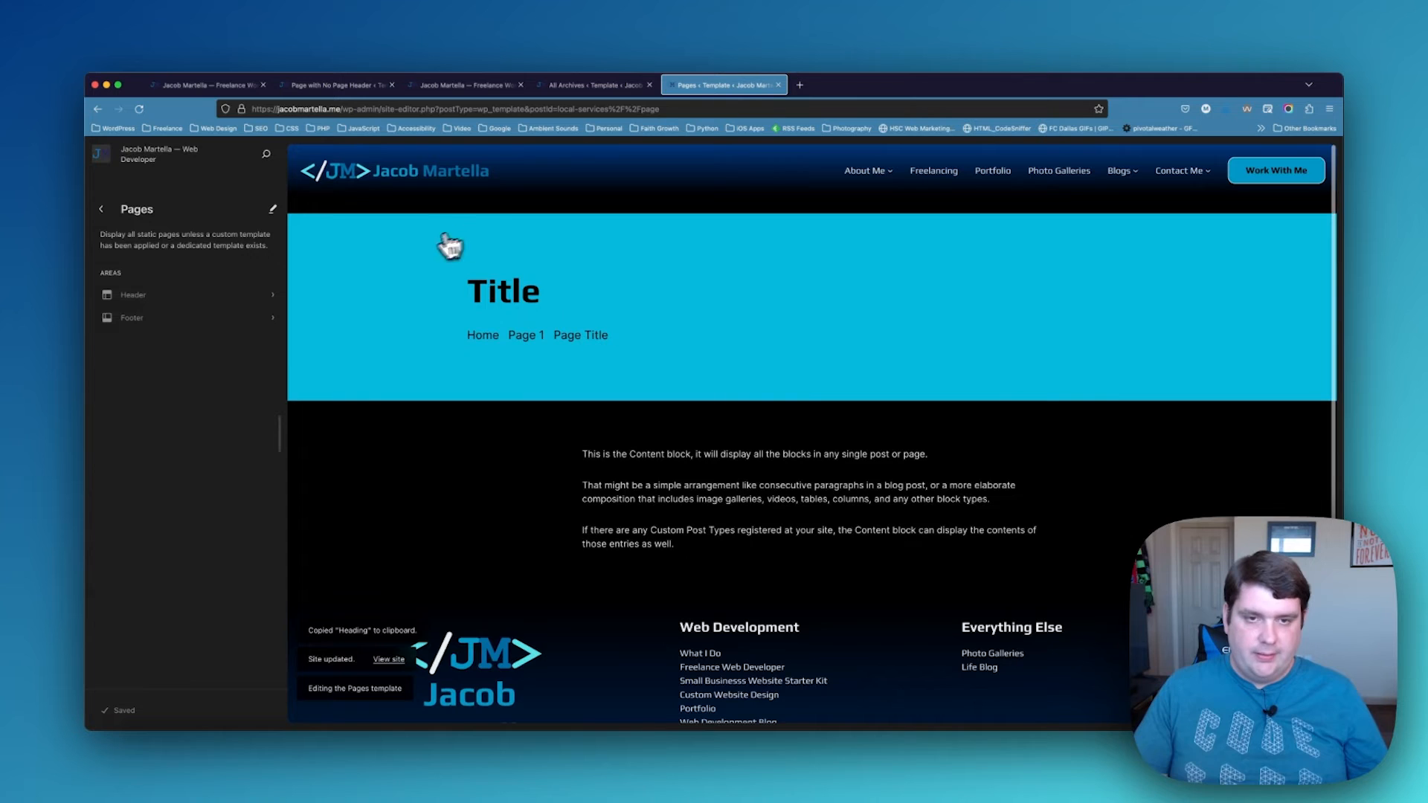
pyautogui.click(407, 260)
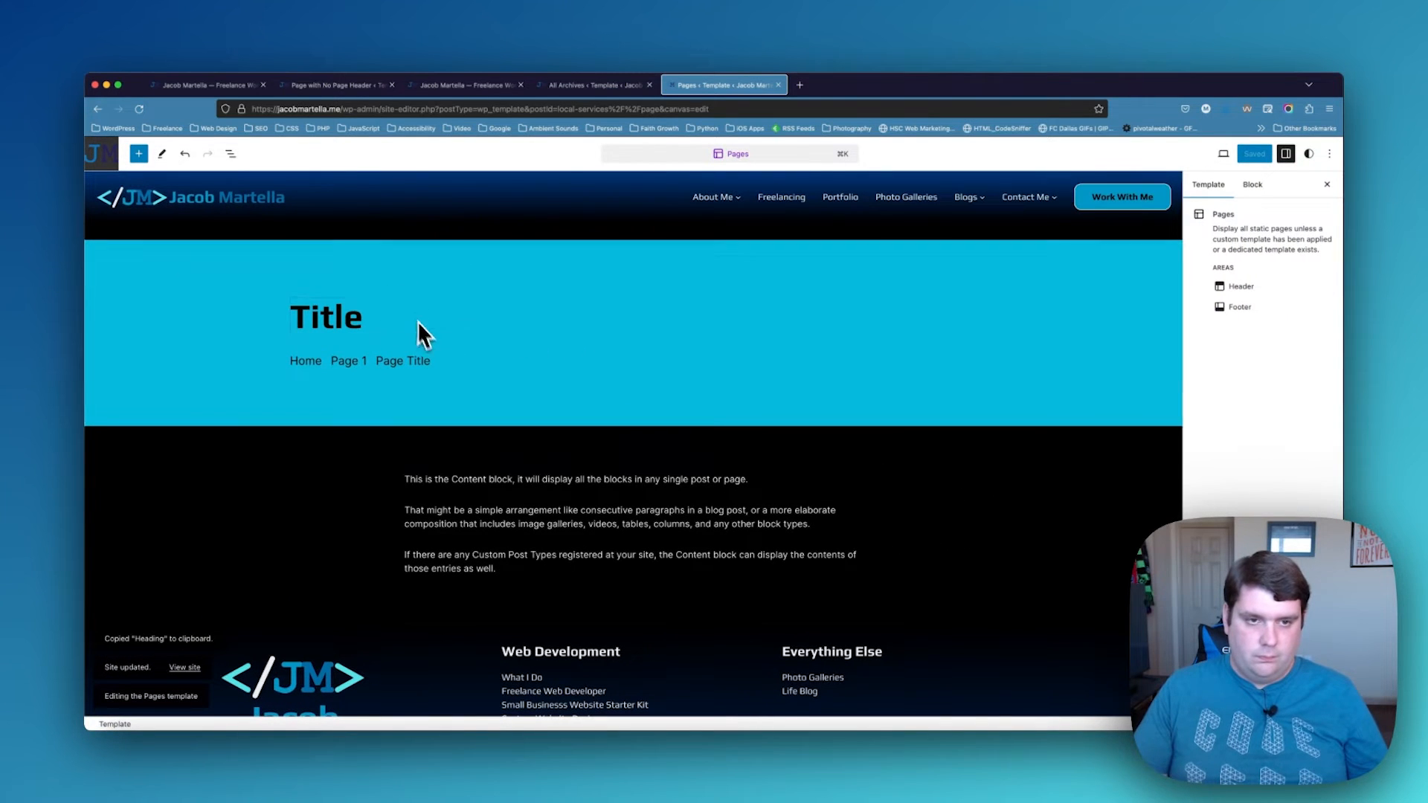
# Copy the All Archives template's header group into the Pages template and move it above the cyan header
pyautogui.click(182, 268)
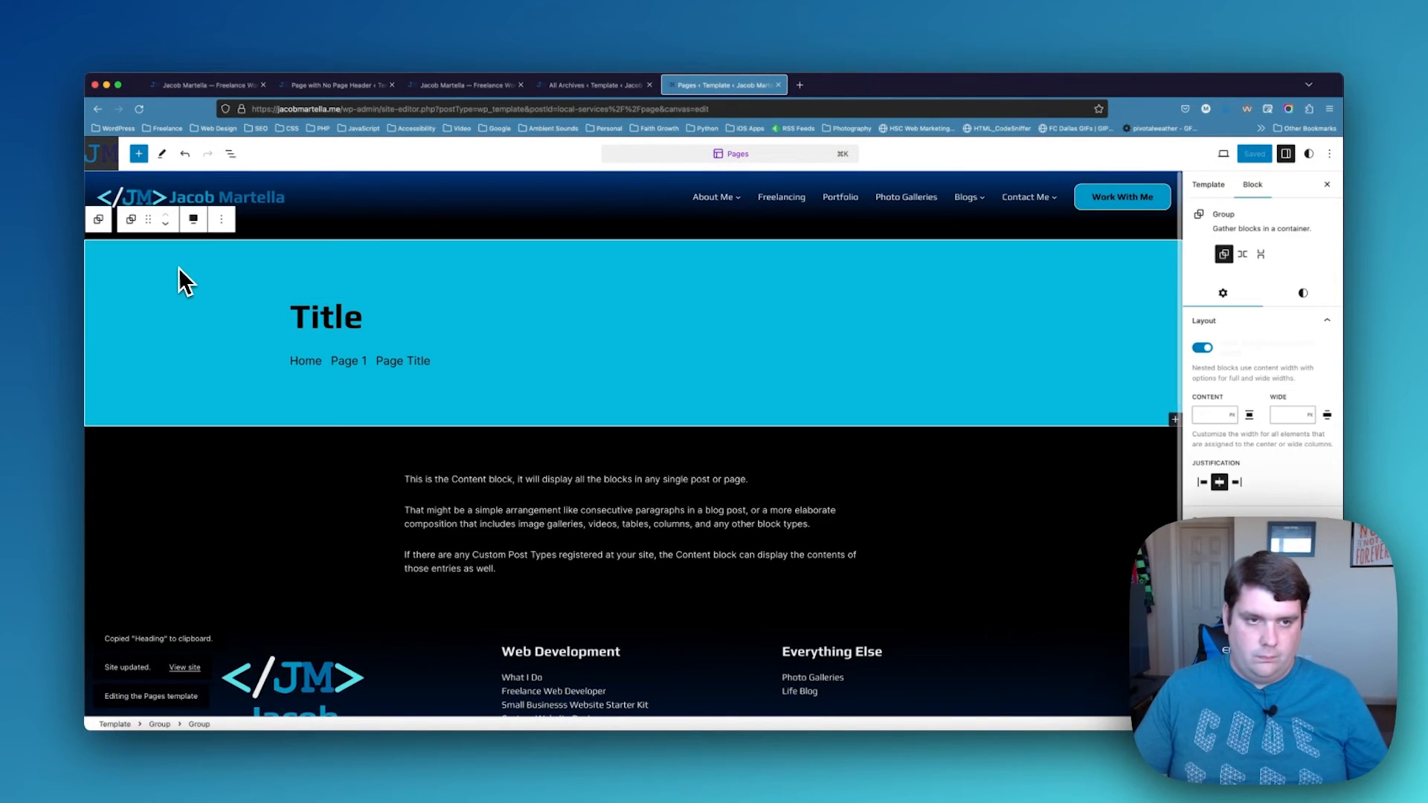
pyautogui.press('Return')
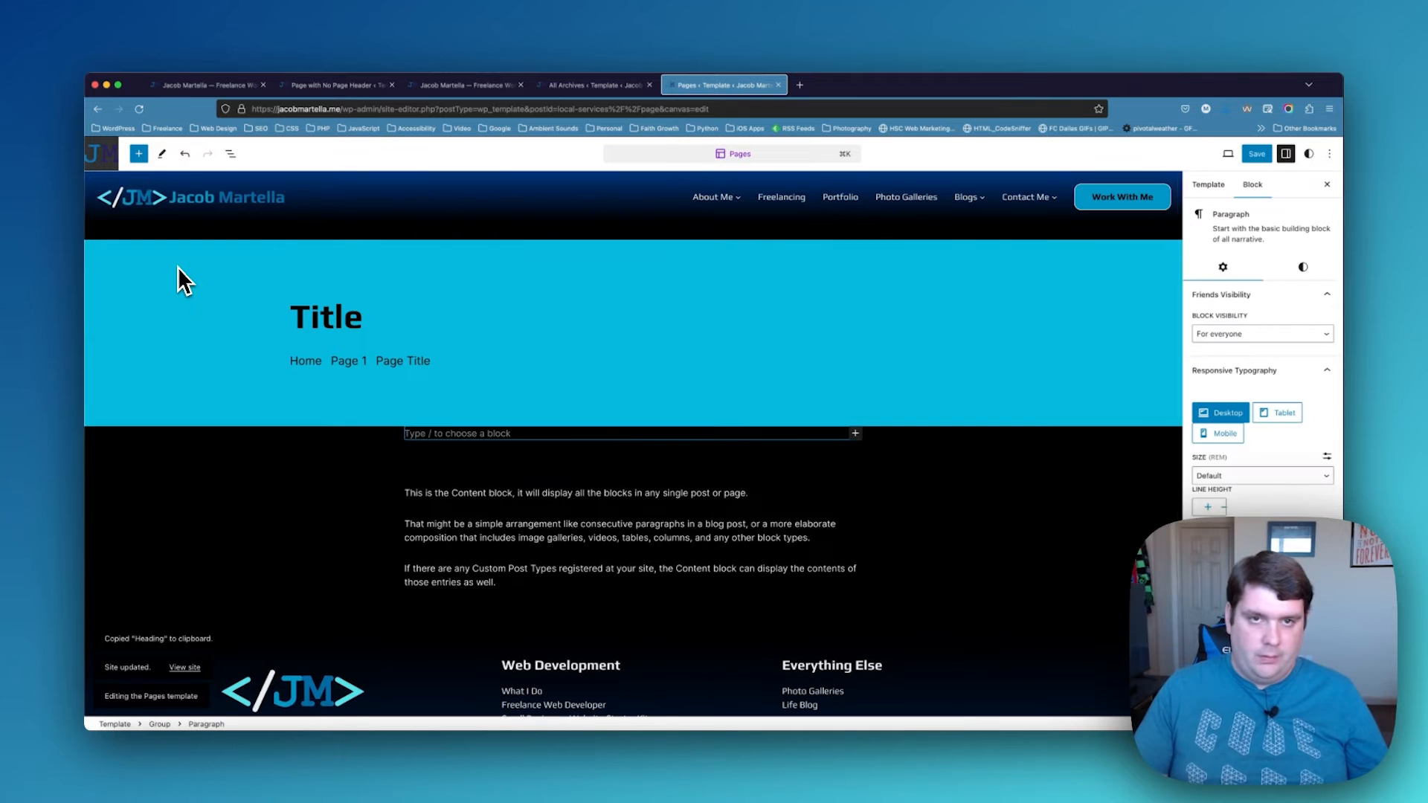
pyautogui.click(593, 84)
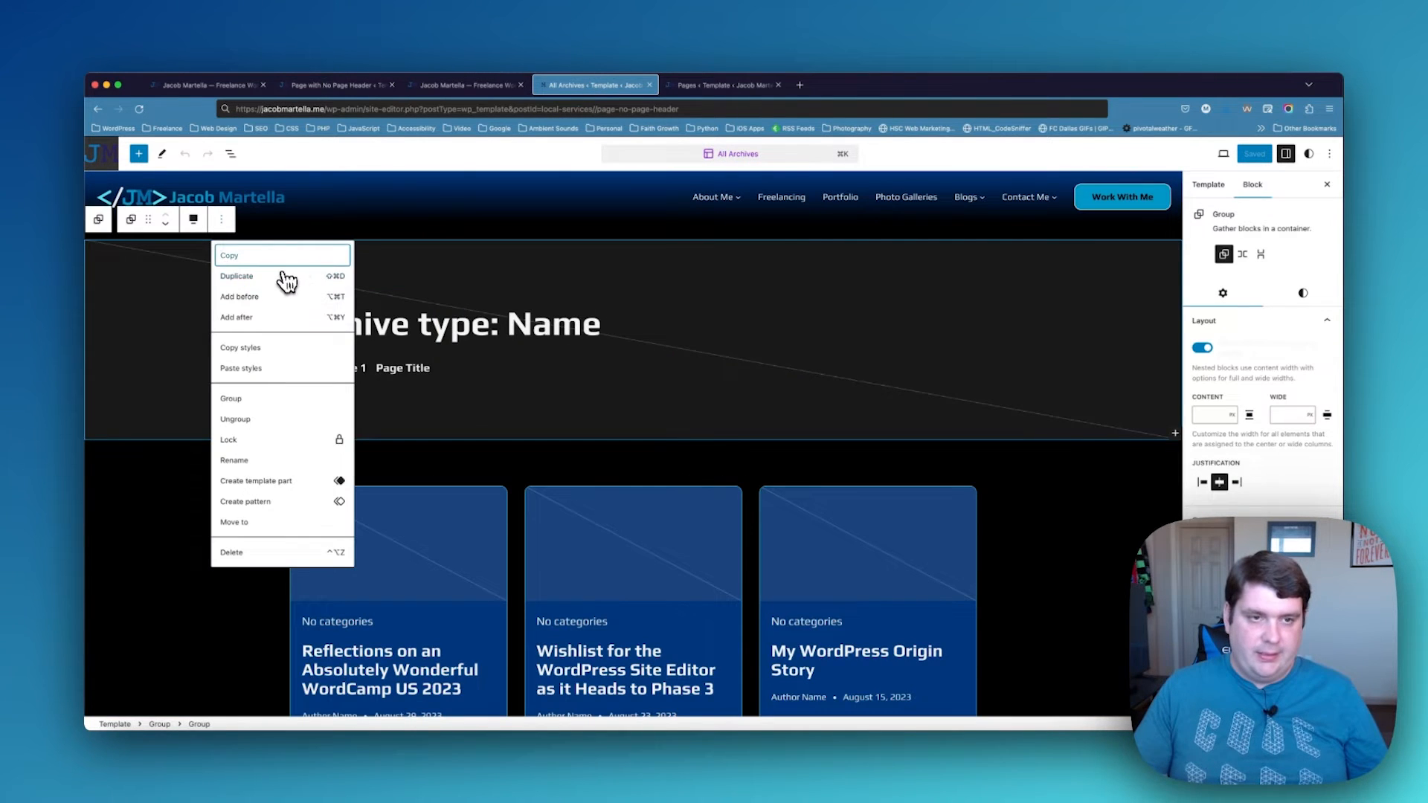
pyautogui.click(723, 84)
pyautogui.press('super+v')
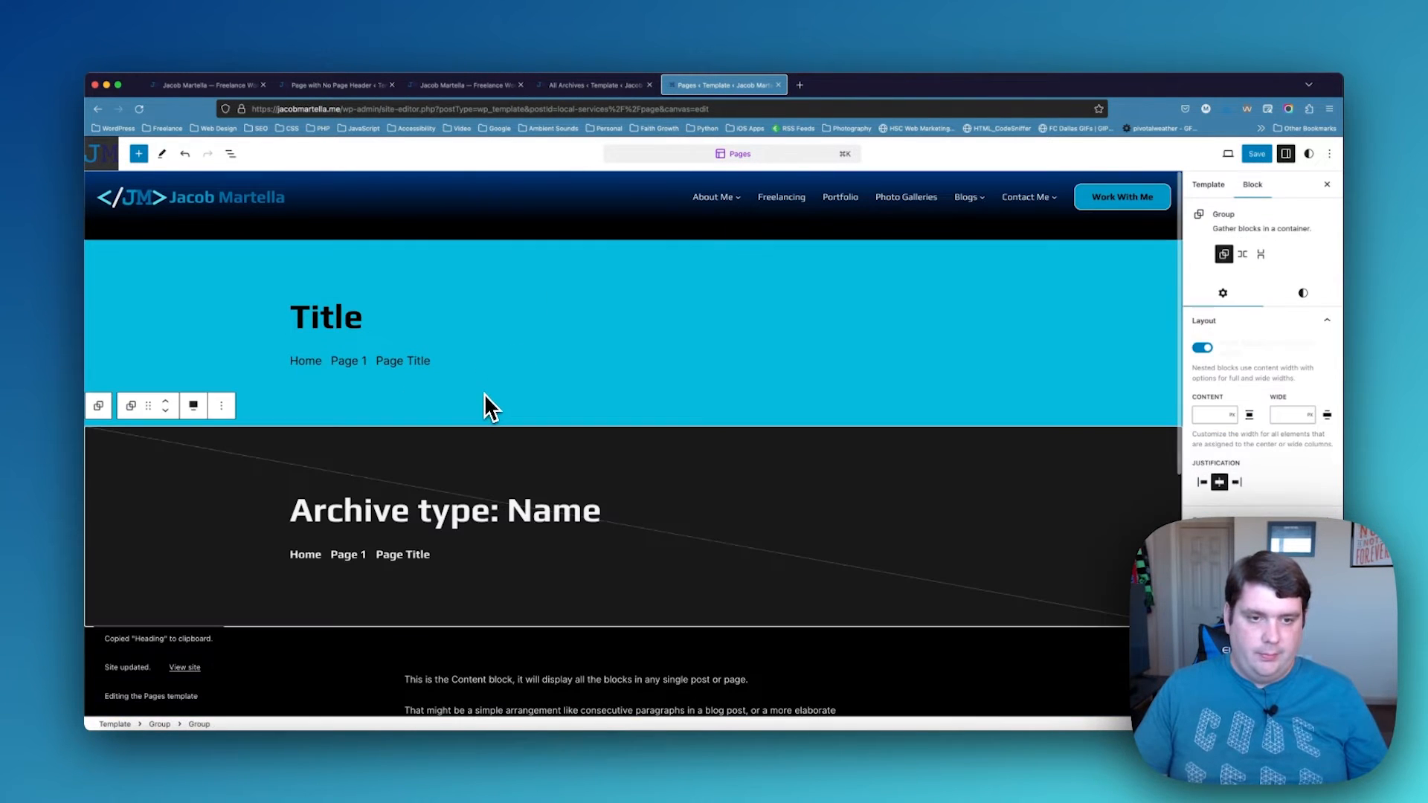
pyautogui.click(165, 410)
# Copy the cyan header's Title block into the new header and delete the Archive Title block there
pyautogui.click(462, 528)
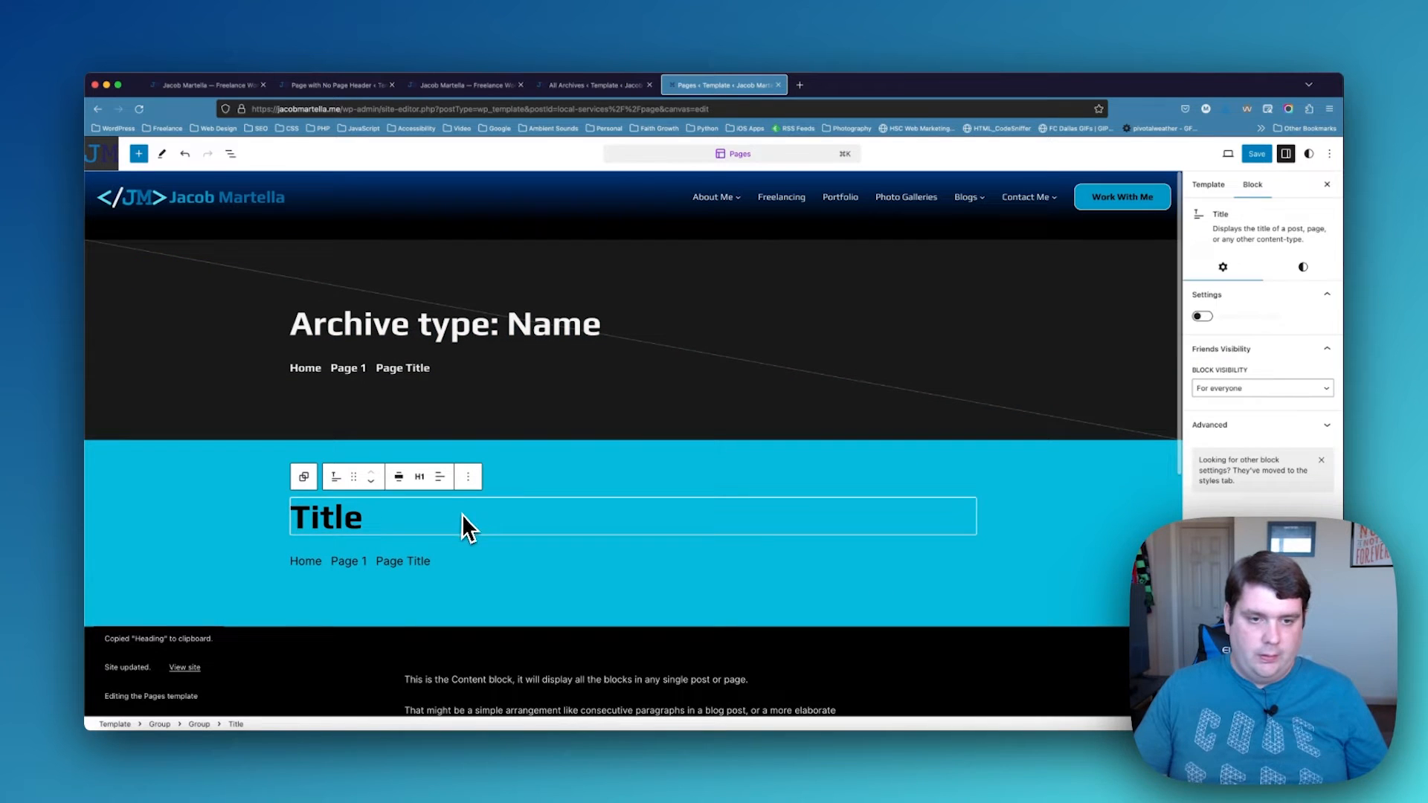
pyautogui.click(468, 477)
pyautogui.click(497, 165)
pyautogui.click(760, 328)
pyautogui.press('Return')
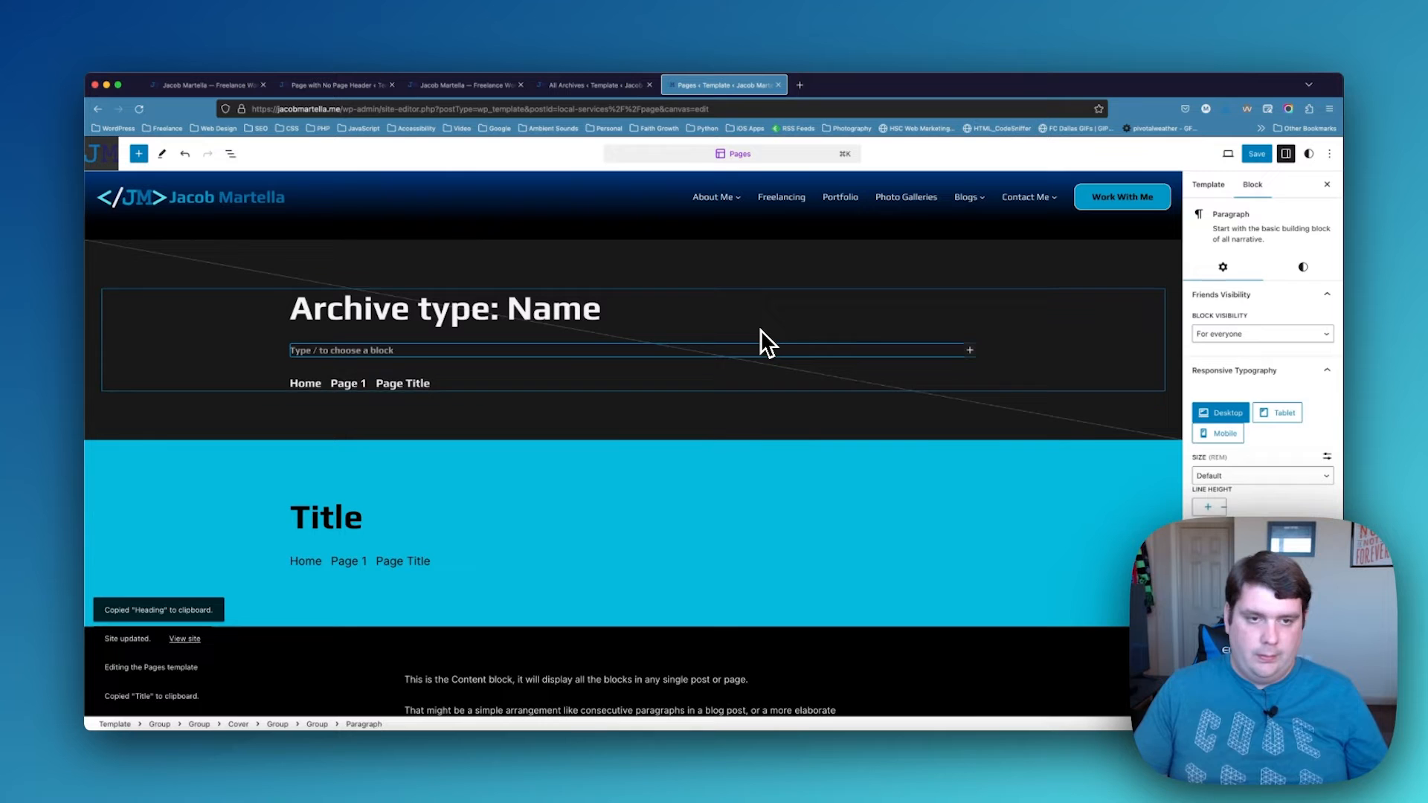
pyautogui.press('super+v')
pyautogui.click(740, 320)
pyautogui.click(468, 256)
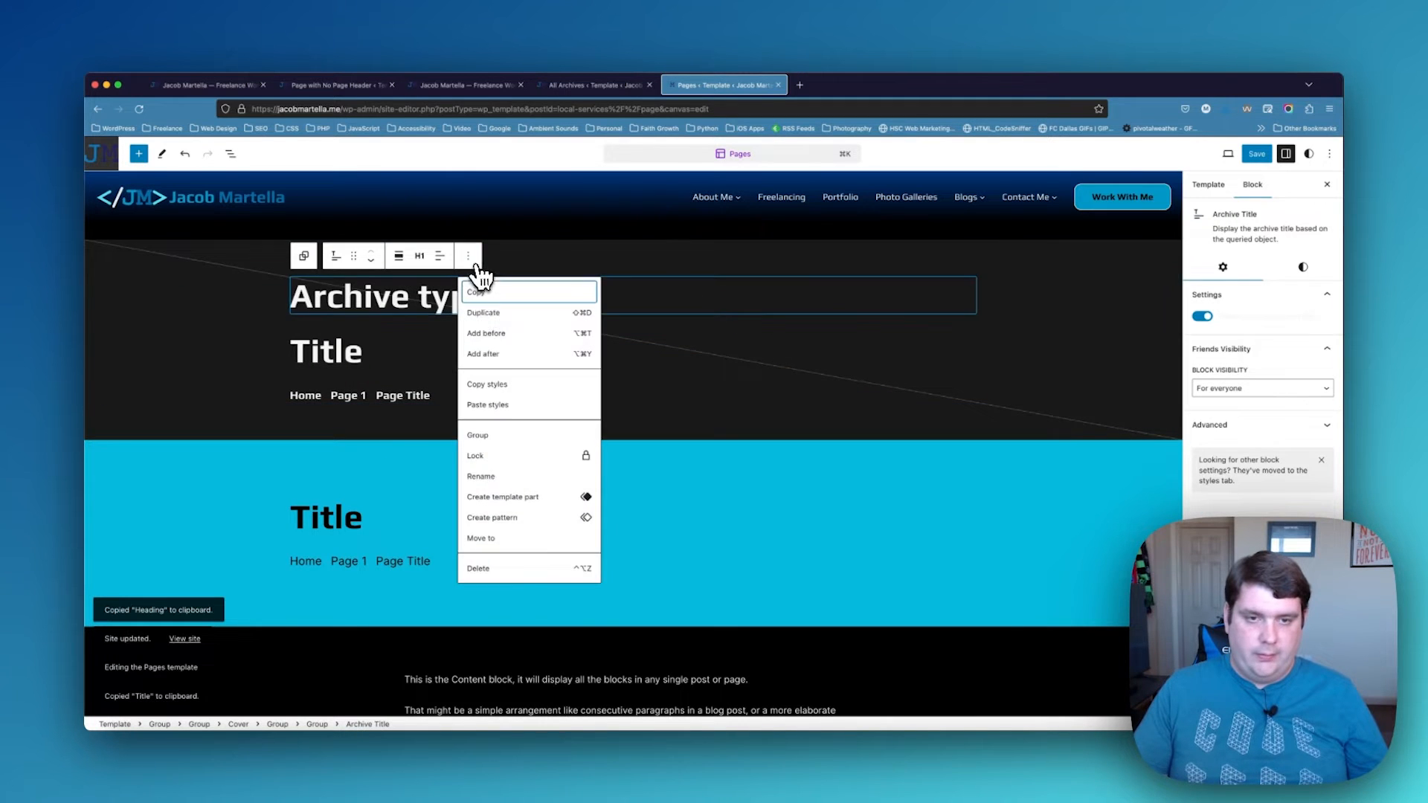
pyautogui.click(482, 568)
# Delete the cyan header group from the Pages template and save the template
pyautogui.click(157, 478)
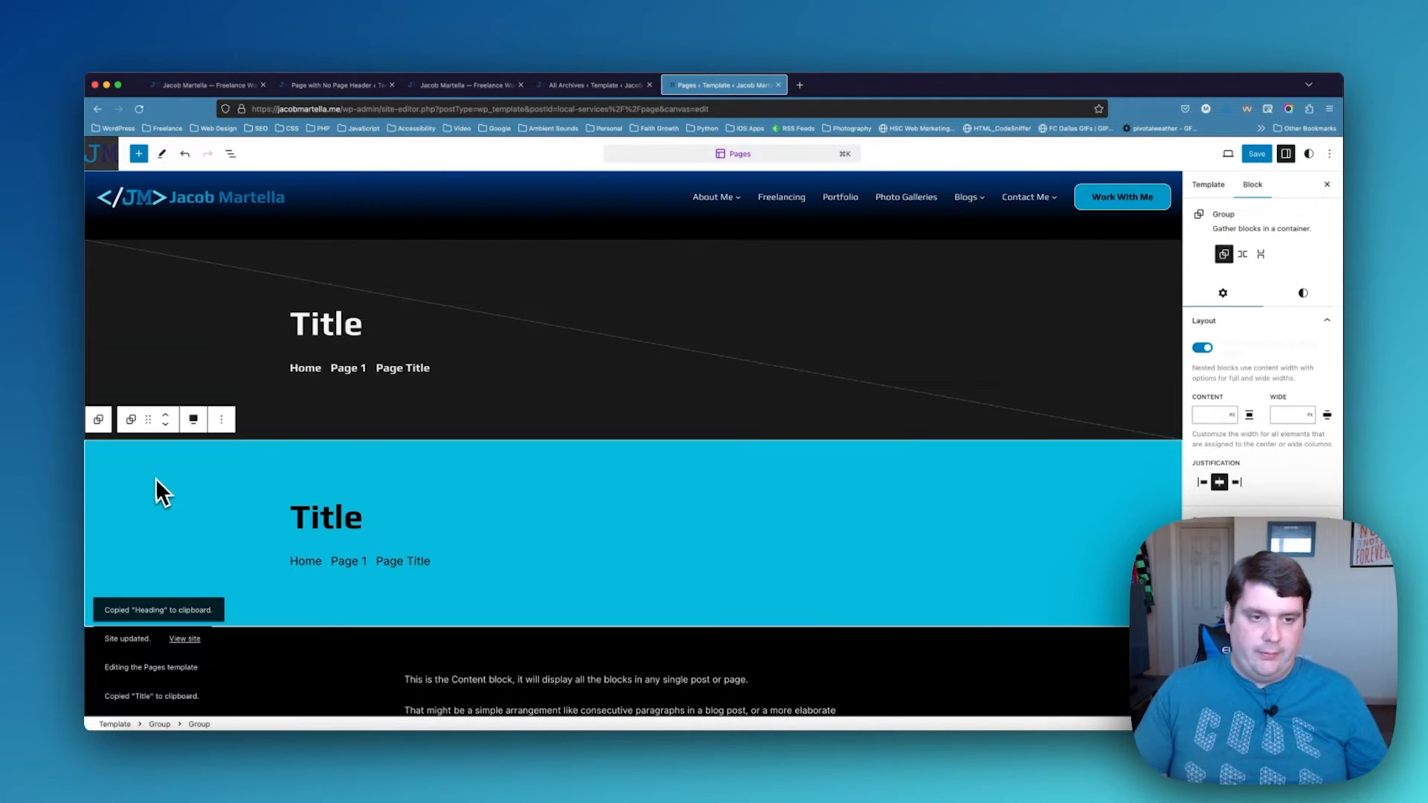
pyautogui.press('BackSpace')
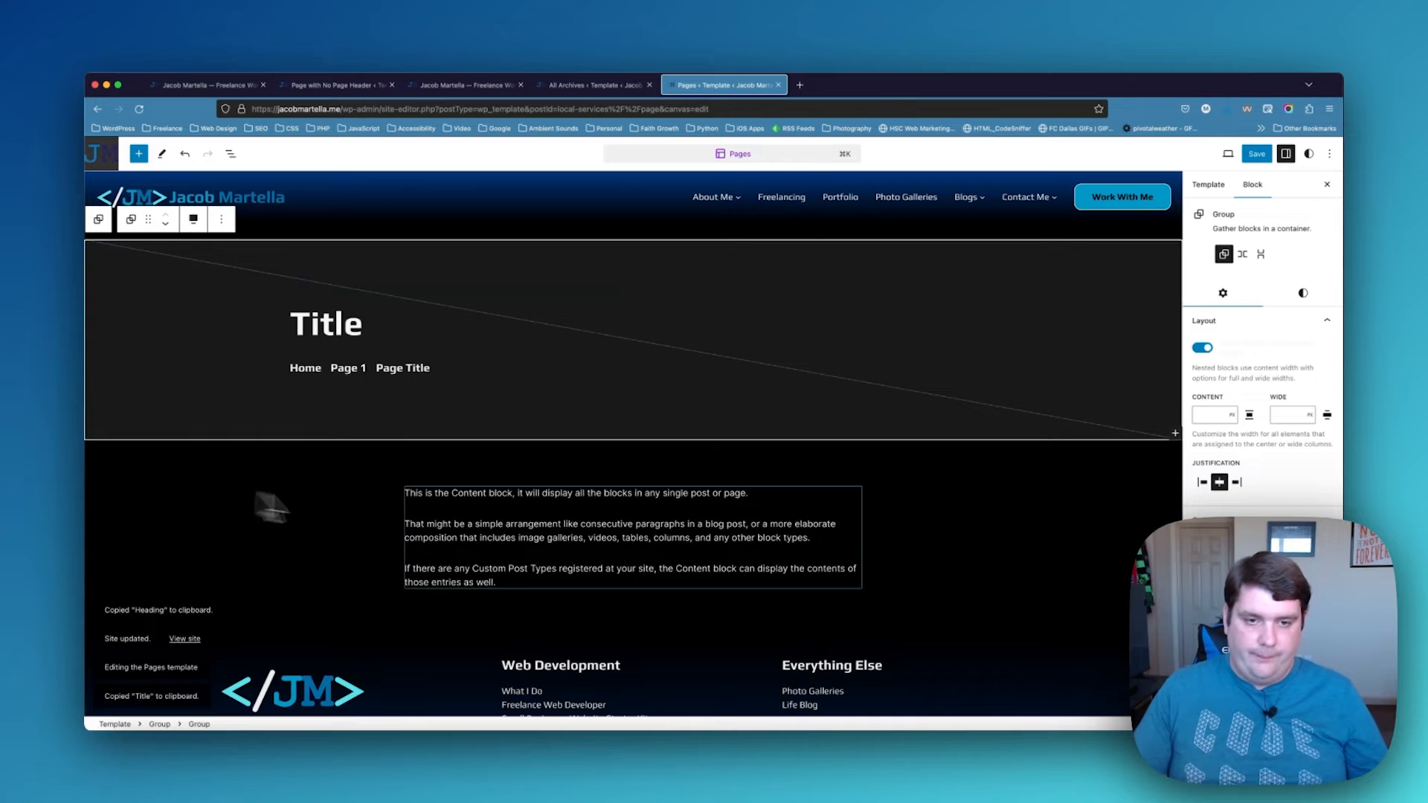
pyautogui.scroll(-2, 427, 534)
pyautogui.scroll(-3, 428, 534)
pyautogui.scroll(5, 430, 533)
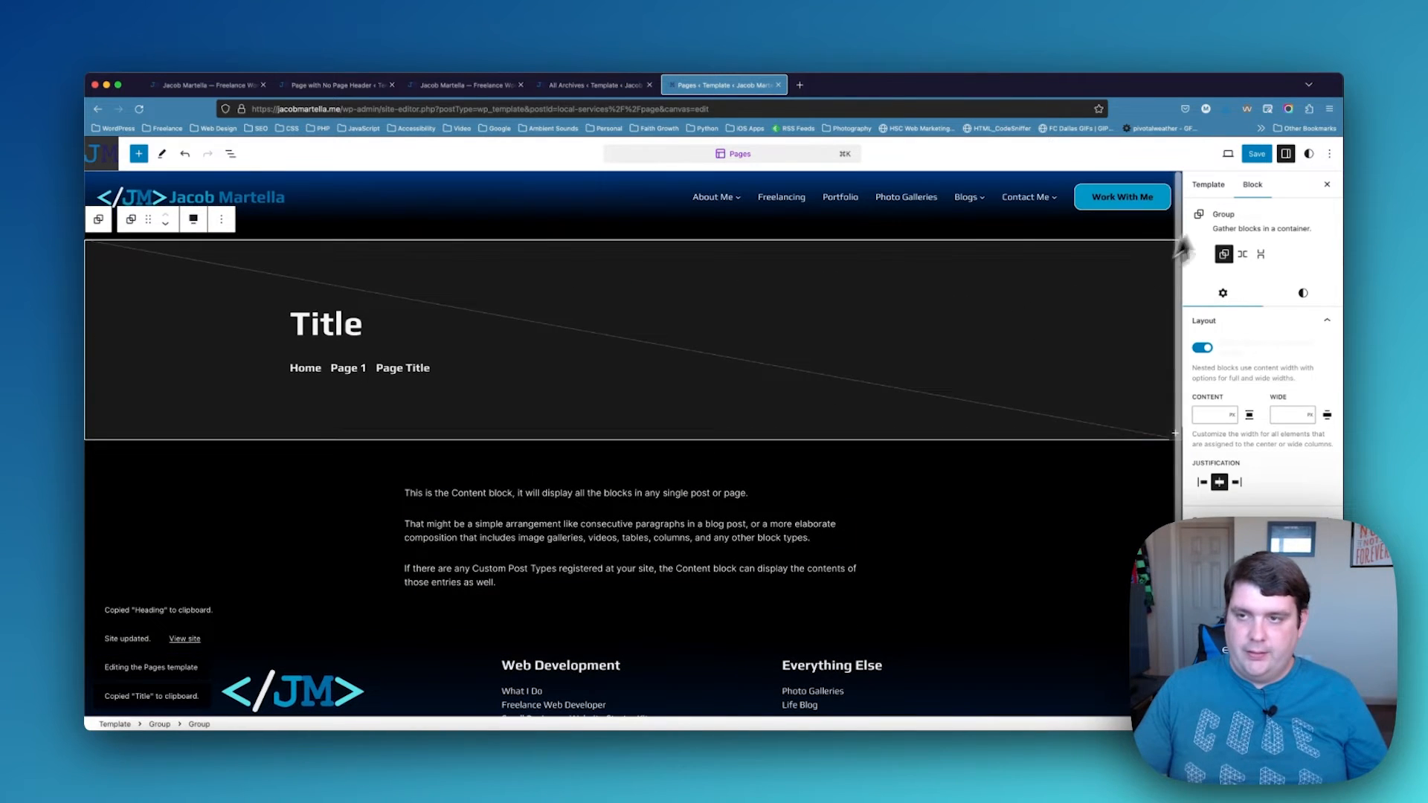
pyautogui.click(1257, 154)
pyautogui.click(1262, 155)
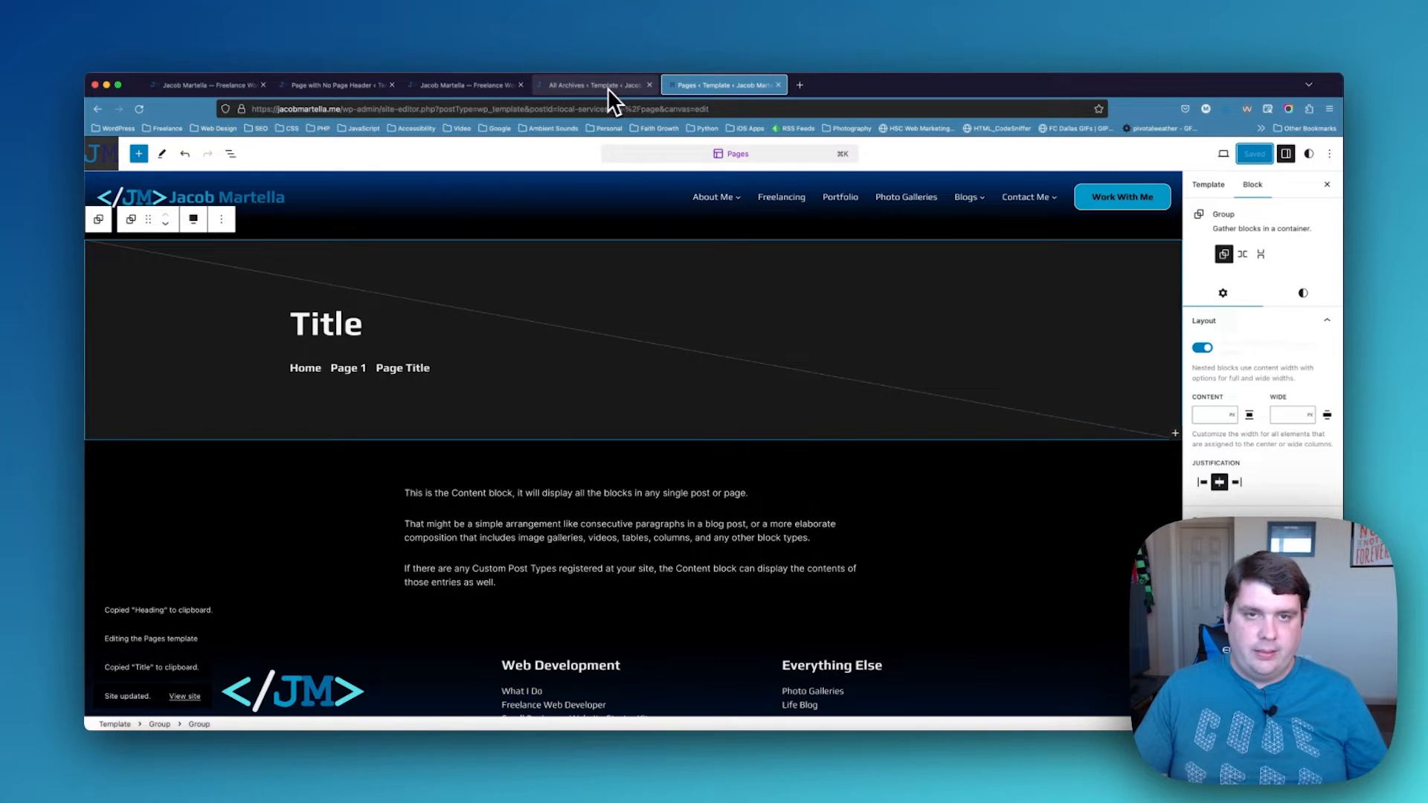
# Return to the template list and open the Search Results template for editing
pyautogui.click(600, 86)
pyautogui.click(732, 85)
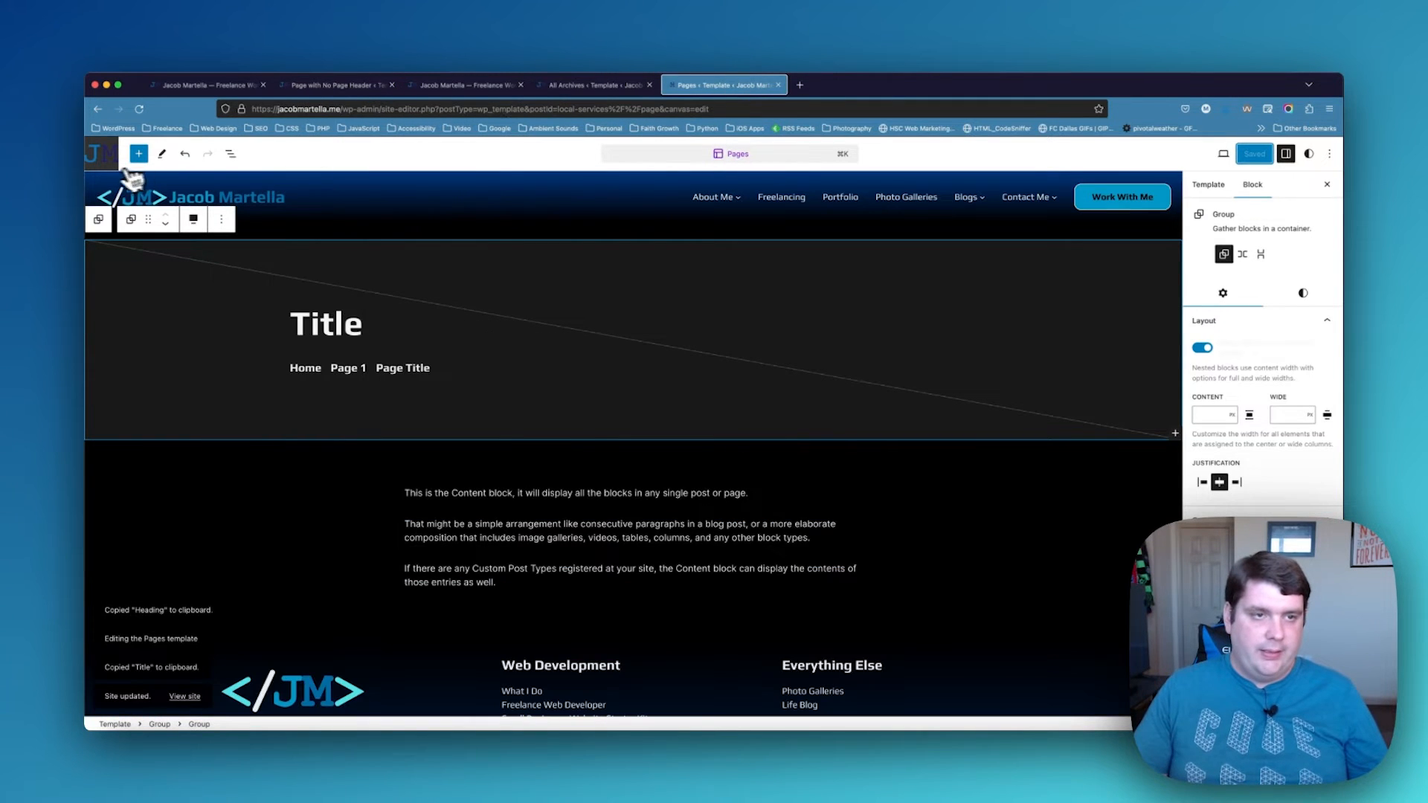
pyautogui.click(108, 165)
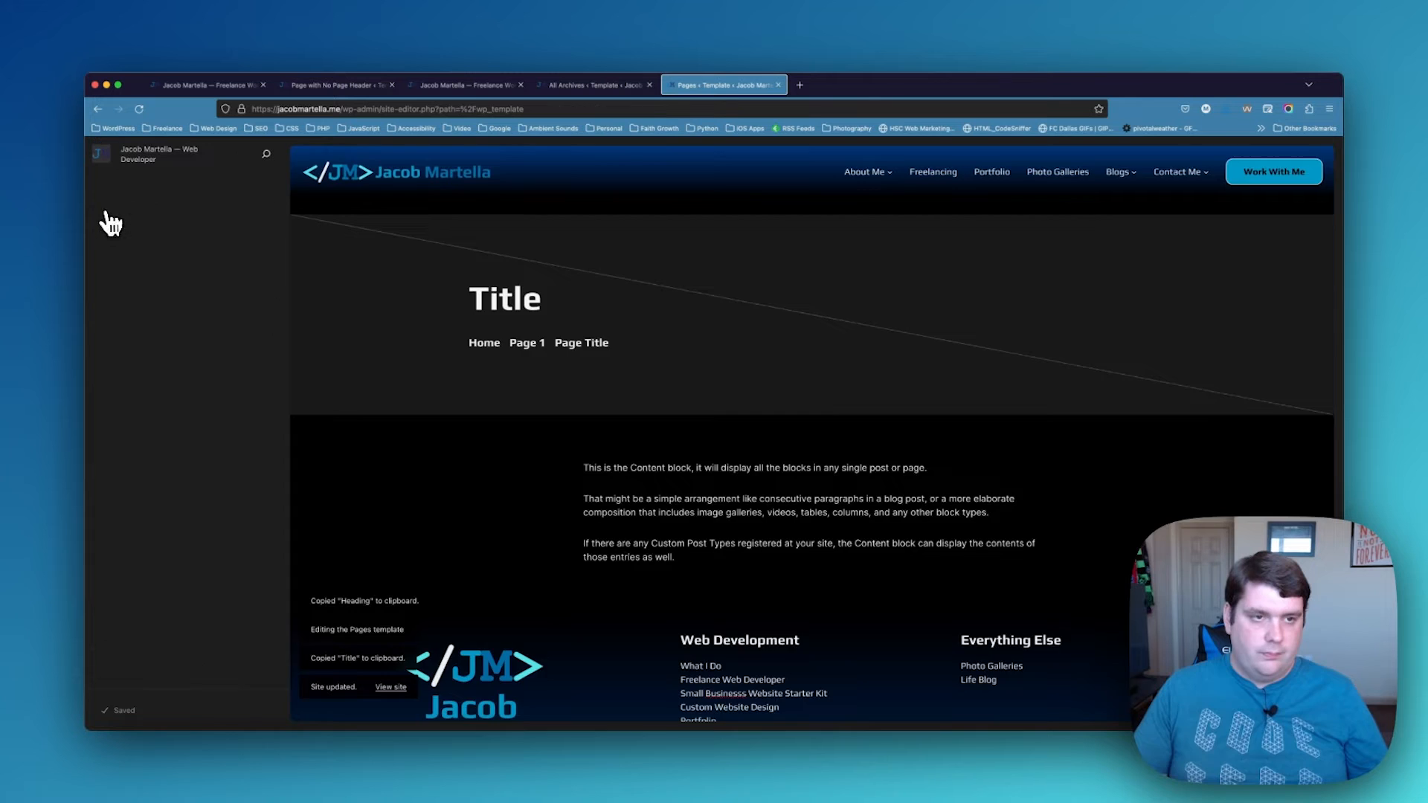
pyautogui.click(102, 210)
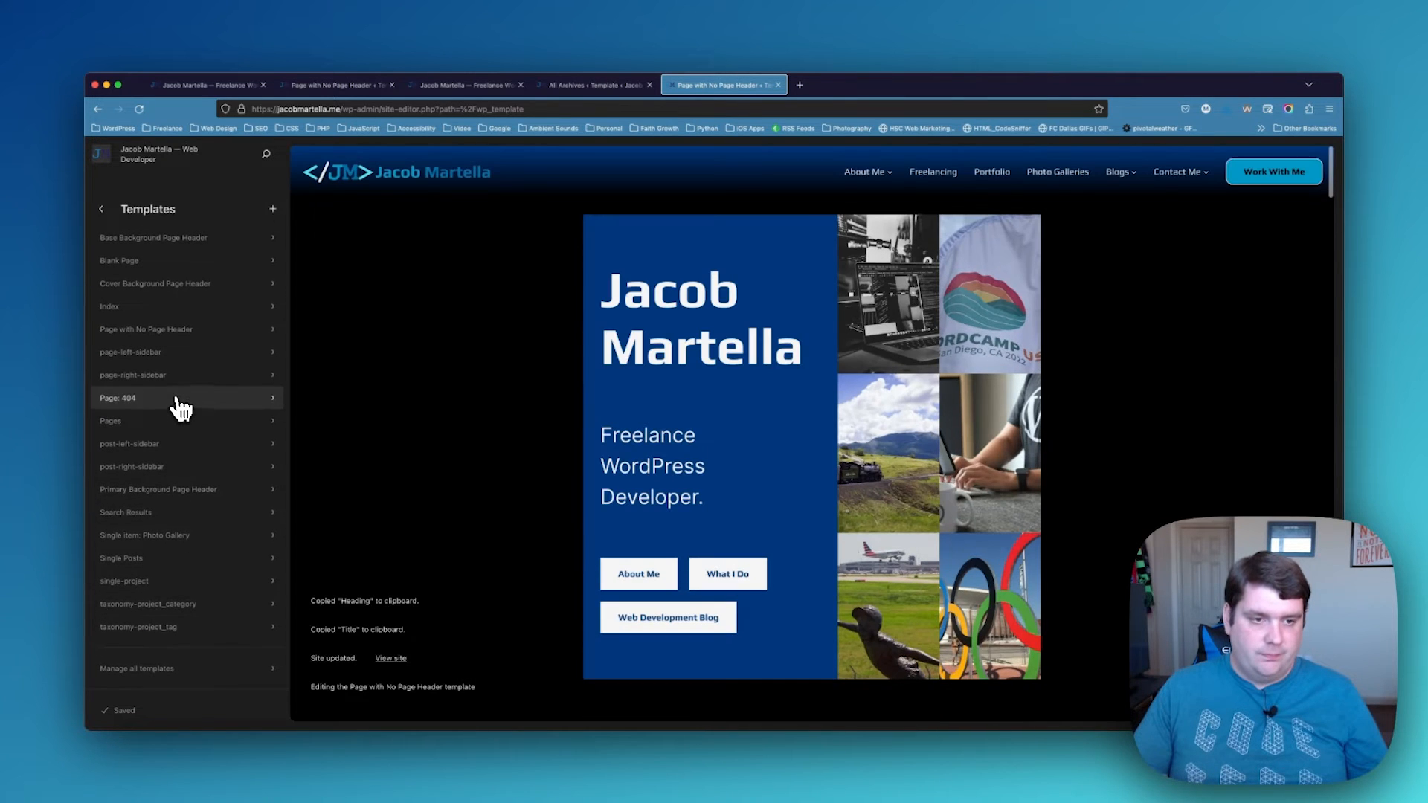
pyautogui.click(192, 513)
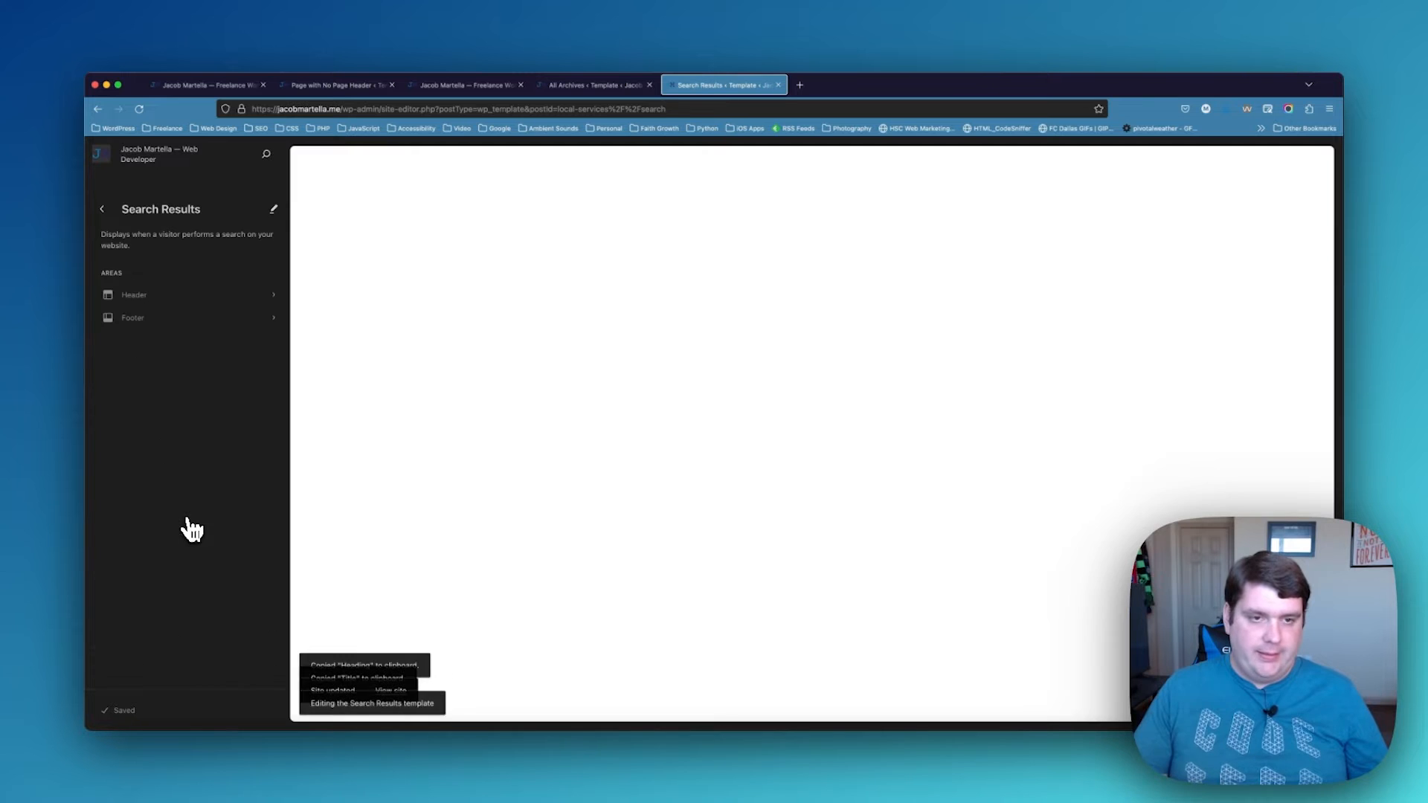
pyautogui.click(273, 209)
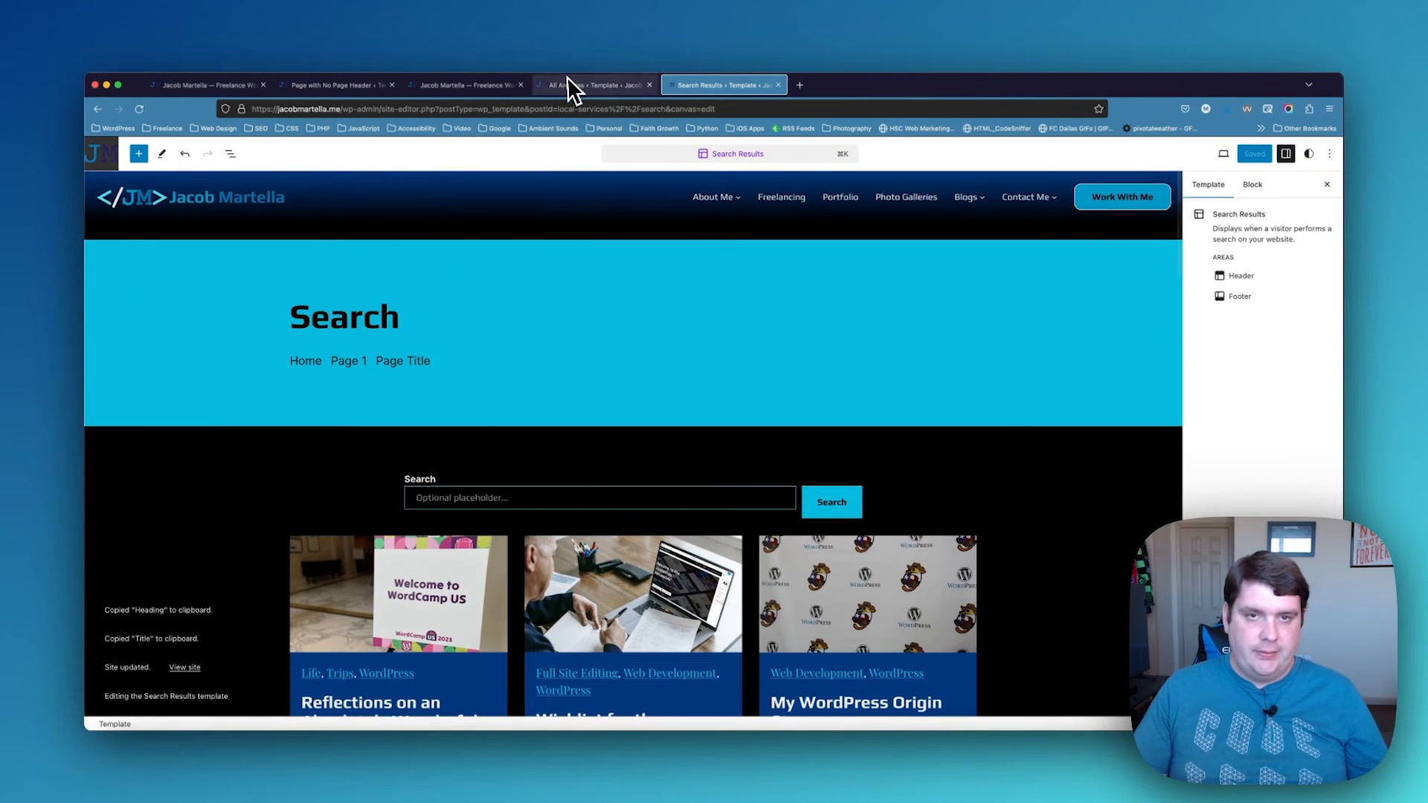
pyautogui.click(234, 260)
pyautogui.click(577, 86)
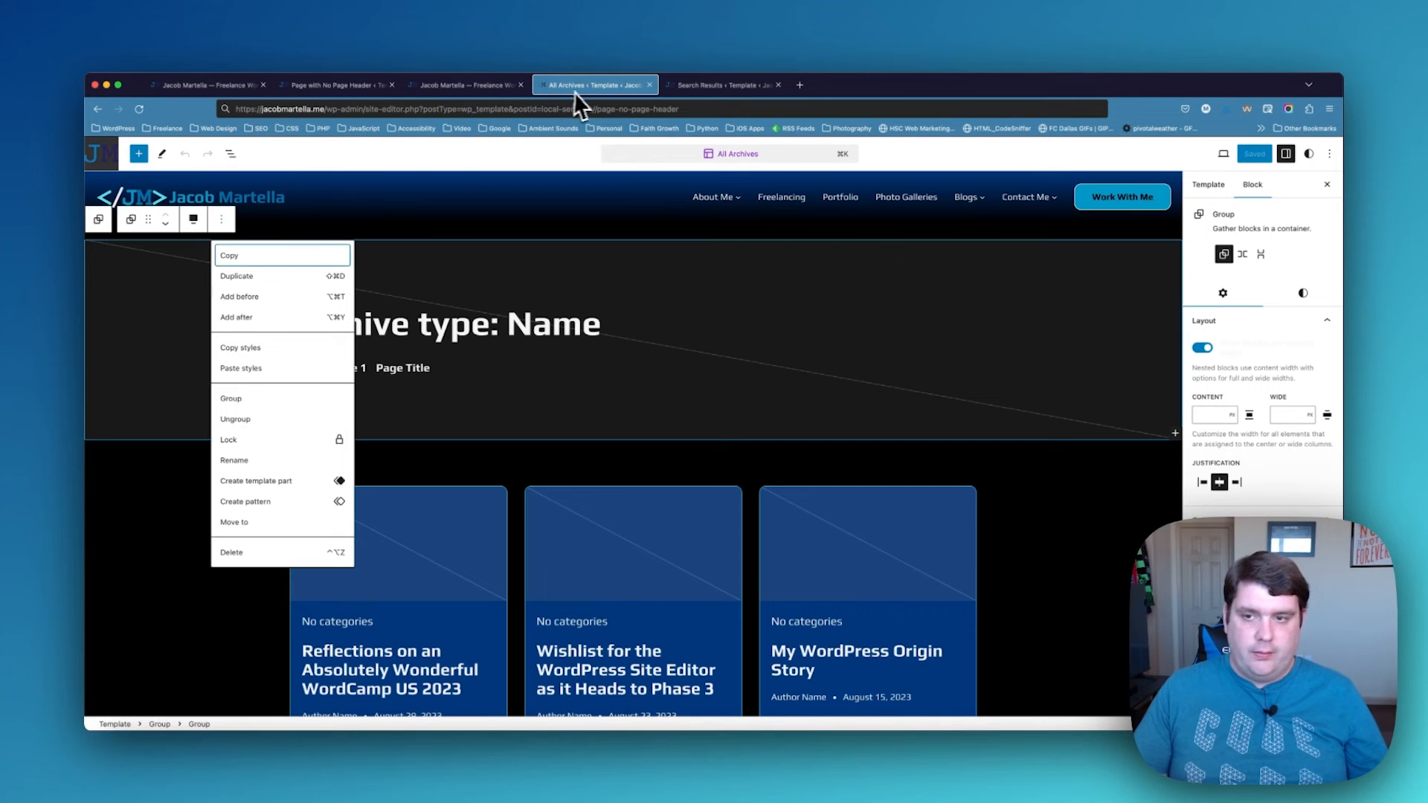
pyautogui.click(1309, 294)
pyautogui.scroll(-2, 1265, 357)
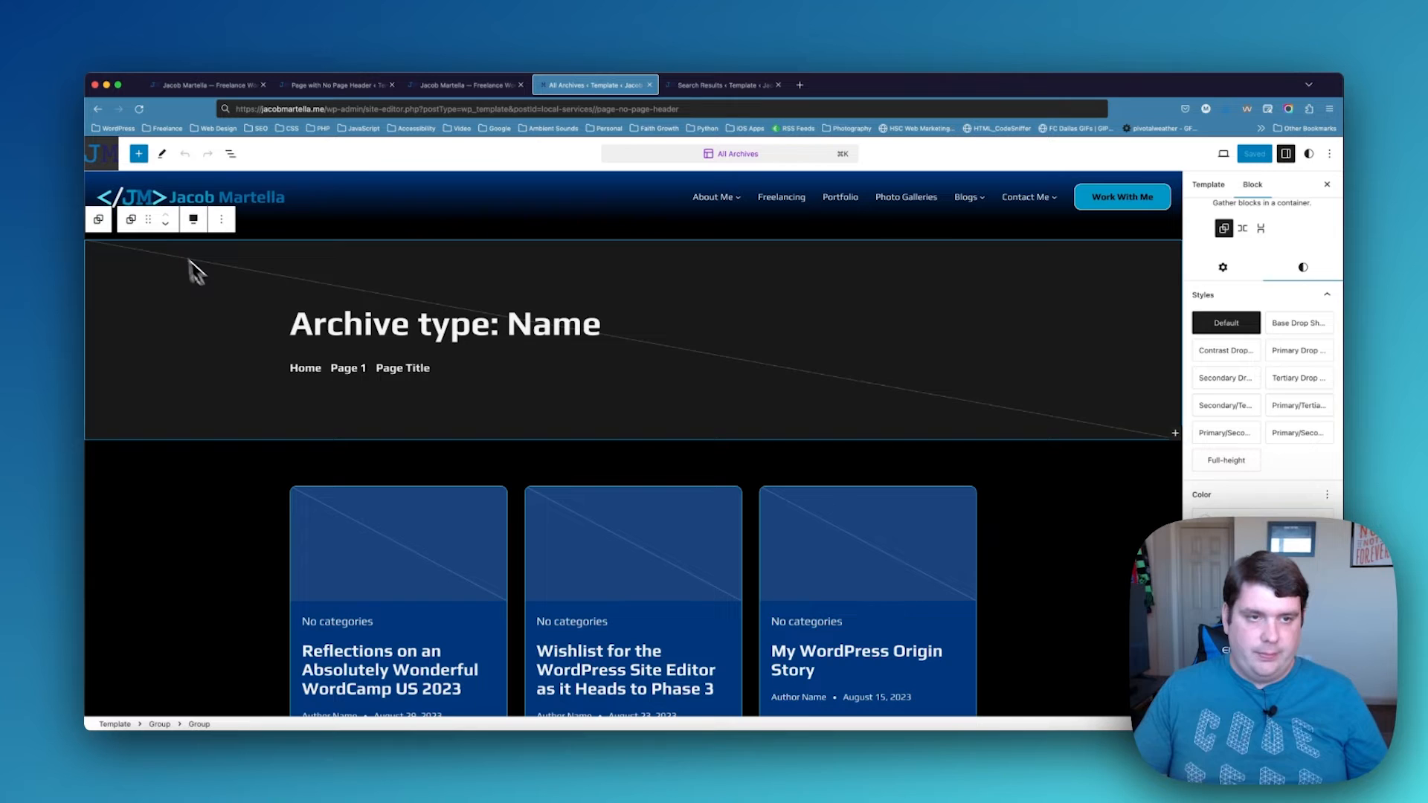
pyautogui.click(174, 272)
pyautogui.click(1303, 267)
pyautogui.scroll(-2, 1301, 357)
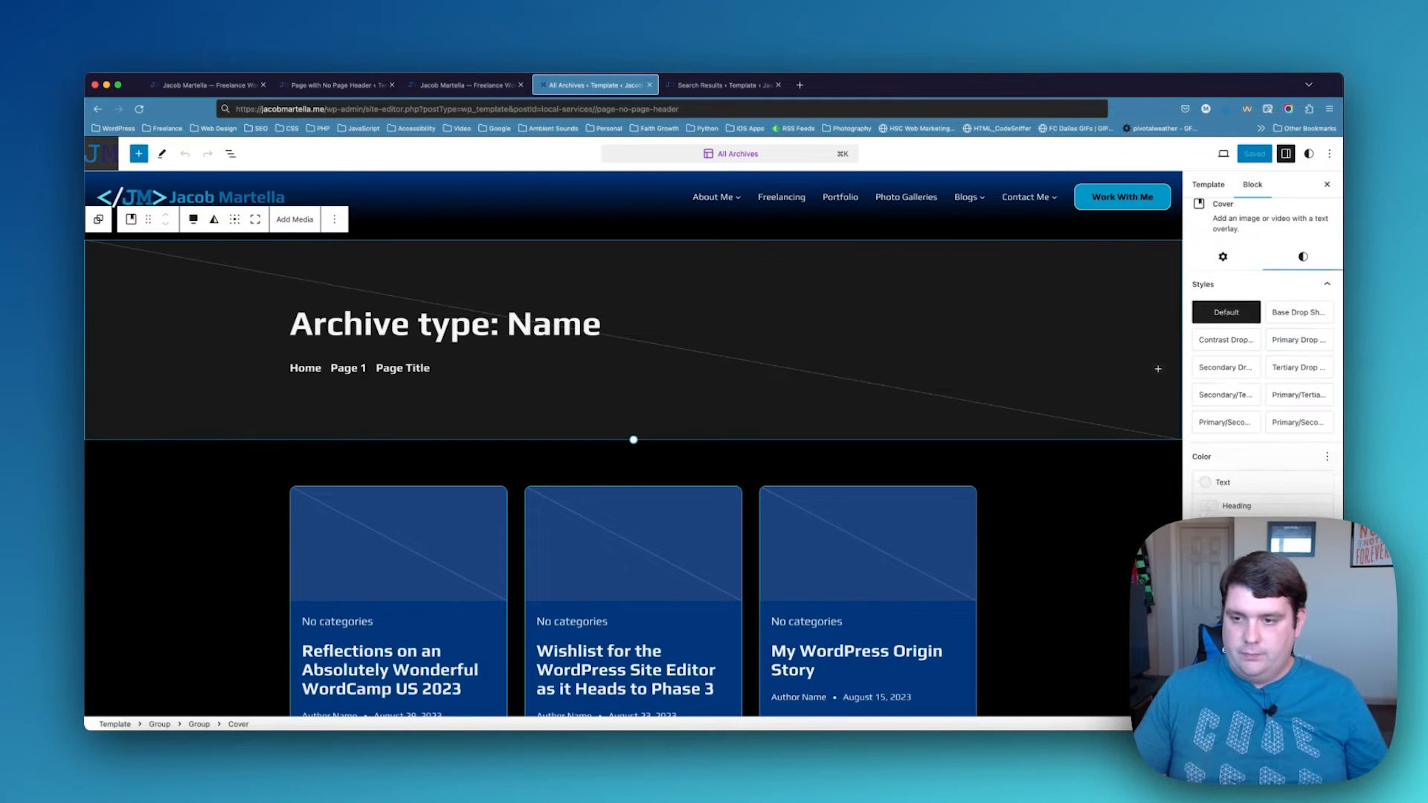
pyautogui.click(718, 84)
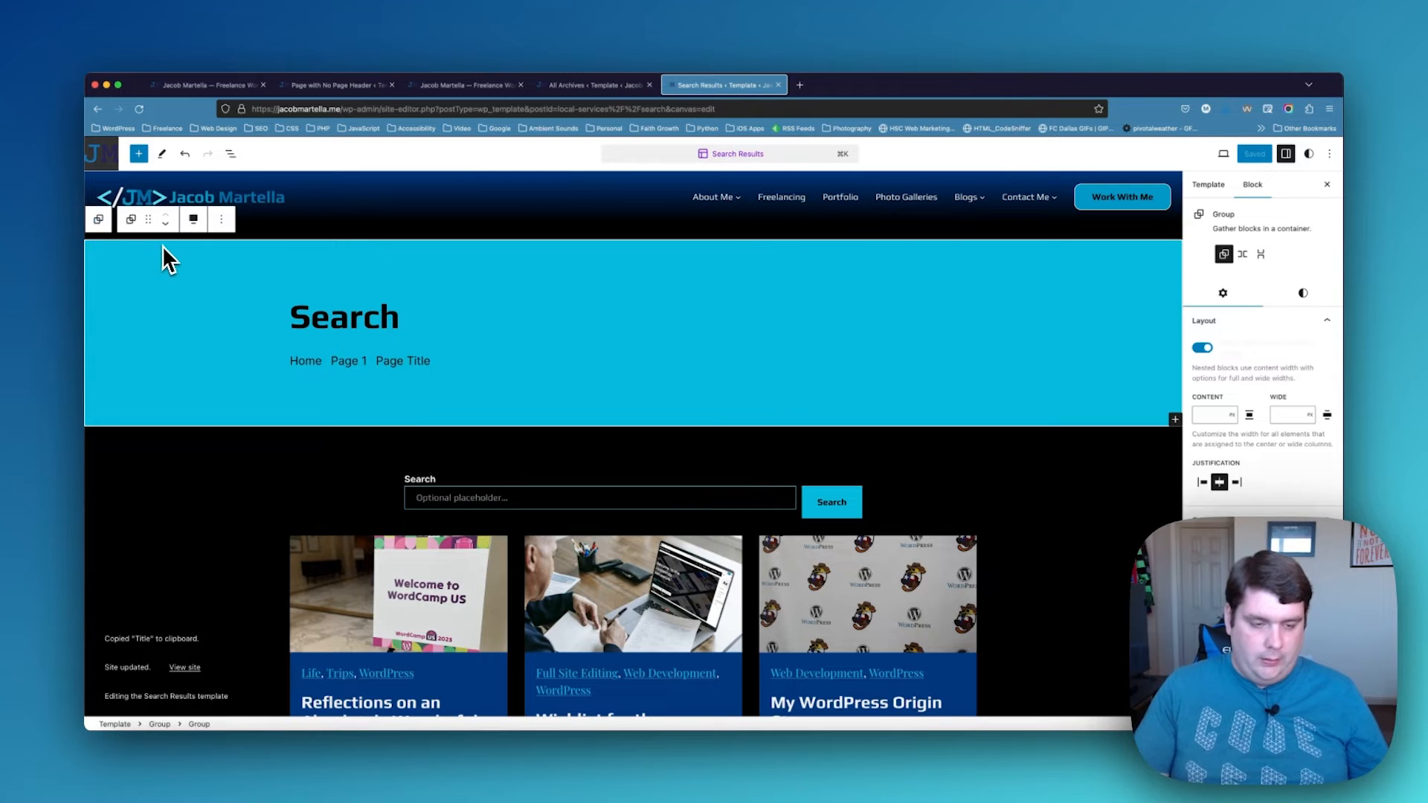
pyautogui.press('super+v')
pyautogui.press('super+z')
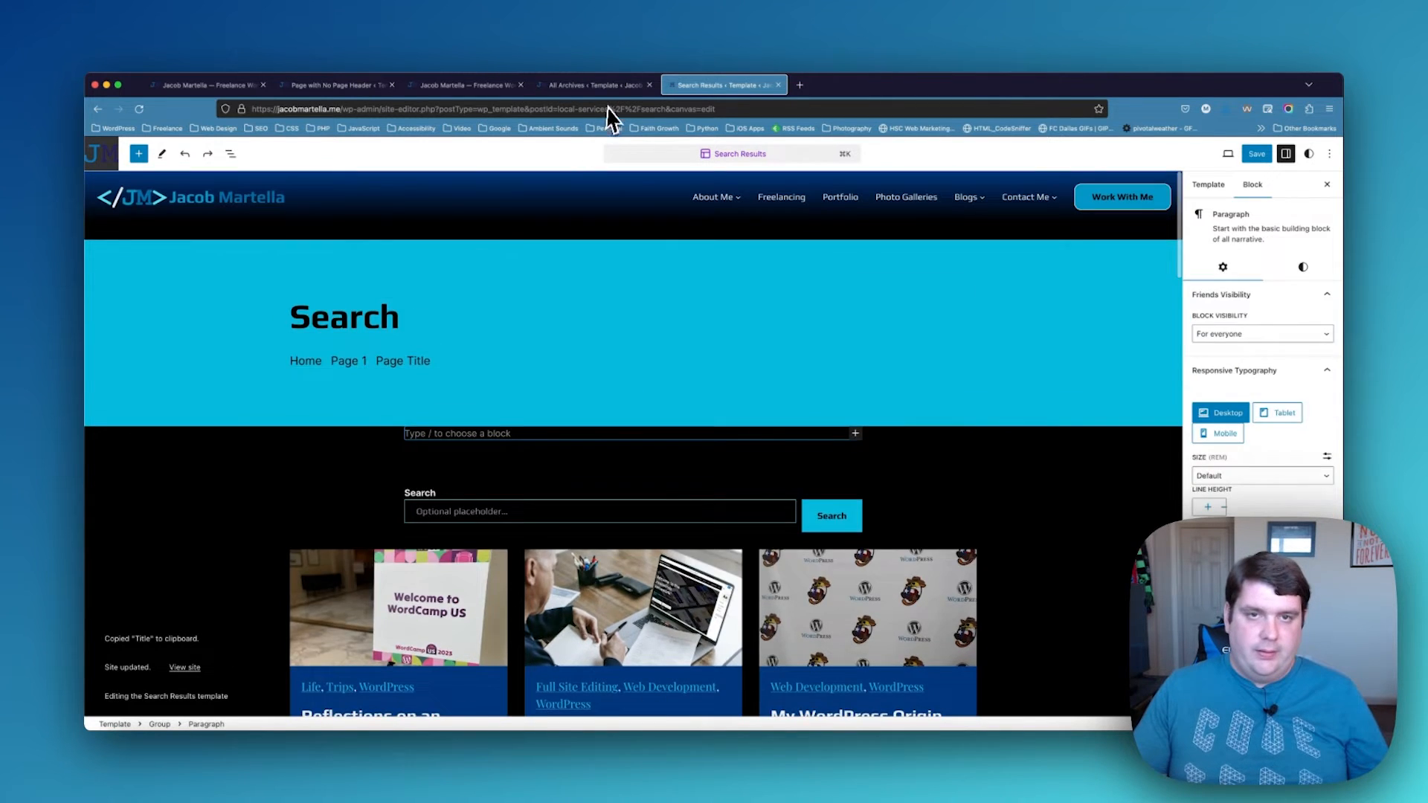
# Copy the All Archives template's header group into the Search Results template and move it above the cyan header
pyautogui.click(599, 86)
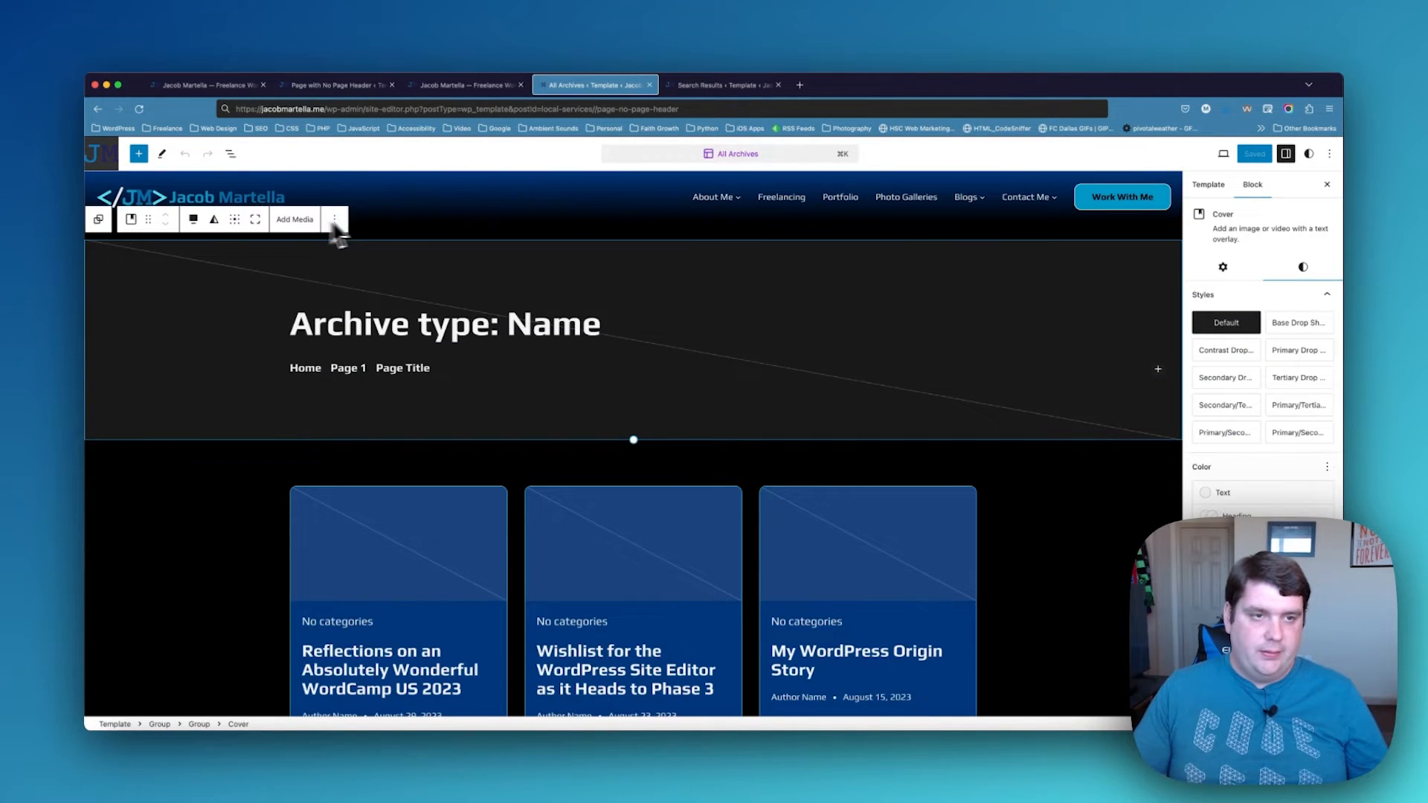
pyautogui.click(98, 218)
pyautogui.click(221, 219)
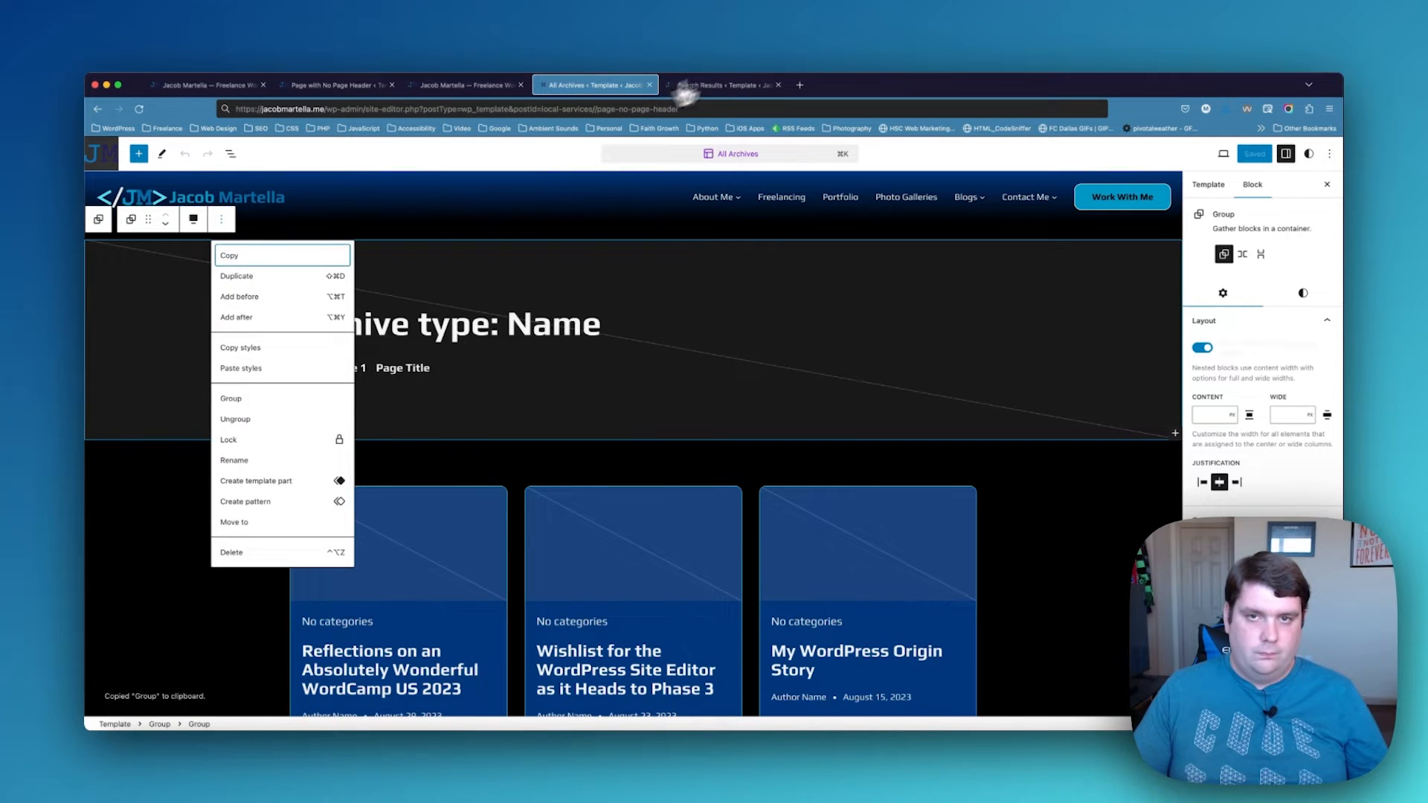
pyautogui.click(720, 84)
pyautogui.press('super+v')
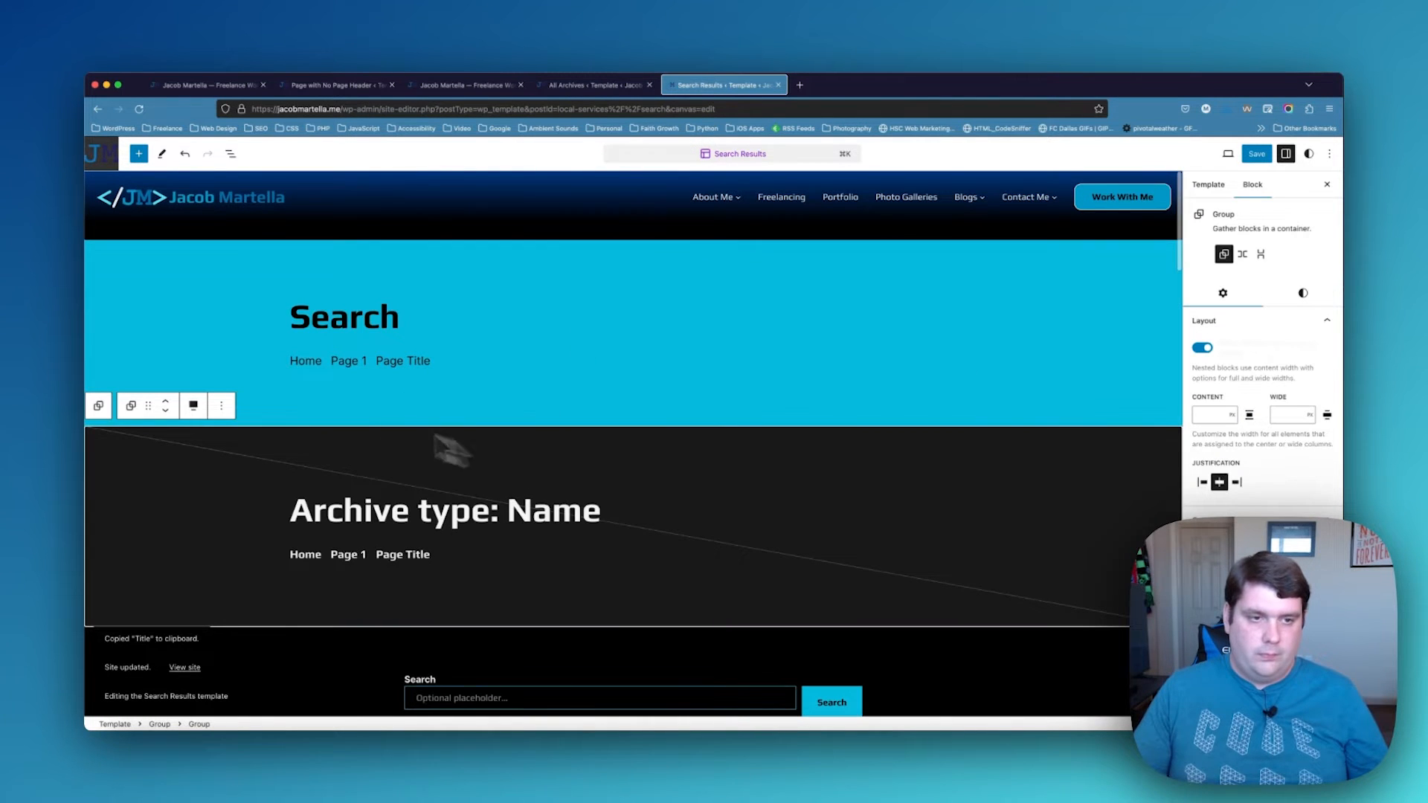
pyautogui.click(155, 403)
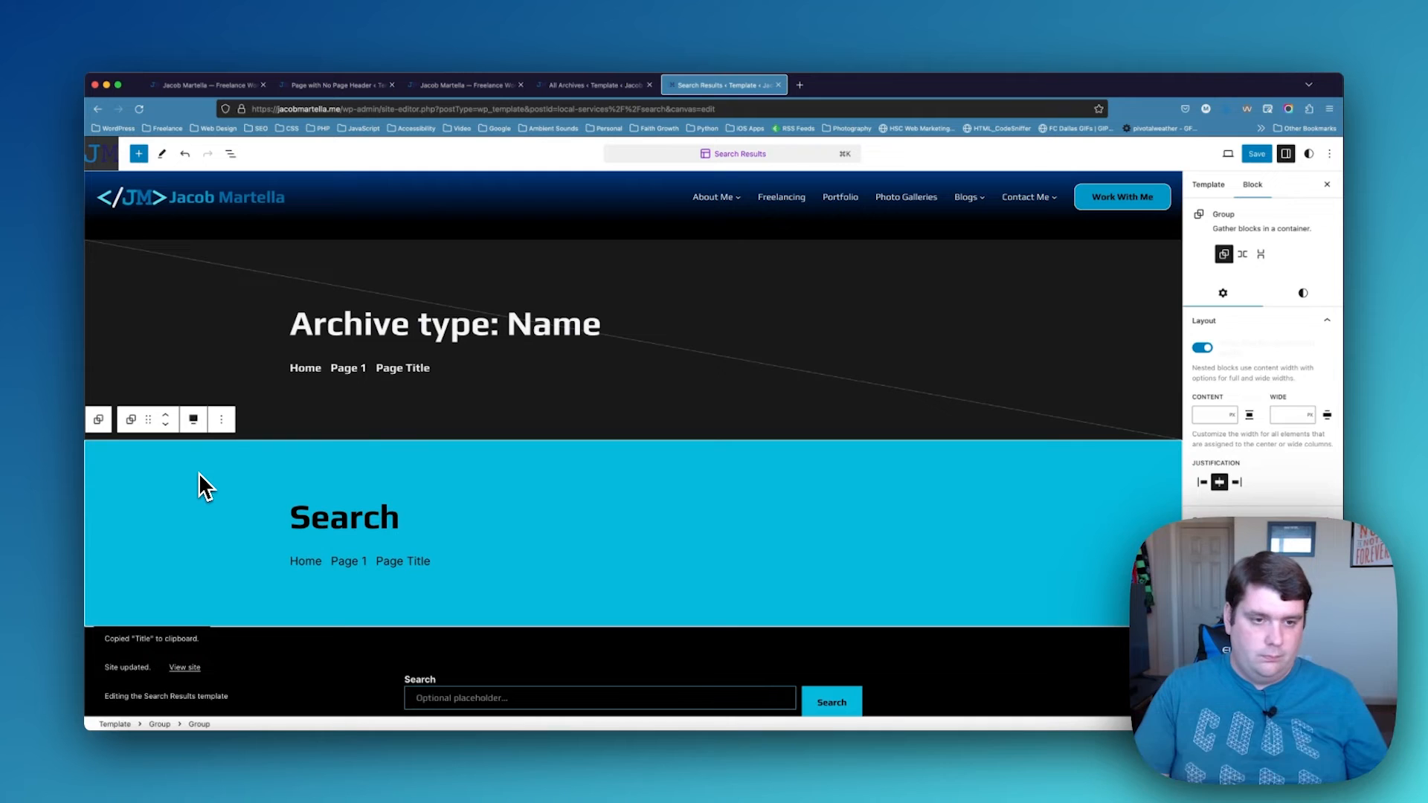
# Copy the cyan header's Search heading into the new header and delete the Archive Title block there
pyautogui.click(484, 519)
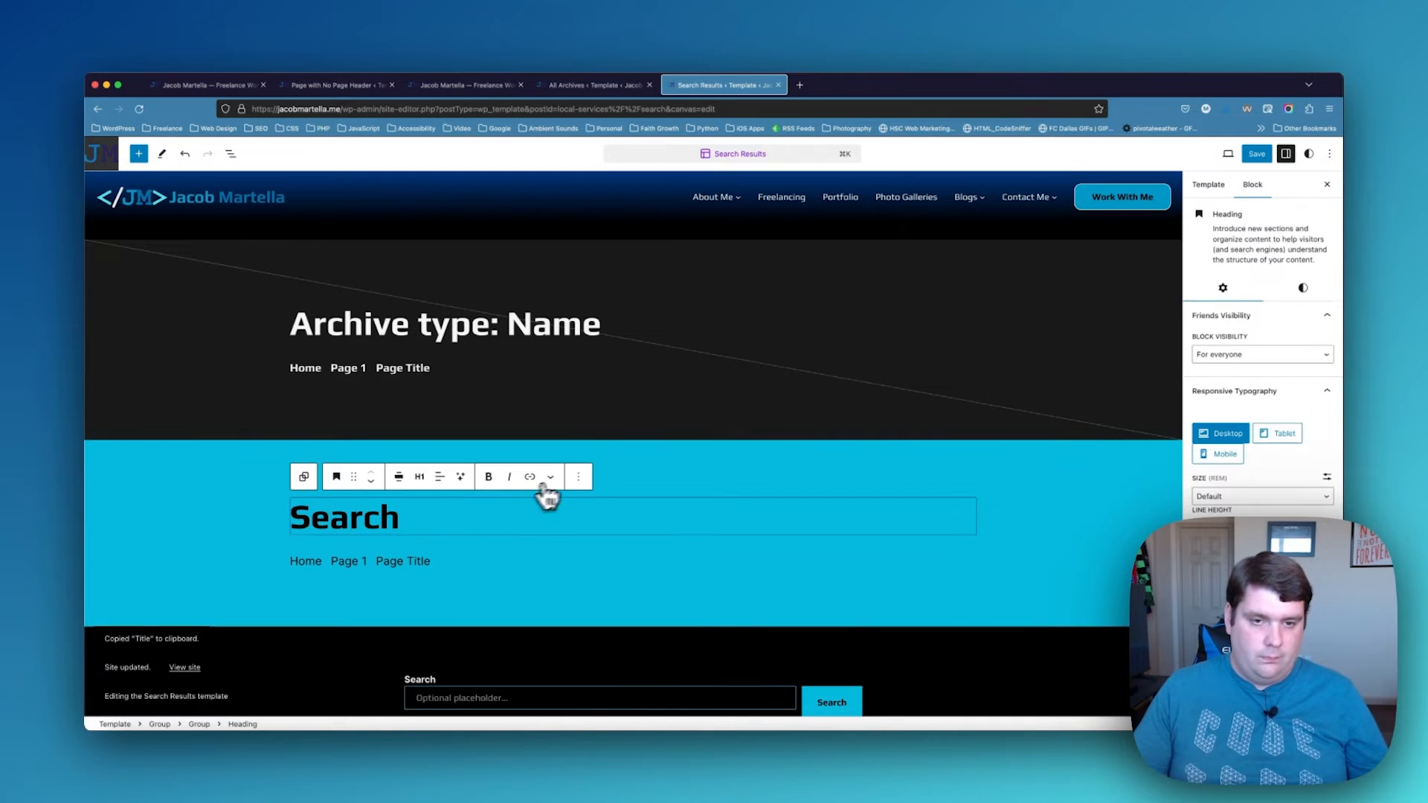
pyautogui.click(579, 477)
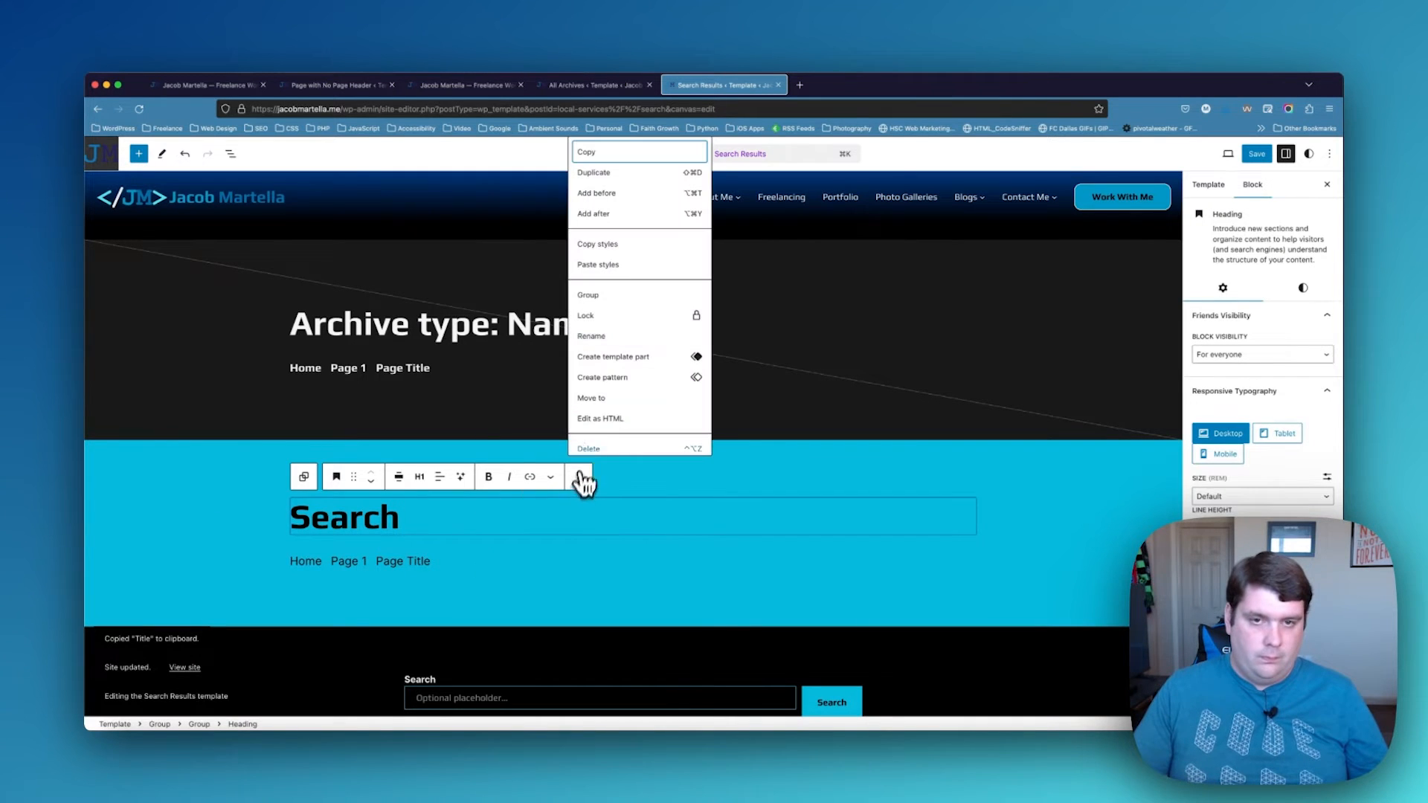
pyautogui.click(595, 152)
pyautogui.click(762, 323)
pyautogui.press('Return')
pyautogui.press('super+v')
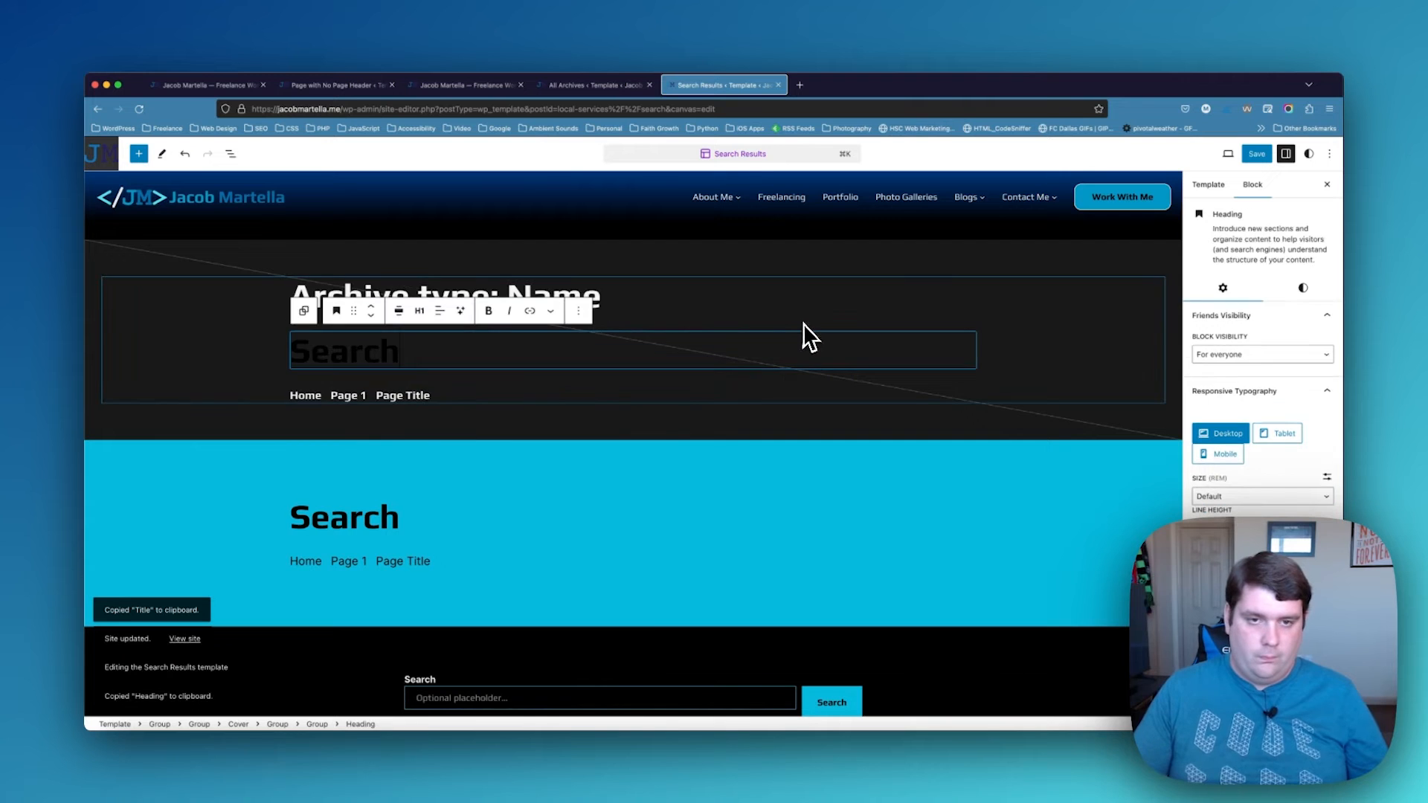
pyautogui.click(802, 325)
pyautogui.click(328, 294)
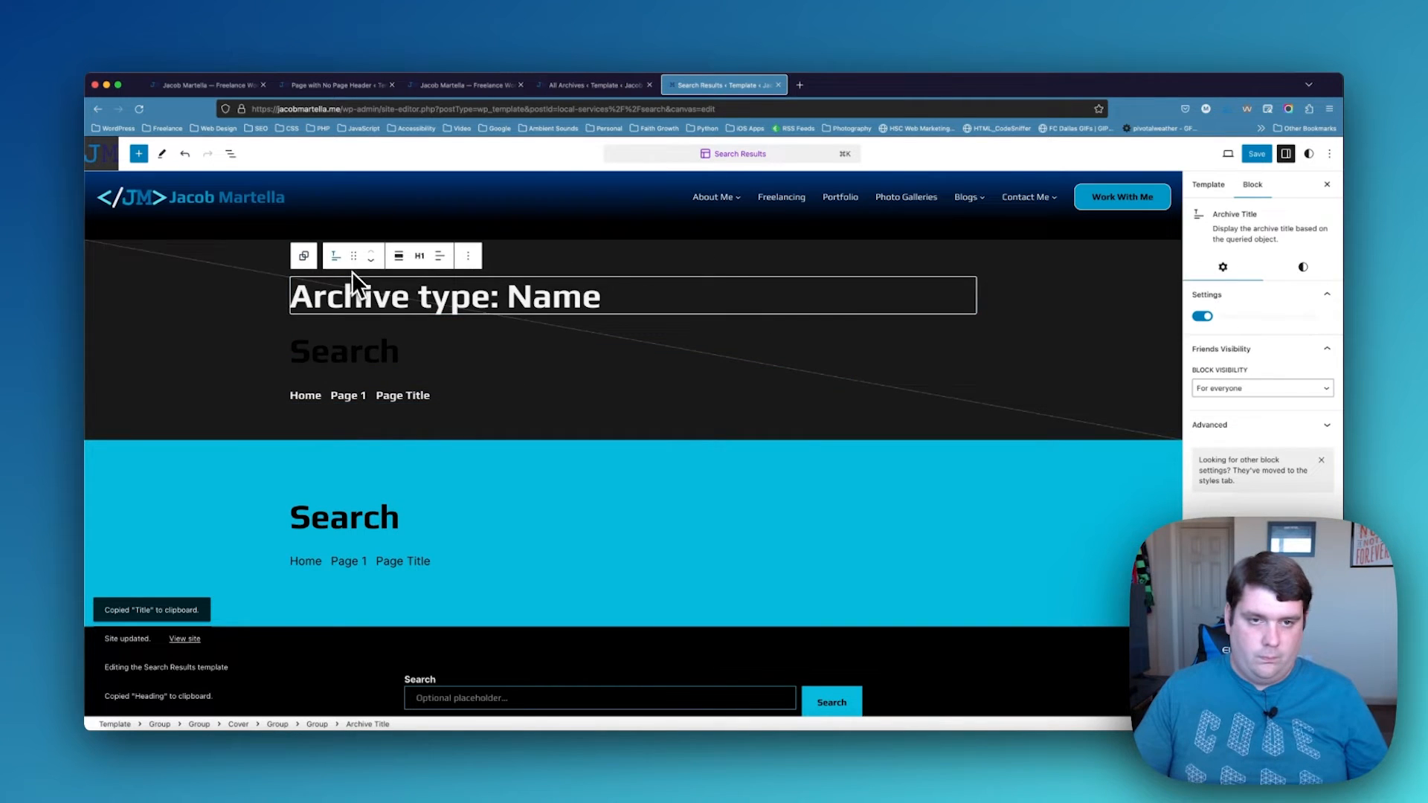
pyautogui.click(468, 255)
pyautogui.click(483, 568)
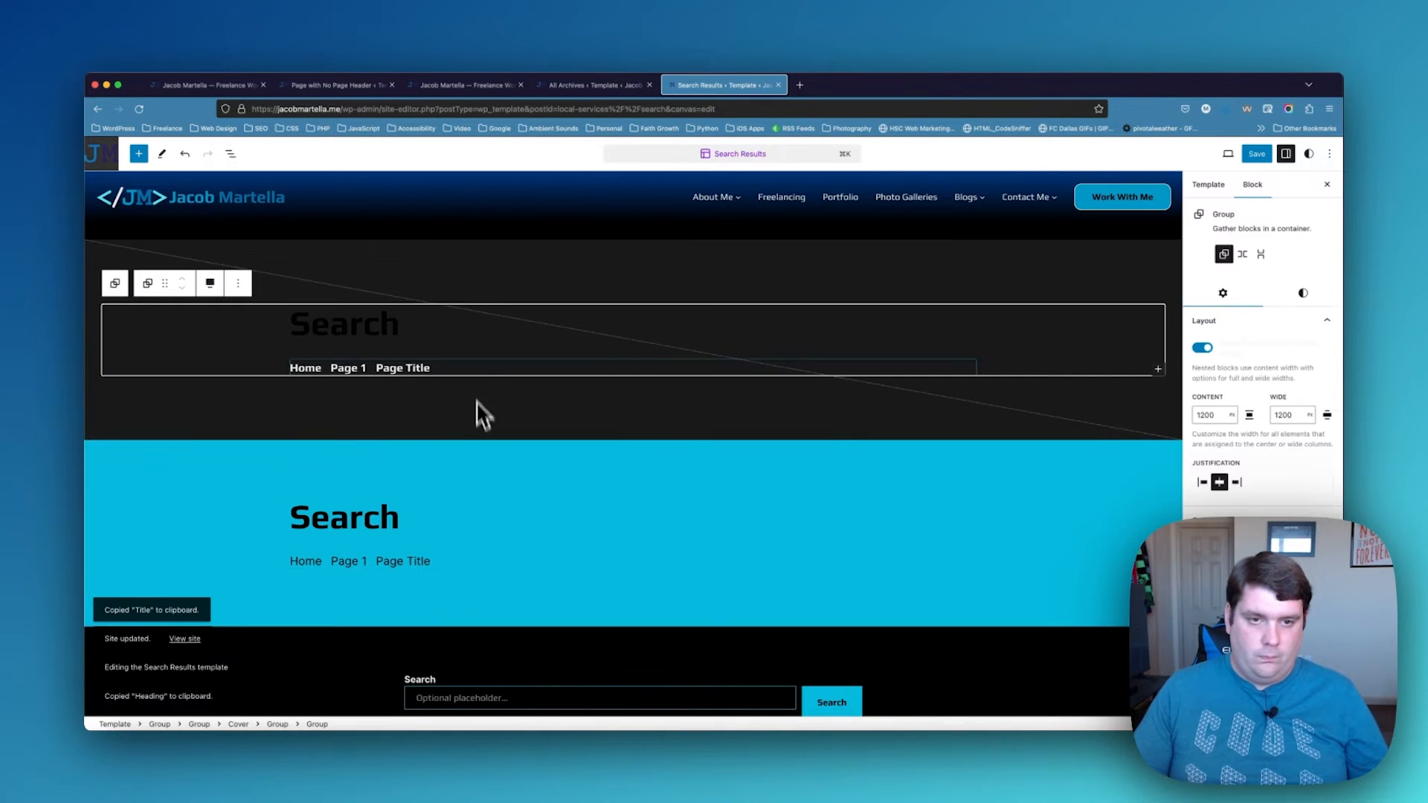
# Set the new header's Search heading text to white and delete the cyan header group from the Search Results template
pyautogui.click(472, 330)
pyautogui.click(1303, 288)
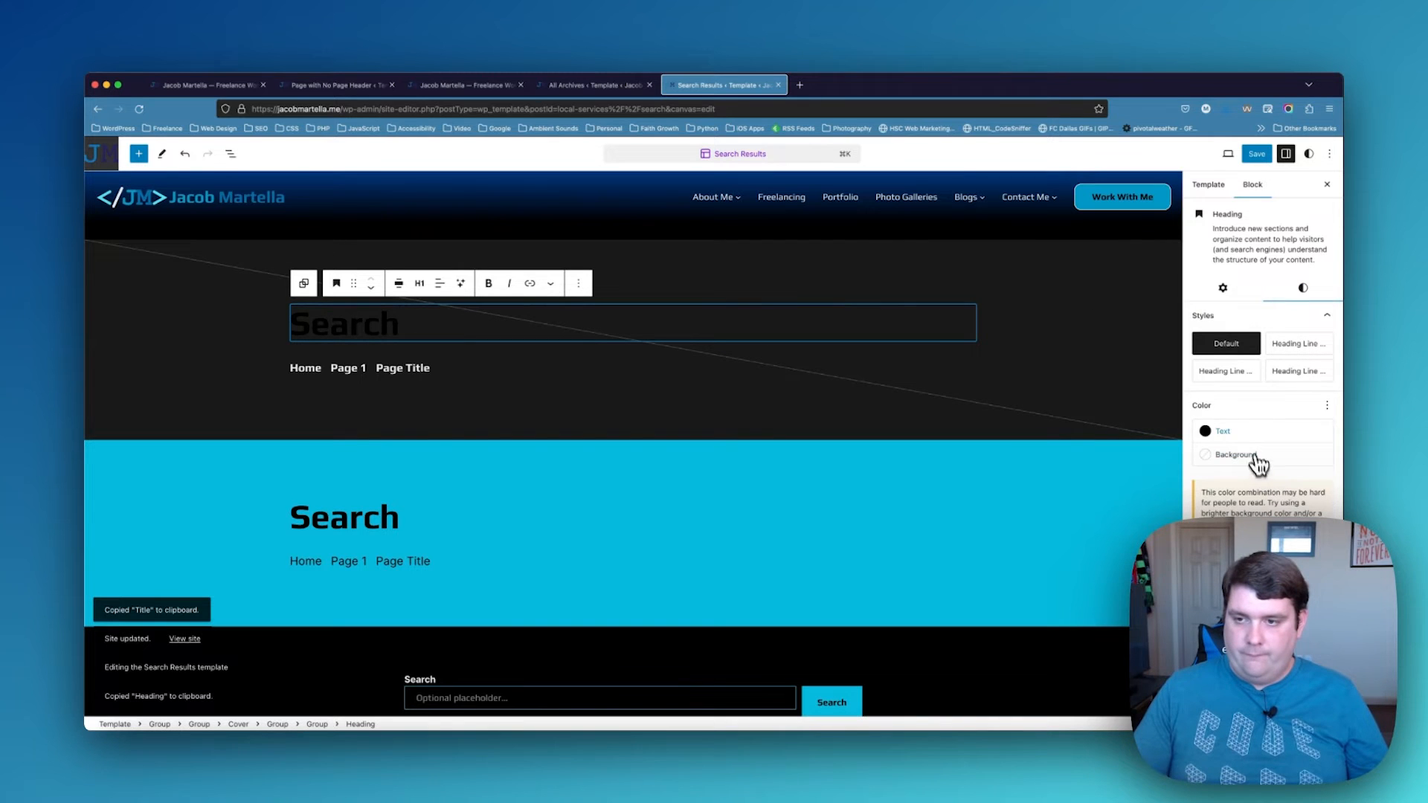
pyautogui.click(1227, 431)
pyautogui.click(1064, 534)
pyautogui.click(189, 476)
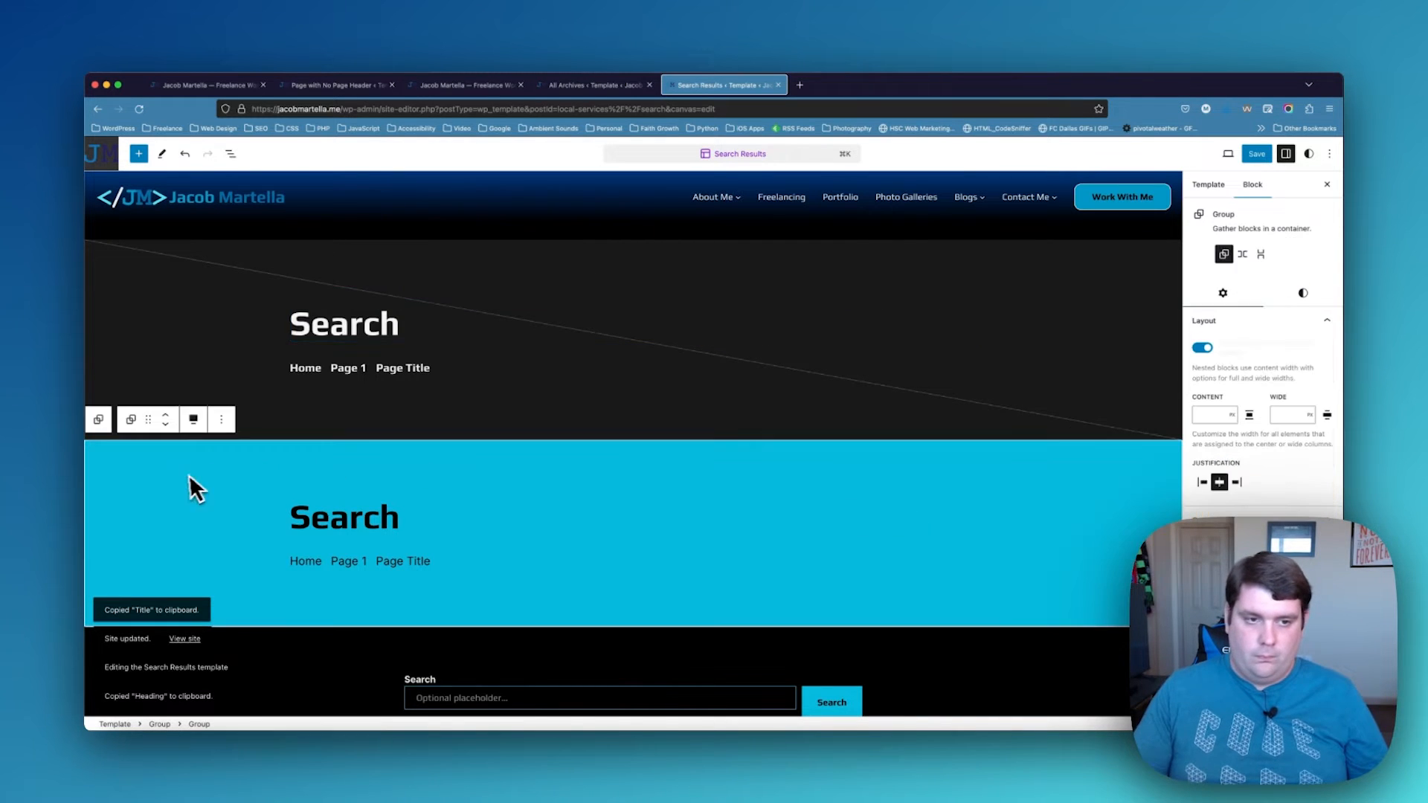
pyautogui.press('BackSpace')
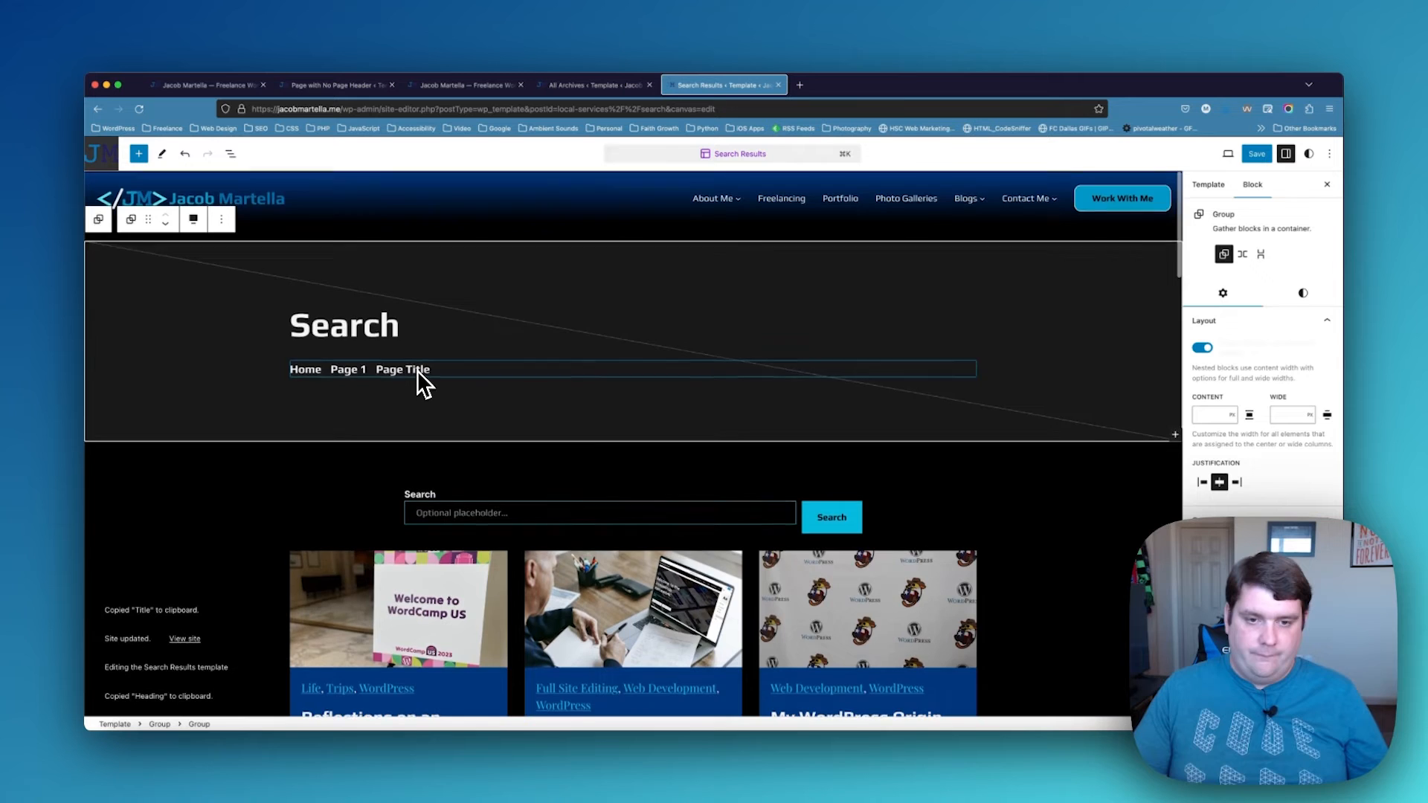
# Set the font of the post cards' Categories block to Play
pyautogui.scroll(-3, 418, 370)
pyautogui.scroll(-5, 418, 371)
pyautogui.click(367, 401)
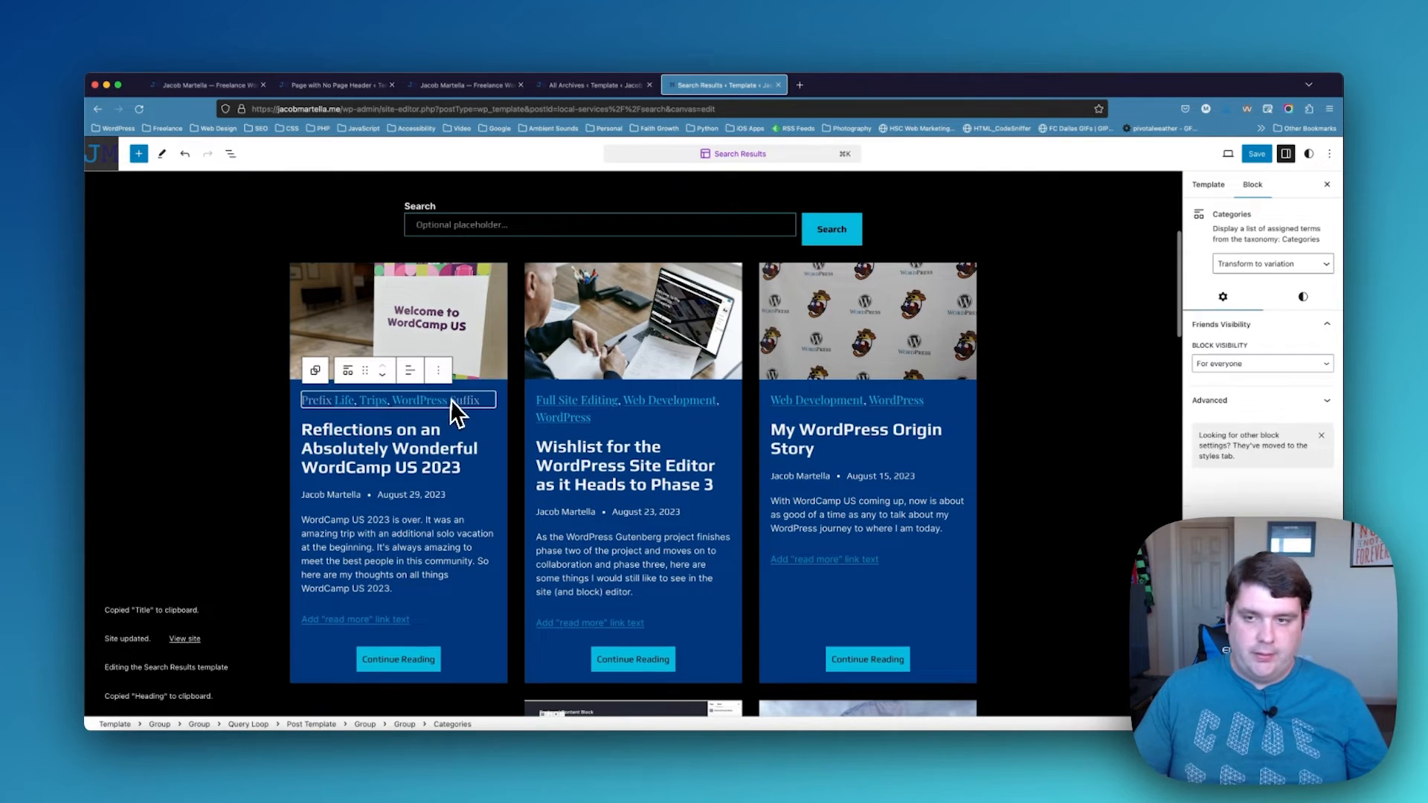
pyautogui.click(1303, 297)
pyautogui.click(1262, 470)
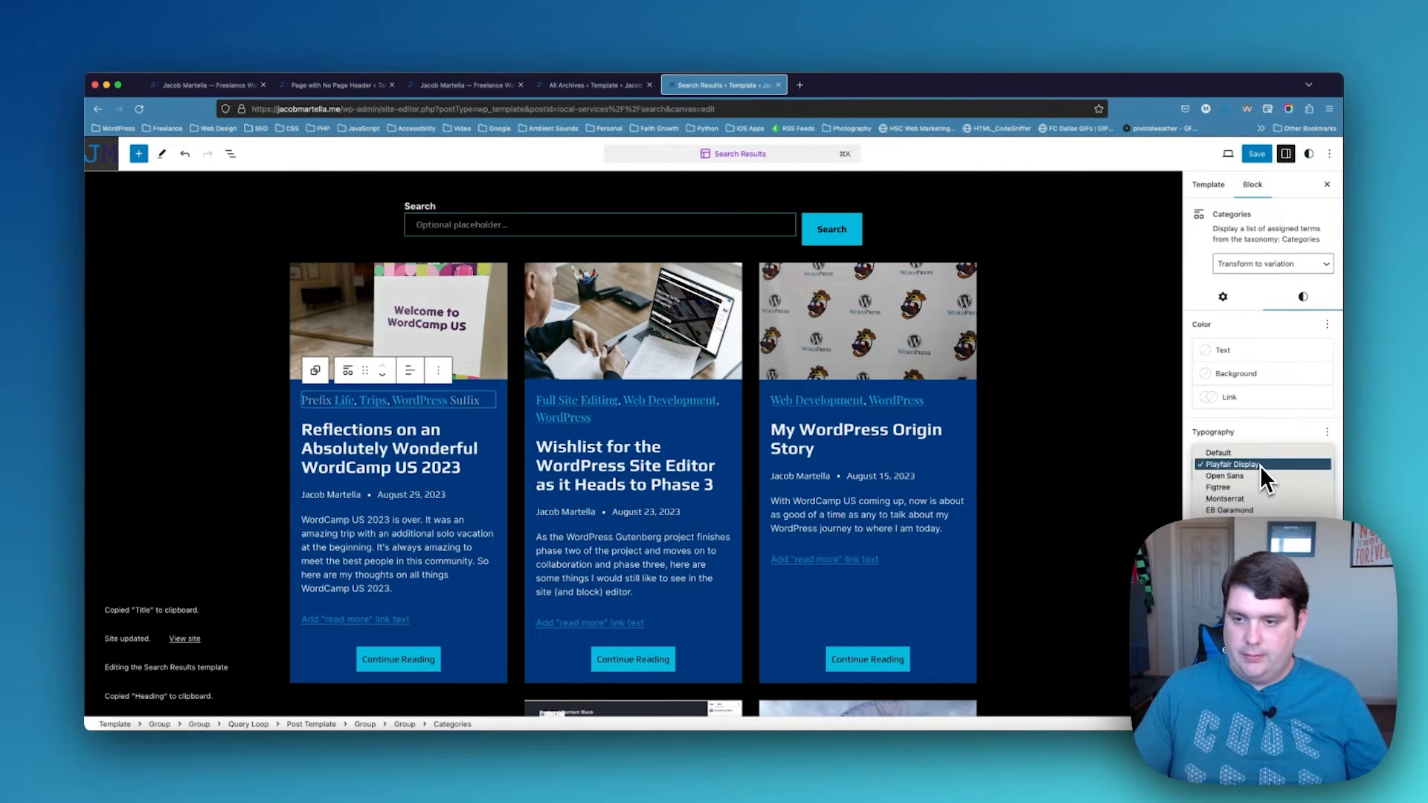
pyautogui.click(1220, 546)
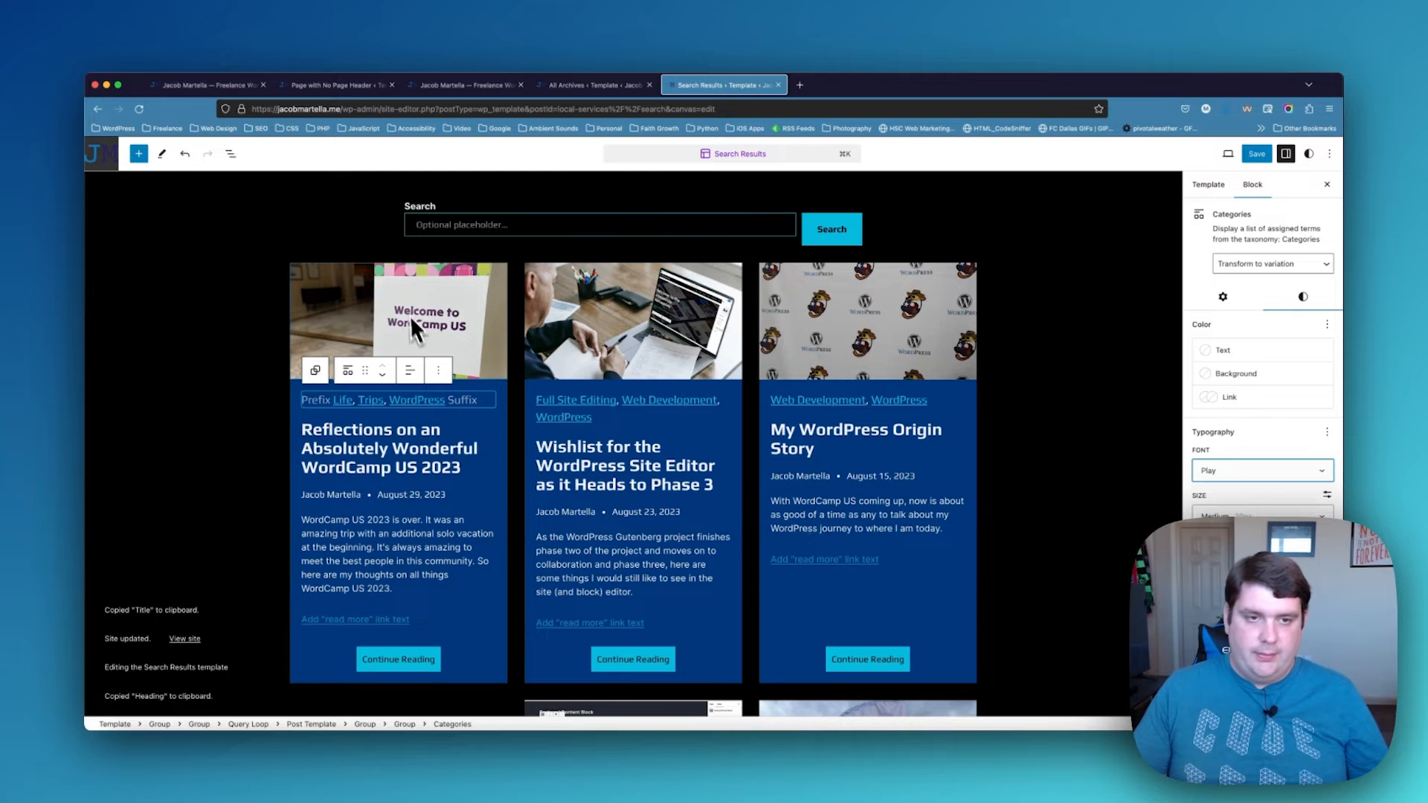
pyautogui.click(337, 301)
pyautogui.click(1313, 272)
pyautogui.scroll(-3, 1265, 335)
pyautogui.scroll(1, 1264, 335)
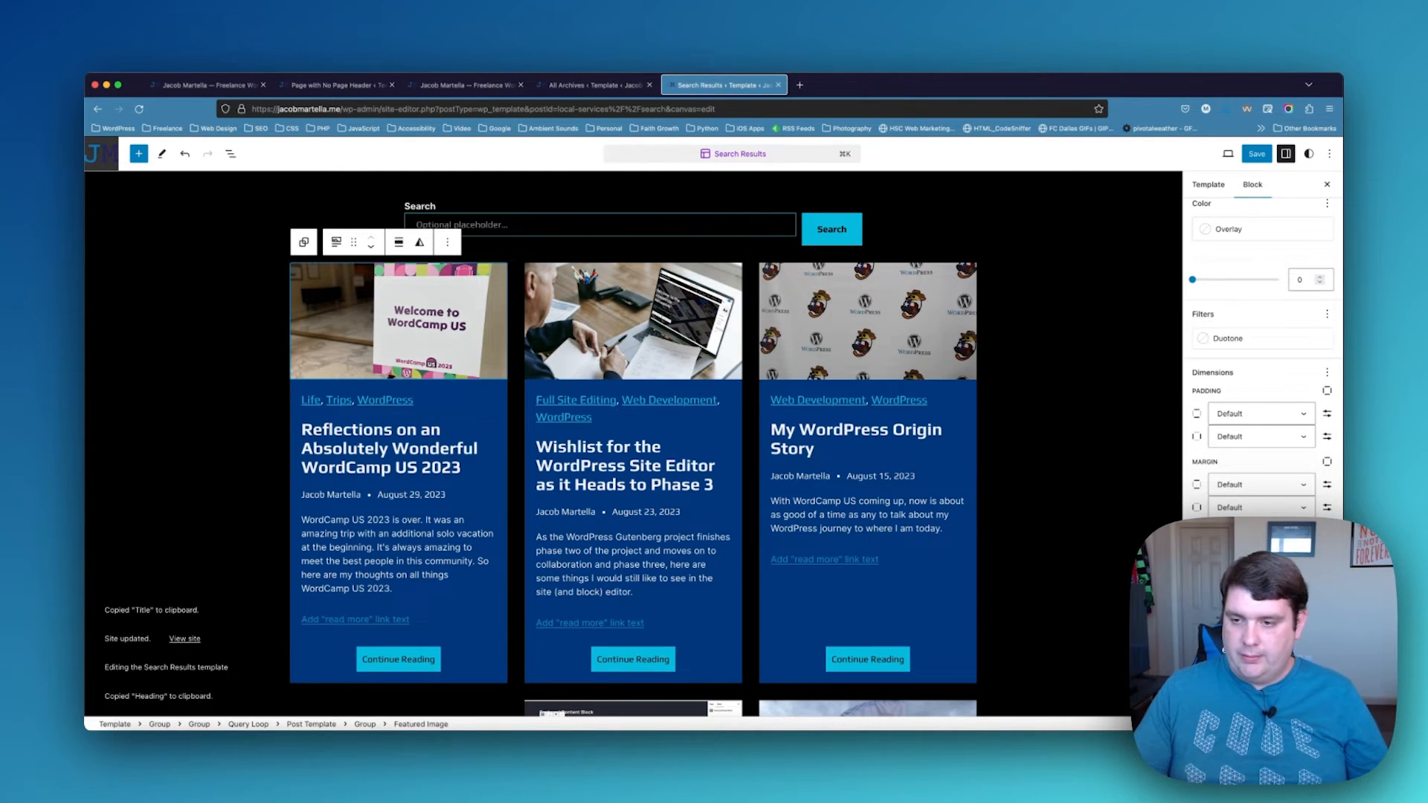
pyautogui.scroll(-2, 1264, 335)
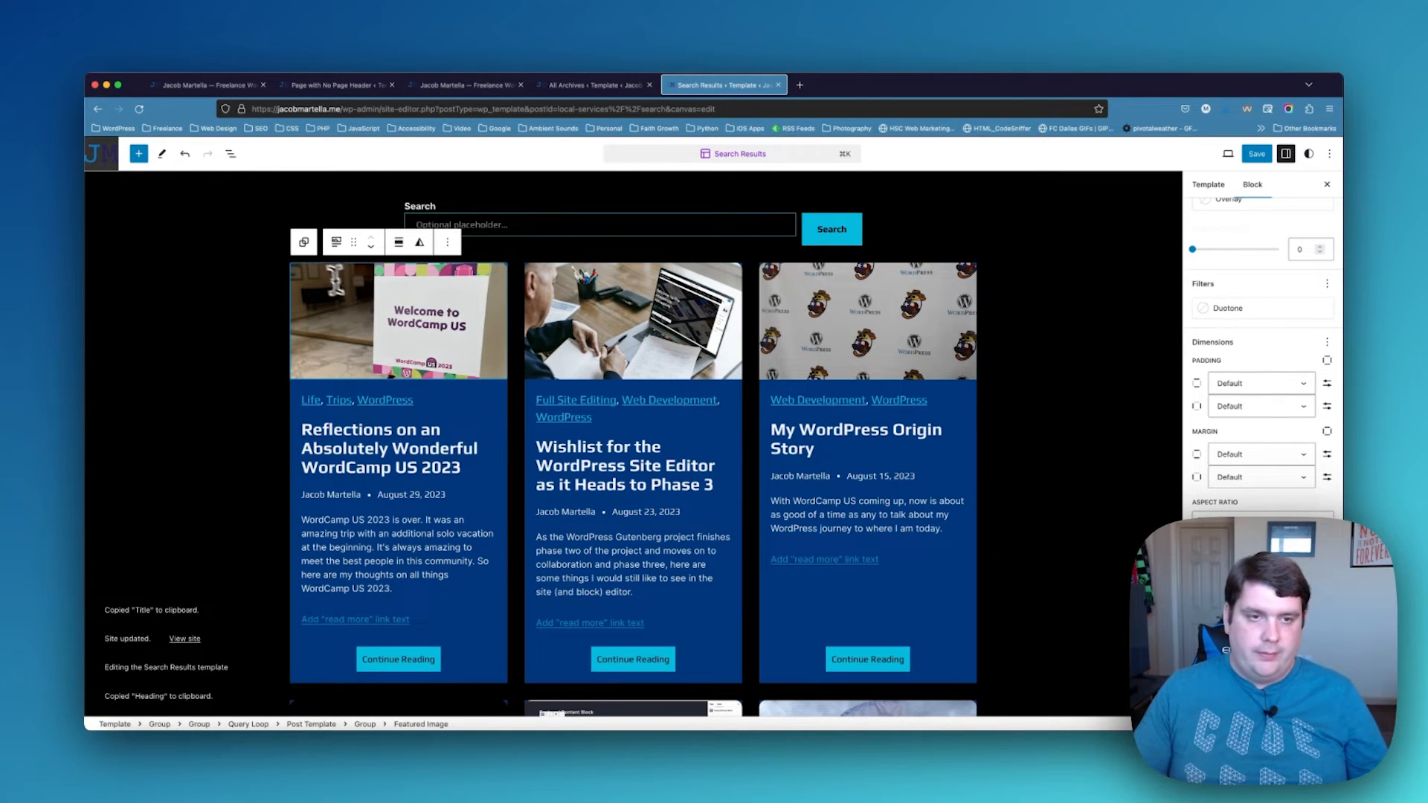
# Give the post card group a border of width 1 in the custom light cyan colour and review the cards
pyautogui.click(305, 243)
pyautogui.click(1308, 293)
pyautogui.scroll(-3, 1286, 498)
pyautogui.scroll(-3, 1262, 357)
pyautogui.write('1')
pyautogui.click(1205, 670)
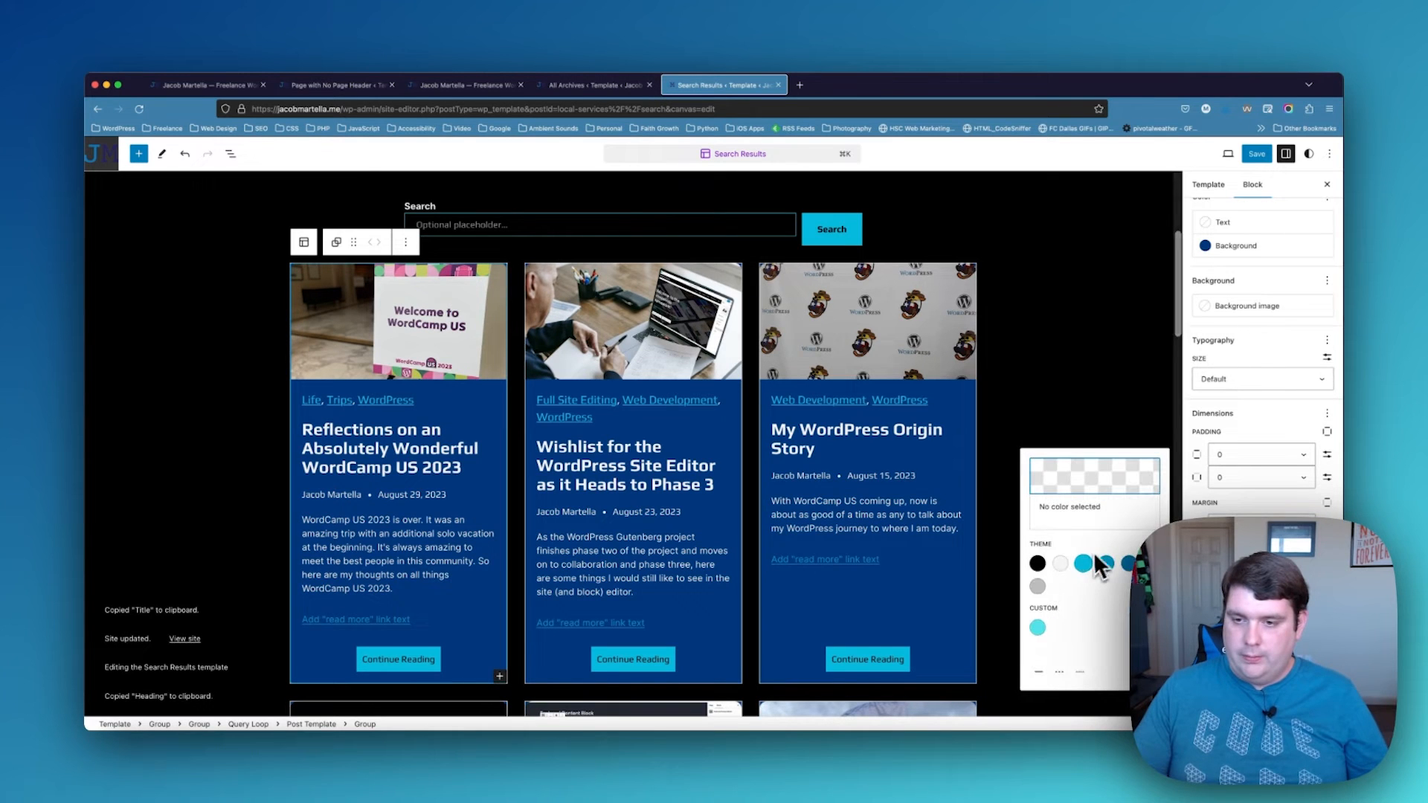
pyautogui.click(1037, 628)
pyautogui.scroll(-1, 1263, 417)
pyautogui.scroll(-2, 803, 434)
pyautogui.scroll(8, 804, 434)
pyautogui.scroll(-10, 804, 433)
pyautogui.scroll(-5, 804, 434)
pyautogui.scroll(10, 804, 433)
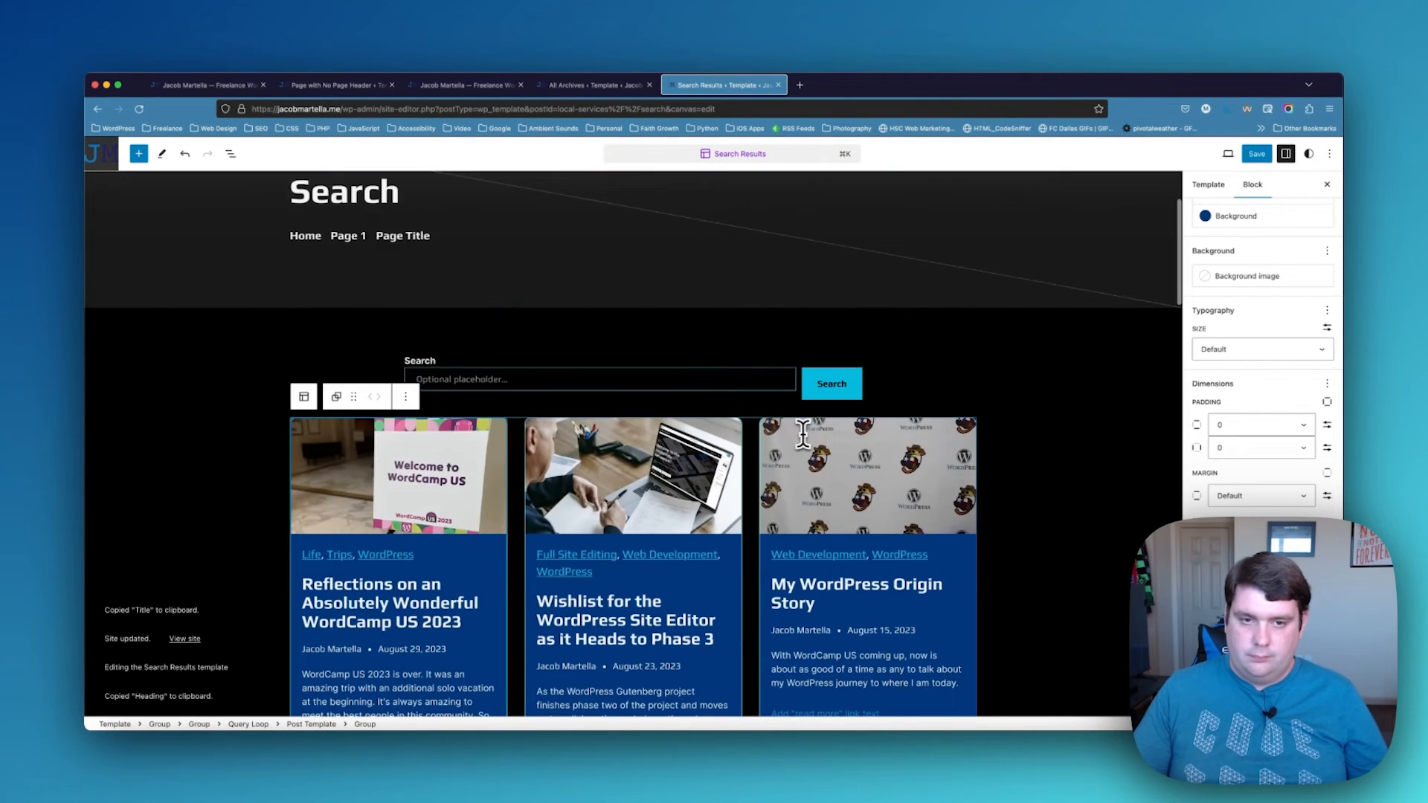
# Save the Search Results template and leave its editing view
pyautogui.click(1264, 166)
pyautogui.click(1255, 165)
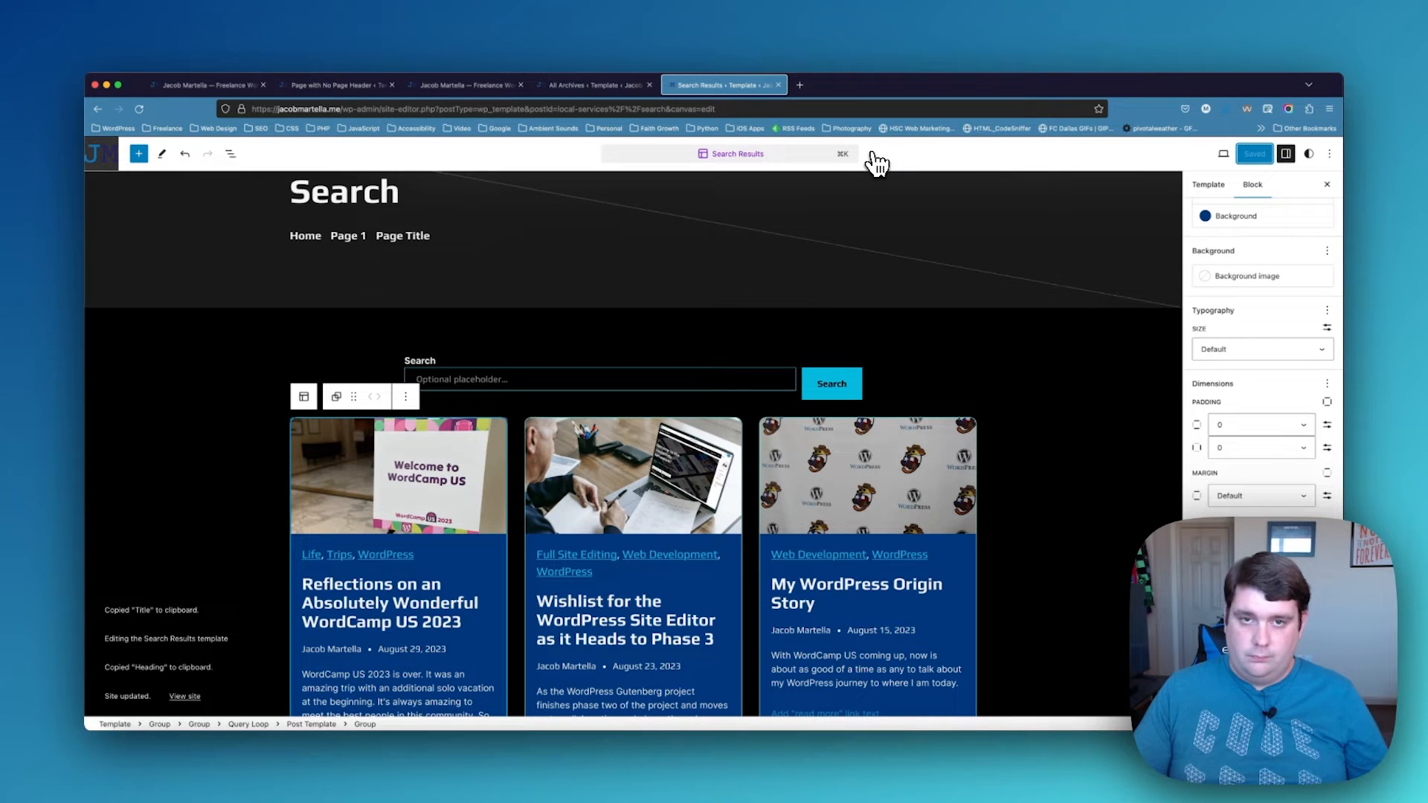
pyautogui.click(119, 154)
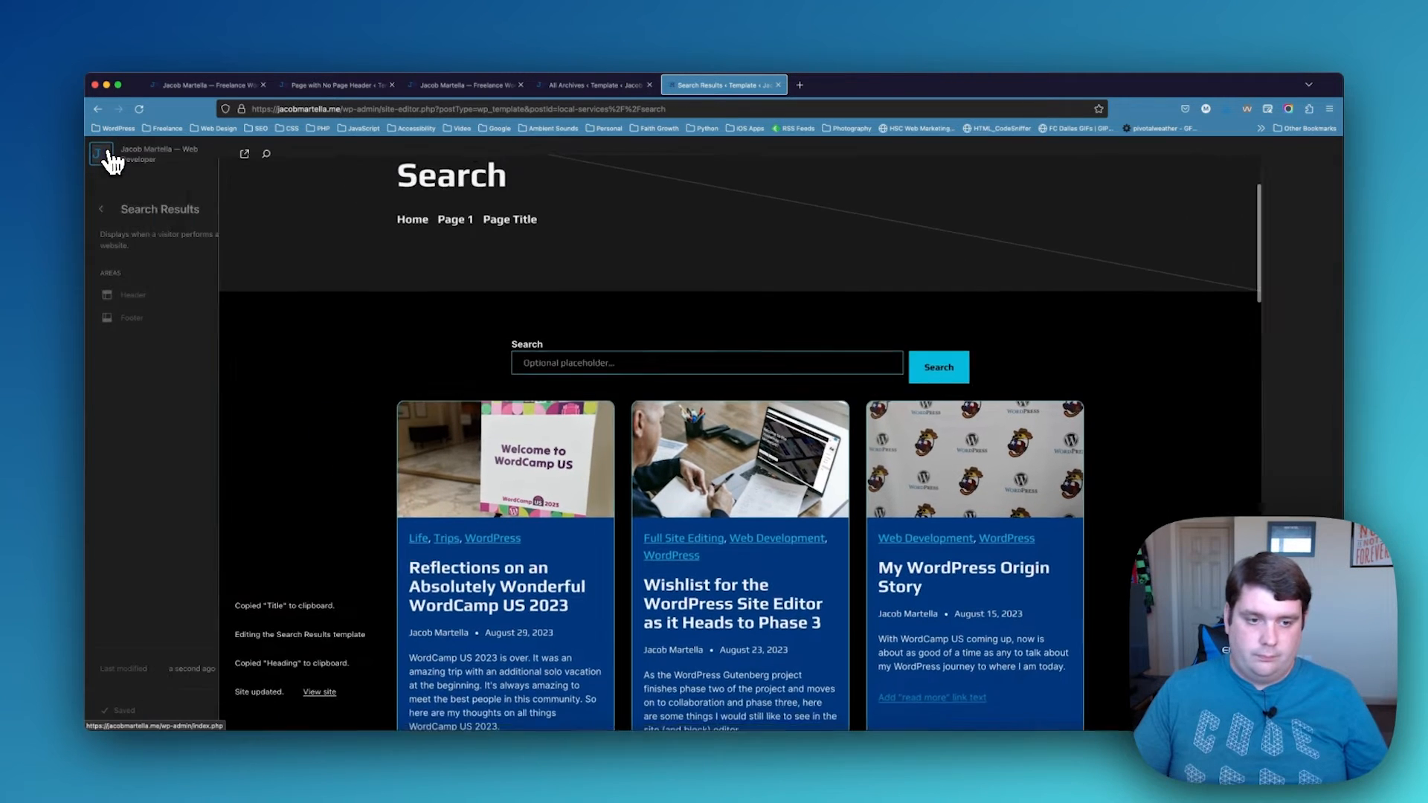
# Open the Single item: Photo Gallery template for editing and select its Comments Form block
pyautogui.click(104, 215)
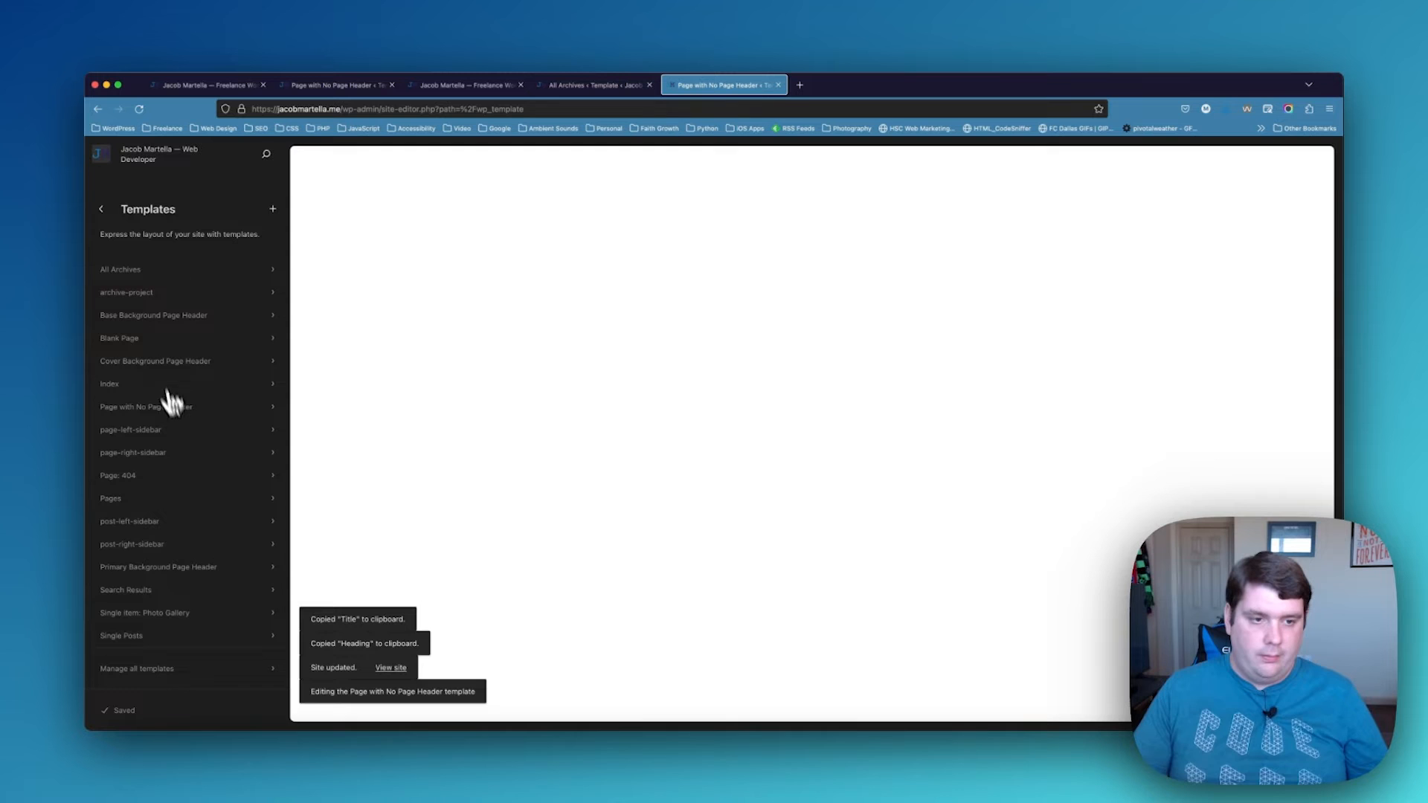
pyautogui.scroll(-3, 165, 567)
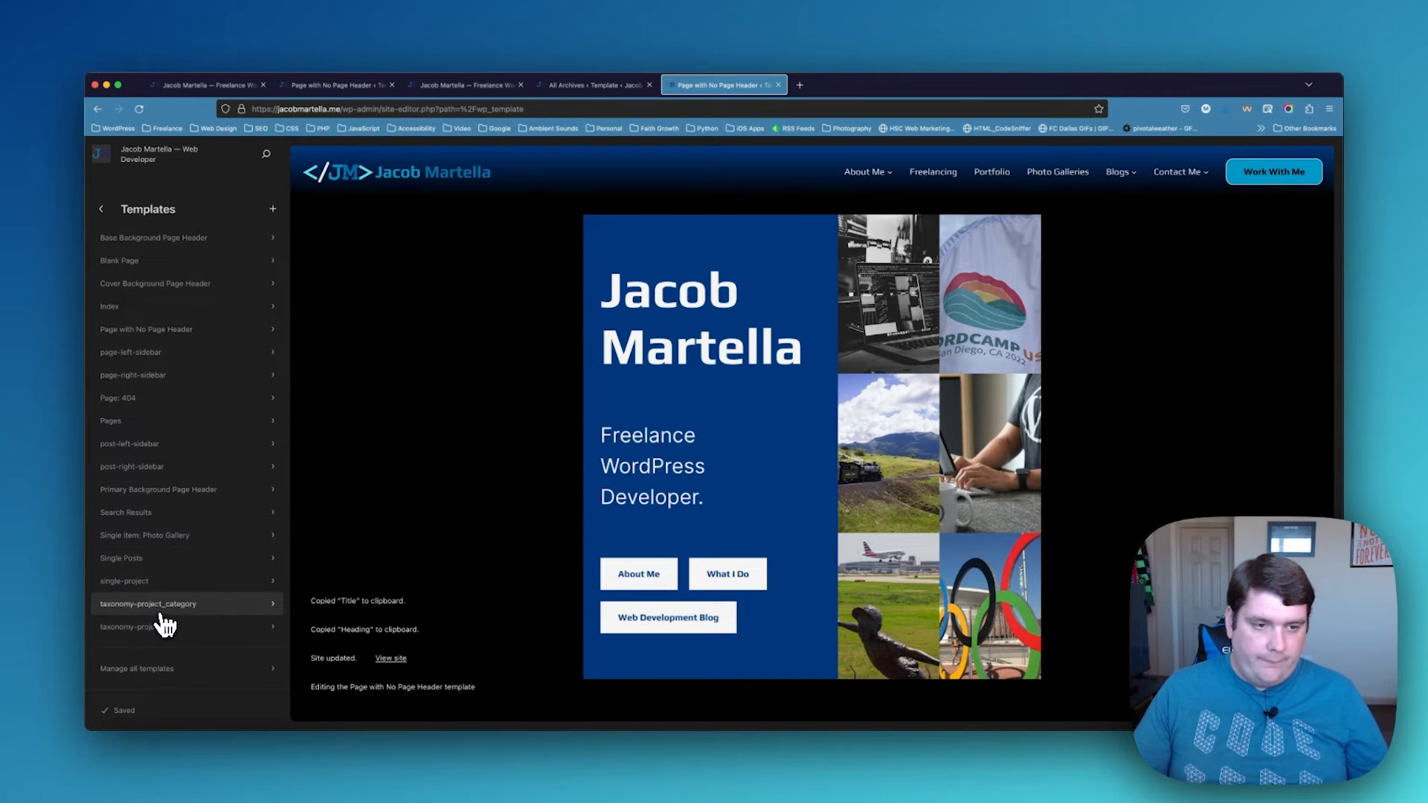
pyautogui.click(149, 539)
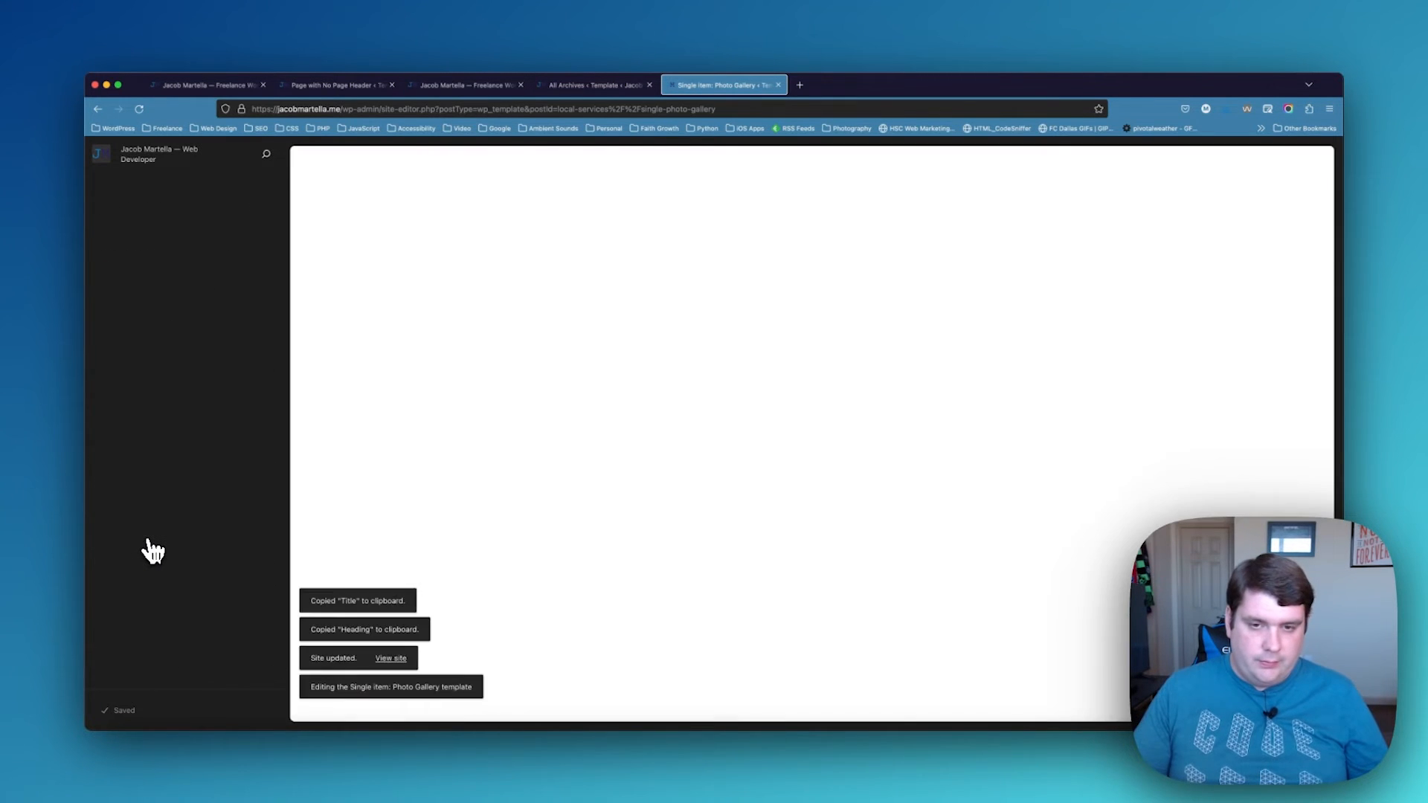
pyautogui.scroll(-5, 727, 462)
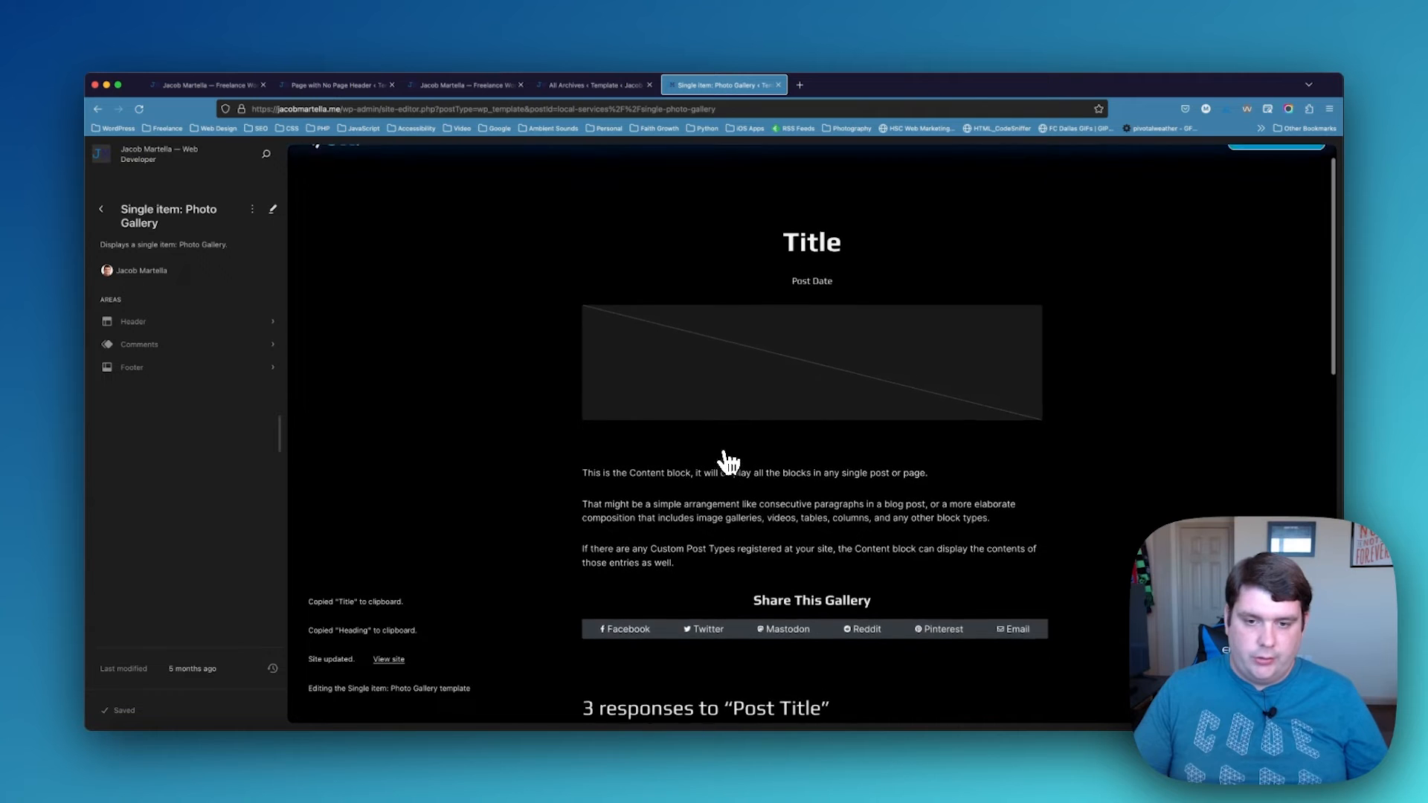
pyautogui.scroll(-7, 728, 462)
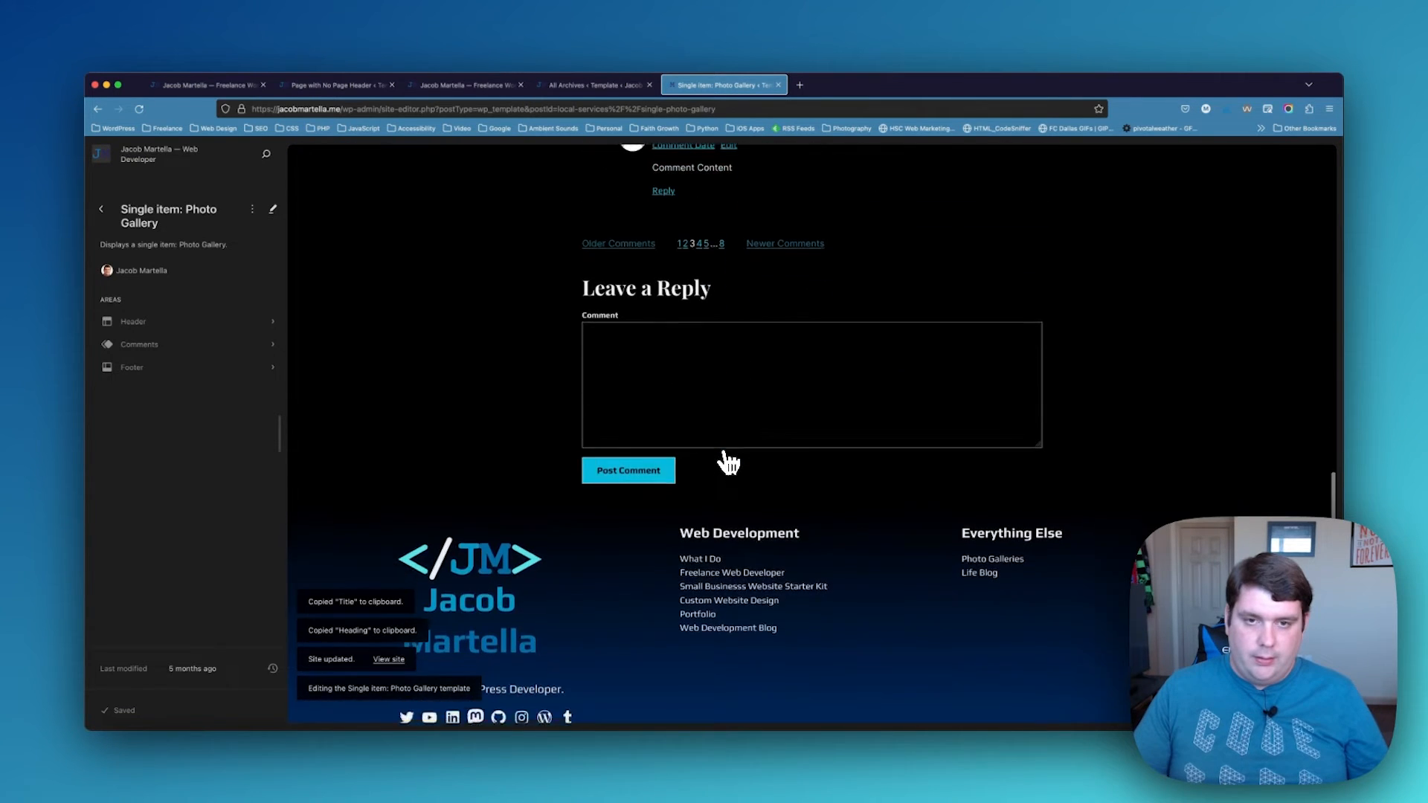
pyautogui.click(720, 327)
pyautogui.click(587, 369)
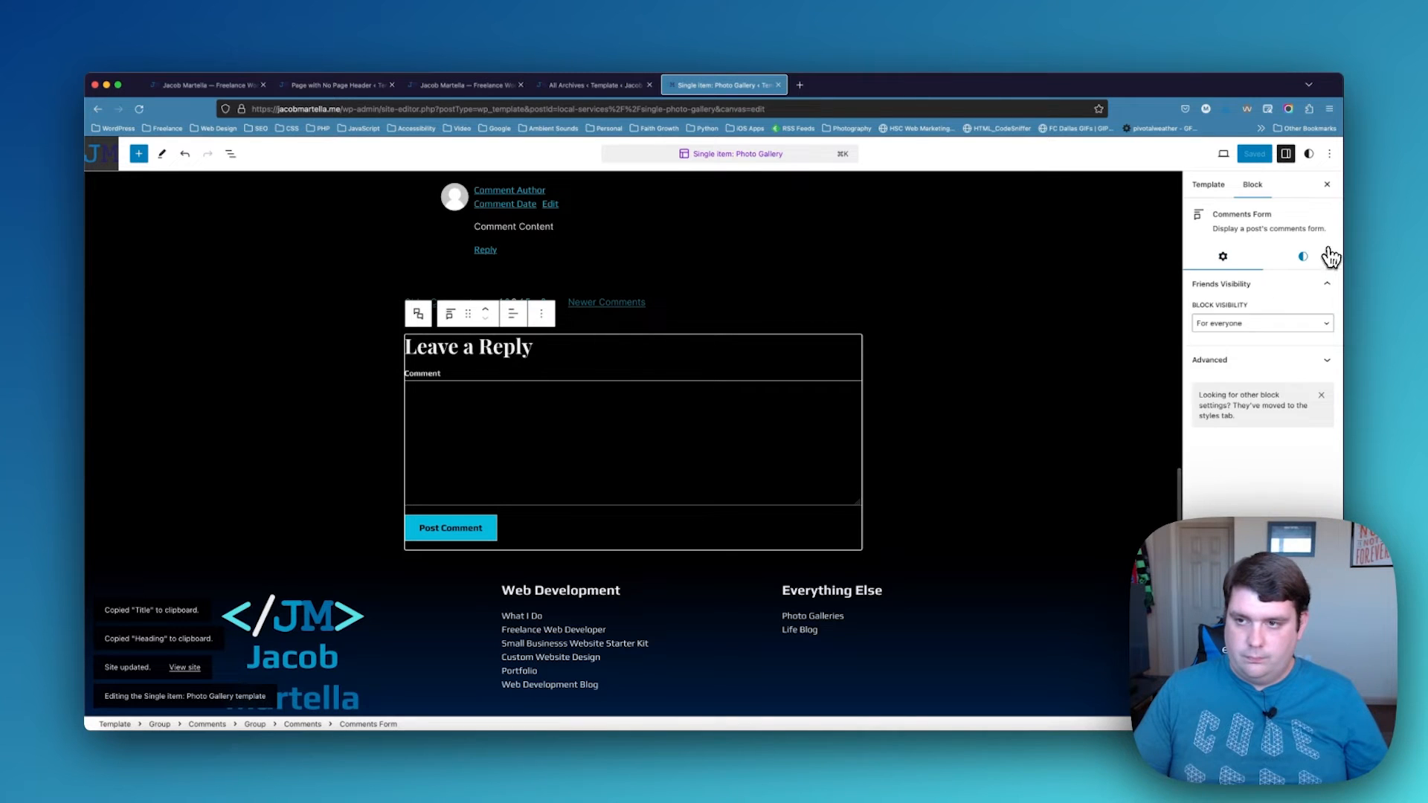
# Check the Comments Form block's typography options for a font setting, turning on the Appearance control
pyautogui.click(1304, 256)
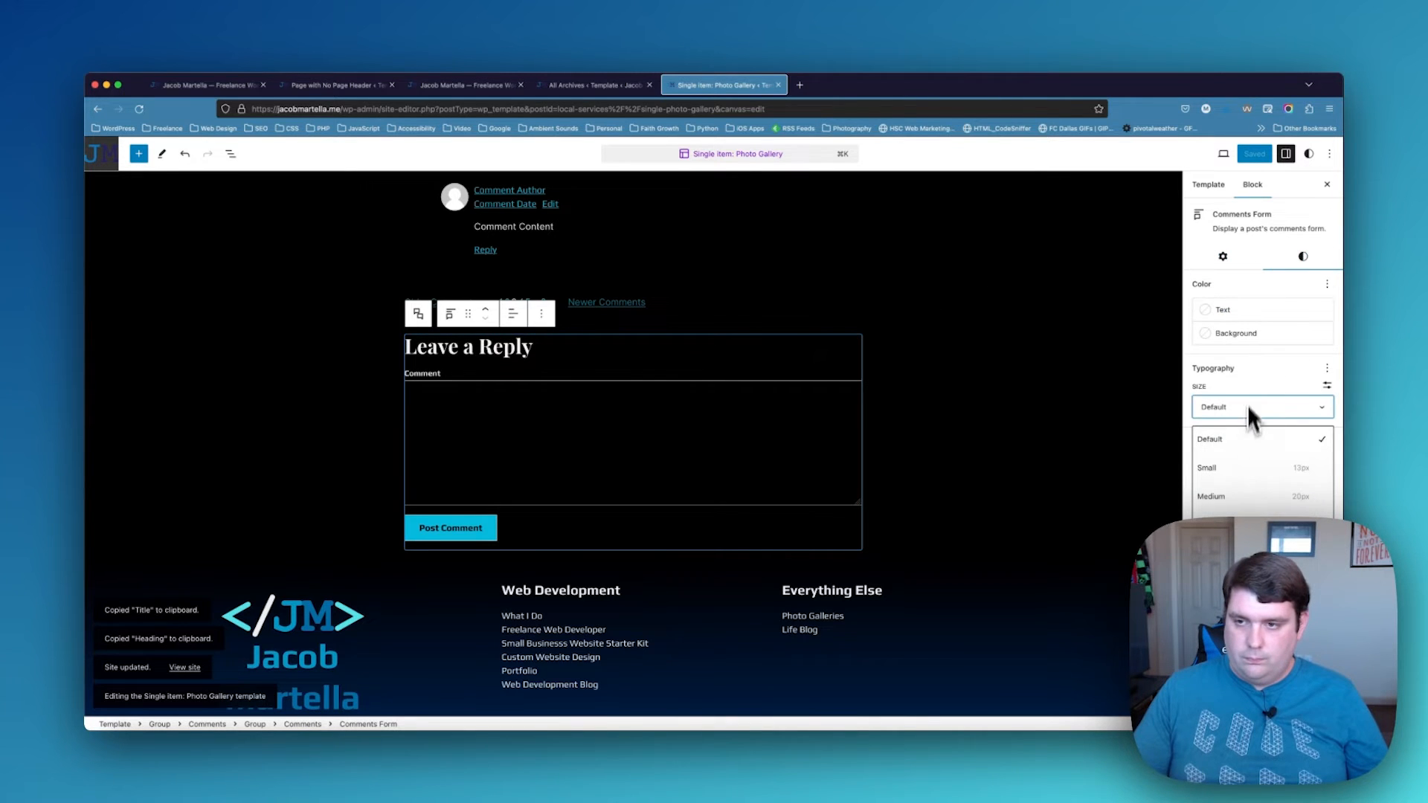
pyautogui.click(1328, 370)
pyautogui.click(1103, 419)
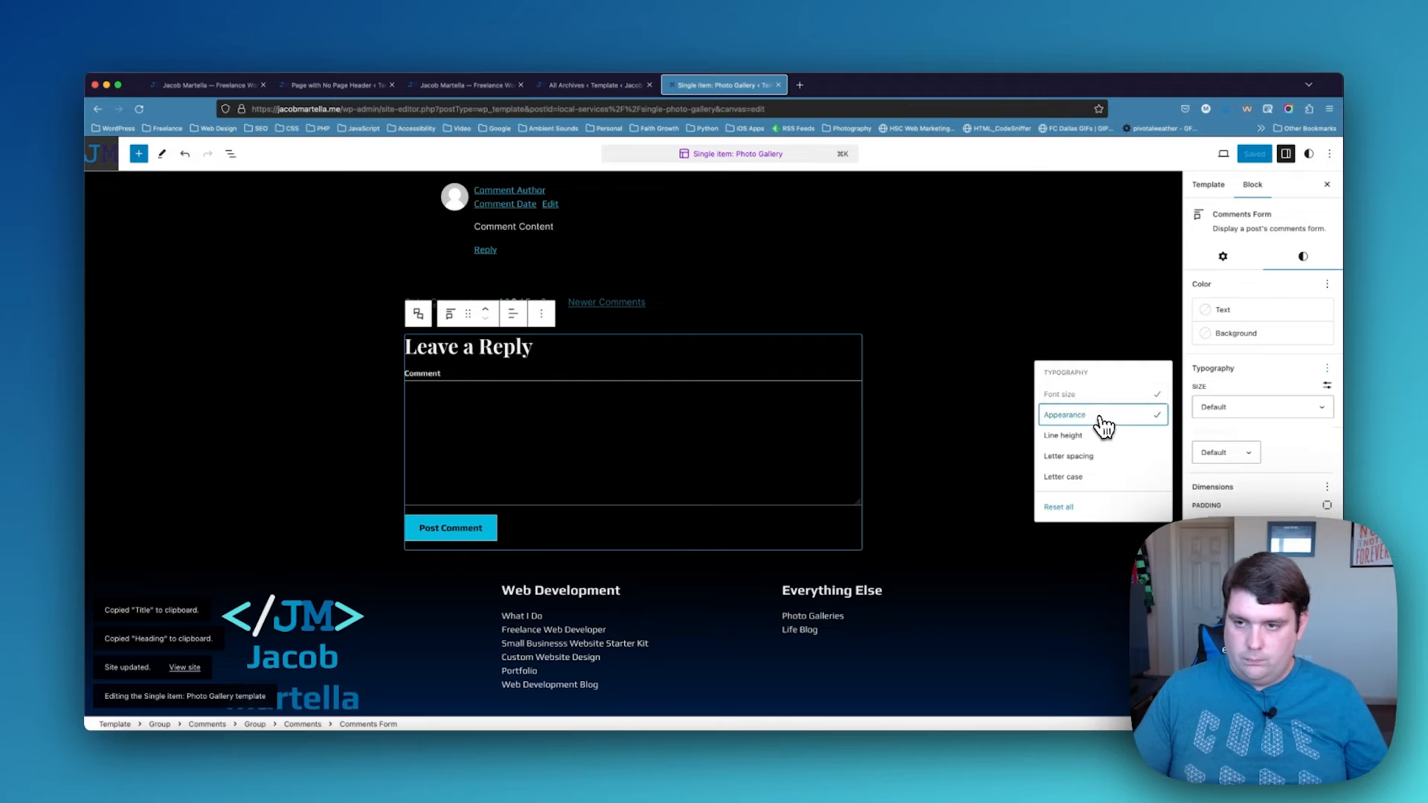
pyautogui.click(1227, 447)
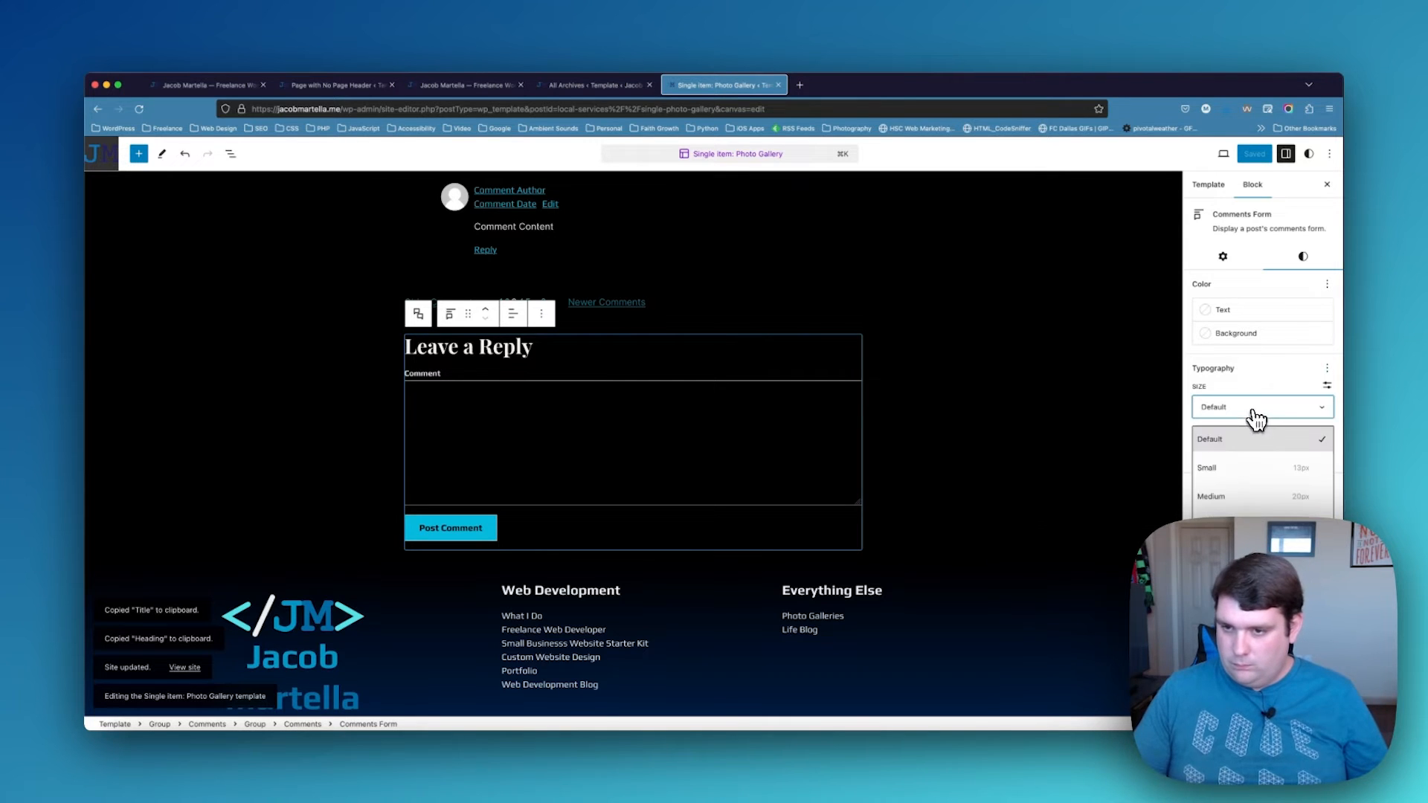
pyautogui.click(1227, 453)
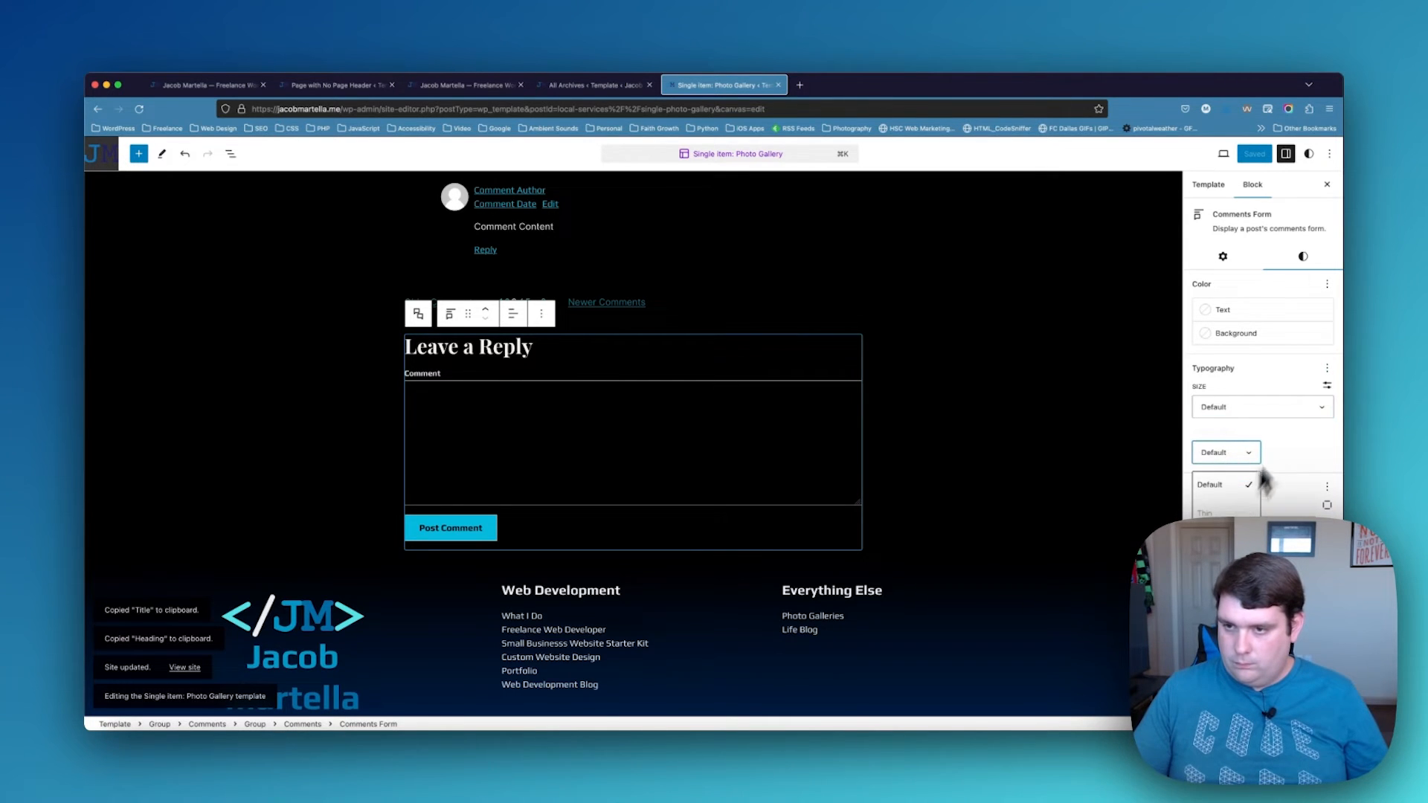
pyautogui.click(1328, 370)
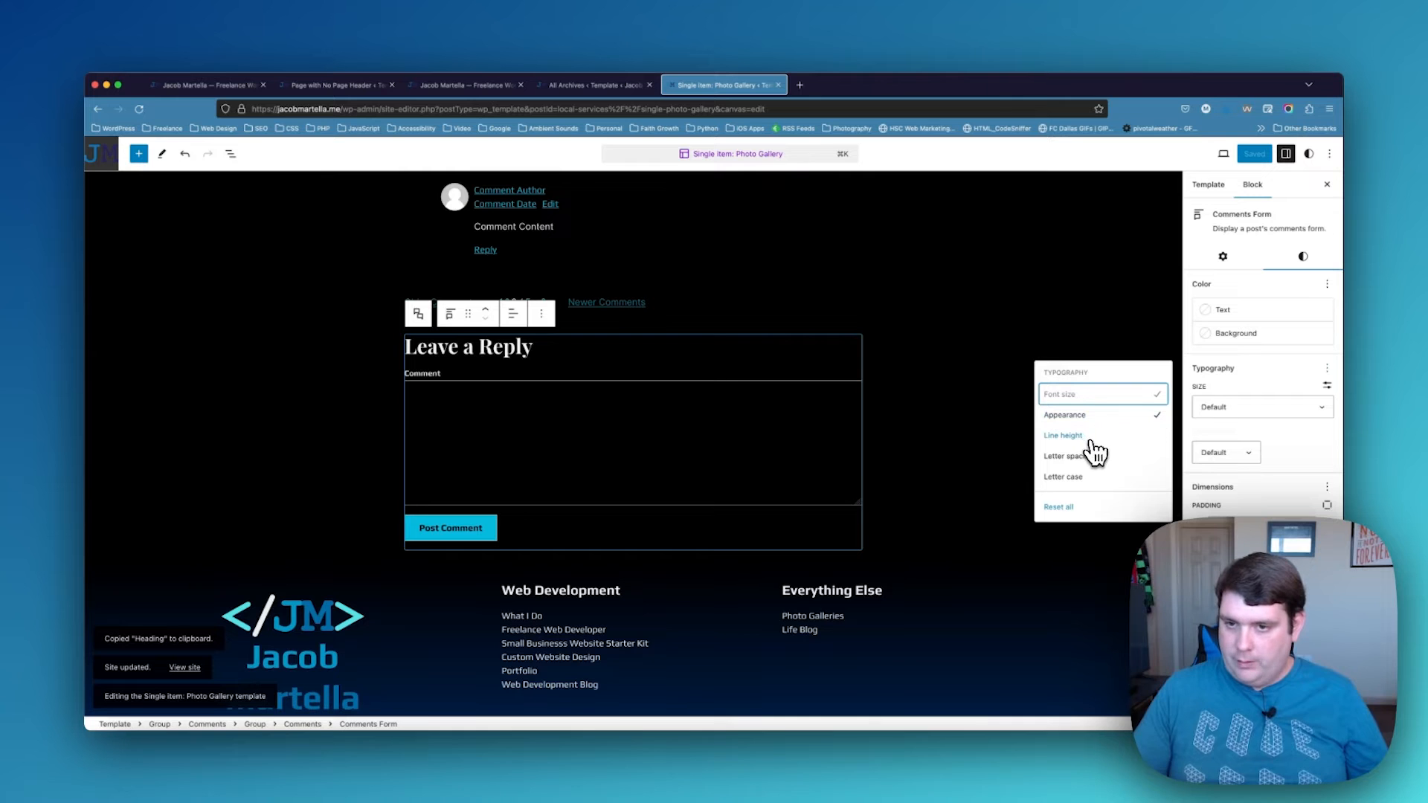
pyautogui.click(458, 368)
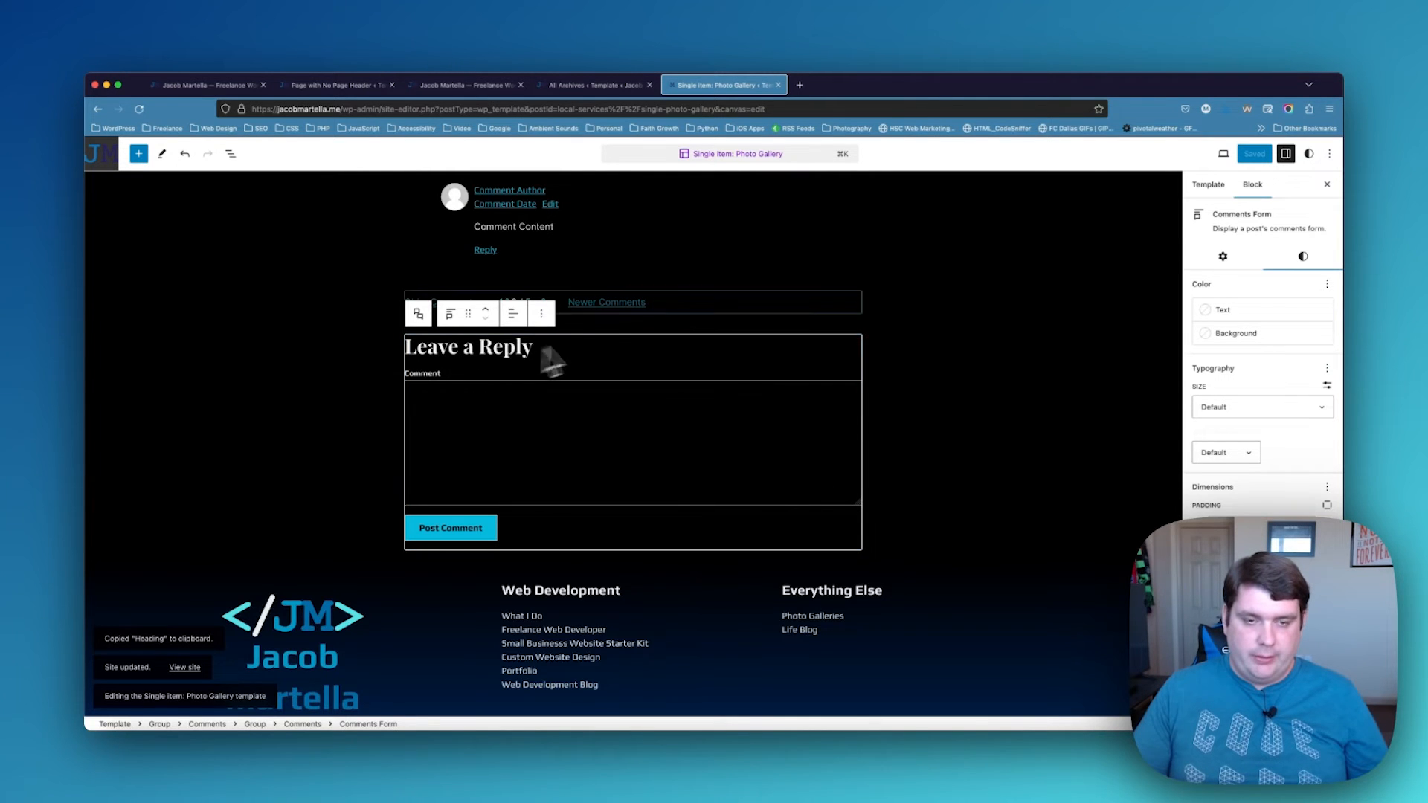
# Review the Photo Gallery template's layout and leave its editing view
pyautogui.scroll(10, 615, 309)
pyautogui.scroll(-8, 615, 309)
pyautogui.scroll(10, 614, 309)
pyautogui.click(100, 155)
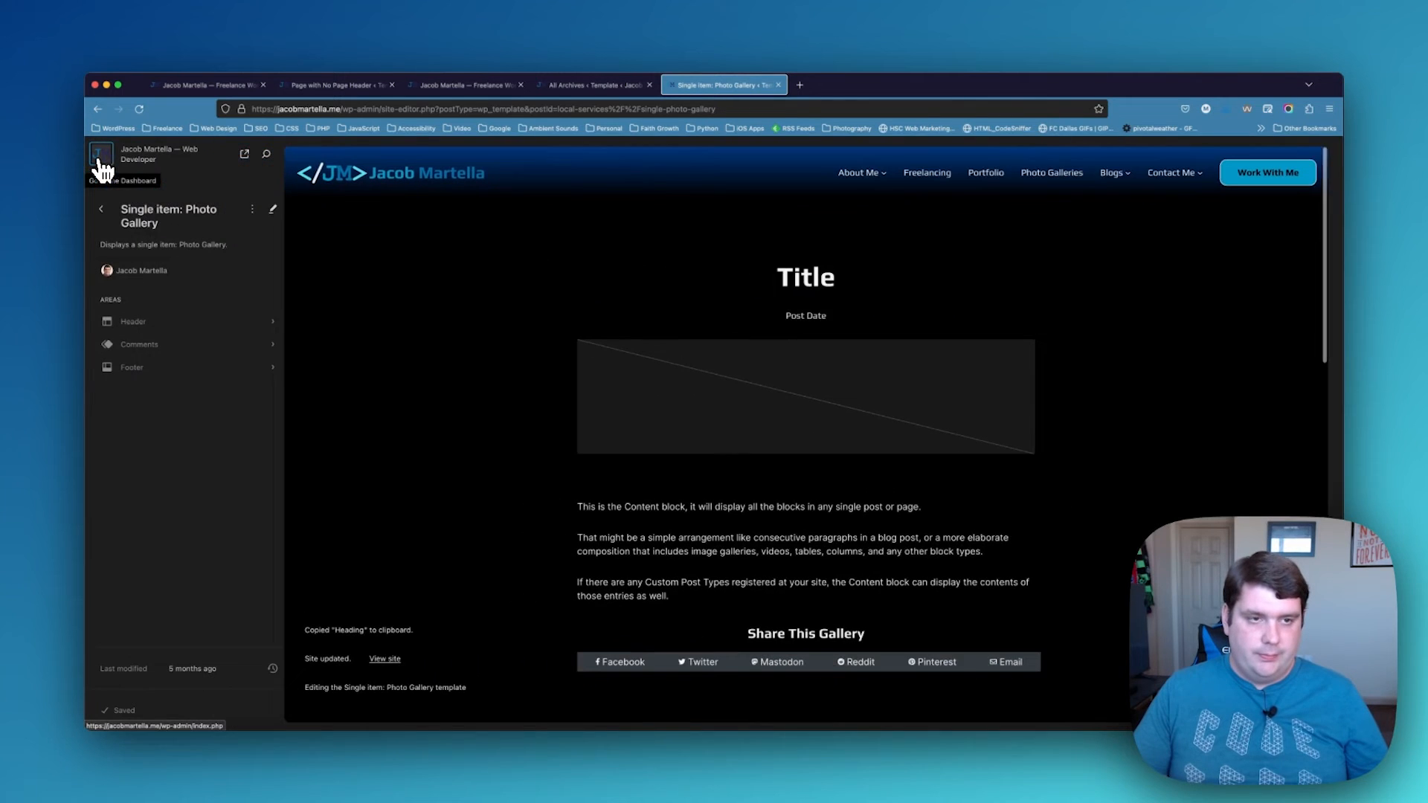
# Open the single-project template to check its layout and return to the template list
pyautogui.click(104, 210)
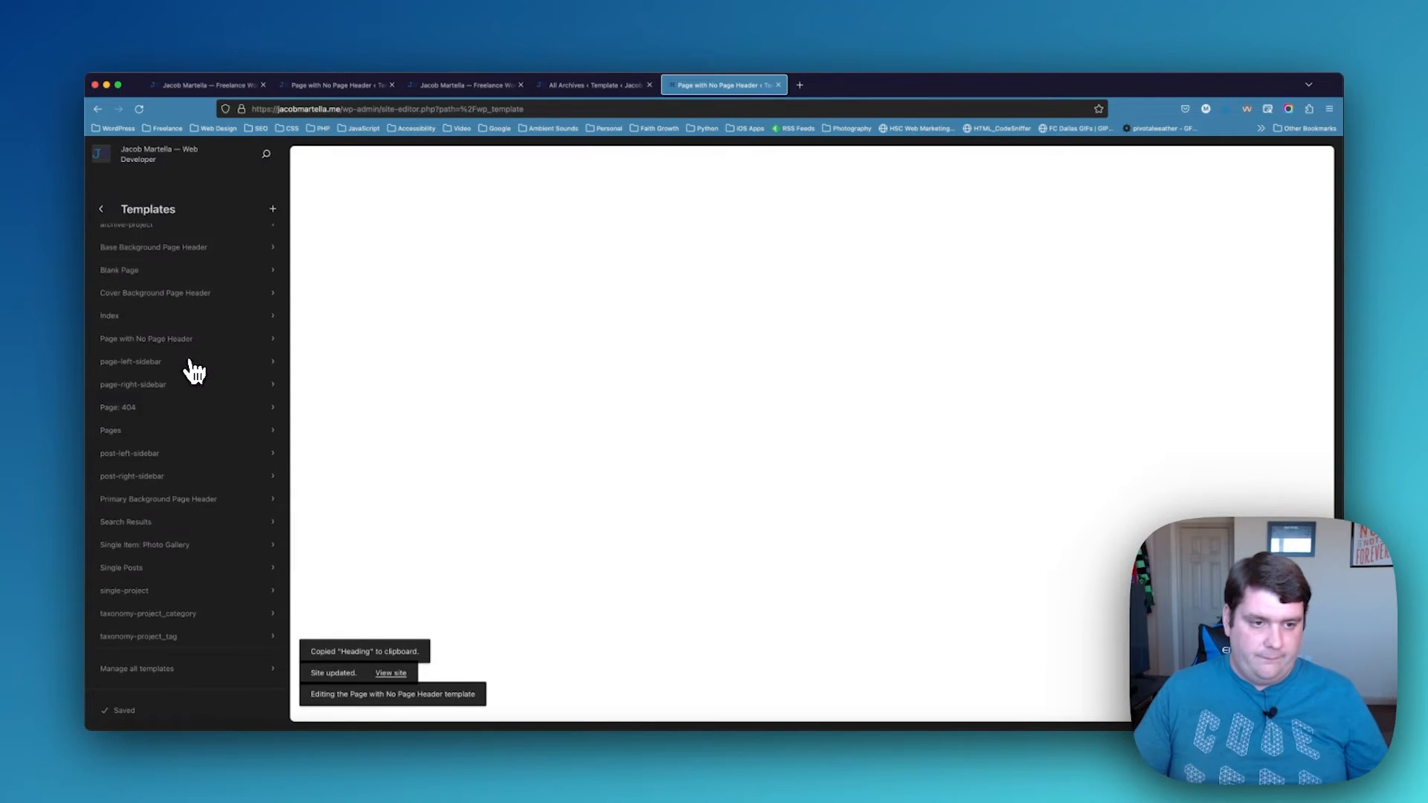
pyautogui.scroll(-2, 186, 417)
pyautogui.click(164, 585)
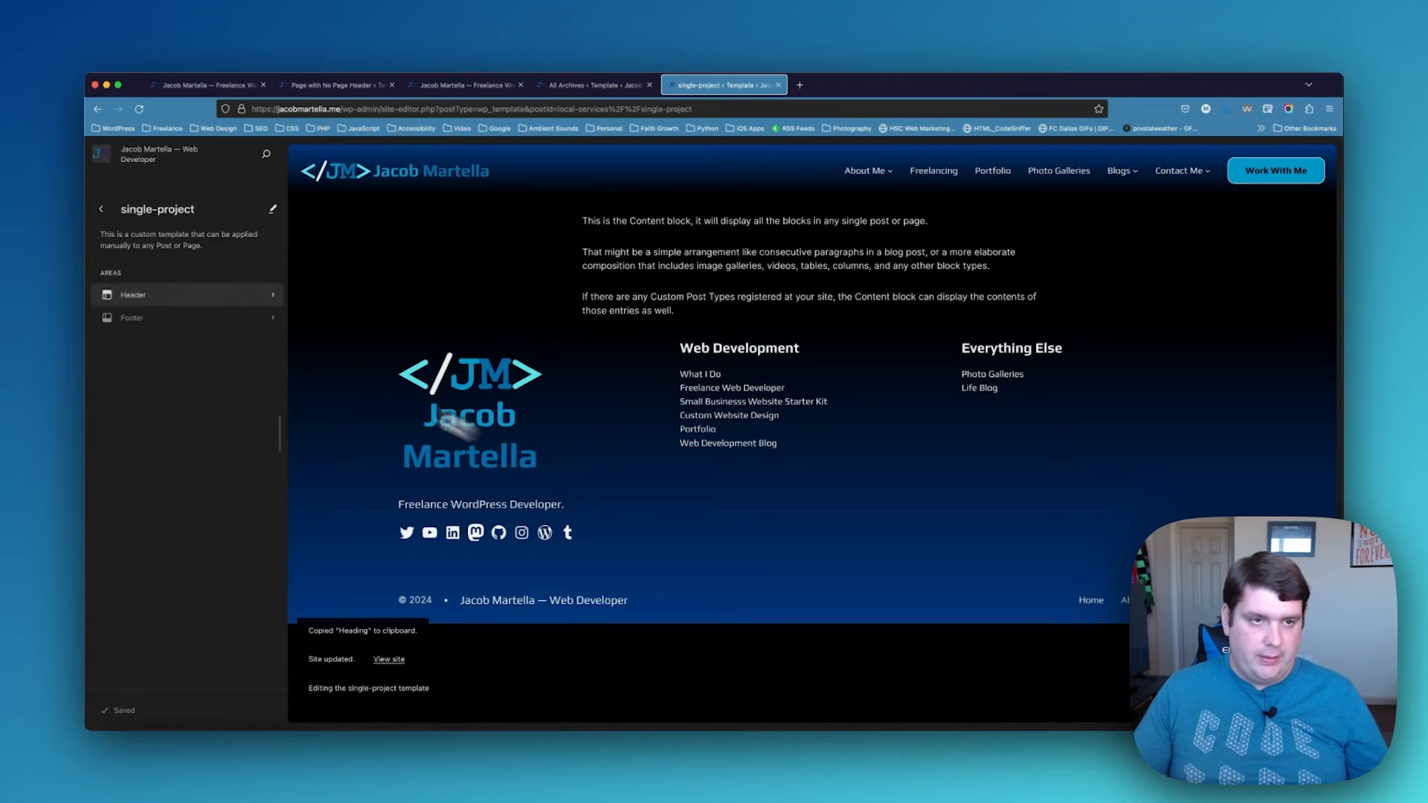
pyautogui.click(102, 209)
pyautogui.scroll(-1, 186, 602)
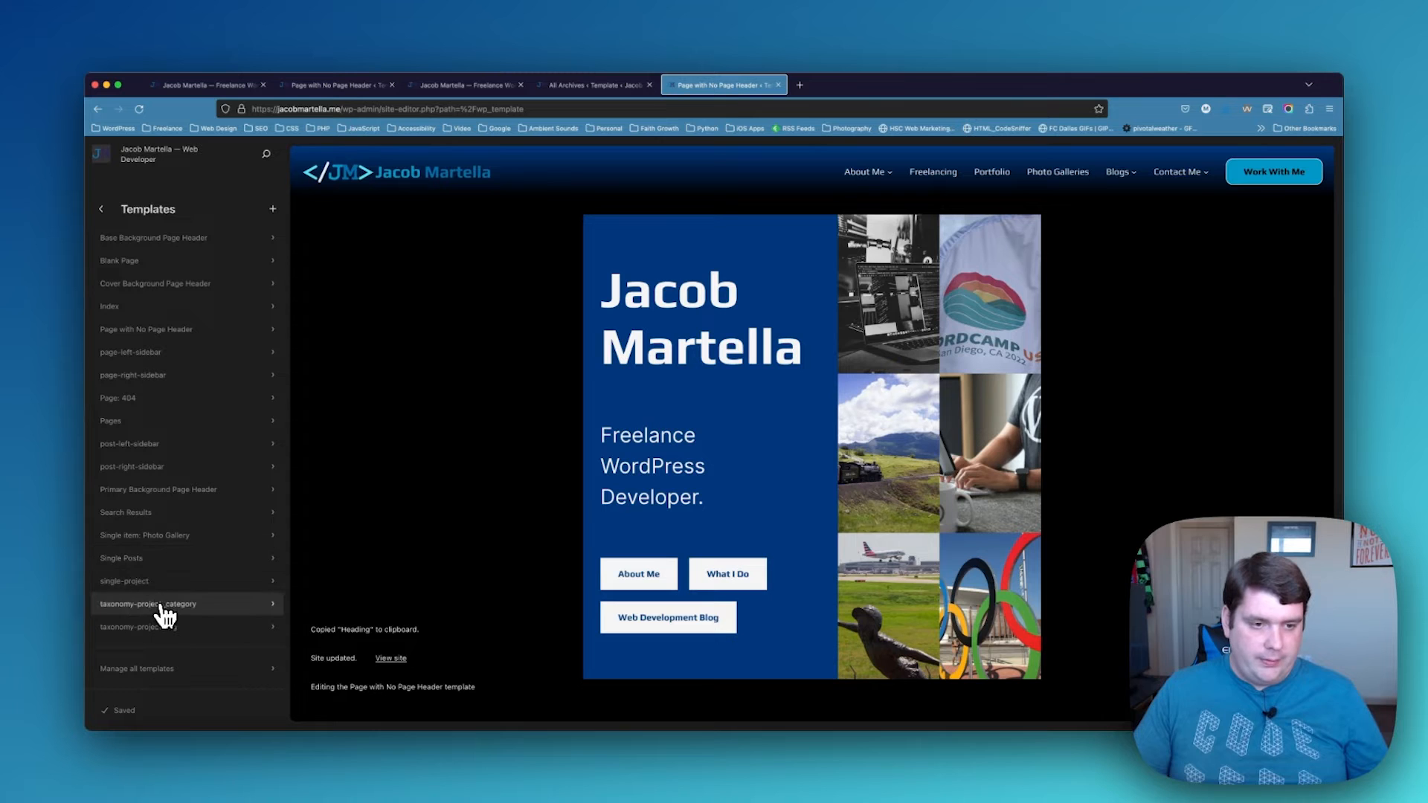
# Open the Single Posts template for editing at its previous and next post cards
pyautogui.click(148, 566)
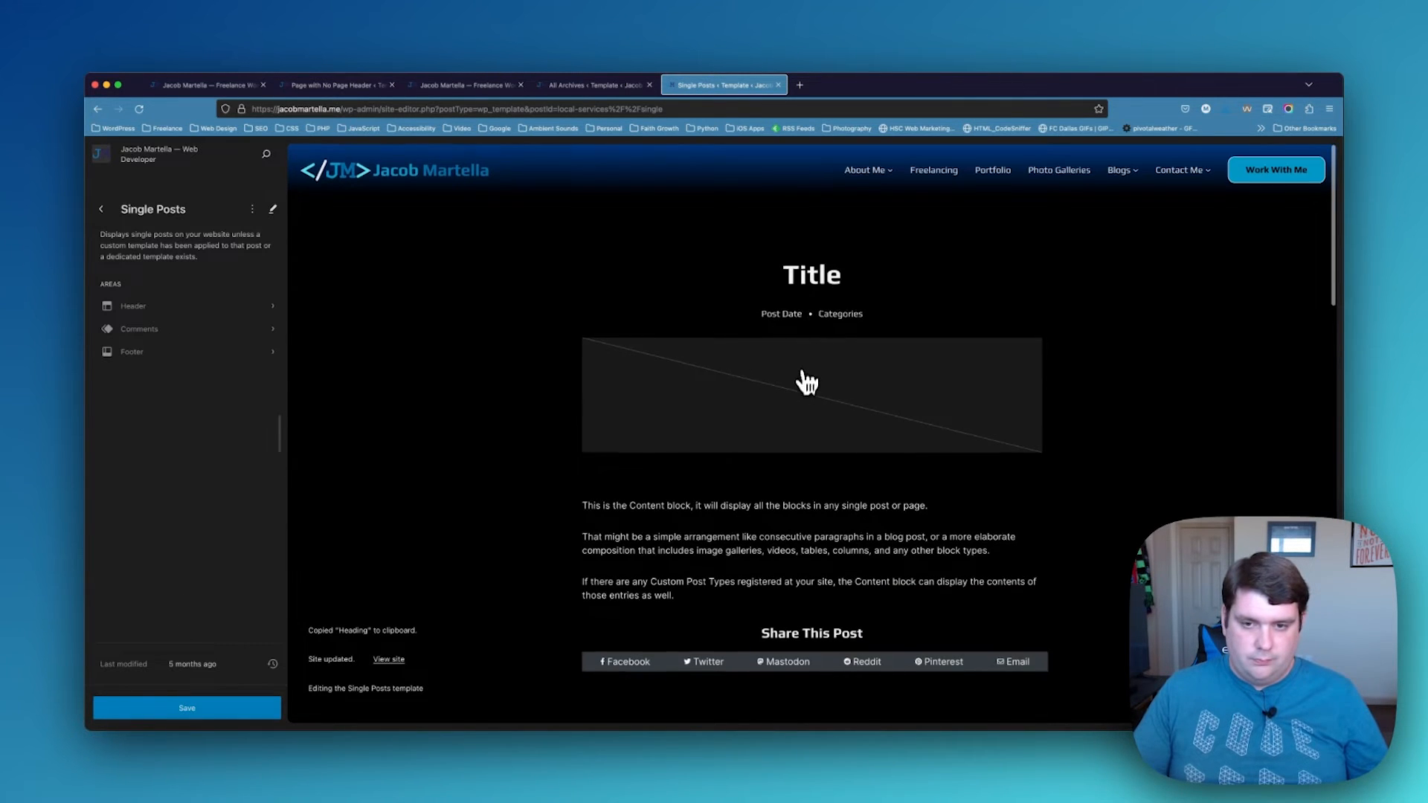
pyautogui.scroll(-10, 807, 380)
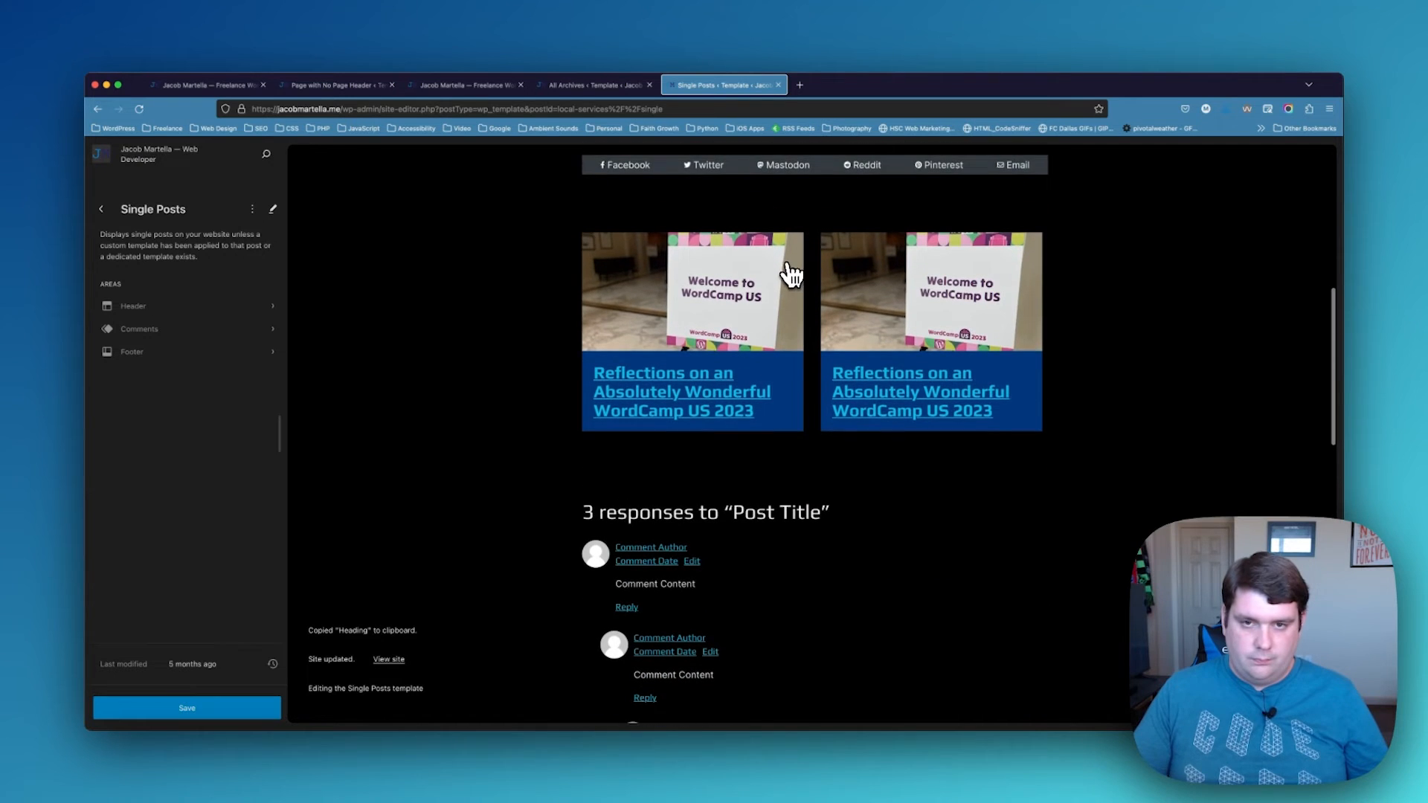
pyautogui.click(739, 282)
# Select the Featured Image block in the Previous Post card and bring up its style settings
pyautogui.scroll(-3, 735, 292)
pyautogui.scroll(1, 669, 297)
pyautogui.click(513, 305)
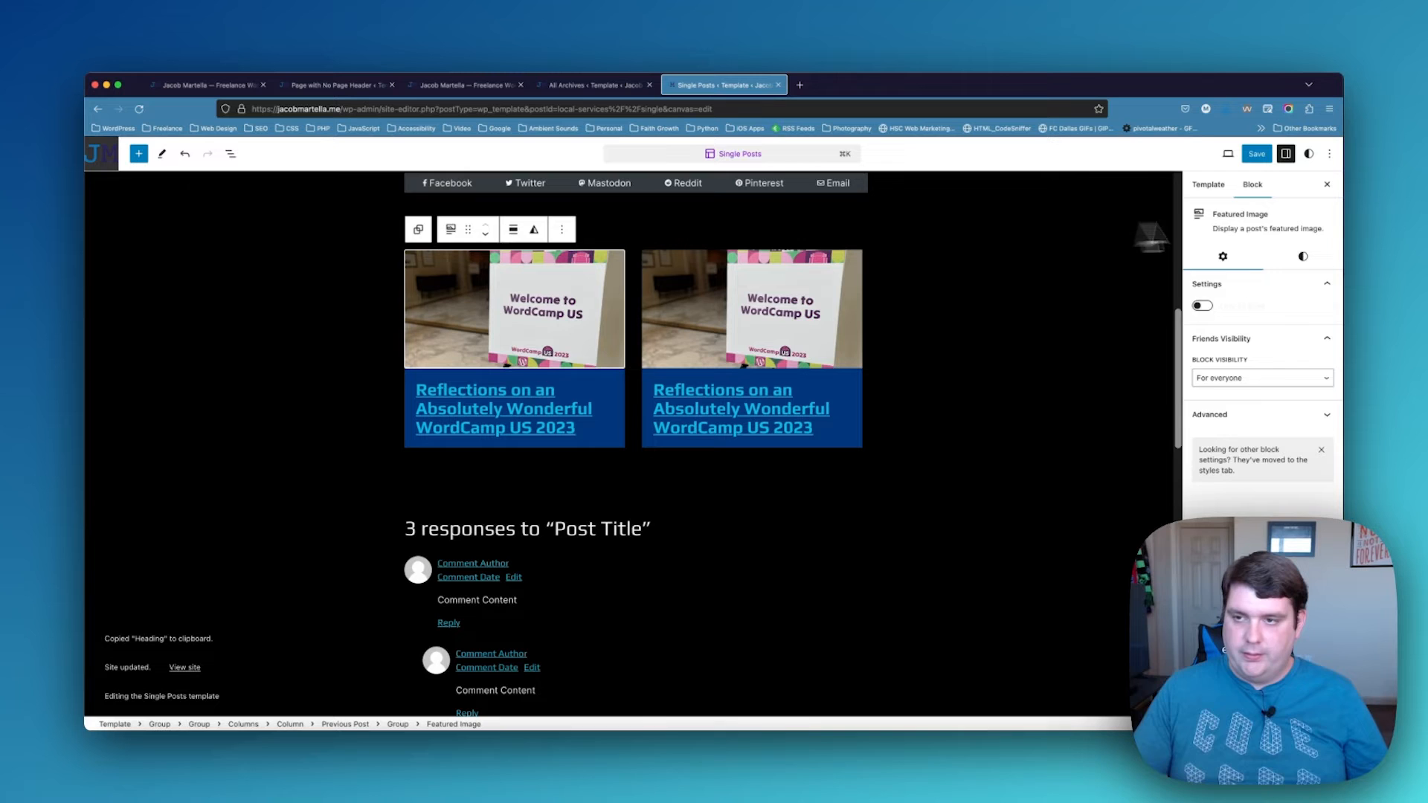
pyautogui.click(1303, 256)
pyautogui.scroll(-2, 1265, 335)
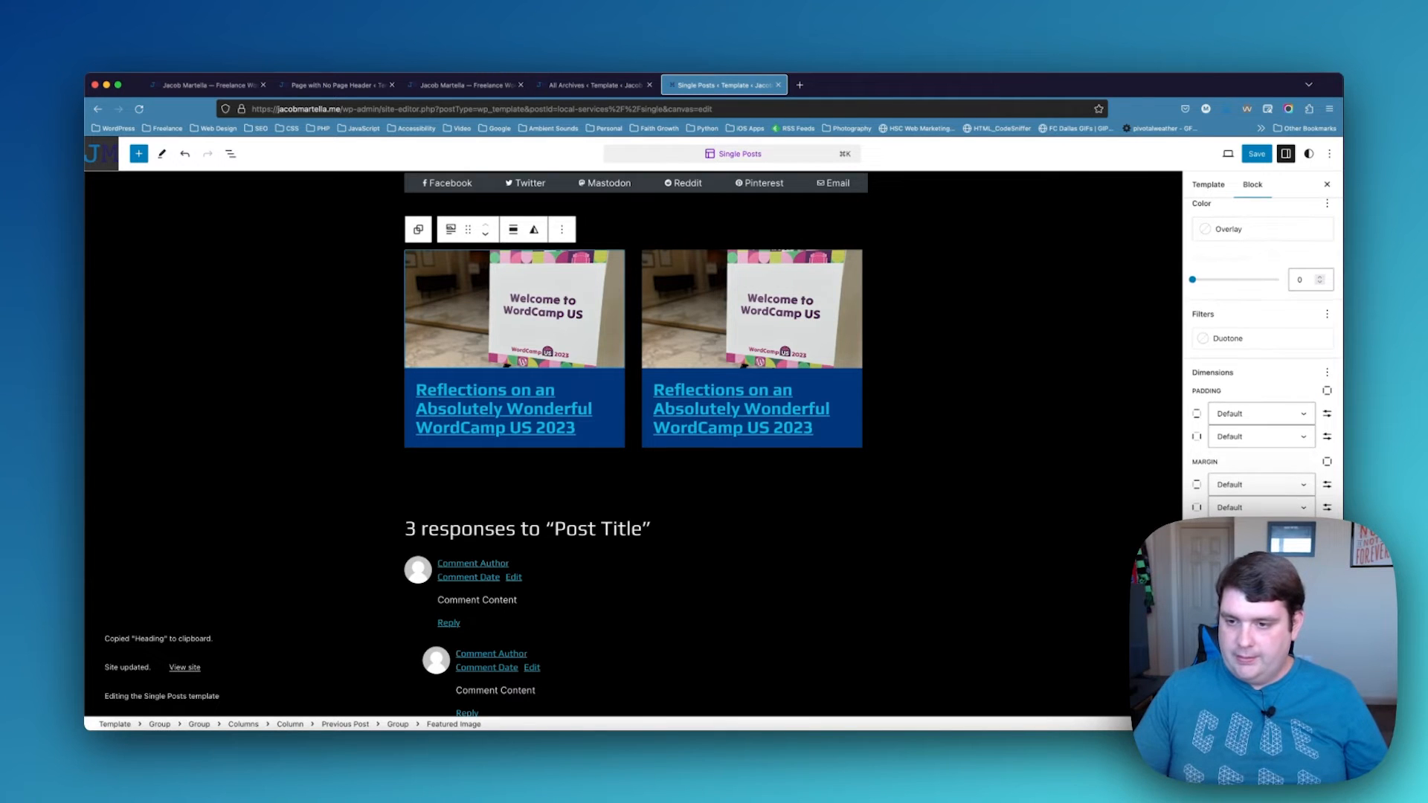
# Round the corners of the group around the previous post card and open its border color choices
pyautogui.scroll(-1, 1262, 357)
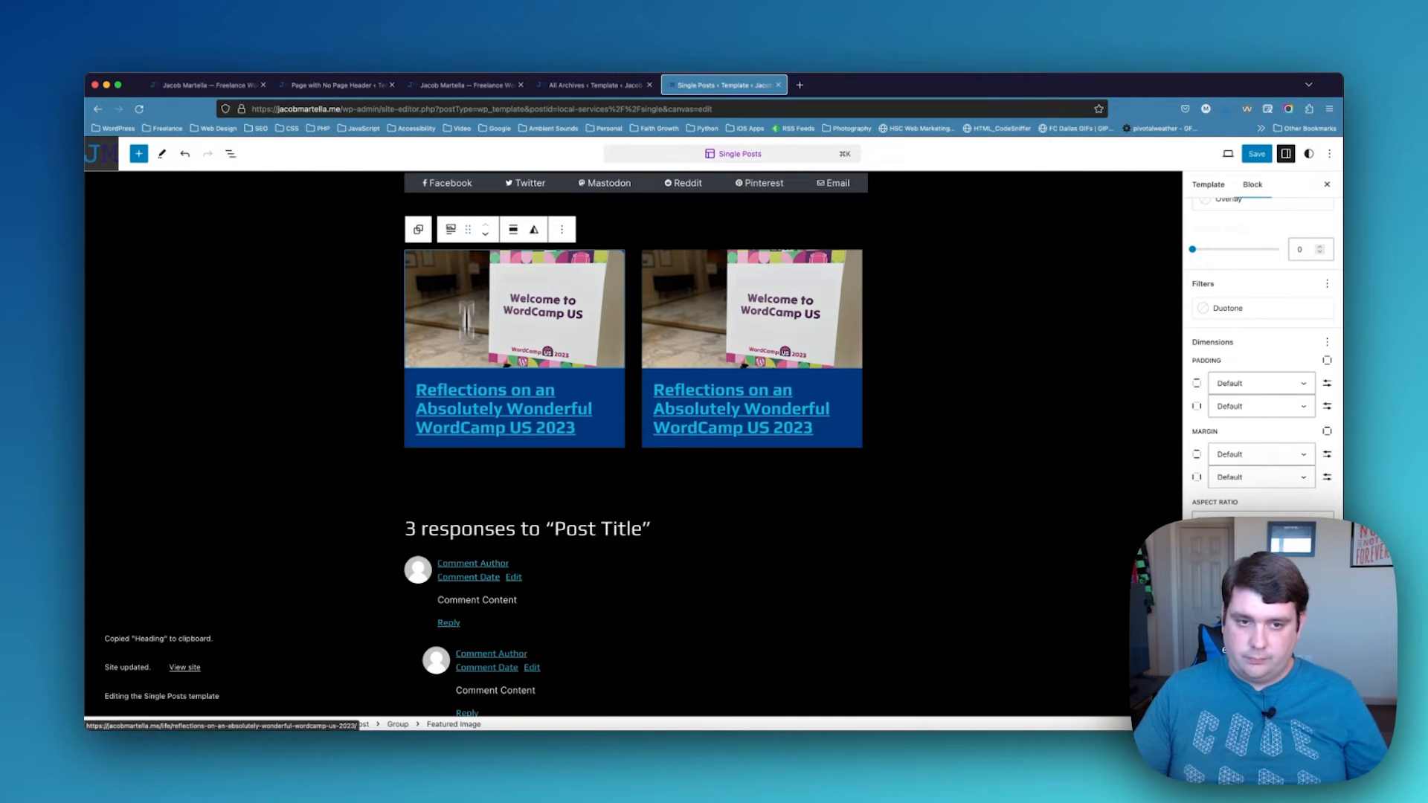
pyautogui.click(419, 231)
pyautogui.scroll(-6, 1291, 297)
pyautogui.scroll(2, 1249, 428)
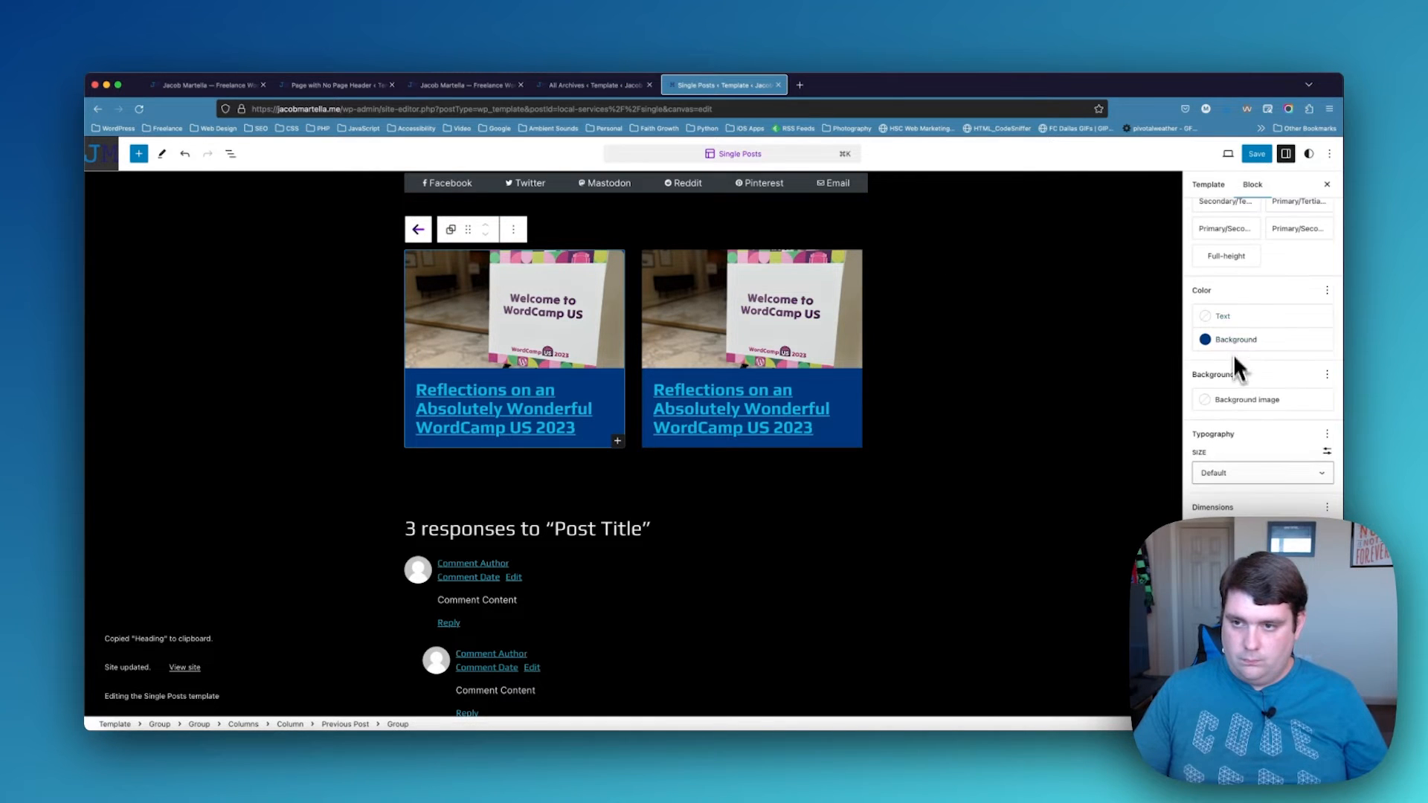
pyautogui.click(1235, 341)
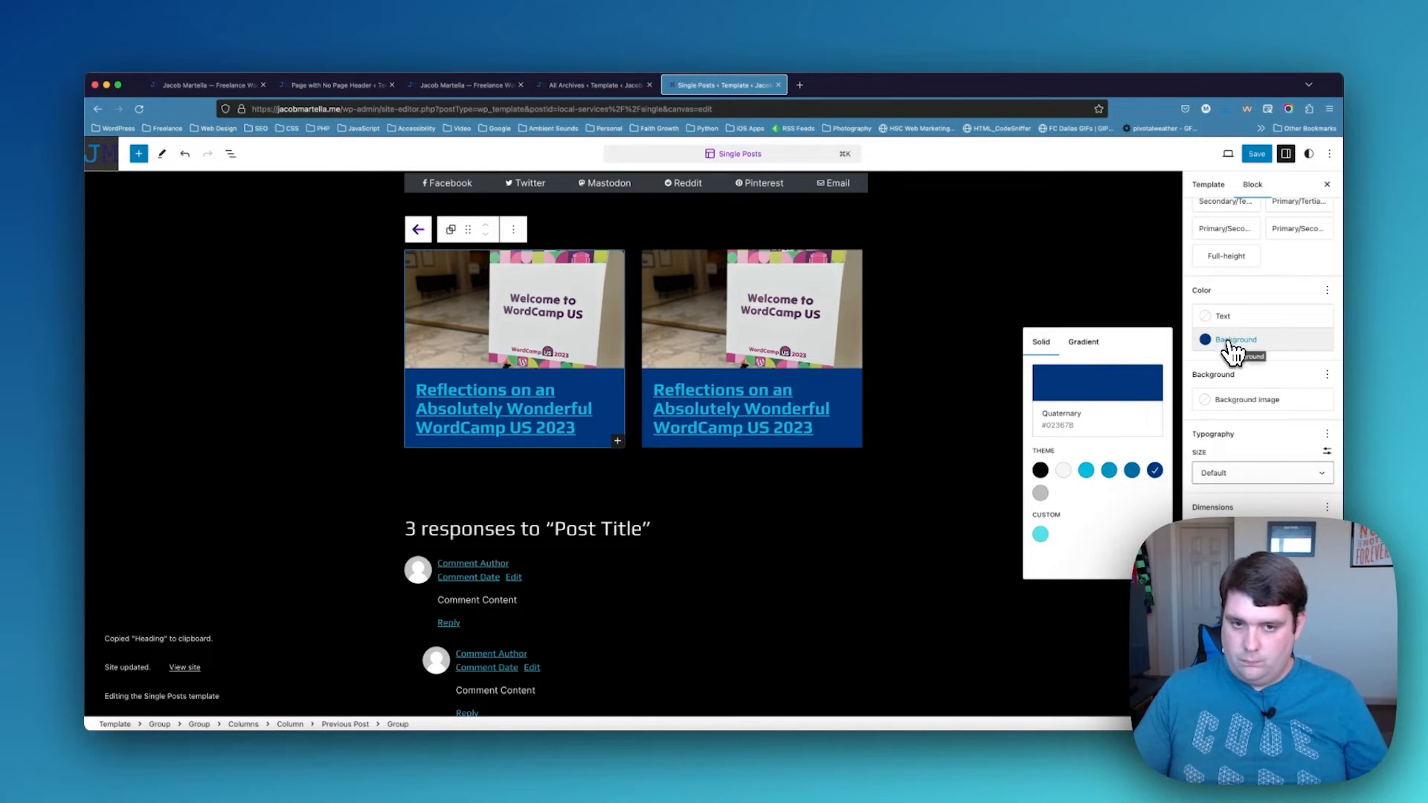
pyautogui.click(1231, 343)
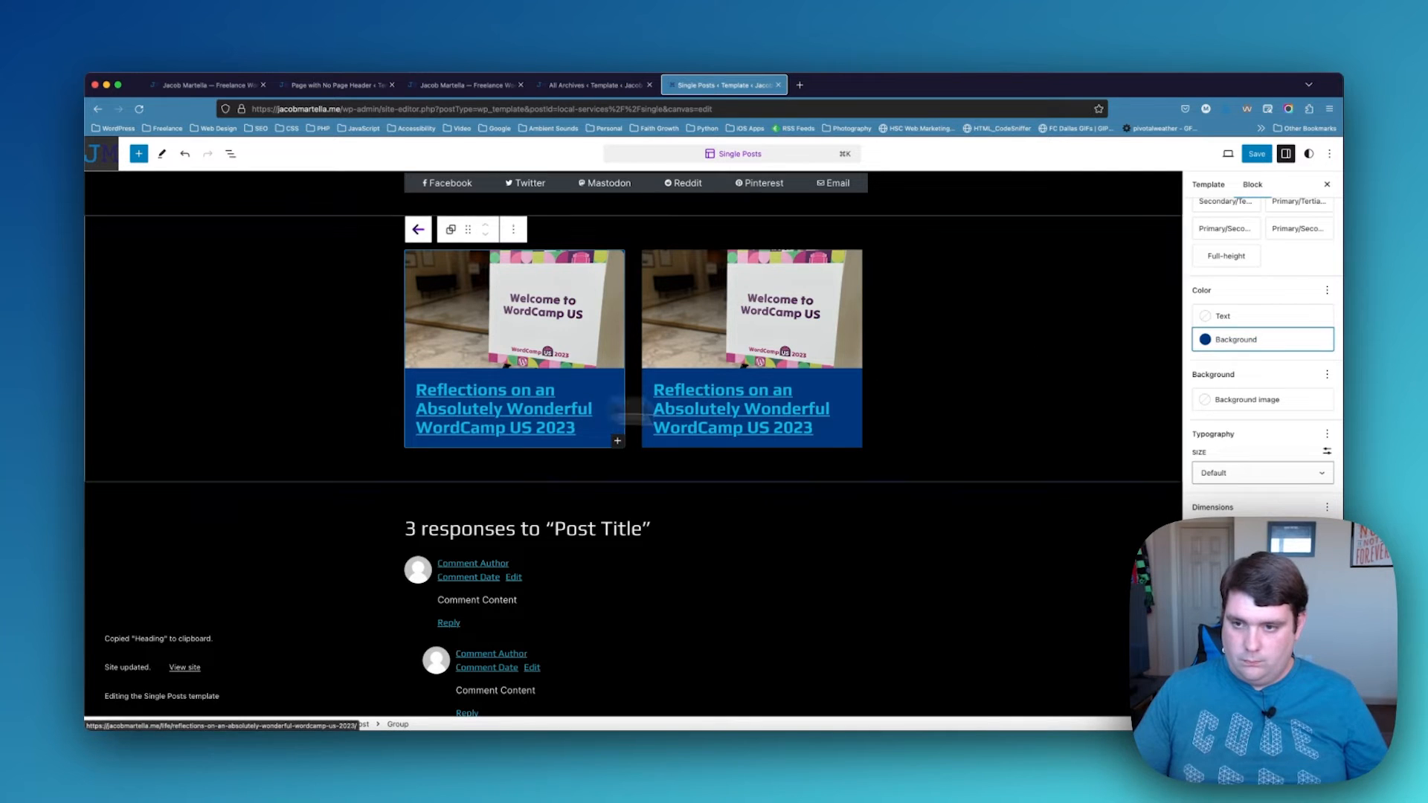
pyautogui.scroll(-3, 1251, 515)
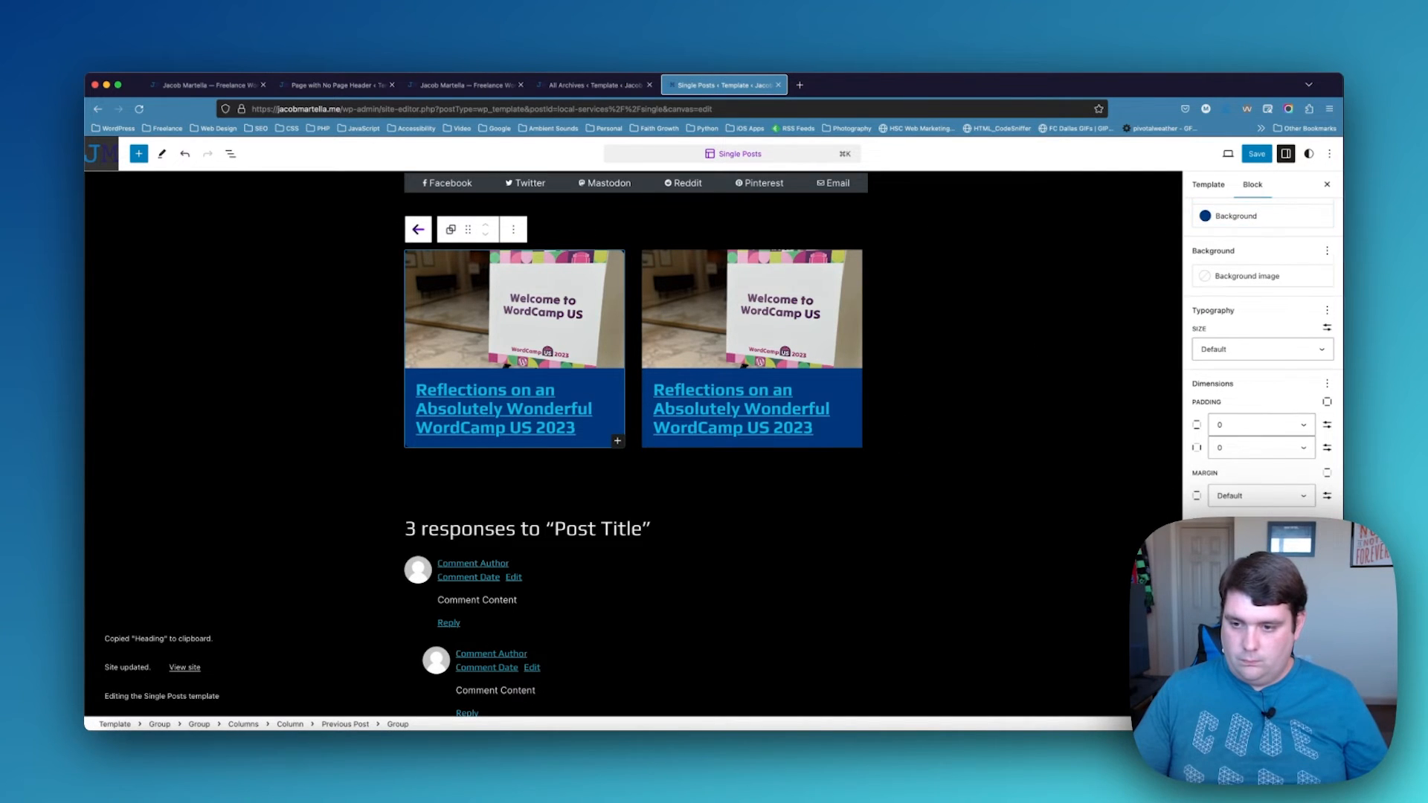
pyautogui.click(1203, 612)
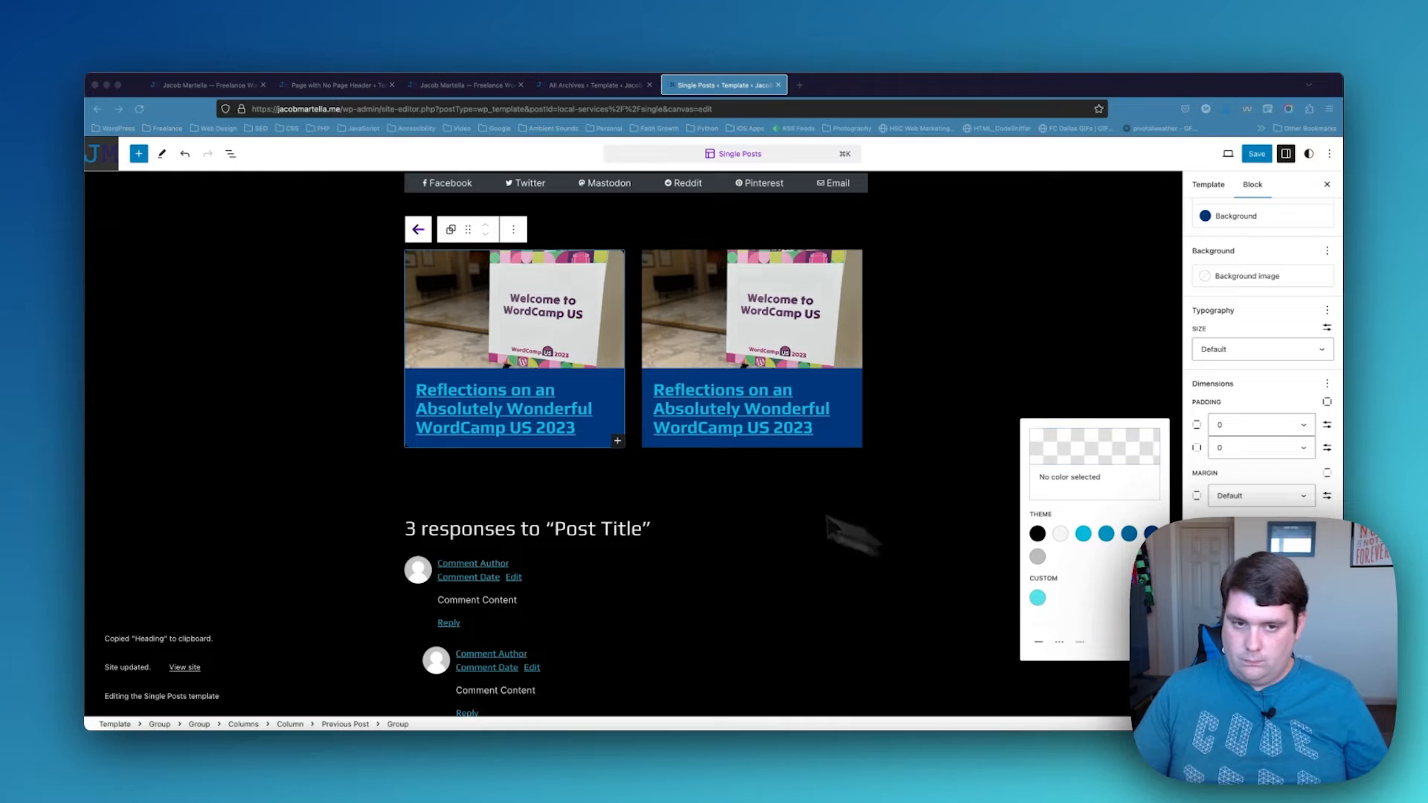
# Set the previous post title's link color to Contrast and its link hover color to Primary
pyautogui.click(548, 392)
pyautogui.click(1303, 267)
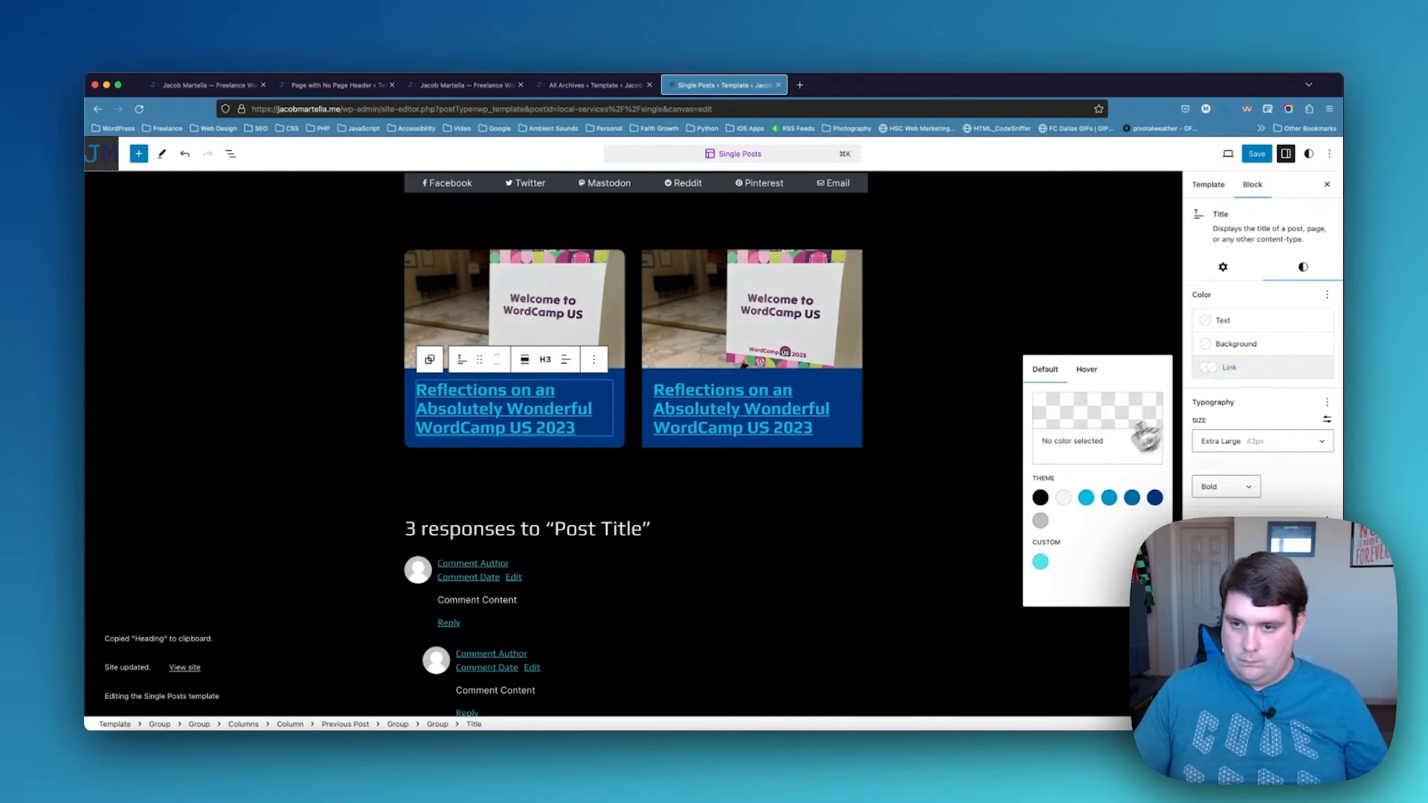
pyautogui.click(1064, 497)
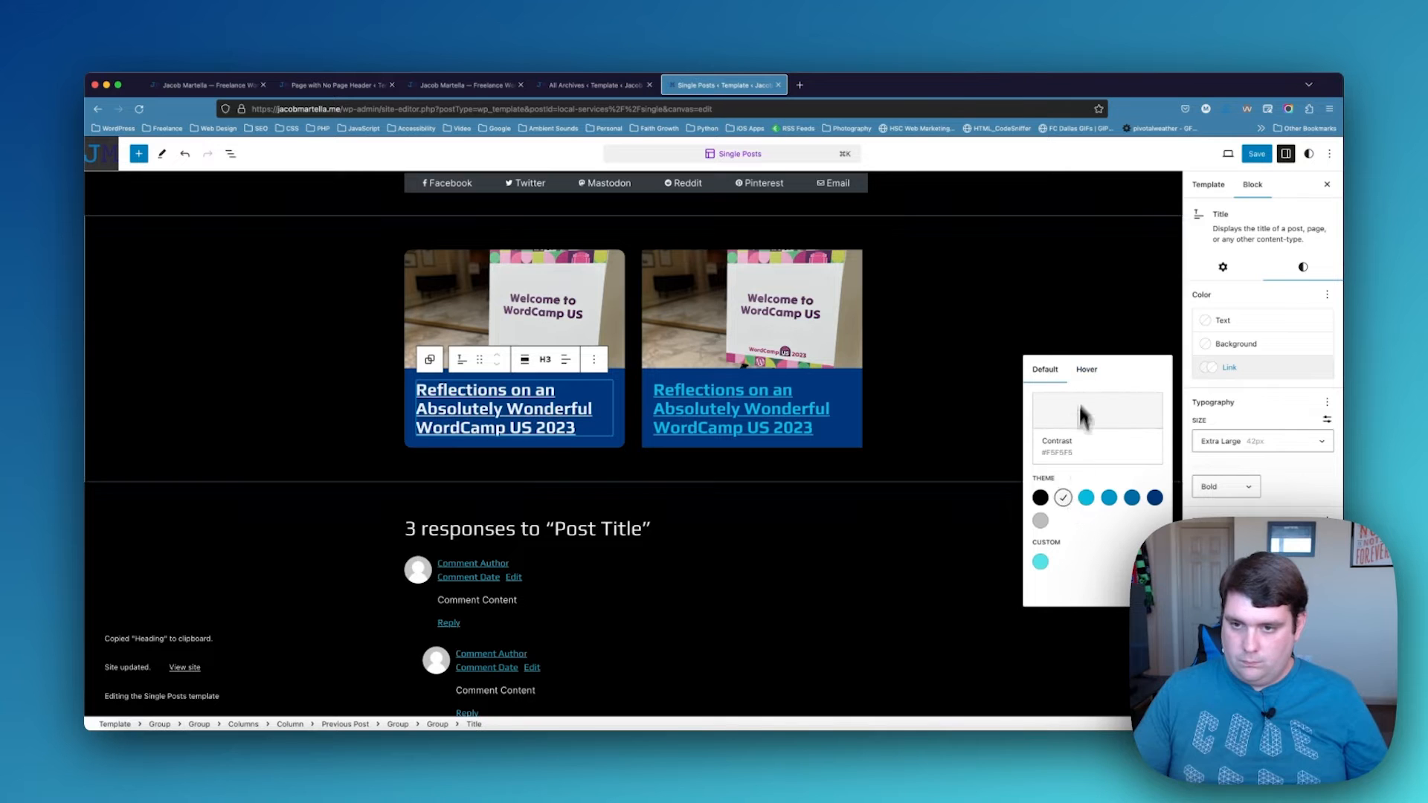
pyautogui.click(1087, 365)
pyautogui.click(601, 394)
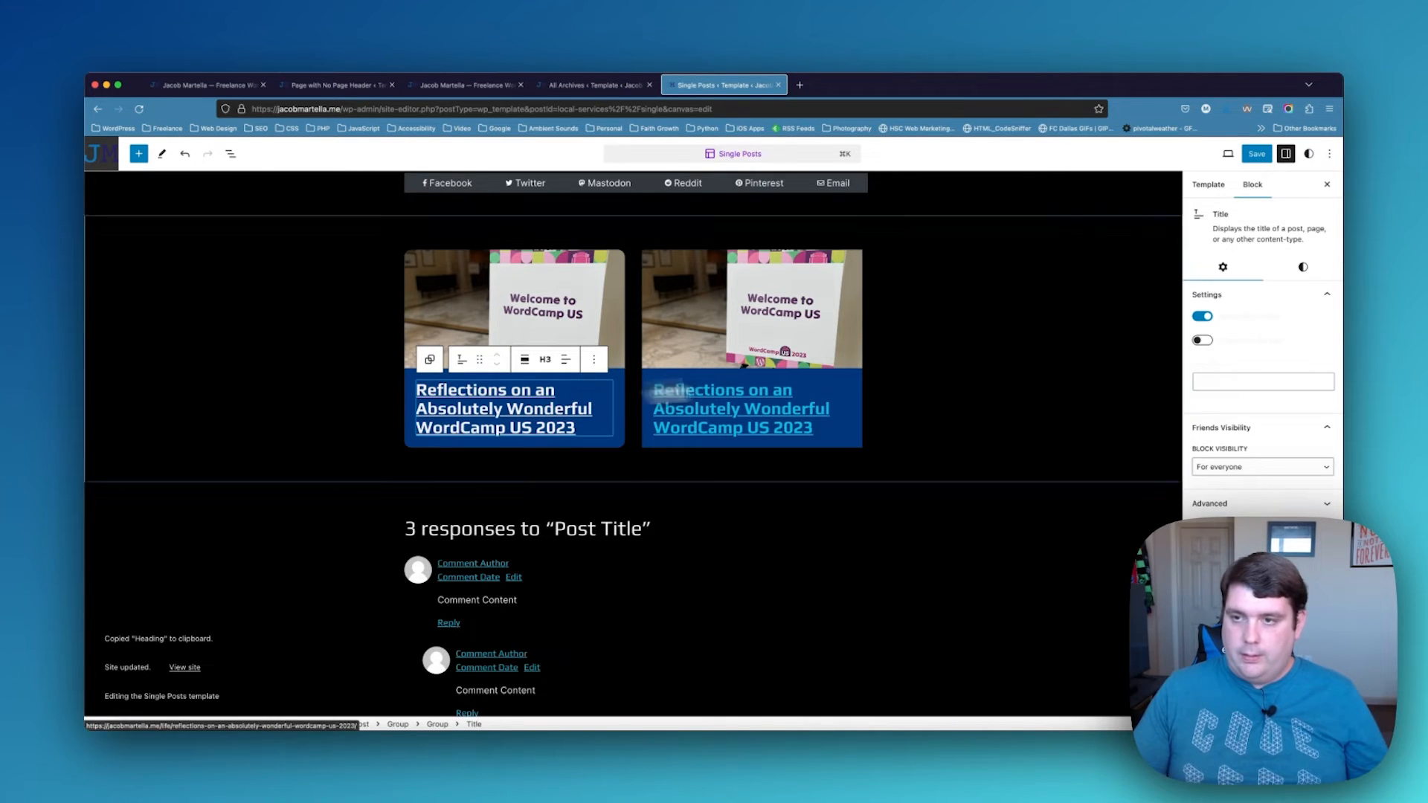
pyautogui.click(1292, 280)
pyautogui.click(1229, 367)
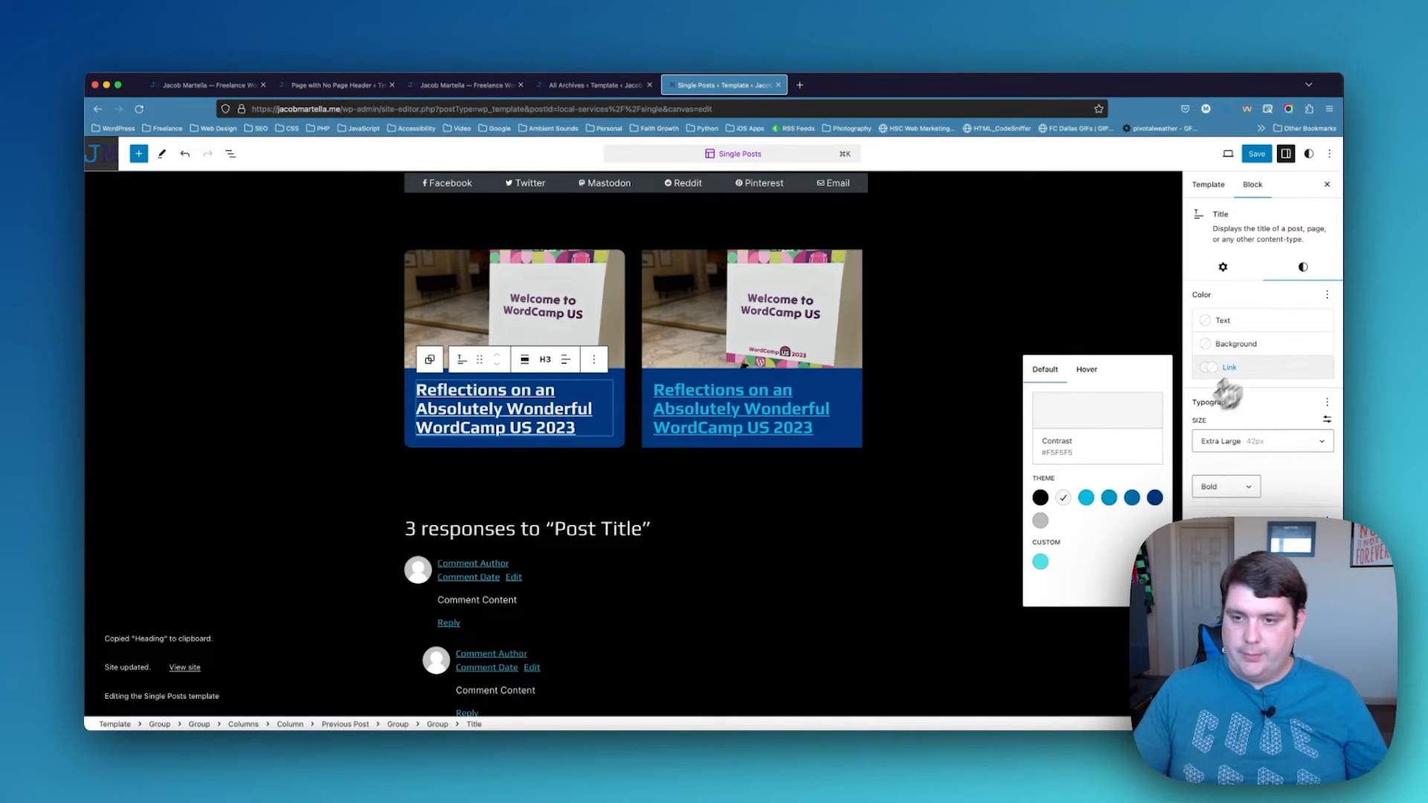
pyautogui.click(1087, 499)
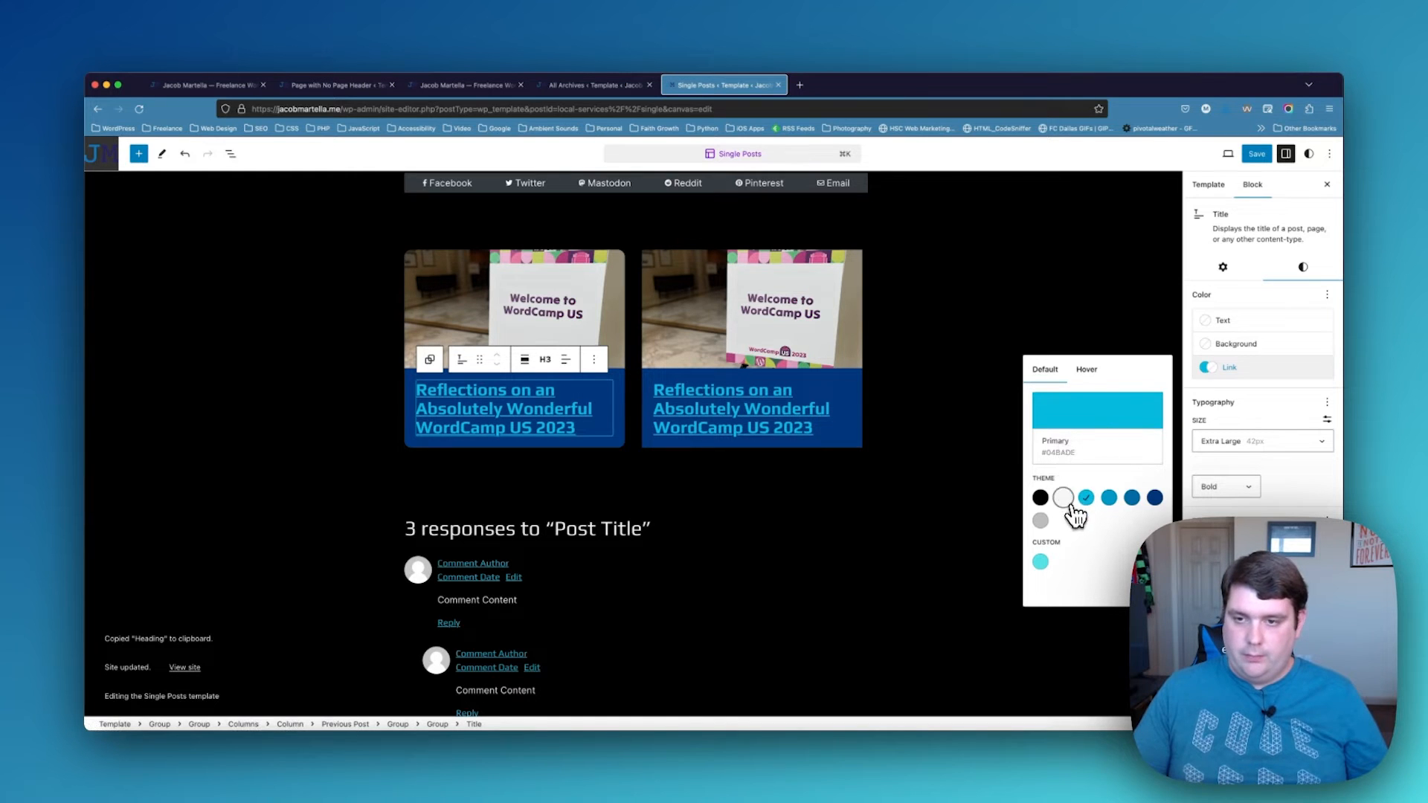
pyautogui.click(1087, 370)
pyautogui.click(1086, 498)
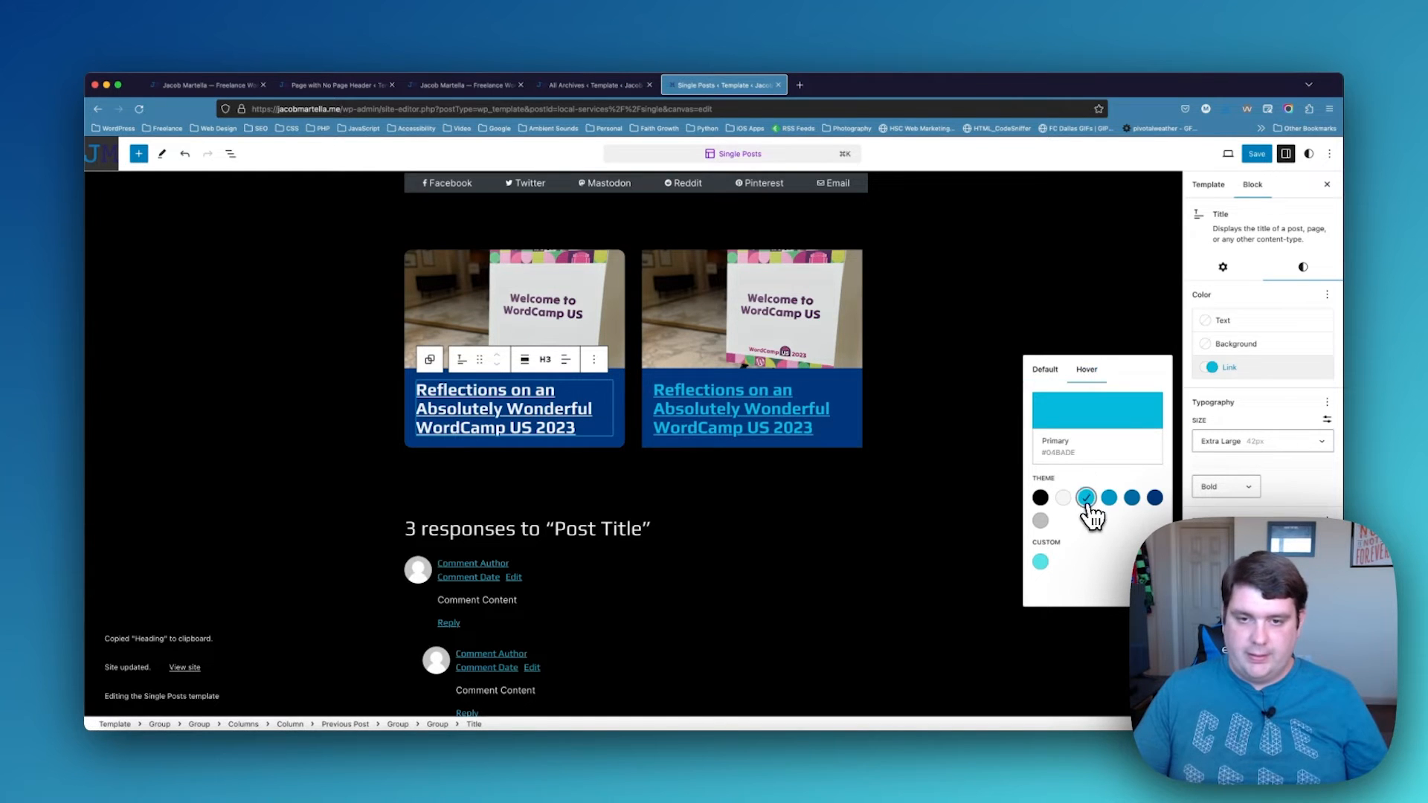
# Set the next post title's link color to Contrast and its link hover color to Primary
pyautogui.click(723, 409)
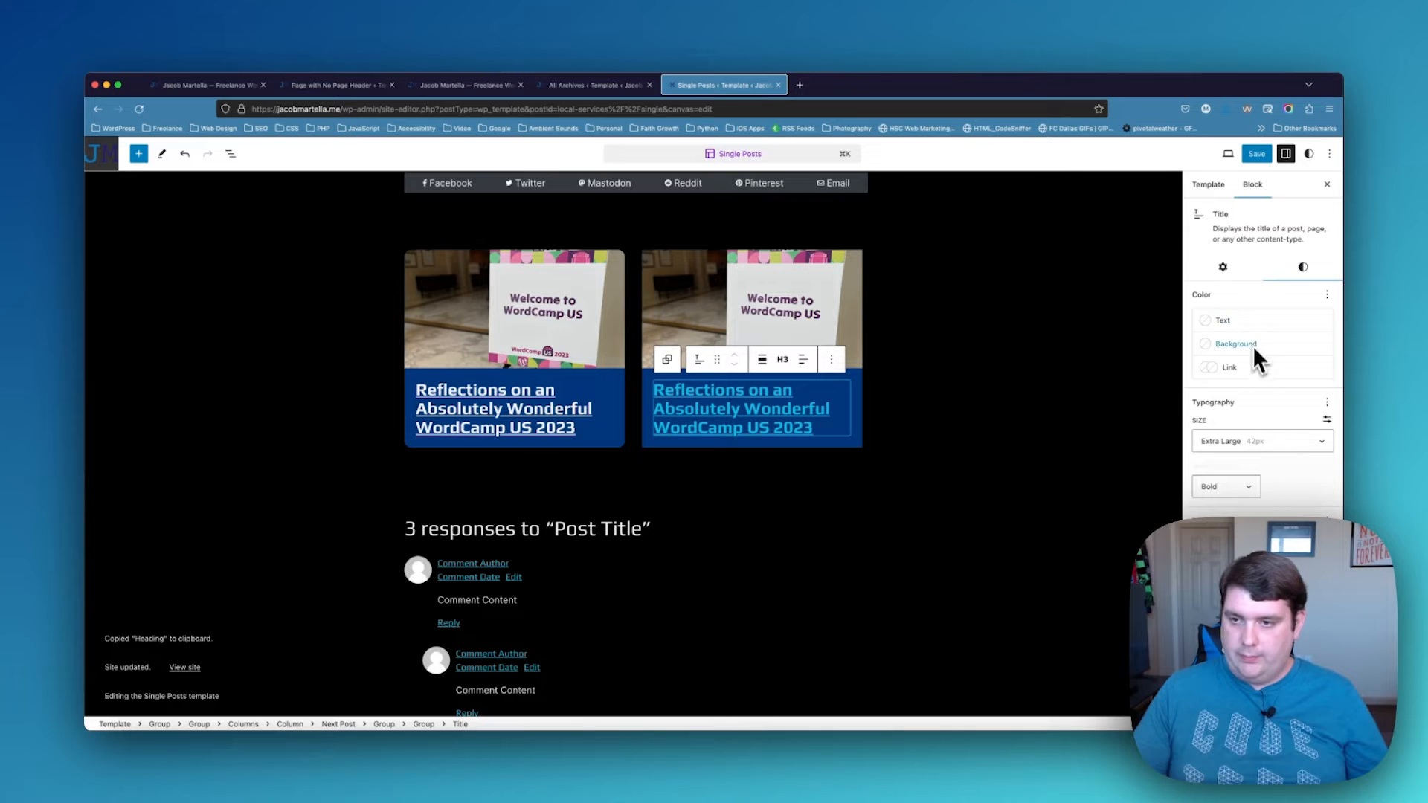
pyautogui.click(1248, 370)
pyautogui.click(1087, 369)
pyautogui.click(1087, 498)
# Give the next post card's group rounded corners and a Light Blue border with a width of 1
pyautogui.click(669, 362)
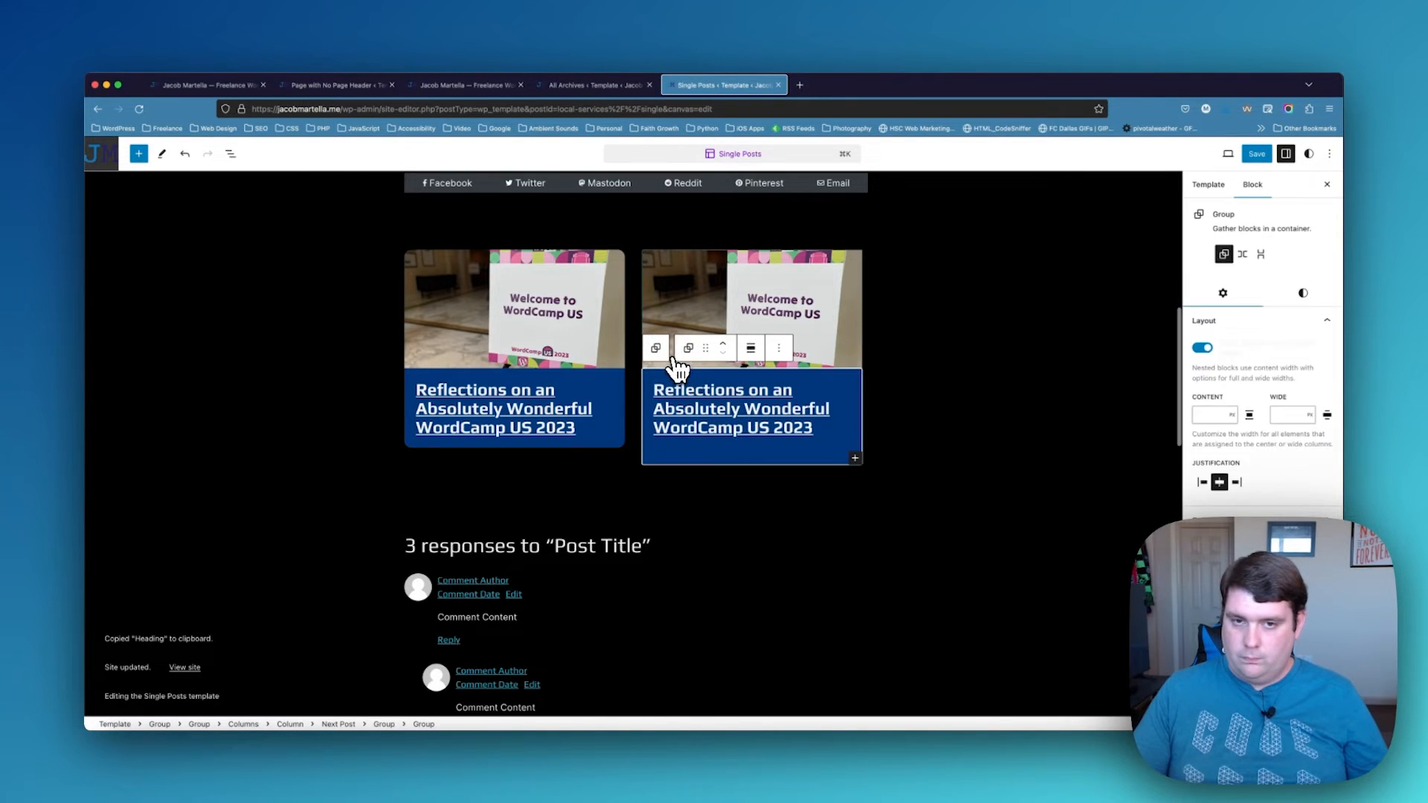
pyautogui.click(699, 314)
pyautogui.scroll(-5, 1301, 267)
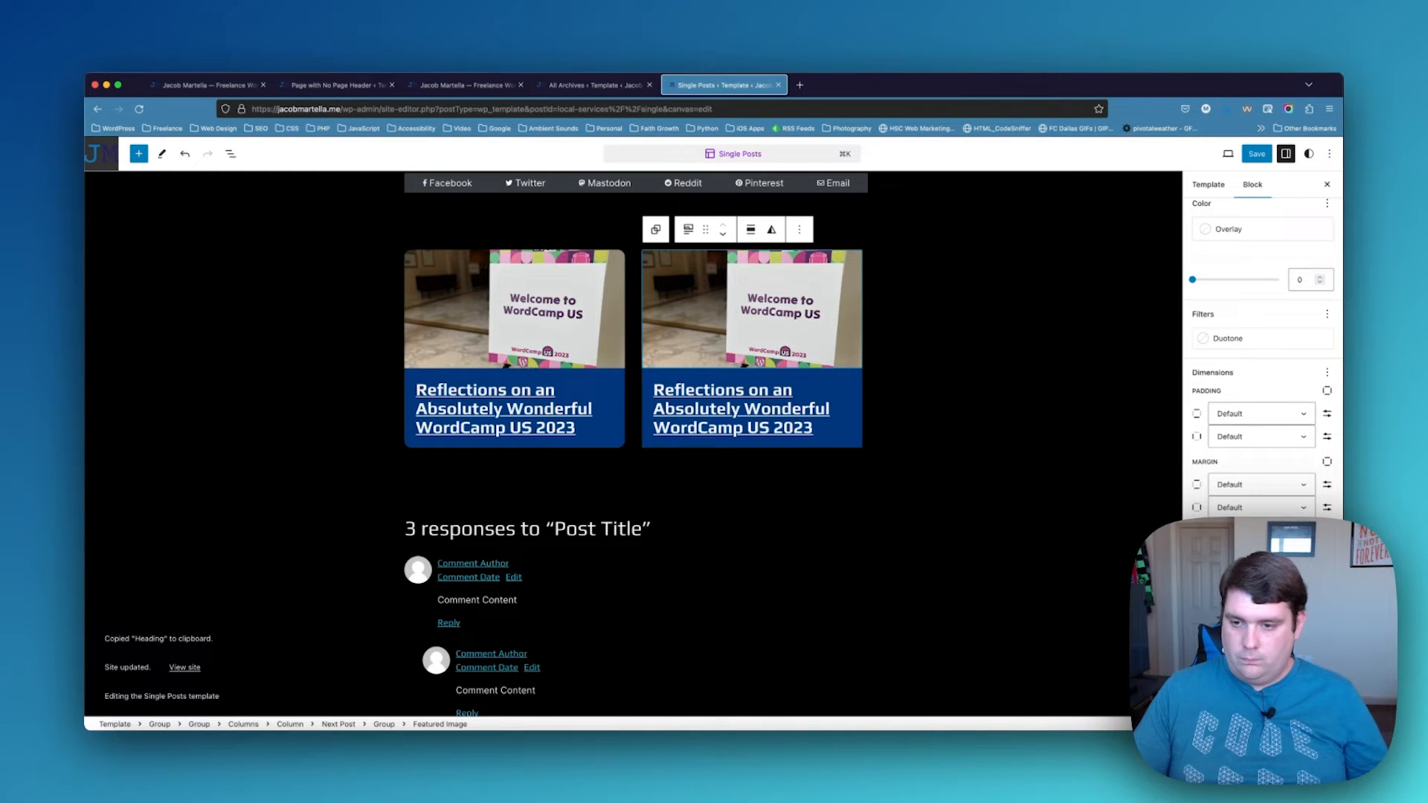
pyautogui.click(655, 229)
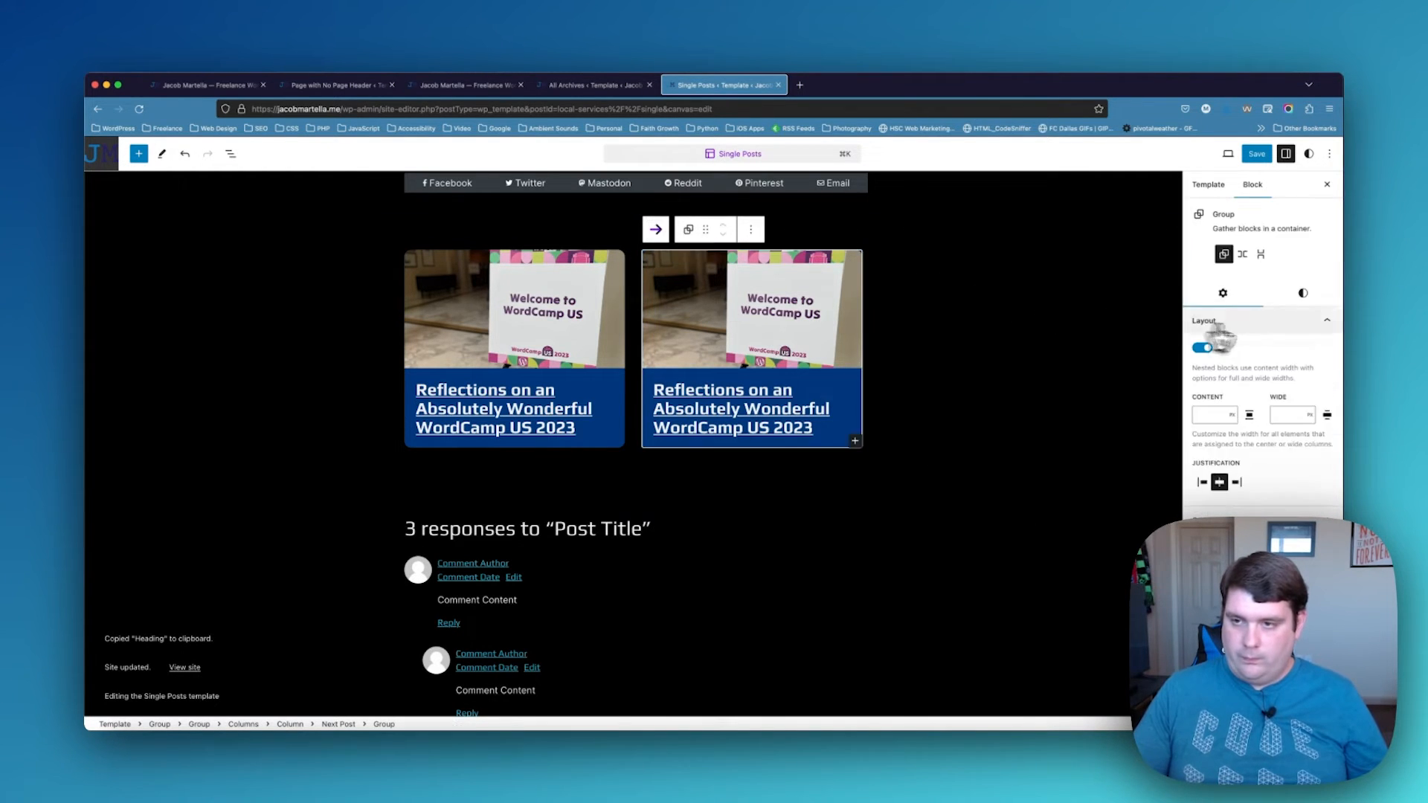
pyautogui.scroll(-2, 1301, 303)
pyautogui.scroll(-3, 1263, 349)
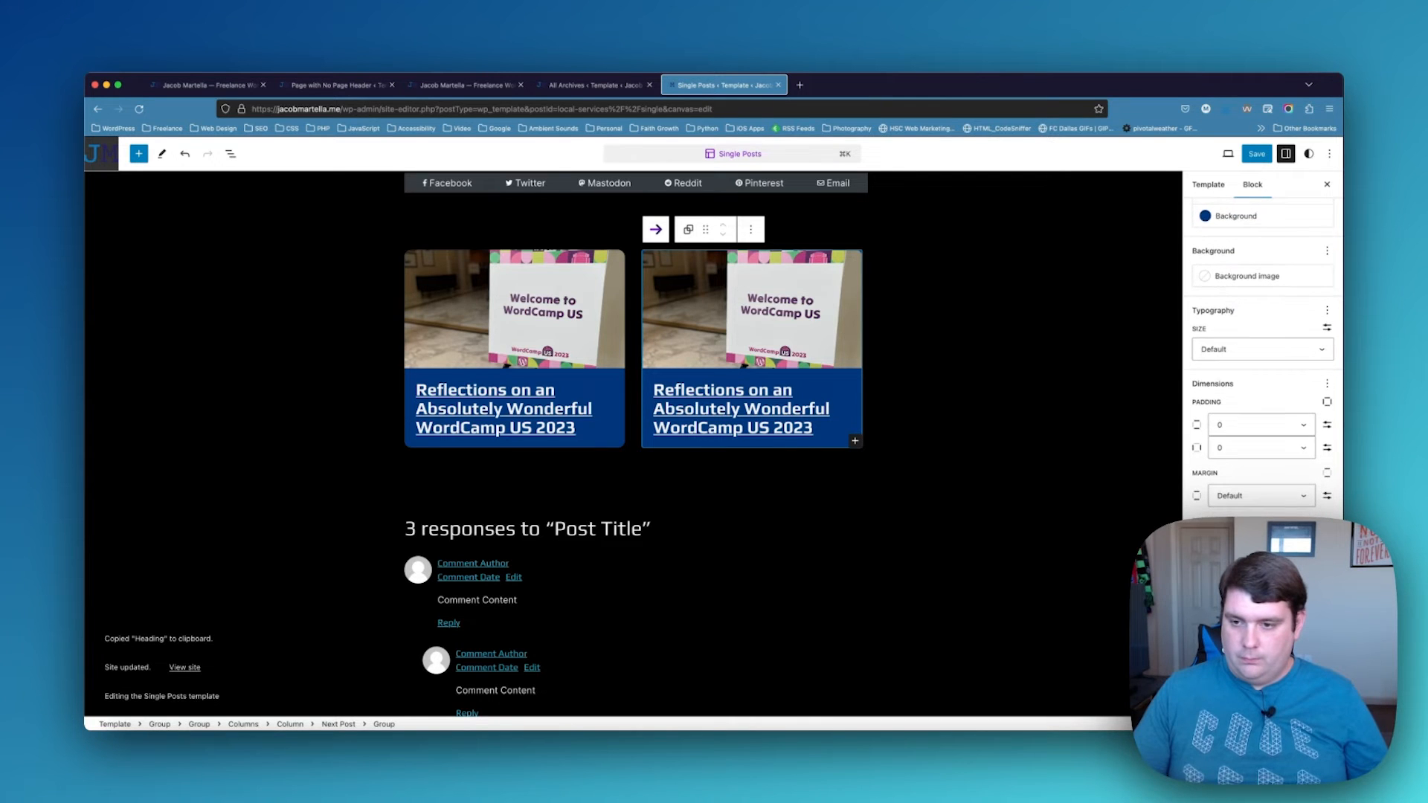
pyautogui.write('1')
pyautogui.click(1202, 614)
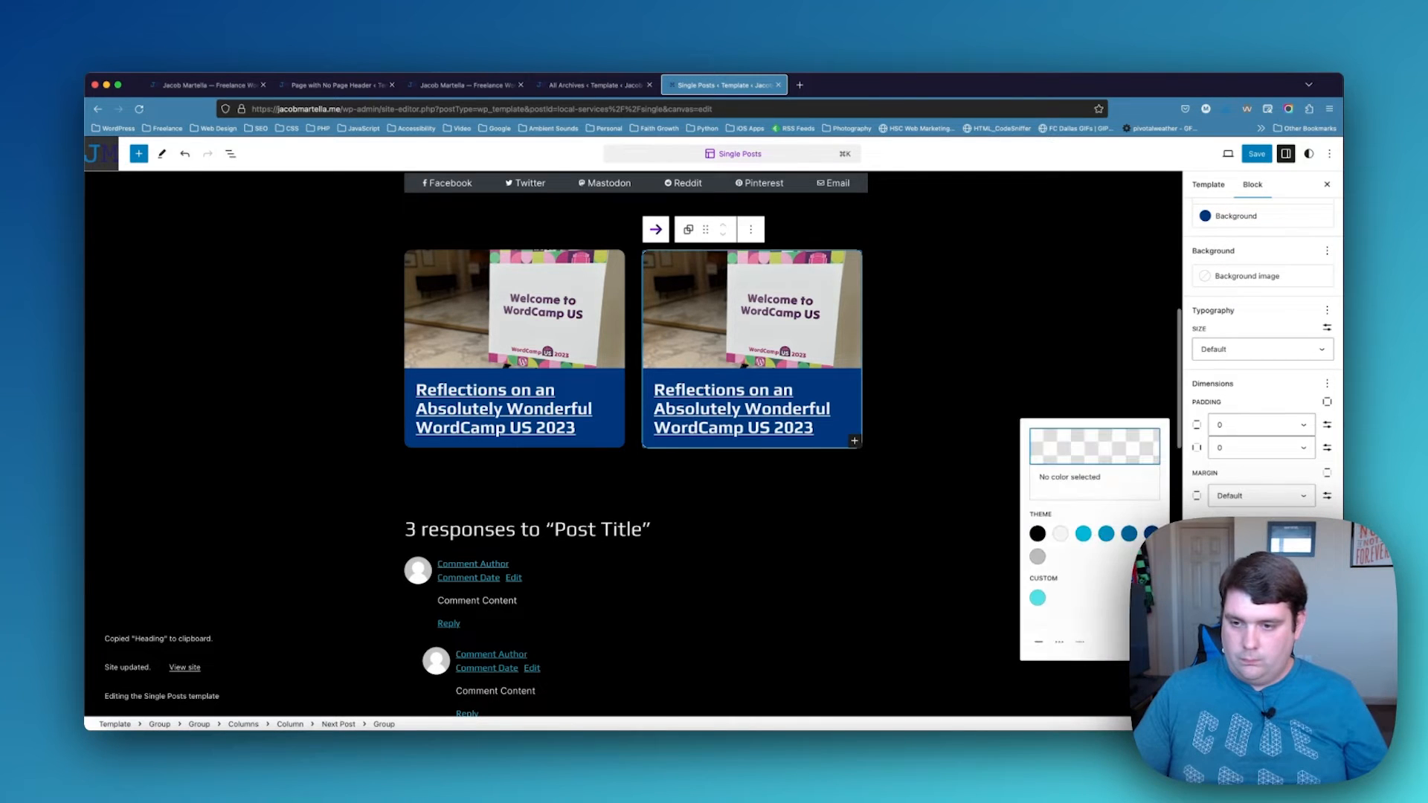
pyautogui.click(1039, 598)
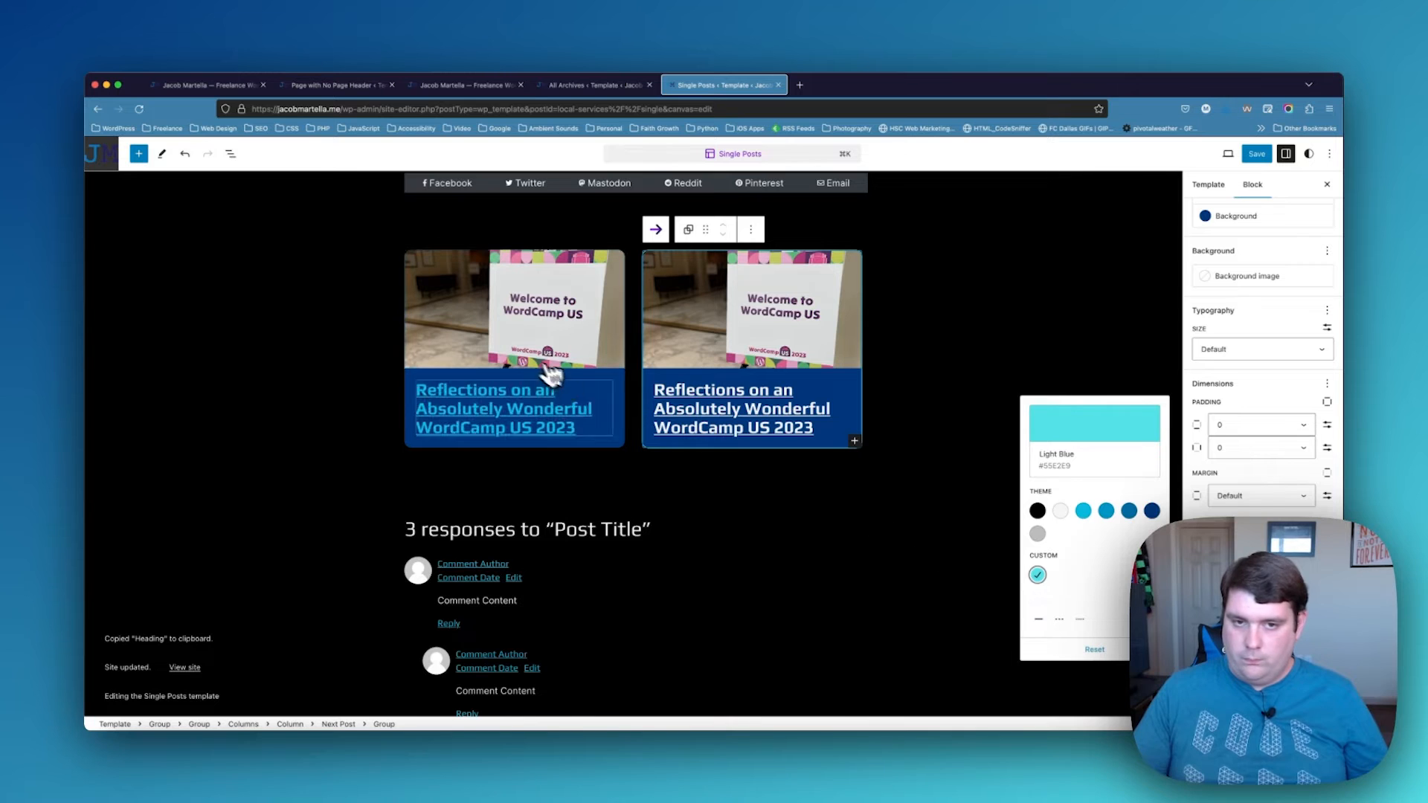
# Apply a Light Blue border to the group around the previous post card
pyautogui.click(465, 275)
pyautogui.click(419, 229)
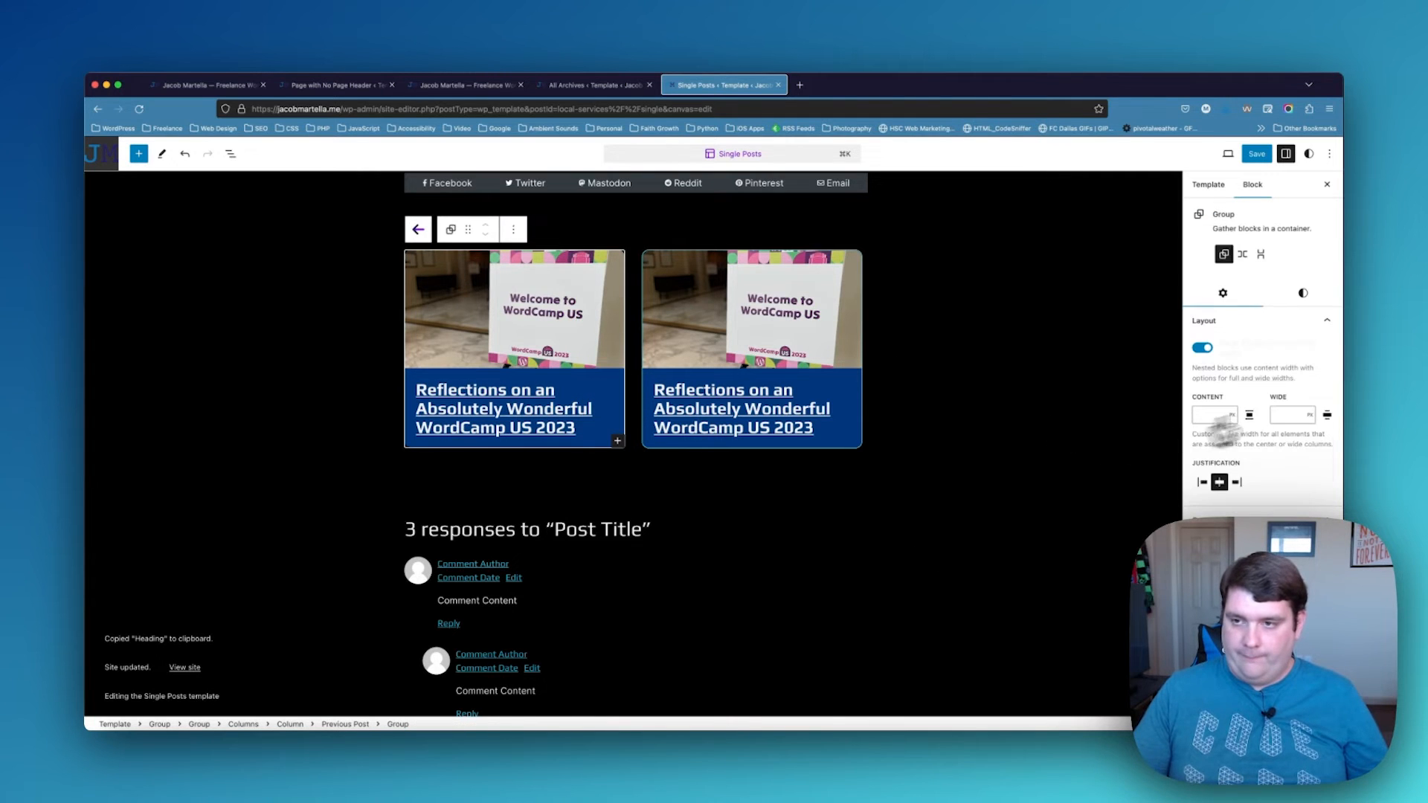
pyautogui.click(1308, 296)
pyautogui.scroll(-5, 1309, 394)
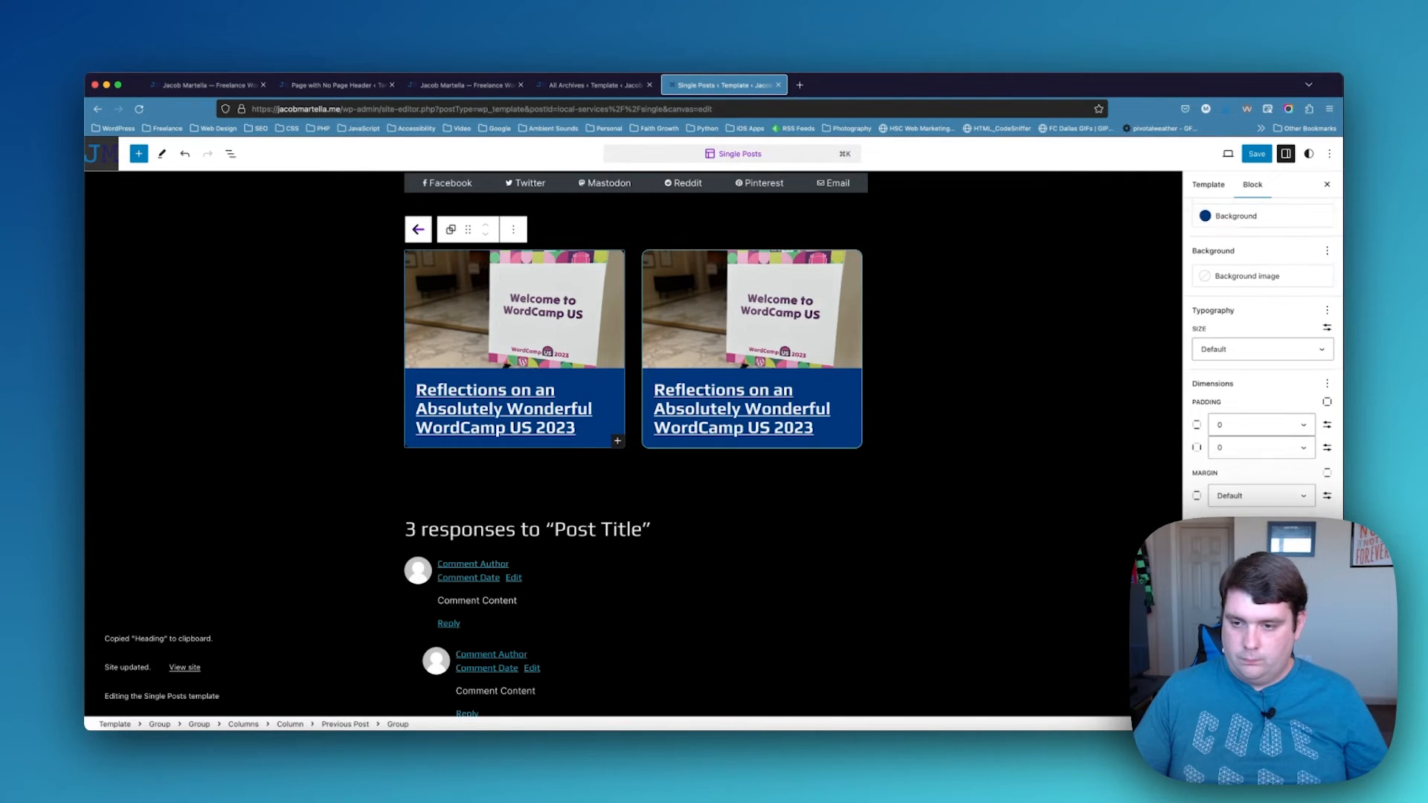
pyautogui.click(1203, 566)
pyautogui.click(1037, 597)
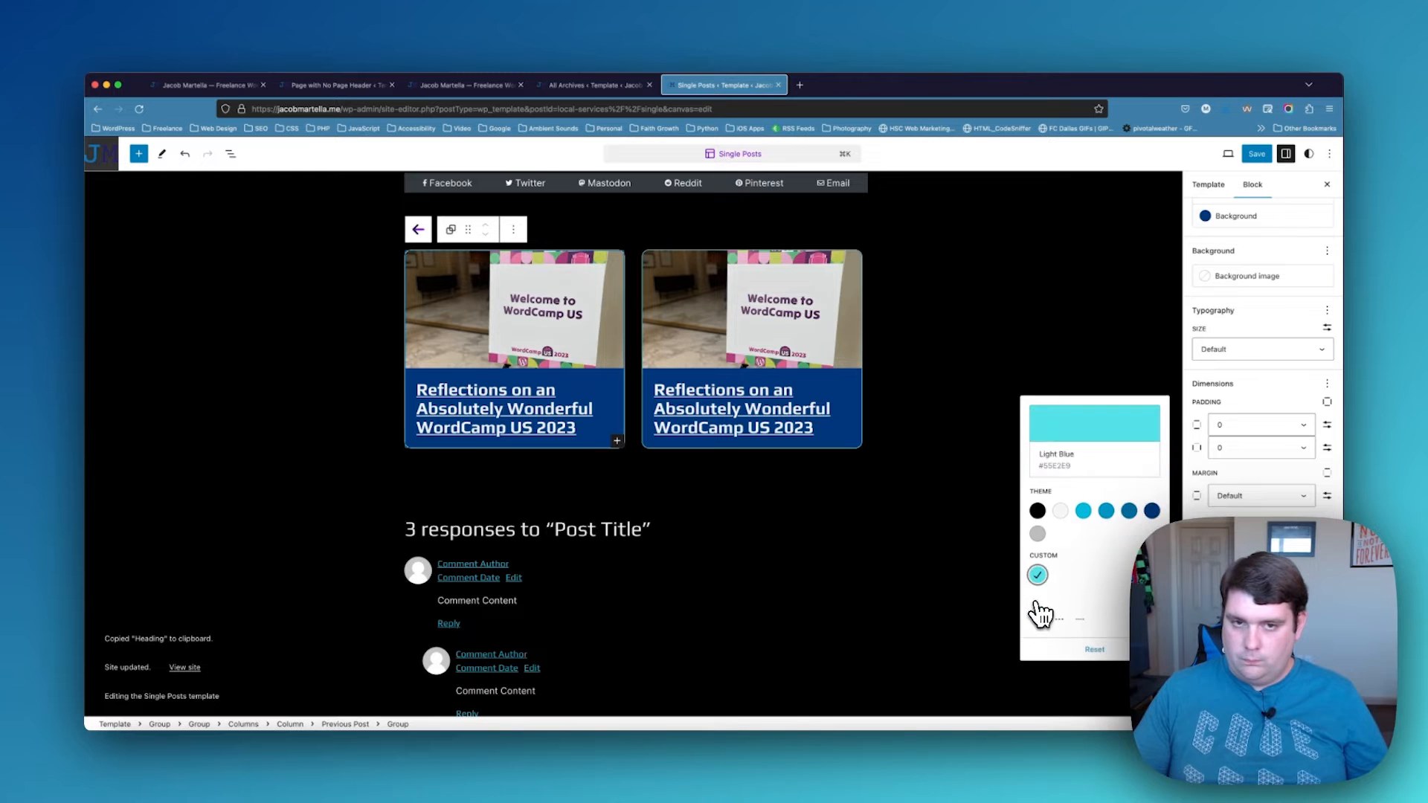
pyautogui.click(905, 341)
# Examine the style settings of the featured image in the Related Posts section
pyautogui.scroll(-15, 756, 429)
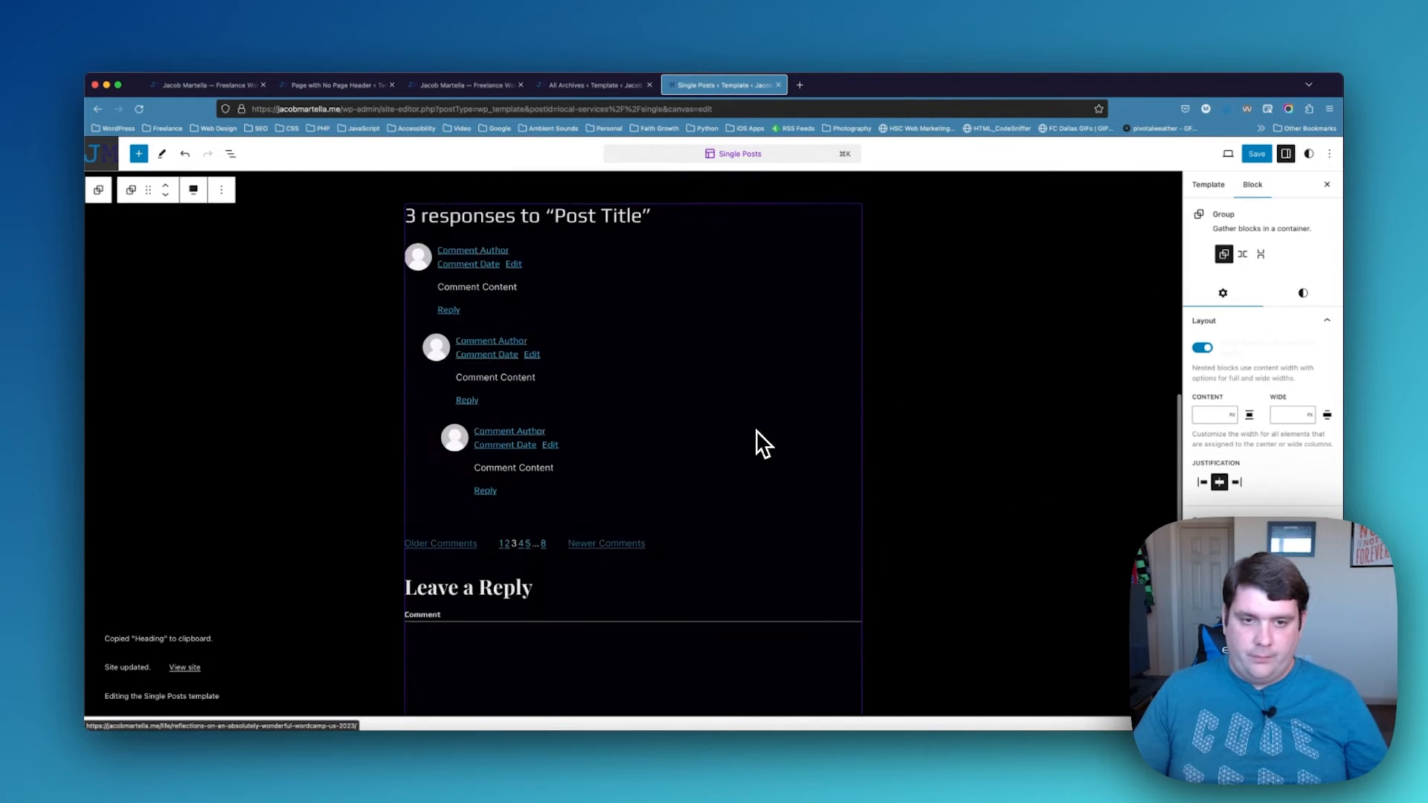
pyautogui.scroll(5, 756, 430)
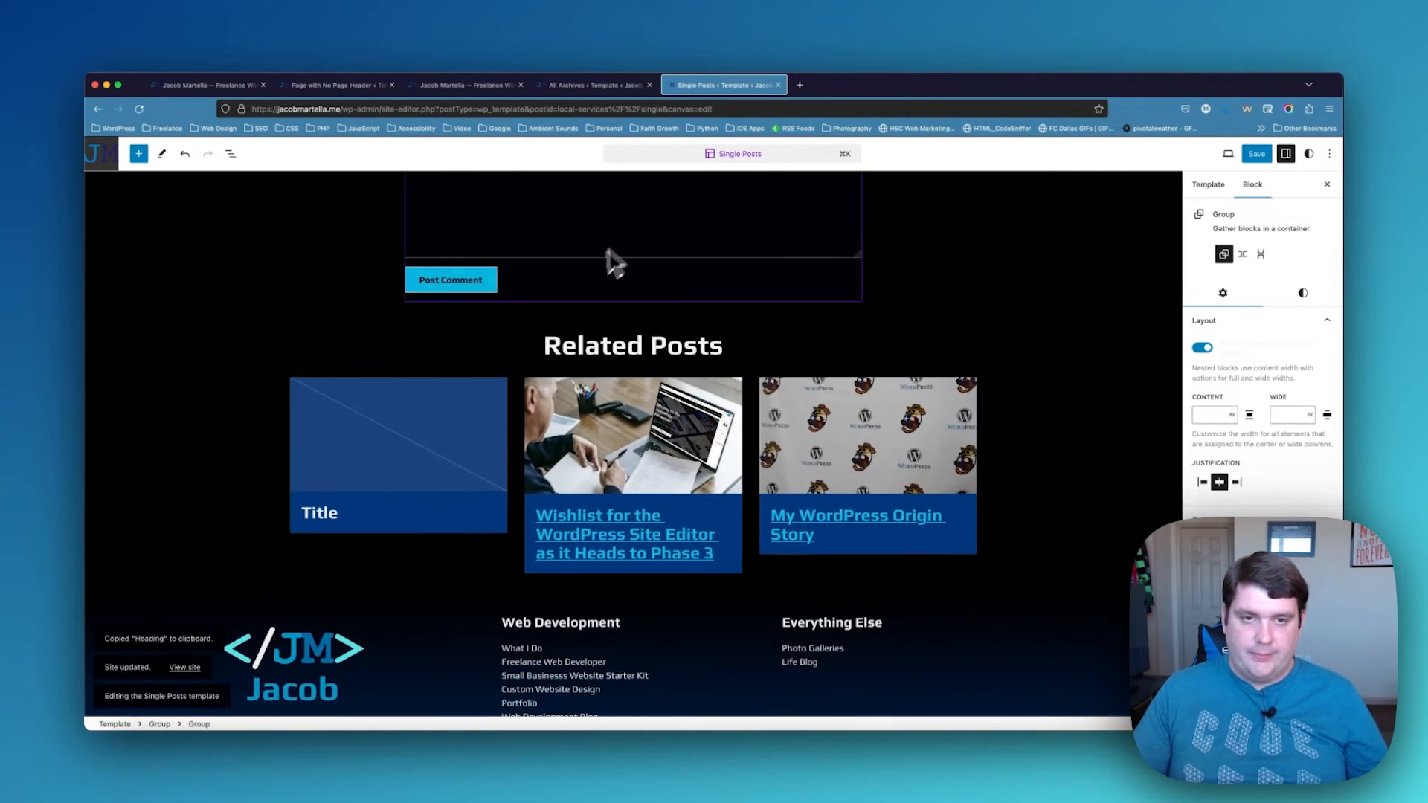
pyautogui.scroll(-4, 522, 275)
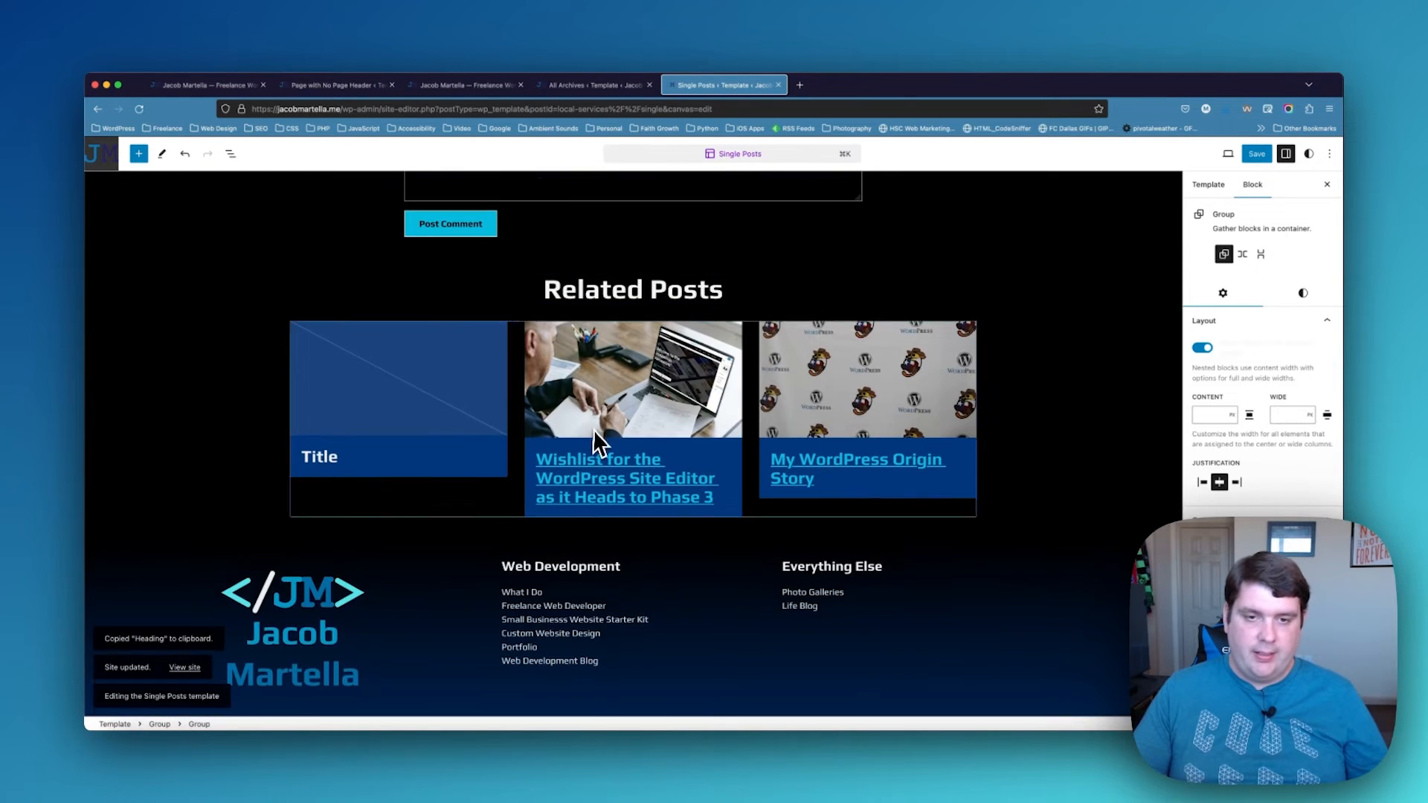
pyautogui.click(476, 345)
pyautogui.click(1303, 255)
pyautogui.scroll(-2, 1302, 298)
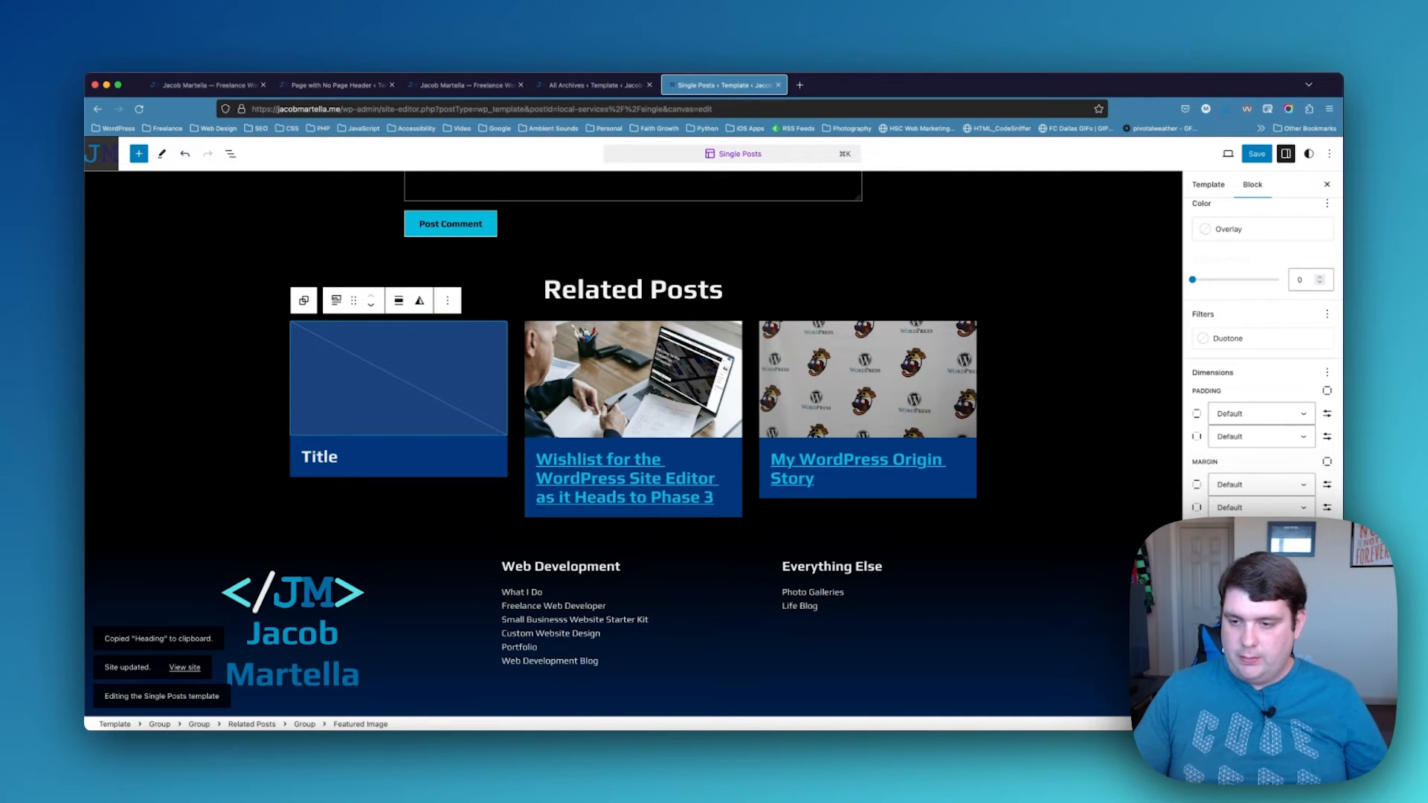
pyautogui.scroll(-1, 1262, 342)
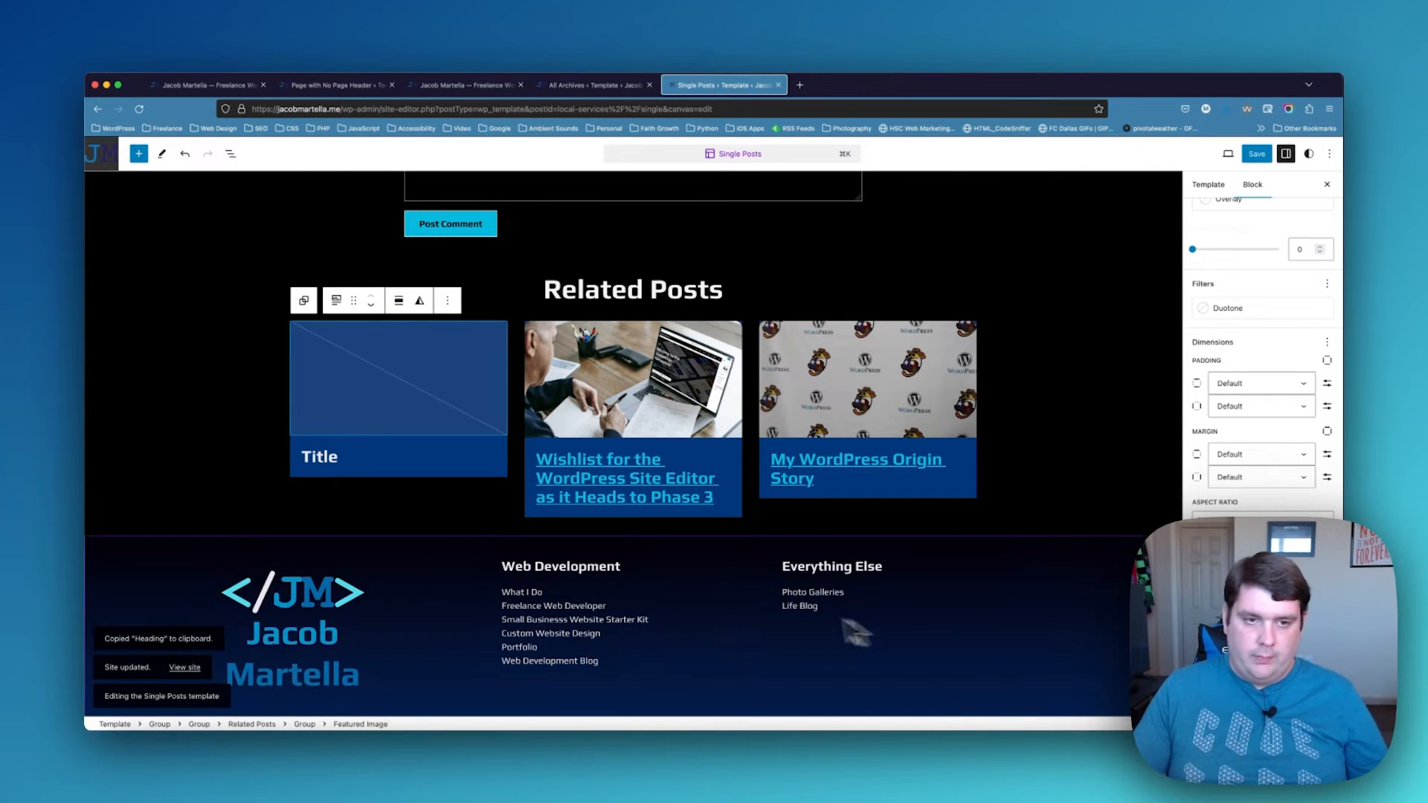
# Set the Related Posts title's link color to Contrast and its link hover color to Primary
pyautogui.click(354, 458)
pyautogui.click(1303, 267)
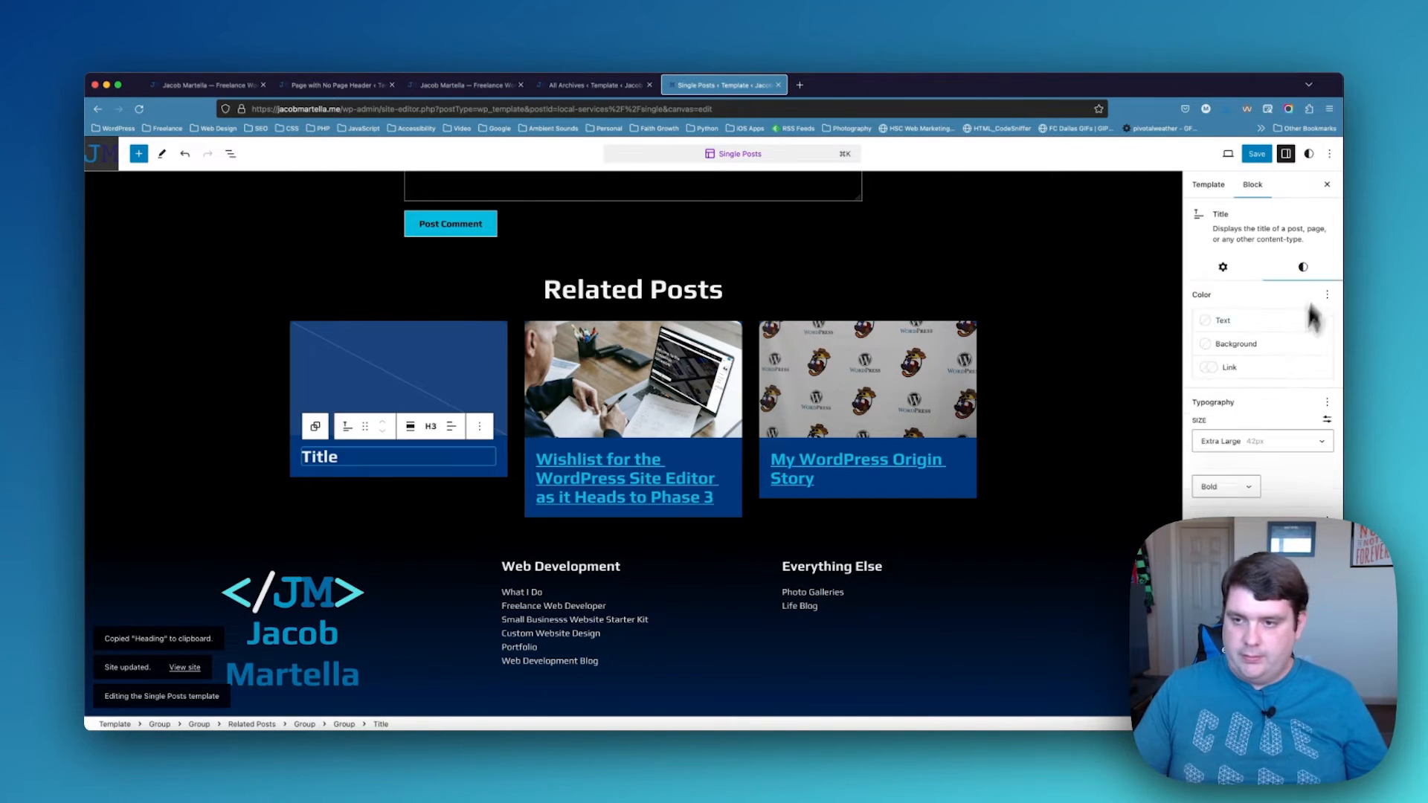
pyautogui.click(1242, 369)
pyautogui.click(1086, 497)
pyautogui.click(1087, 369)
pyautogui.click(1086, 496)
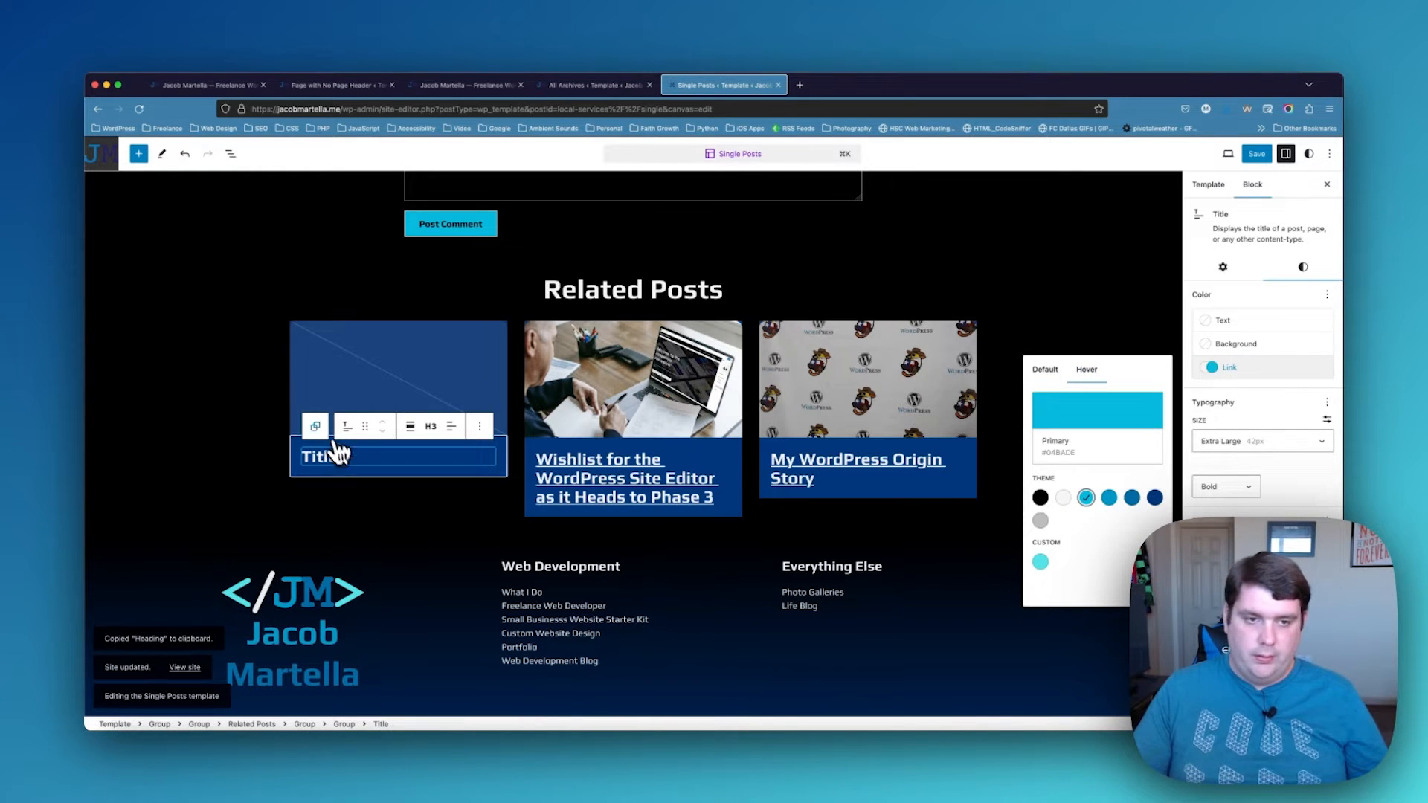
# Round the corners of the Related Posts card group and give it a Light Blue border
pyautogui.click(315, 426)
pyautogui.click(310, 414)
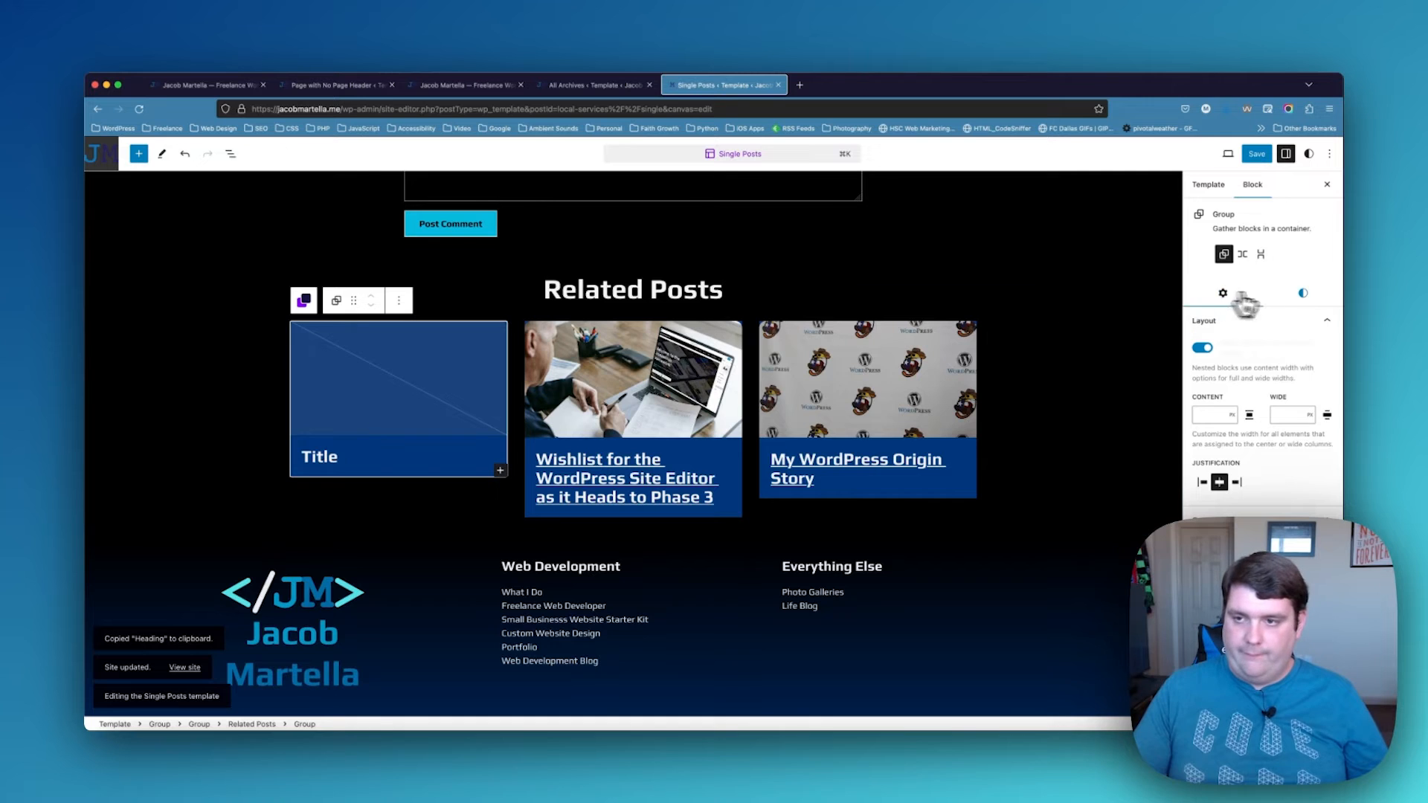
pyautogui.click(1304, 294)
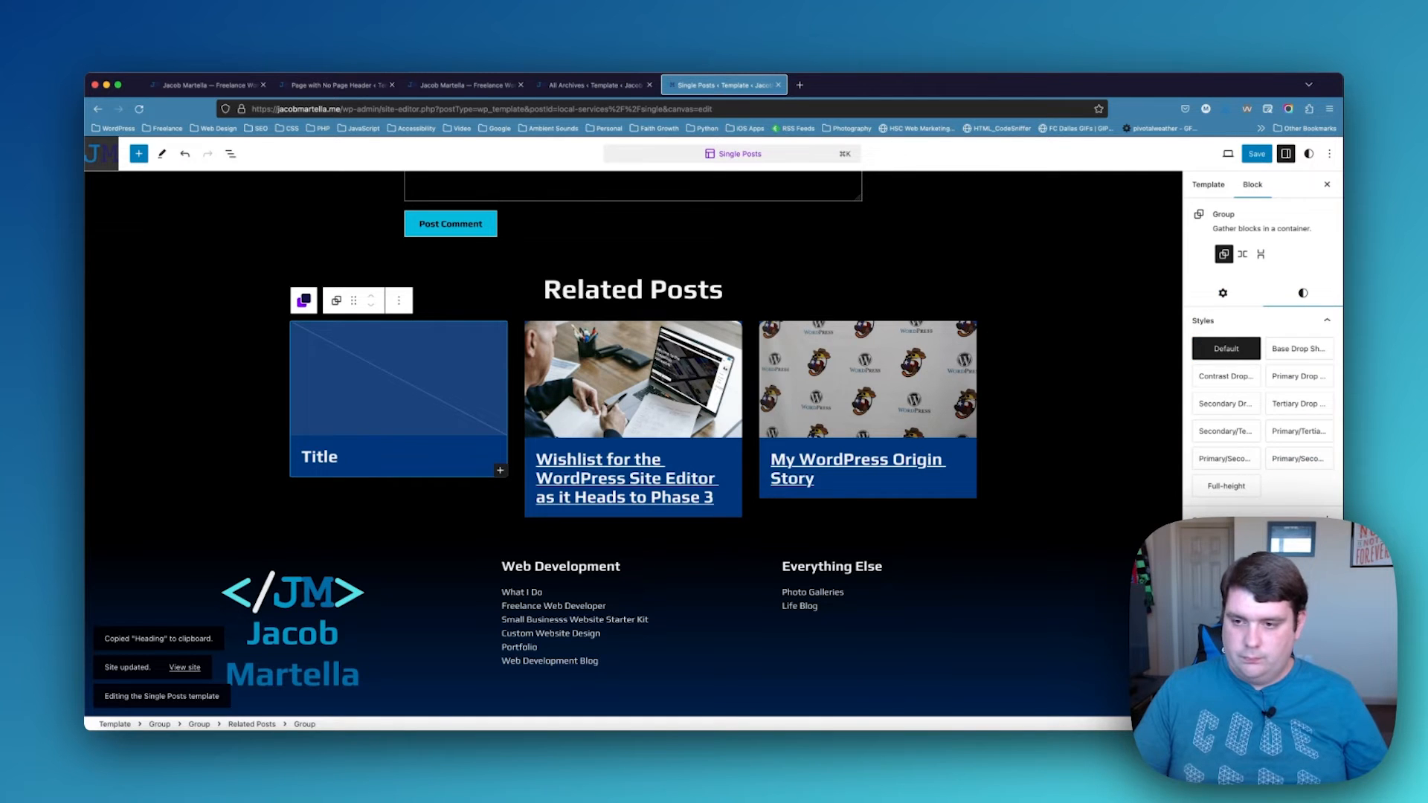
pyautogui.scroll(-5, 1263, 357)
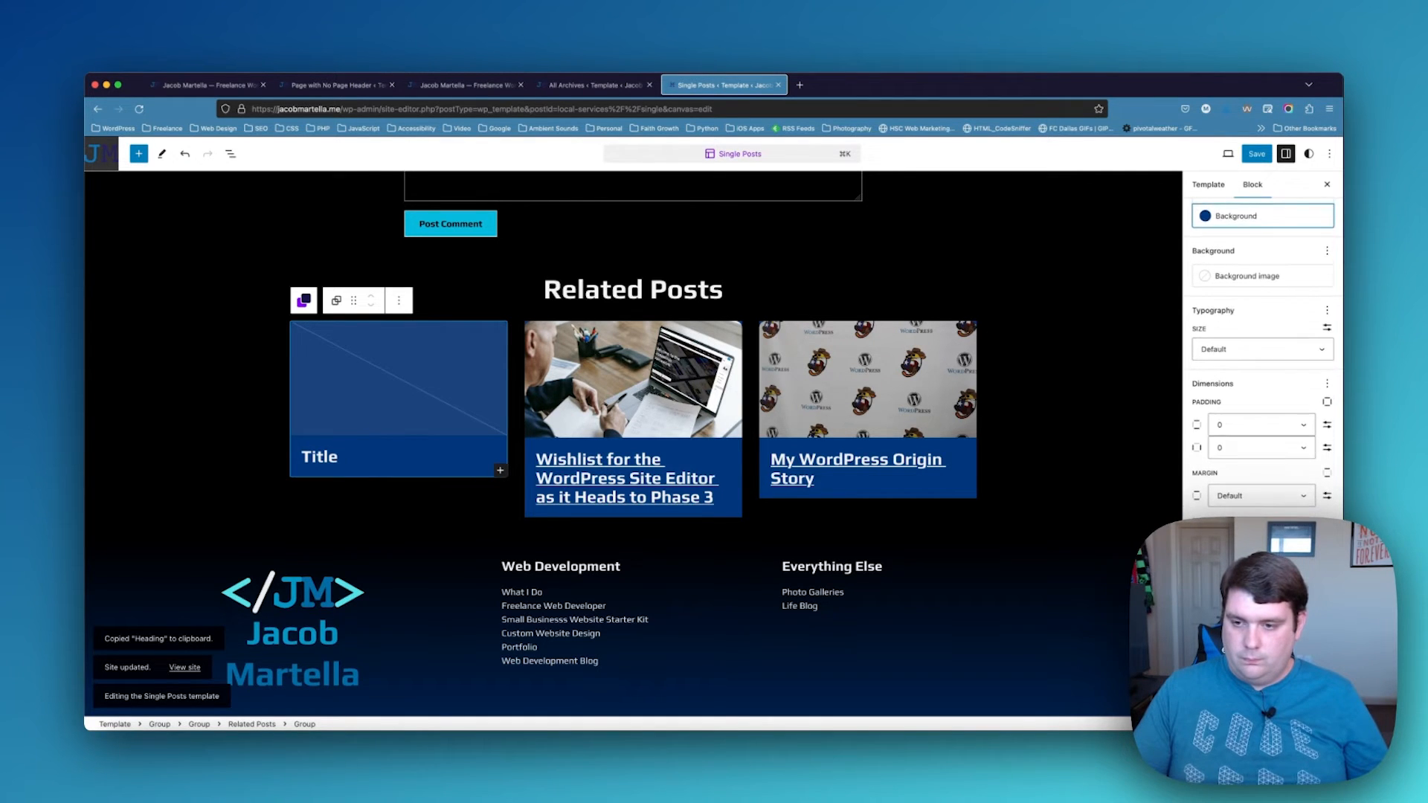
pyautogui.click(1205, 621)
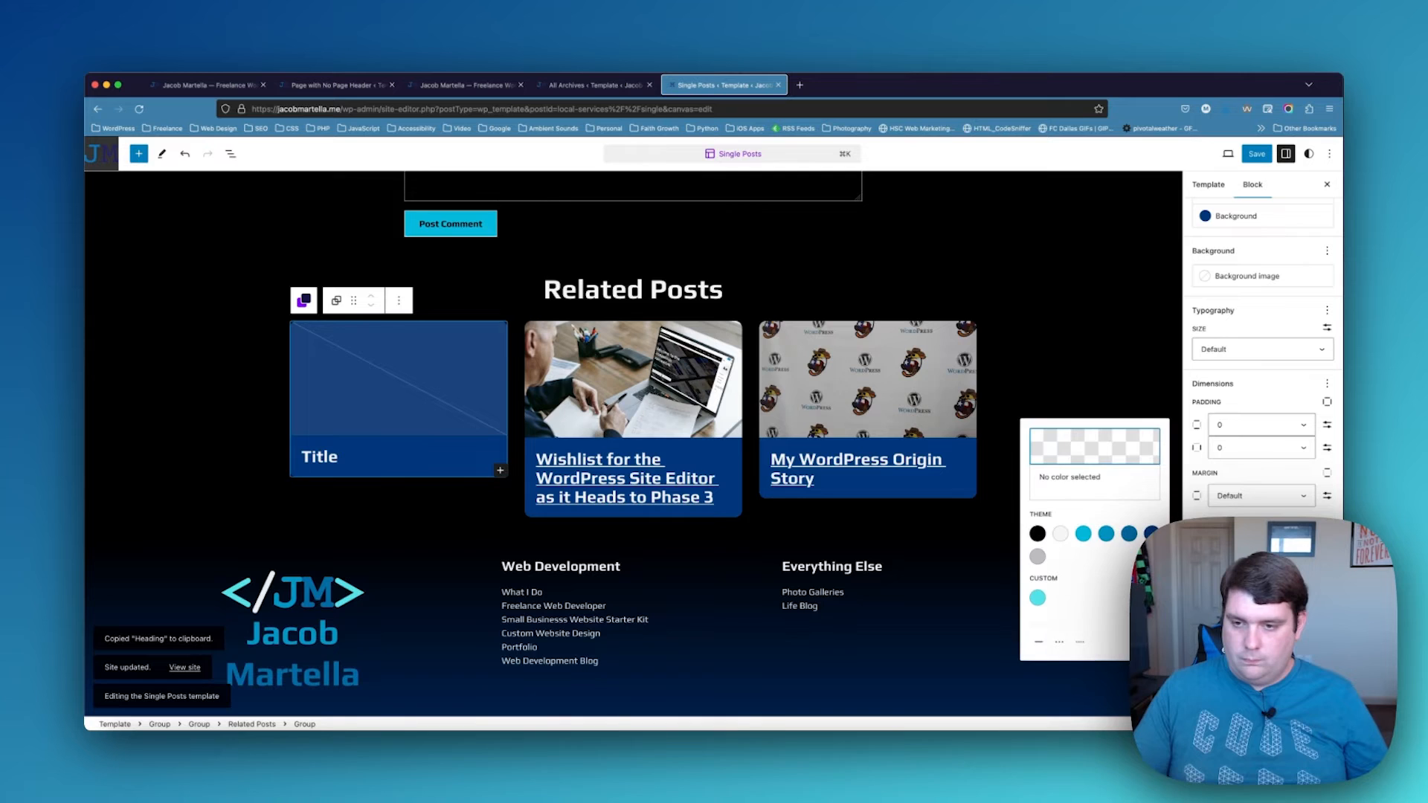
pyautogui.click(1038, 598)
pyautogui.click(1038, 599)
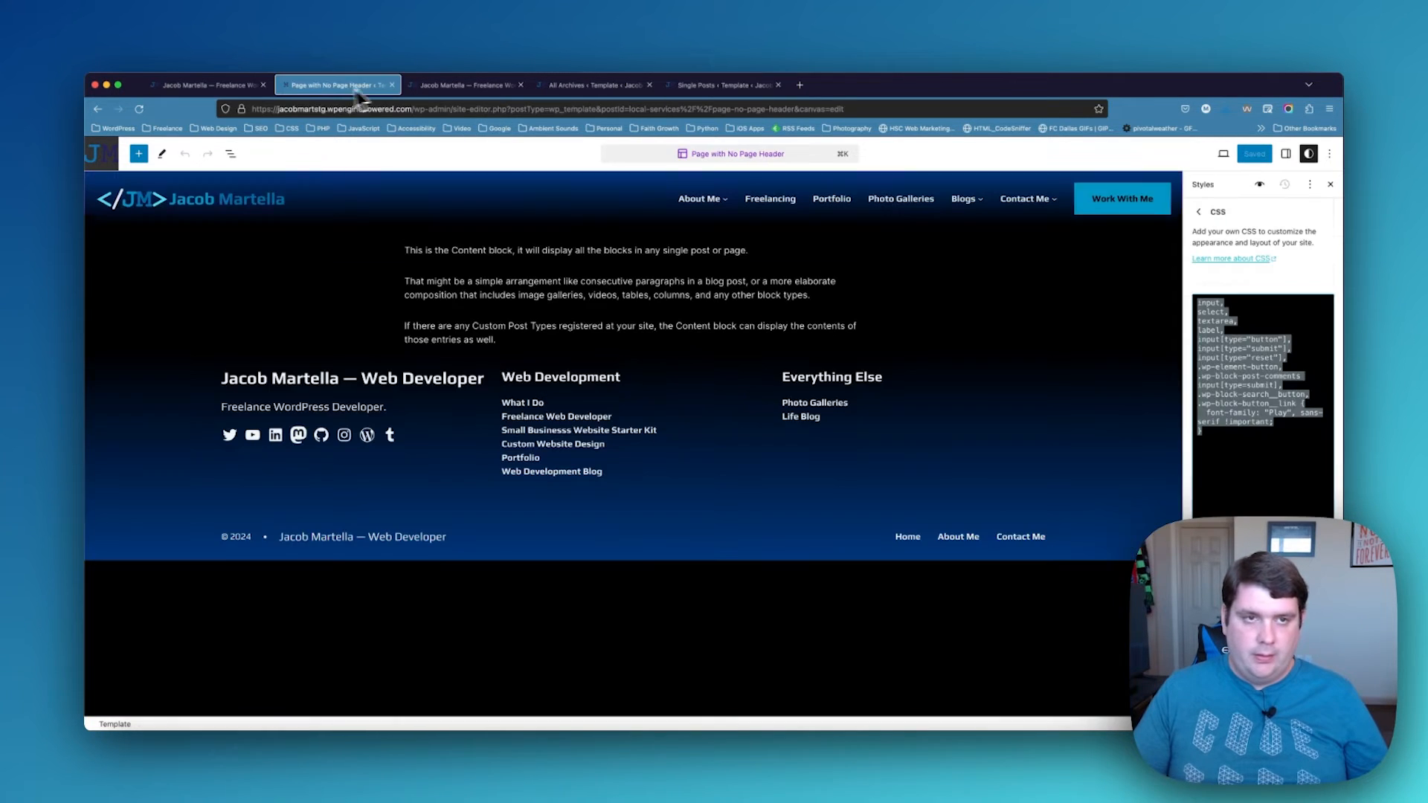
# Open the staging site's Single Posts template and examine its share bar, post navigation cards and comments section
pyautogui.click(346, 85)
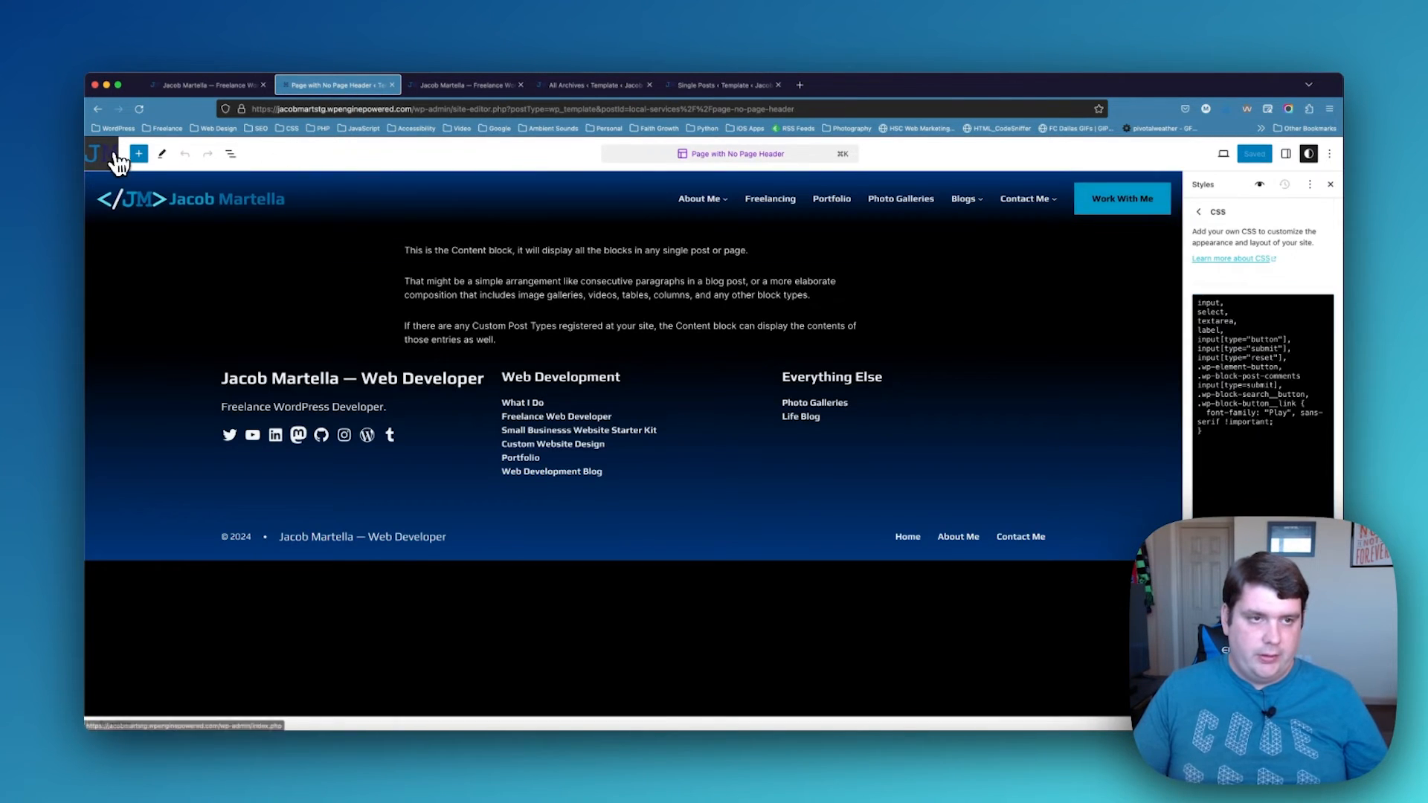
pyautogui.click(119, 162)
pyautogui.click(102, 211)
pyautogui.scroll(-3, 137, 474)
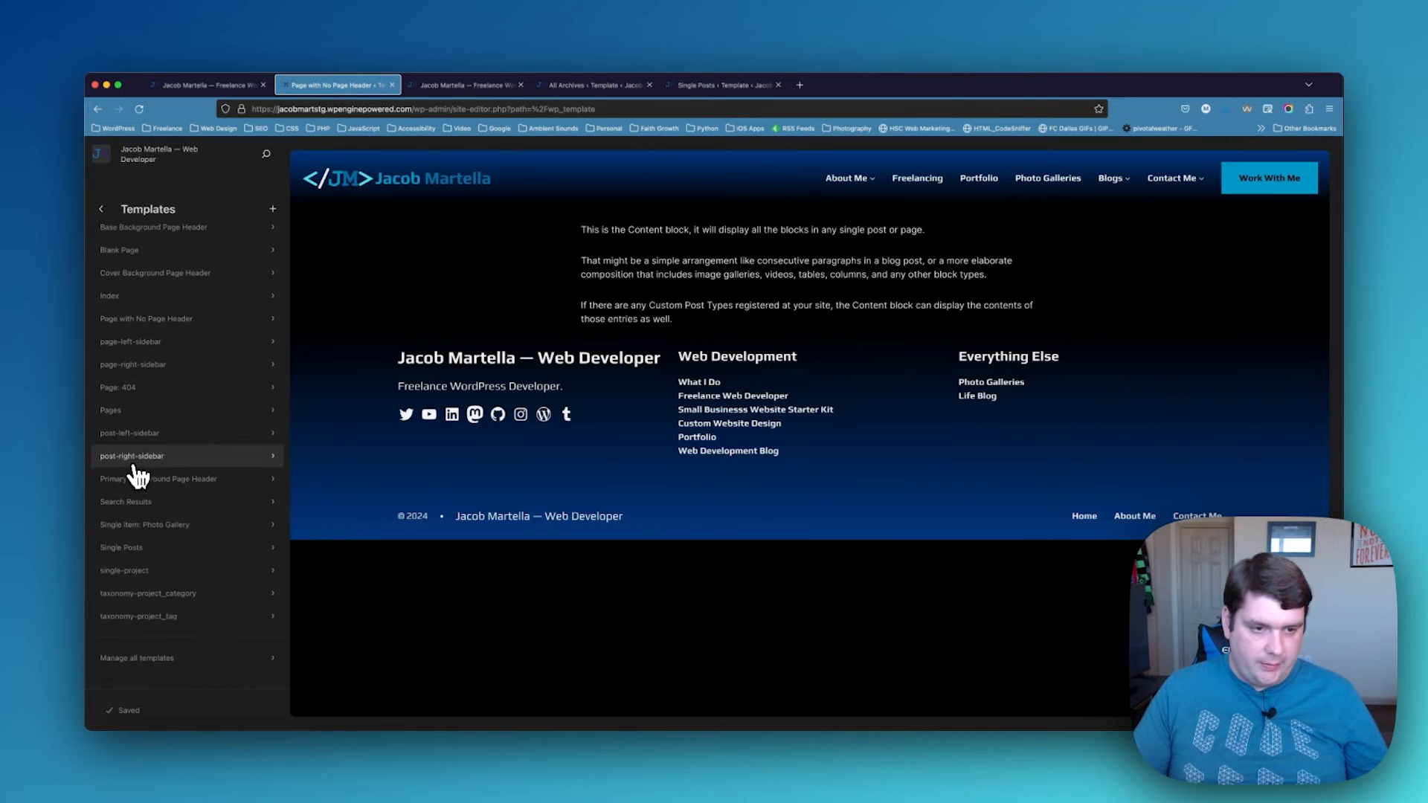
pyautogui.click(186, 564)
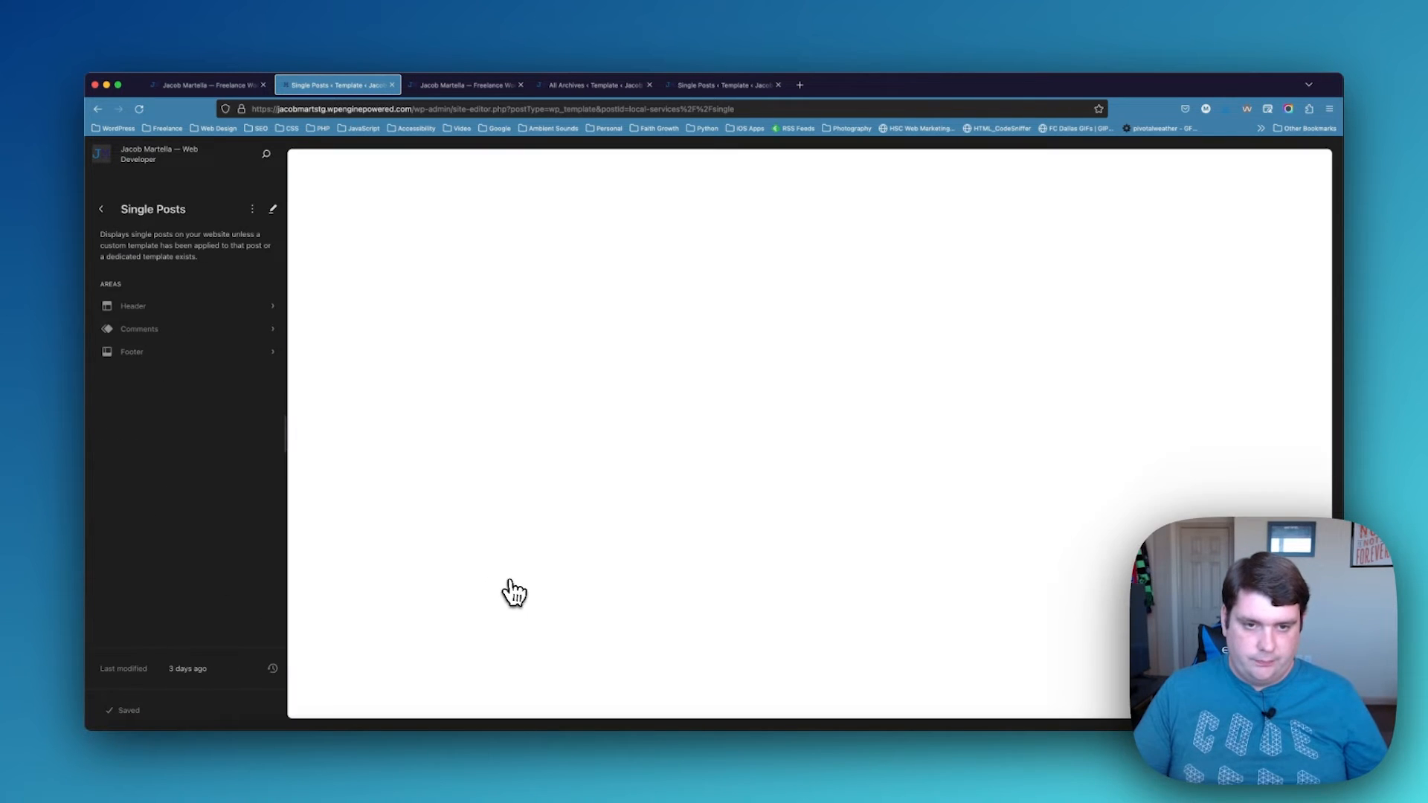
pyautogui.scroll(-15, 593, 526)
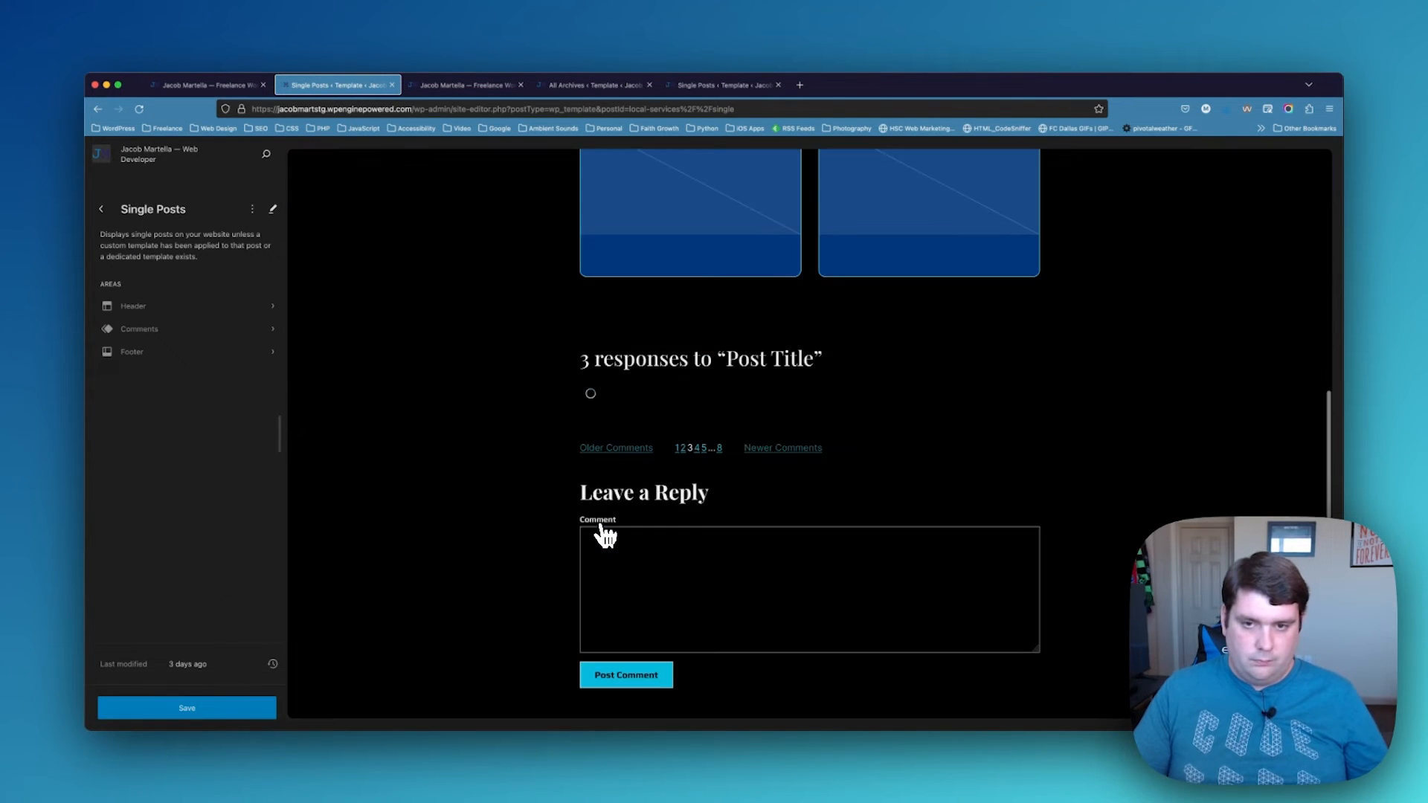
pyautogui.scroll(5, 599, 533)
pyautogui.scroll(-5, 599, 532)
pyautogui.scroll(4, 601, 536)
pyautogui.scroll(-3, 603, 536)
pyautogui.scroll(10, 600, 534)
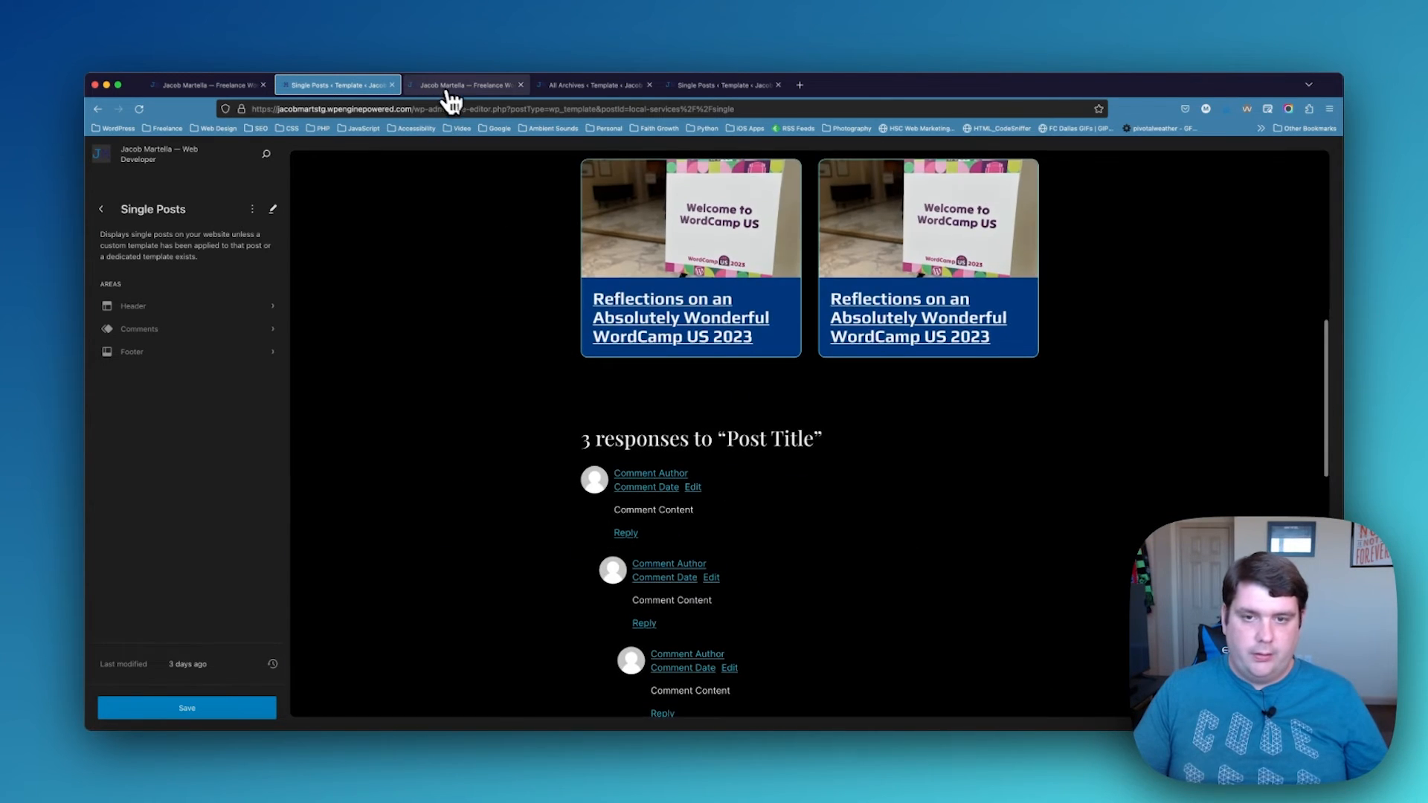
pyautogui.scroll(5, 683, 501)
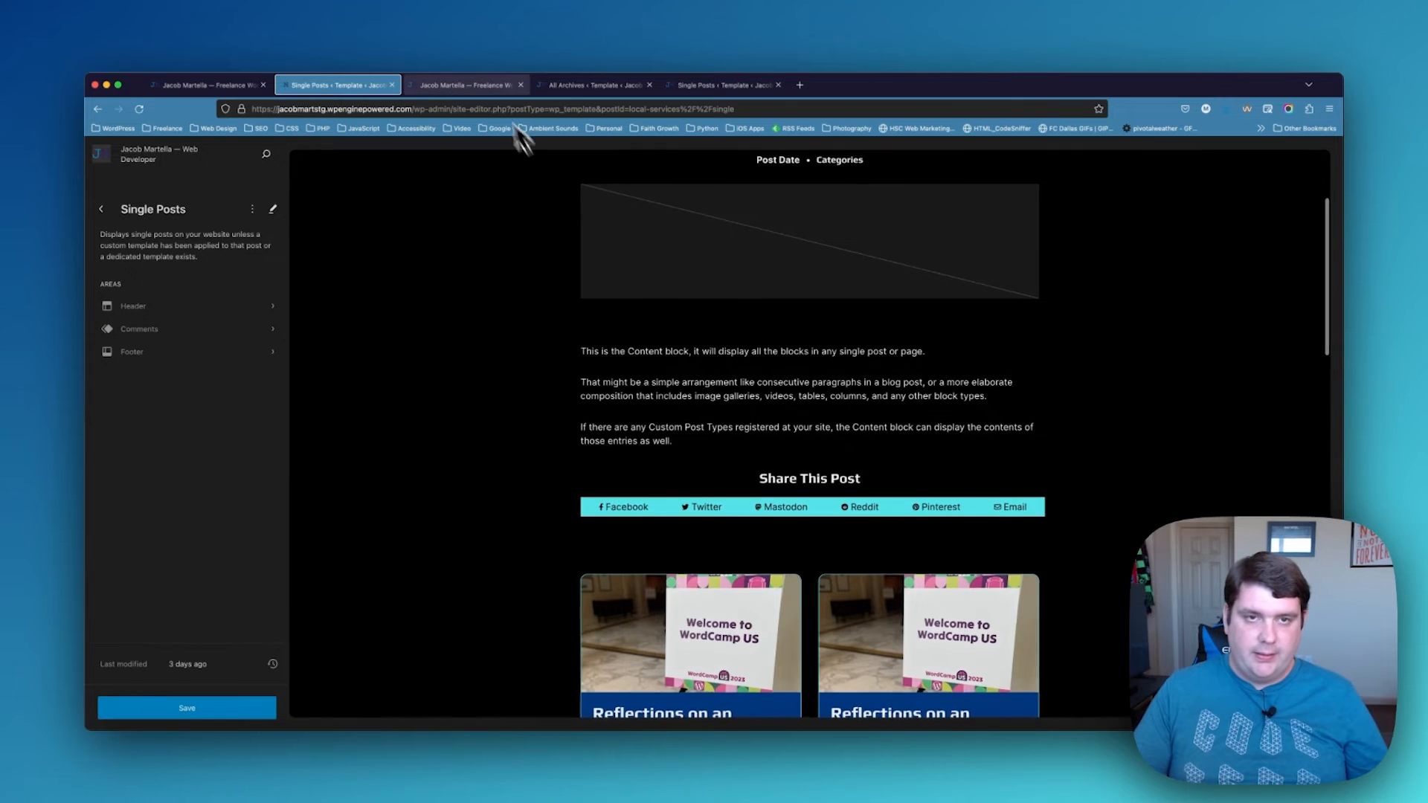
# Select the Social Share Content block in the live site's Single Posts template and inspect its icon color setting
pyautogui.click(472, 83)
pyautogui.click(699, 84)
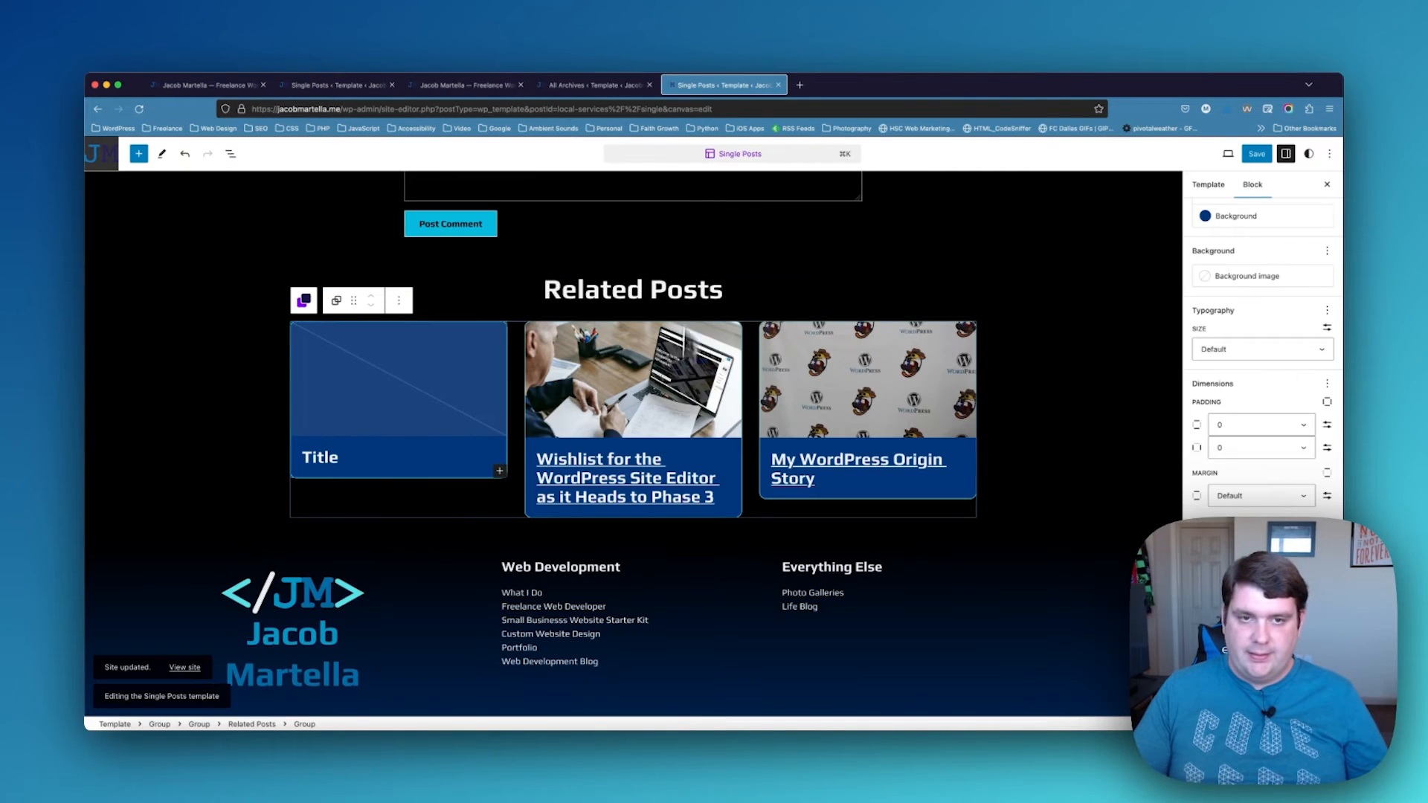
pyautogui.scroll(5, 677, 420)
pyautogui.scroll(10, 677, 419)
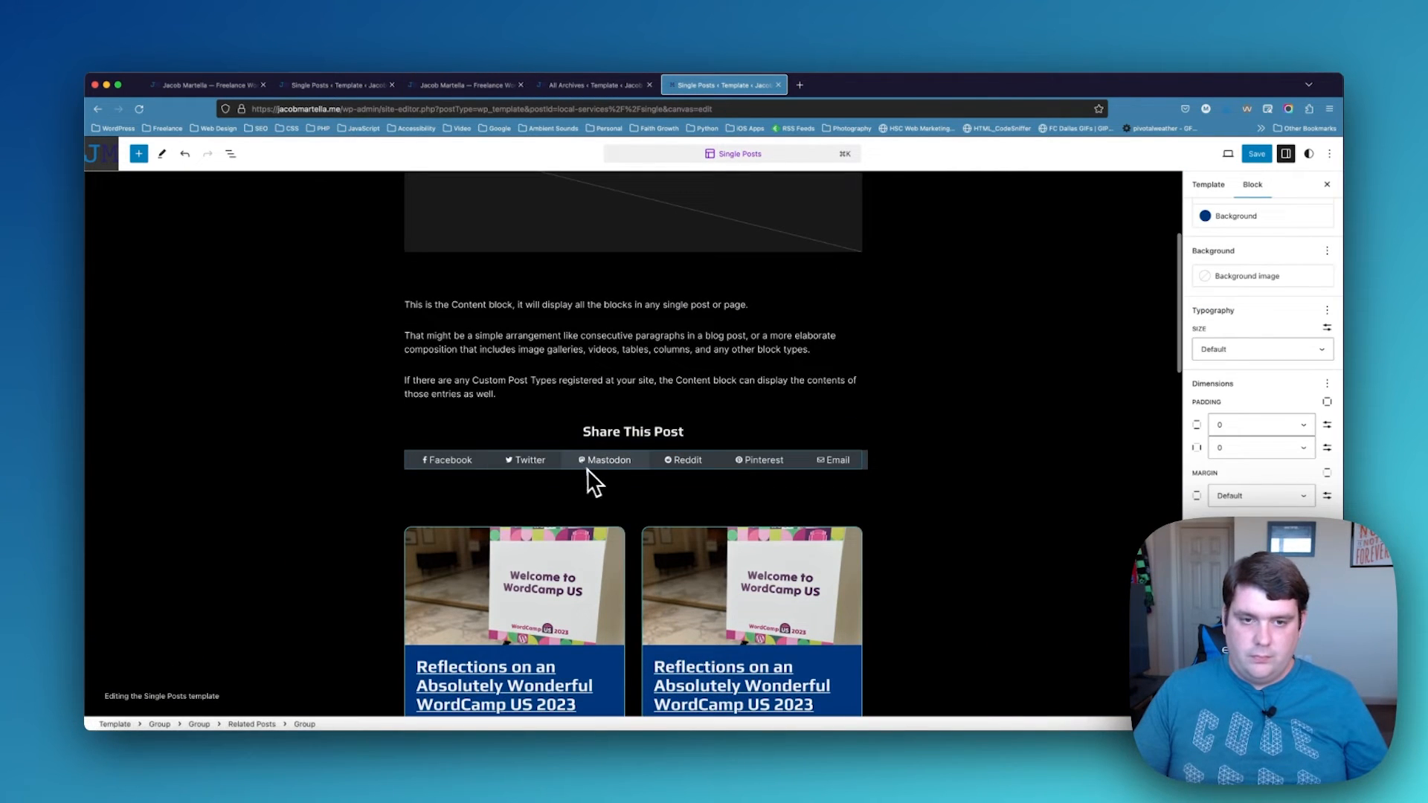
pyautogui.click(526, 458)
pyautogui.scroll(-3, 1286, 417)
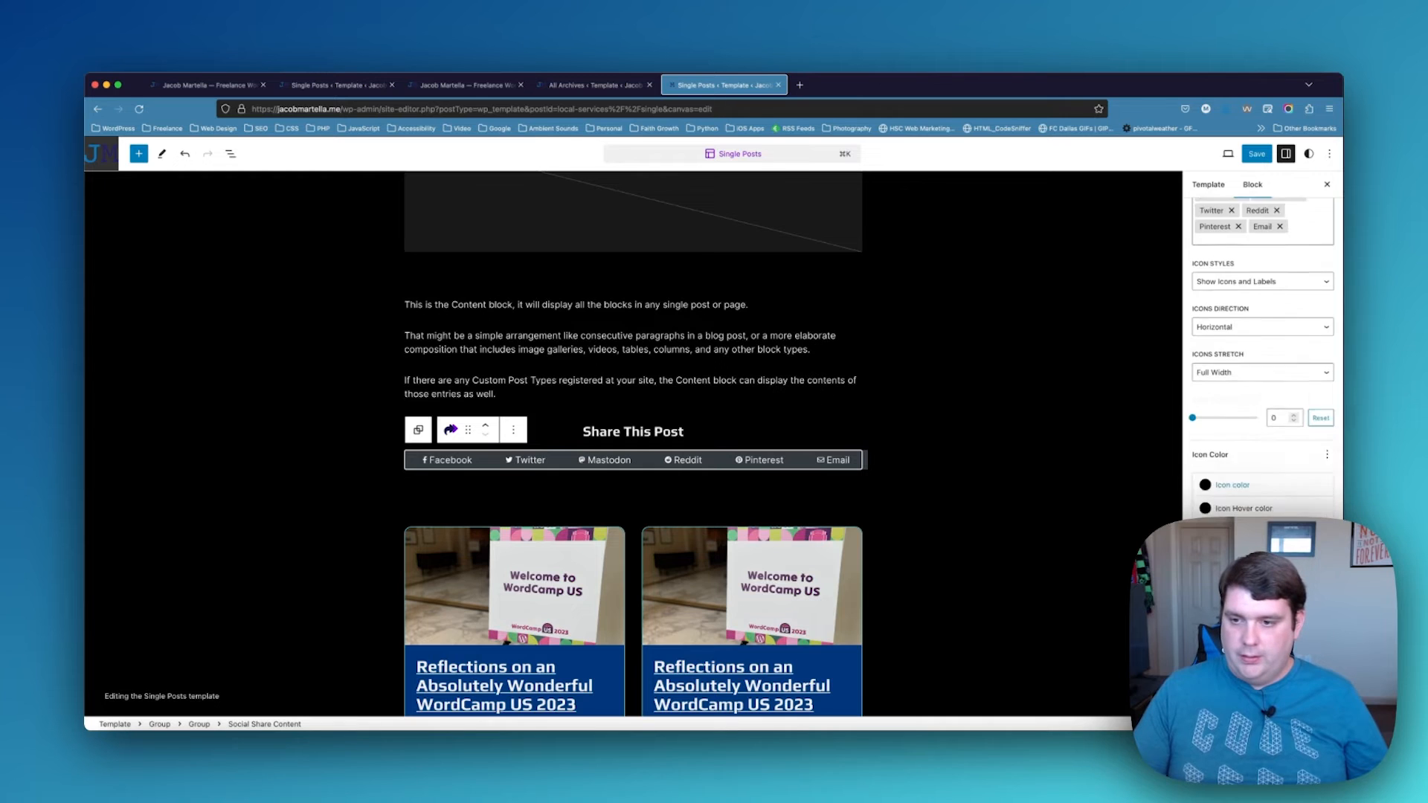
pyautogui.click(1256, 493)
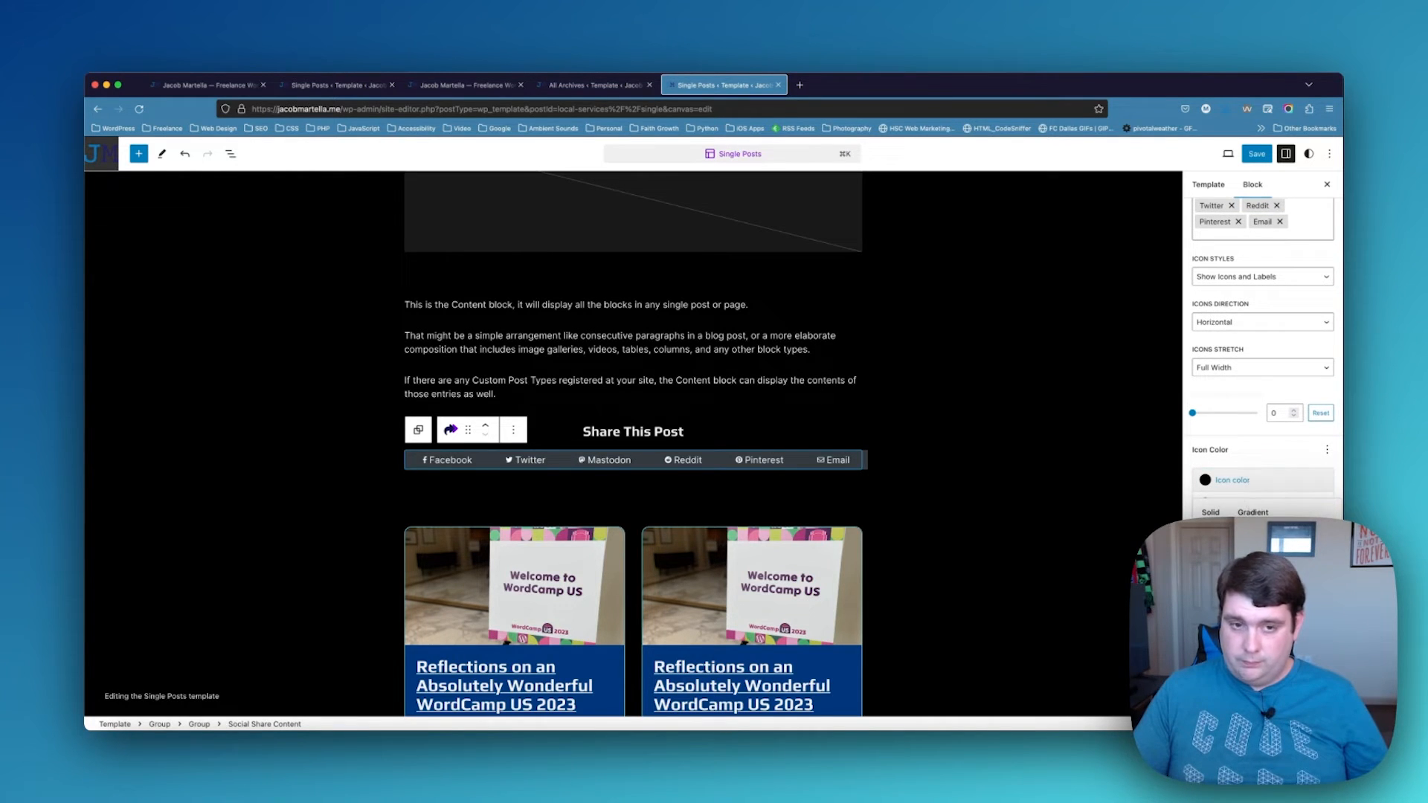
pyautogui.click(1247, 448)
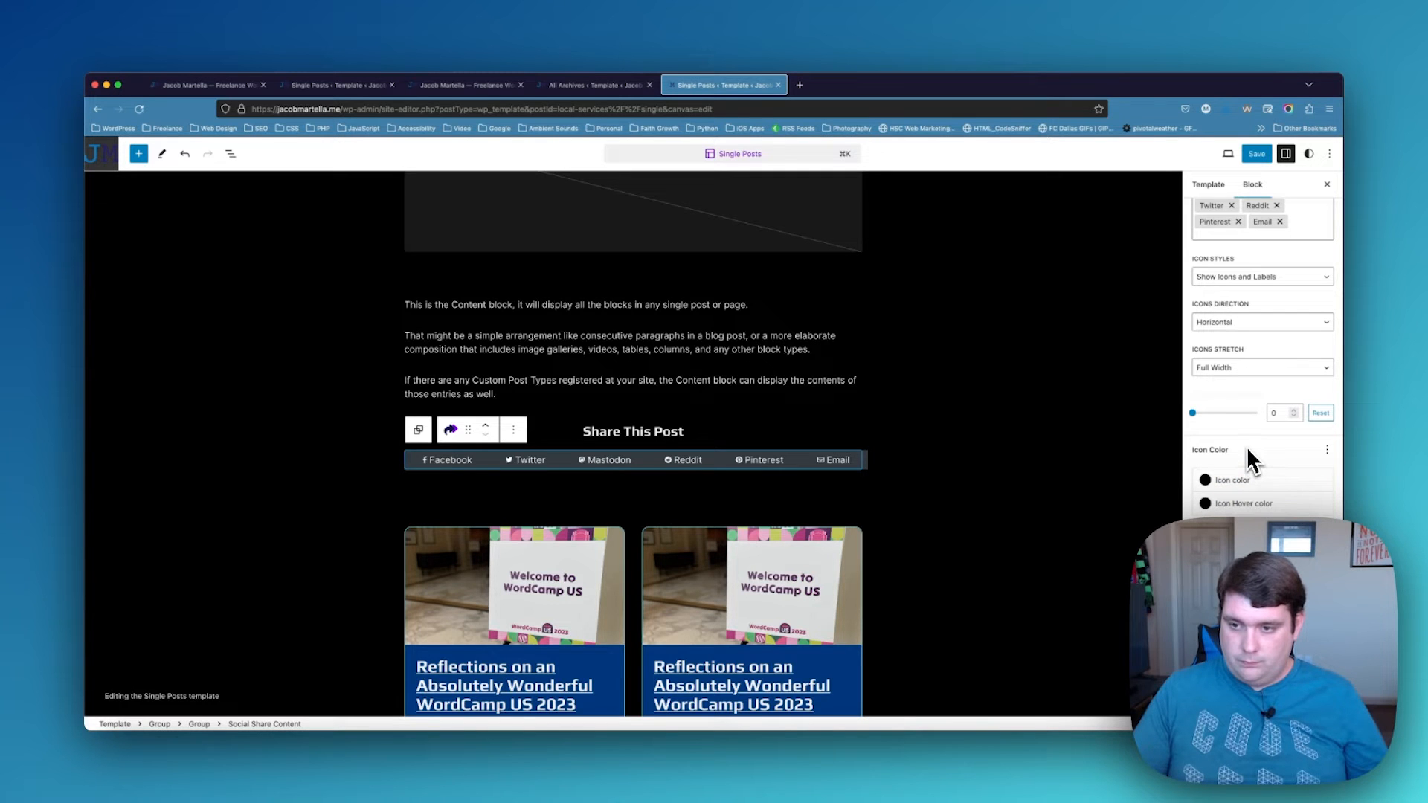
# Examine the settings of the Social Share Content block in the staging site's Single Posts template
pyautogui.click(305, 86)
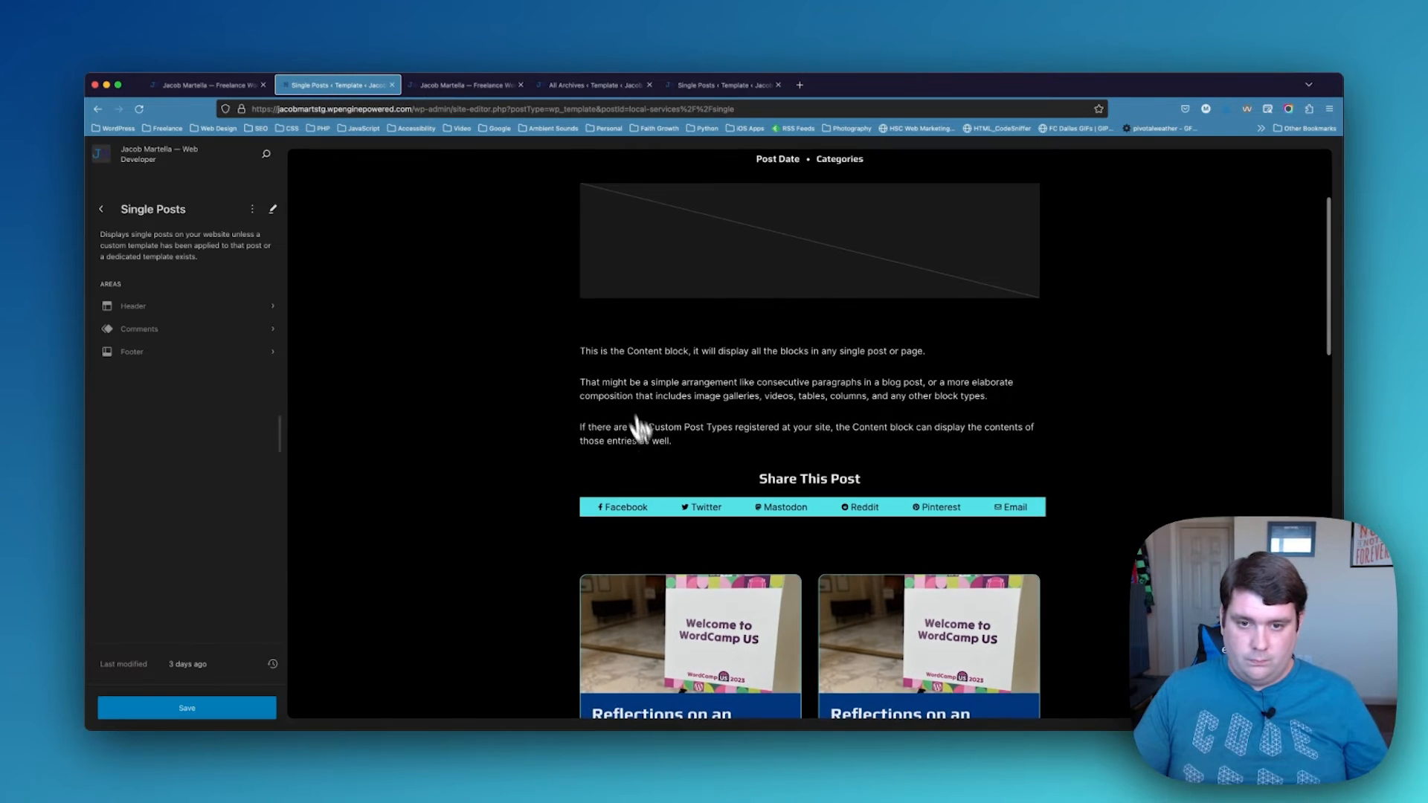
pyautogui.click(655, 498)
pyautogui.click(519, 530)
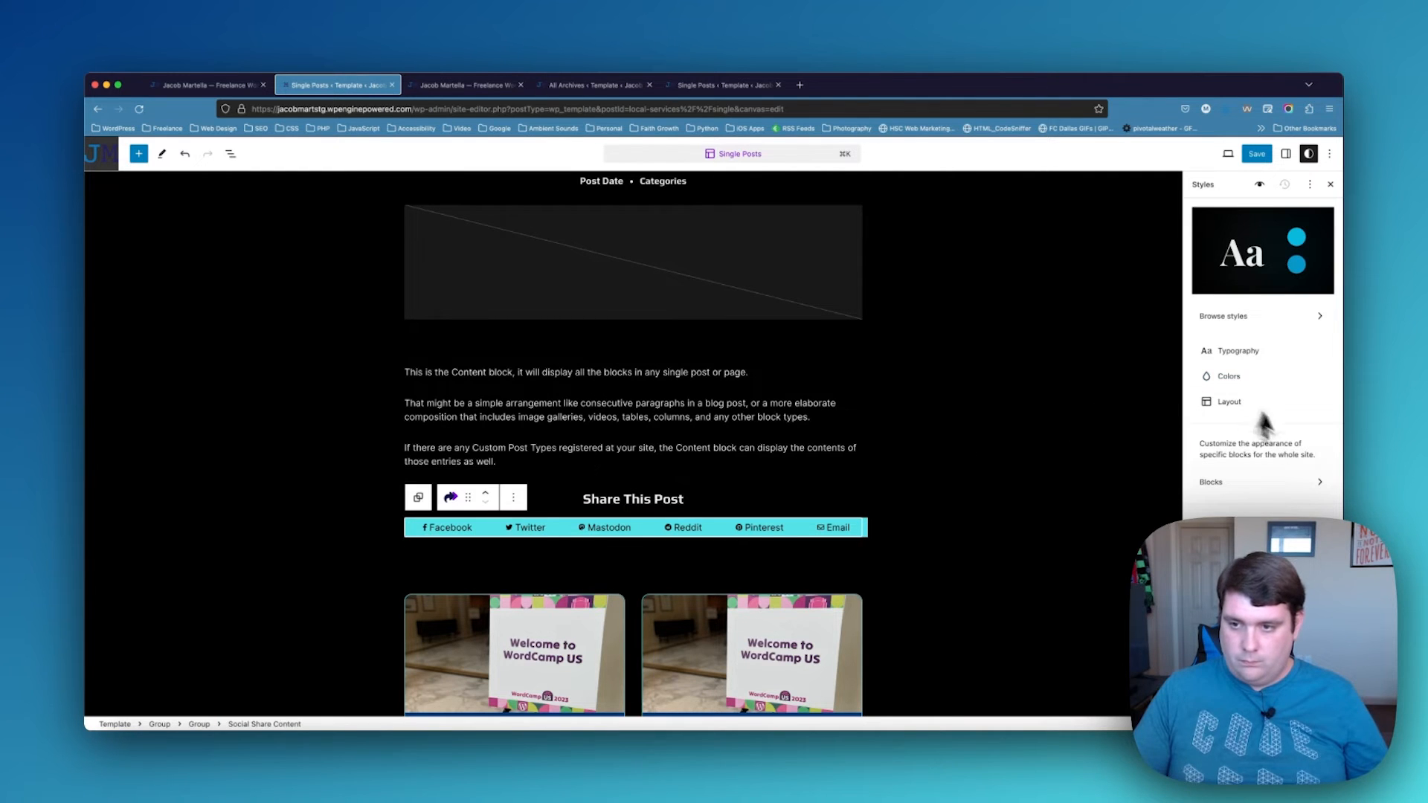
pyautogui.click(1285, 154)
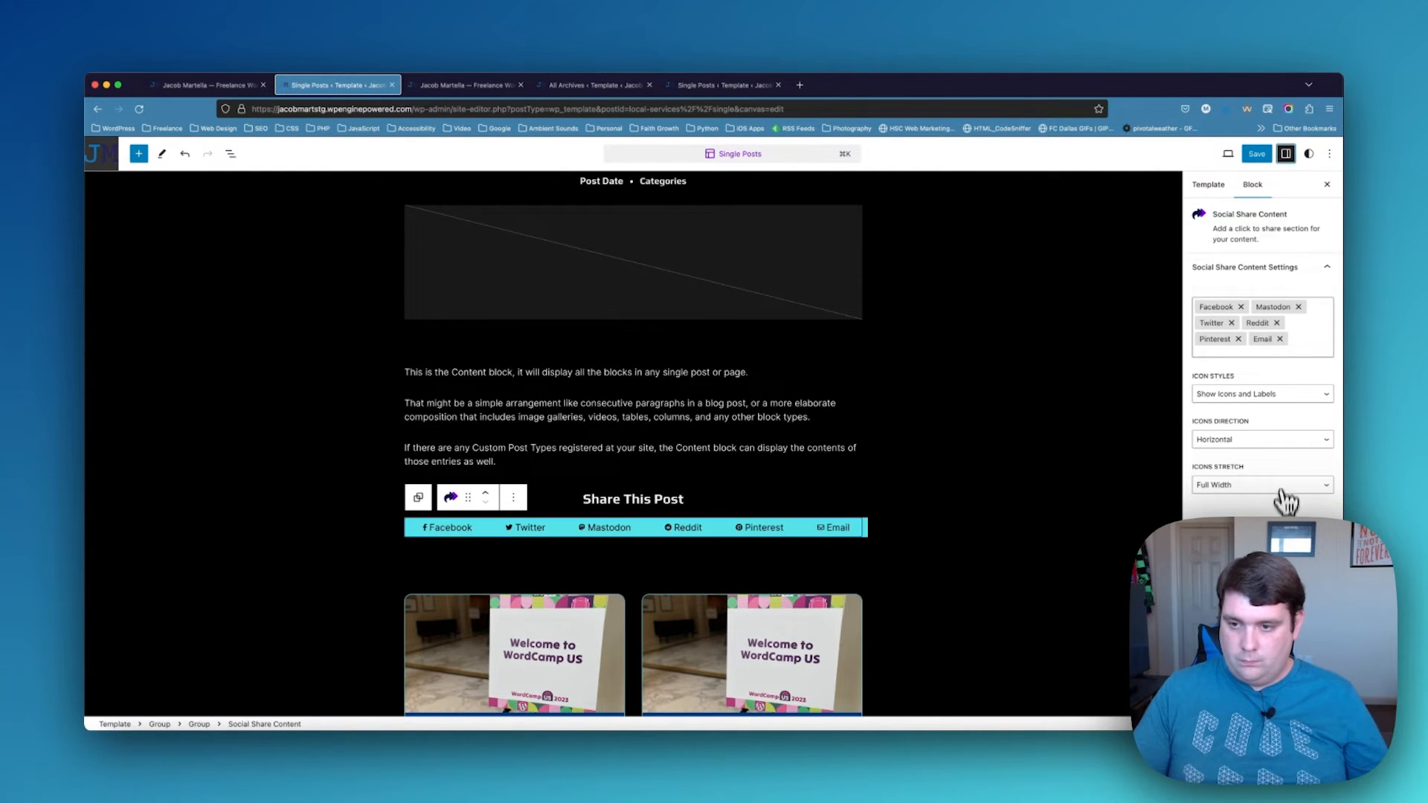
pyautogui.scroll(-3, 1279, 493)
# Return to the live site's Single Posts template and set the share block's icon color and icon hover color to black
pyautogui.click(467, 85)
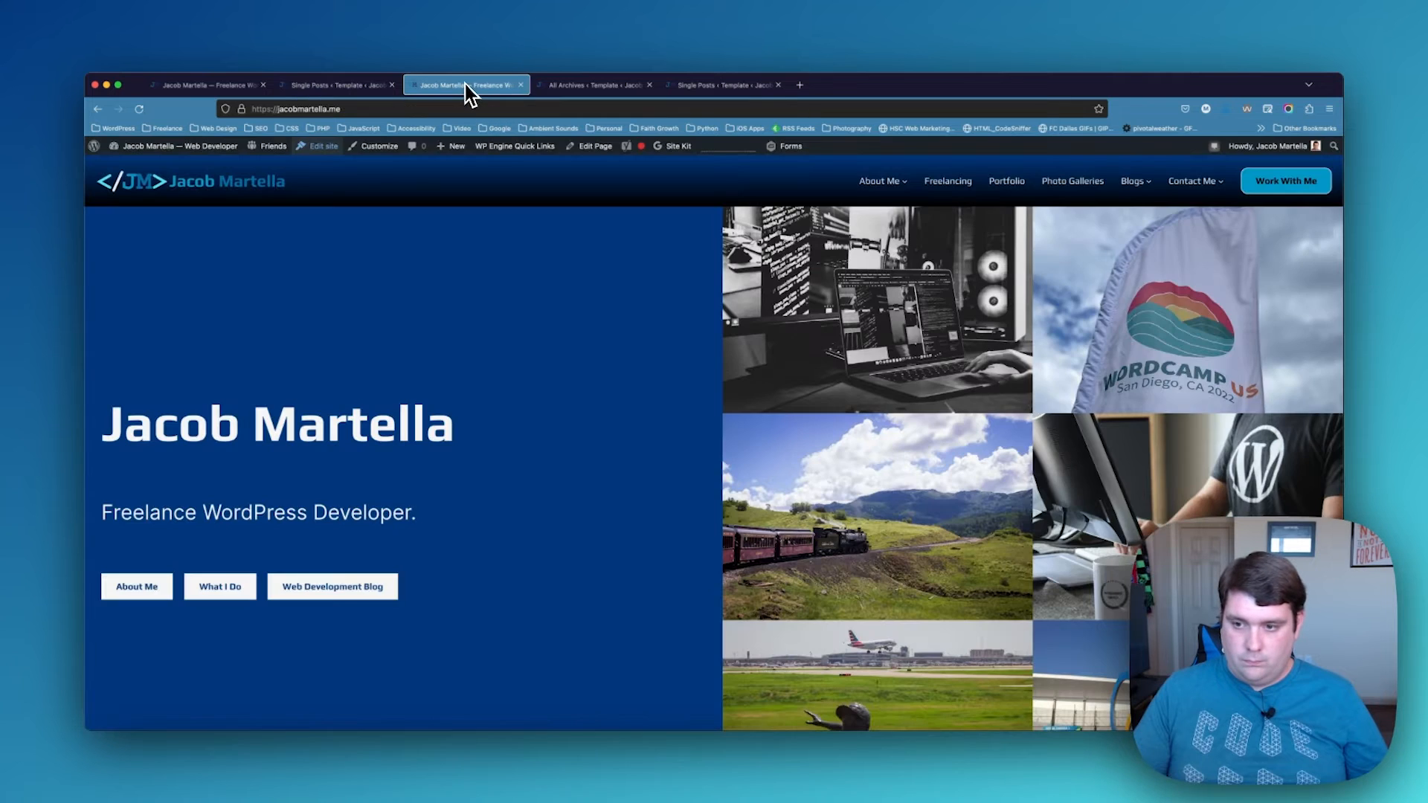
pyautogui.click(623, 87)
pyautogui.click(696, 85)
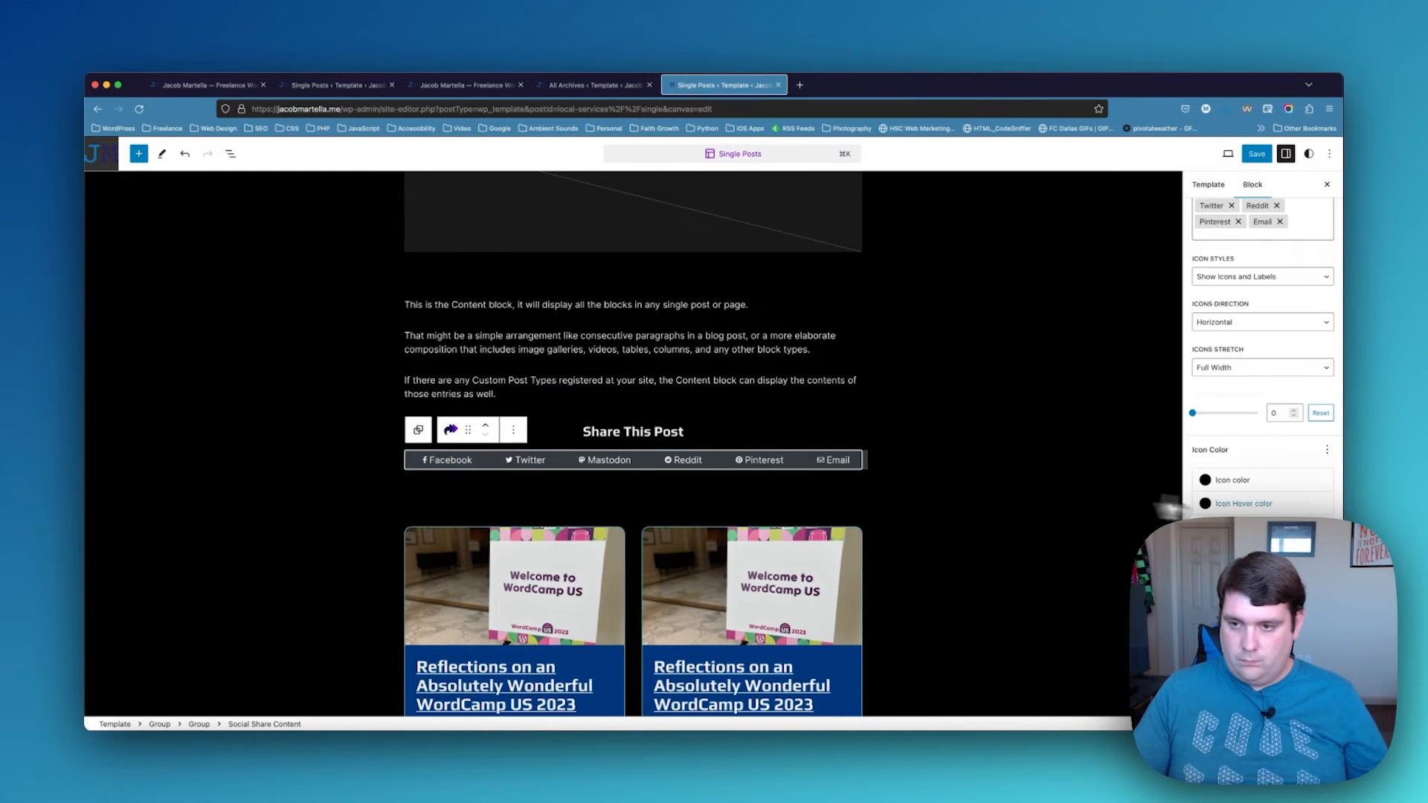
pyautogui.click(1247, 482)
pyautogui.click(1235, 623)
pyautogui.click(1235, 442)
pyautogui.click(1237, 505)
pyautogui.click(1237, 476)
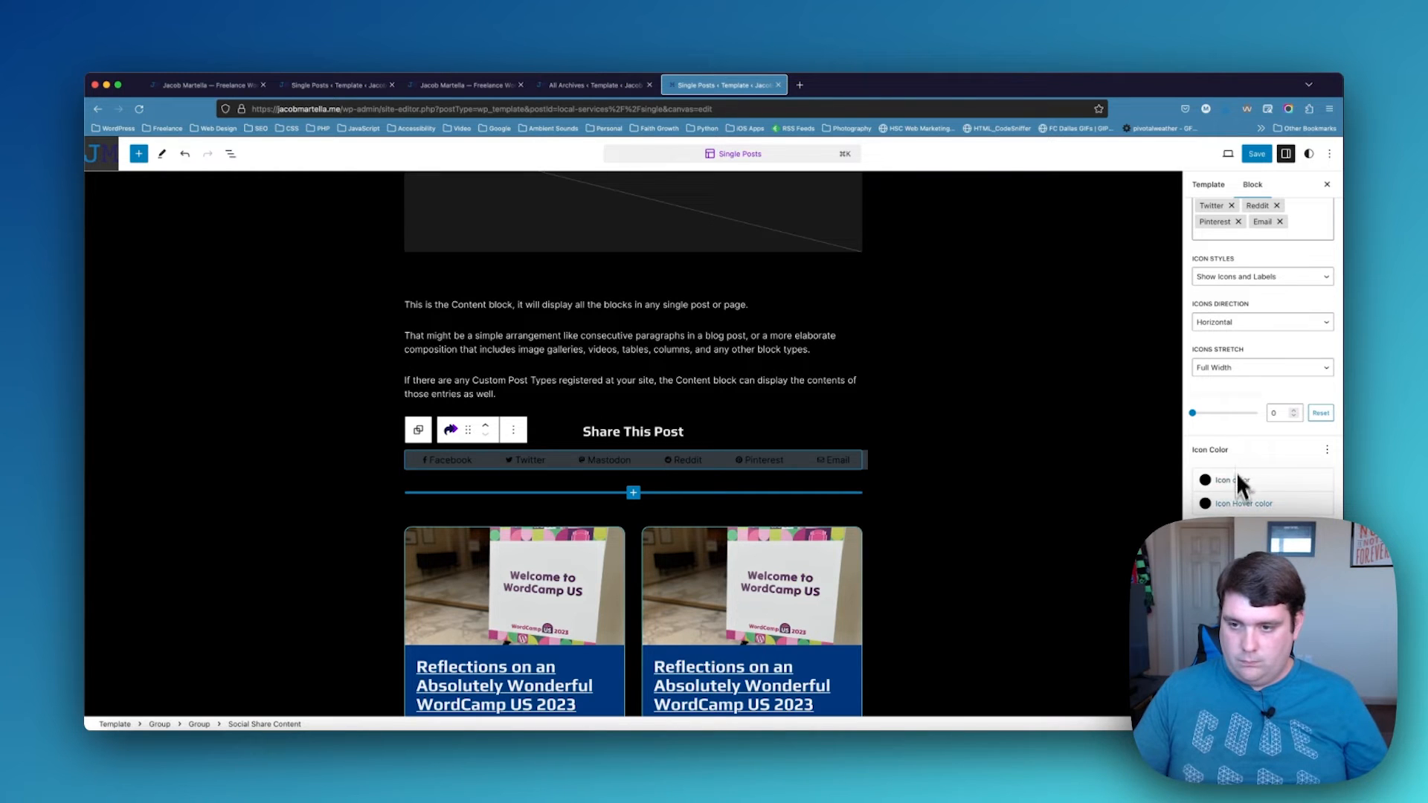
# Set the share block's background color to Primary and its background hover color to Secondary
pyautogui.click(1235, 479)
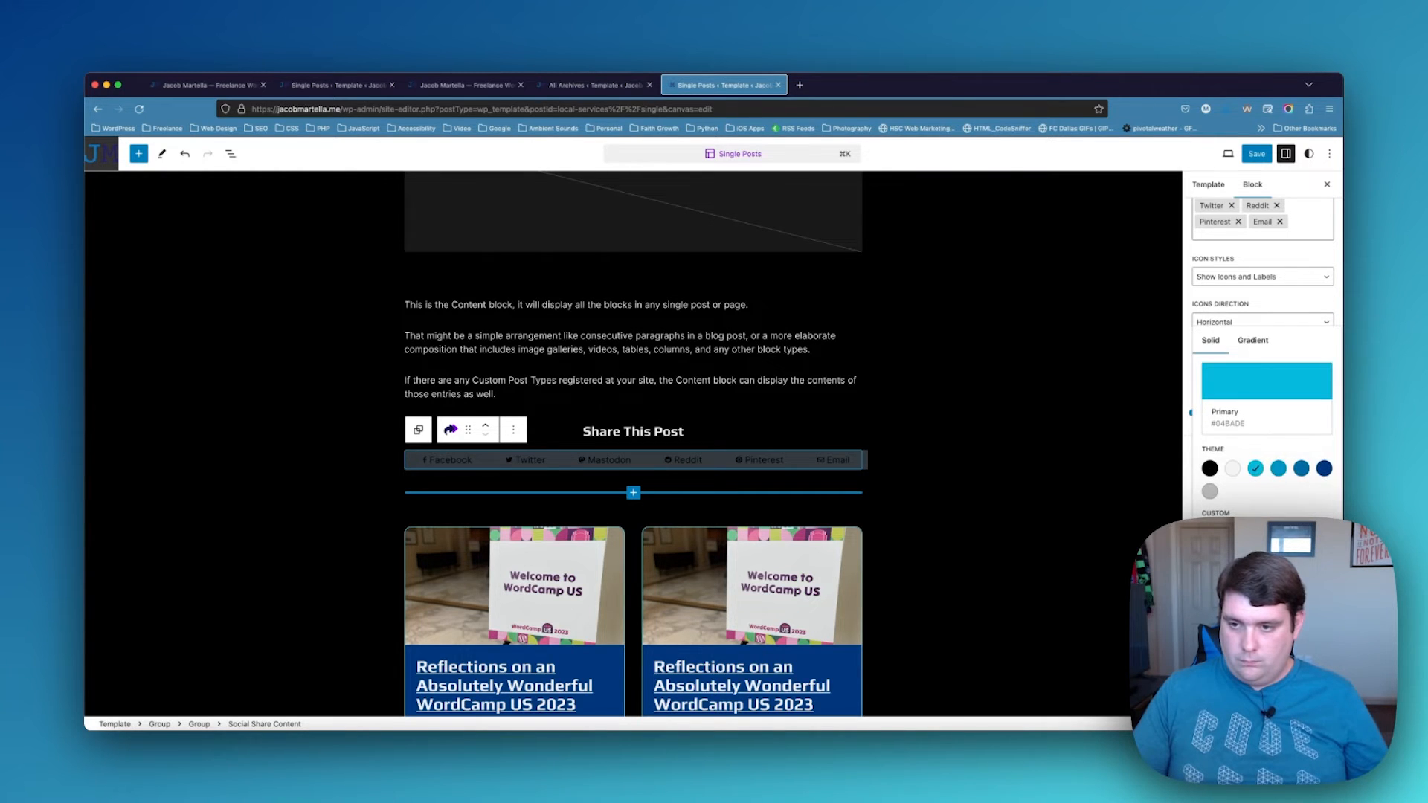
pyautogui.click(1257, 470)
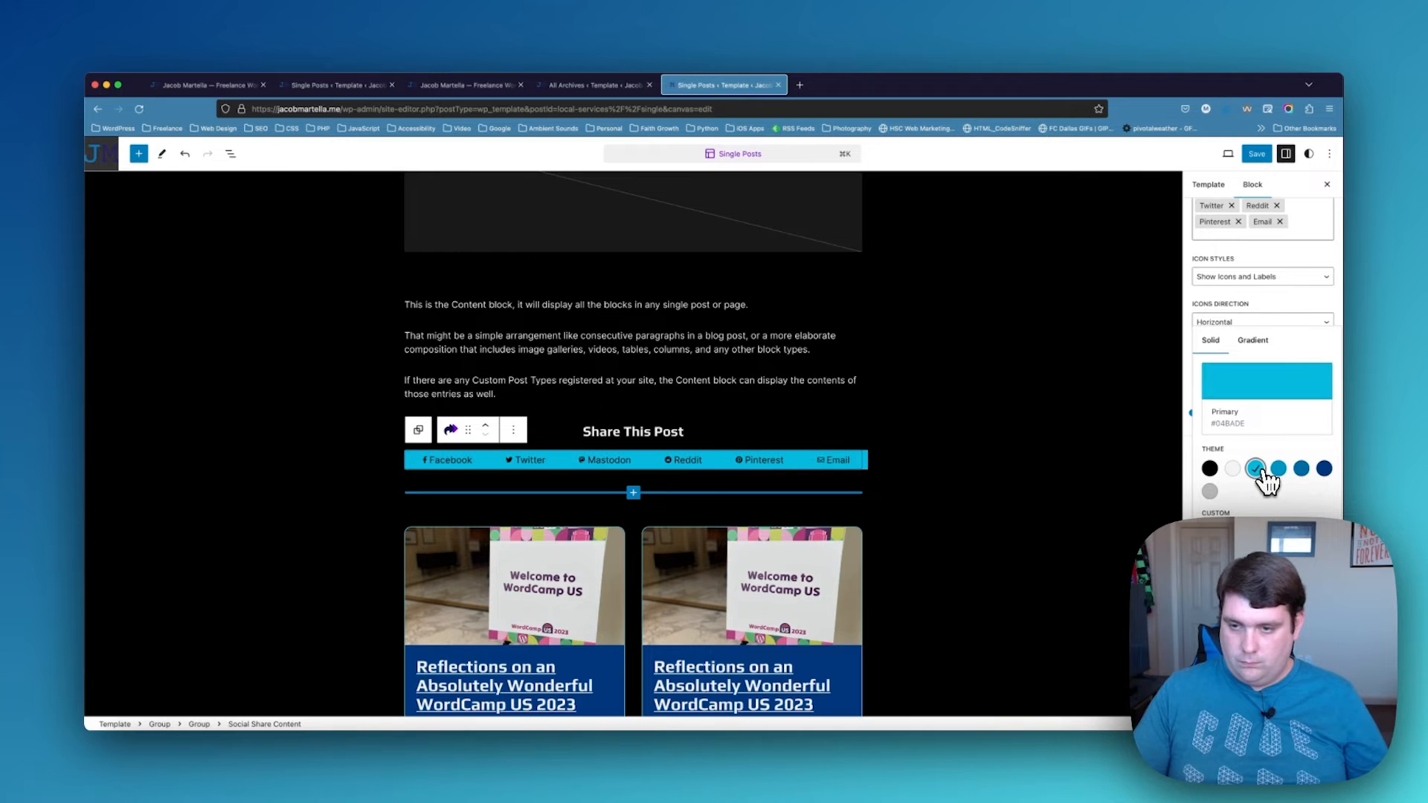
pyautogui.click(1231, 610)
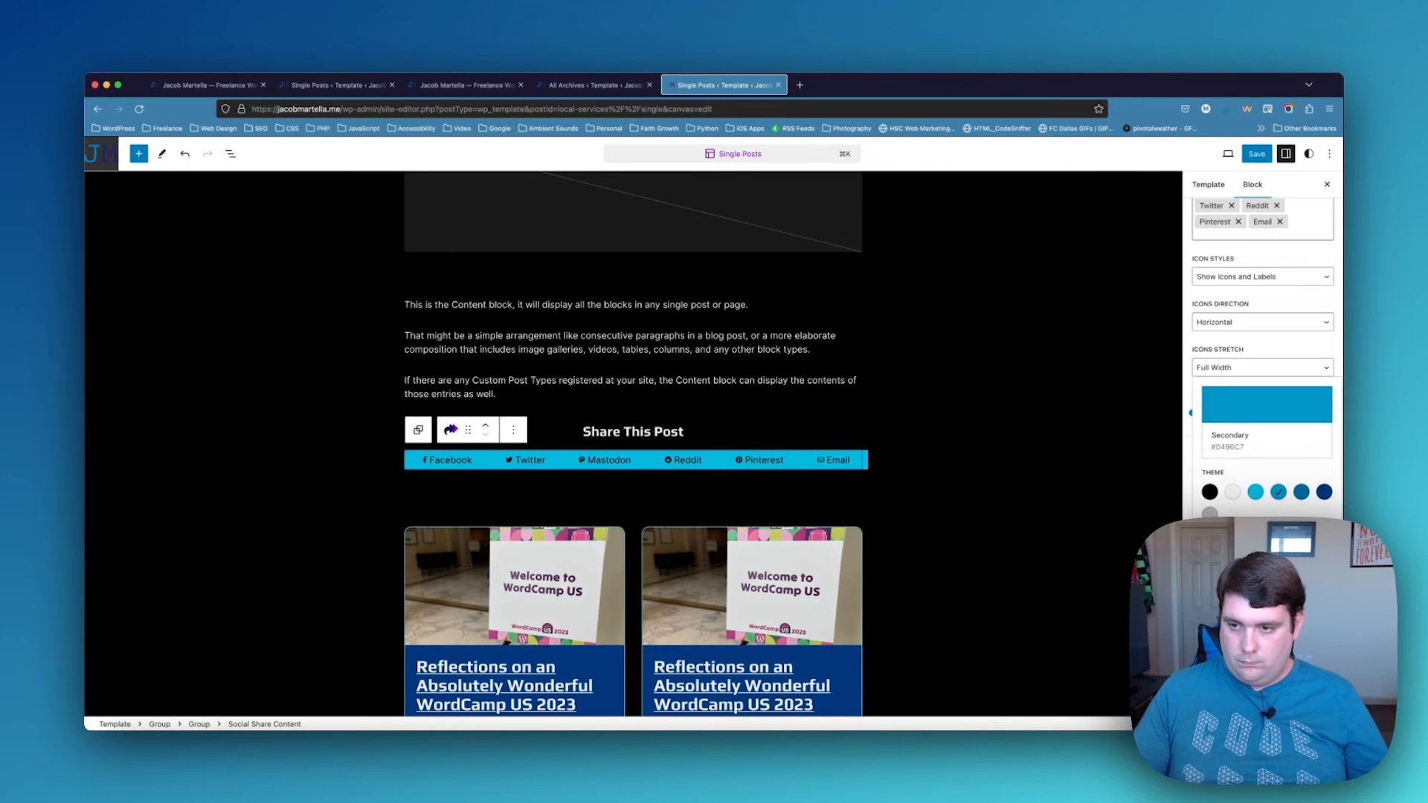
pyautogui.click(1190, 545)
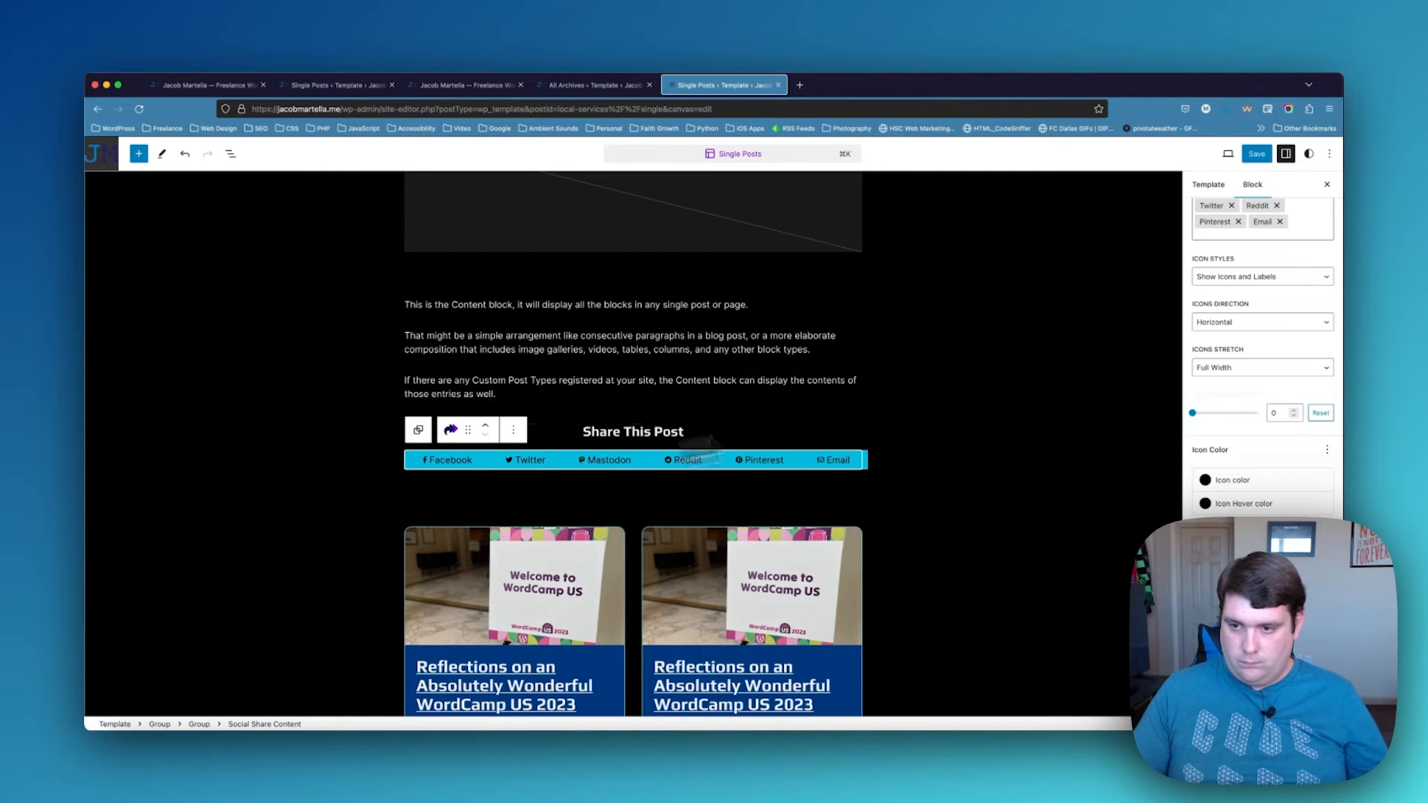
pyautogui.click(1231, 570)
pyautogui.click(1233, 491)
pyautogui.click(1255, 491)
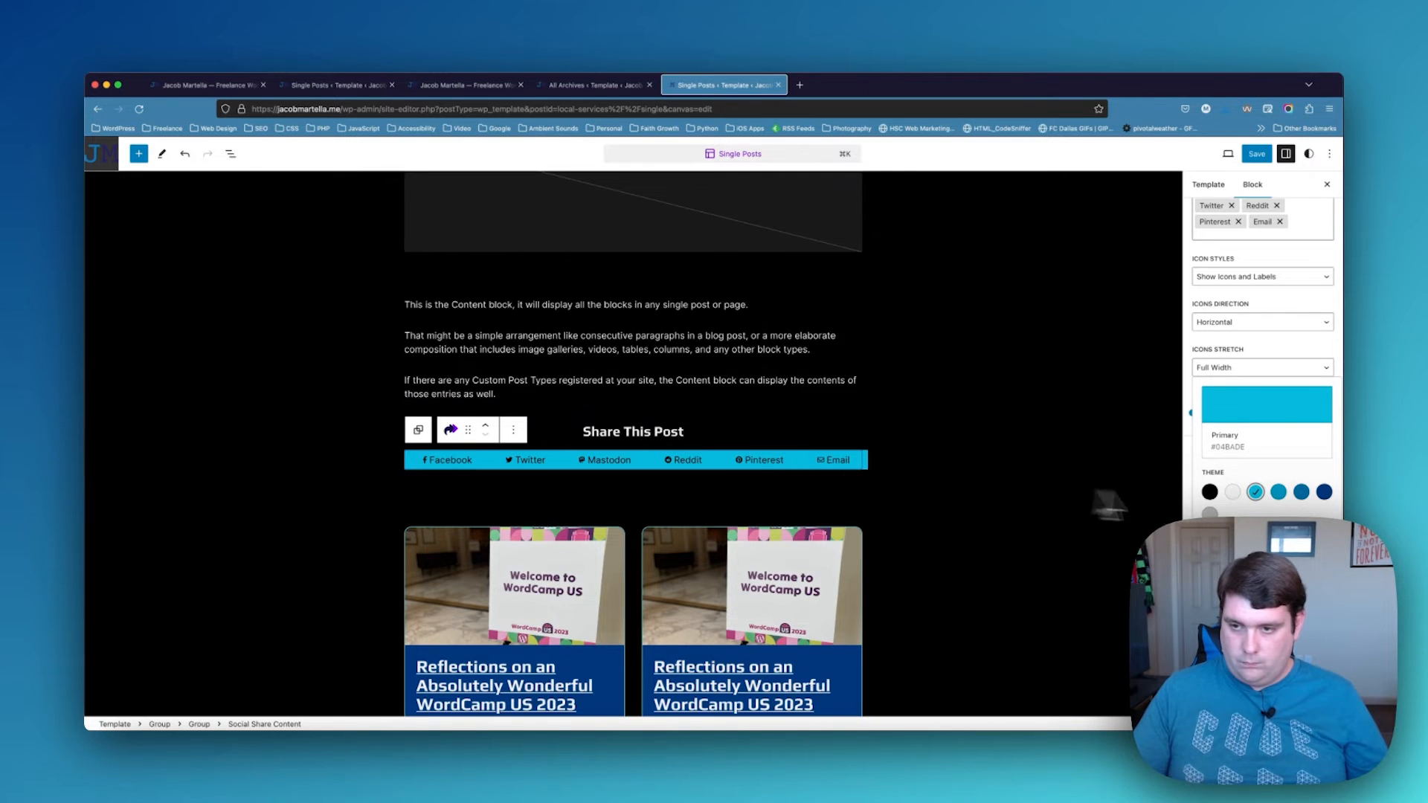
pyautogui.click(1278, 491)
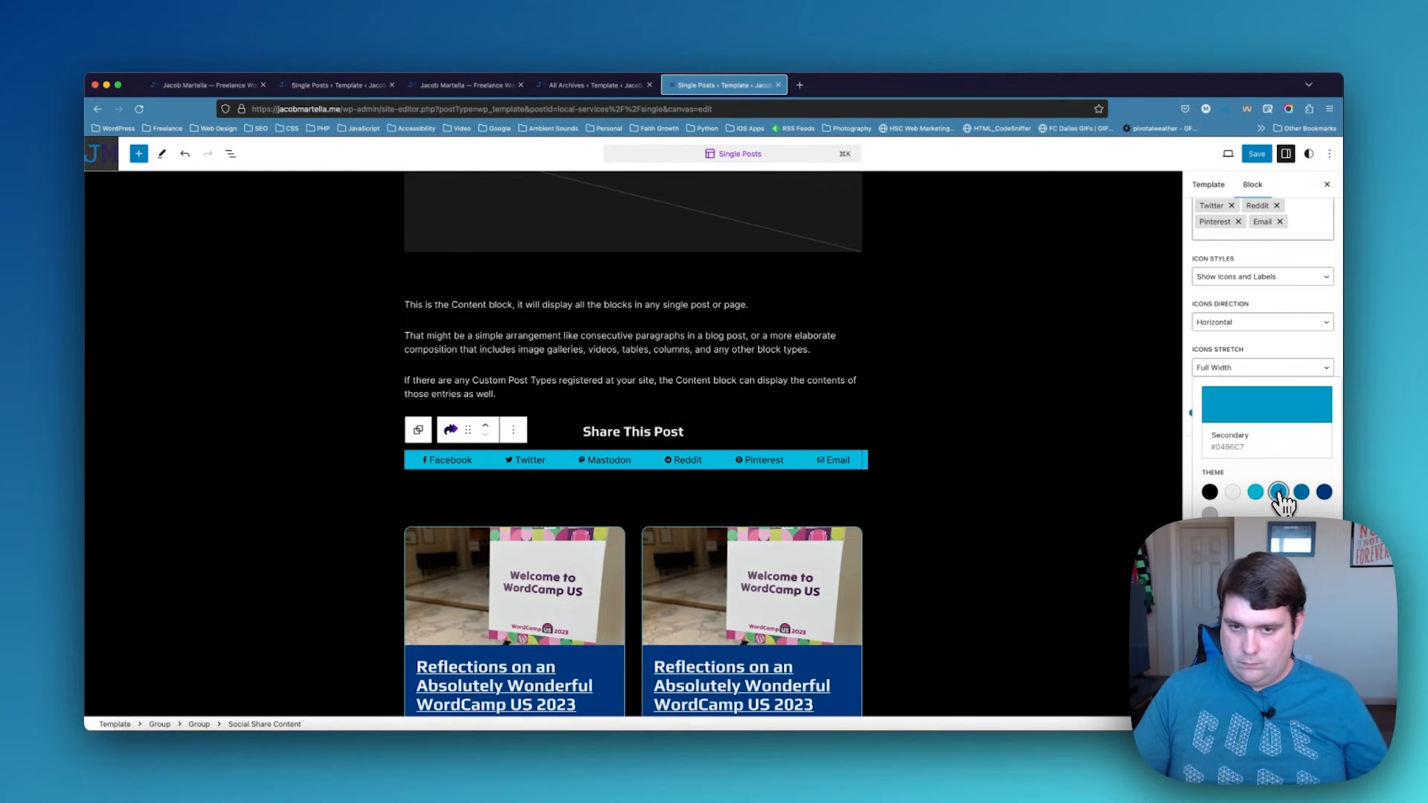
# Check the share bar above the post navigation cards and save the Single Posts template changes
pyautogui.click(923, 514)
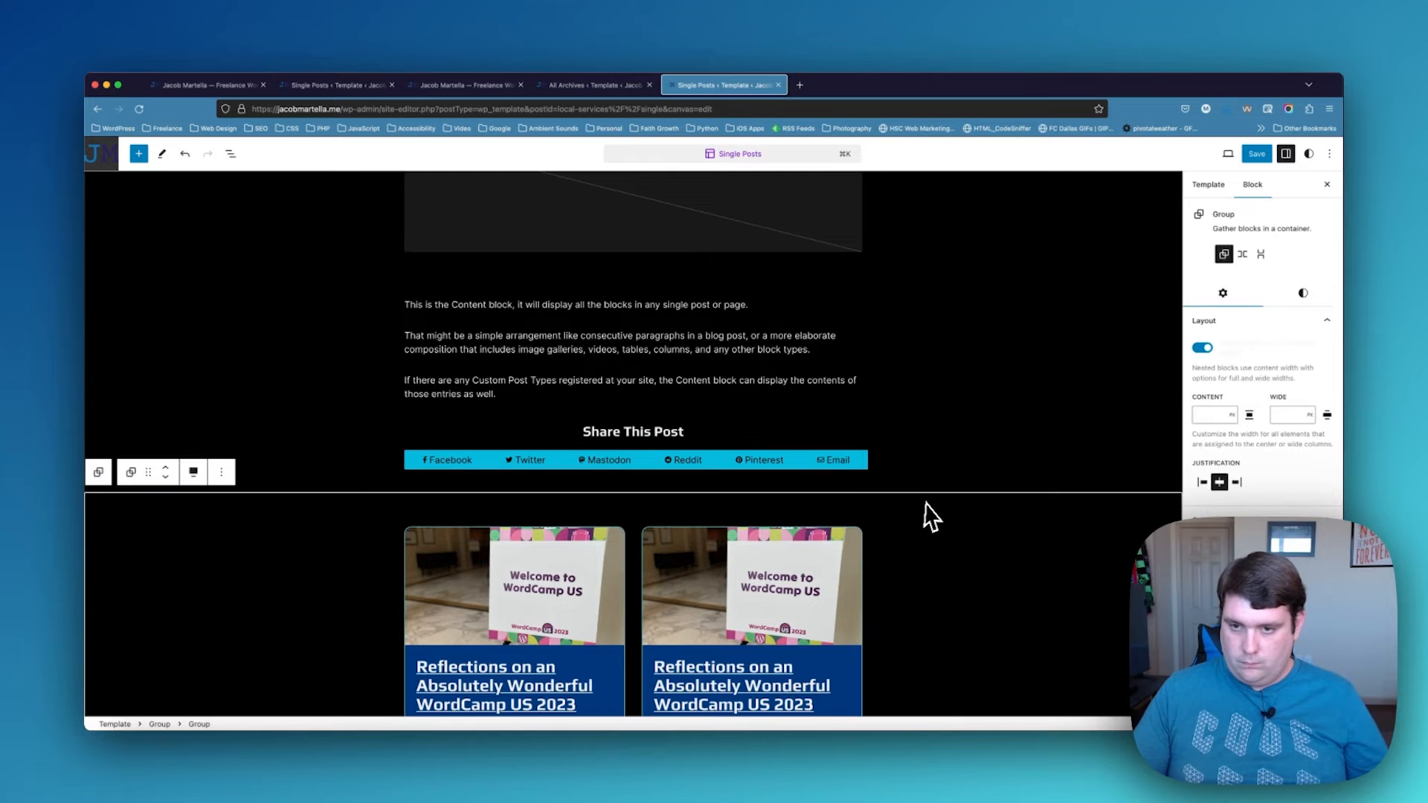
pyautogui.scroll(-2, 1264, 334)
pyautogui.scroll(2, 1265, 334)
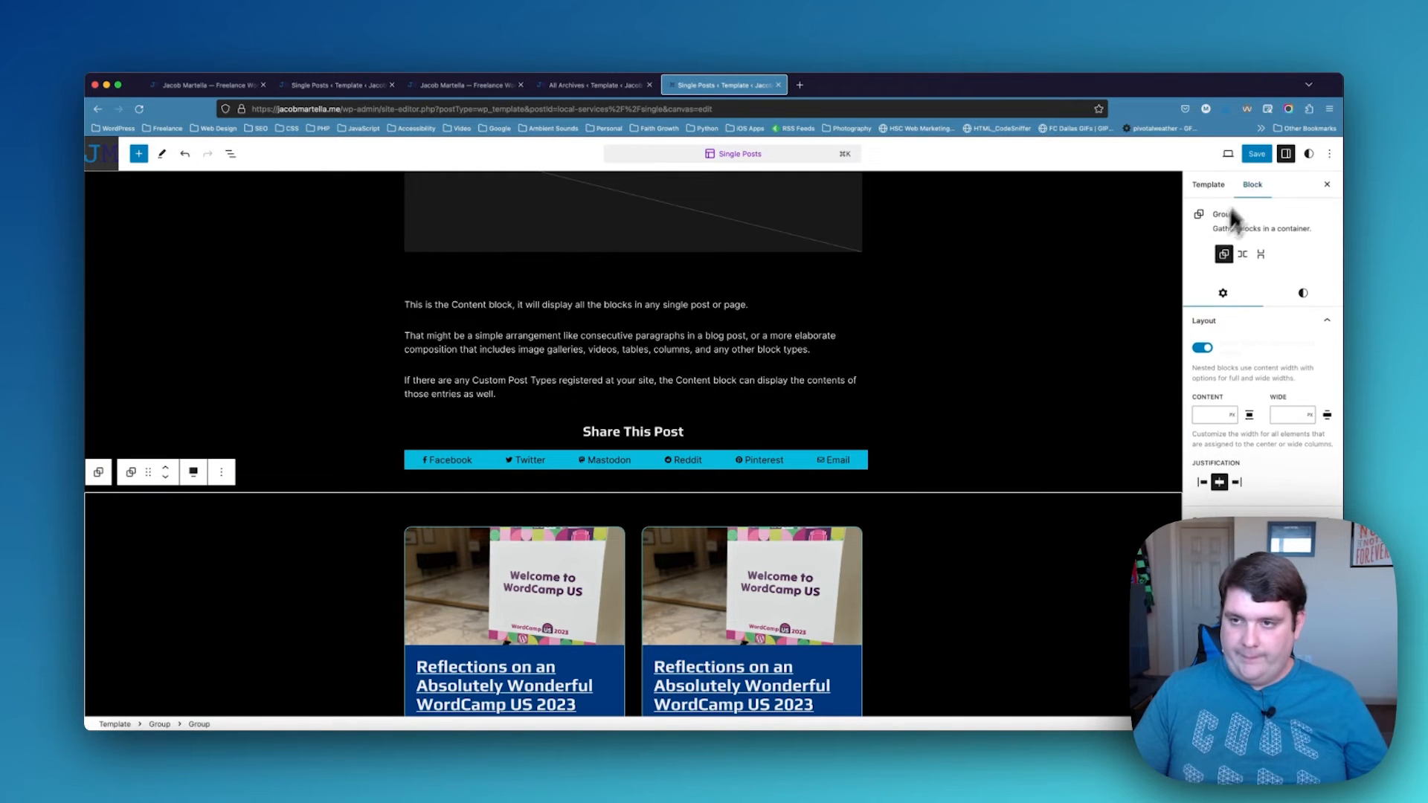
pyautogui.click(1257, 154)
pyautogui.click(1244, 155)
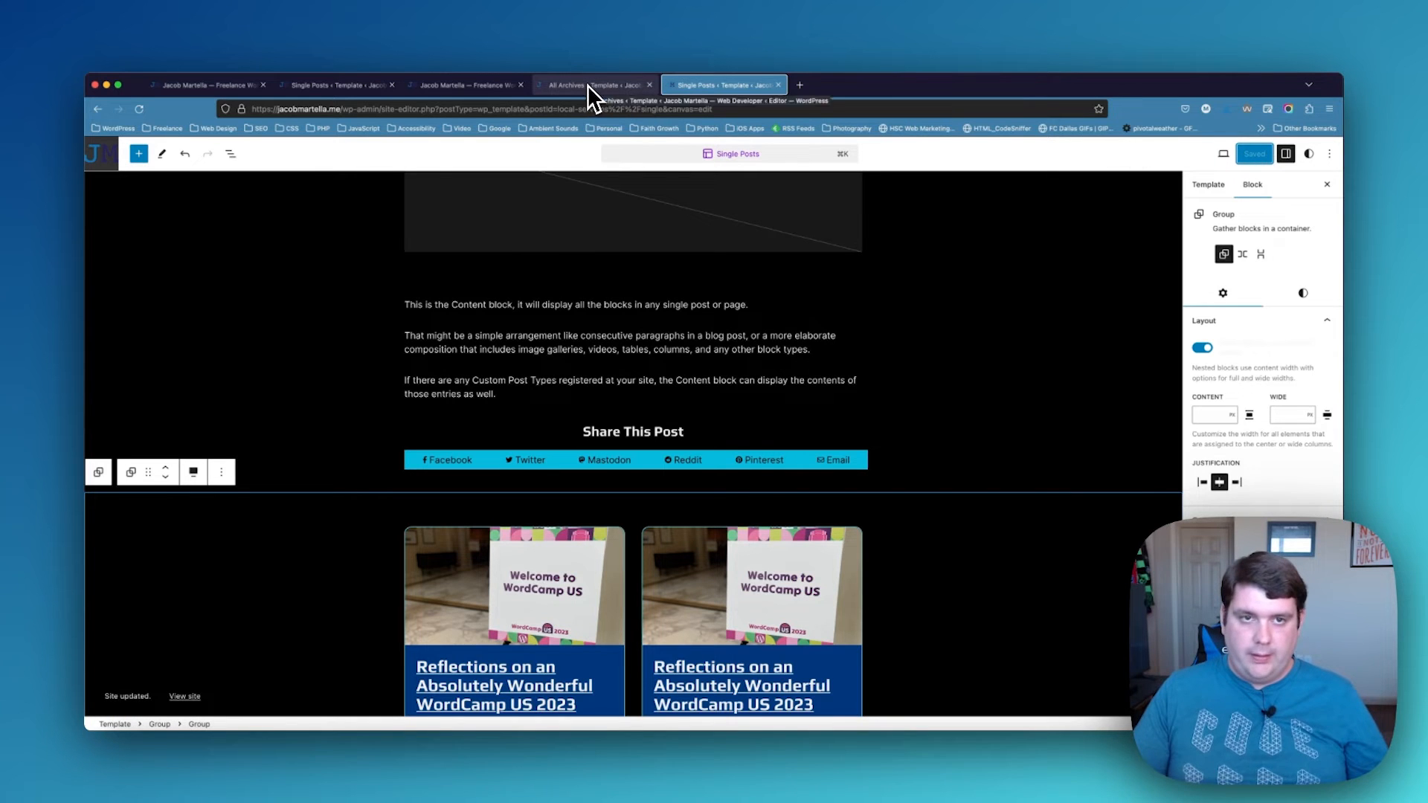
# Examine the live site's homepage from top to bottom
pyautogui.scroll(2, 590, 256)
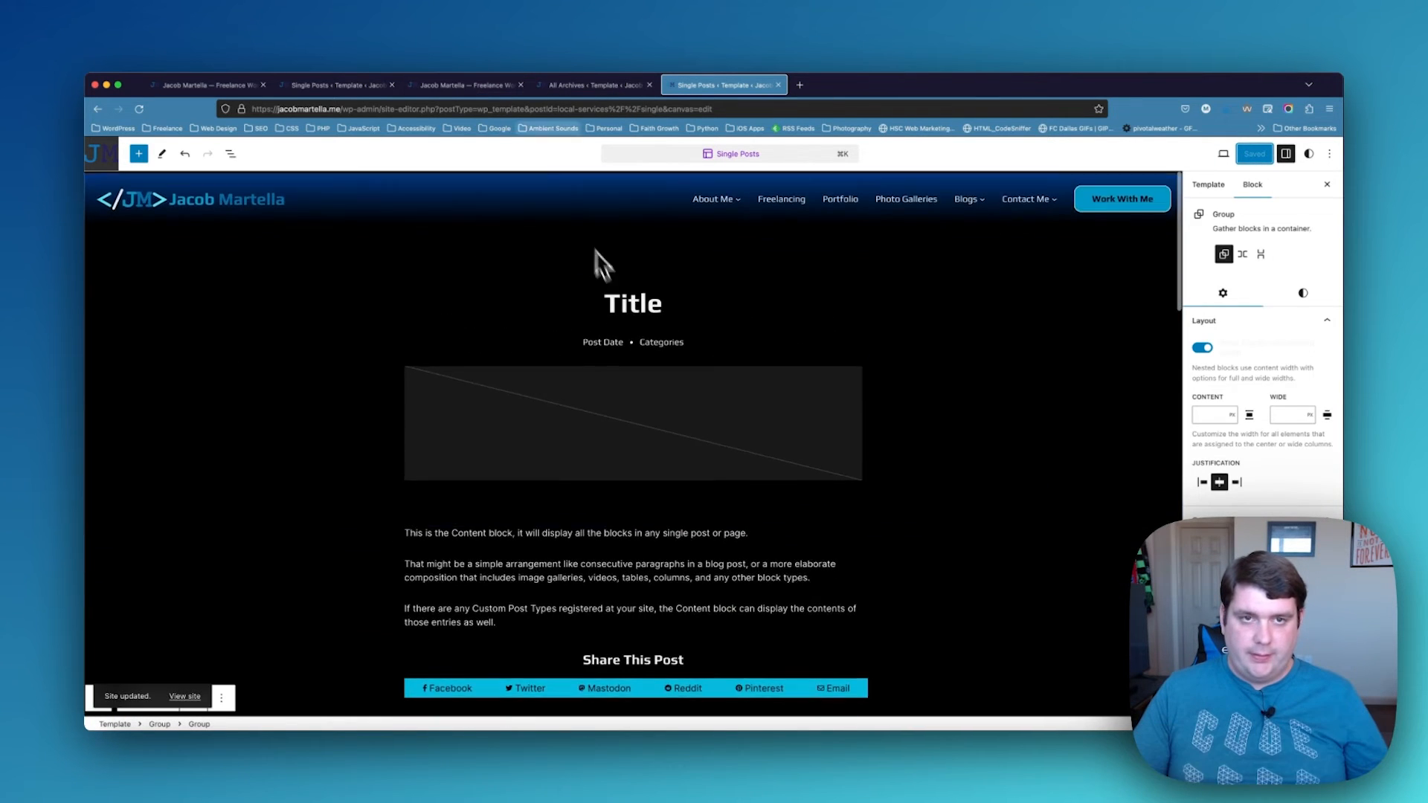
pyautogui.click(469, 85)
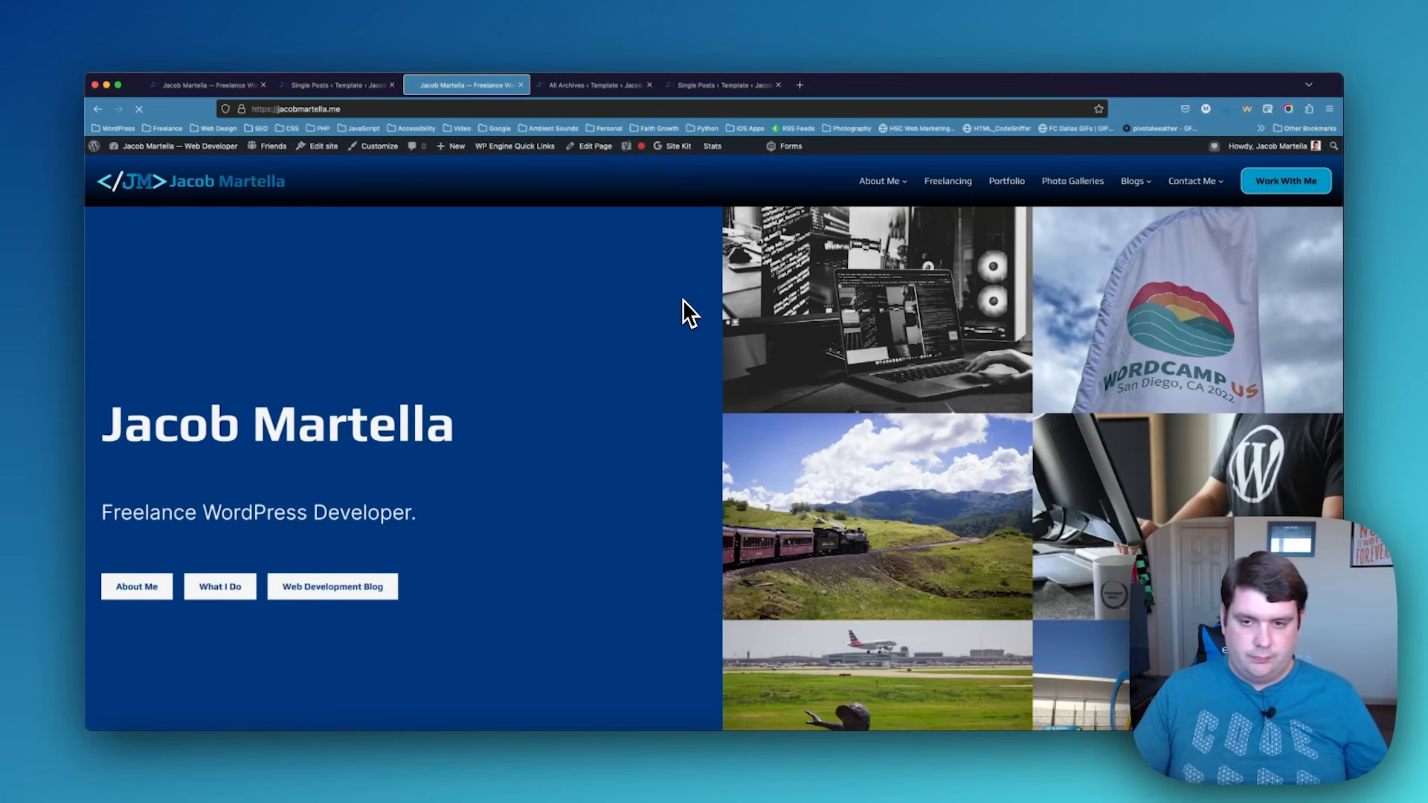
pyautogui.scroll(-5, 683, 299)
pyautogui.scroll(10, 682, 299)
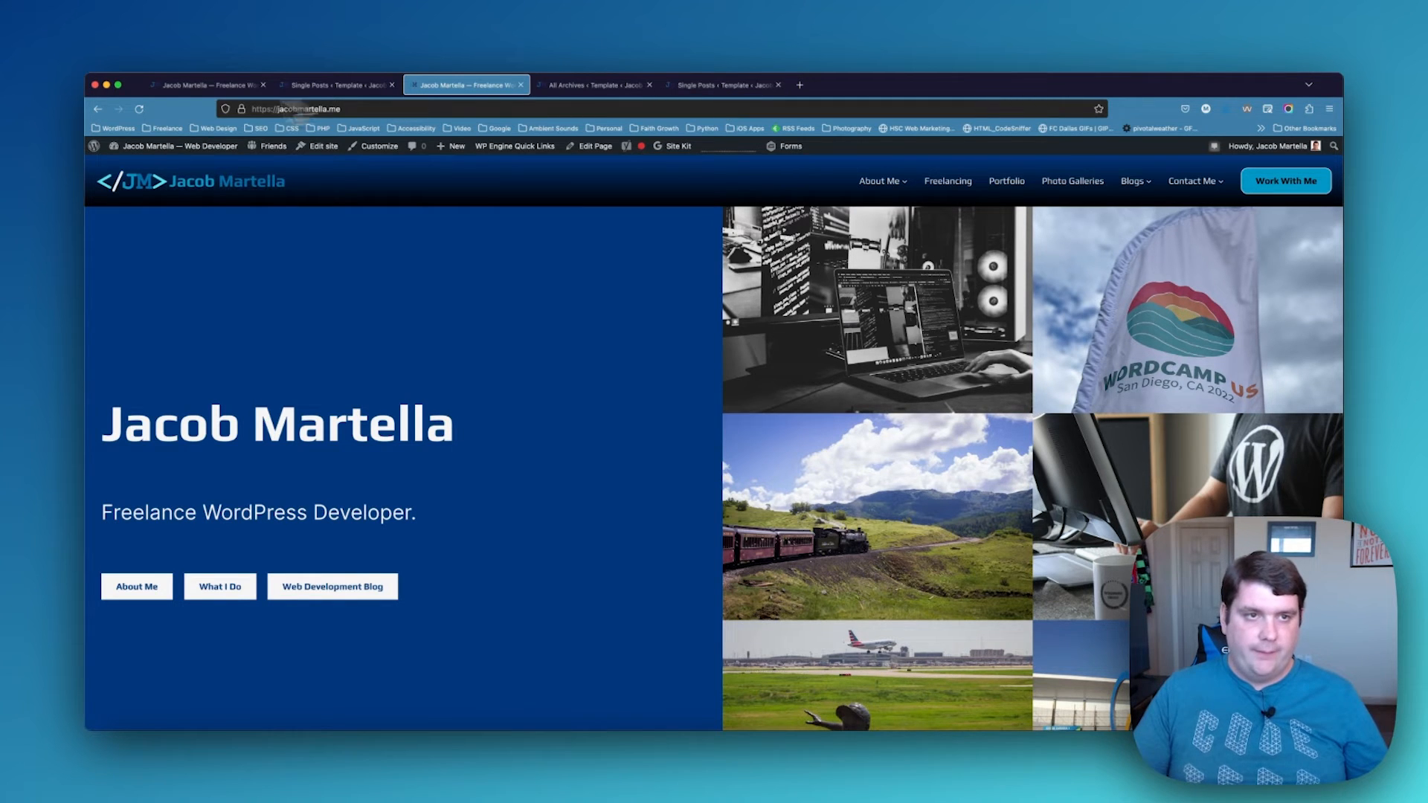
# Open the Home page editor in a new tab for both the staging site and the live site
pyautogui.click(198, 86)
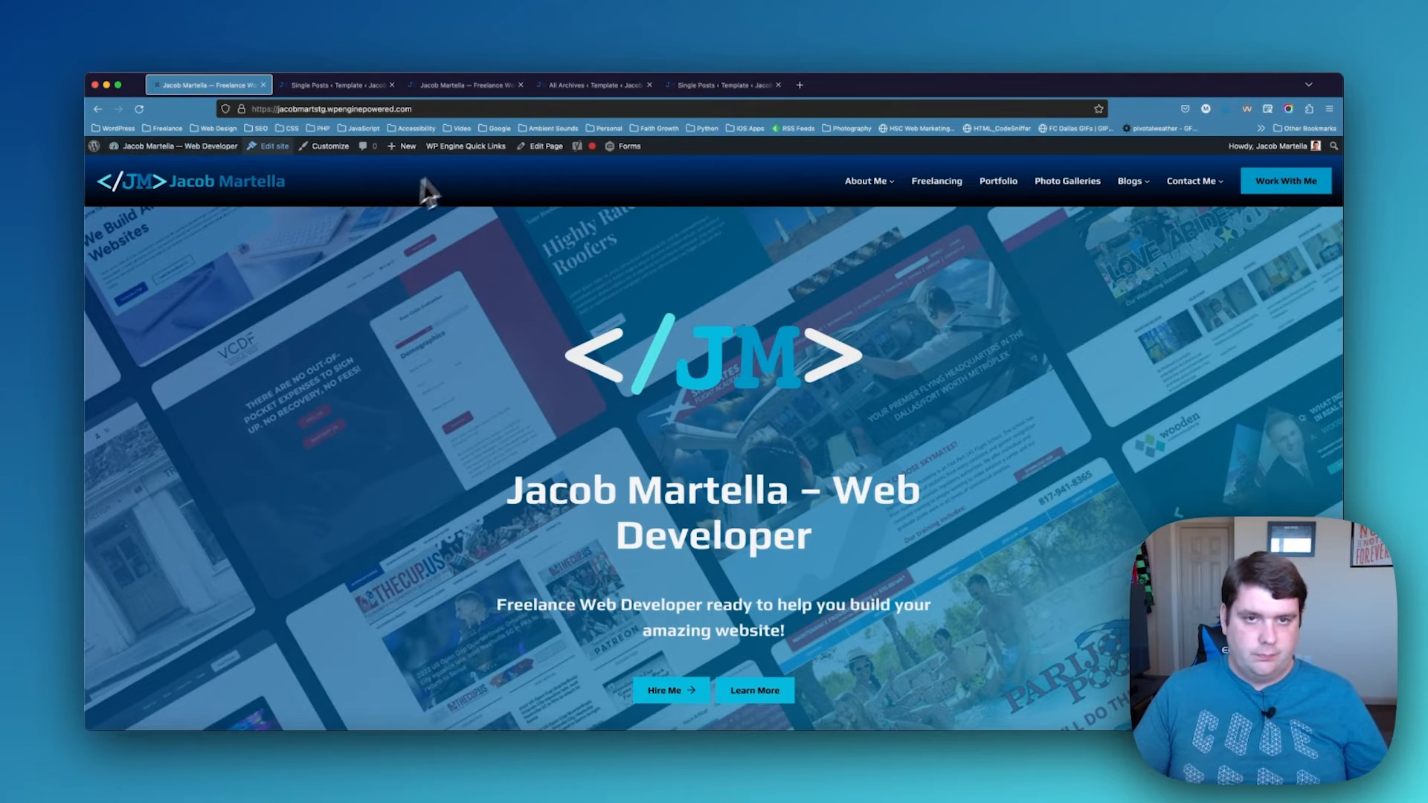
pyautogui.keyDown('super'); pyautogui.click(550, 153); pyautogui.keyUp('super')
pyautogui.click(569, 87)
pyautogui.rightClick(586, 148)
pyautogui.click(597, 159)
# Close the open template editor tabs, discarding the unsaved changes on the staging site
pyautogui.click(522, 85)
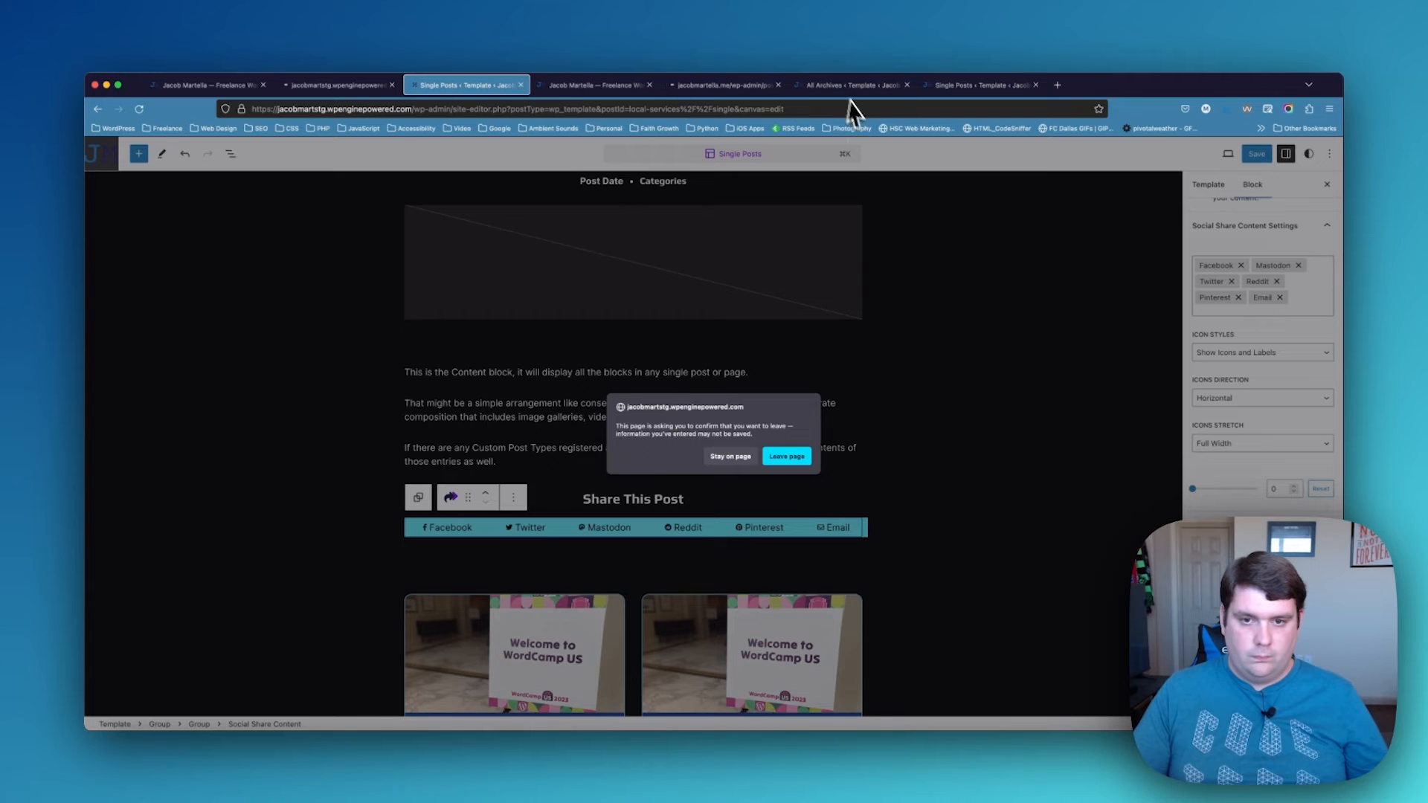
pyautogui.click(791, 461)
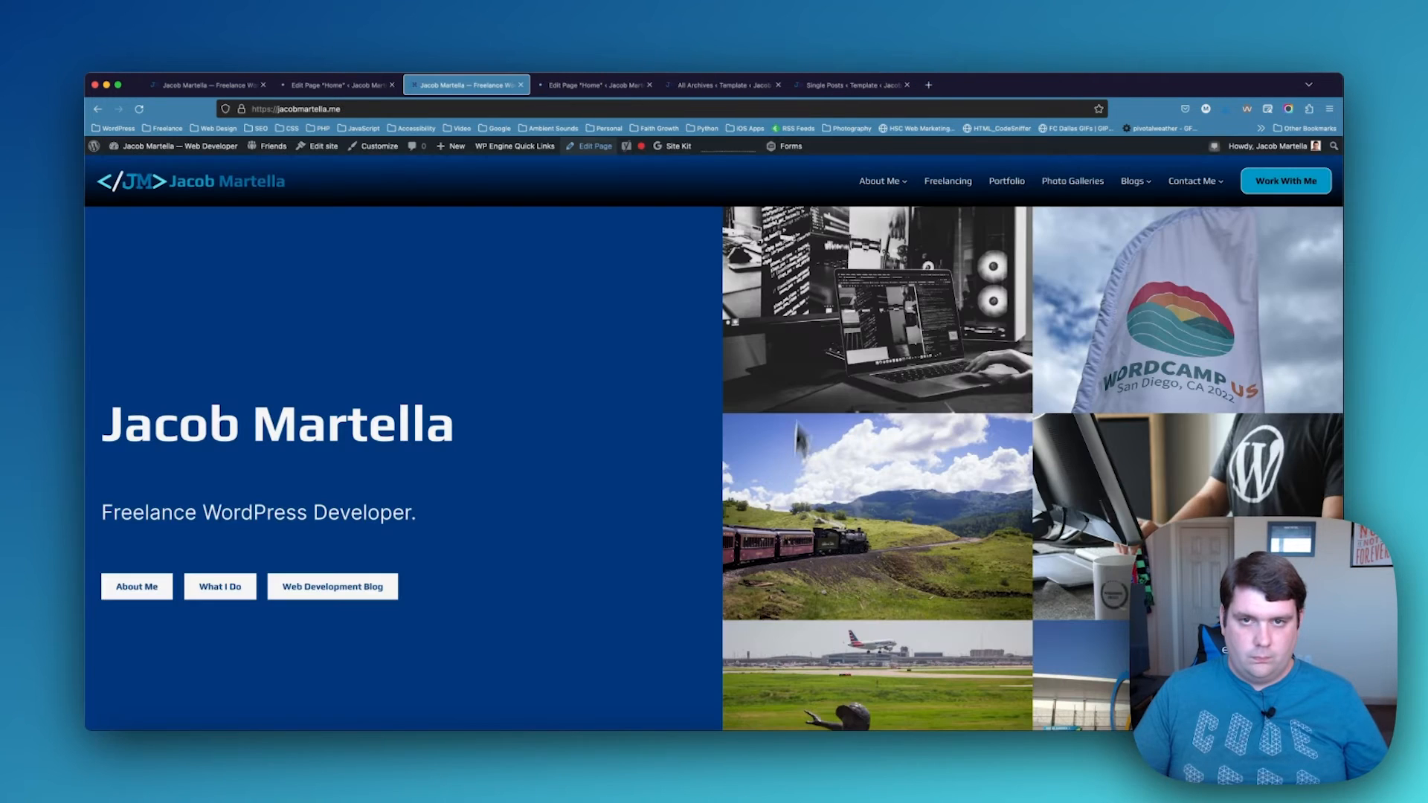
pyautogui.click(779, 88)
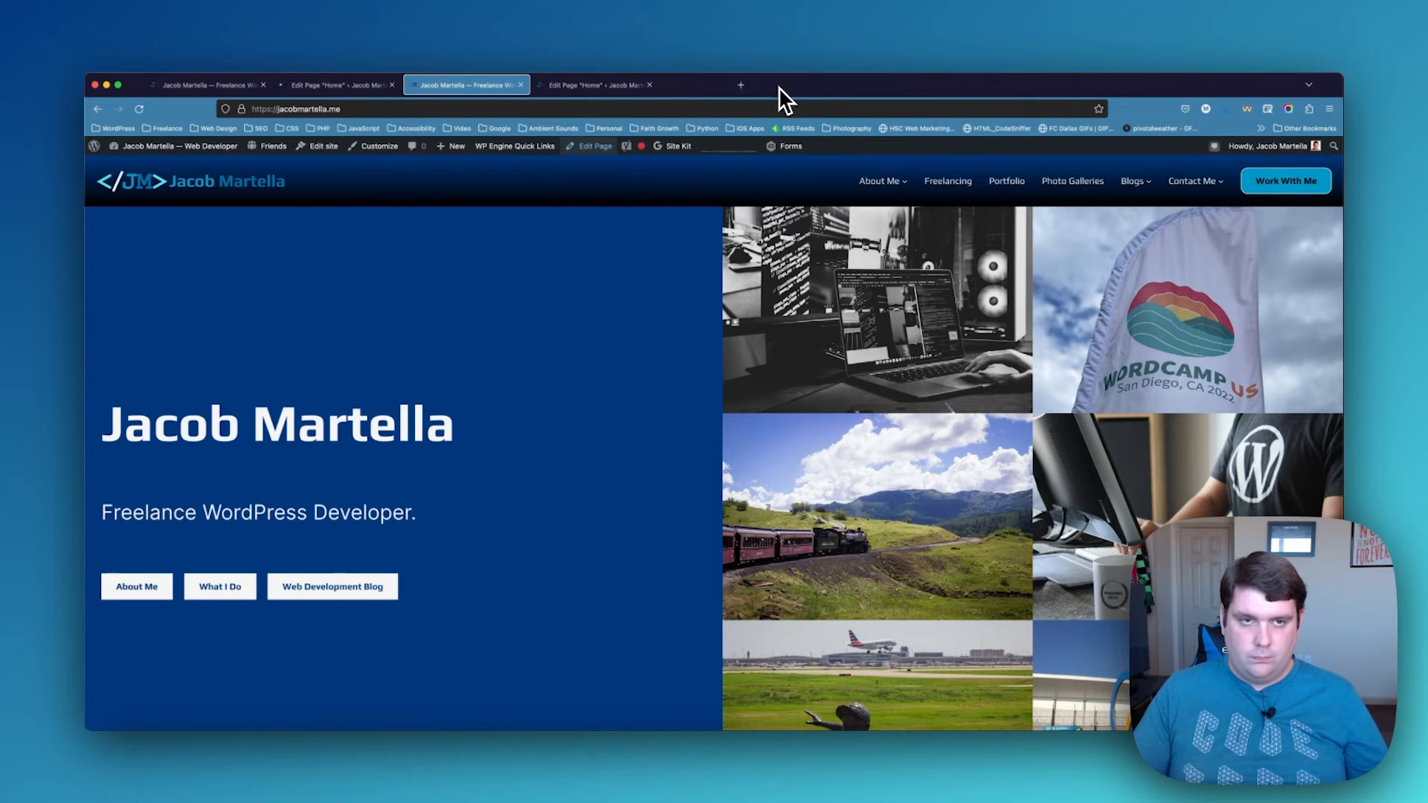
# Delete all the existing group blocks from the live site's Home page
pyautogui.click(360, 87)
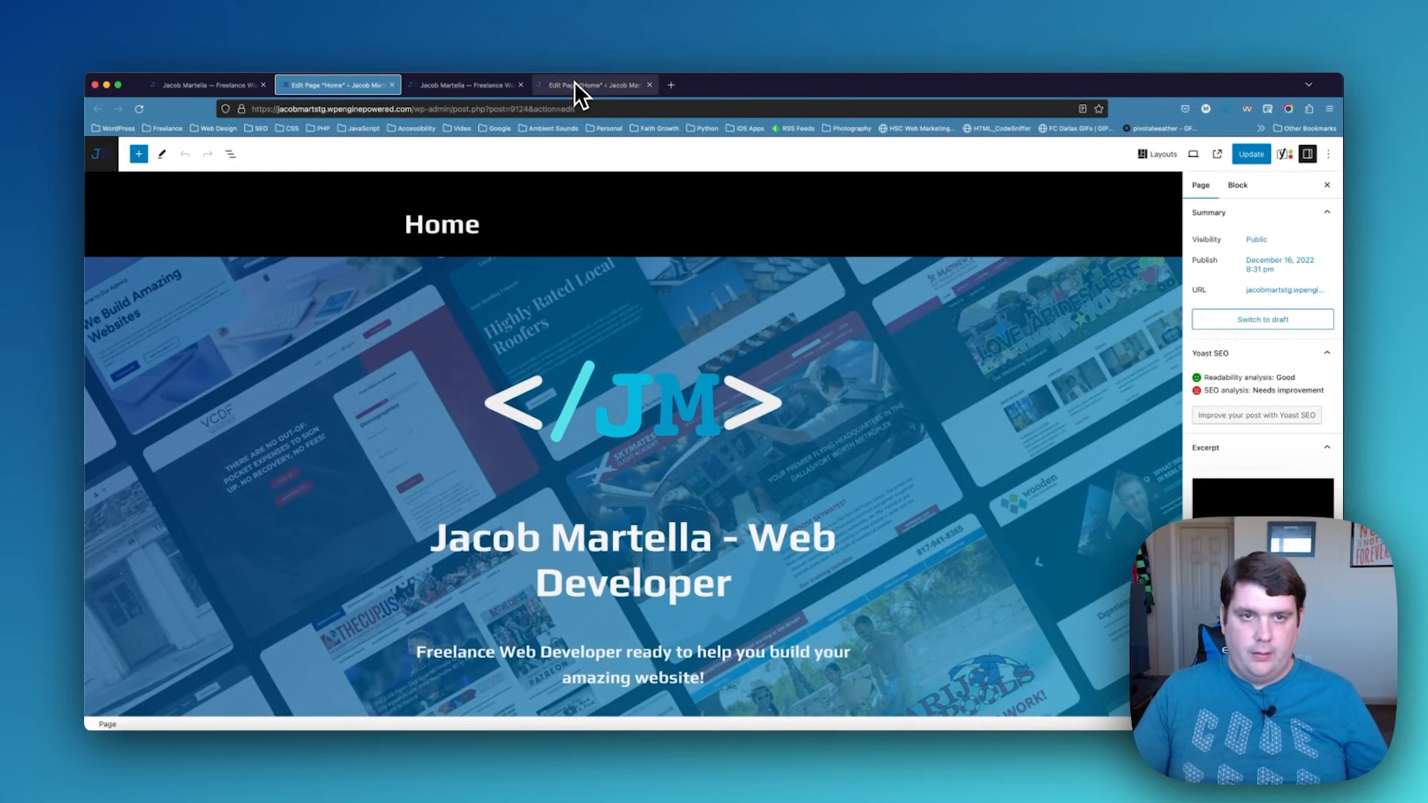
pyautogui.click(460, 88)
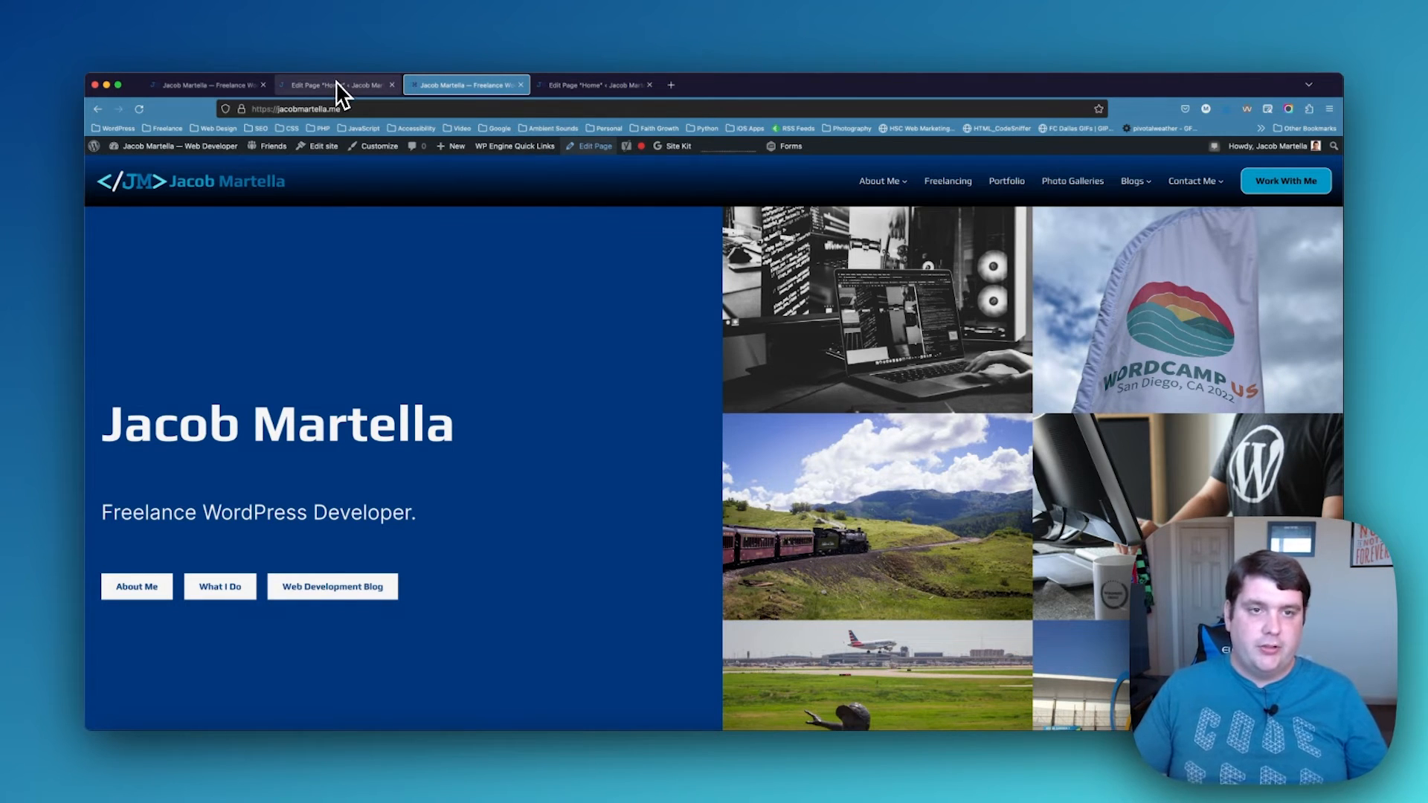
pyautogui.click(599, 85)
pyautogui.click(1165, 188)
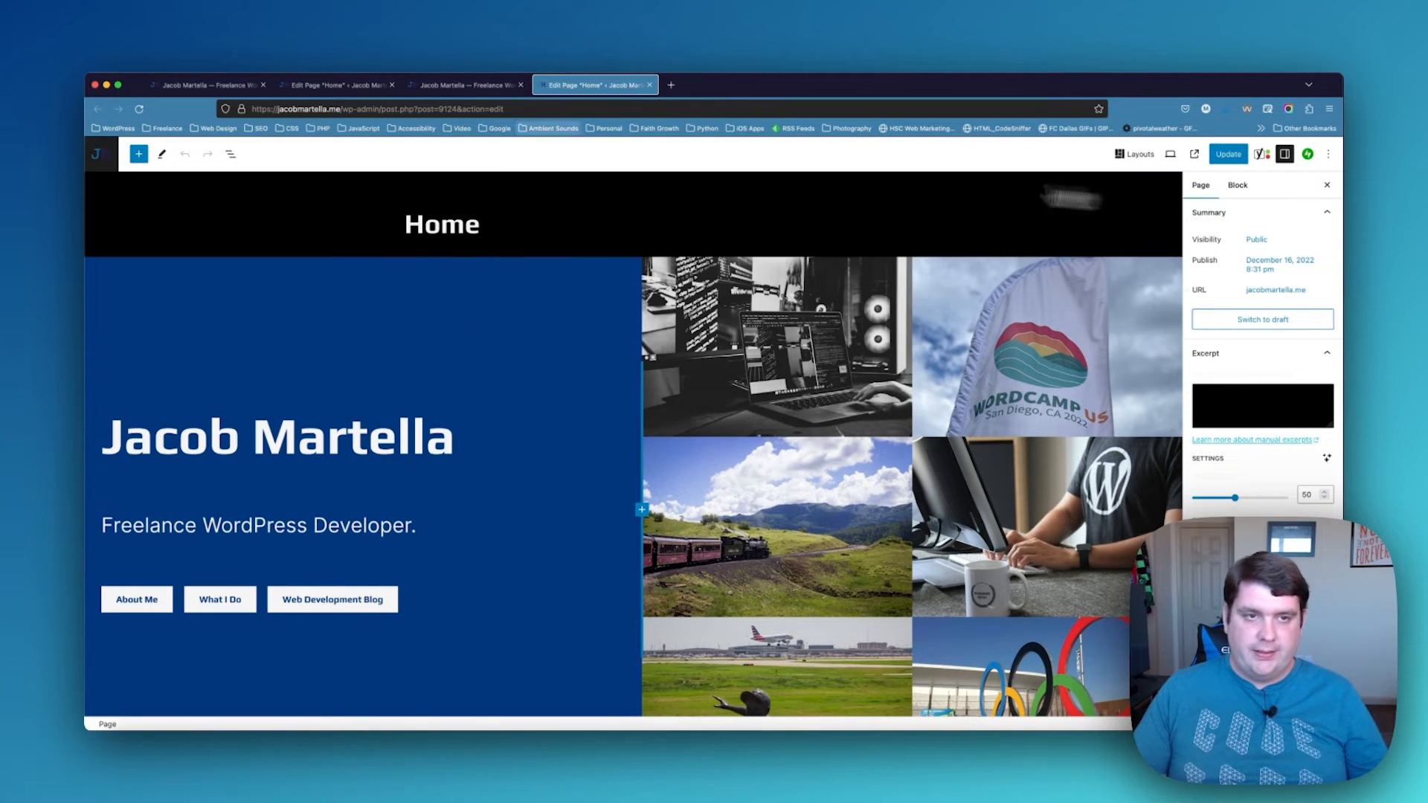
pyautogui.click(231, 155)
pyautogui.click(208, 217)
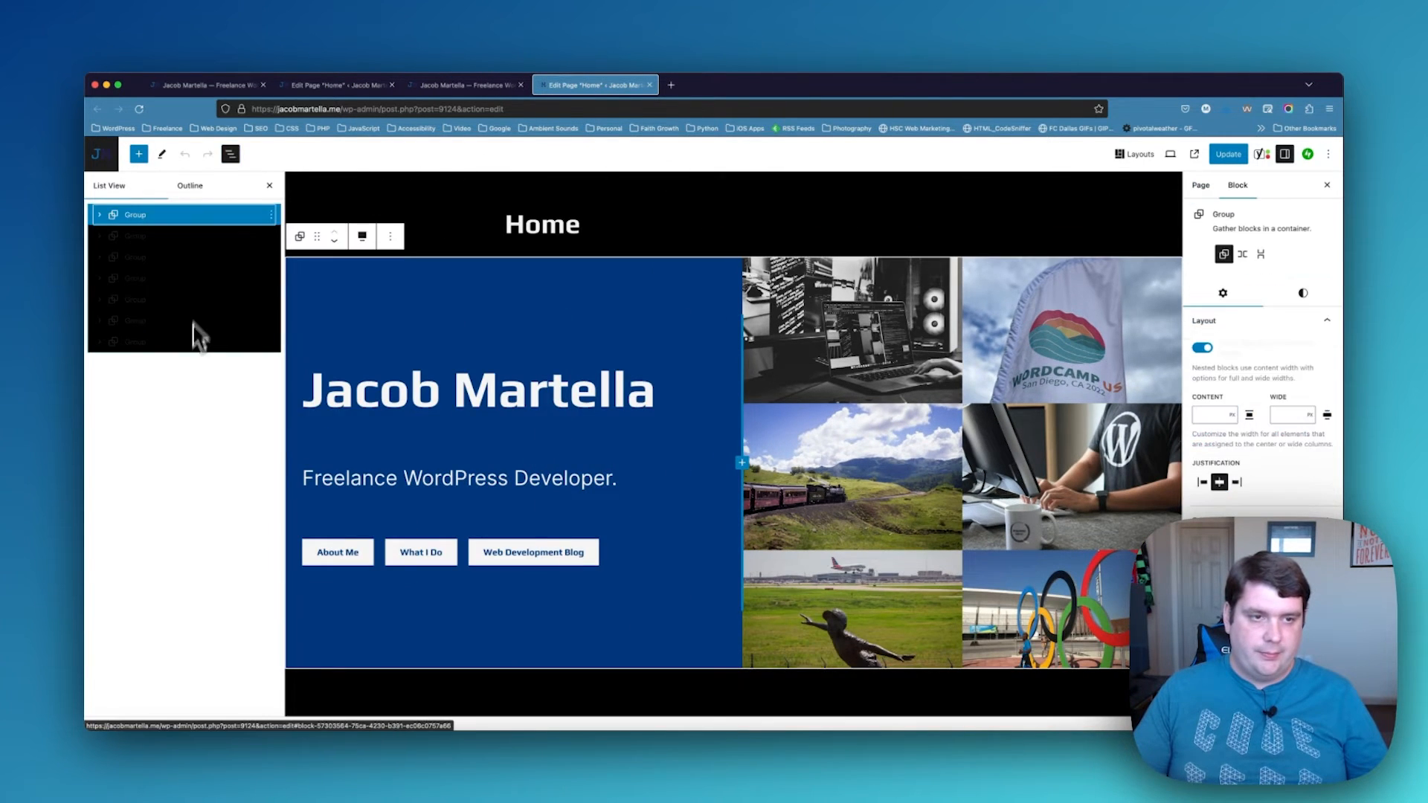
pyautogui.keyDown('shift'); pyautogui.click(194, 342); pyautogui.keyUp('shift')
pyautogui.press('BackSpace')
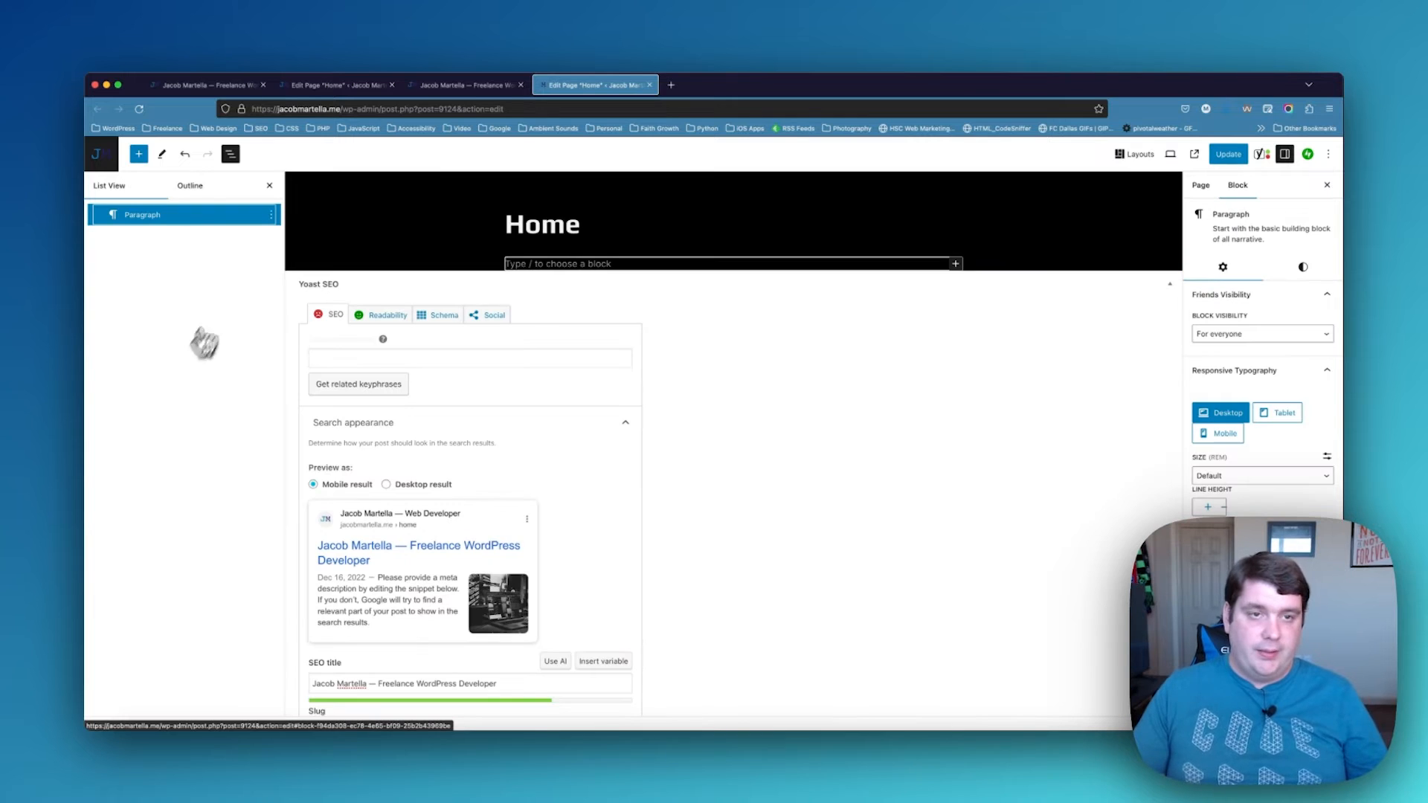
# Copy the hero Cover block from the staging Home page and paste it into the live site's Home page
pyautogui.click(337, 88)
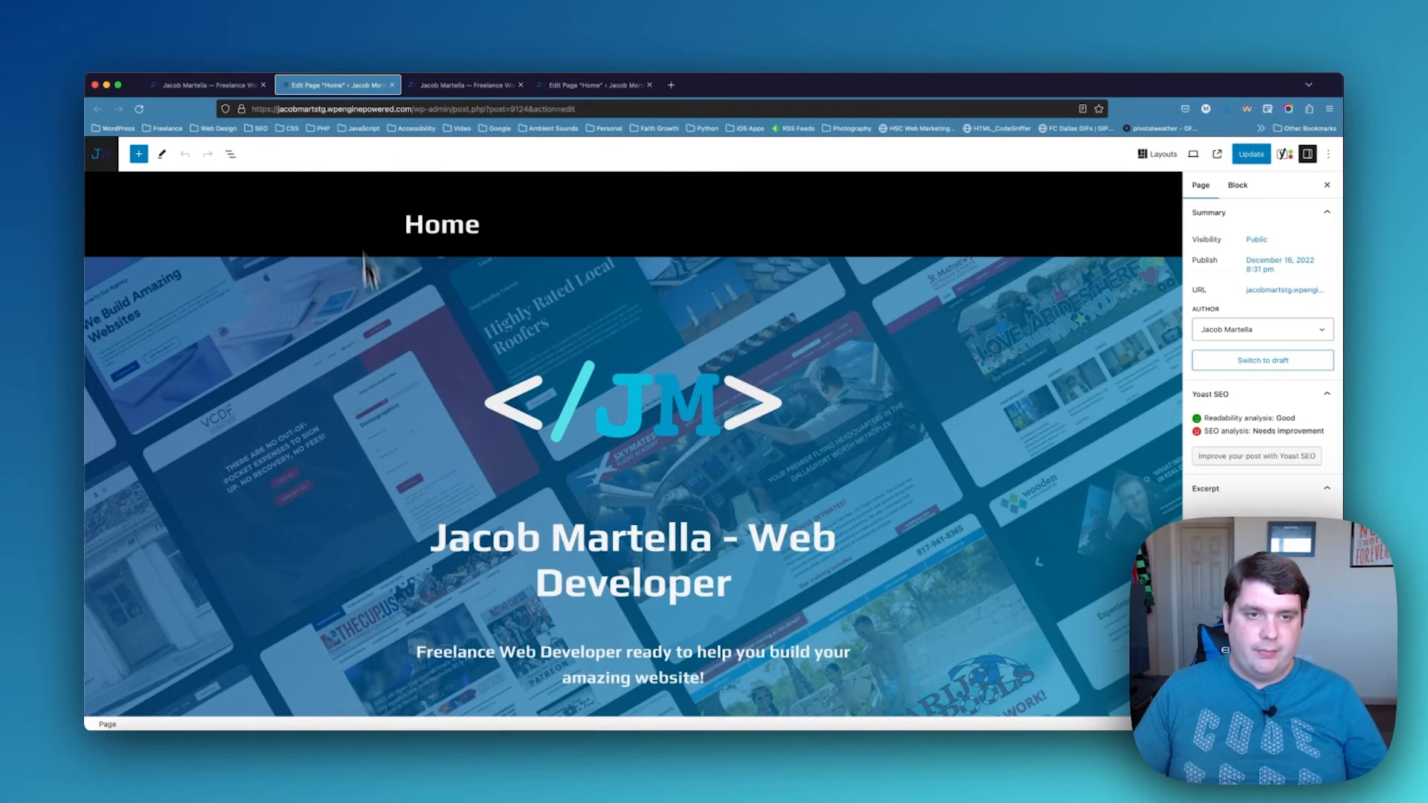
pyautogui.click(207, 272)
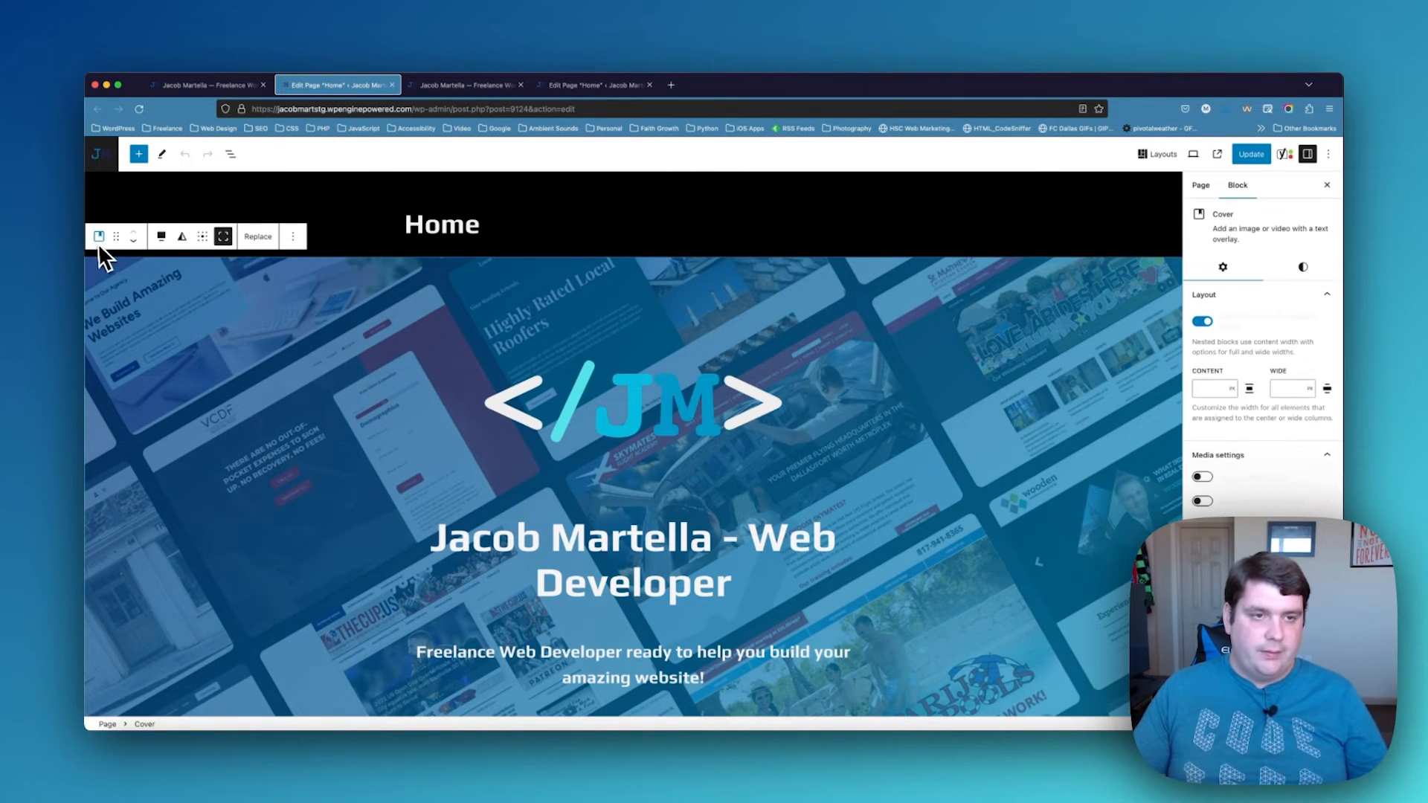
pyautogui.click(293, 238)
pyautogui.click(320, 286)
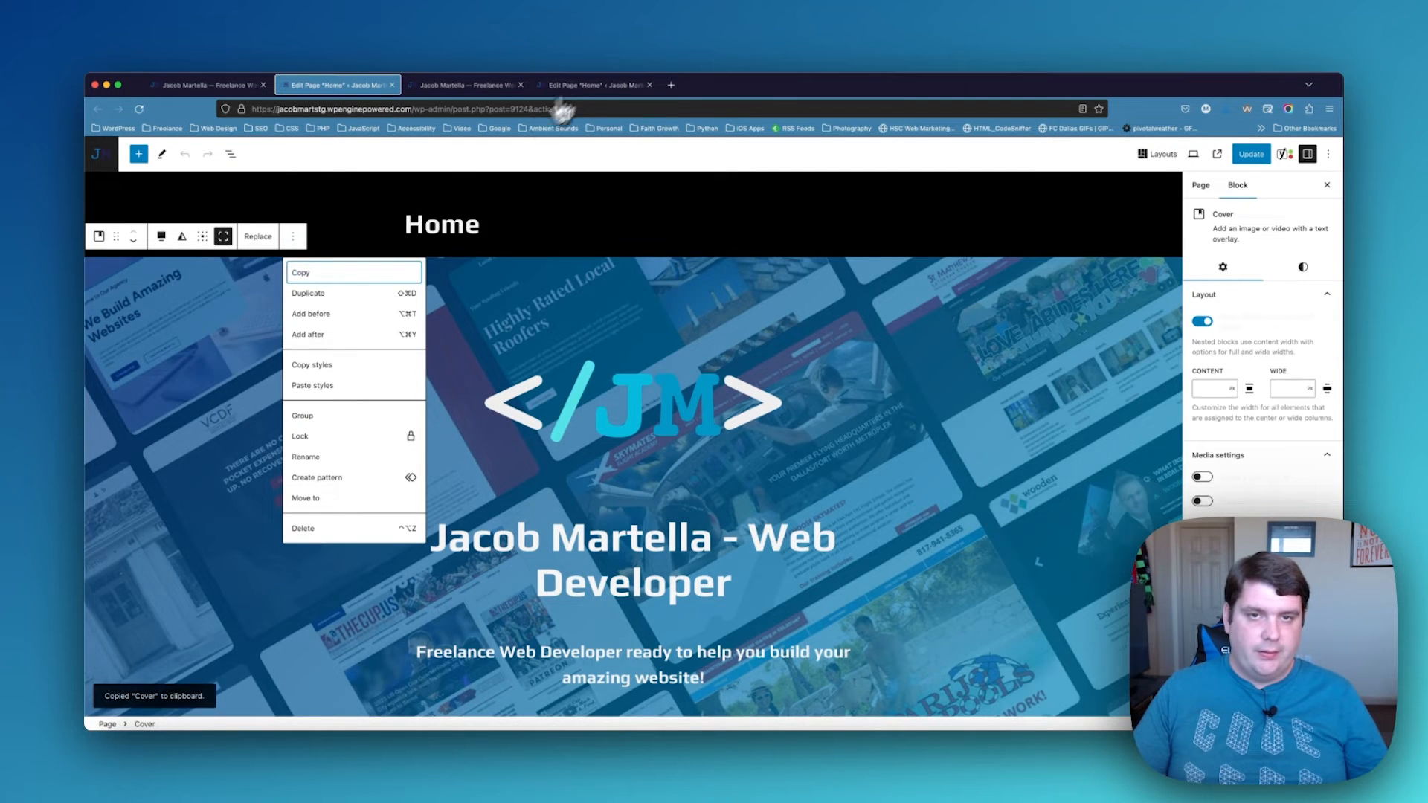
pyautogui.click(584, 84)
pyautogui.click(564, 264)
pyautogui.press('super+v')
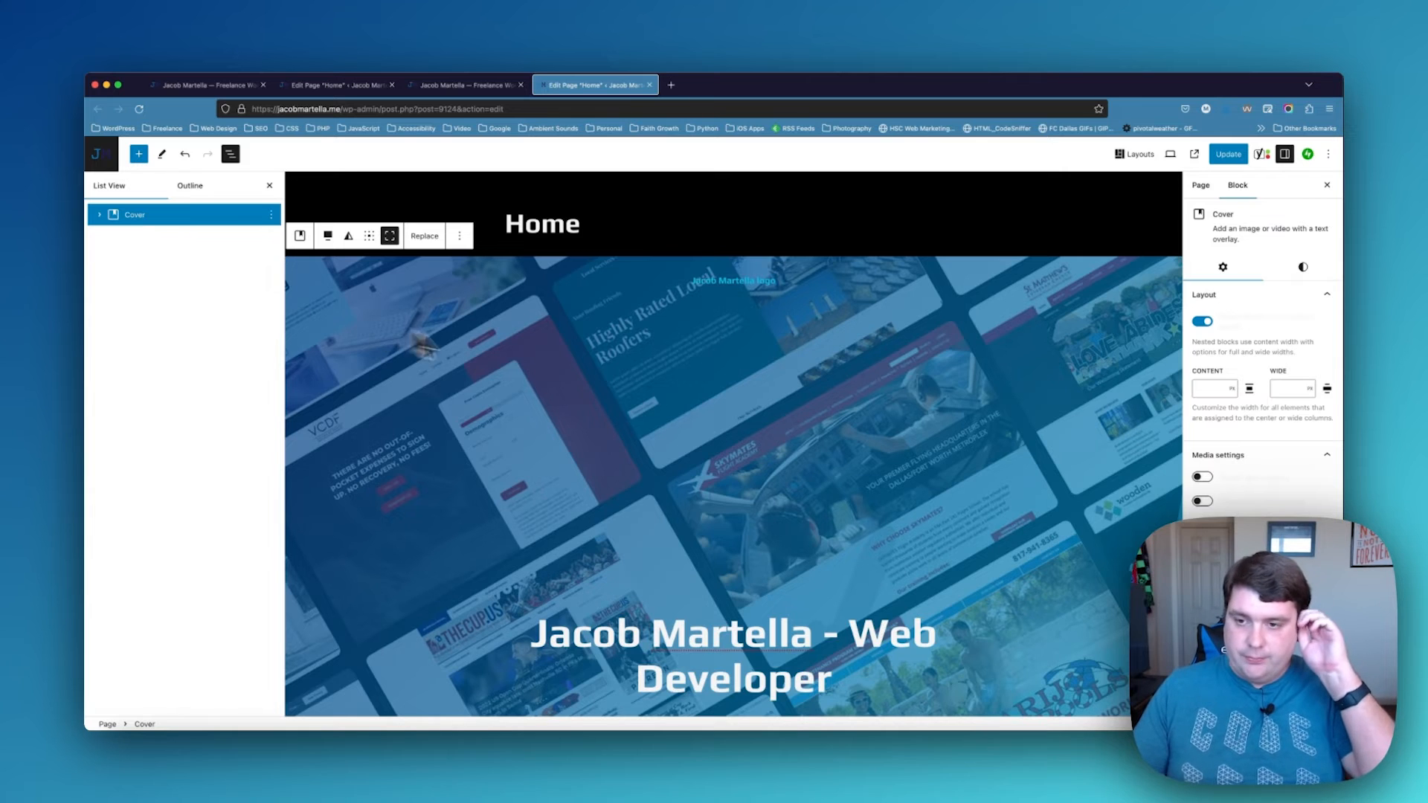
# Replace the cover's background image with columns-block.jpg from the media library
pyautogui.click(426, 238)
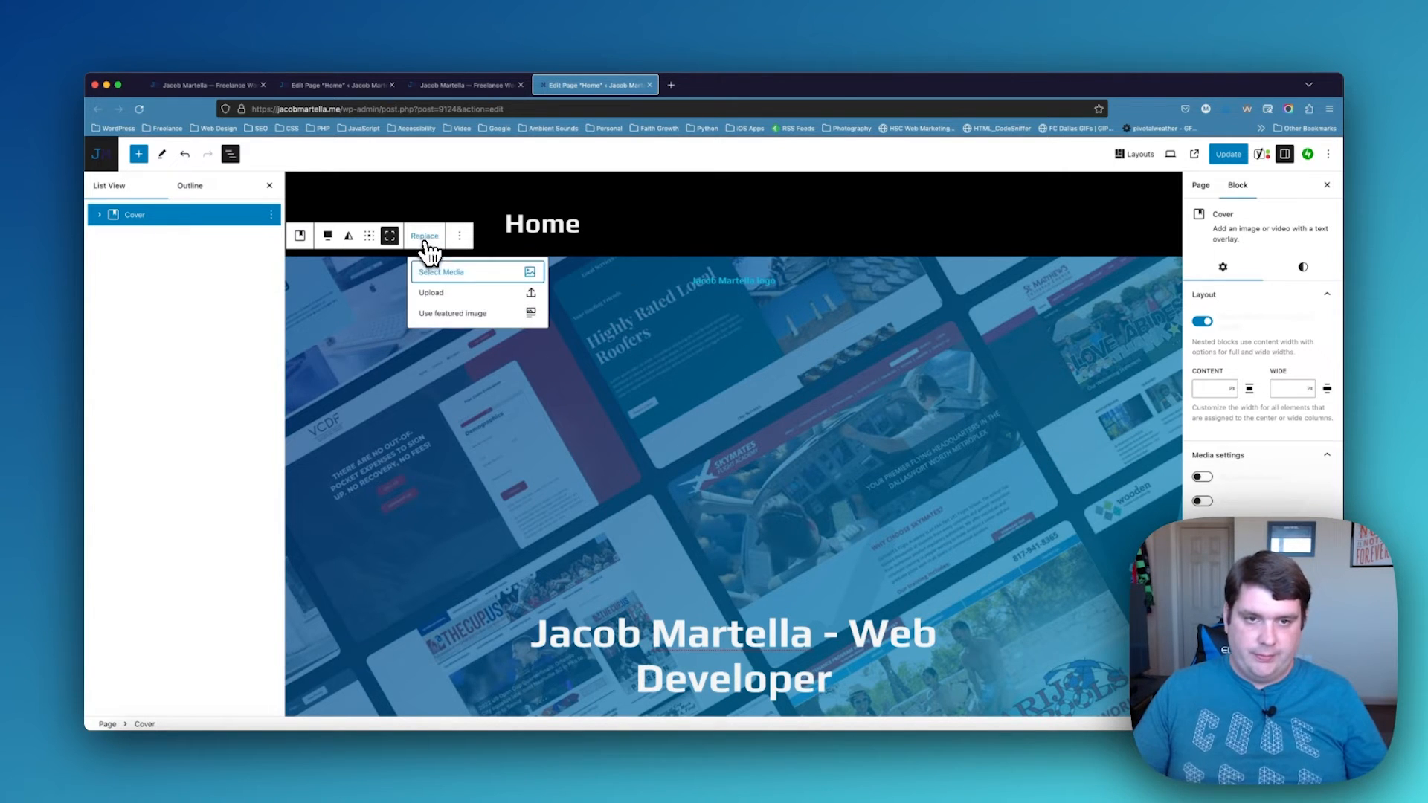
pyautogui.click(462, 275)
pyautogui.click(487, 309)
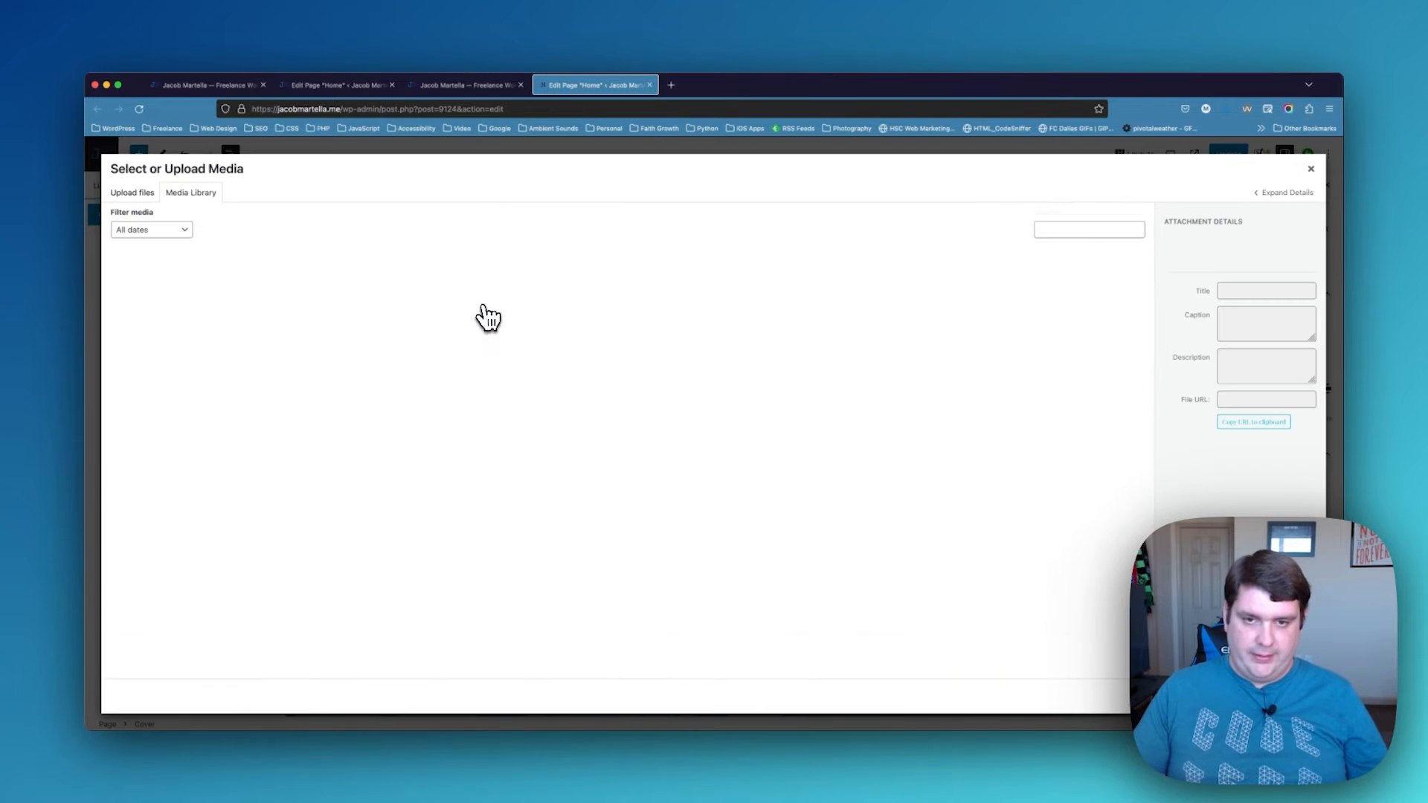
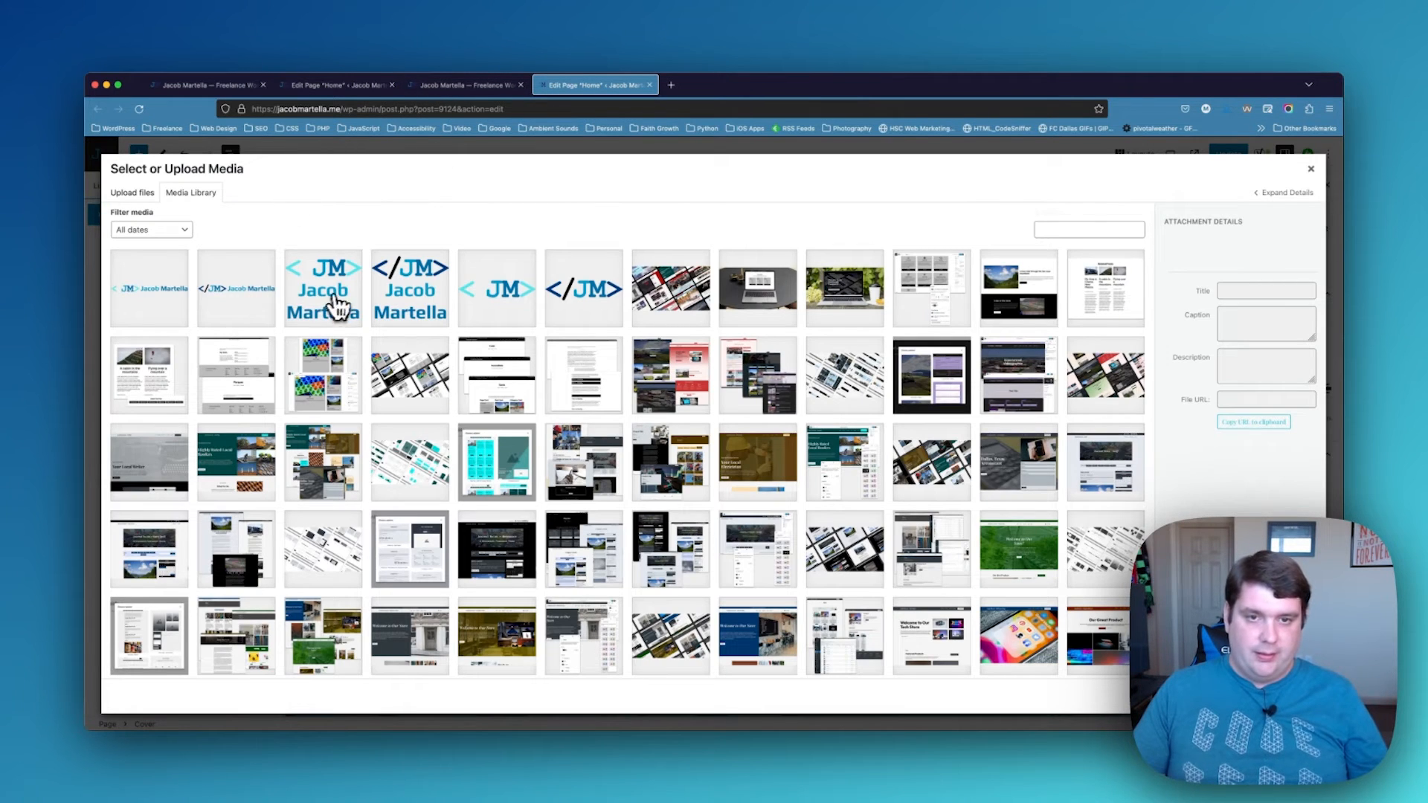
pyautogui.click(747, 312)
pyautogui.click(1294, 696)
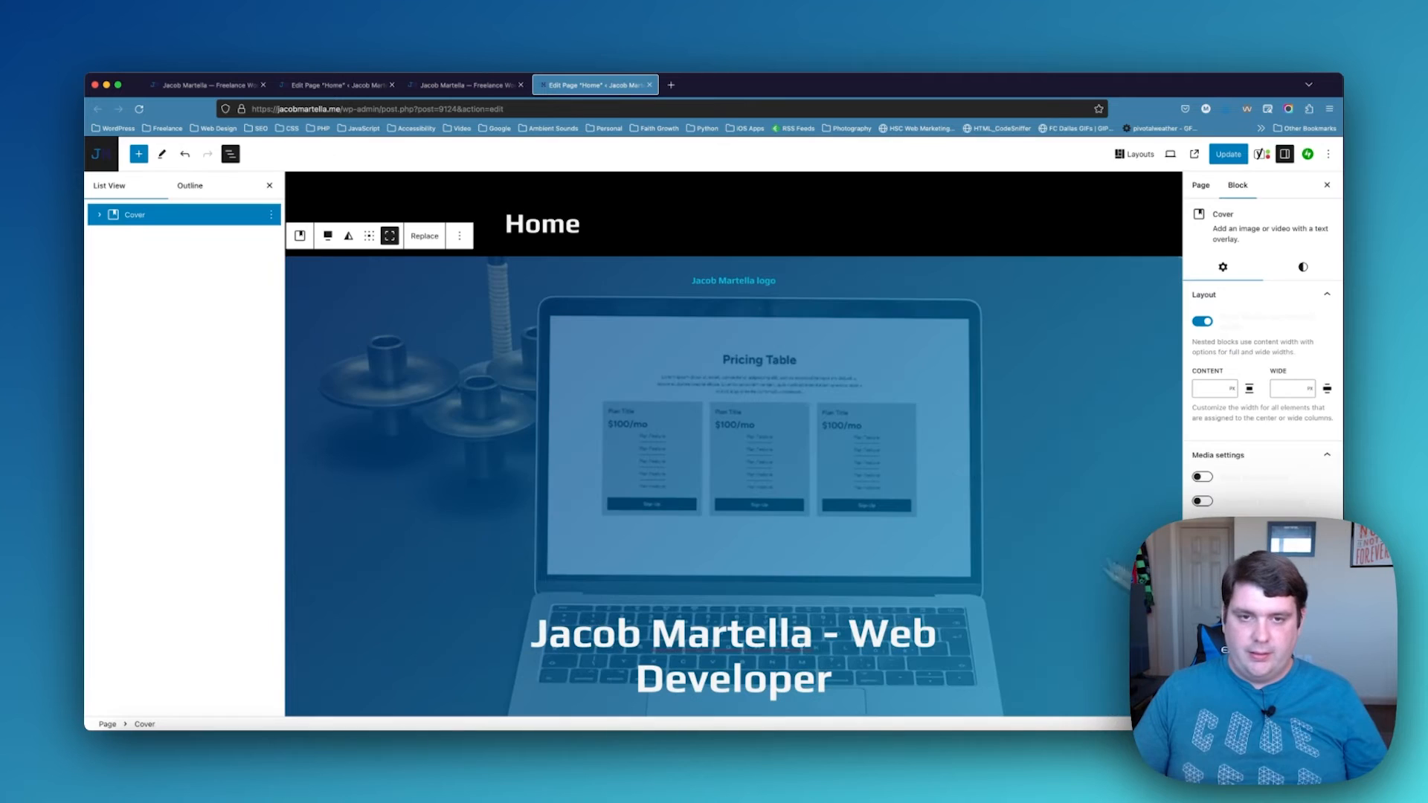
# Set the cover's background to the home banner image of website homepage screenshots from the live media library
pyautogui.click(430, 238)
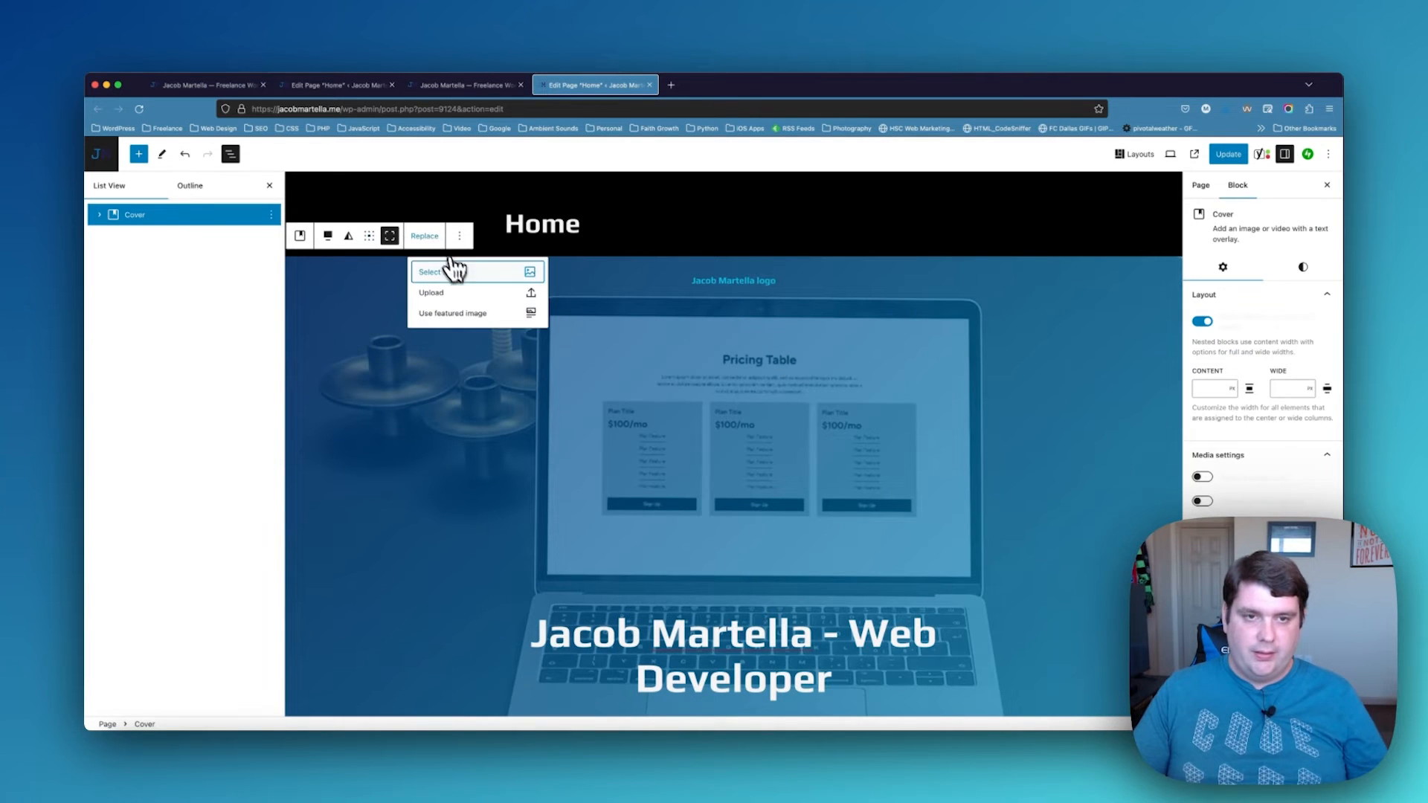
pyautogui.click(452, 272)
pyautogui.click(461, 314)
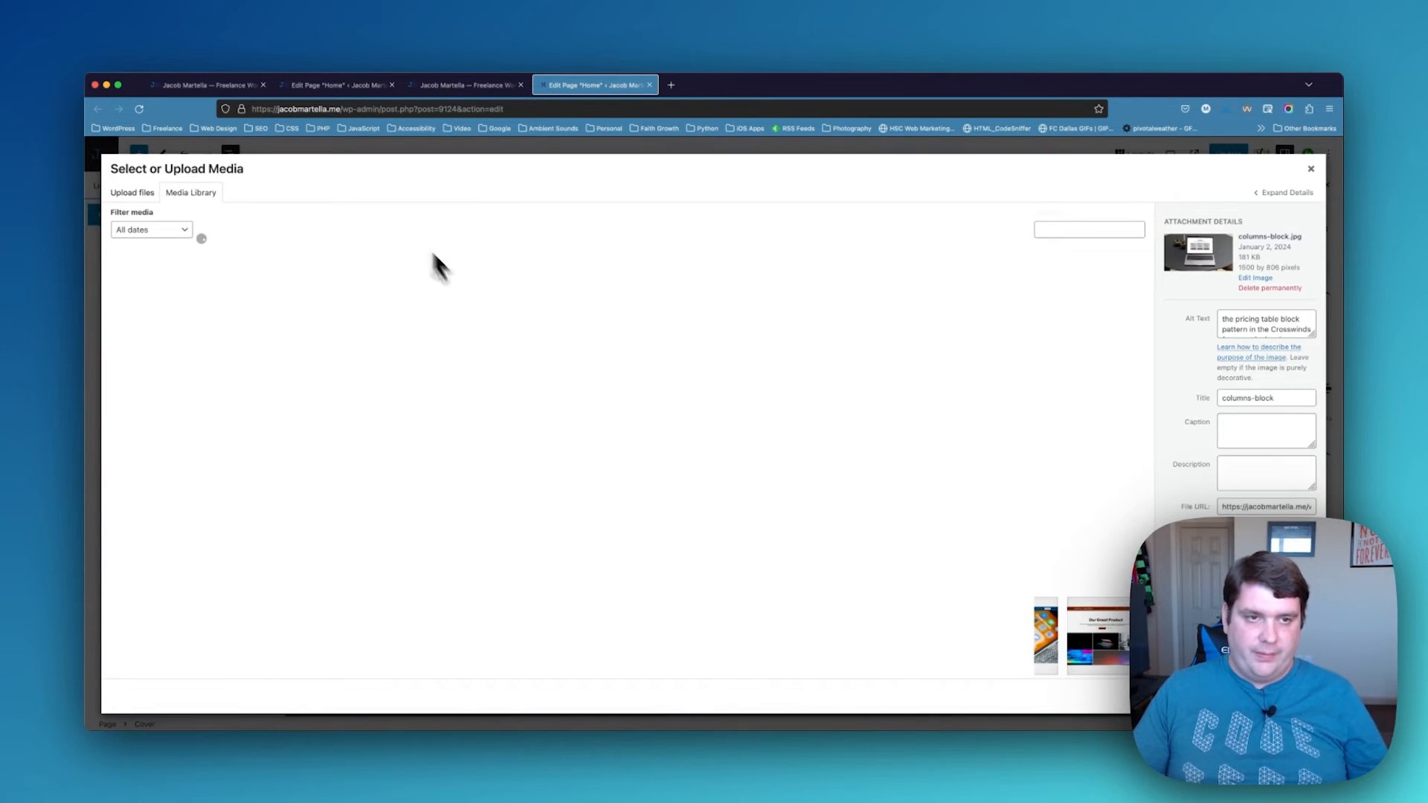
pyautogui.click(641, 304)
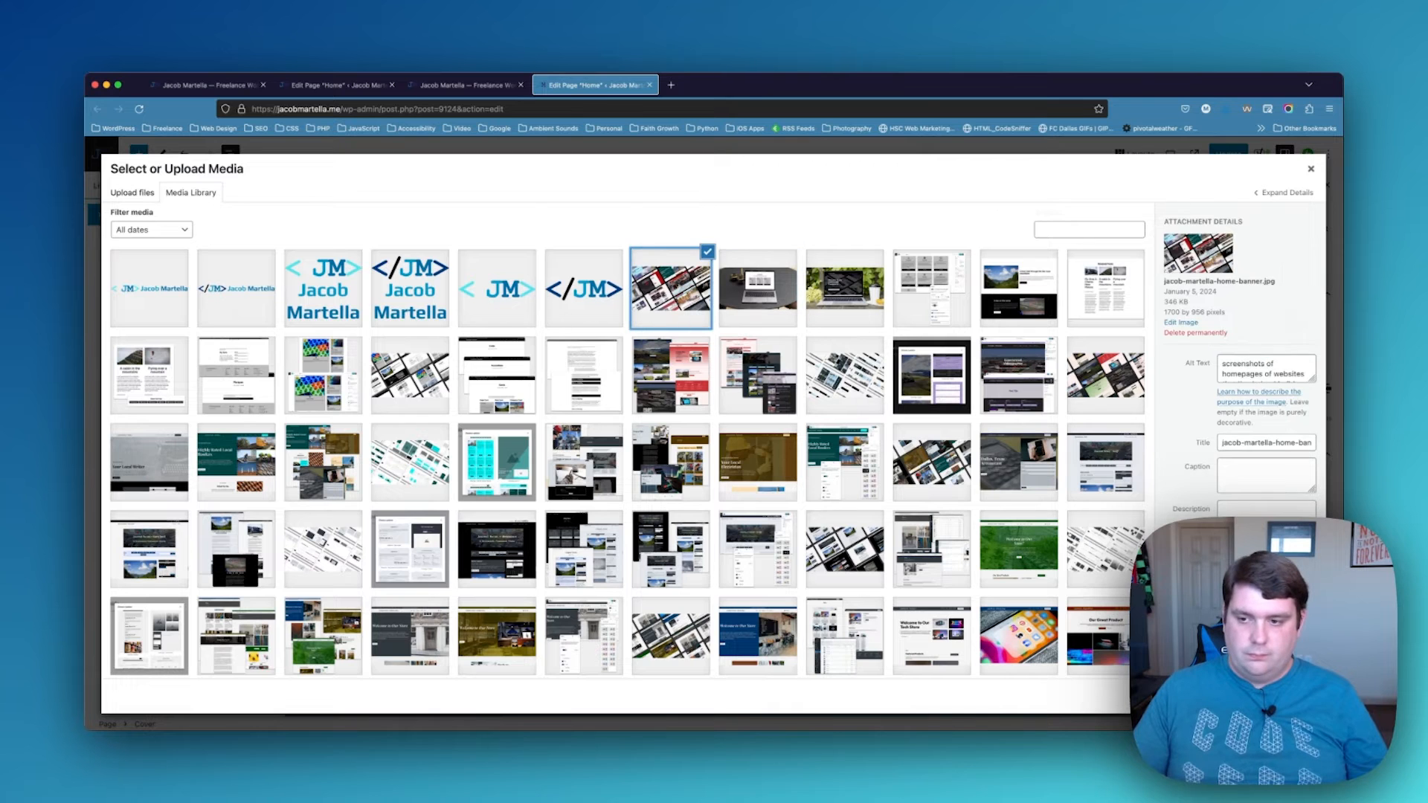
pyautogui.click(1295, 696)
pyautogui.scroll(-3, 772, 421)
pyautogui.scroll(3, 773, 387)
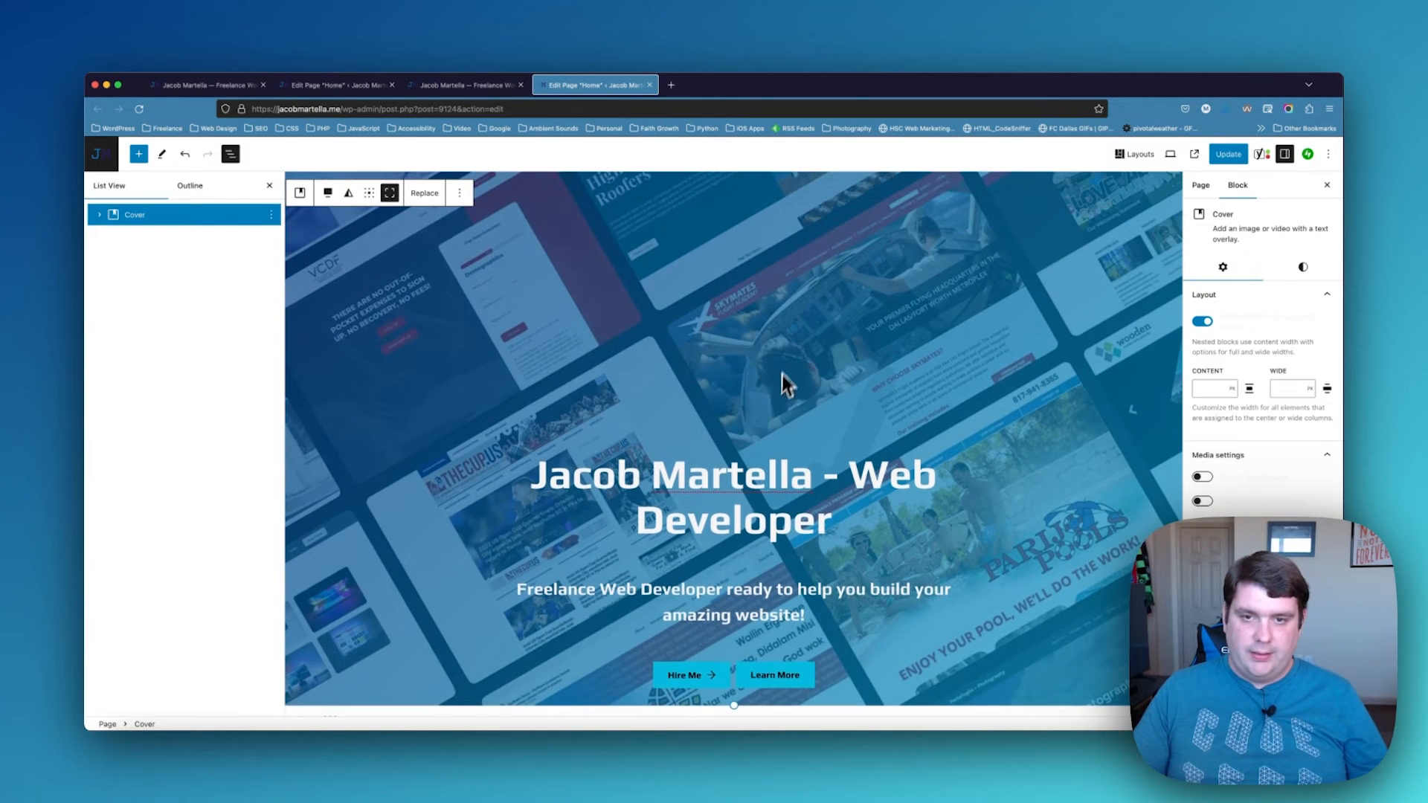
# Replace the broken logo image in the cover with logo-light.png from the media library
pyautogui.click(758, 270)
pyautogui.click(809, 251)
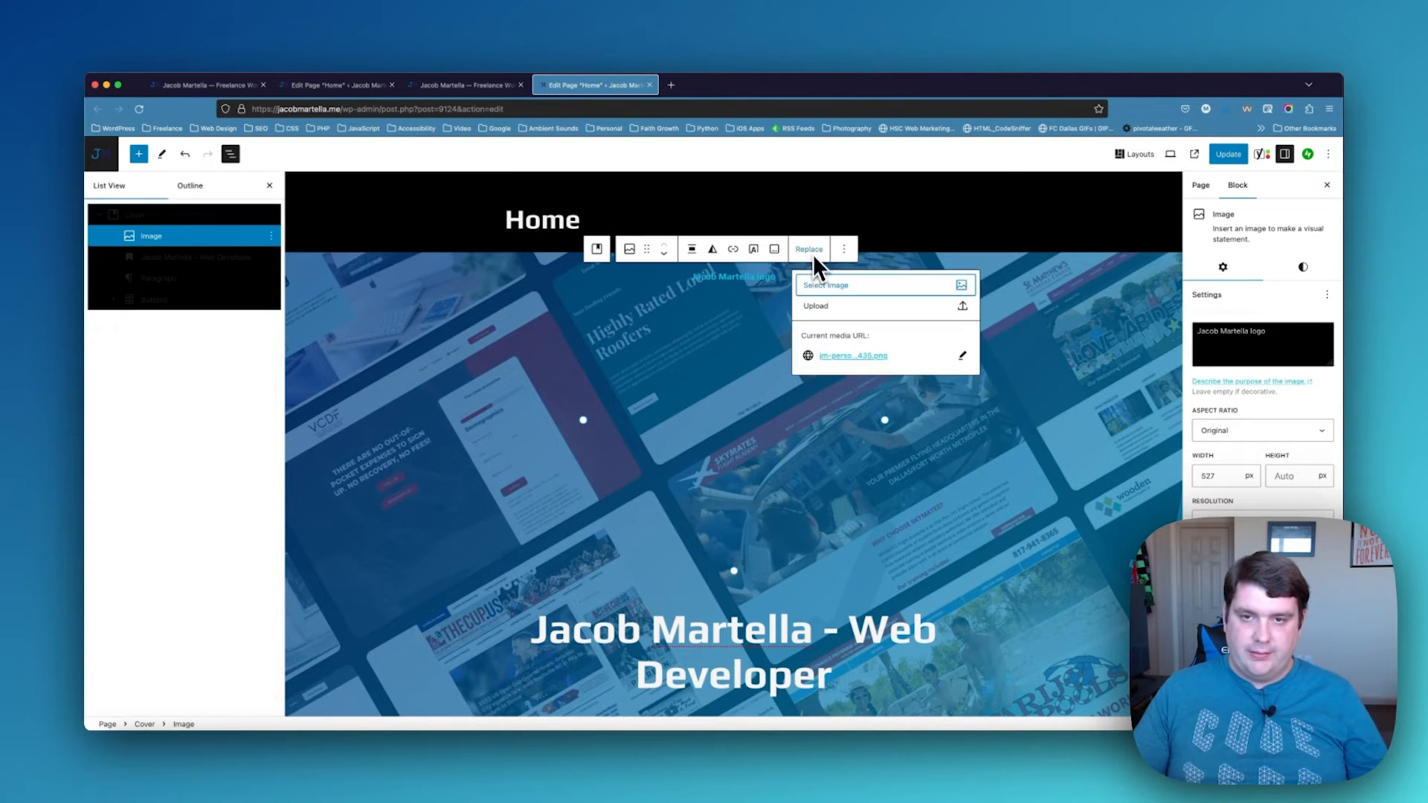
pyautogui.click(839, 319)
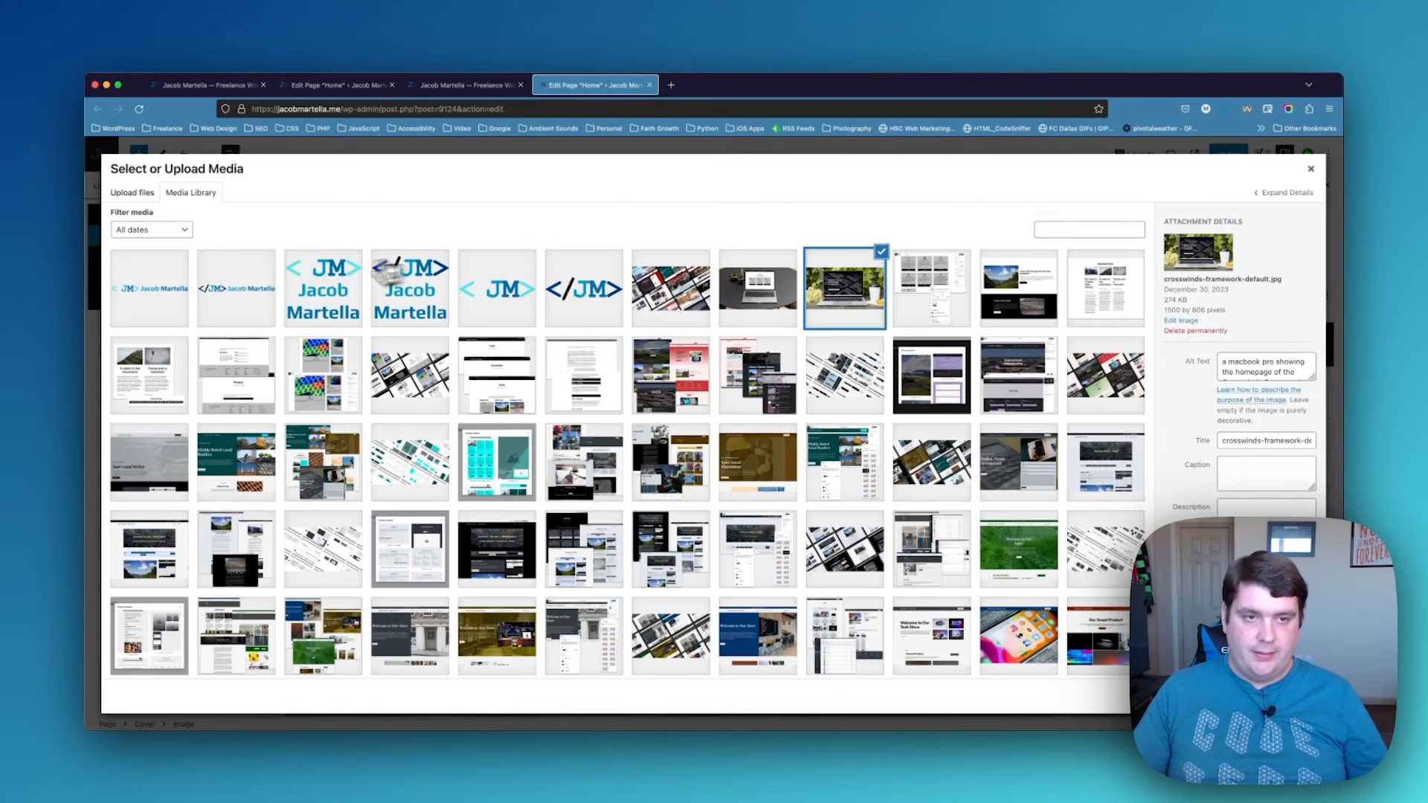
pyautogui.click(392, 301)
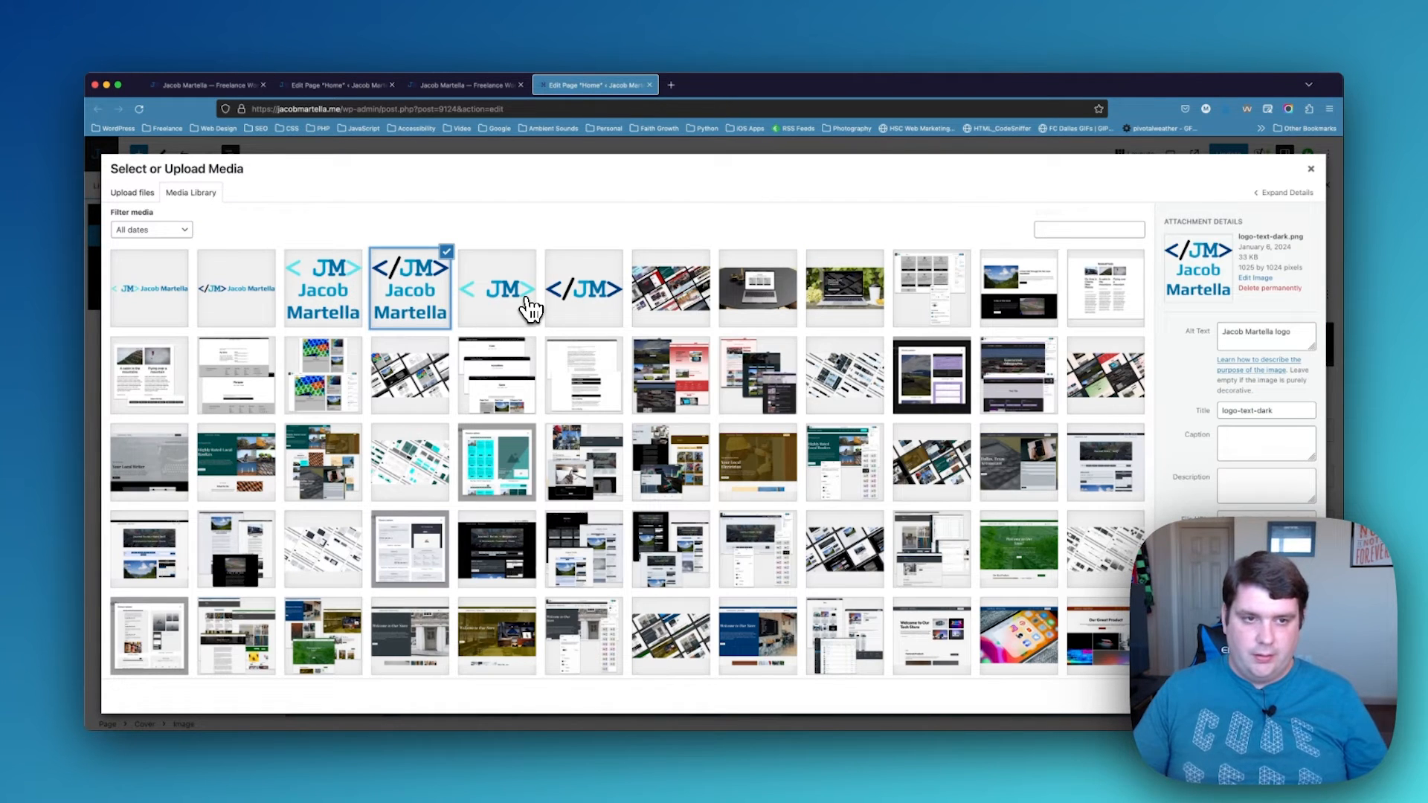
pyautogui.click(530, 308)
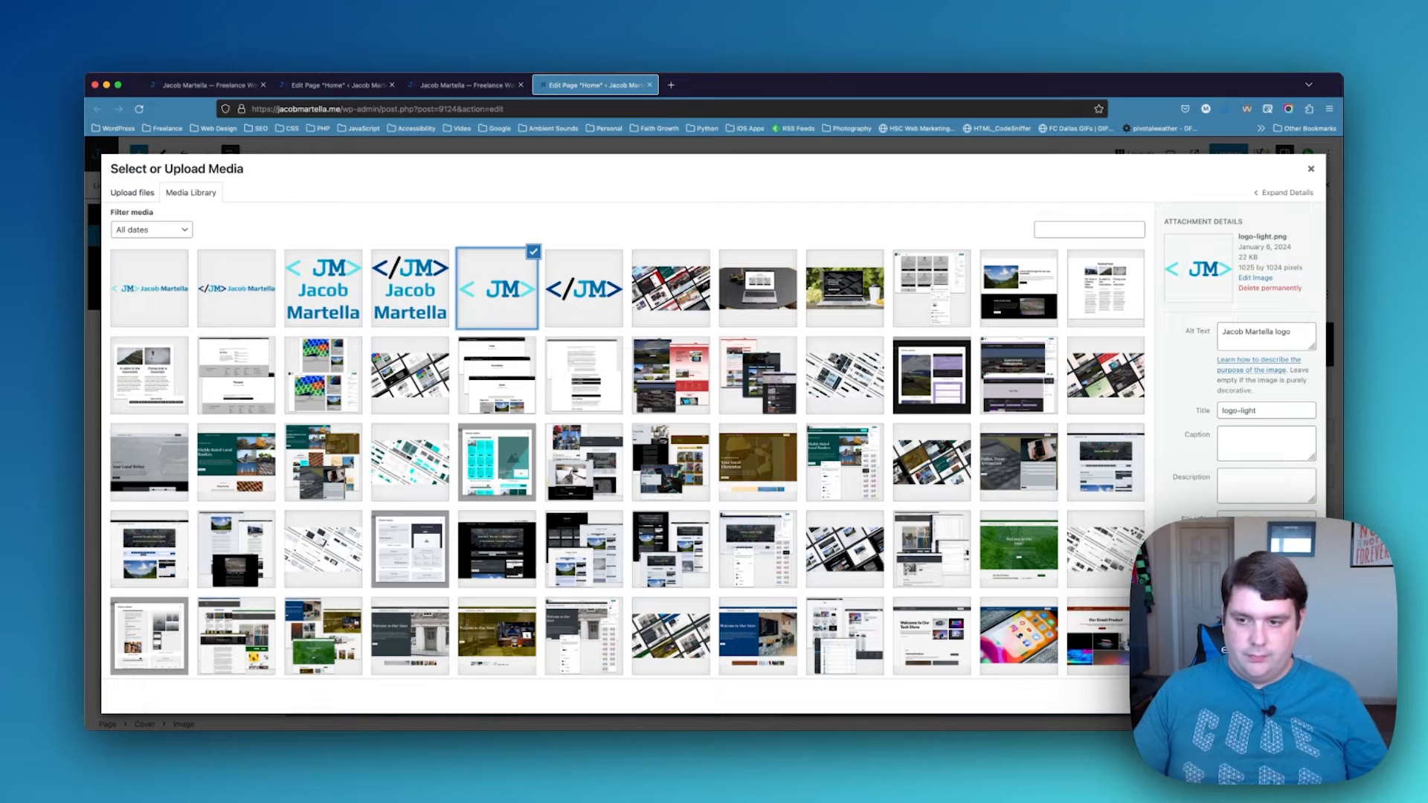
pyautogui.click(1295, 696)
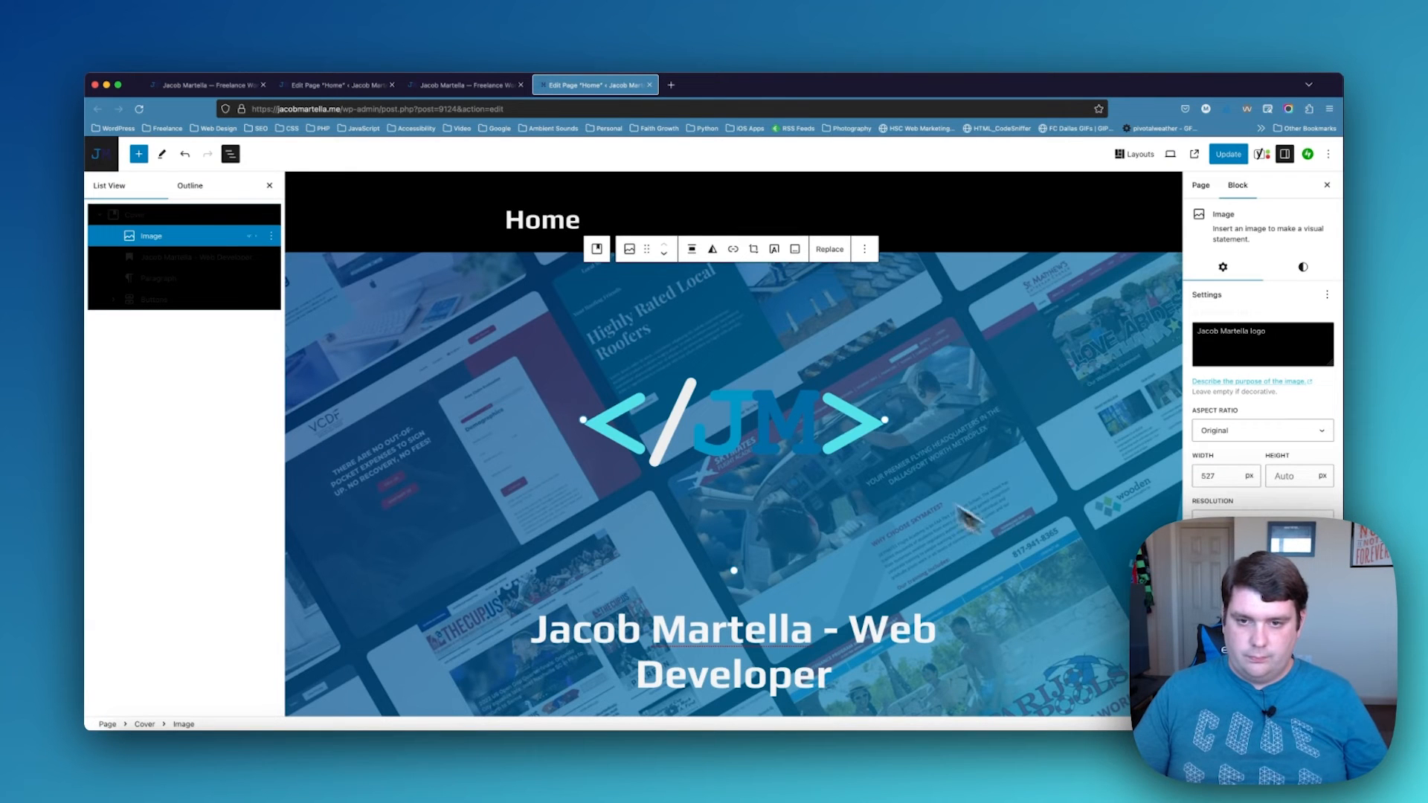
pyautogui.scroll(-5, 875, 467)
pyautogui.scroll(5, 875, 467)
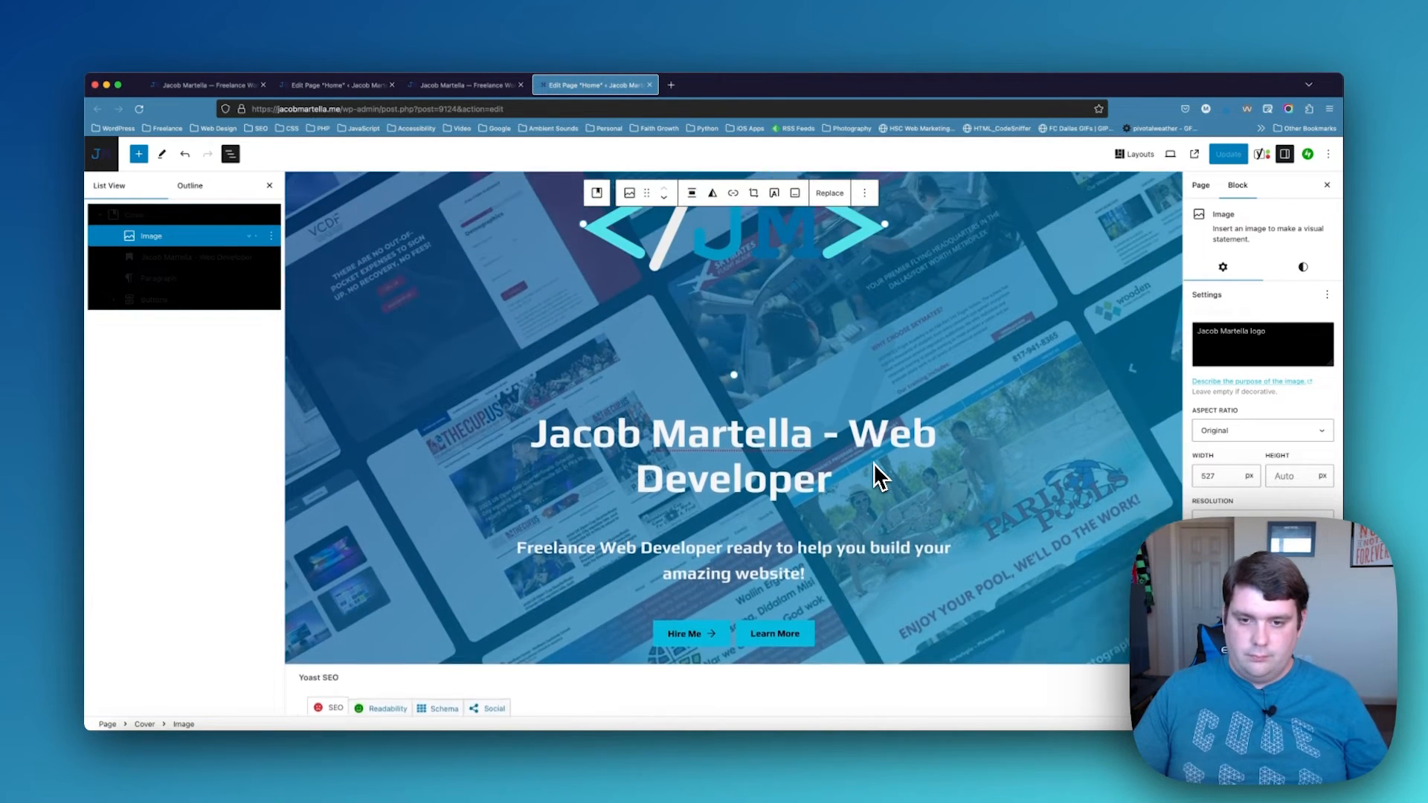
# Copy the "Who I Am" group from the staging Home page and paste it into a new block below the live page's cover
pyautogui.click(412, 316)
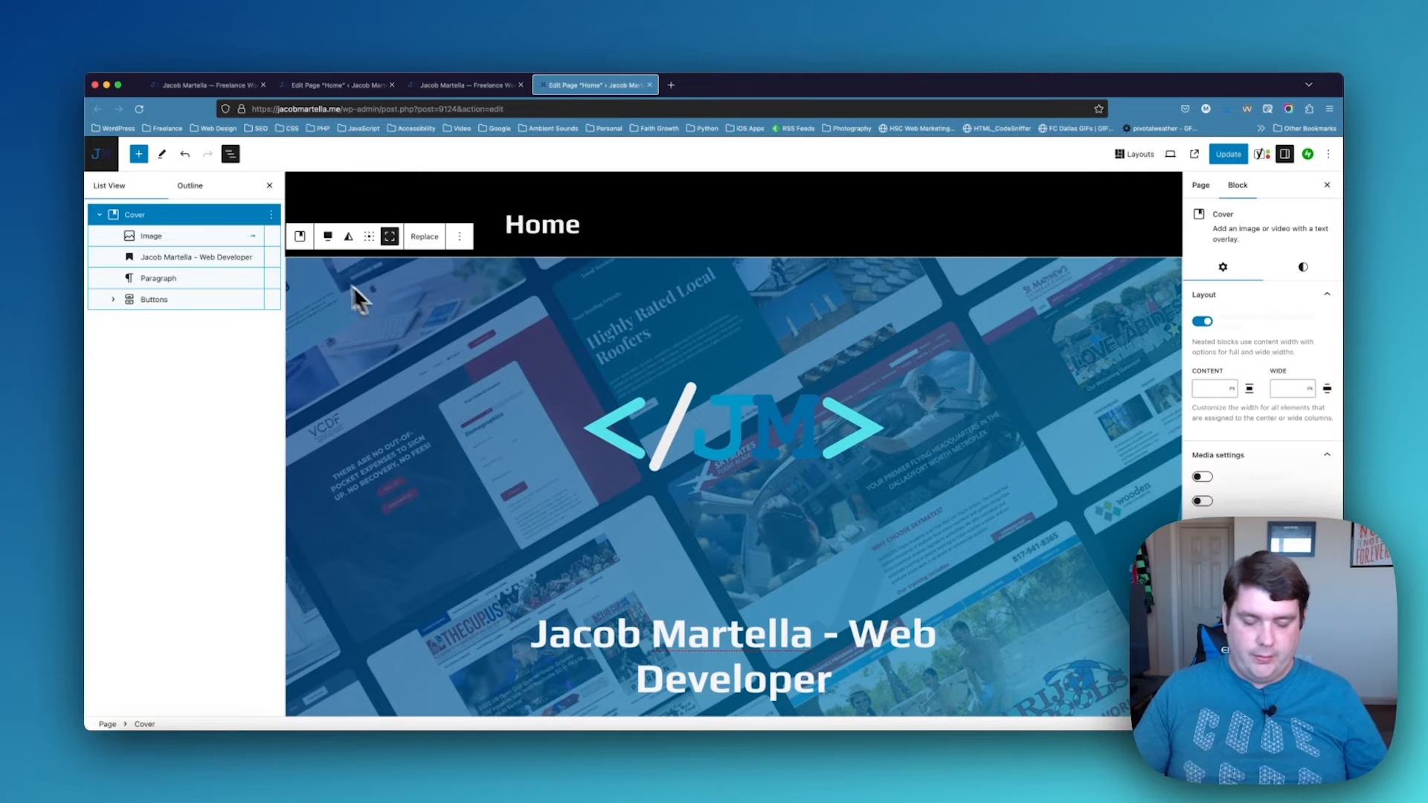
pyautogui.press('Return')
pyautogui.click(231, 154)
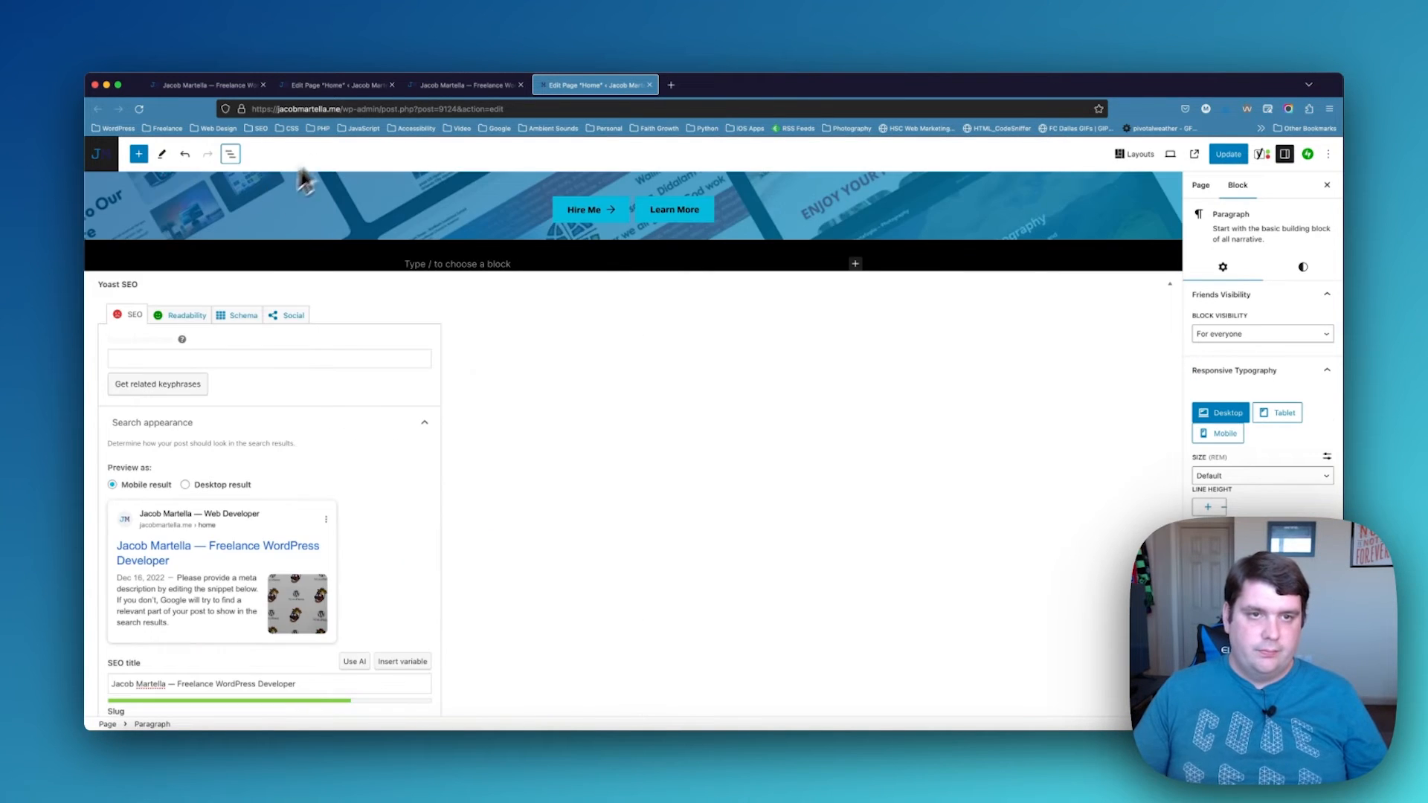
pyautogui.click(341, 85)
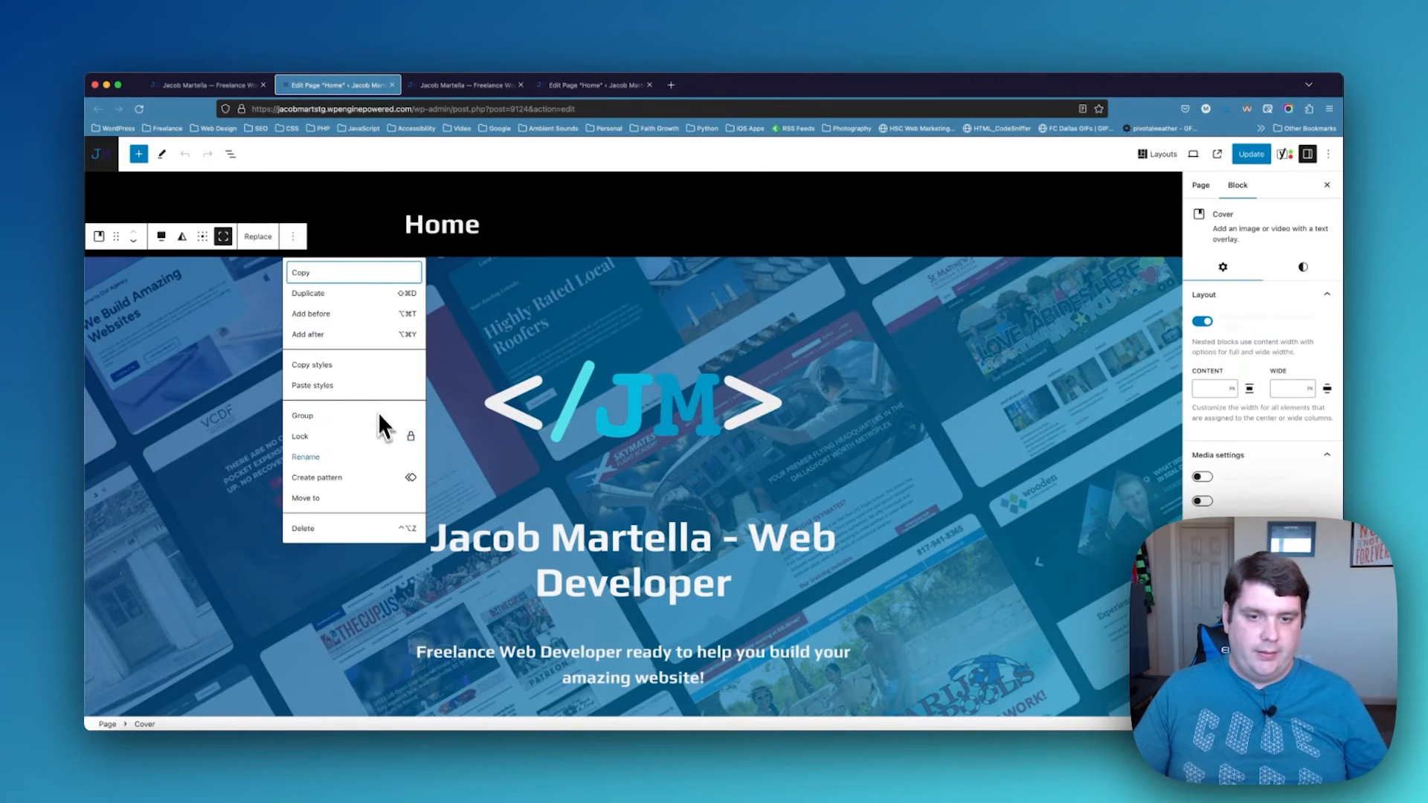
pyautogui.scroll(-7, 580, 542)
pyautogui.click(211, 331)
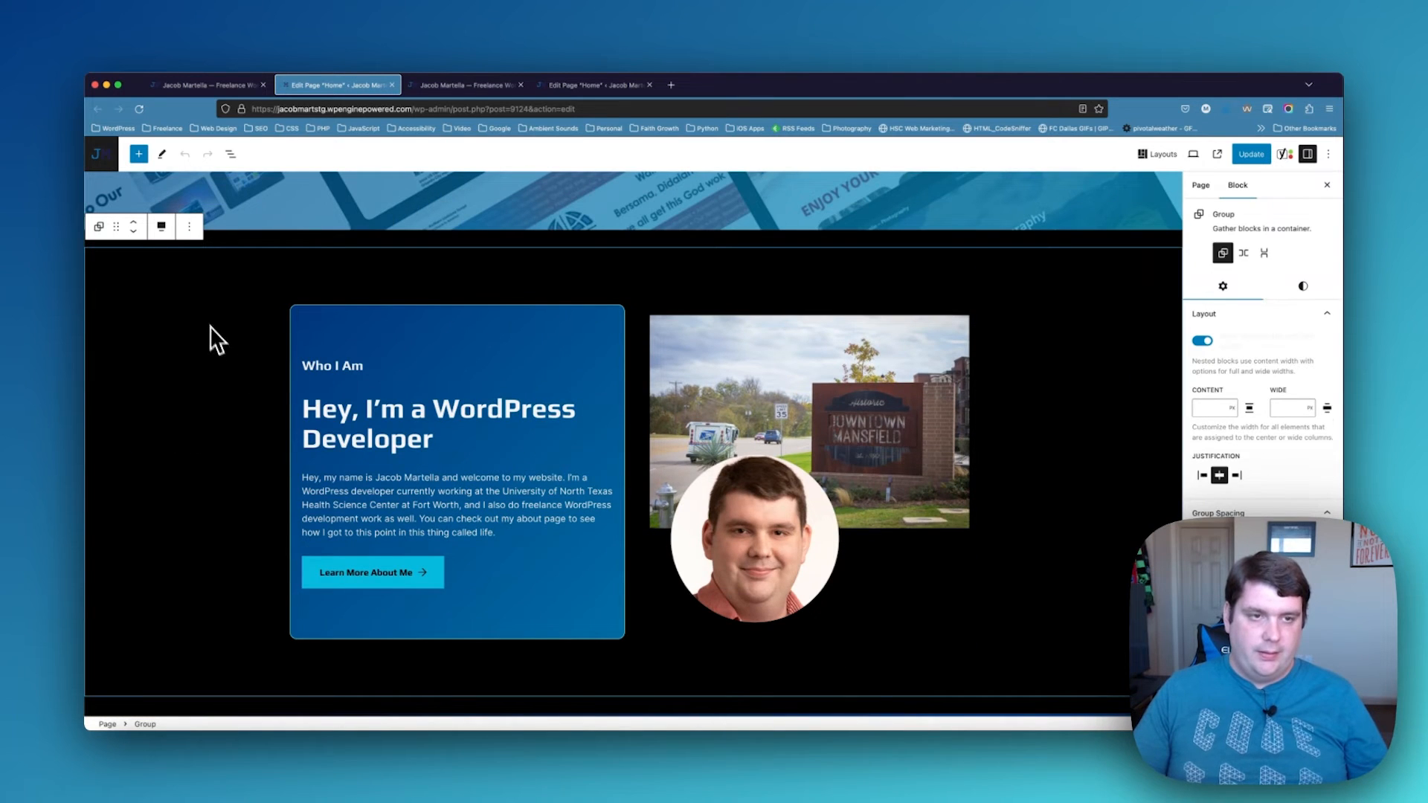
pyautogui.click(189, 227)
pyautogui.click(217, 264)
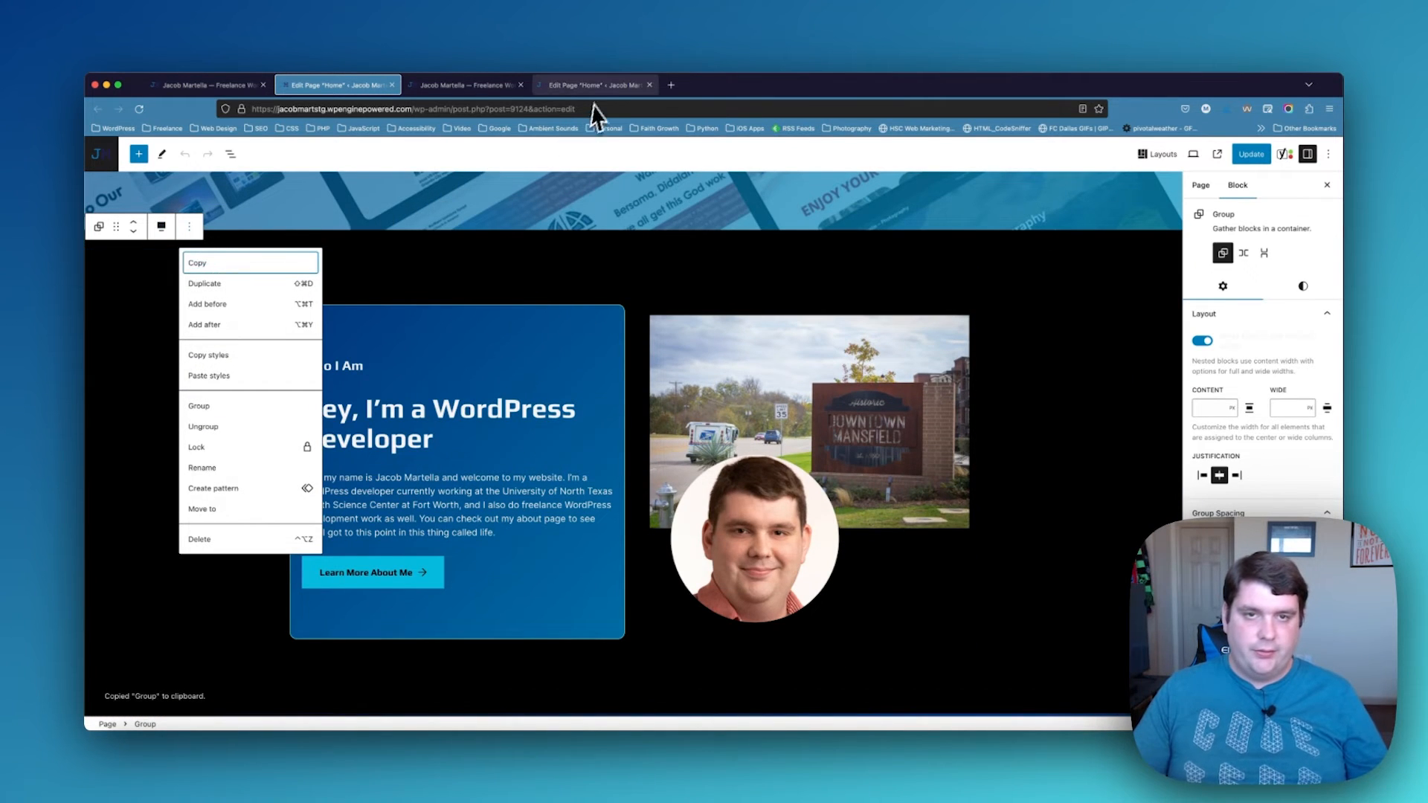
pyautogui.click(595, 85)
pyautogui.press('super+v')
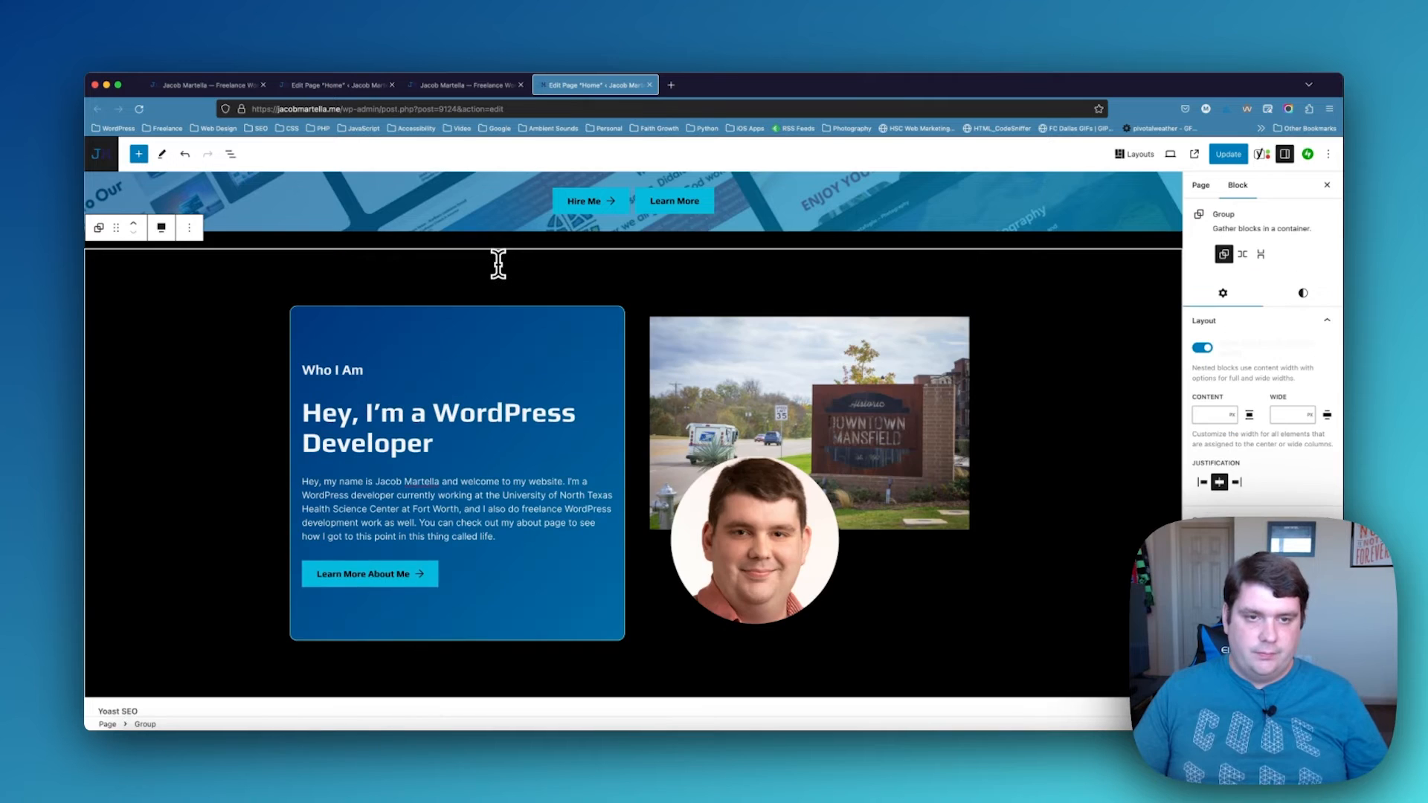
pyautogui.scroll(1, 531, 406)
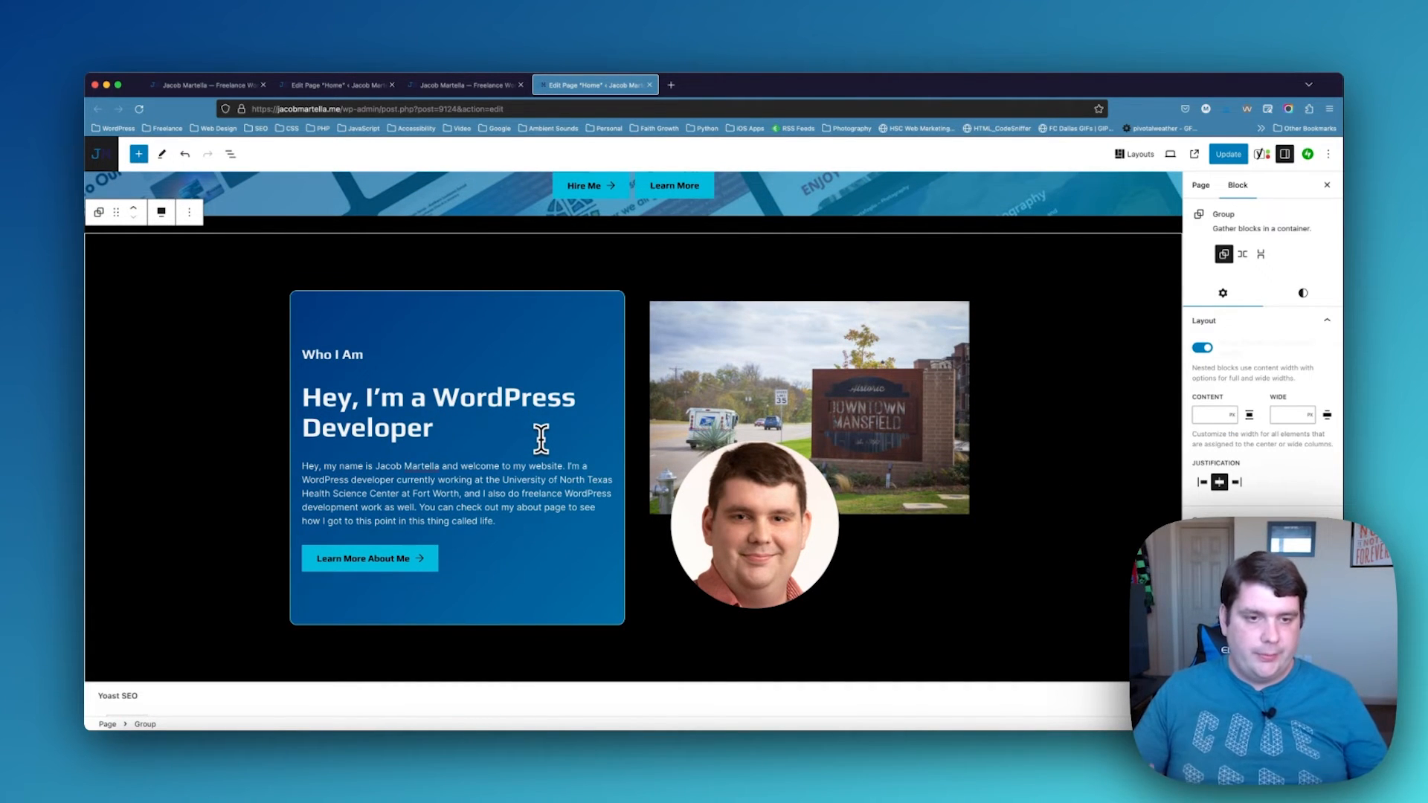
# Replace the image beside the "Who I Am" text with crosswinds-framework-default.jpg from the media library
pyautogui.click(845, 409)
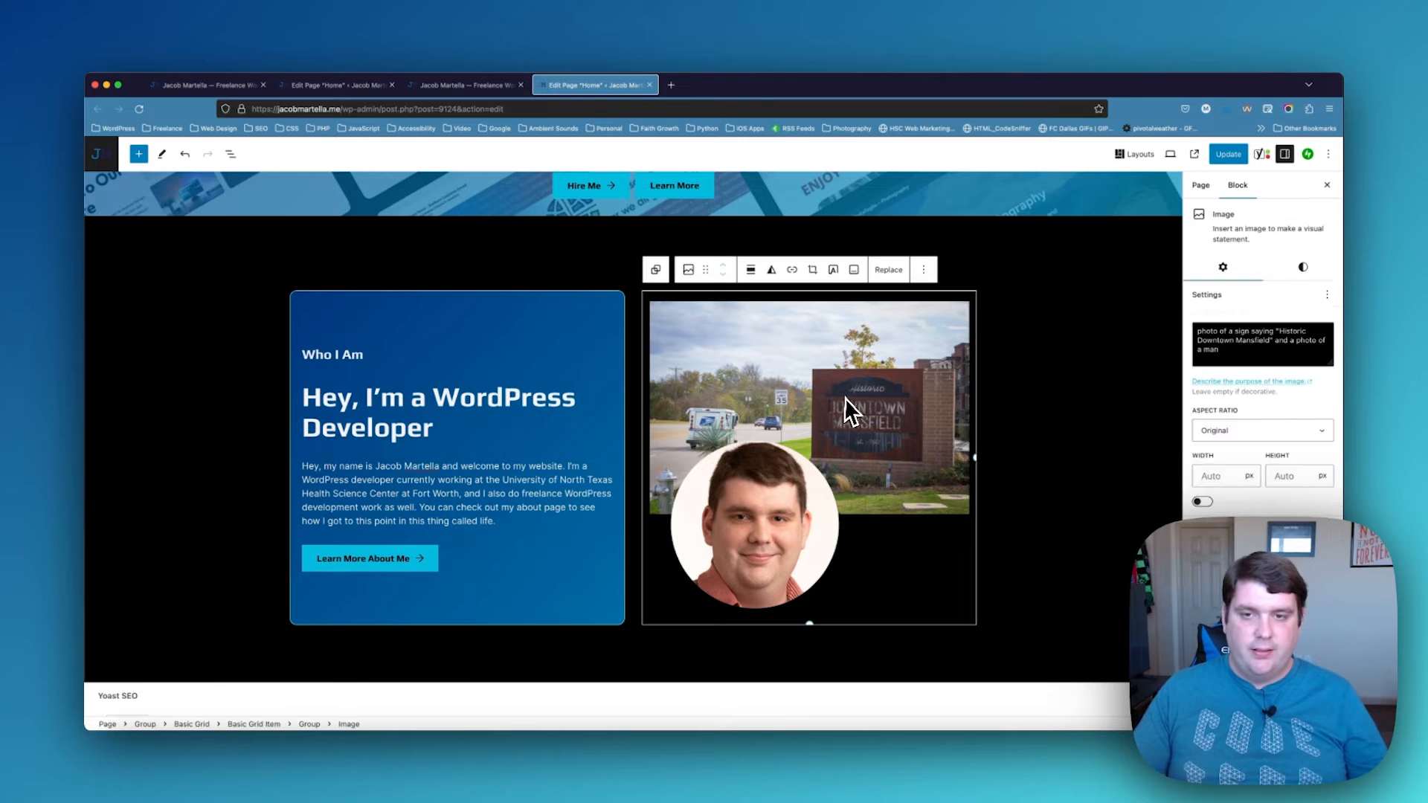
pyautogui.click(888, 270)
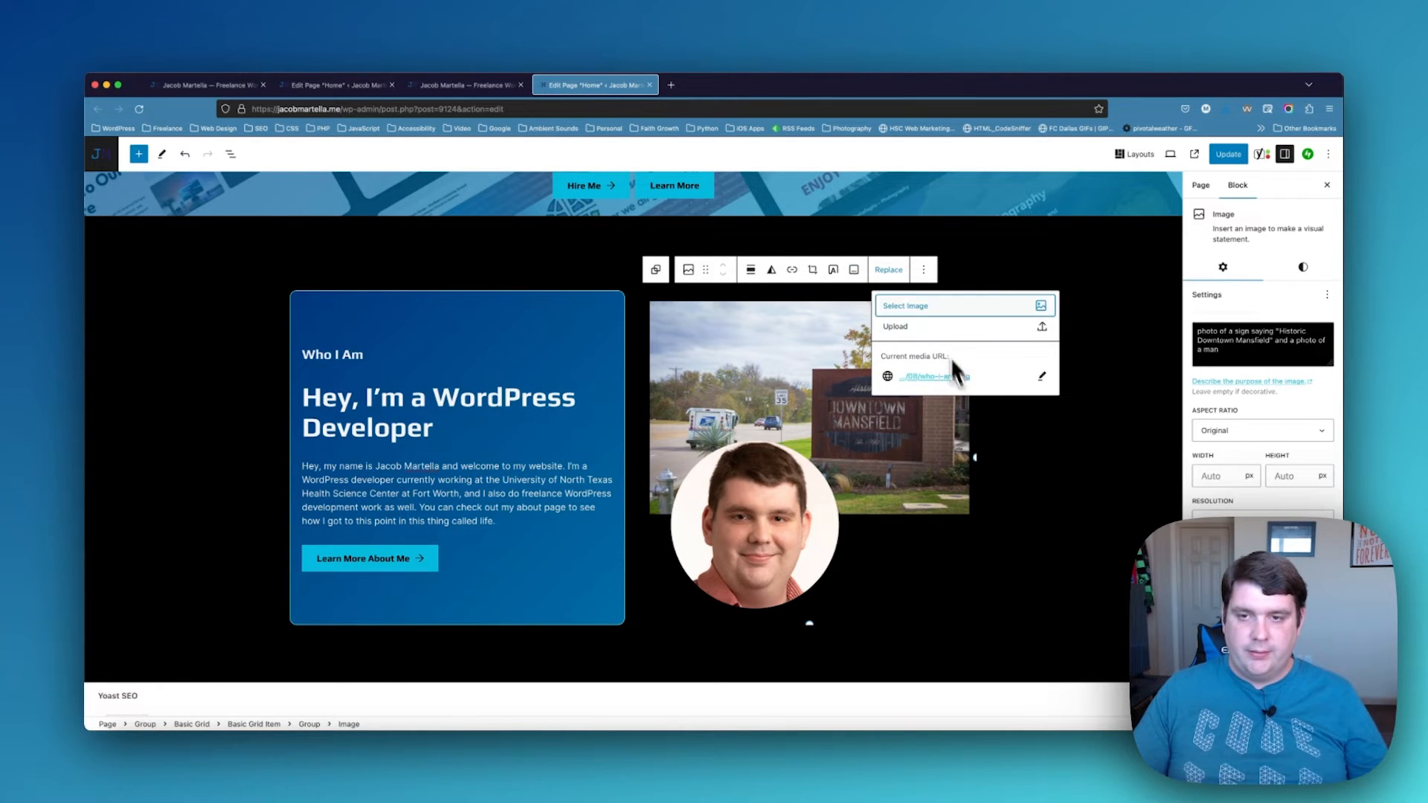
pyautogui.click(916, 333)
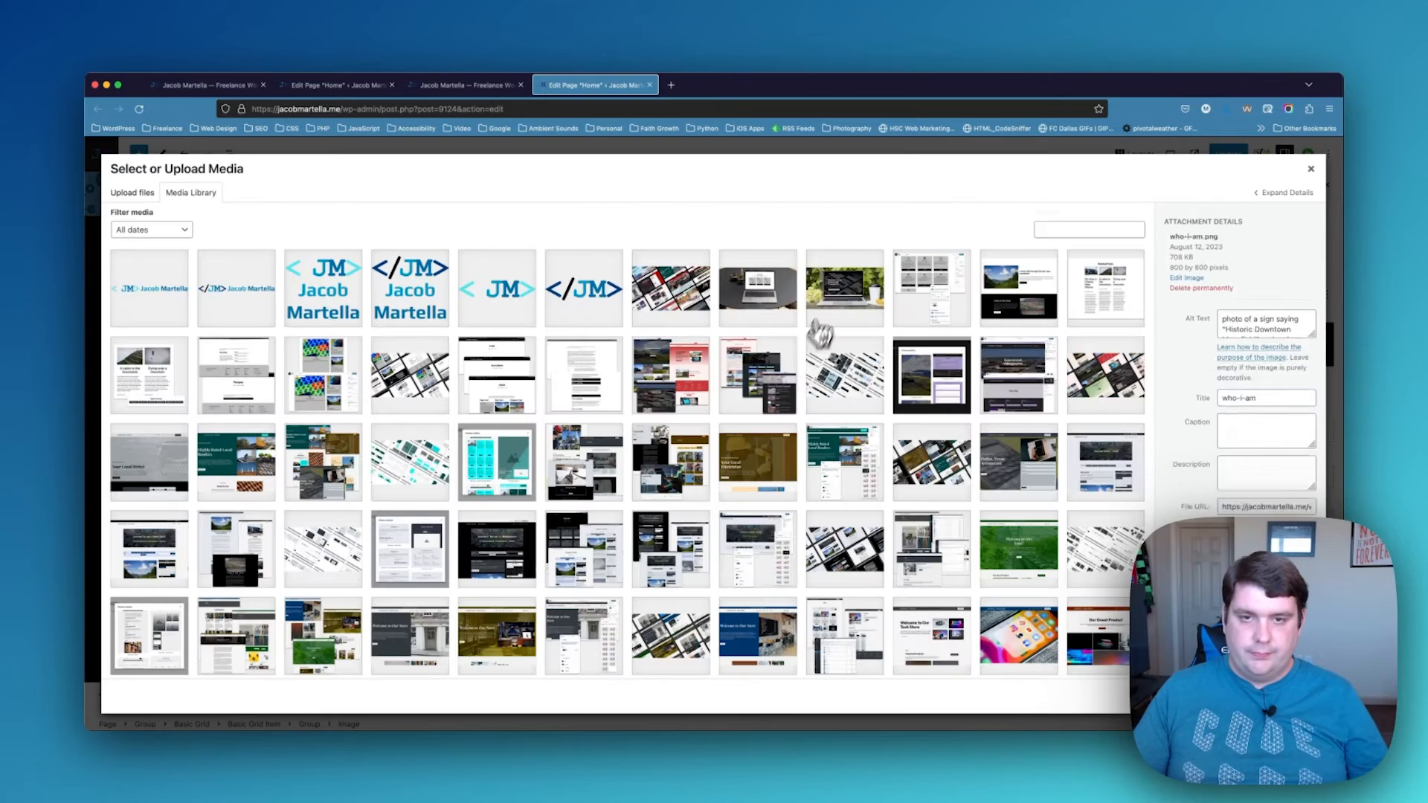
pyautogui.click(824, 305)
pyautogui.click(1298, 696)
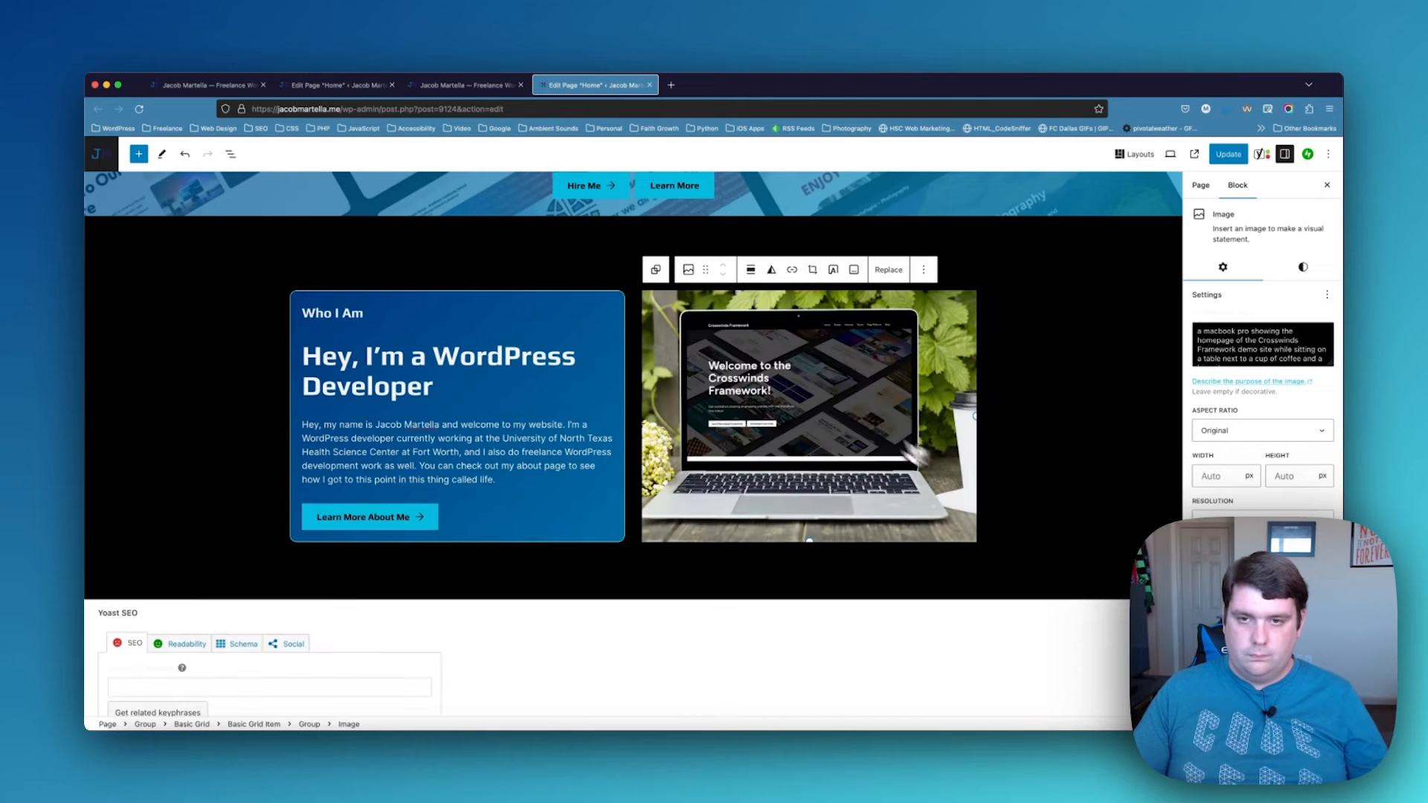
# Replace the image beside the "Who I Am" text with the Downtown Mansfield sign and portrait photo, found by searching the media library for "who-i-am"
pyautogui.click(891, 269)
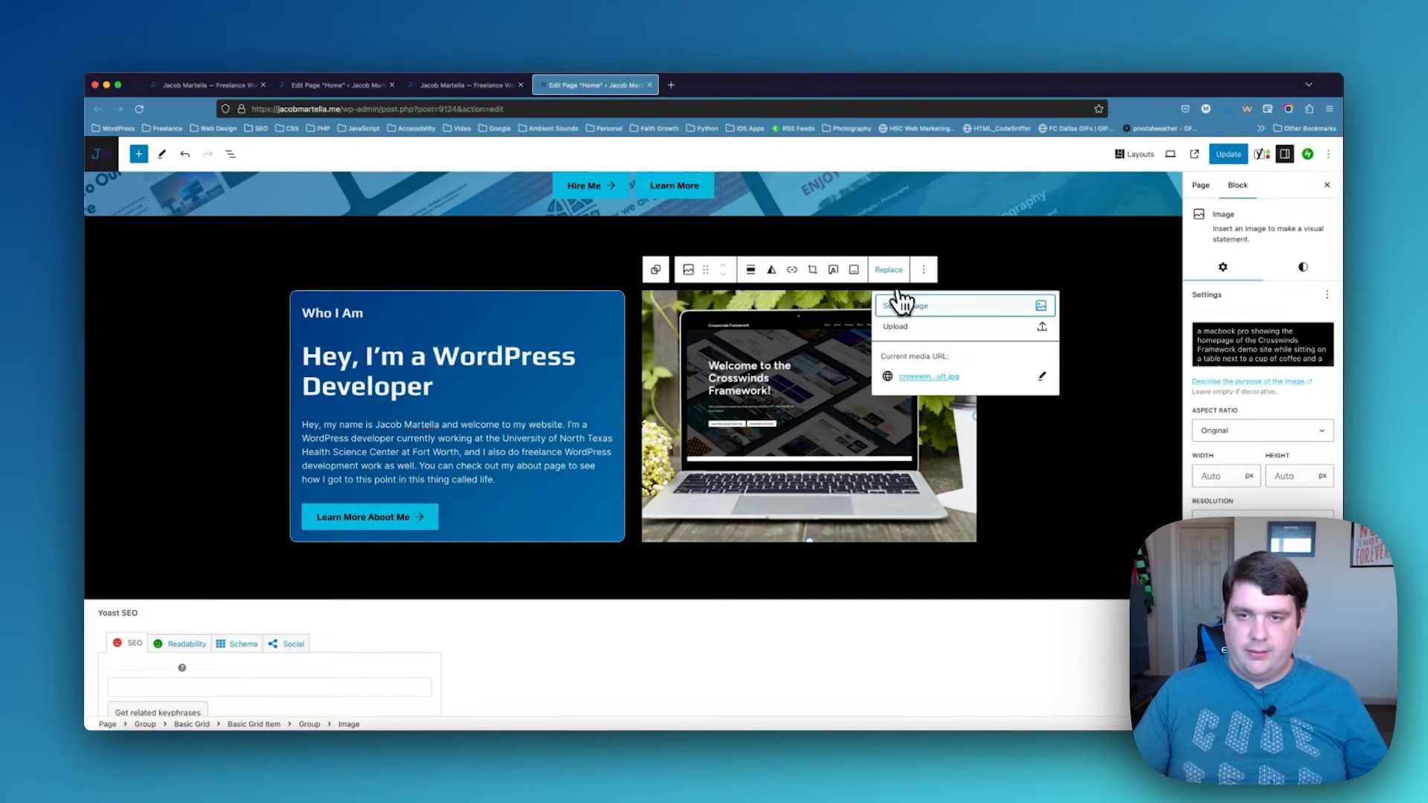
pyautogui.click(905, 308)
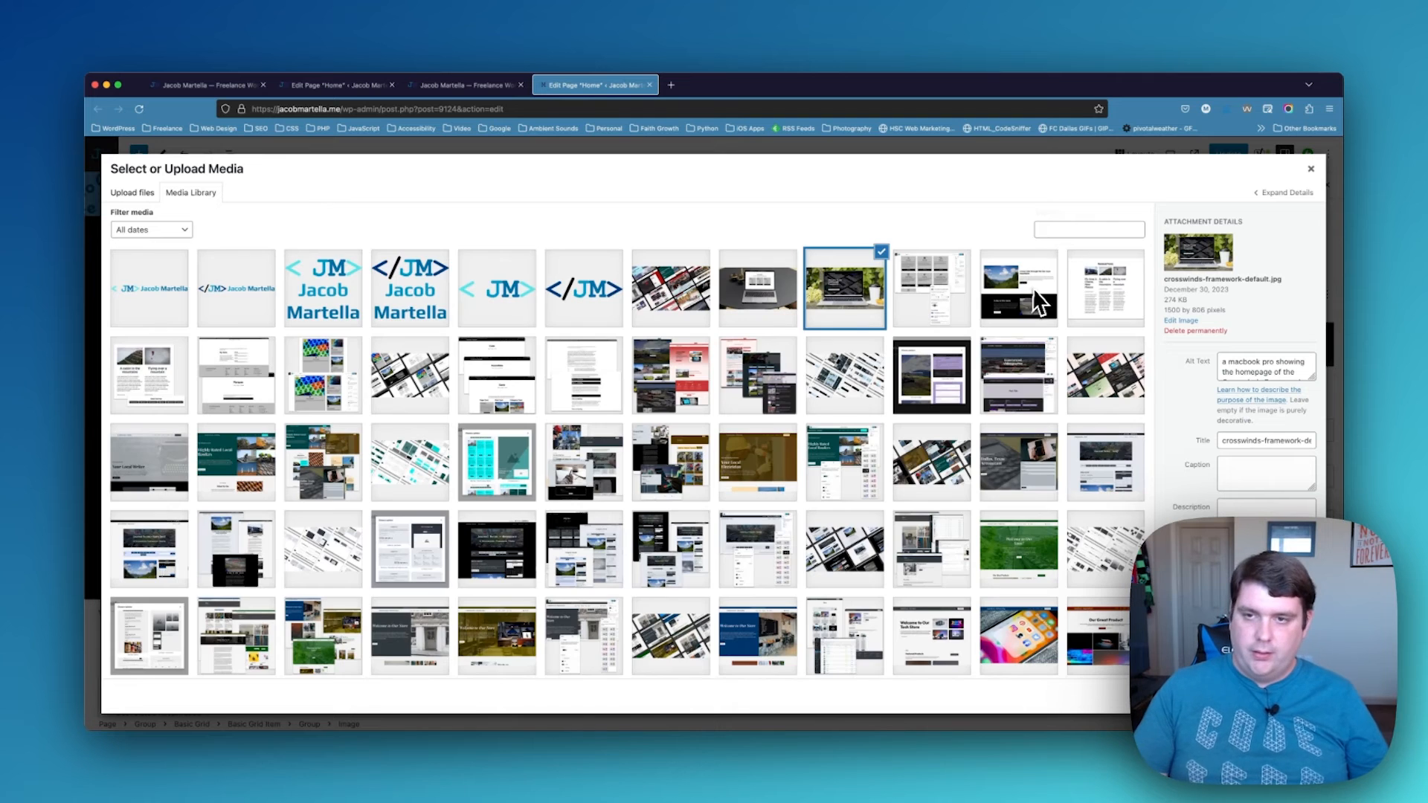
pyautogui.click(1071, 229)
pyautogui.write('who-')
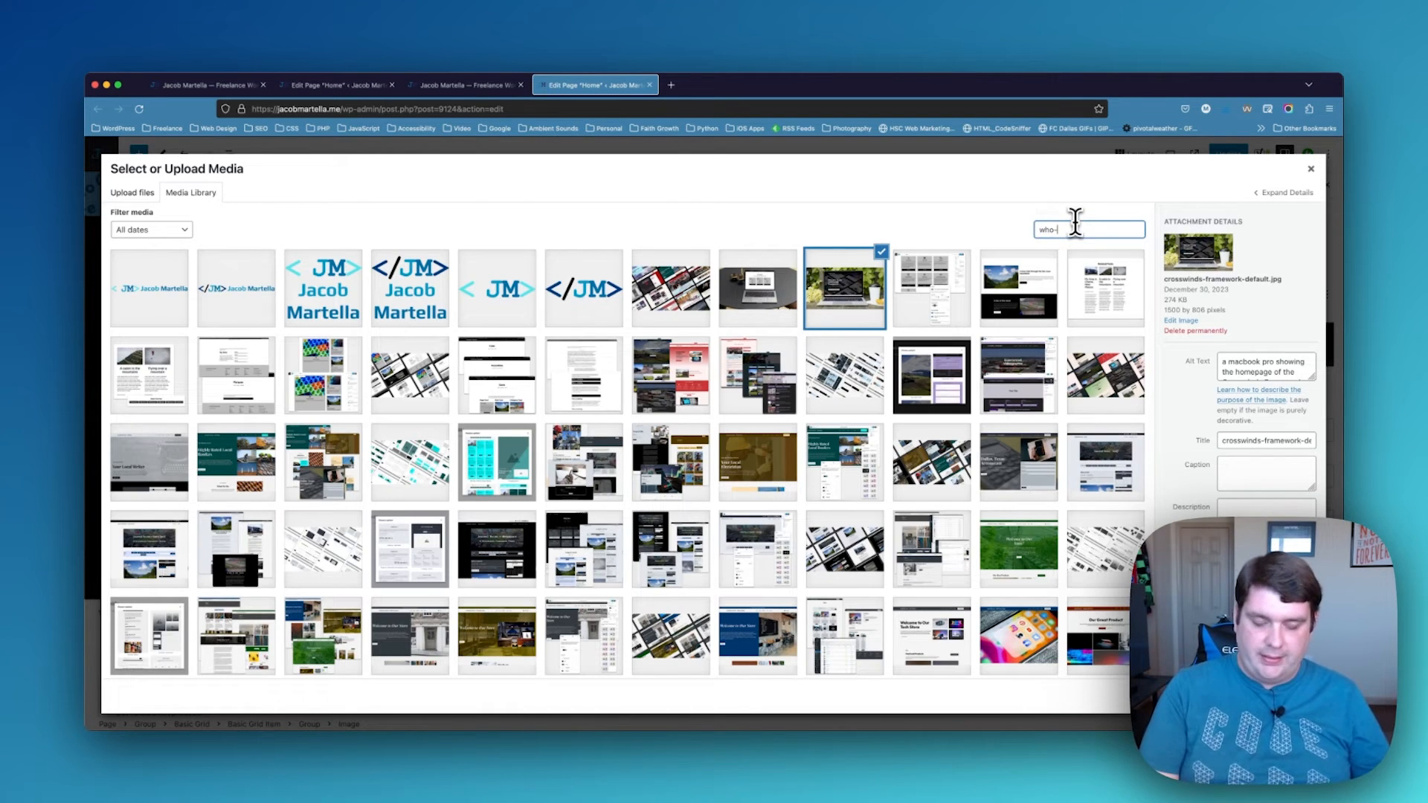
pyautogui.write('i-am')
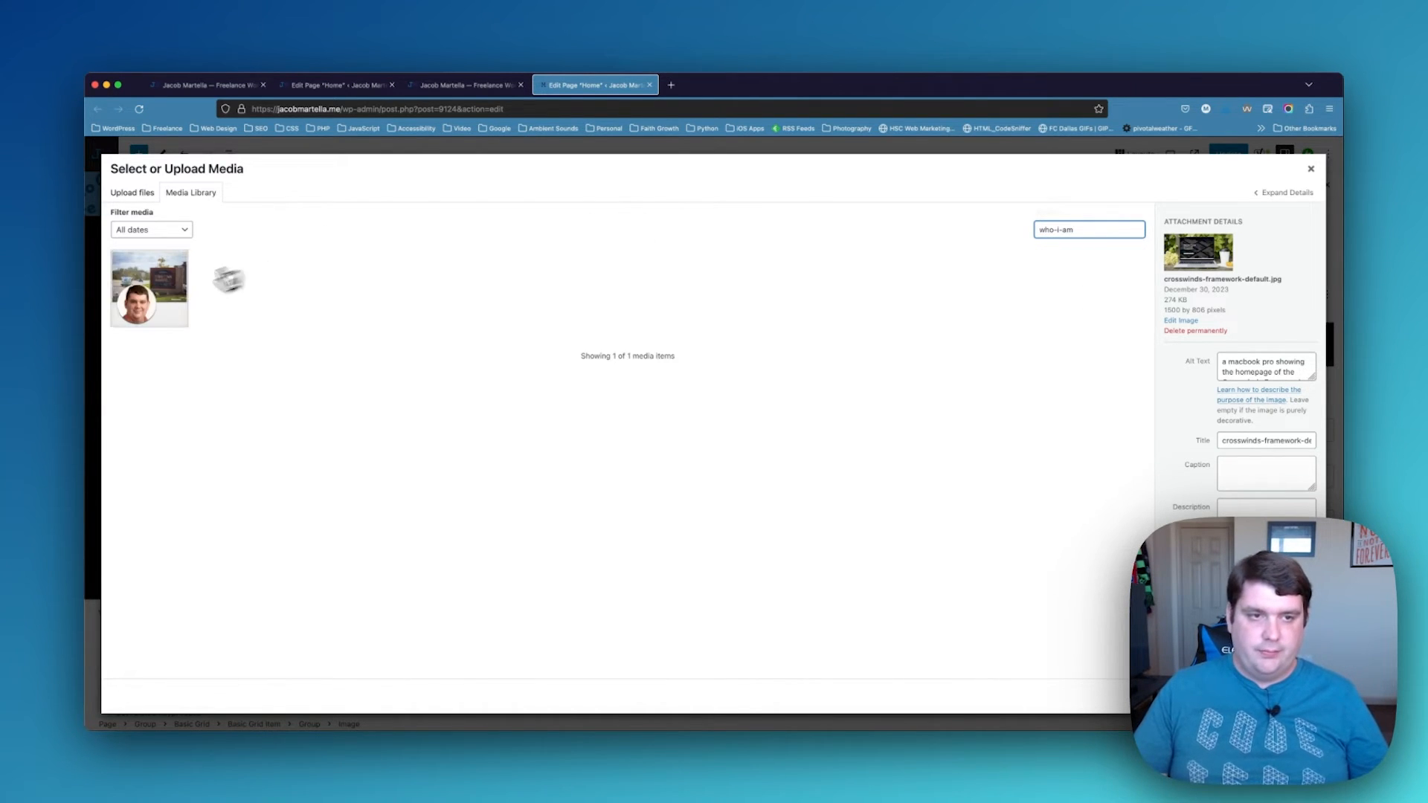
pyautogui.click(154, 297)
pyautogui.click(1295, 697)
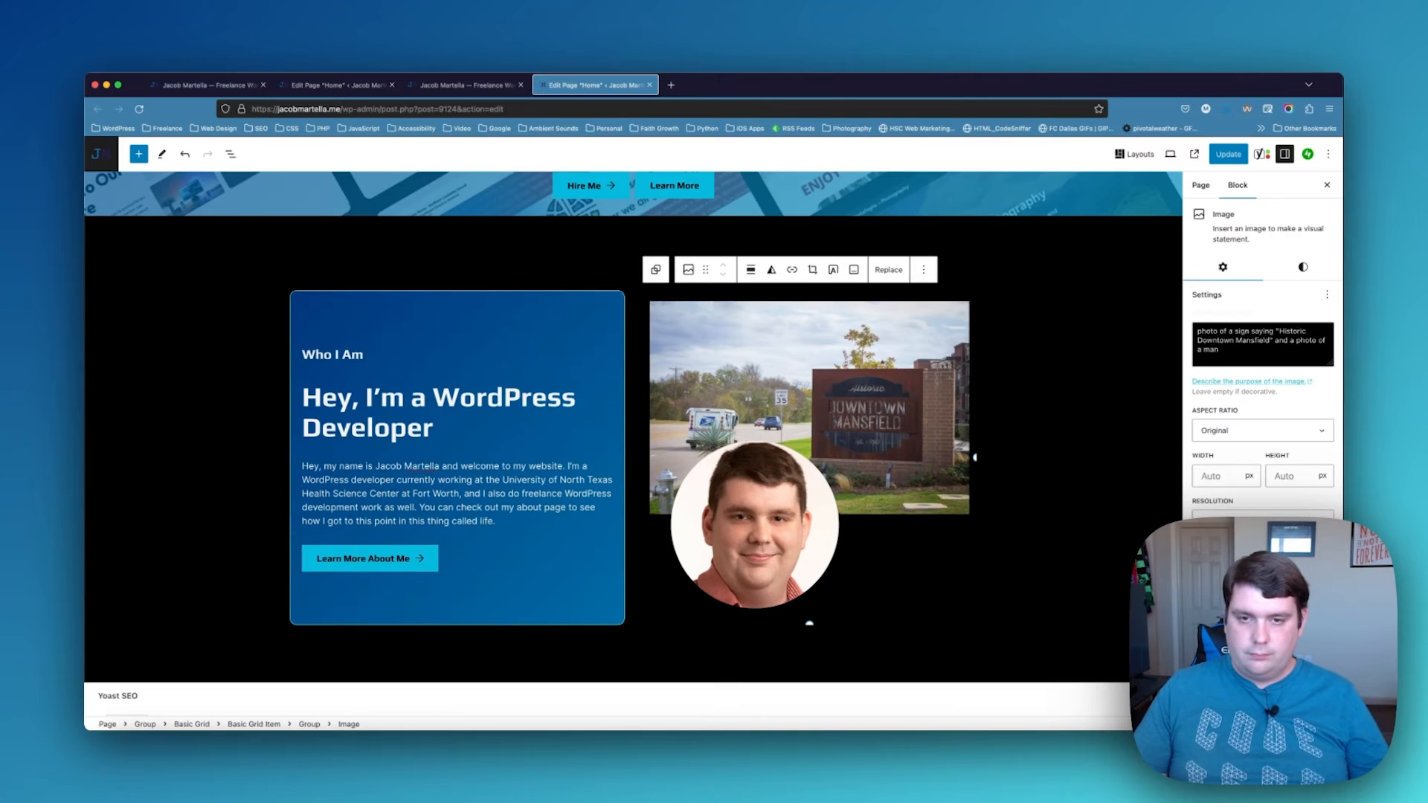
# Copy the "My Services" group from the staging Home page and paste it into a new block below the live page's "Who I Am" group
pyautogui.click(237, 336)
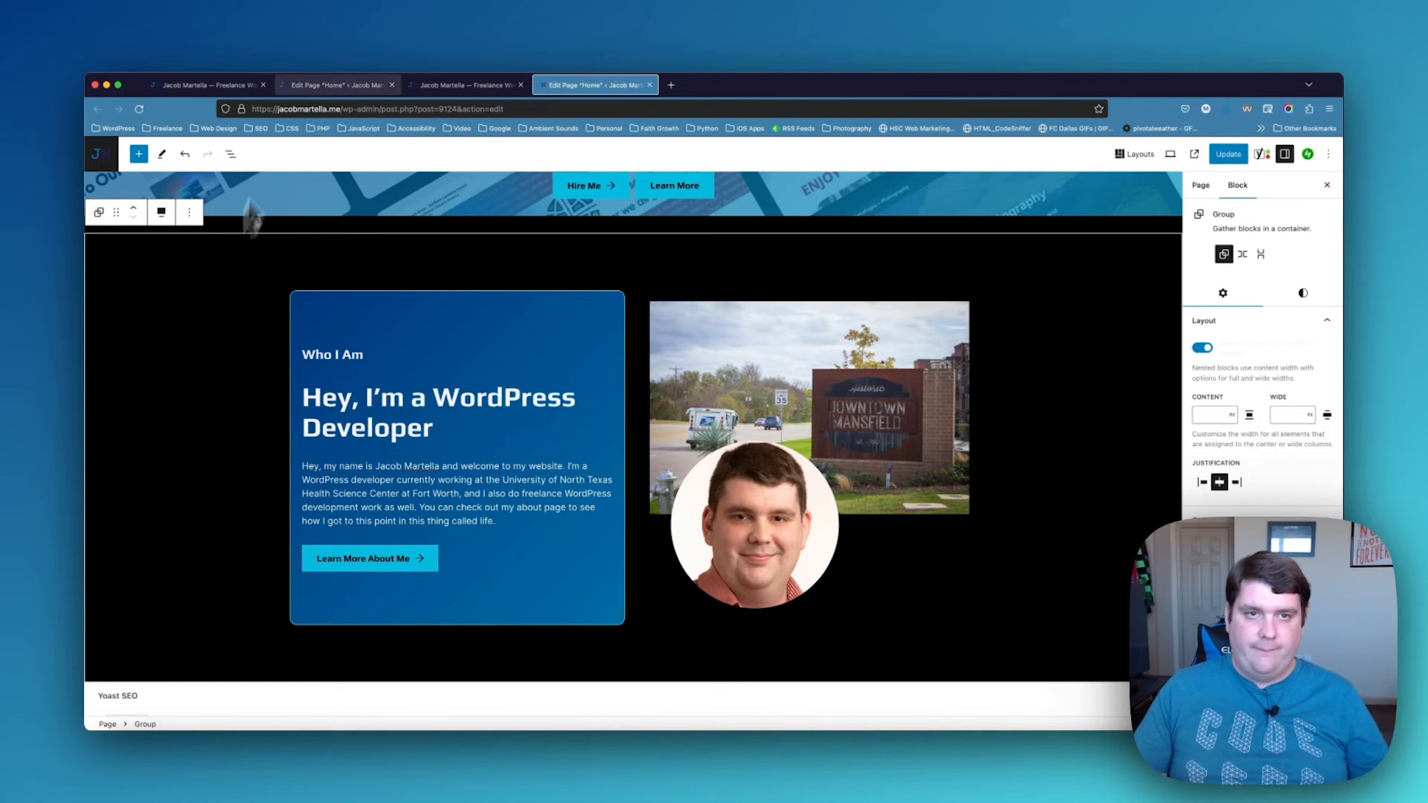
pyautogui.click(215, 85)
pyautogui.click(328, 87)
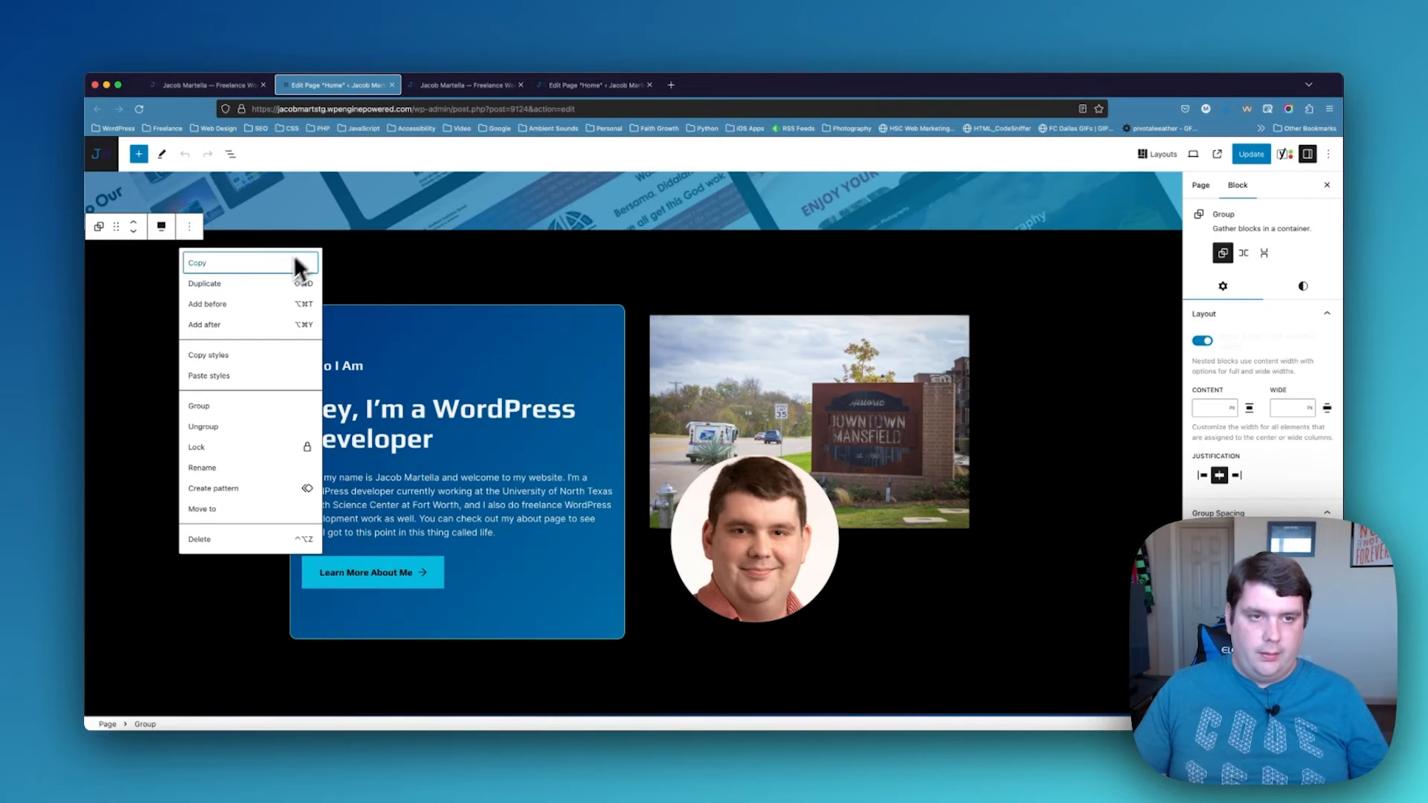
pyautogui.scroll(-7, 136, 426)
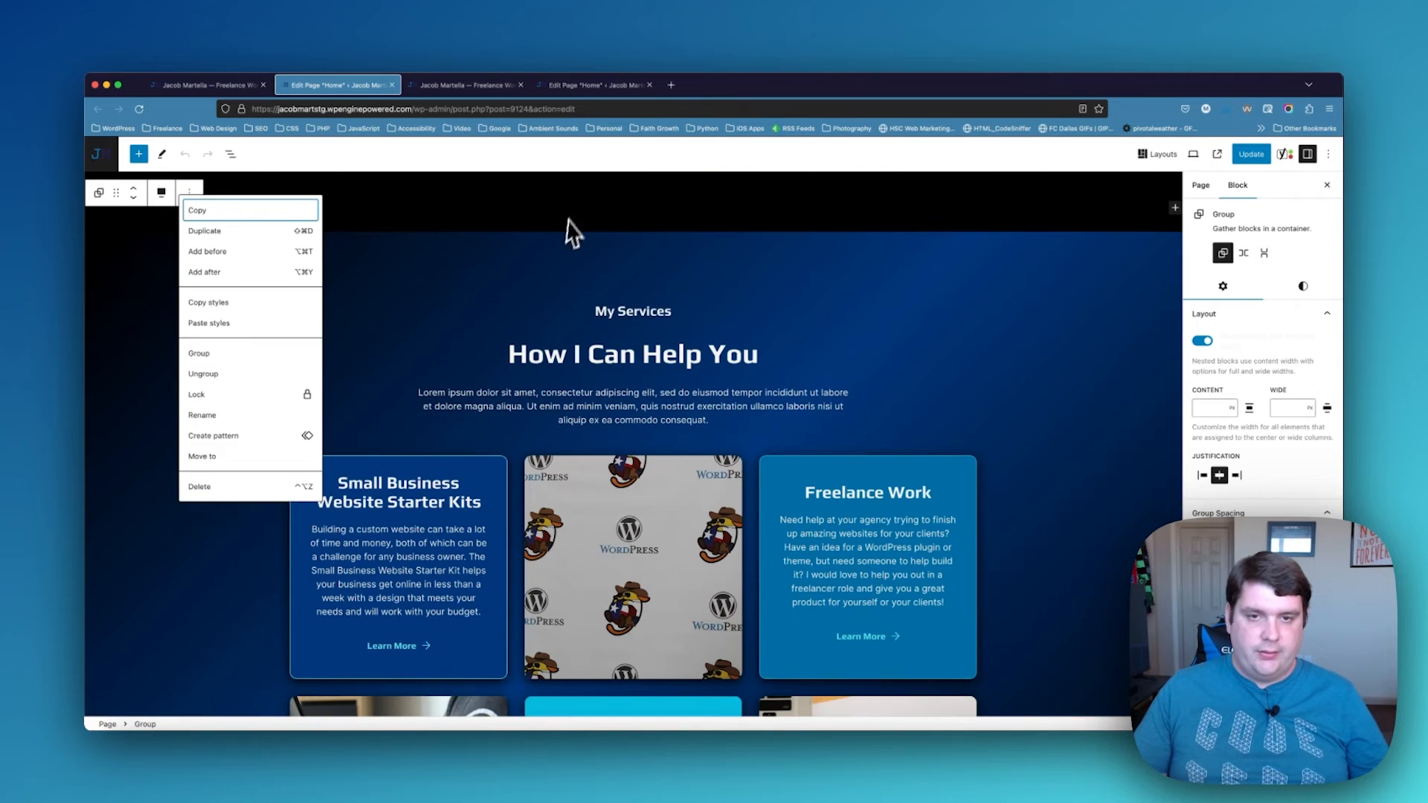
pyautogui.click(451, 259)
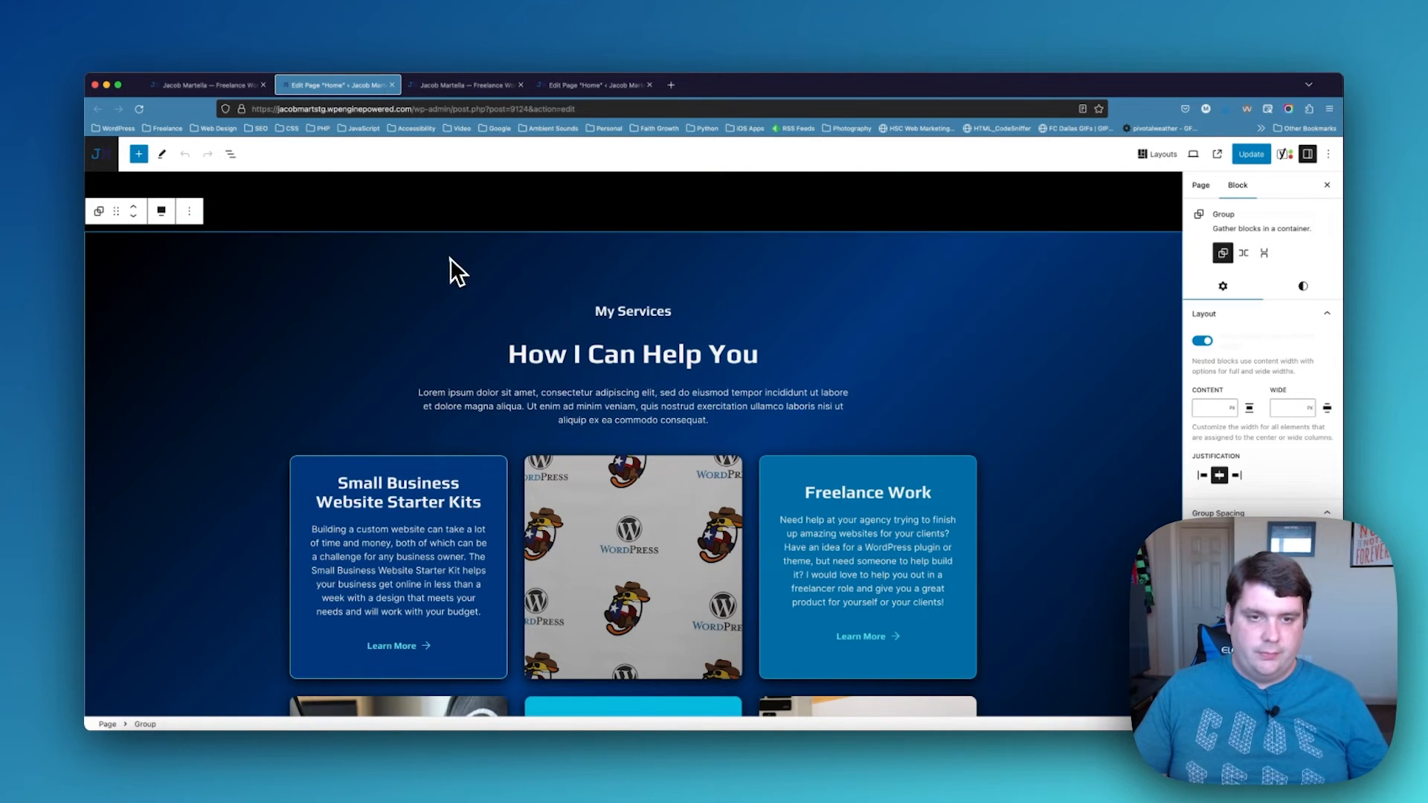
pyautogui.click(190, 211)
pyautogui.click(219, 248)
pyautogui.click(654, 87)
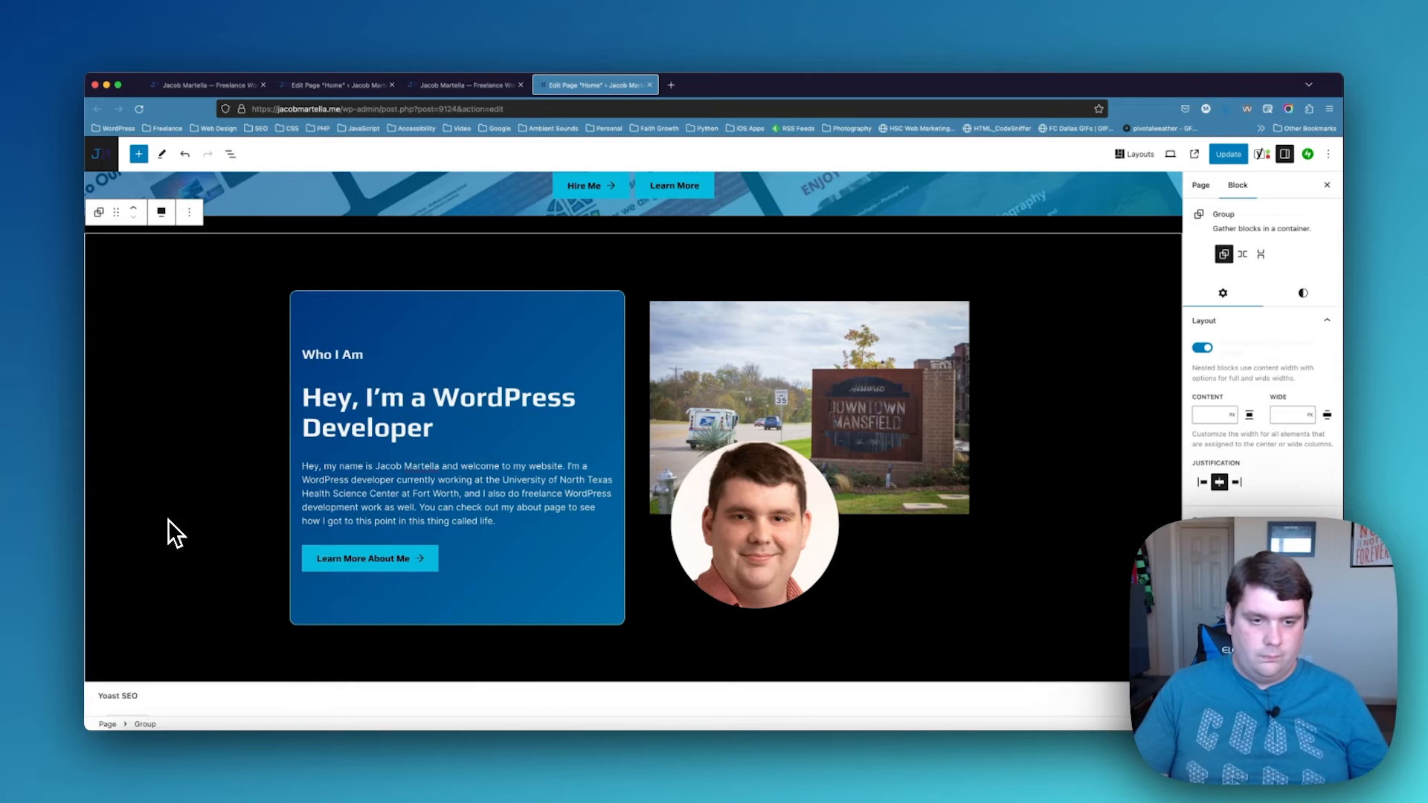
pyautogui.press('Return')
pyautogui.hotkey('ctrl', 'v')
pyautogui.scroll(-4, 494, 504)
pyautogui.scroll(3, 704, 328)
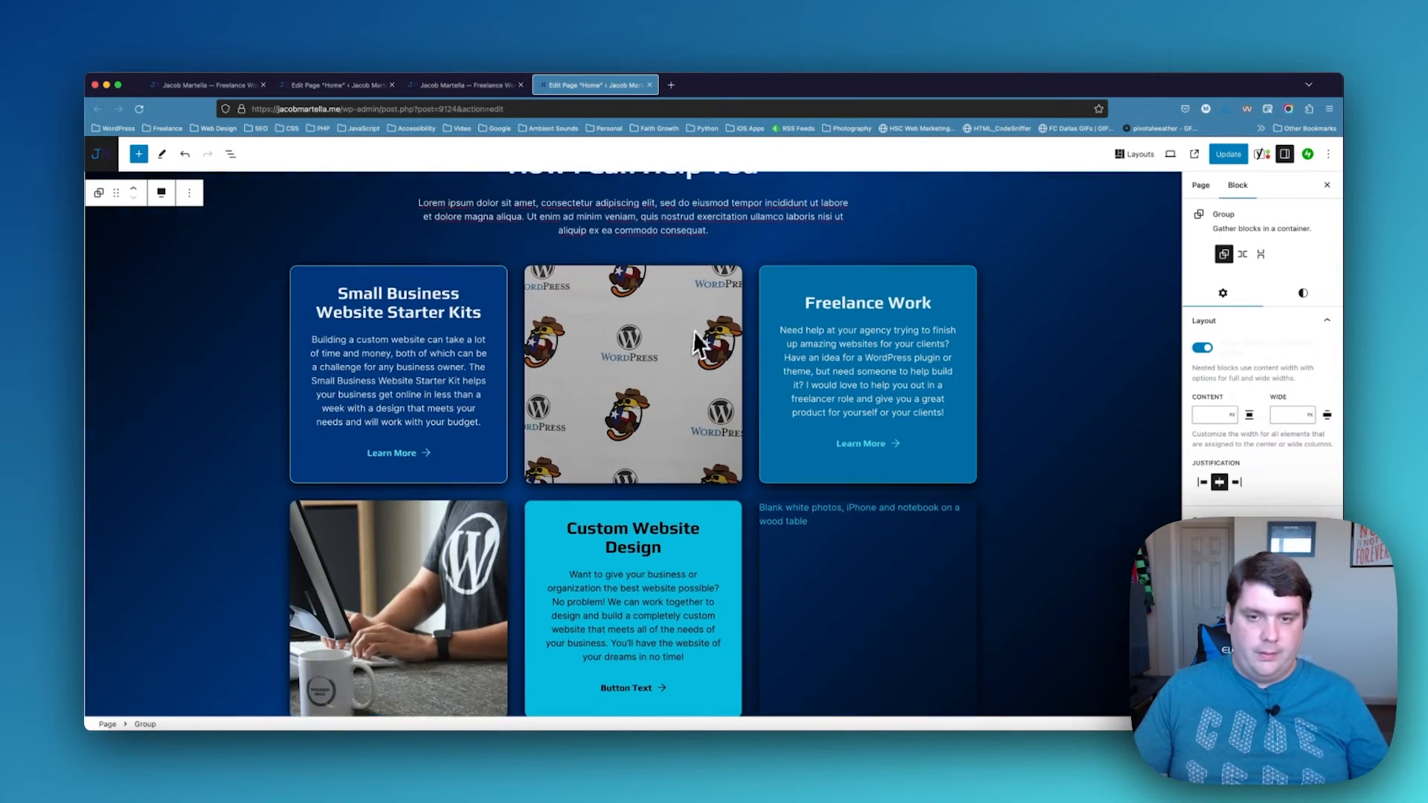
# Replace the WordPress step-and-repeat banner image in the services grid with wordcampdfw.jpg, searching the media library for "wordcamp"
pyautogui.click(692, 342)
pyautogui.click(771, 298)
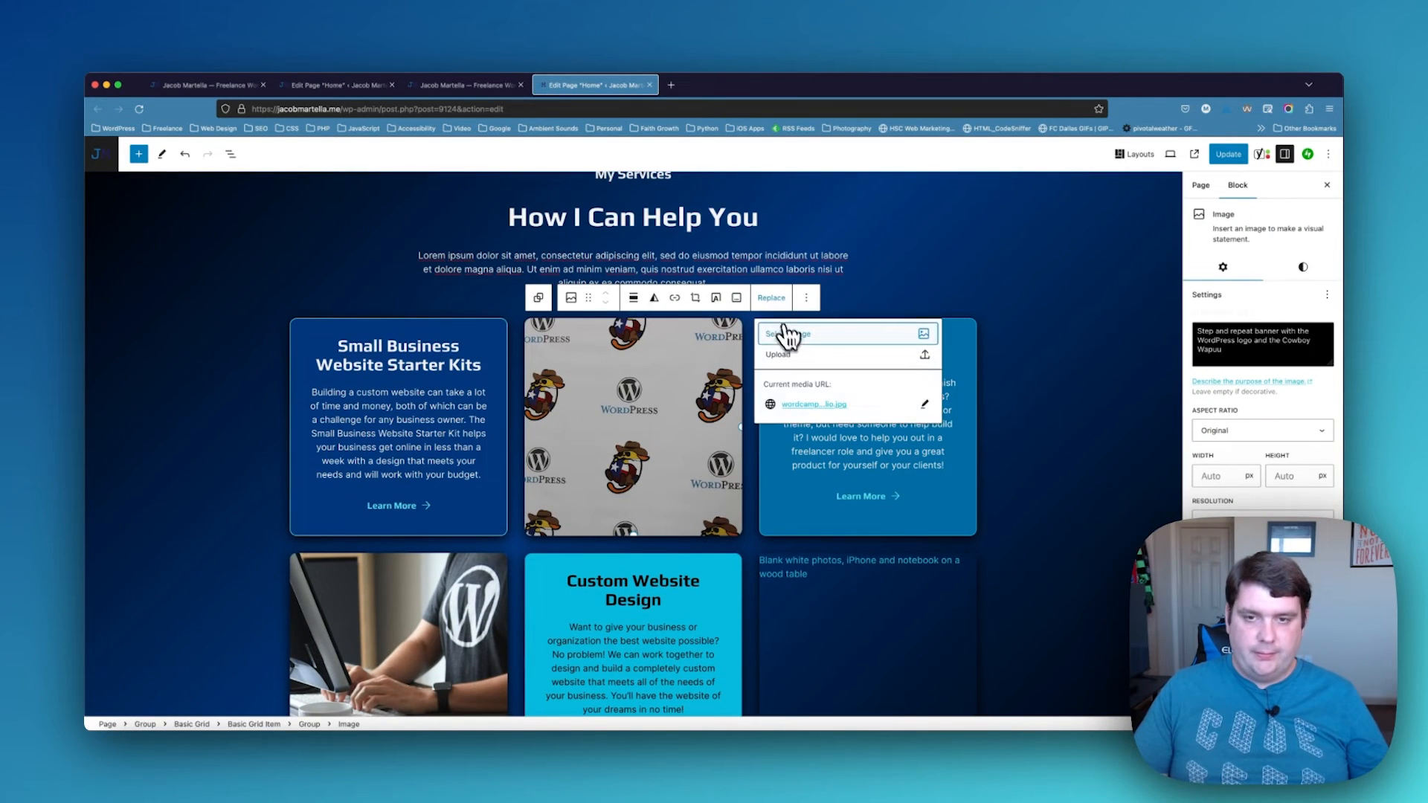
pyautogui.click(794, 344)
pyautogui.click(794, 365)
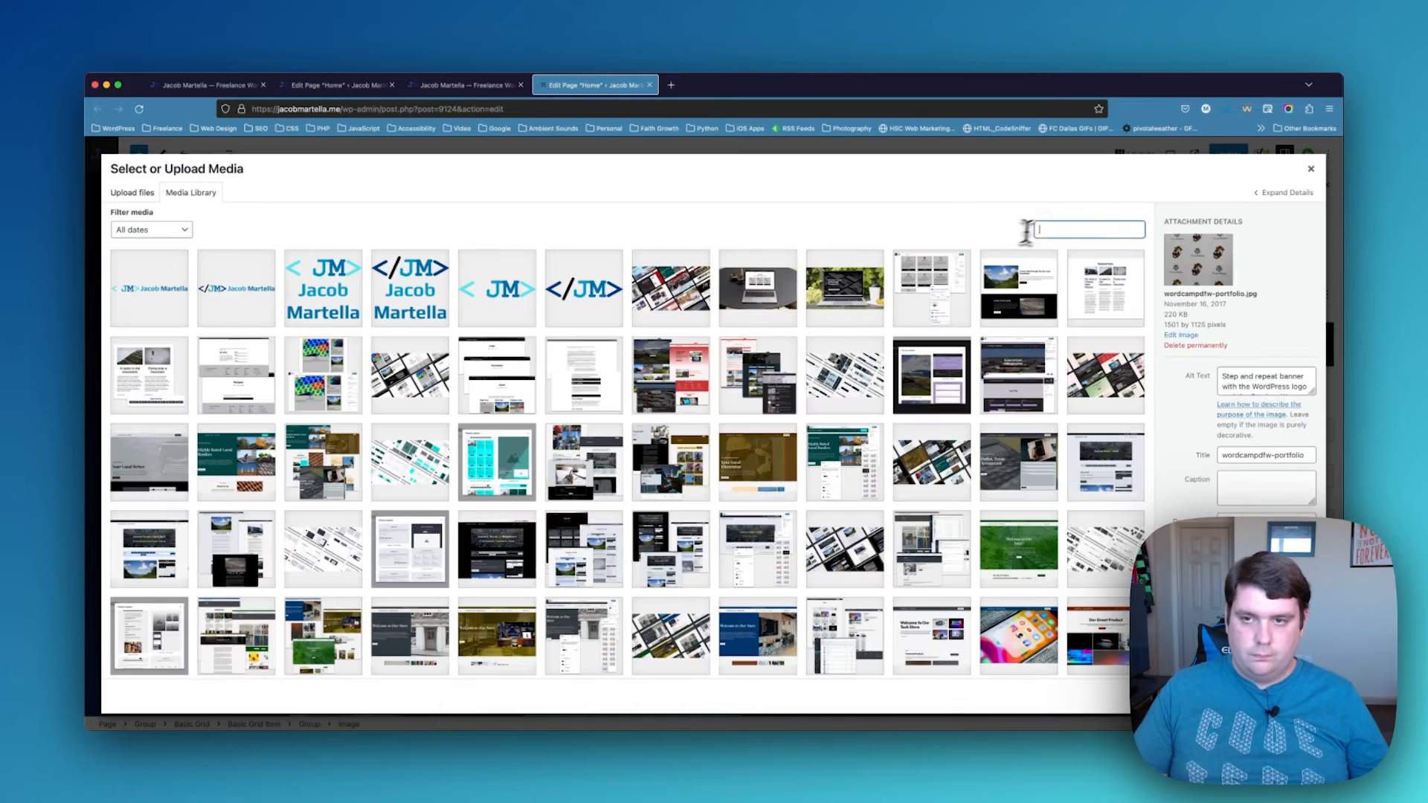
pyautogui.click(1045, 229)
pyautogui.write('wordcamp')
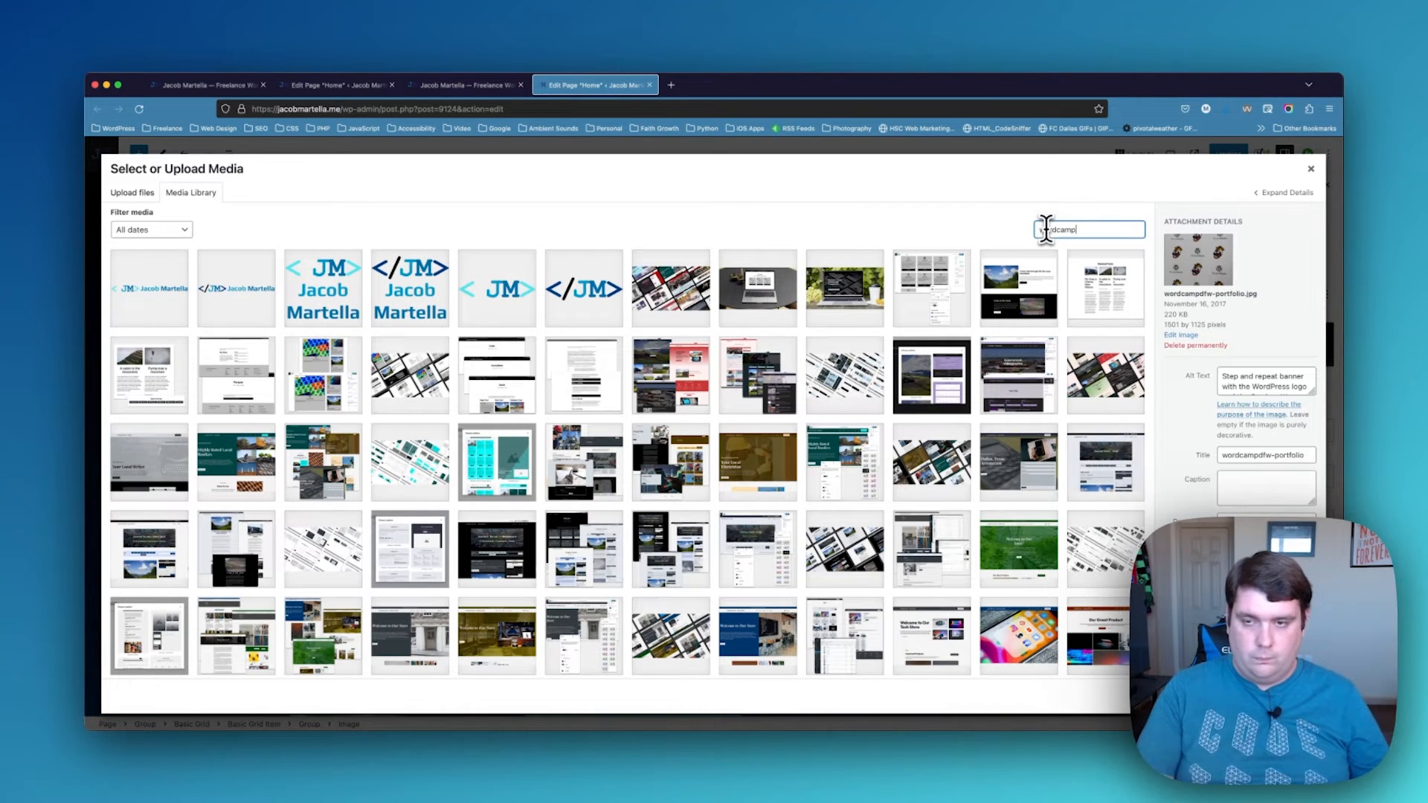
pyautogui.click(395, 288)
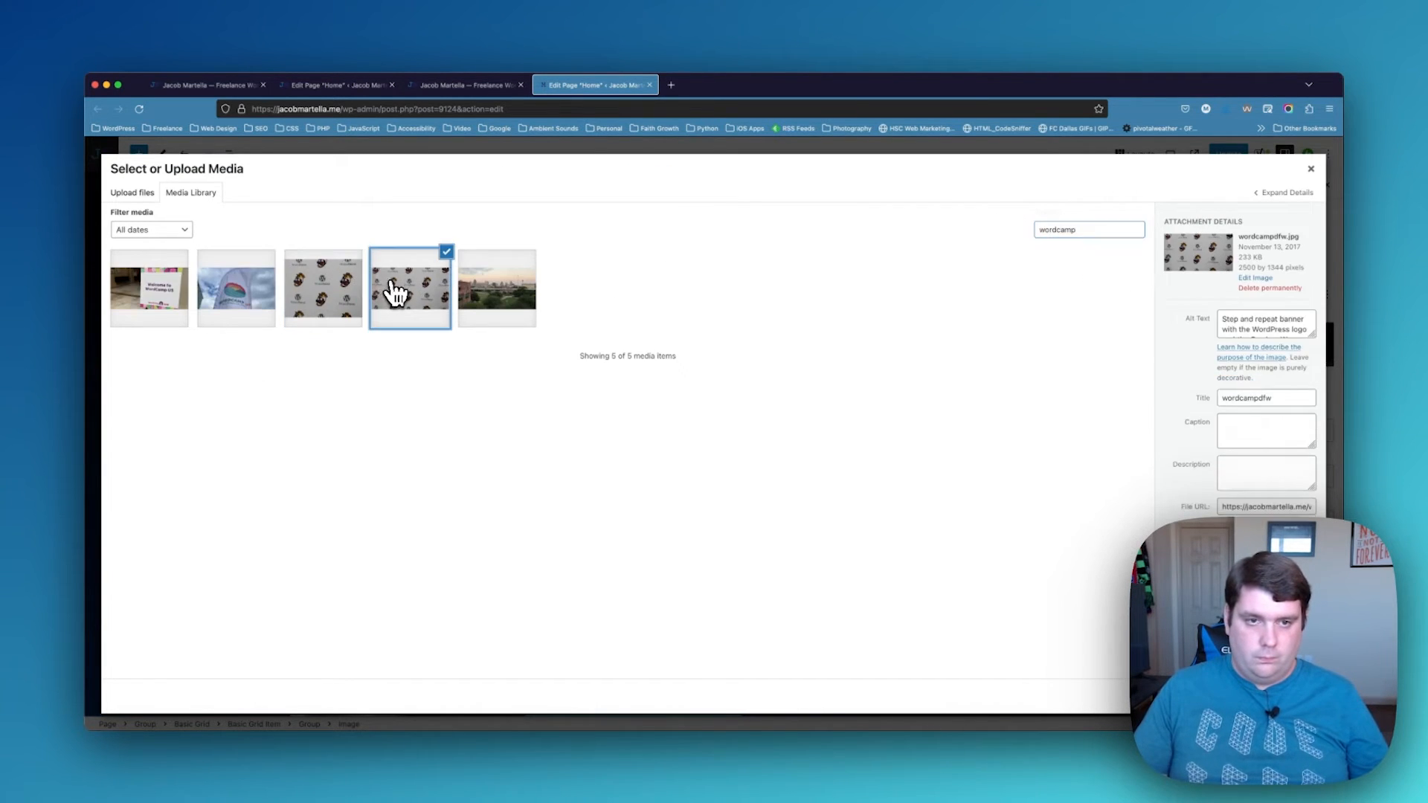
pyautogui.click(1298, 697)
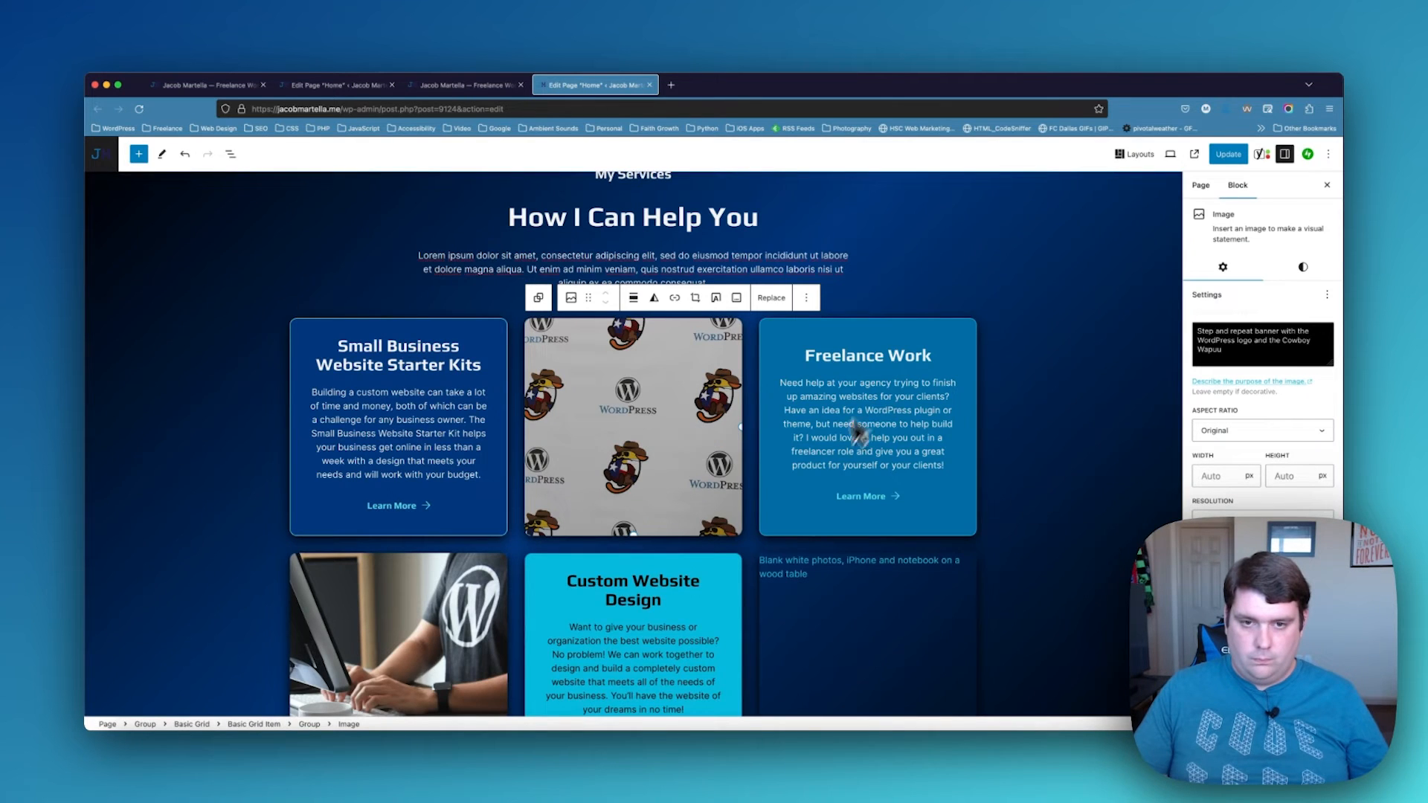
# Select the broken image beside "Custom Website Design" and check the staging Home page for the picture used there
pyautogui.scroll(-3, 857, 431)
pyautogui.click(850, 473)
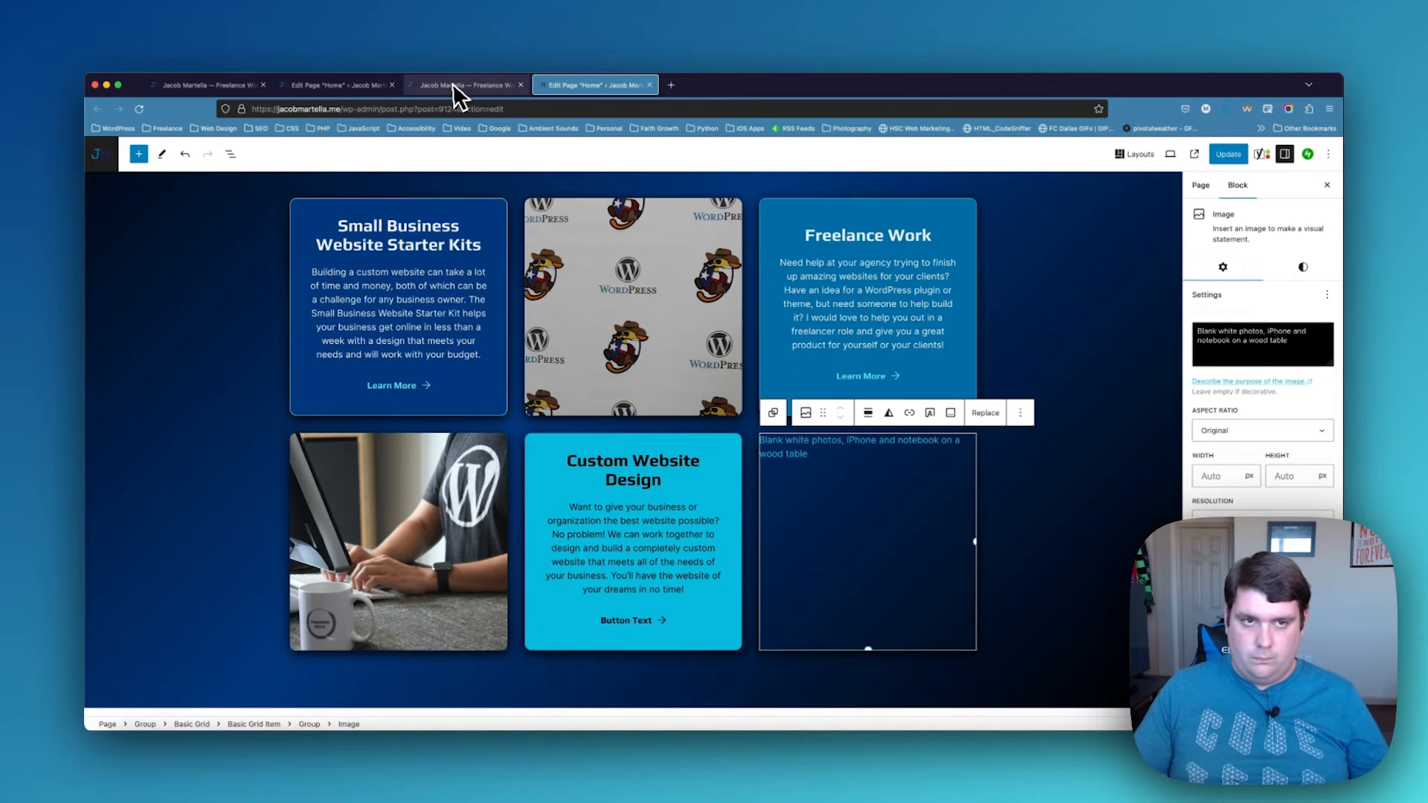
pyautogui.click(346, 86)
pyautogui.scroll(-6, 862, 625)
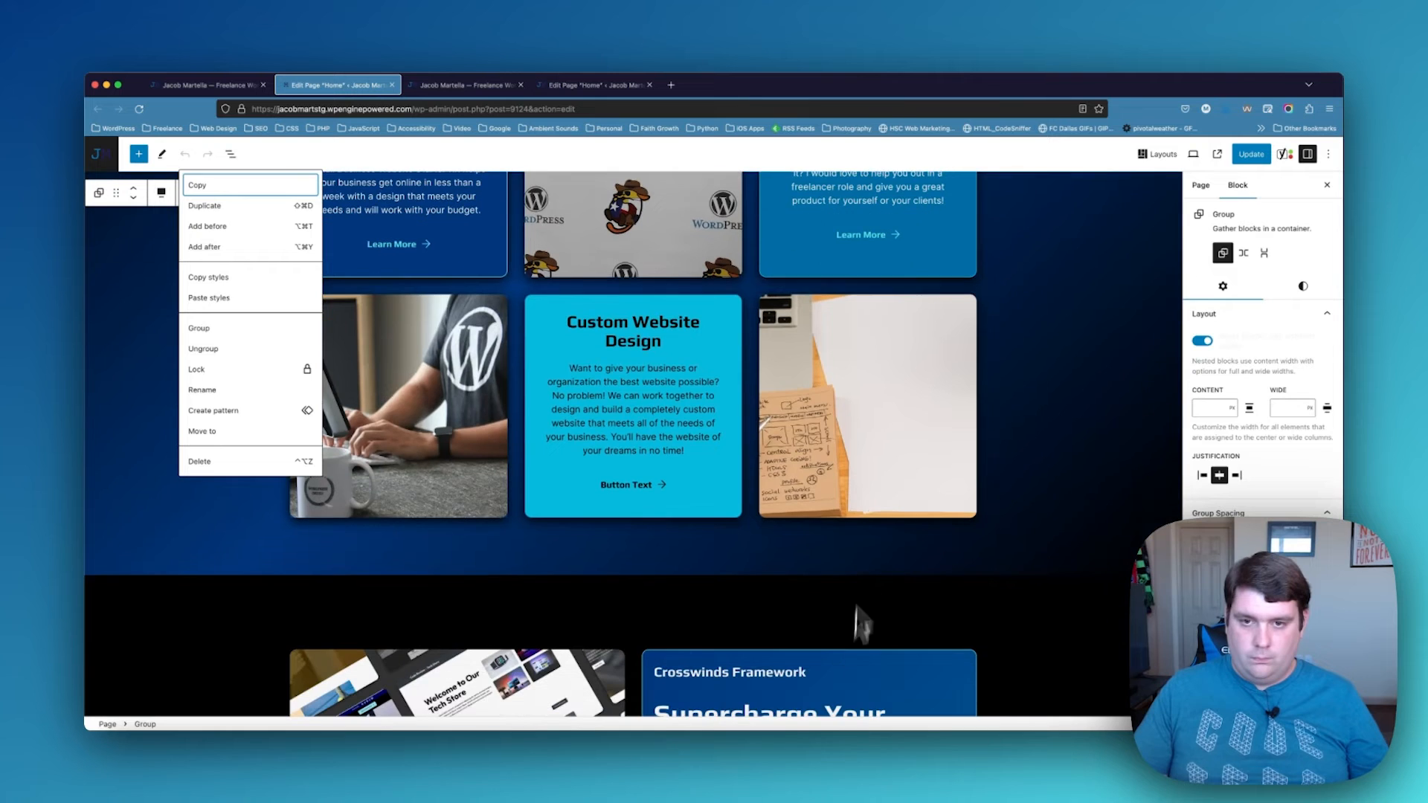
pyautogui.click(619, 87)
# Try replacing the broken image beside "Custom Website Design" with crosswinds-blocks-related-posts.png from the media library
pyautogui.click(986, 413)
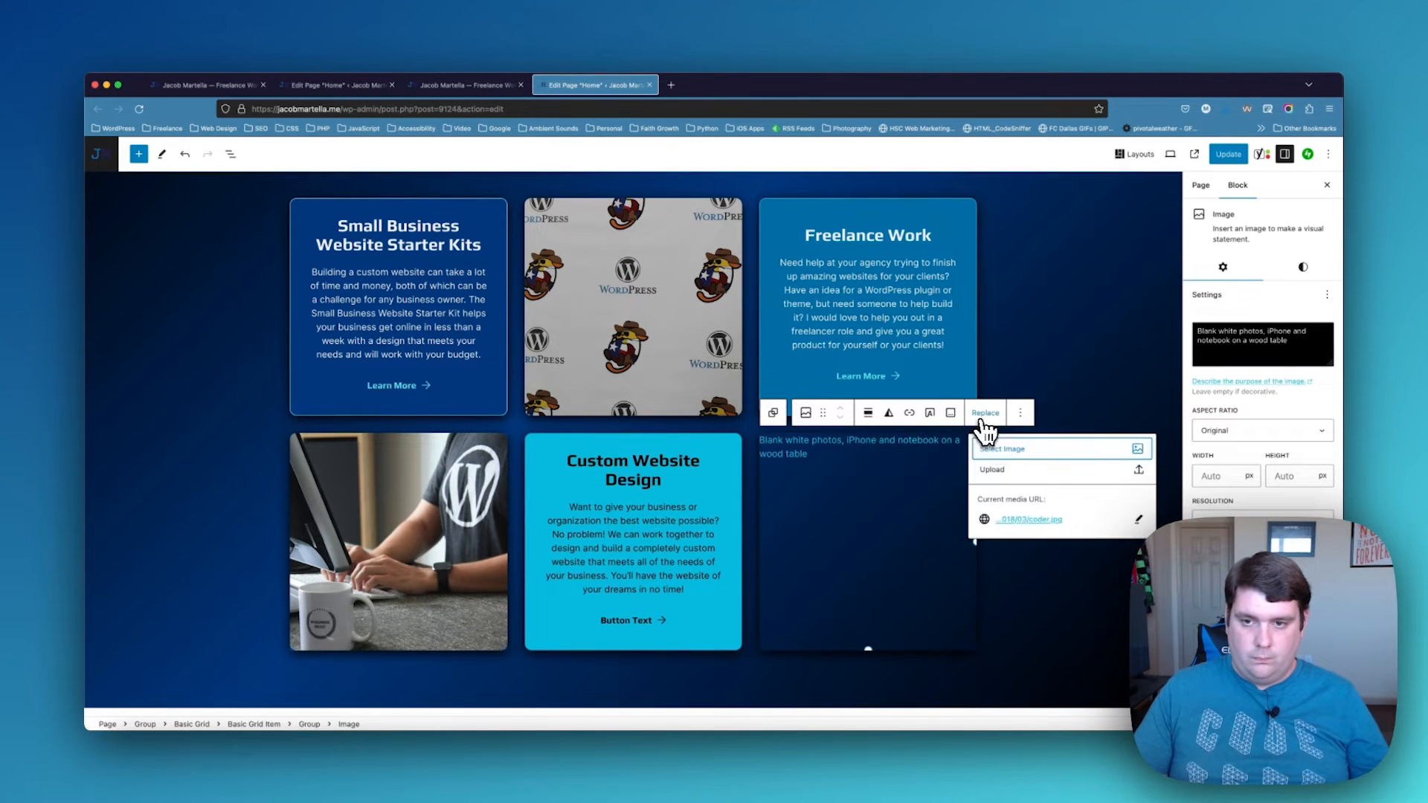
pyautogui.click(999, 449)
pyautogui.click(1034, 482)
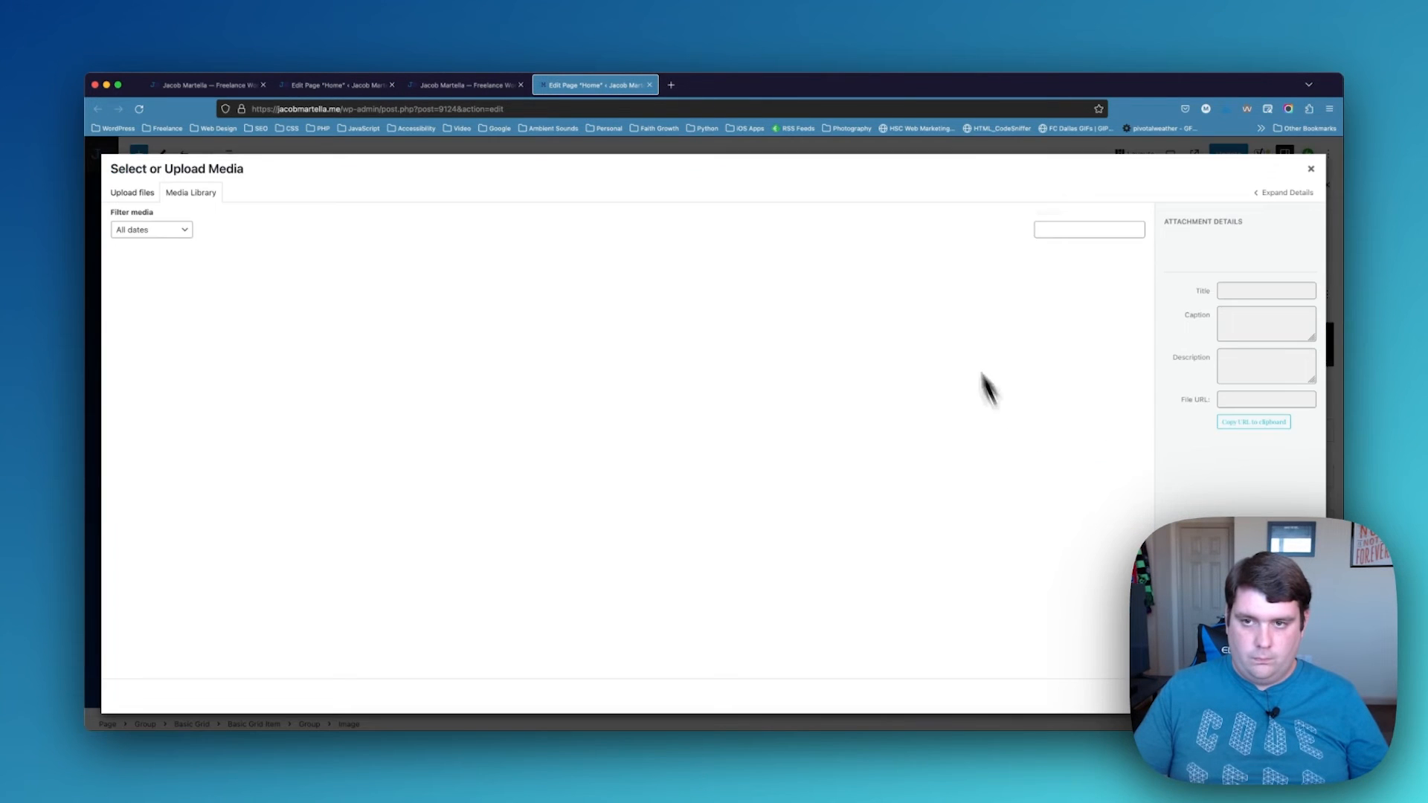
pyautogui.click(1086, 297)
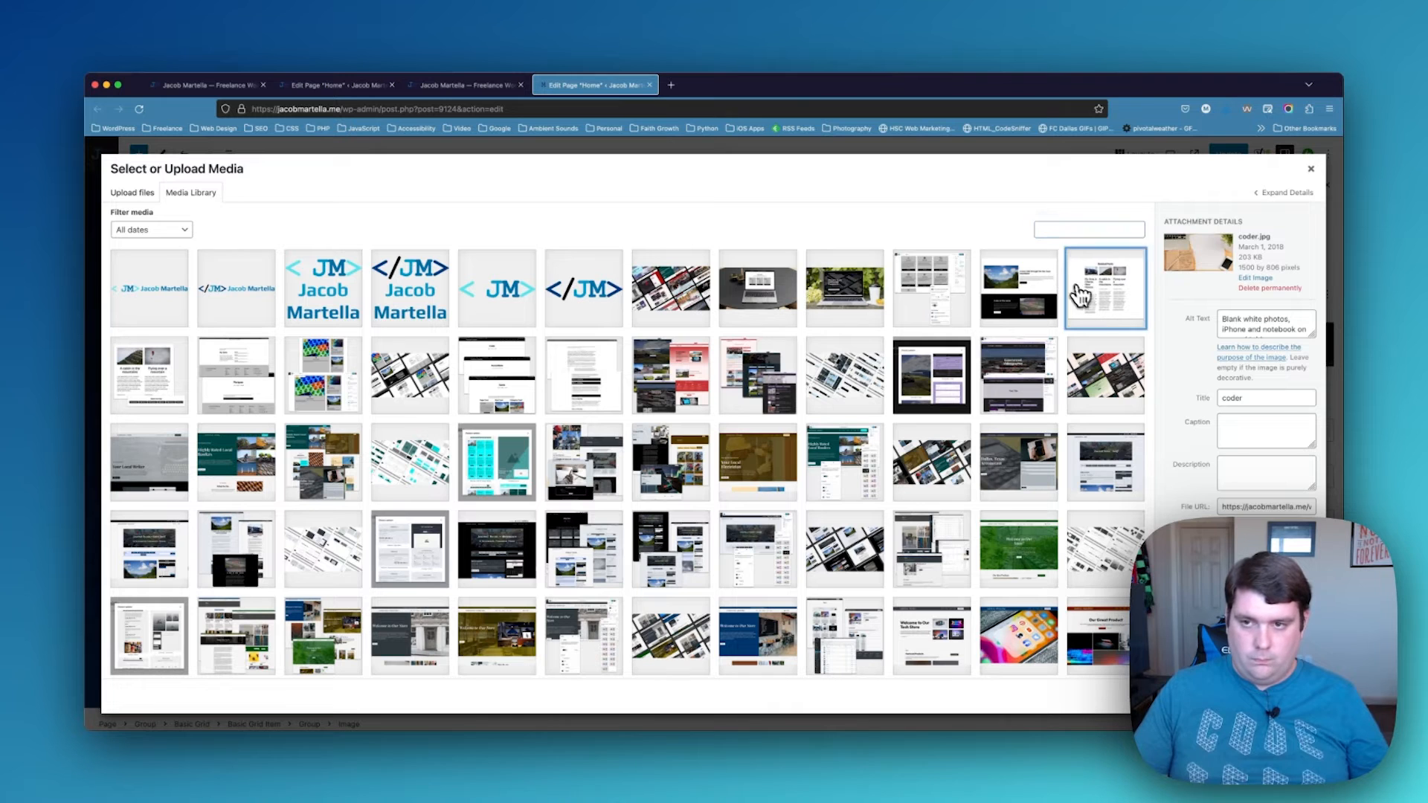
pyautogui.click(1296, 696)
# Set the image below the "Freelance Work" card to coder.jpg, searching the media library for "coder"
pyautogui.click(1006, 413)
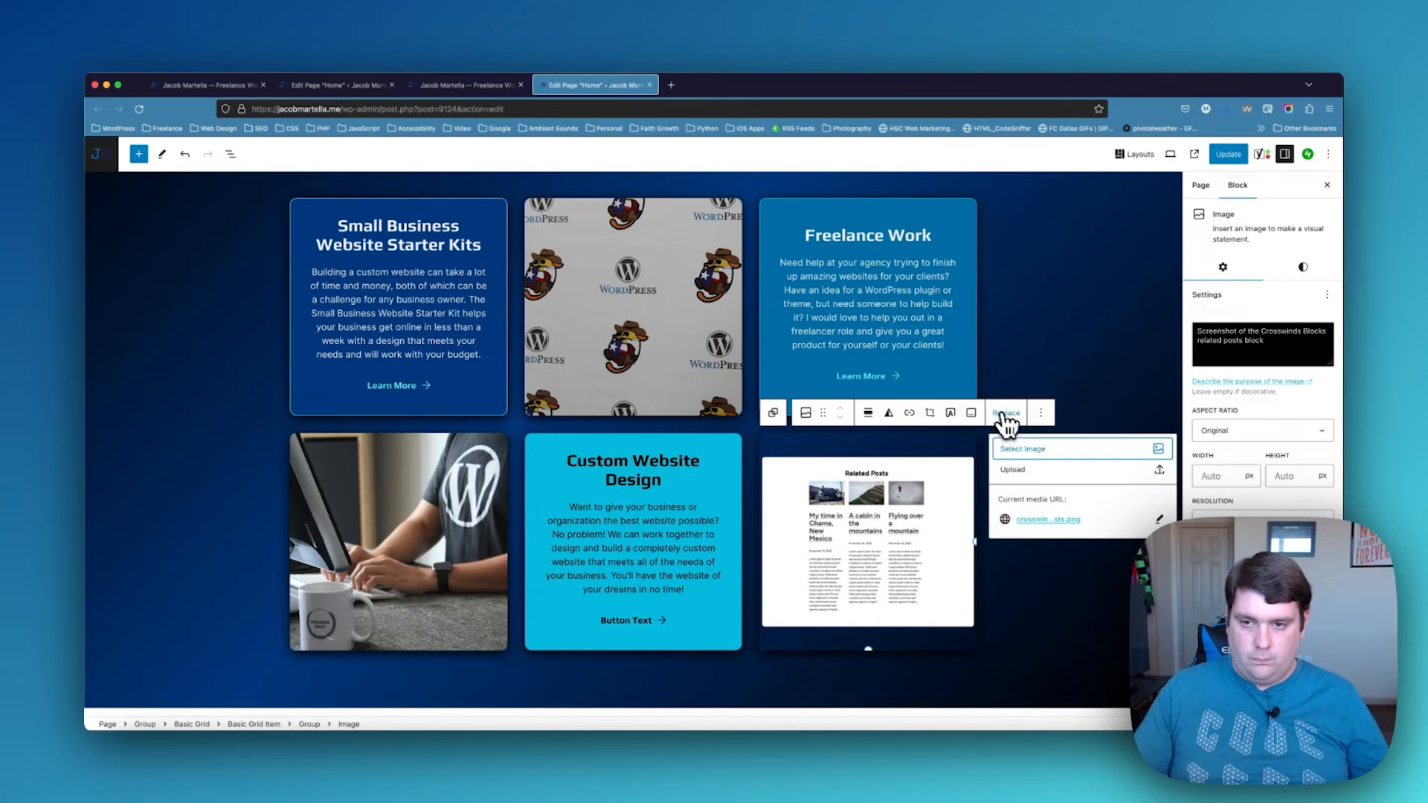
pyautogui.click(1026, 449)
pyautogui.click(1065, 489)
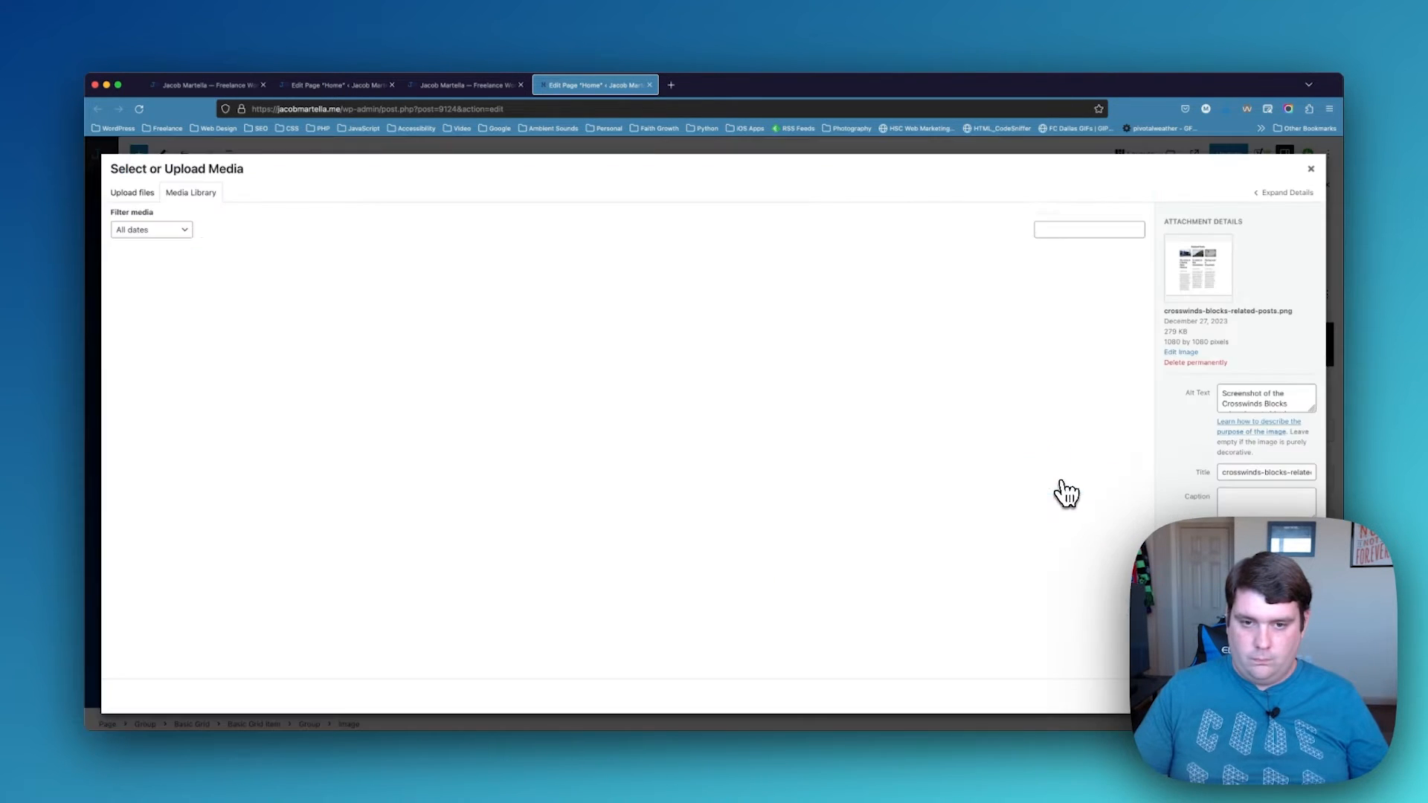
pyautogui.click(1084, 224)
pyautogui.write('coder')
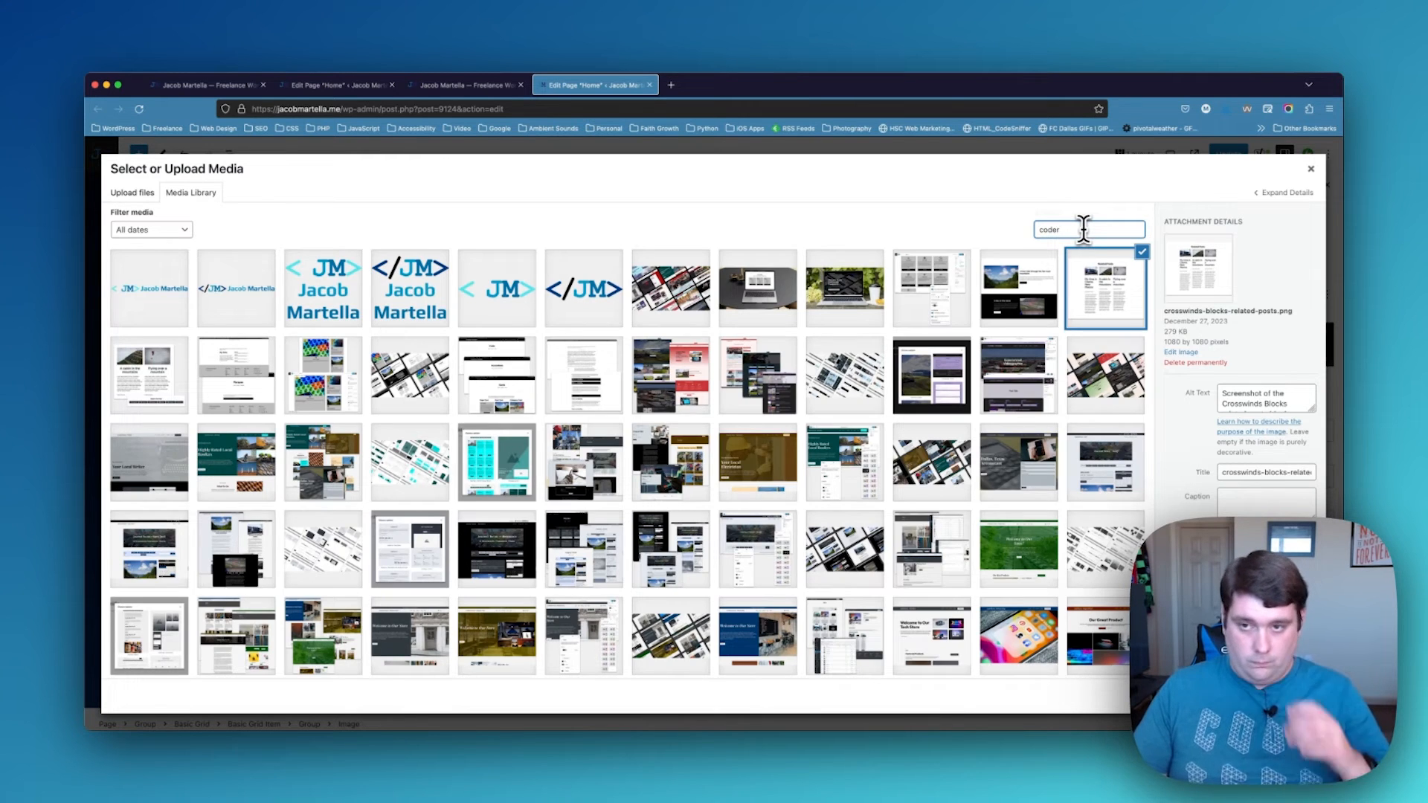
pyautogui.click(160, 283)
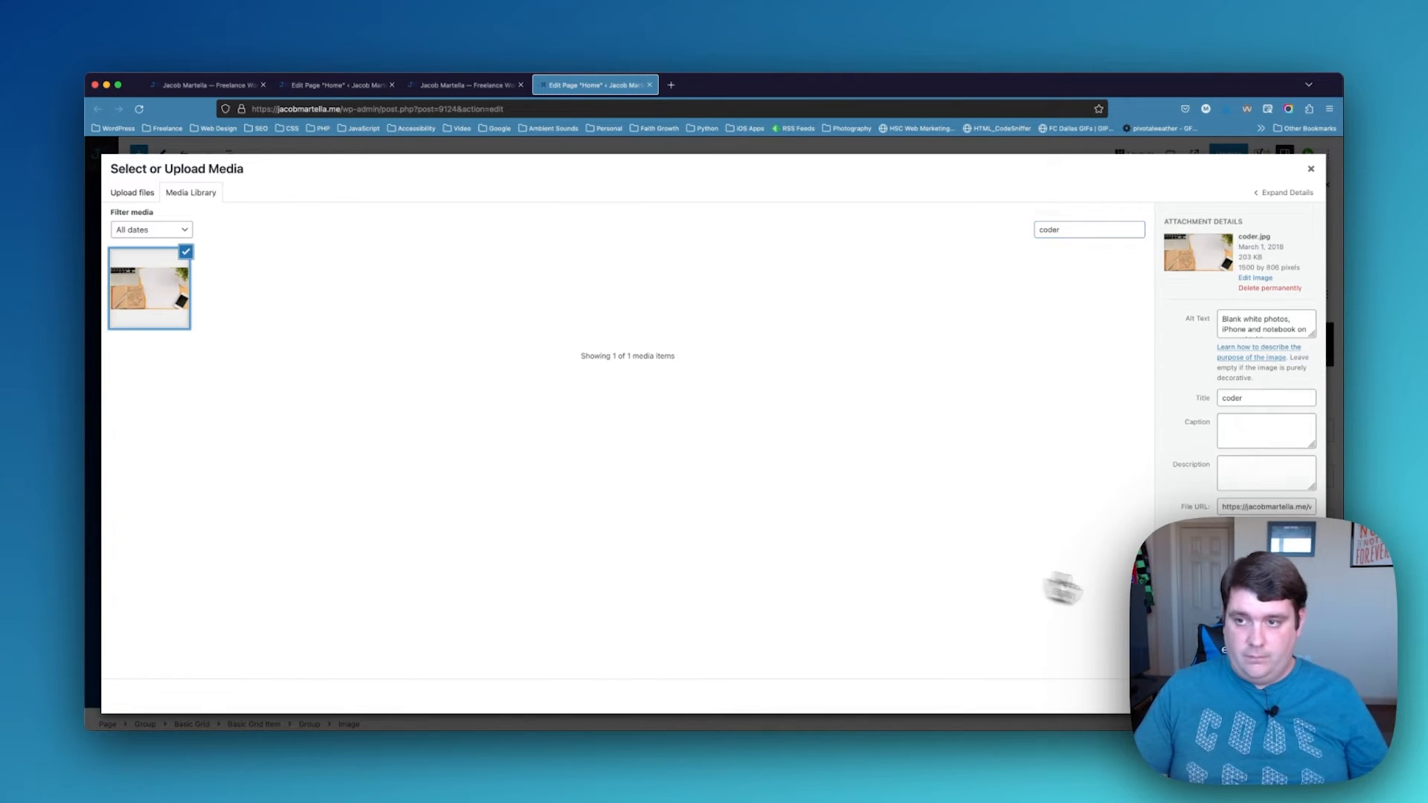
pyautogui.click(1295, 696)
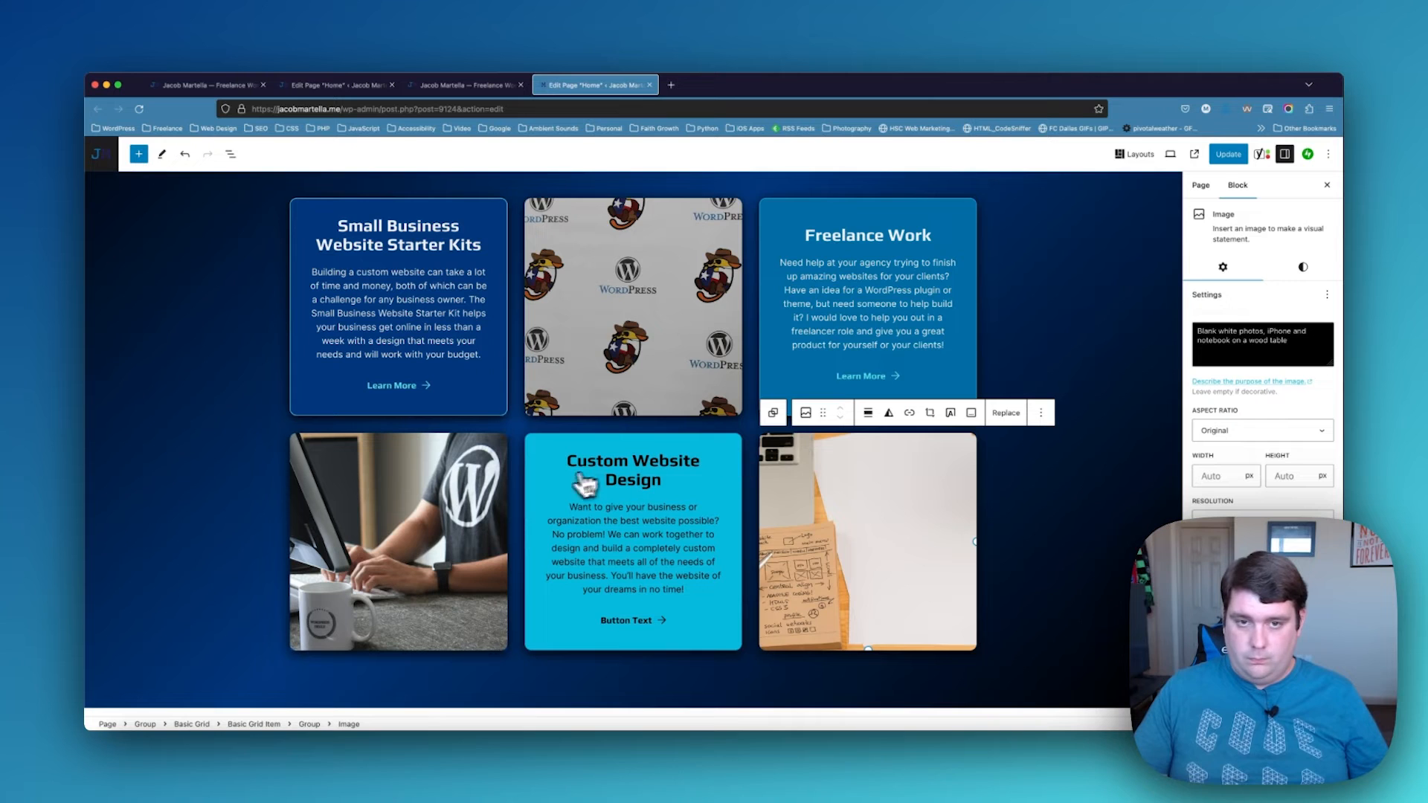
# Try replacing the image below the "Small Business Website Starter Kits" card with logo-text-light.png from the media library
pyautogui.click(396, 494)
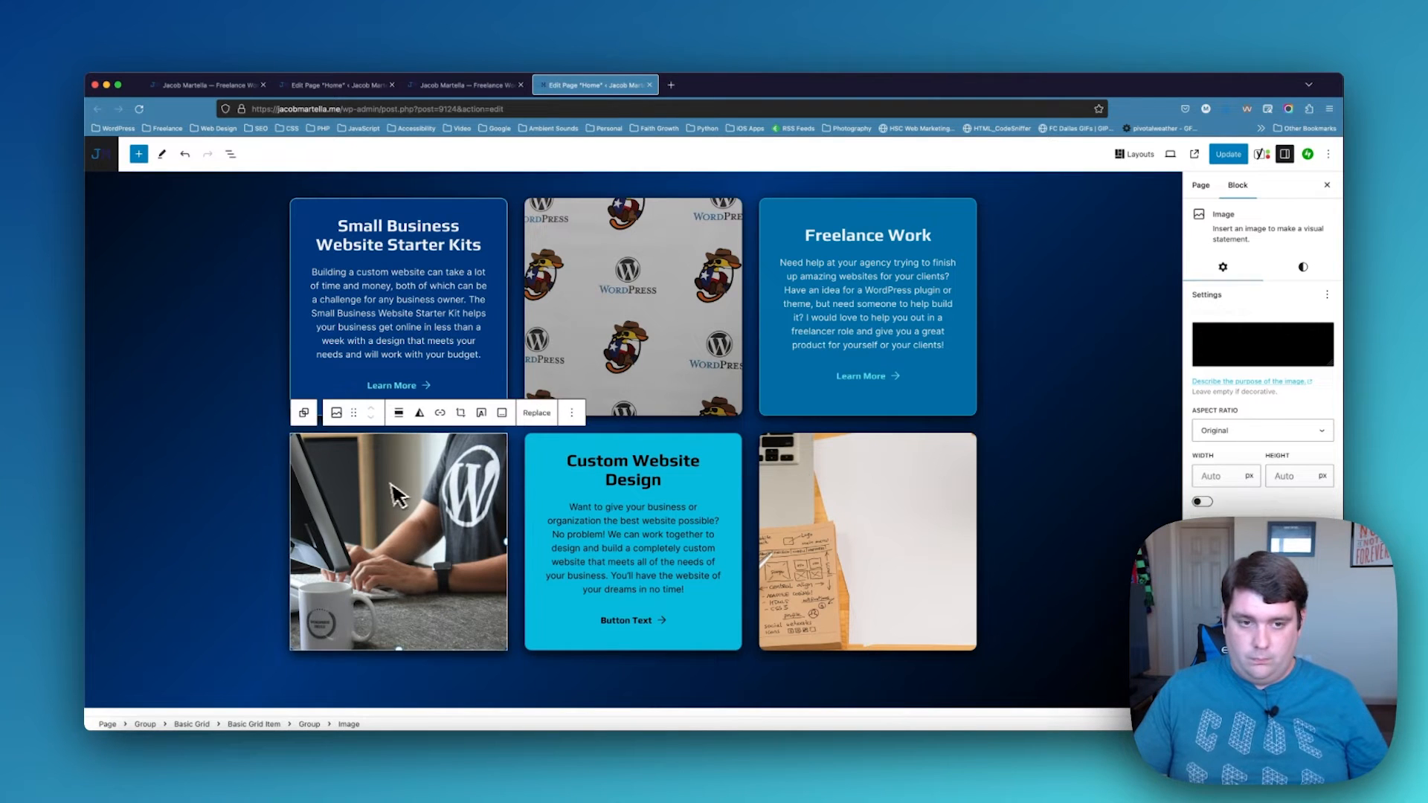
pyautogui.click(515, 414)
pyautogui.click(625, 502)
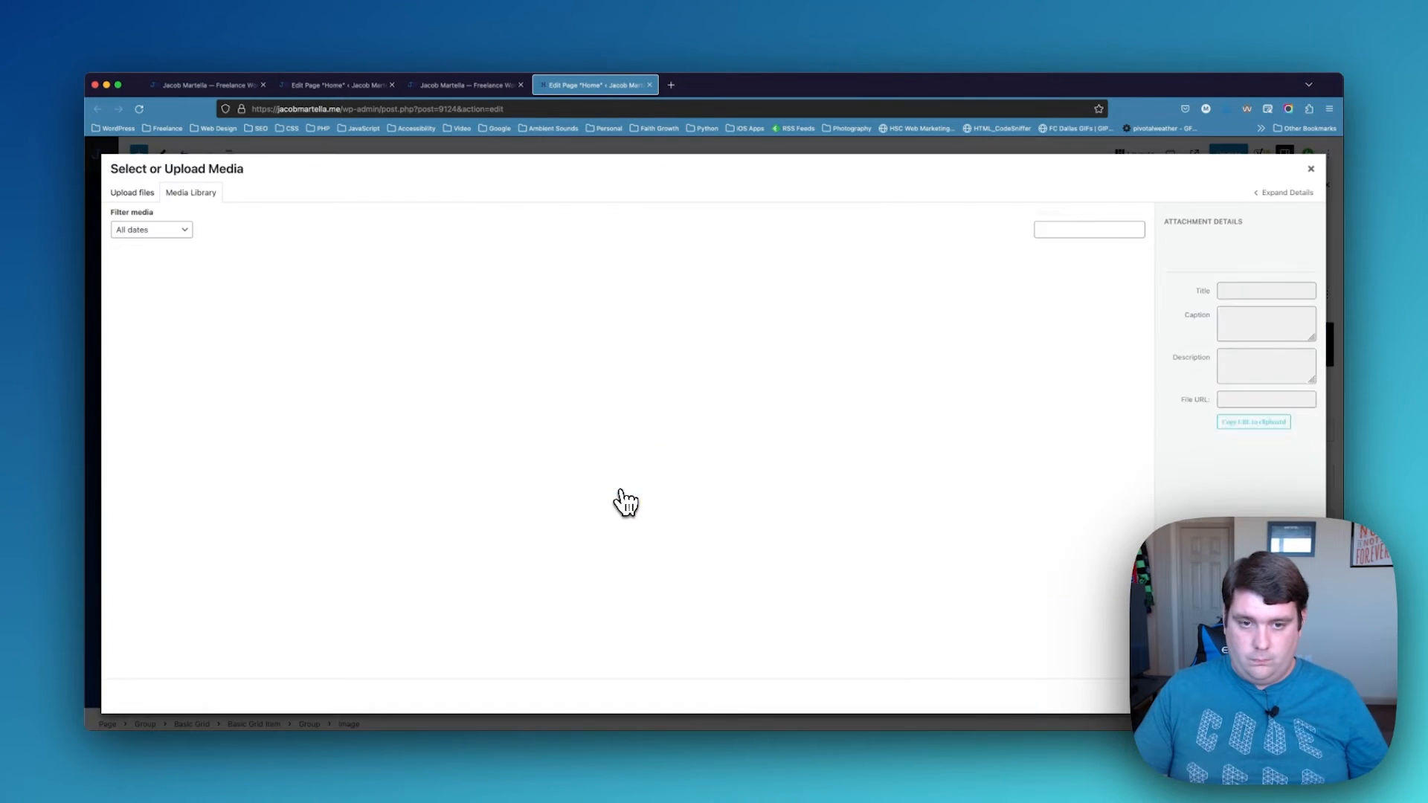
pyautogui.click(321, 277)
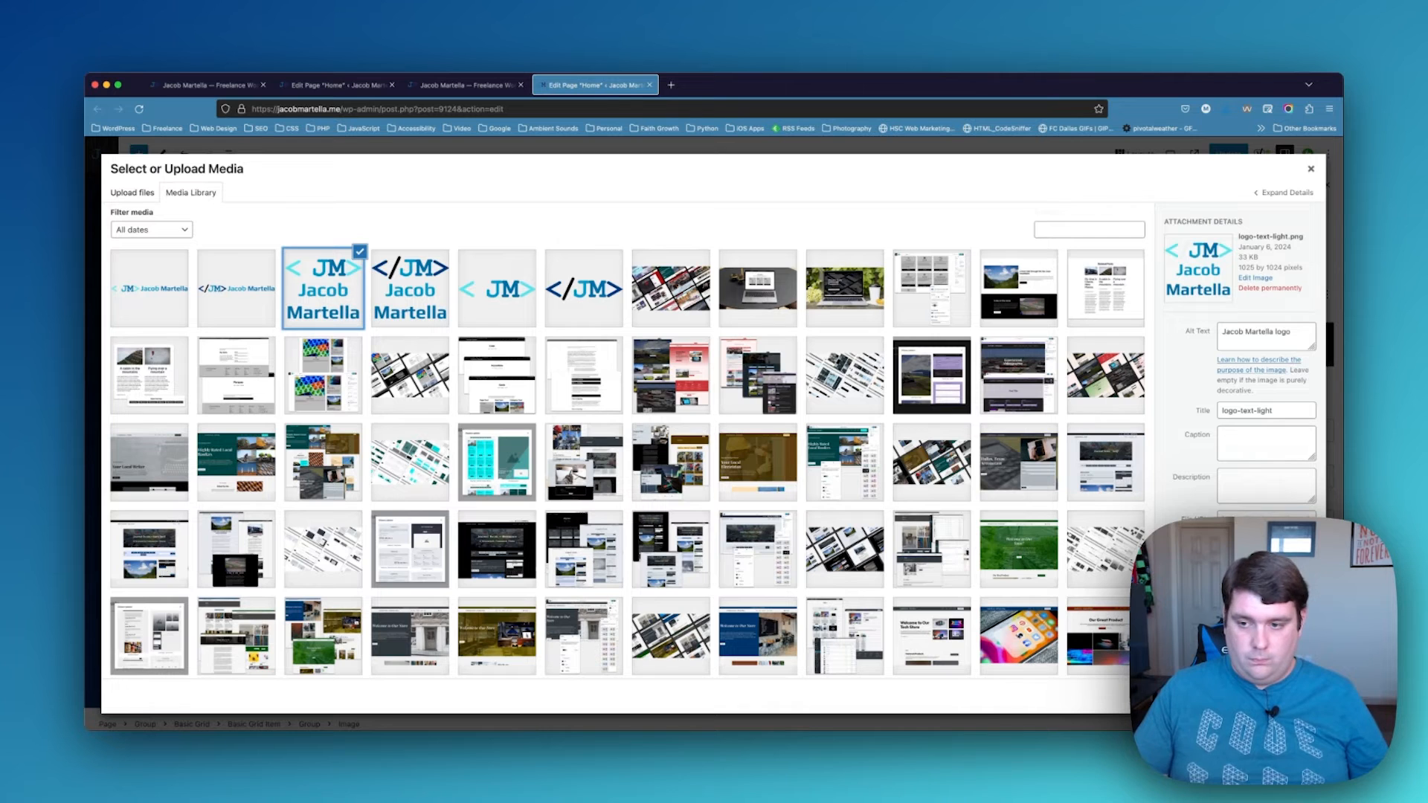
pyautogui.click(1295, 696)
# Set the image below the "Small Business Website Starter Kits" card to wordpress-page.jpg, searching the media library for "wordpress"
pyautogui.click(549, 420)
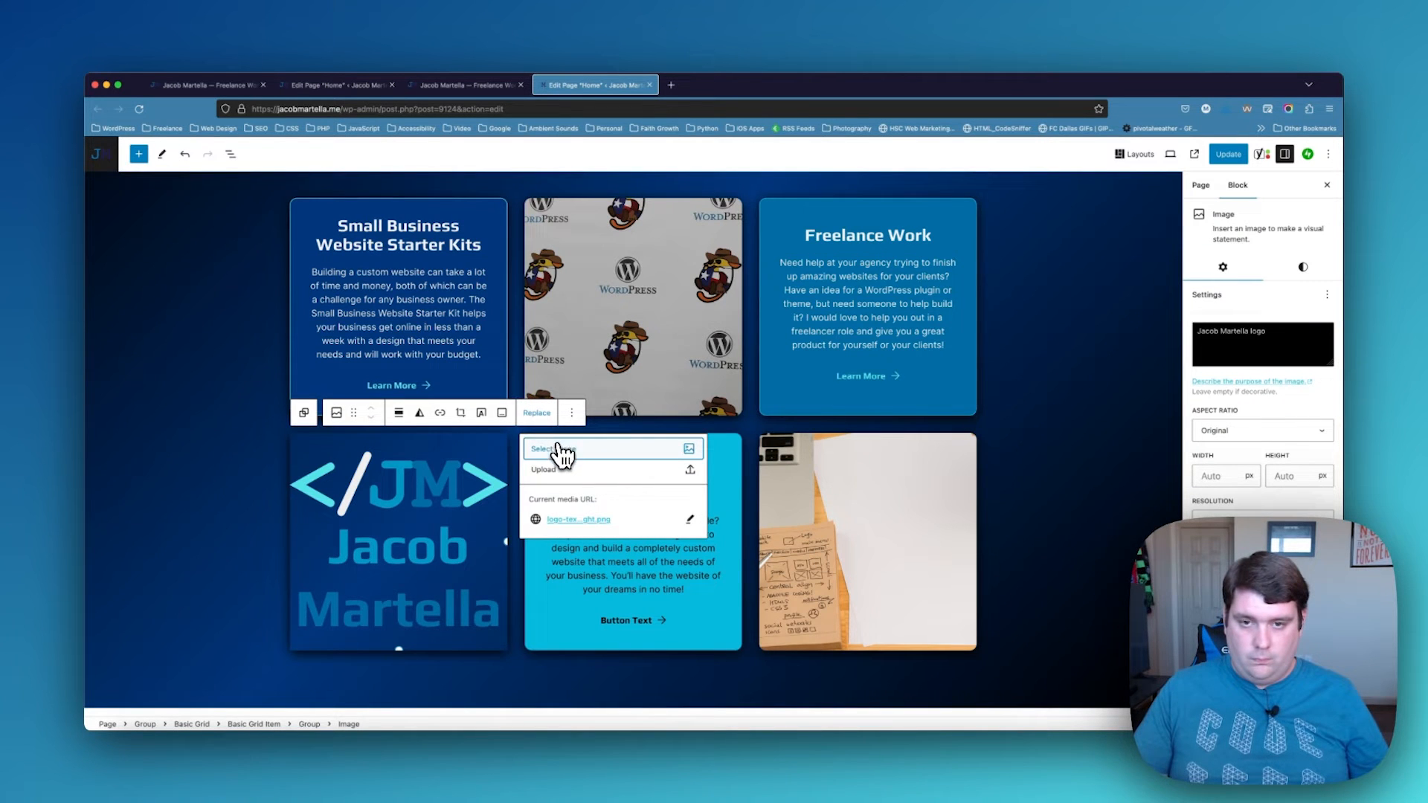
pyautogui.click(560, 451)
pyautogui.click(587, 488)
pyautogui.click(1041, 229)
pyautogui.write('wordpress')
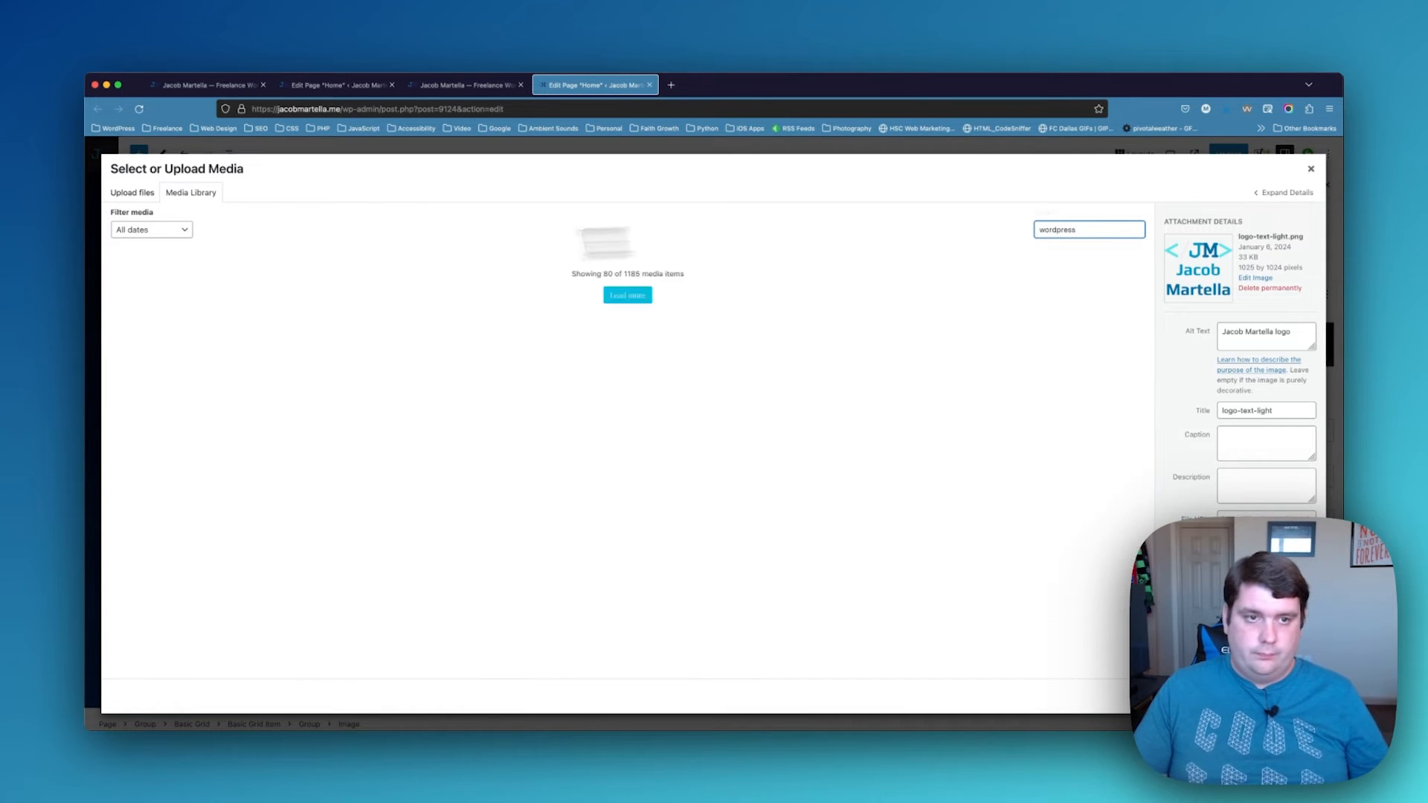
pyautogui.click(173, 312)
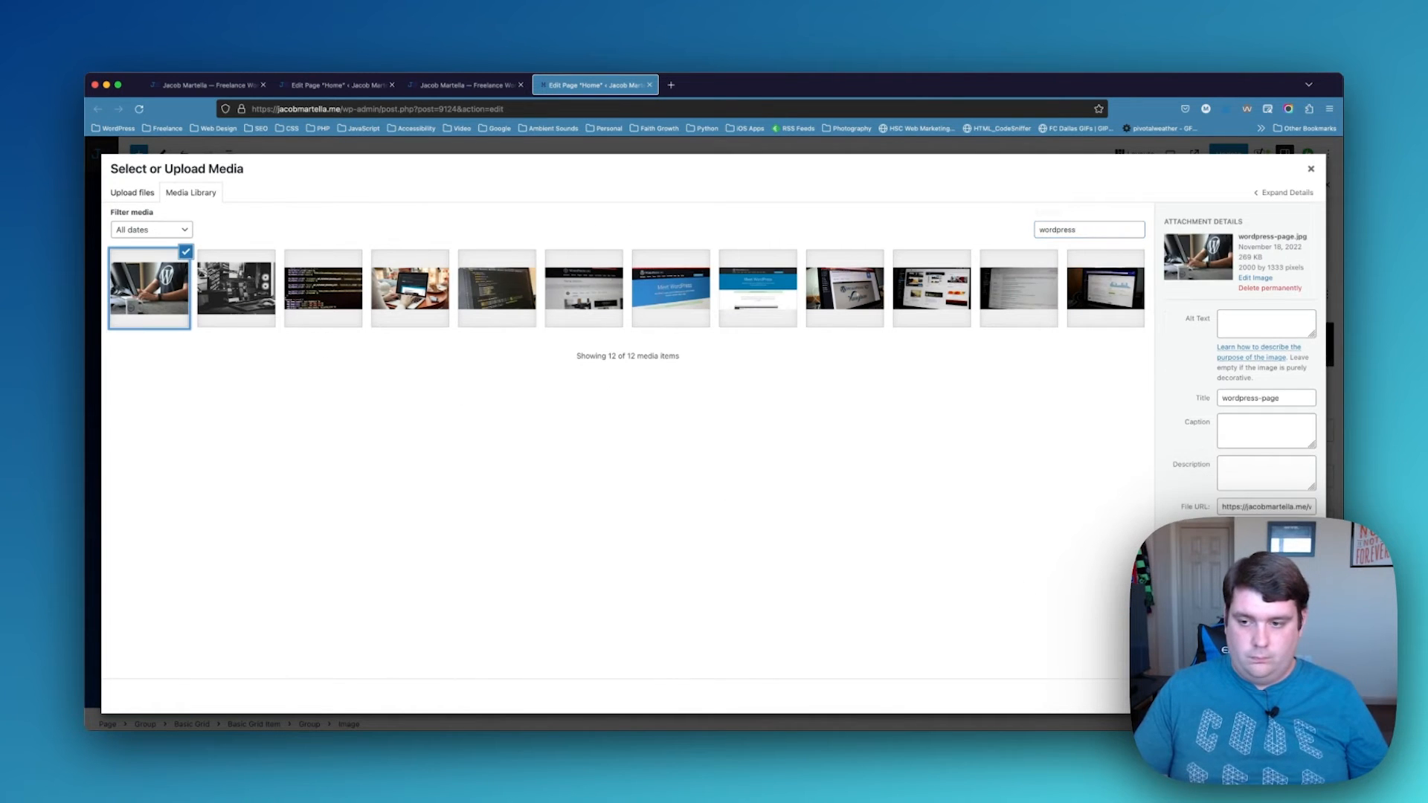
pyautogui.click(1296, 696)
# Link the "Learn More" button of the "Small Business Website Starter Kits" card to the copied starter kits page URL
pyautogui.click(402, 388)
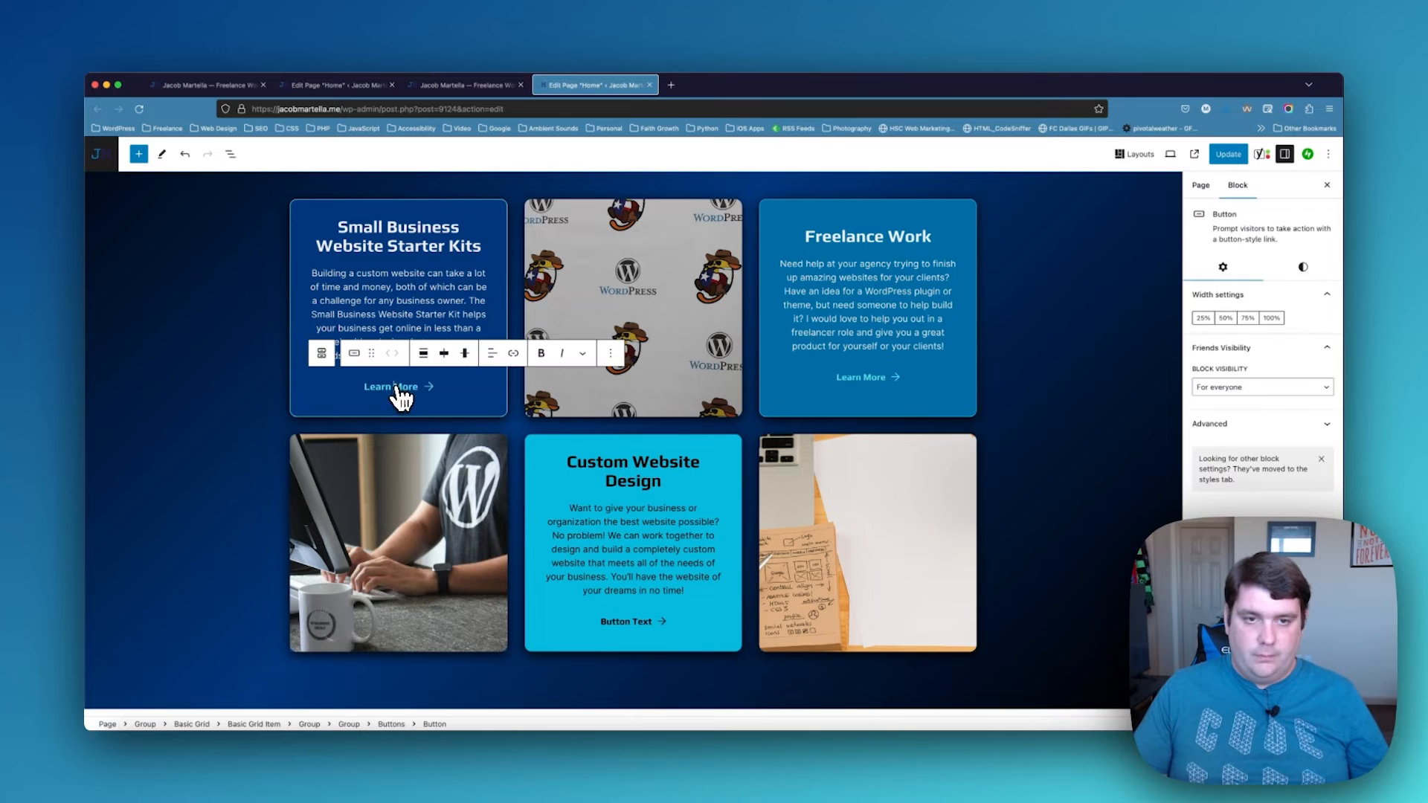
pyautogui.click(514, 355)
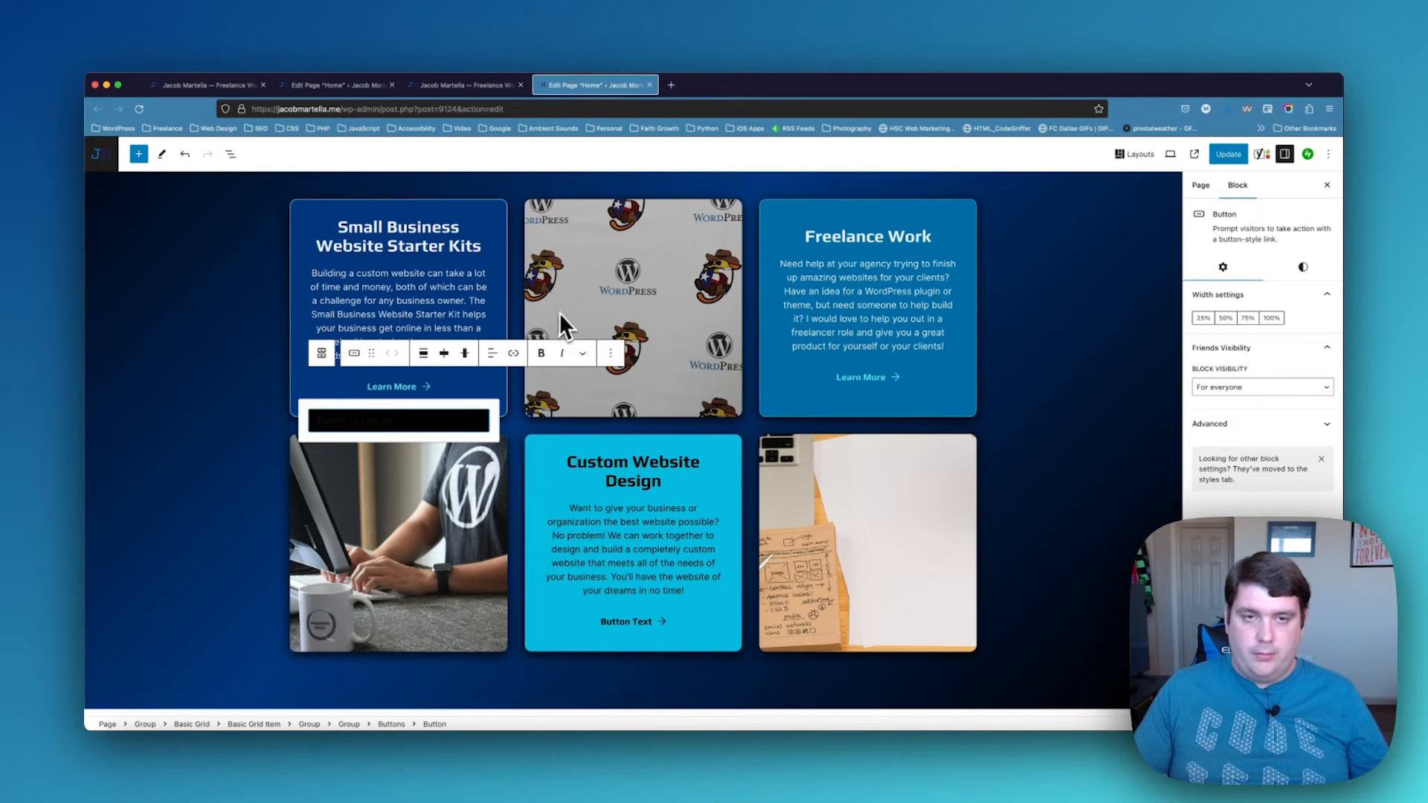
pyautogui.press('super+Tab')
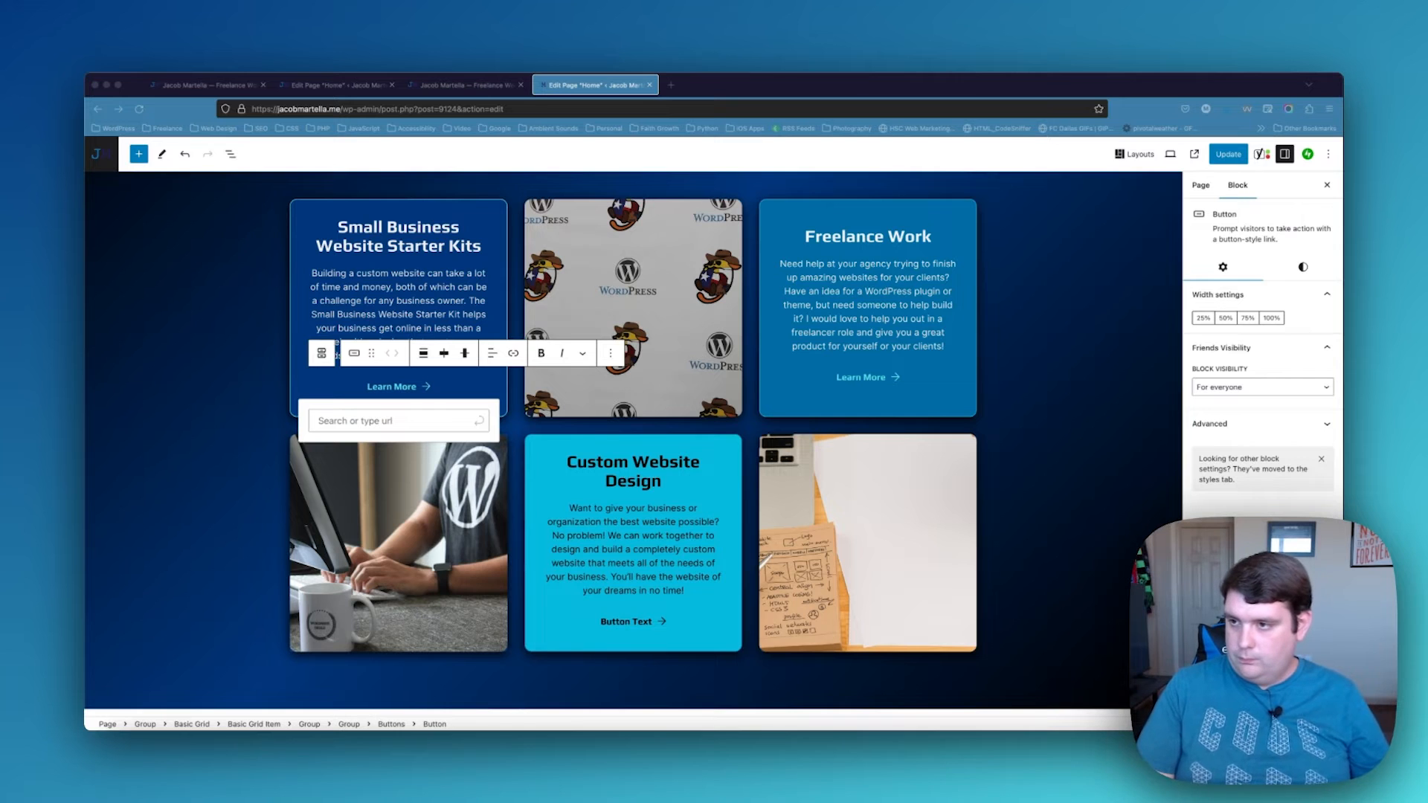
pyautogui.press('super+Tab')
pyautogui.press('super+v')
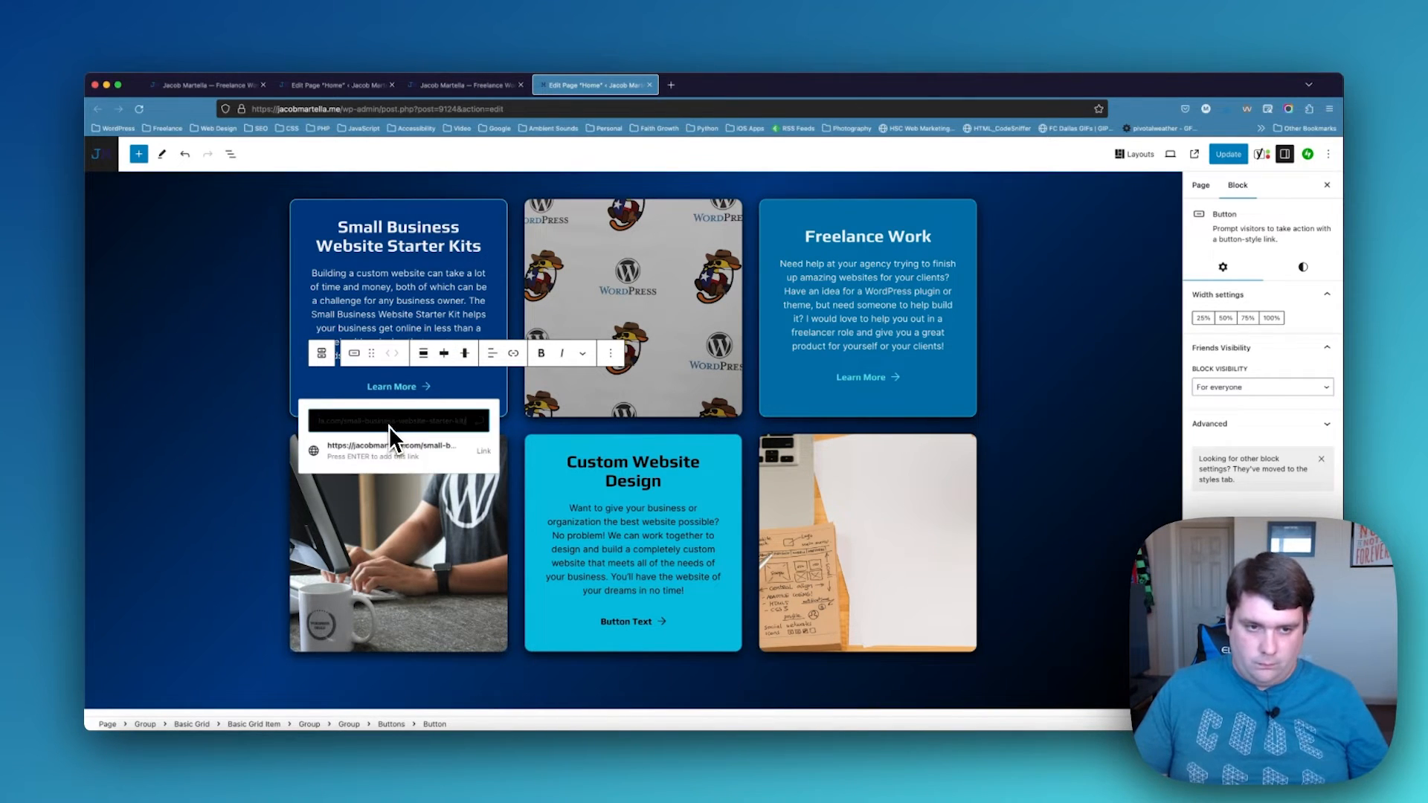
pyautogui.click(387, 449)
pyautogui.click(326, 470)
# Link the "Learn More" button of the "Freelance Work" card to the Freelance Web Developer page, searching for "Freelance"
pyautogui.click(882, 382)
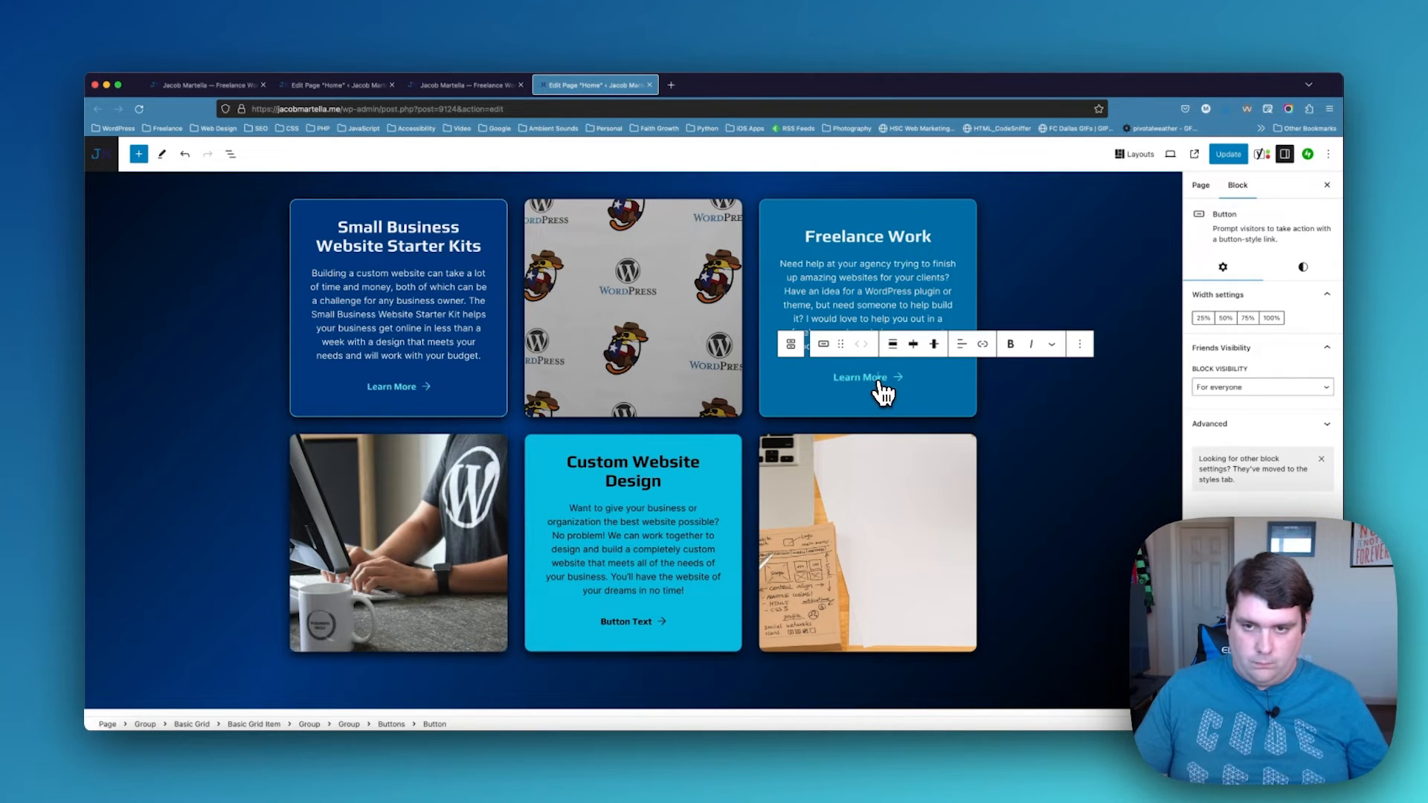
pyautogui.click(977, 346)
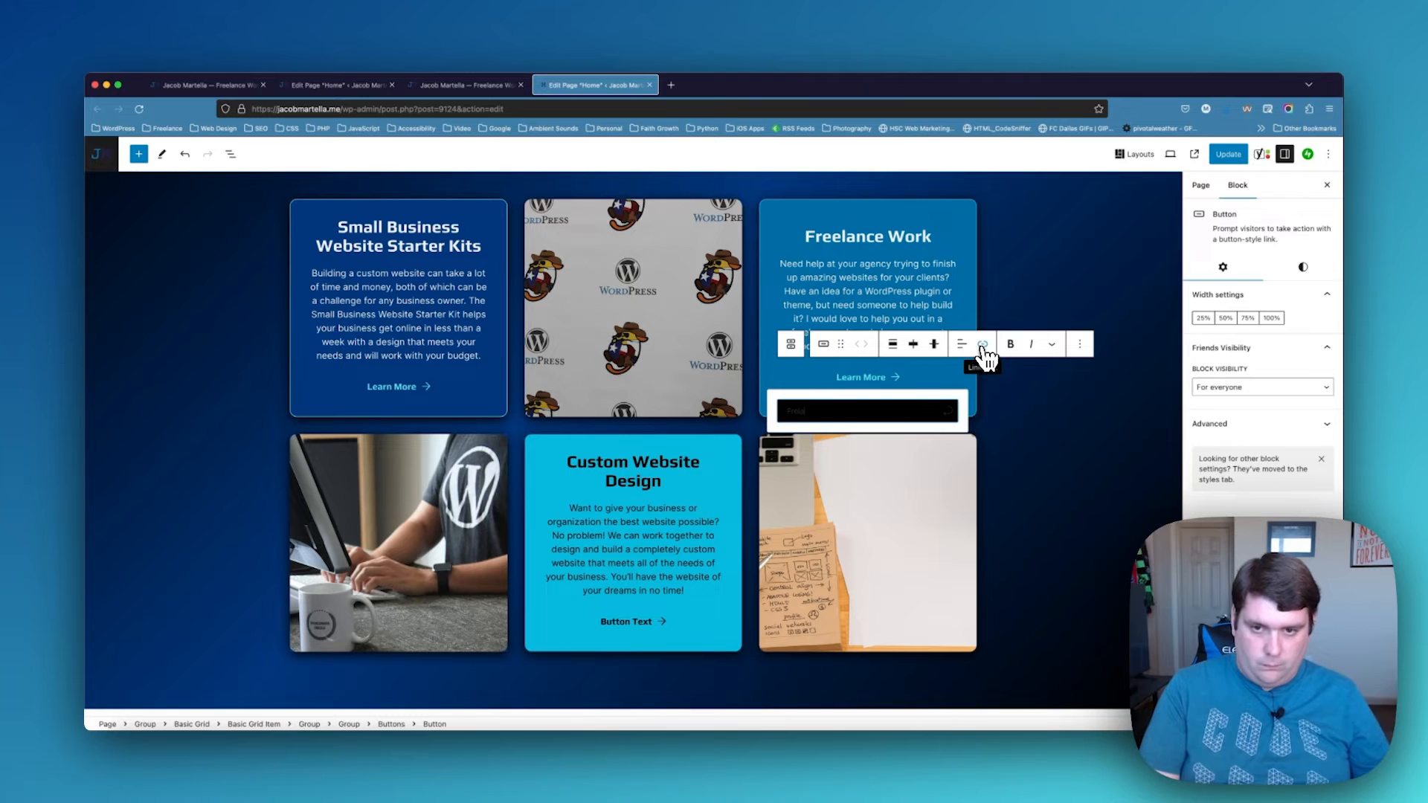
pyautogui.write('Freelance')
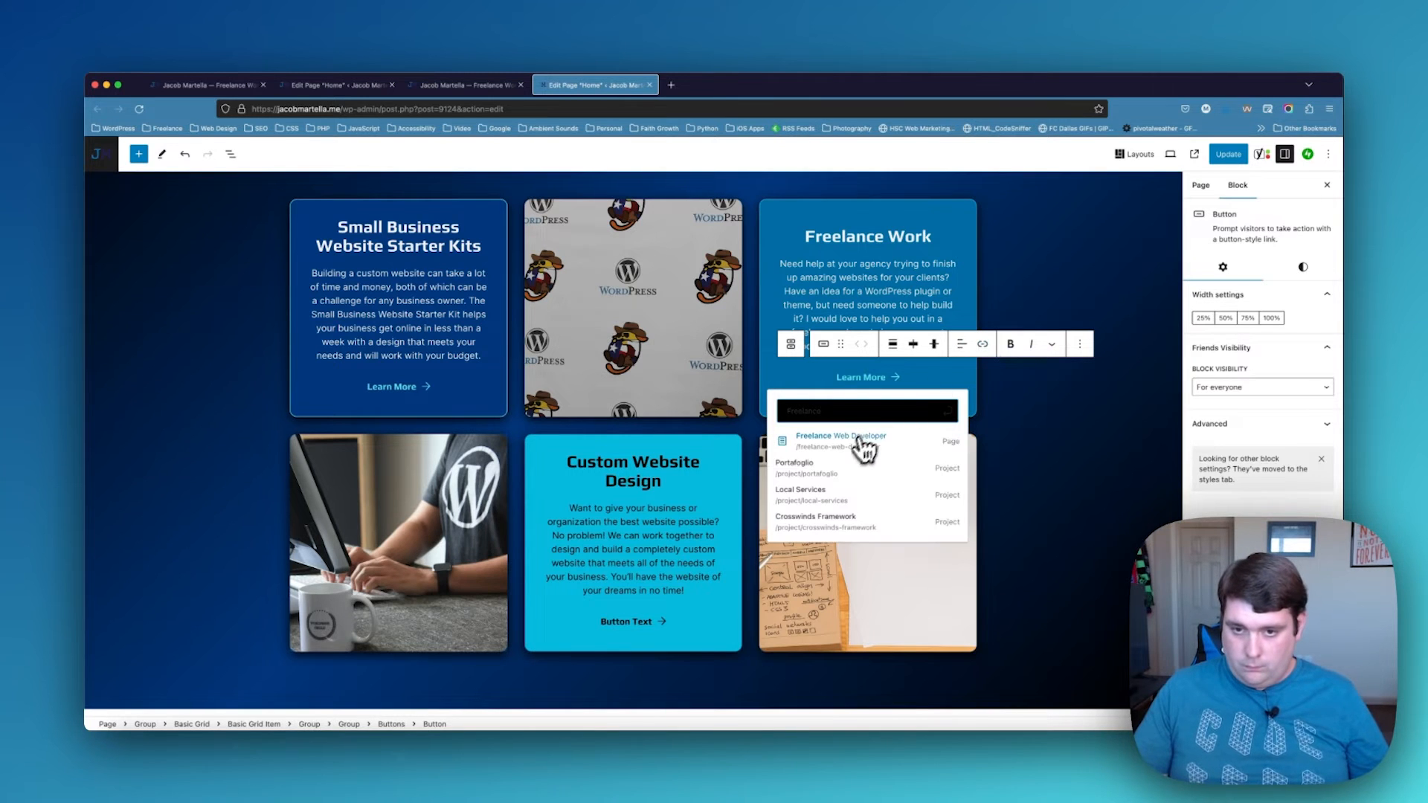
pyautogui.click(856, 441)
# Link the button of the "Custom Website Design" card to the site's custom-website-design page URL
pyautogui.click(646, 622)
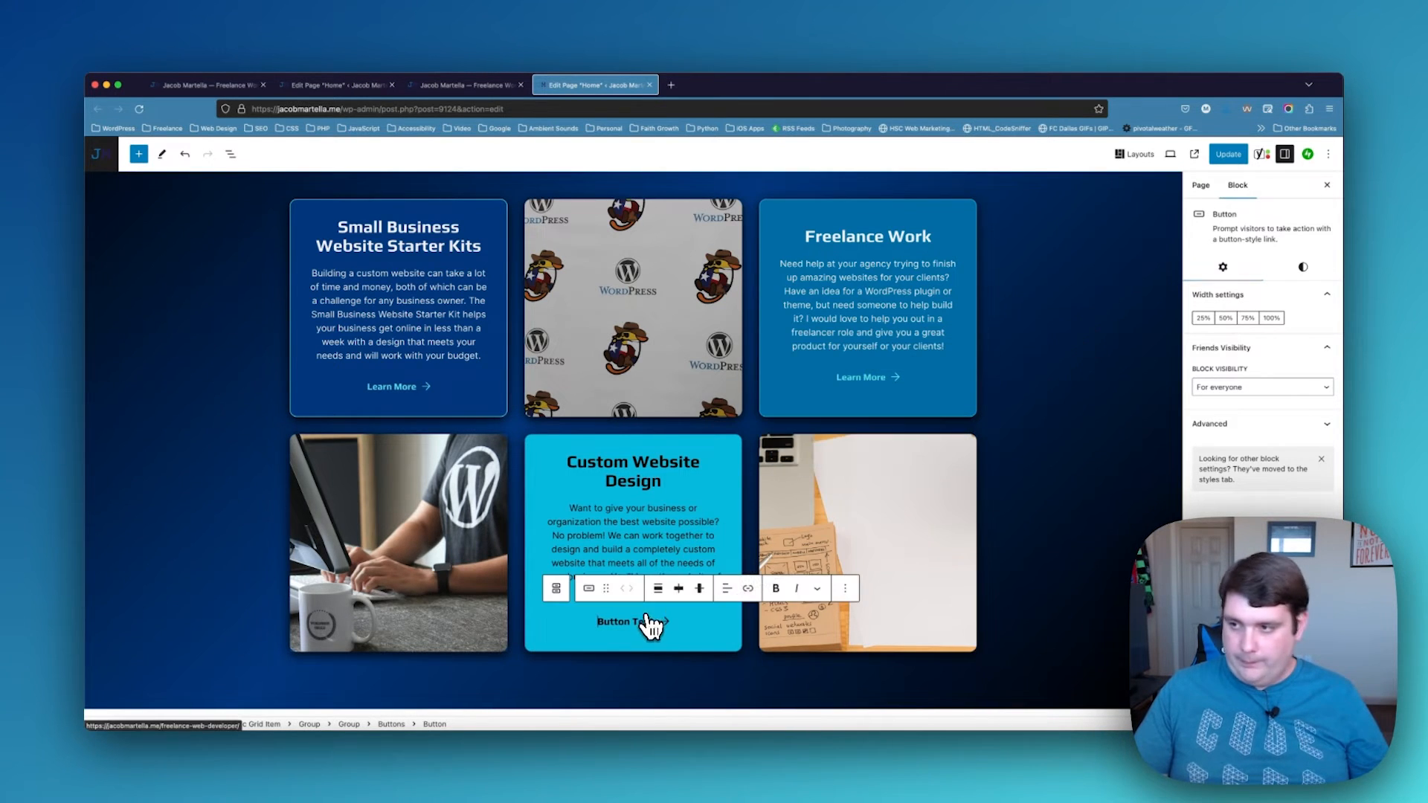
pyautogui.press('super+Tab')
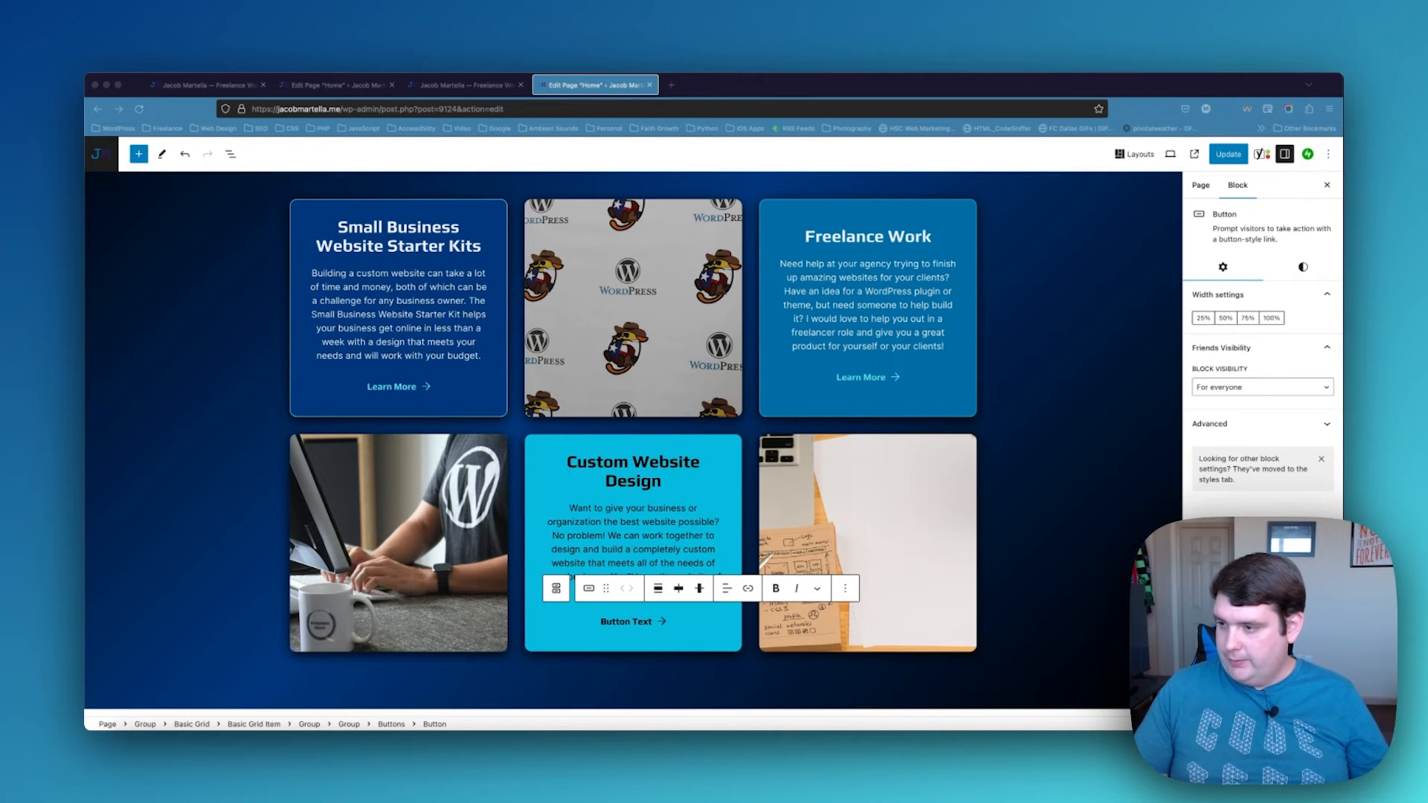
pyautogui.click(747, 588)
pyautogui.write('https://jacobmartella.com/custom-website-design')
pyautogui.click(590, 682)
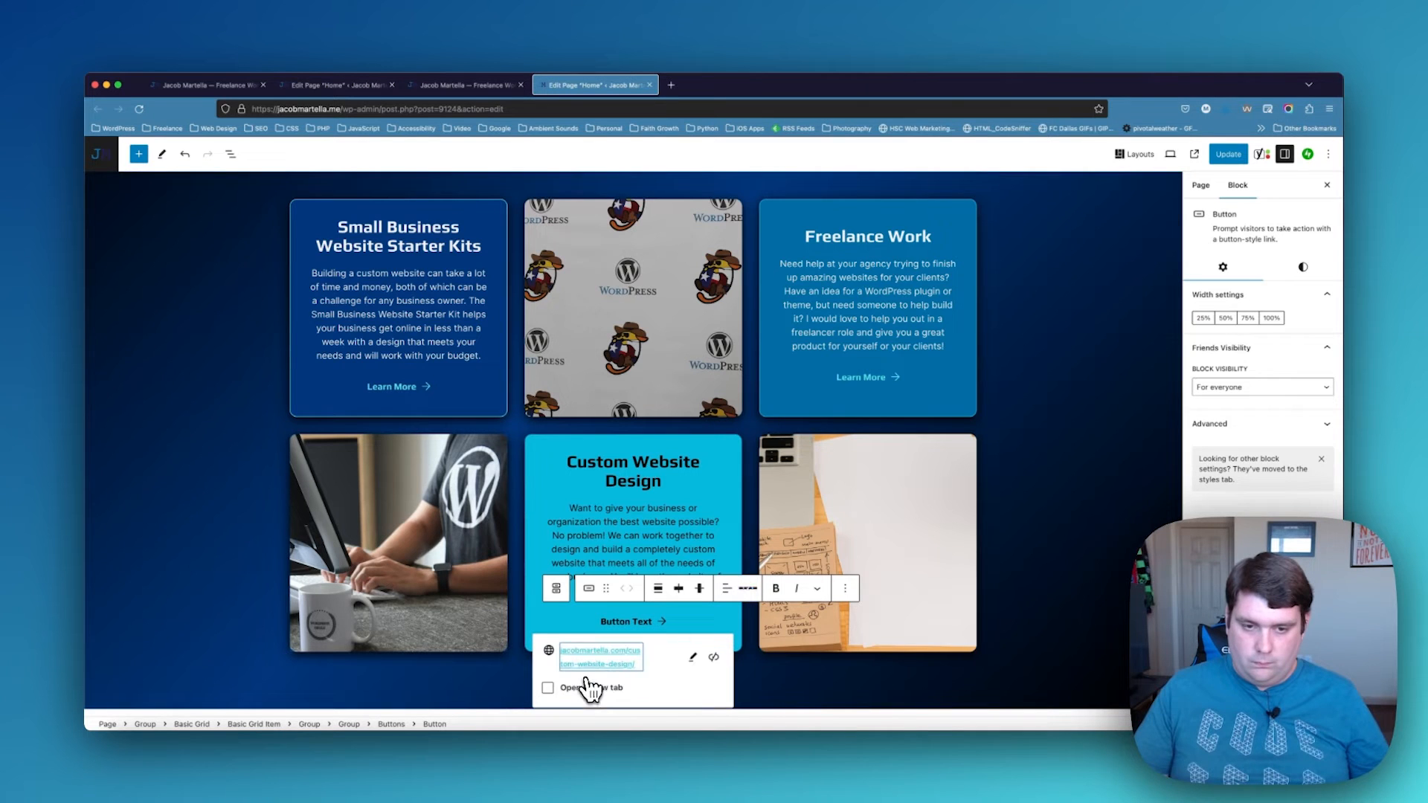
# Change the "Learn More About Me" button's link from the staging address to the live site's about-me page
pyautogui.scroll(5, 554, 446)
pyautogui.scroll(3, 555, 447)
pyautogui.click(396, 374)
pyautogui.click(432, 418)
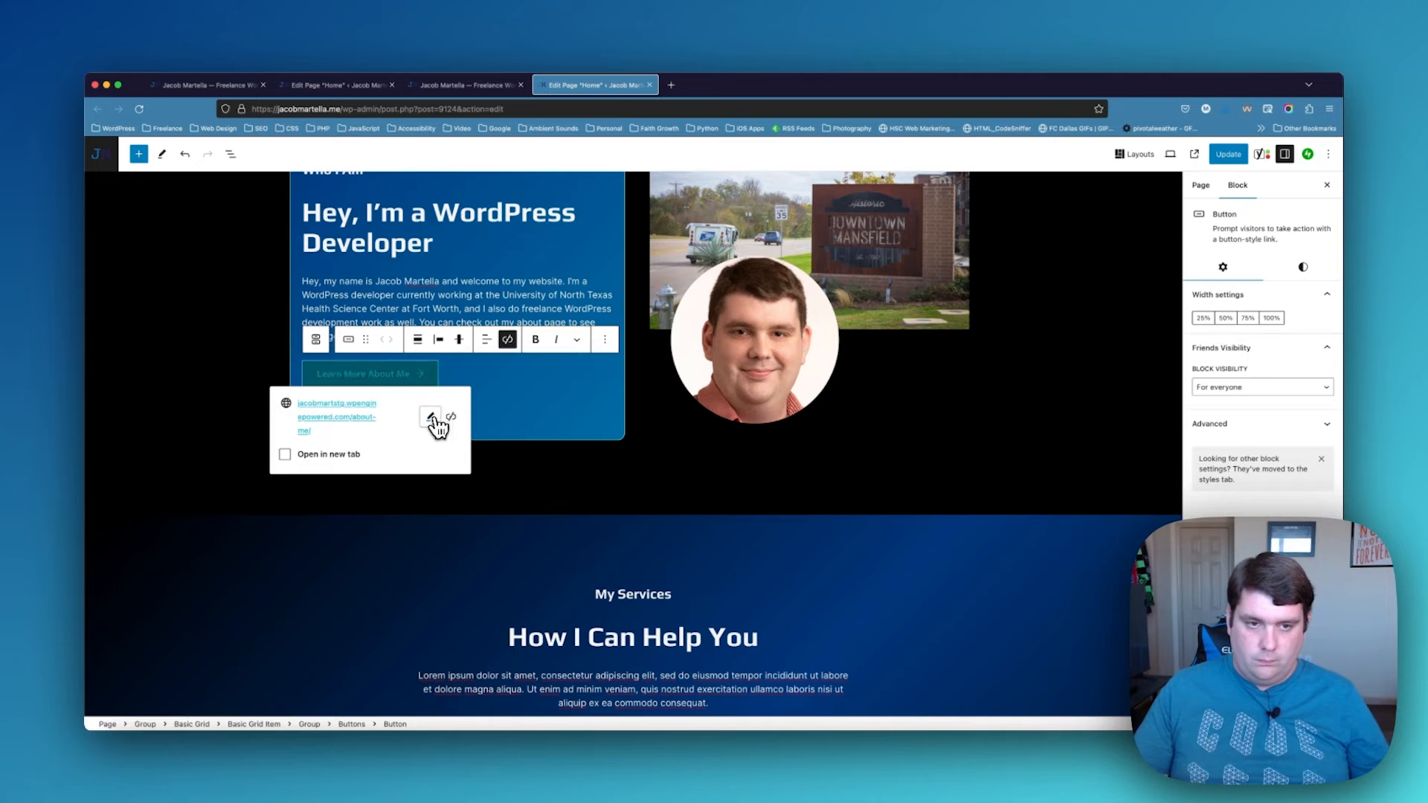
pyautogui.press('super+a')
pyautogui.write('ABout')
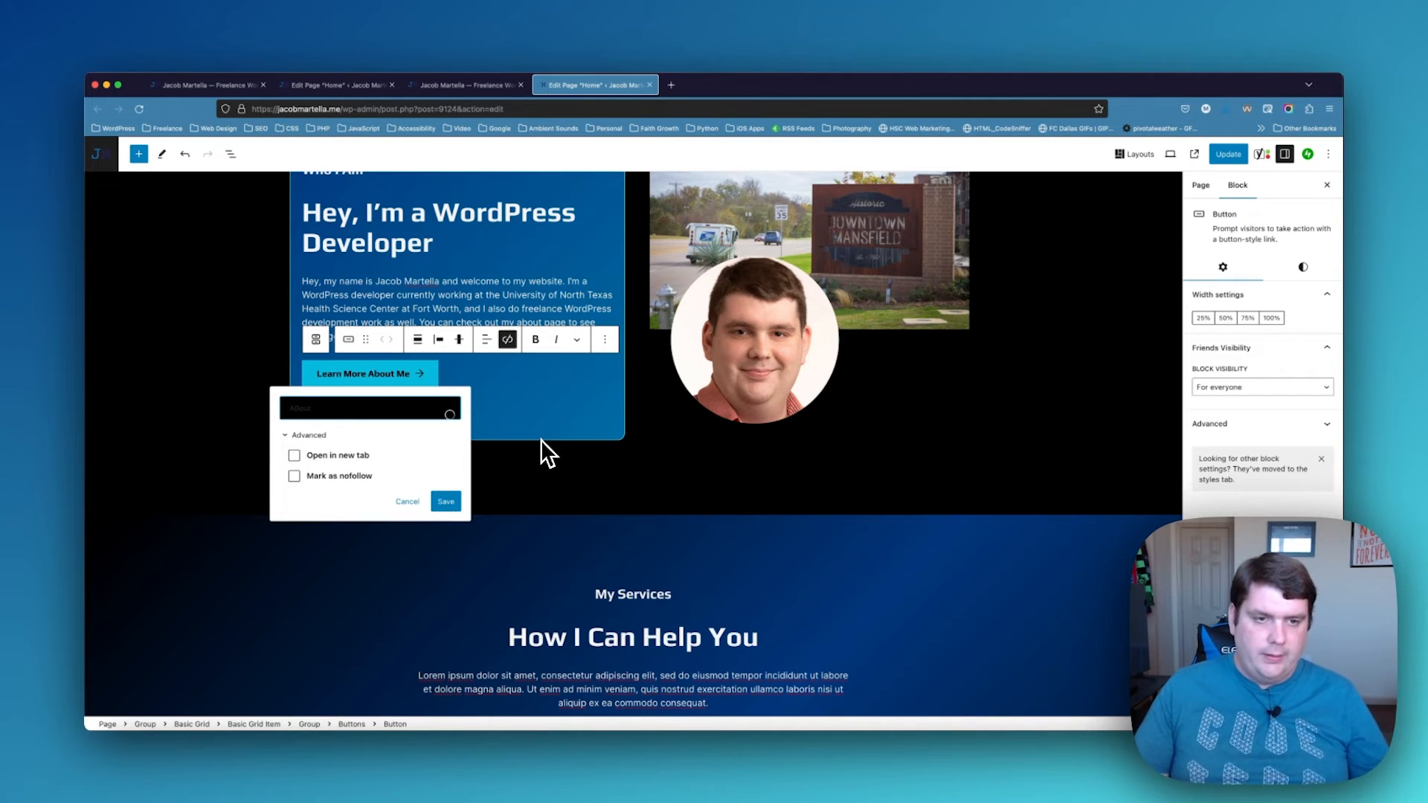
pyautogui.click(382, 437)
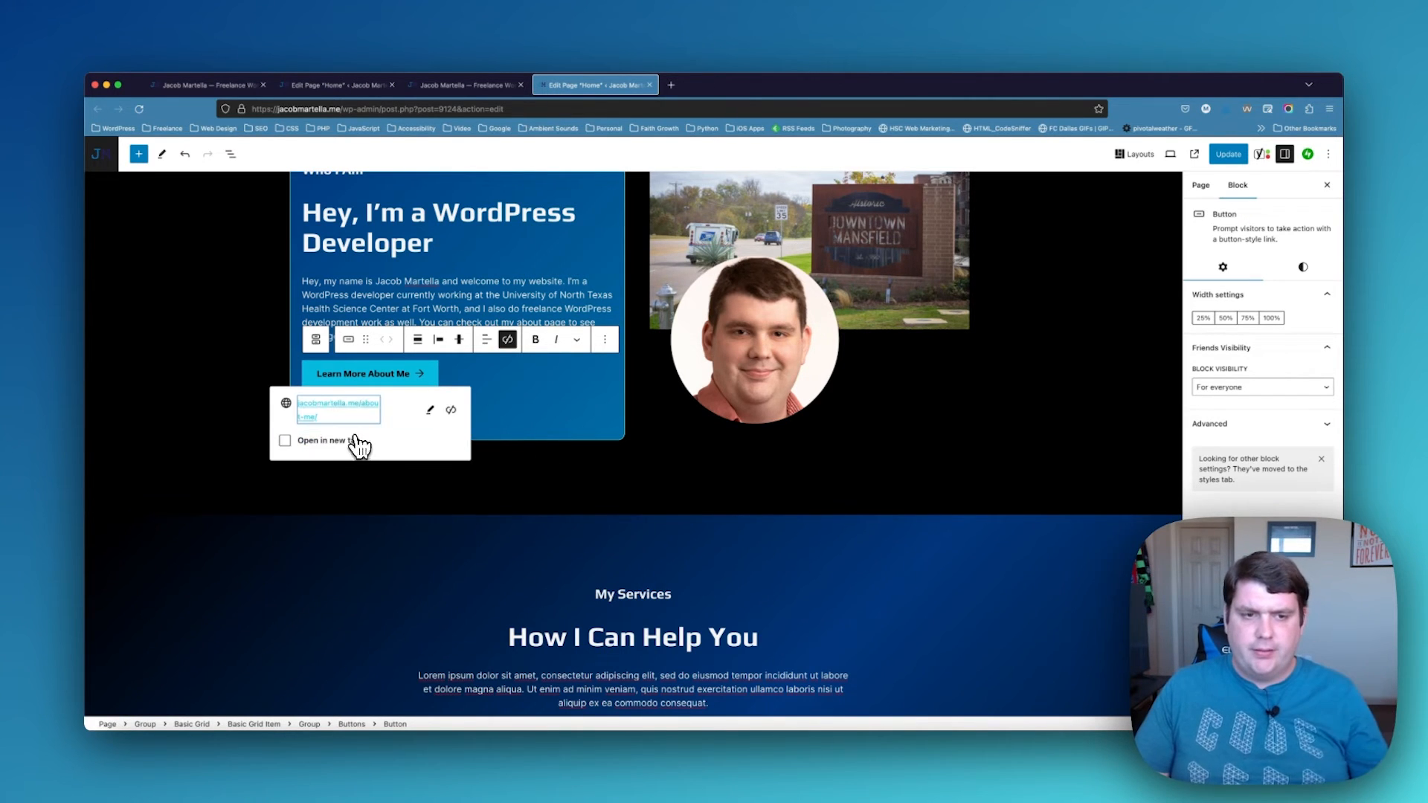
pyautogui.click(337, 442)
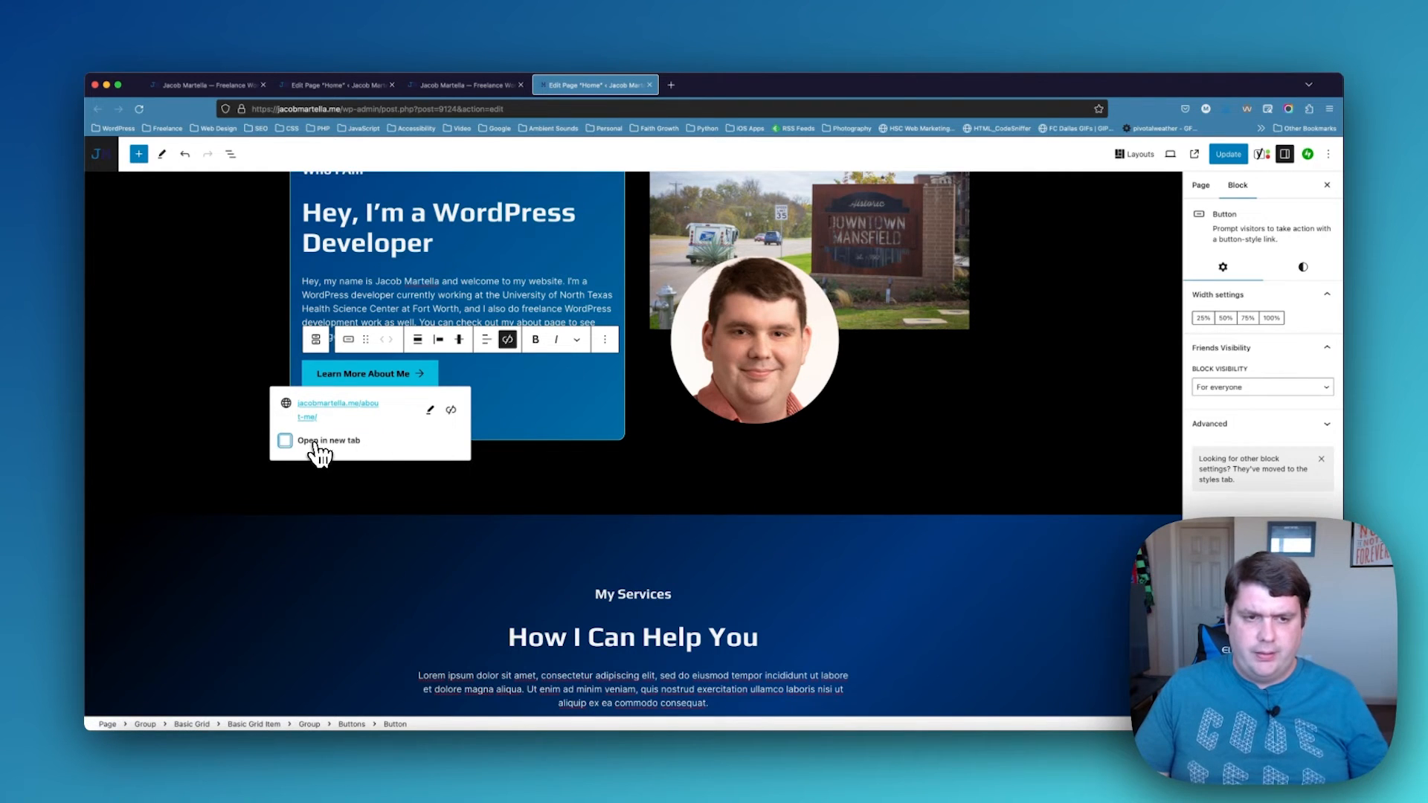
# Link the hero's "Hire Me" button to the Freelance Web Developer page, searching for "Freelance"
pyautogui.scroll(10, 536, 424)
pyautogui.click(587, 480)
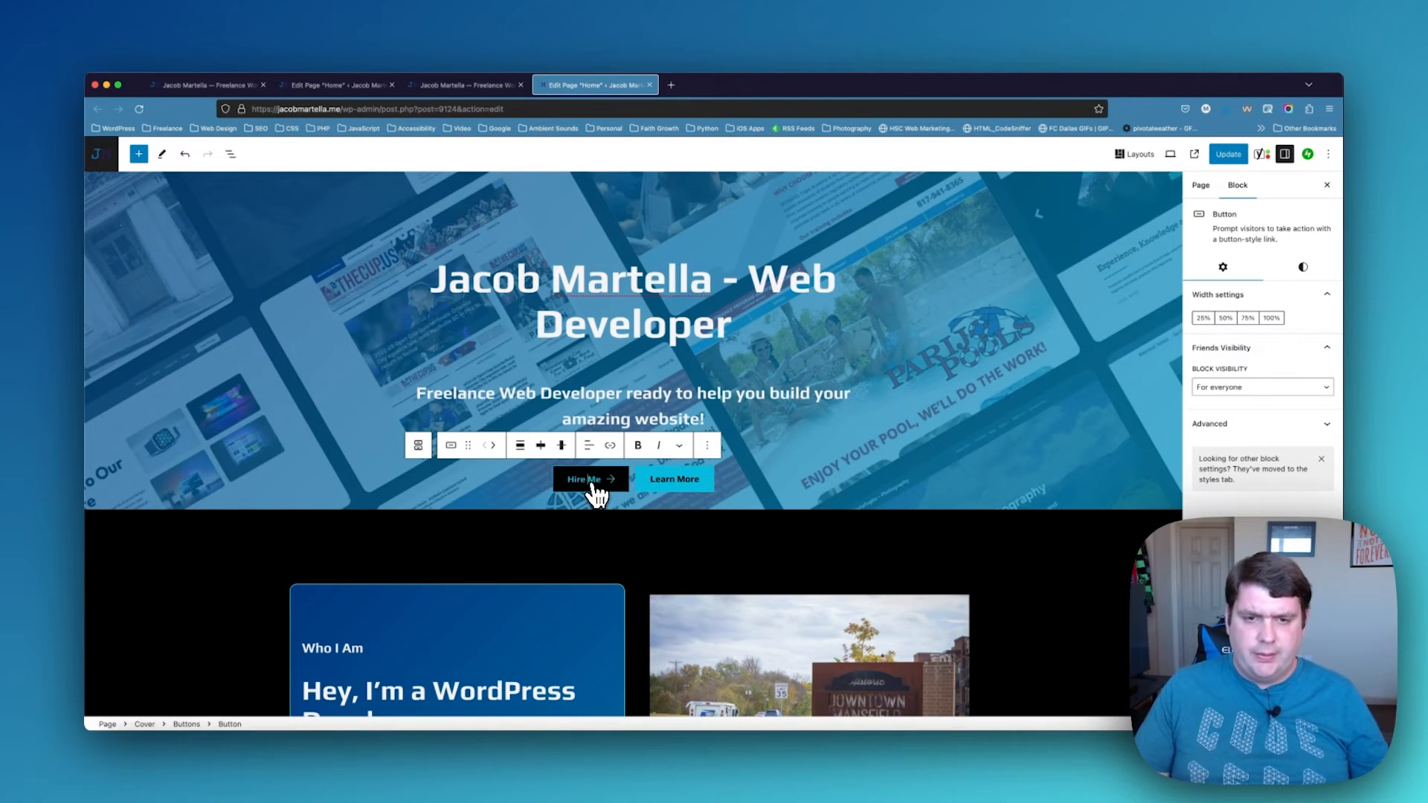
pyautogui.click(615, 446)
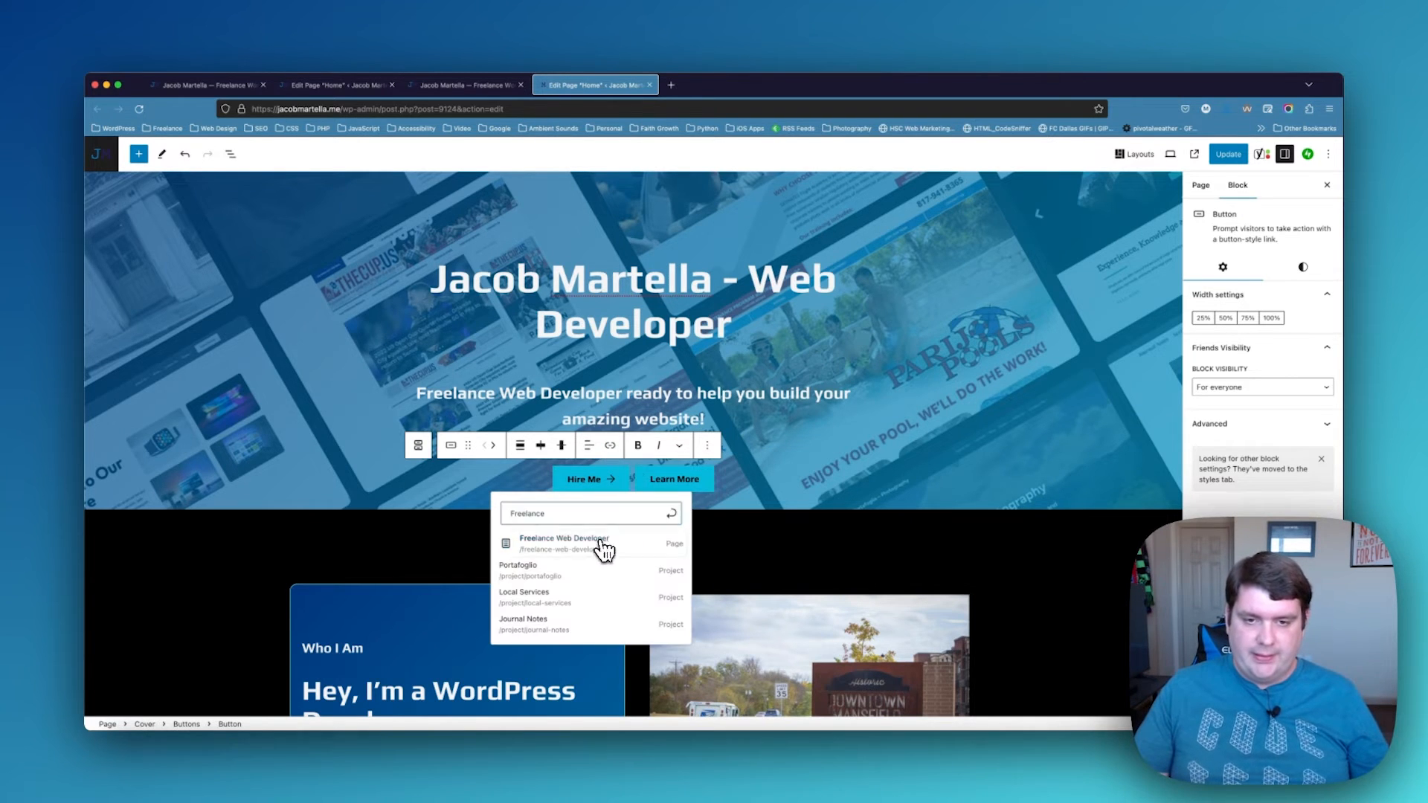
pyautogui.click(601, 544)
# Enter #second-section as the link of the hero's "Learn More" button
pyautogui.click(680, 485)
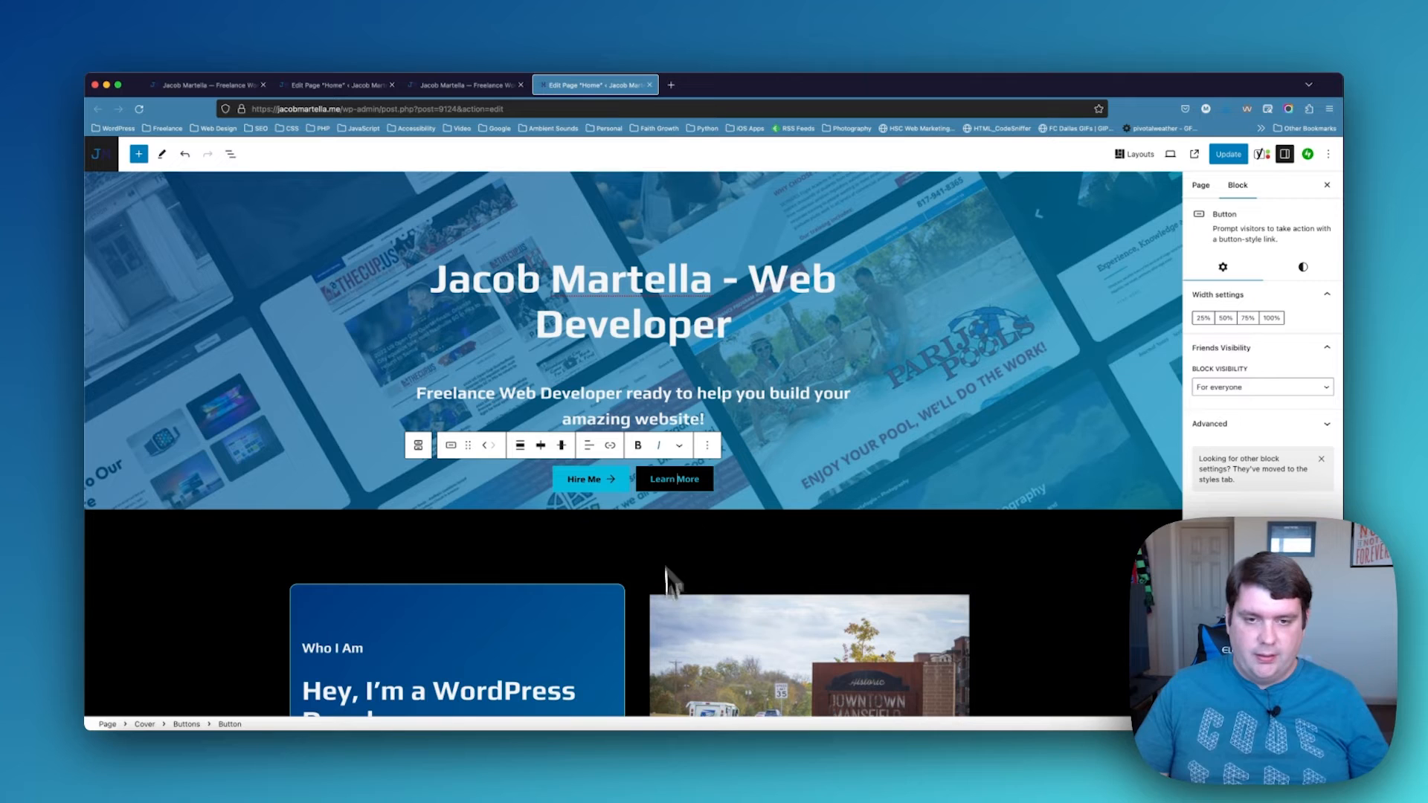
pyautogui.click(612, 447)
pyautogui.write('#second-section')
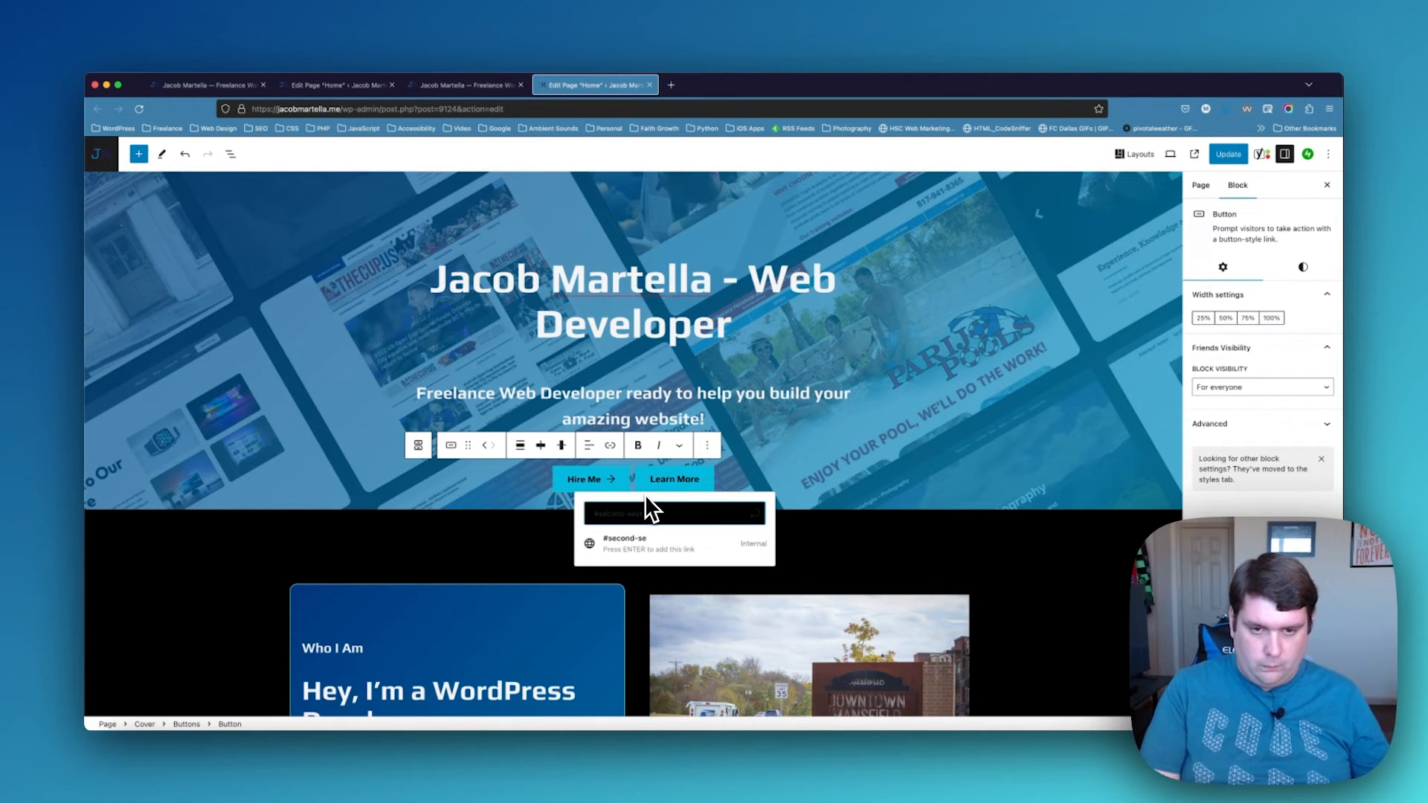
pyautogui.moveTo(691, 514); pyautogui.dragTo(591, 515)
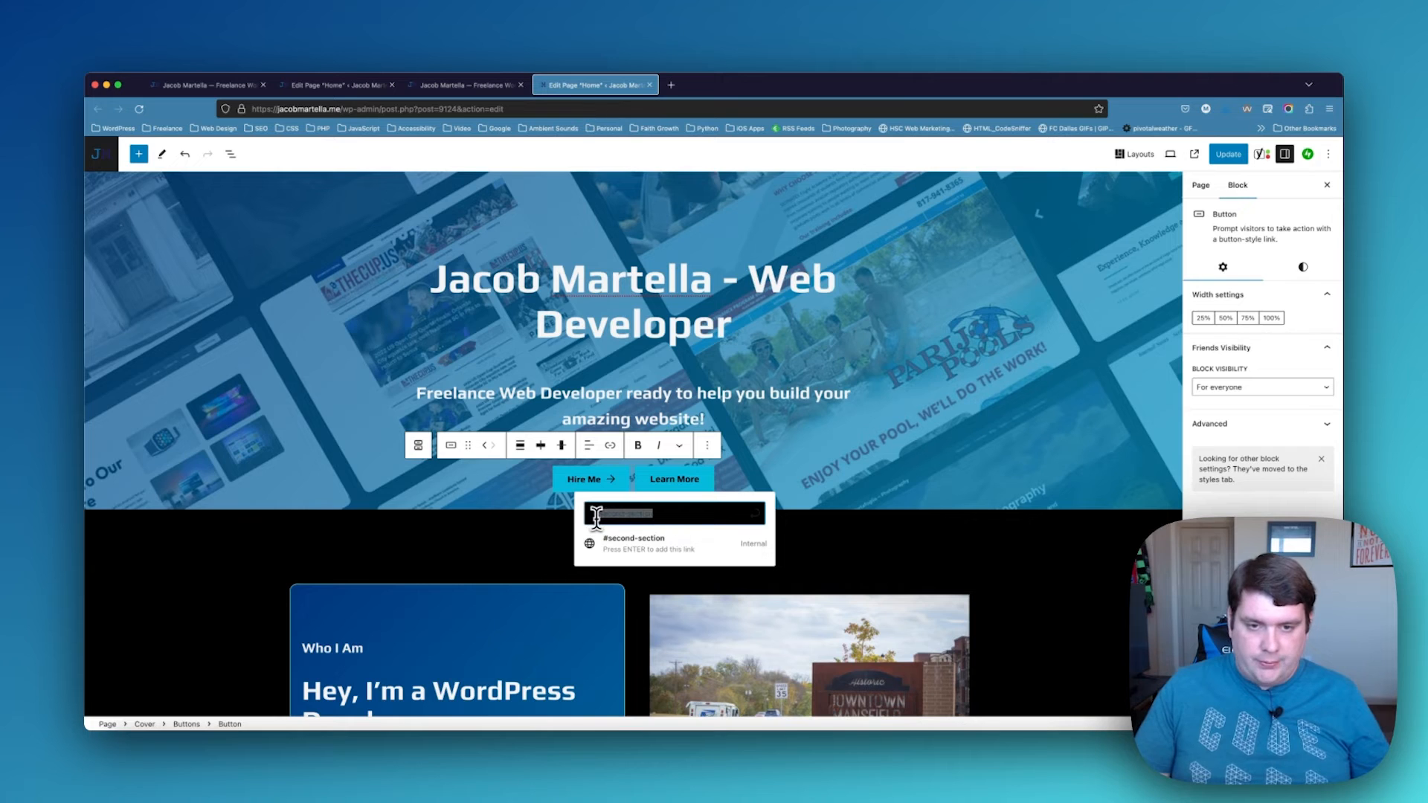
# Set the HTML anchor of the group containing the "Who I Am" section to second-section
pyautogui.click(454, 561)
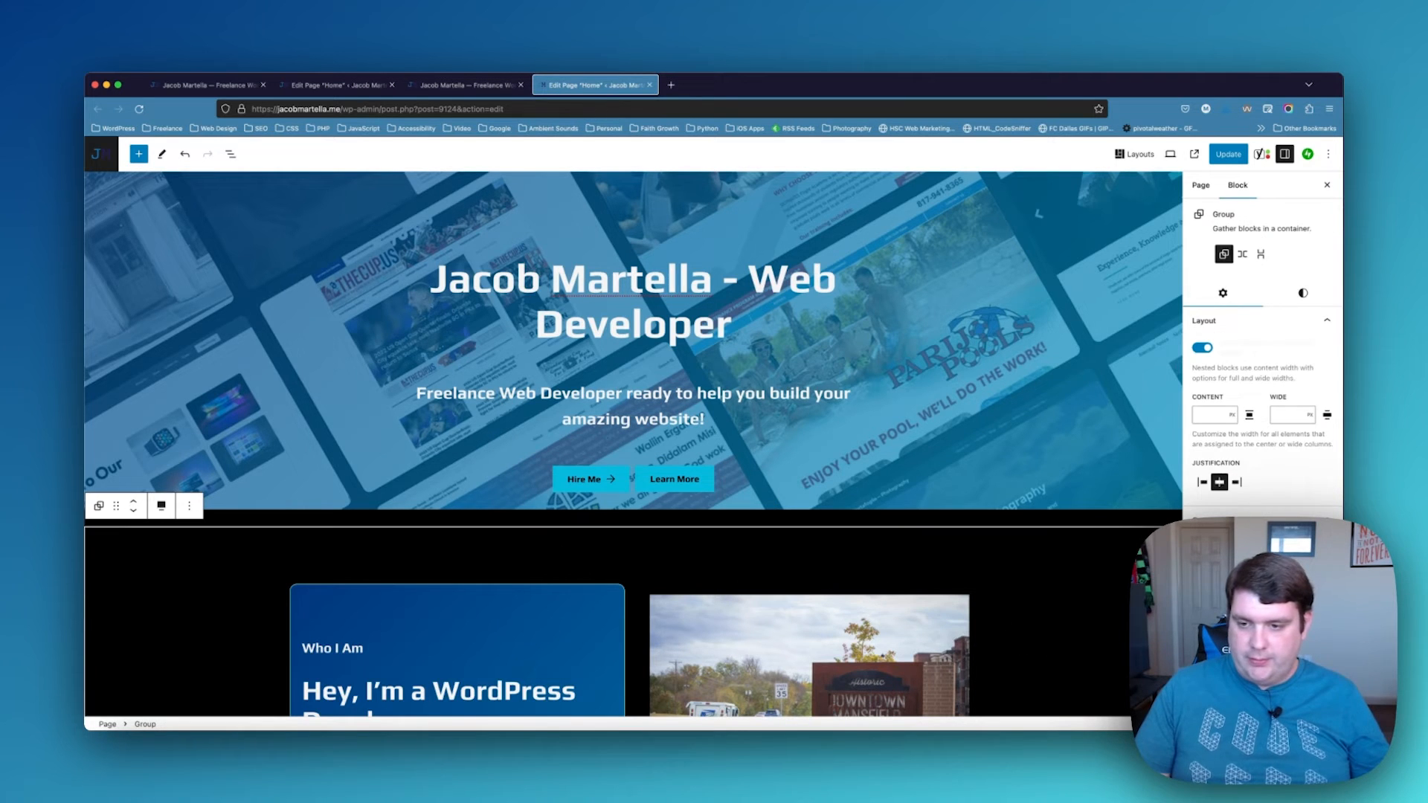
pyautogui.scroll(-10, 1244, 670)
pyautogui.click(1244, 701)
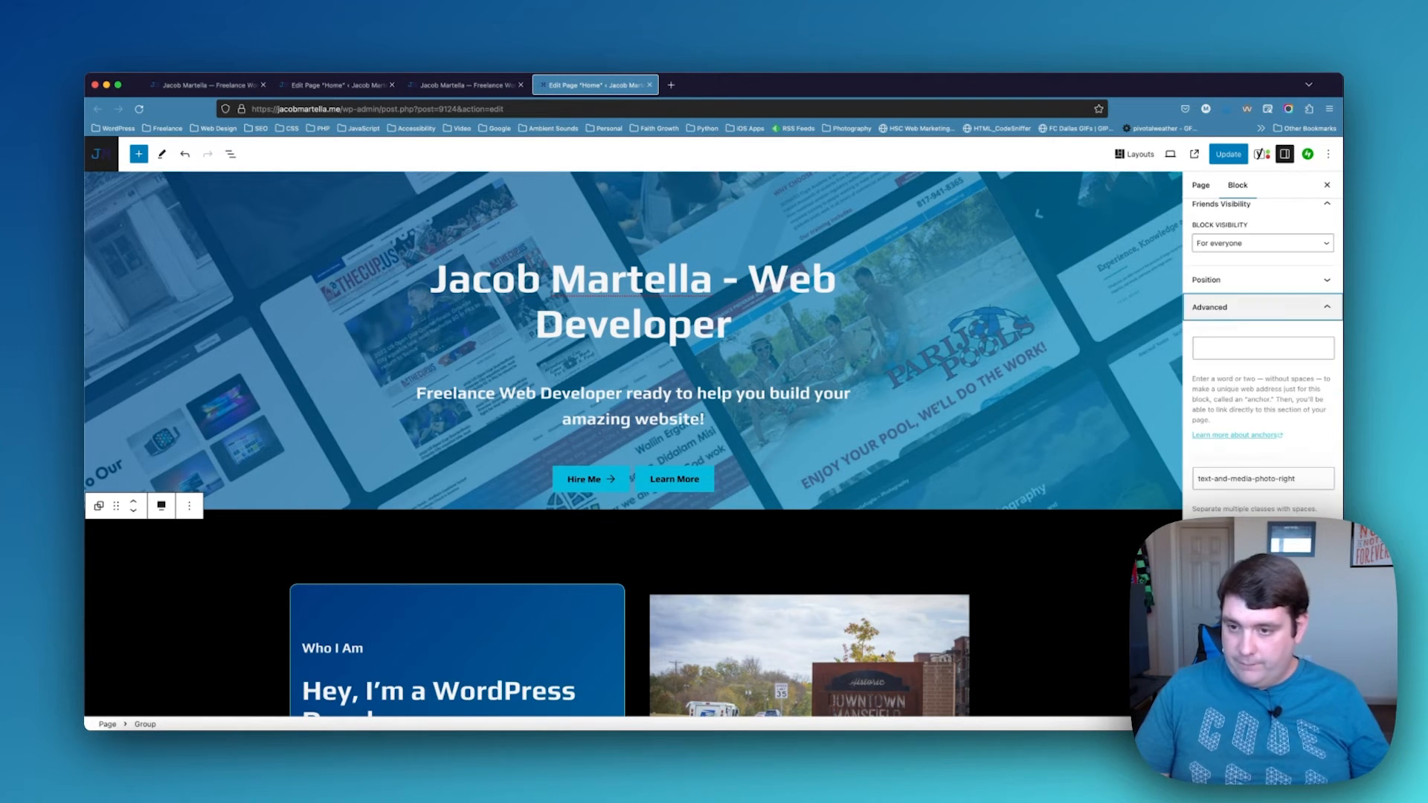
pyautogui.click(1246, 349)
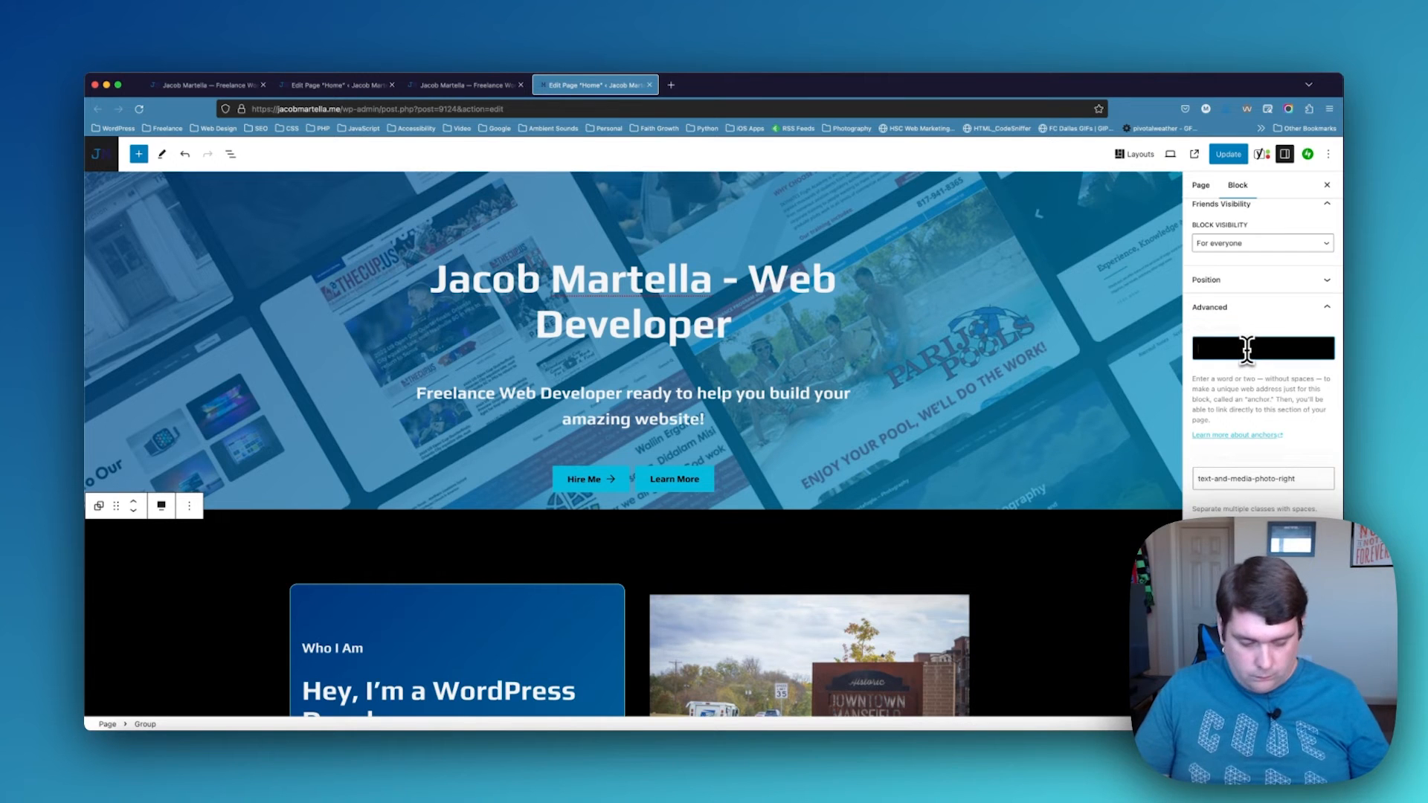
pyautogui.write('second-section')
pyautogui.press('Tab')
pyautogui.click(322, 570)
# Delete the lorem ipsum paragraph below the "How I Can Help You" heading
pyautogui.scroll(-8, 310, 575)
pyautogui.scroll(5, 310, 574)
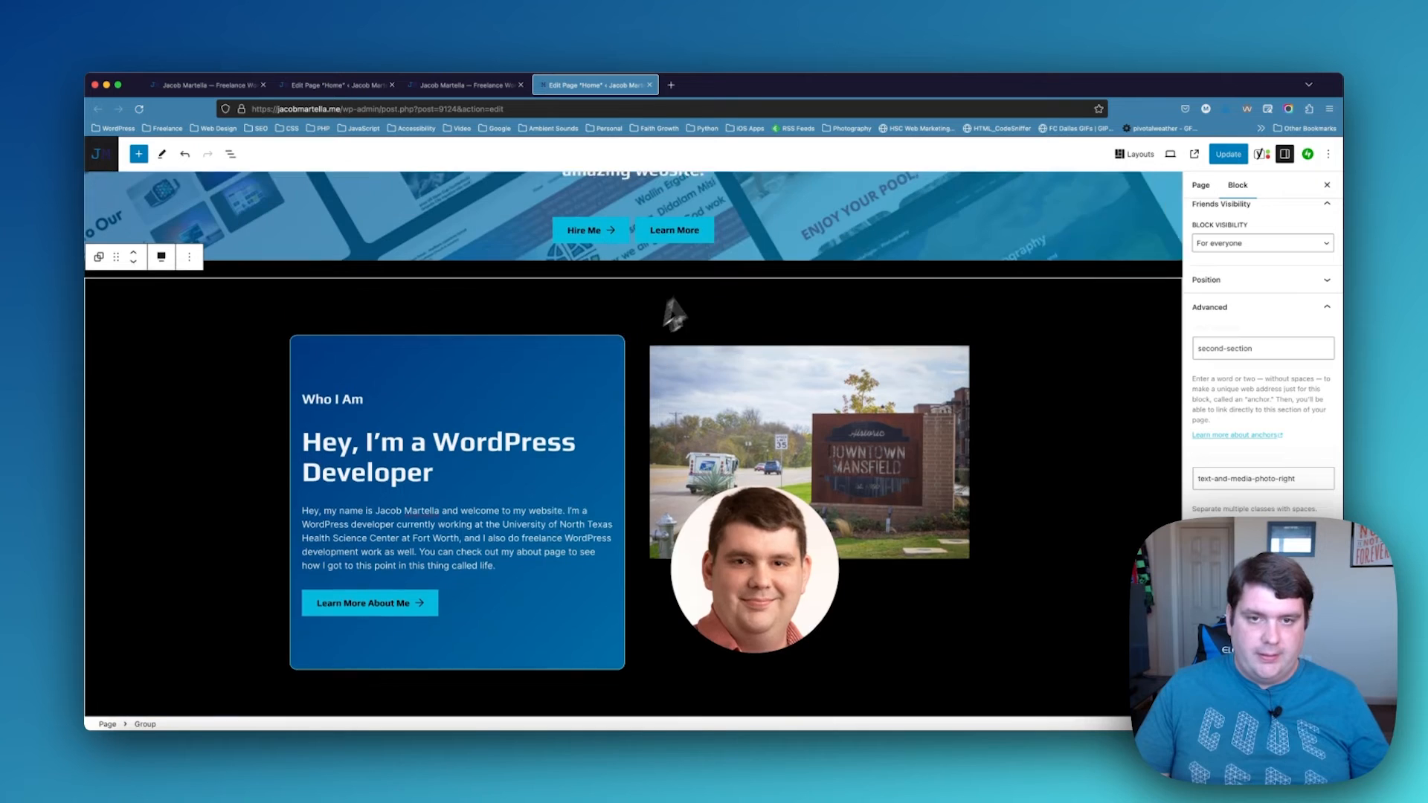
pyautogui.scroll(3, 682, 335)
pyautogui.scroll(-5, 667, 385)
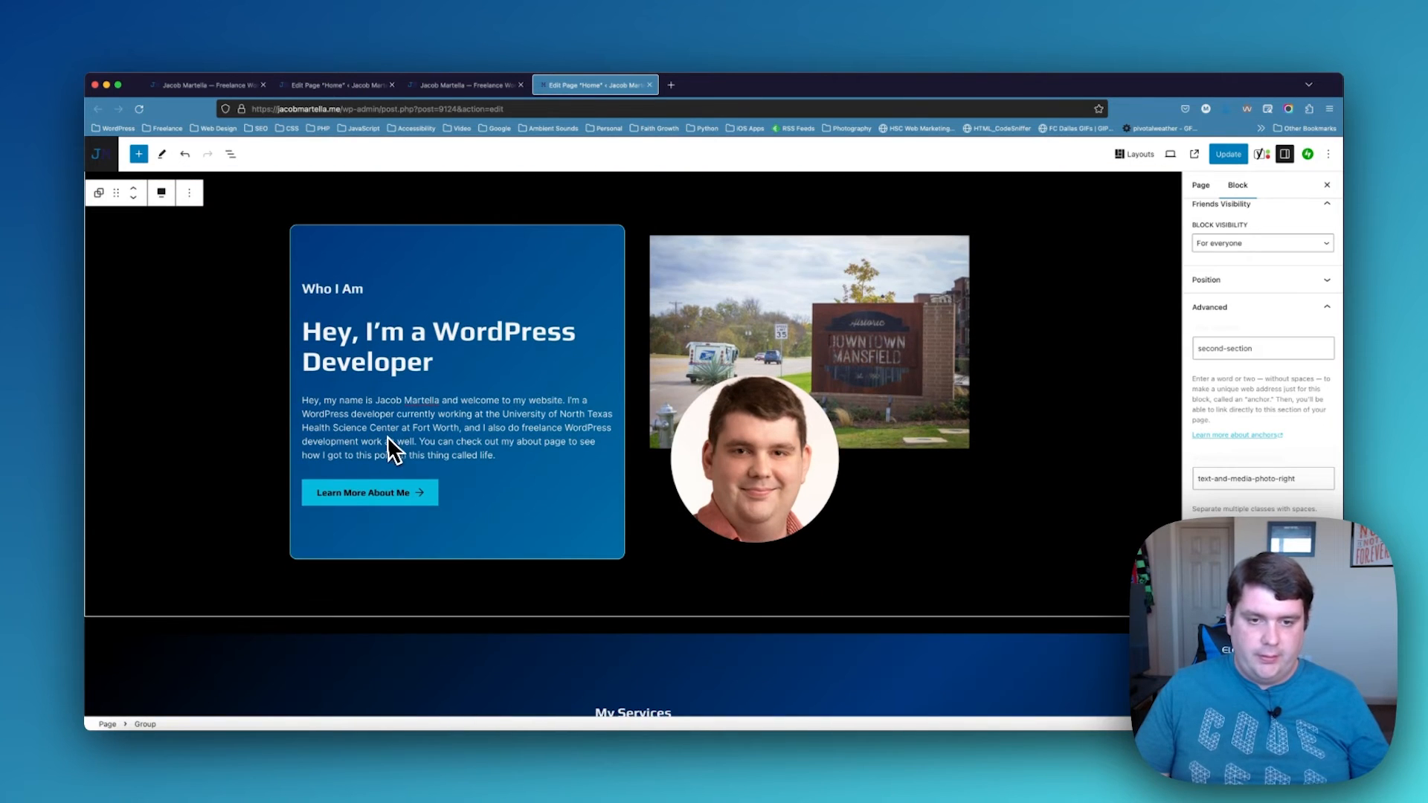
pyautogui.scroll(-4, 388, 439)
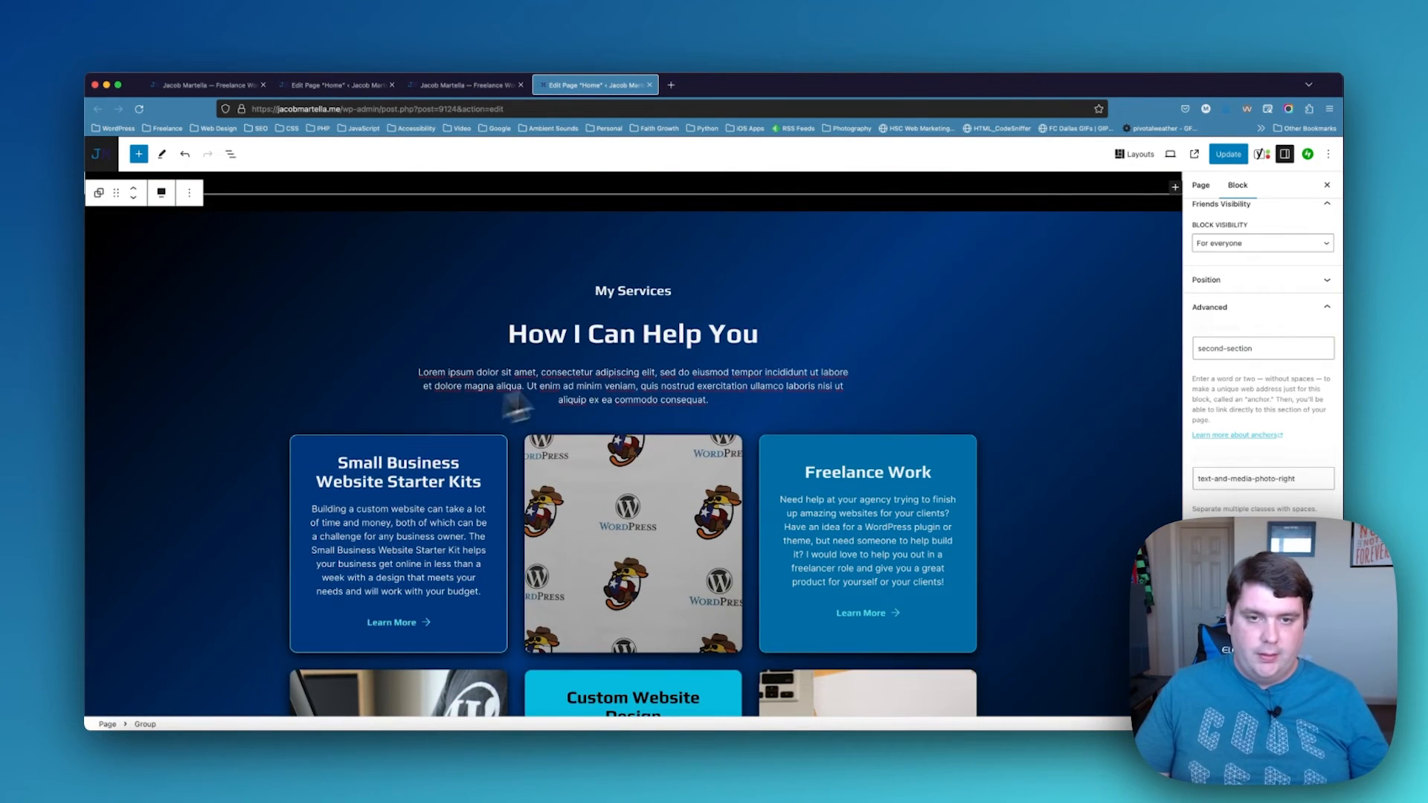
pyautogui.tripleClick(620, 388)
pyautogui.press('BackSpace')
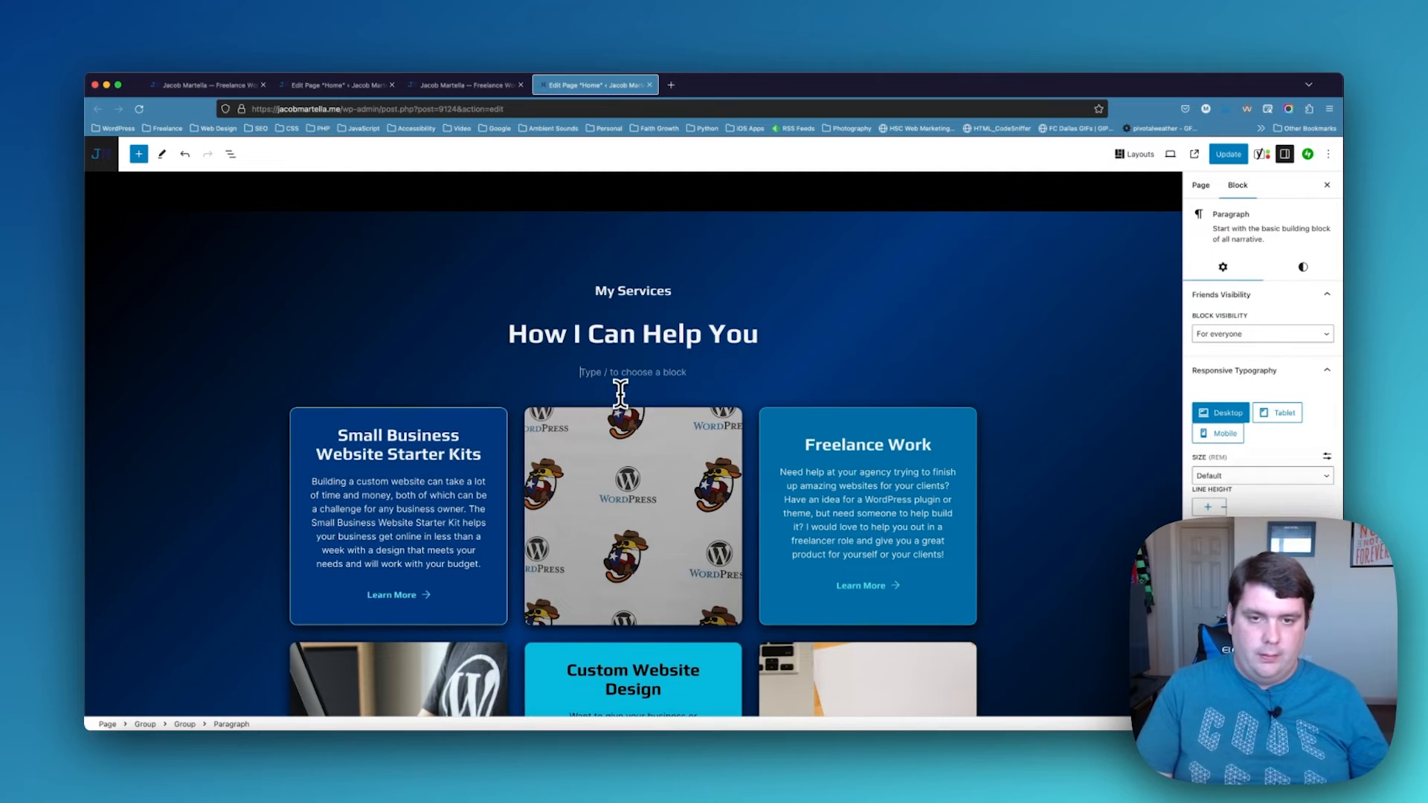
pyautogui.press('BackSpace')
# Copy the "Crosswinds Framework" group from the staging Home page and paste it below the services section of the live Home page
pyautogui.scroll(-5, 300, 439)
pyautogui.scroll(-1, 300, 427)
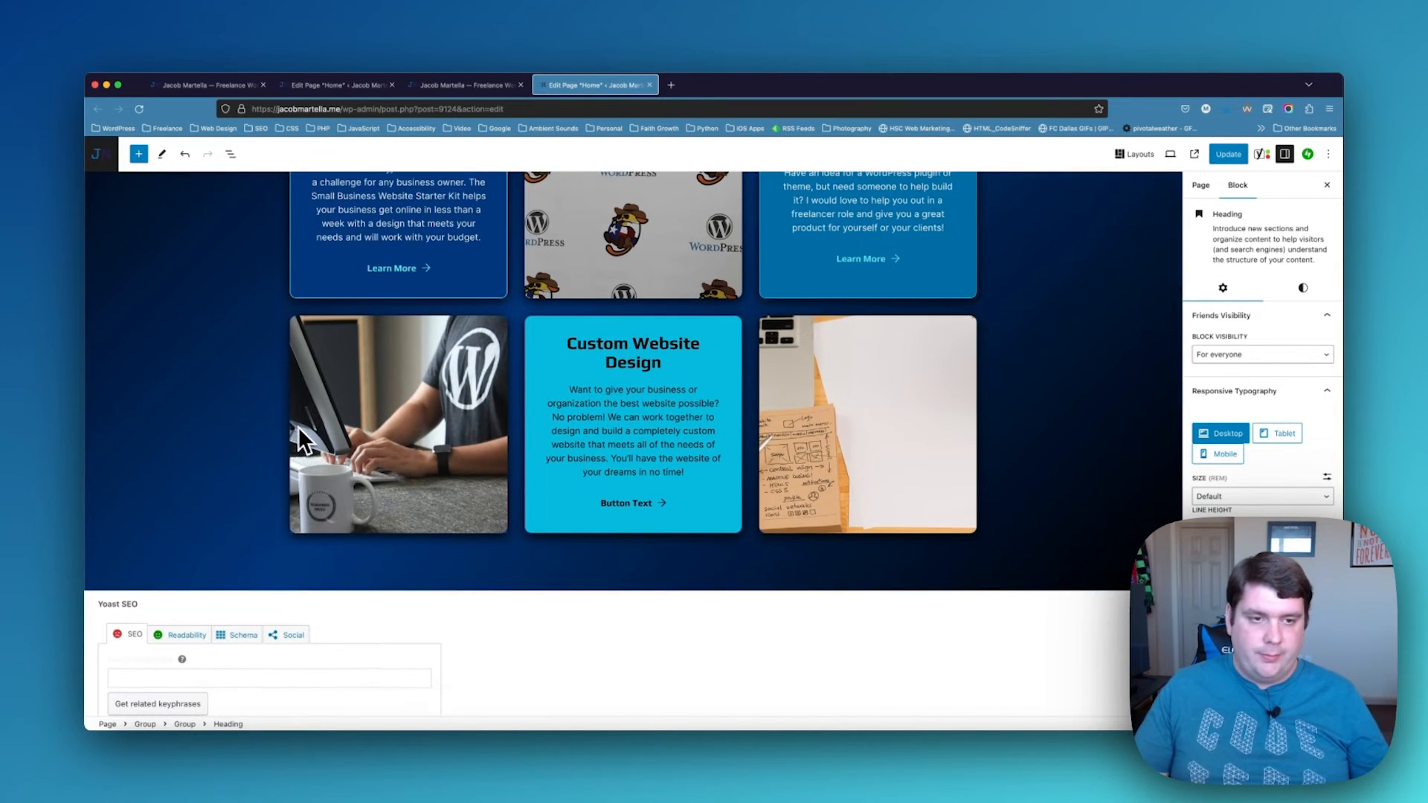
pyautogui.click(248, 394)
pyautogui.press('Return')
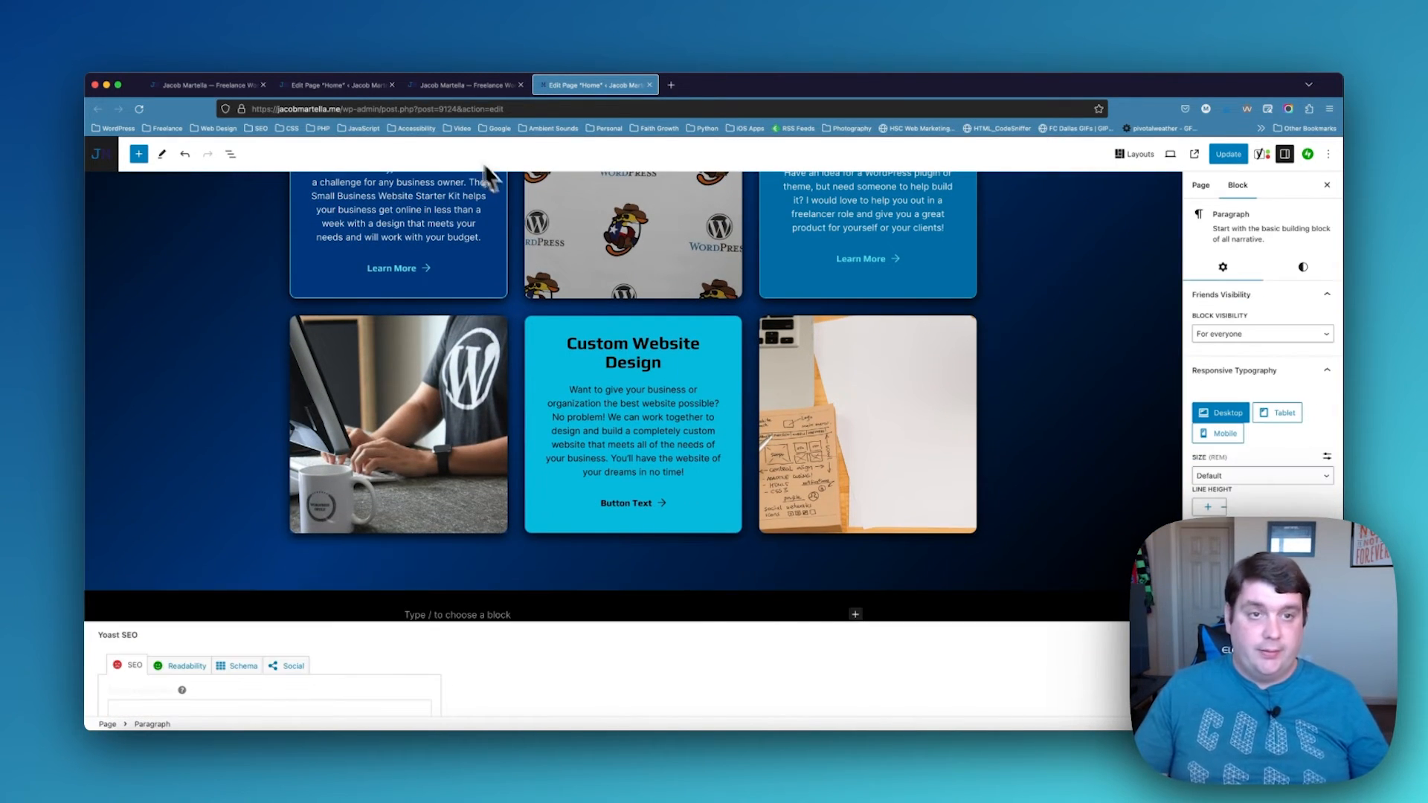
pyautogui.click(336, 89)
pyautogui.scroll(-5, 376, 337)
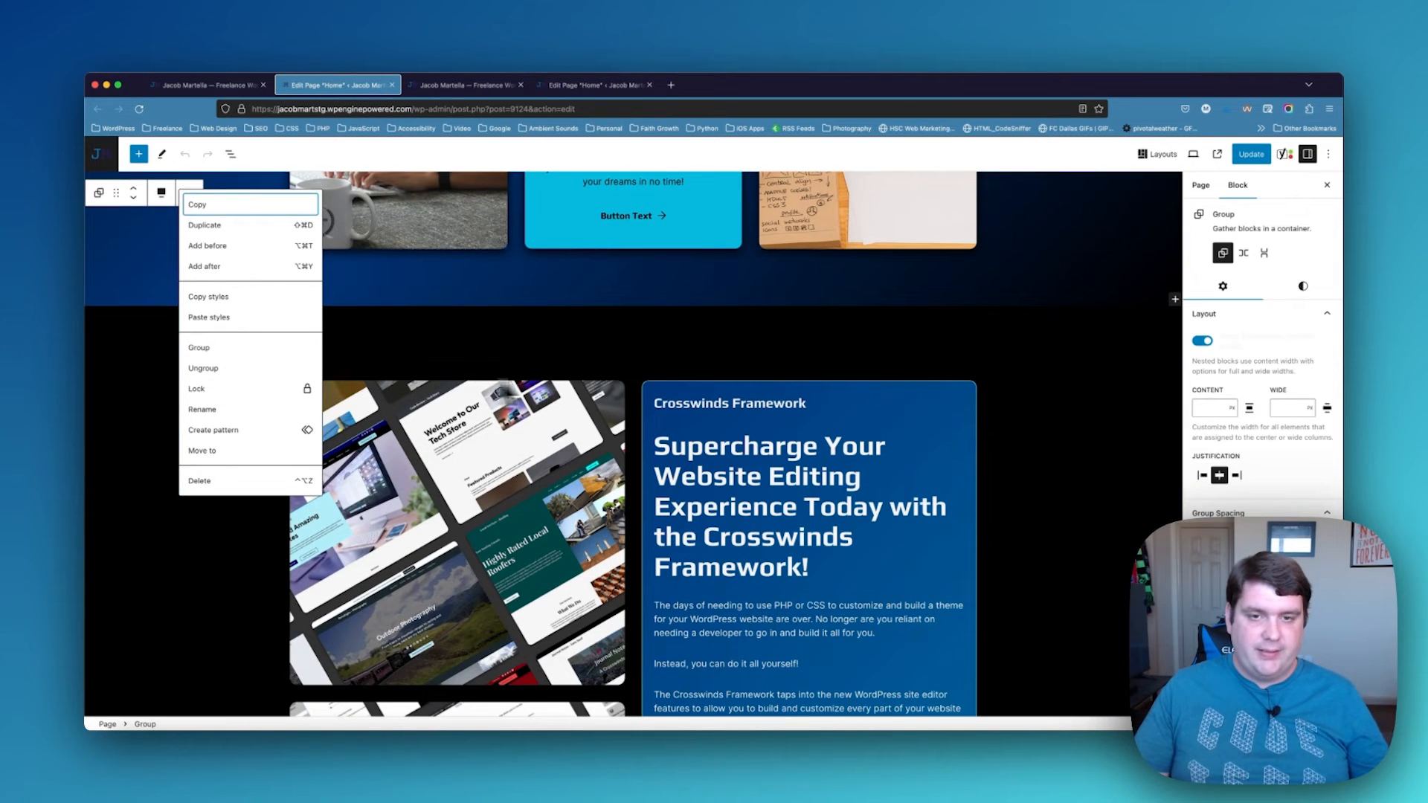
pyautogui.click(581, 364)
pyautogui.click(501, 85)
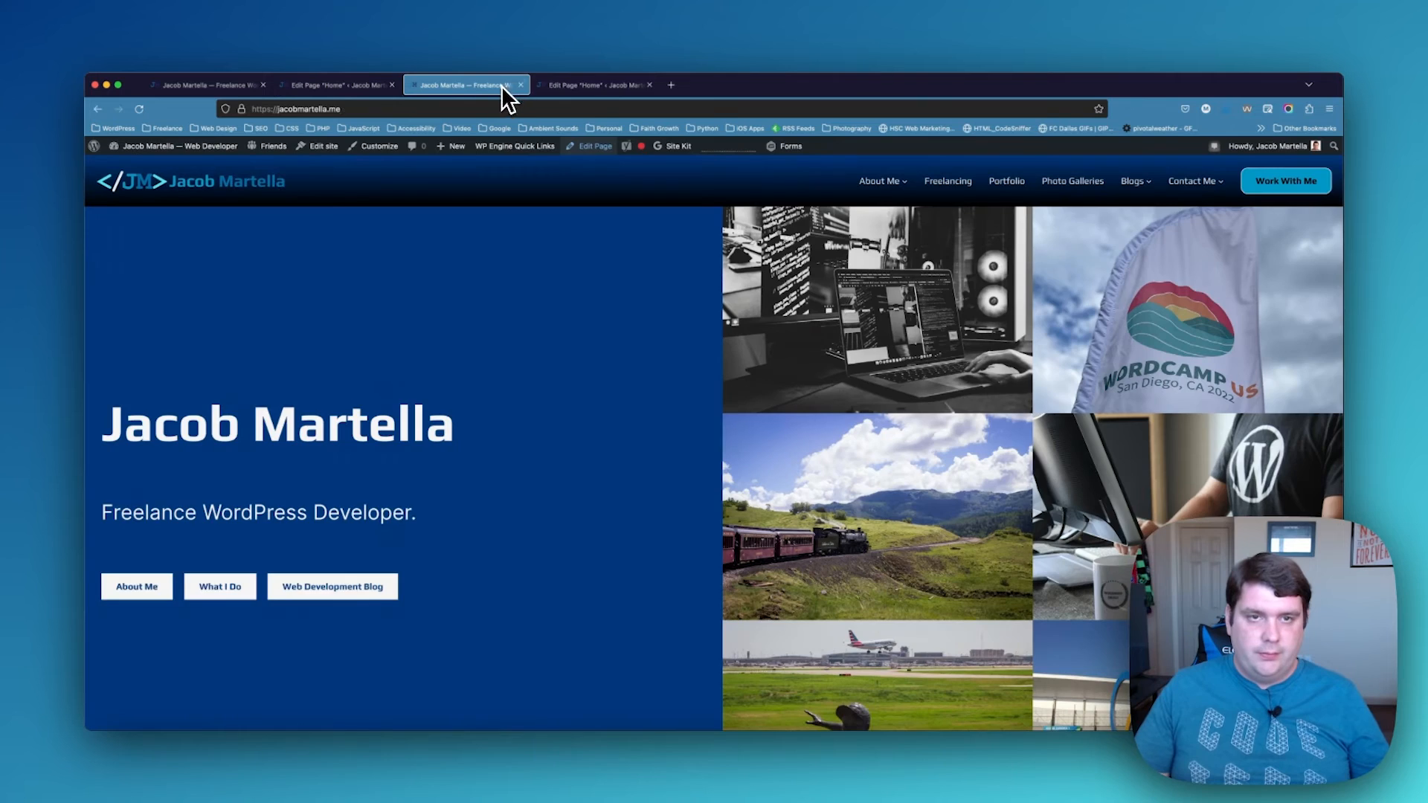
pyautogui.click(579, 87)
pyautogui.scroll(-6, 403, 500)
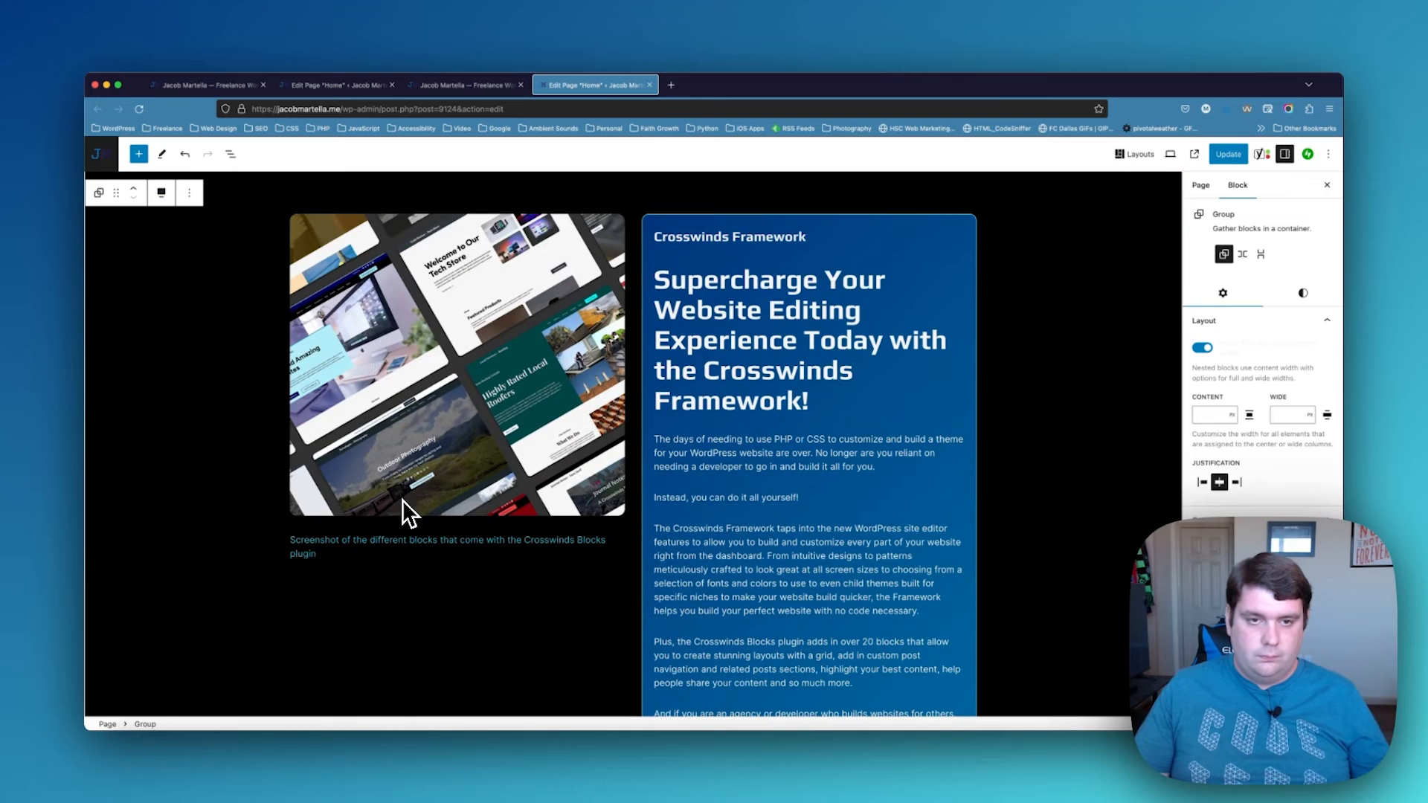
# Replace the upper image of the pasted Crosswinds Framework group with crosswinds-framework-default.jpg from the live media library
pyautogui.click(477, 418)
pyautogui.click(537, 194)
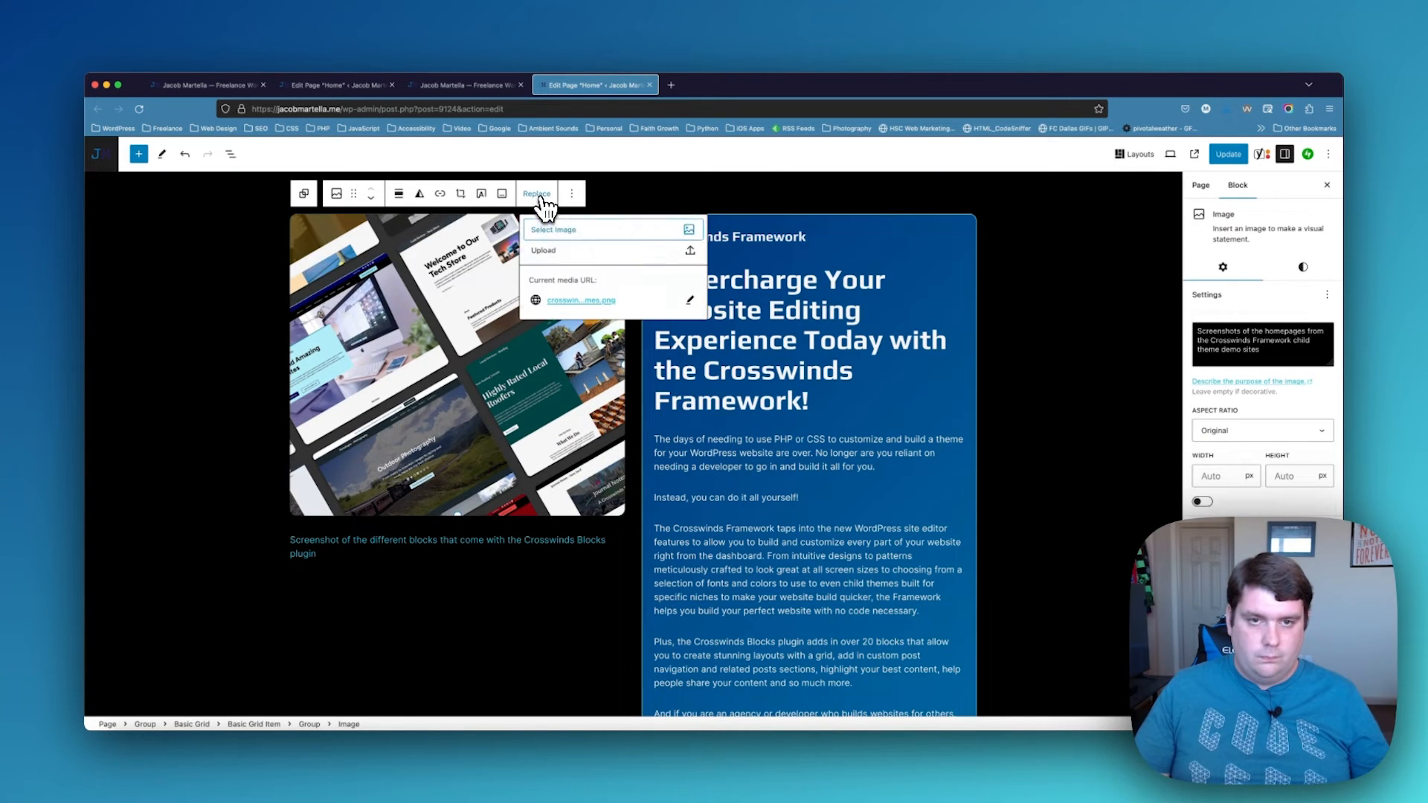
pyautogui.scroll(-5, 680, 559)
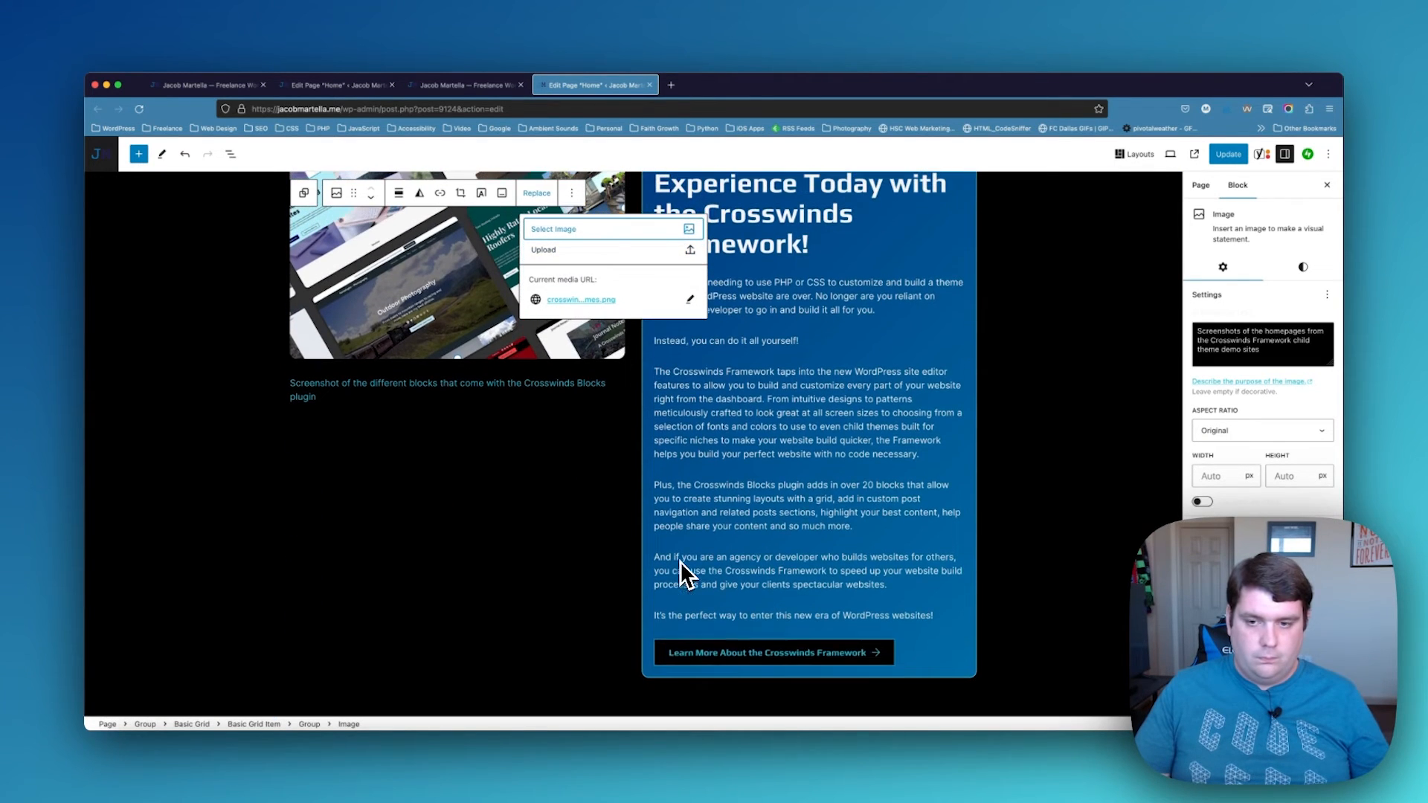
pyautogui.click(596, 238)
pyautogui.click(599, 266)
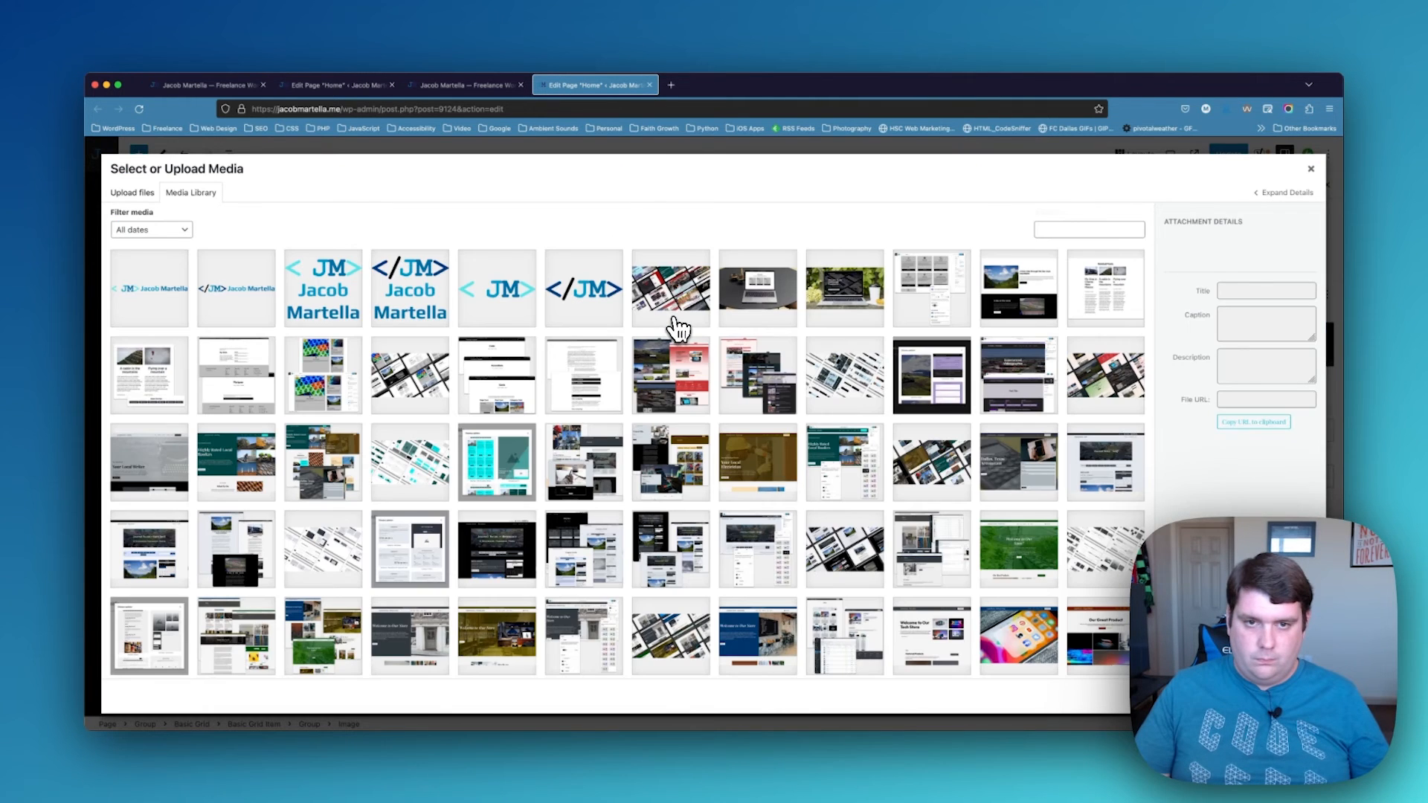
pyautogui.click(852, 312)
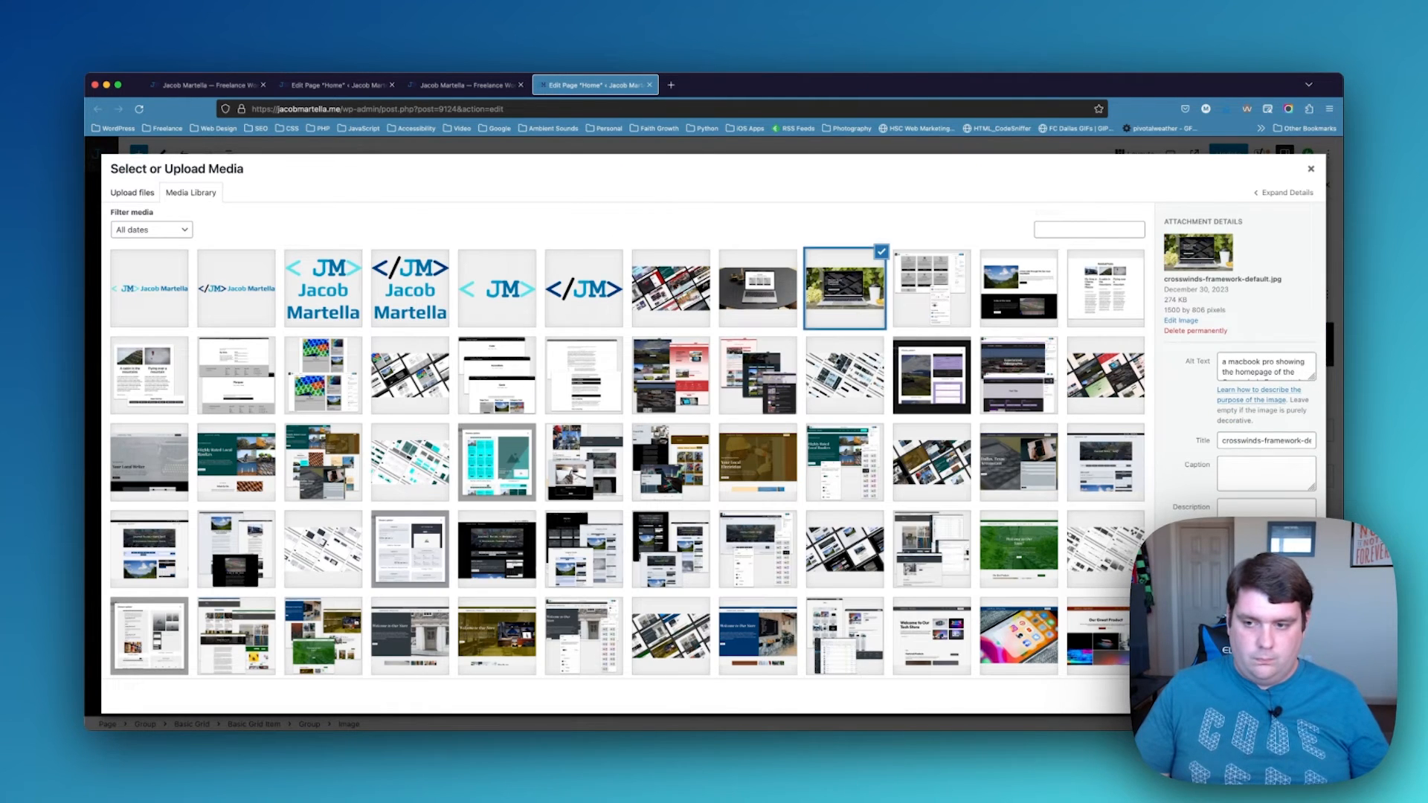
pyautogui.click(1296, 697)
# Search the media library for "crosswinds" and set the group's upper image to crosswinds-framework-child-themes.png
pyautogui.scroll(2, 543, 232)
pyautogui.click(543, 199)
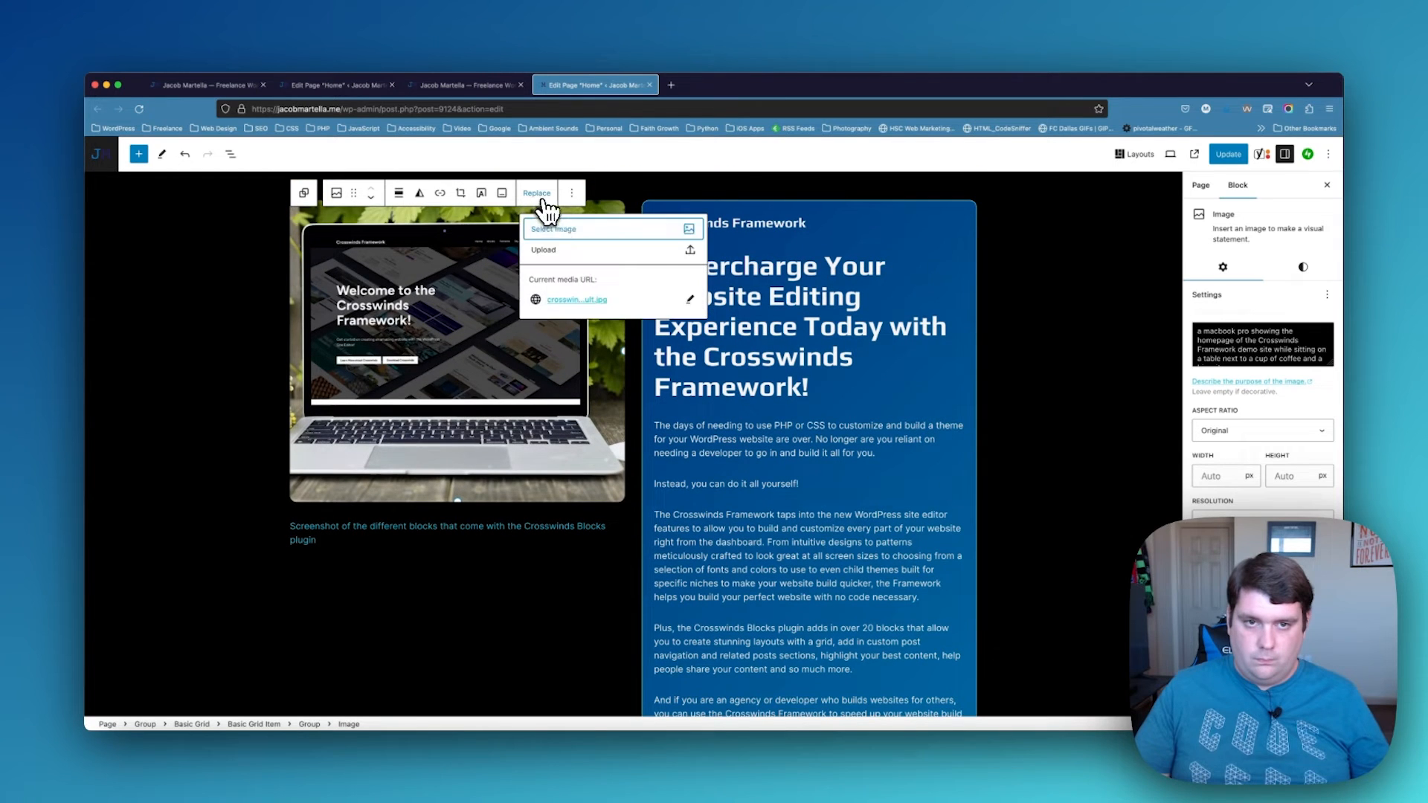
pyautogui.click(563, 232)
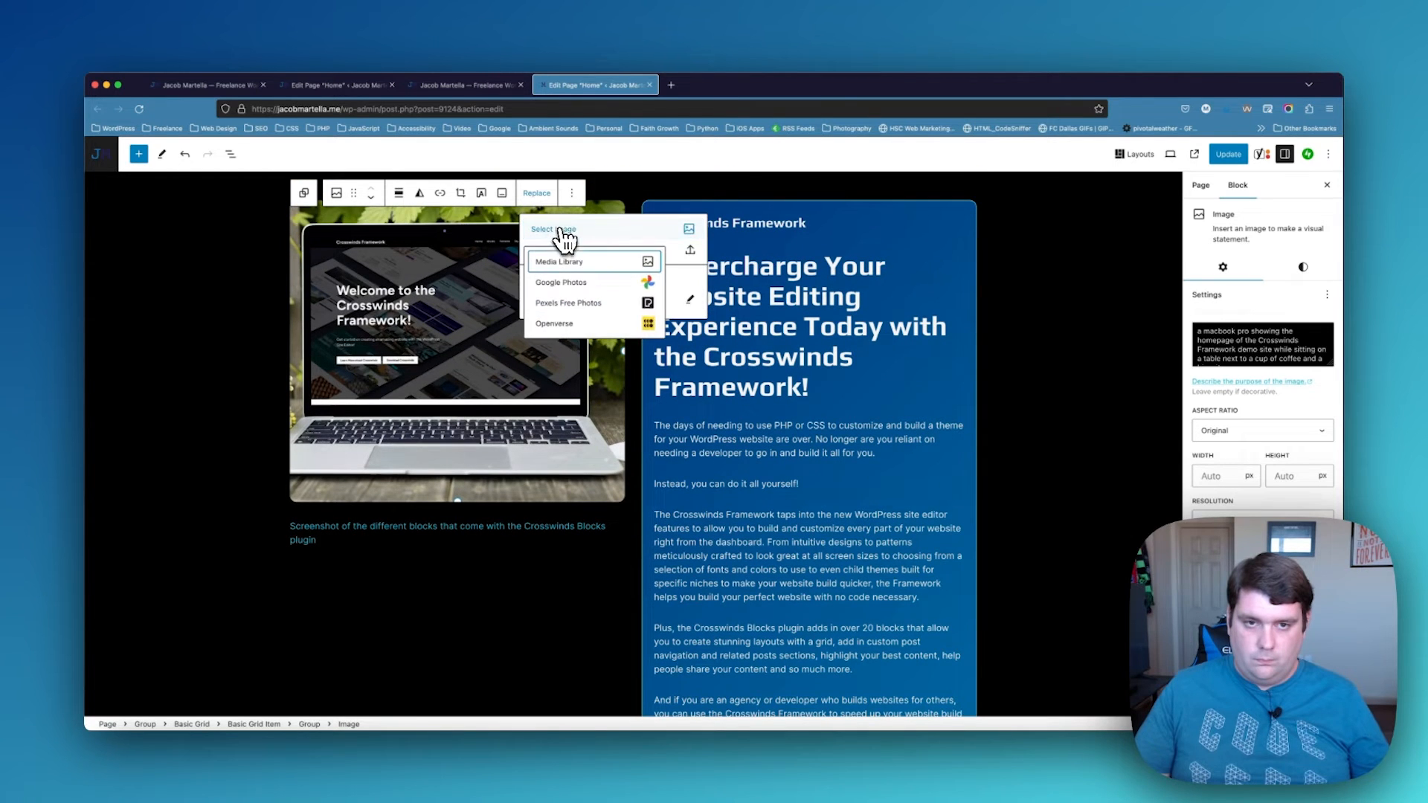
pyautogui.click(579, 268)
pyautogui.click(1036, 227)
pyautogui.write('crosswinds')
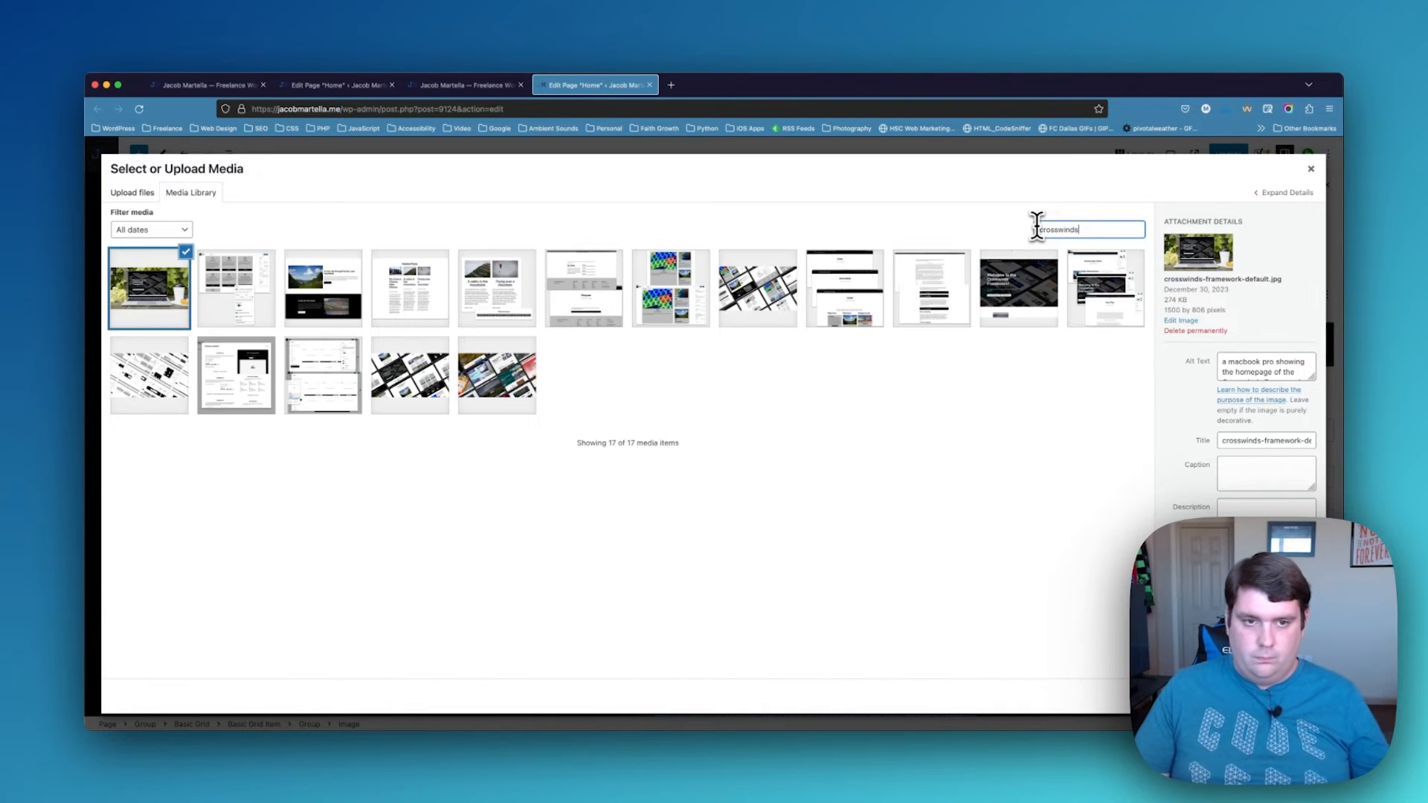
pyautogui.click(476, 372)
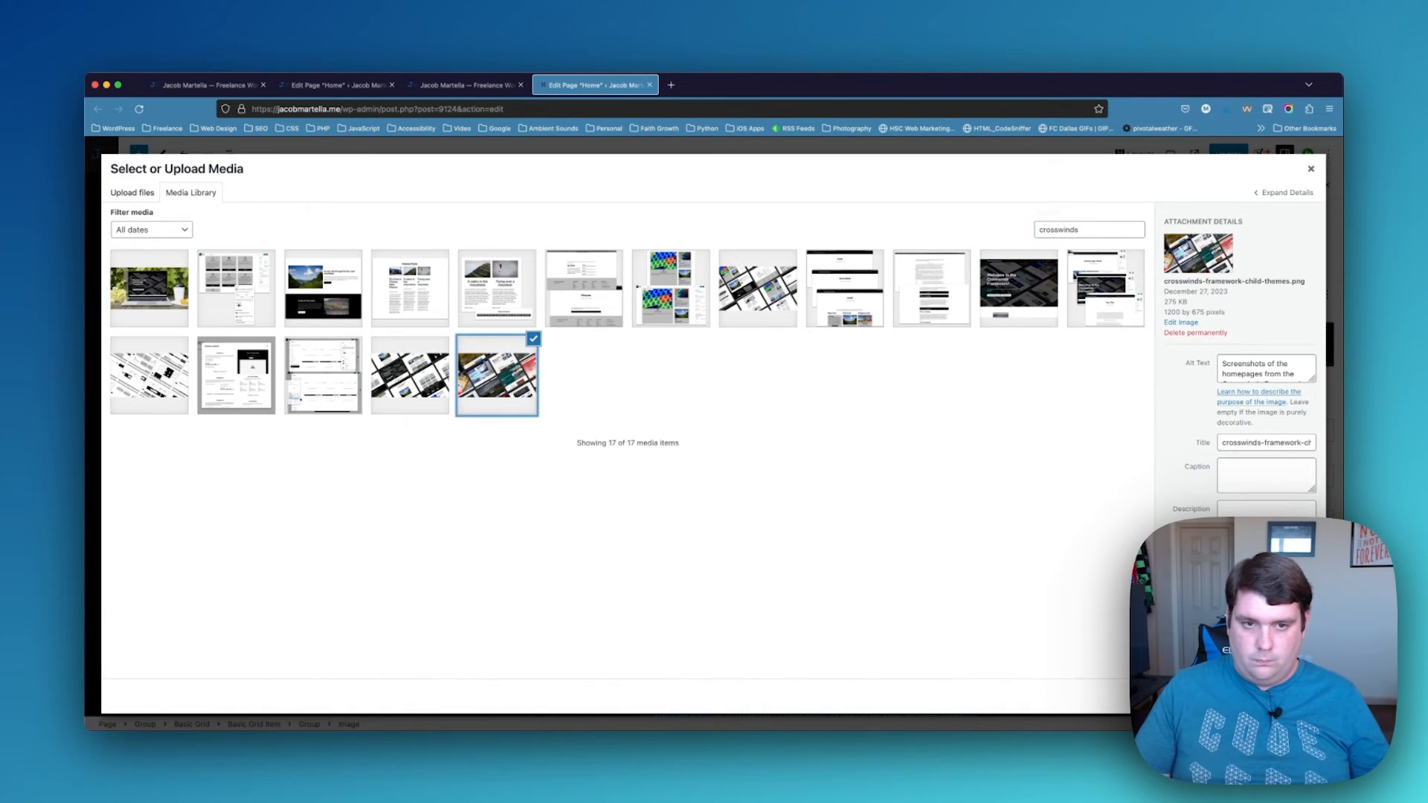
pyautogui.click(1296, 696)
# Replace the missing lower image of the Crosswinds Framework group with crosswinds-blocks-related-posts.png from the media library
pyautogui.scroll(-1, 691, 529)
pyautogui.click(491, 489)
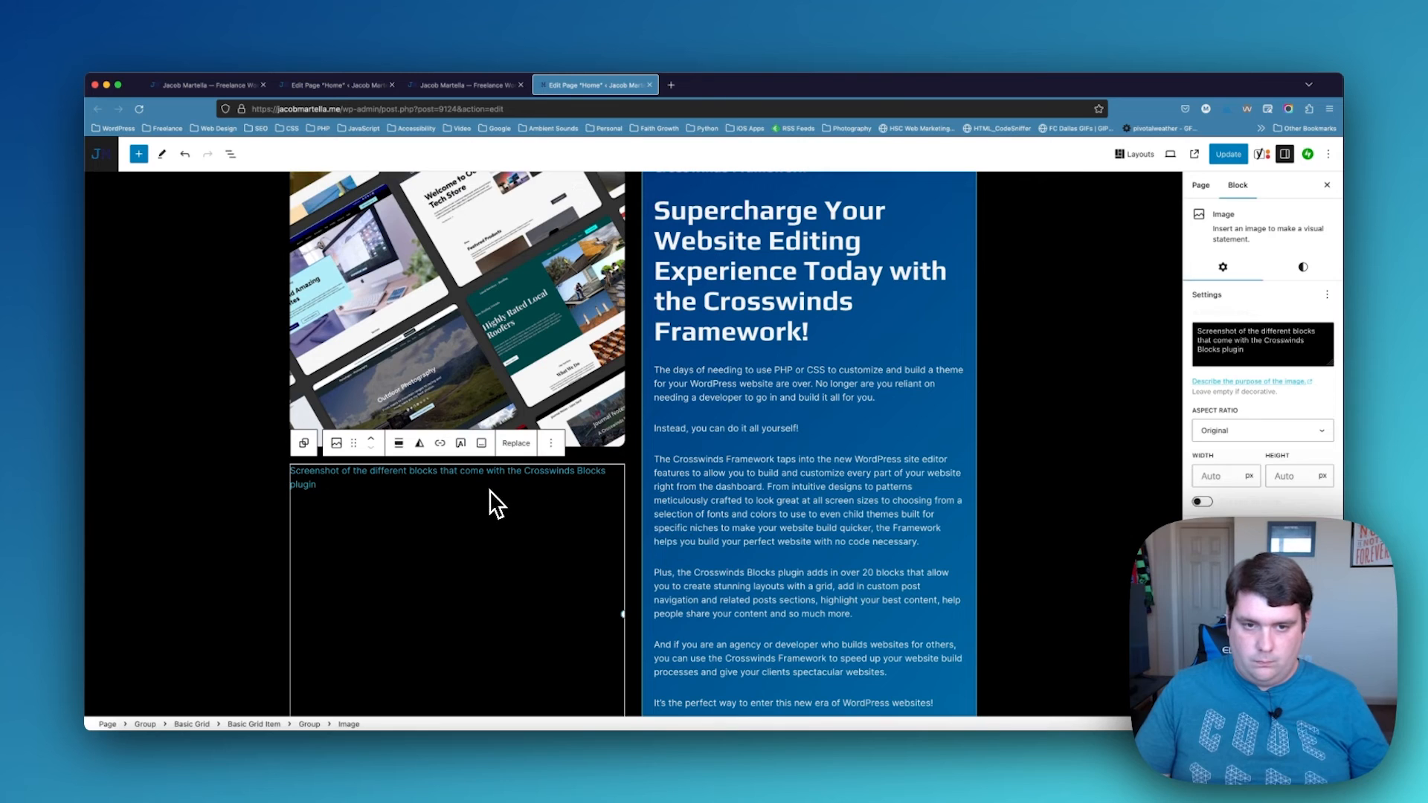
pyautogui.click(521, 446)
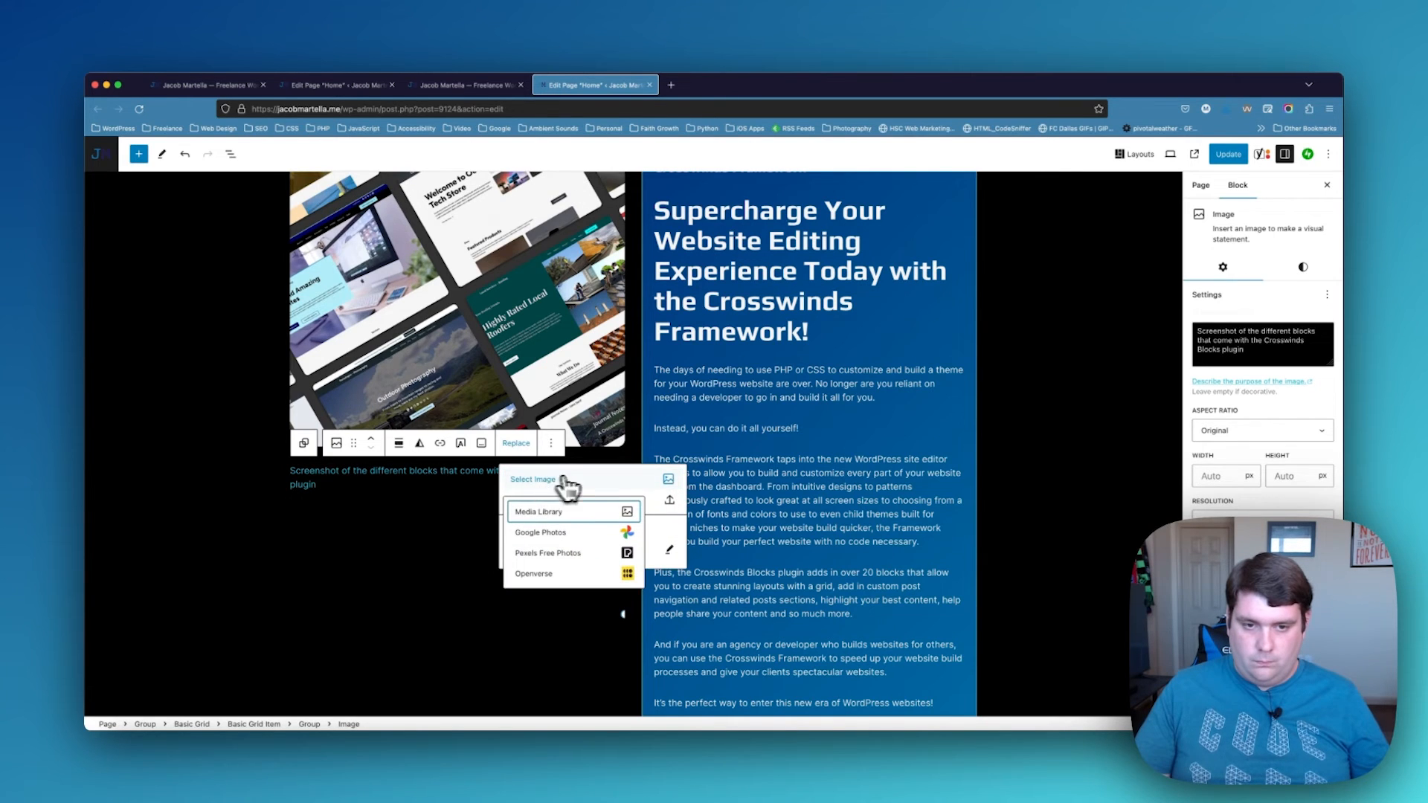
pyautogui.click(567, 513)
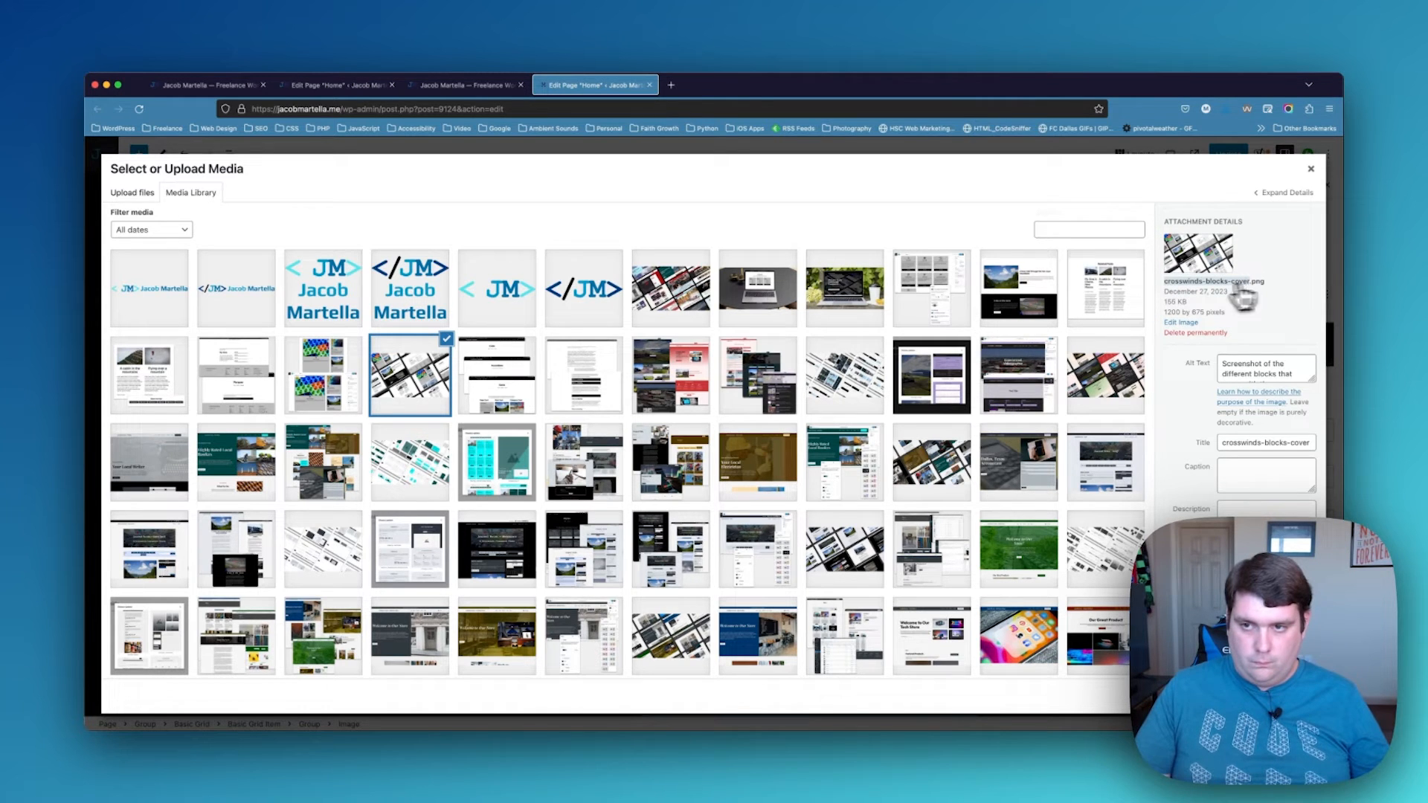
pyautogui.click(1098, 308)
pyautogui.click(1294, 696)
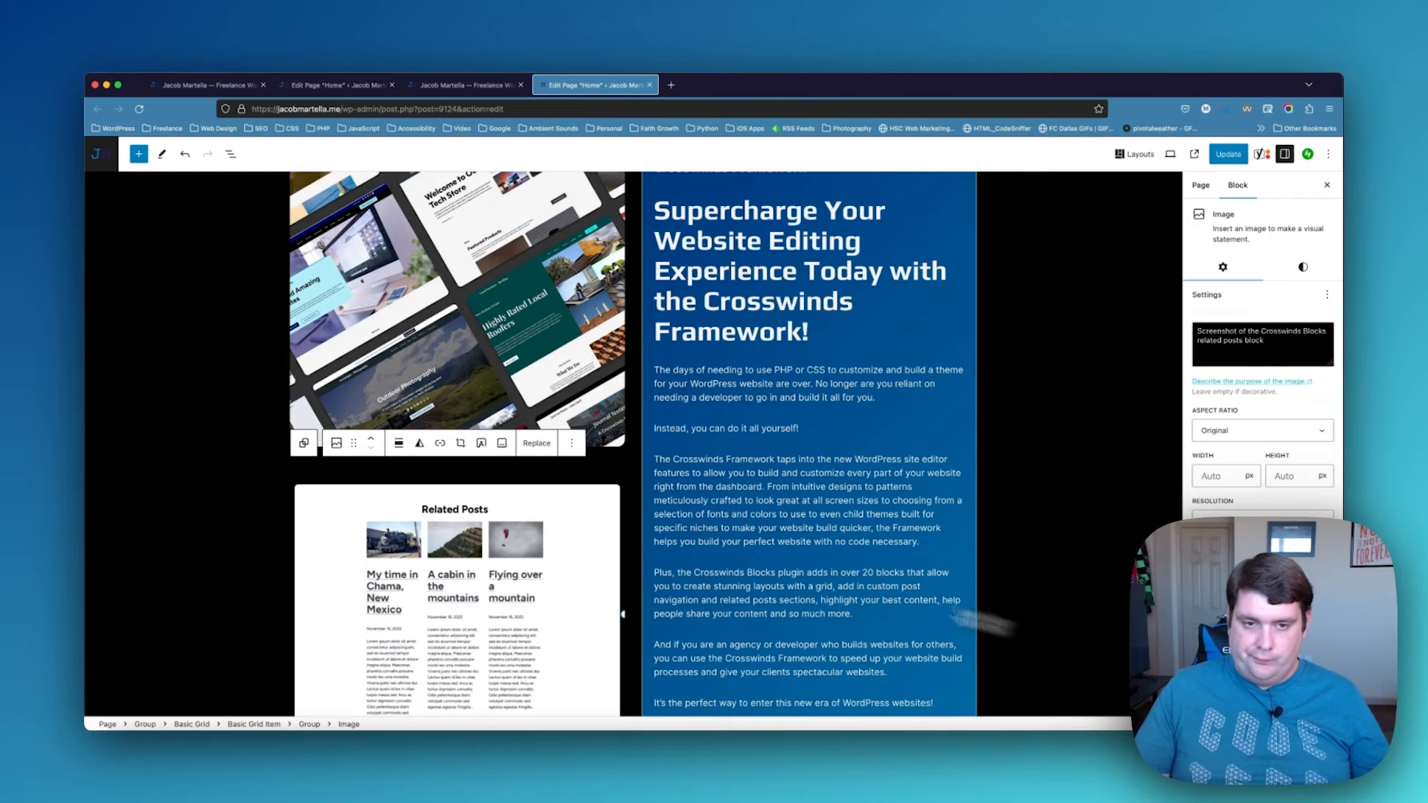
# Replace the related posts screenshot with crosswinds-blocks-cover.png from the media library
pyautogui.click(537, 444)
pyautogui.click(554, 480)
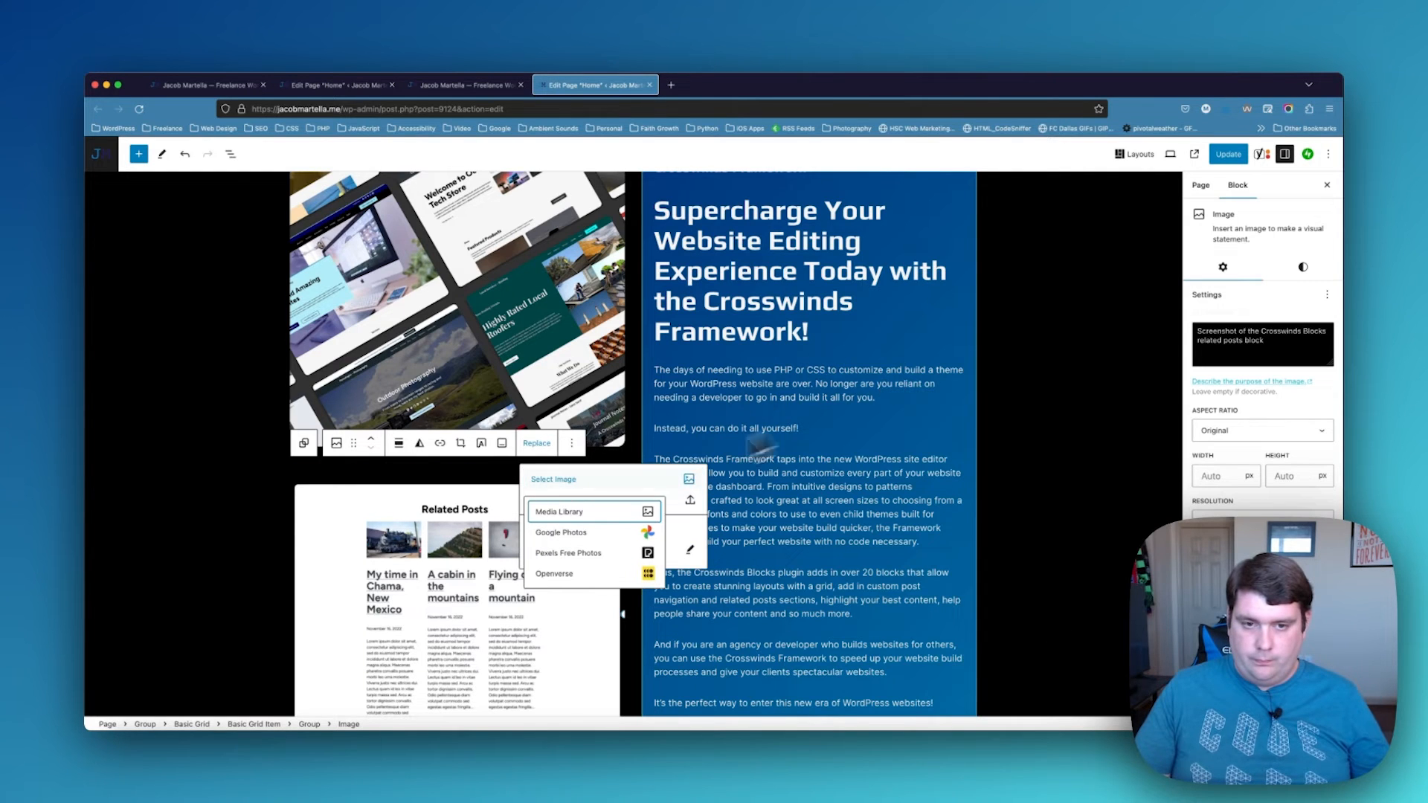
pyautogui.click(592, 513)
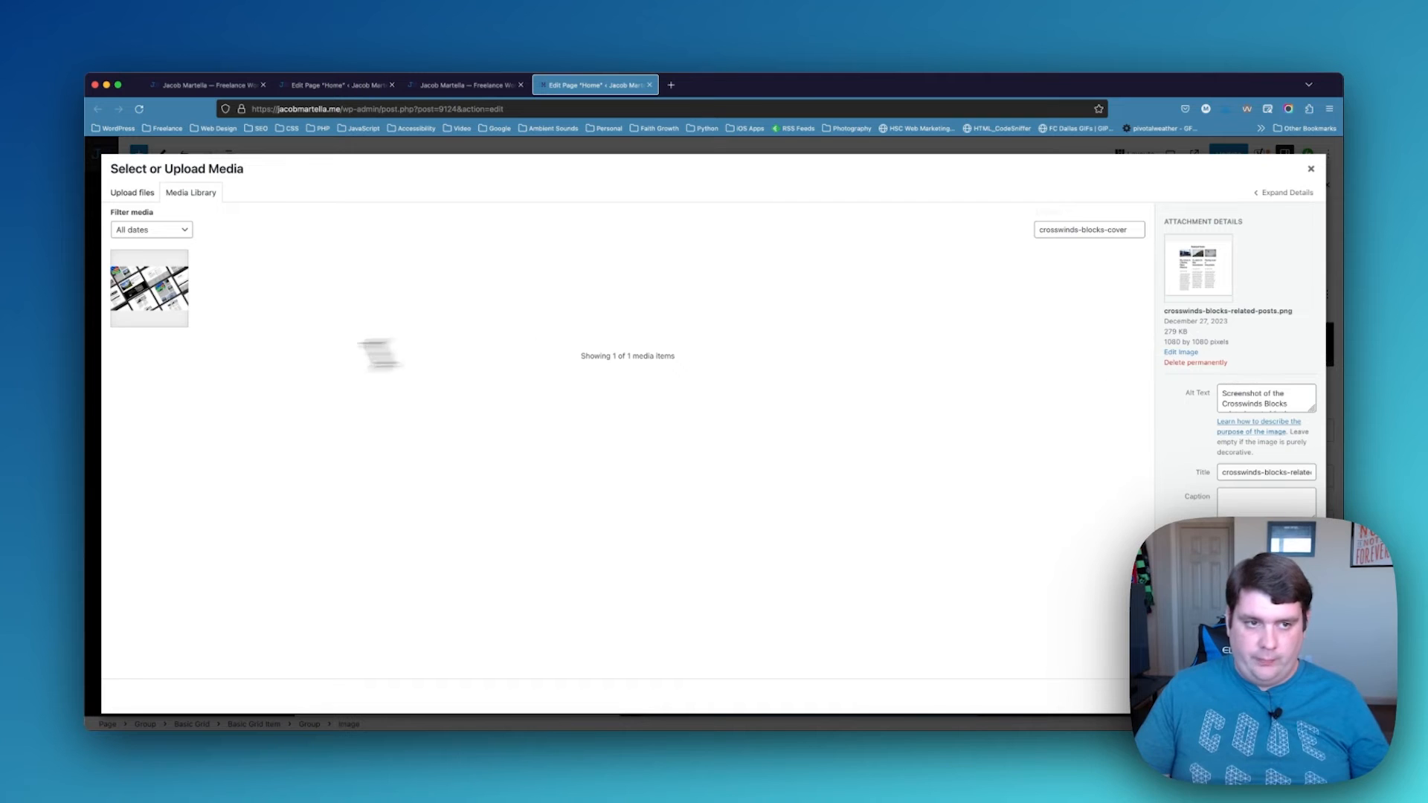
pyautogui.click(149, 290)
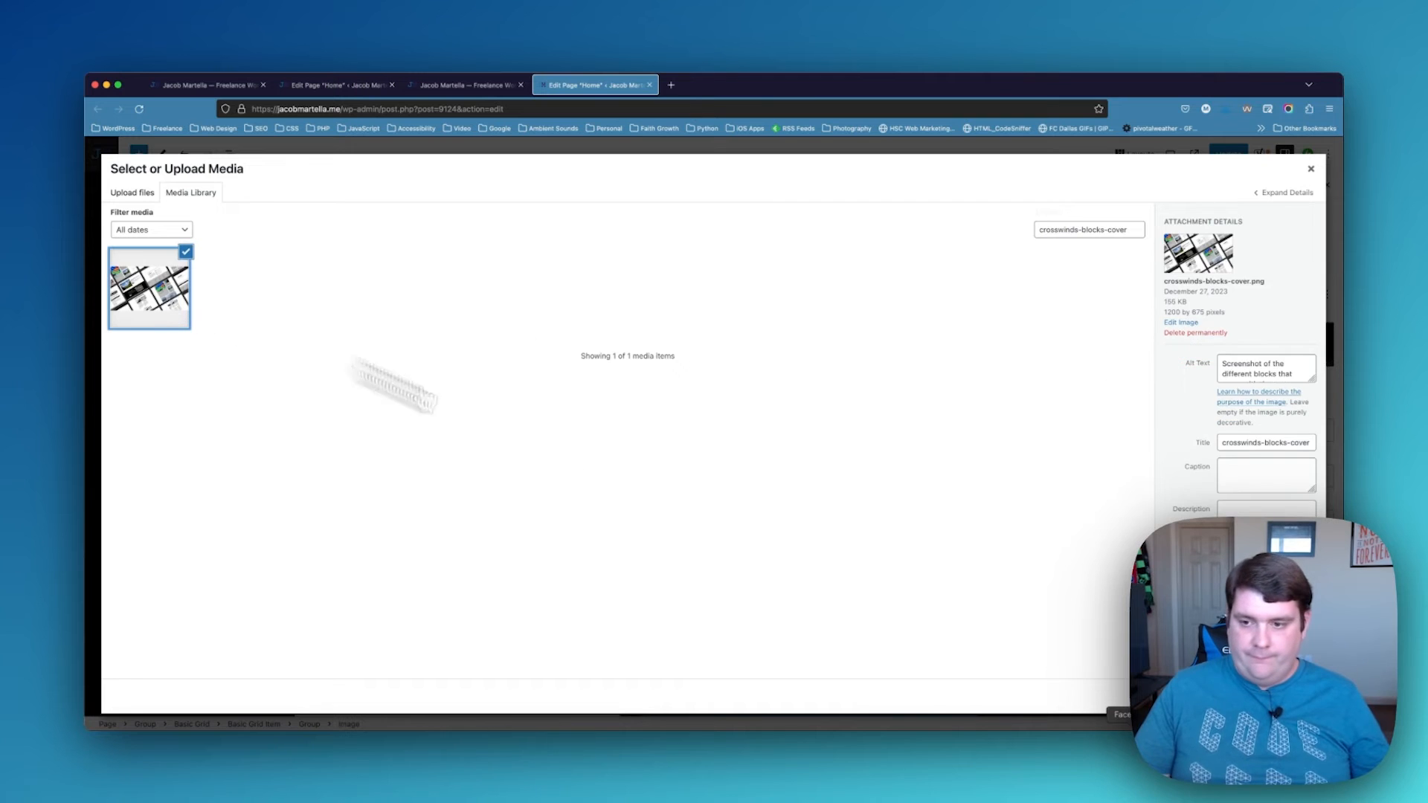
pyautogui.click(1294, 696)
pyautogui.press('super+Tab')
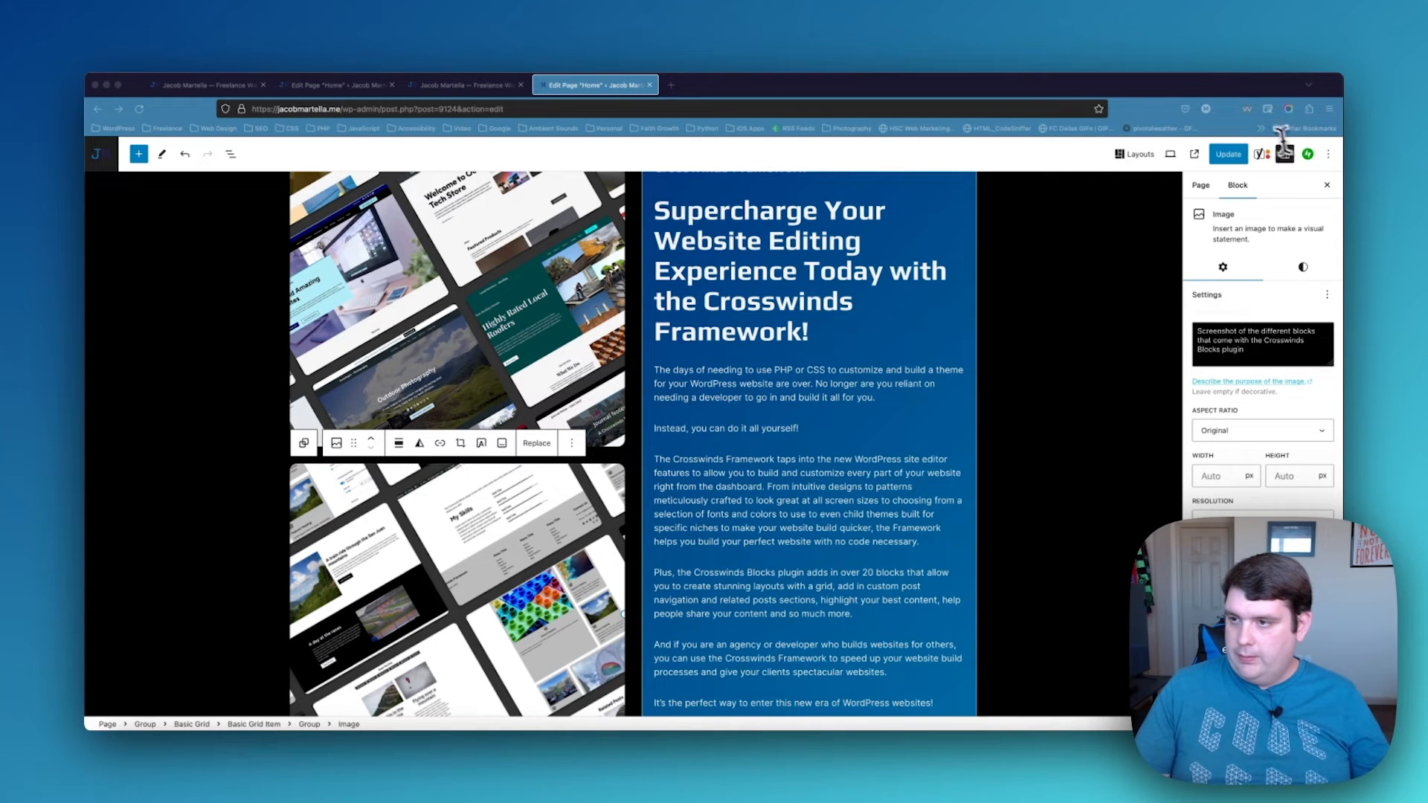
# Check the link and the new-tab setting of the "Learn More About the Crosswinds Framework" button
pyautogui.scroll(-3, 1027, 422)
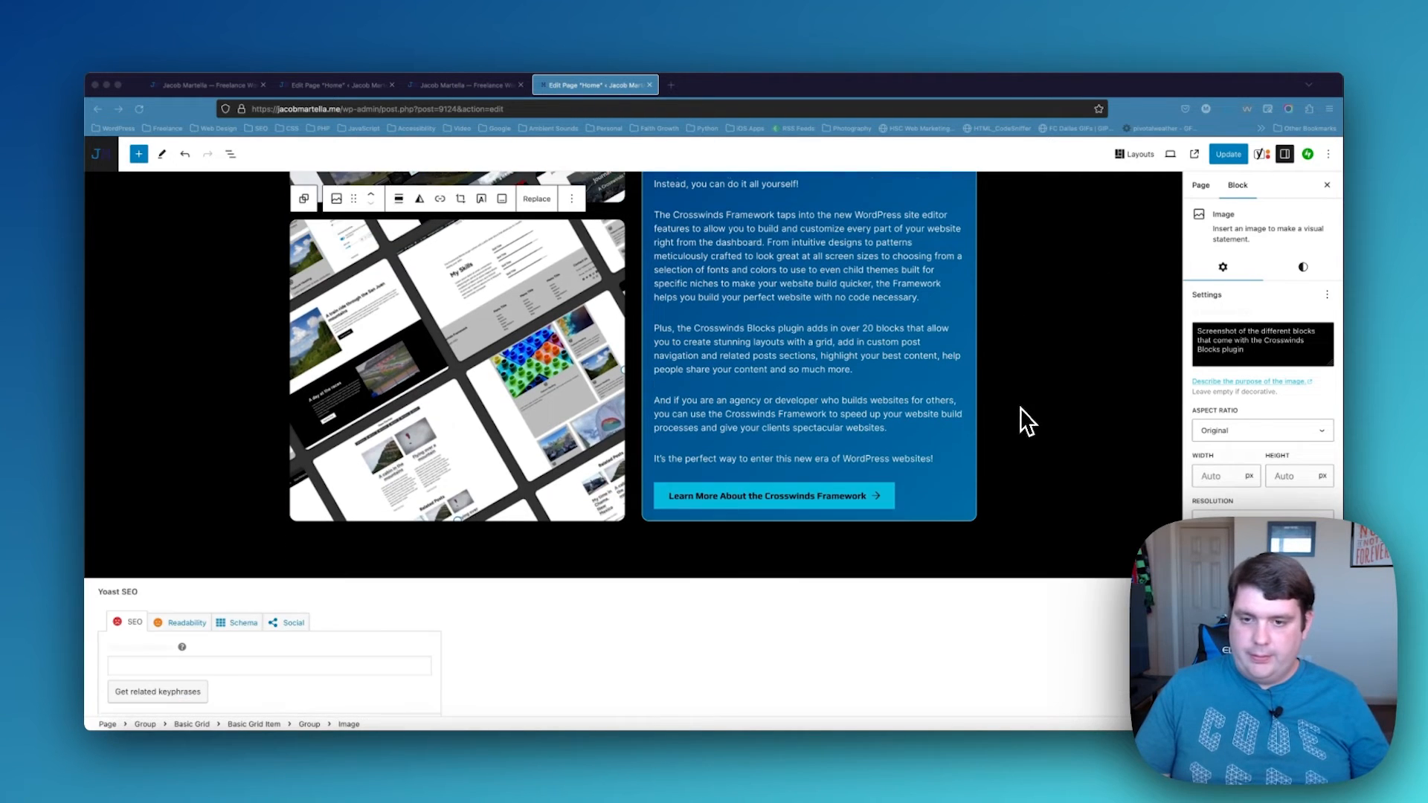
pyautogui.click(776, 514)
pyautogui.click(838, 531)
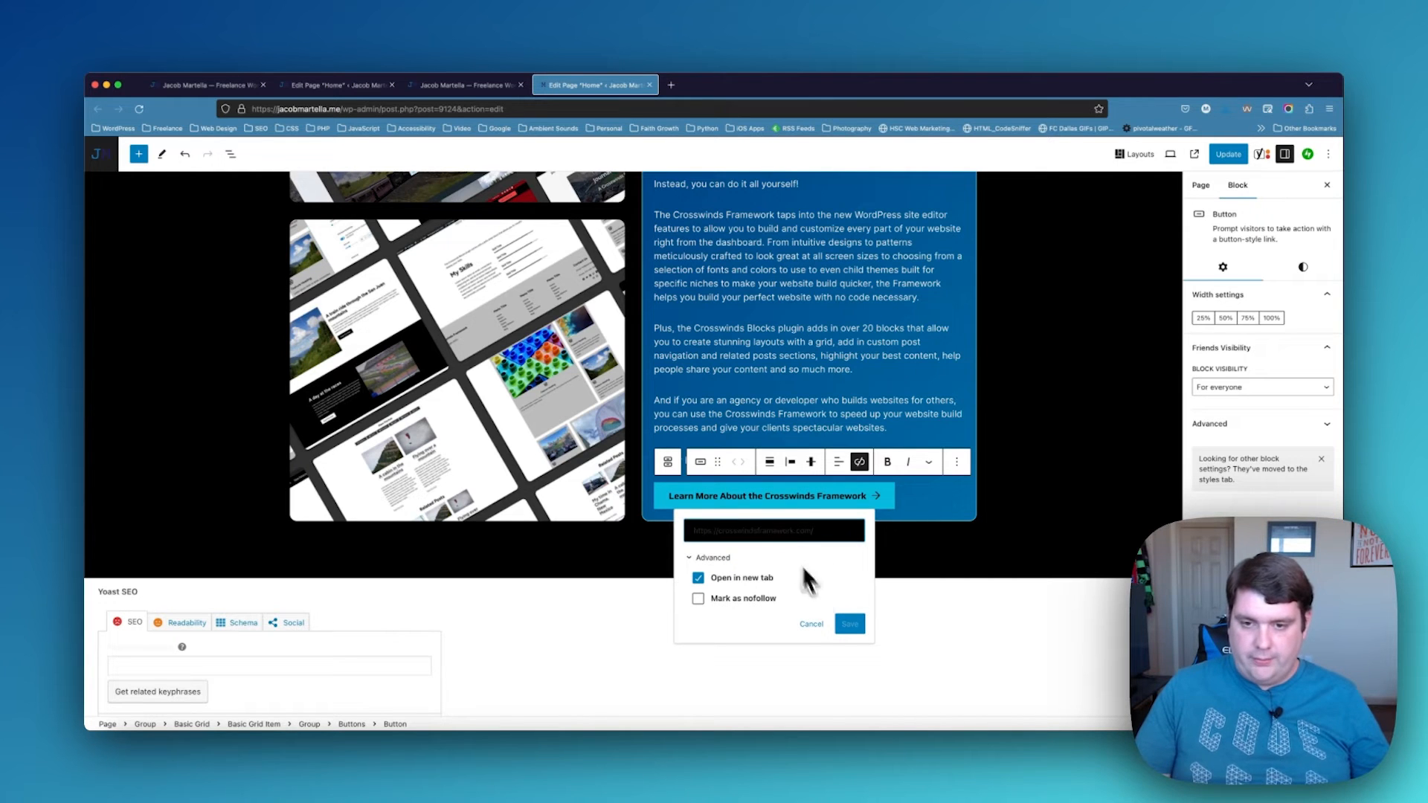
pyautogui.click(846, 374)
pyautogui.scroll(-2, 845, 370)
pyautogui.scroll(3, 845, 370)
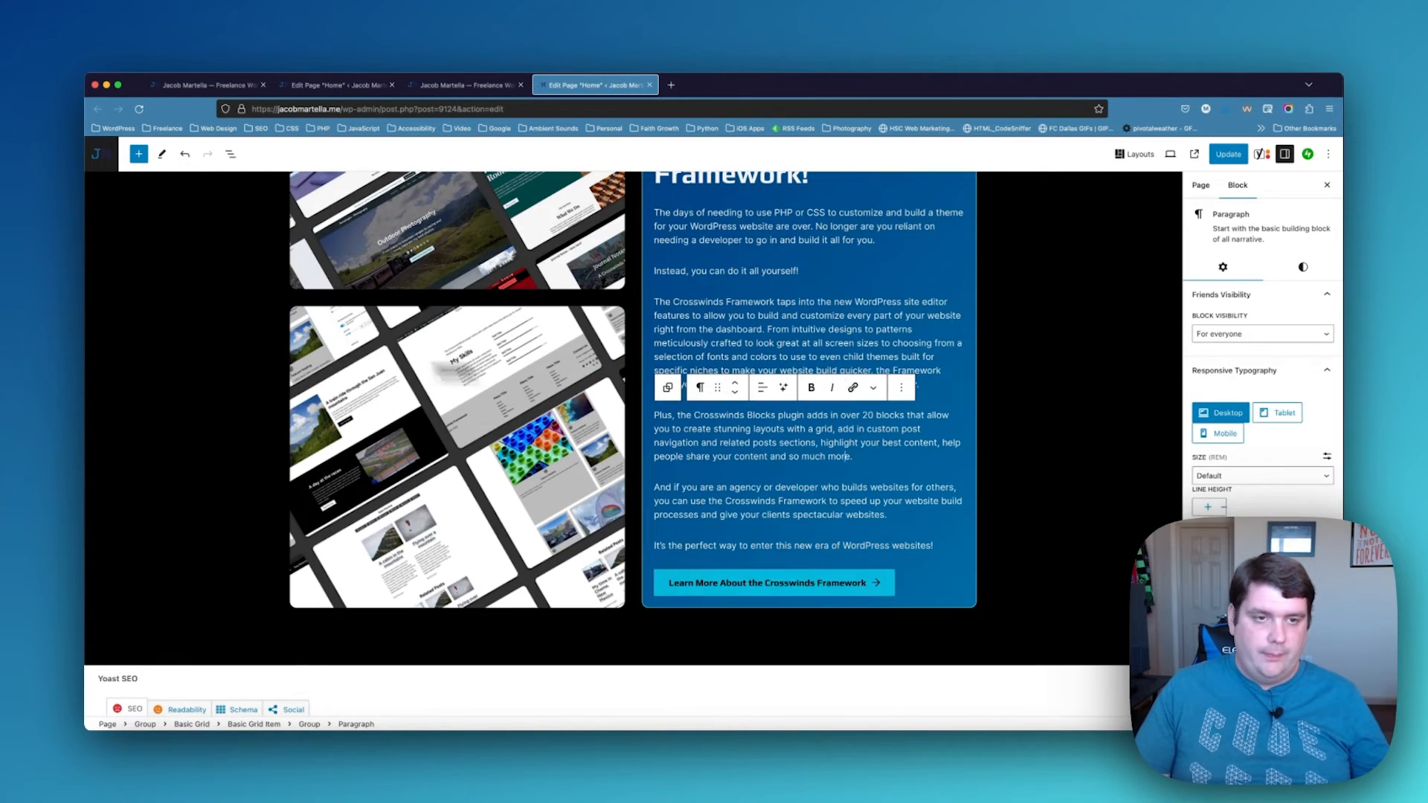
# Copy the outer group holding the "What I've Done" portfolio grid from the staging Home page
pyautogui.click(225, 368)
pyautogui.click(454, 85)
pyautogui.click(346, 85)
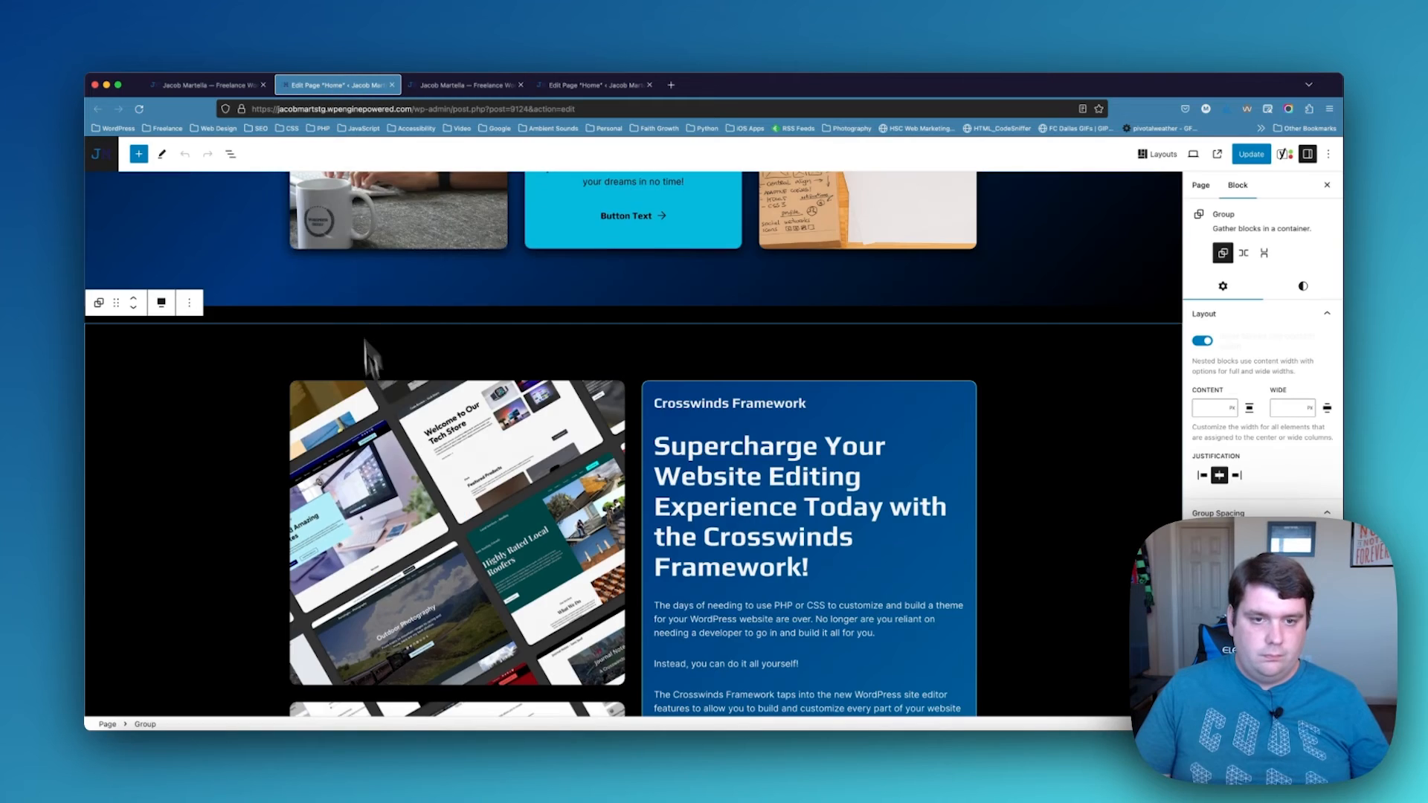
pyautogui.scroll(-4, 377, 446)
pyautogui.scroll(-3, 377, 431)
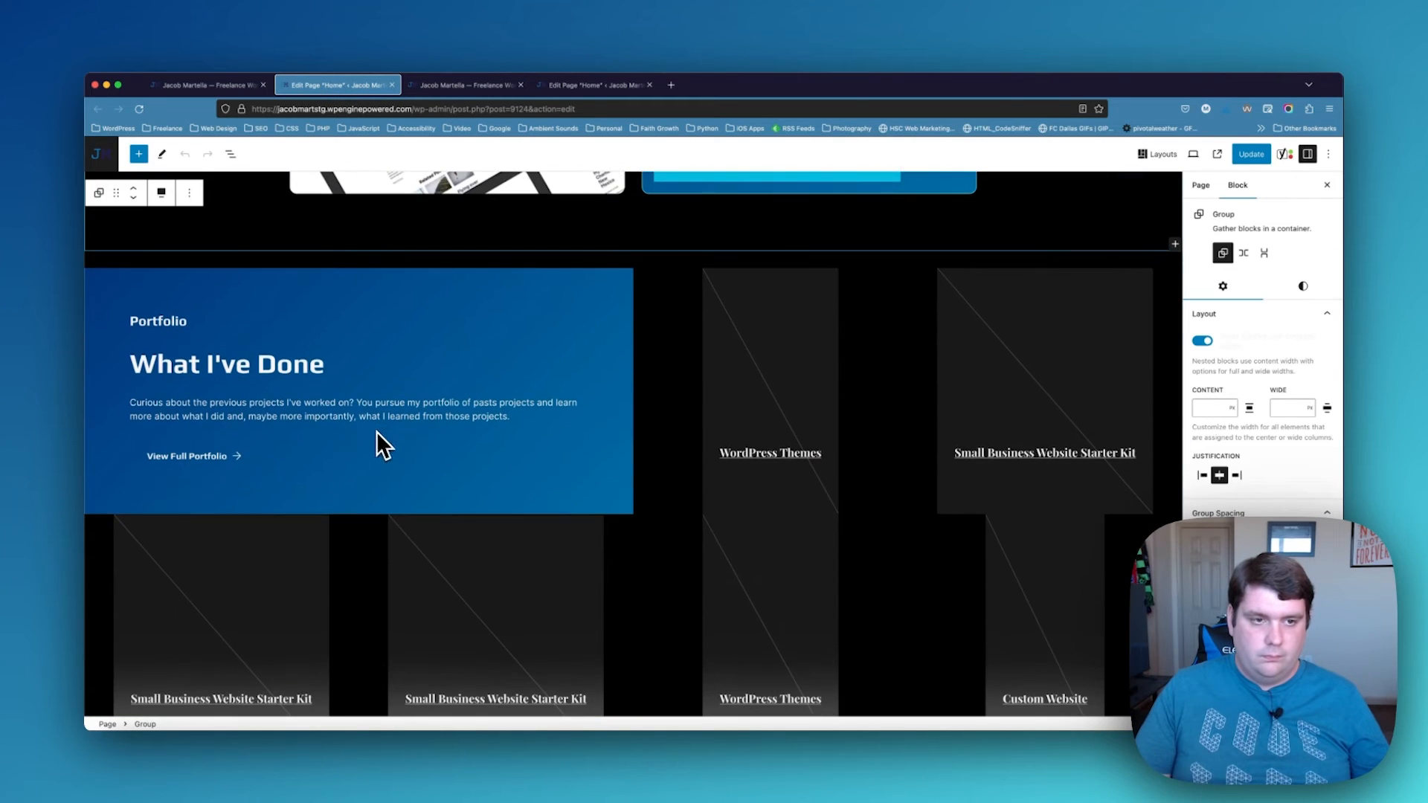
pyautogui.click(227, 276)
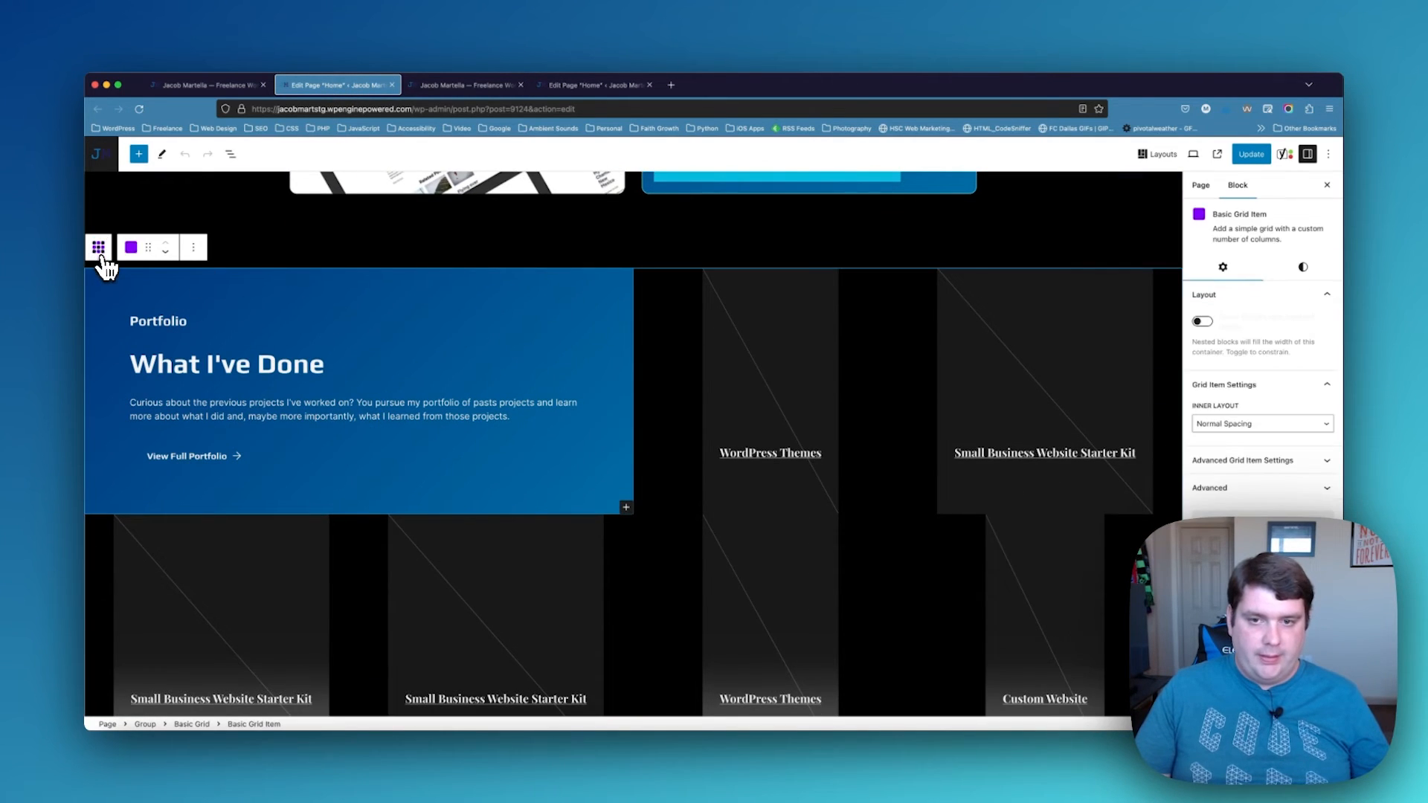
pyautogui.click(99, 248)
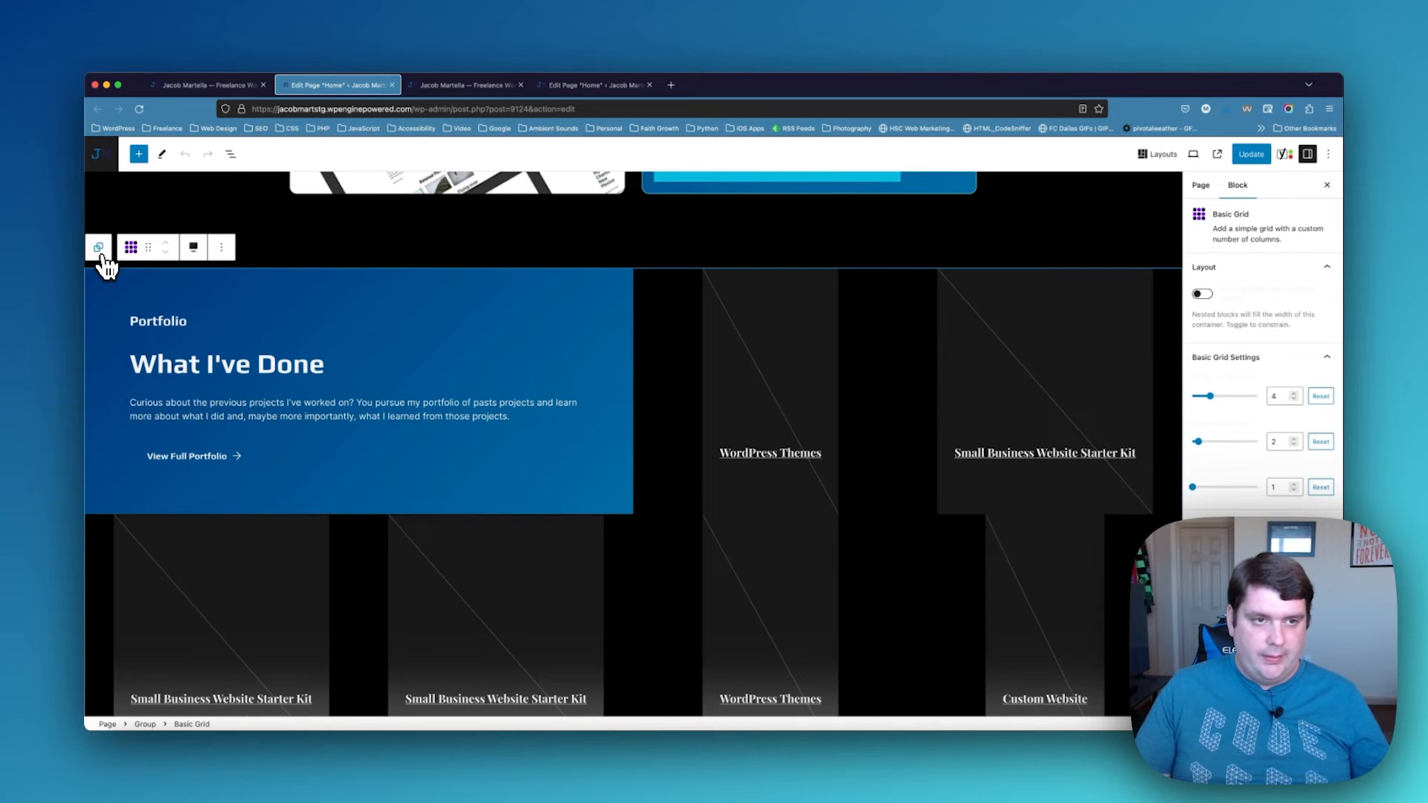
pyautogui.click(97, 248)
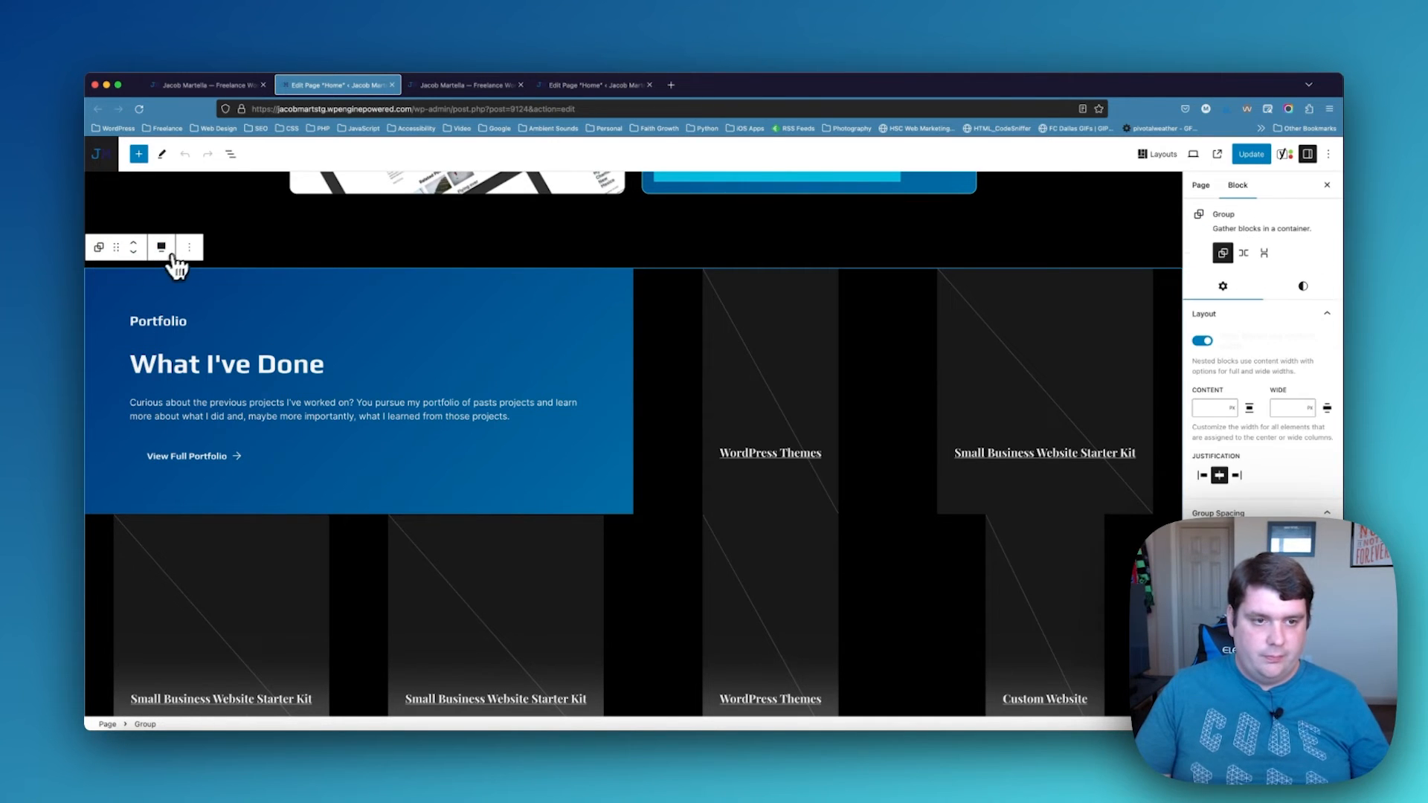
pyautogui.click(189, 248)
pyautogui.click(218, 285)
# Paste the copied portfolio group below the Crosswinds Framework section of the live Home page and check its project tiles
pyautogui.click(577, 86)
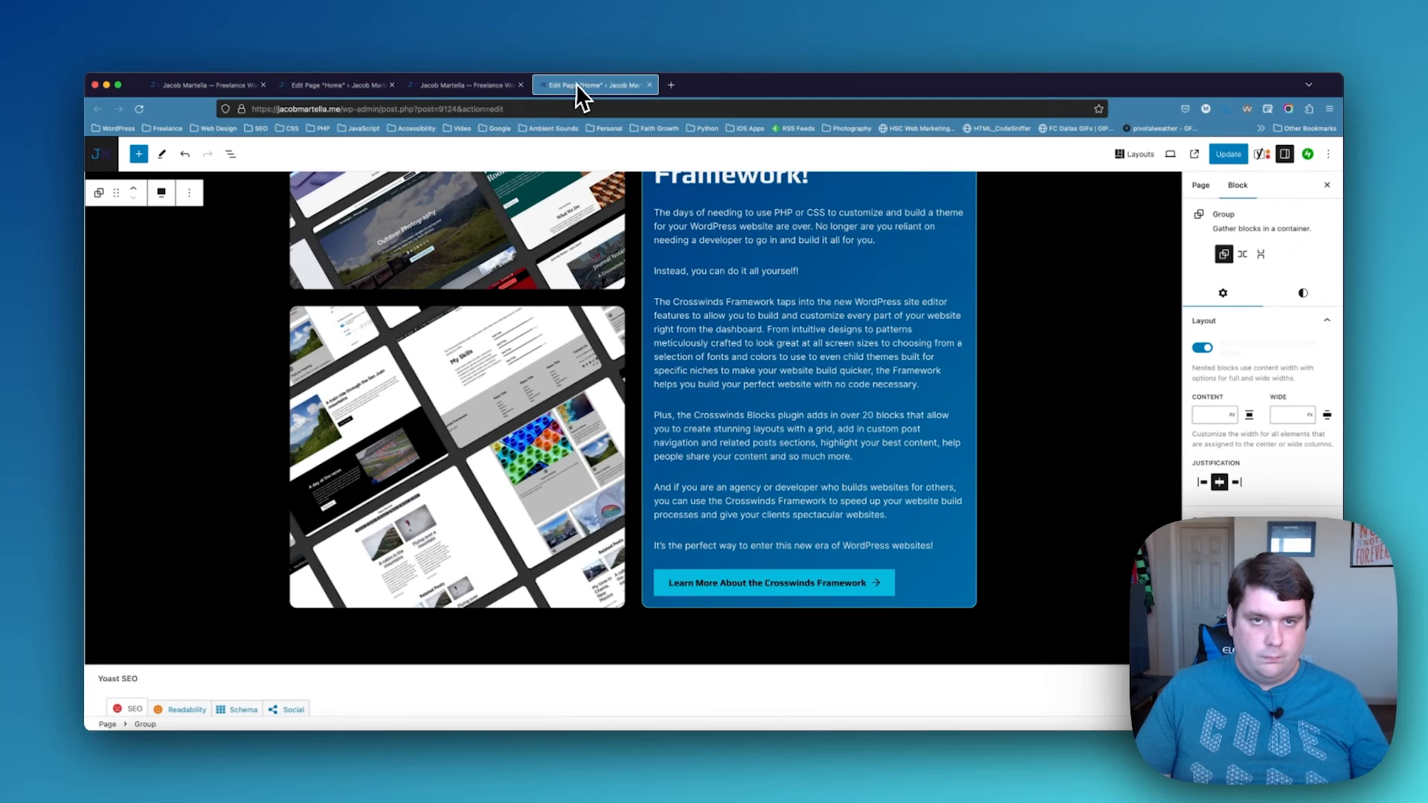
pyautogui.press('Return')
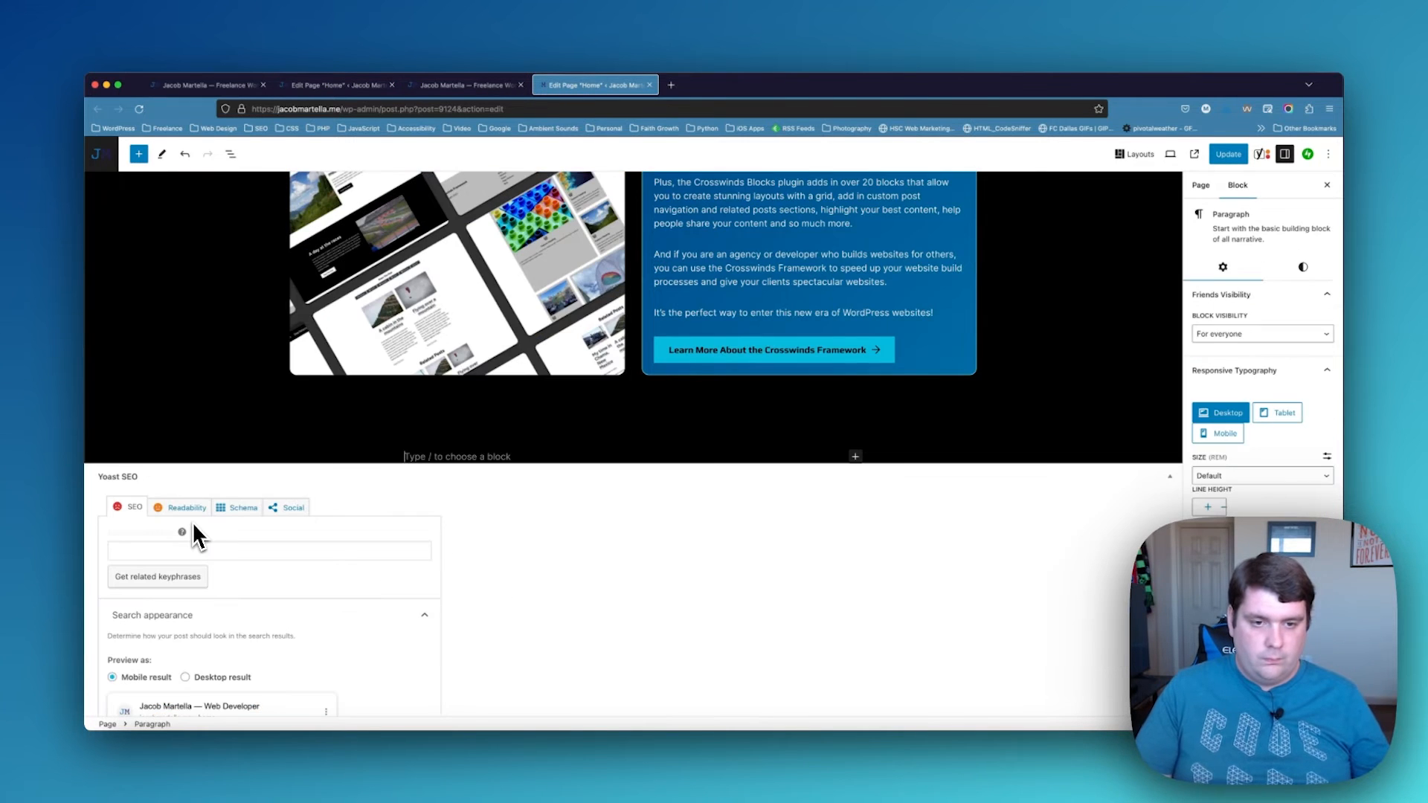
pyautogui.press('super+v')
pyautogui.scroll(-5, 556, 479)
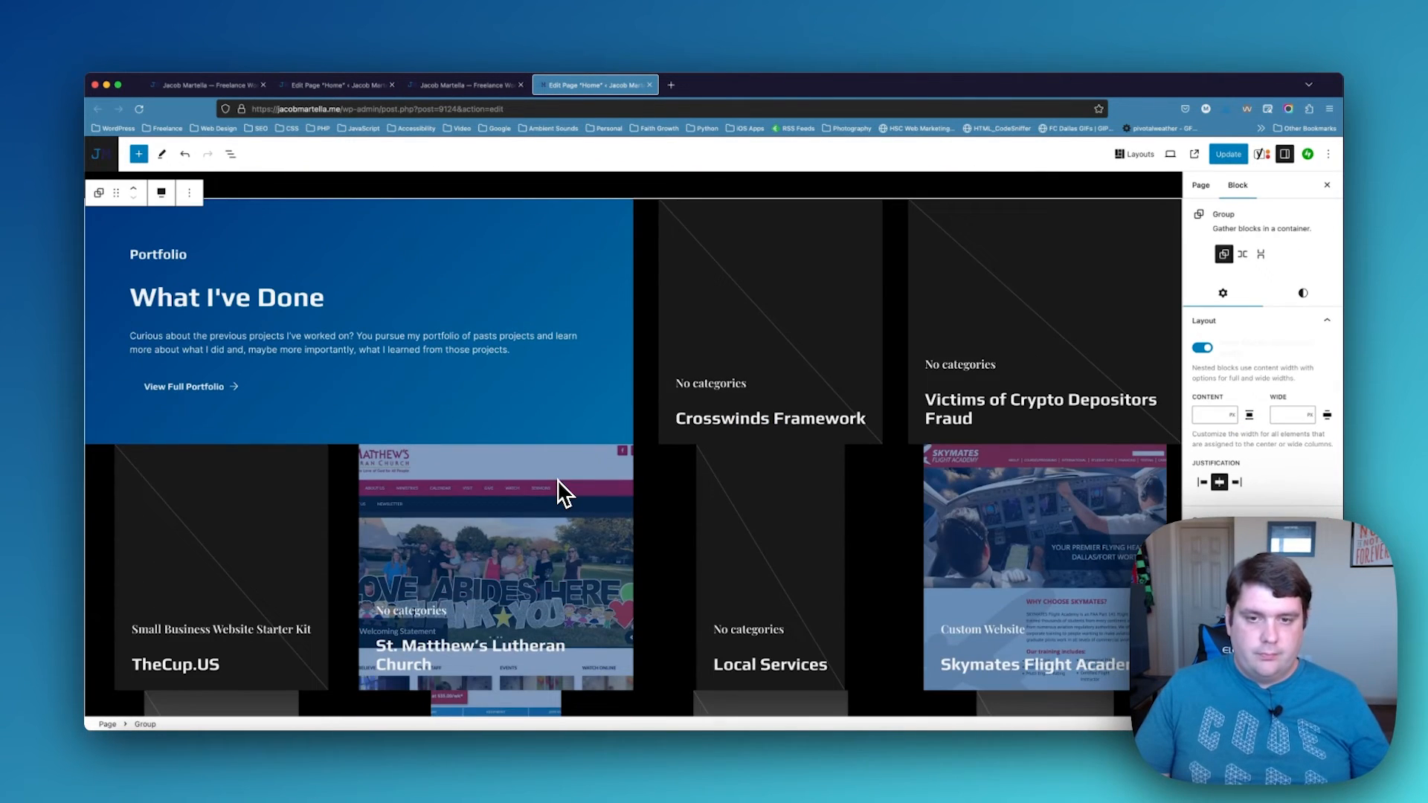
pyautogui.scroll(-1, 556, 480)
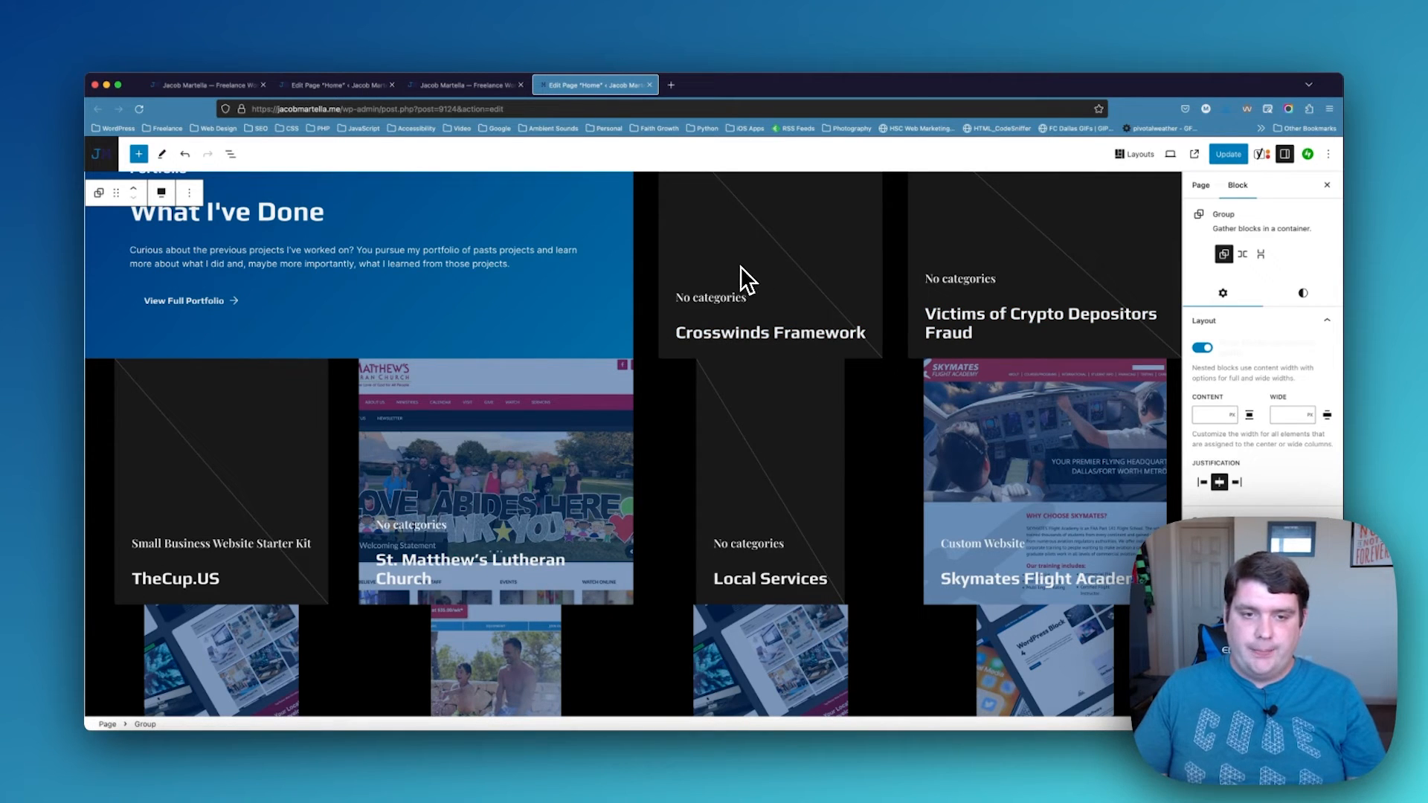
pyautogui.click(733, 298)
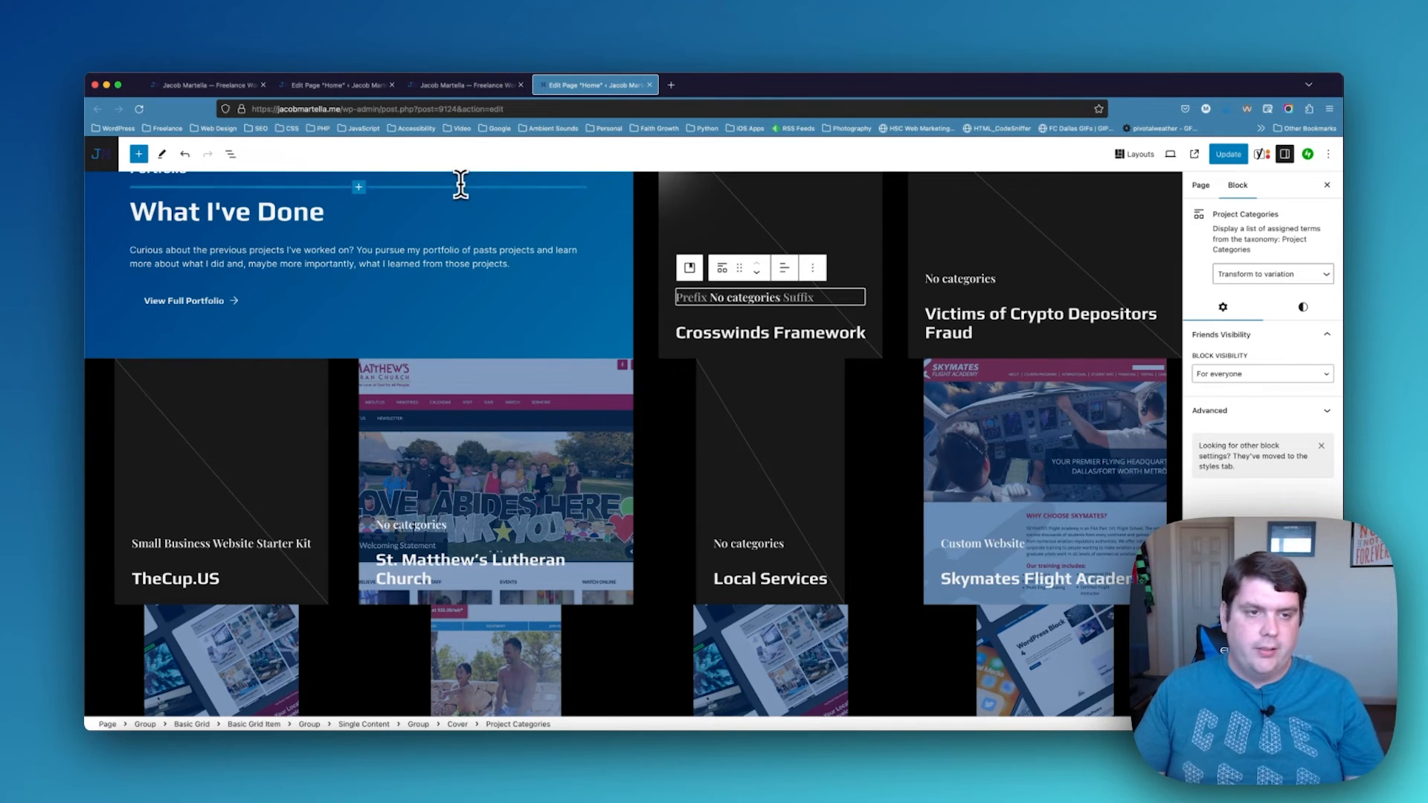
# Link the "View Full Portfolio" button to the Portfolio page
pyautogui.click(178, 302)
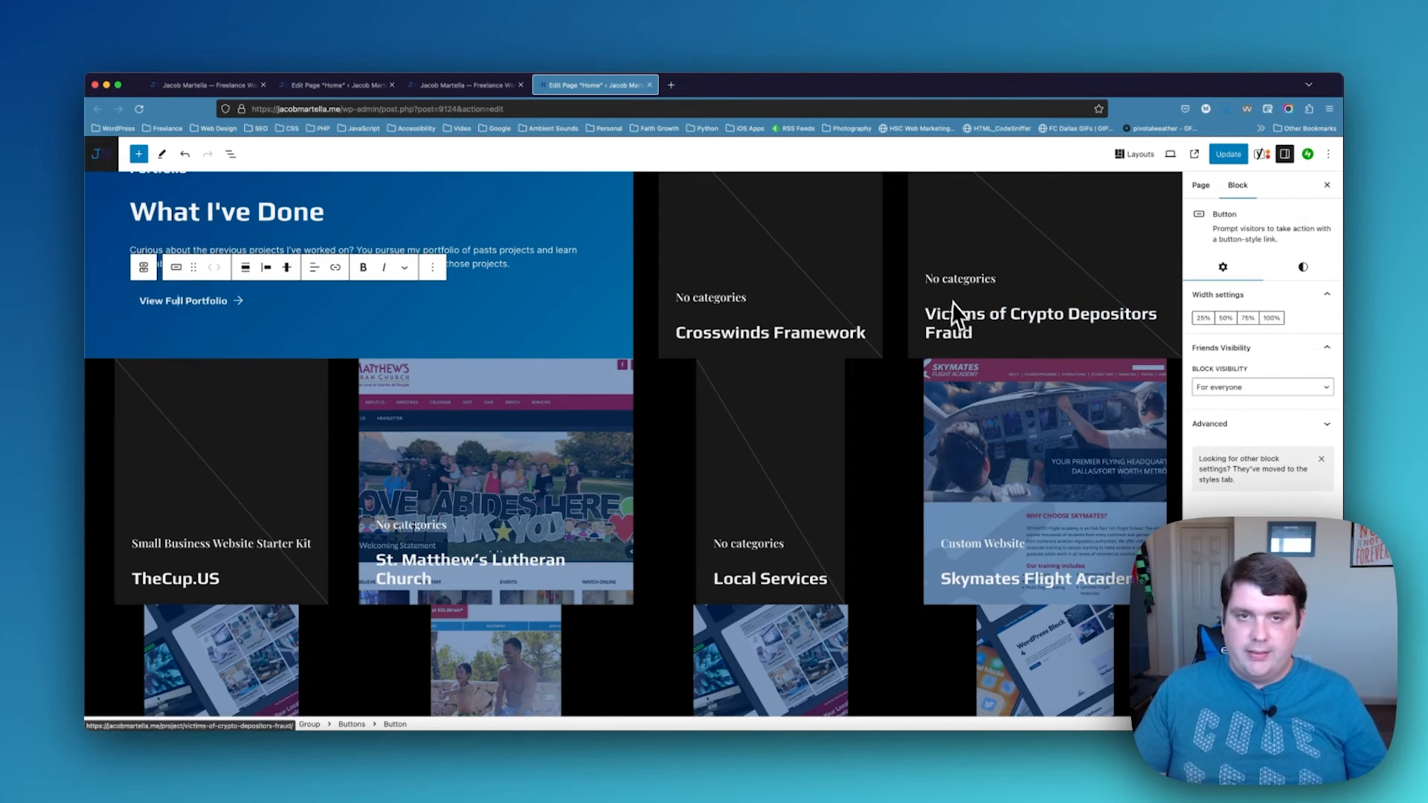
pyautogui.click(344, 270)
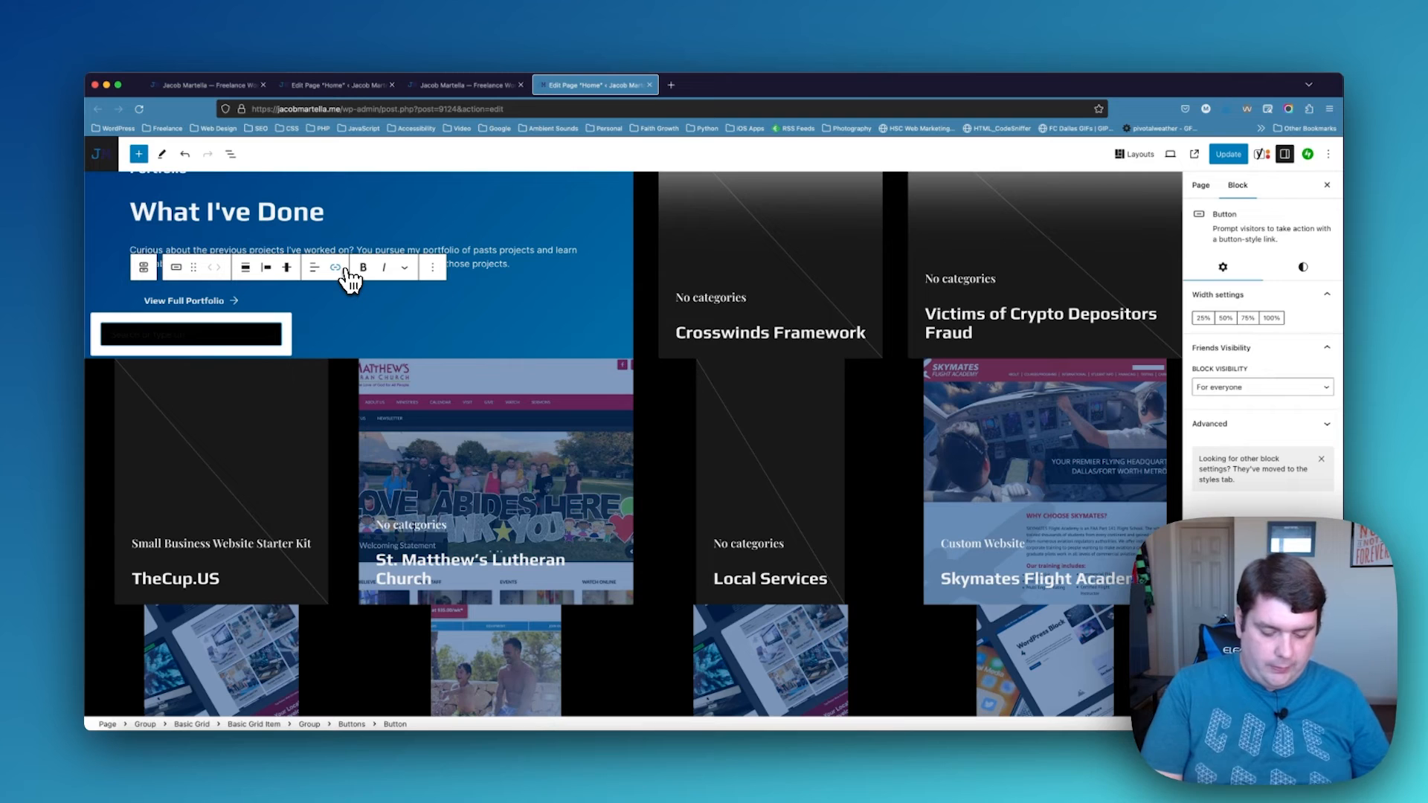
pyautogui.write('Portfolio')
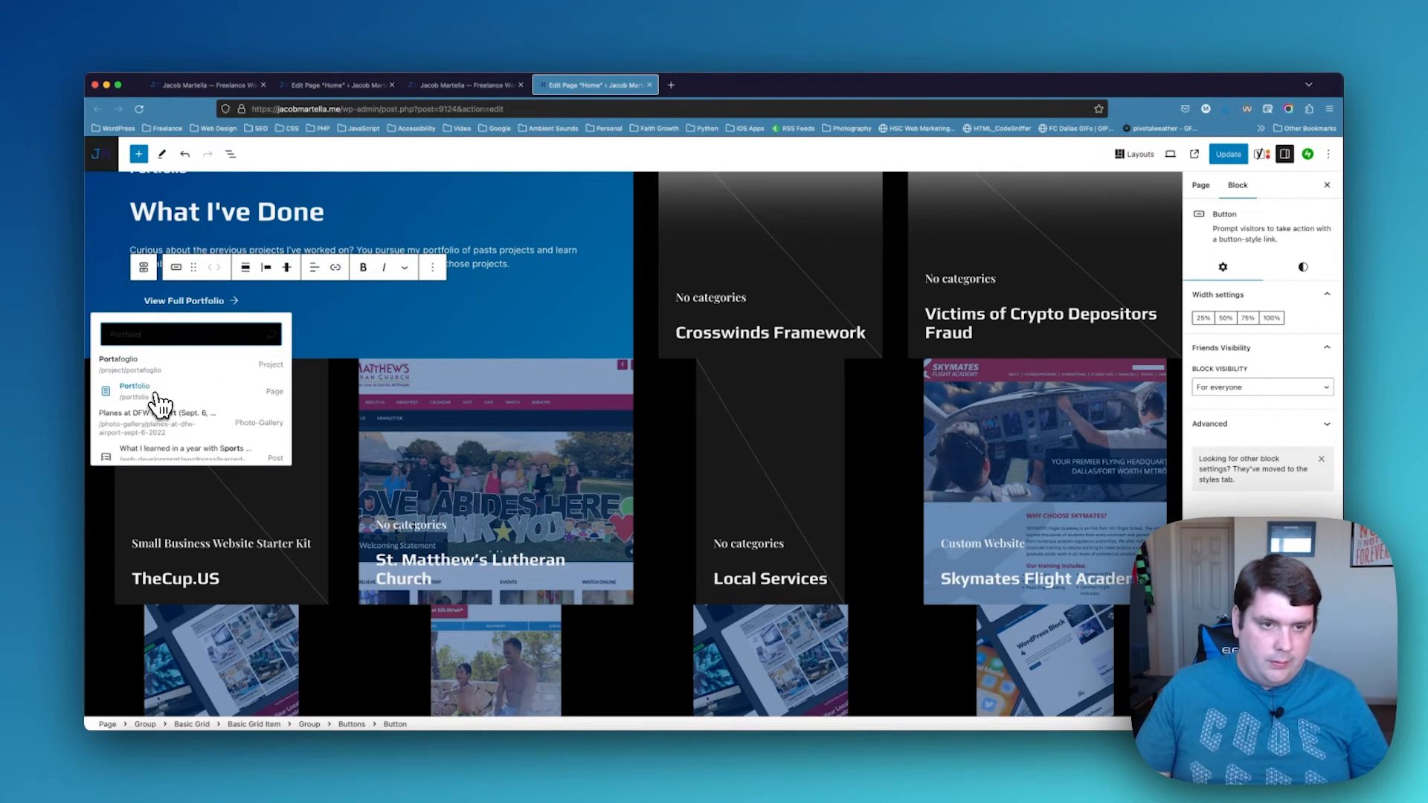
pyautogui.click(158, 404)
pyautogui.click(543, 320)
# Copy the outer group holding the "My Writing on Web Development" section from the staging Home page
pyautogui.scroll(-4, 543, 318)
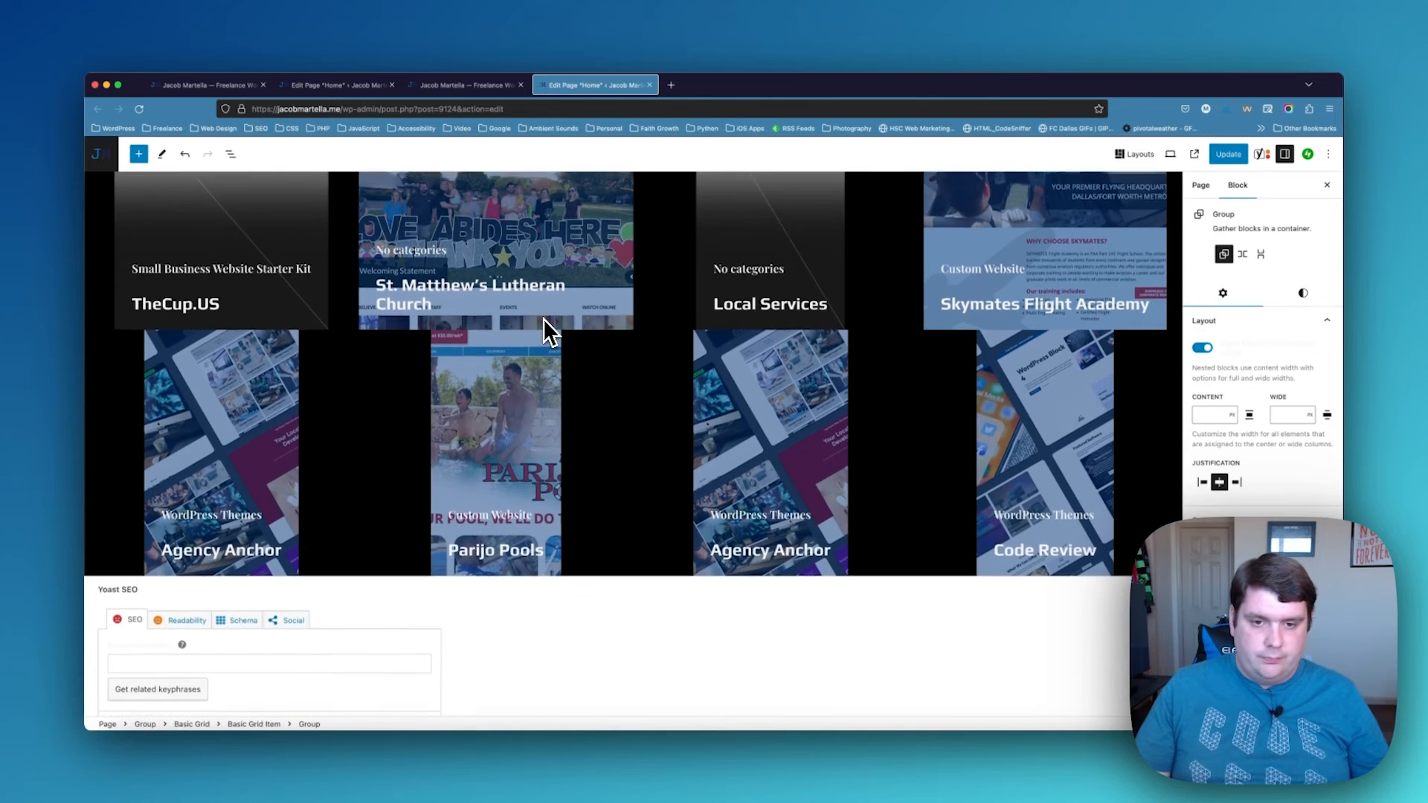
pyautogui.click(467, 86)
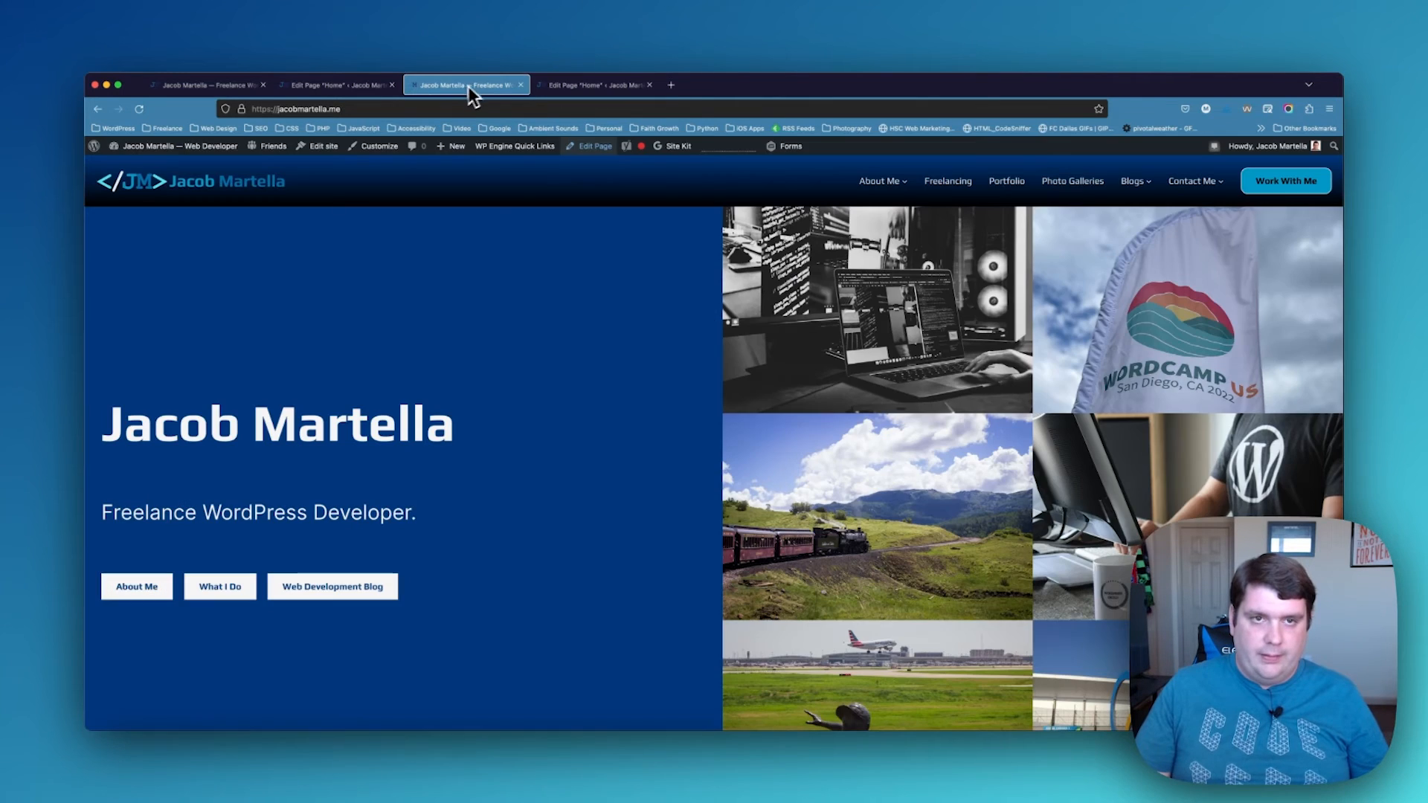
pyautogui.click(359, 85)
pyautogui.scroll(-3, 362, 459)
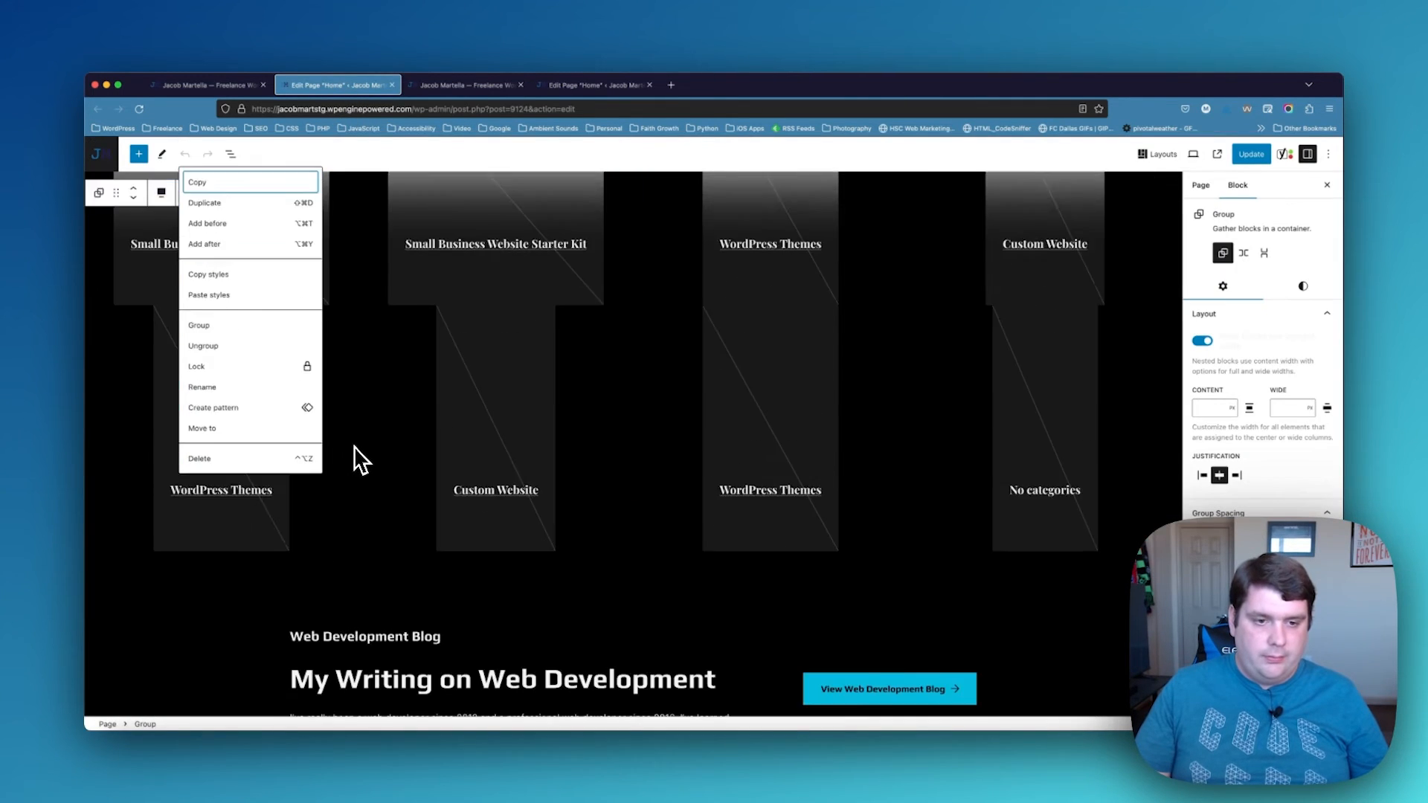
pyautogui.scroll(-5, 354, 448)
pyautogui.click(591, 204)
pyautogui.scroll(2, 593, 201)
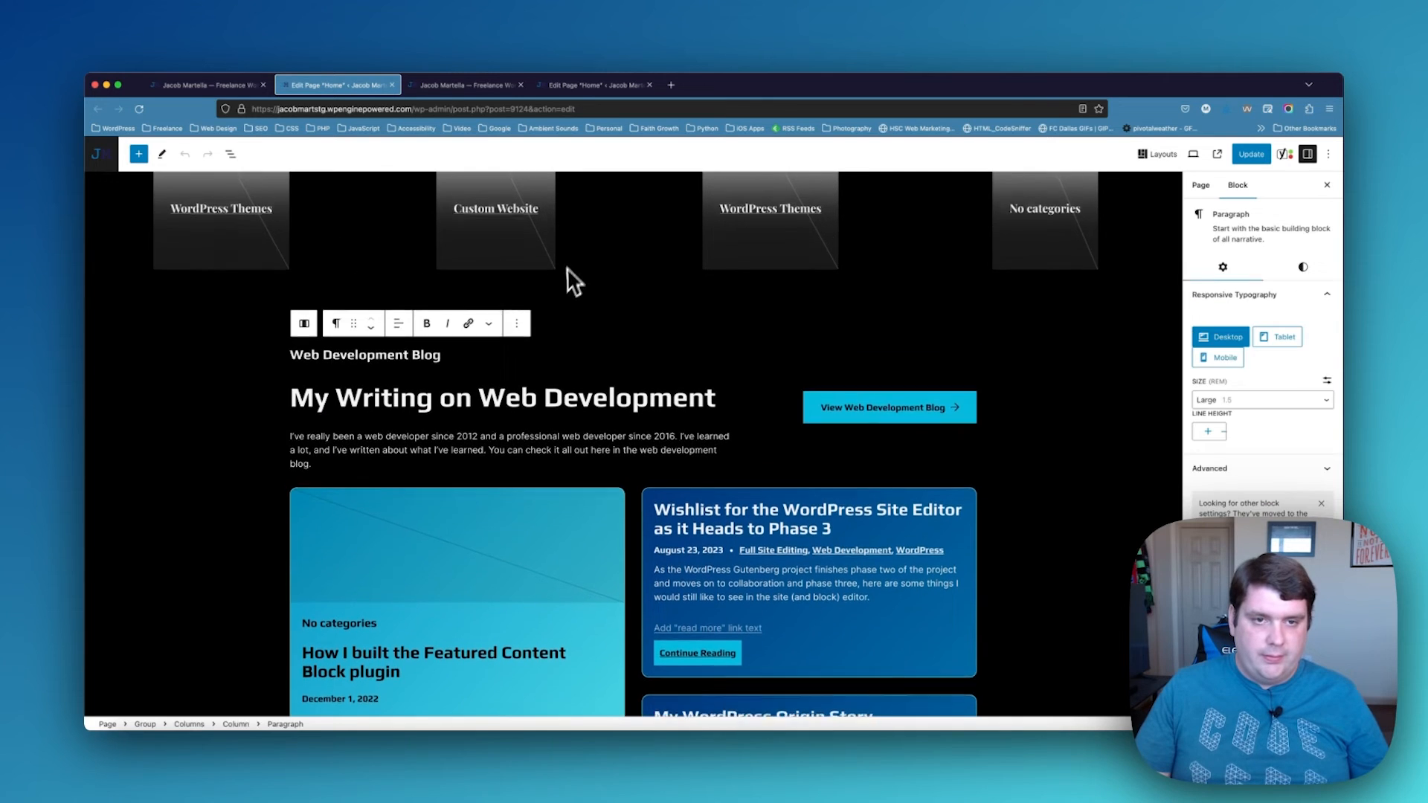
pyautogui.click(567, 286)
pyautogui.click(189, 273)
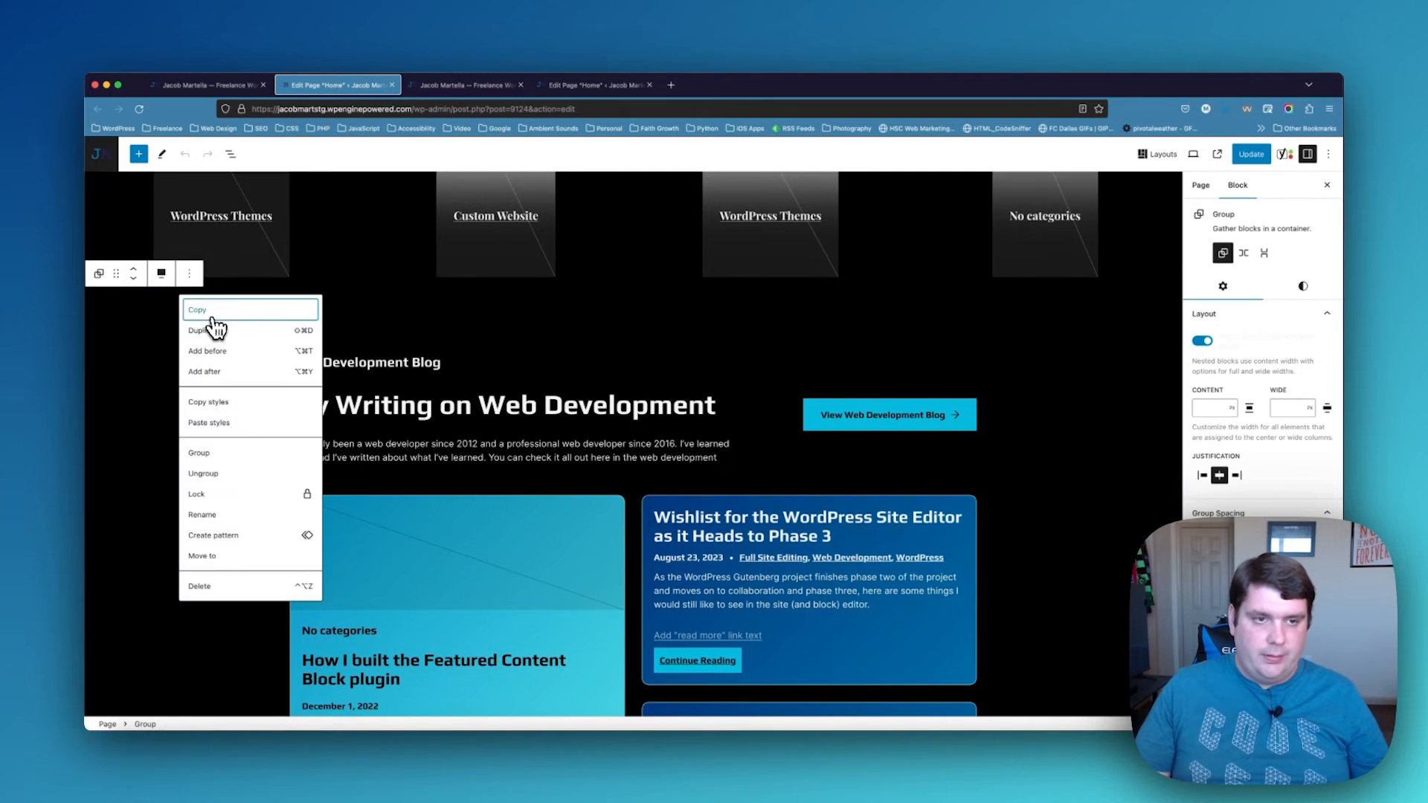
# Paste the copied Web Development Blog group below the portfolio grid on the live Home page
pyautogui.click(604, 85)
pyautogui.scroll(-2, 548, 414)
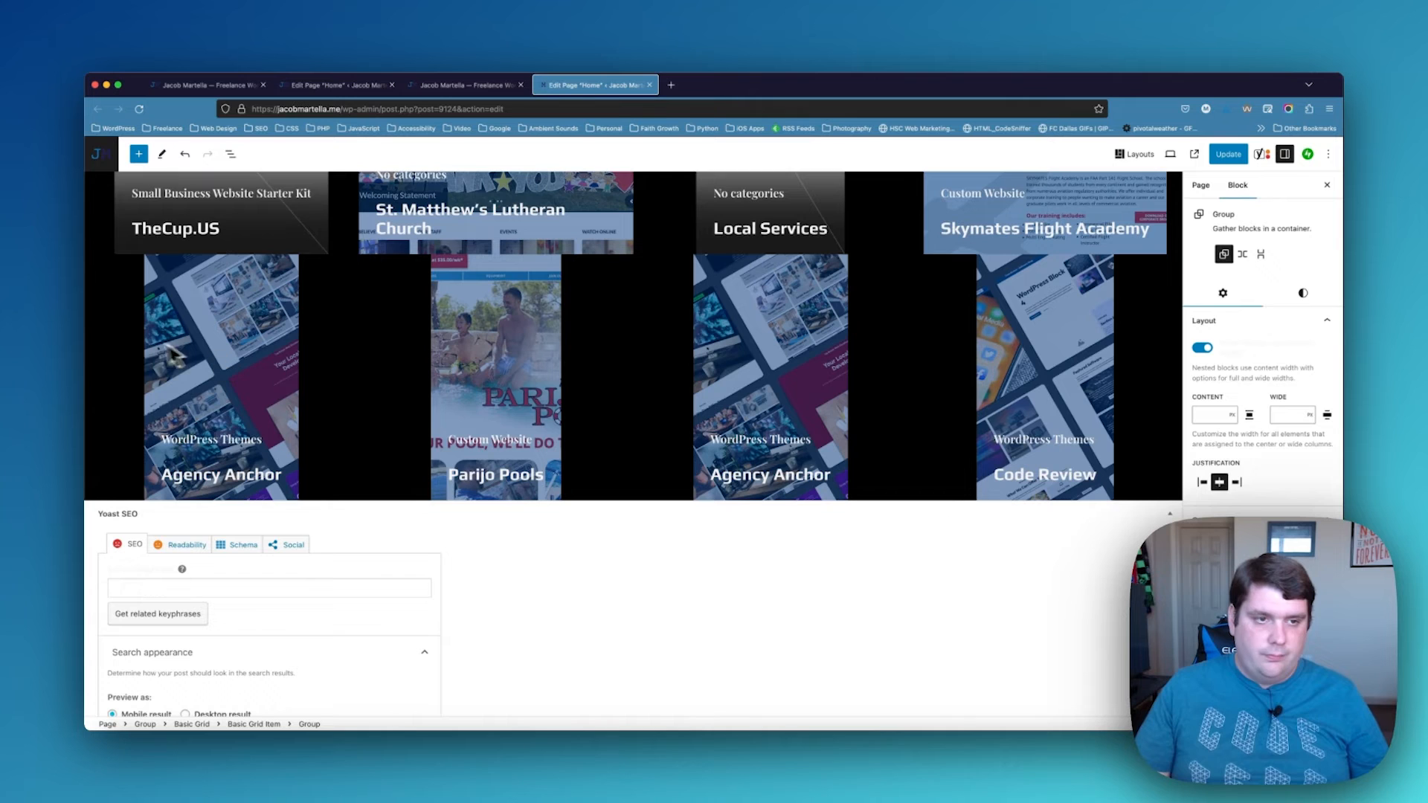
pyautogui.click(121, 334)
pyautogui.click(99, 235)
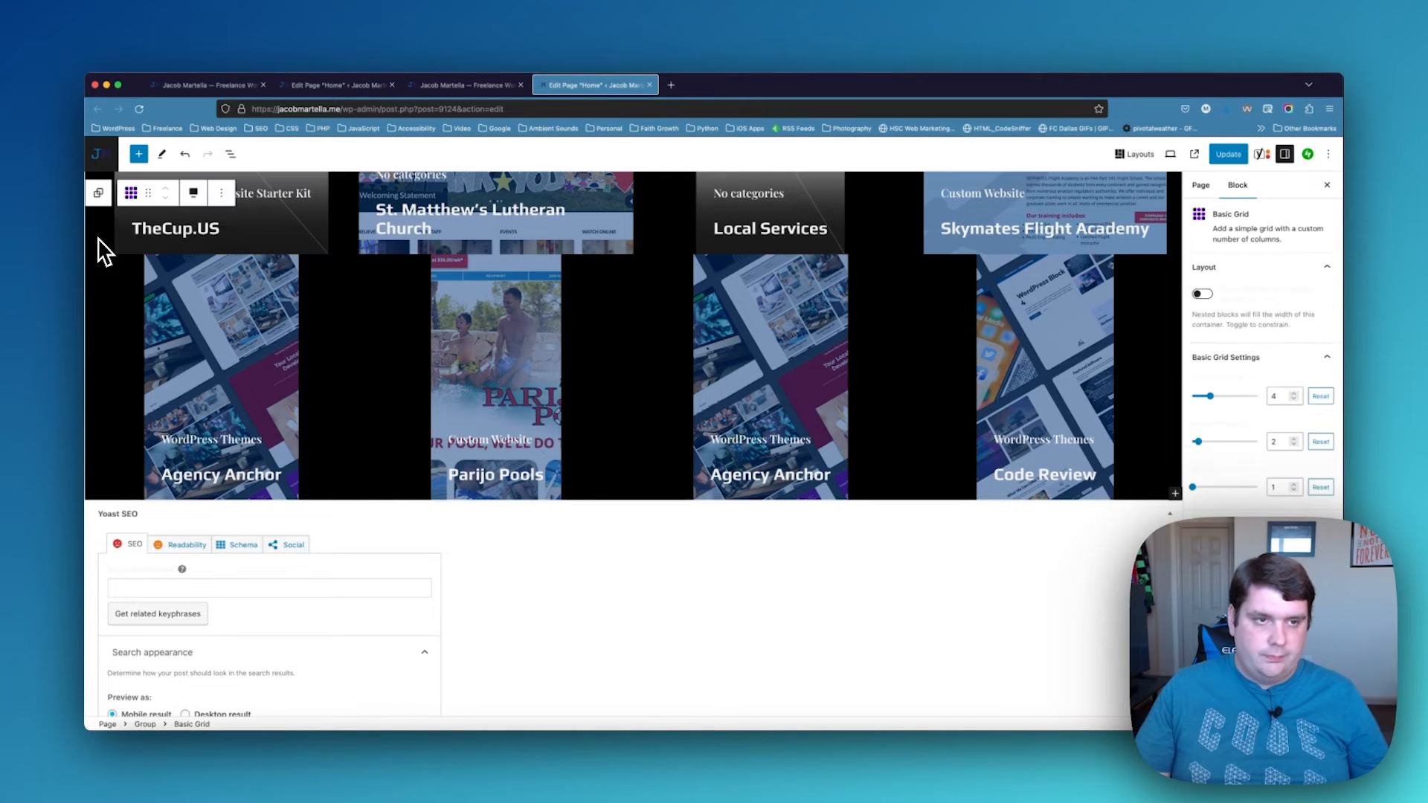
pyautogui.click(109, 193)
pyautogui.press('Return')
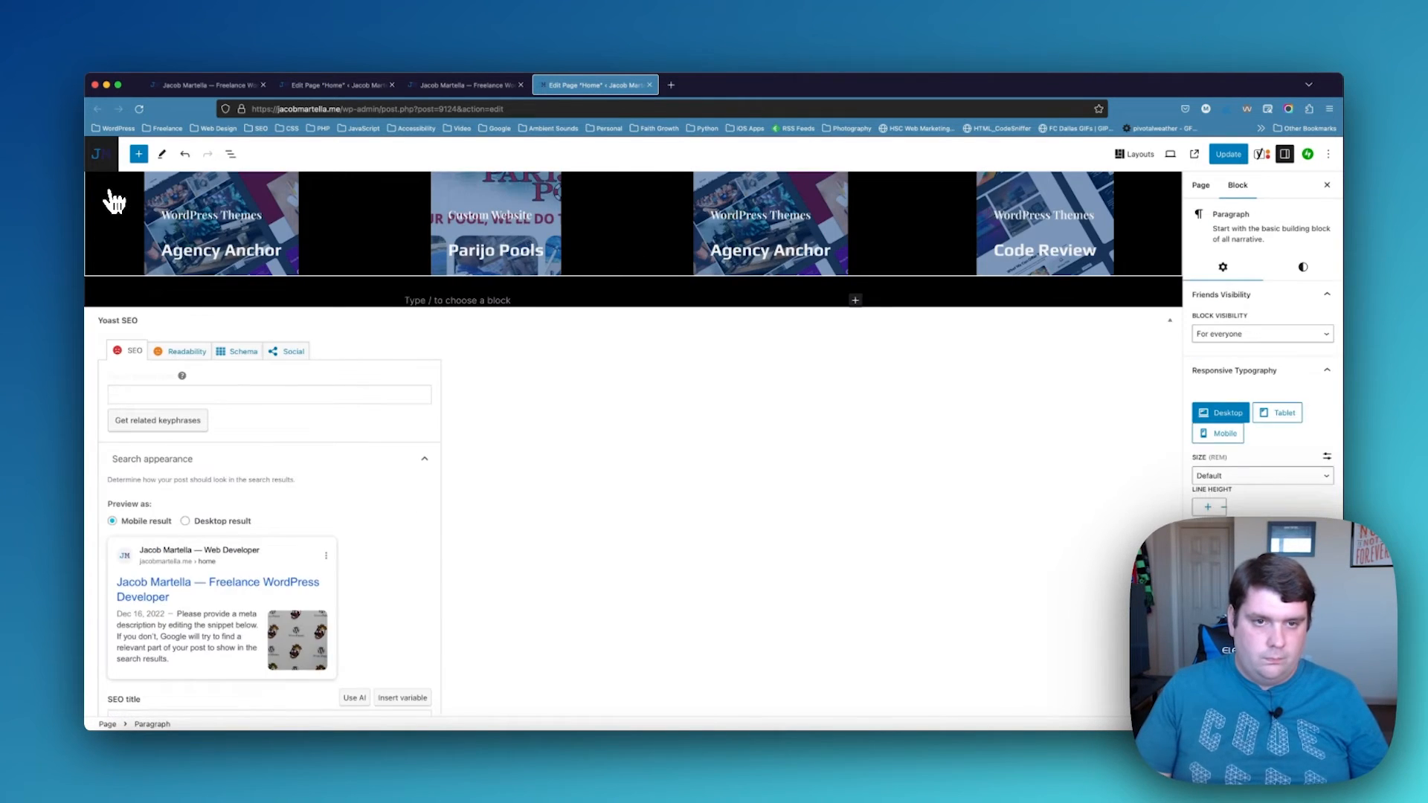
pyautogui.press('BackSpace')
# Find "Web Development" in the link search and link the "View Web Development Blog" button to the web-development-blog page
pyautogui.click(891, 410)
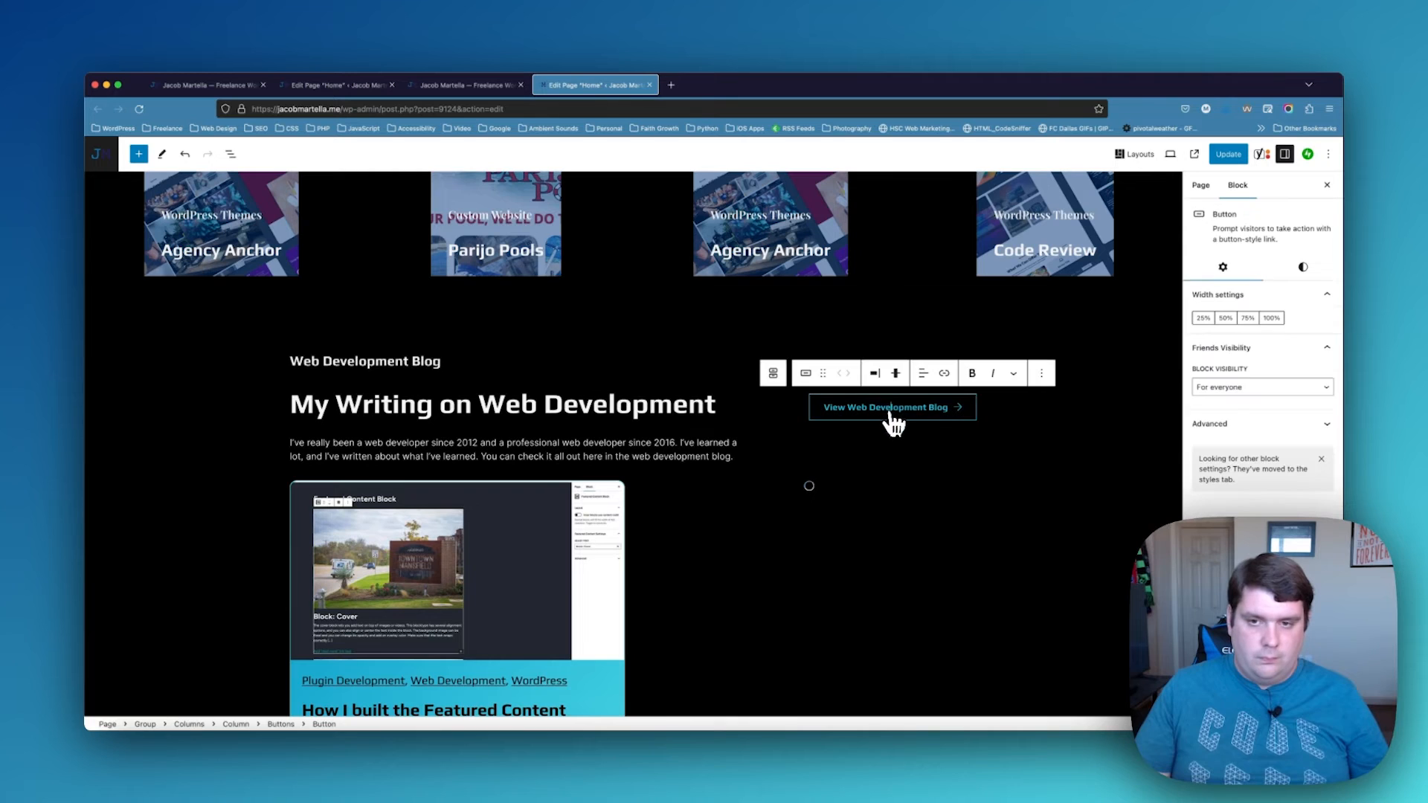
pyautogui.click(944, 374)
pyautogui.write('Web Development')
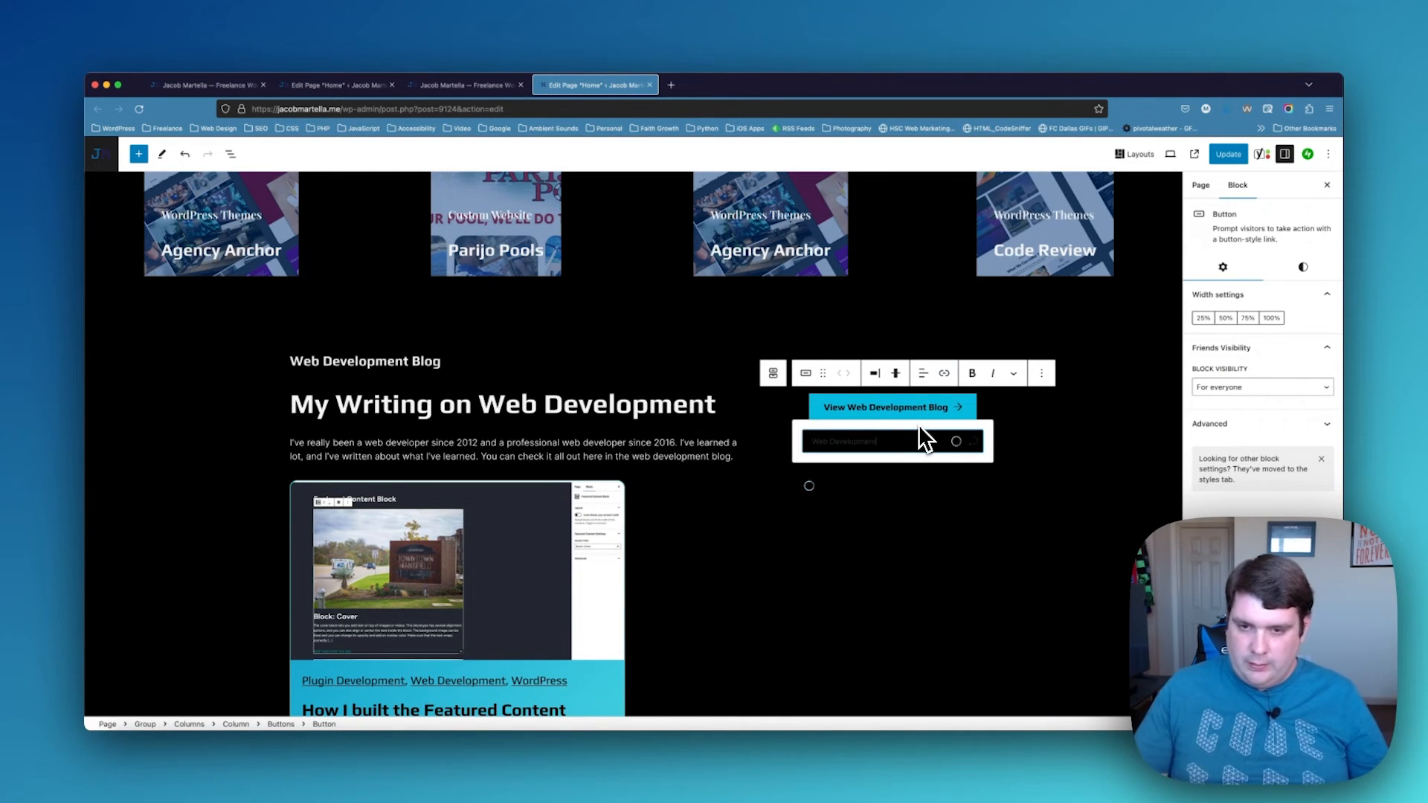
pyautogui.click(904, 468)
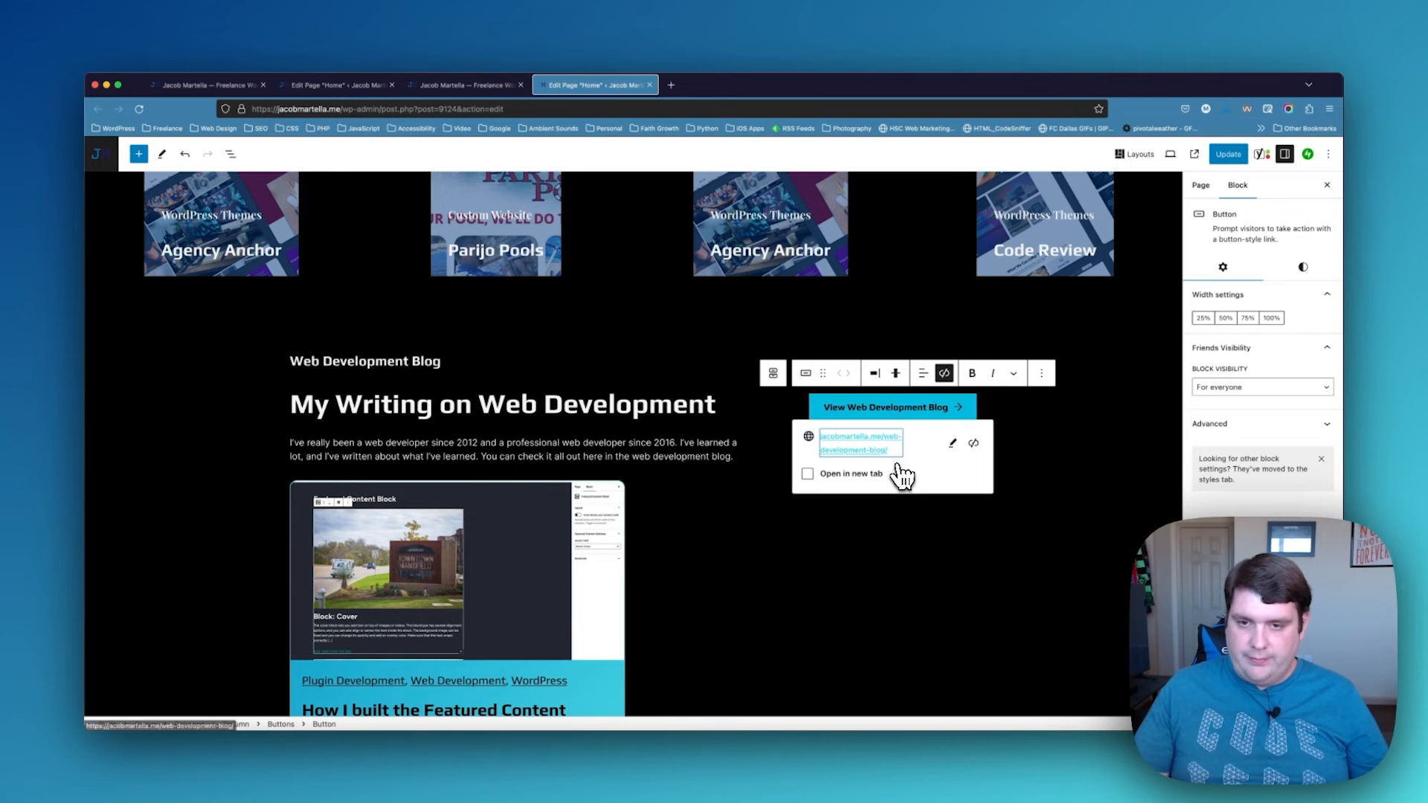
# Examine the Post Template and Query Loop settings of the post list beside the featured blog post
pyautogui.scroll(-3, 440, 439)
pyautogui.click(790, 427)
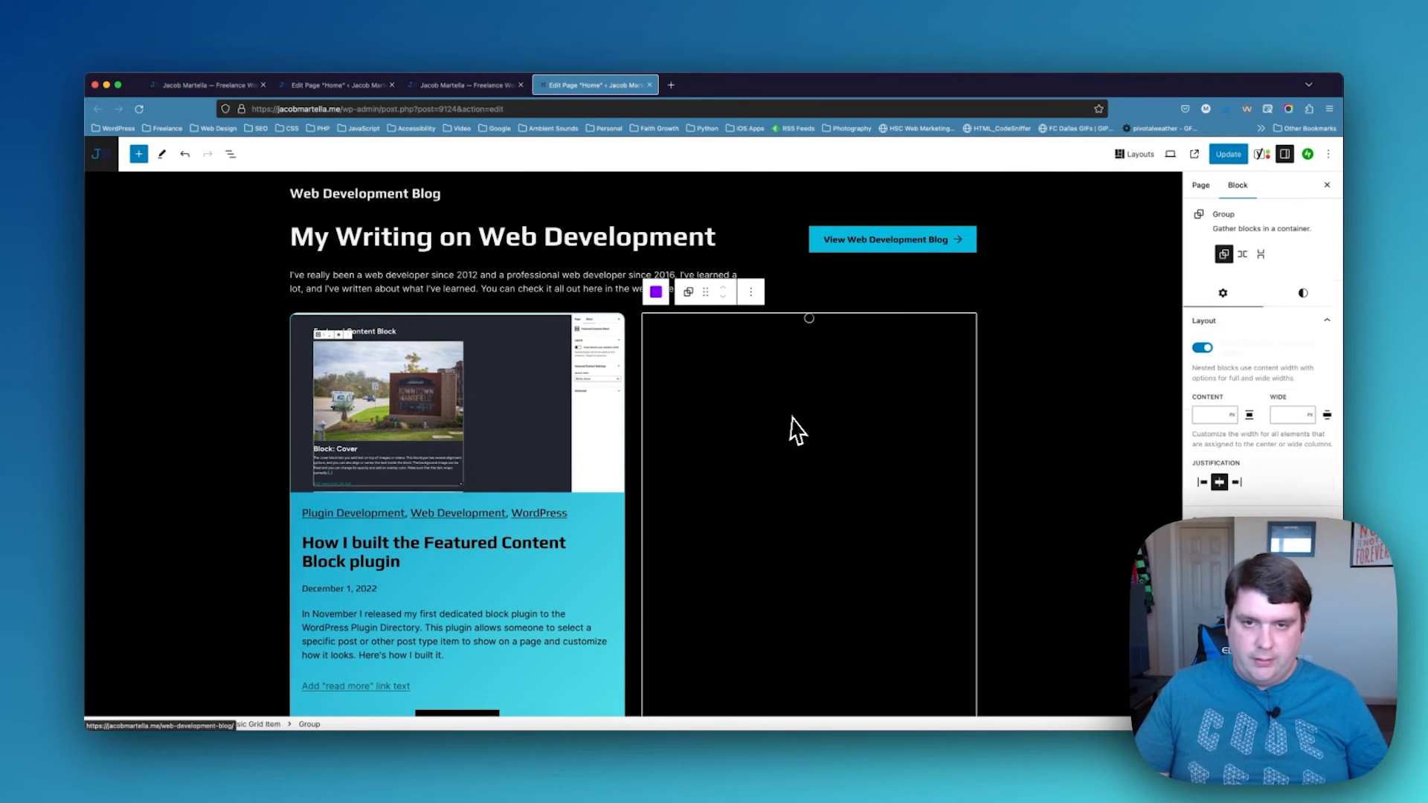
pyautogui.scroll(-3, 848, 439)
pyautogui.scroll(2, 848, 439)
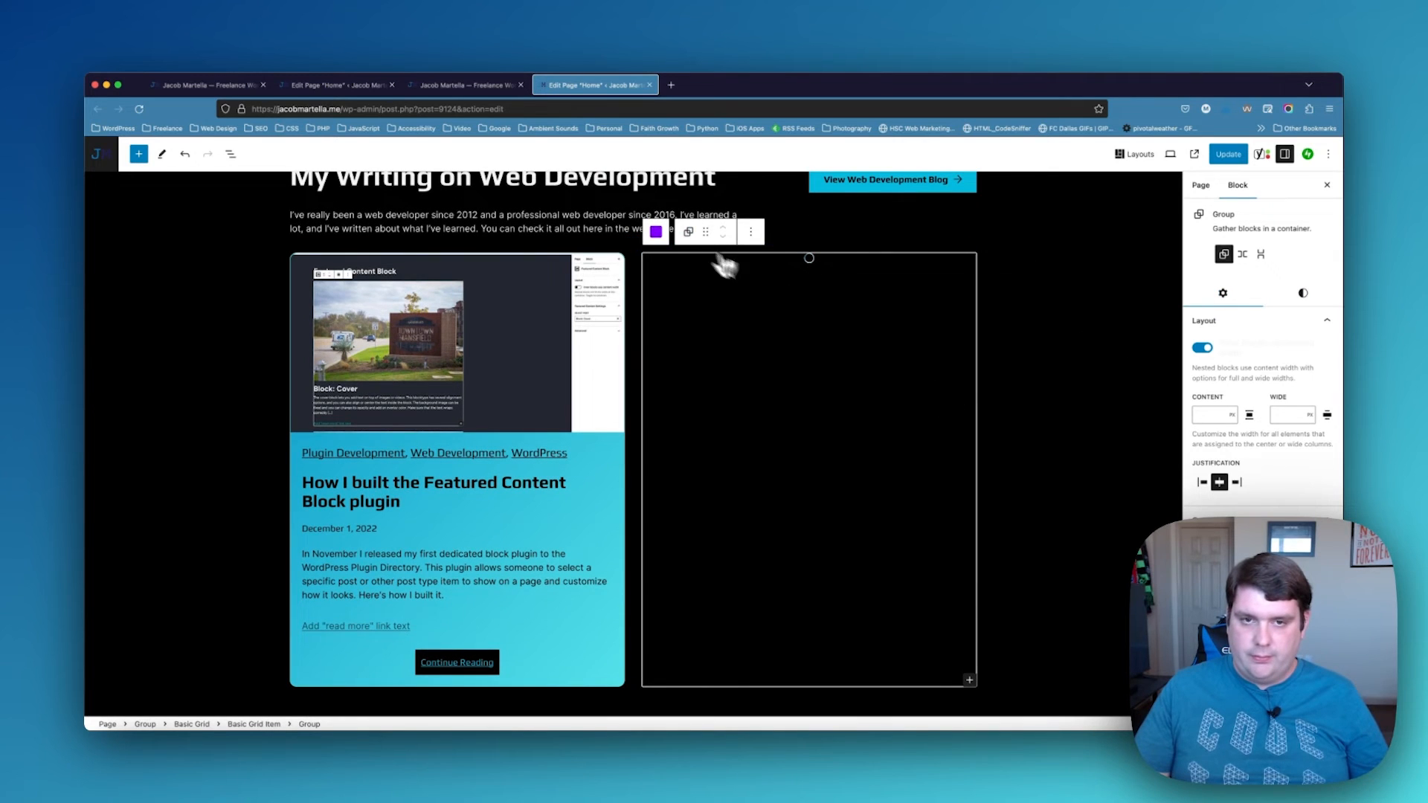
pyautogui.click(658, 232)
pyautogui.click(809, 260)
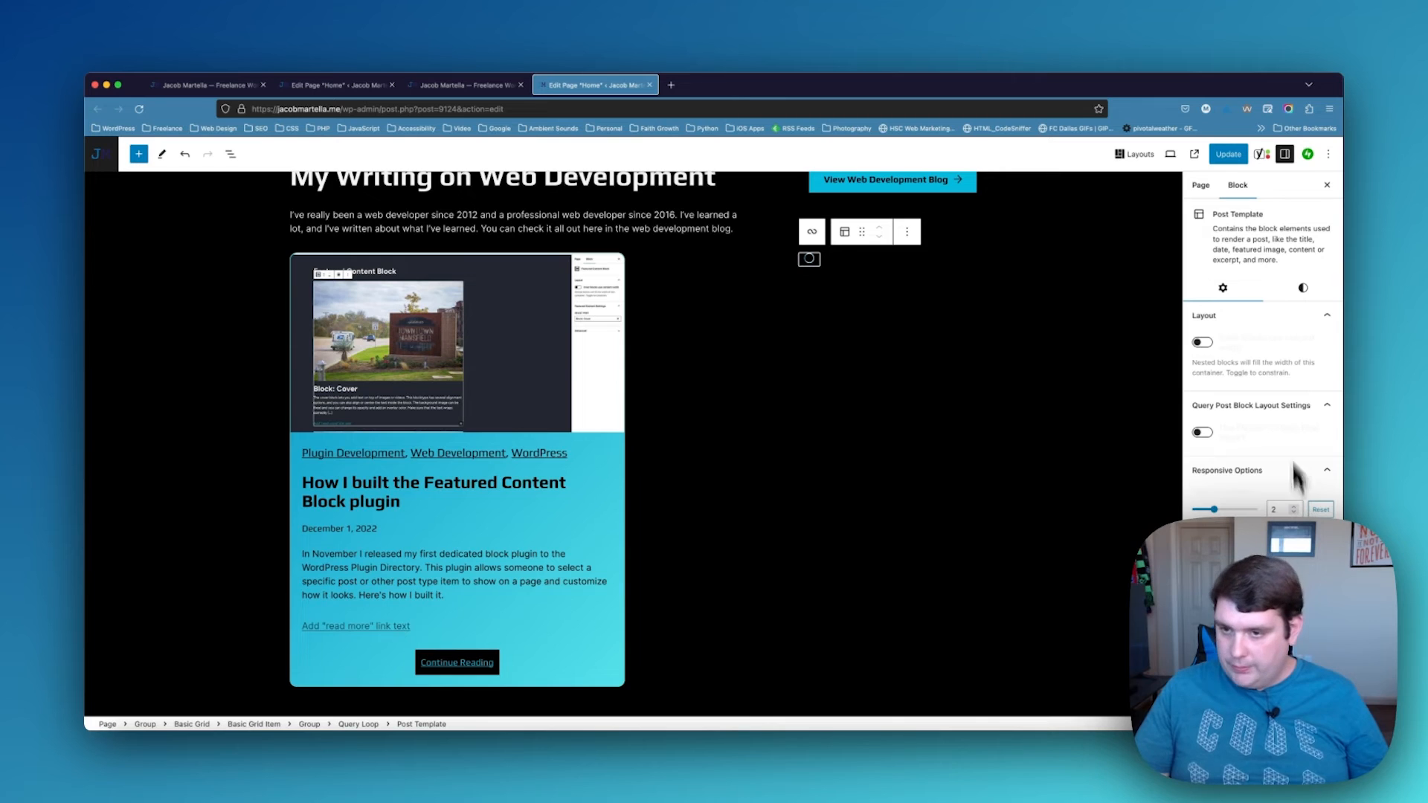
pyautogui.scroll(-2, 1283, 448)
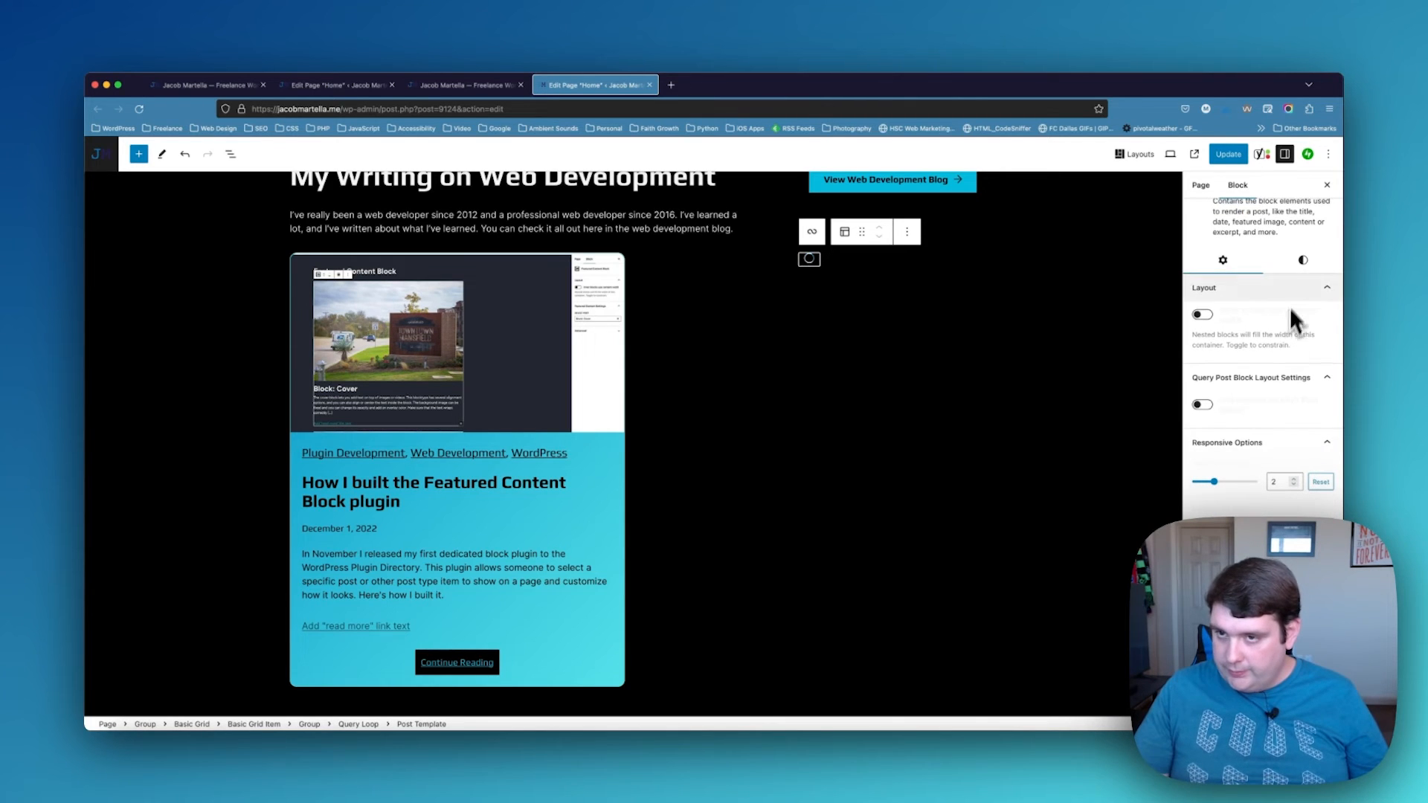
pyautogui.click(812, 231)
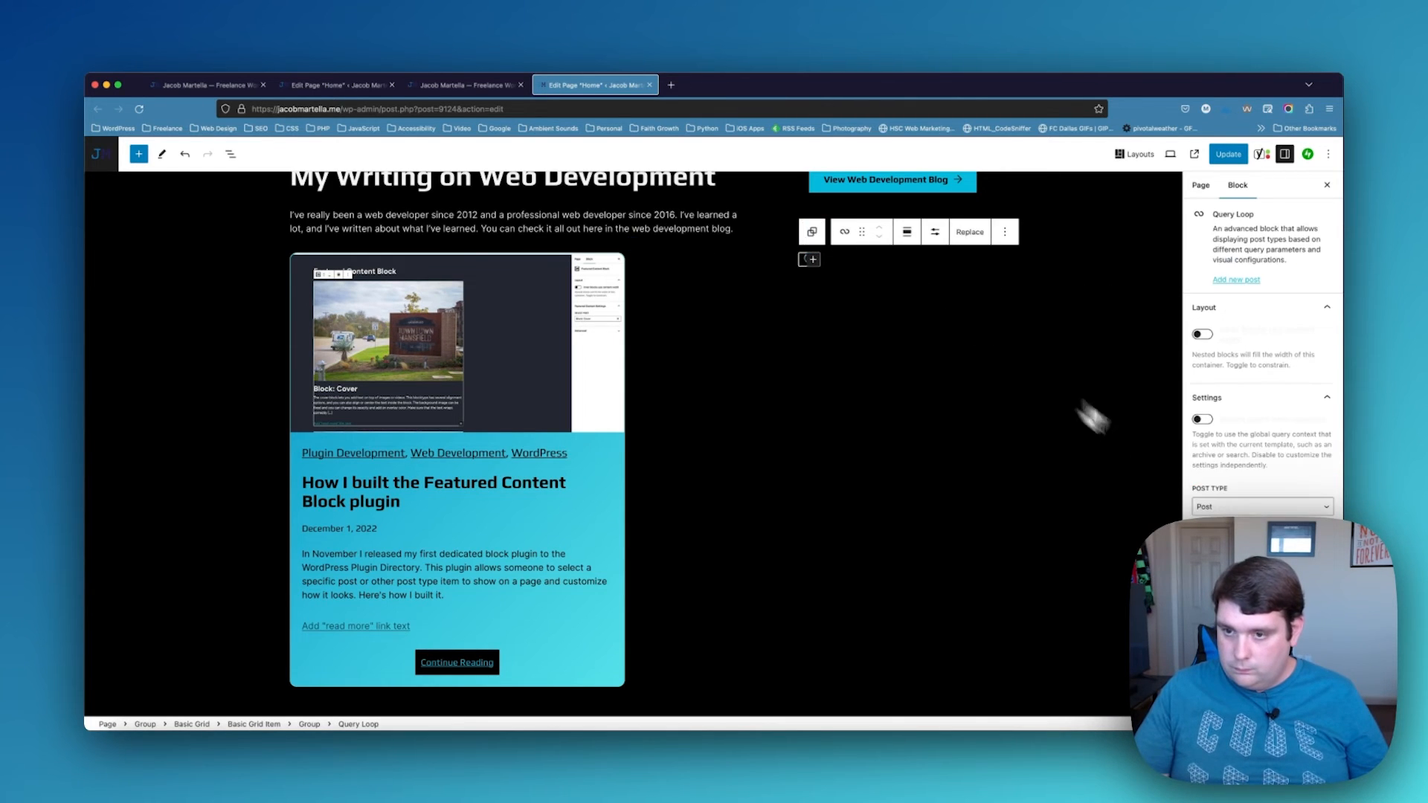
pyautogui.scroll(-8, 1205, 506)
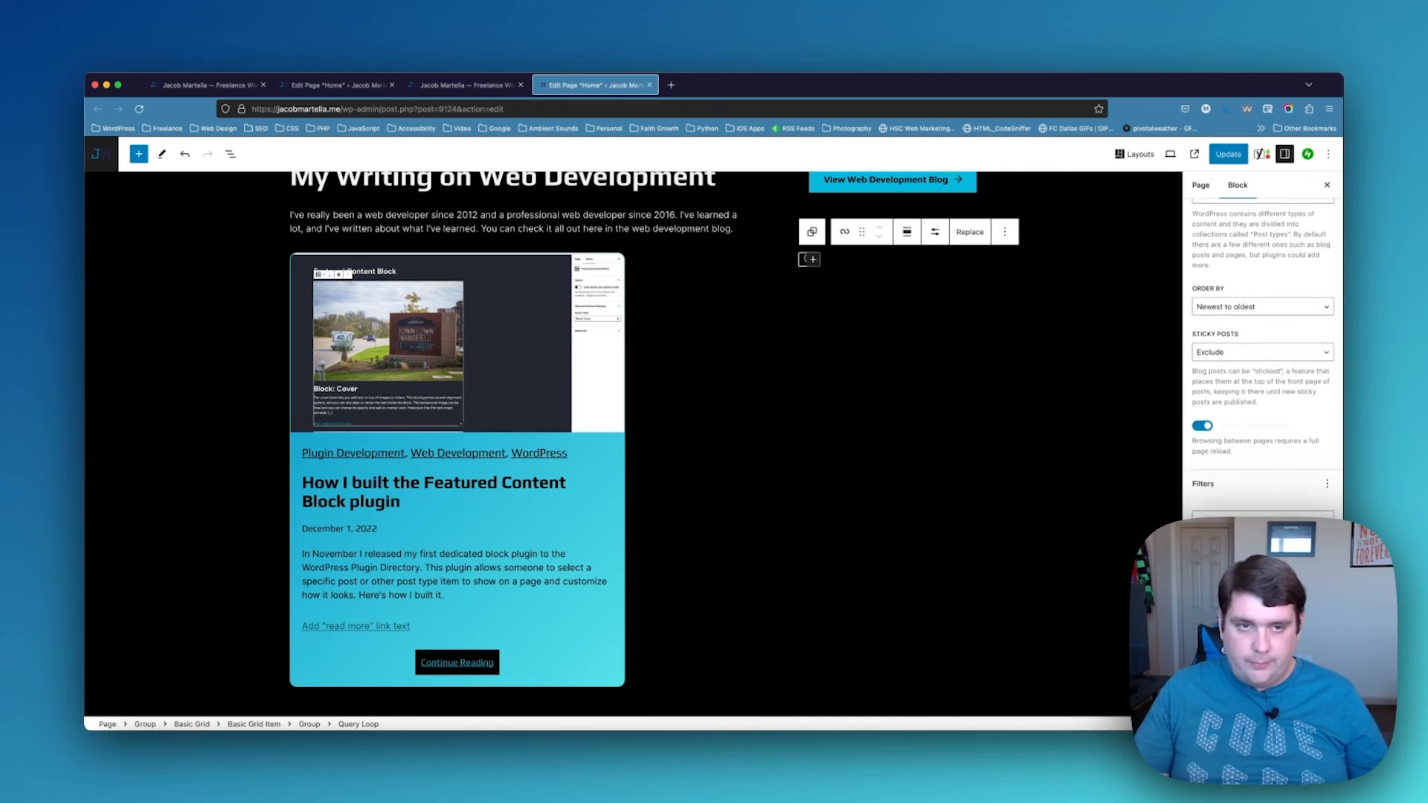
# Add an empty block below the live page's blog section and copy the "Check Out My YouTube Channel" cover from the staging Home page
pyautogui.click(225, 312)
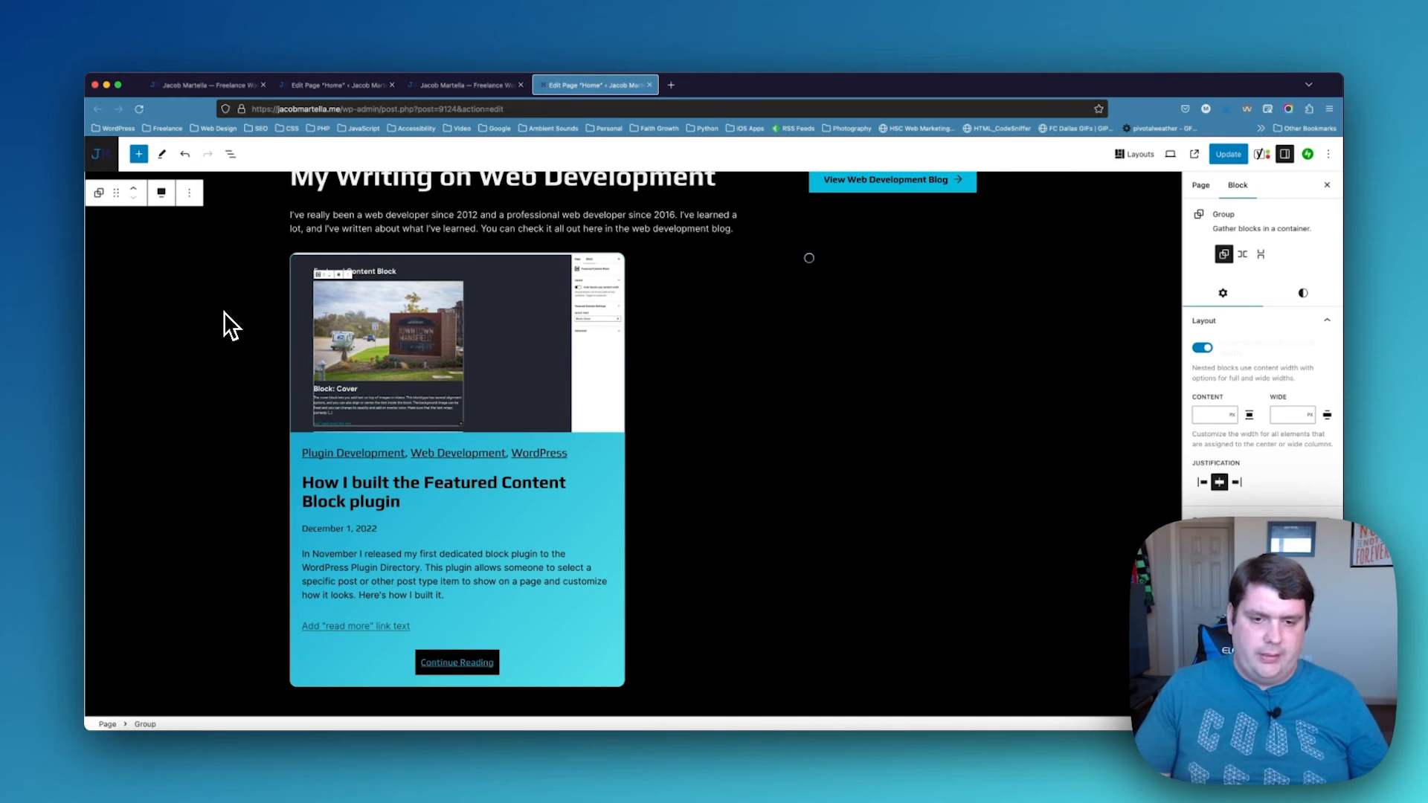
pyautogui.scroll(-5, 224, 311)
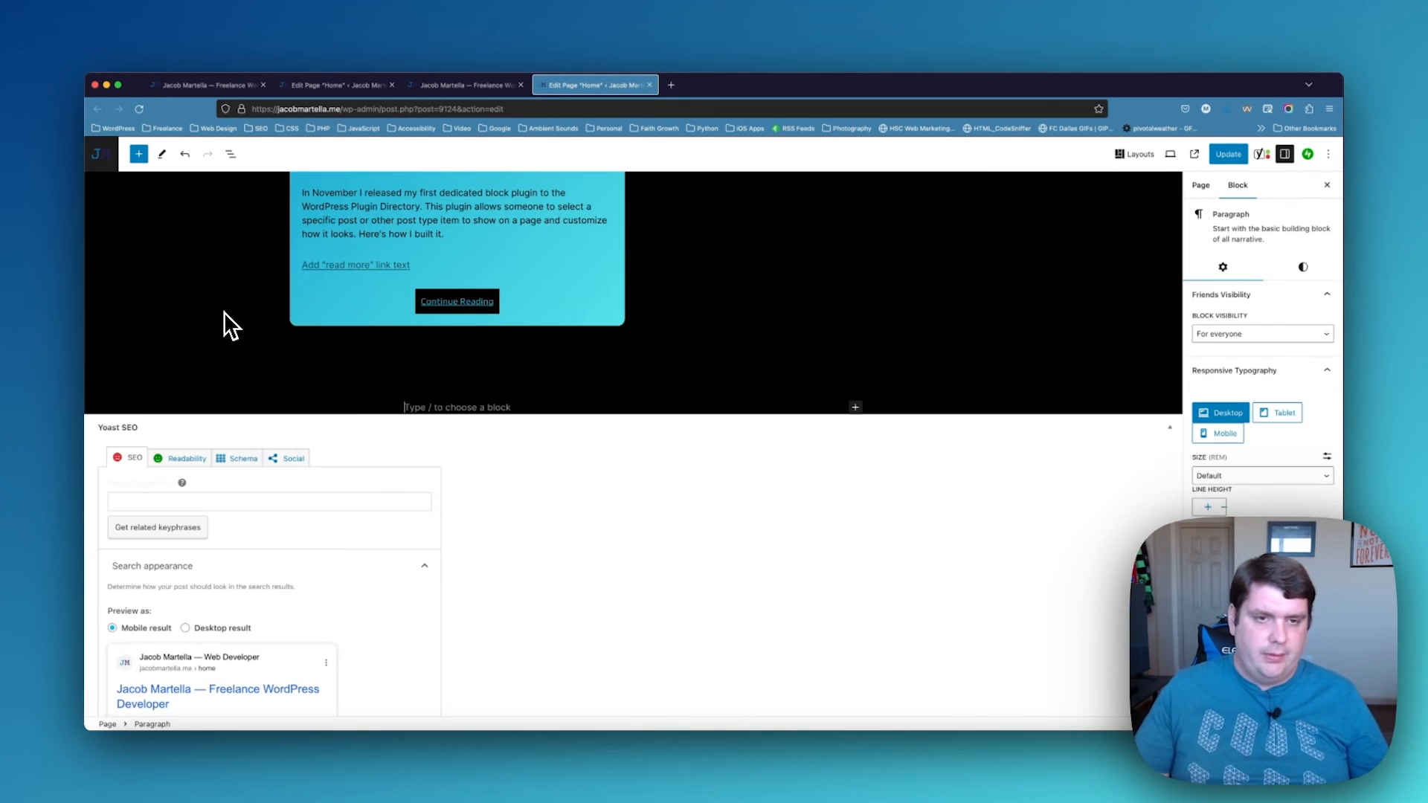
pyautogui.click(473, 84)
pyautogui.click(357, 85)
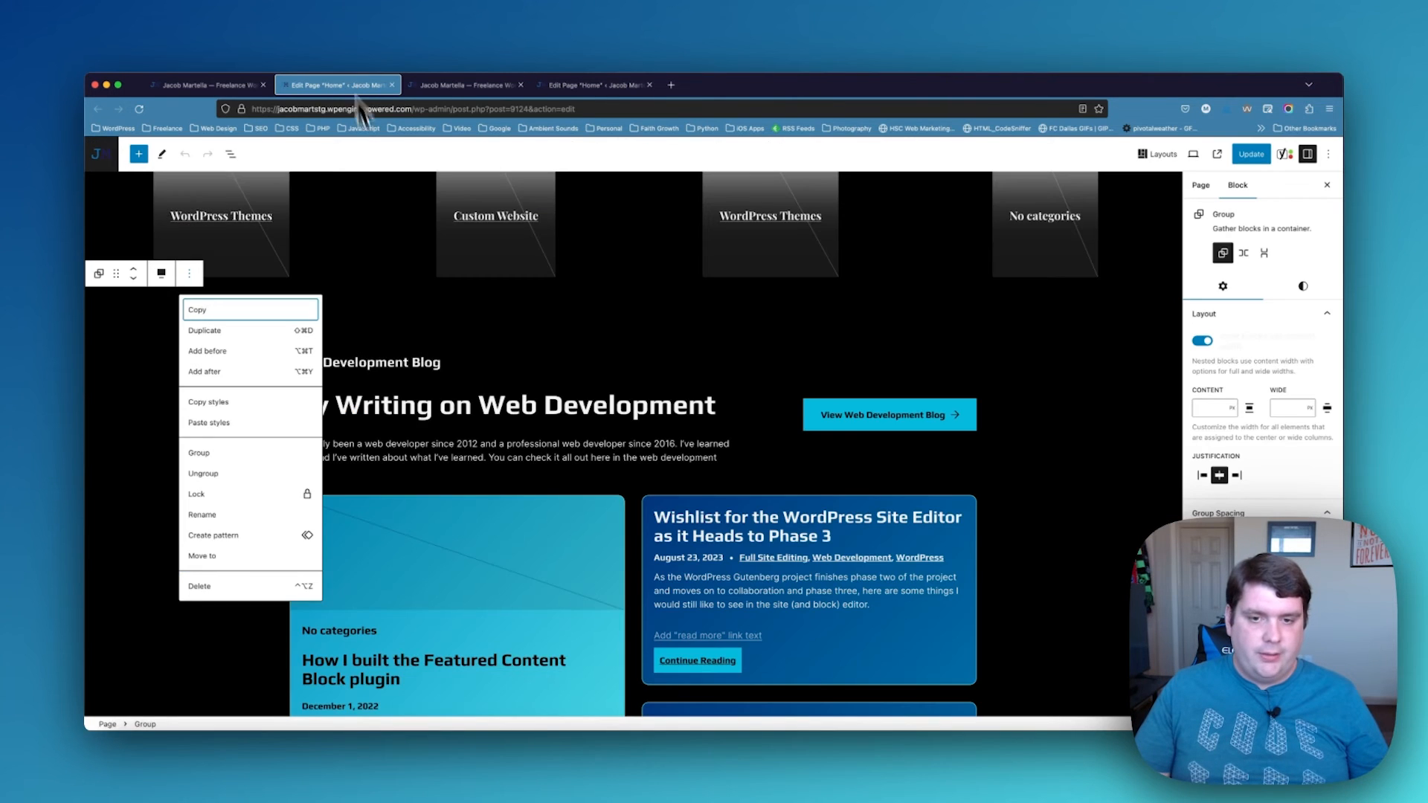
pyautogui.scroll(-4, 462, 481)
pyautogui.scroll(-5, 462, 493)
pyautogui.scroll(3, 463, 493)
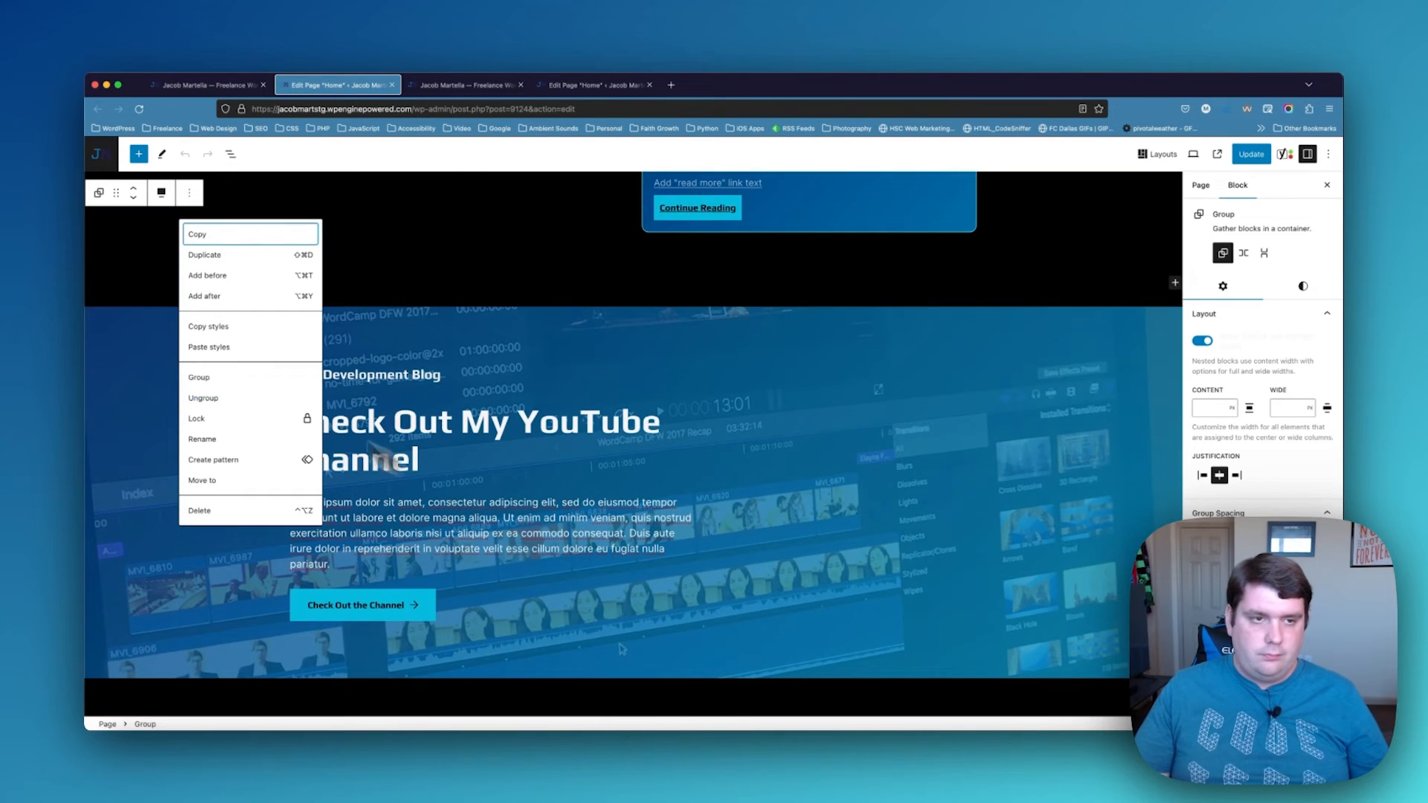
pyautogui.click(111, 340)
pyautogui.click(305, 287)
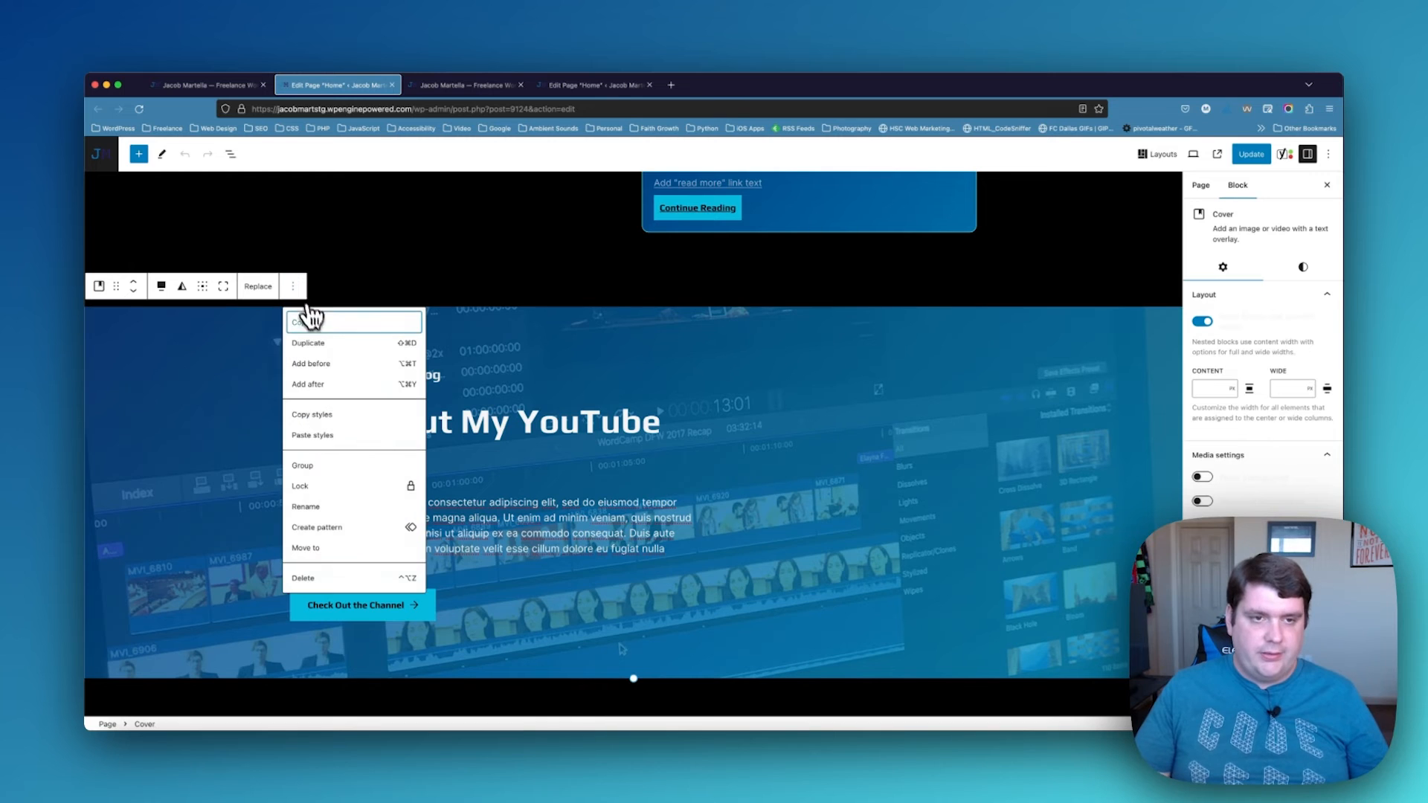
# Paste the YouTube cover below the live page's blog section and check its "Check Out the Channel" button link and placeholder paragraph
pyautogui.click(595, 85)
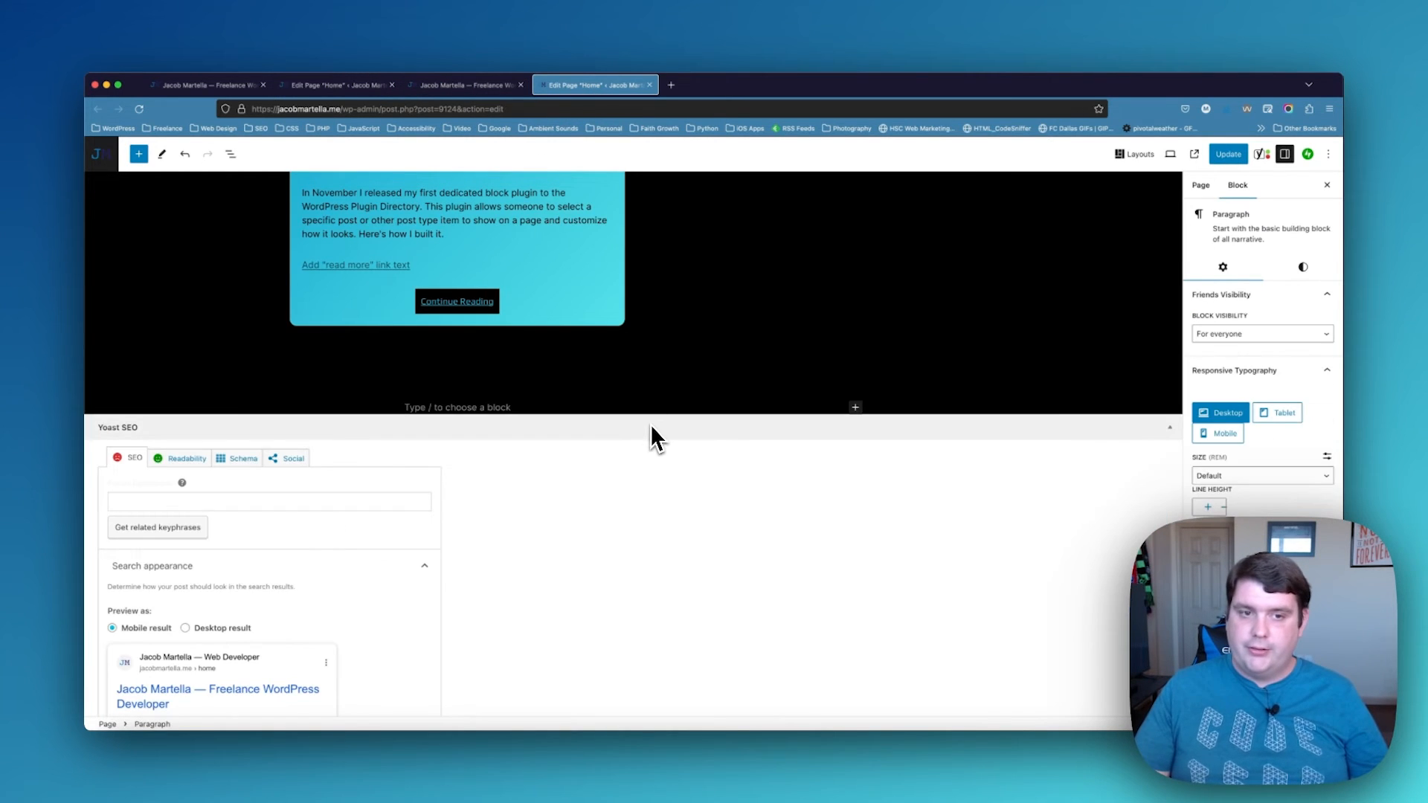
pyautogui.scroll(-5, 650, 431)
pyautogui.click(372, 468)
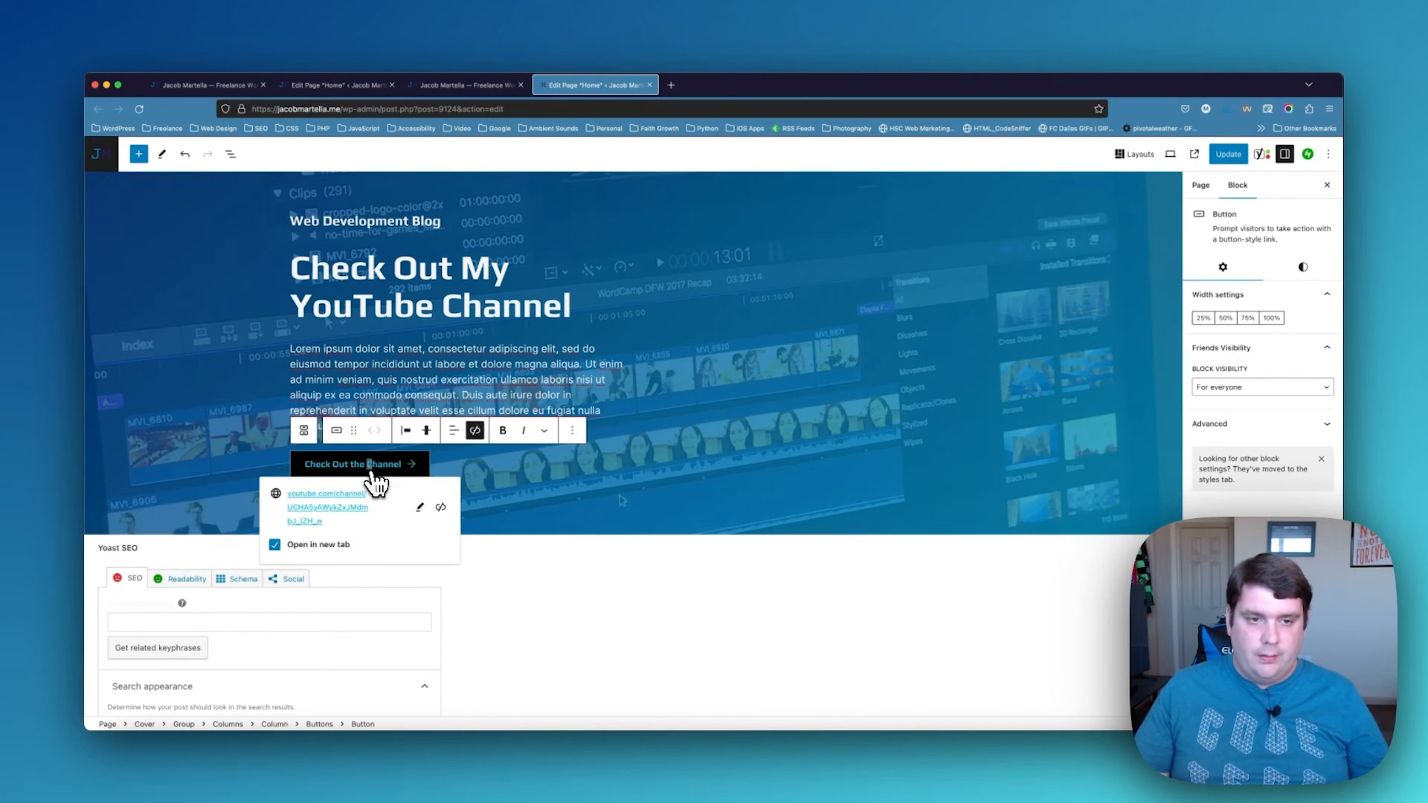
pyautogui.click(203, 400)
pyautogui.scroll(3, 203, 399)
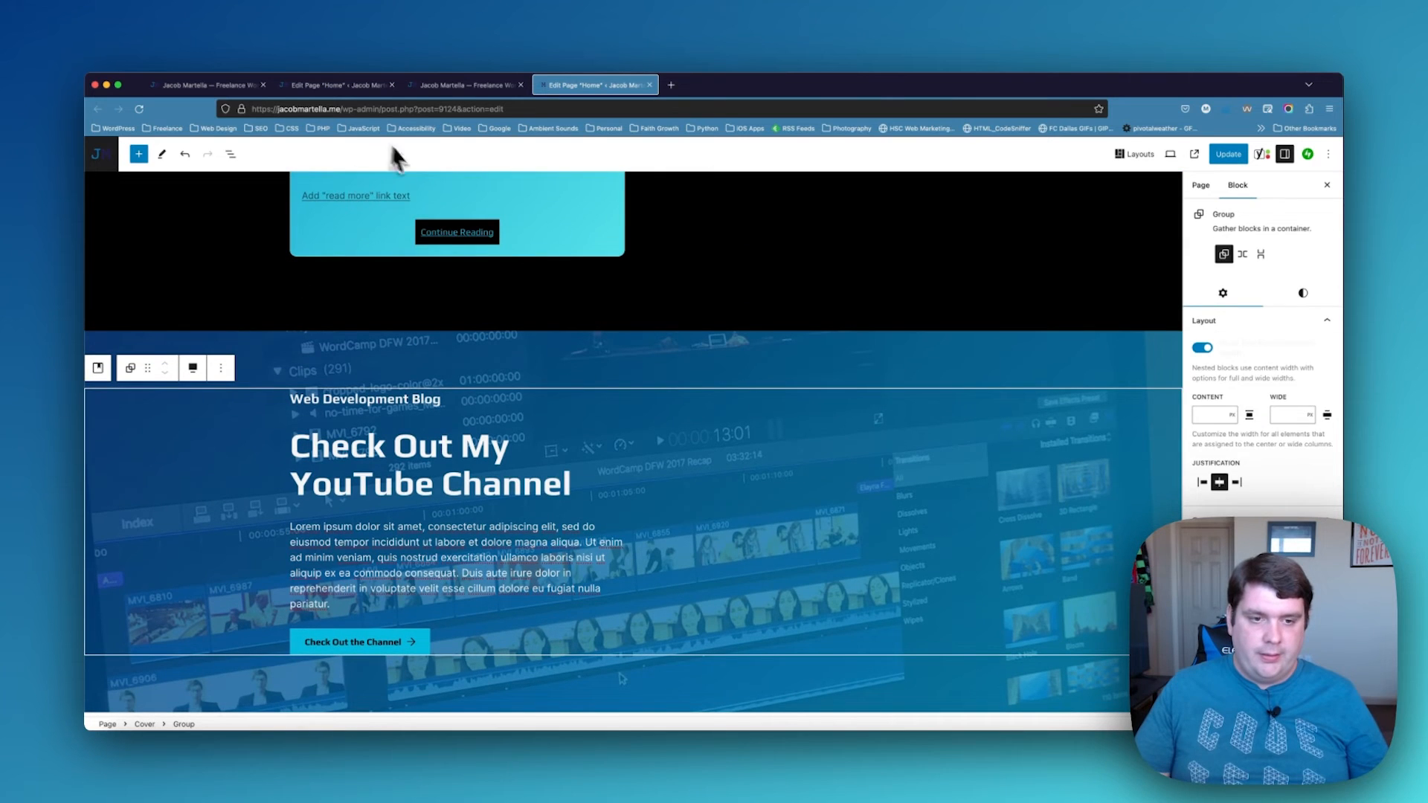
pyautogui.doubleClick(402, 560)
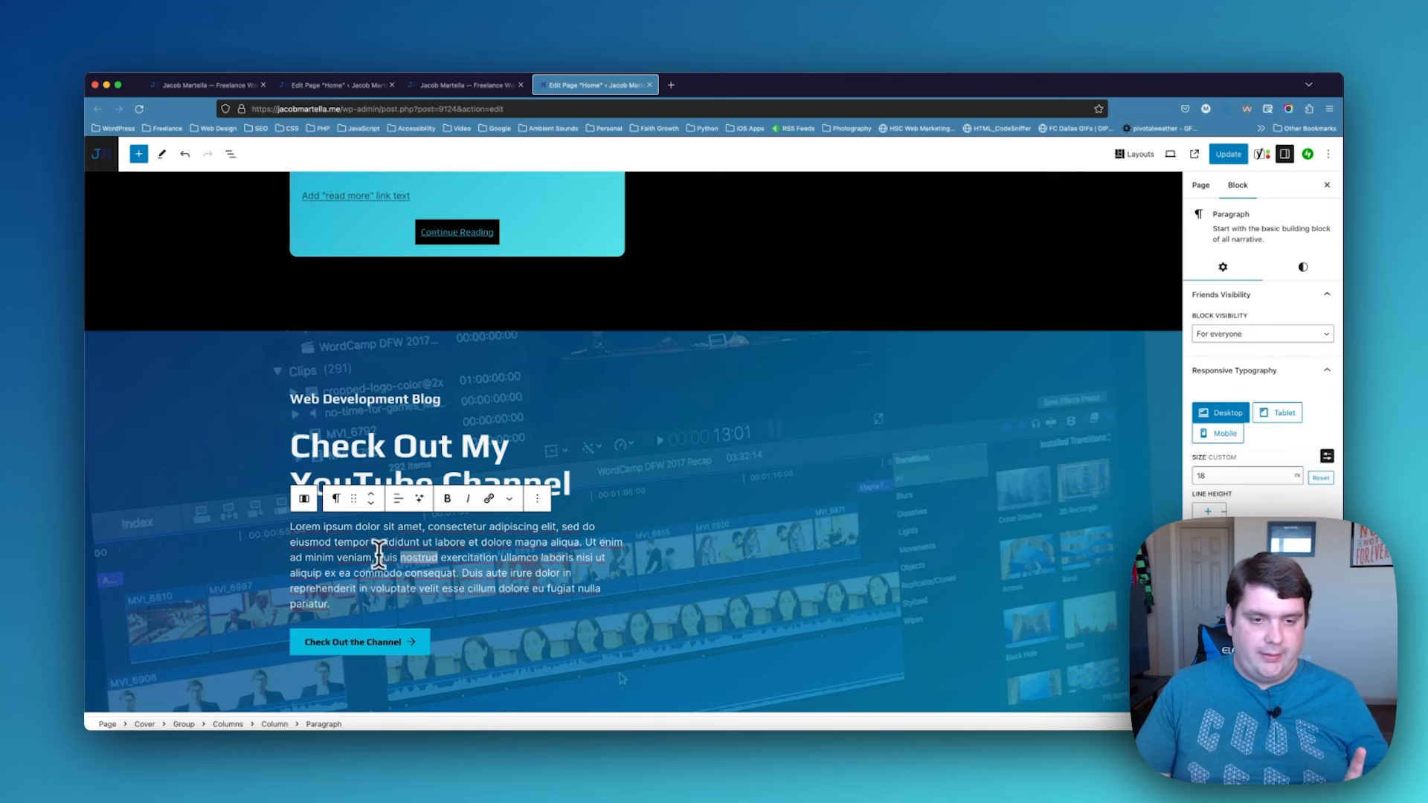
pyautogui.tripleClick(377, 563)
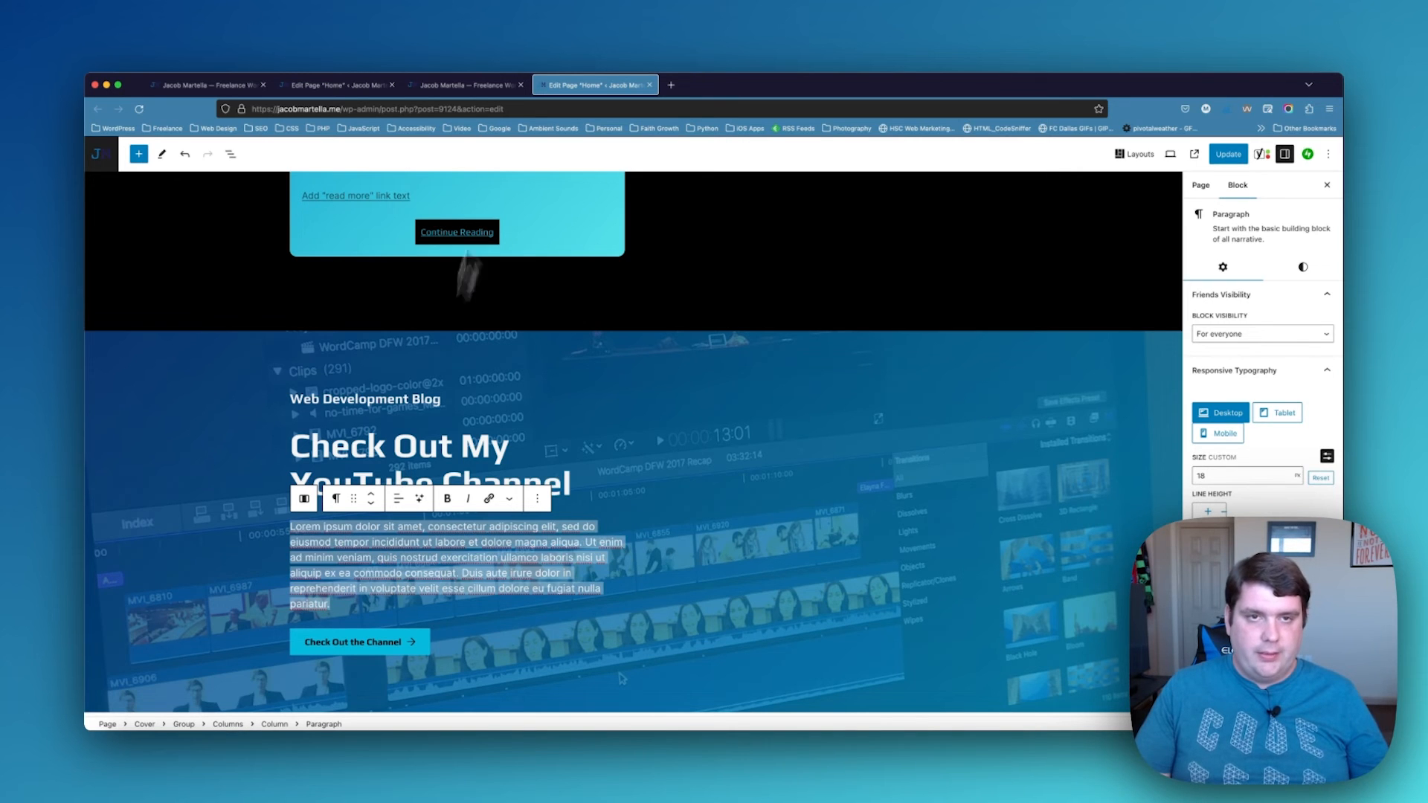
# Review the remaining staging Home sections and copy the outer group containing "What Else I Do in Life"
pyautogui.click(343, 82)
pyautogui.scroll(-4, 466, 427)
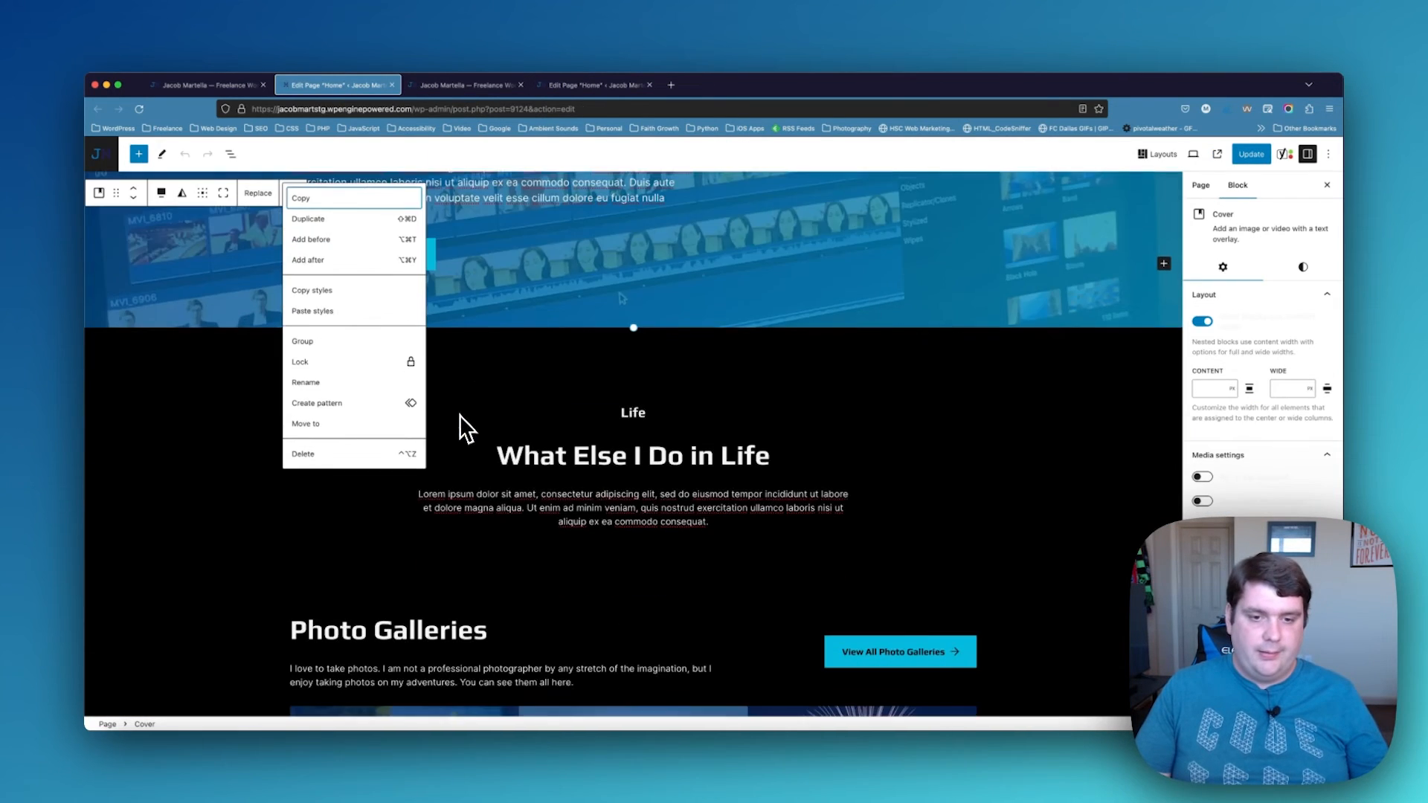
pyautogui.click(232, 251)
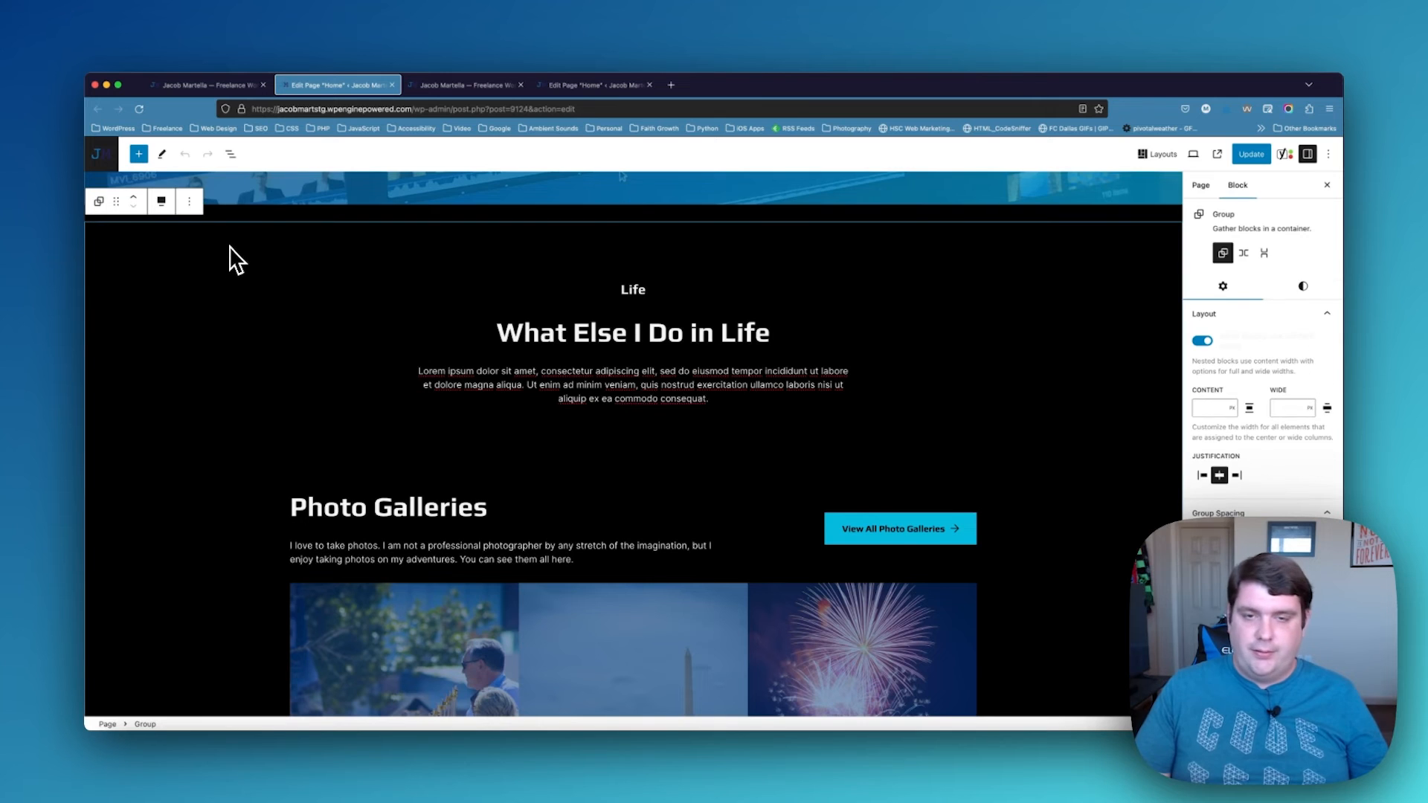
pyautogui.scroll(-2, 232, 253)
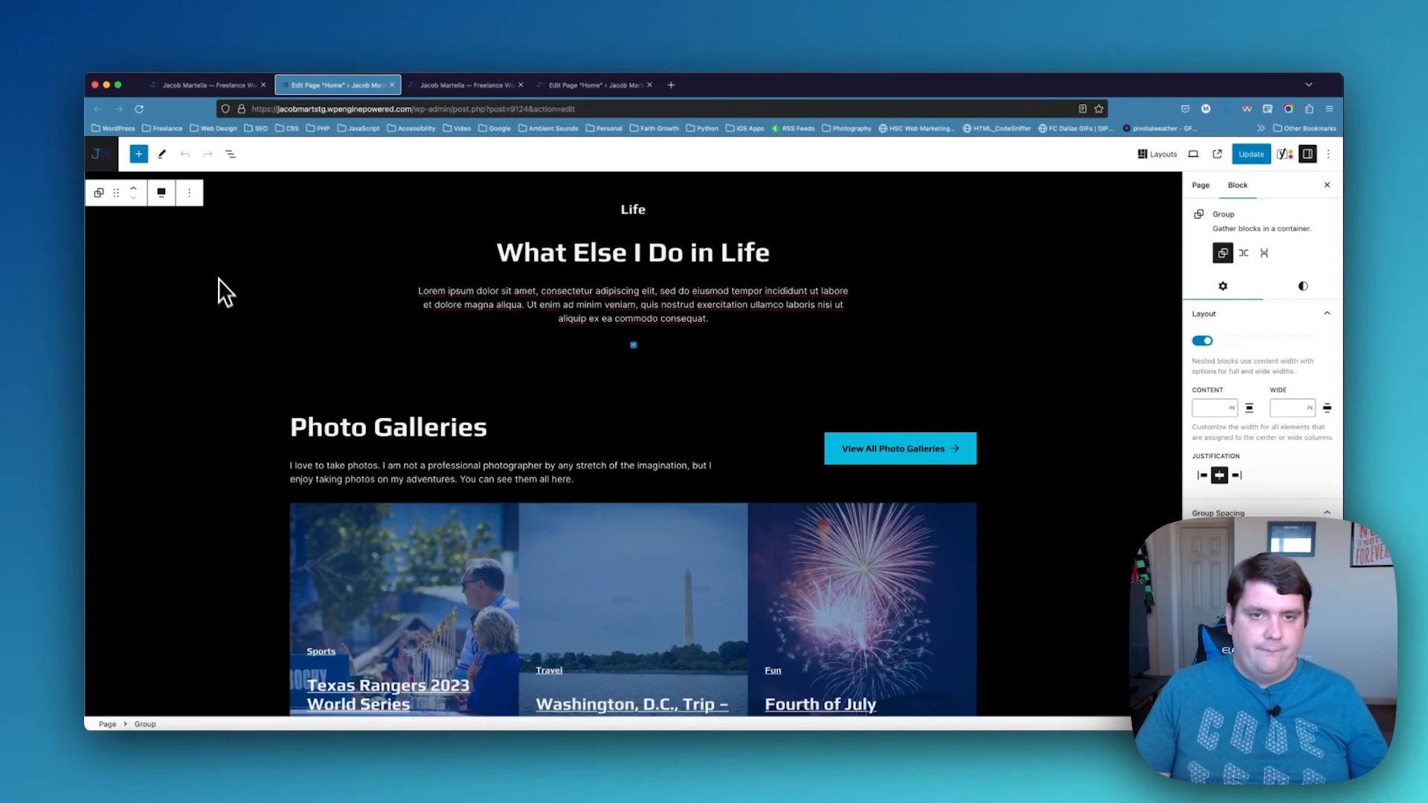
pyautogui.scroll(-5, 217, 274)
pyautogui.scroll(-12, 222, 290)
pyautogui.scroll(16, 222, 290)
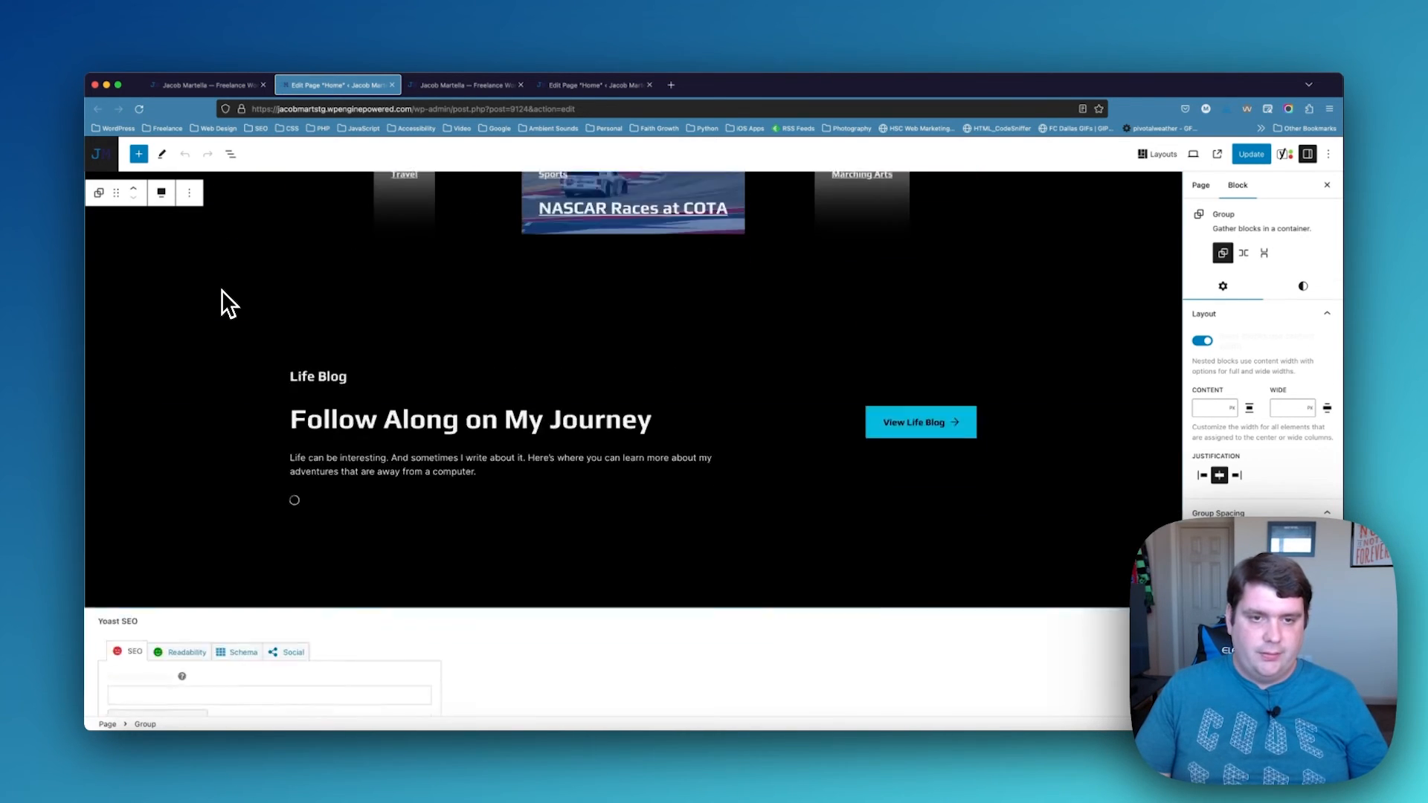
pyautogui.scroll(-4, 221, 290)
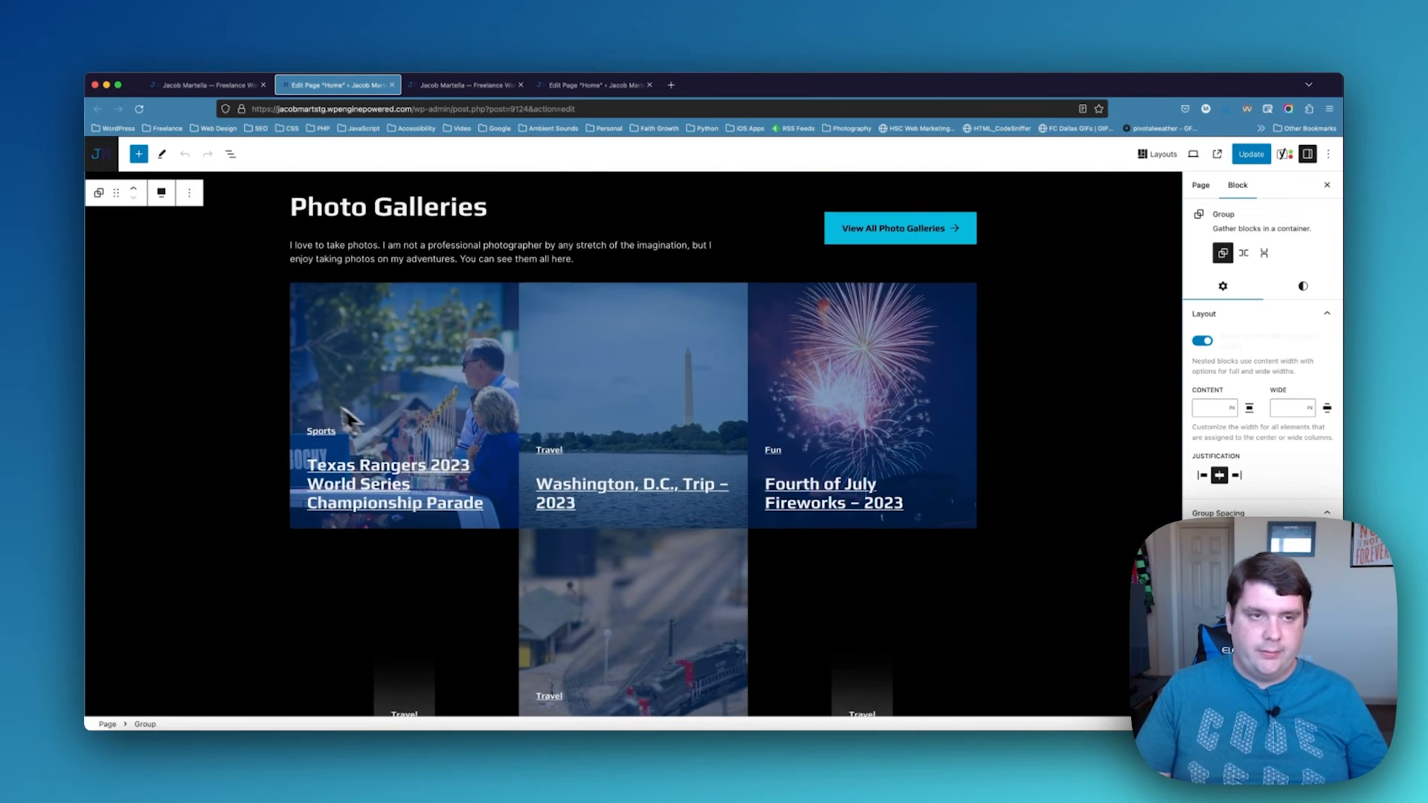
pyautogui.scroll(5, 184, 216)
pyautogui.click(194, 220)
pyautogui.click(216, 262)
# Add an empty block below the live Home page's YouTube cover and paste the copied "What Else I Do in Life" group there
pyautogui.click(595, 85)
pyautogui.scroll(-6, 405, 357)
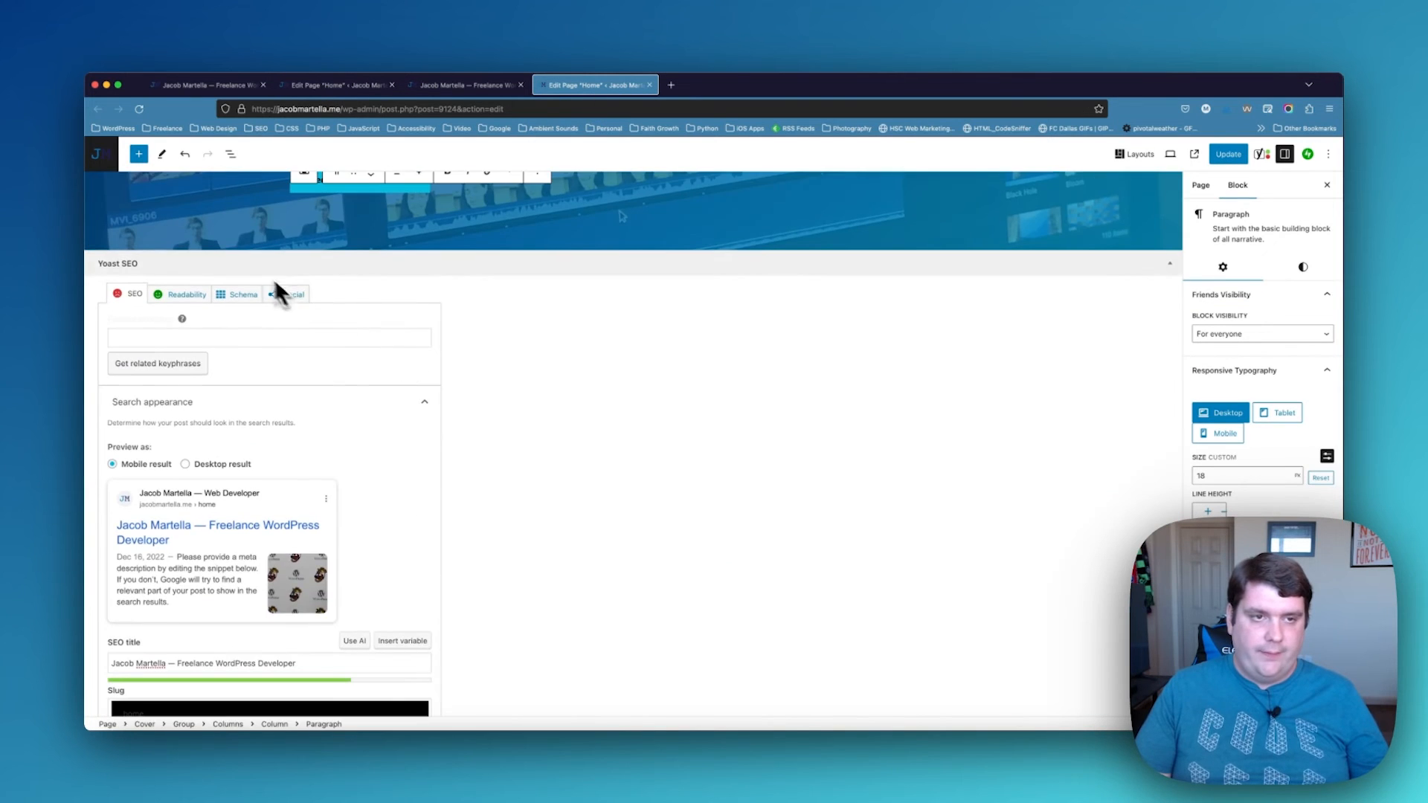
pyautogui.scroll(2, 223, 275)
pyautogui.click(119, 242)
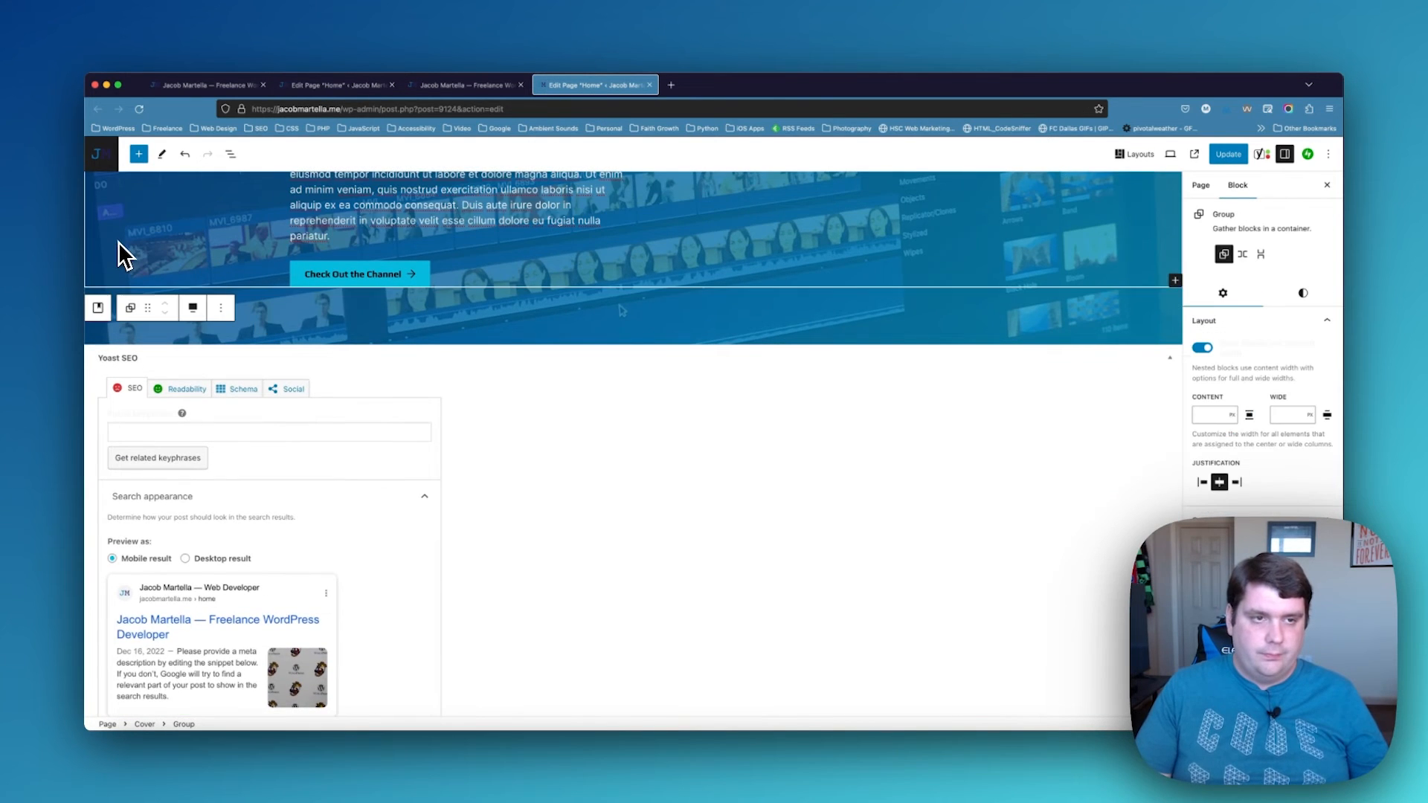
pyautogui.click(97, 307)
pyautogui.press('Return')
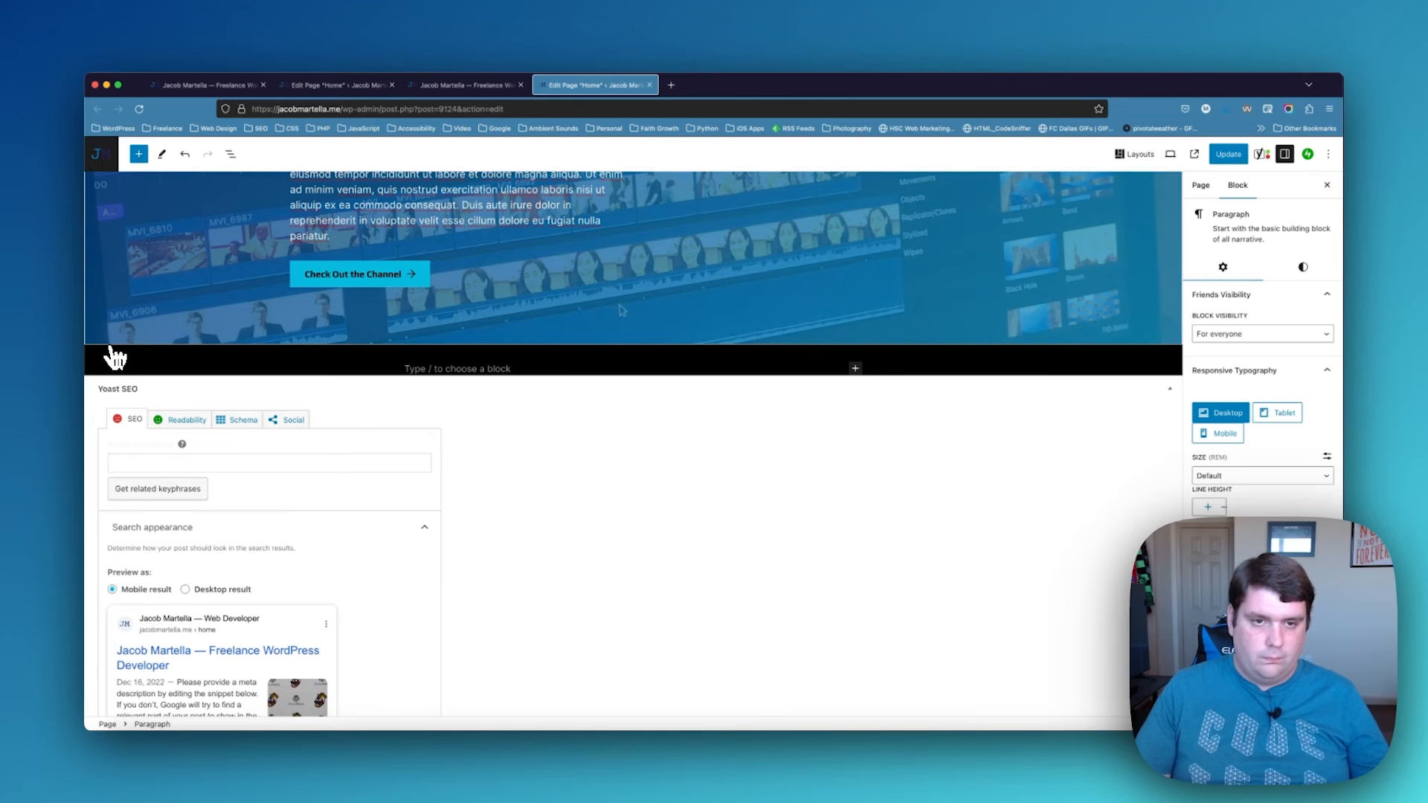
pyautogui.click(461, 478)
pyautogui.scroll(-4, 493, 491)
pyautogui.scroll(4, 494, 491)
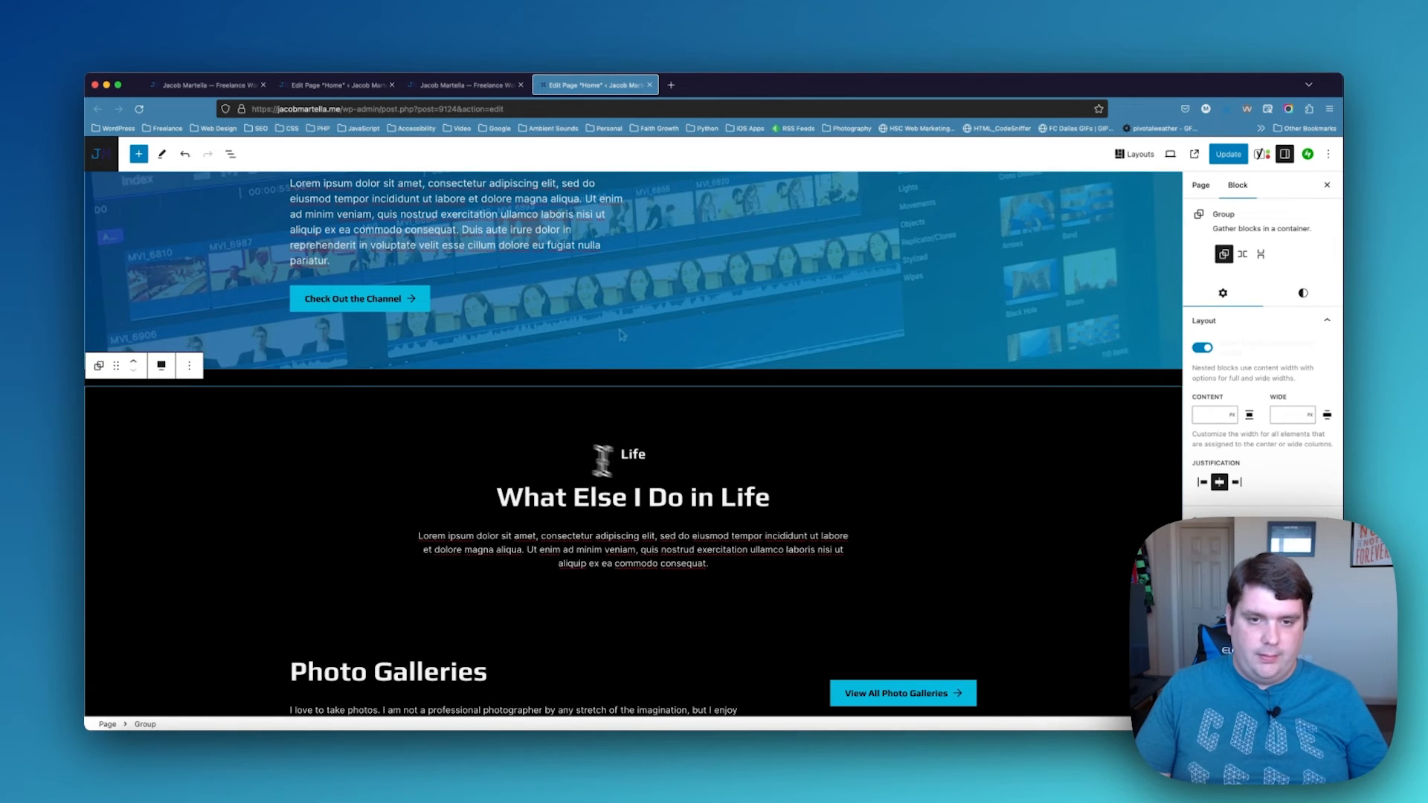
# Delete the lorem ipsum paragraph under the "What Else I Do in Life" heading
pyautogui.tripleClick(628, 567)
pyautogui.press('BackSpace')
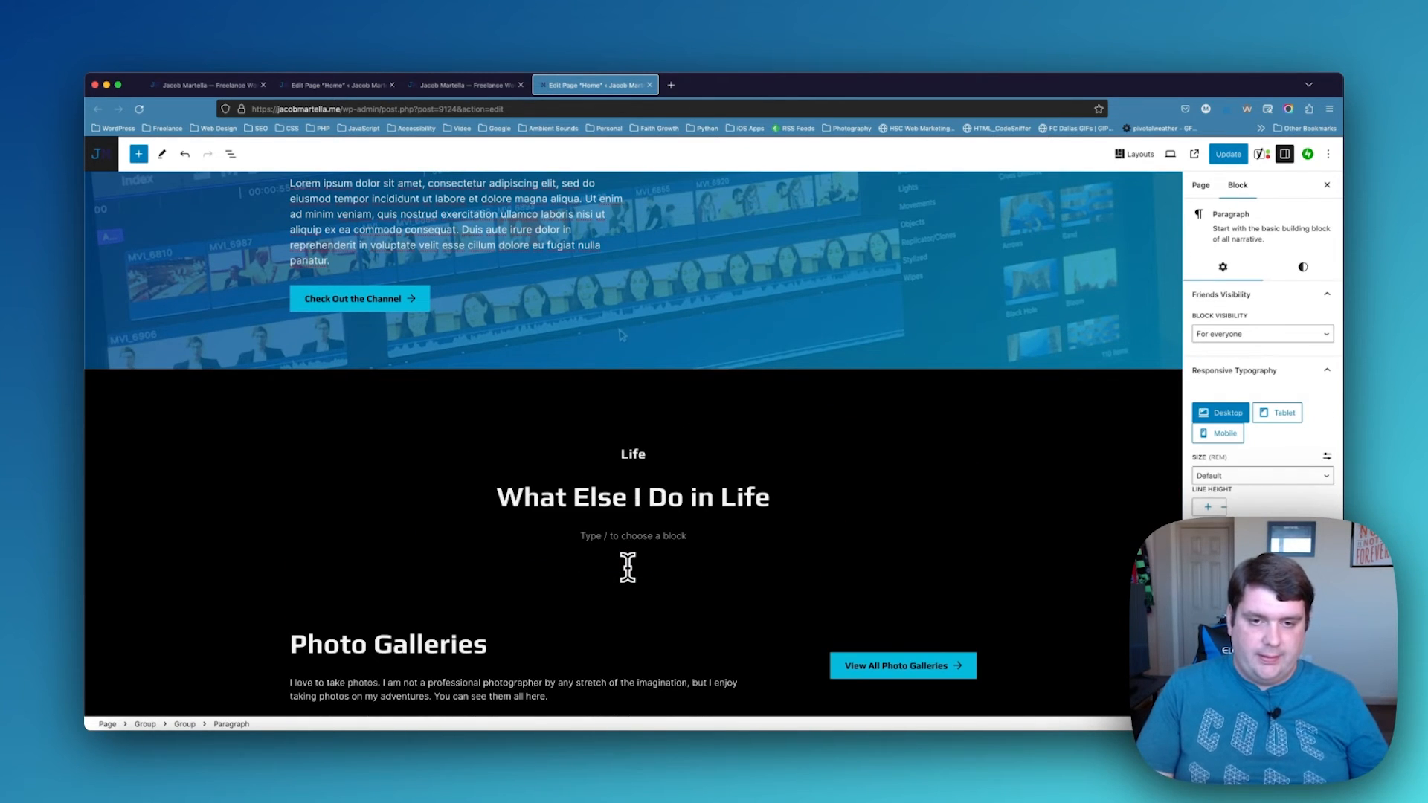
pyautogui.press('BackSpace')
# Link the "View Life Blog" button to the Life Blog page and update the live Home page
pyautogui.scroll(-3, 628, 567)
pyautogui.scroll(-12, 627, 569)
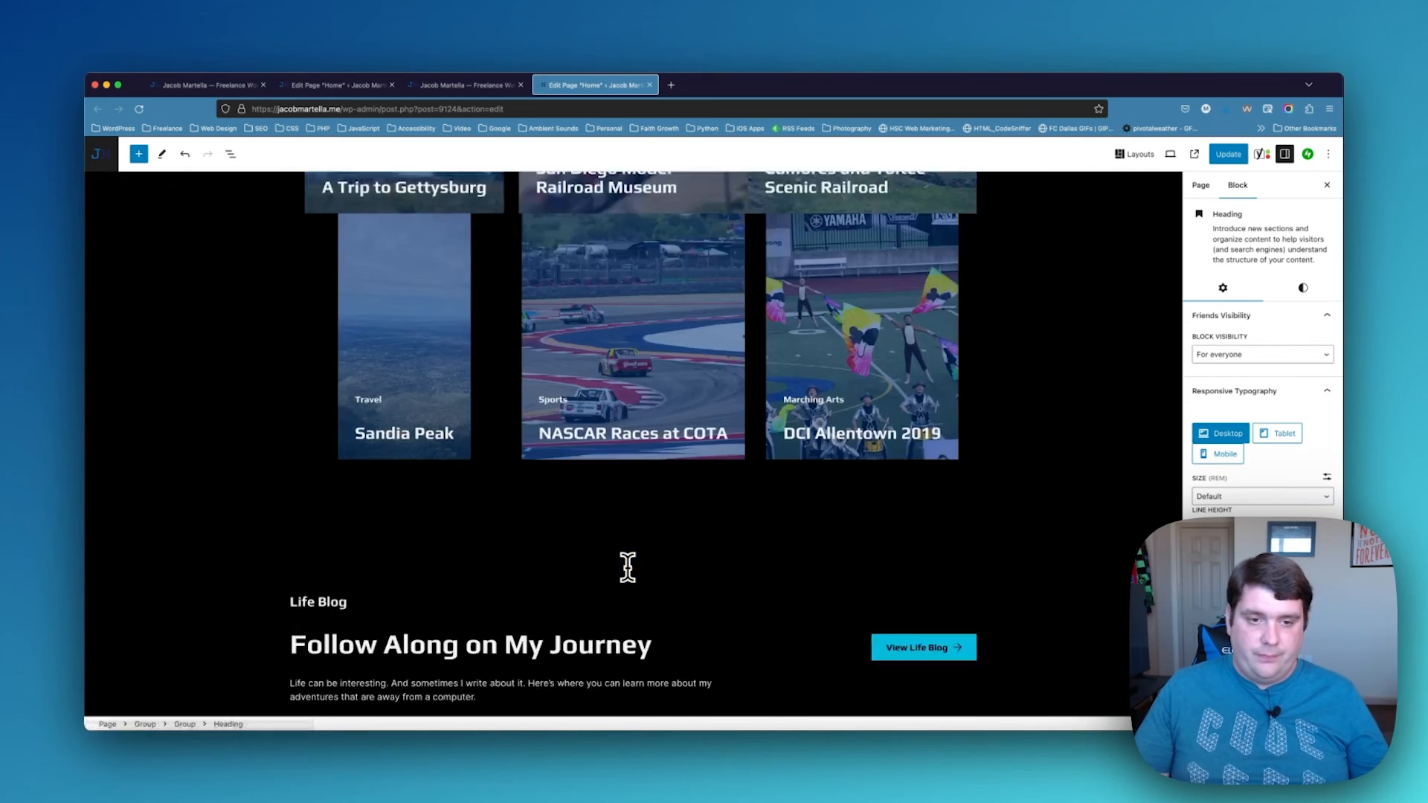
pyautogui.scroll(4, 627, 569)
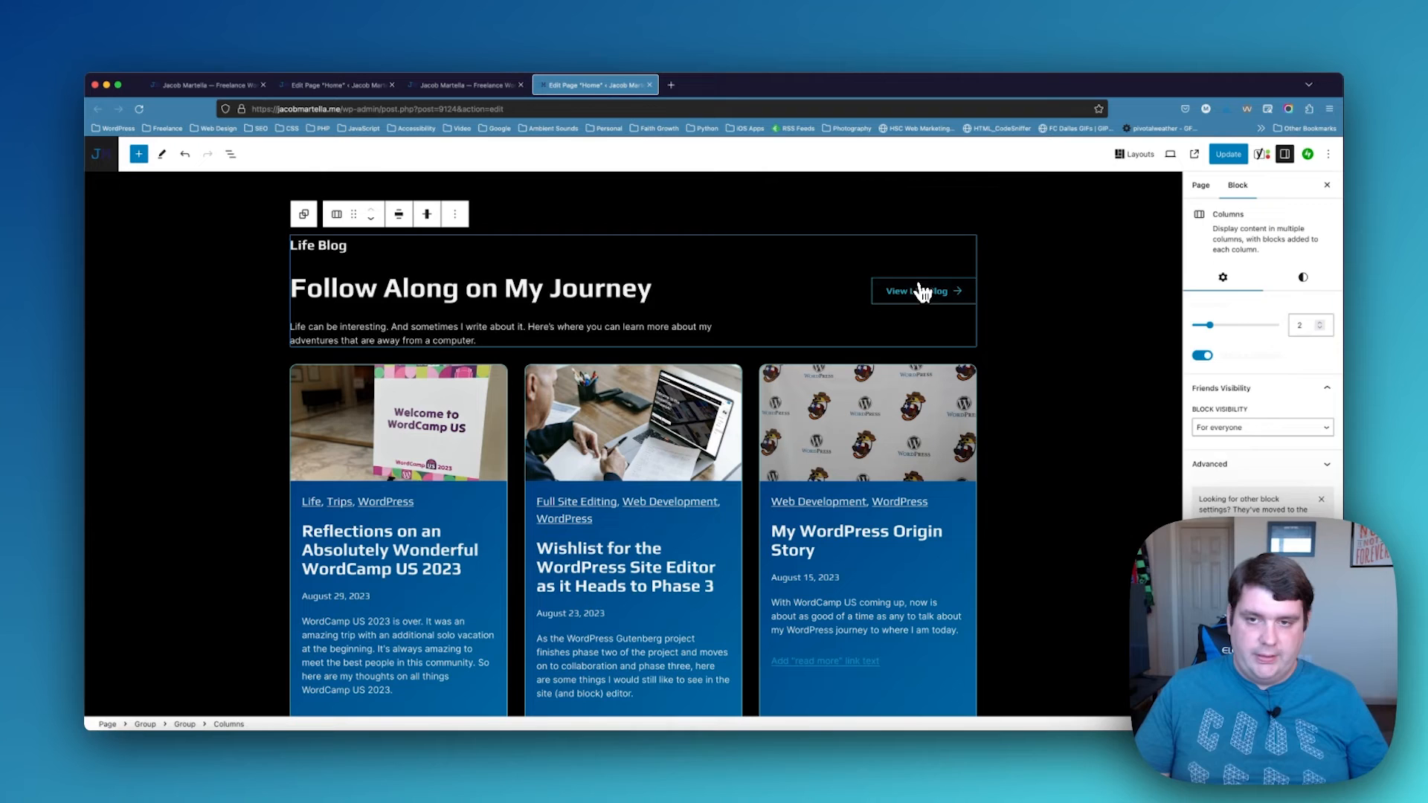
pyautogui.click(922, 292)
pyautogui.click(944, 257)
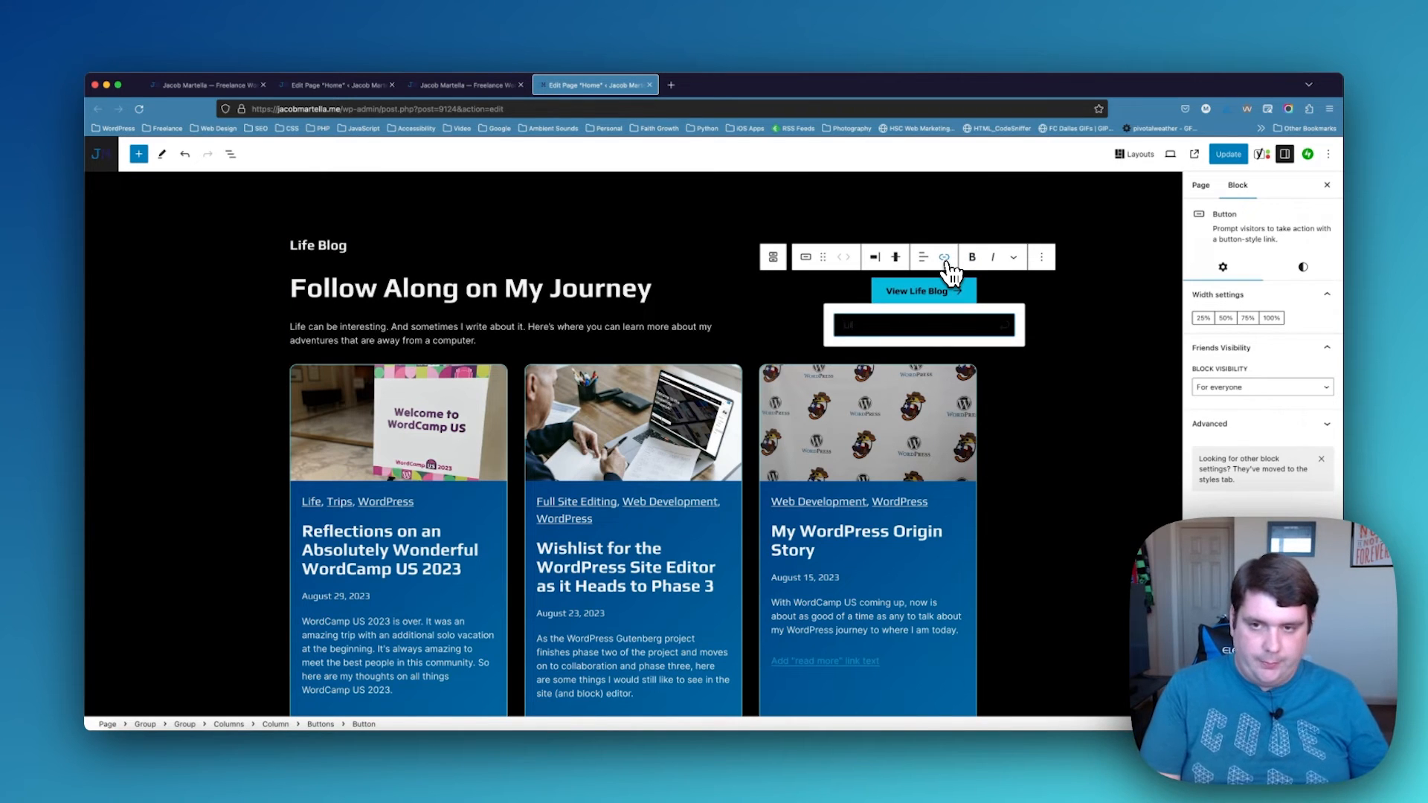
pyautogui.write('Life Blog')
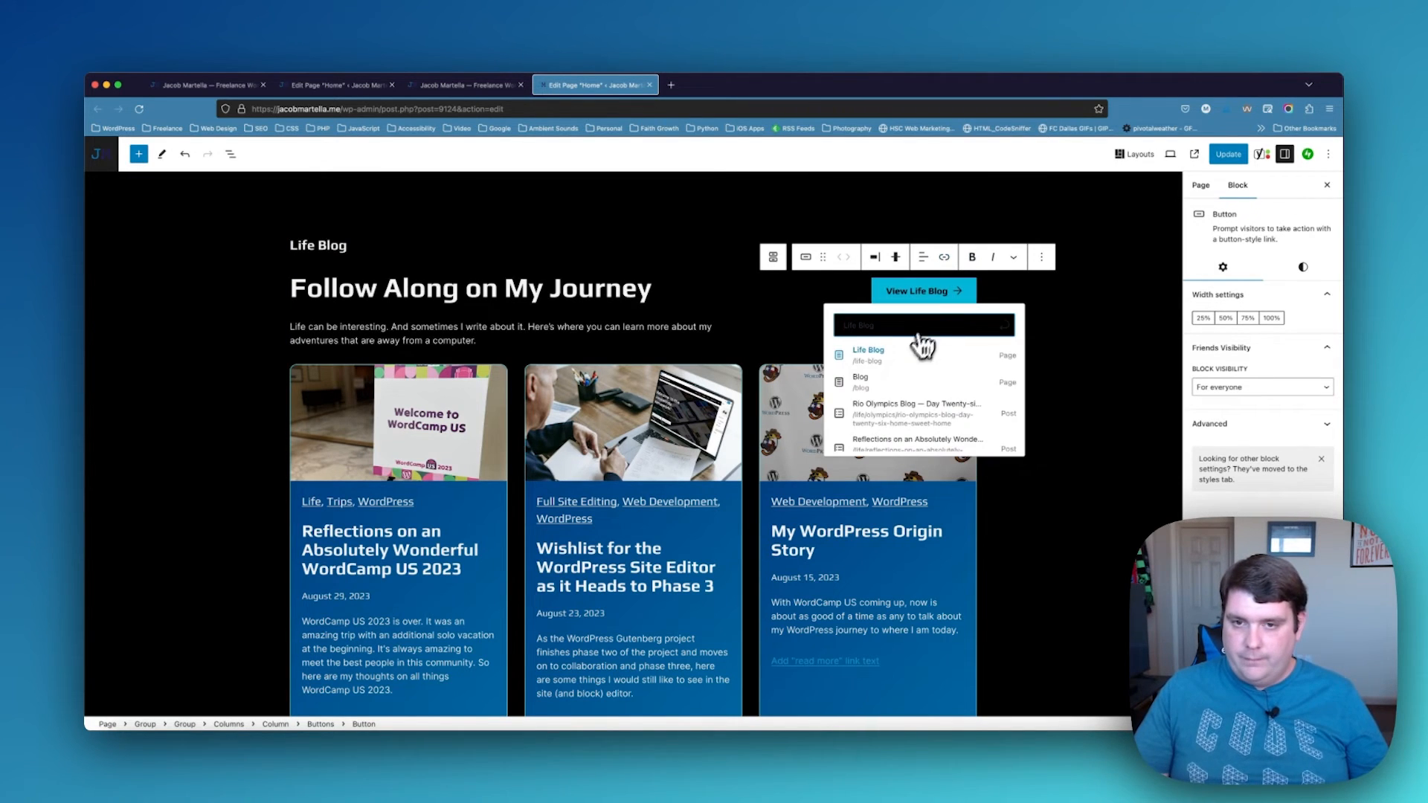
pyautogui.click(906, 355)
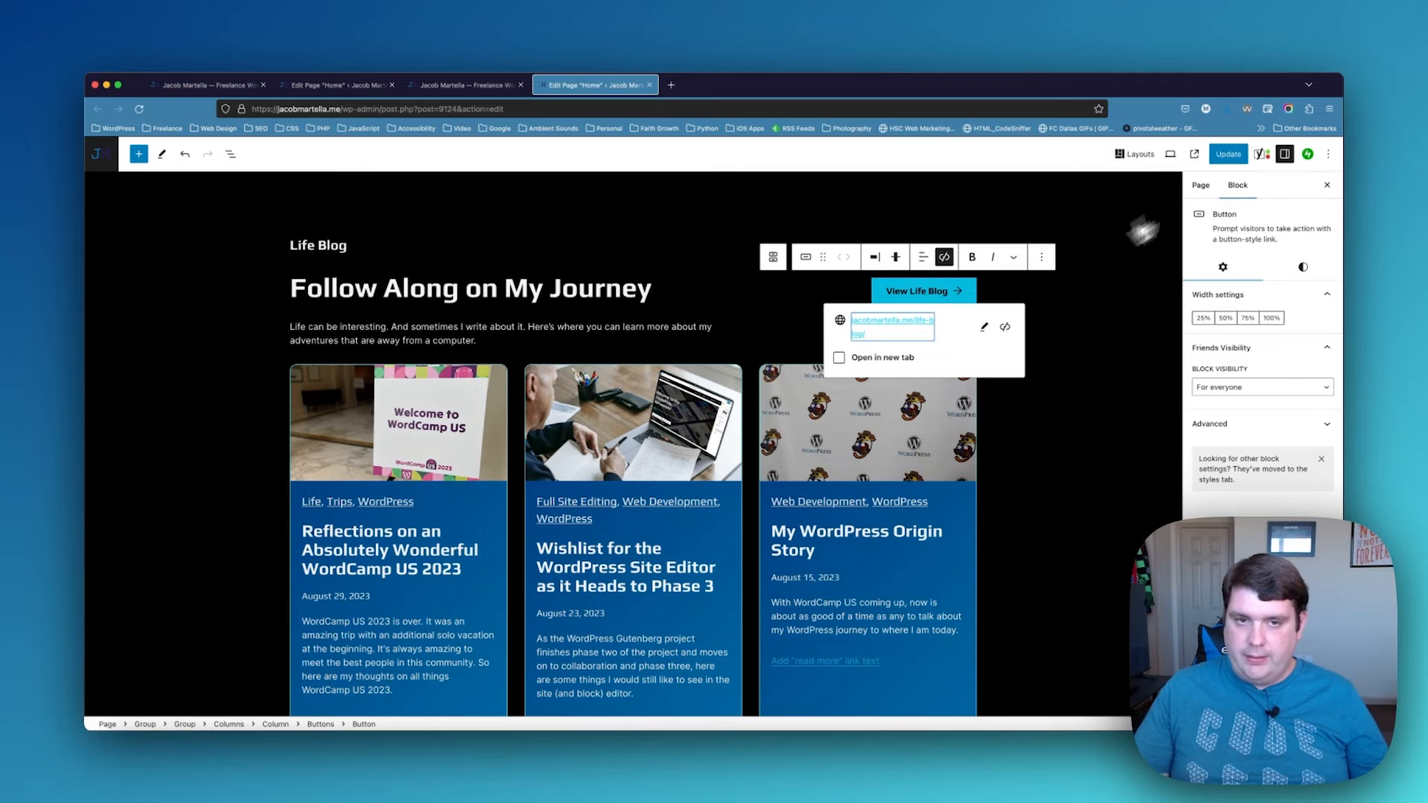
pyautogui.scroll(3, 1051, 293)
pyautogui.click(1233, 155)
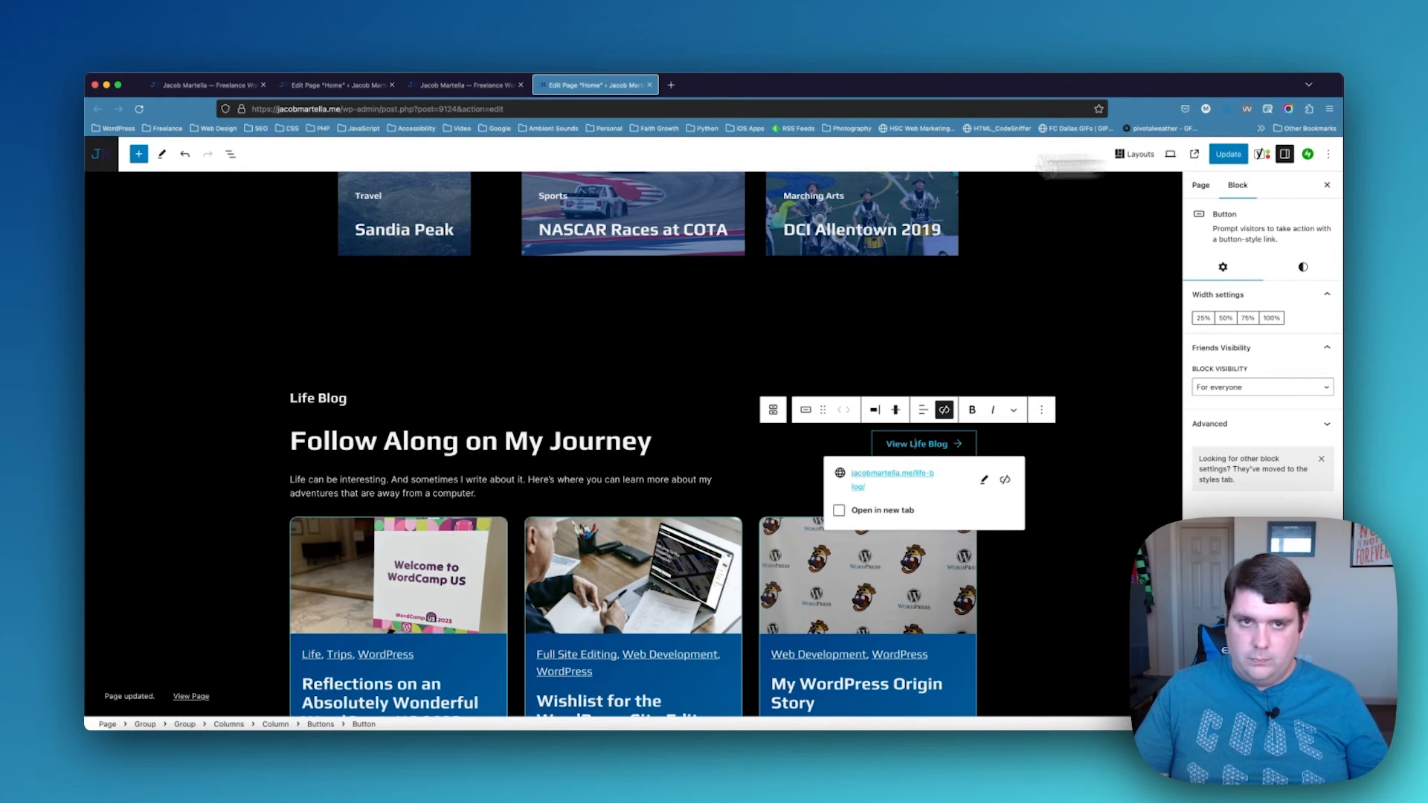
# Review the published live Home page from the hero through to the Life Blog posts
pyautogui.click(472, 86)
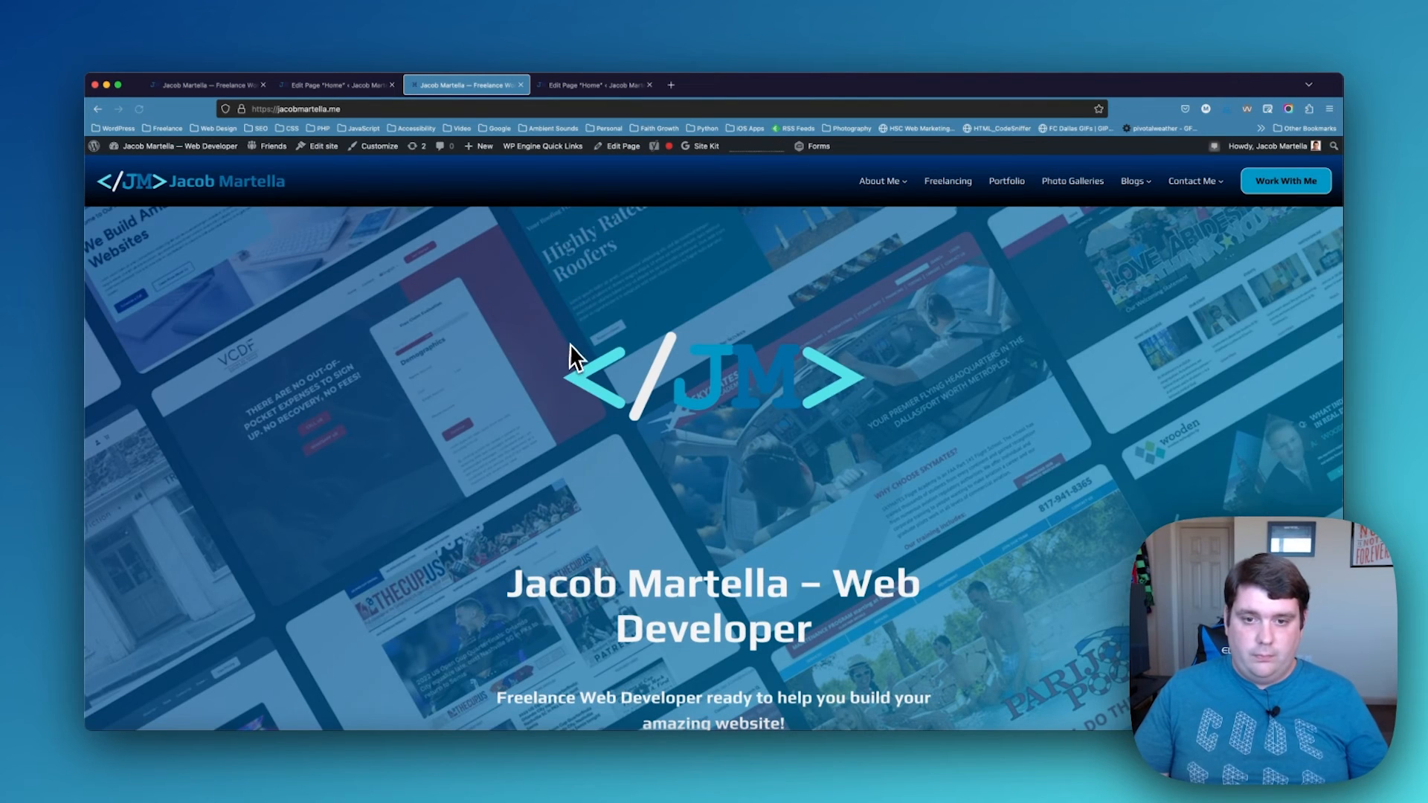
pyautogui.scroll(-9, 571, 348)
pyautogui.scroll(2, 570, 348)
pyautogui.scroll(6, 570, 346)
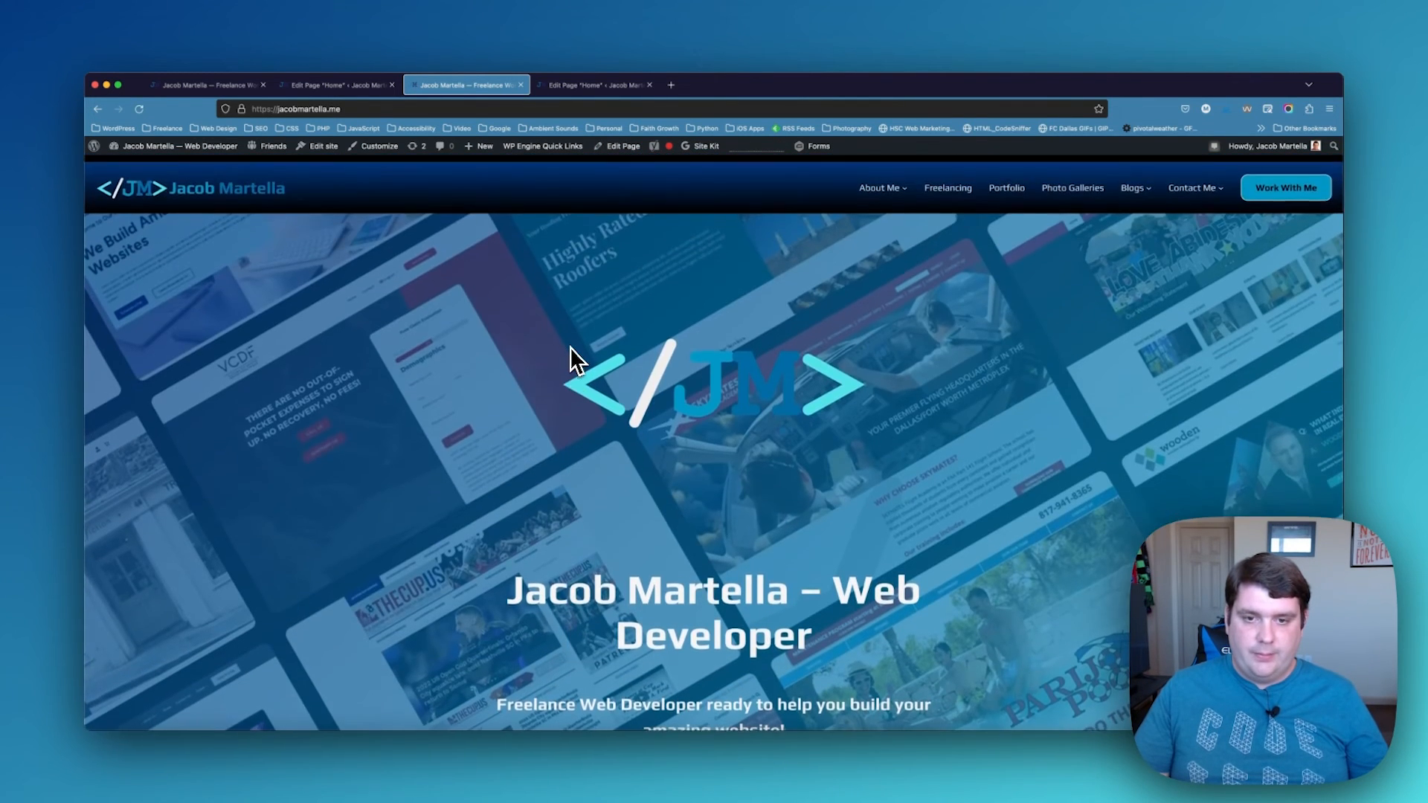
pyautogui.scroll(-2, 570, 347)
pyautogui.scroll(2, 569, 347)
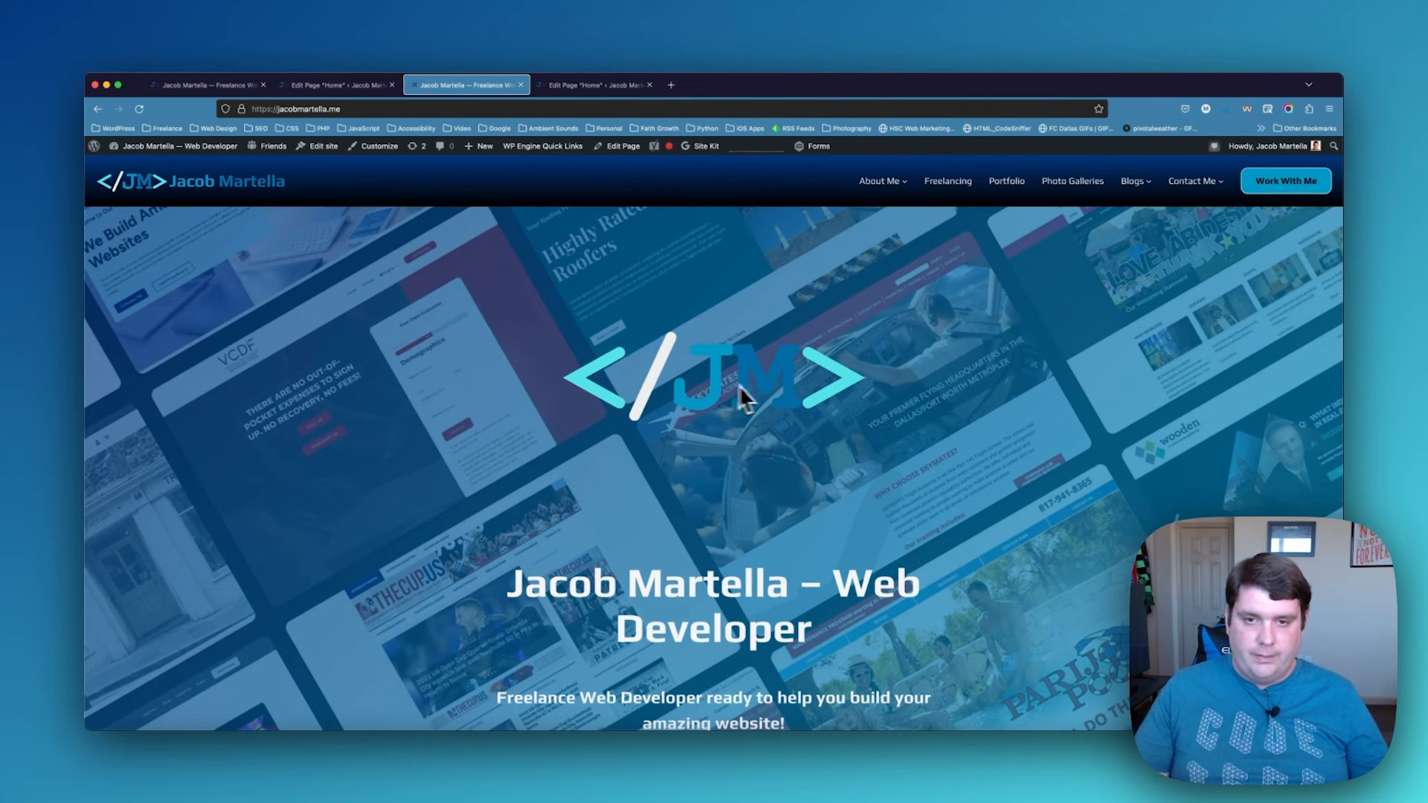
pyautogui.scroll(-10, 652, 617)
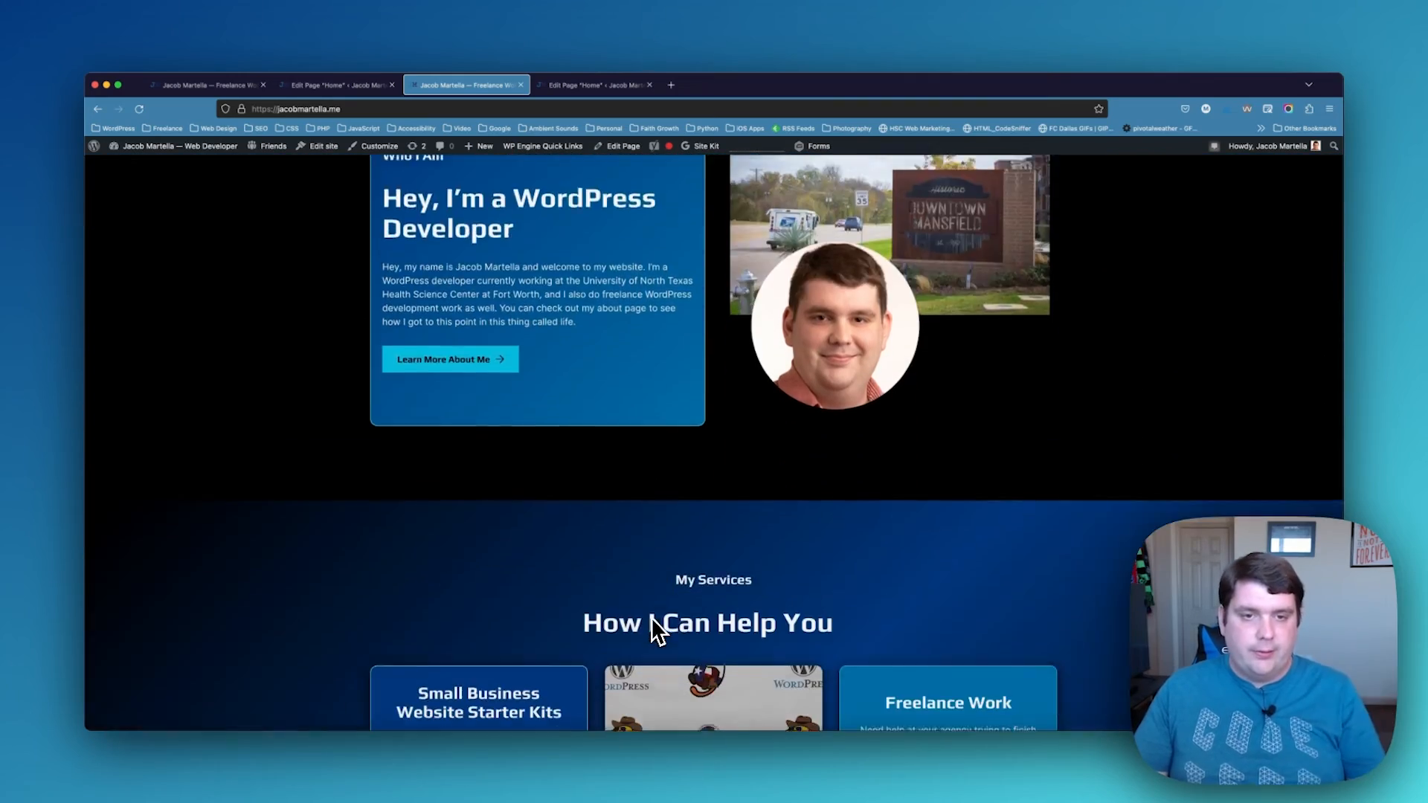
pyautogui.scroll(-10, 654, 622)
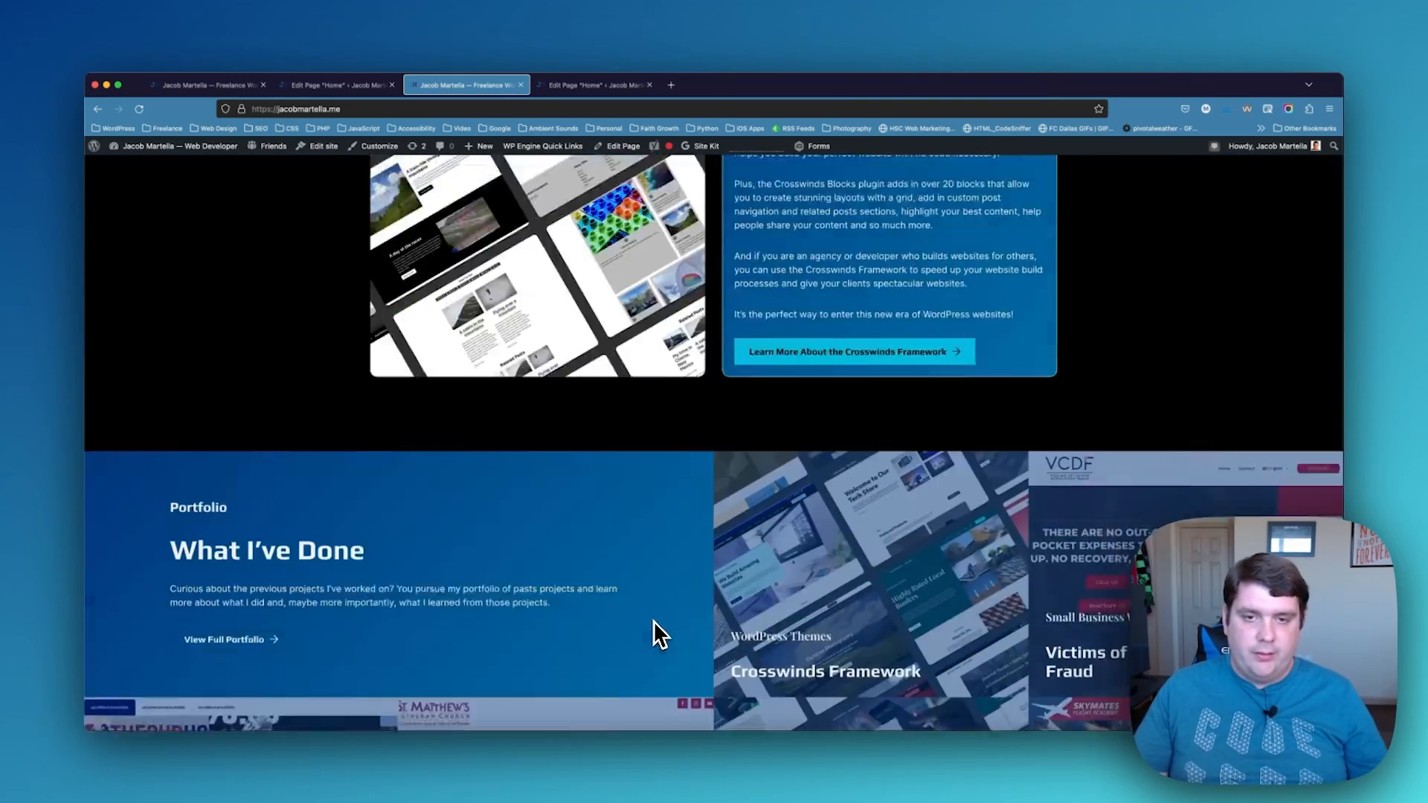
pyautogui.scroll(-5, 653, 620)
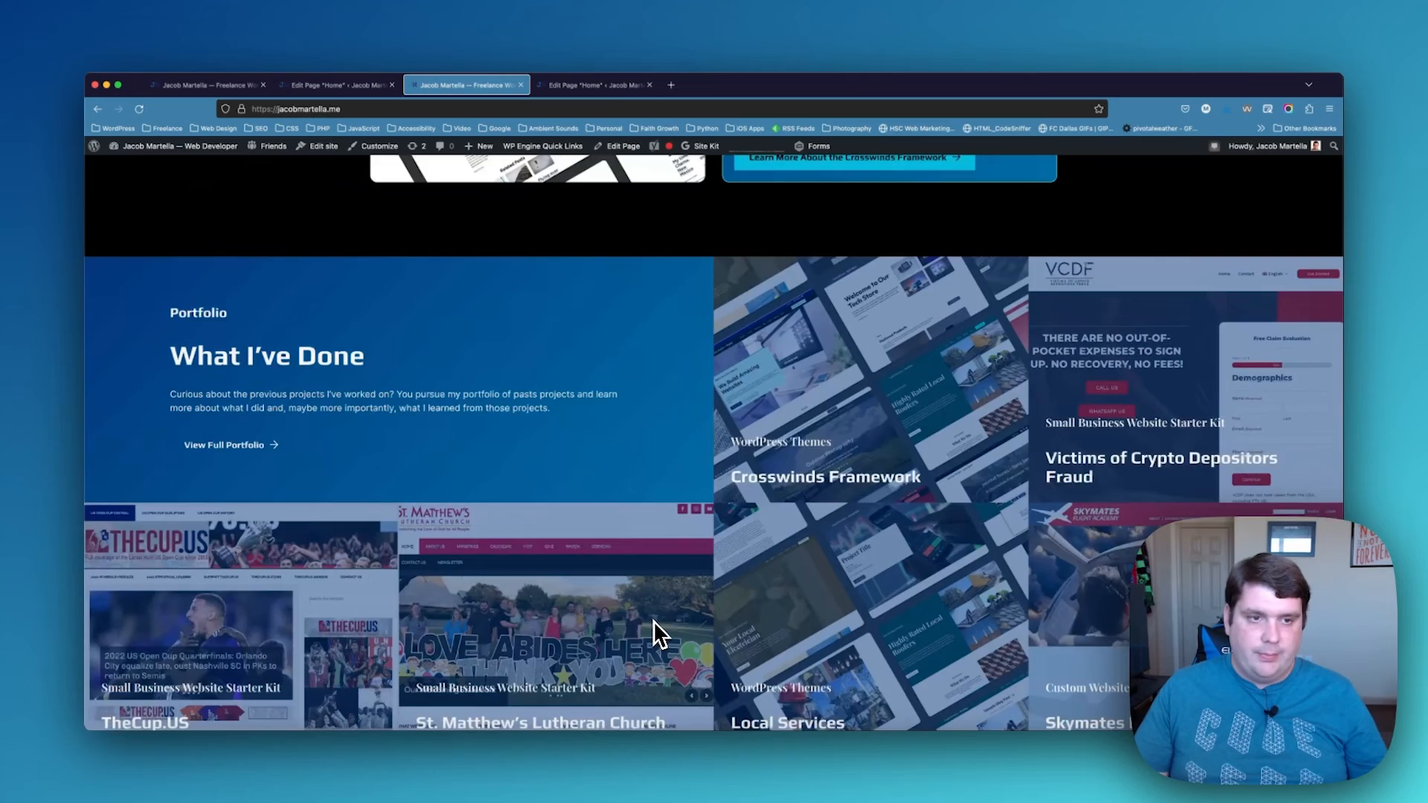
pyautogui.scroll(-15, 653, 620)
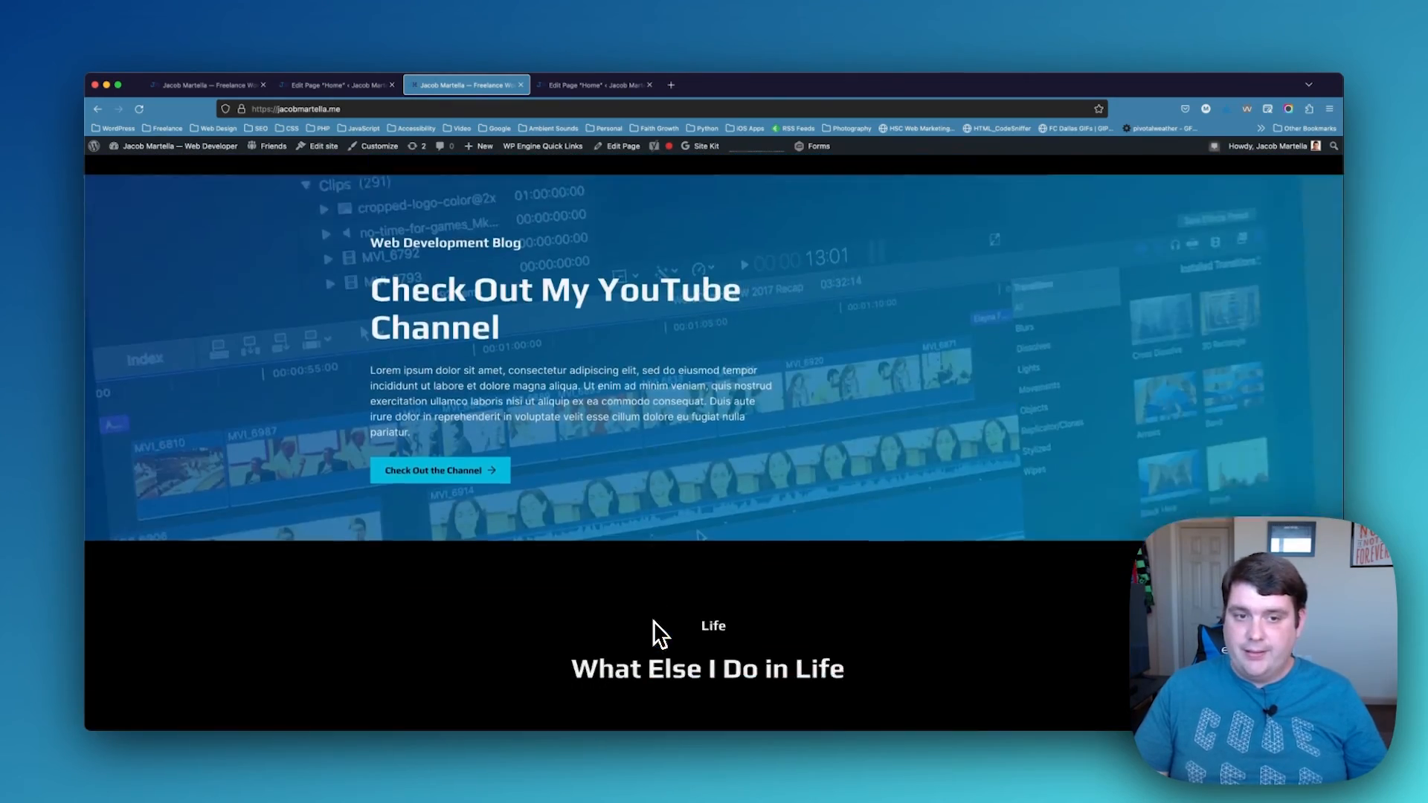
pyautogui.scroll(-15, 653, 621)
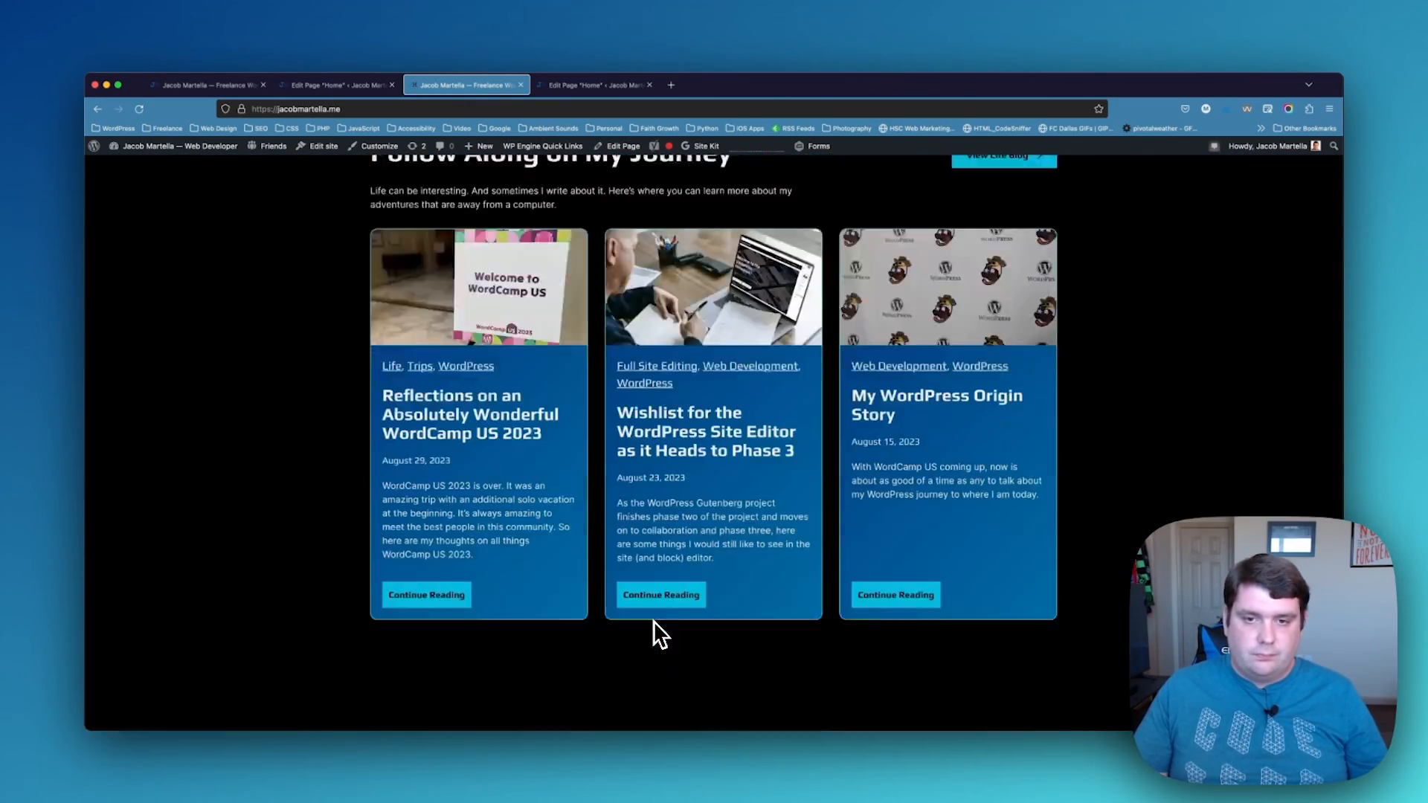
pyautogui.scroll(15, 653, 620)
pyautogui.scroll(-5, 653, 620)
pyautogui.scroll(5, 653, 620)
pyautogui.scroll(20, 653, 620)
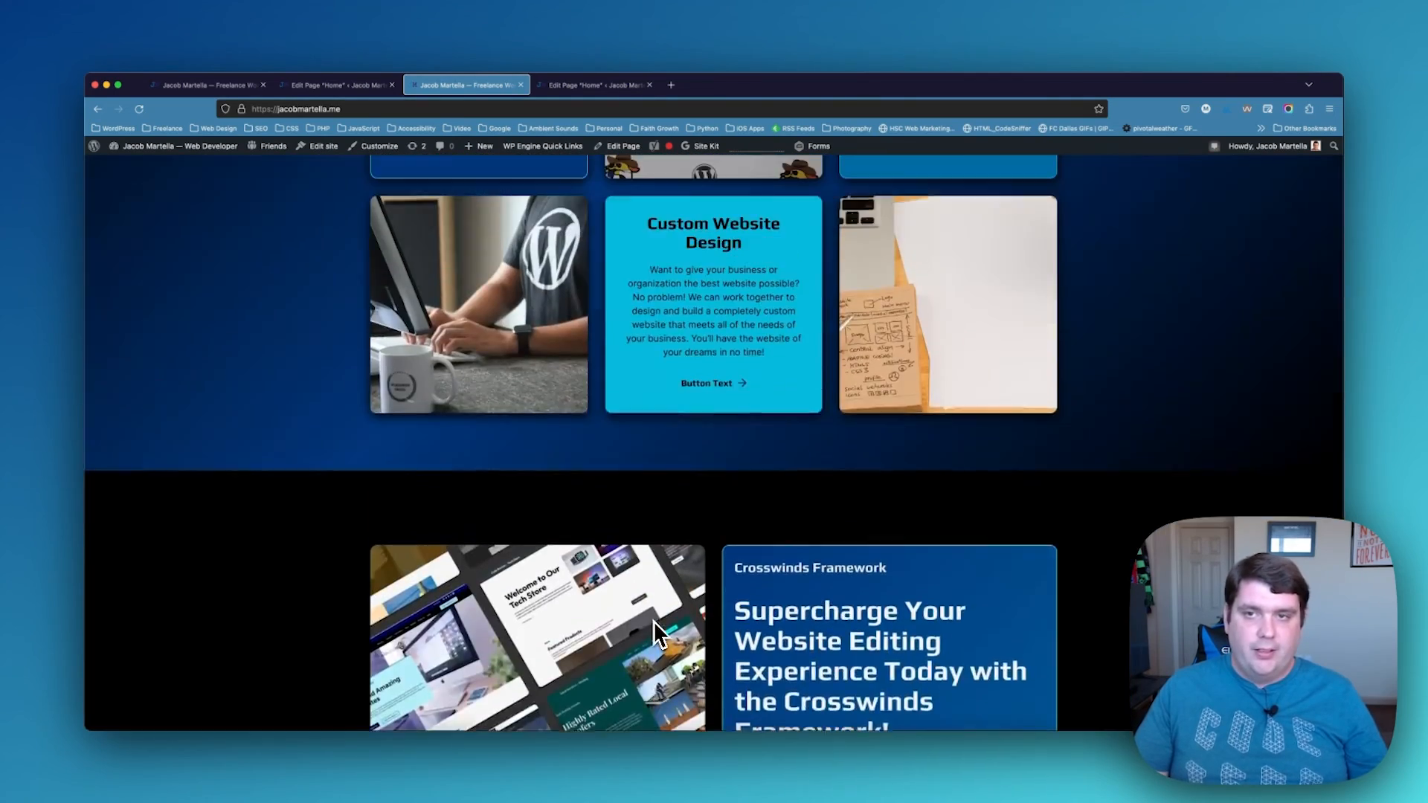
pyautogui.scroll(10, 653, 621)
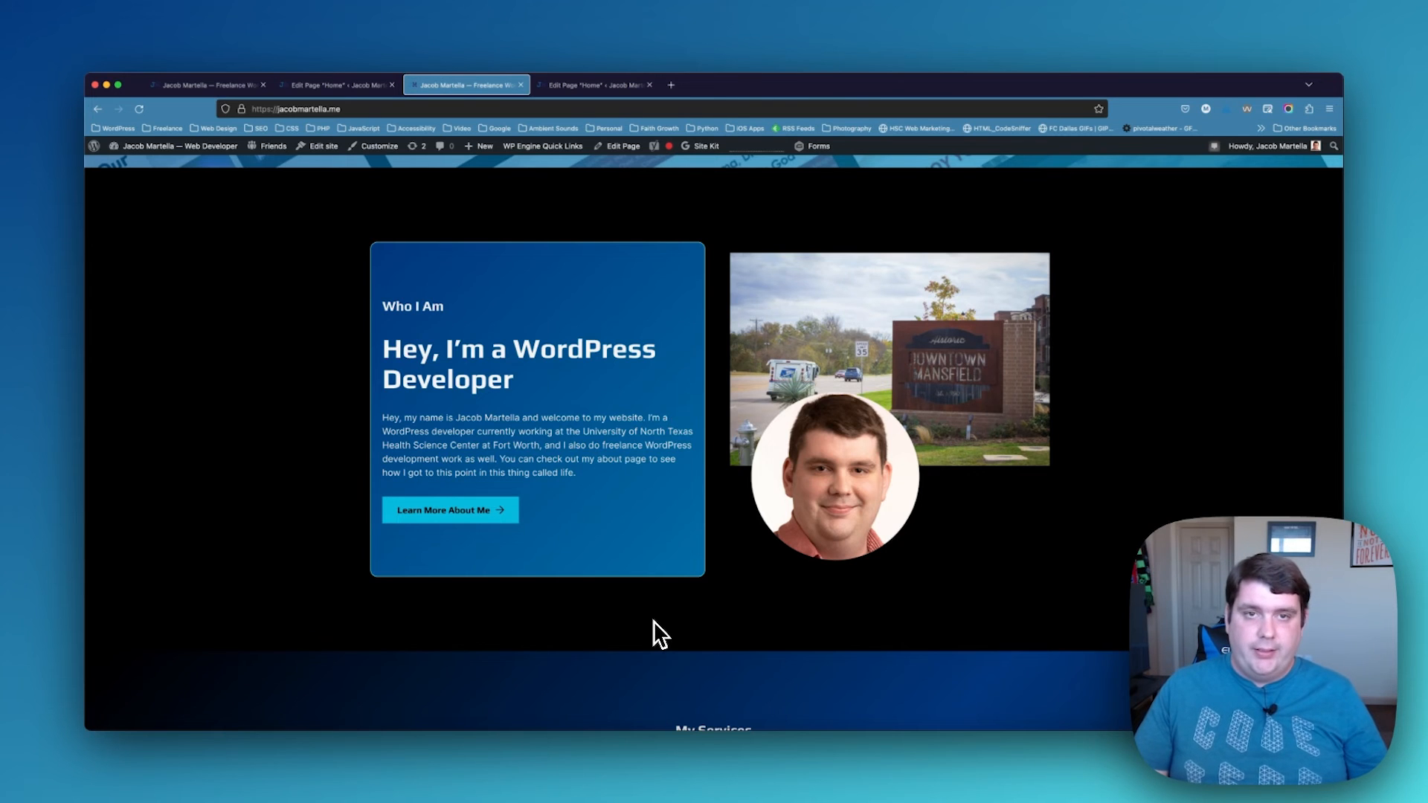
pyautogui.scroll(10, 653, 620)
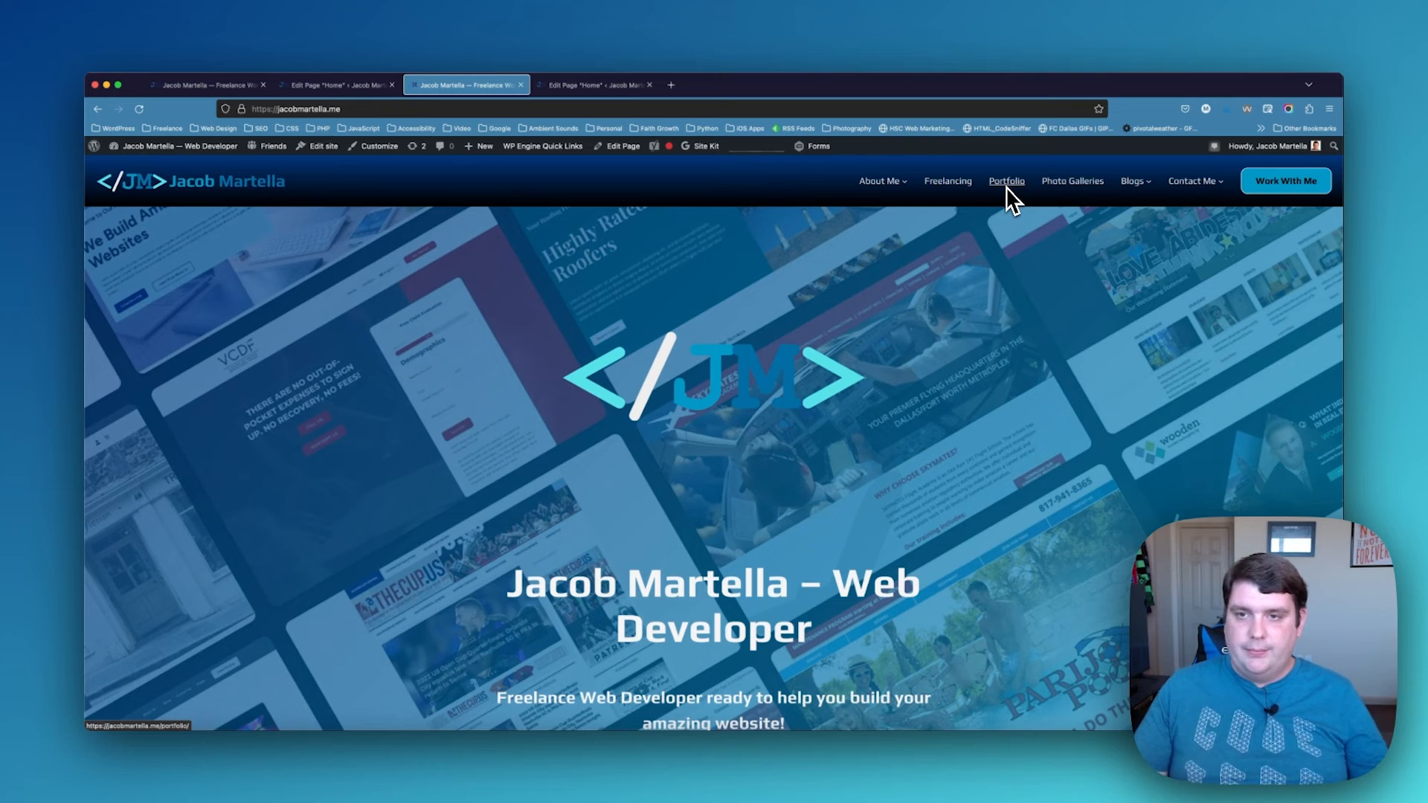
# Open the Freelancing page on both the staging and live sites
pyautogui.click(212, 85)
pyautogui.click(936, 183)
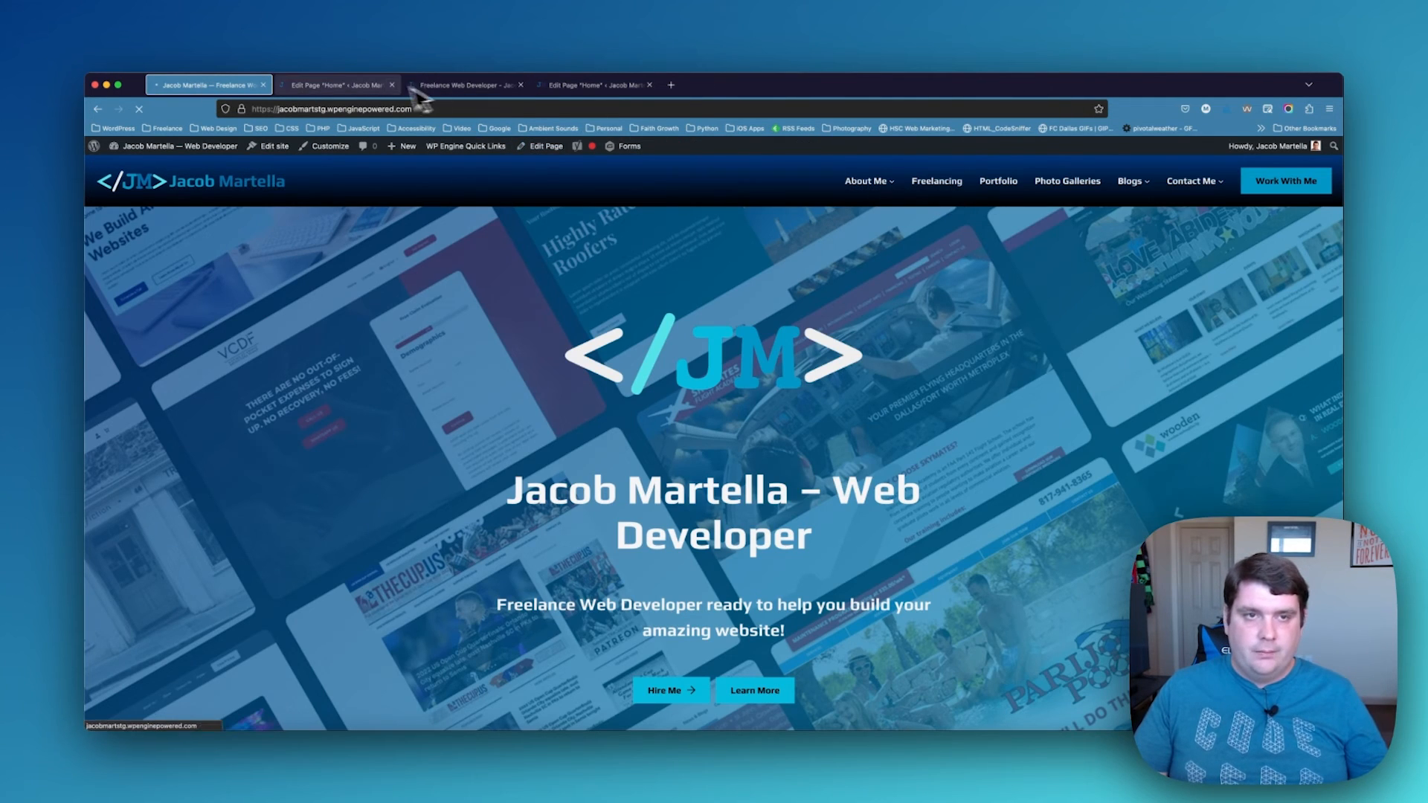
pyautogui.click(461, 86)
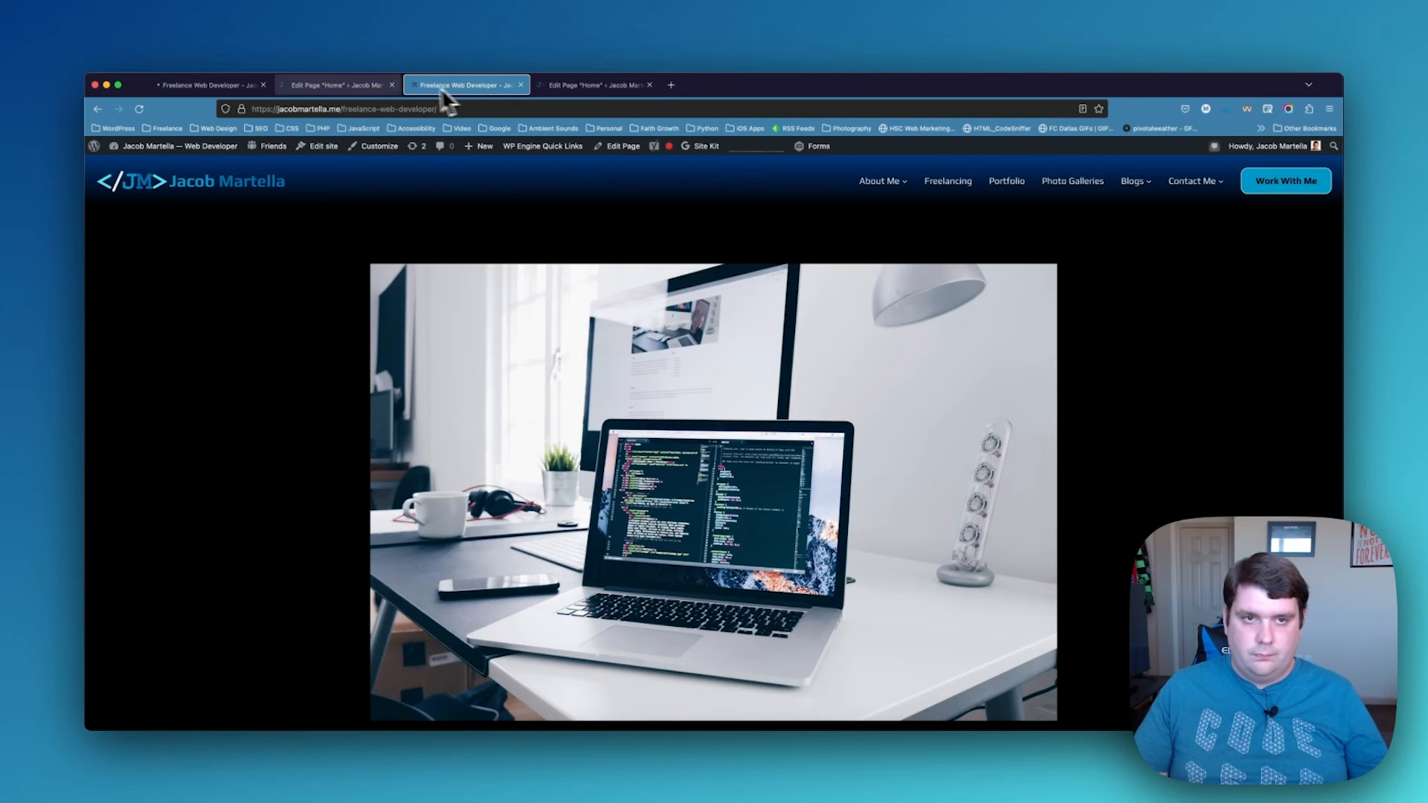
pyautogui.click(208, 87)
# Open the Freelance Web Developer page for editing on both staging and live, and close the staging Home page editor
pyautogui.moveTo(496, 153)
pyautogui.click(572, 162)
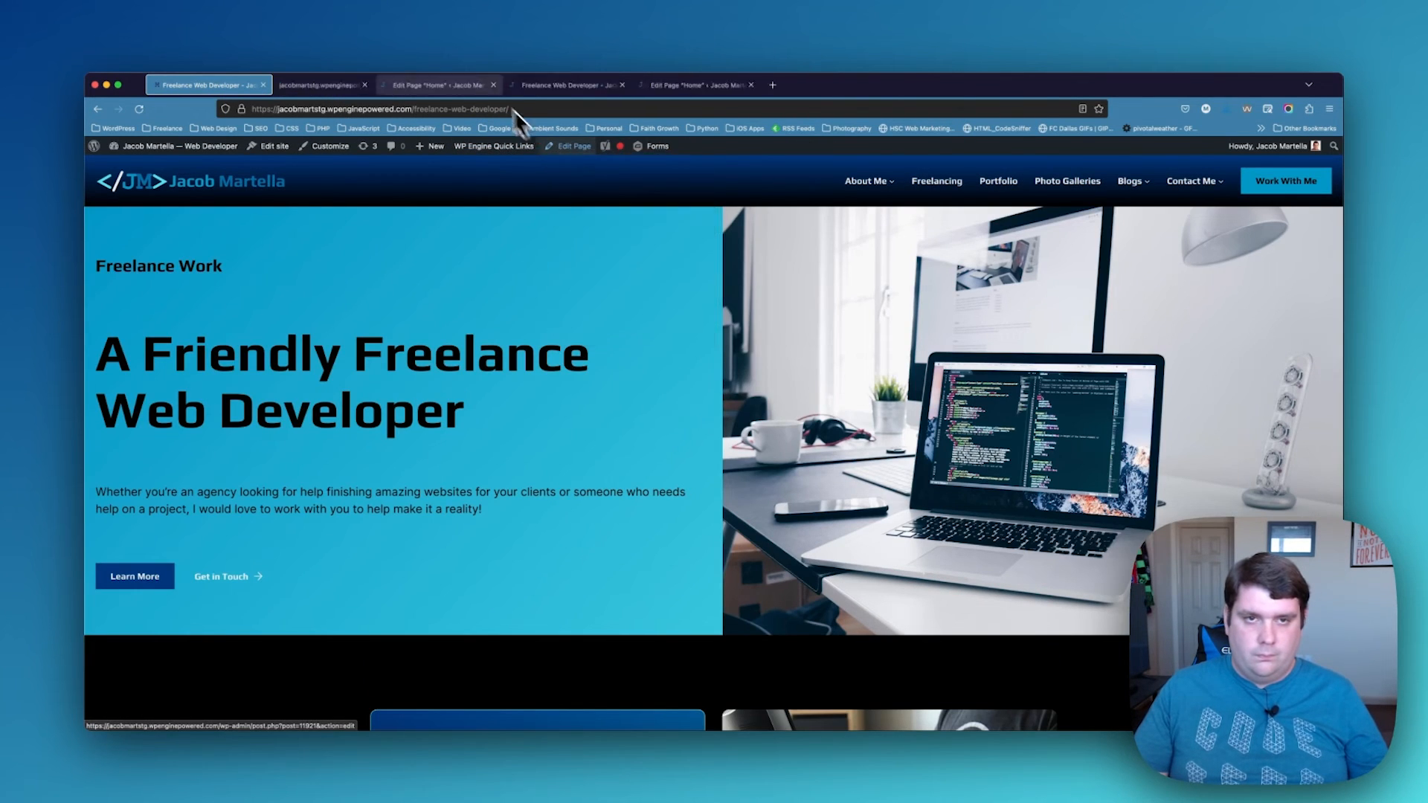
pyautogui.click(475, 84)
pyautogui.click(521, 84)
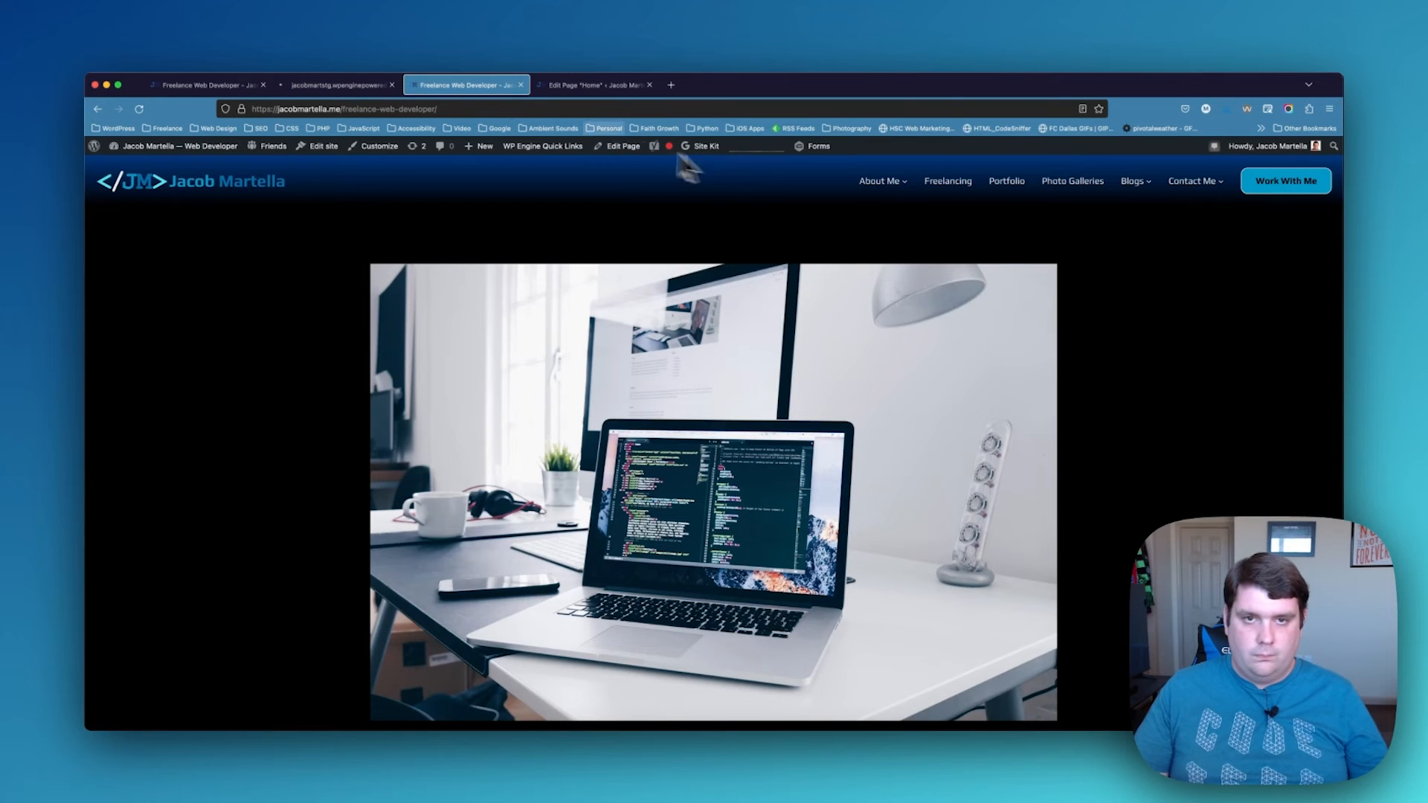
pyautogui.rightClick(609, 143)
pyautogui.click(622, 146)
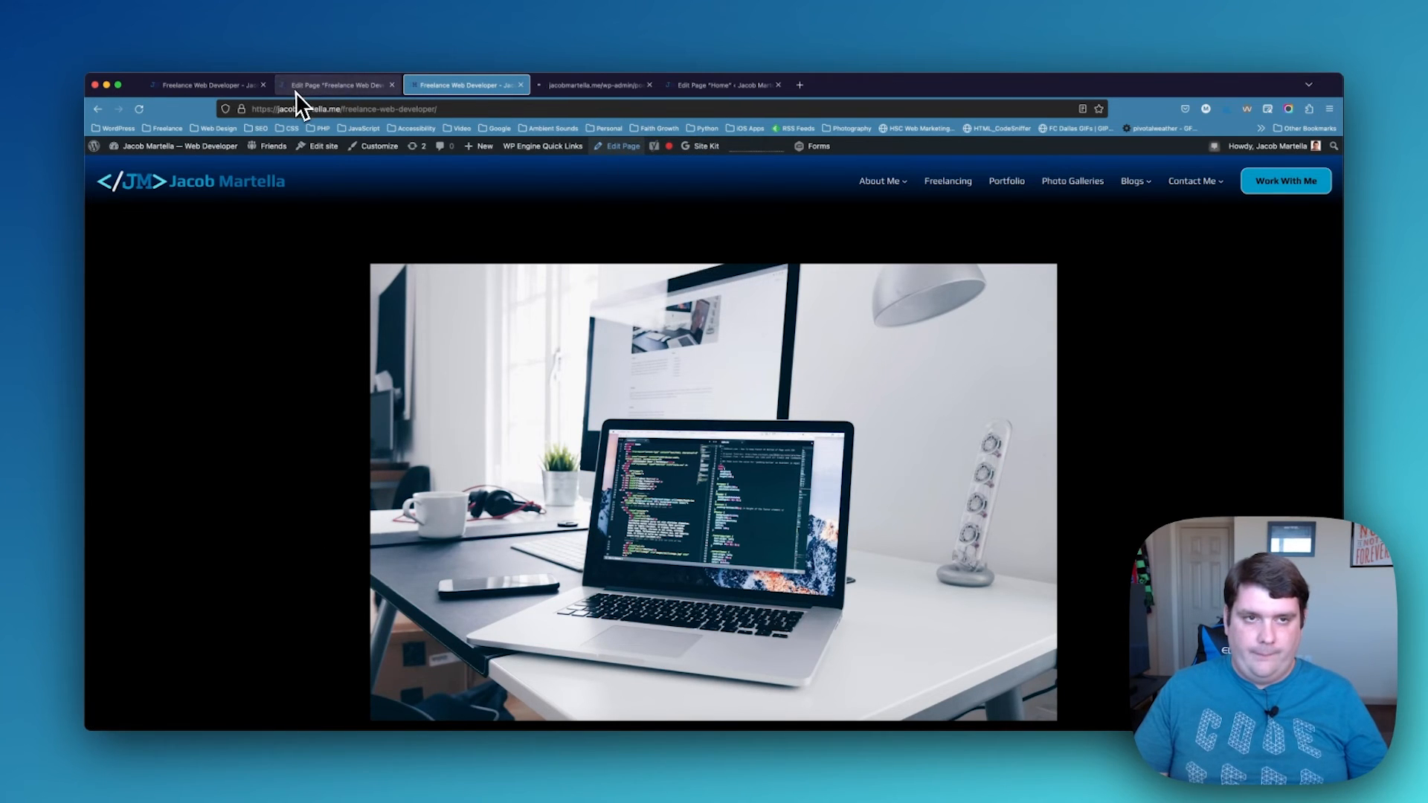
pyautogui.click(243, 89)
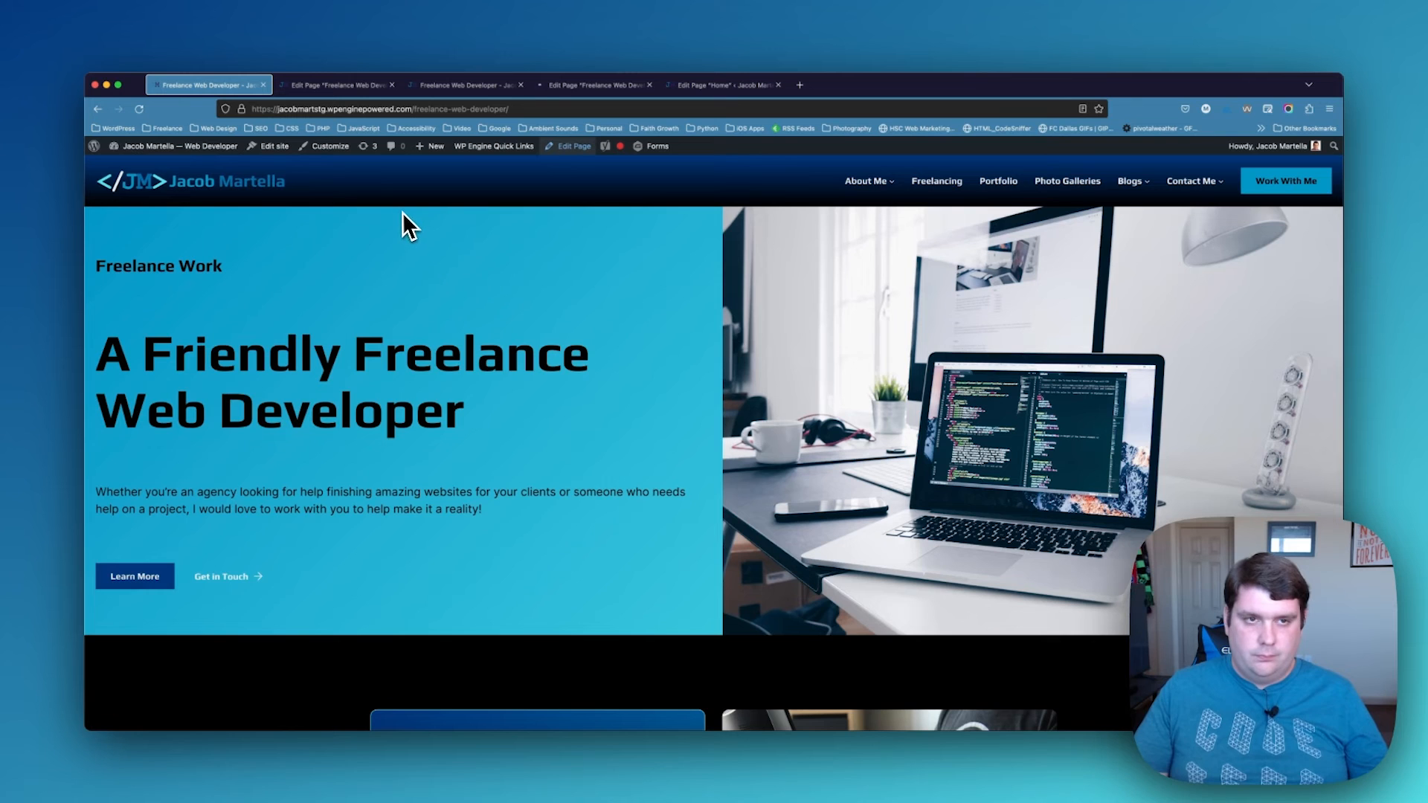
pyautogui.click(372, 87)
# Delete all existing group blocks from the live Freelance Web Developer page
pyautogui.click(558, 89)
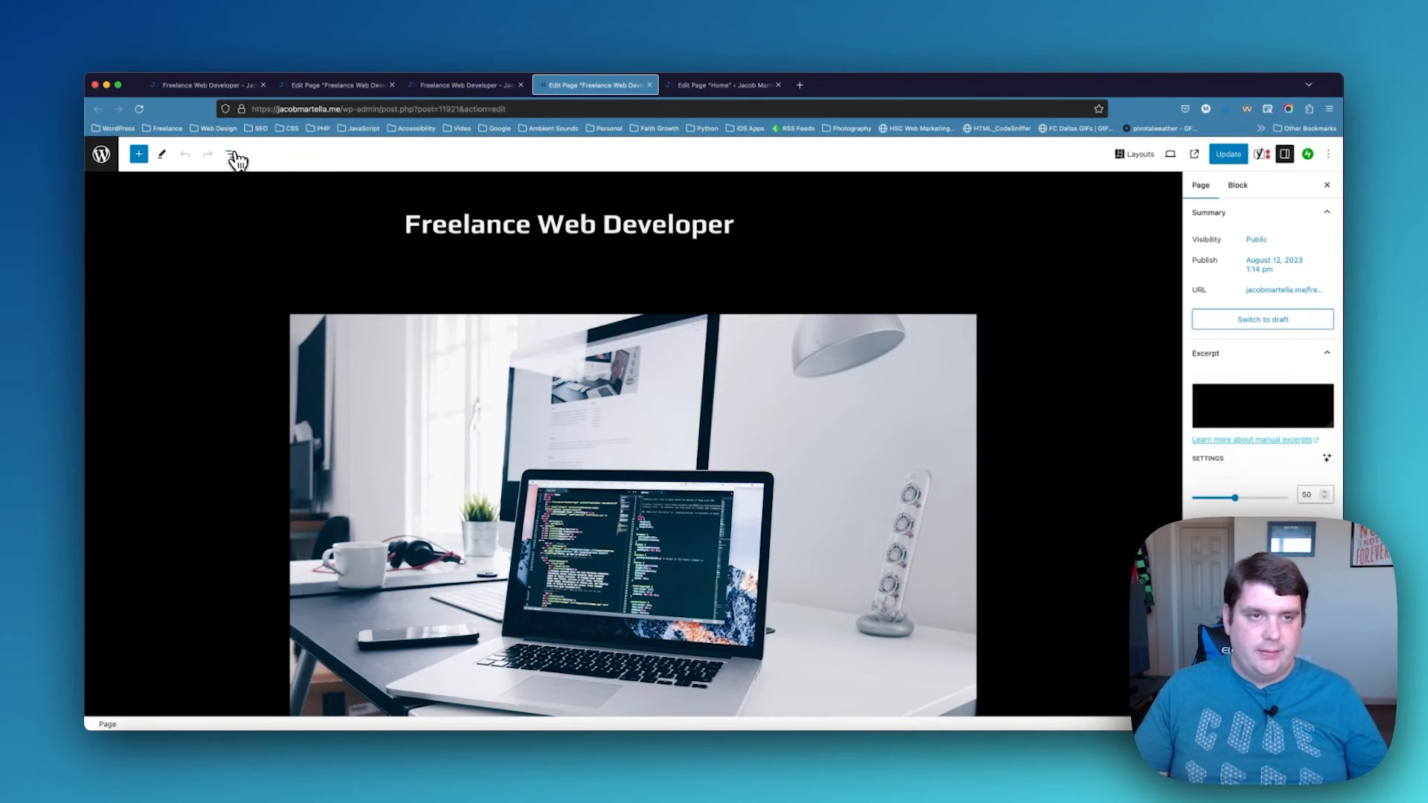
pyautogui.click(236, 158)
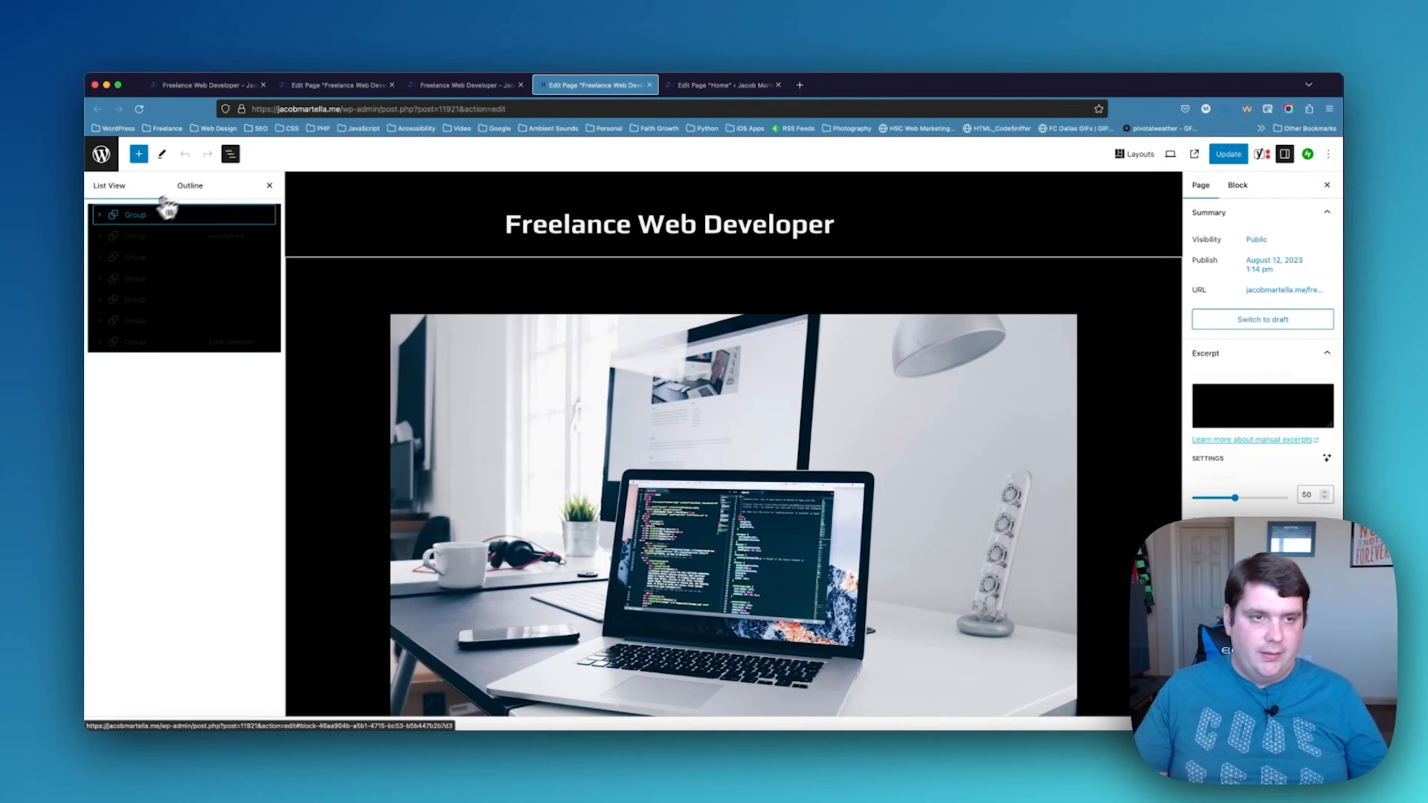
pyautogui.click(168, 215)
pyautogui.keyDown('shift'); pyautogui.click(147, 349); pyautogui.keyUp('shift')
pyautogui.press('Delete')
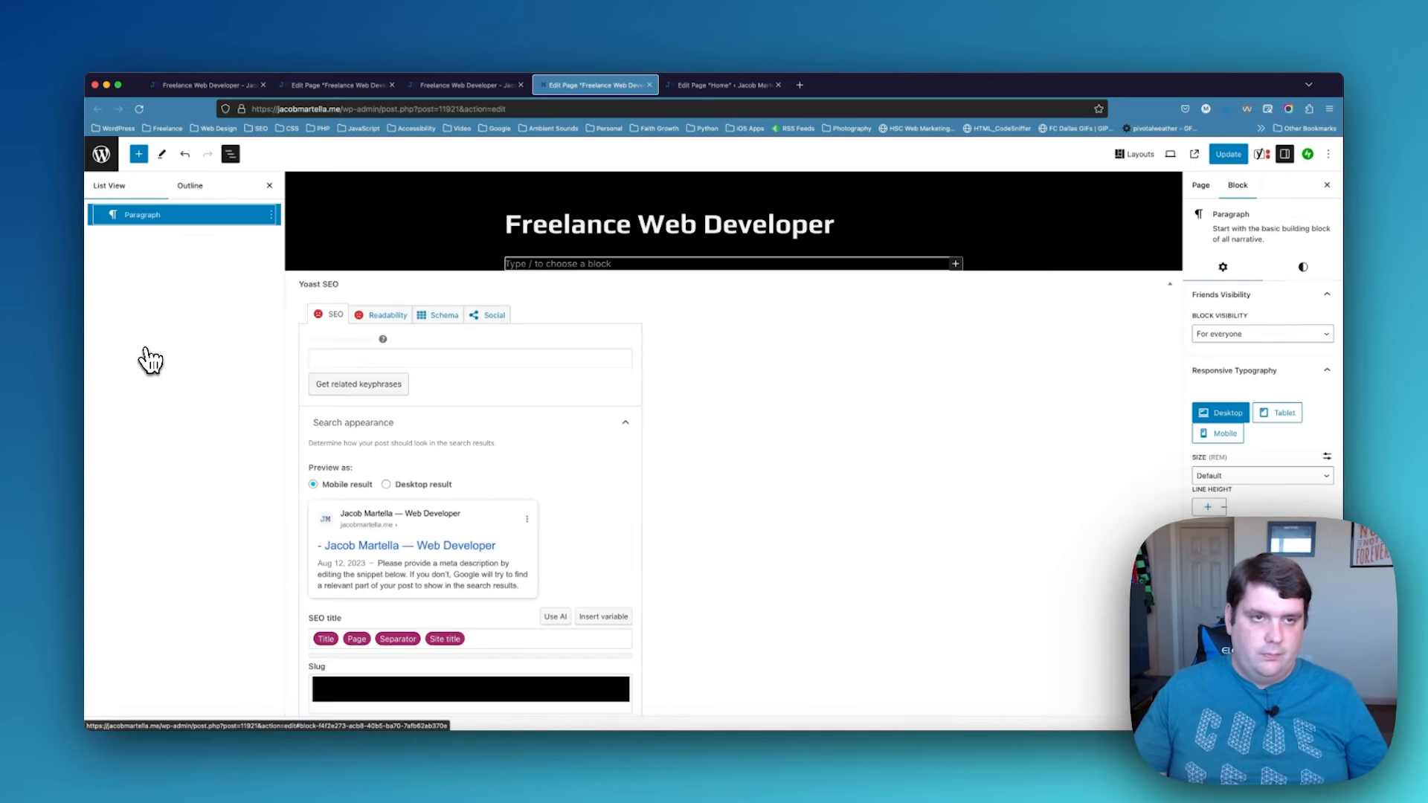
# Copy the "A Friendly Freelance Web Developer" hero group from the staging page and paste it into the emptied live page
pyautogui.click(325, 110)
pyautogui.click(332, 88)
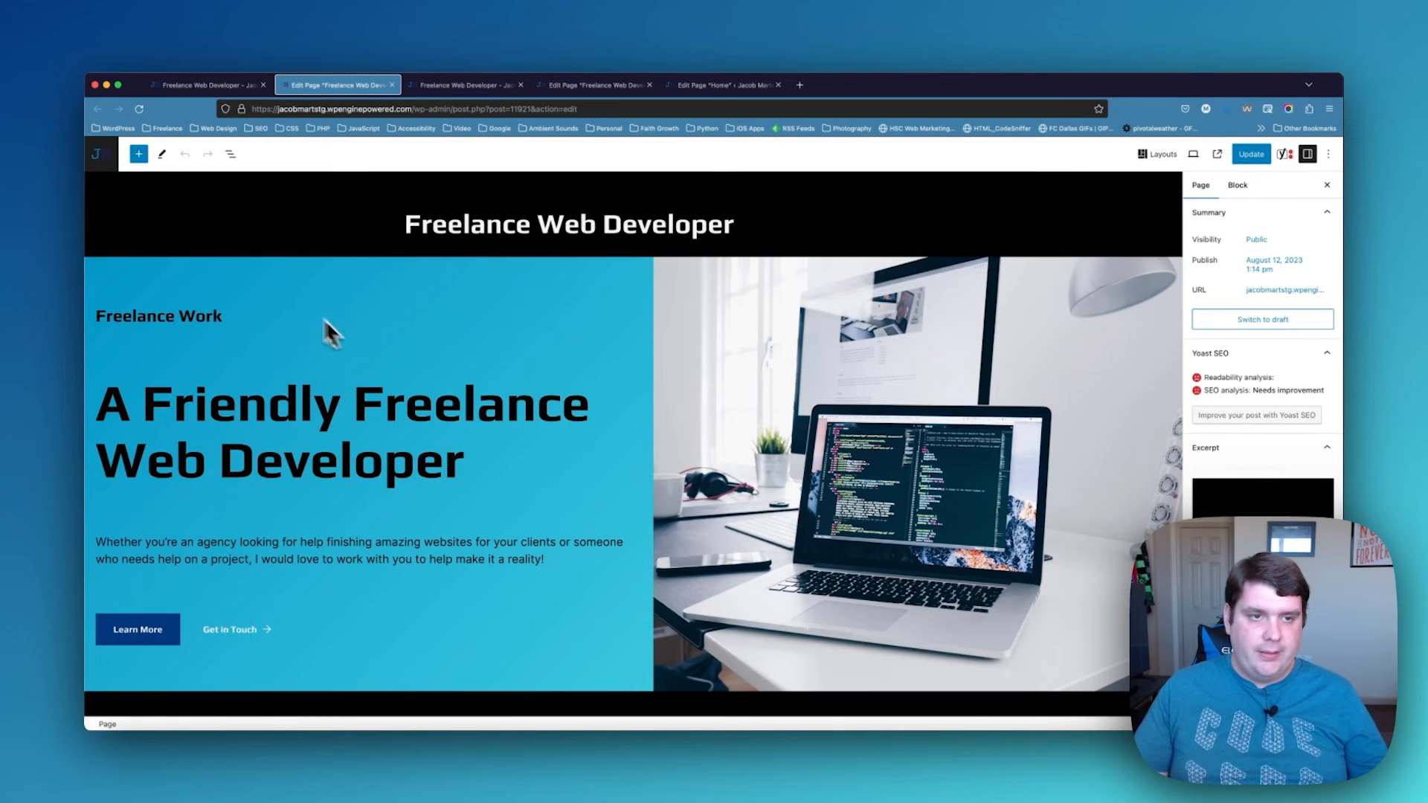
pyautogui.click(218, 261)
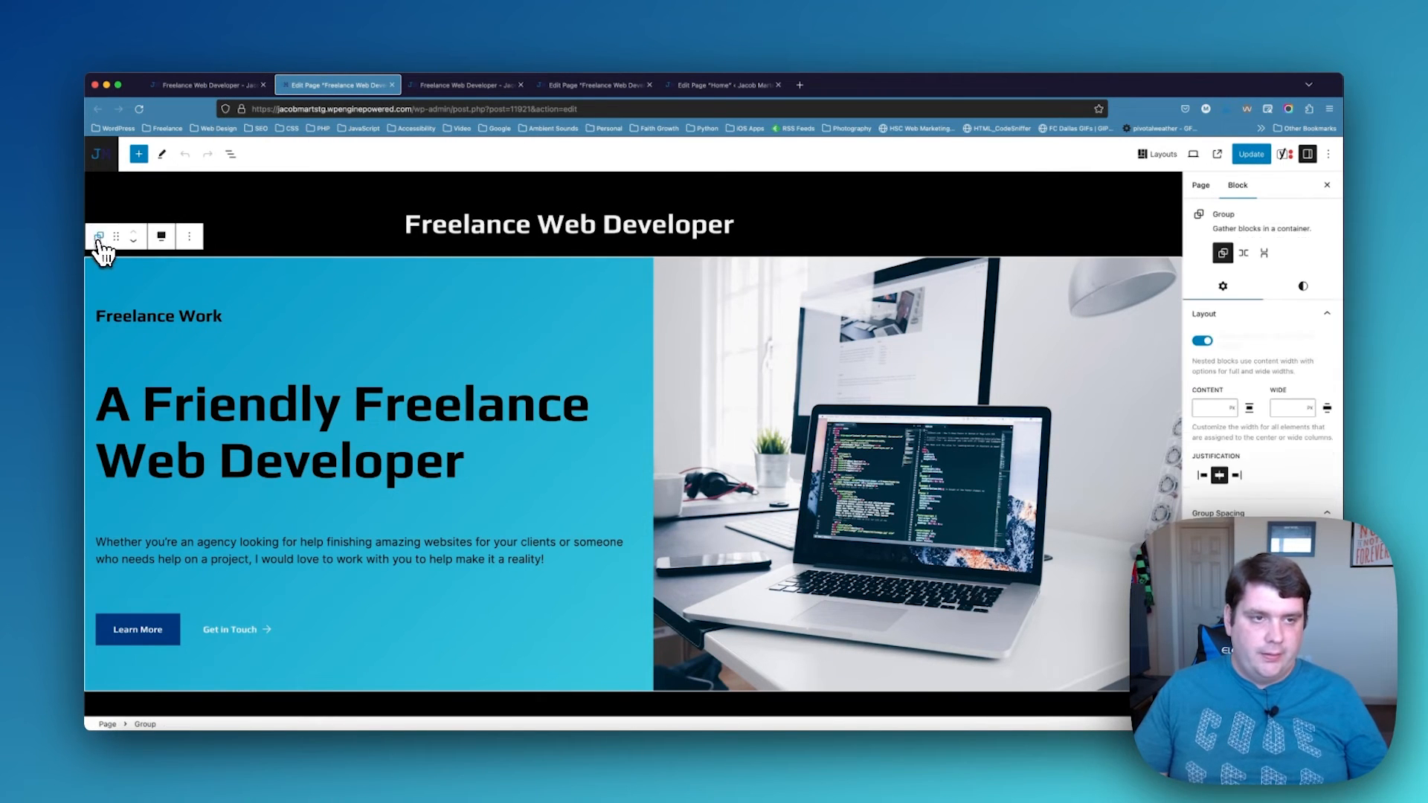
pyautogui.click(189, 237)
pyautogui.click(220, 274)
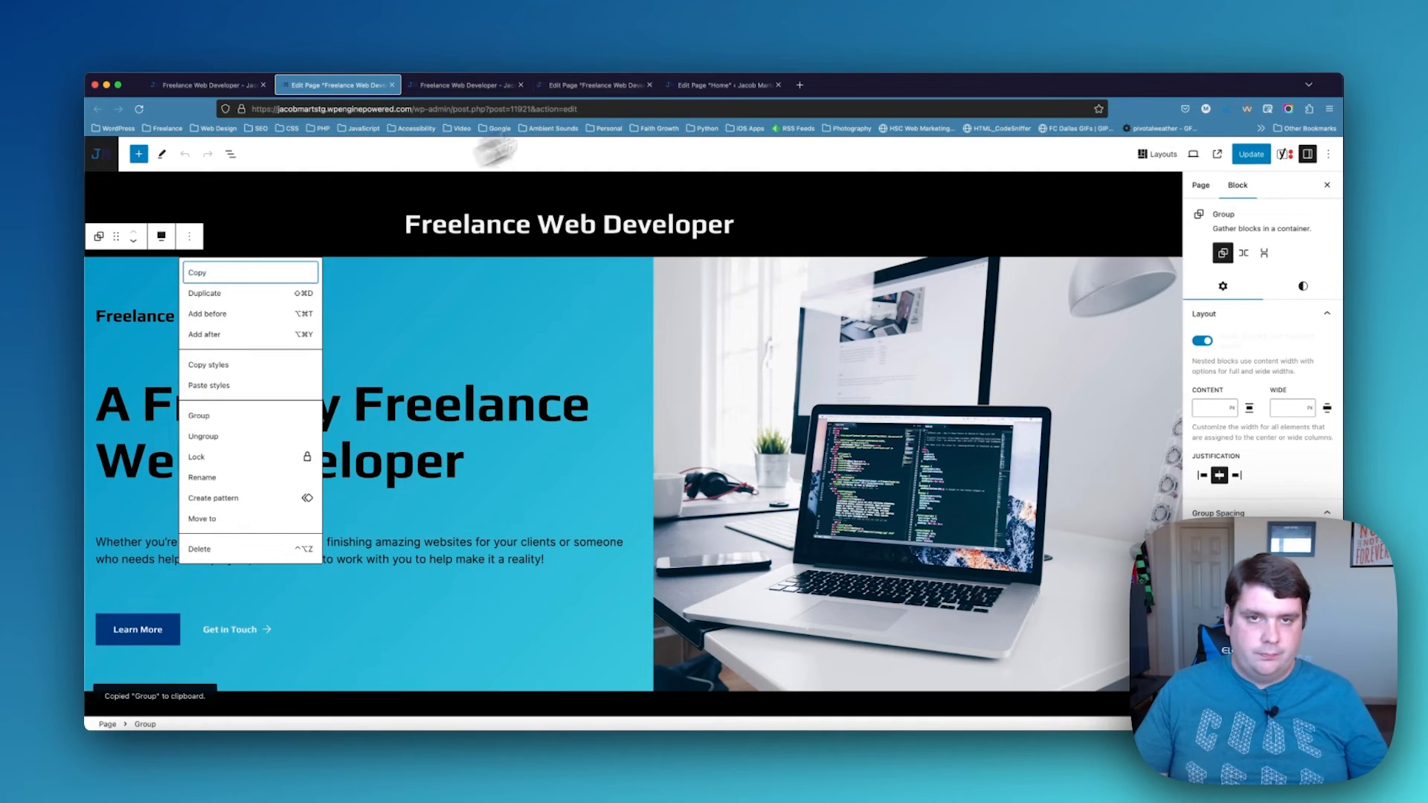
pyautogui.click(595, 85)
pyautogui.press('super+v')
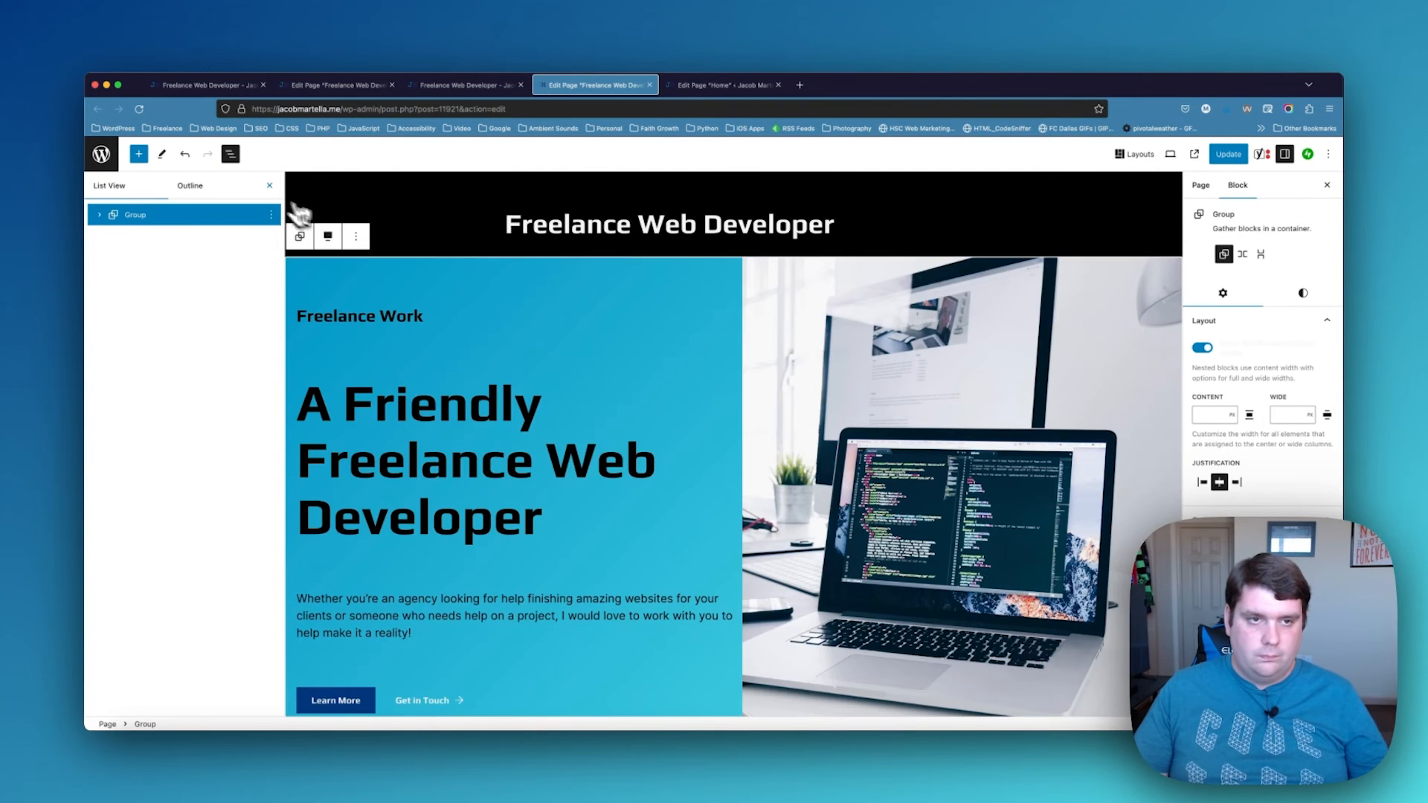
# Replace the laptop image in the live hero section with crosswinds-blocks-tools.png from the media library
pyautogui.click(269, 185)
pyautogui.click(718, 301)
pyautogui.click(889, 237)
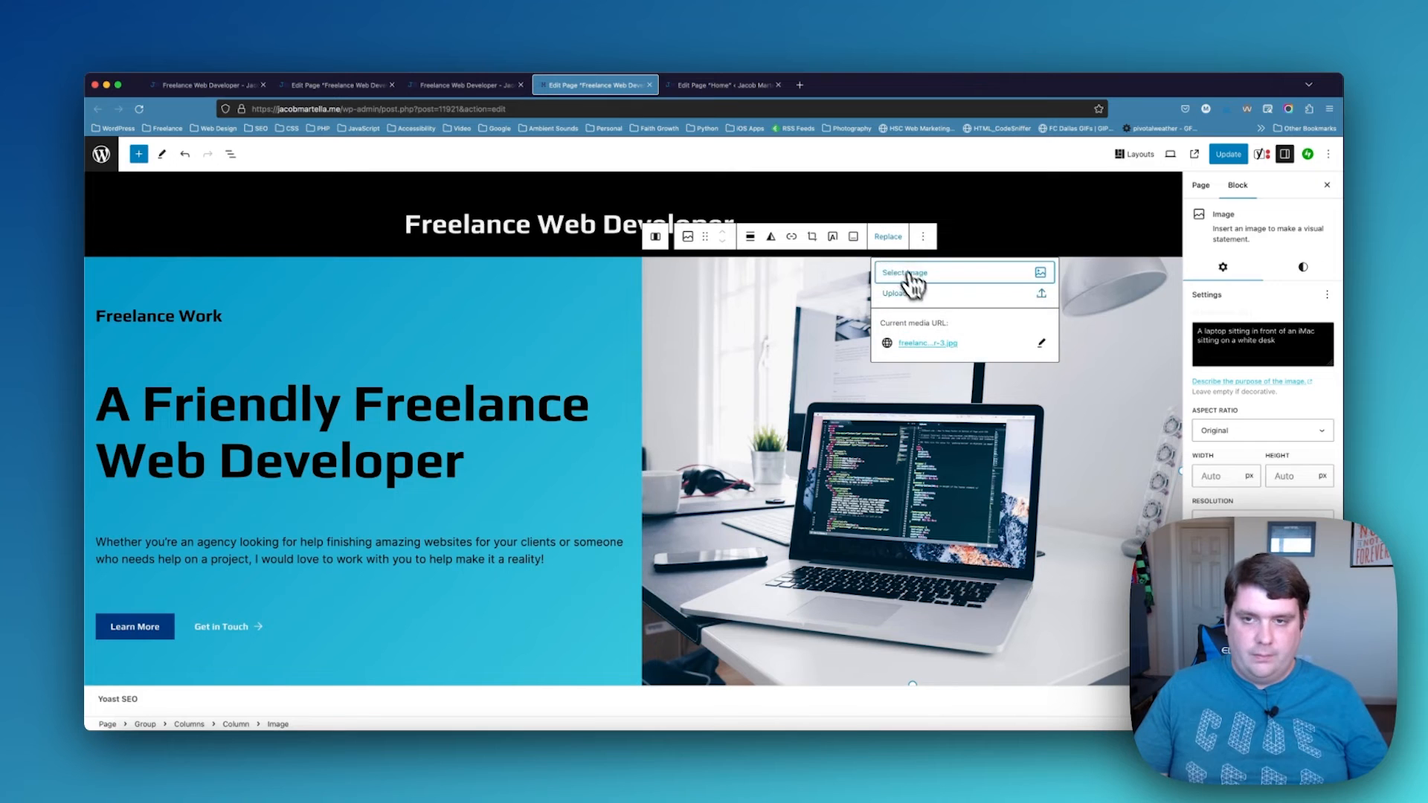
pyautogui.click(919, 275)
pyautogui.click(935, 301)
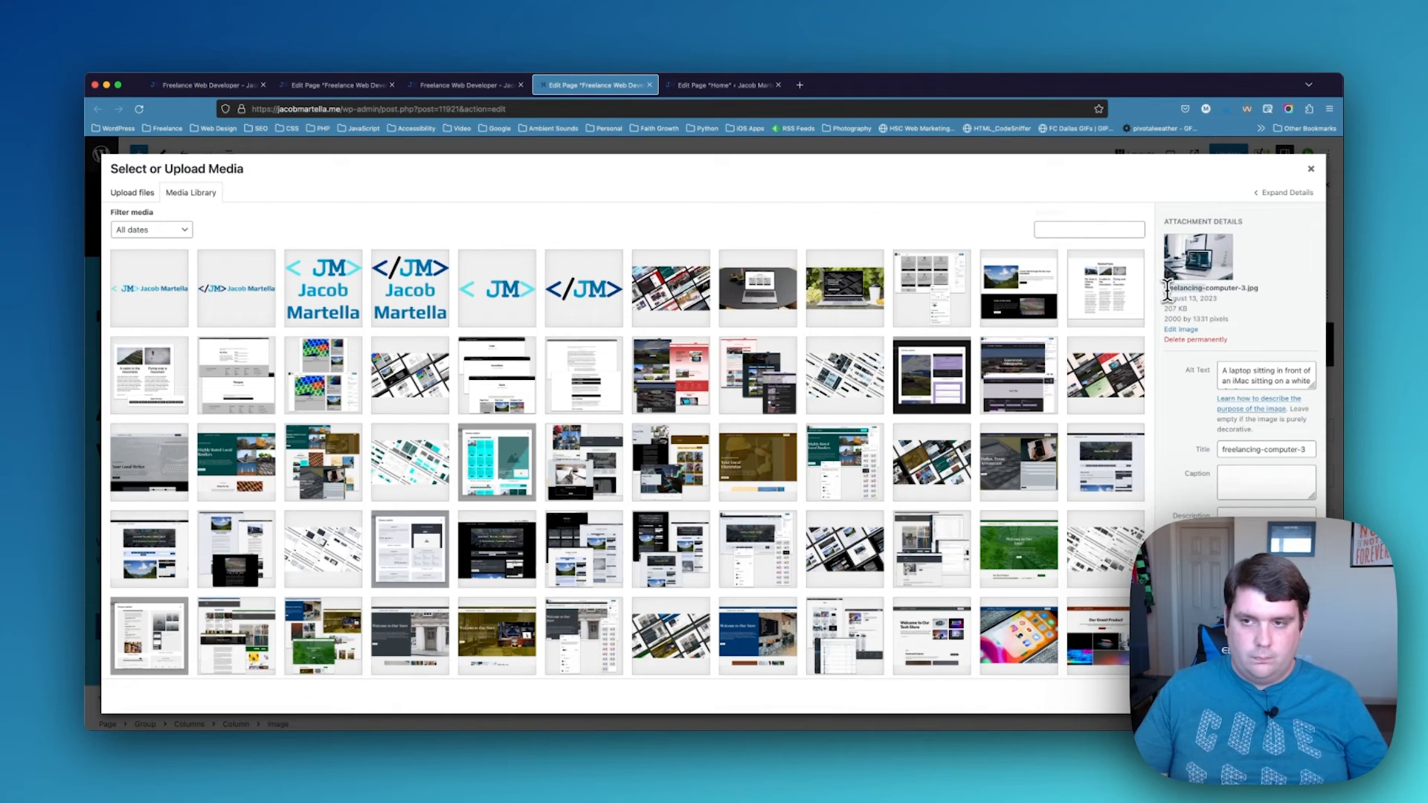
pyautogui.click(962, 292)
pyautogui.click(1295, 697)
# Search the media library for "freelancing-" and replace the hero image with freelancing-computer-3.jpg
pyautogui.click(891, 238)
pyautogui.click(906, 268)
pyautogui.click(995, 305)
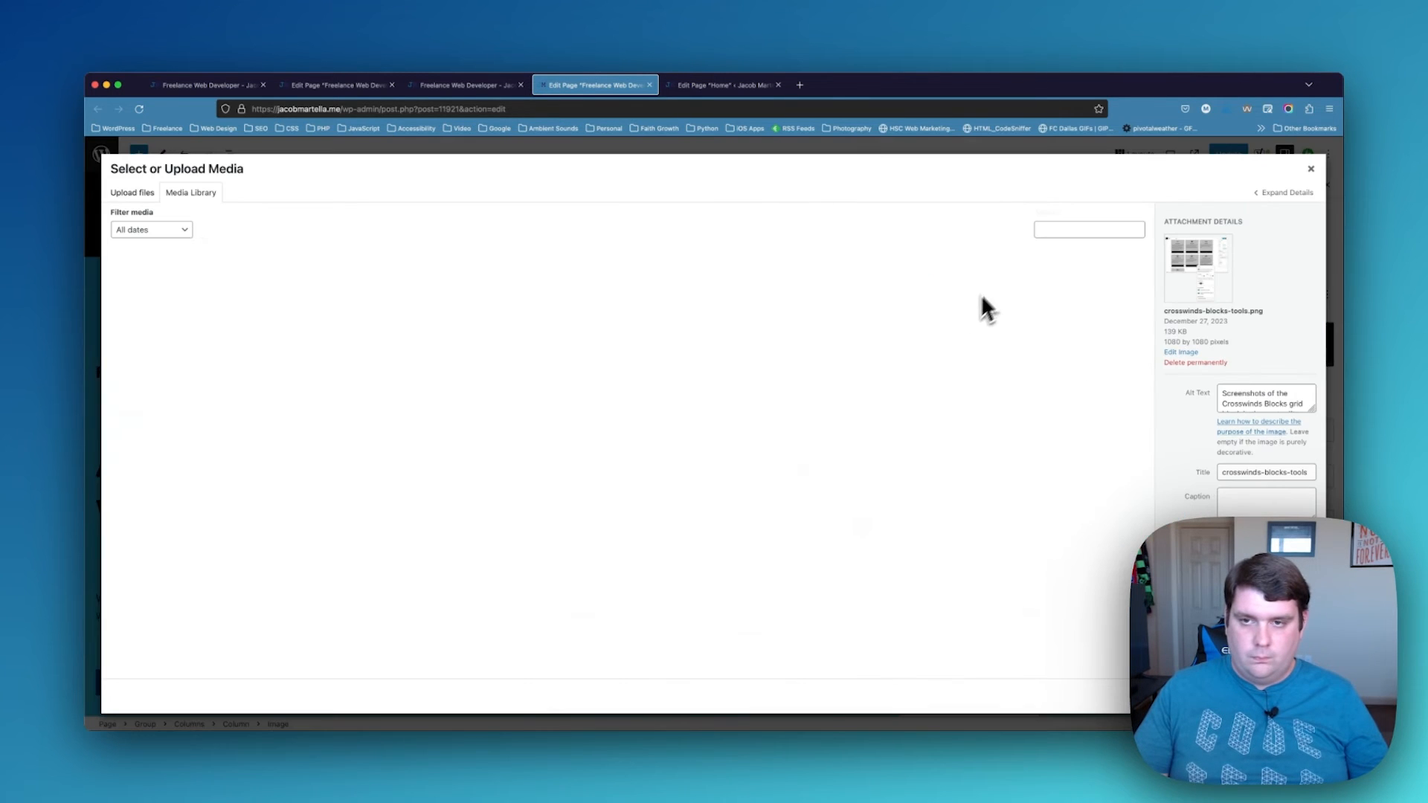
pyautogui.click(1059, 229)
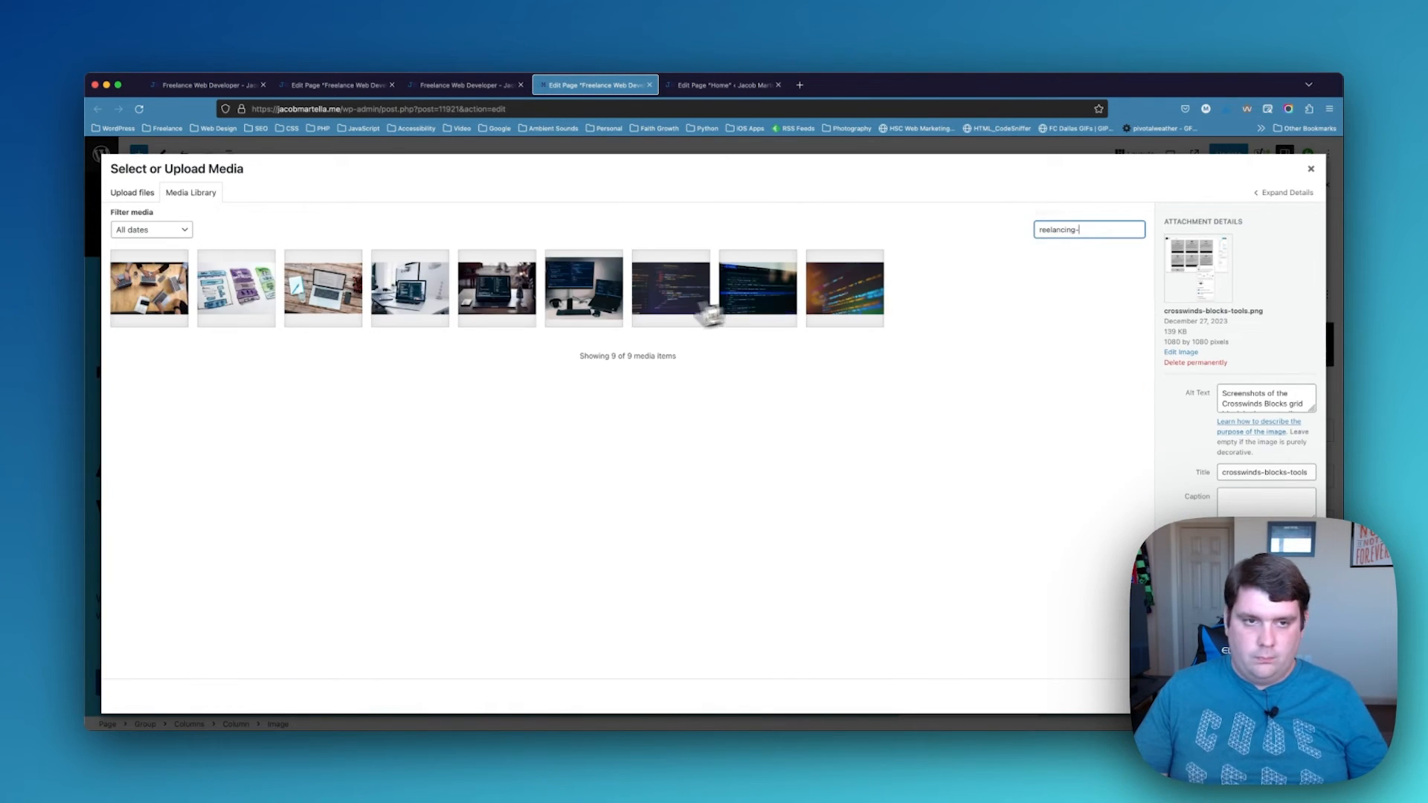
pyautogui.click(405, 307)
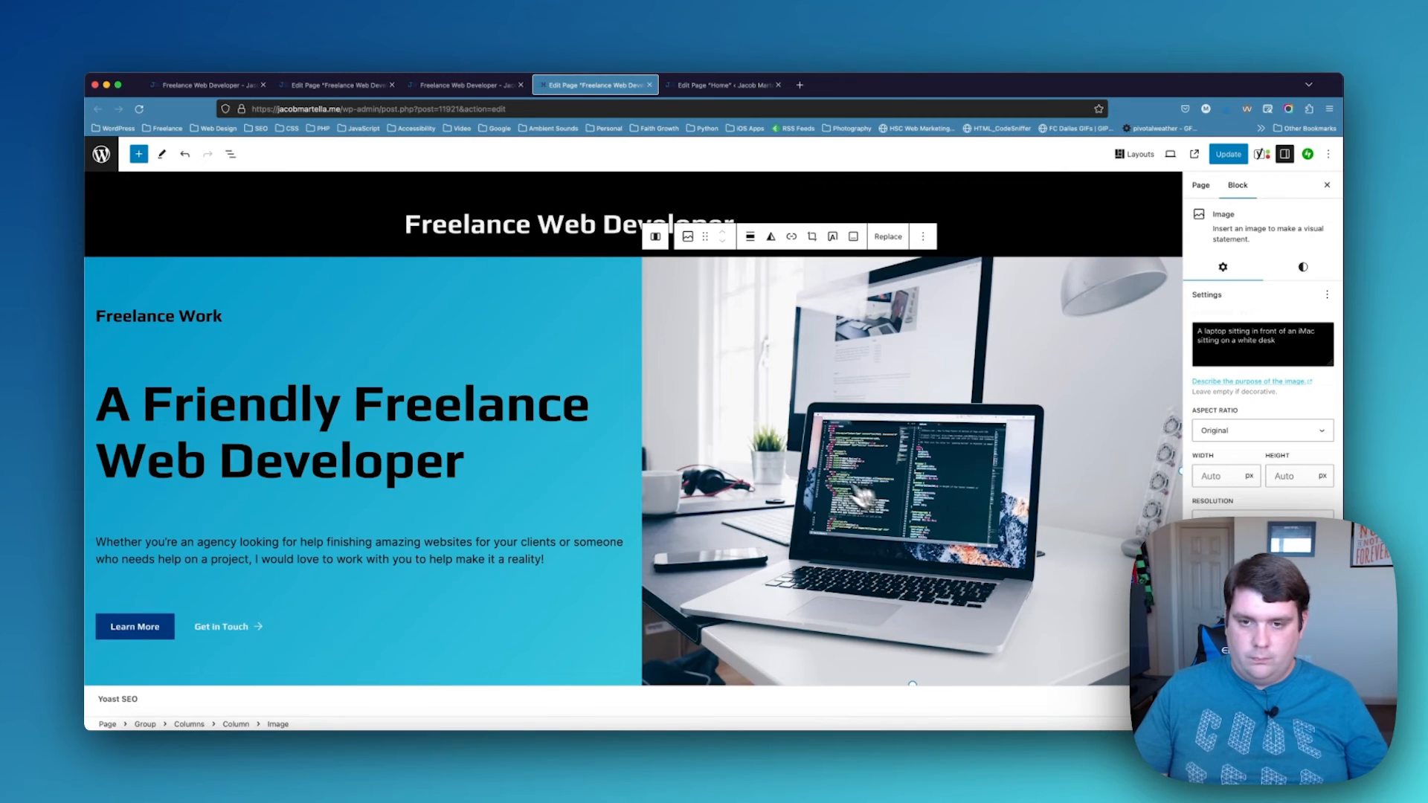
# Check the Learn More and Get in Touch buttons and their link targets in the live hero section
pyautogui.scroll(-3, 863, 497)
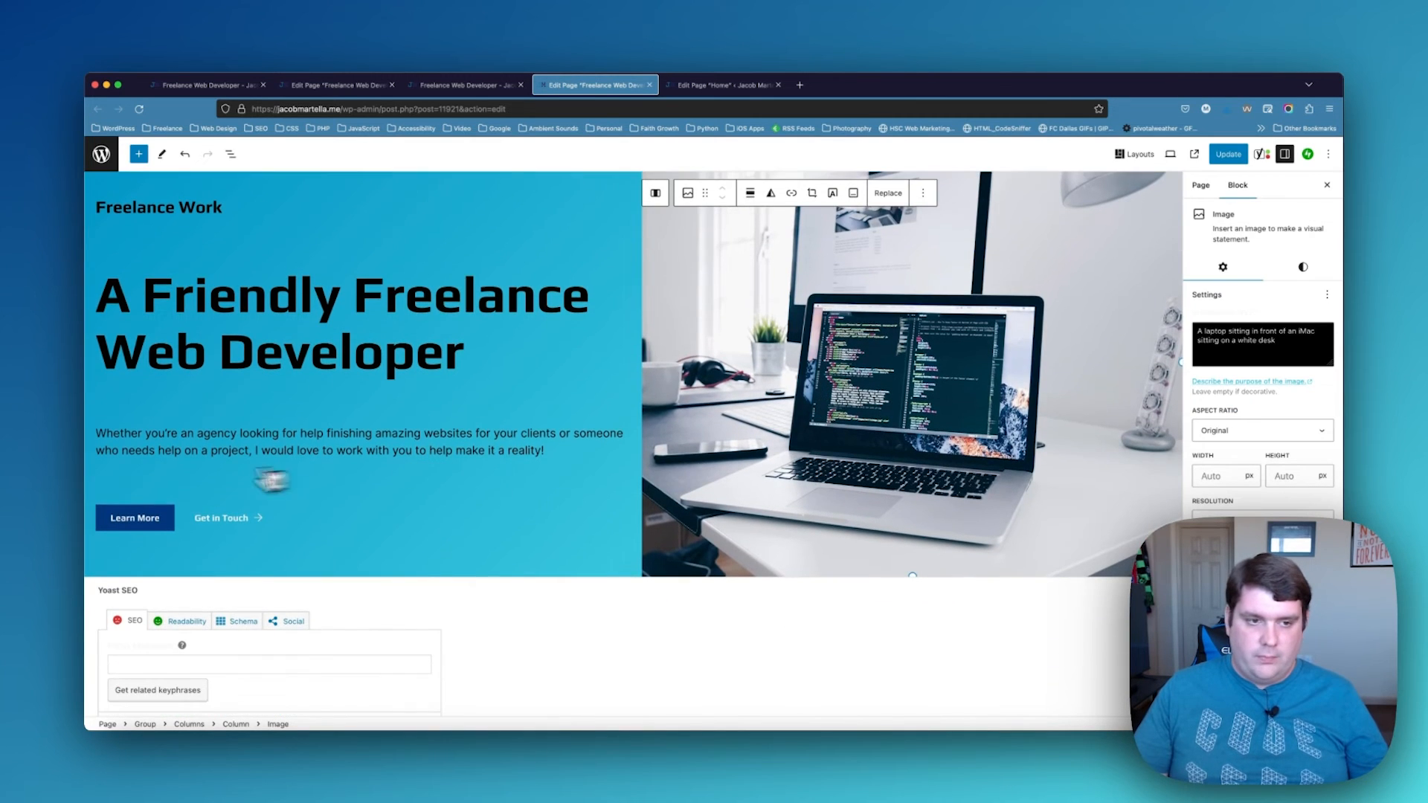
pyautogui.click(145, 526)
pyautogui.click(205, 523)
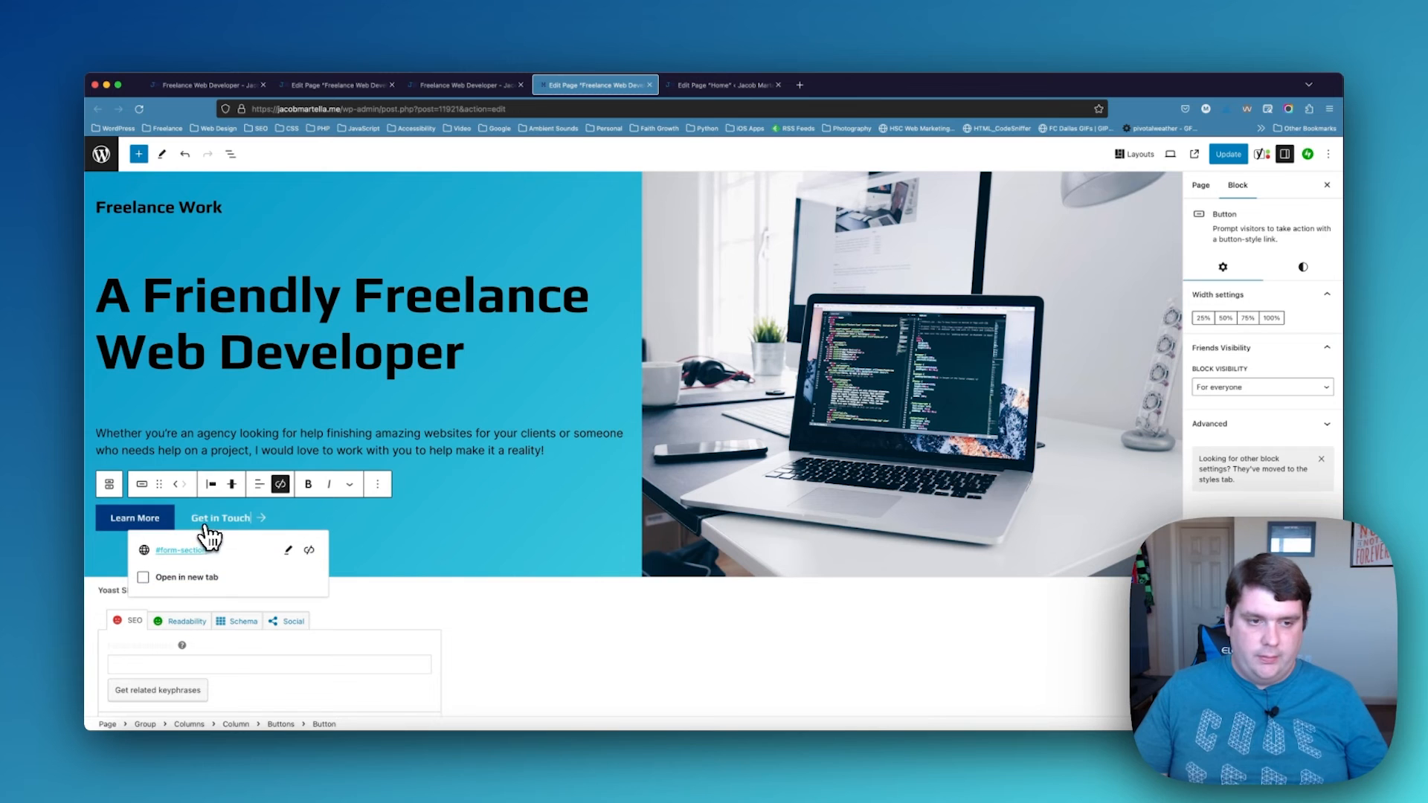
pyautogui.scroll(-3, 494, 466)
pyautogui.scroll(5, 494, 466)
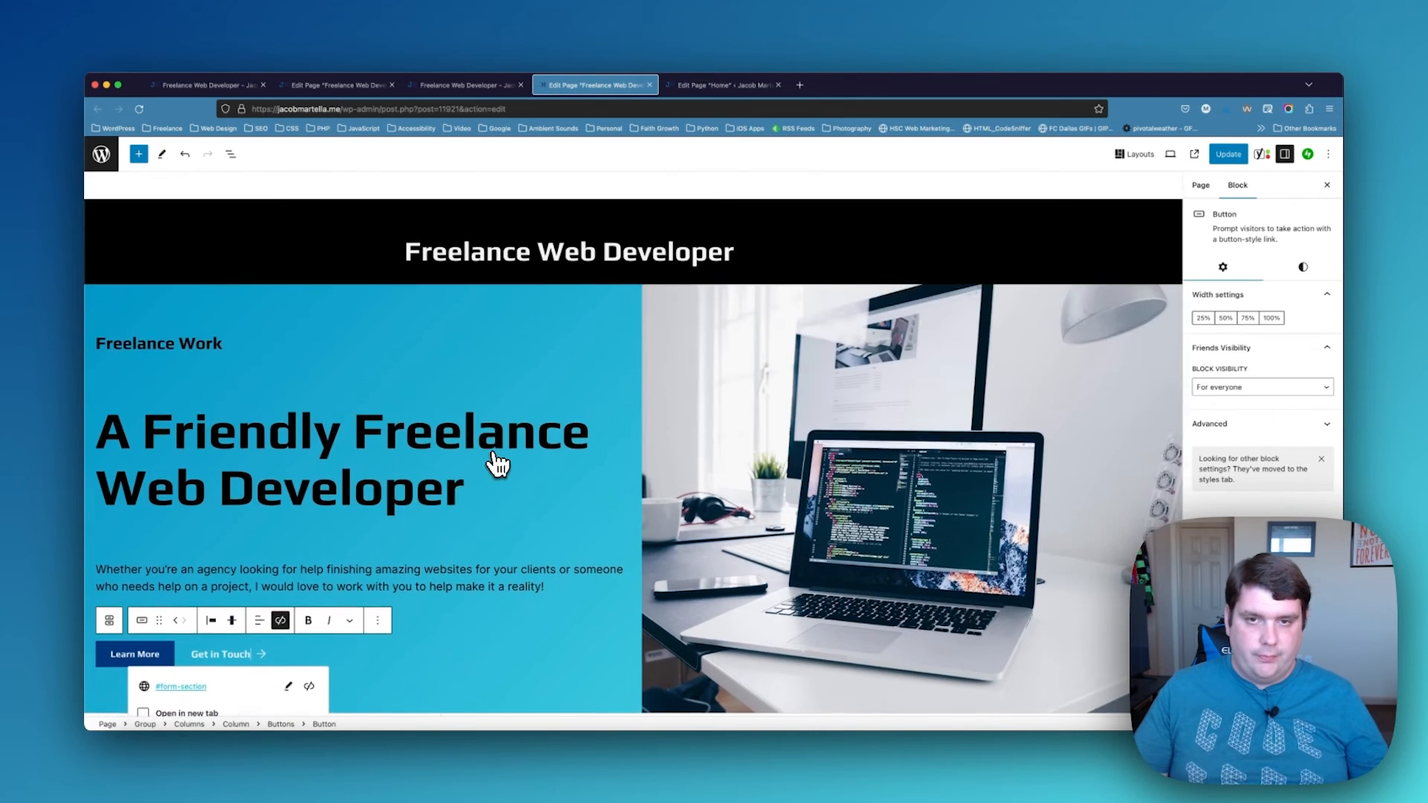
pyautogui.scroll(-2, 493, 462)
pyautogui.scroll(2, 494, 462)
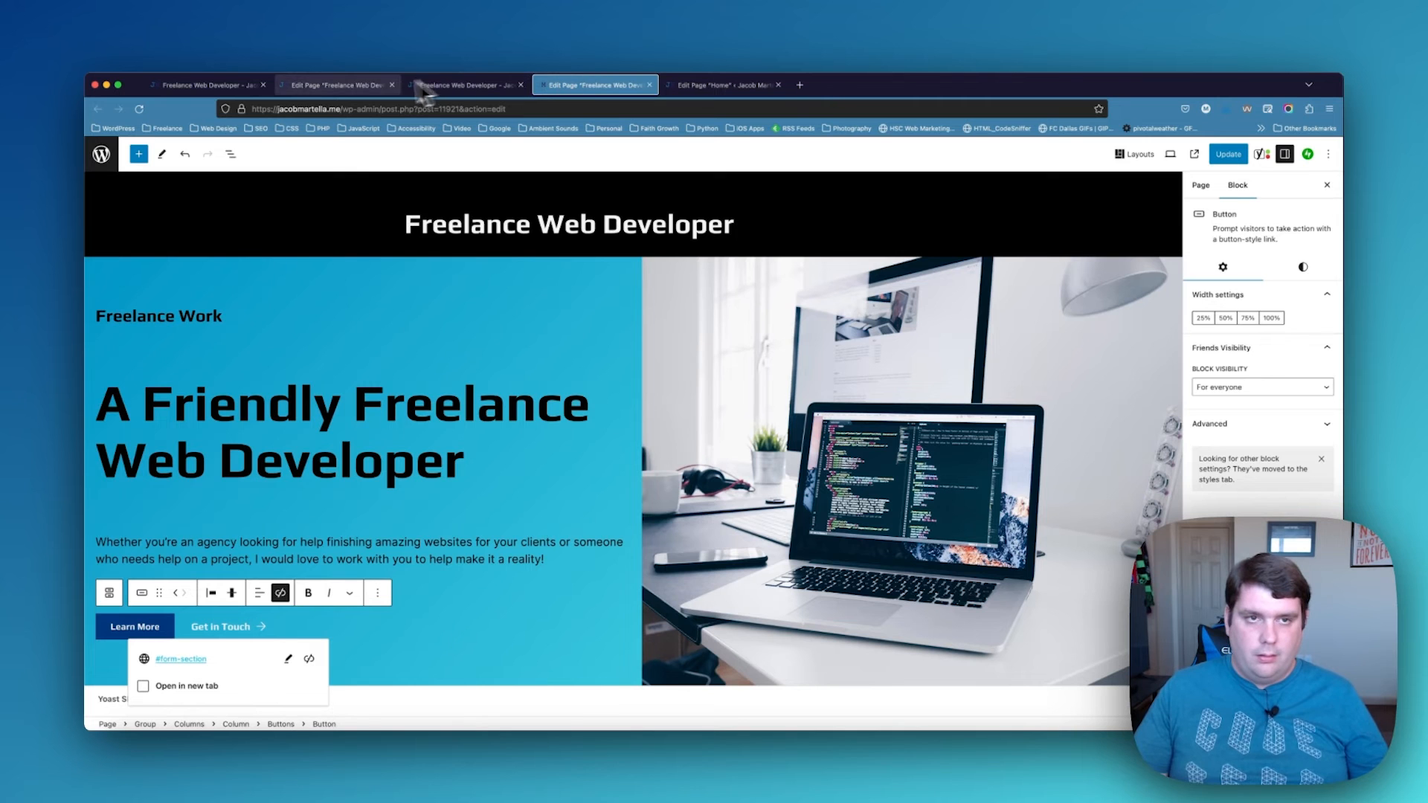
# Review the sections of the published staging Freelance Web Developer page and compare the hero in both editors
pyautogui.click(344, 85)
pyautogui.click(237, 85)
pyautogui.scroll(-8, 383, 431)
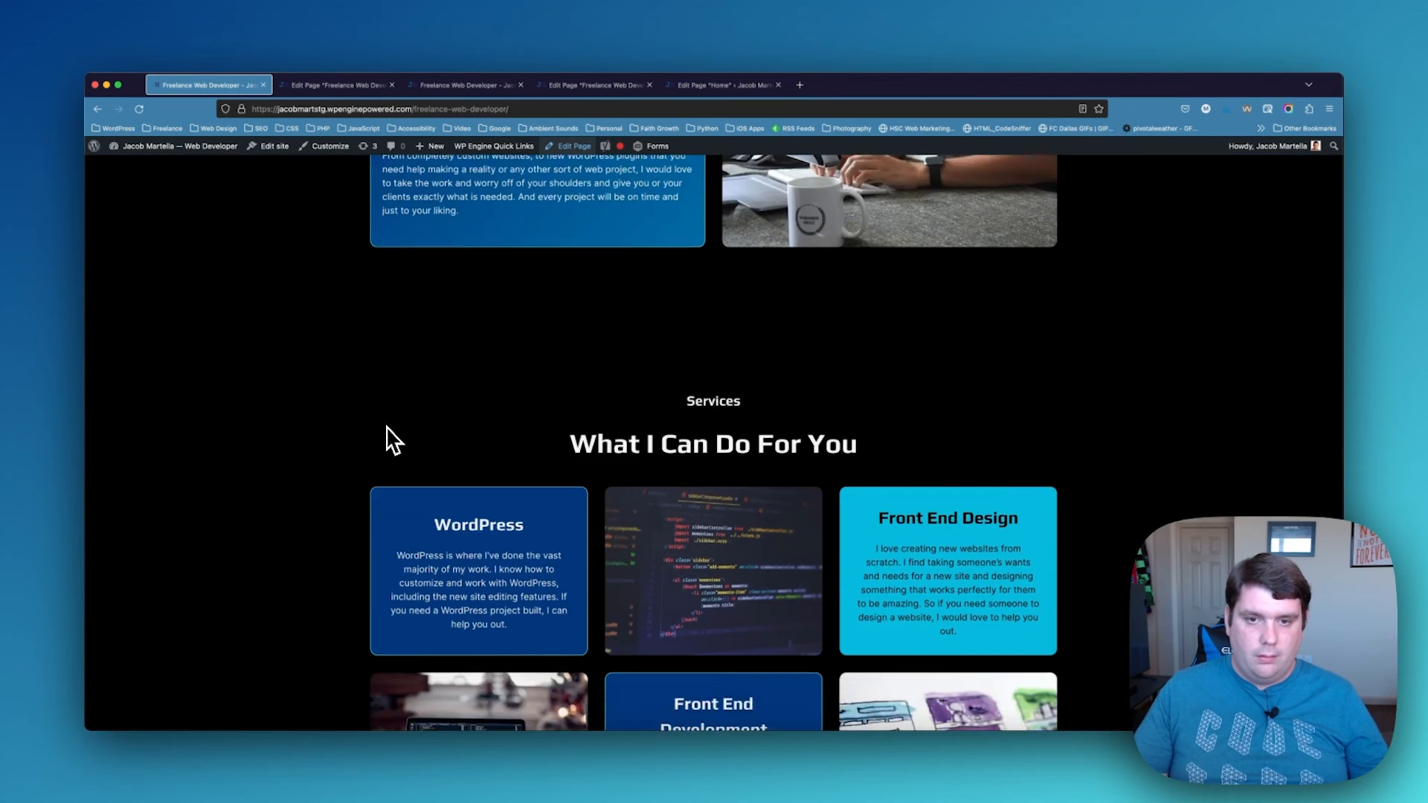
pyautogui.scroll(6, 389, 440)
pyautogui.click(342, 85)
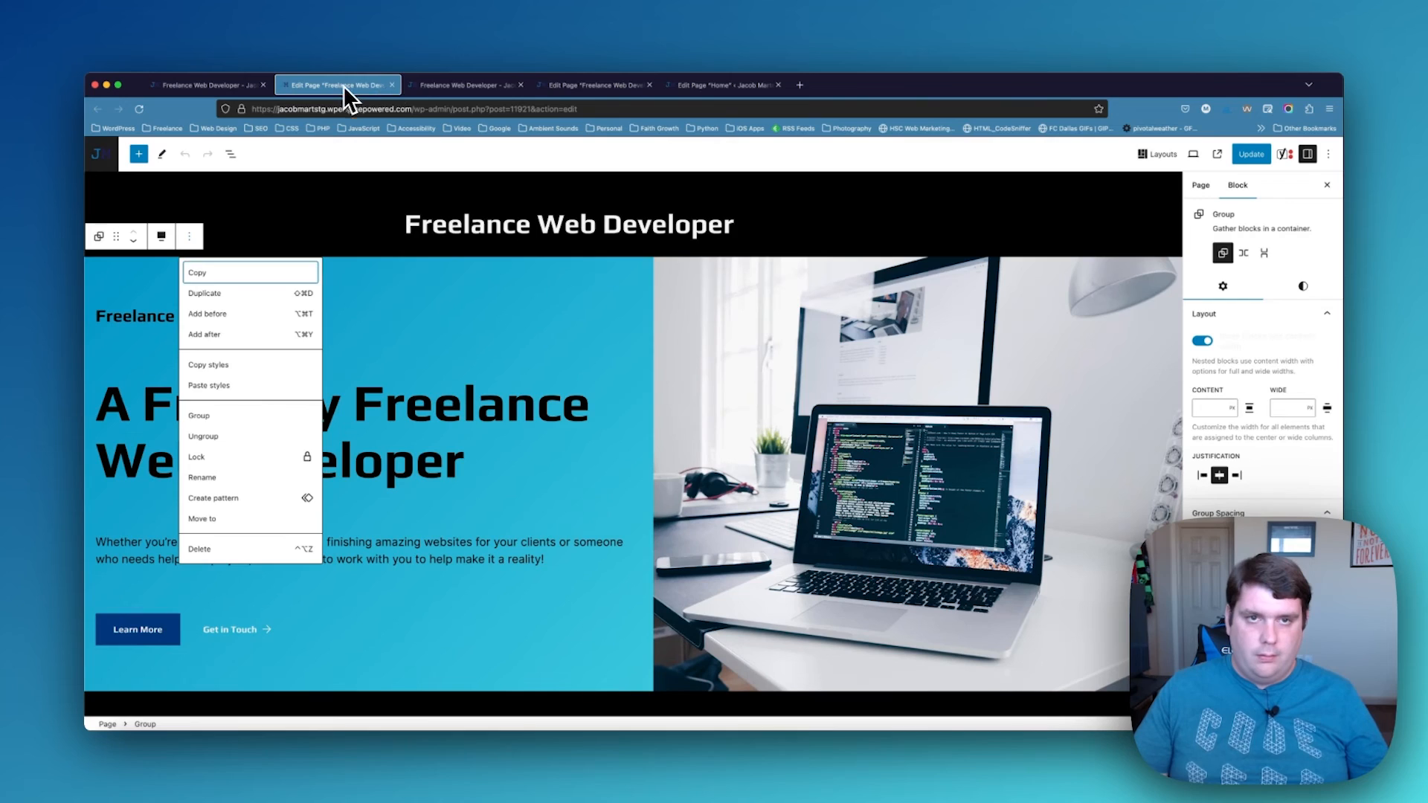
pyautogui.click(609, 84)
pyautogui.scroll(-3, 625, 456)
pyautogui.scroll(3, 520, 297)
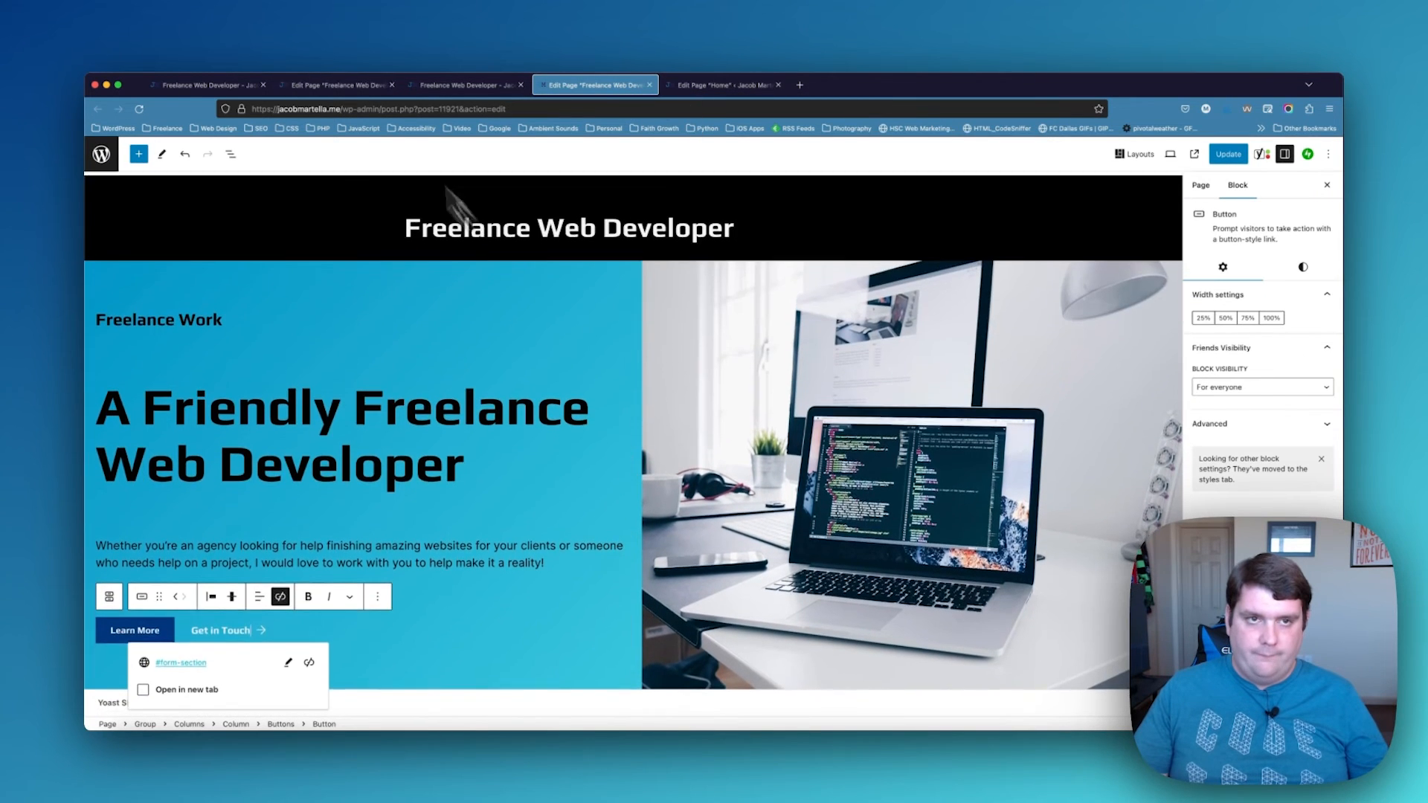
pyautogui.scroll(-1, 472, 417)
# Copy the "Get the Help You Need for Your Projects" group from the staging page and close the live Home page editor
pyautogui.click(338, 85)
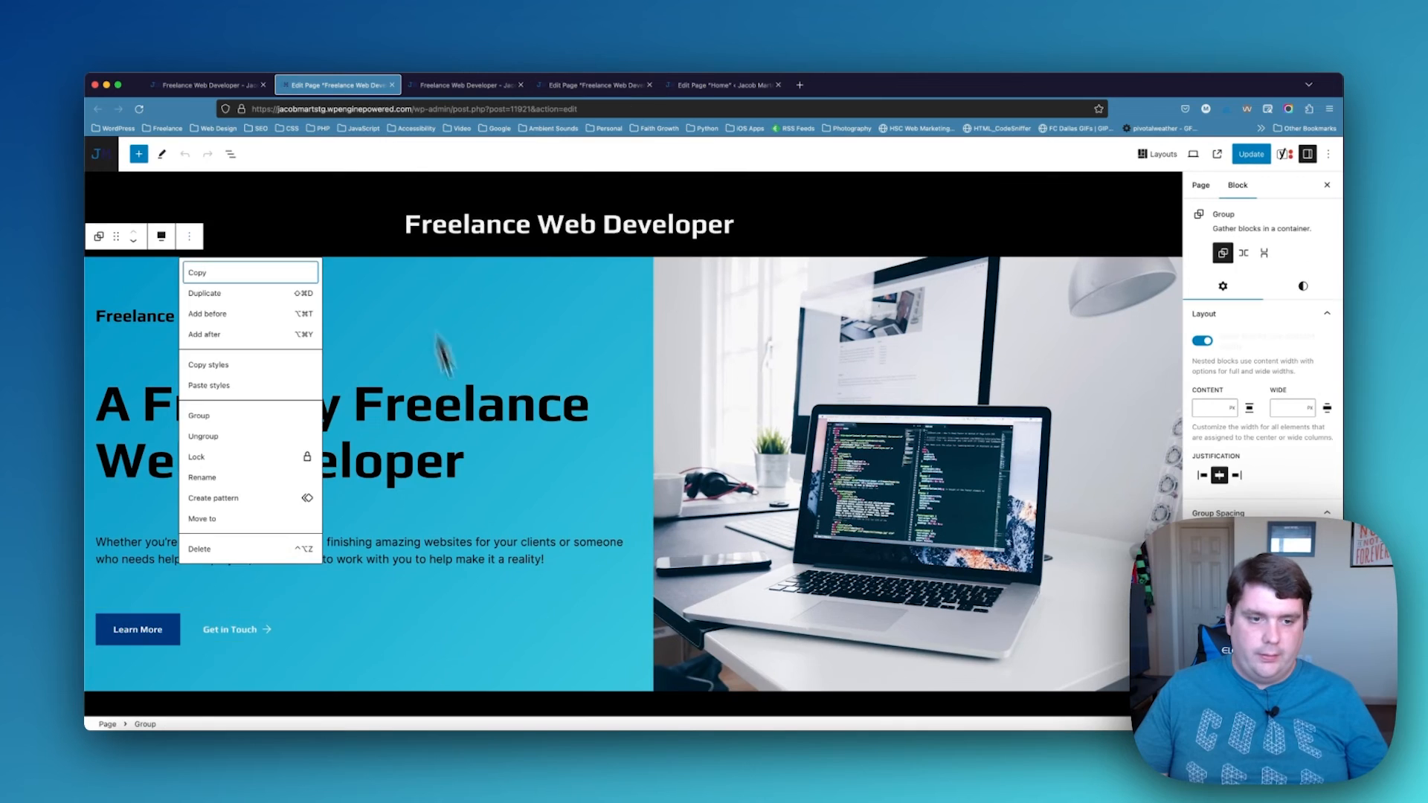
pyautogui.scroll(-5, 461, 424)
pyautogui.press('Escape')
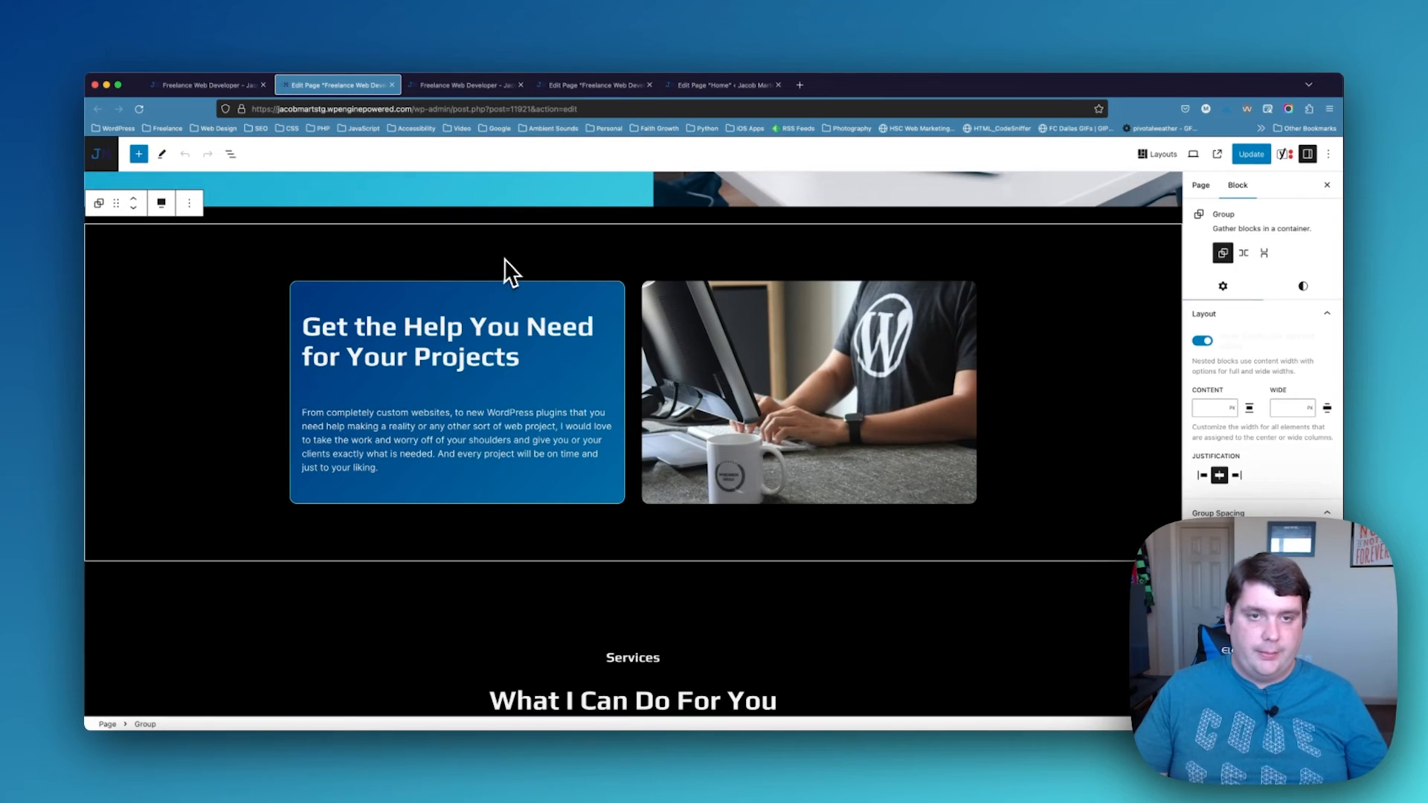
pyautogui.click(195, 210)
pyautogui.click(234, 240)
pyautogui.click(725, 85)
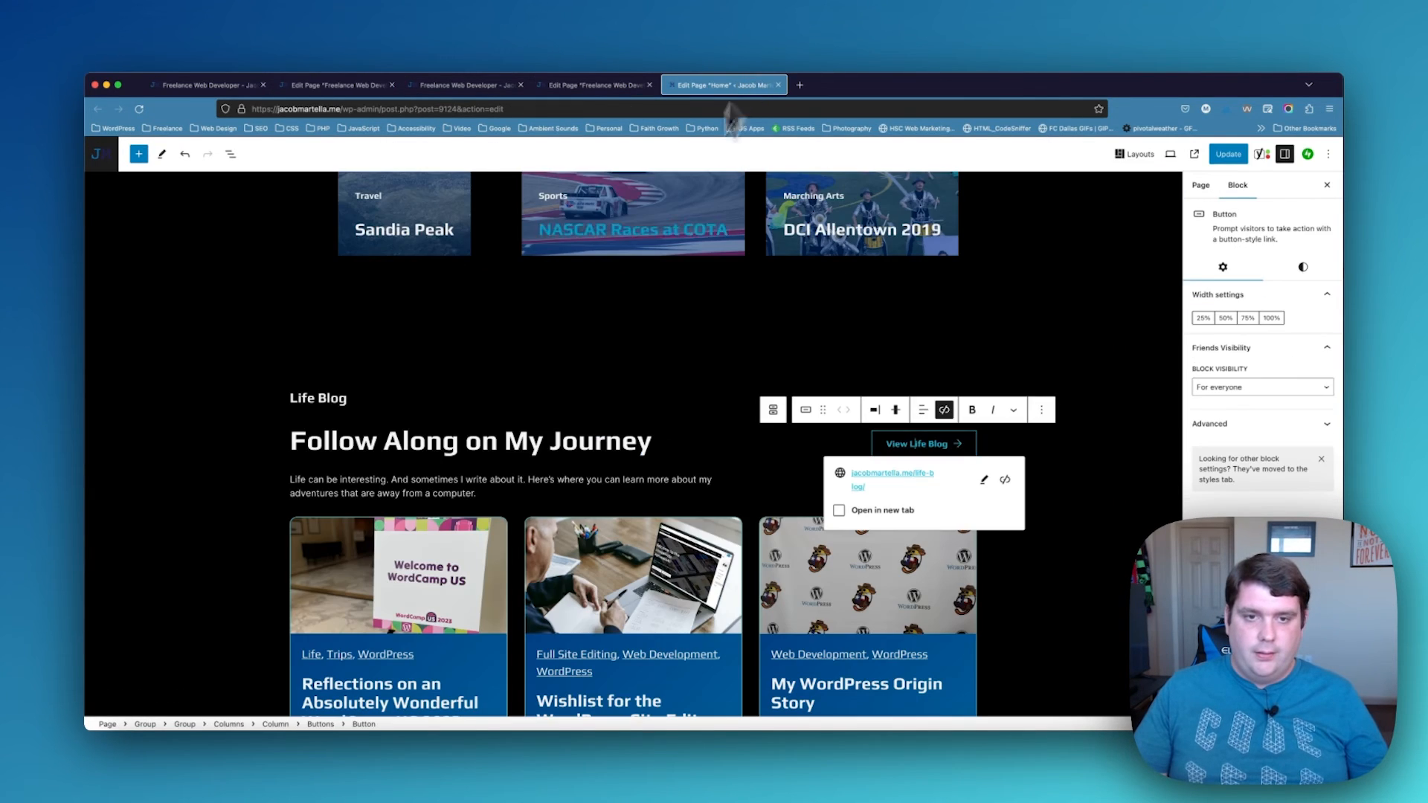
pyautogui.click(779, 85)
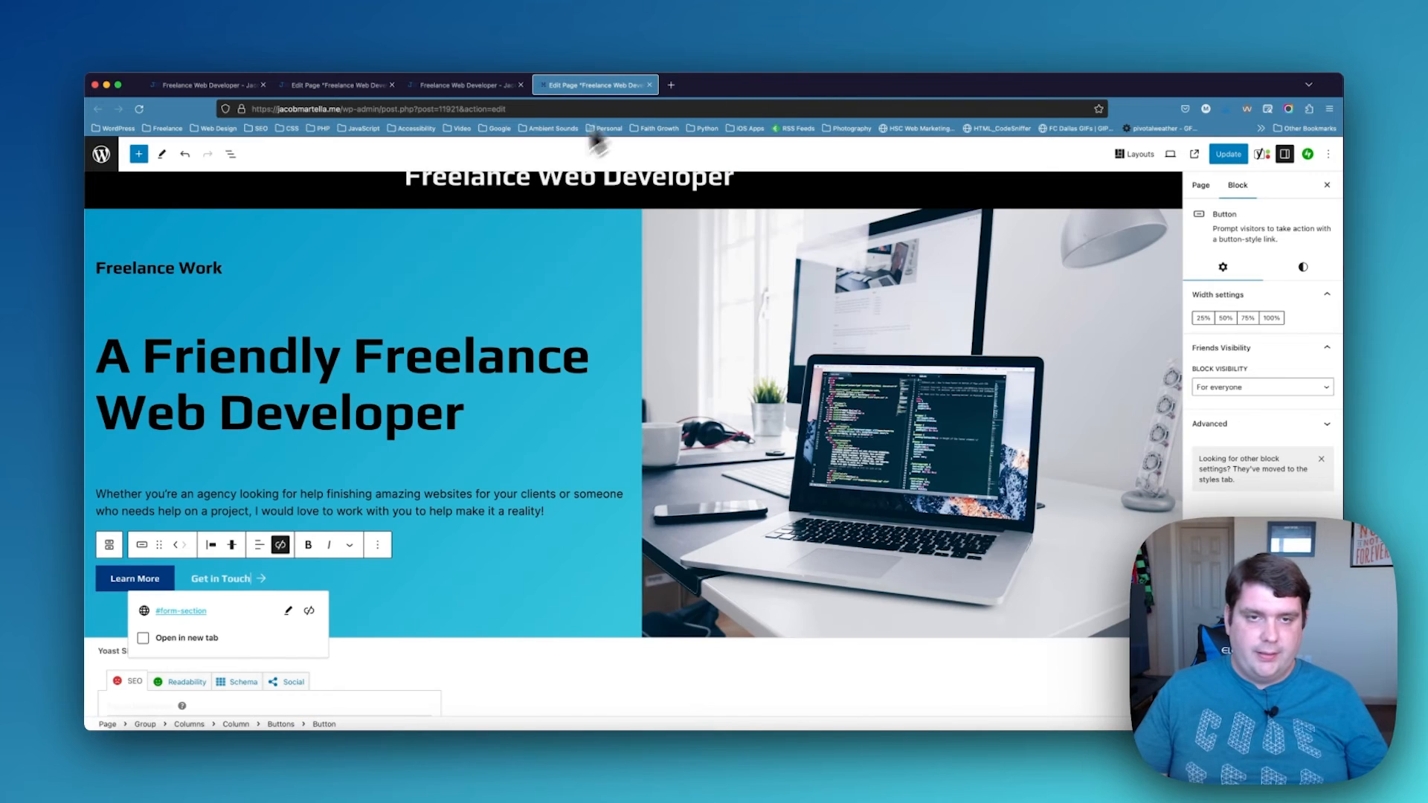
# Select the outer group of the live hero section and transform it into a Row
pyautogui.click(124, 232)
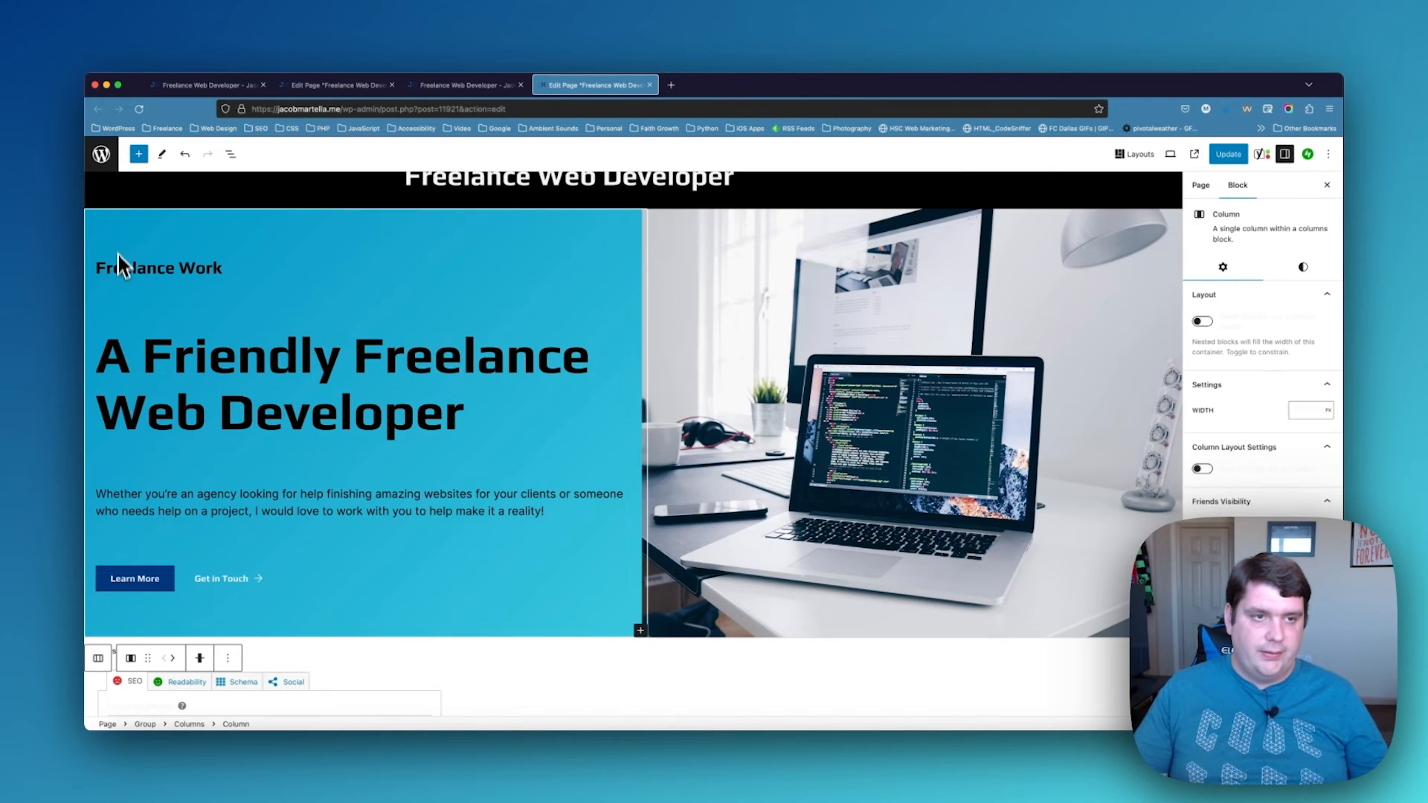
pyautogui.scroll(-2, 285, 461)
pyautogui.click(99, 574)
pyautogui.click(99, 575)
pyautogui.click(99, 574)
pyautogui.click(99, 574)
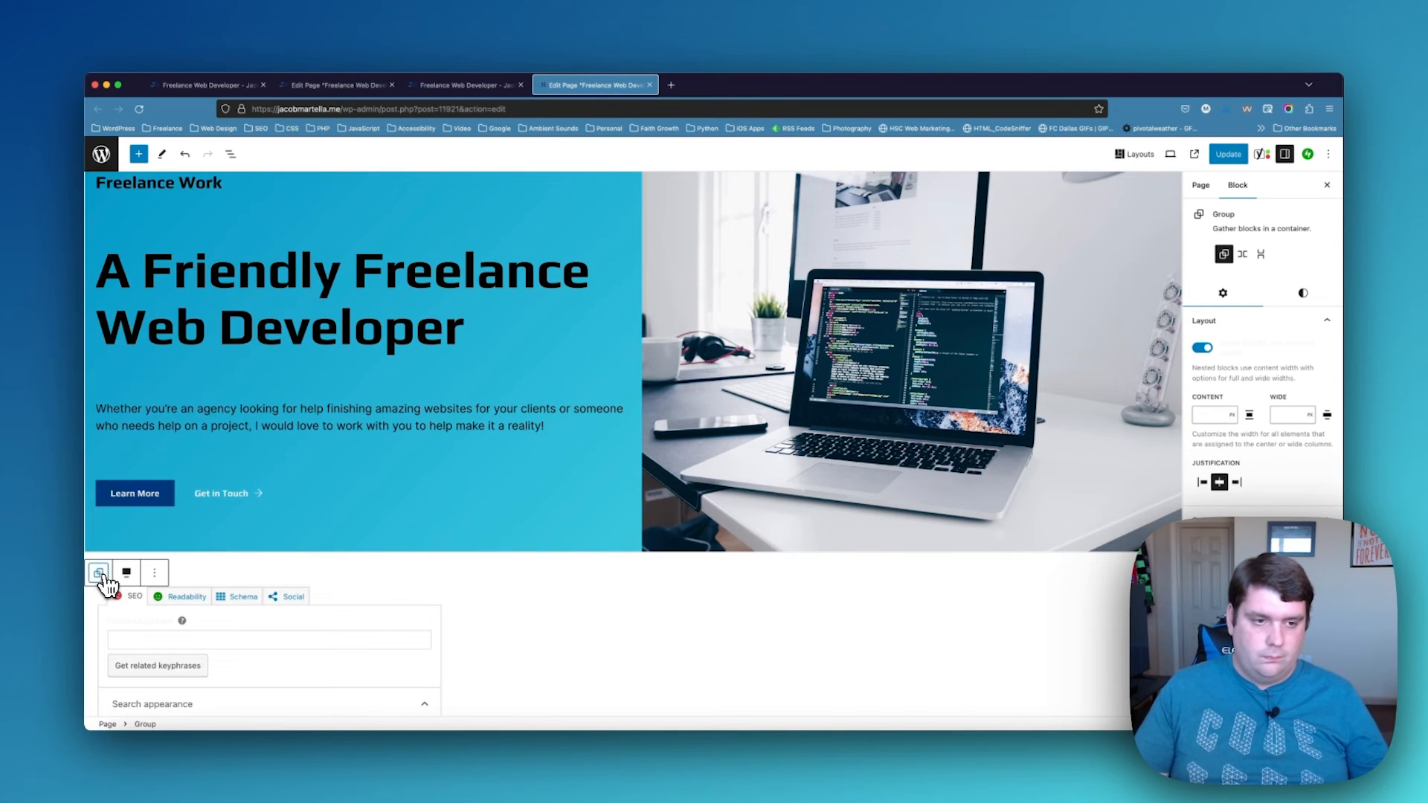
pyautogui.click(102, 575)
pyautogui.press('Return')
pyautogui.click(463, 539)
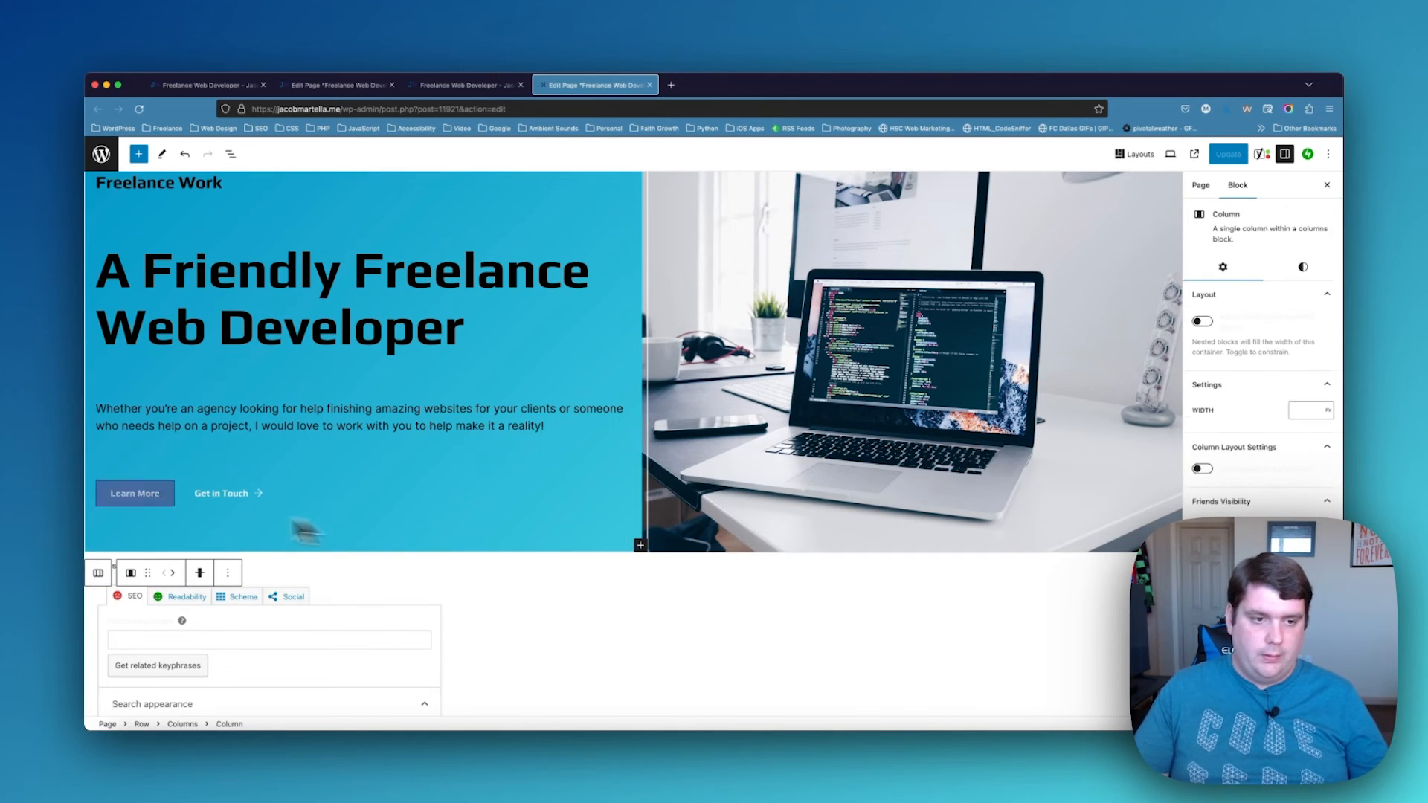
pyautogui.click(103, 577)
pyautogui.click(103, 578)
pyautogui.click(103, 577)
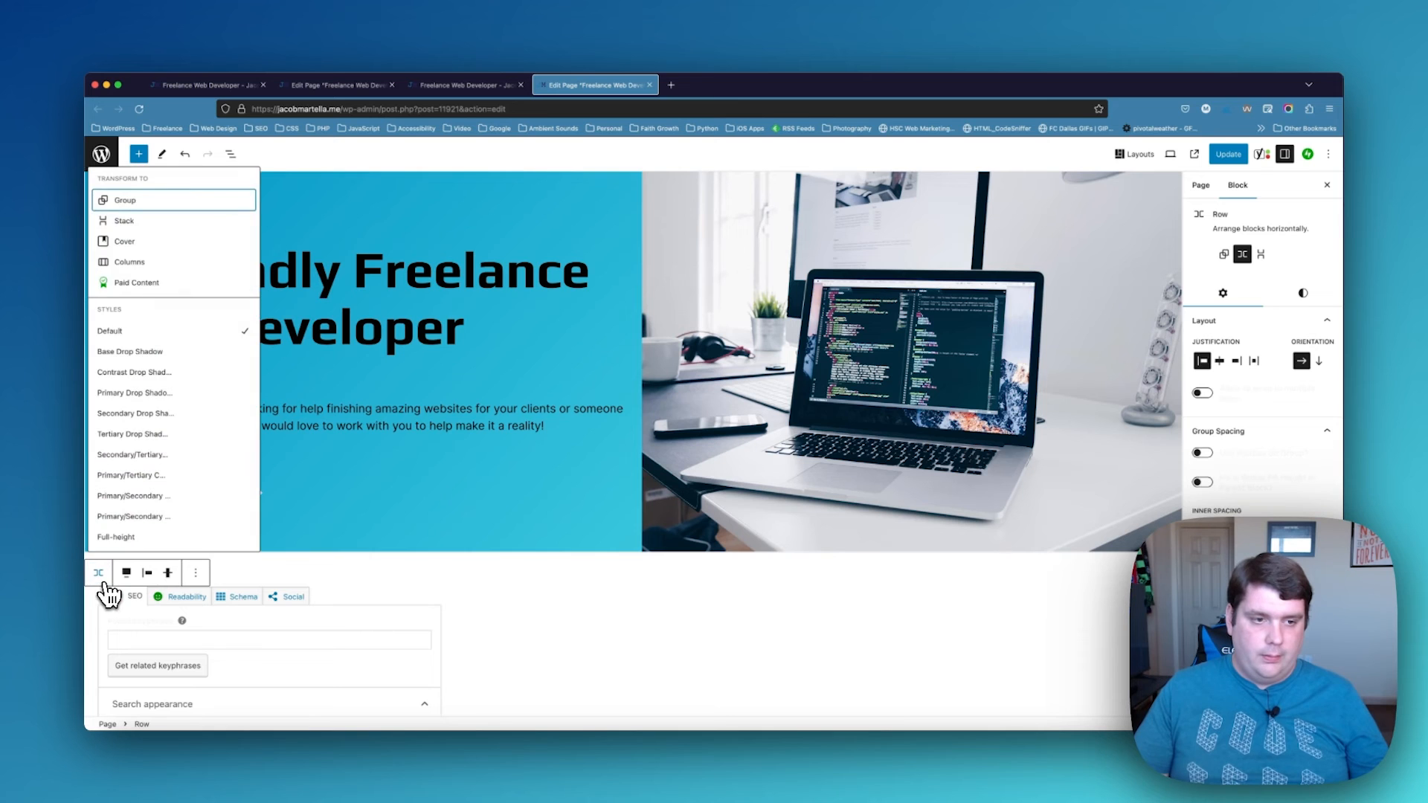
pyautogui.click(432, 541)
pyautogui.click(100, 575)
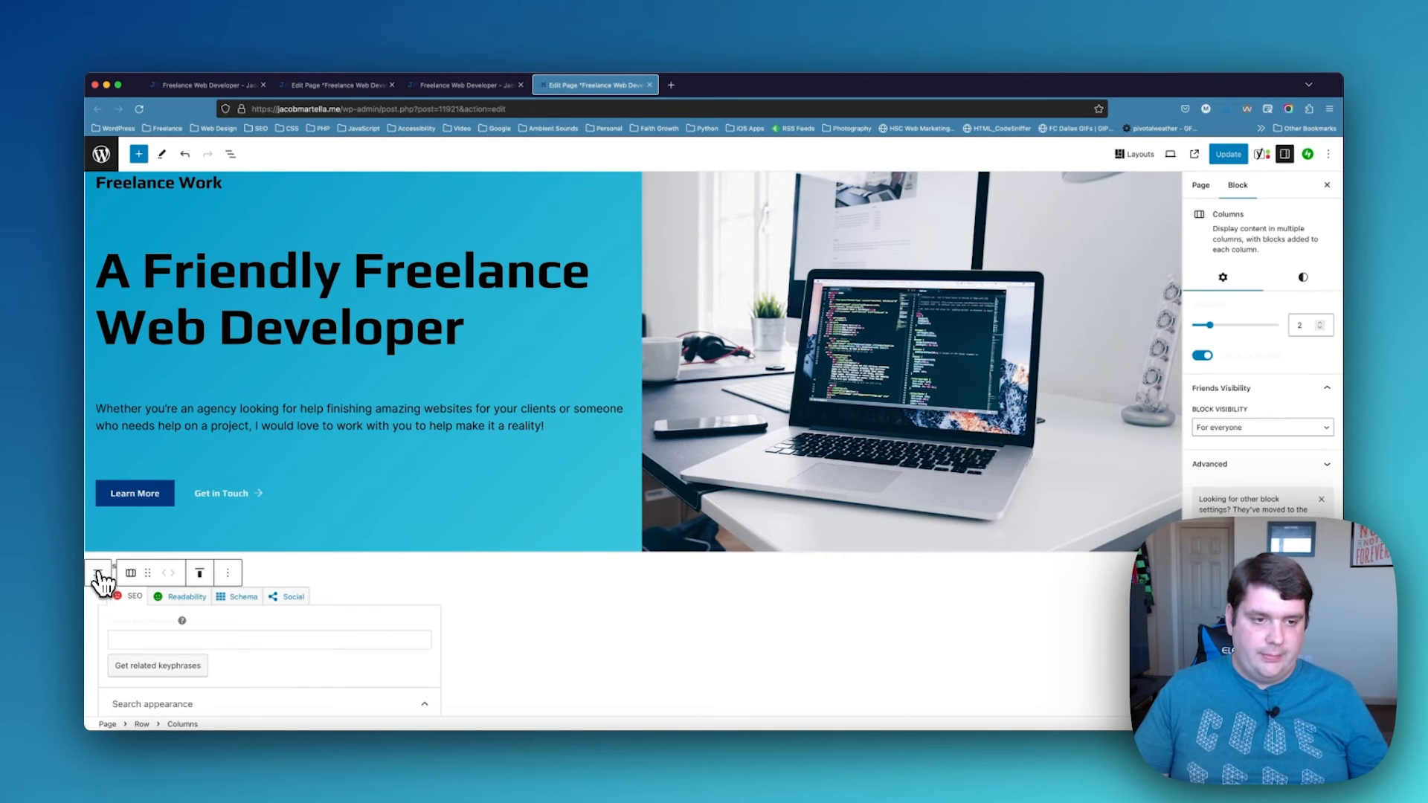
pyautogui.scroll(4, 472, 504)
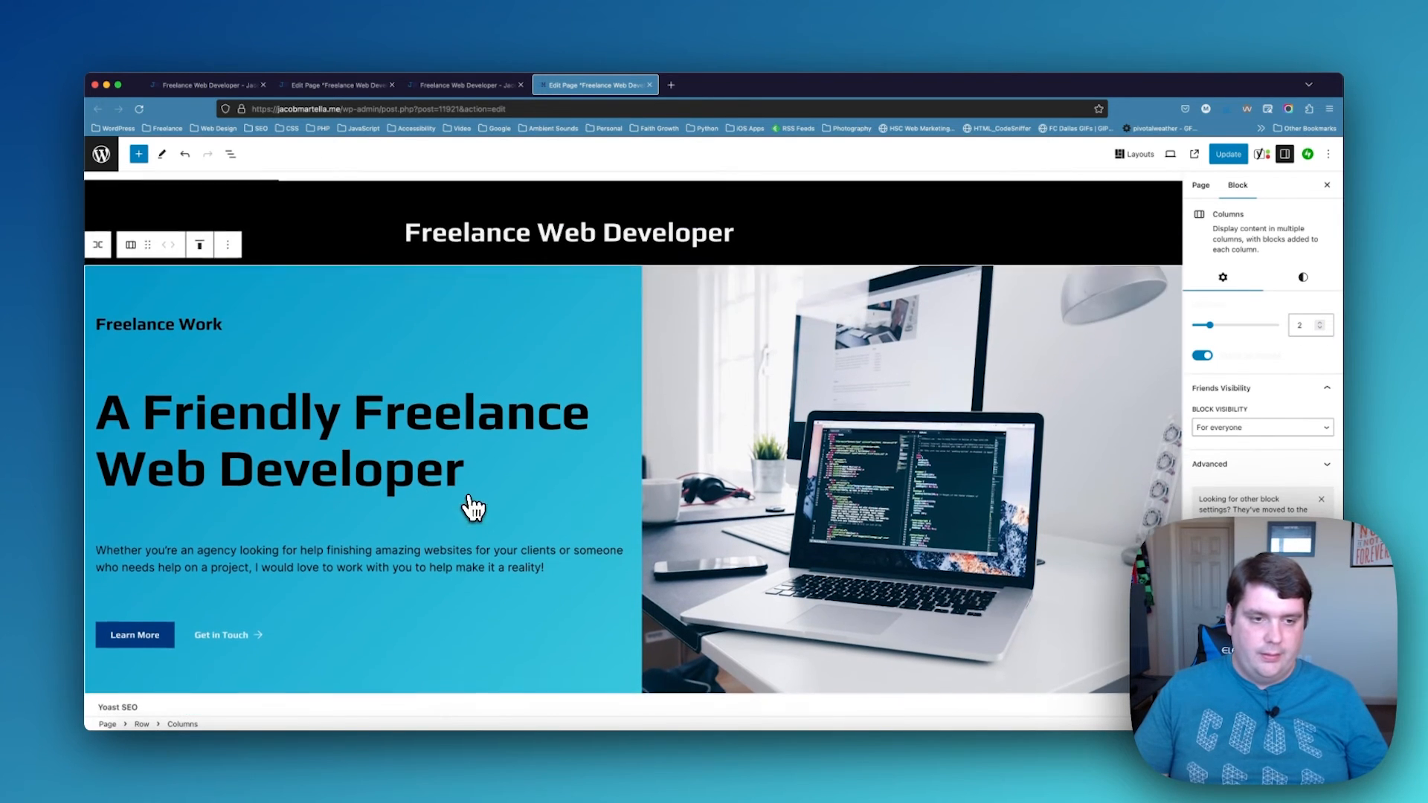
pyautogui.click(97, 237)
pyautogui.click(98, 237)
pyautogui.click(97, 237)
pyautogui.click(112, 250)
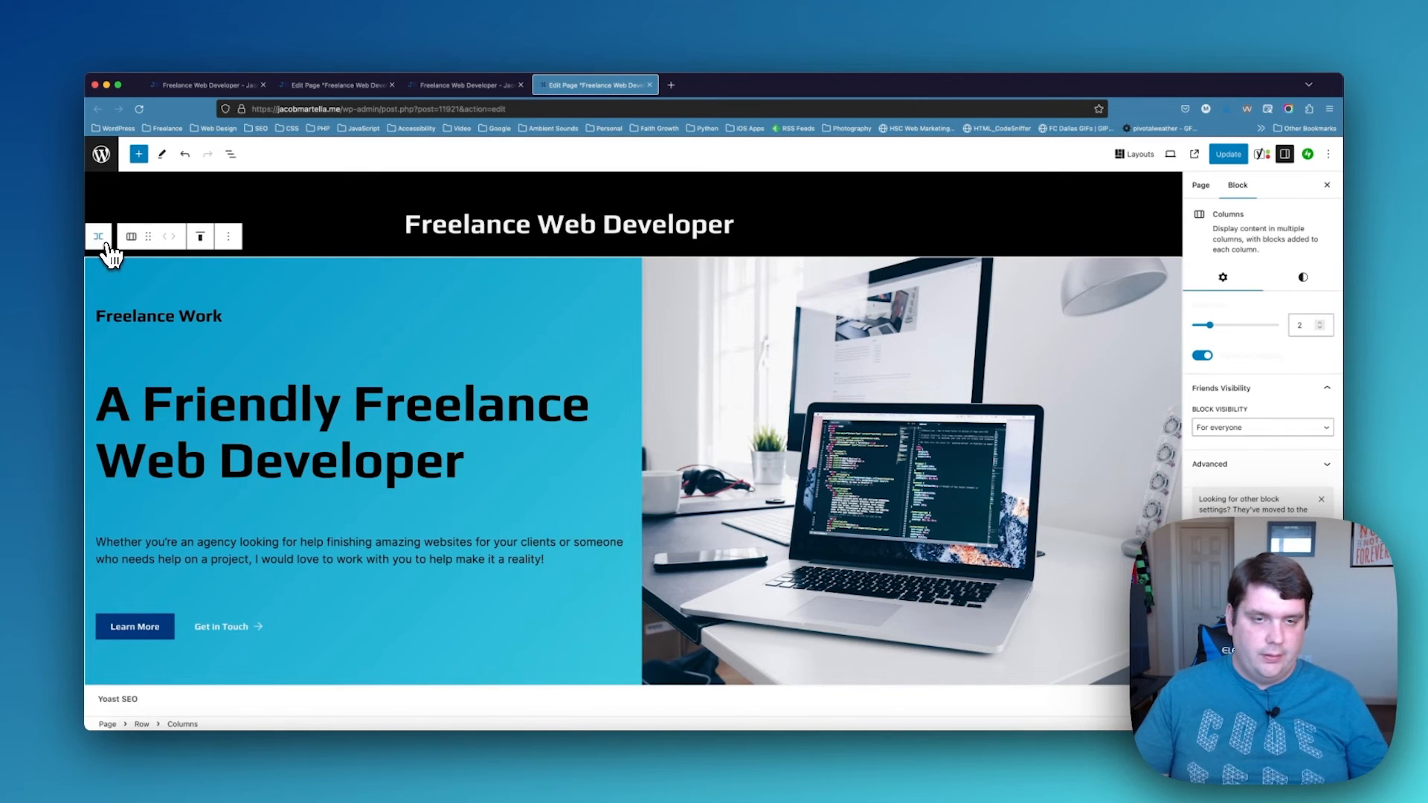
pyautogui.click(469, 304)
pyautogui.click(230, 154)
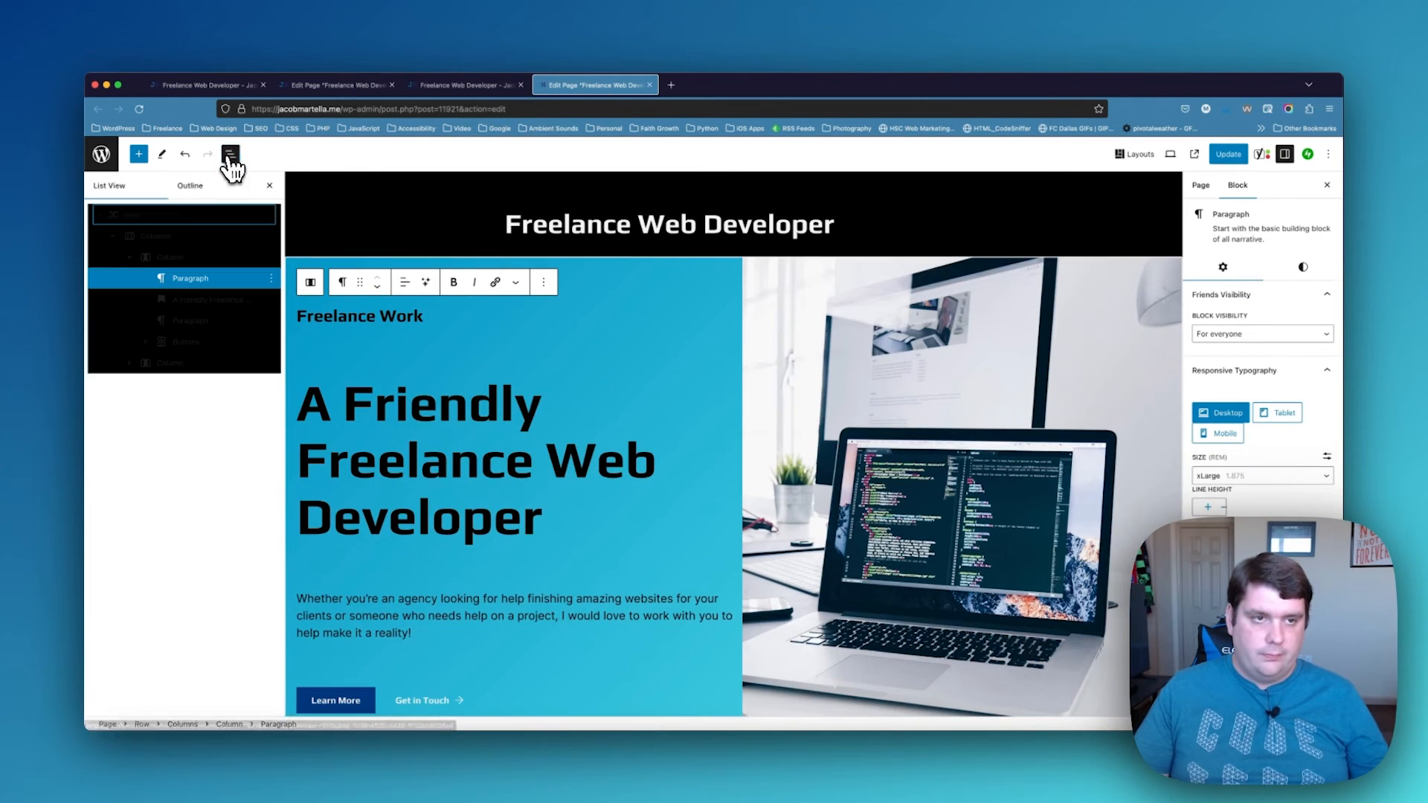
pyautogui.click(113, 216)
pyautogui.click(99, 216)
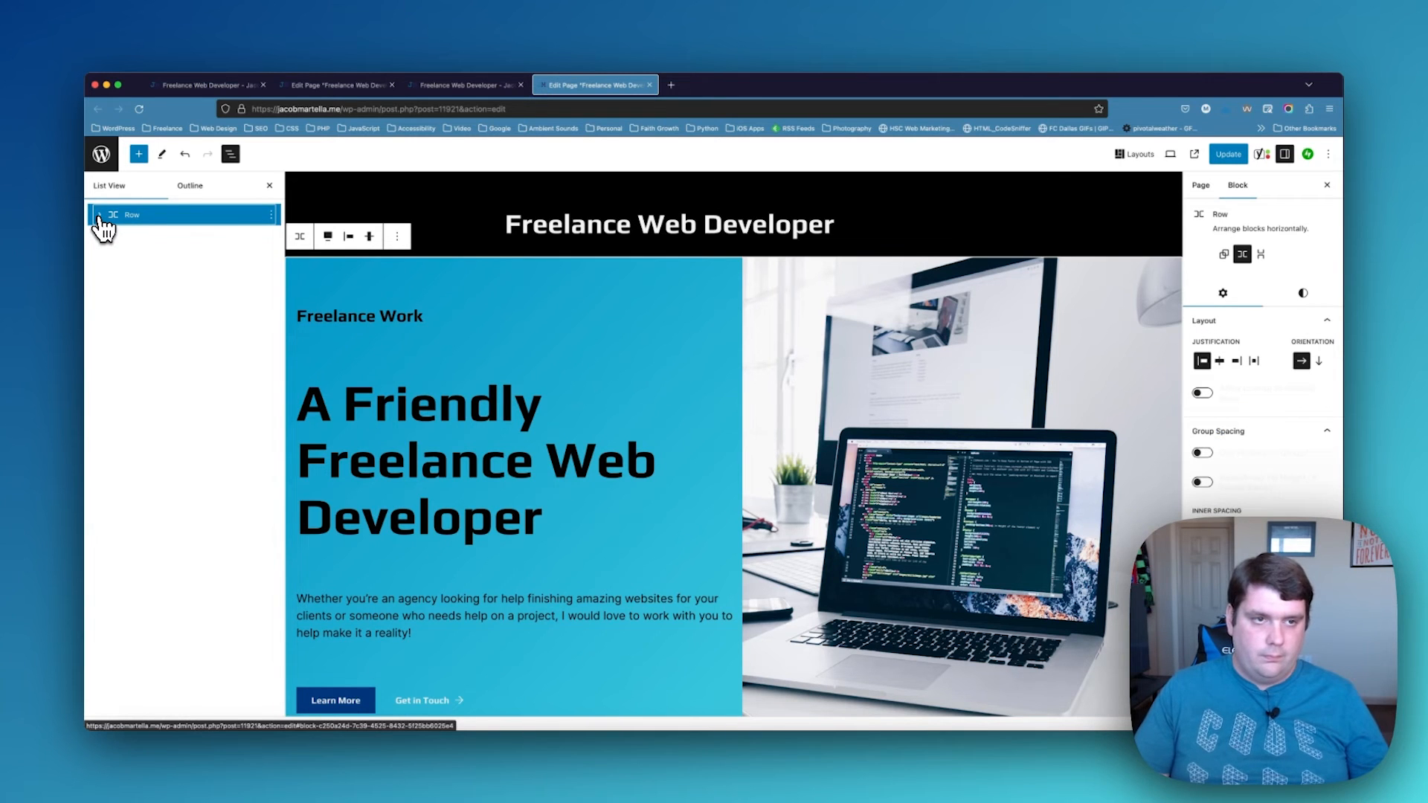
pyautogui.click(140, 155)
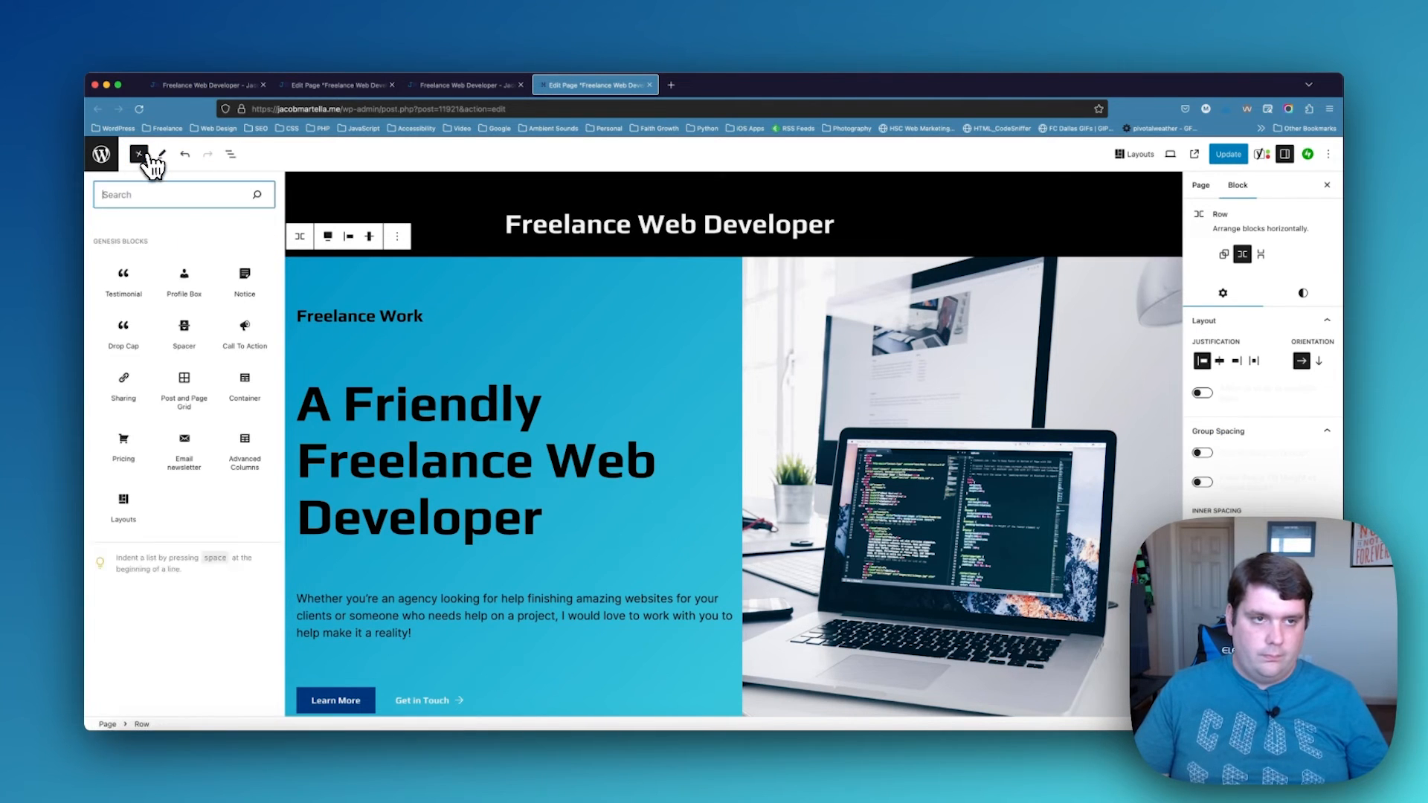
# Paste the copied "Get the Help You Need for Your Projects" group below the hero on the live page
pyautogui.click(446, 214)
pyautogui.scroll(-2, 452, 208)
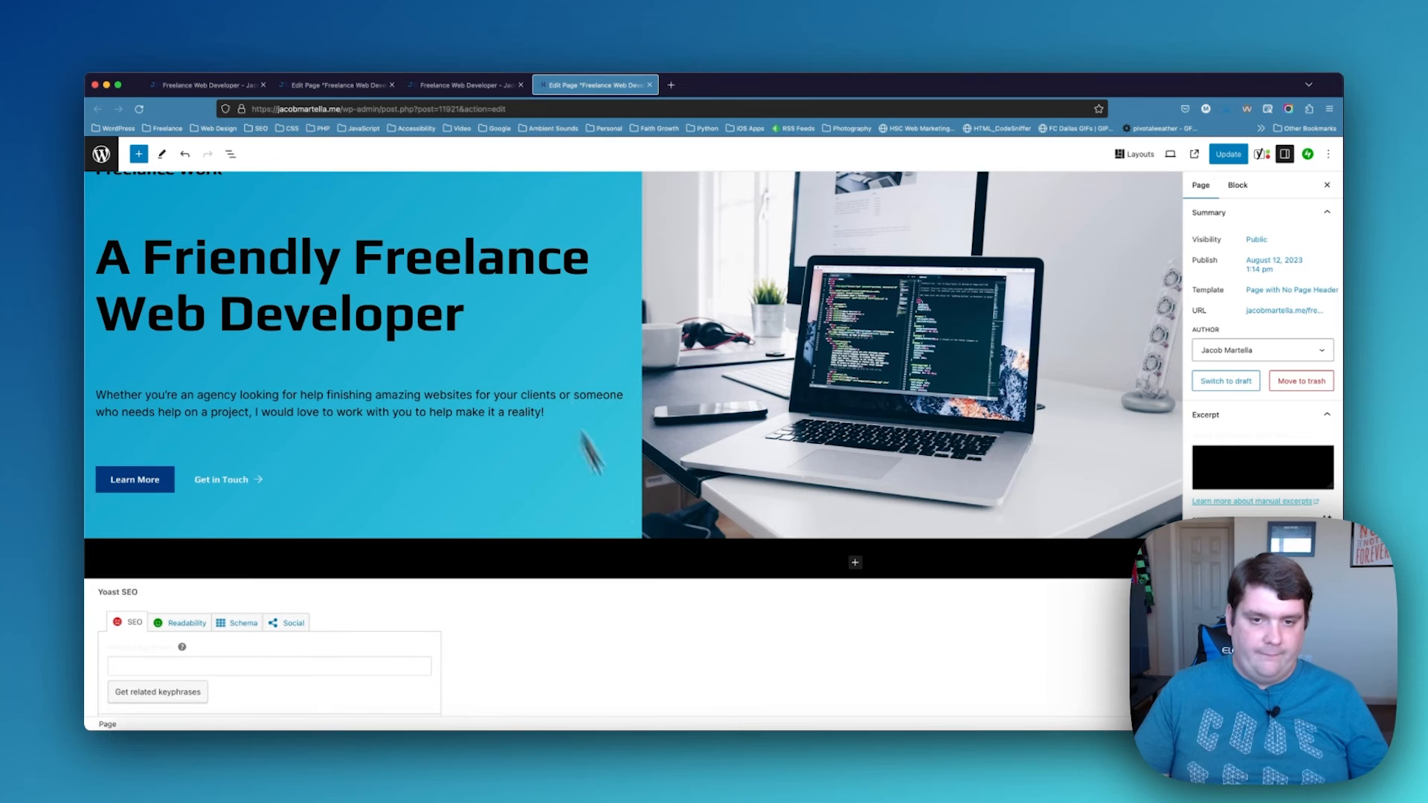
pyautogui.click(685, 570)
pyautogui.scroll(-5, 685, 567)
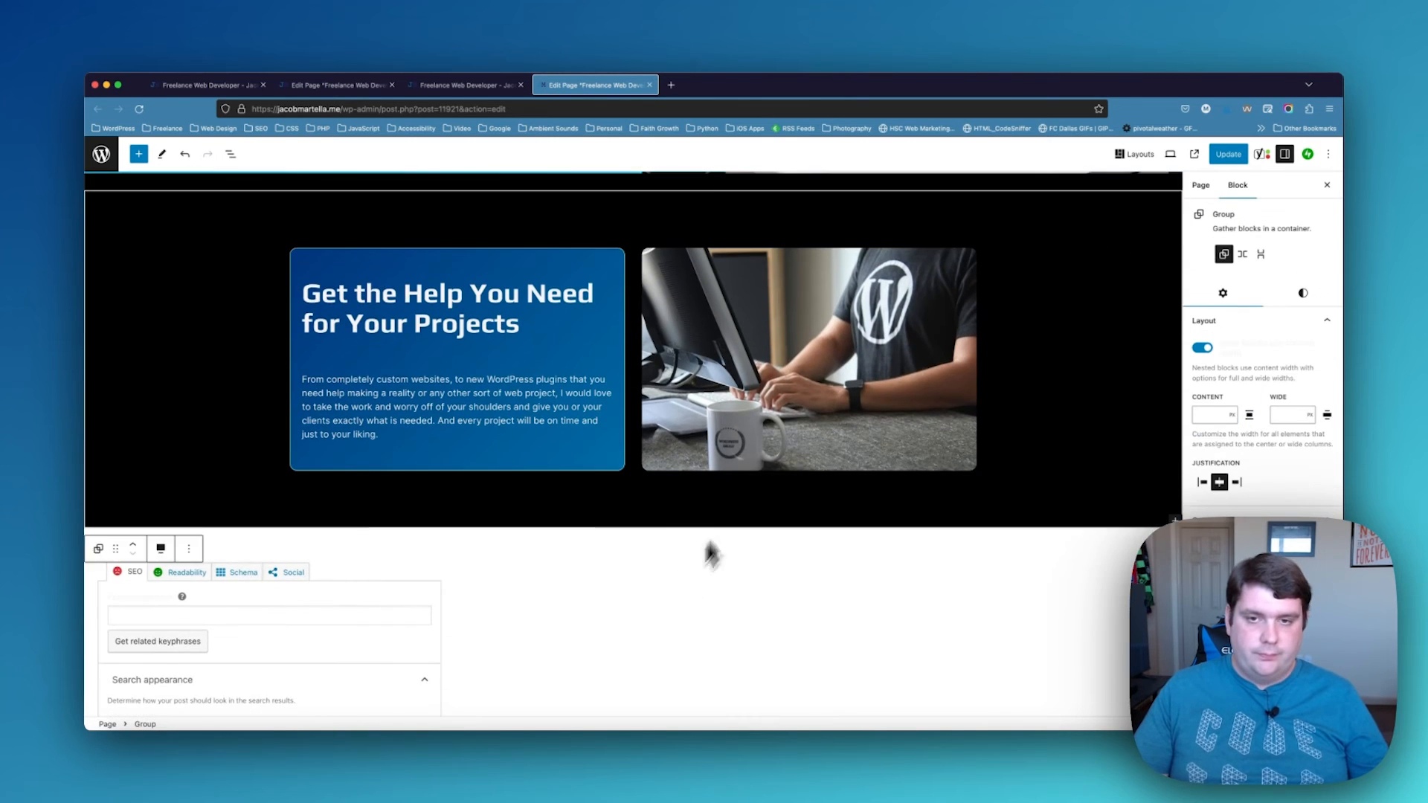
# Replace the image in the pasted group with crosswinds-blocks-single-posts.png from the media library
pyautogui.click(792, 432)
pyautogui.click(889, 228)
pyautogui.click(915, 268)
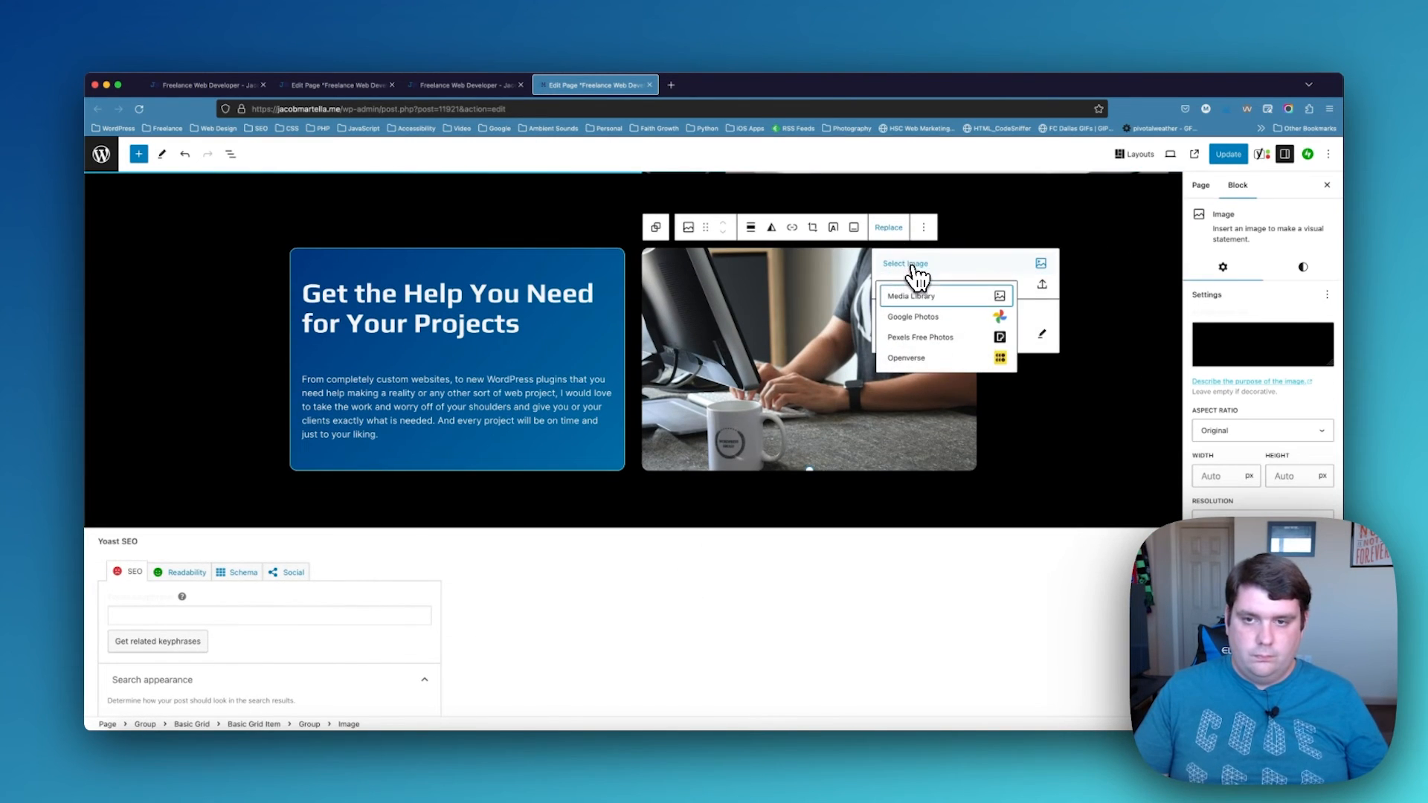
pyautogui.click(958, 307)
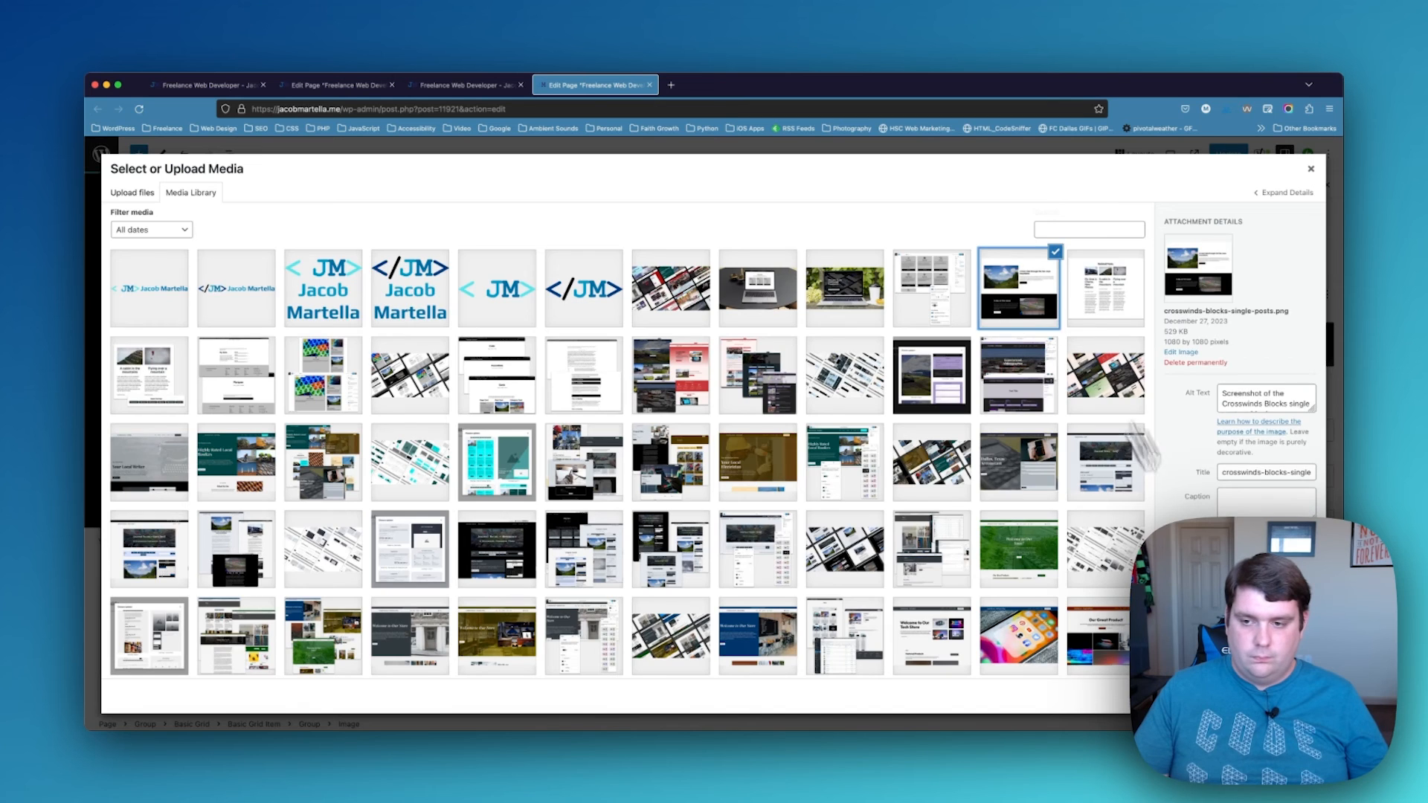
pyautogui.click(1298, 697)
# Search the media library for "wordpress" and replace the pasted group's image with wordpress-page.jpg
pyautogui.click(891, 232)
pyautogui.click(906, 265)
pyautogui.click(946, 302)
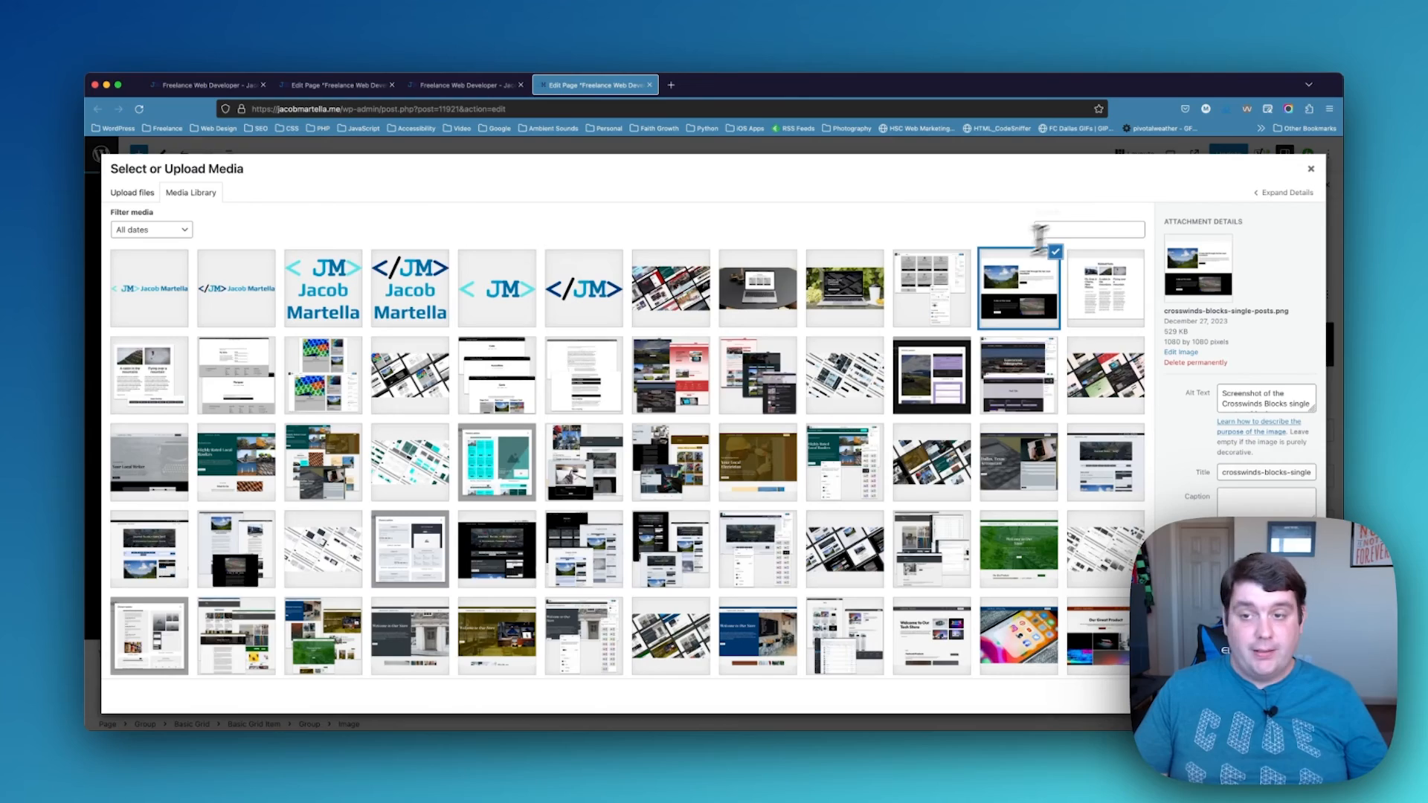
pyautogui.write('wordpress')
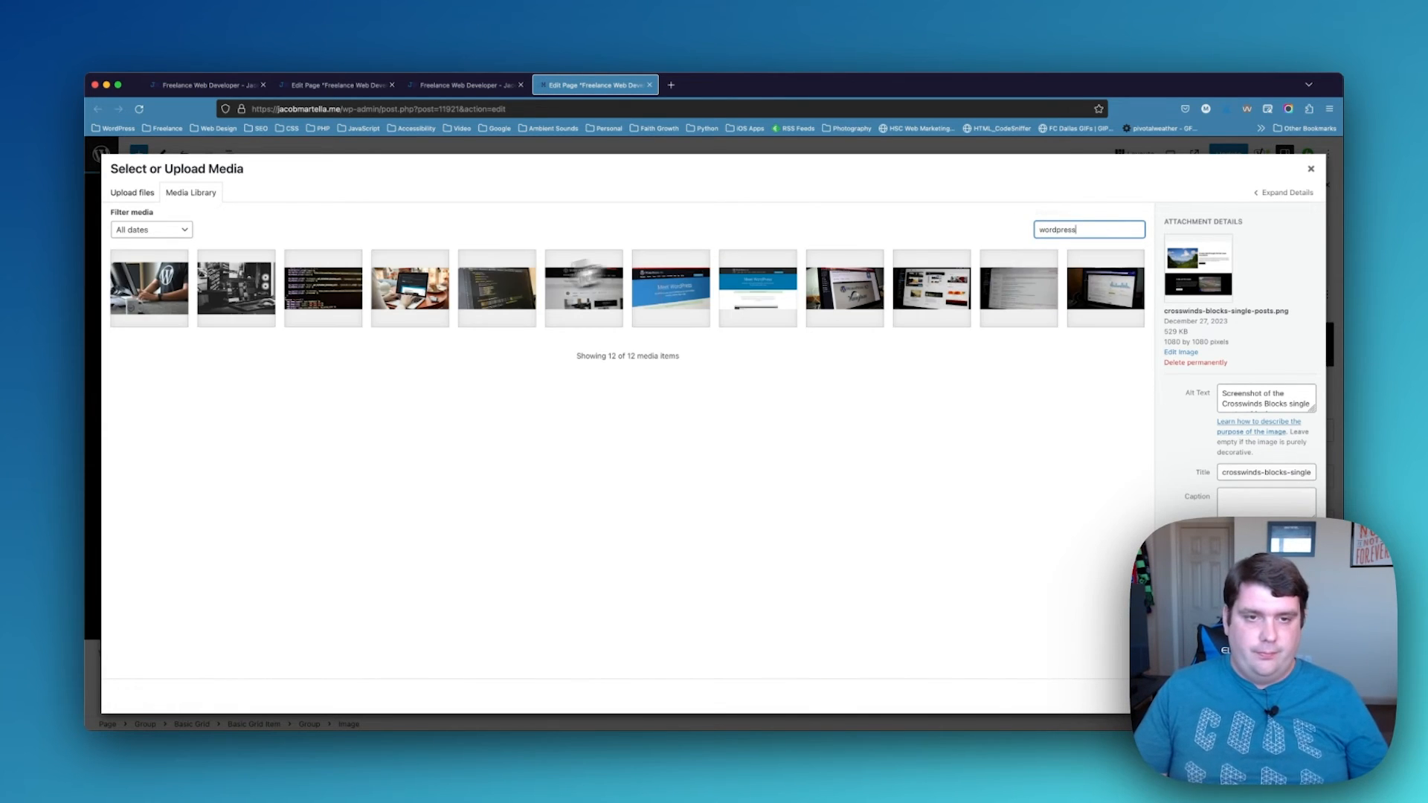
pyautogui.click(152, 293)
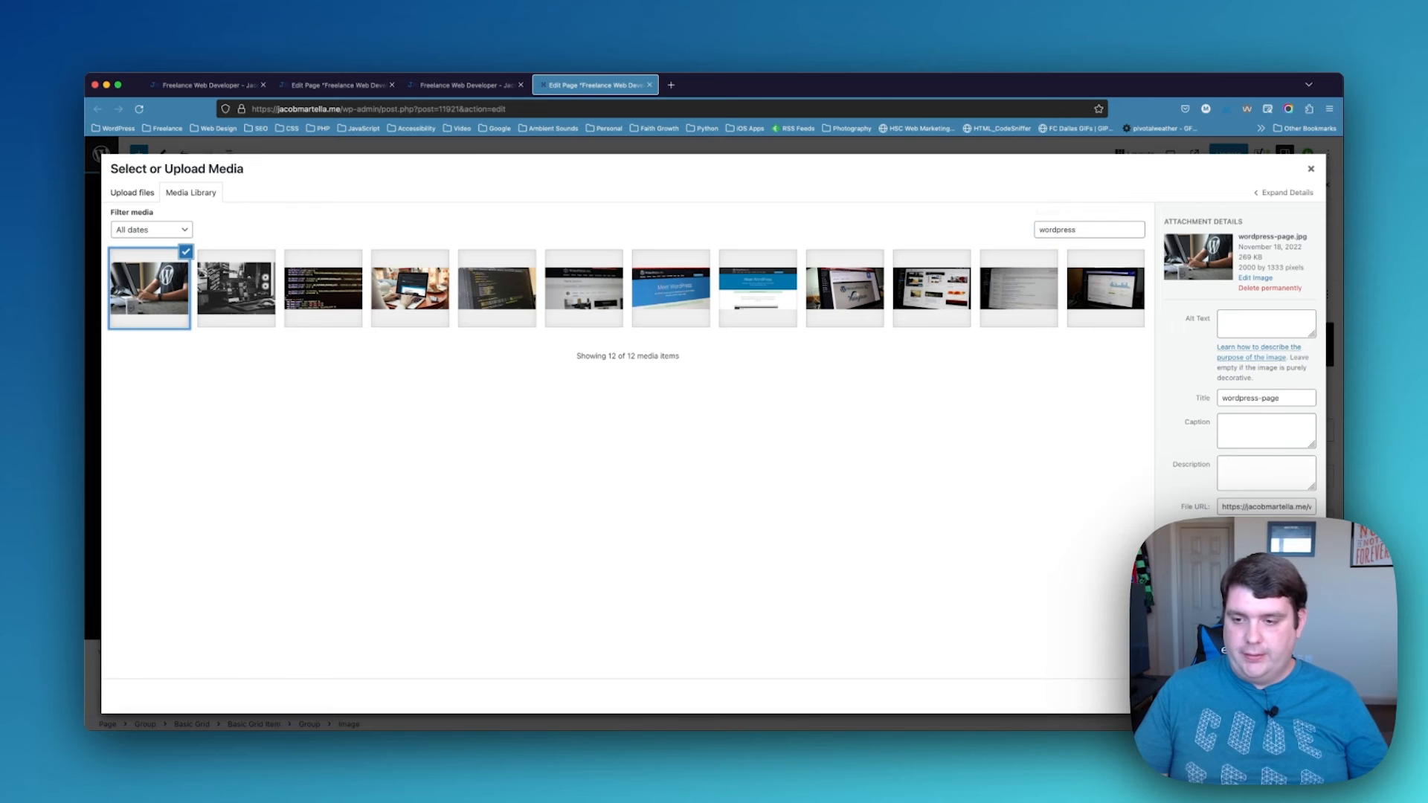
pyautogui.click(1297, 697)
# Copy the Services "What I Can Do For You" group from the staging page and paste it below the "Get the Help You Need" group on the live page
pyautogui.click(240, 304)
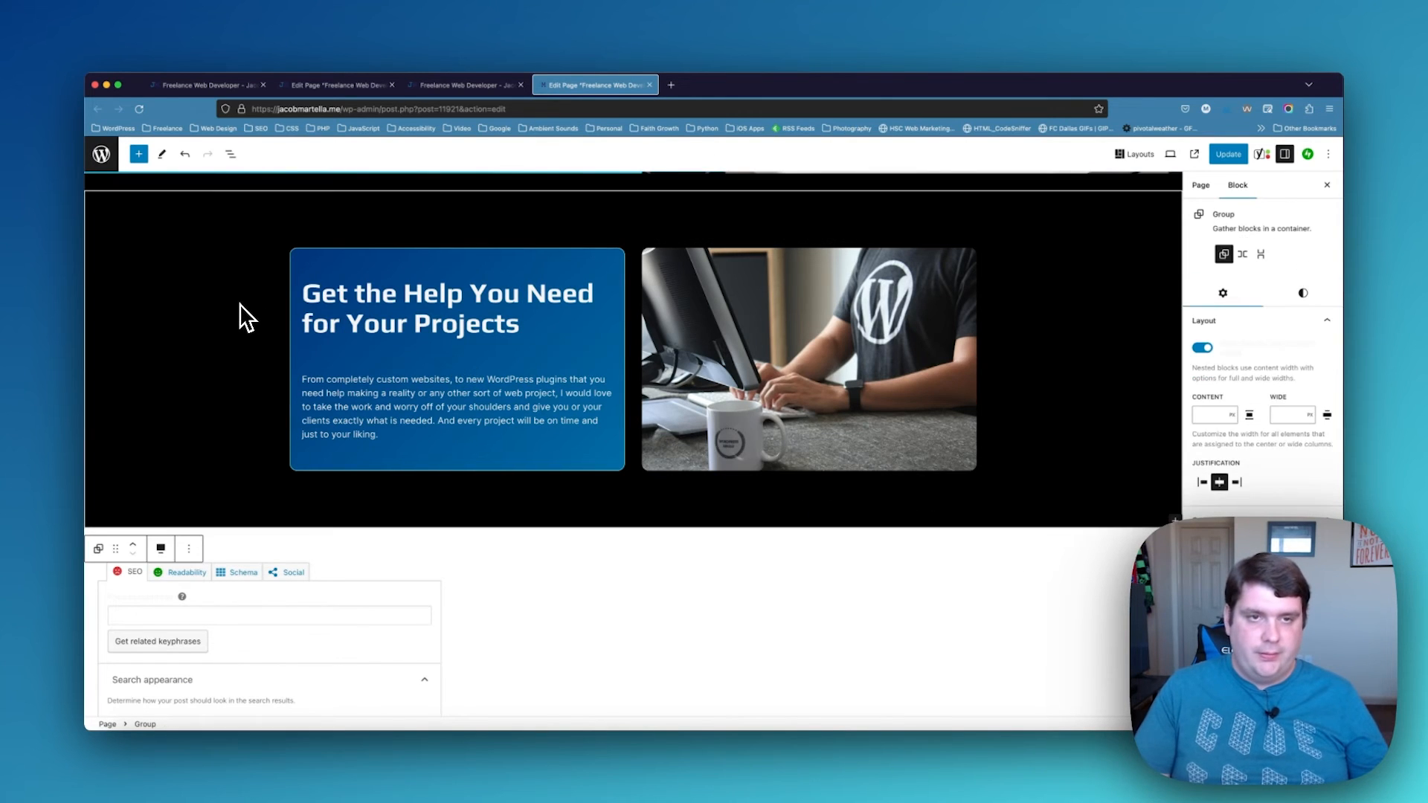
pyautogui.press('Return')
pyautogui.click(336, 85)
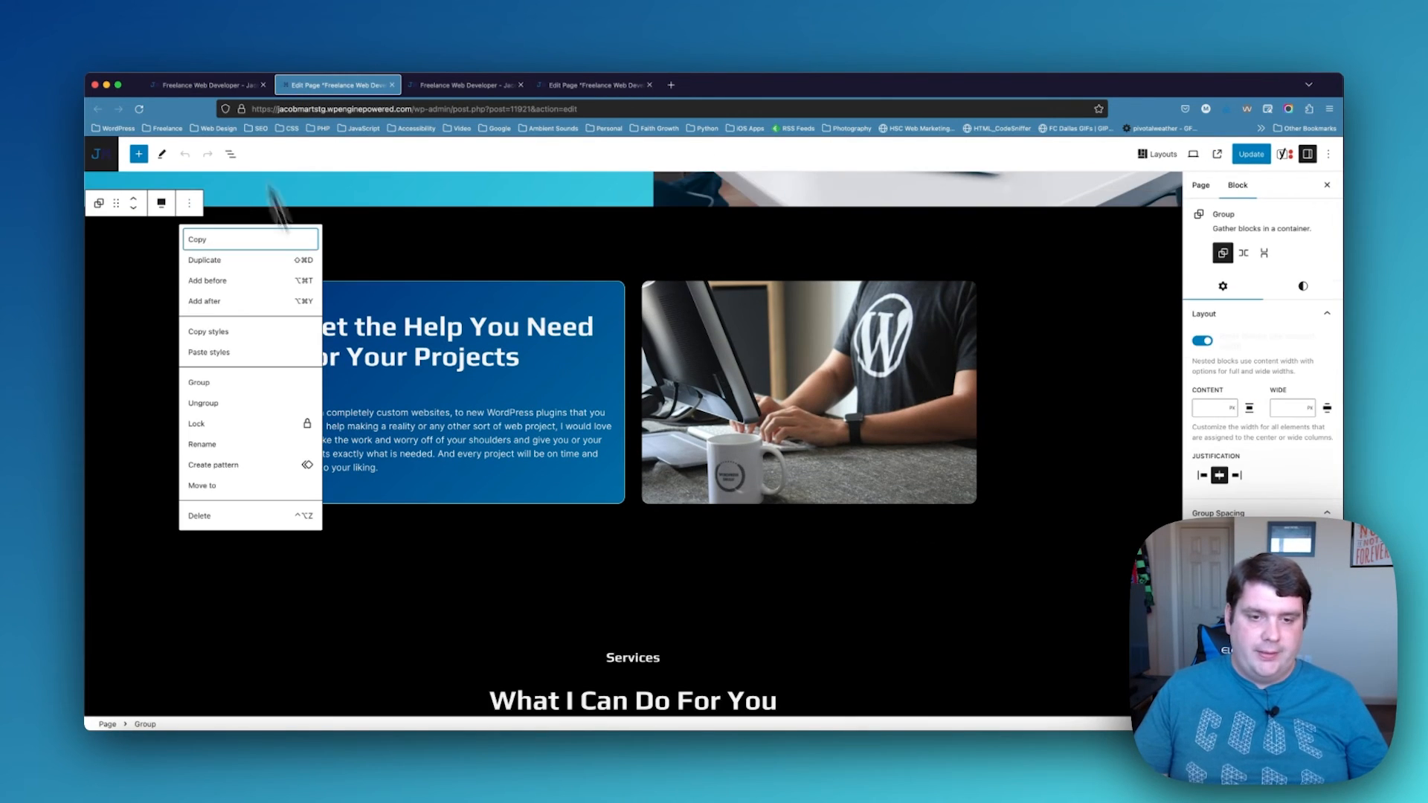
pyautogui.scroll(-3, 421, 535)
pyautogui.click(513, 400)
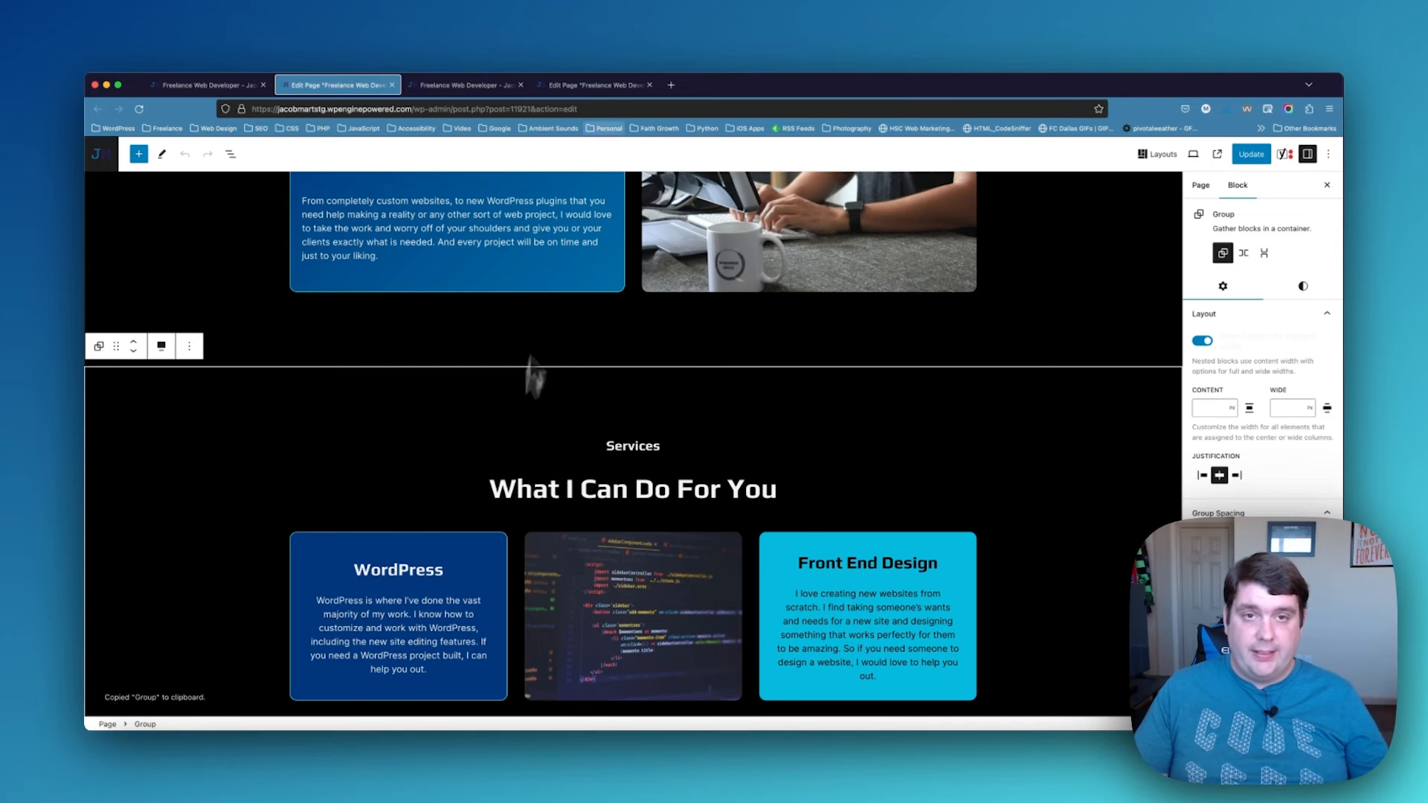
pyautogui.click(581, 85)
pyautogui.press('super+v')
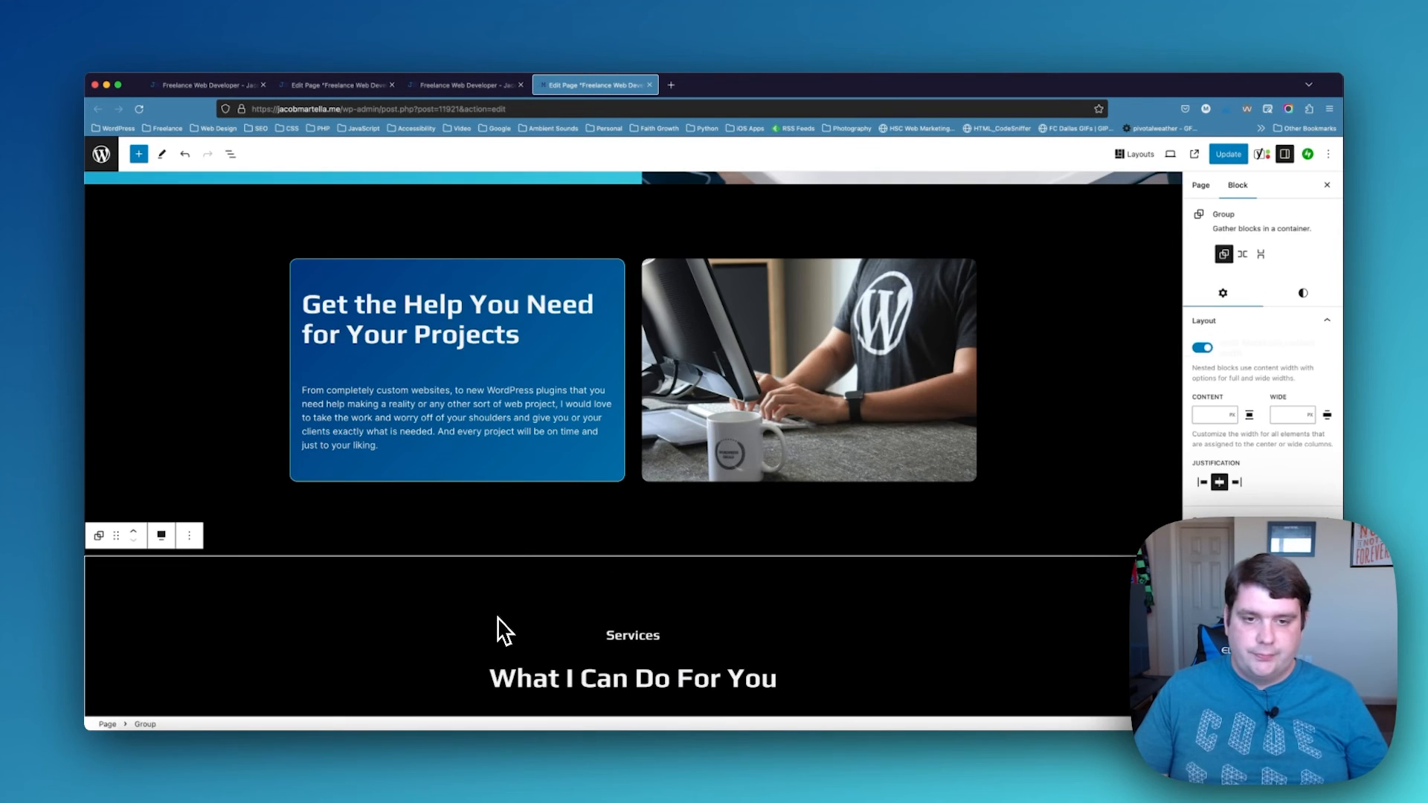
# Copy the file name freelancing-code-3 and replace the image between the WordPress and Front End Design cards with crosswinds-blocks-related-posts.png
pyautogui.scroll(-5, 497, 628)
pyautogui.click(644, 370)
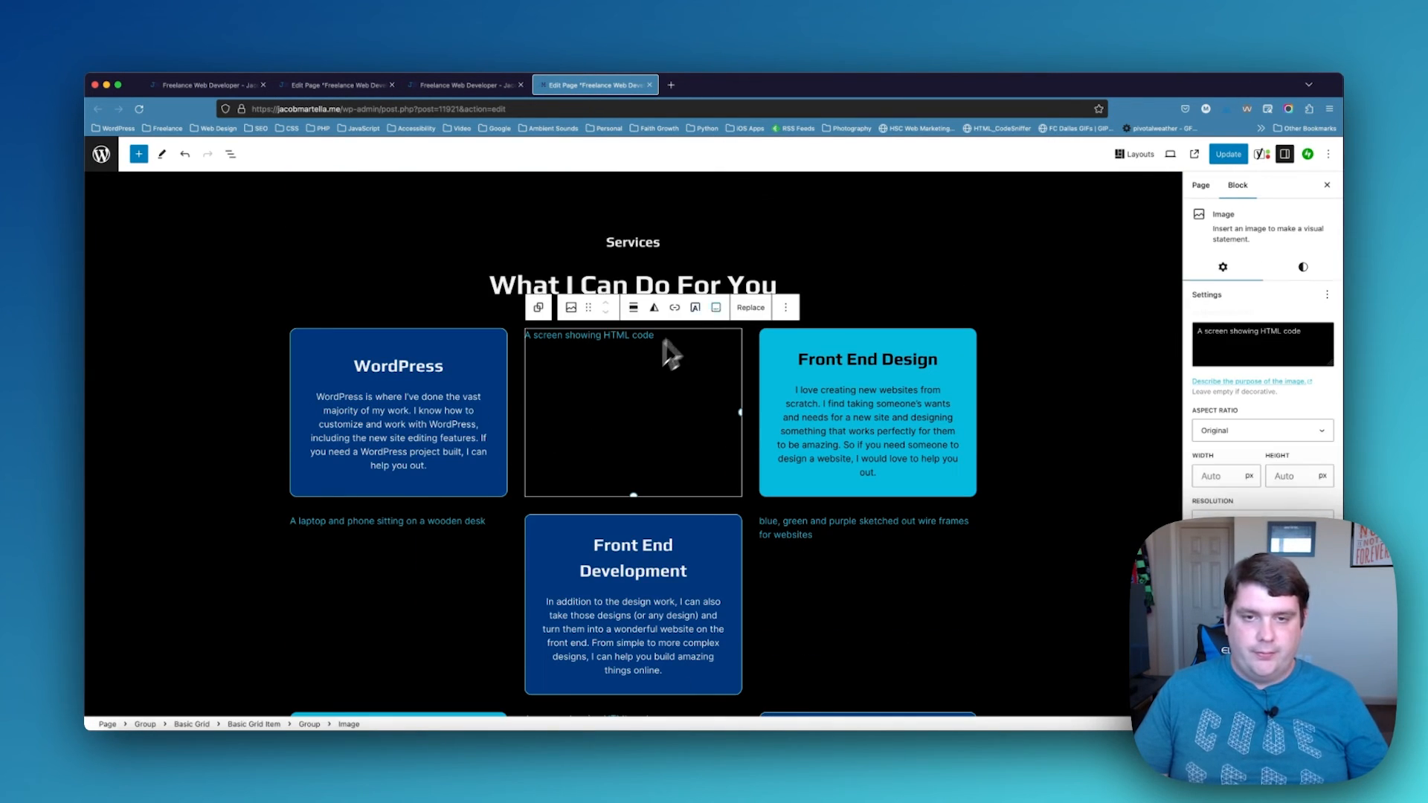
pyautogui.click(750, 307)
pyautogui.click(778, 347)
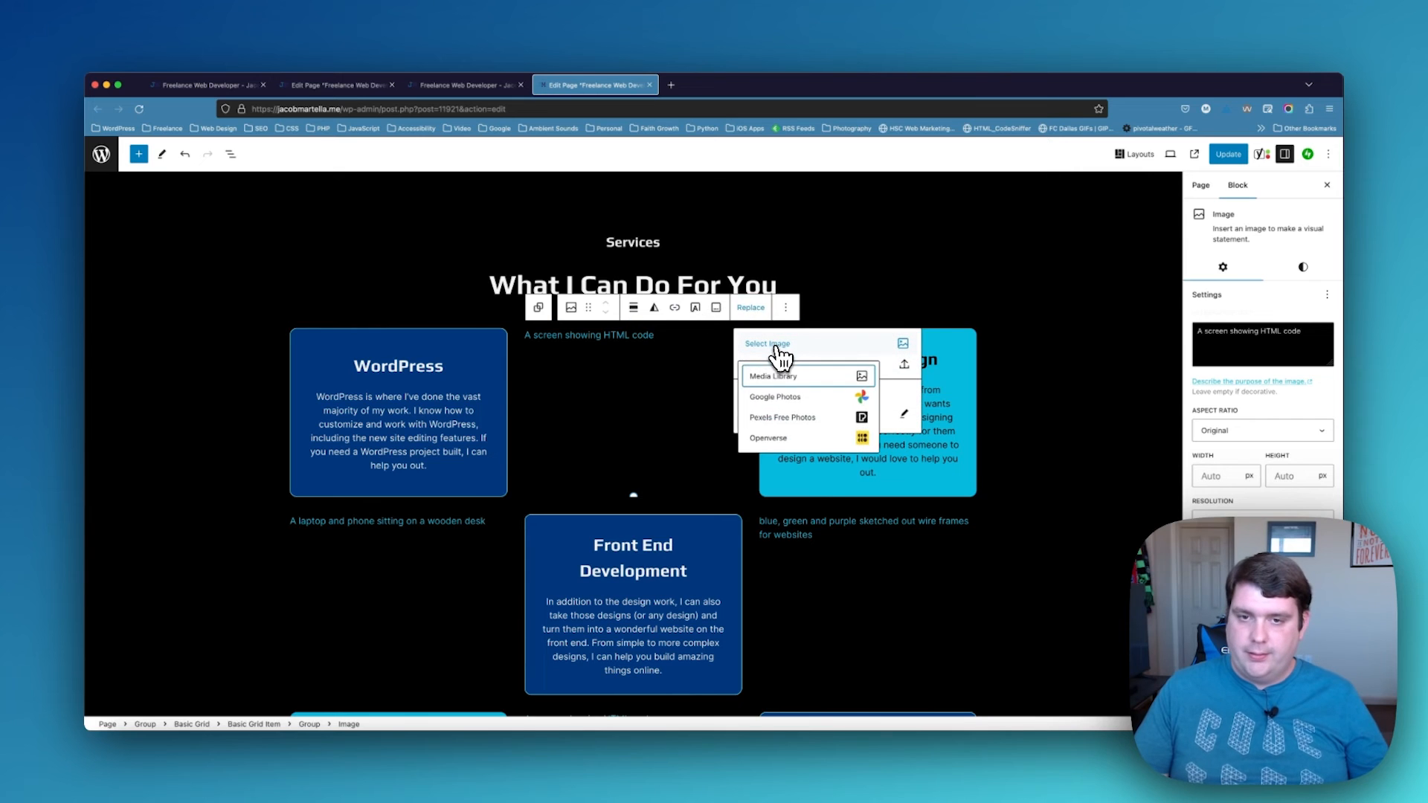
pyautogui.click(814, 385)
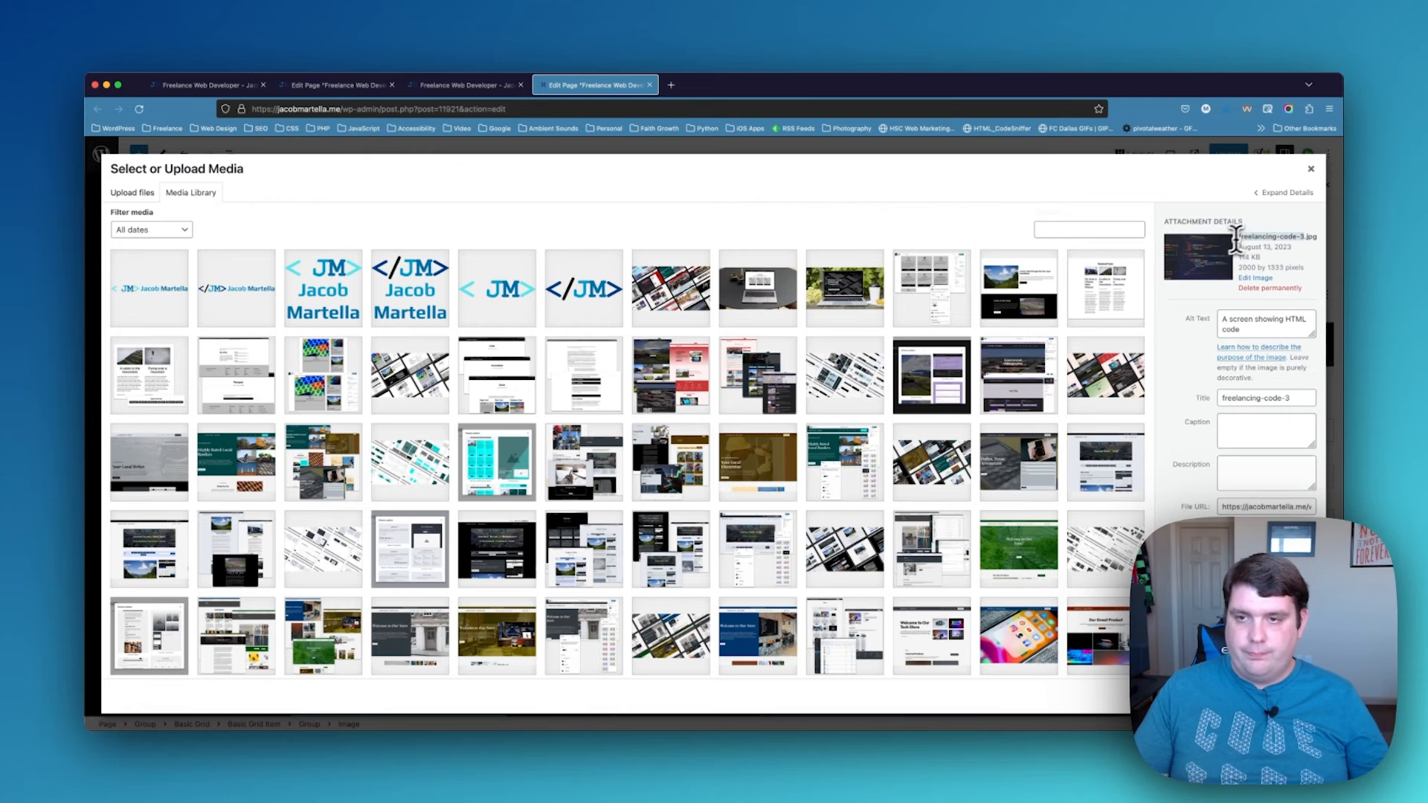
pyautogui.click(1119, 307)
pyautogui.click(1298, 696)
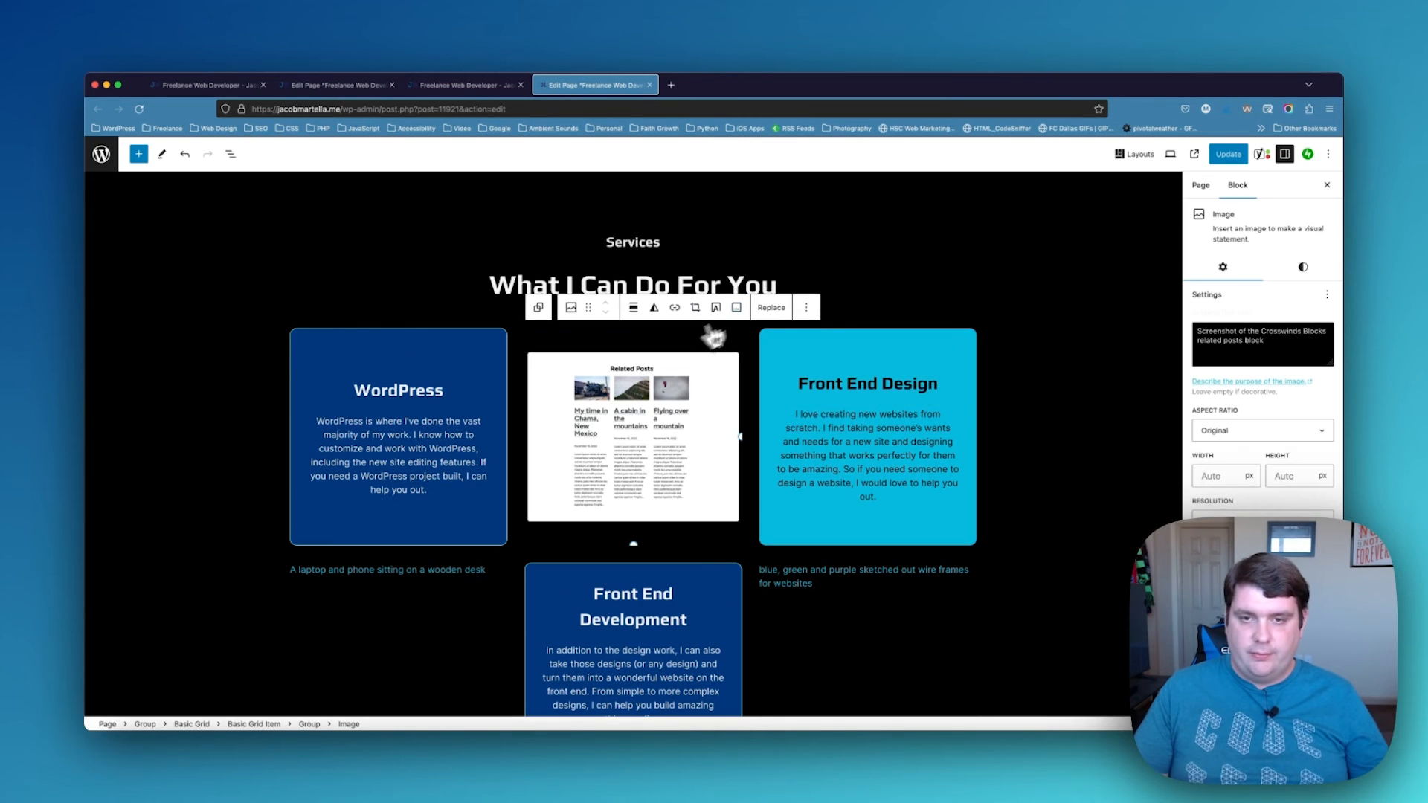
# Search the media library for "freelancing-code-3" and replace the image beside the WordPress card with freelancing-code-3.jpg
pyautogui.click(767, 307)
pyautogui.click(809, 347)
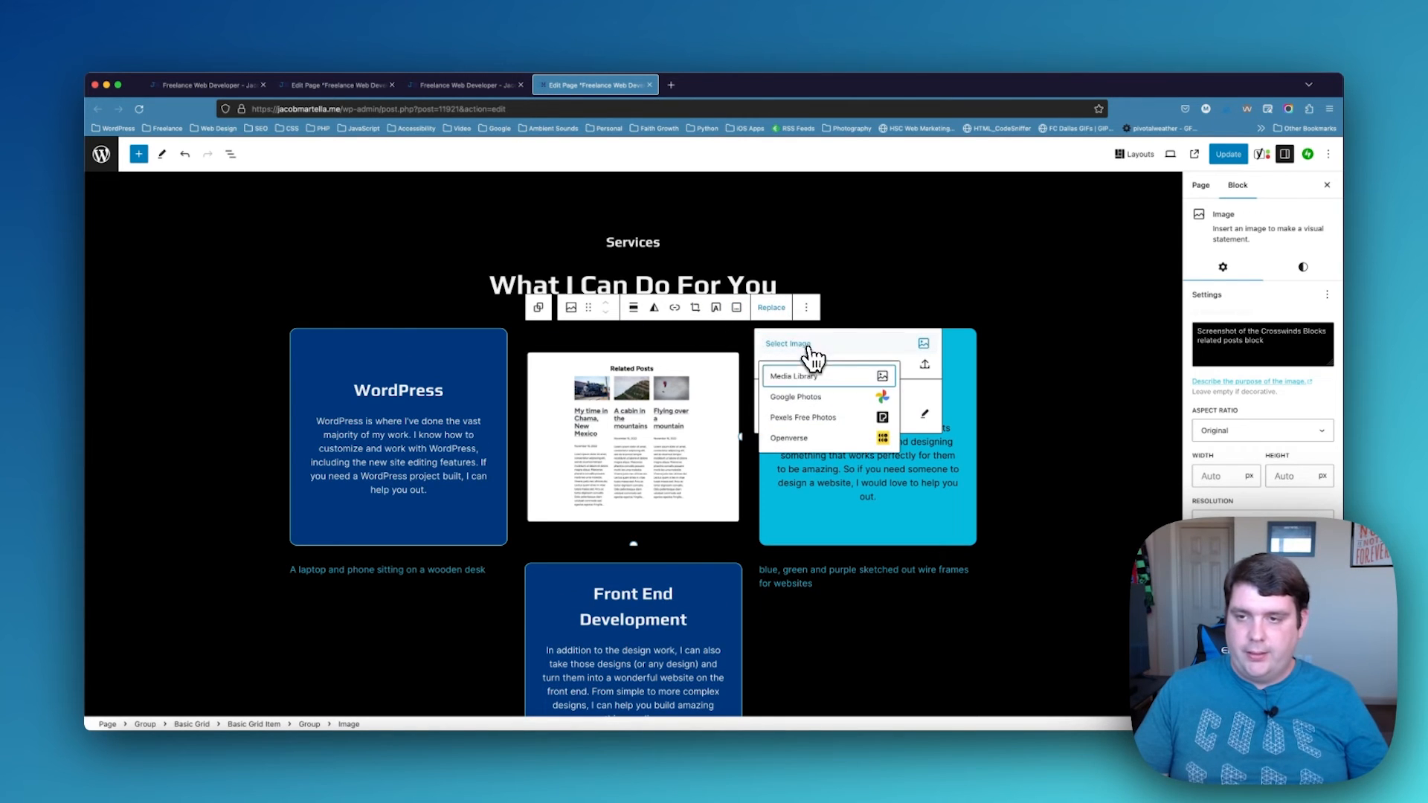
pyautogui.click(854, 392)
pyautogui.click(1080, 229)
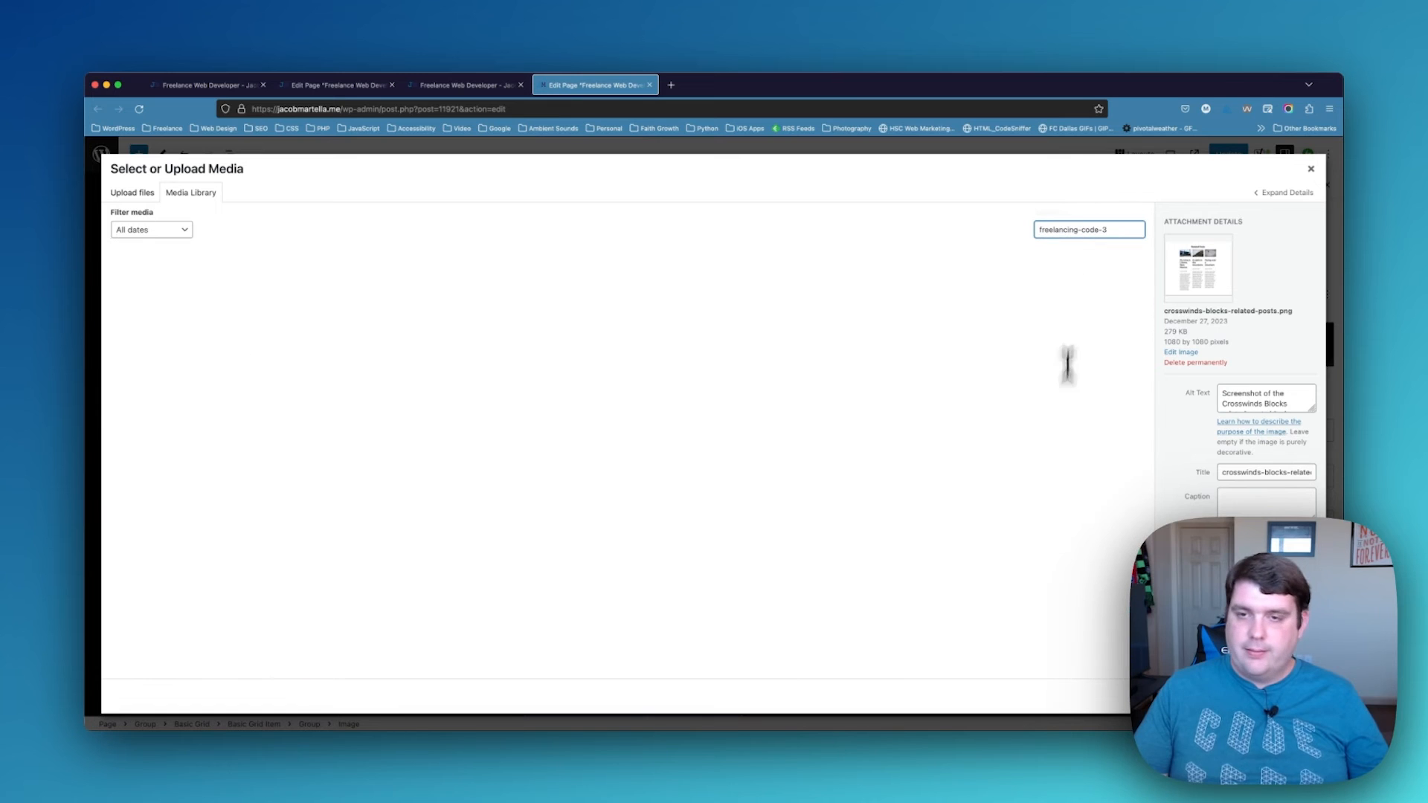
pyautogui.click(142, 298)
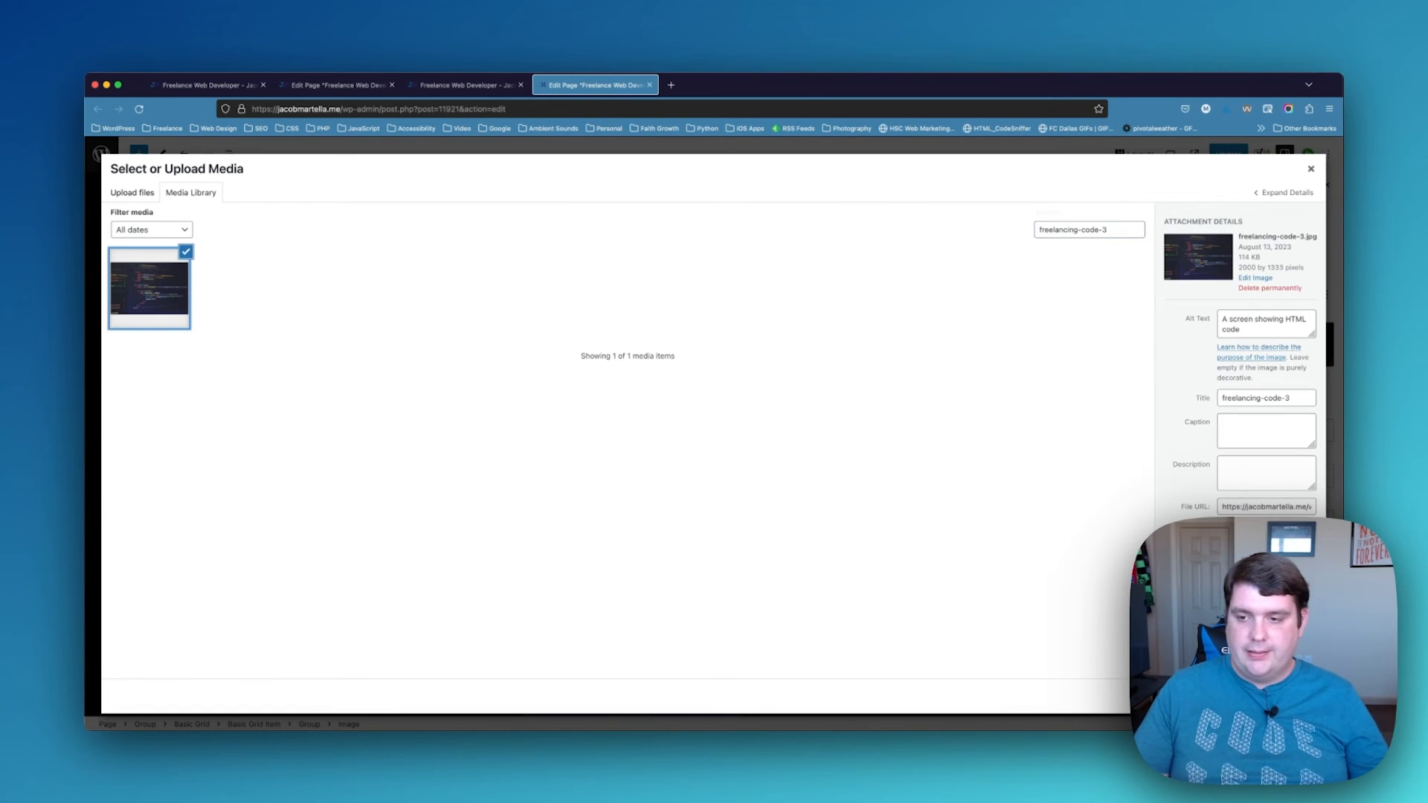
pyautogui.click(1299, 696)
# Copy the file name freelancing-computer-2 and replace the image below the WordPress card with crosswinds-blocks-related-posts.png
pyautogui.click(411, 525)
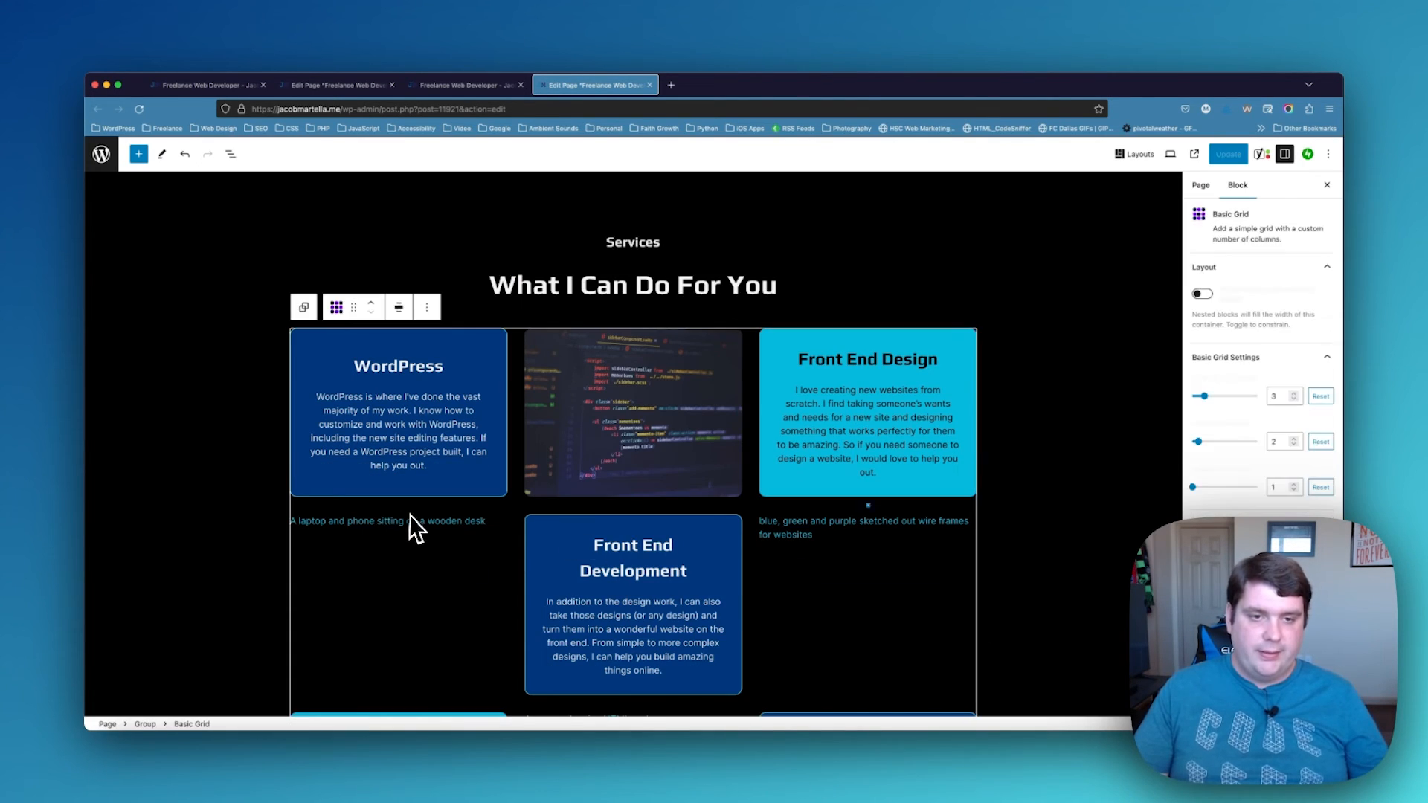
pyautogui.click(519, 493)
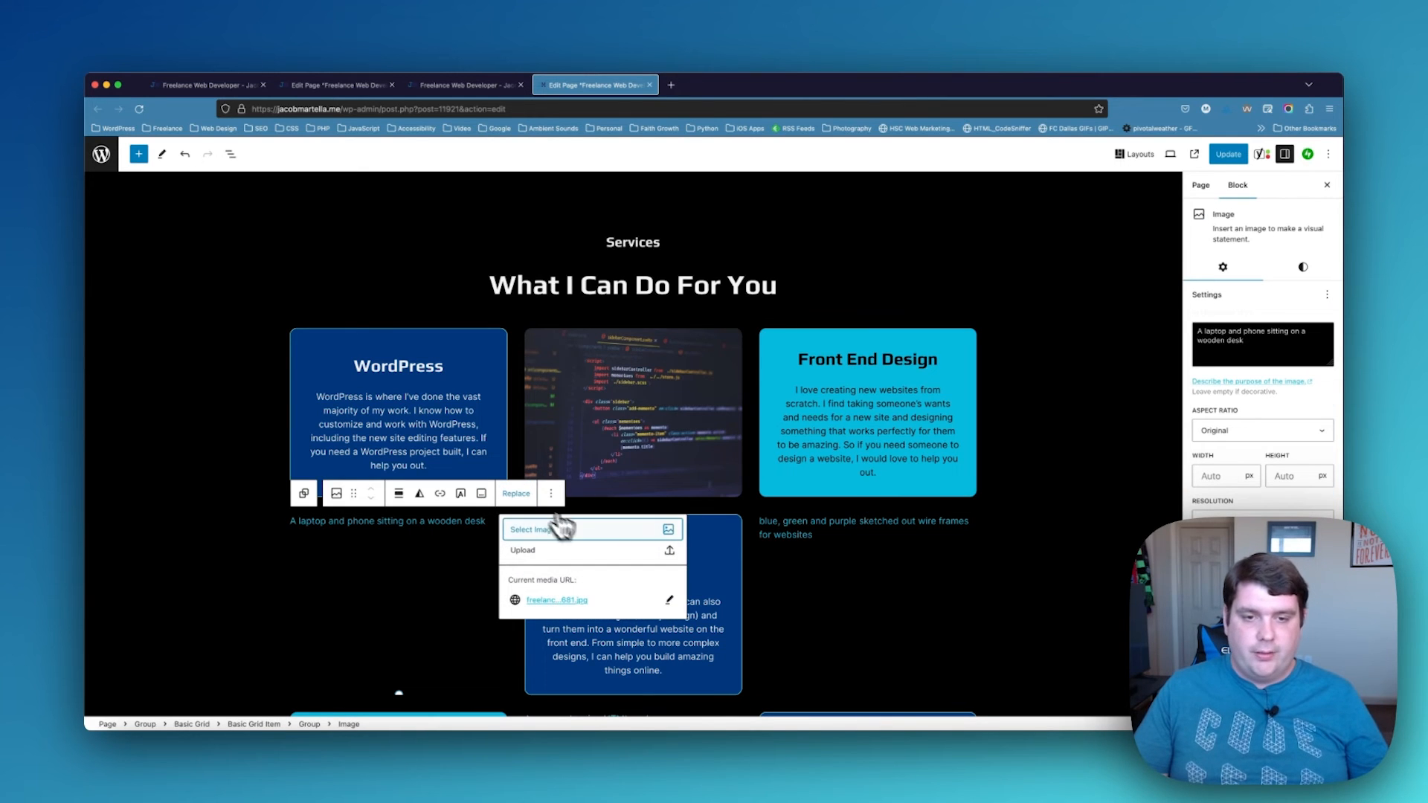
pyautogui.click(583, 533)
pyautogui.click(573, 565)
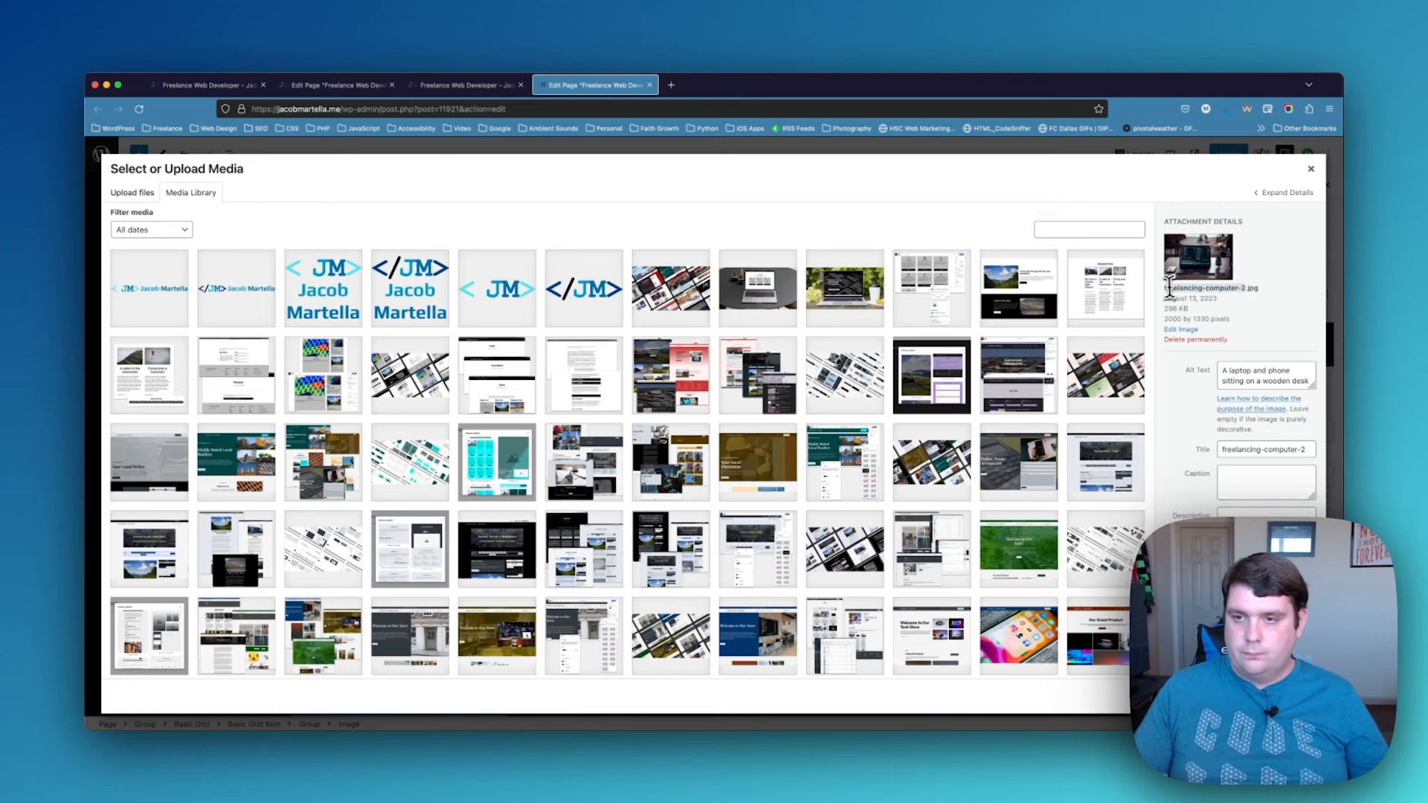
pyautogui.click(1124, 305)
pyautogui.click(1298, 697)
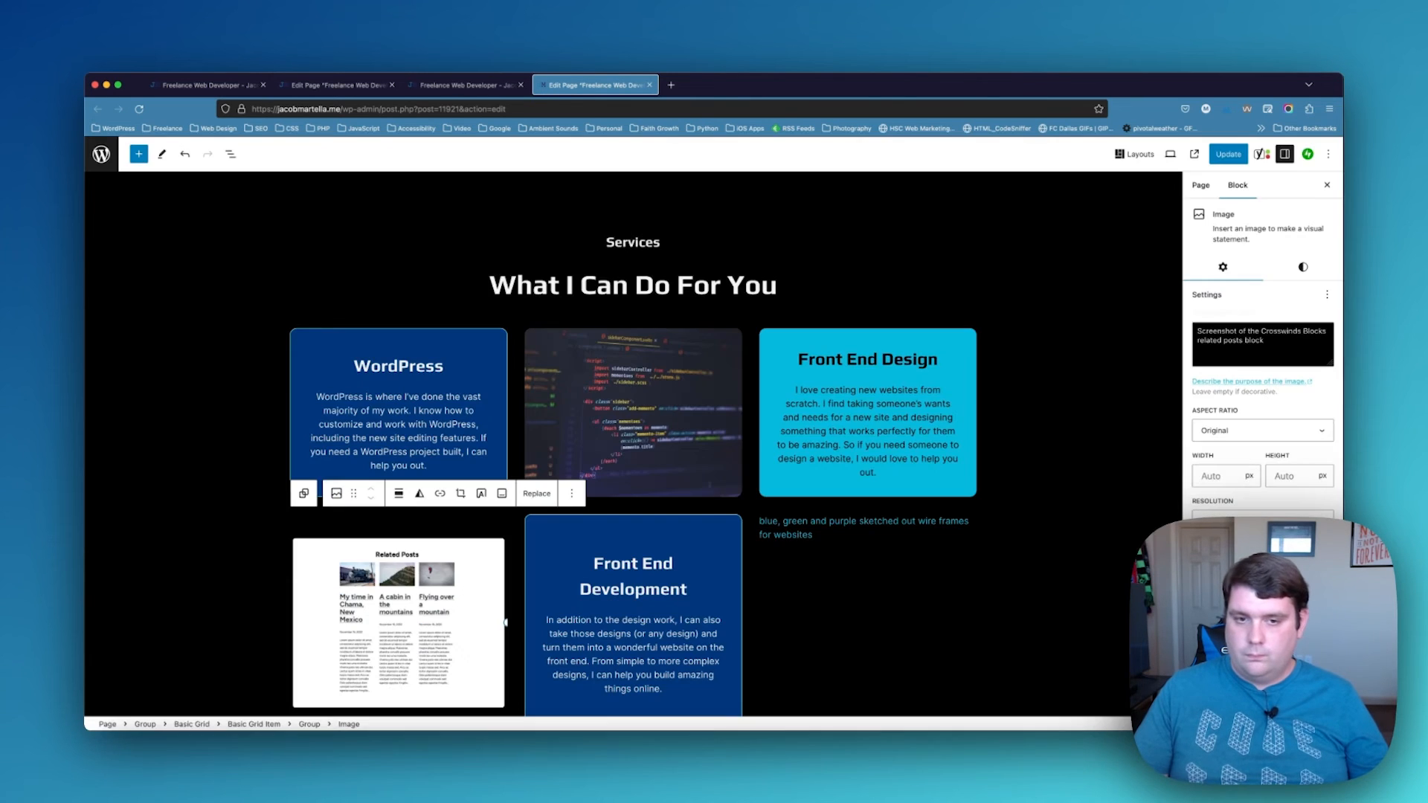
# Find freelancing-computer-2.jpg in the media library and replace the image below the WordPress card with it
pyautogui.click(536, 493)
pyautogui.click(554, 529)
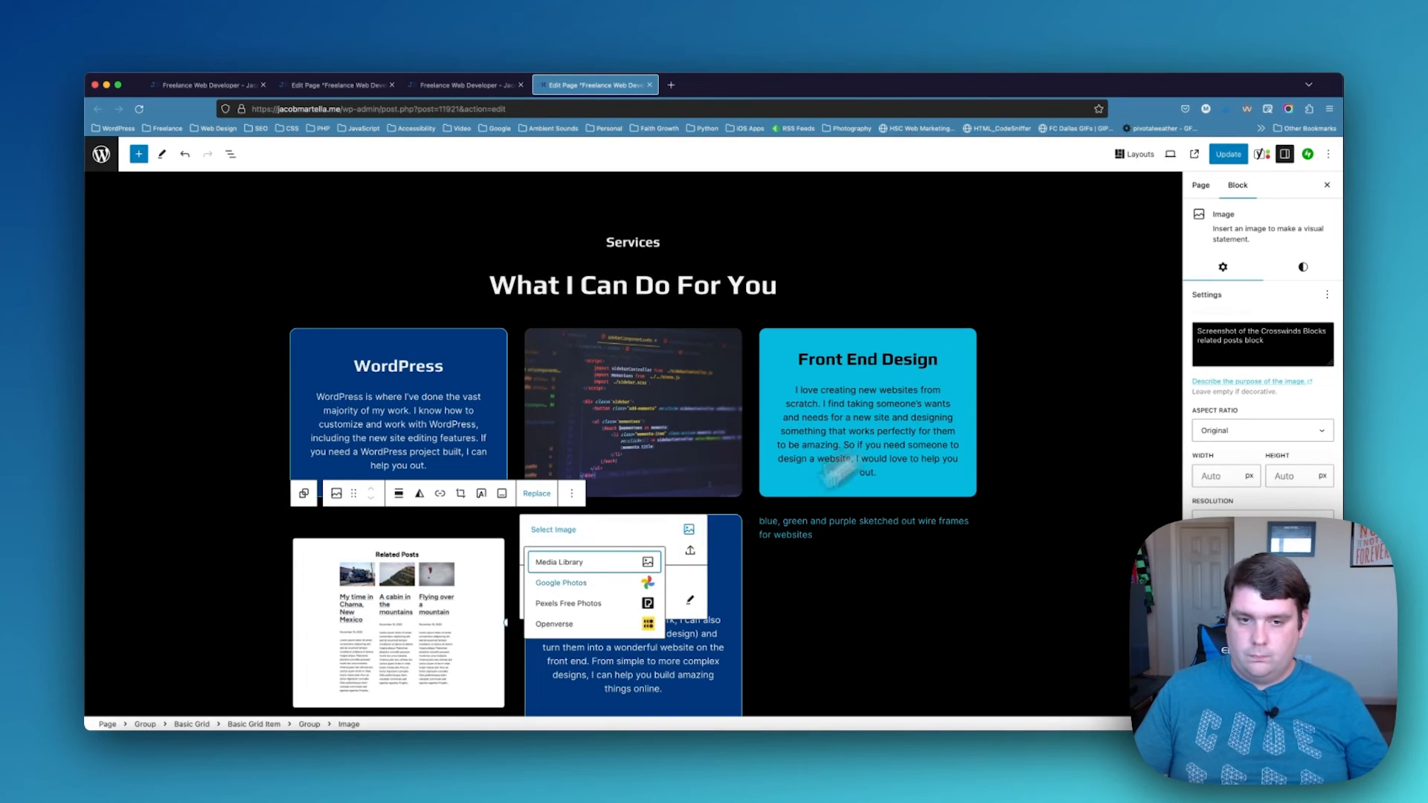
pyautogui.click(617, 571)
pyautogui.click(1123, 229)
pyautogui.write('freelancing-computer-2')
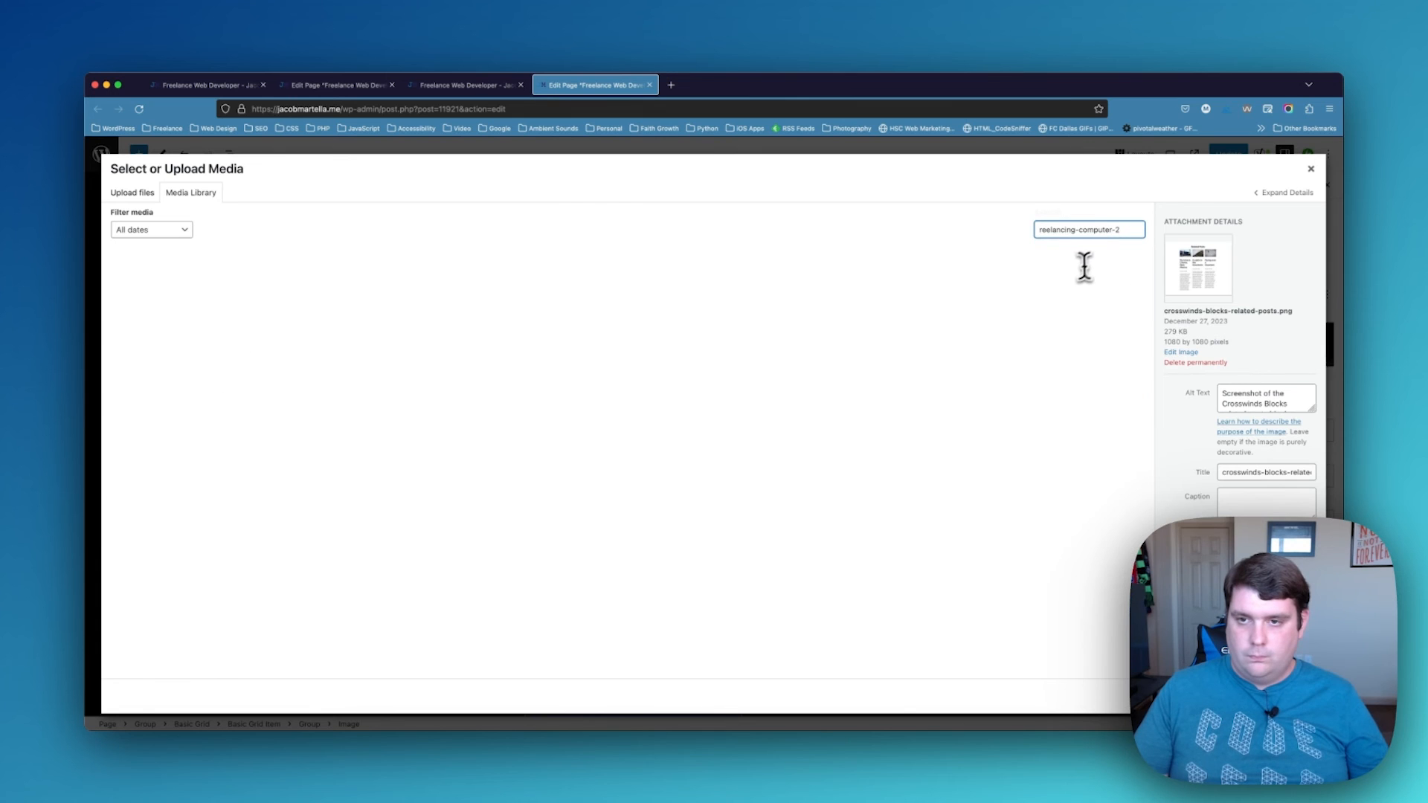
pyautogui.click(122, 289)
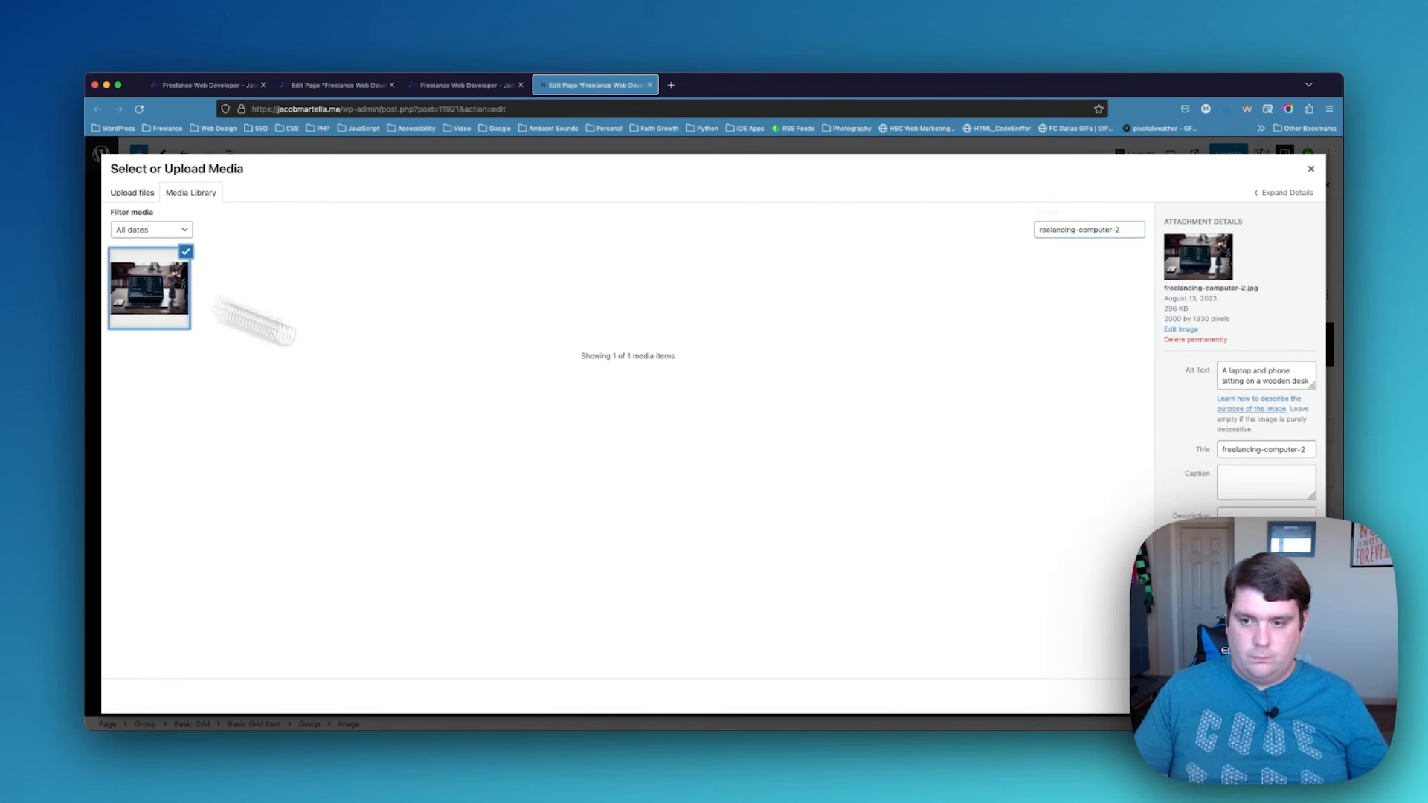
pyautogui.click(1279, 697)
# Copy the file name freelancing-design and replace the image below the Front End Design card with crosswinds-blocks-related-posts.png
pyautogui.scroll(-3, 856, 588)
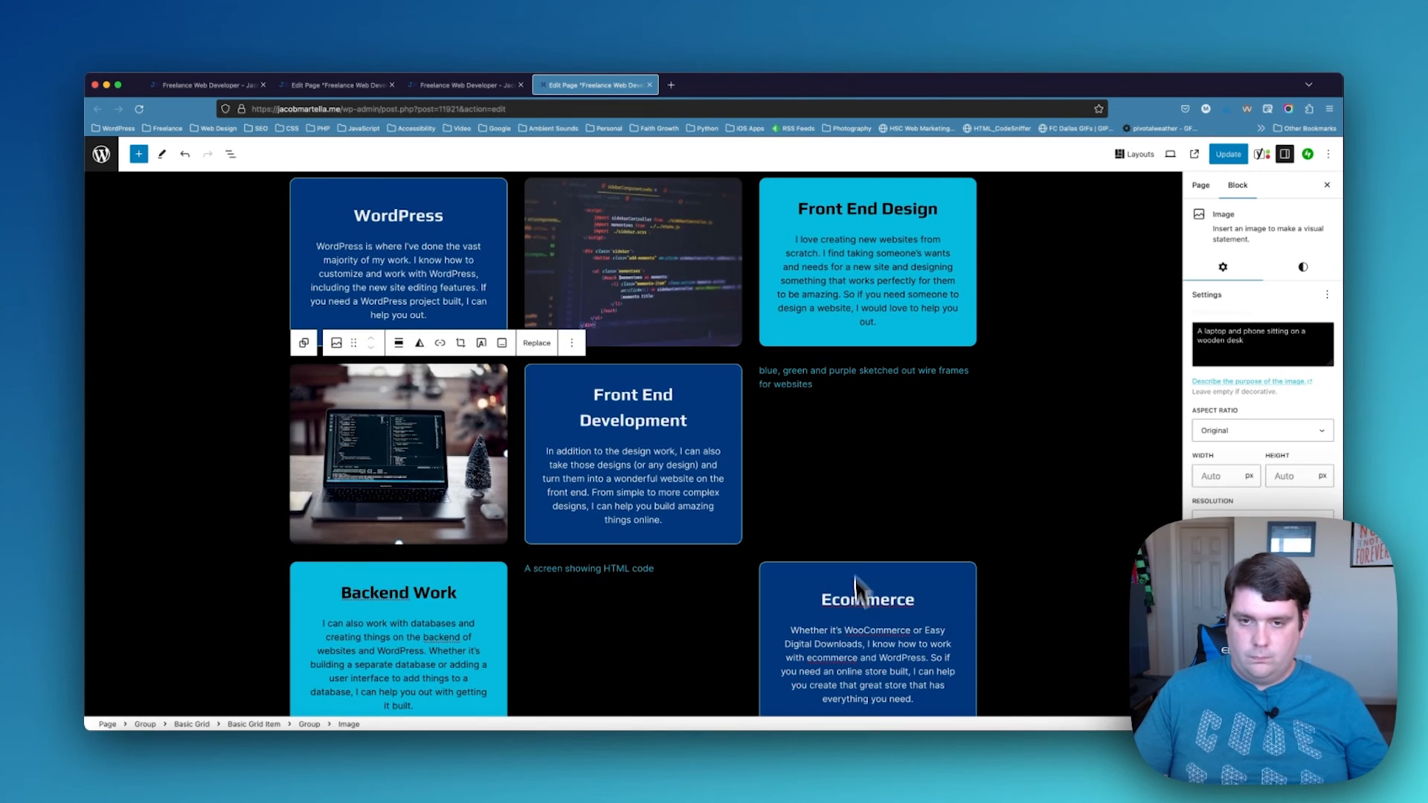
pyautogui.click(835, 370)
pyautogui.click(986, 343)
pyautogui.click(1001, 381)
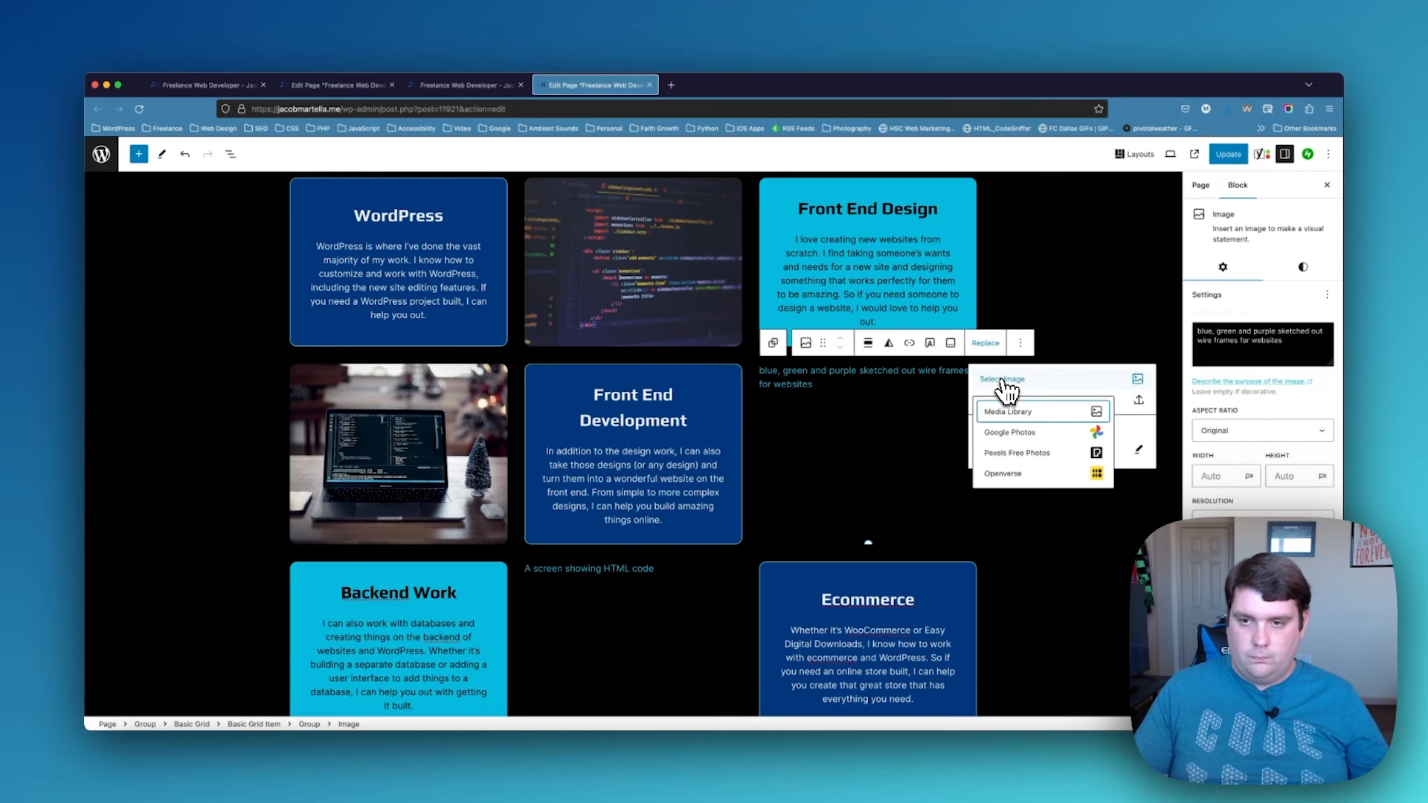
pyautogui.click(1011, 412)
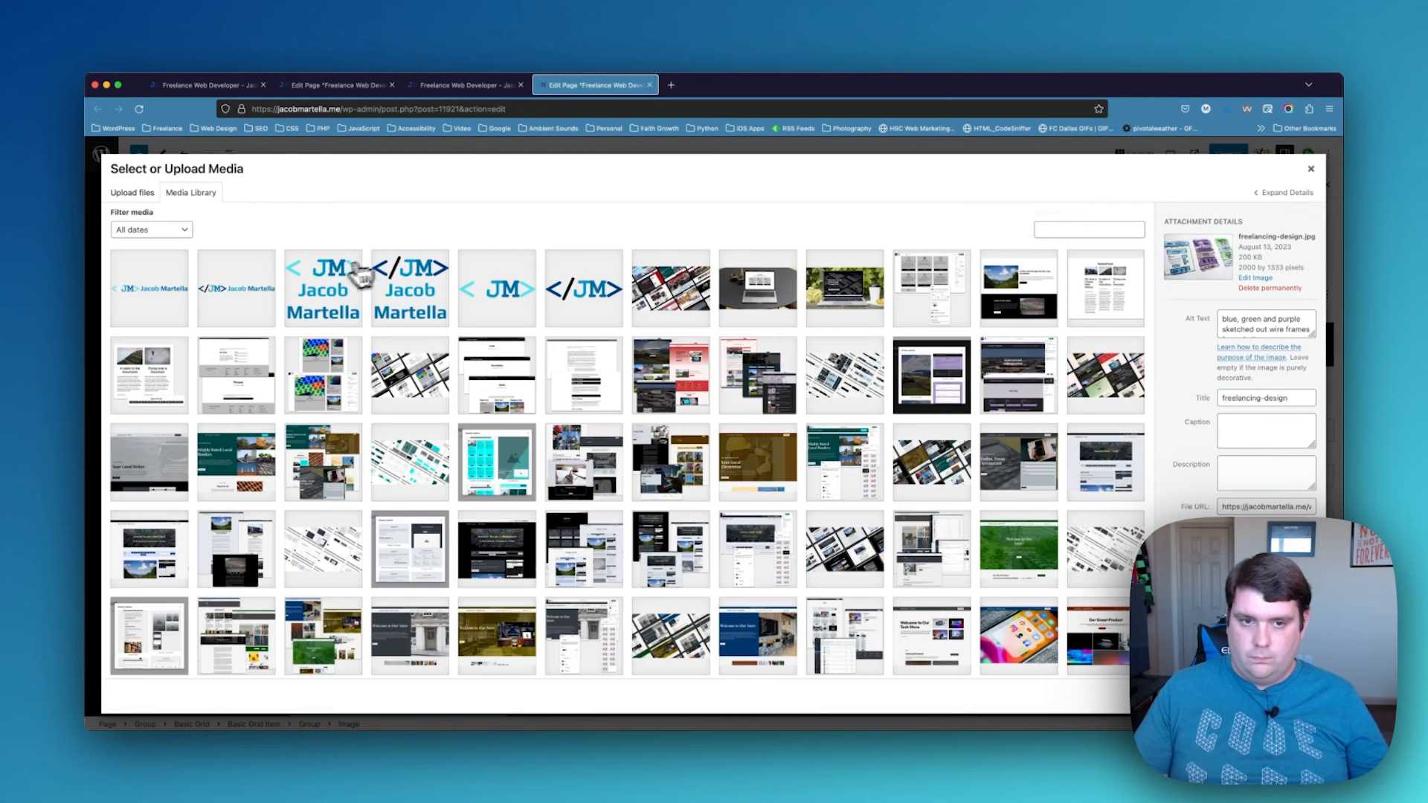
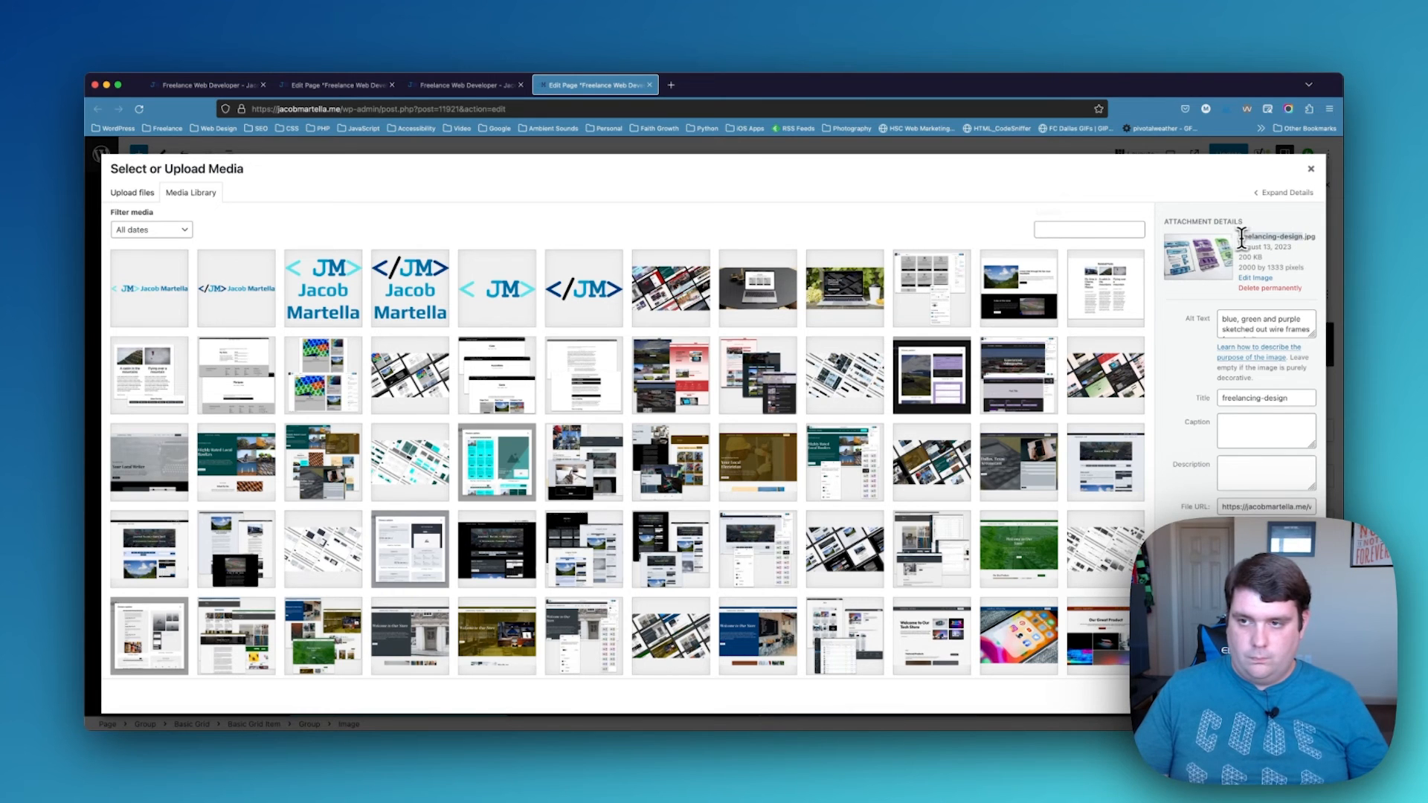
pyautogui.click(1140, 287)
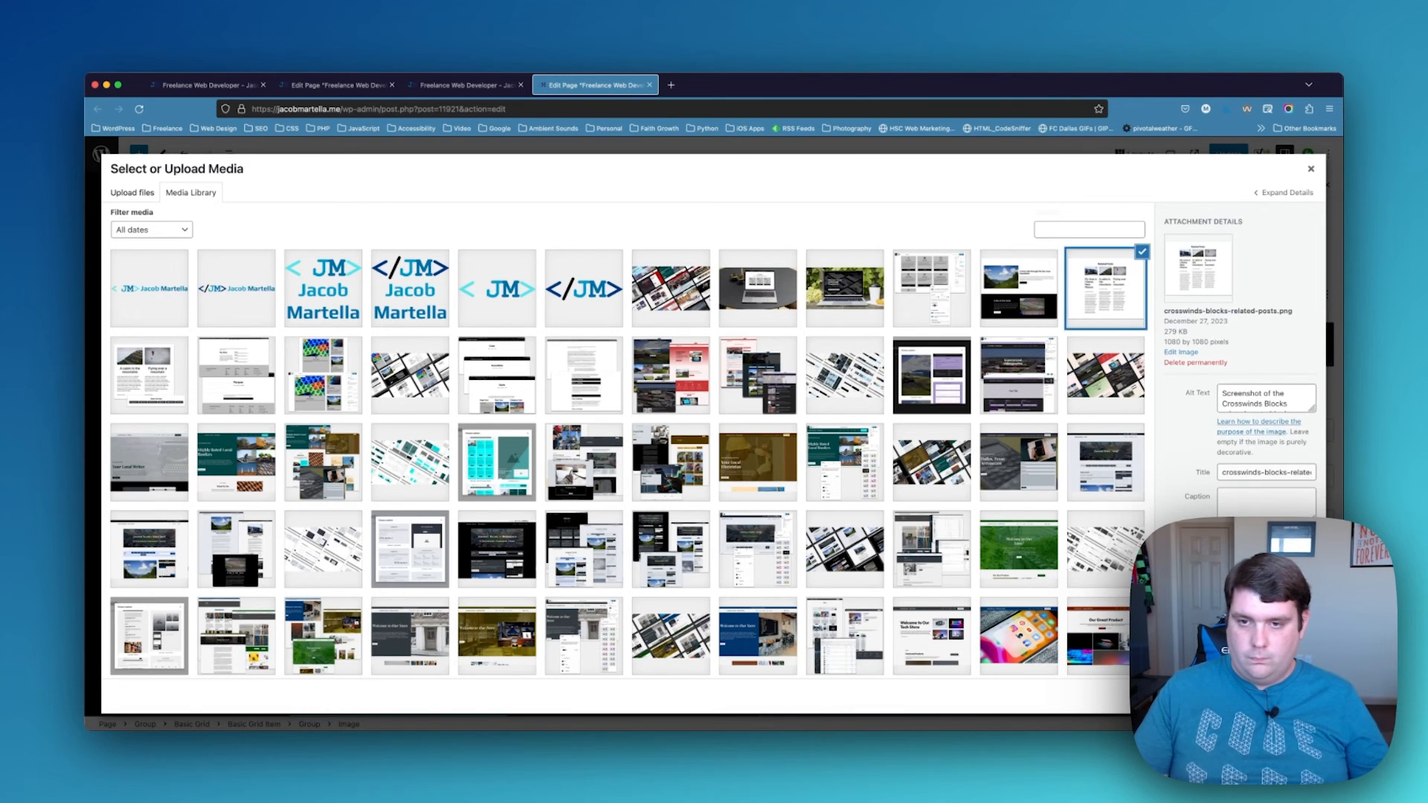
pyautogui.click(1299, 696)
# Search the media library for "freelancing-design" and replace the image below the Front End Design card with freelancing-design.jpg
pyautogui.click(1004, 347)
pyautogui.click(1024, 383)
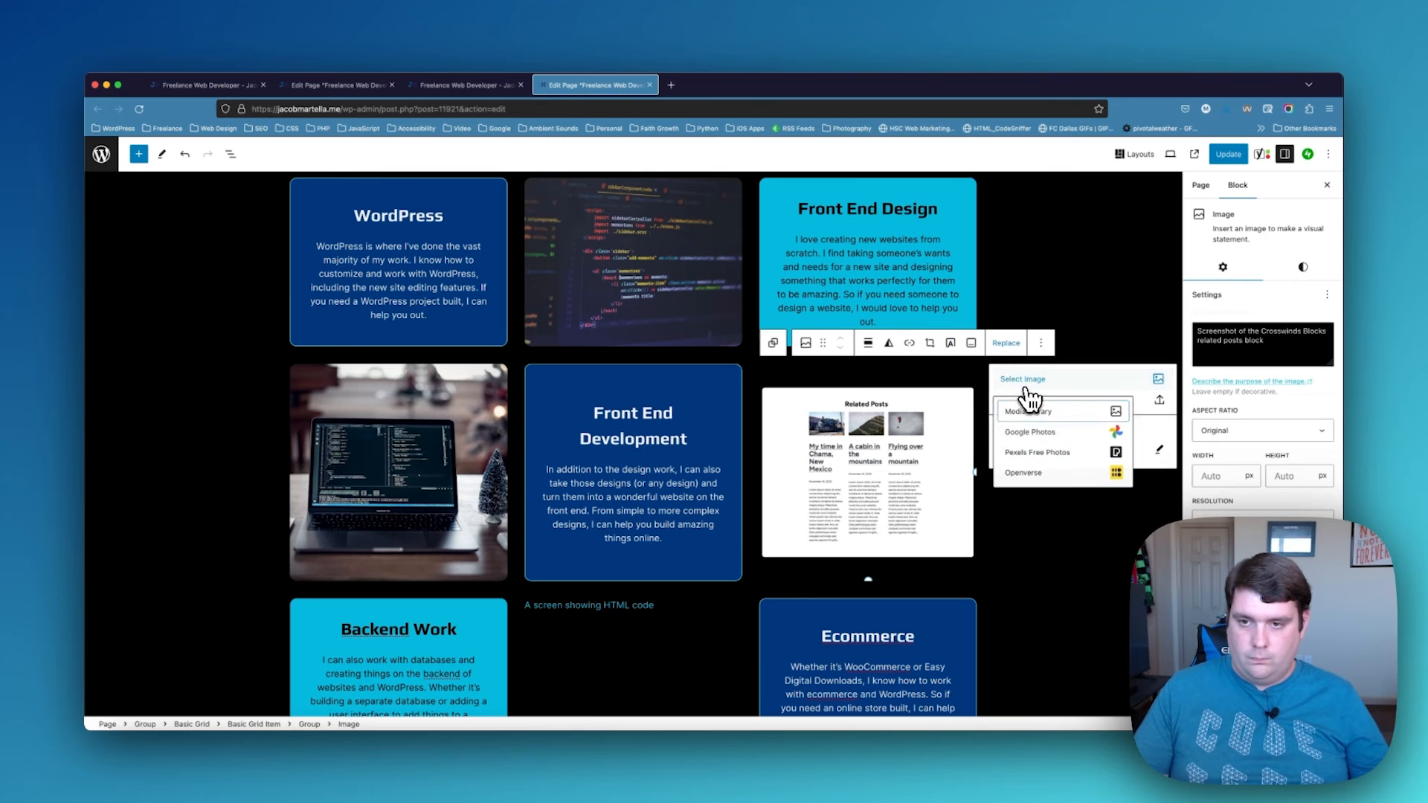
pyautogui.click(1074, 408)
pyautogui.click(1116, 234)
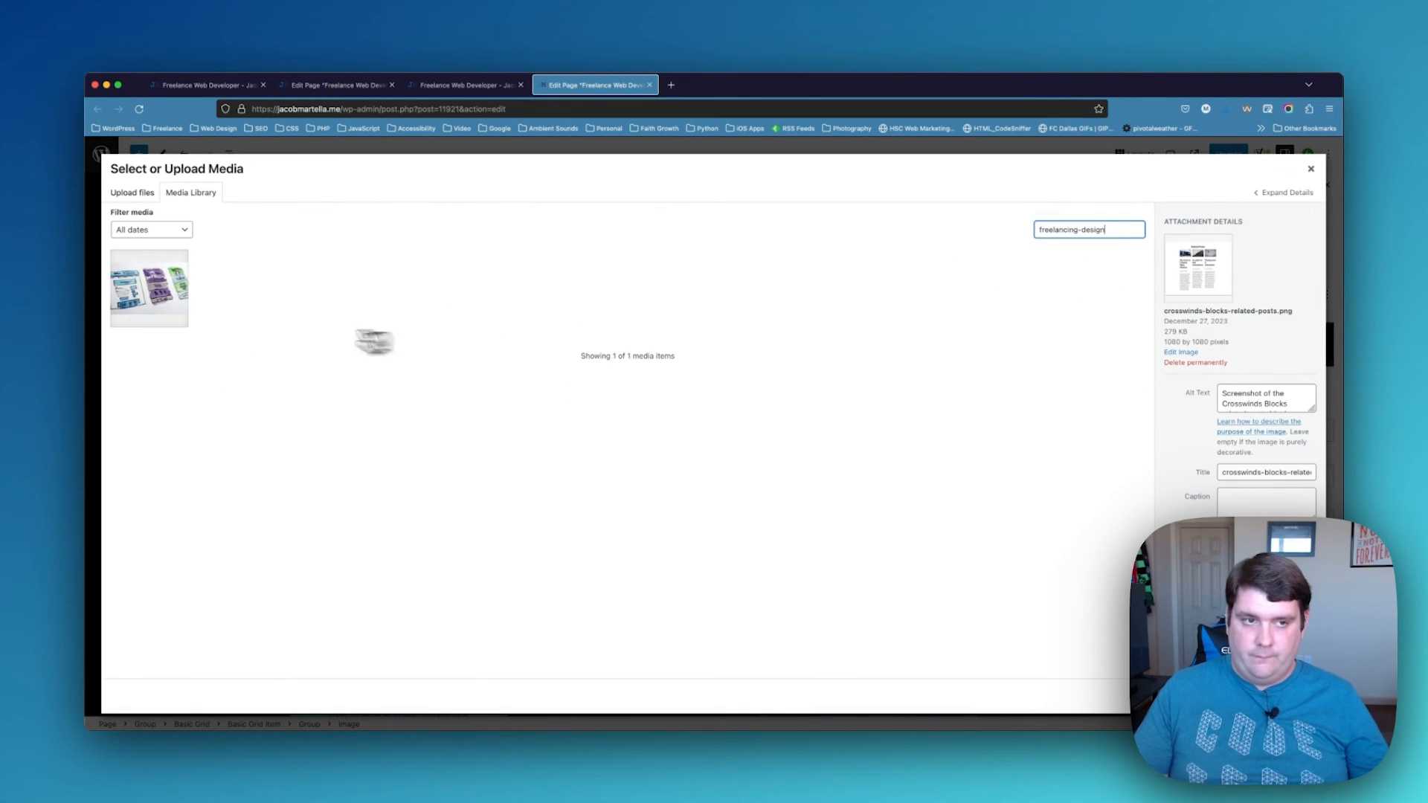
pyautogui.click(161, 293)
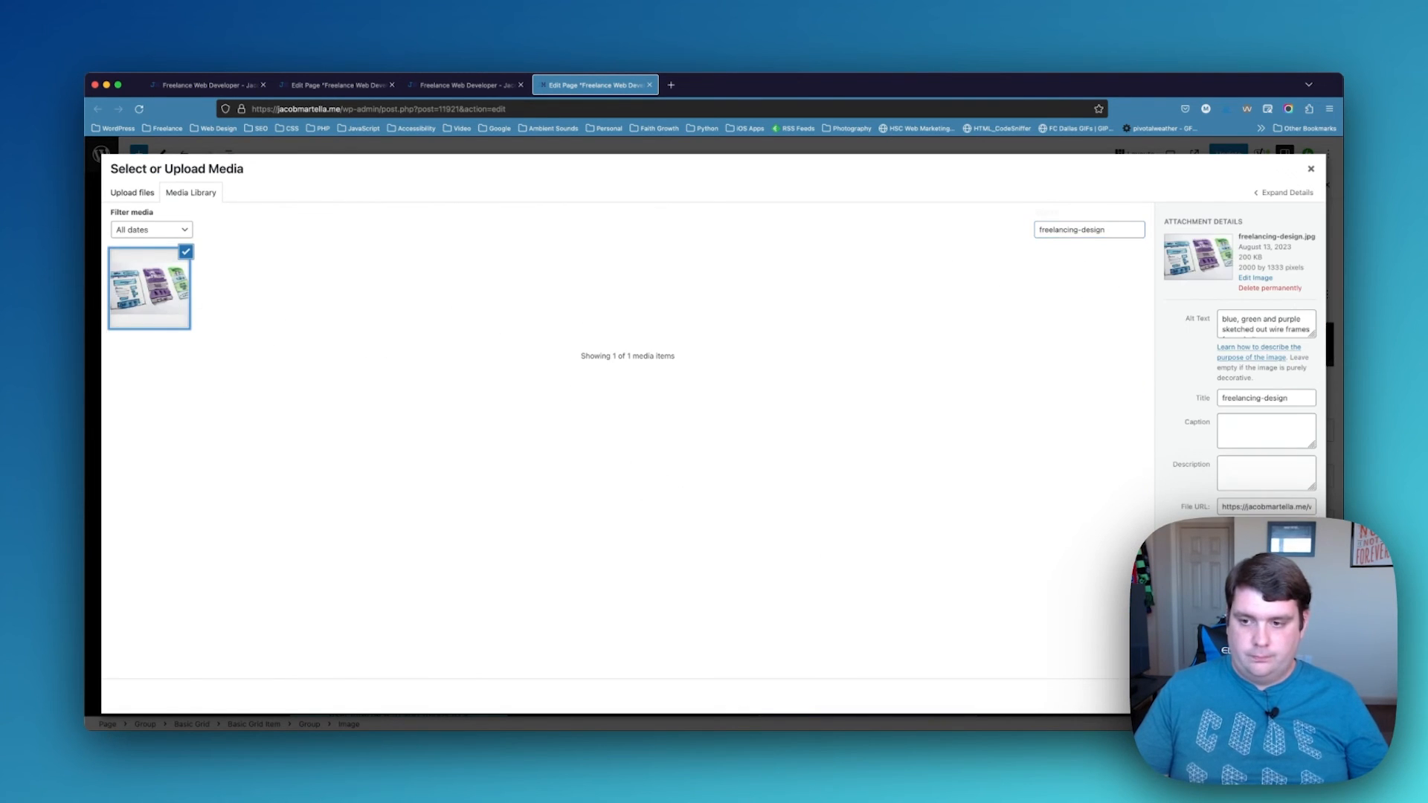
pyautogui.click(1298, 696)
# Copy the name part "freelancing-code" and replace the image between the Backend Work and Ecommerce cards with crosswinds-blocks-related-posts.png
pyautogui.scroll(-3, 590, 588)
pyautogui.click(592, 430)
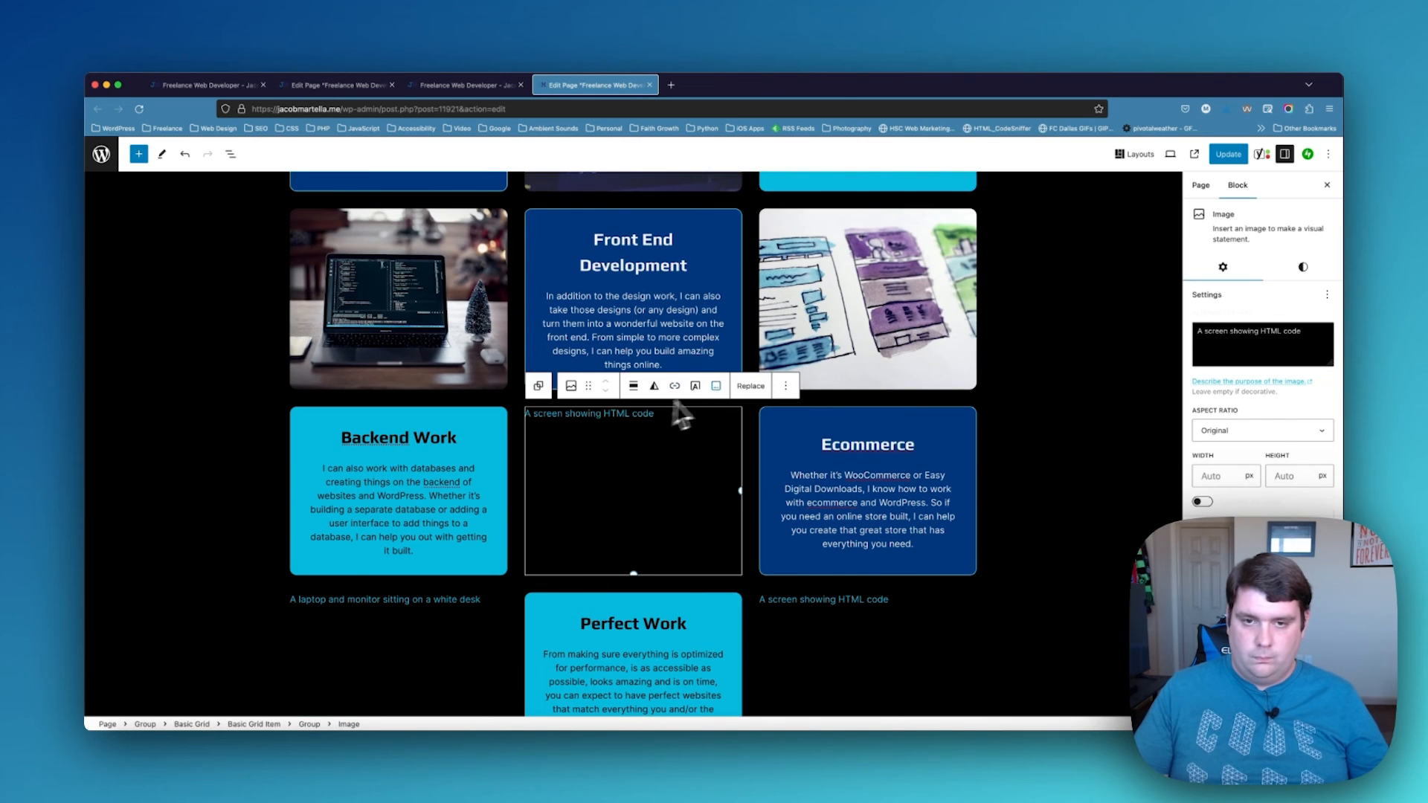
pyautogui.click(751, 386)
pyautogui.click(781, 424)
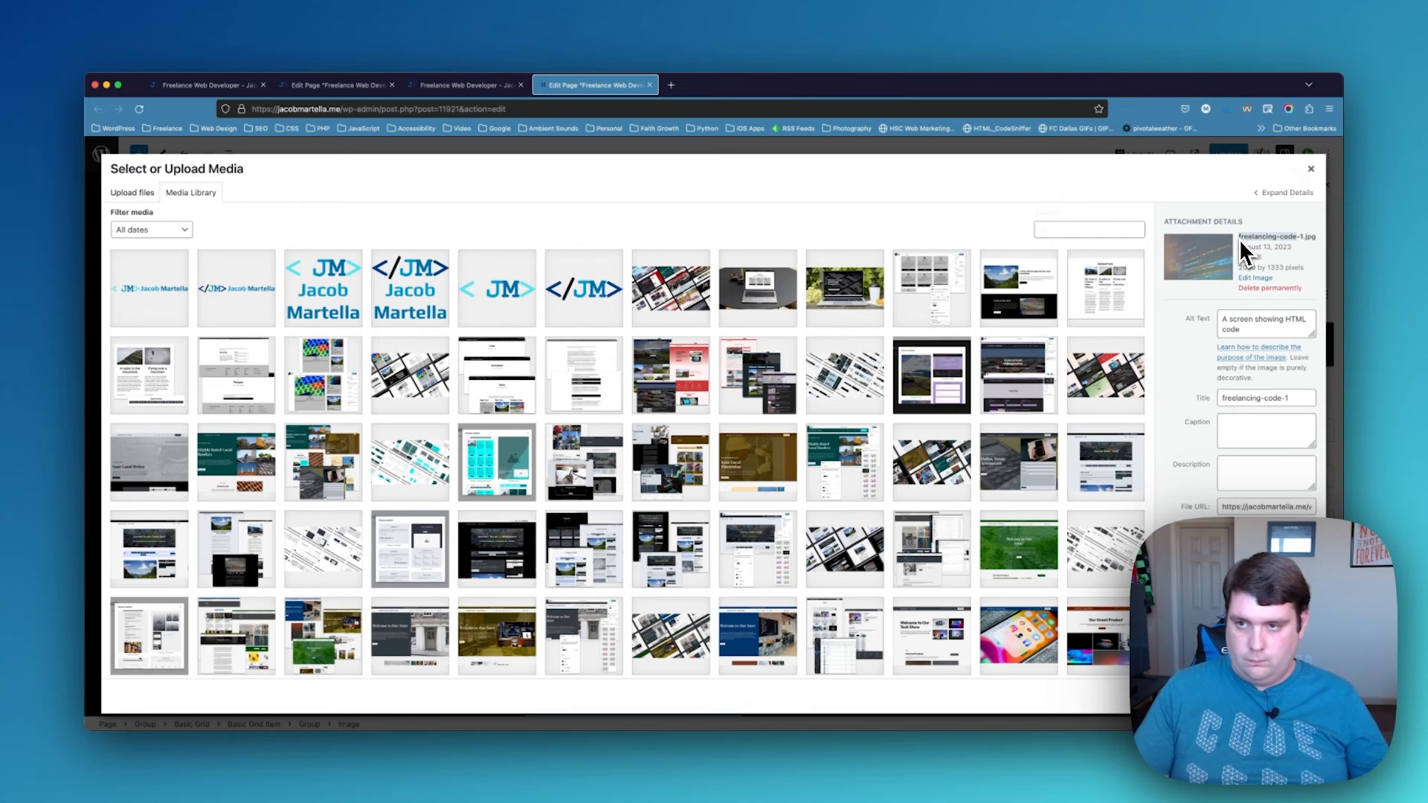
pyautogui.moveTo(1240, 242); pyautogui.dragTo(1292, 236)
pyautogui.click(1106, 287)
pyautogui.click(1279, 693)
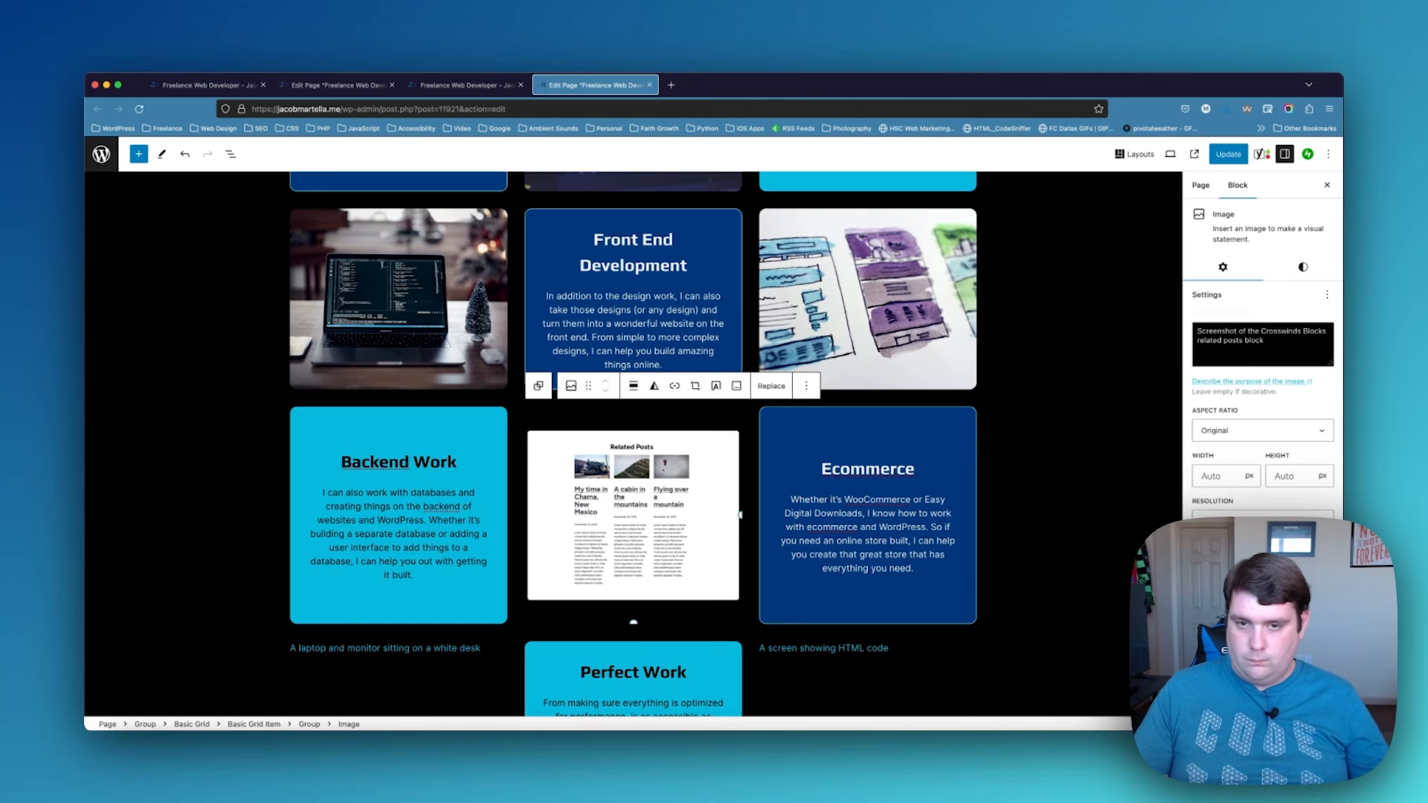
# Search the media library for "freelancing-code-1" and replace the image between Backend Work and Ecommerce with freelancing-code-1.jpg
pyautogui.click(771, 386)
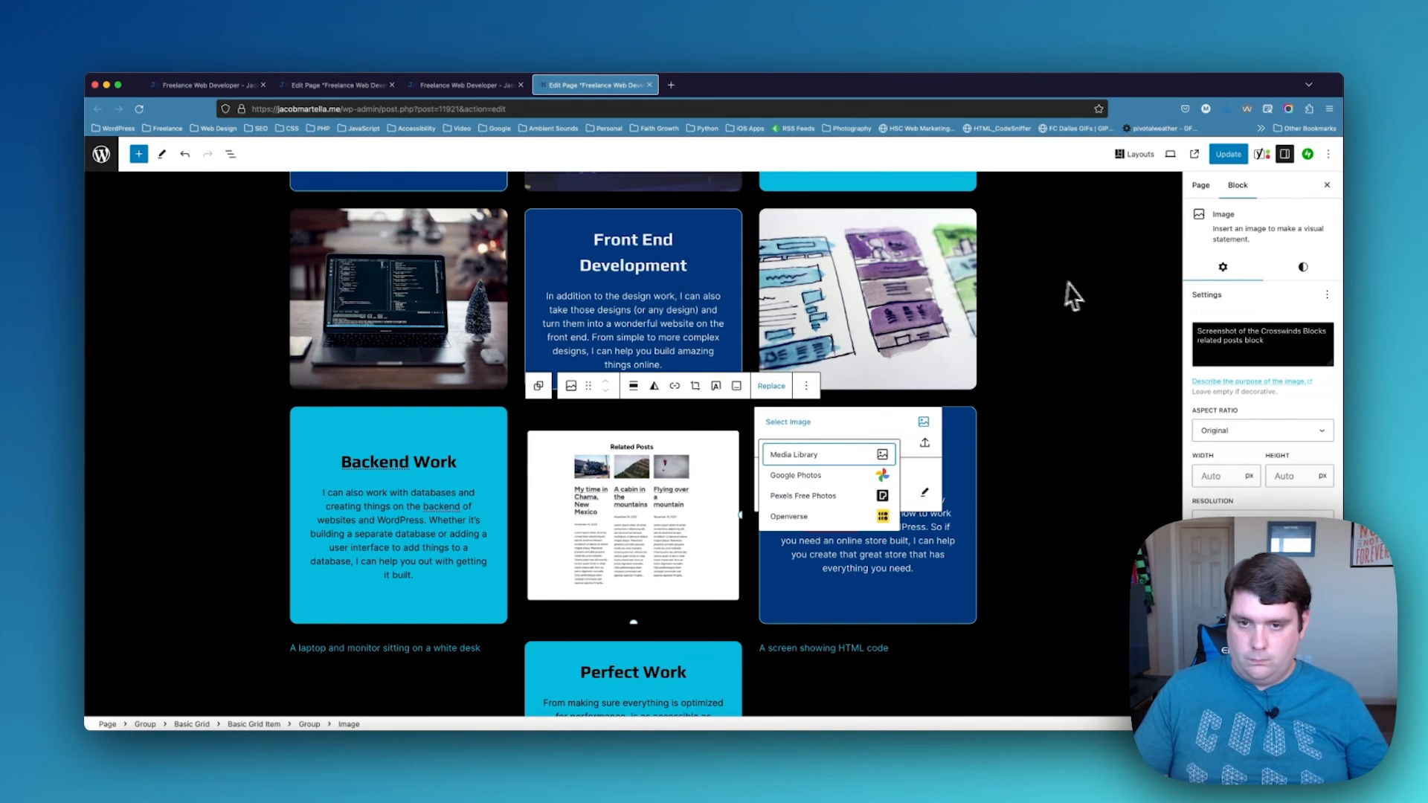
pyautogui.click(847, 457)
pyautogui.click(1097, 230)
pyautogui.write('freelancing-code')
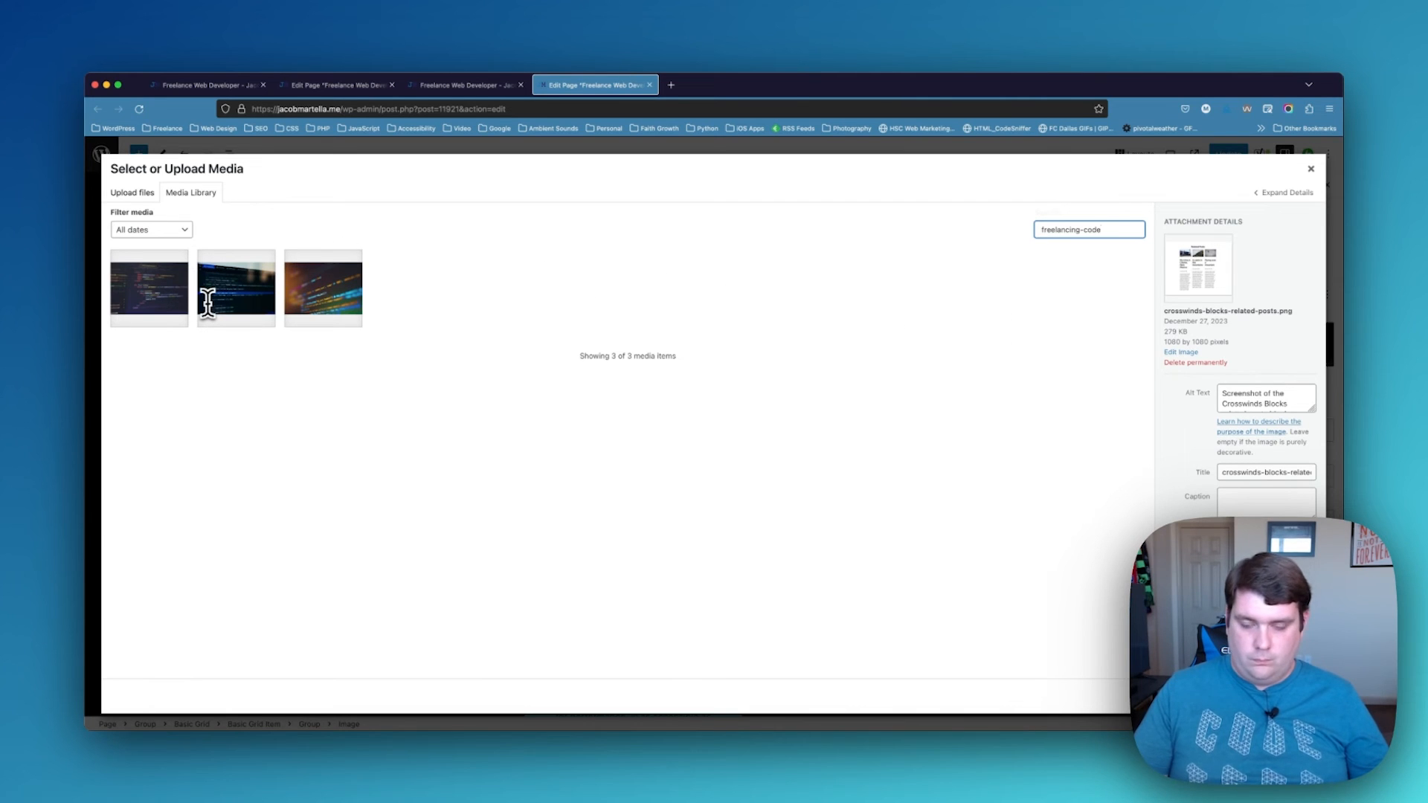
pyautogui.write('-1')
pyautogui.click(167, 299)
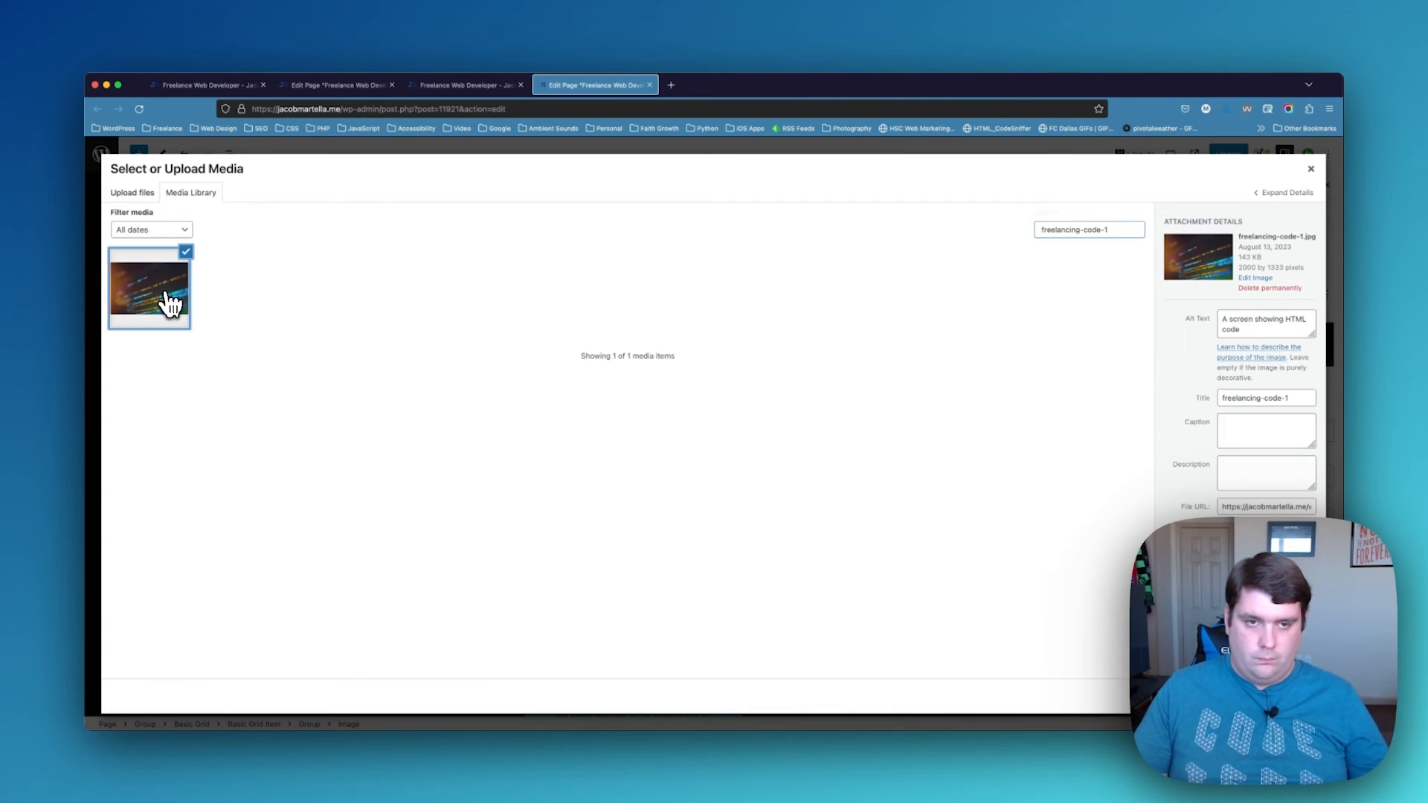
pyautogui.click(1298, 696)
# Copy the file name freelancing-computer-1 and replace the image before the Perfect Work card with crosswinds-blocks-related-posts.png
pyautogui.scroll(-3, 813, 571)
pyautogui.click(393, 446)
pyautogui.click(511, 425)
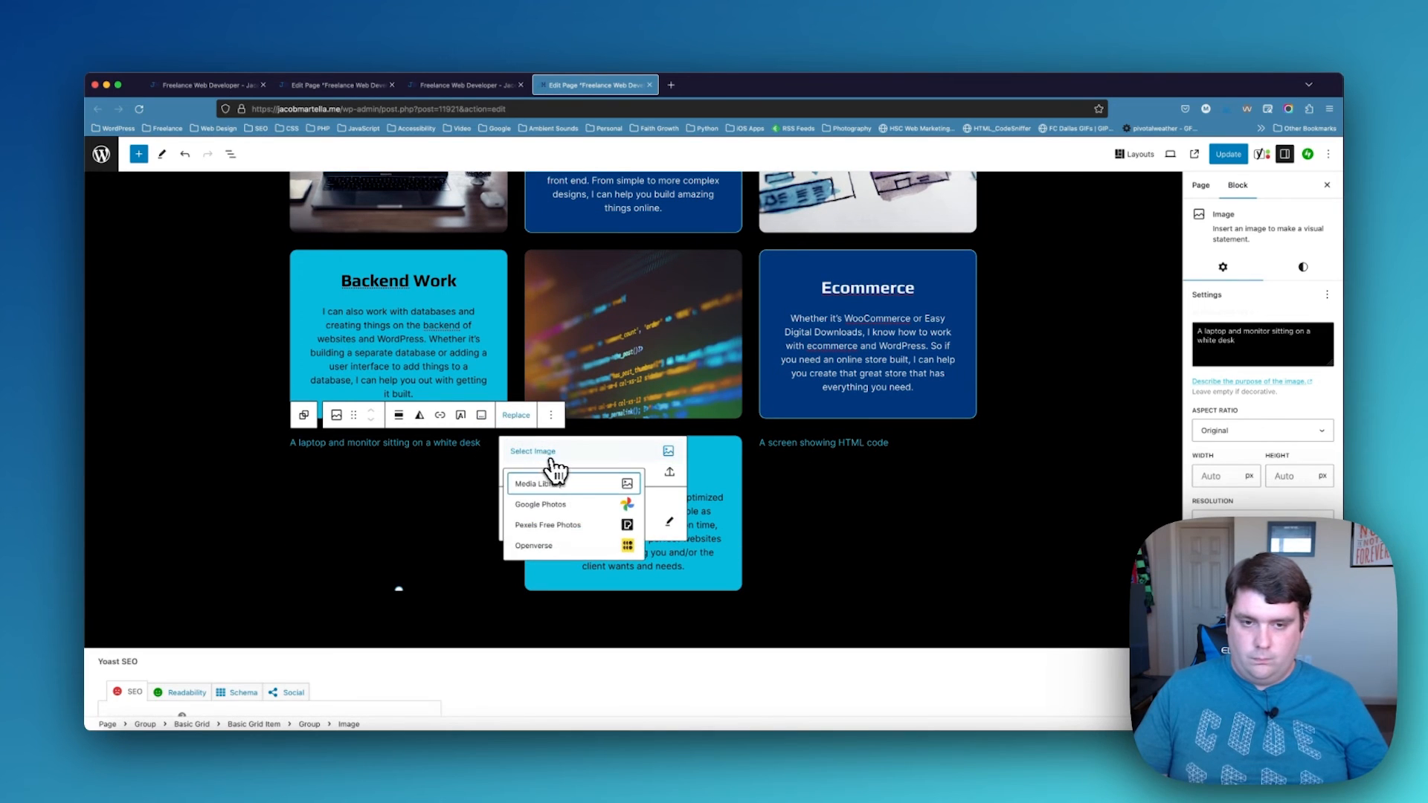
pyautogui.click(548, 459)
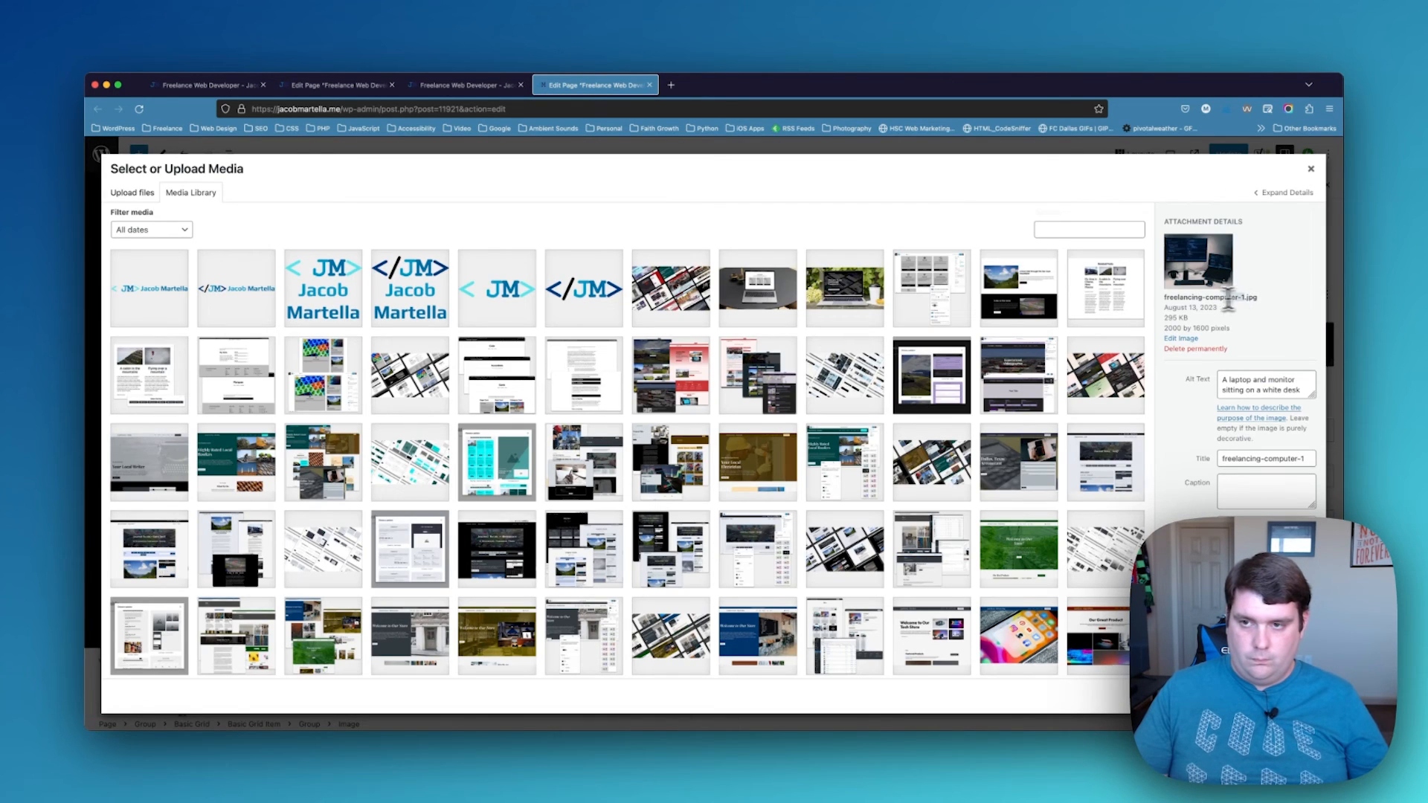
pyautogui.click(1114, 315)
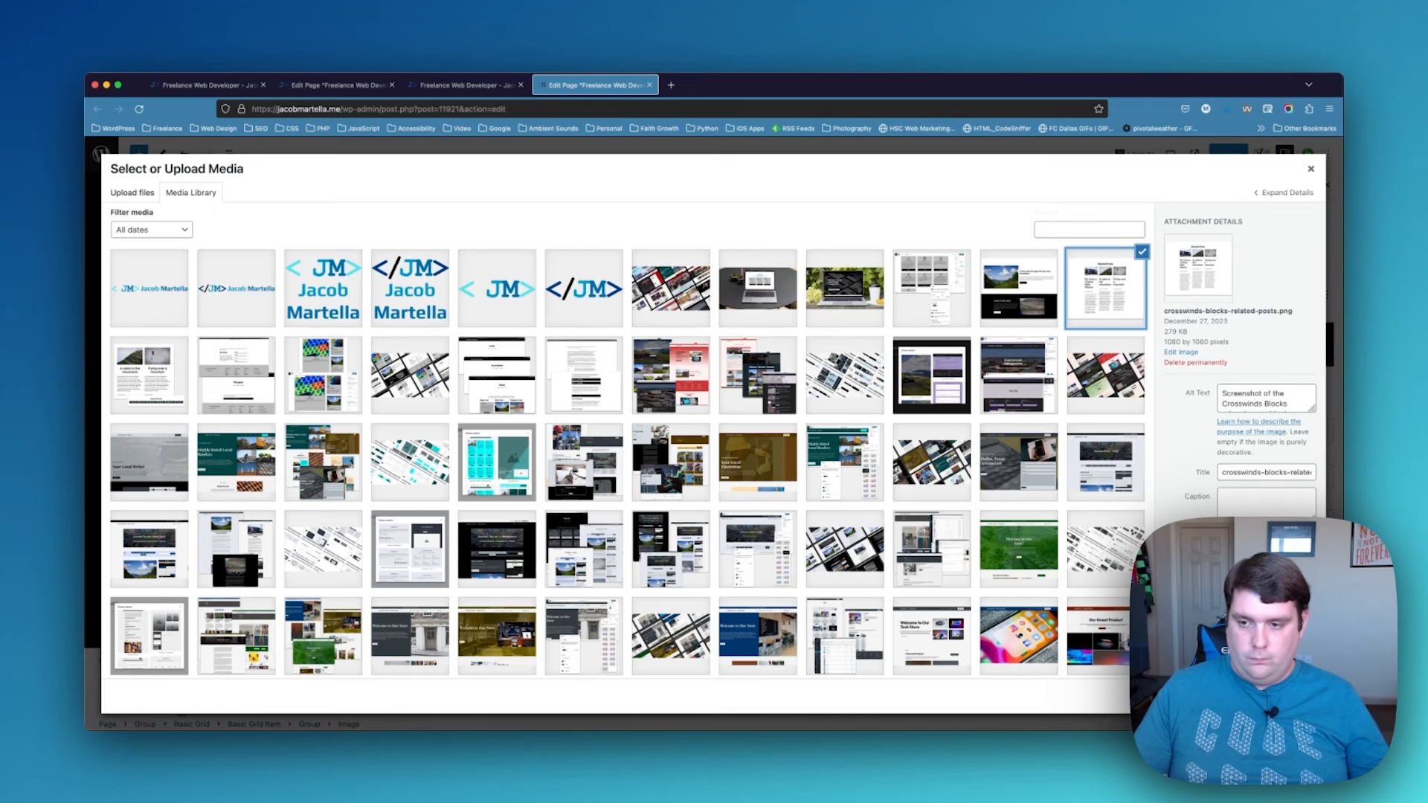
pyautogui.click(1299, 696)
# Search the media library for "freelancing-computer-1" and replace the image before the Perfect Work card with freelancing-computer-1.jpg
pyautogui.click(539, 415)
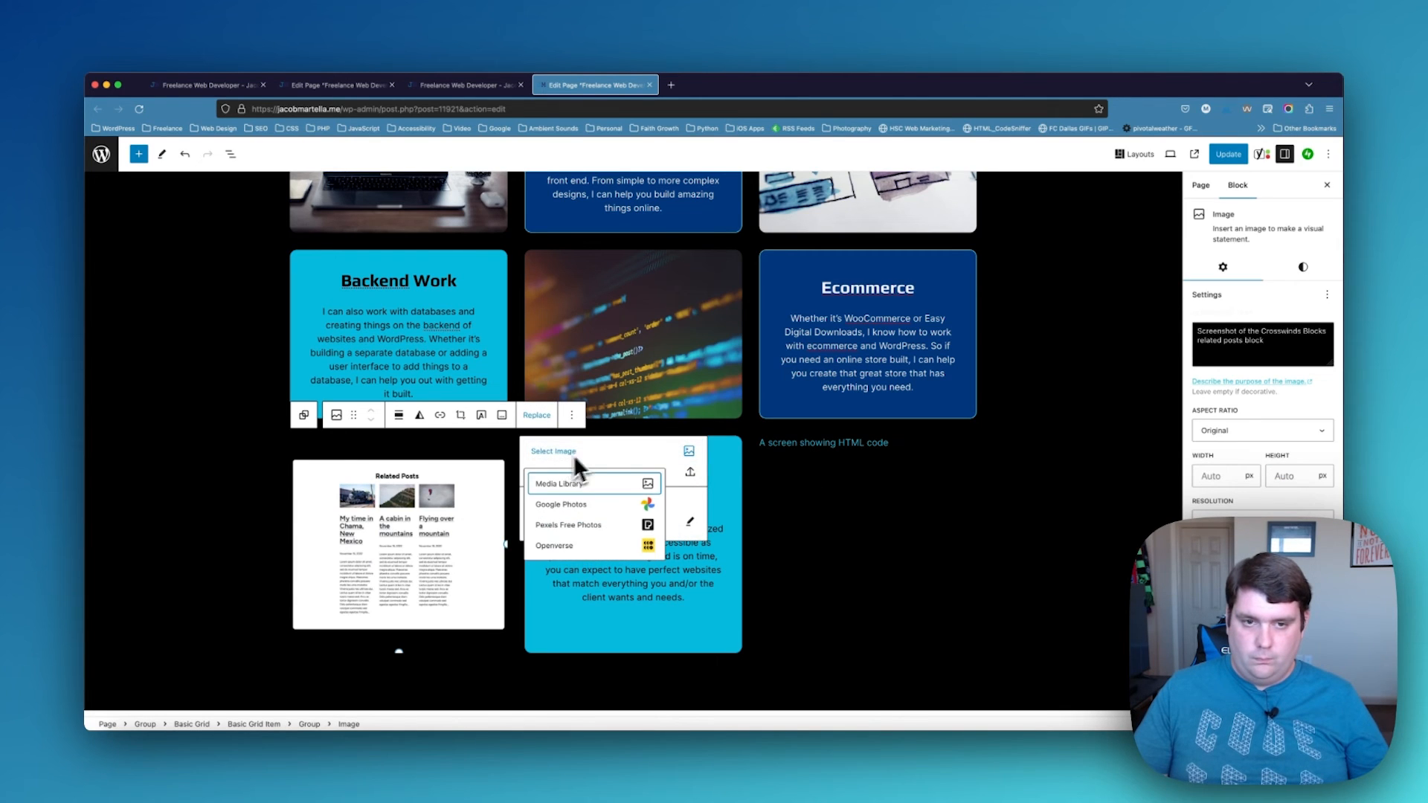
pyautogui.click(623, 485)
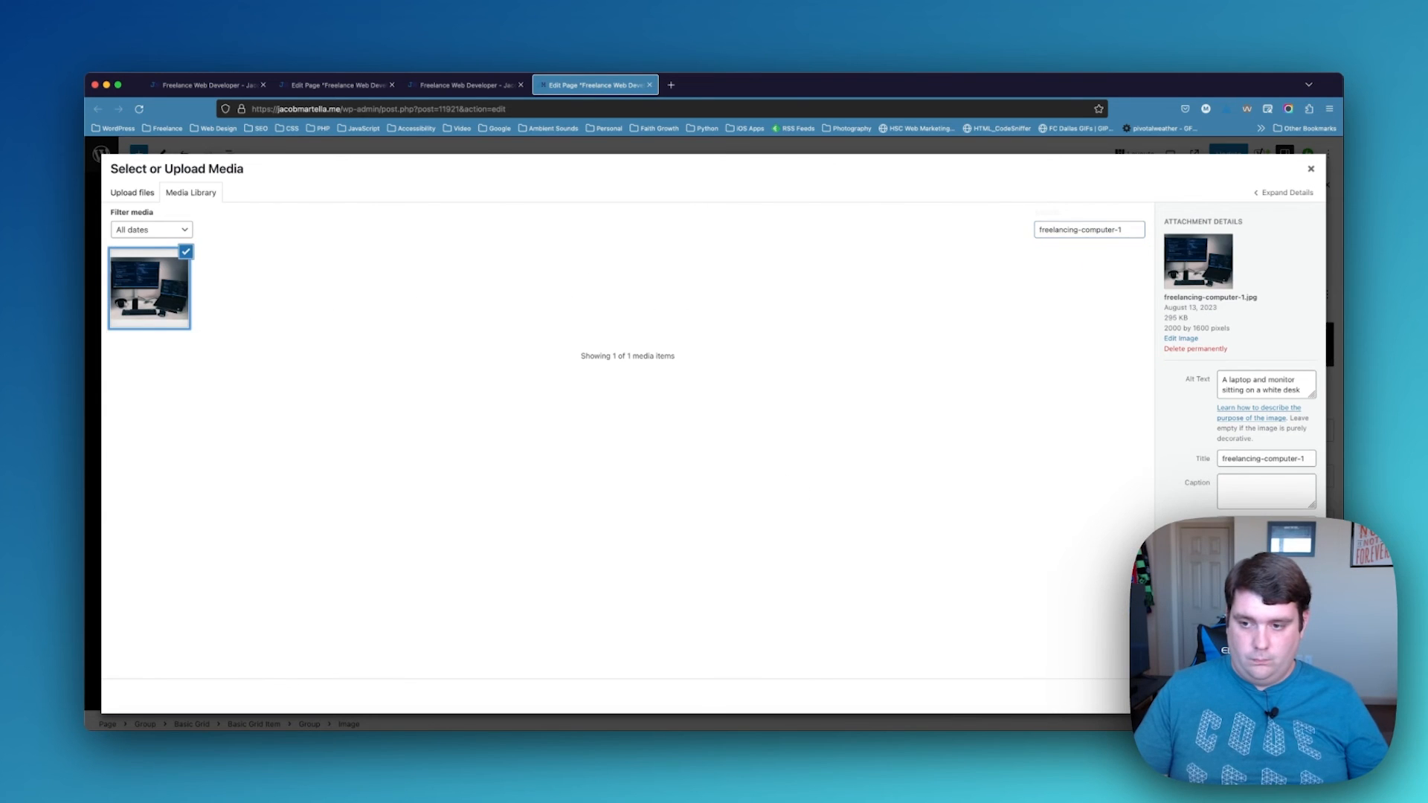
pyautogui.click(1298, 696)
# Copy the file name freelancing-code-2 and replace the image below the Ecommerce card with crosswinds-blocks-related-posts.png
pyautogui.click(826, 470)
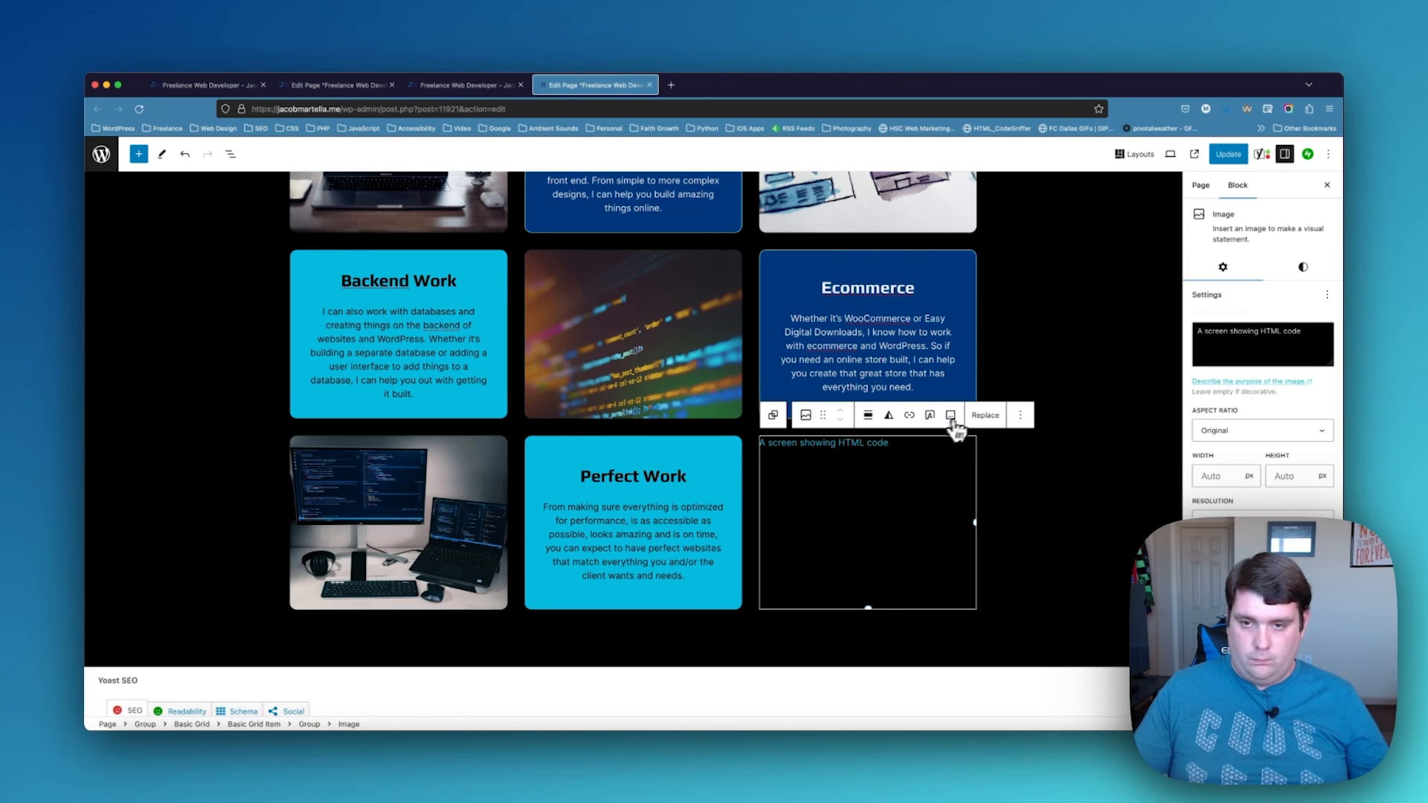
pyautogui.click(986, 415)
pyautogui.click(1032, 491)
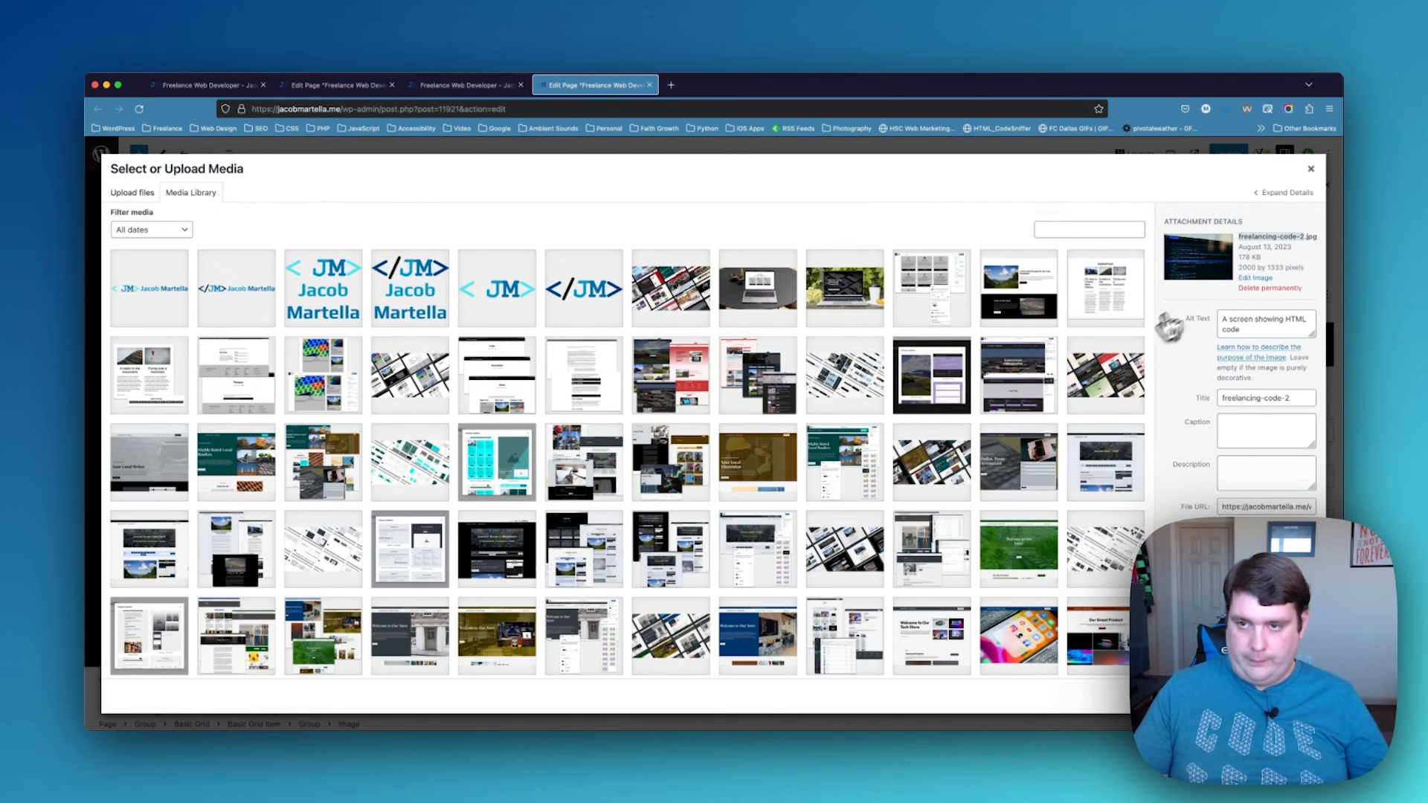
pyautogui.click(1108, 321)
pyautogui.click(1295, 696)
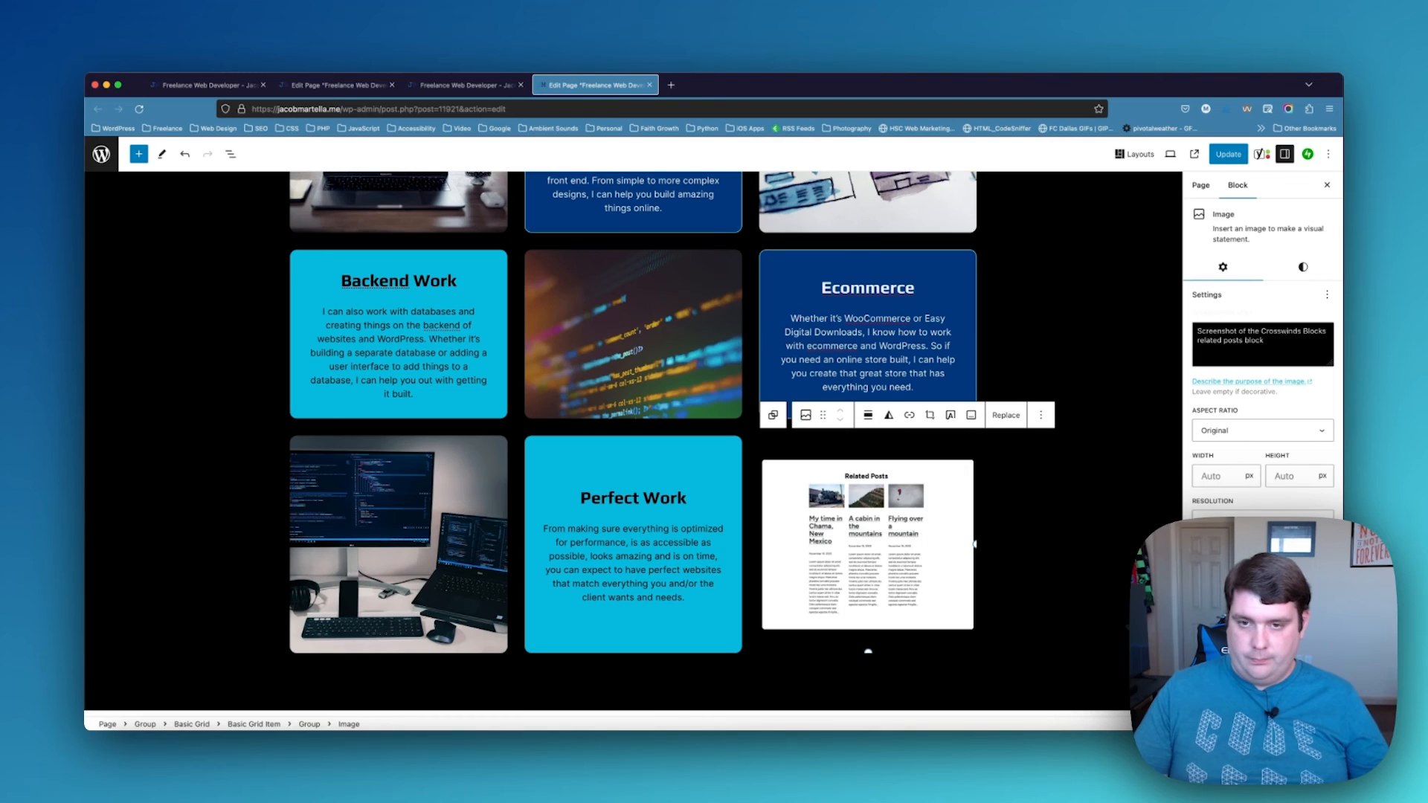
# Search the media library for "freelancing-code-2" and replace the image below the Ecommerce card with freelancing-code-2.jpg
pyautogui.click(1003, 418)
pyautogui.click(1040, 456)
pyautogui.click(1043, 484)
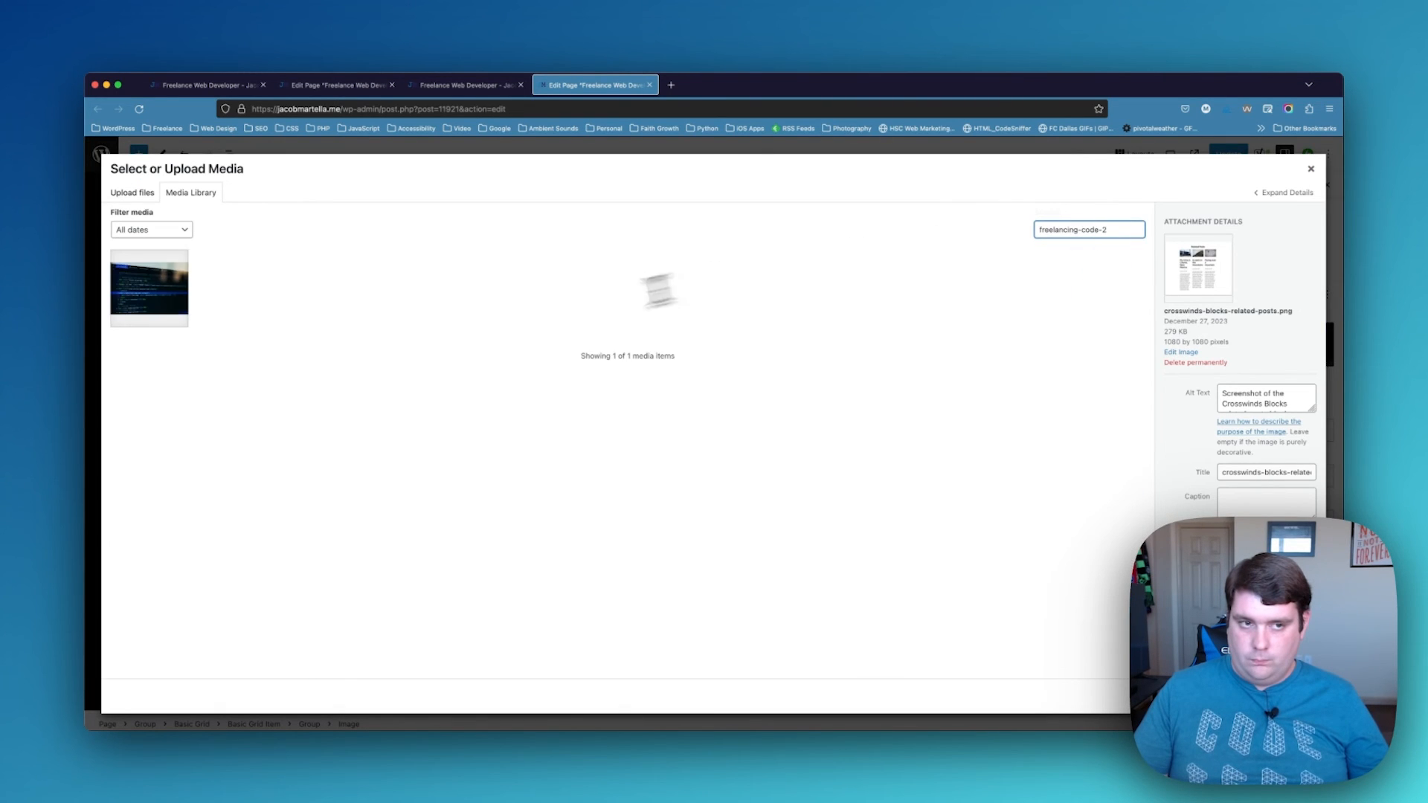
pyautogui.click(169, 302)
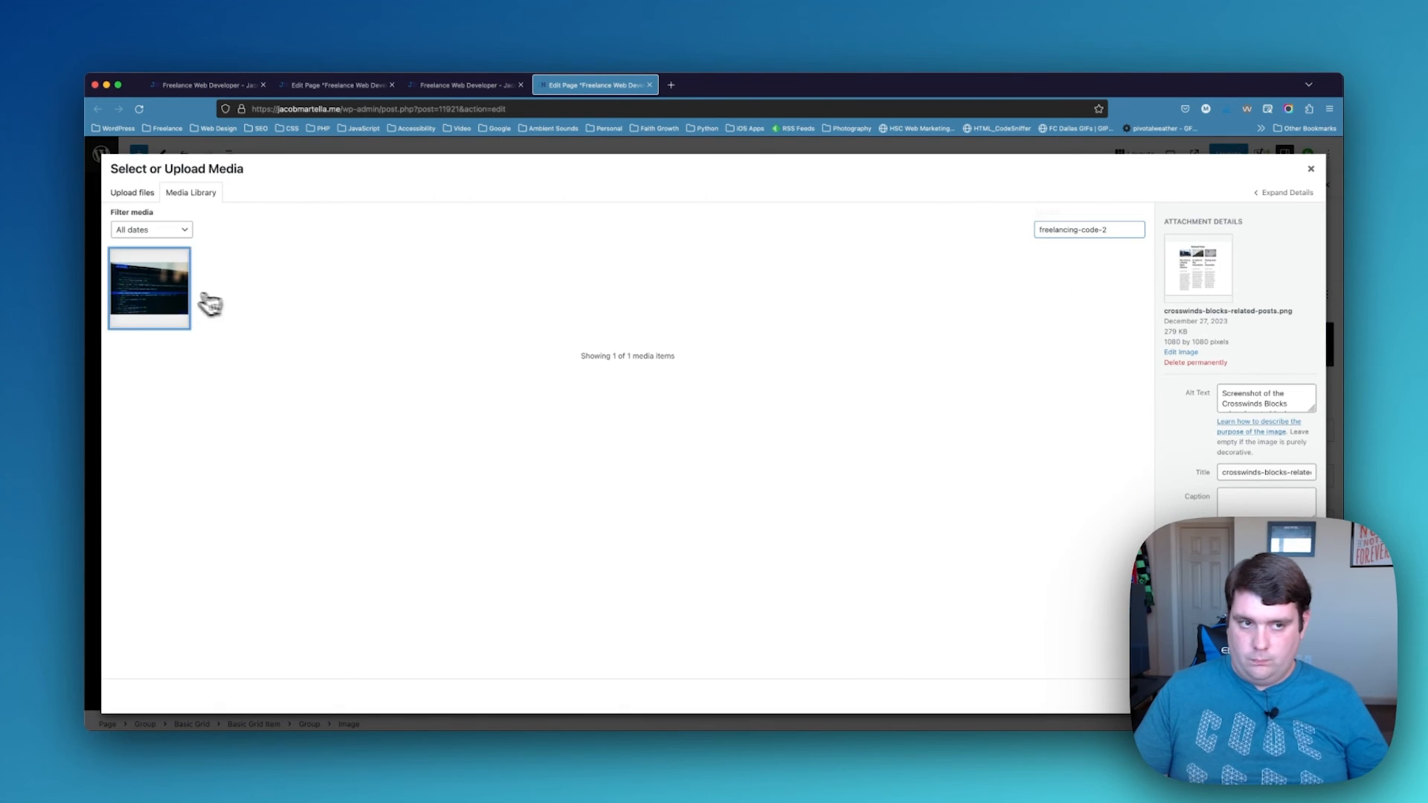
pyautogui.click(1296, 696)
pyautogui.scroll(-3, 625, 548)
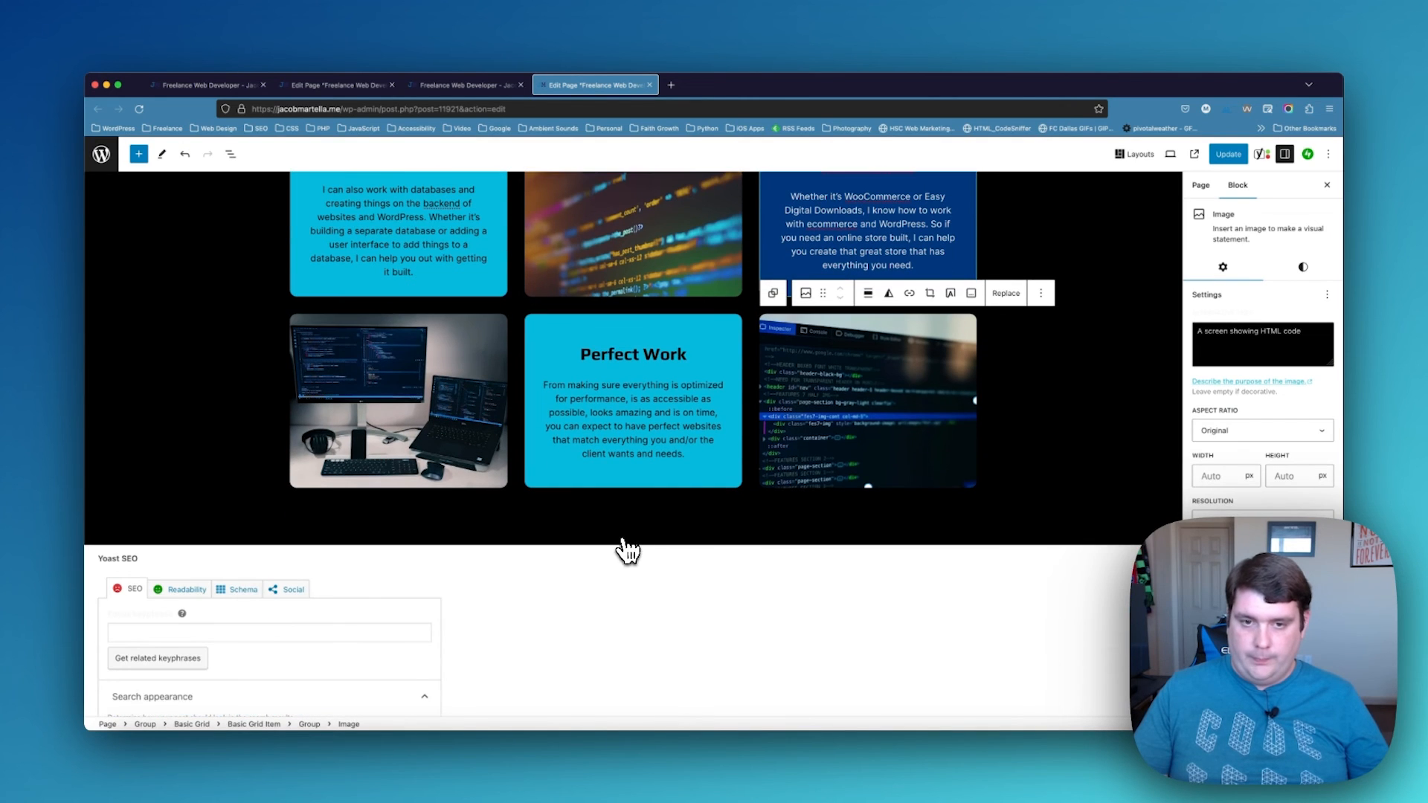
# Copy the Portfolio "What I've Done in the Past" group from the staging page and paste it at the end of the live page
pyautogui.click(209, 353)
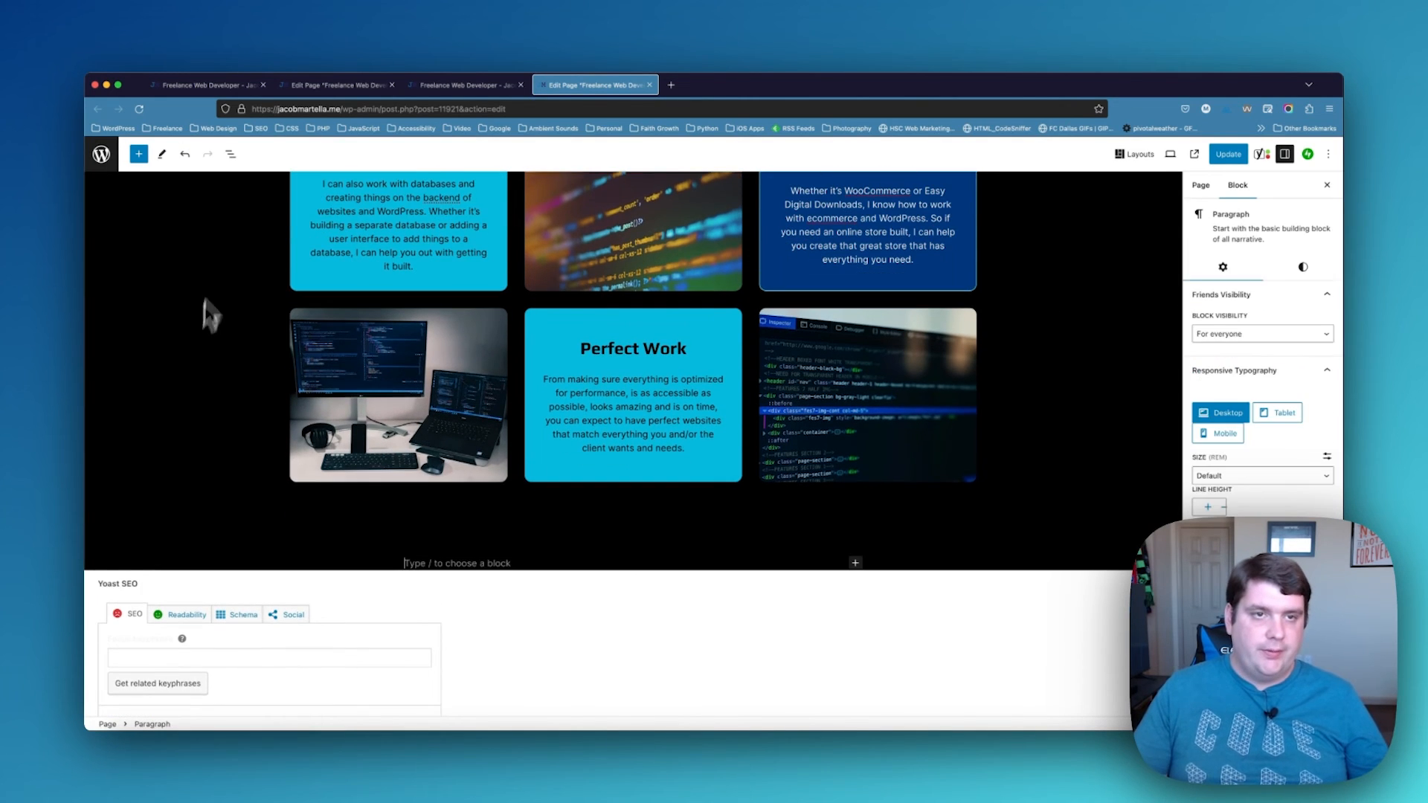
pyautogui.click(331, 84)
pyautogui.scroll(-10, 265, 364)
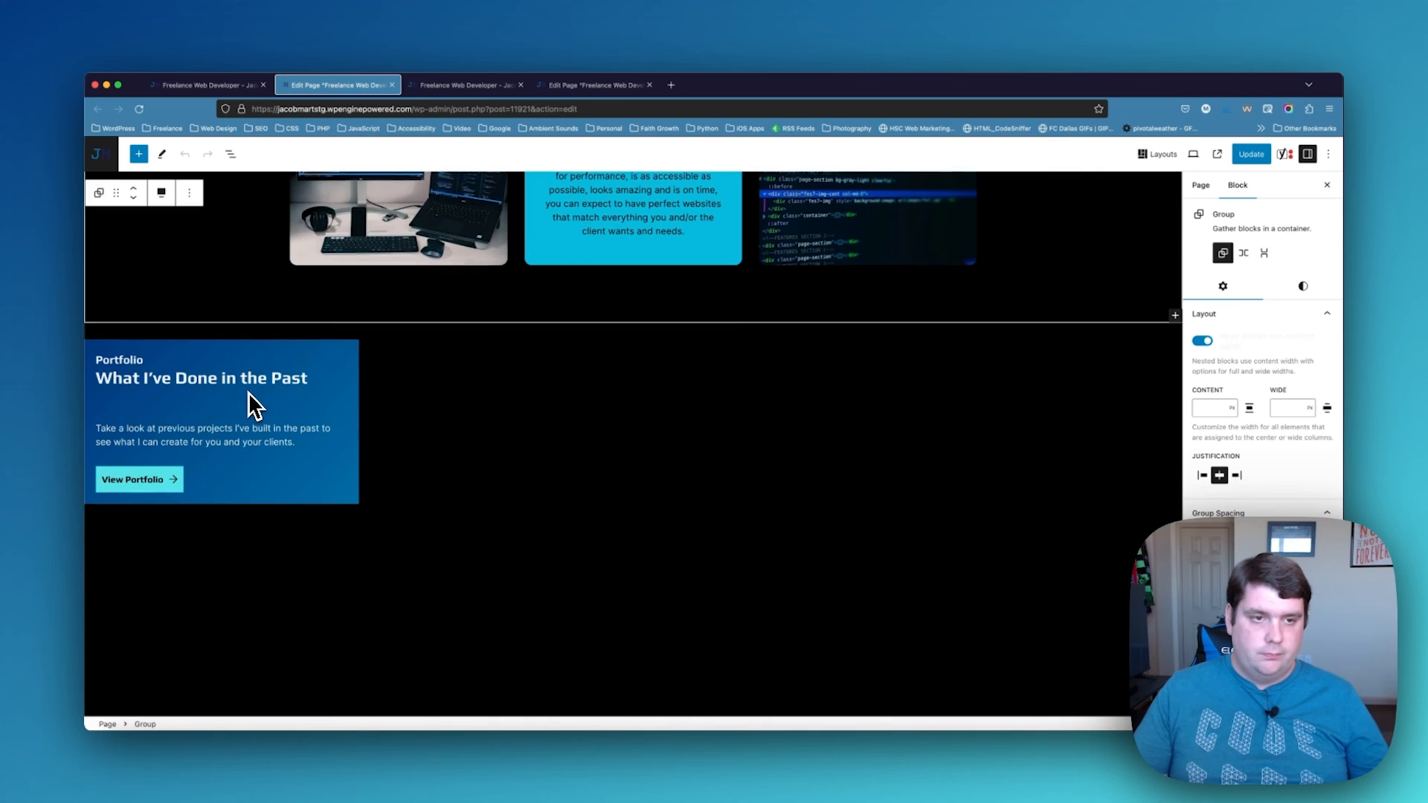
pyautogui.click(318, 341)
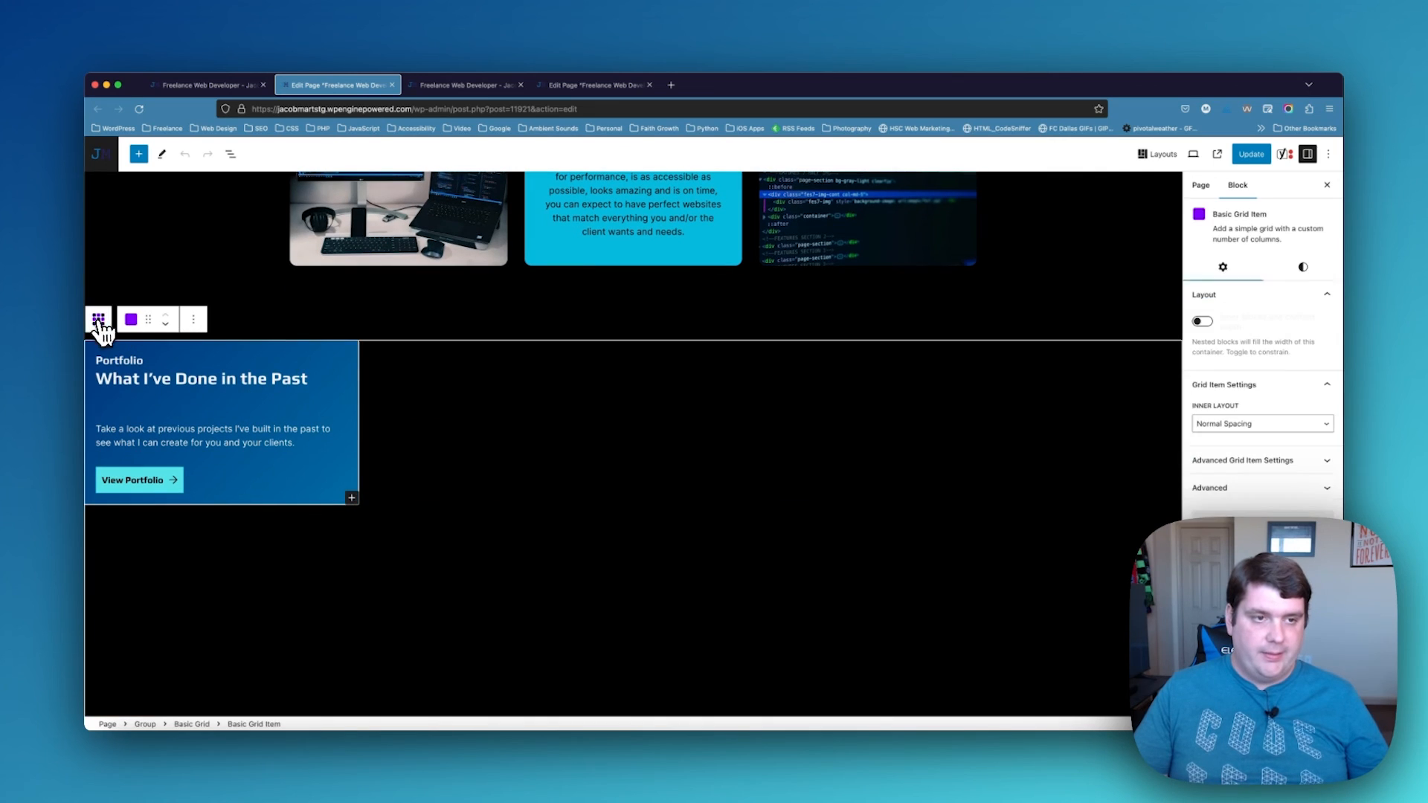
pyautogui.click(99, 320)
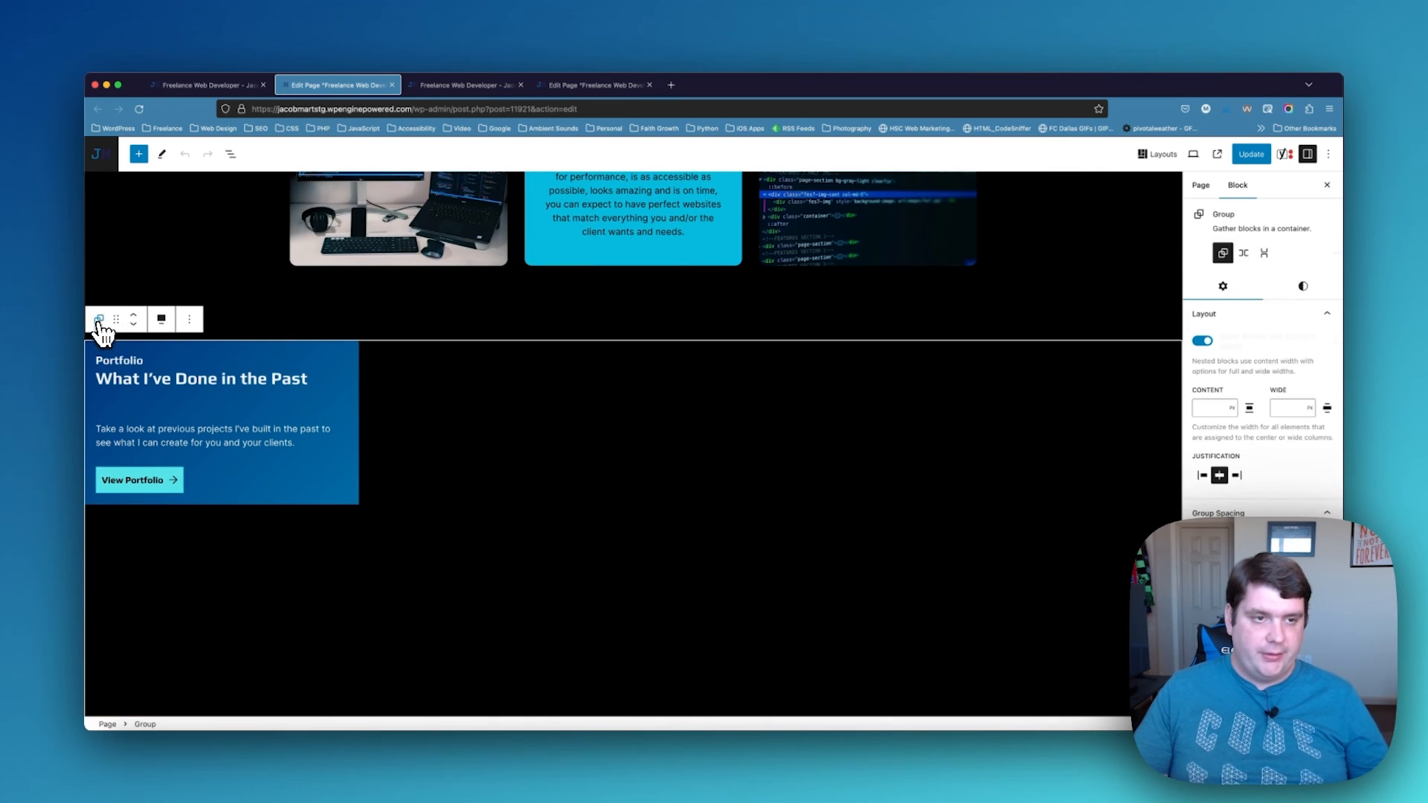
pyautogui.click(190, 319)
pyautogui.click(569, 86)
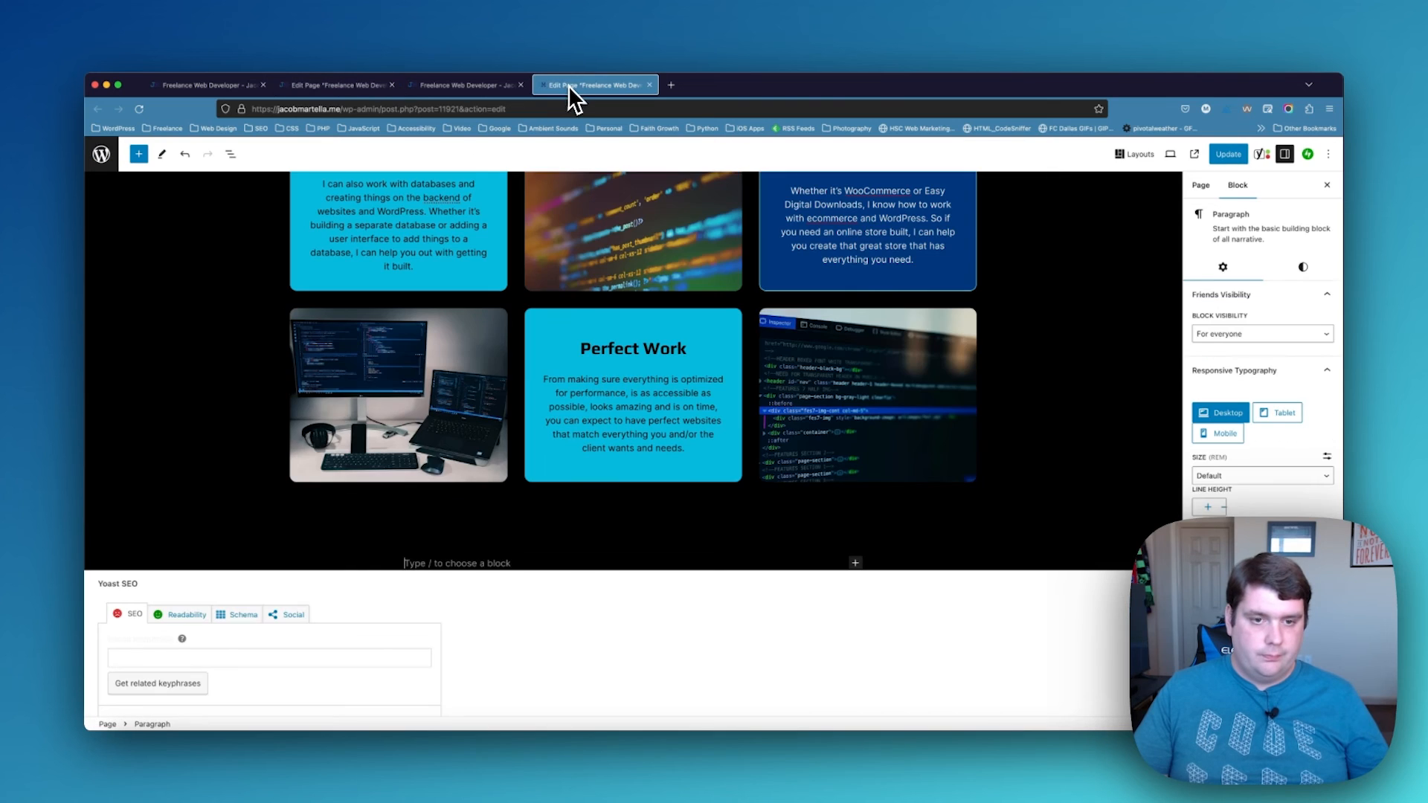
pyautogui.press('super+v')
pyautogui.scroll(-4, 542, 578)
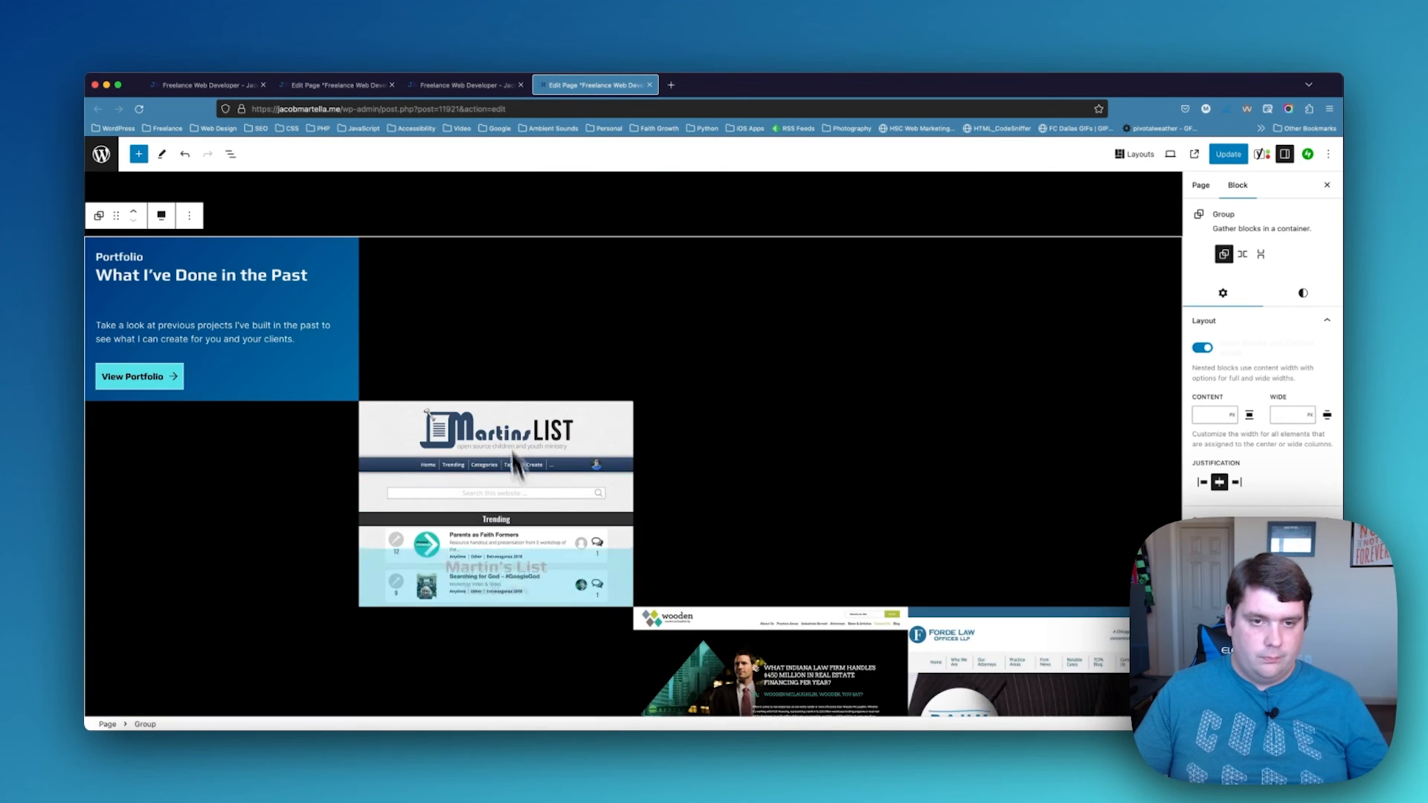
# Link the View Portfolio button to the live site's Portfolio page, found by searching for "portfolio"
pyautogui.click(148, 393)
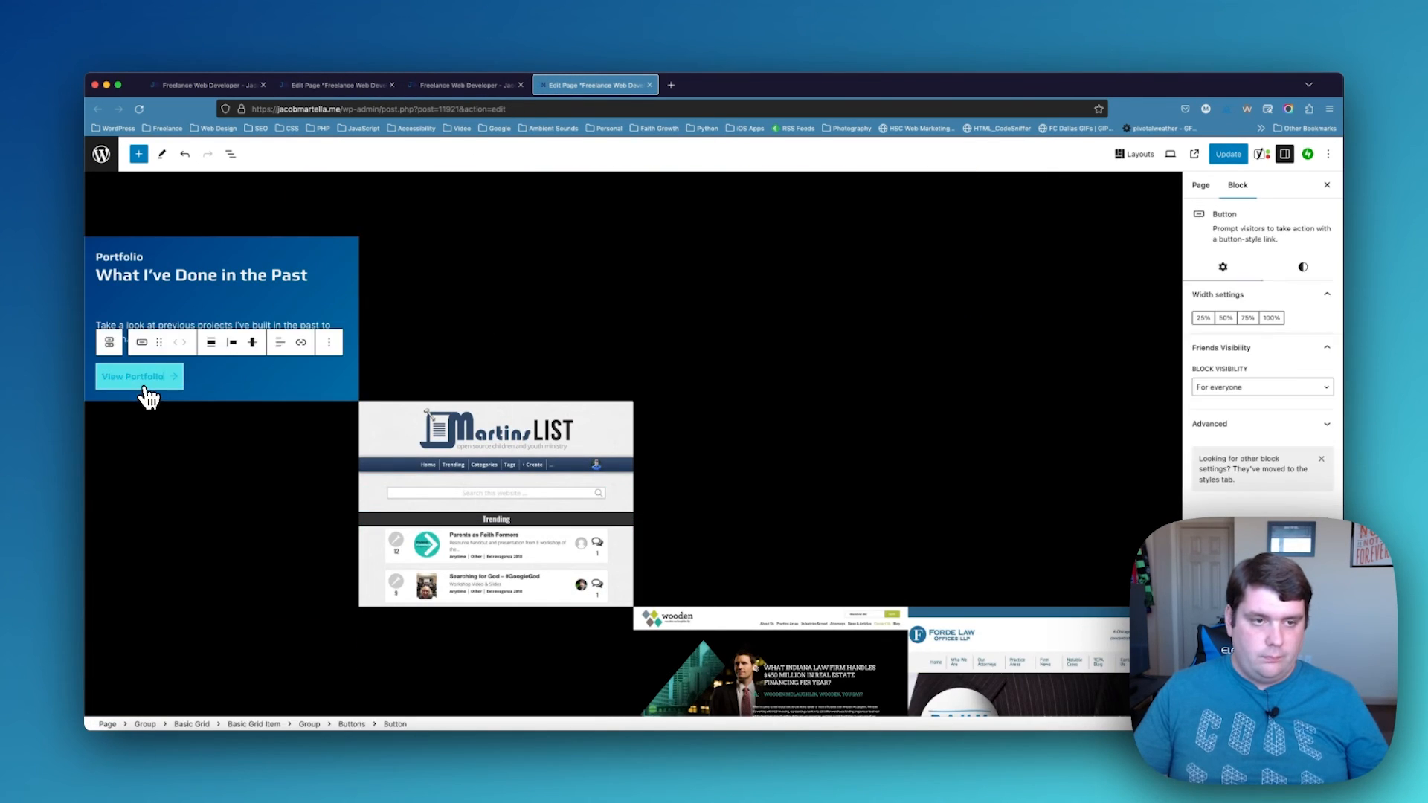
pyautogui.click(301, 343)
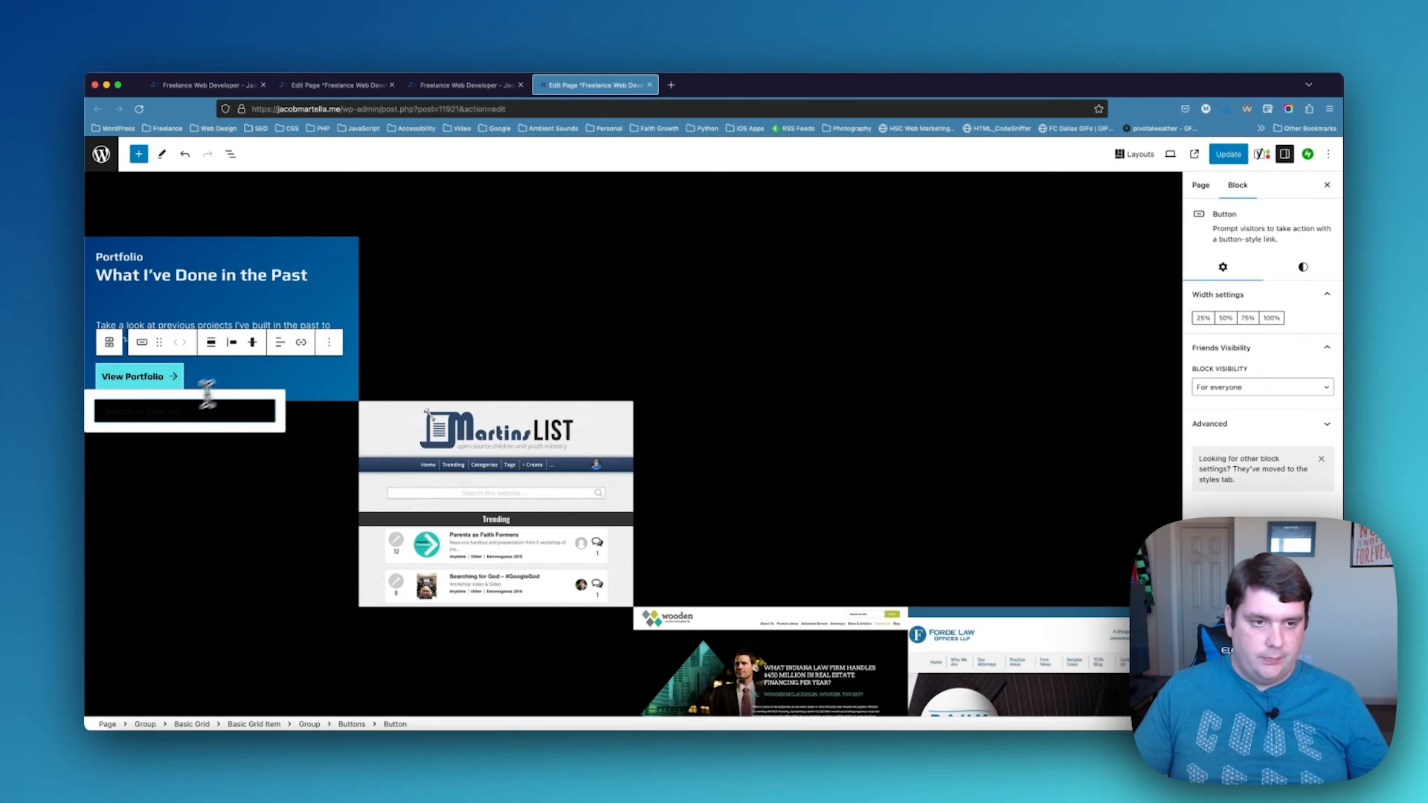
pyautogui.click(173, 411)
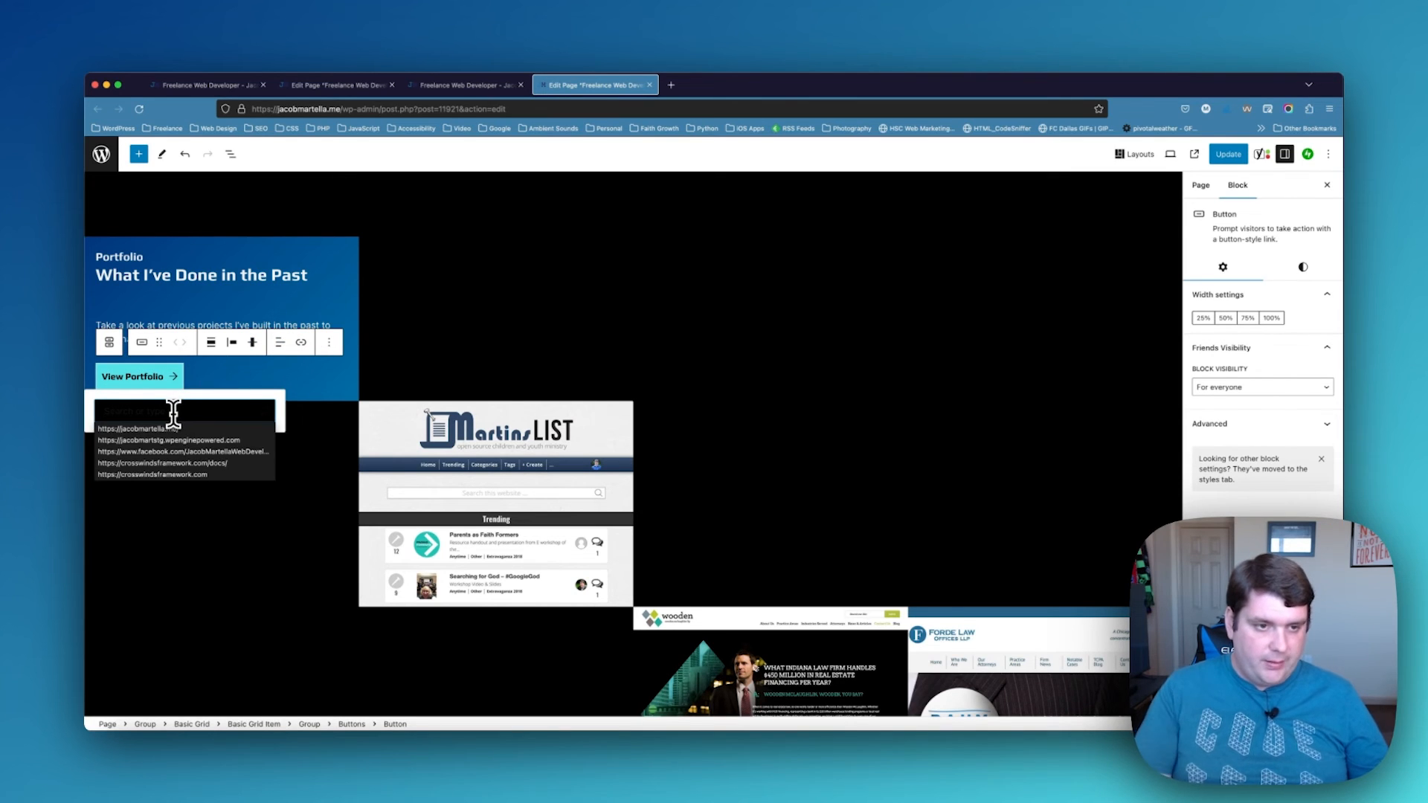
pyautogui.write('portfolio')
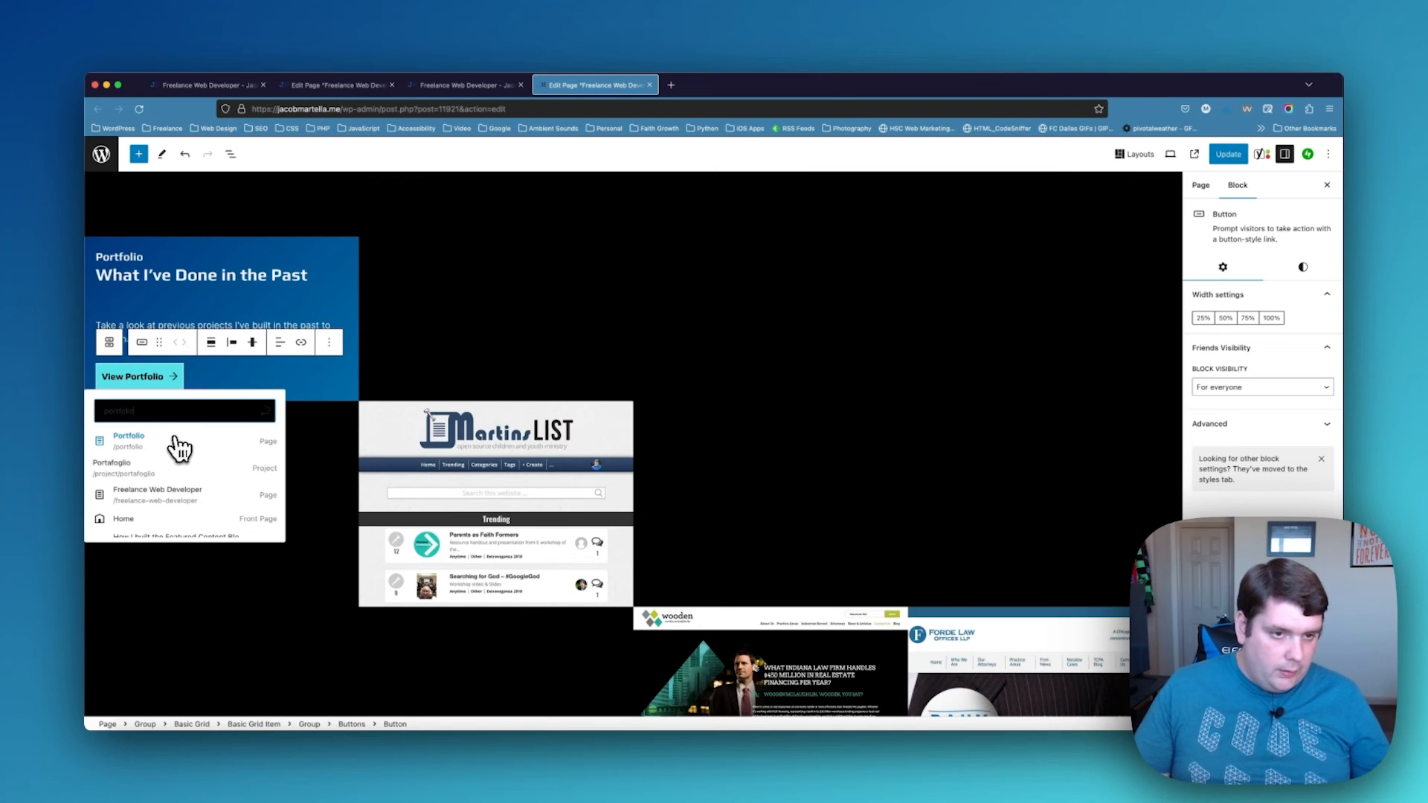
pyautogui.click(177, 446)
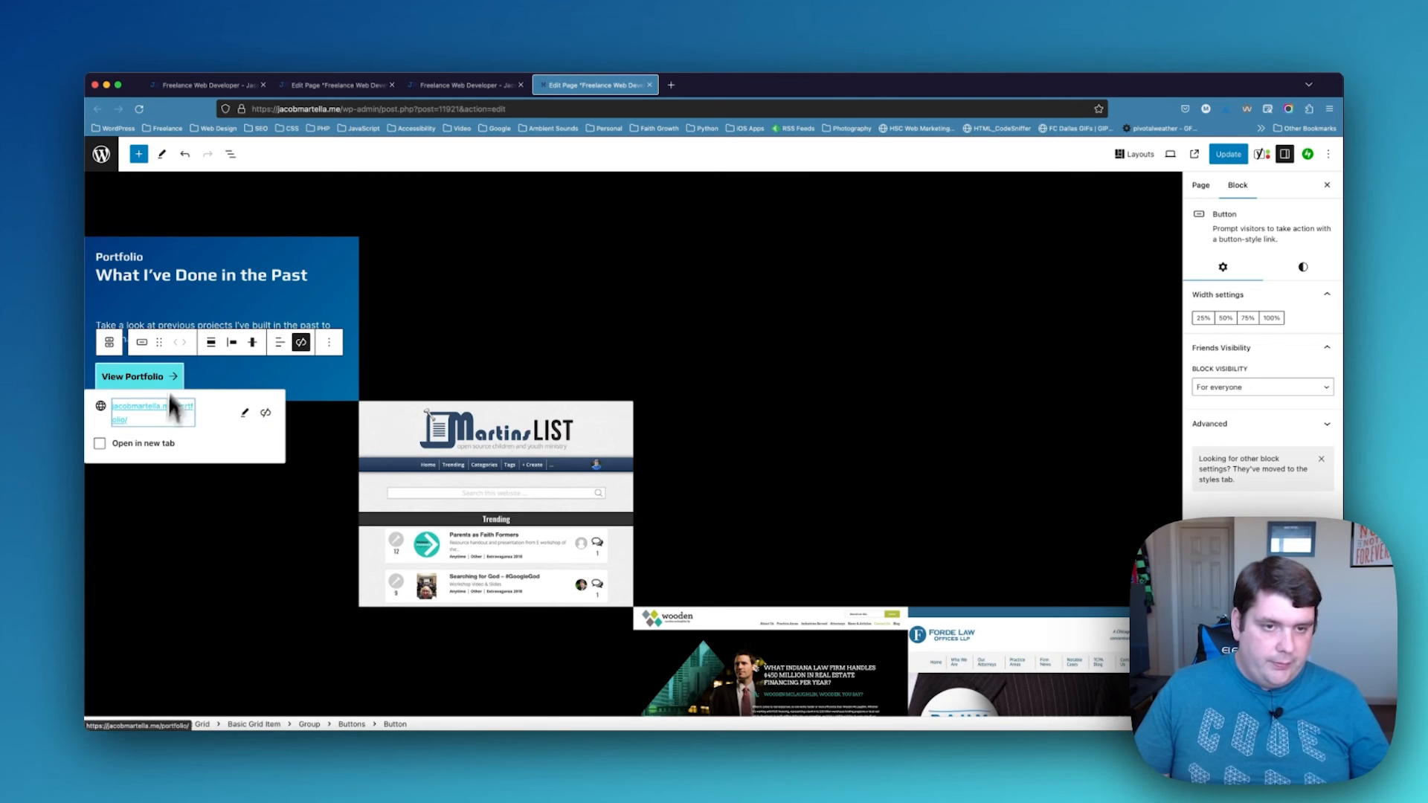
# Examine the column and spacing settings of the Portfolio section's Basic Grid and its parent group
pyautogui.click(125, 245)
pyautogui.click(99, 218)
pyautogui.click(99, 218)
pyautogui.scroll(-1, 1263, 461)
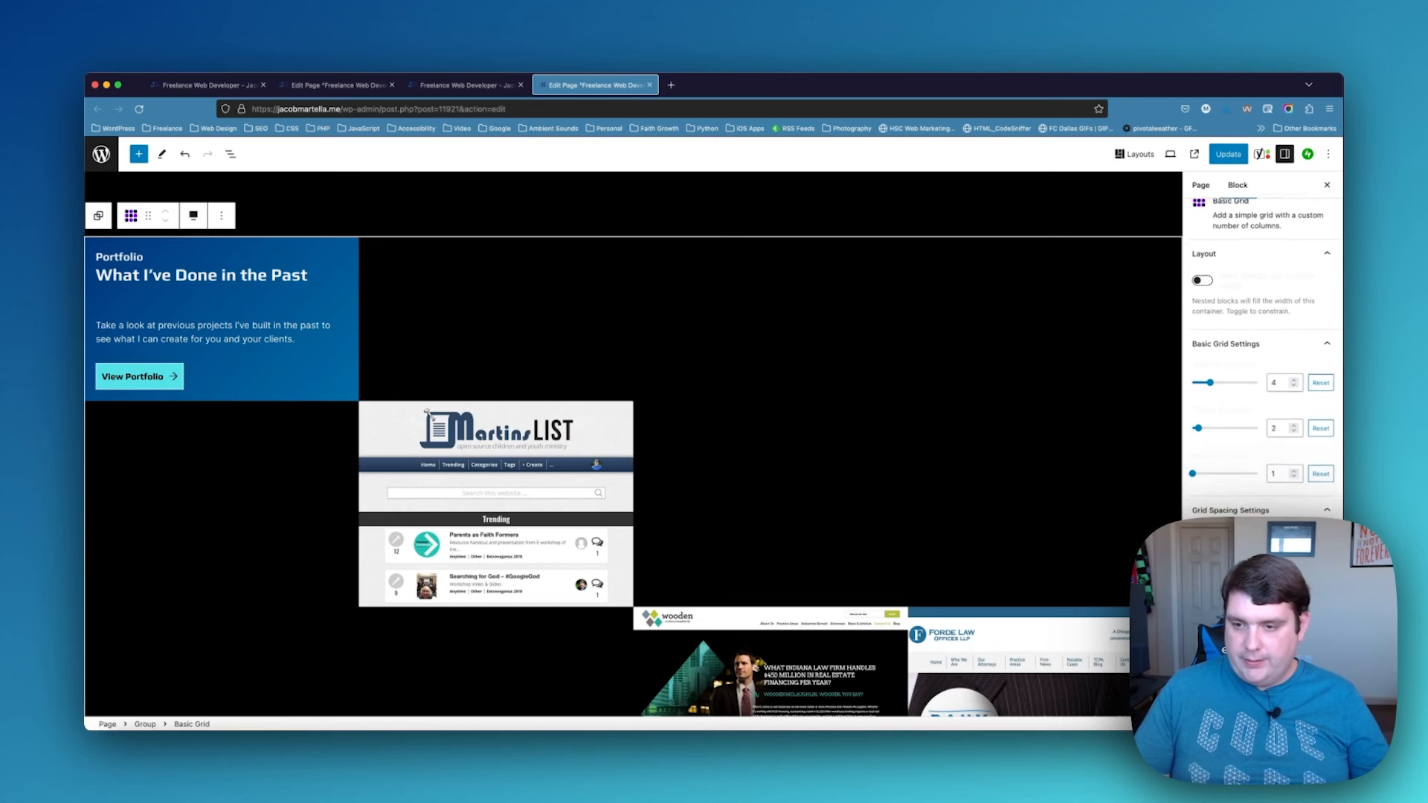
pyautogui.scroll(-5, 1263, 357)
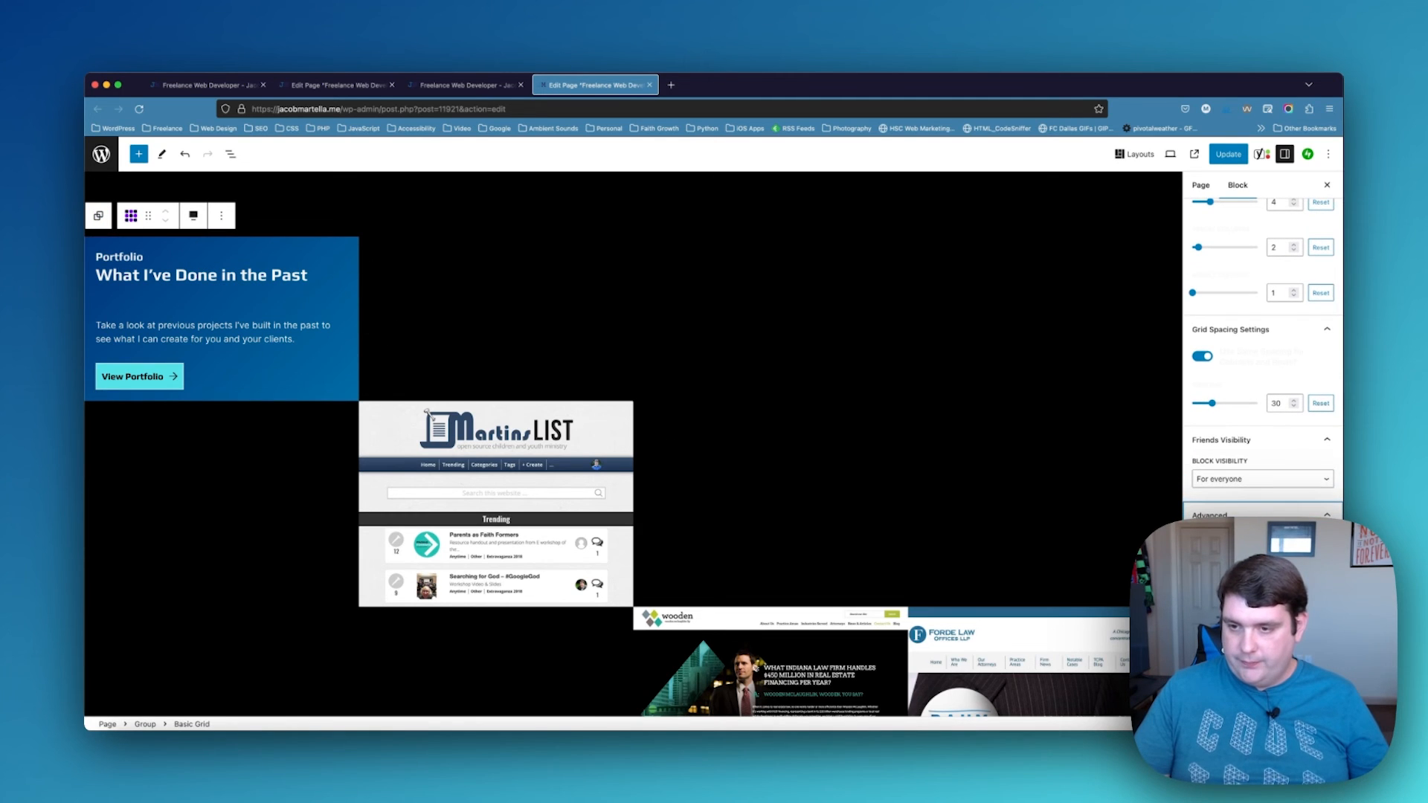
pyautogui.scroll(-6, 347, 498)
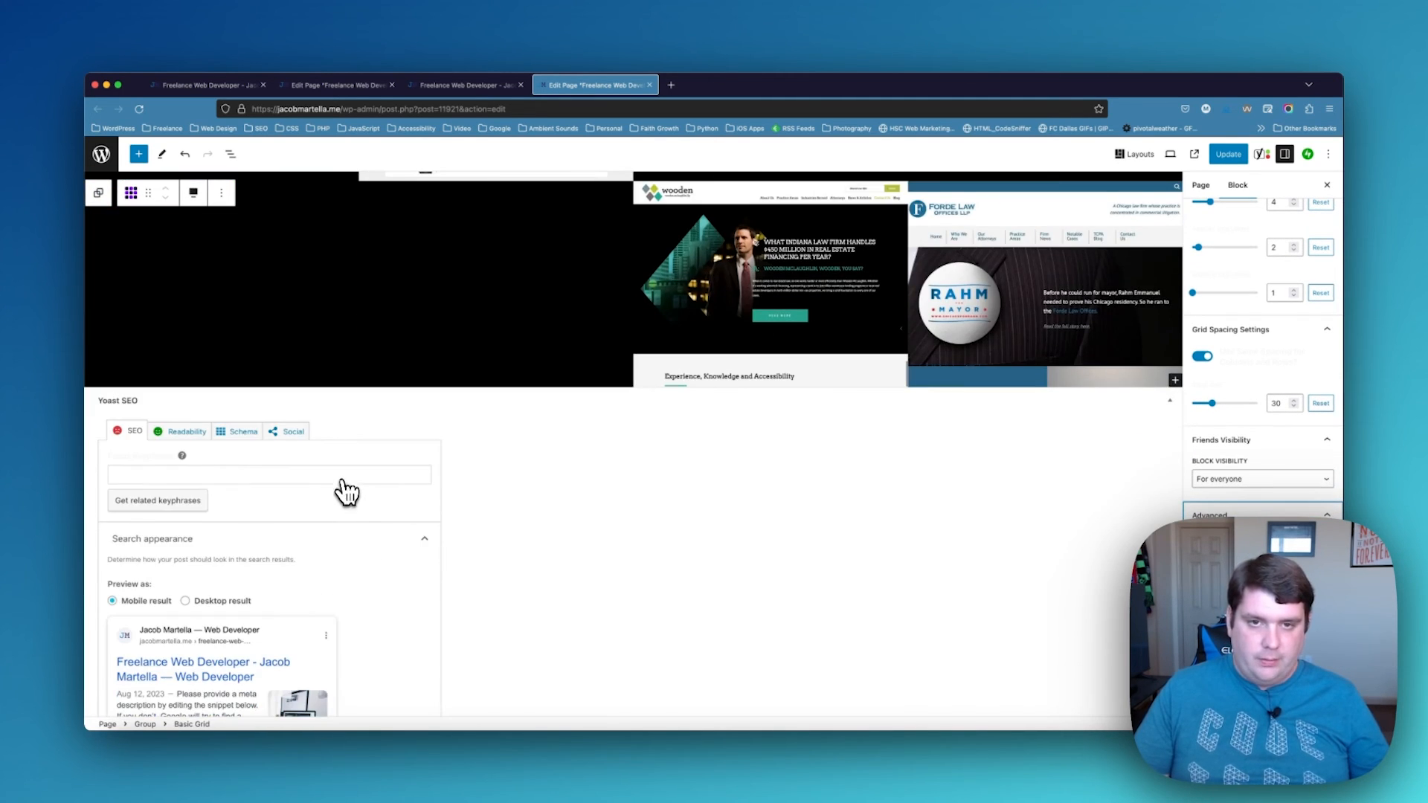
pyautogui.scroll(8, 349, 483)
pyautogui.click(99, 346)
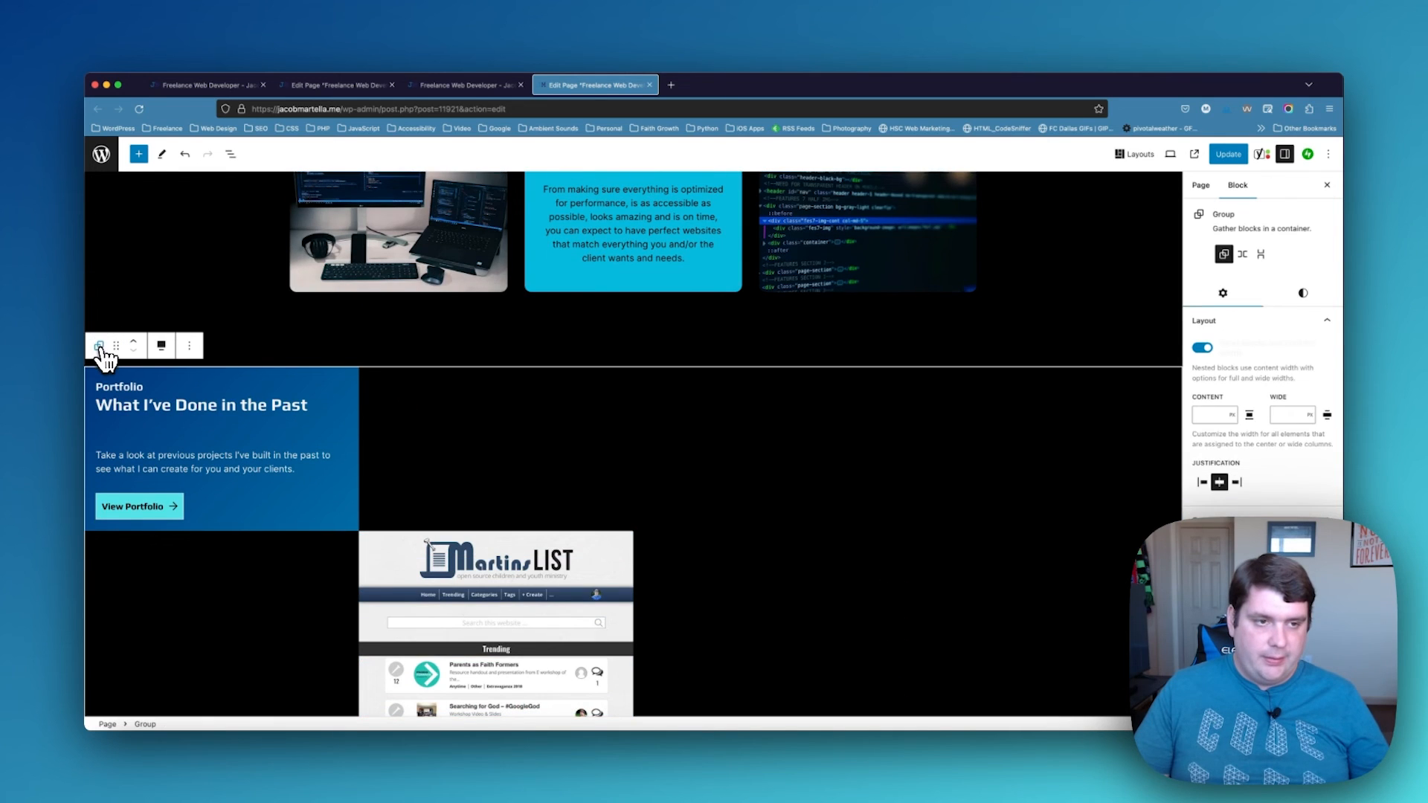
# Copy the Development Blog "What I Know" group from the staging page and paste it below the Portfolio section on the live page
pyautogui.scroll(-6, 112, 349)
pyautogui.click(454, 85)
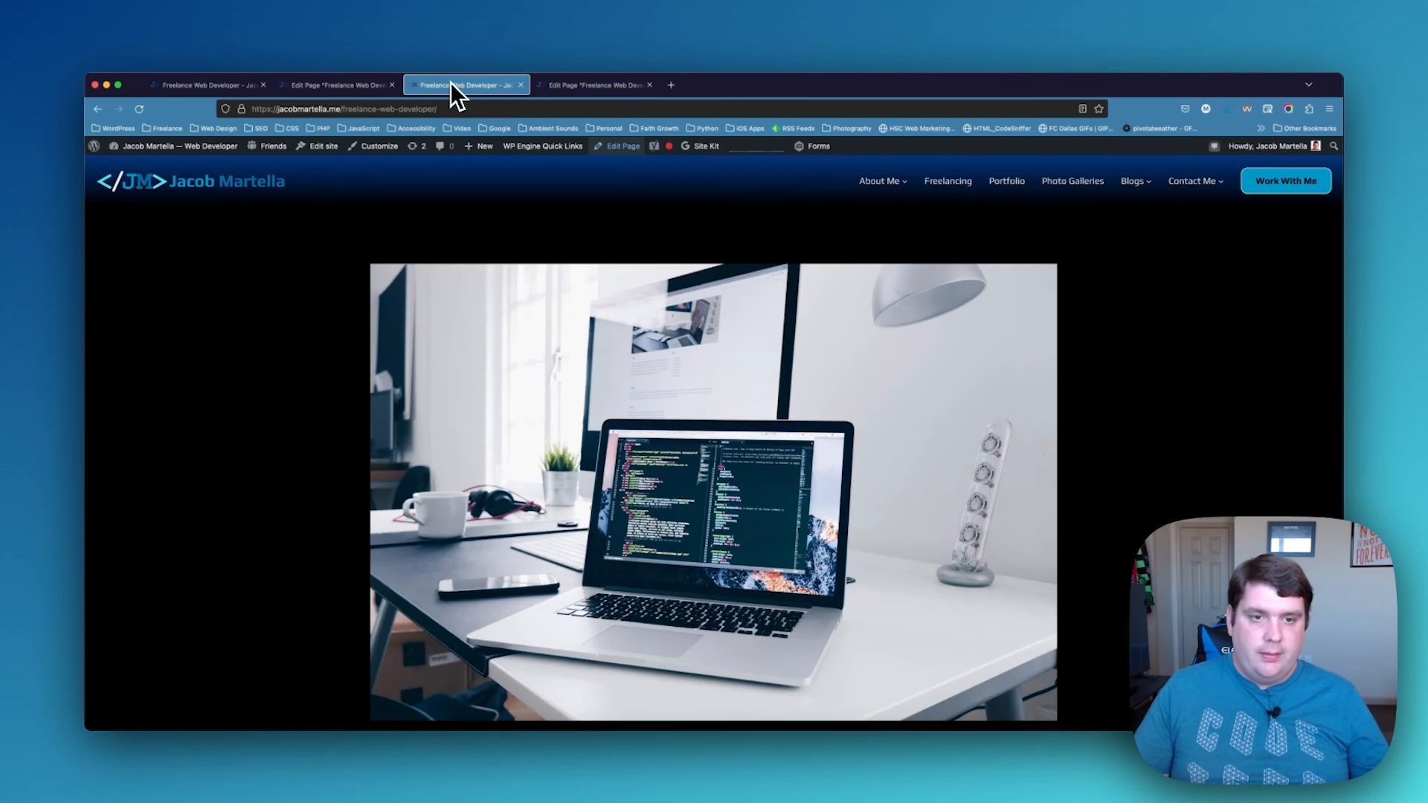
pyautogui.click(342, 84)
pyautogui.click(453, 85)
pyautogui.scroll(-1, 485, 320)
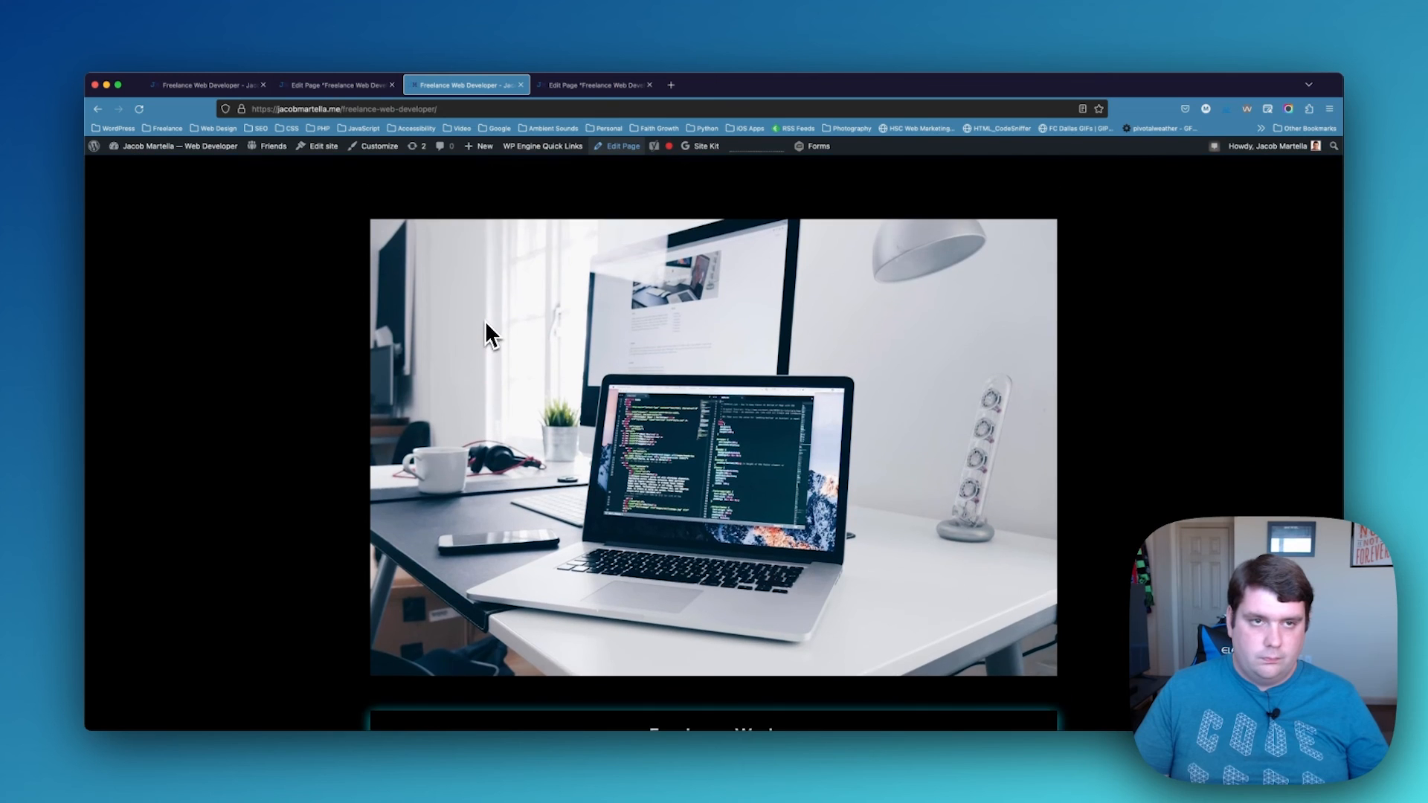
pyautogui.click(337, 84)
pyautogui.scroll(-8, 374, 320)
pyautogui.scroll(3, 377, 336)
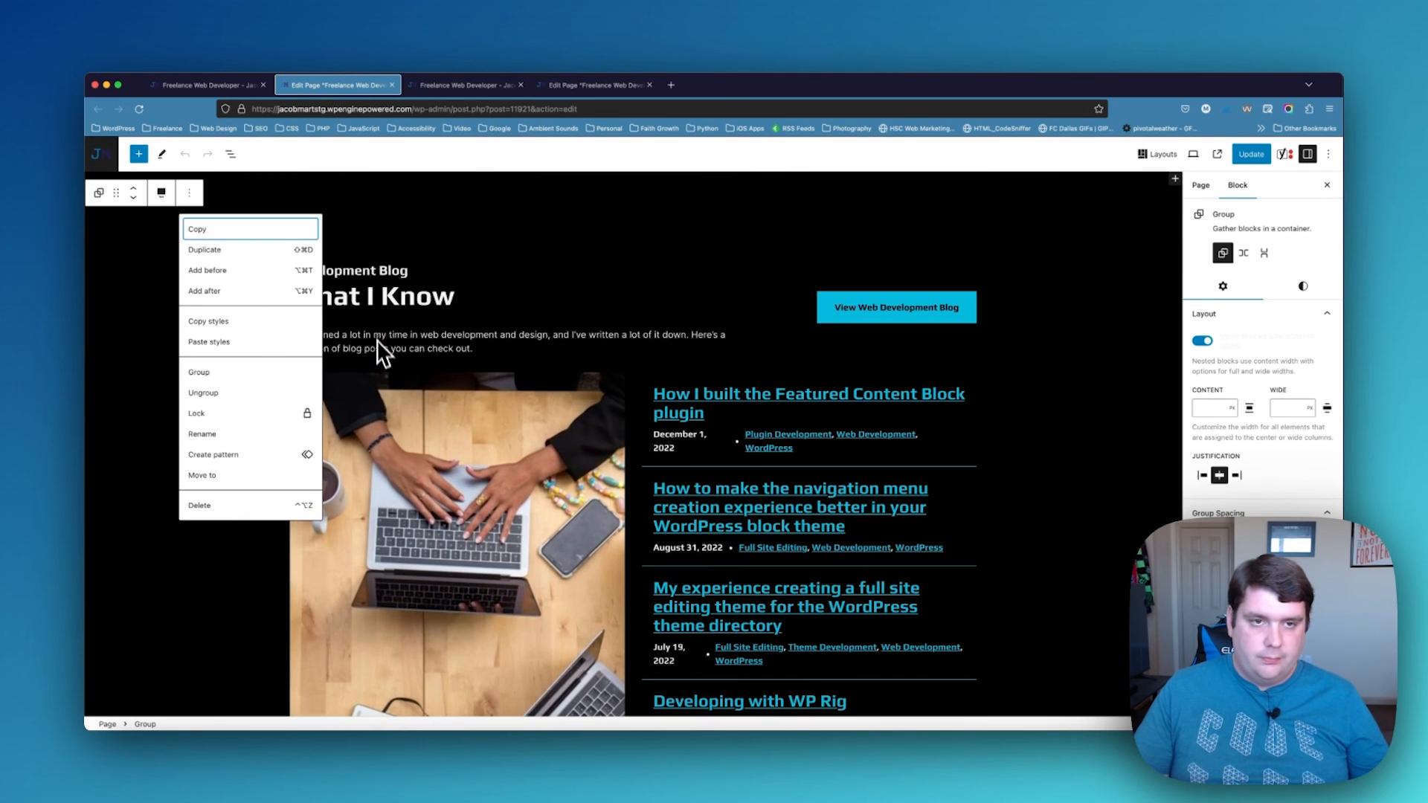
pyautogui.click(149, 270)
pyautogui.click(189, 192)
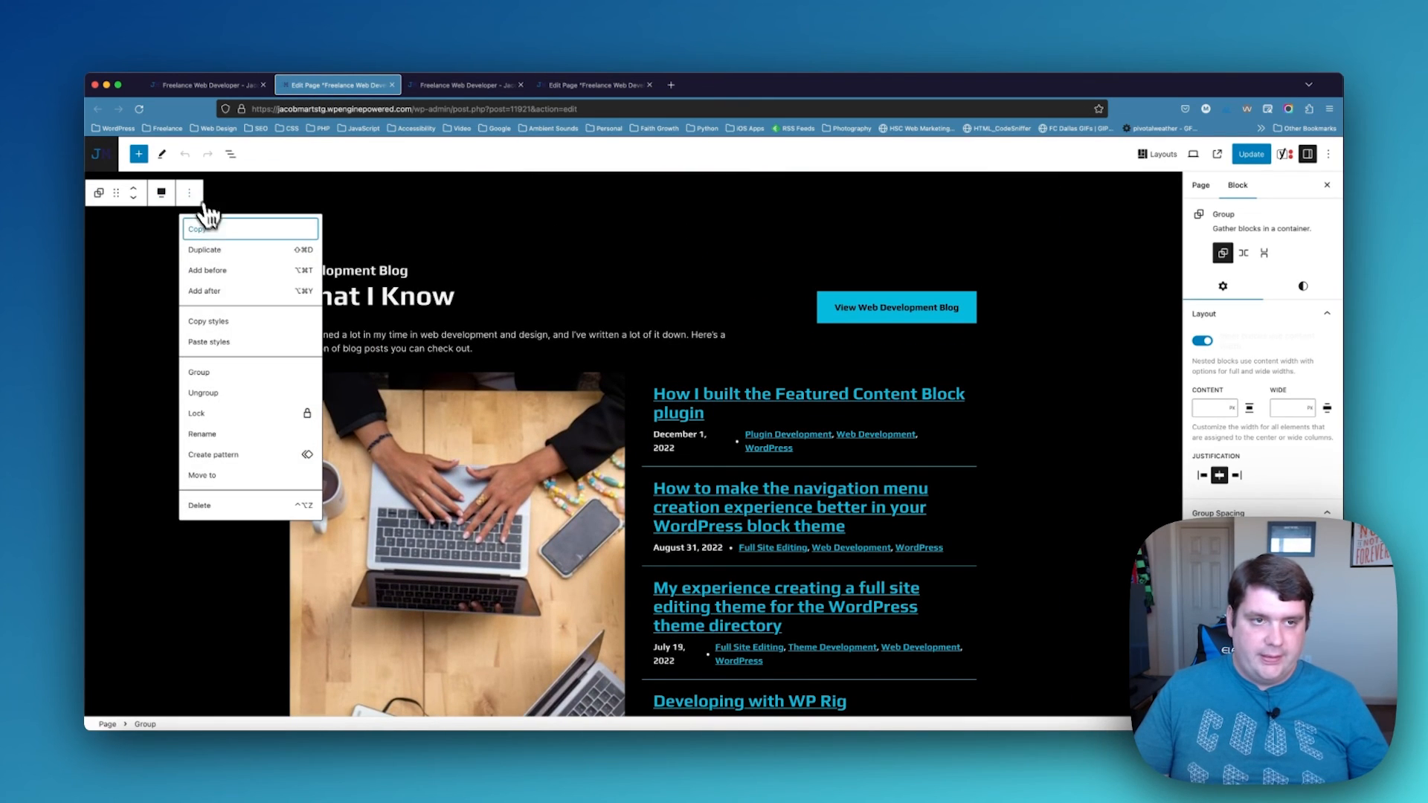
pyautogui.click(604, 87)
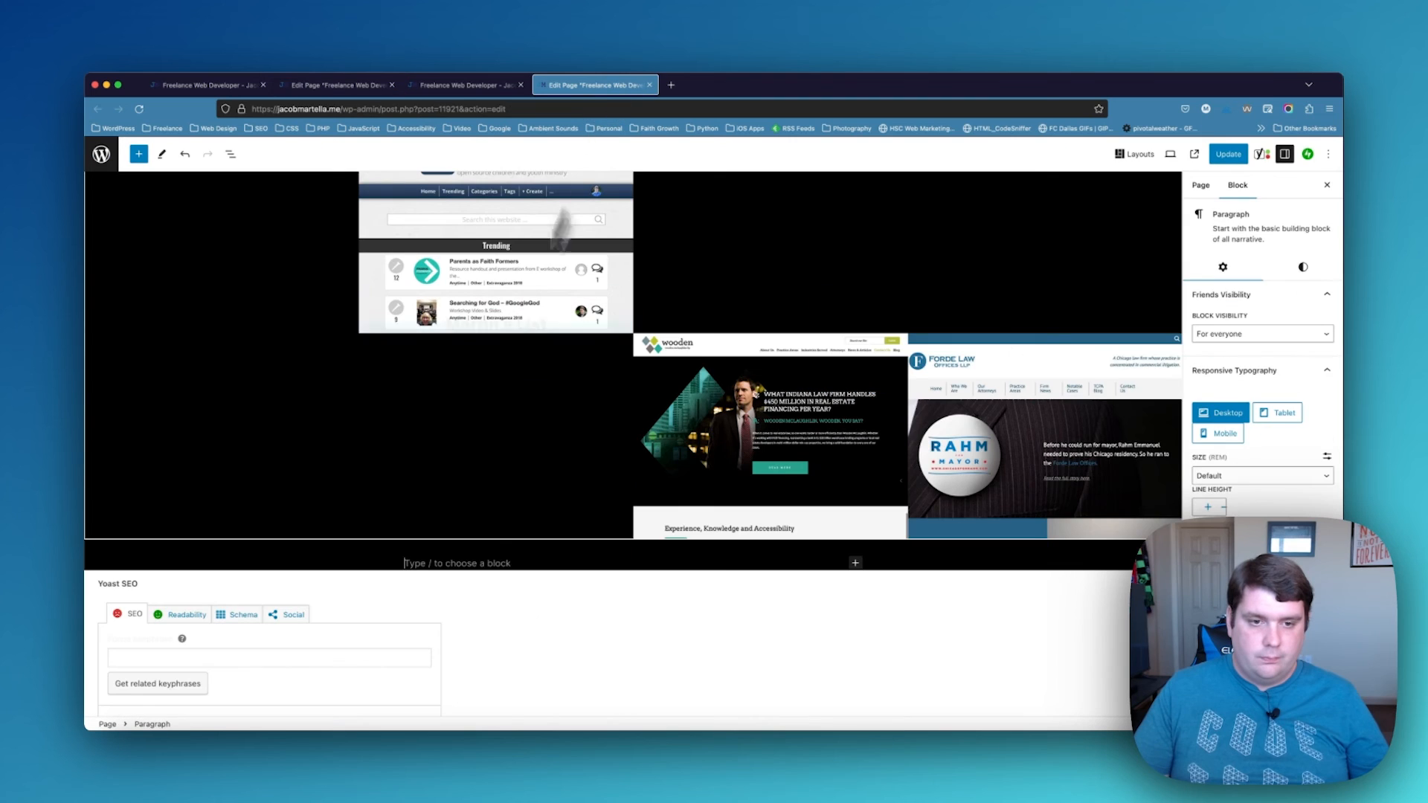
pyautogui.click(473, 525)
# Link the View Web Development Blog button to the live site's web-development-blog page, found by searching for "Web De"
pyautogui.scroll(-10, 474, 525)
pyautogui.scroll(5, 474, 525)
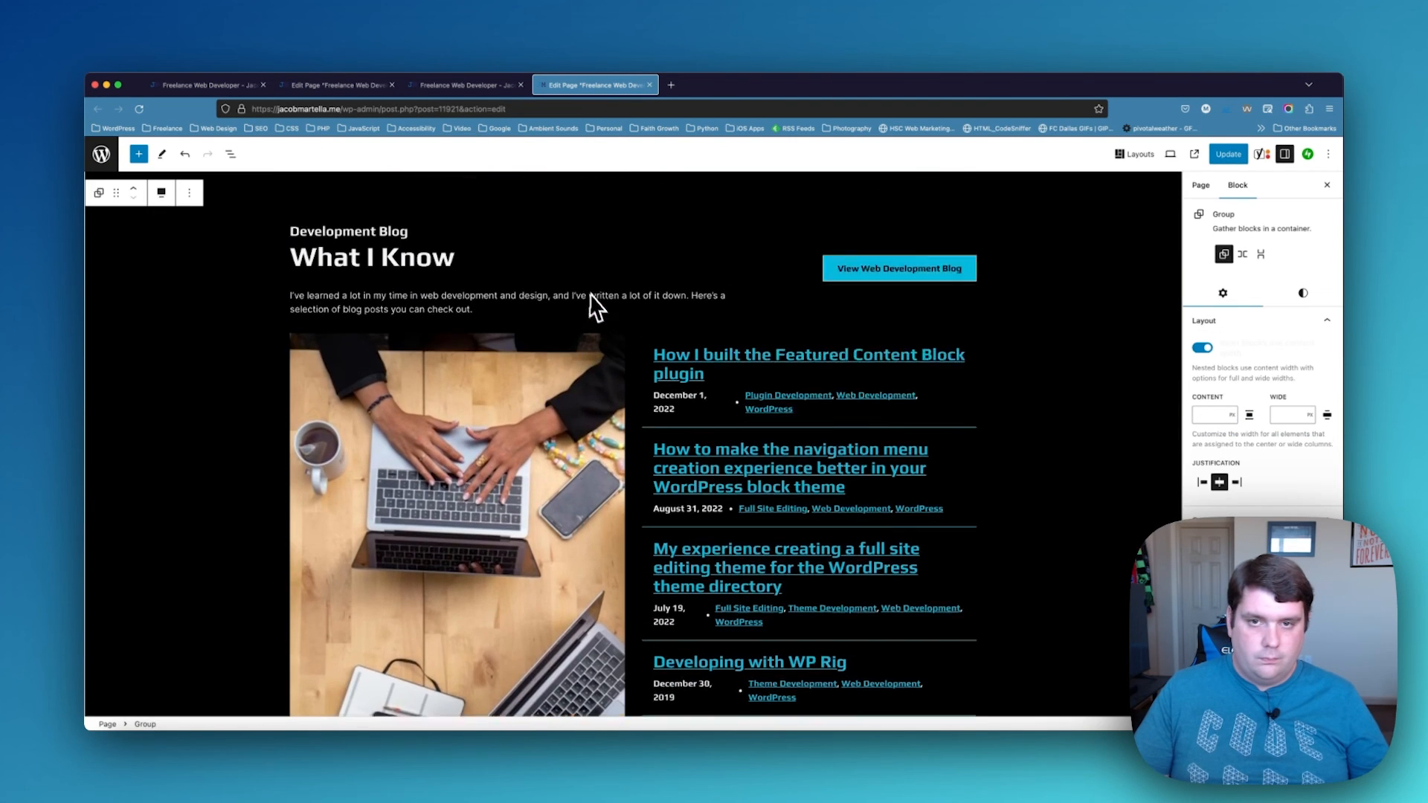
pyautogui.click(929, 312)
pyautogui.click(947, 282)
pyautogui.write('Web De')
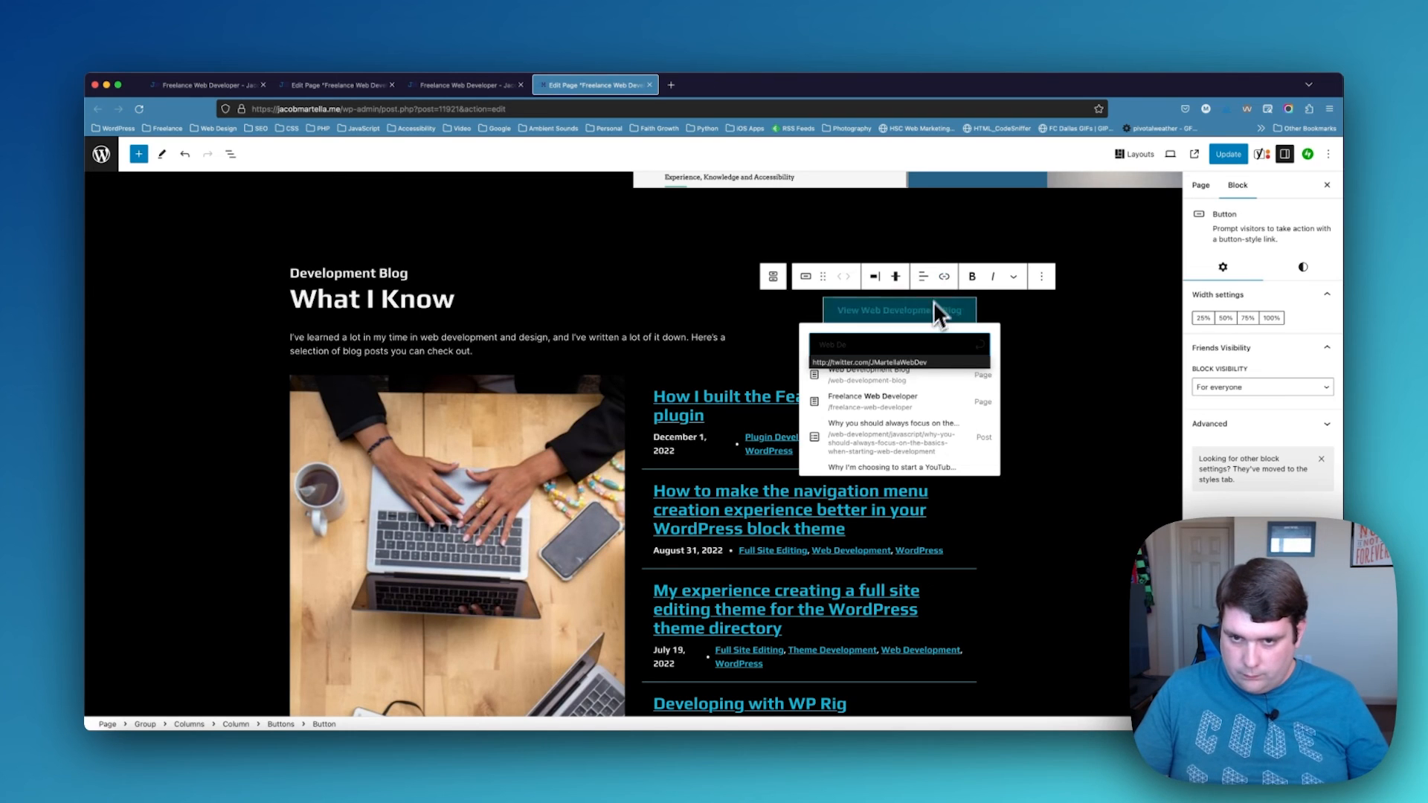
pyautogui.click(907, 374)
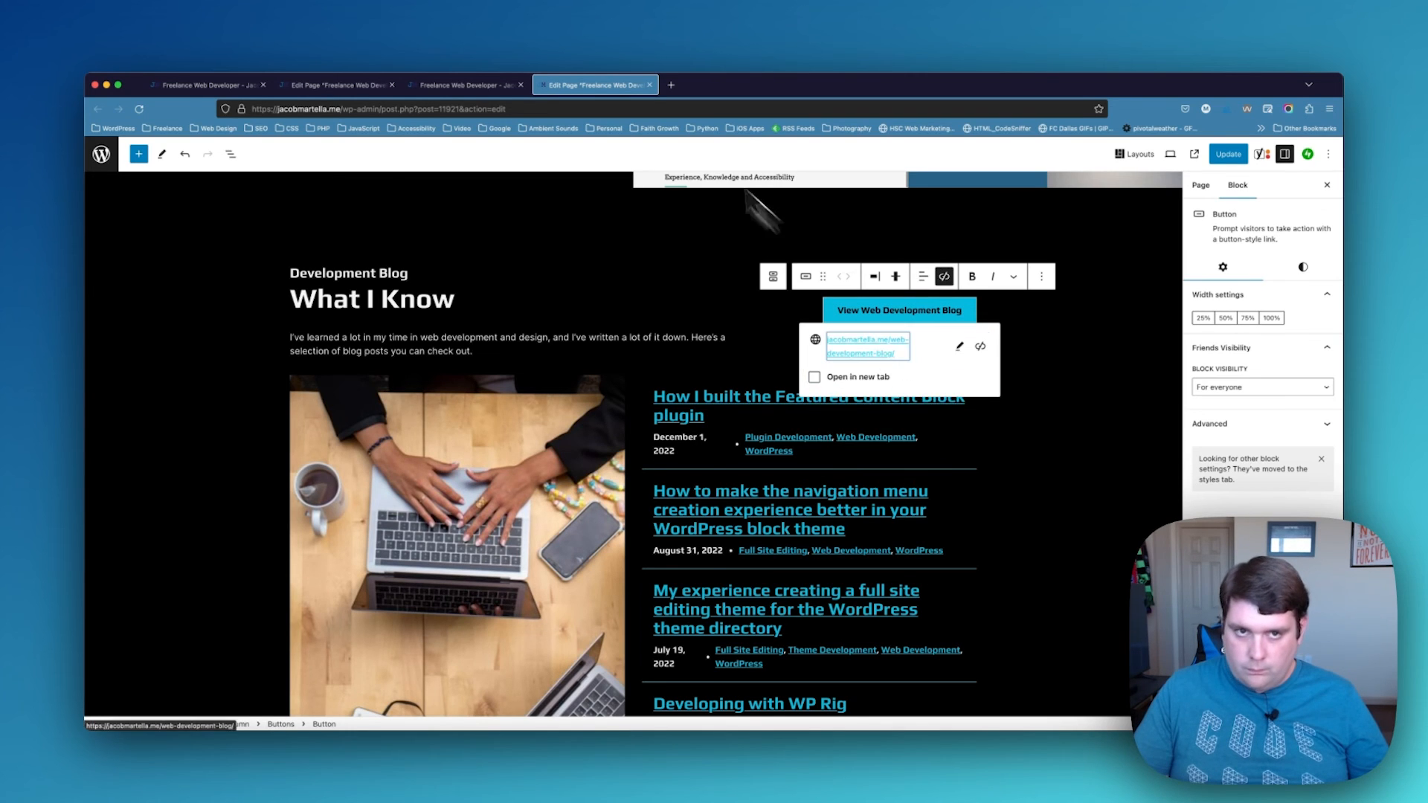
# Copy the Testimonials "What Others Have Said" group from the staging page and paste it below the Development Blog section on the live page
pyautogui.click(468, 84)
pyautogui.click(337, 85)
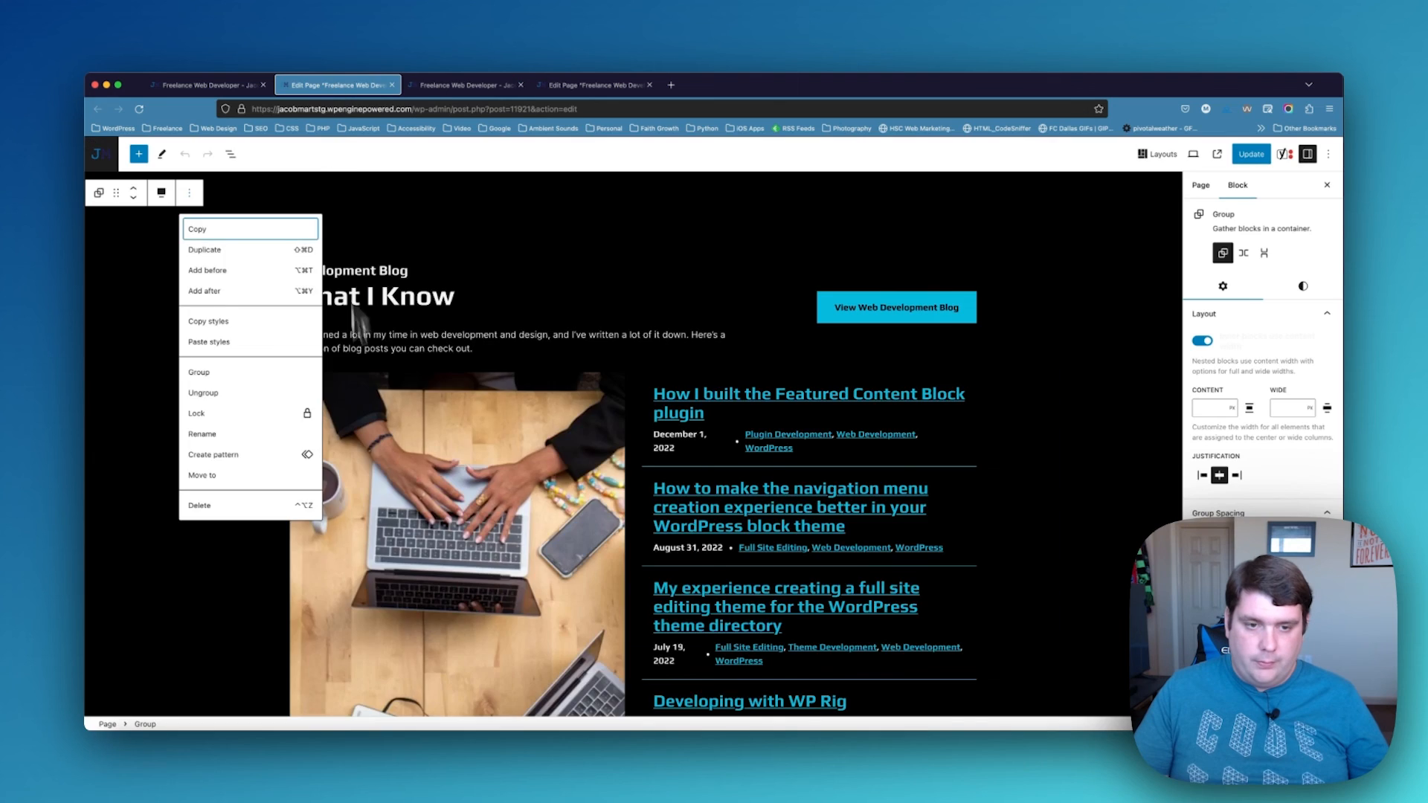
pyautogui.scroll(-15, 369, 461)
pyautogui.click(466, 283)
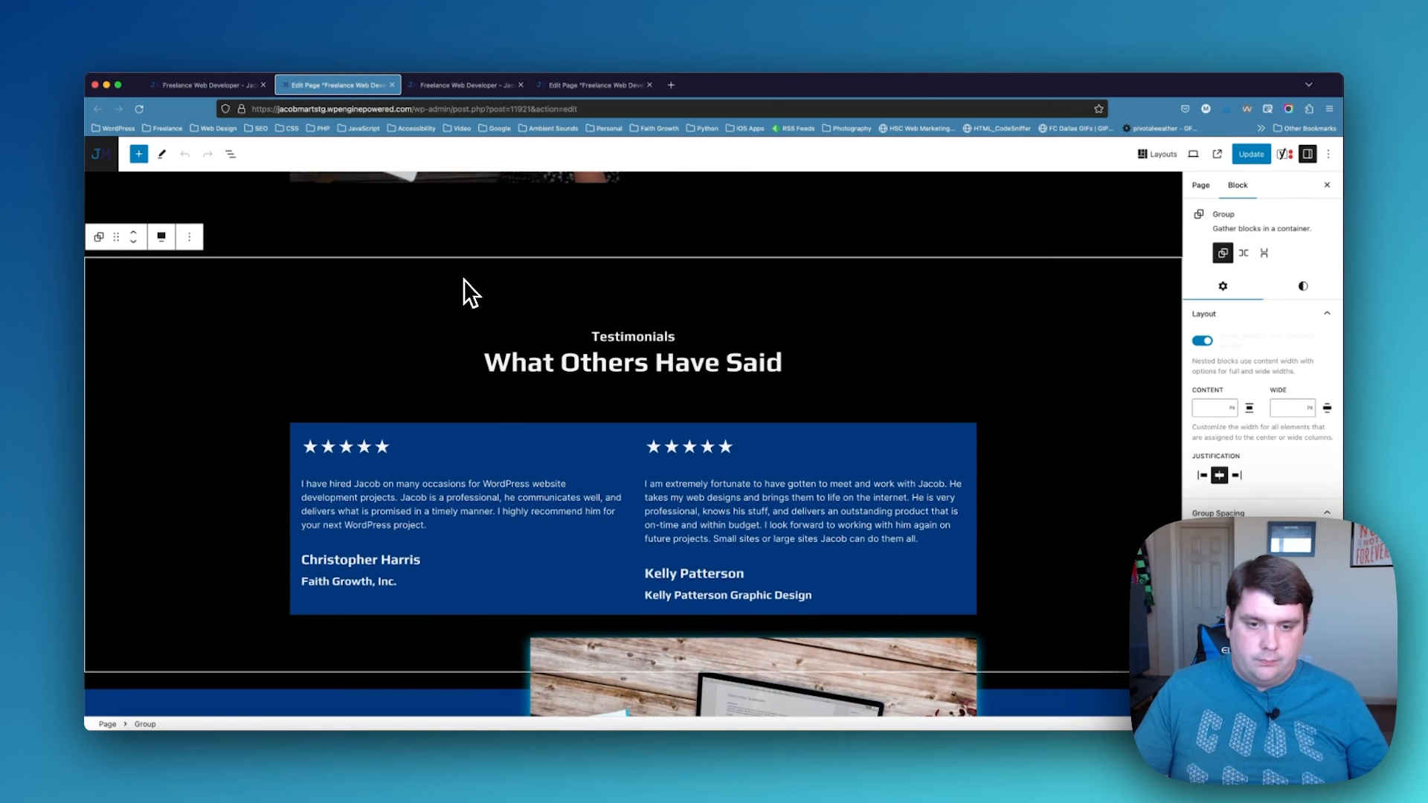
pyautogui.scroll(-1, 460, 273)
pyautogui.click(190, 230)
pyautogui.click(210, 265)
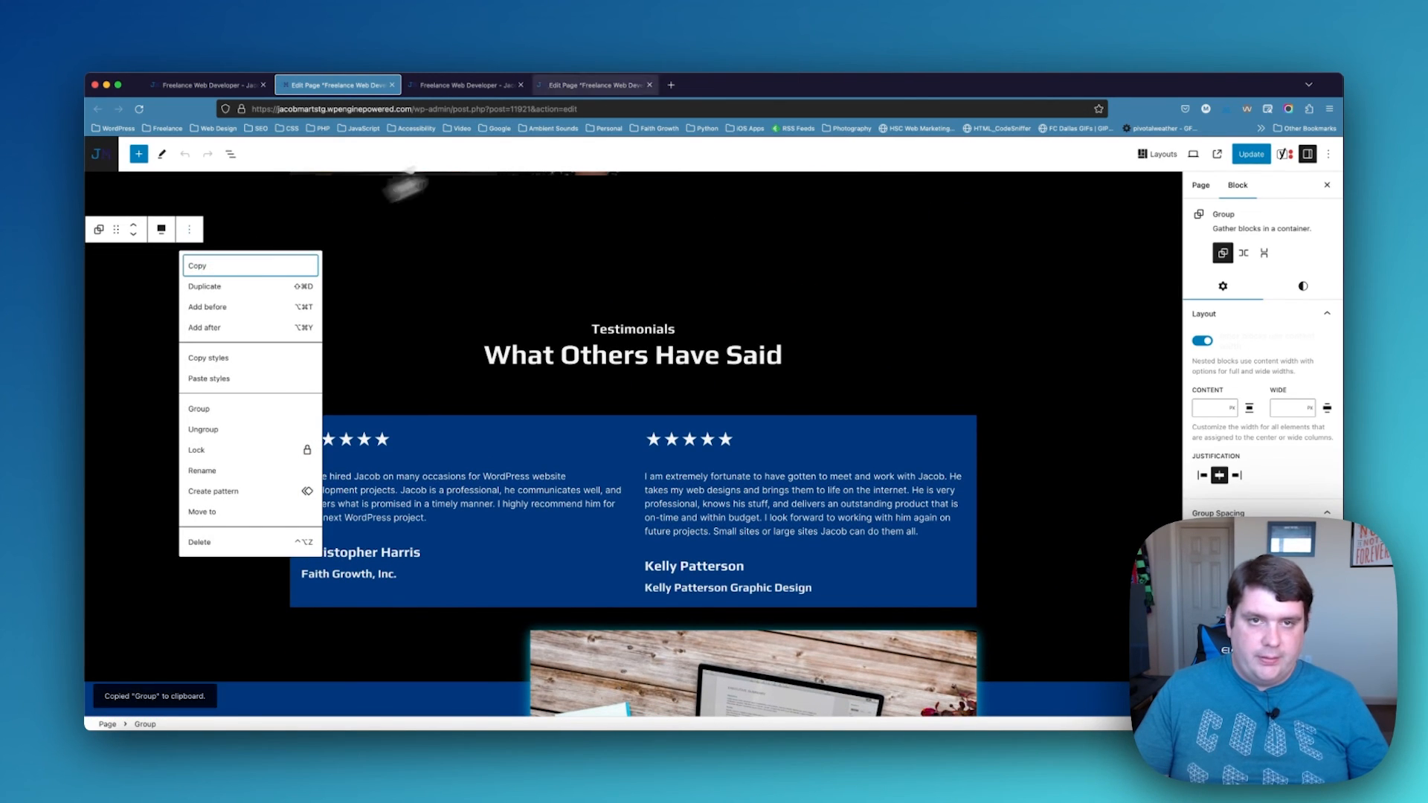
pyautogui.click(593, 85)
pyautogui.scroll(-10, 344, 372)
pyautogui.click(501, 383)
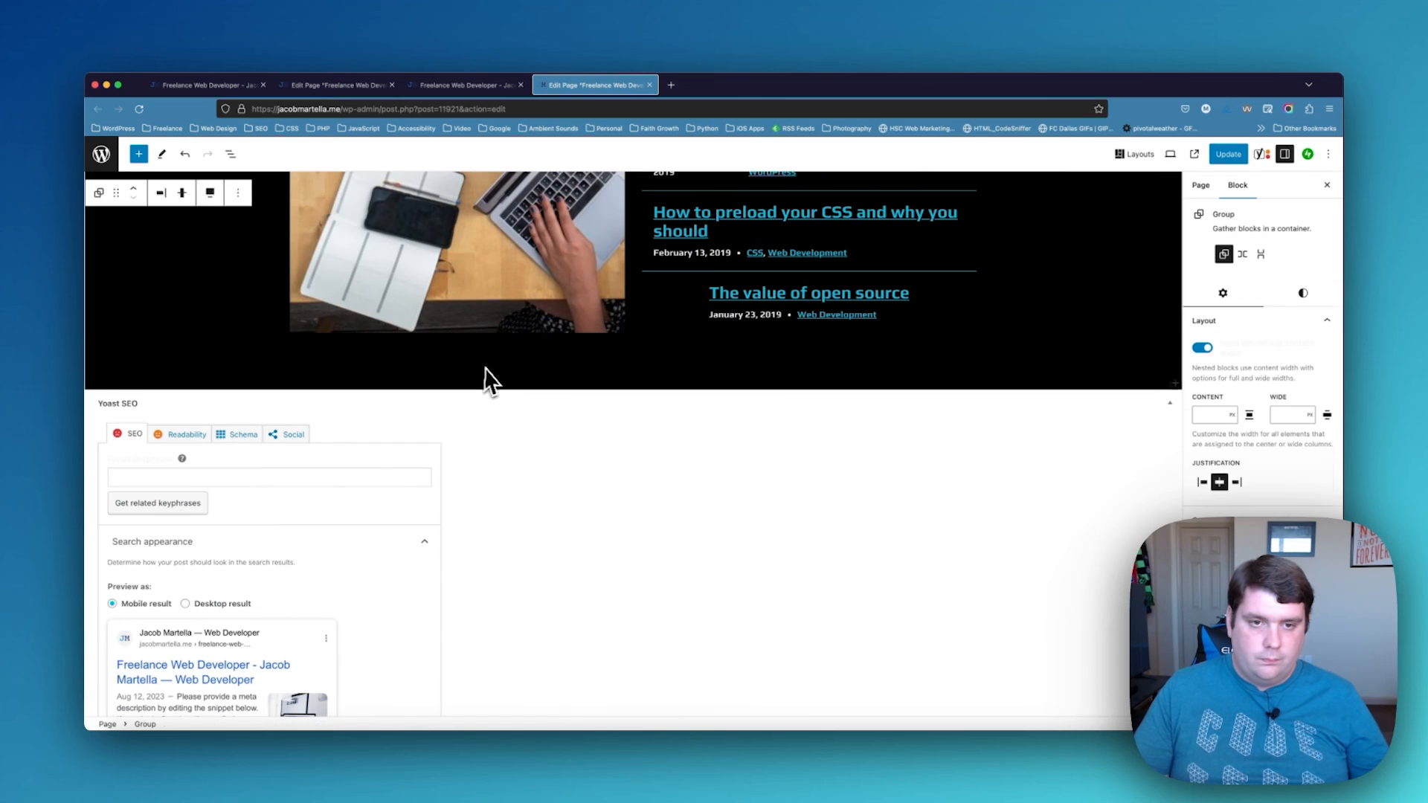
pyautogui.press('super+v')
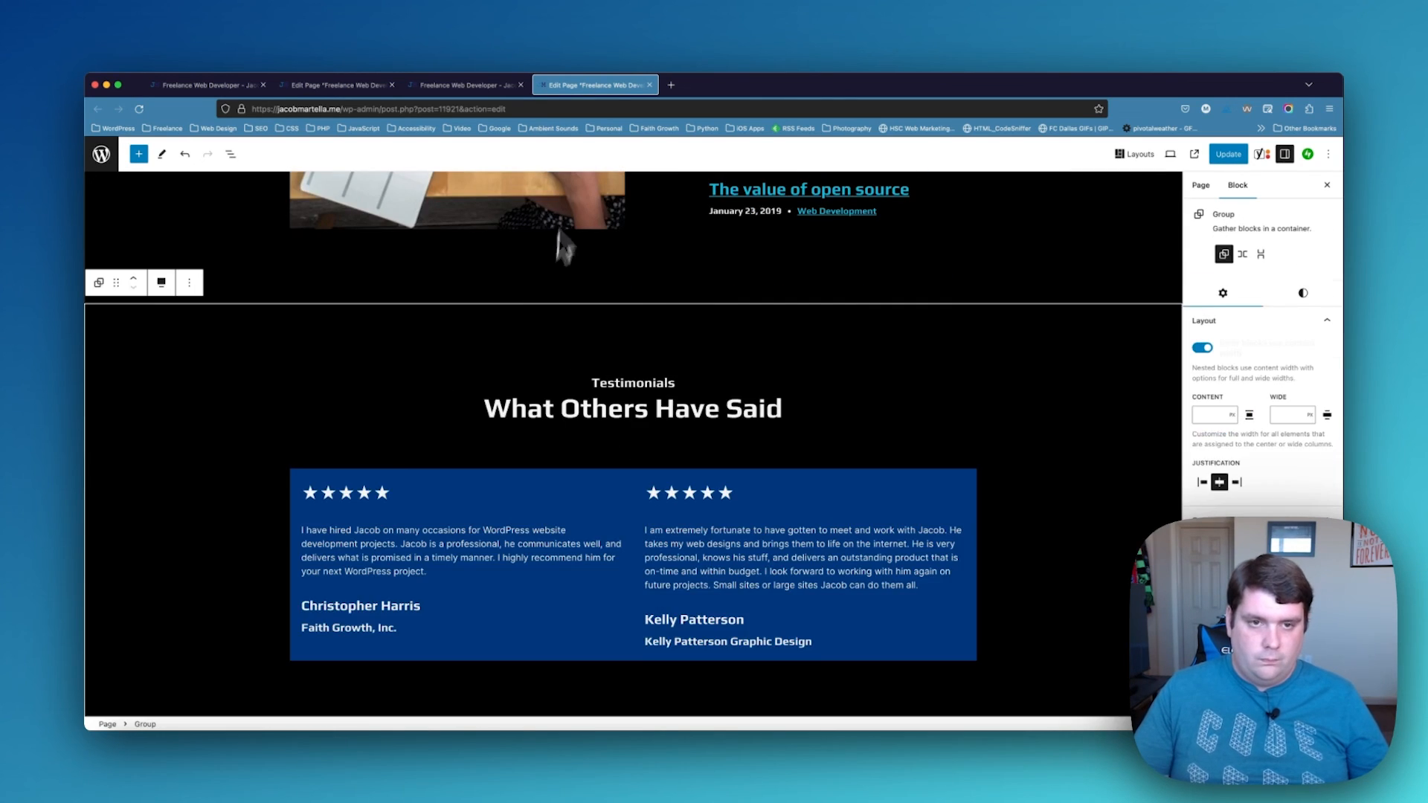
# Copy the "Get In Touch" group with its contact form from the staging page and paste it below Testimonials on the live page
pyautogui.click(461, 85)
pyautogui.click(375, 86)
pyautogui.scroll(-7, 438, 606)
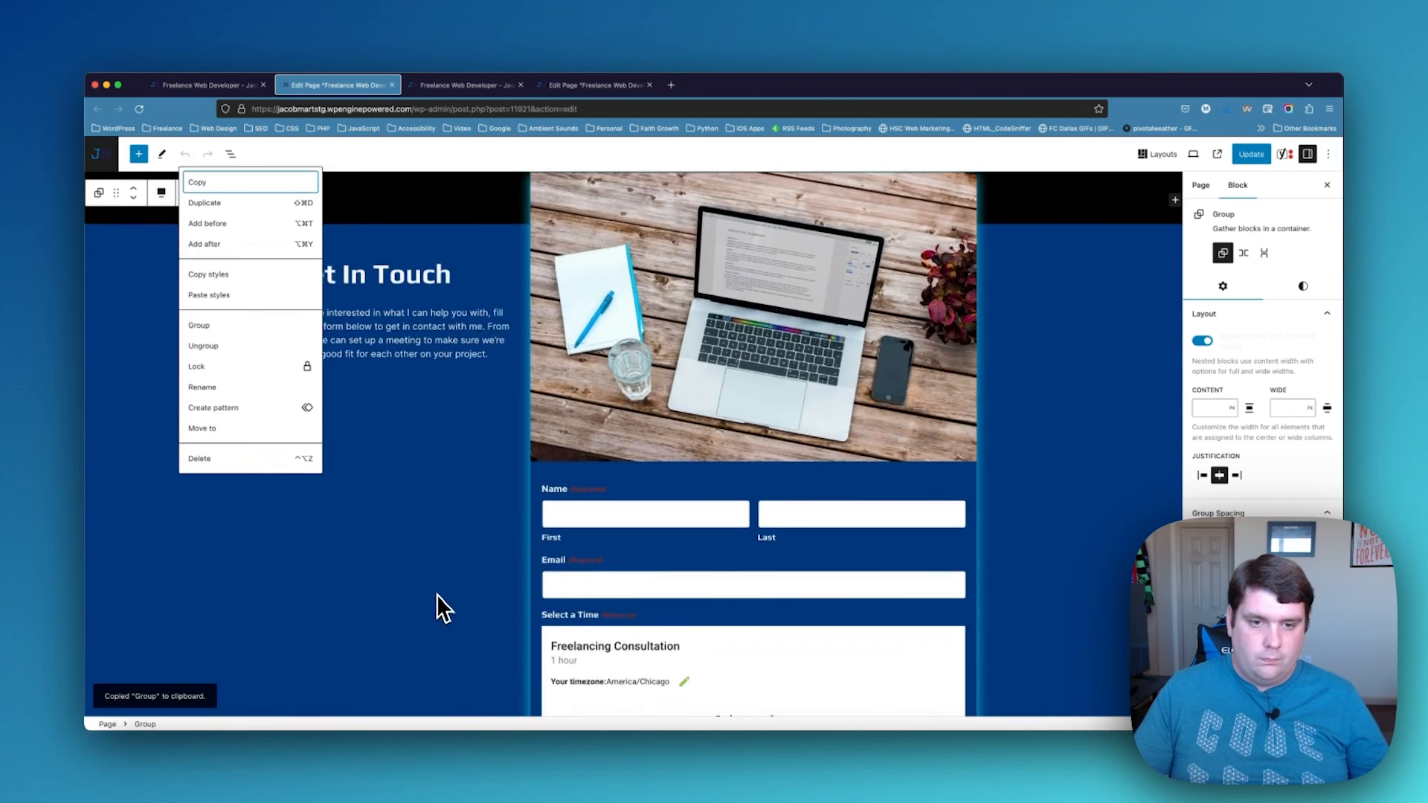
pyautogui.scroll(2, 456, 495)
pyautogui.click(446, 357)
pyautogui.click(149, 370)
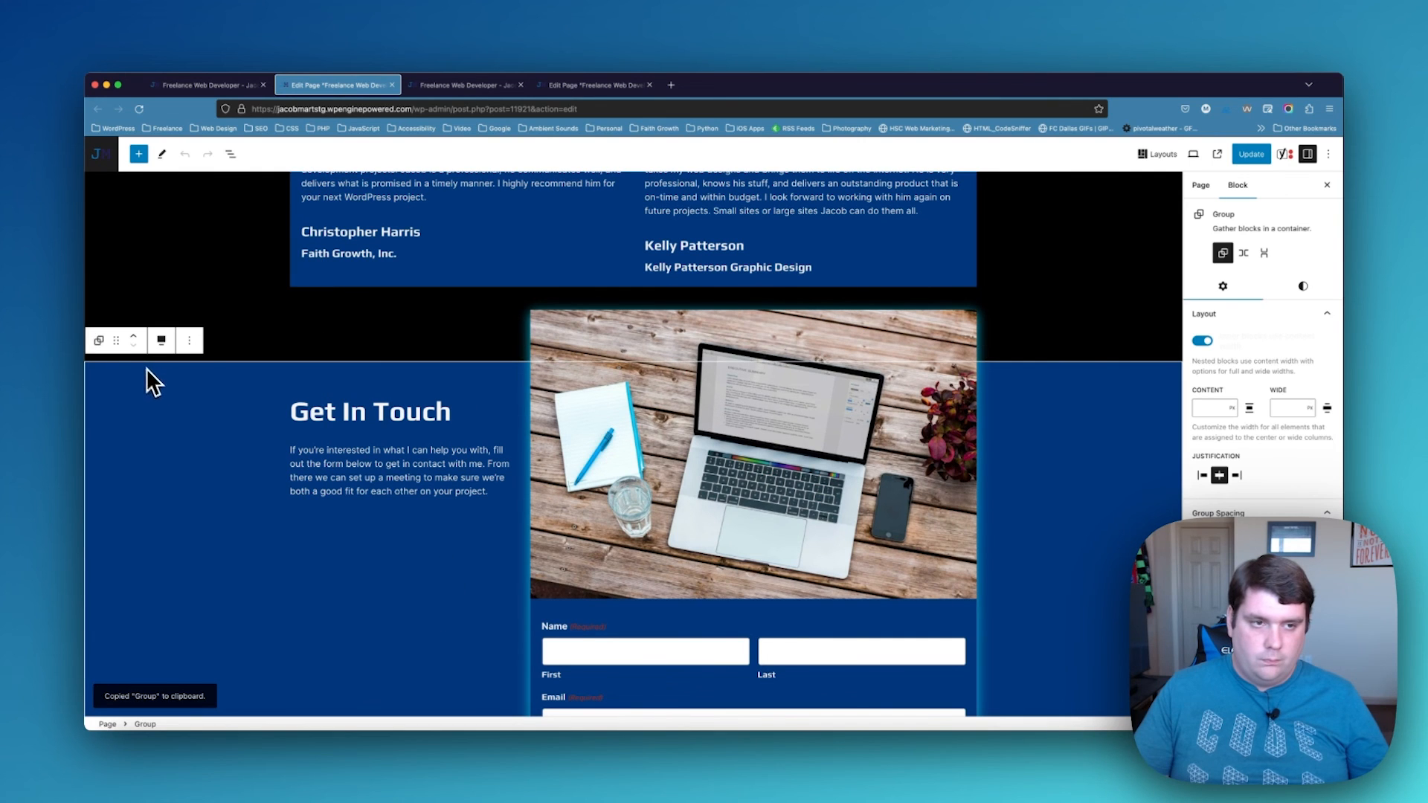
pyautogui.click(189, 340)
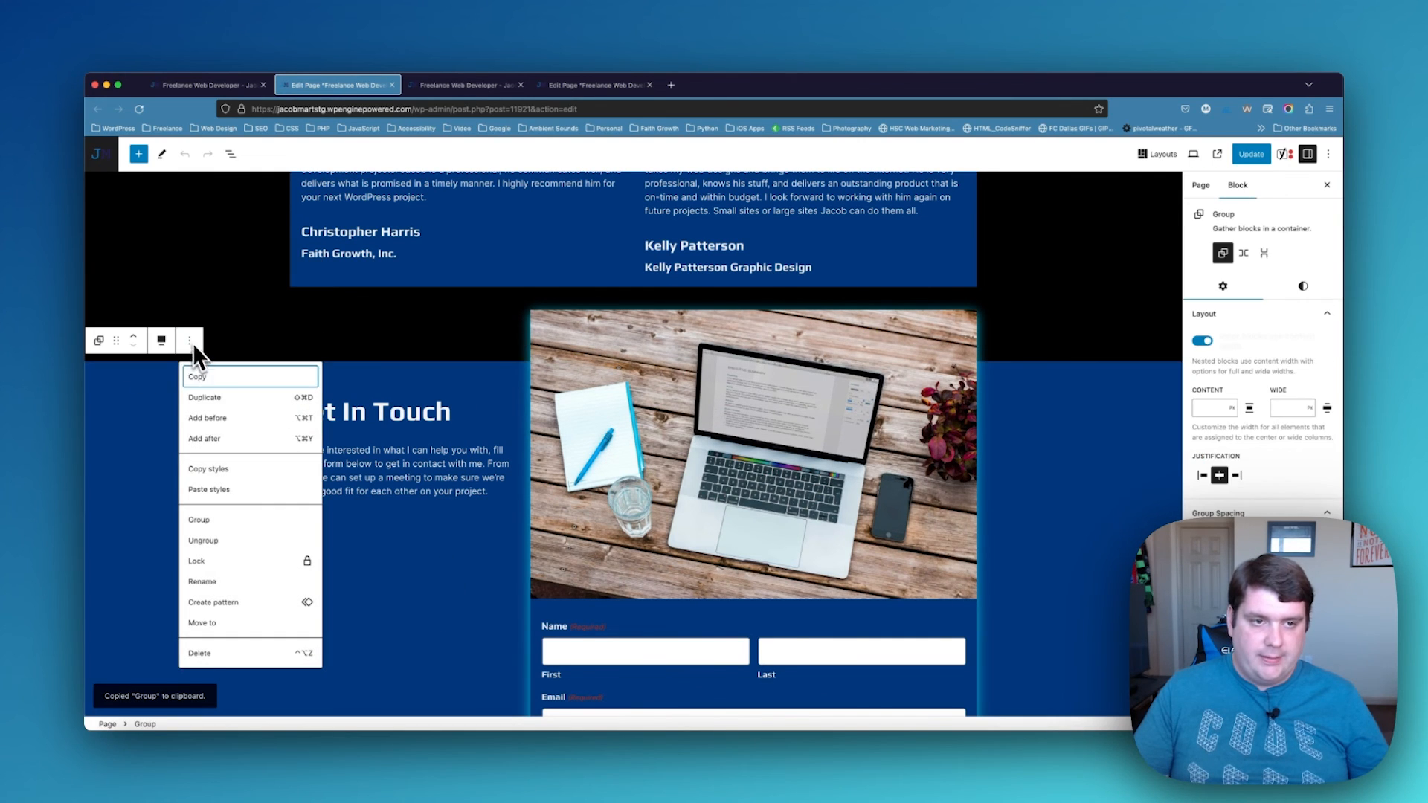
pyautogui.click(605, 84)
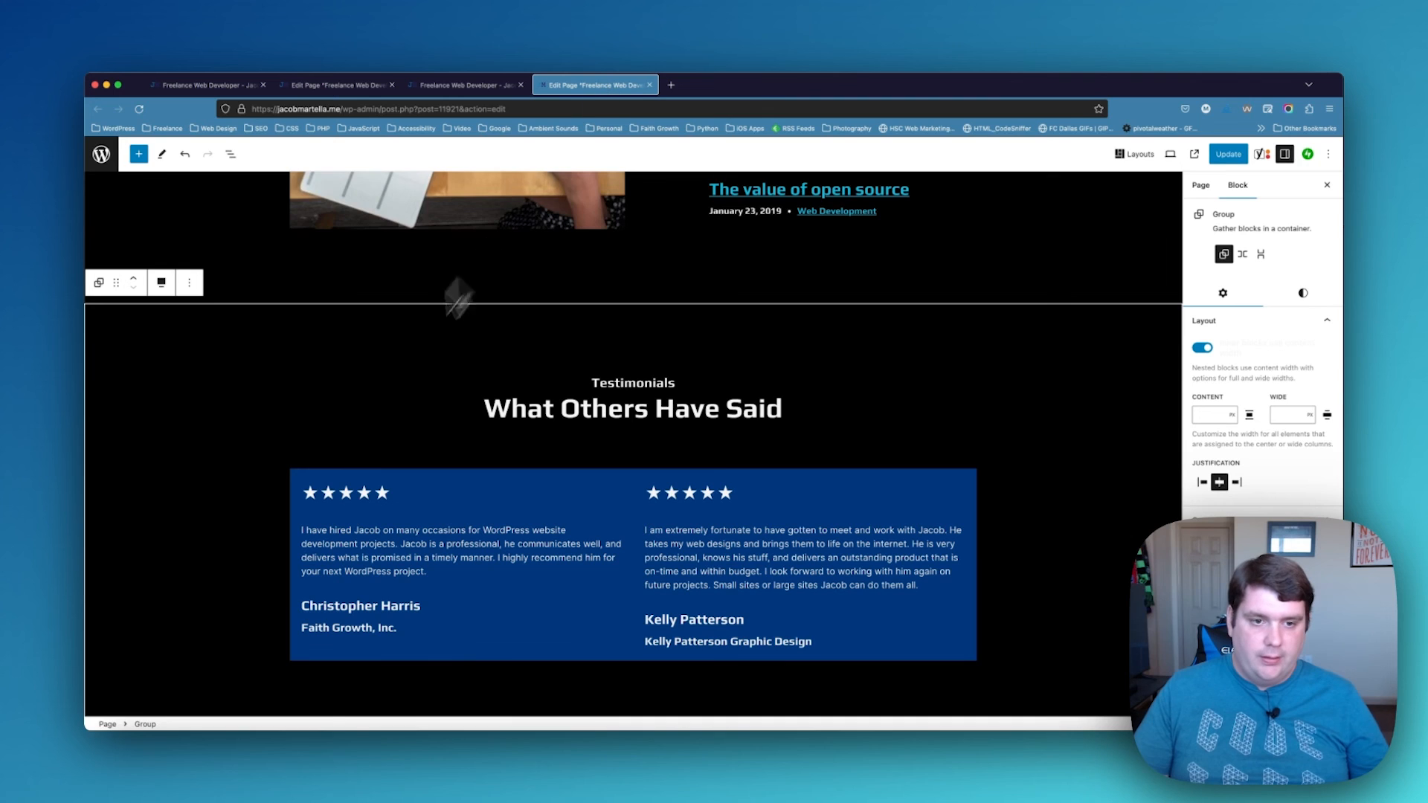
pyautogui.press('super+v')
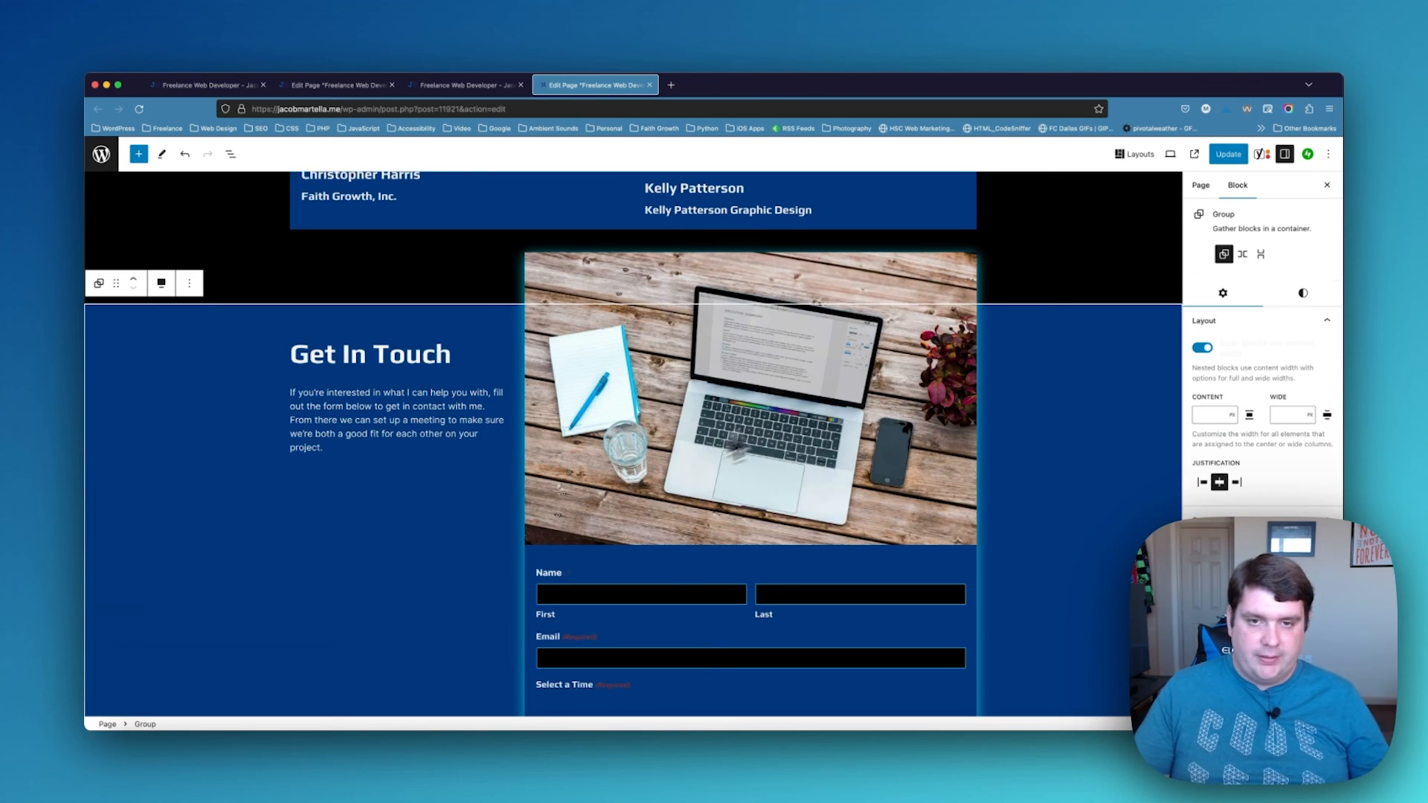
# Replace the Get In Touch section's laptop image with crosswinds-blocks-related-posts.png from the live site's media library
pyautogui.scroll(-2, 832, 416)
pyautogui.click(754, 294)
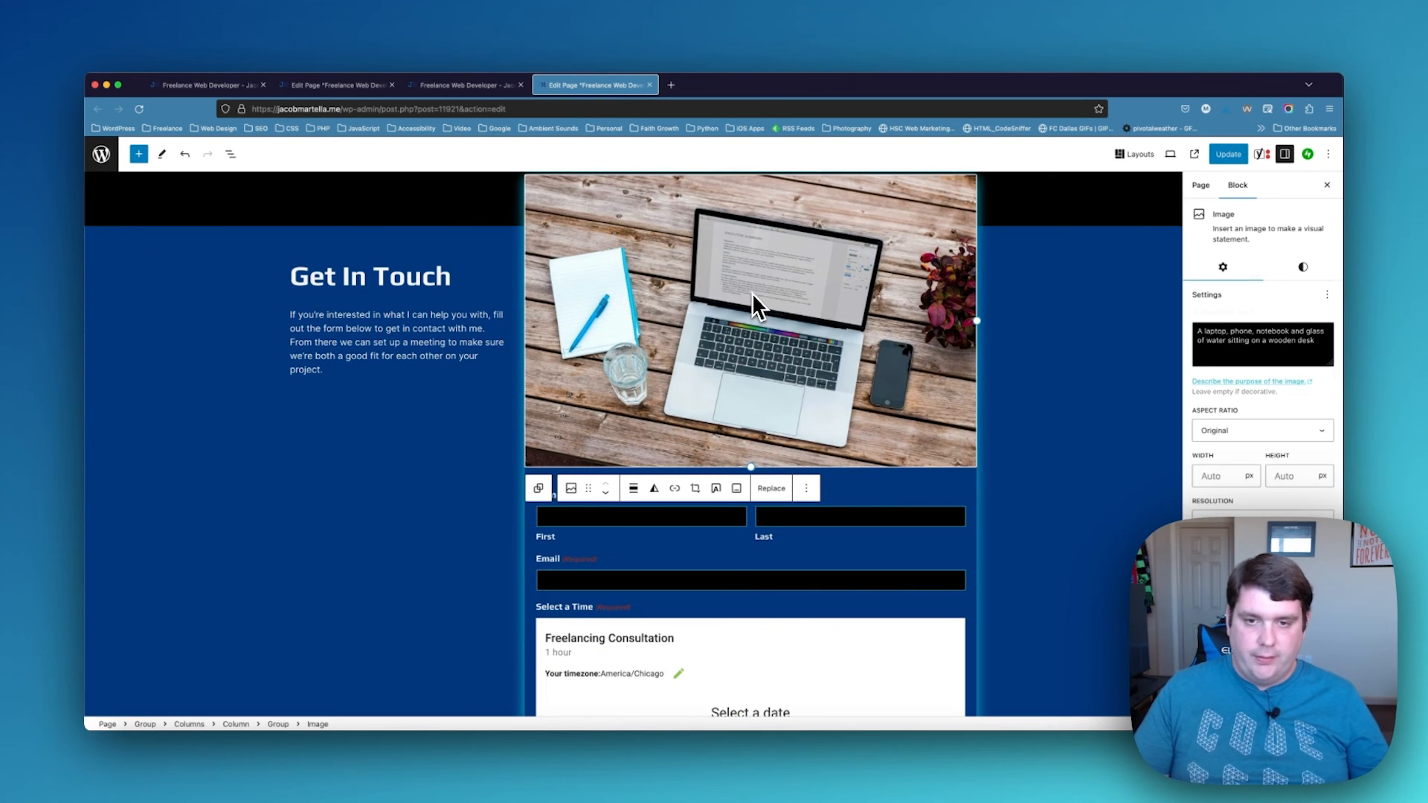
pyautogui.click(766, 489)
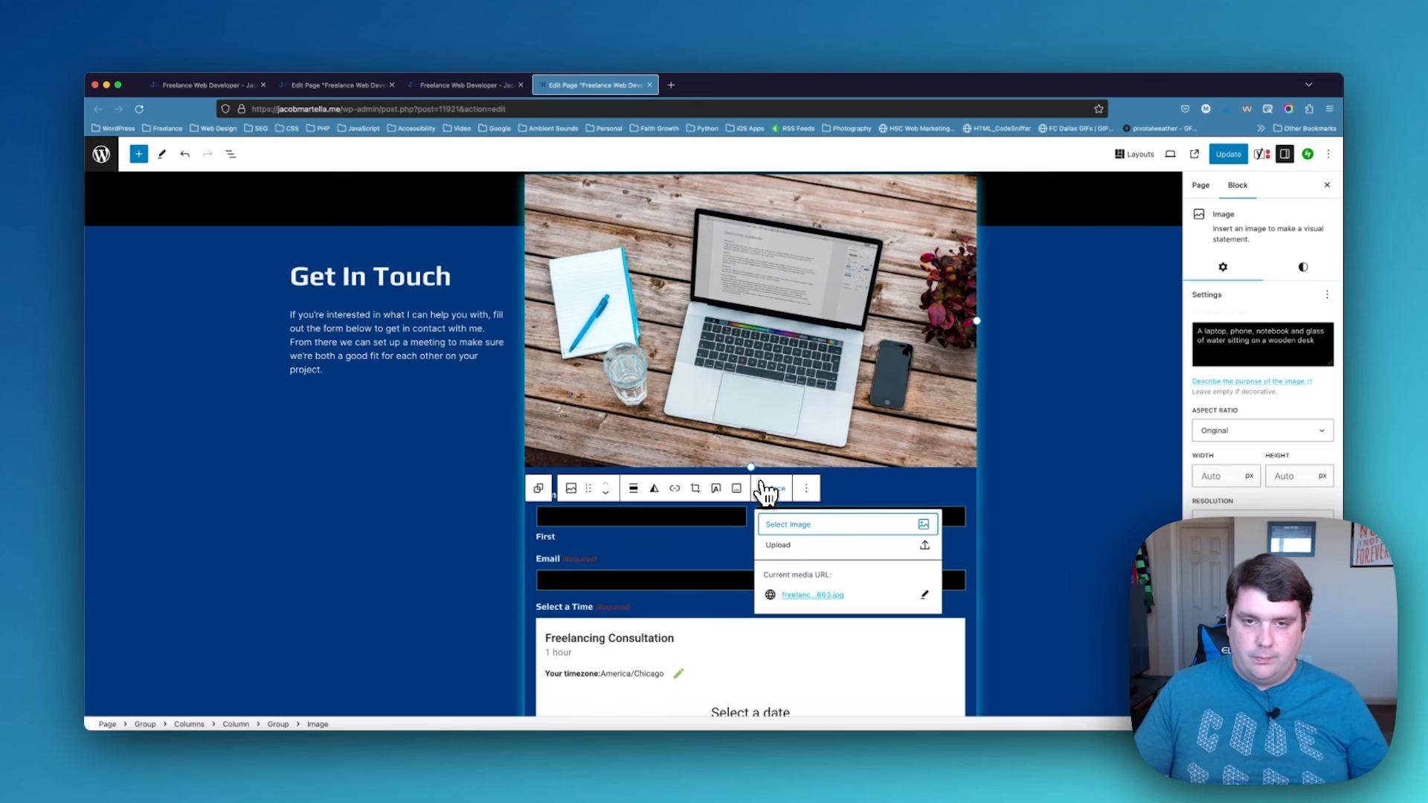
pyautogui.click(840, 530)
pyautogui.click(856, 550)
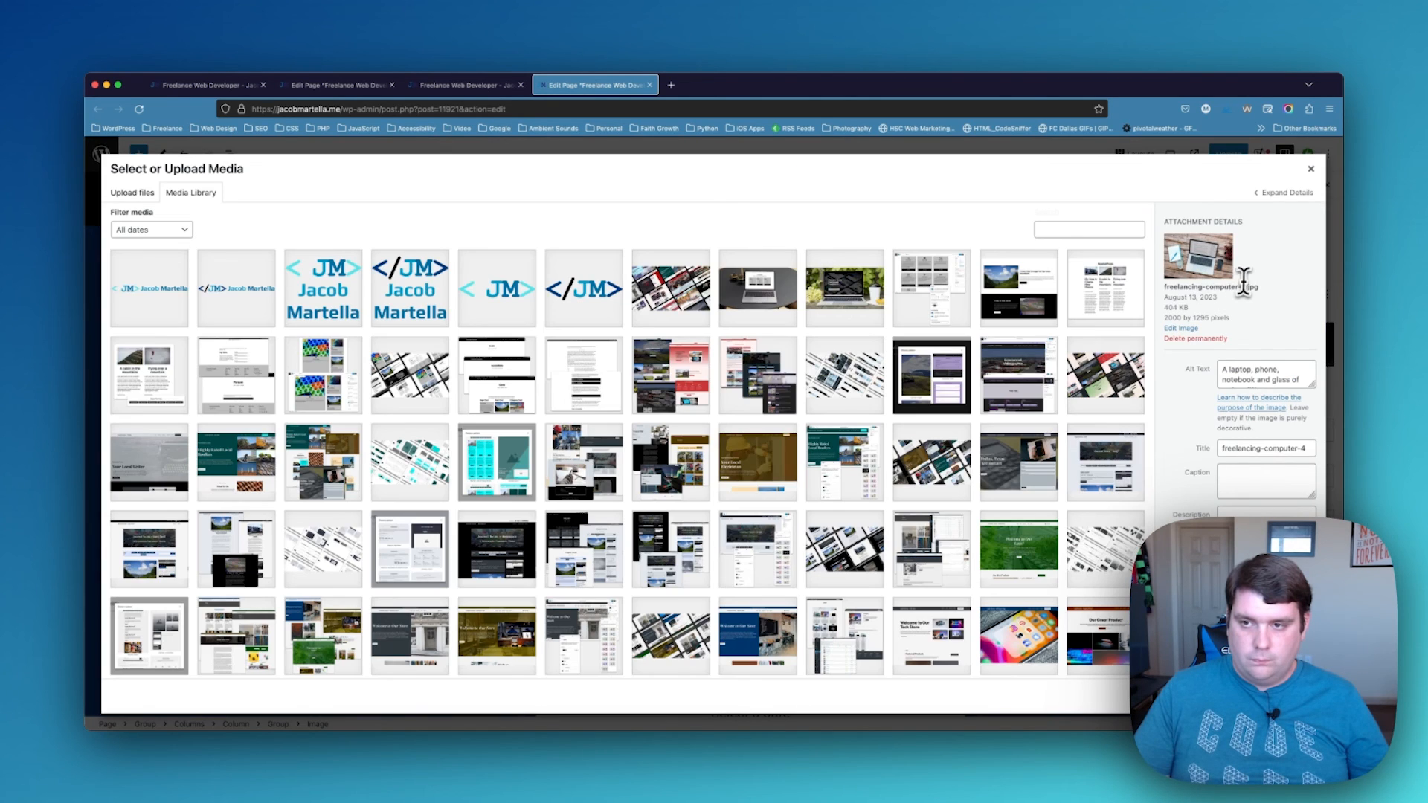
pyautogui.click(1128, 304)
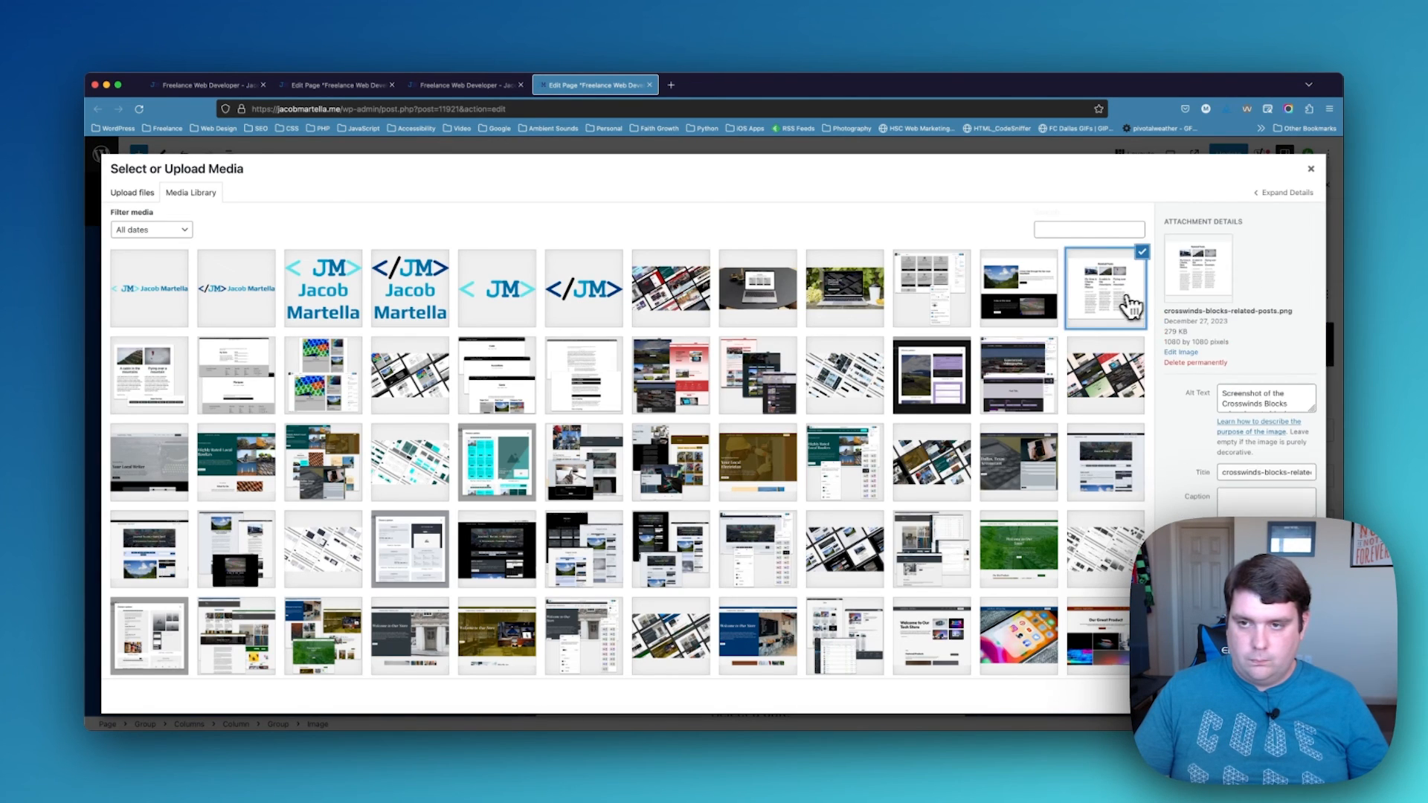
pyautogui.click(1296, 696)
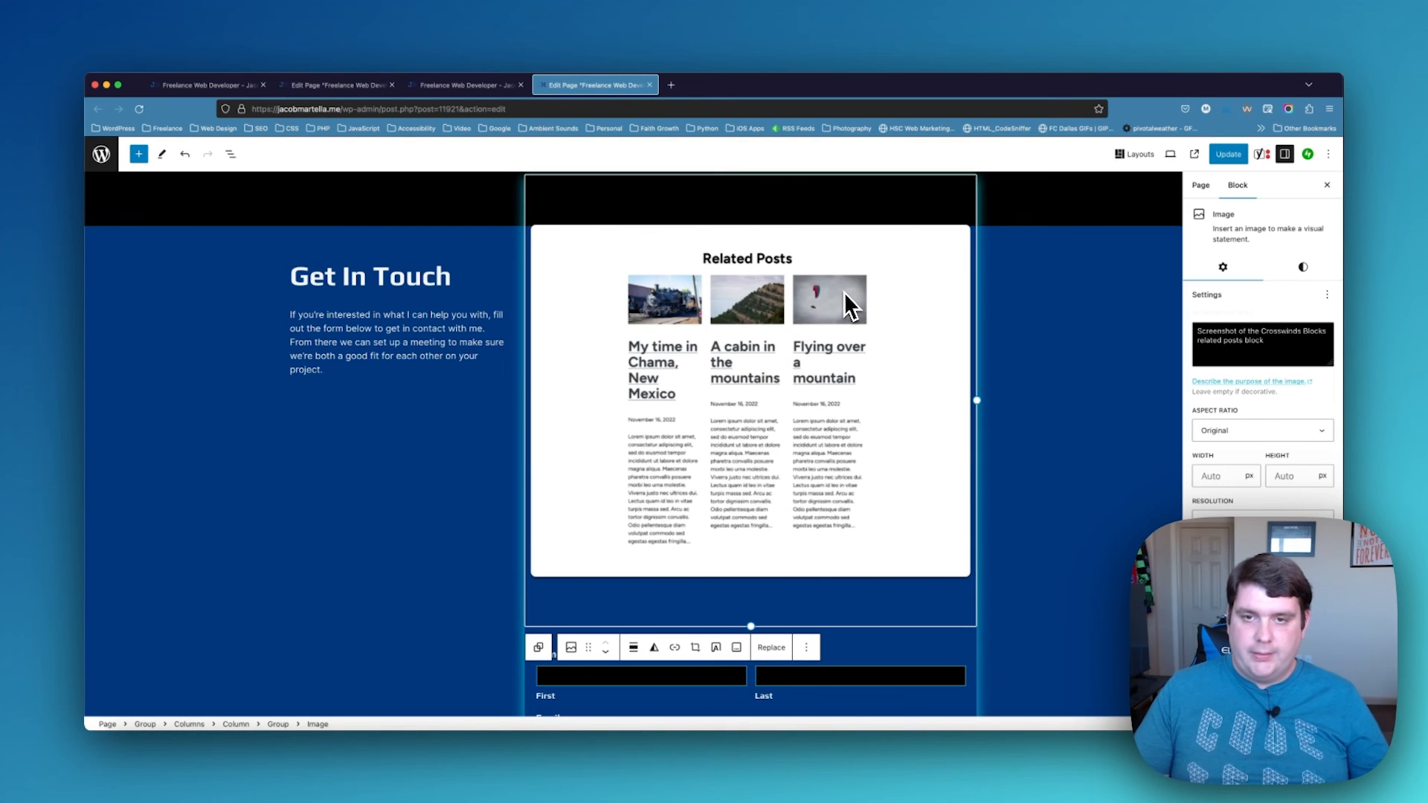
# Search the live media library for "freelancing-computer-4" and set freelancing-computer-4.jpg as the Get In Touch section's image
pyautogui.click(771, 647)
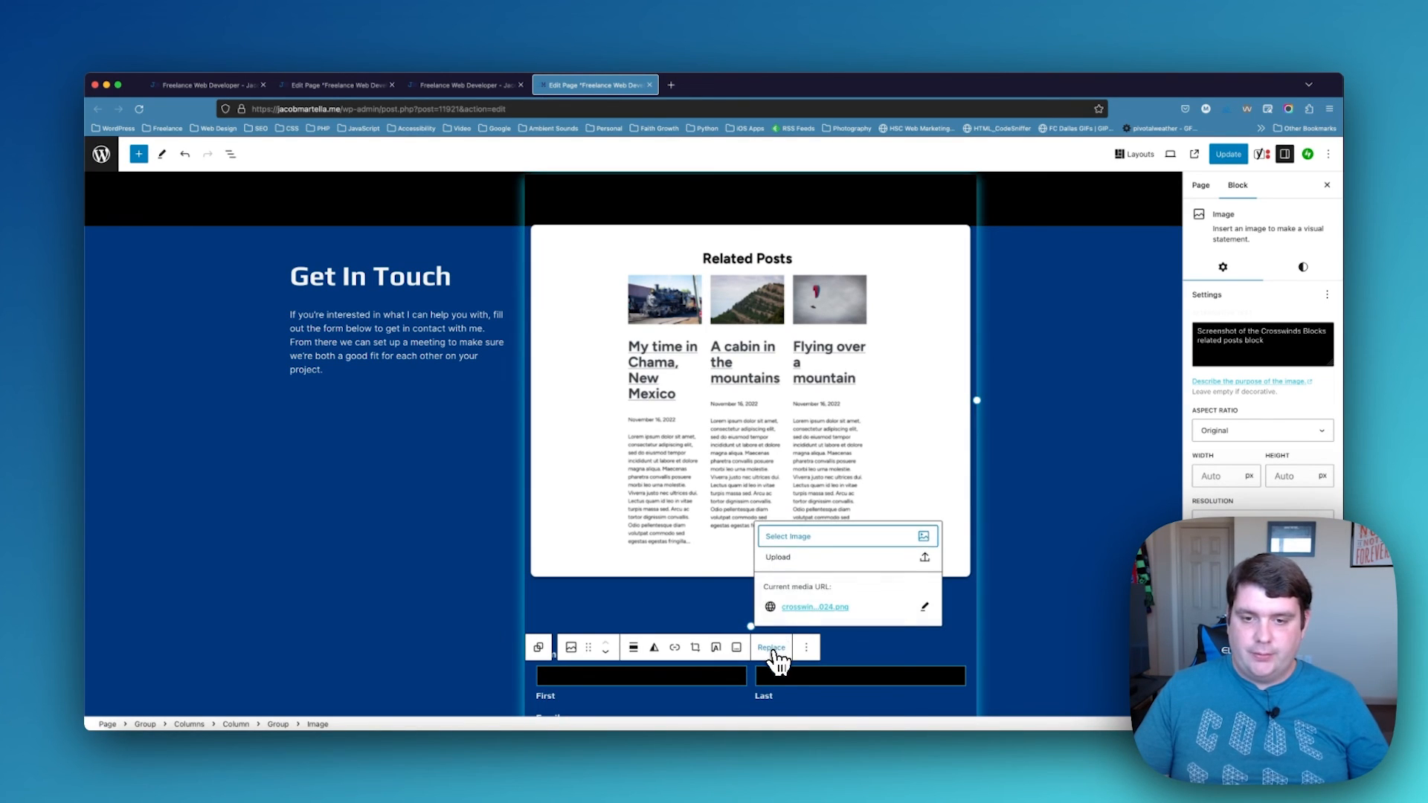
pyautogui.click(814, 541)
pyautogui.click(843, 586)
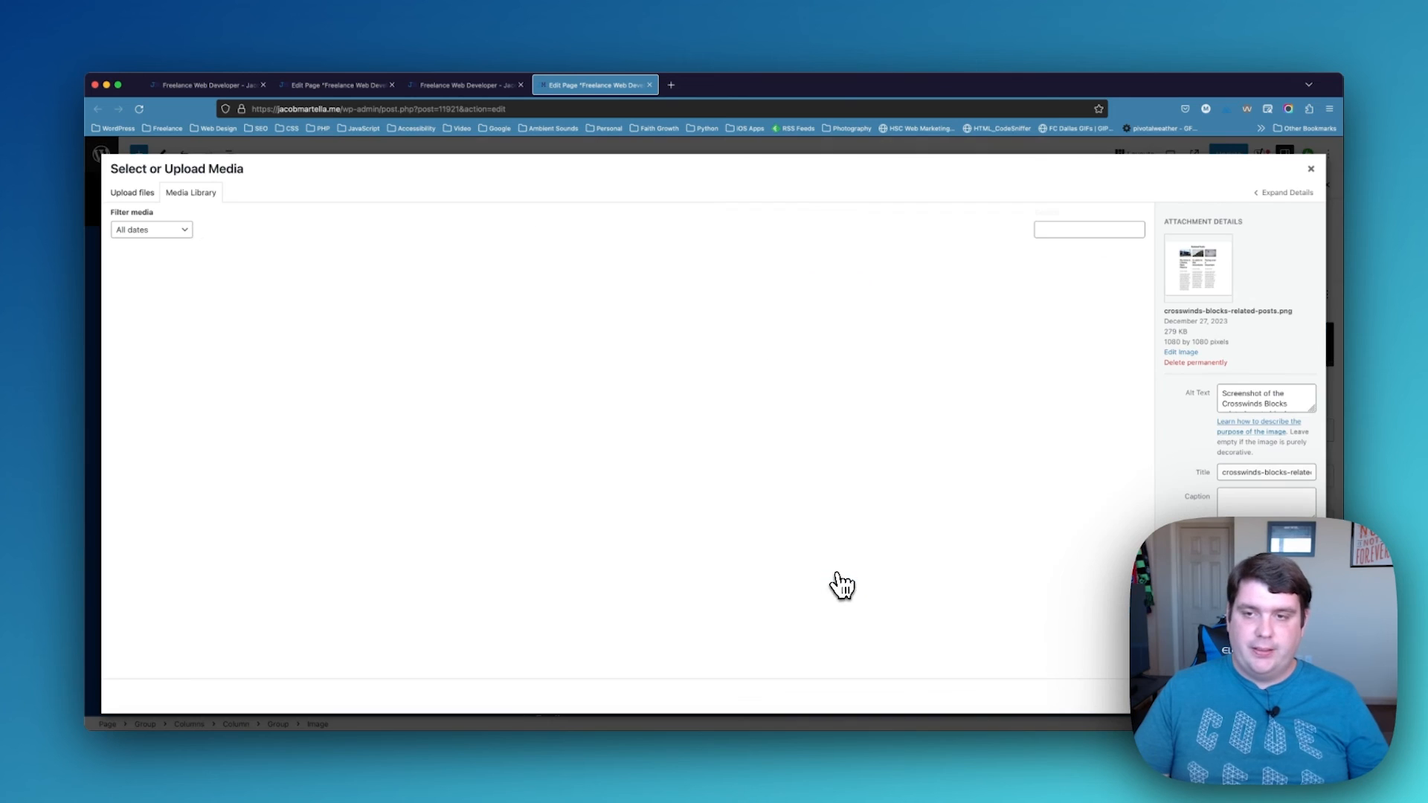
pyautogui.click(1083, 230)
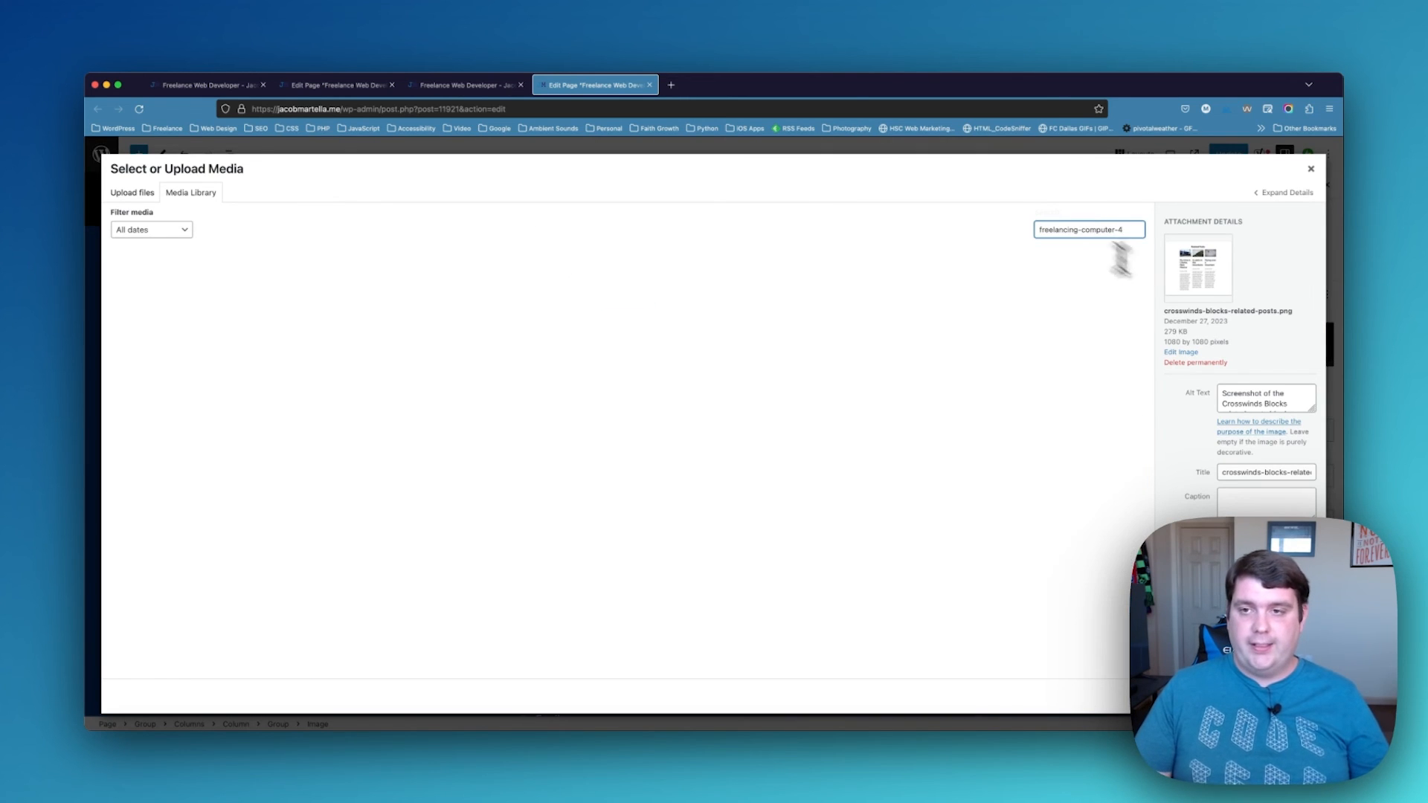
pyautogui.click(136, 294)
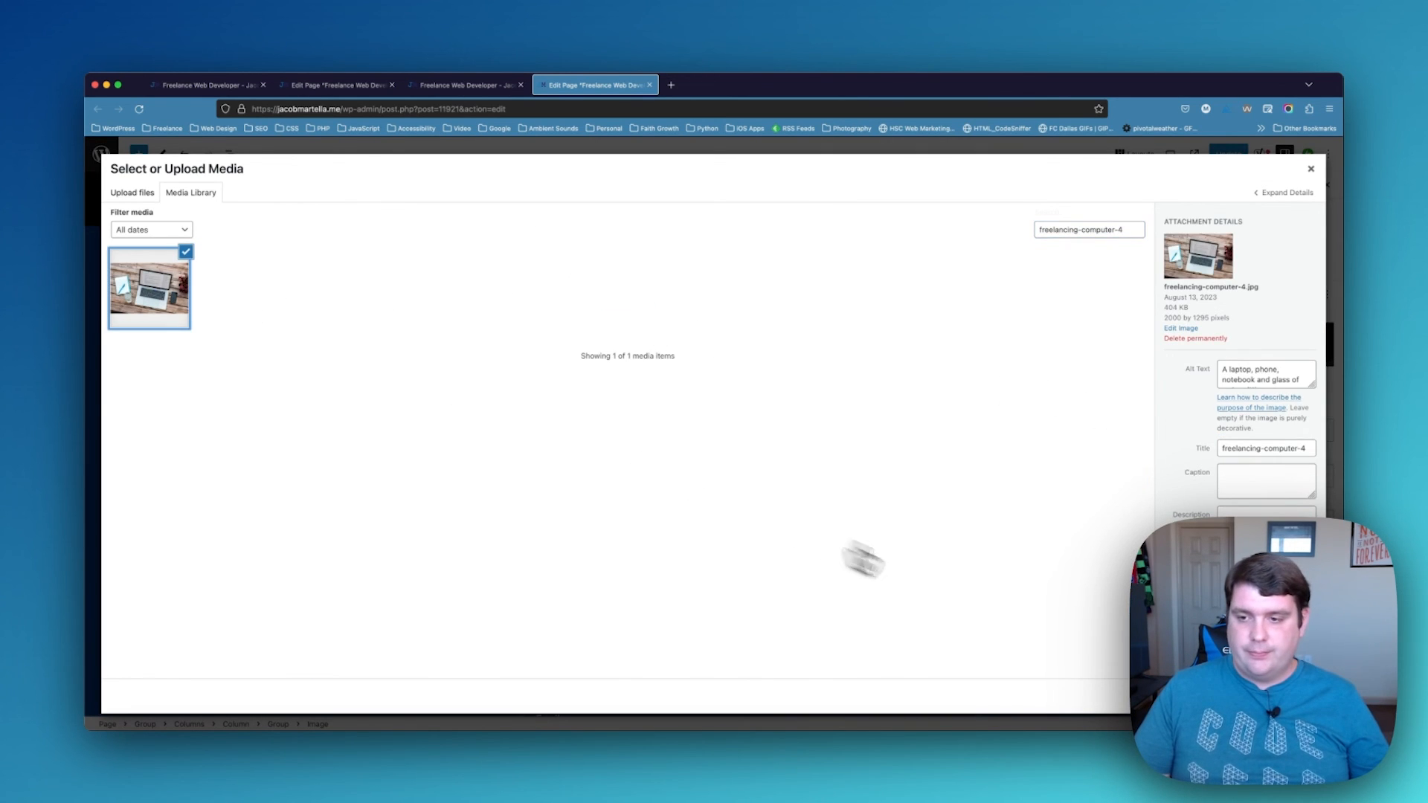
pyautogui.click(1298, 697)
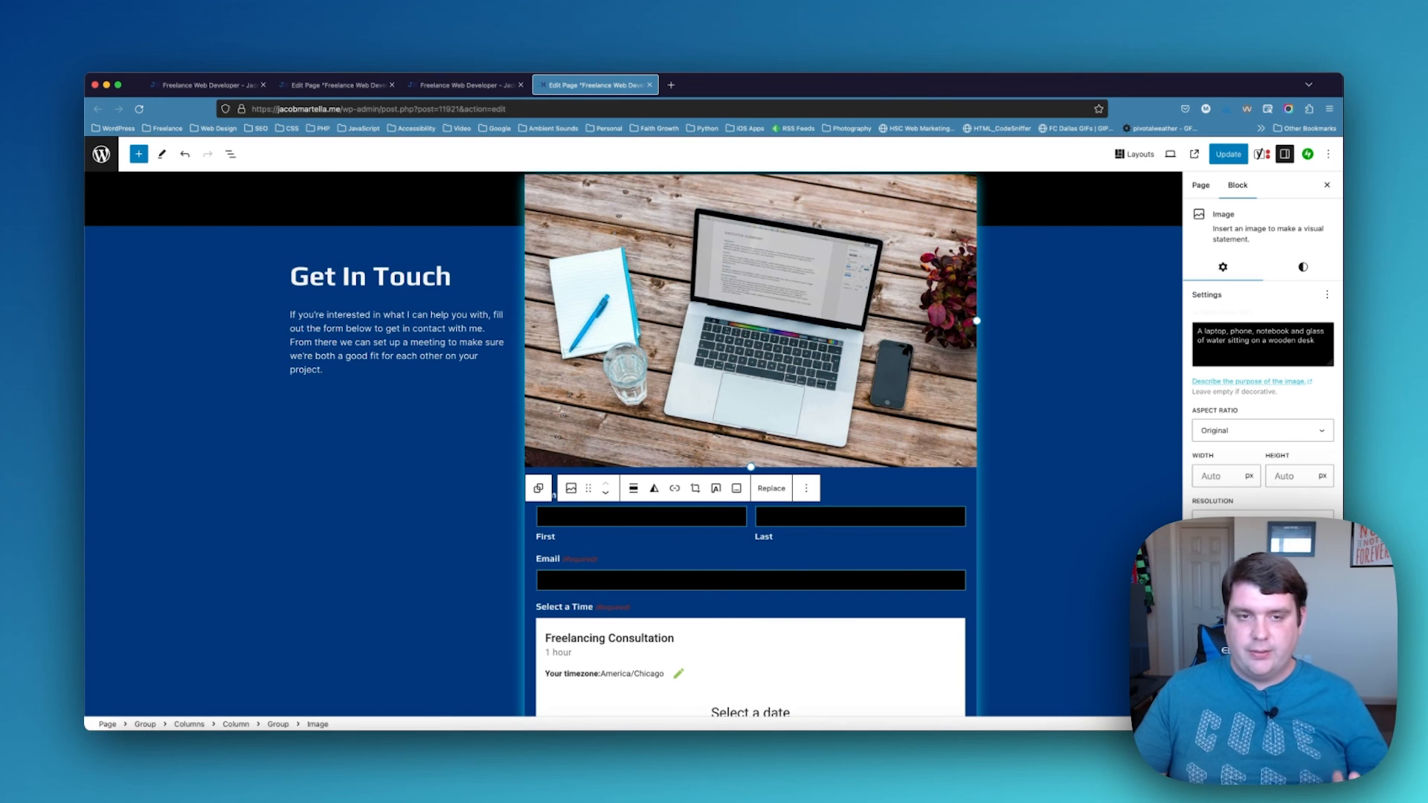
# Check the pasted sections down to the contact form and update the live Freelance Web Developer page
pyautogui.scroll(-7, 867, 450)
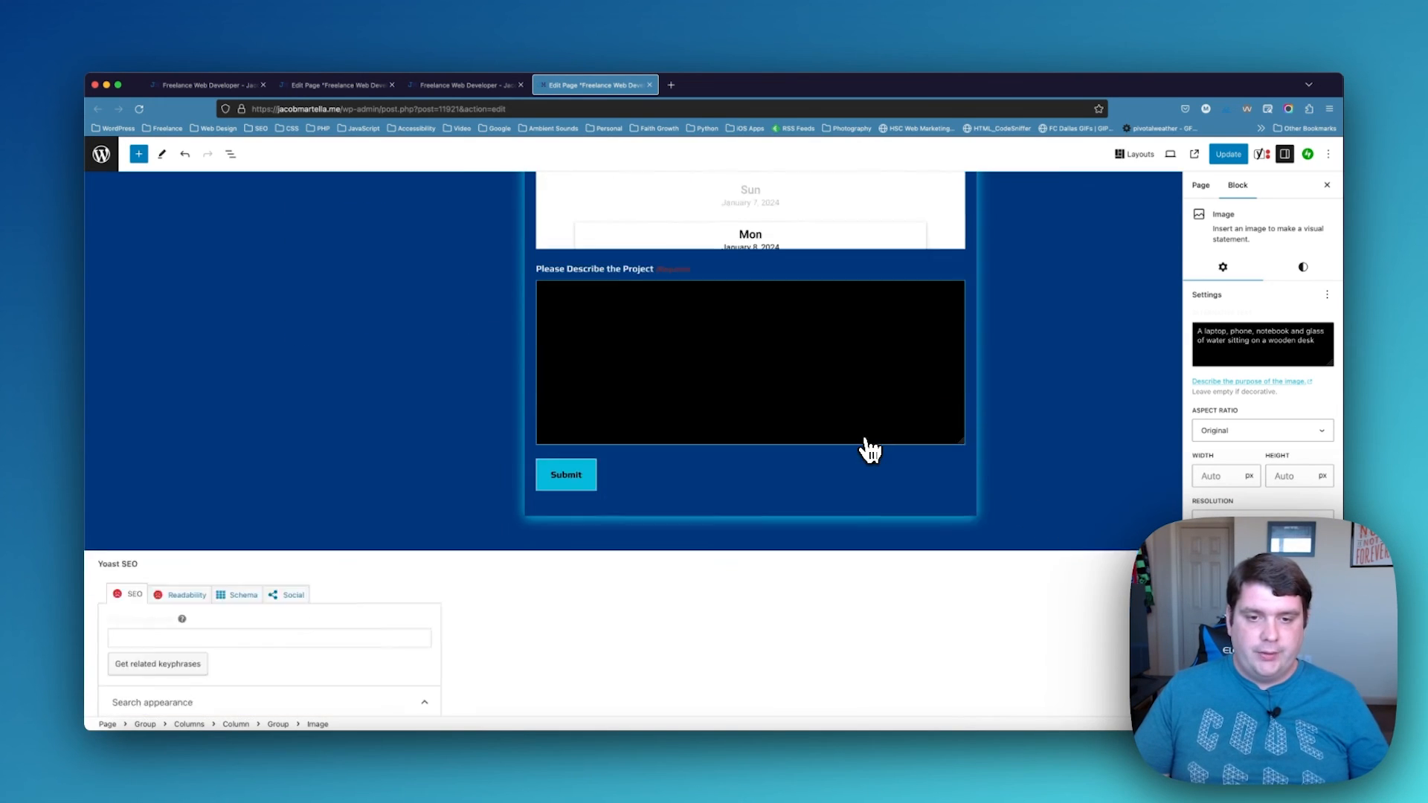
pyautogui.scroll(10, 867, 450)
pyautogui.scroll(5, 870, 449)
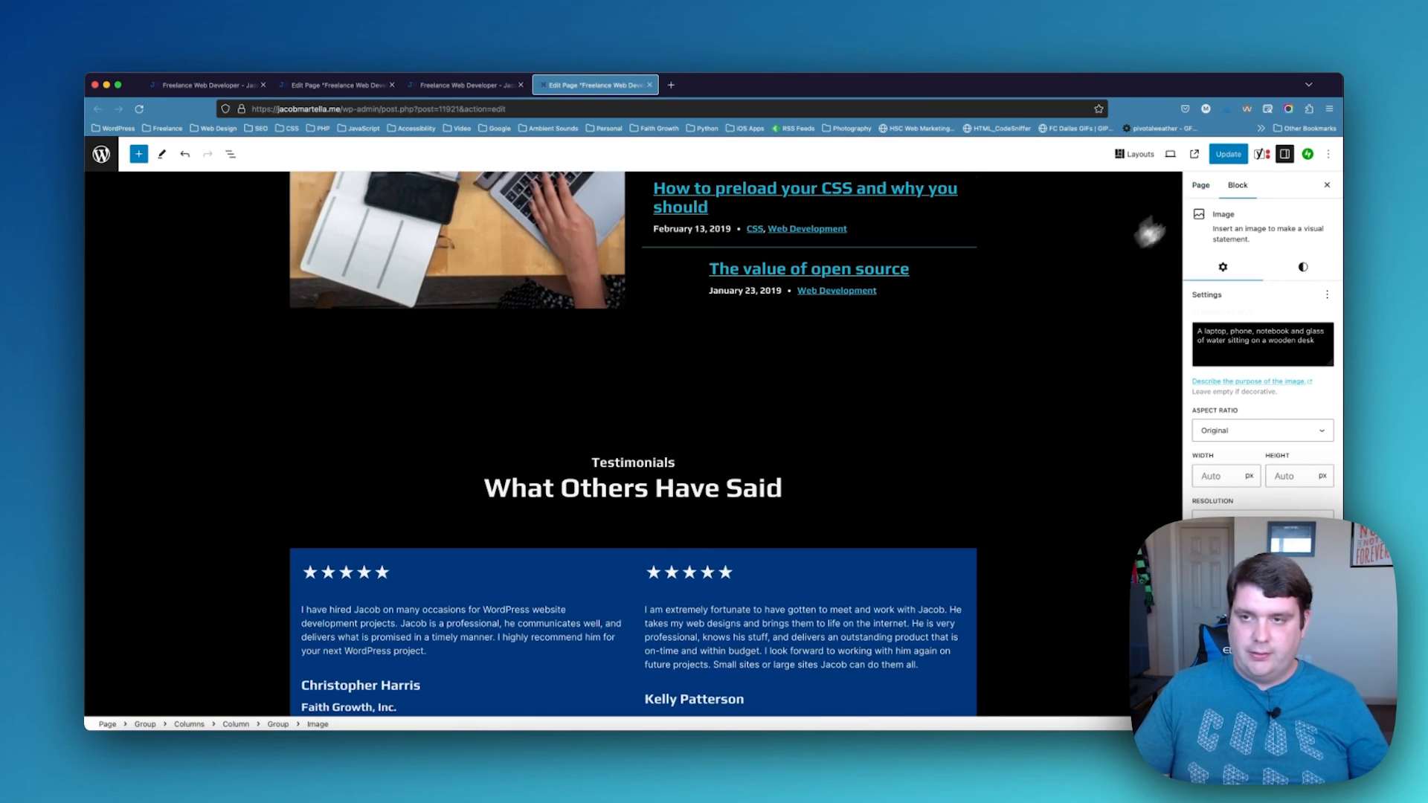
pyautogui.click(1228, 155)
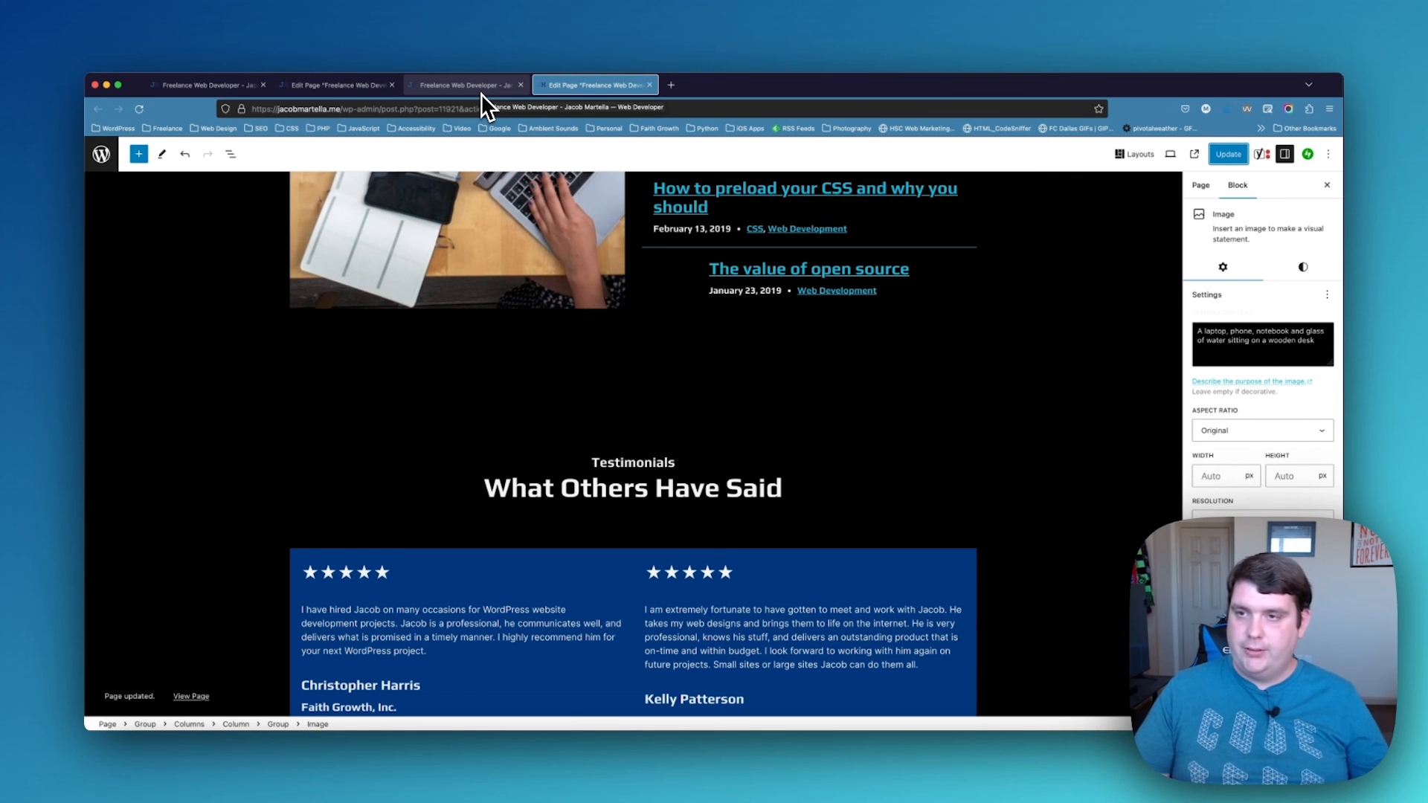
# Reload the published Freelance Web Developer page, test the Learn More button's jump, and review every section down to Get In Touch
pyautogui.click(480, 92)
pyautogui.press('super+r')
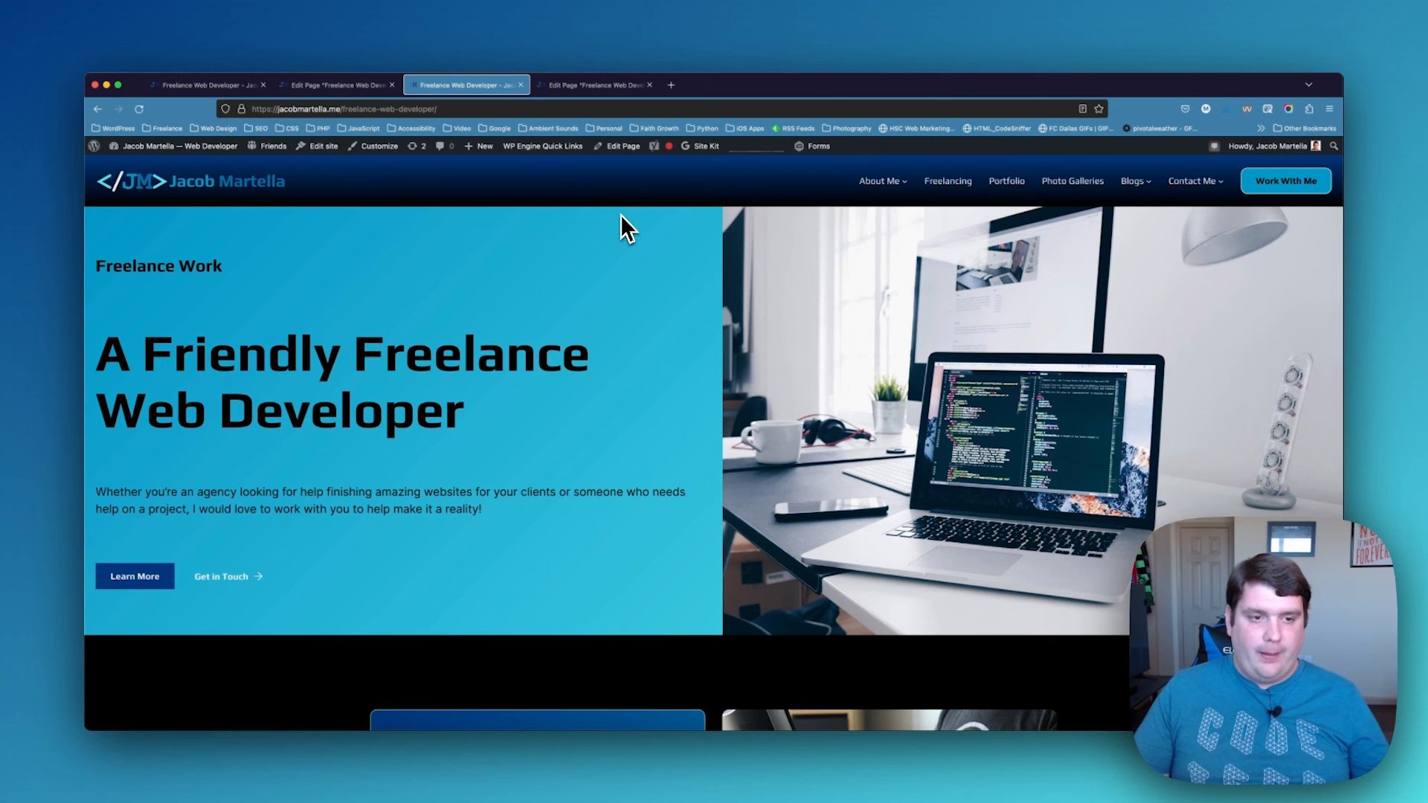
pyautogui.click(135, 577)
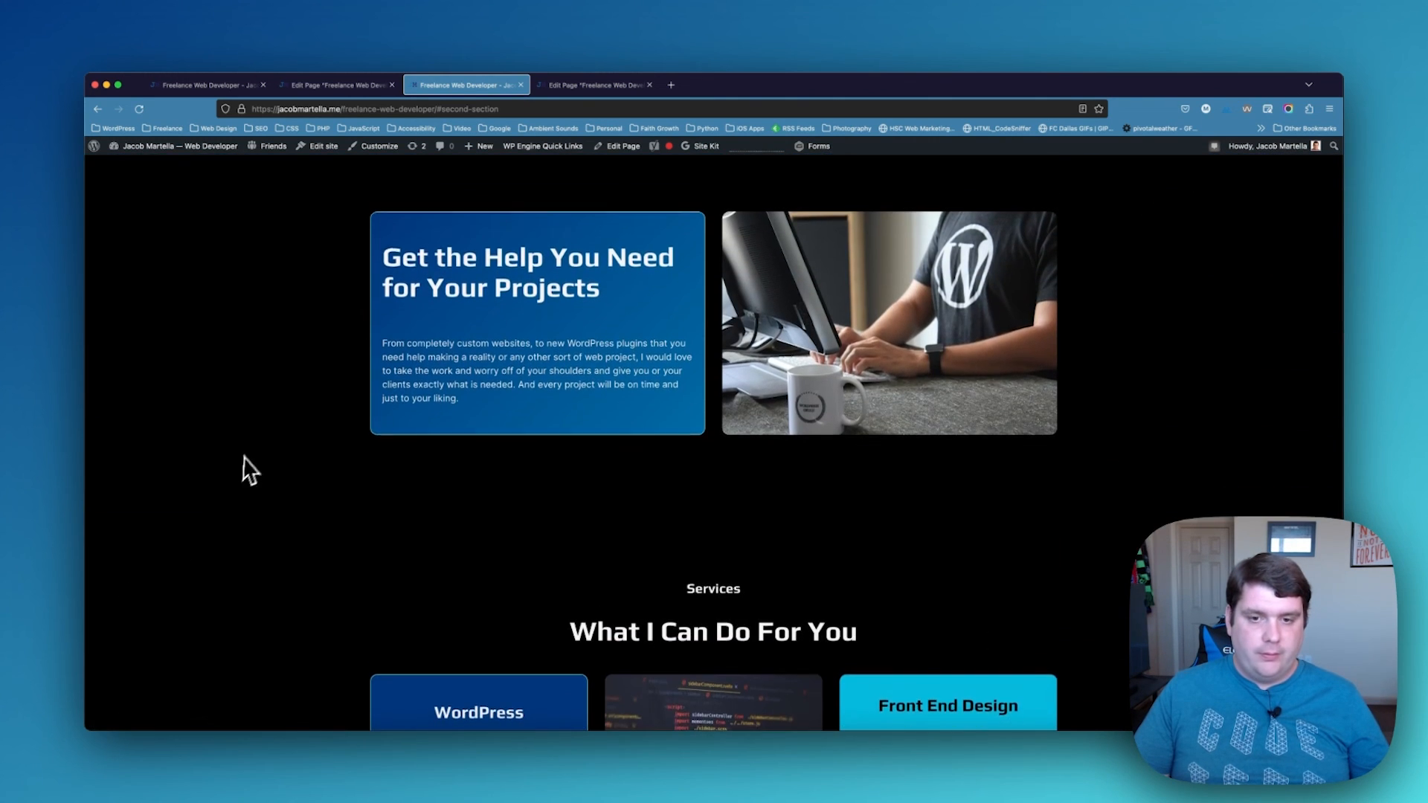
pyautogui.scroll(-5, 249, 461)
pyautogui.scroll(-20, 252, 449)
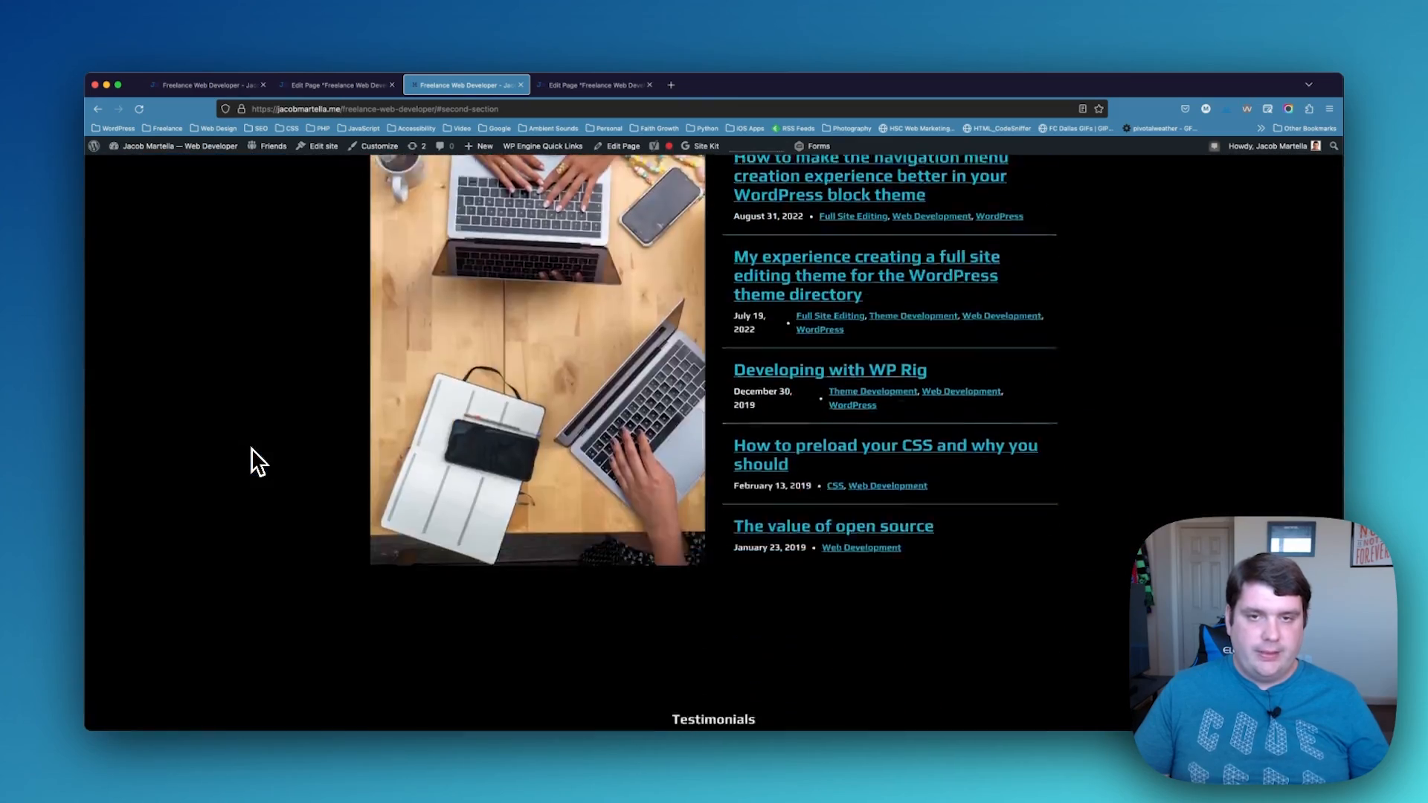
pyautogui.scroll(8, 251, 449)
pyautogui.scroll(2, 251, 447)
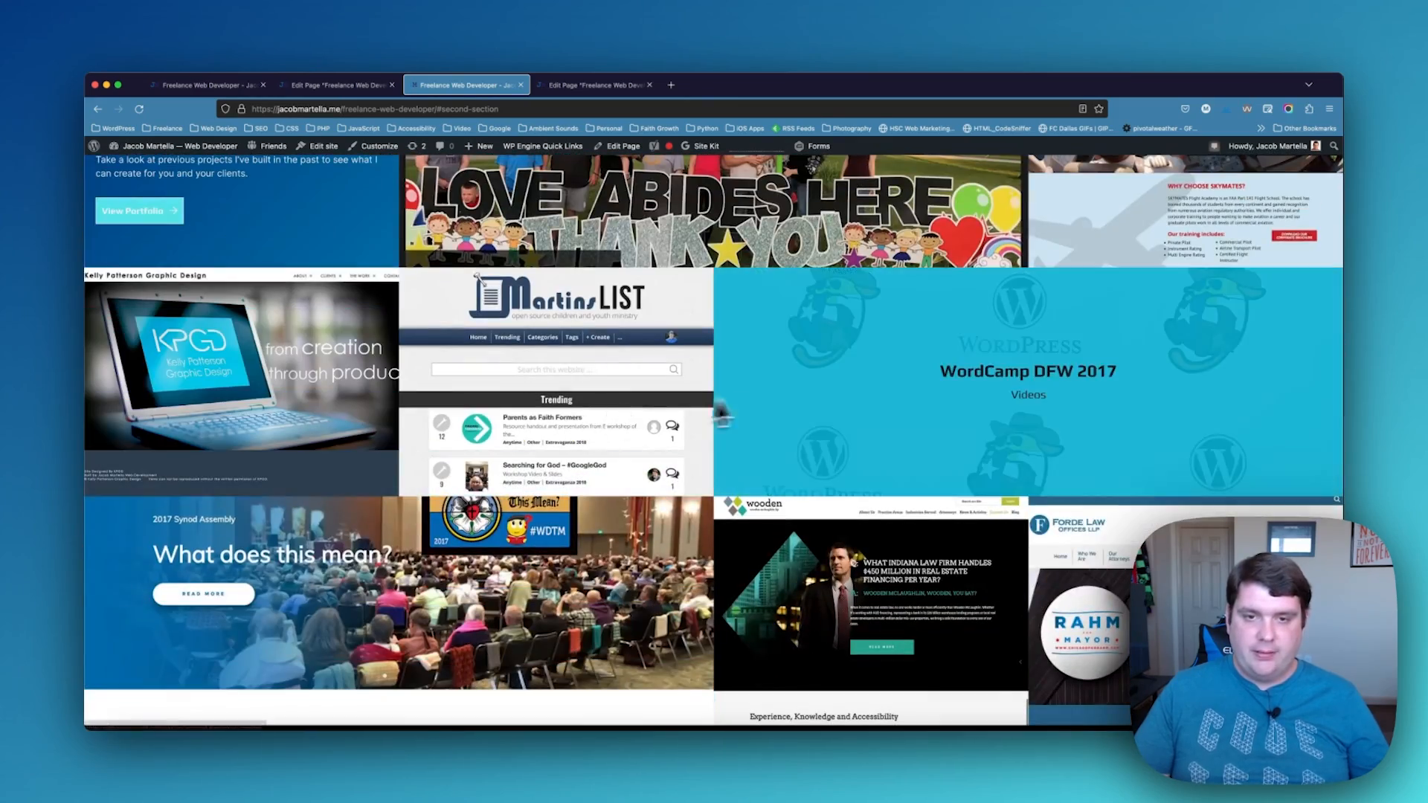
pyautogui.scroll(3, 168, 430)
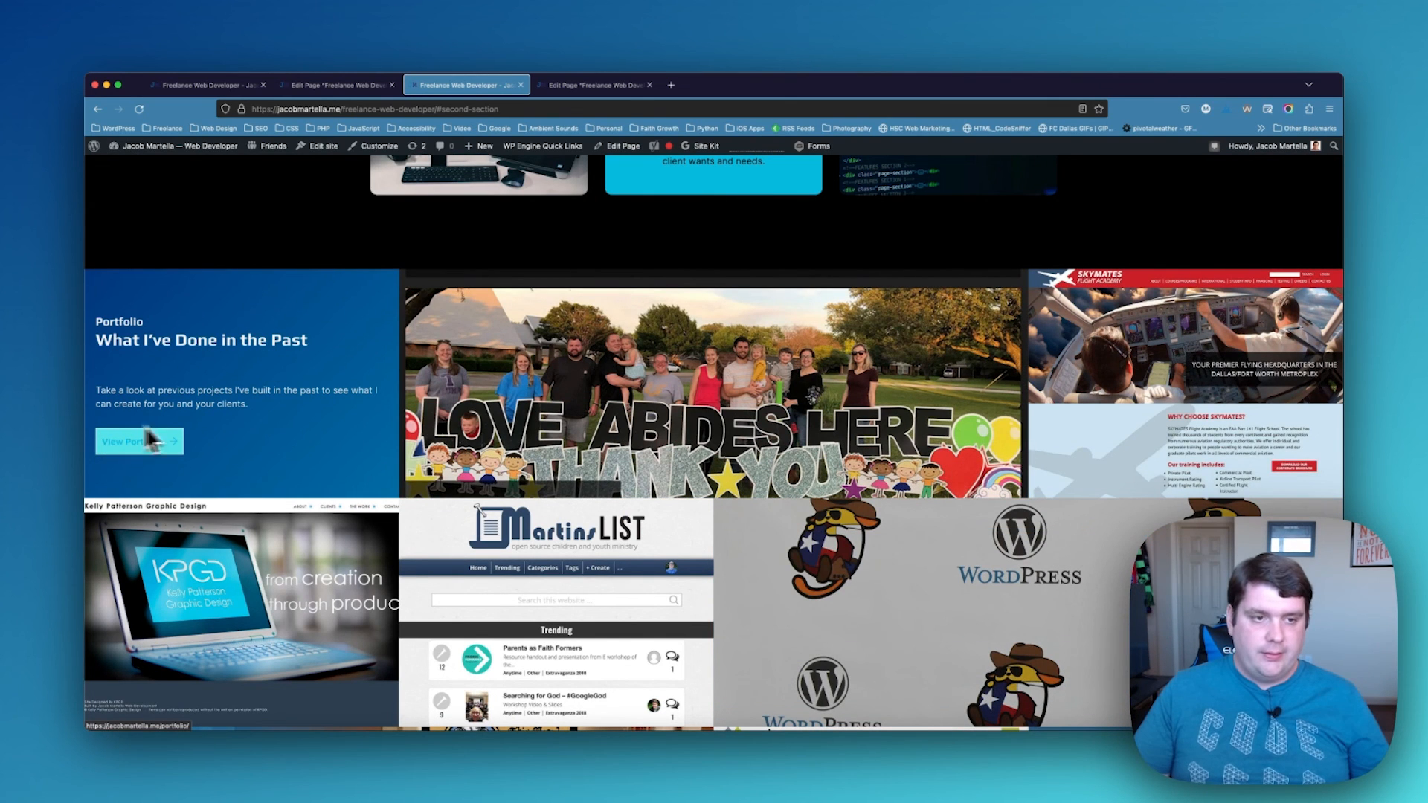
pyautogui.scroll(-12, 255, 543)
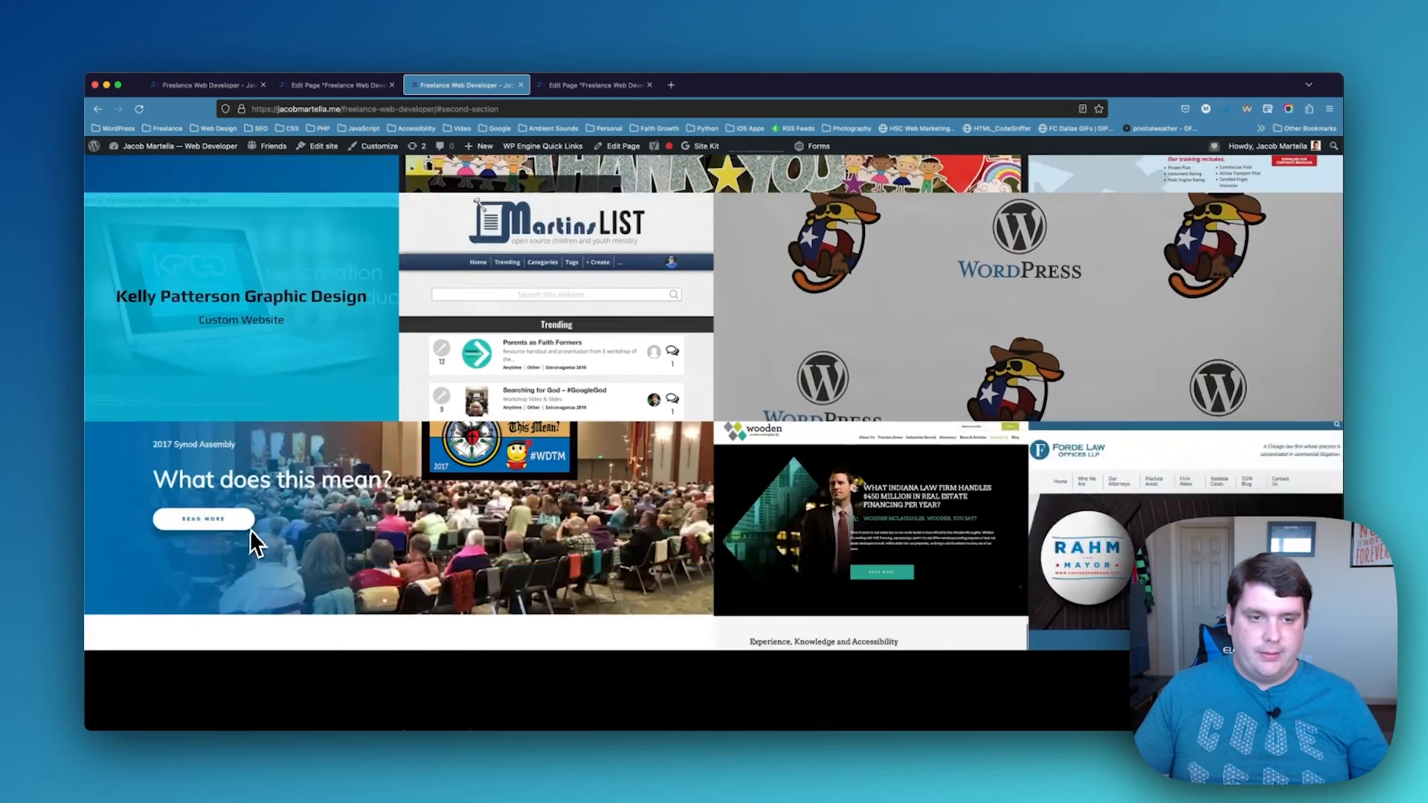
pyautogui.scroll(-5, 251, 530)
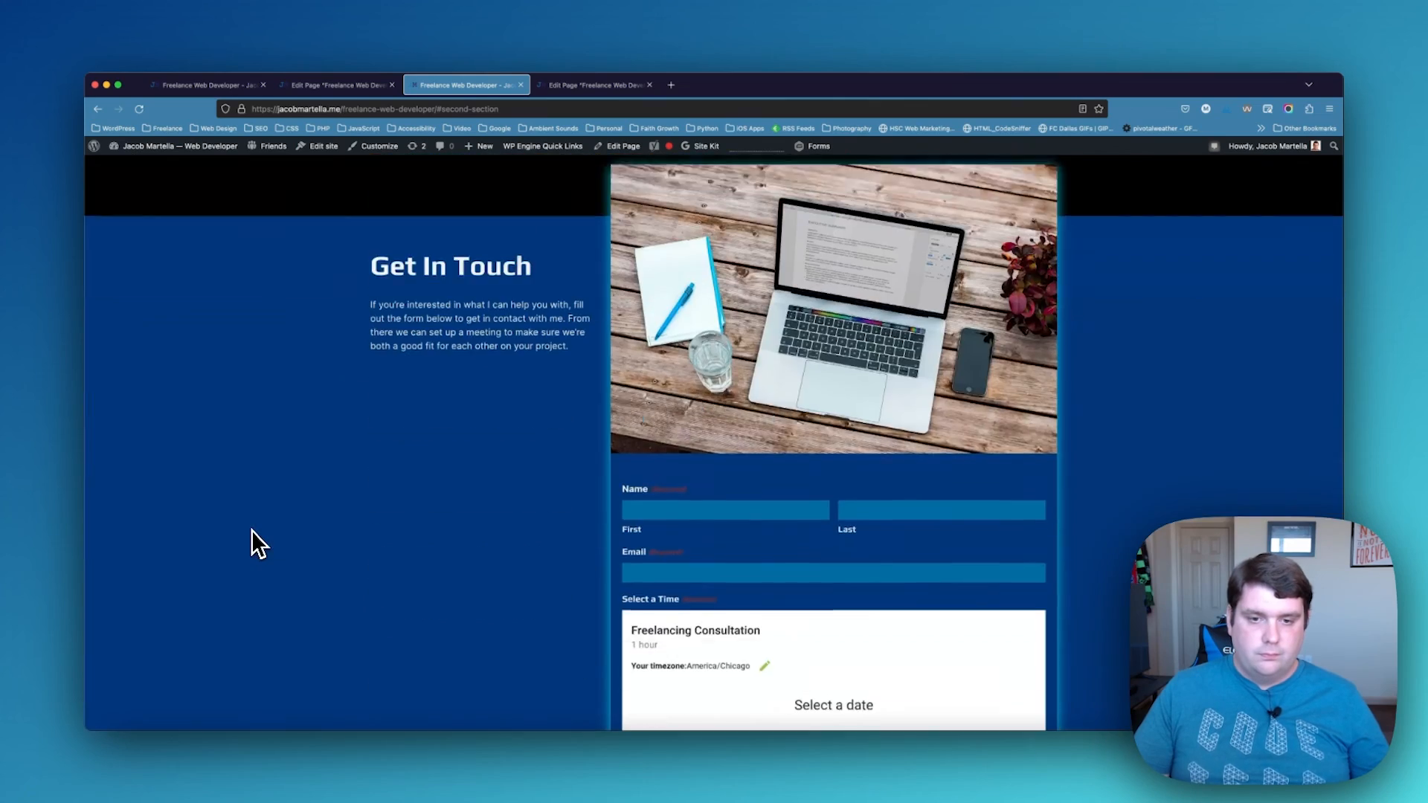
pyautogui.scroll(20, 252, 530)
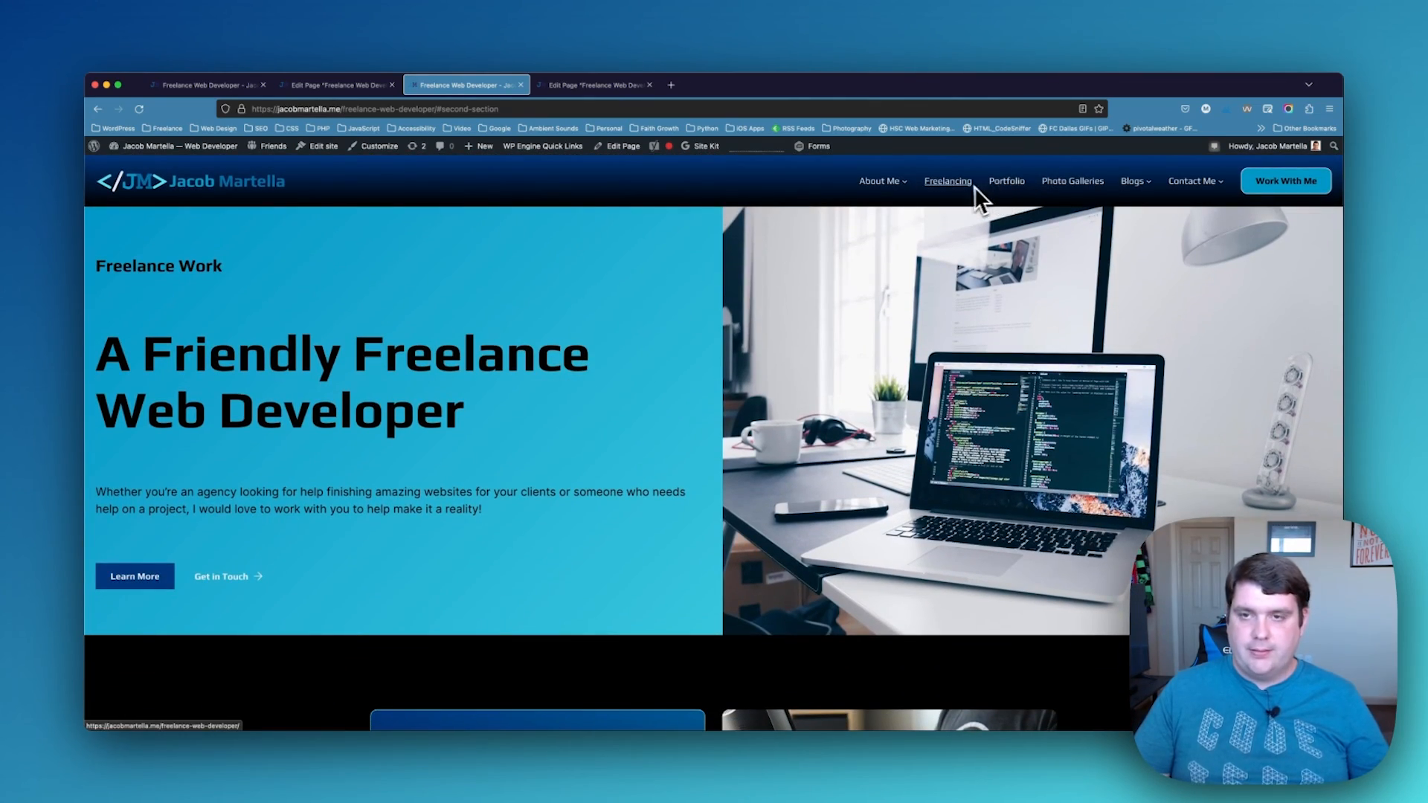
# Open the live site's Portfolio page and look over its header, search filters and project grid
pyautogui.click(1007, 182)
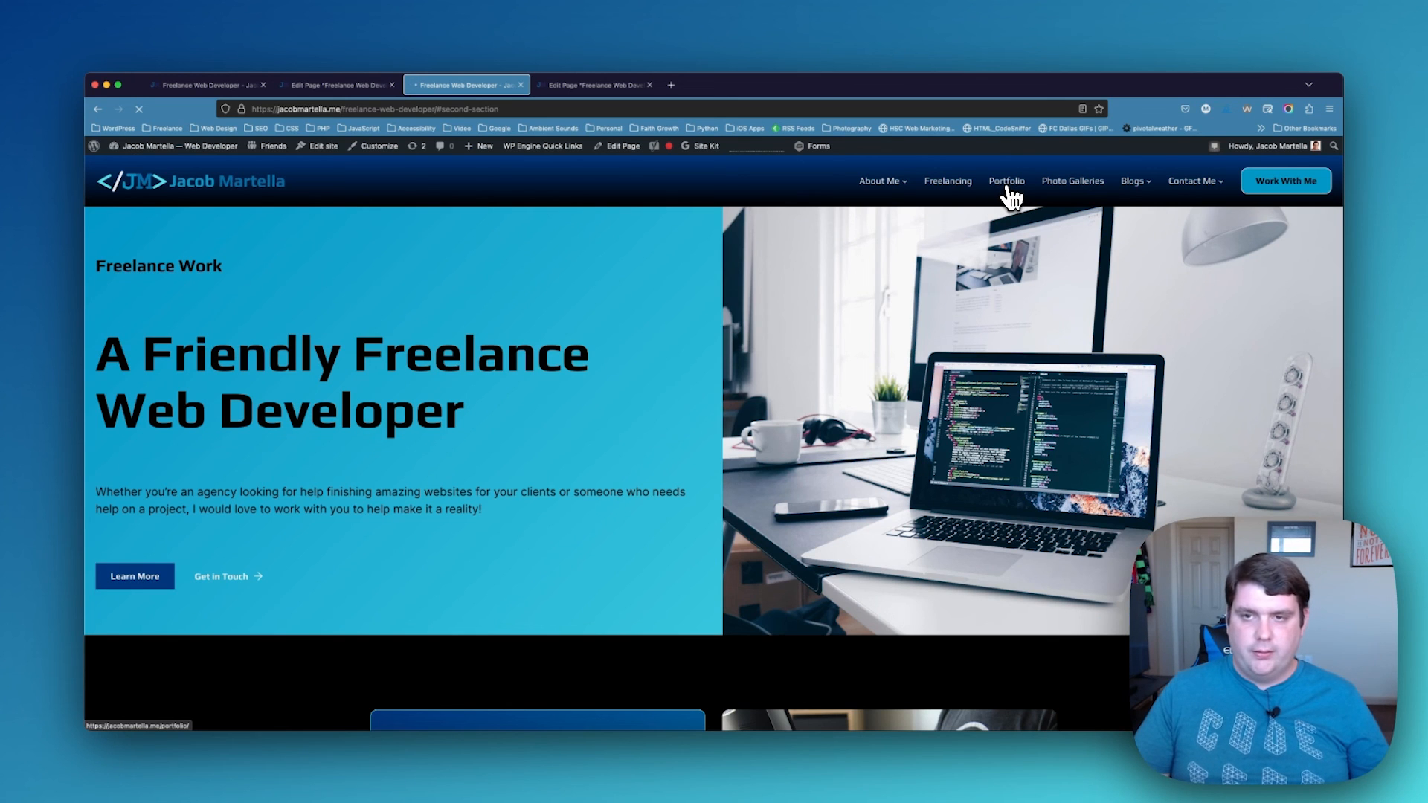
pyautogui.scroll(-3, 992, 350)
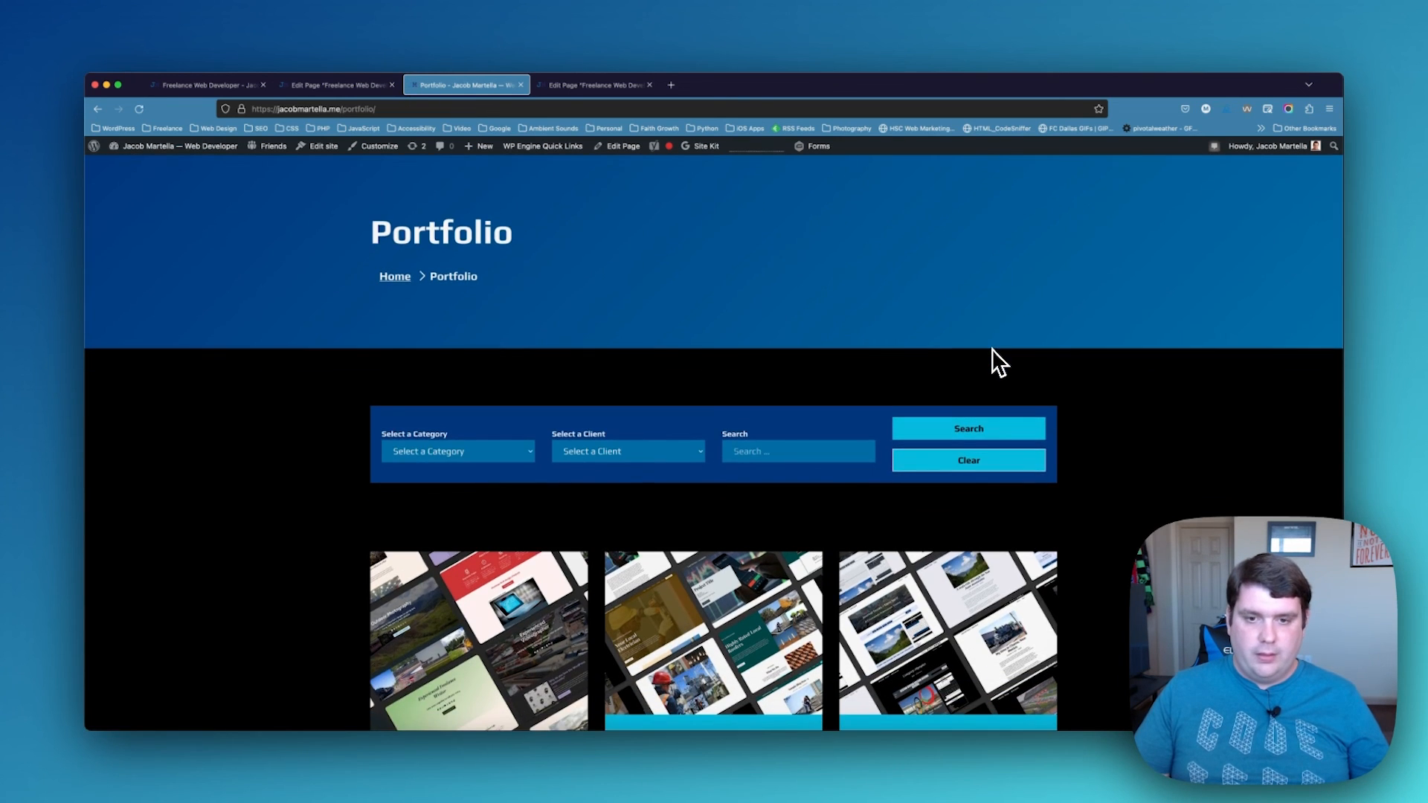
pyautogui.scroll(-2, 993, 349)
pyautogui.scroll(5, 924, 535)
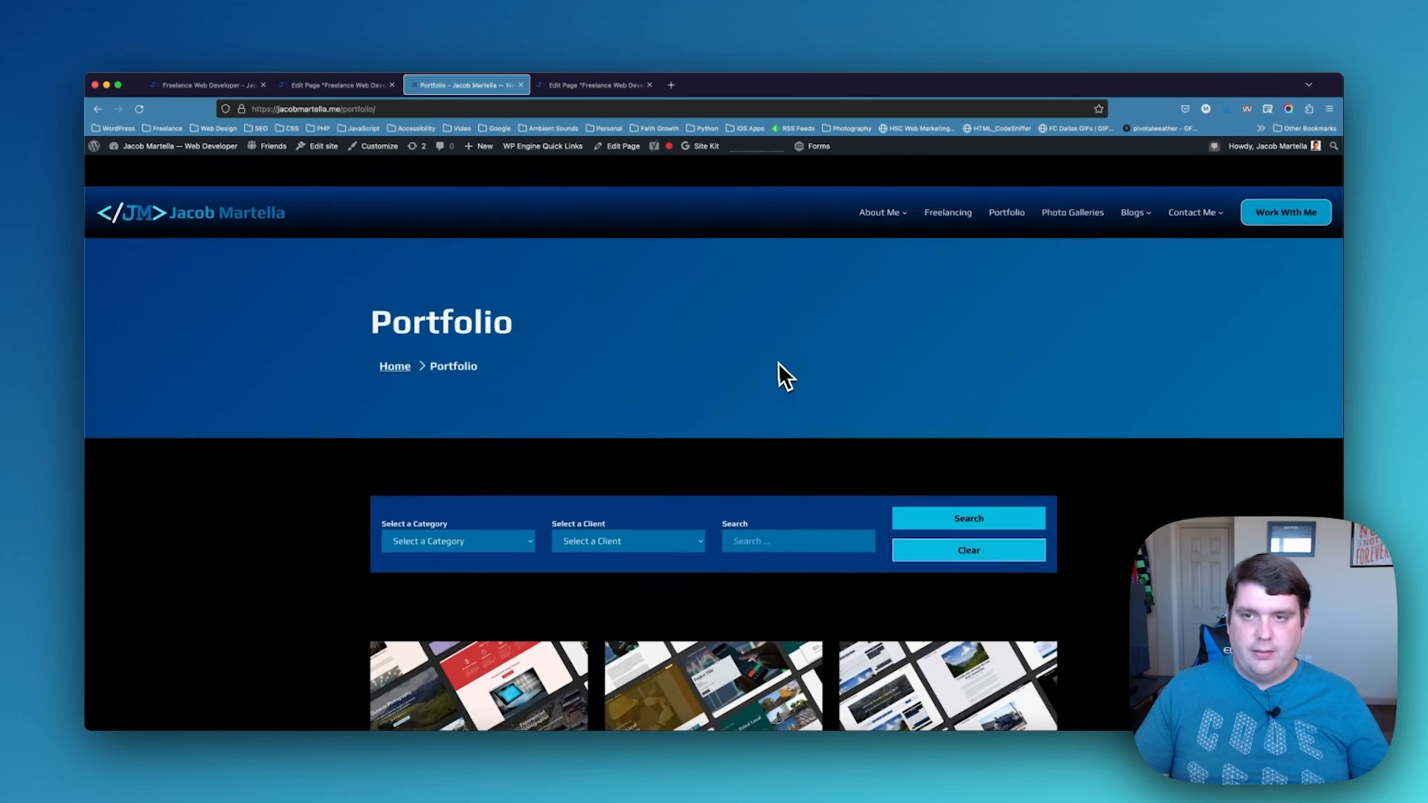